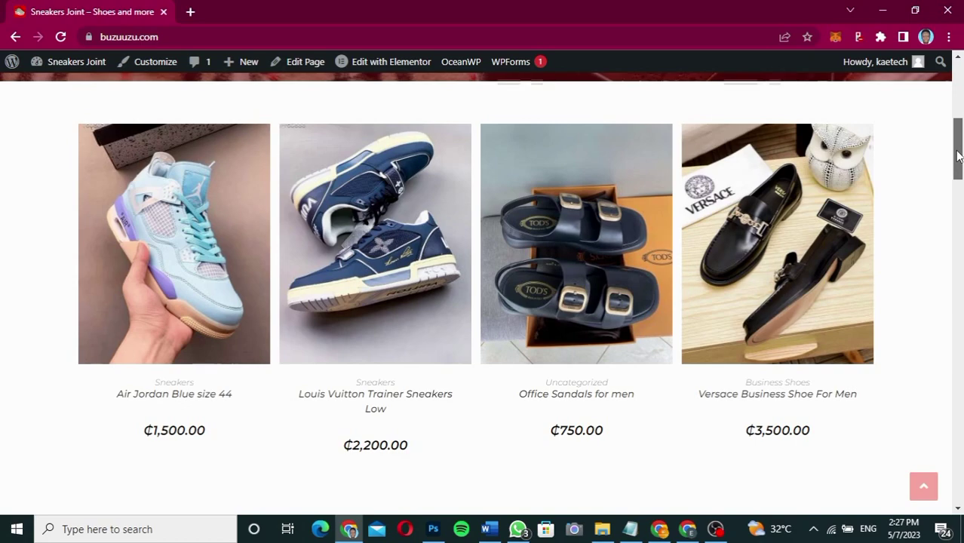
- Examine the Sneakers Joint homepage from the hero banner through the product sections to the footer links and payment logos
drag(958, 154, 955, 329)
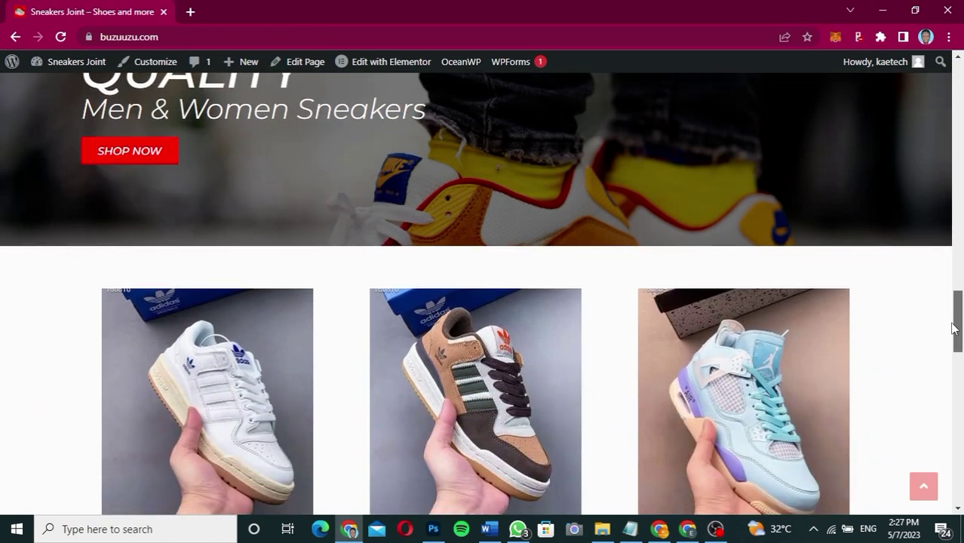
drag(952, 328, 959, 96)
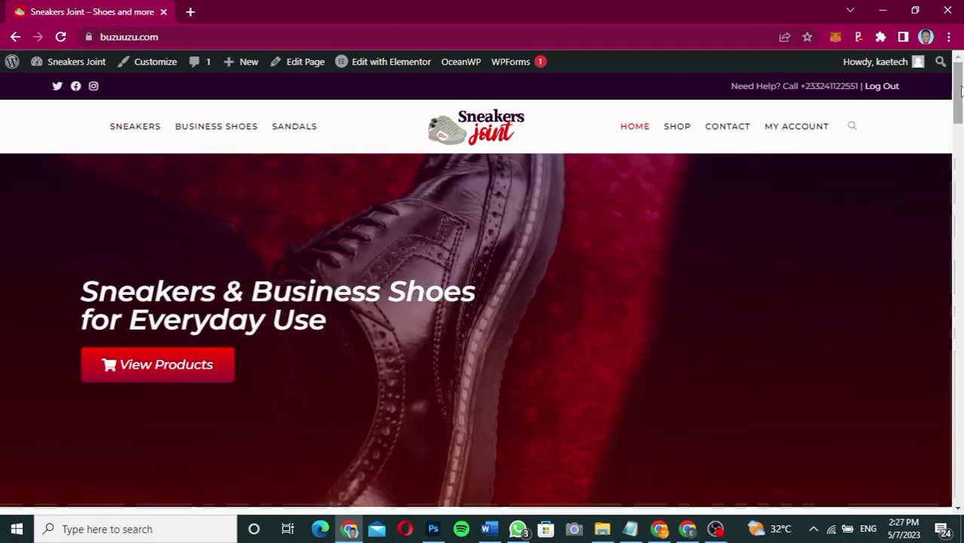
drag(957, 92, 910, 70)
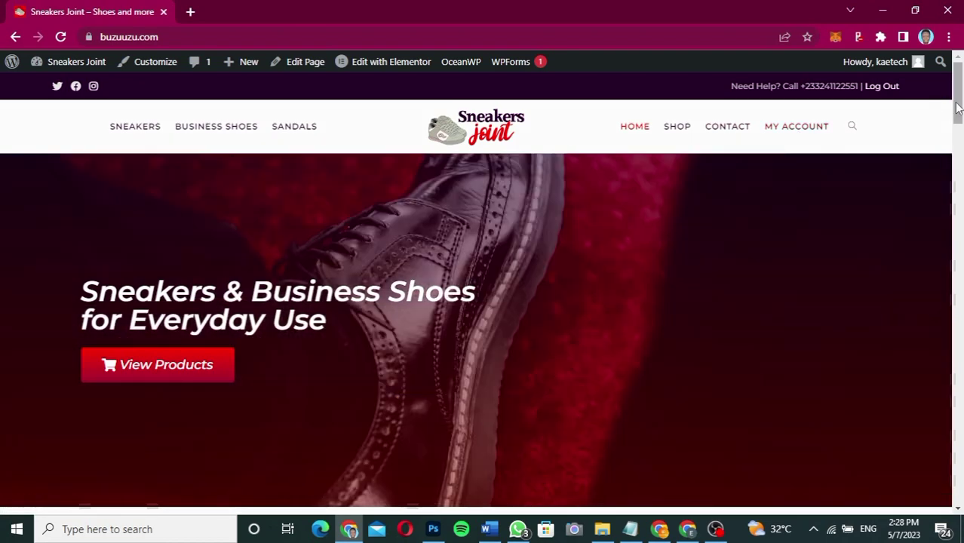
mouse_move(959, 107)
mouse_down()
mouse_move(958, 121)
mouse_move(961, 113)
mouse_up()
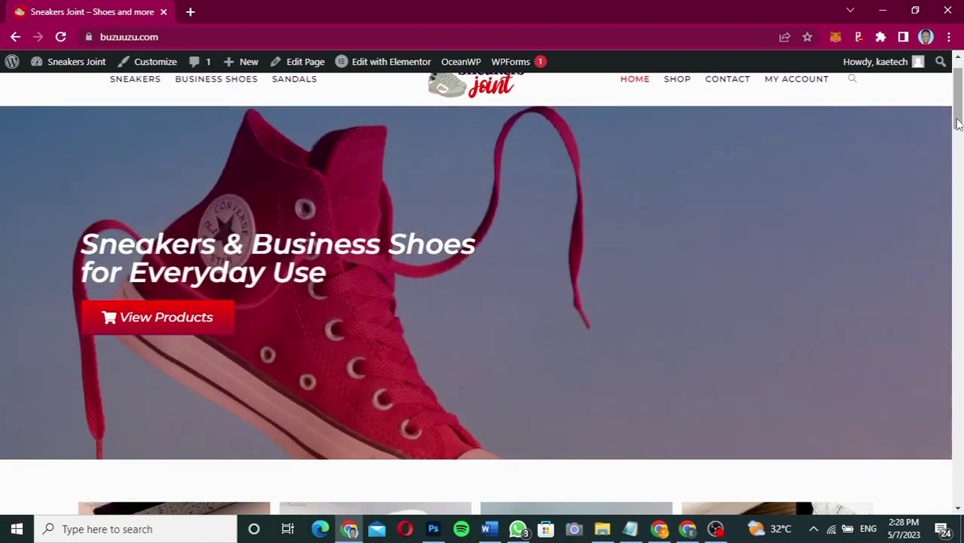
drag(958, 124, 958, 170)
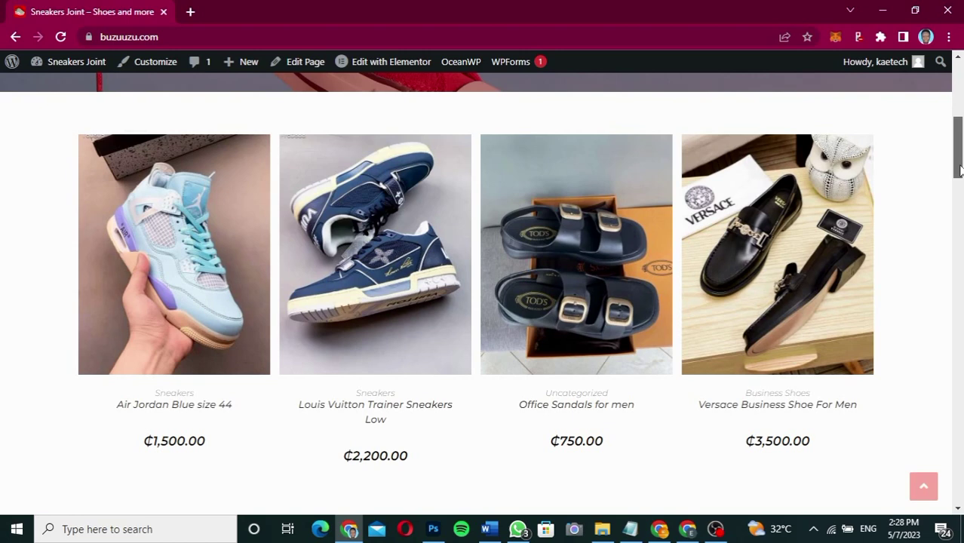
drag(960, 170, 960, 175)
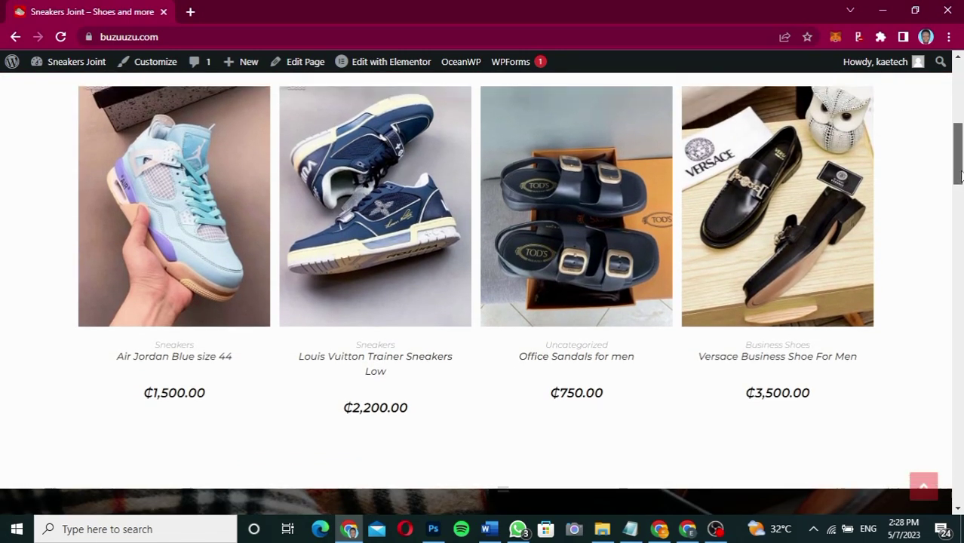
drag(959, 175, 961, 173)
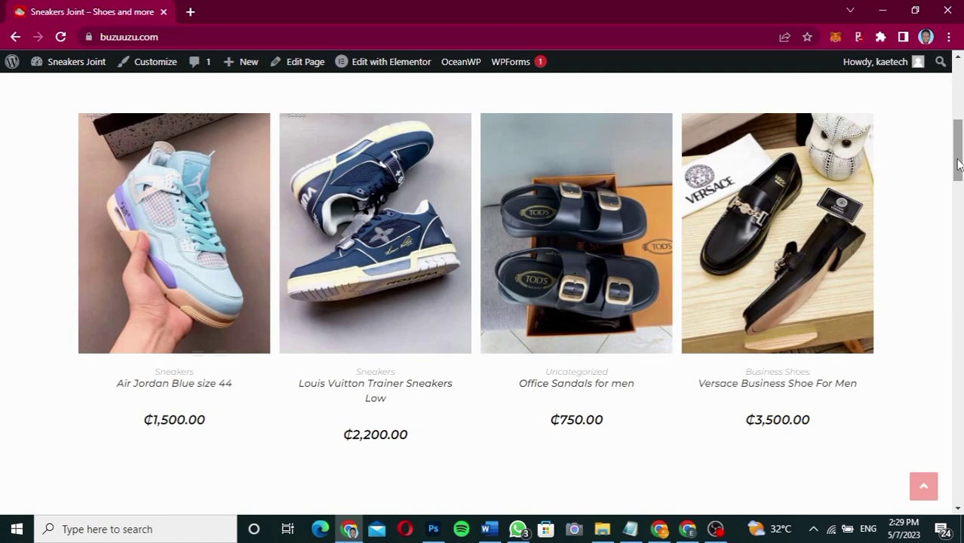
drag(958, 165, 911, 452)
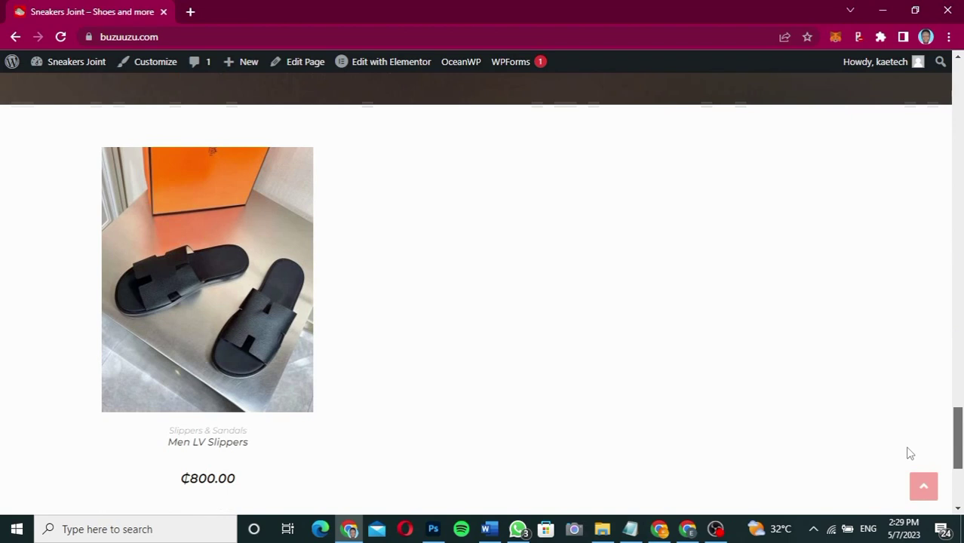
scroll(906, 460, down, 2)
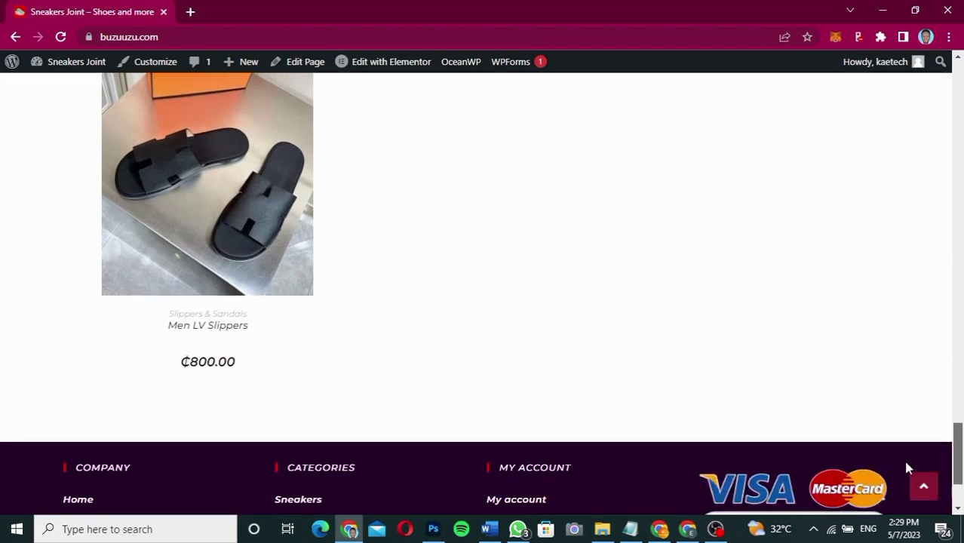
scroll(906, 457, up, 1)
scroll(908, 462, down, 1)
scroll(904, 472, down, 2)
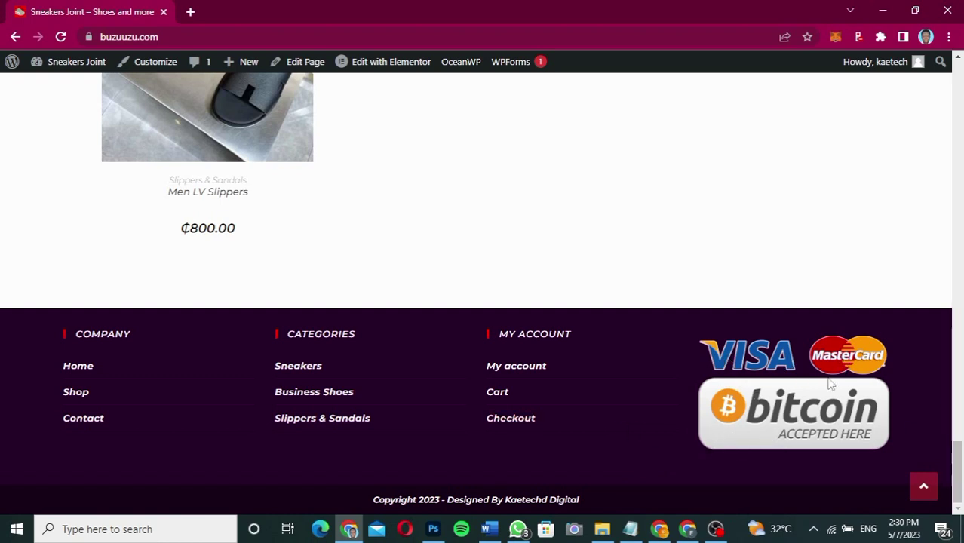
- Go to the store's Shop page and open the Men LV Slippers product
drag(958, 464, 960, 75)
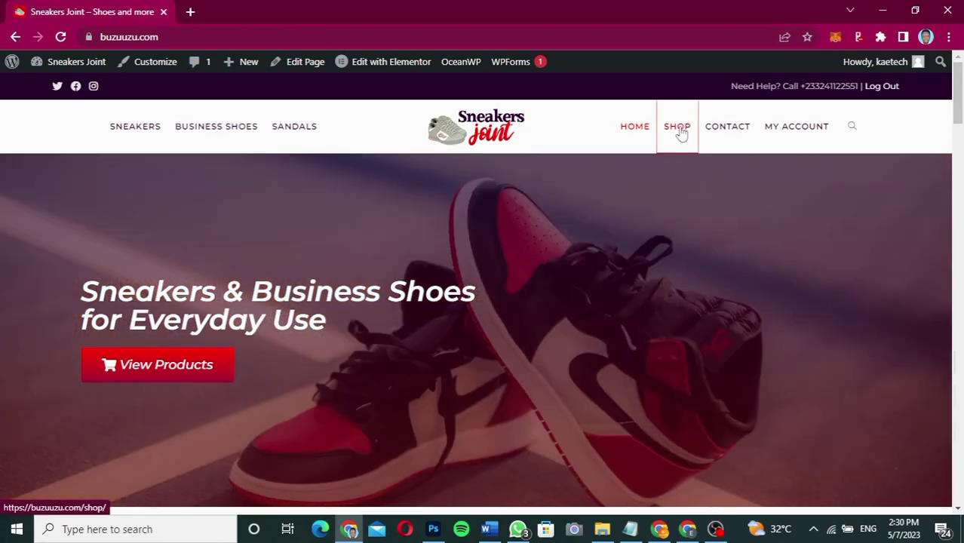
click(679, 131)
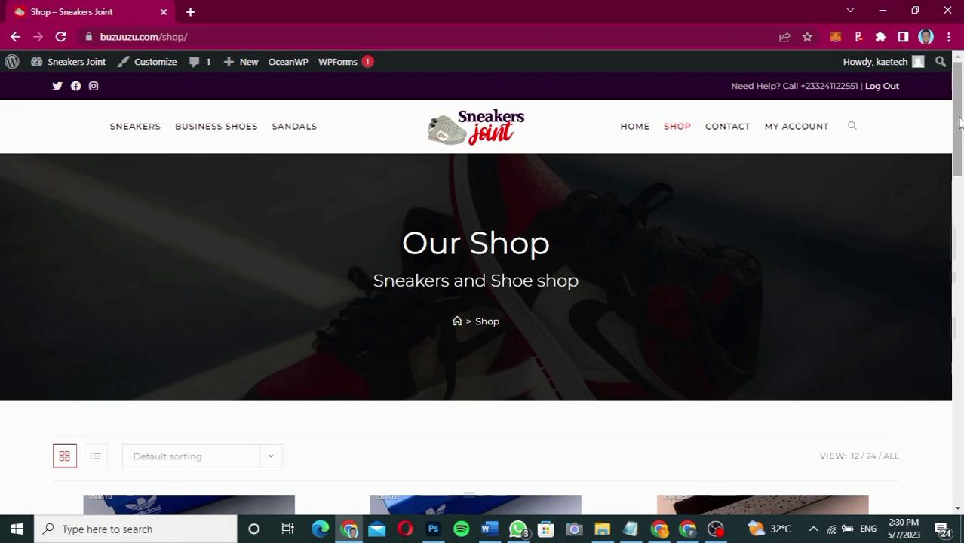
drag(959, 111, 960, 118)
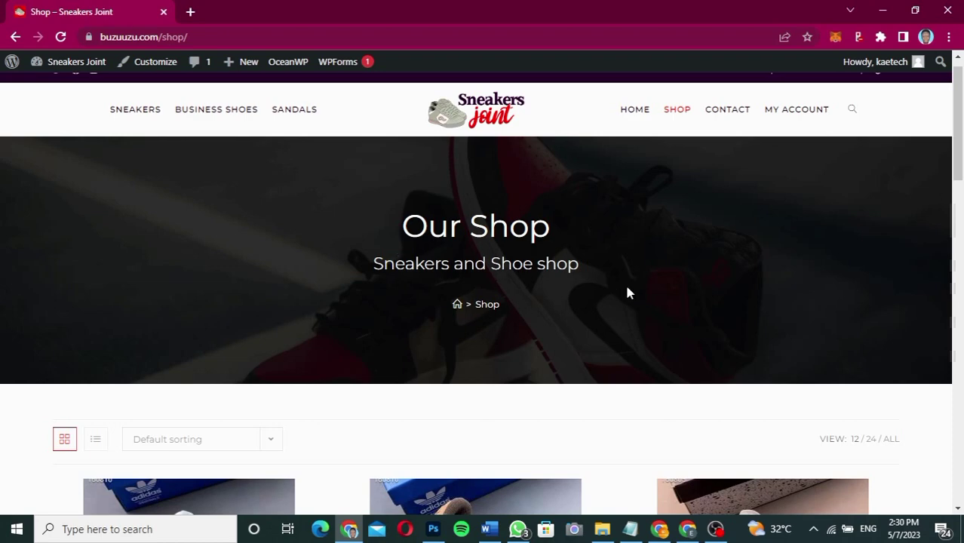
drag(959, 151, 872, 319)
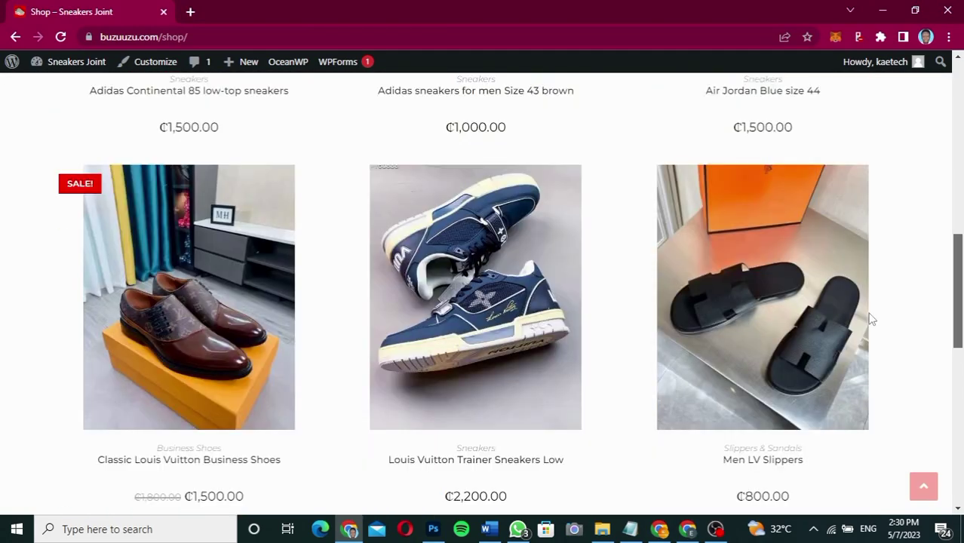
click(770, 345)
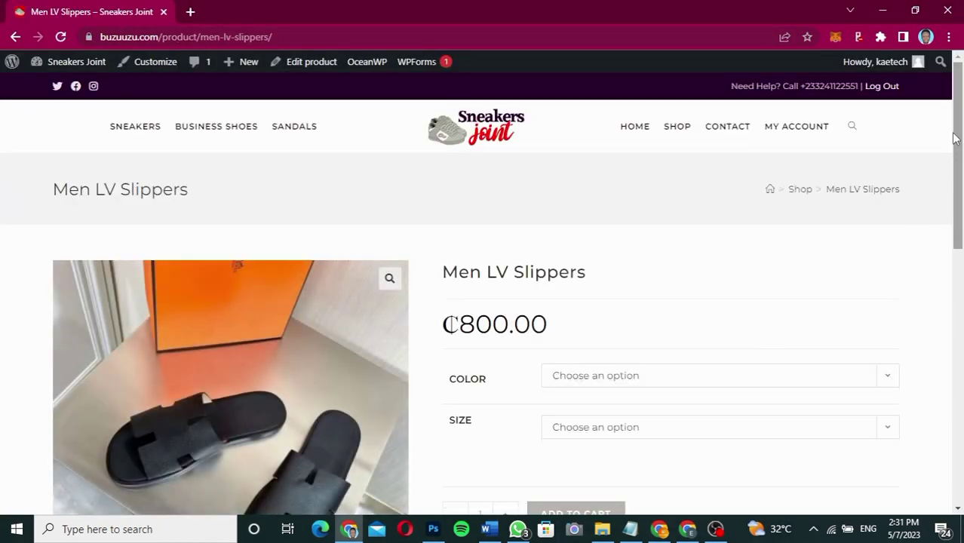
- Preview the brown slippers photo, and set the product options to color Black and size 43
drag(955, 157, 946, 223)
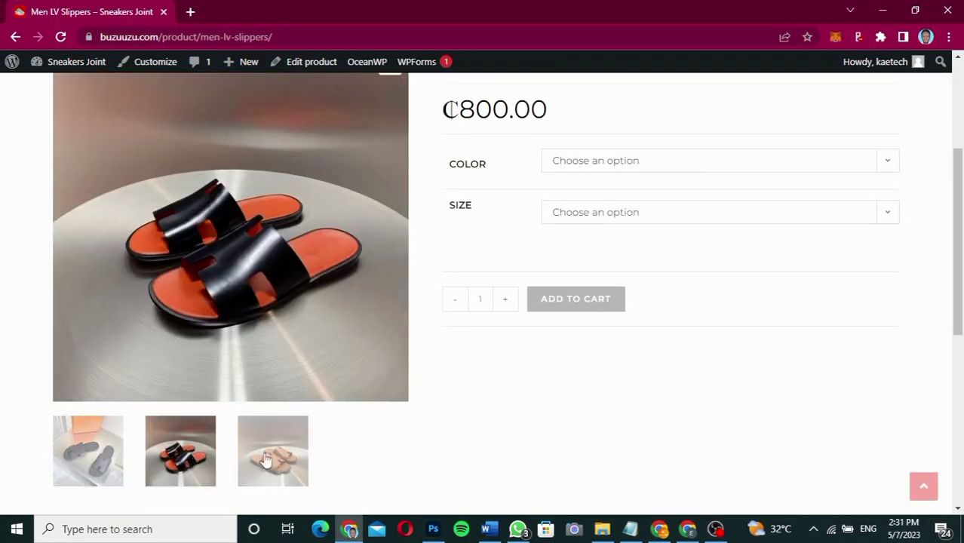
click(266, 461)
click(671, 163)
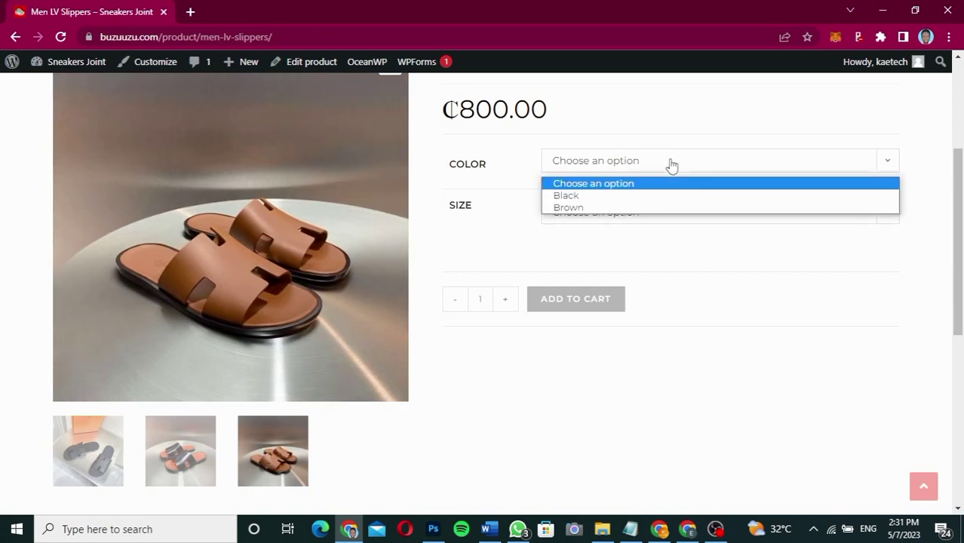
click(599, 198)
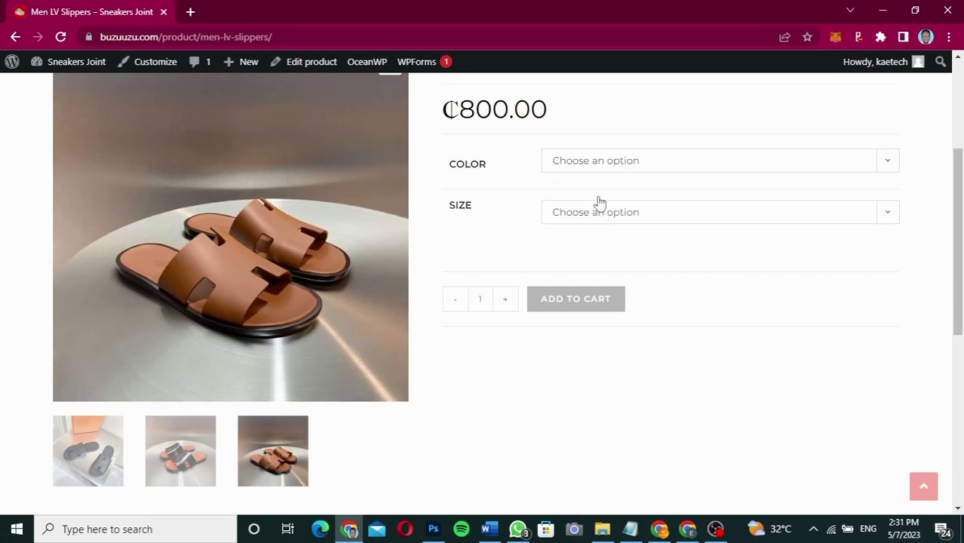
click(613, 218)
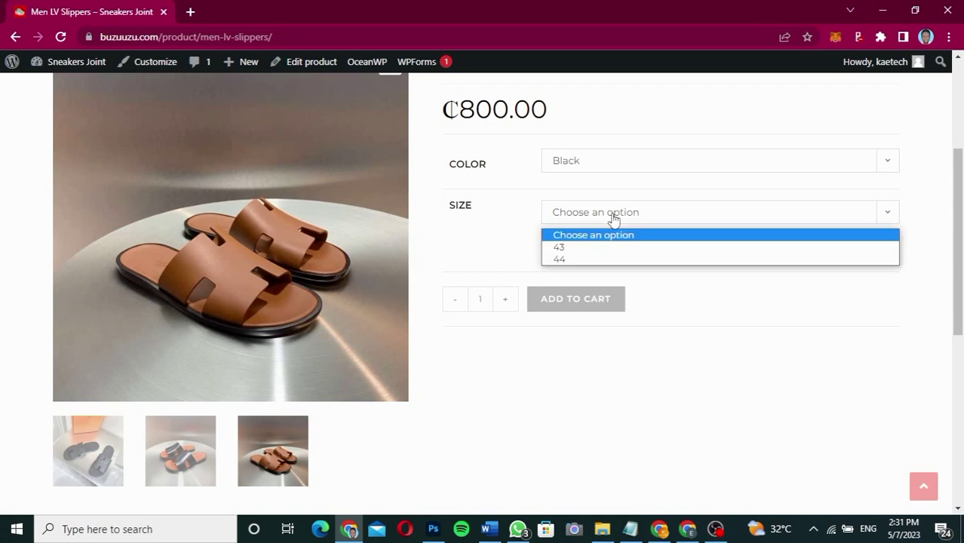
click(573, 249)
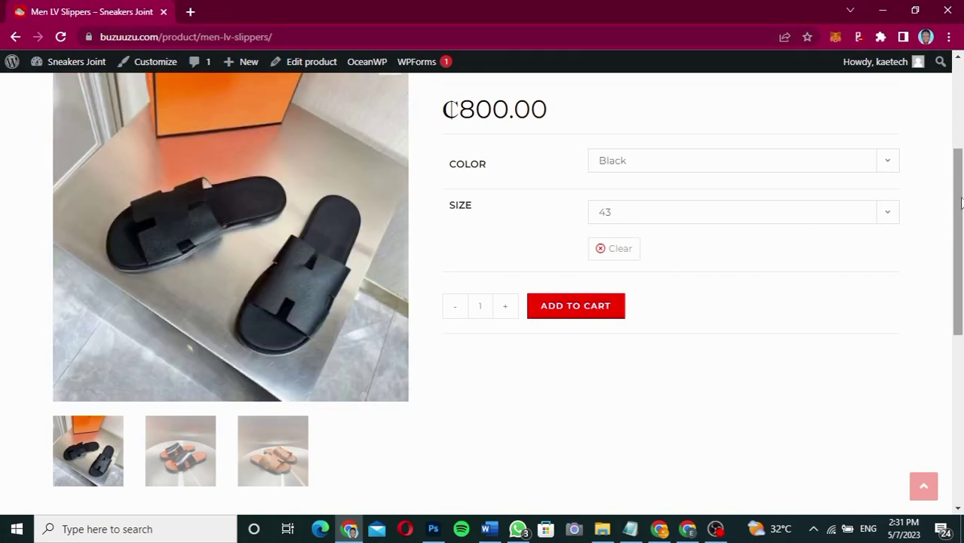
- Set the slippers' color to Brown and the size to 44
click(737, 159)
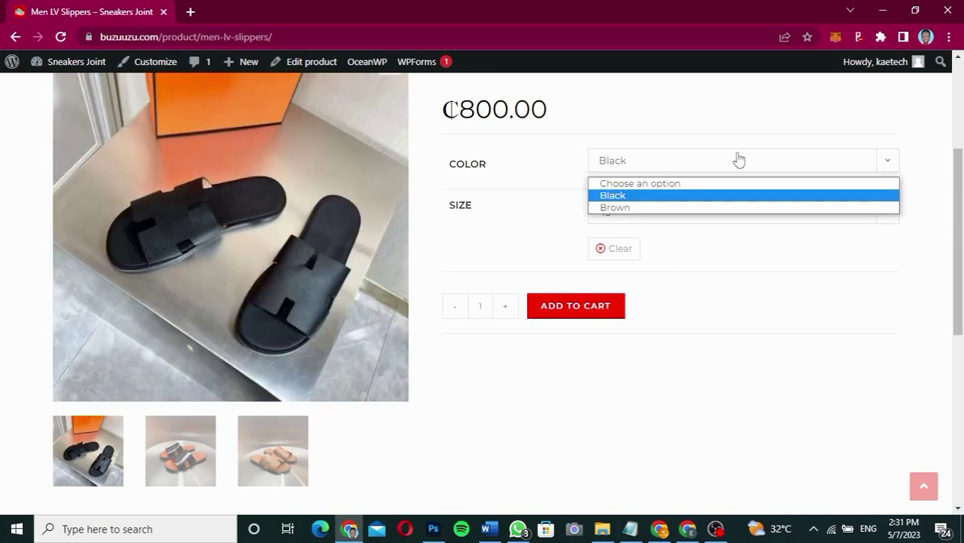
click(672, 209)
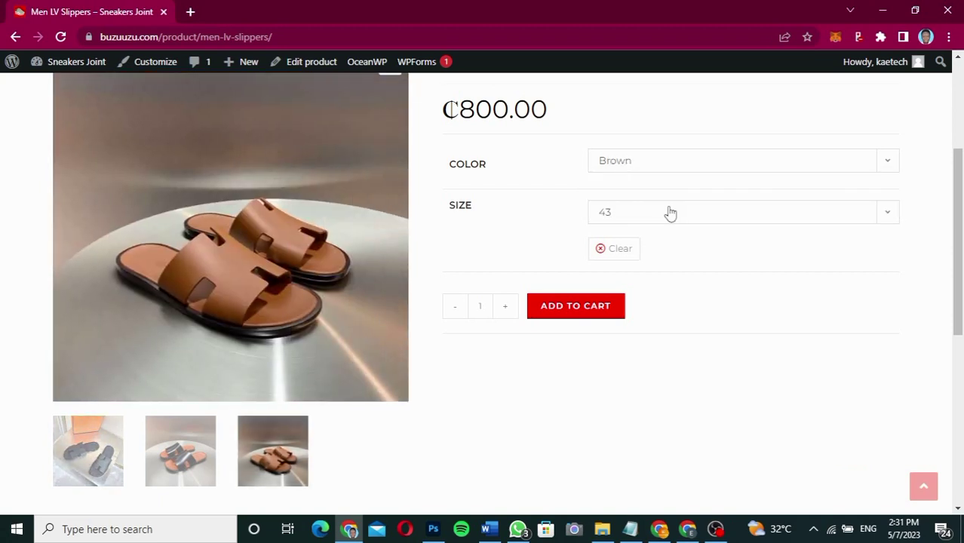
click(670, 212)
click(647, 259)
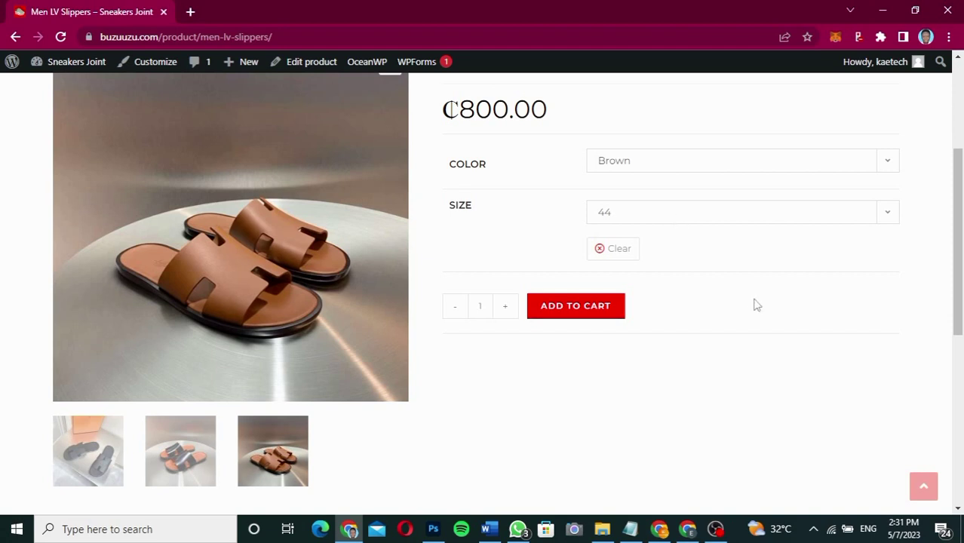
- Check the product's additional information, add the selected slippers to the cart and view the cart
scroll(934, 374, down, 4)
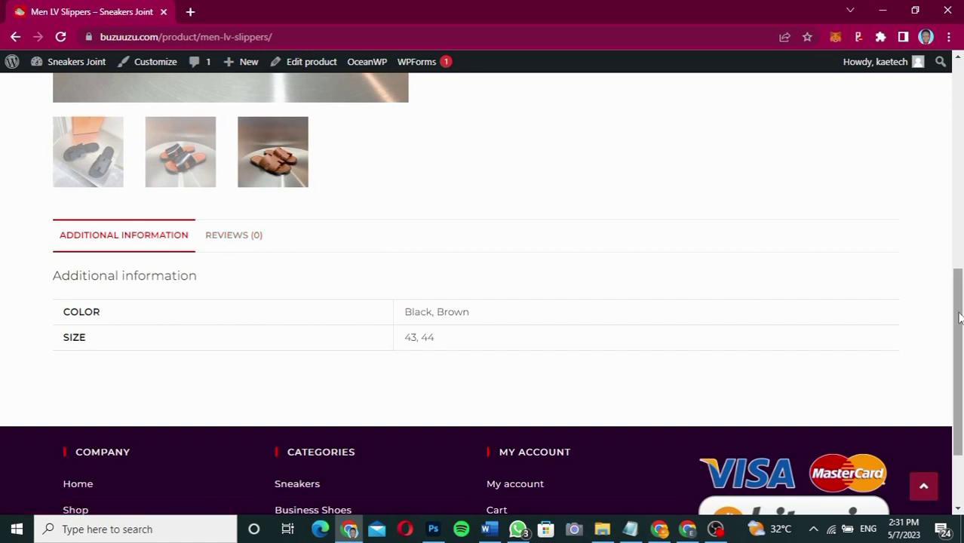
drag(960, 316, 939, 302)
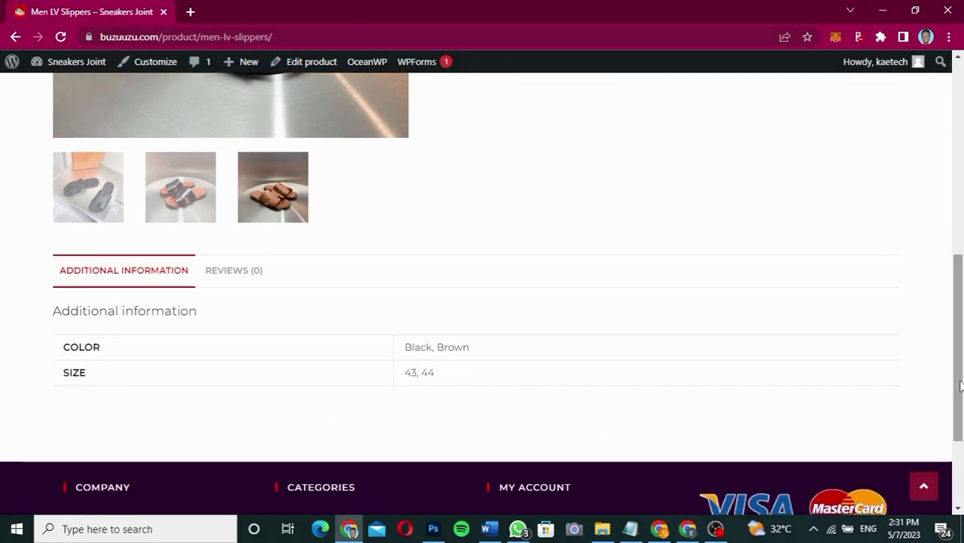
drag(958, 386, 955, 250)
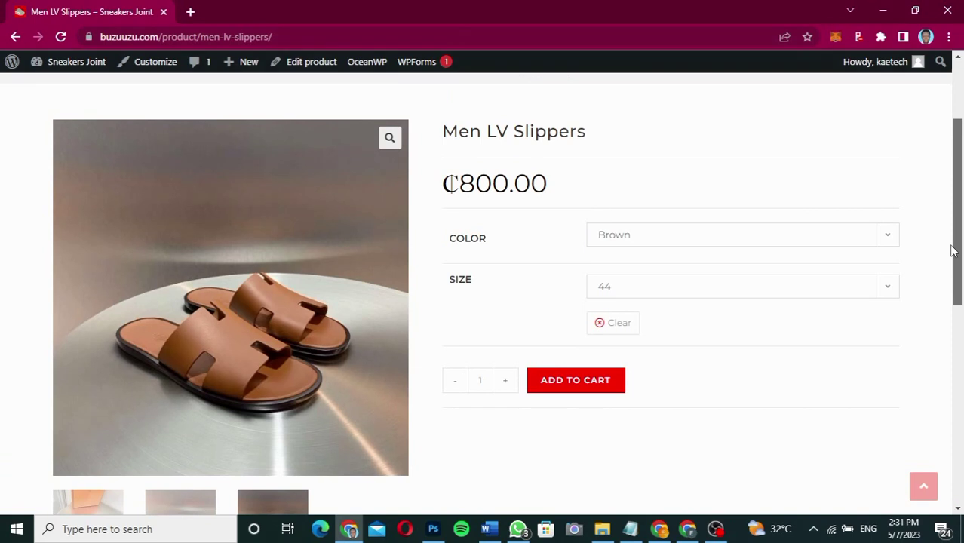
click(592, 383)
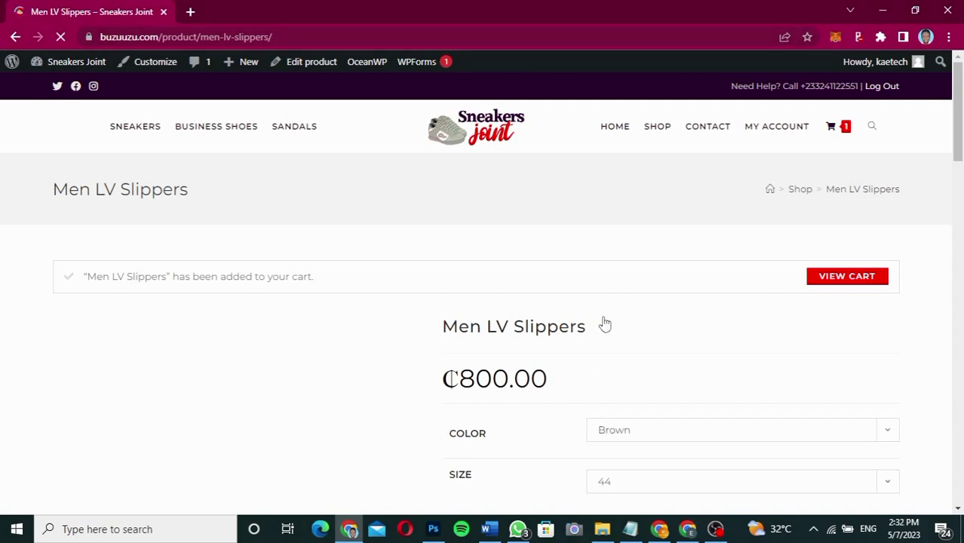
click(837, 278)
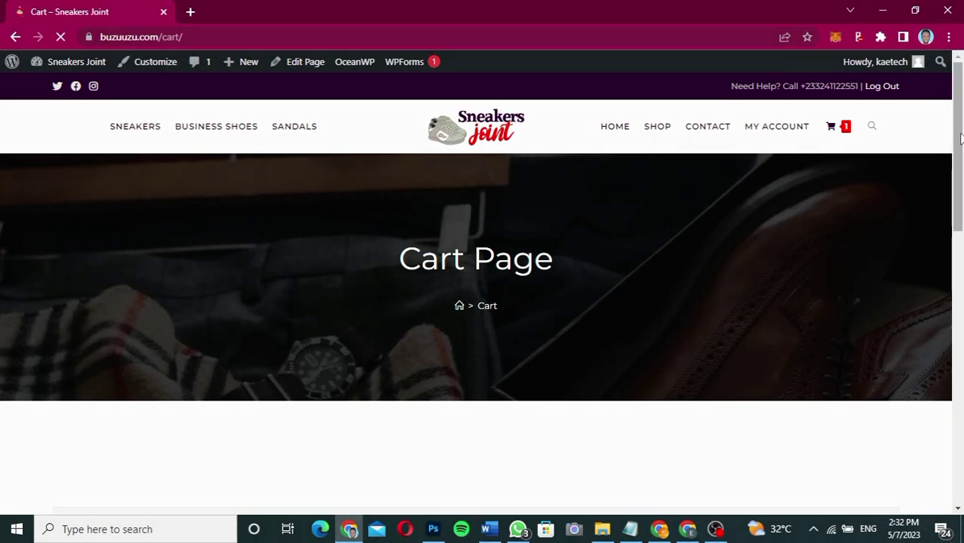
- Proceed from the cart to checkout and advance past the Billing stage to Shipping
drag(951, 149, 952, 225)
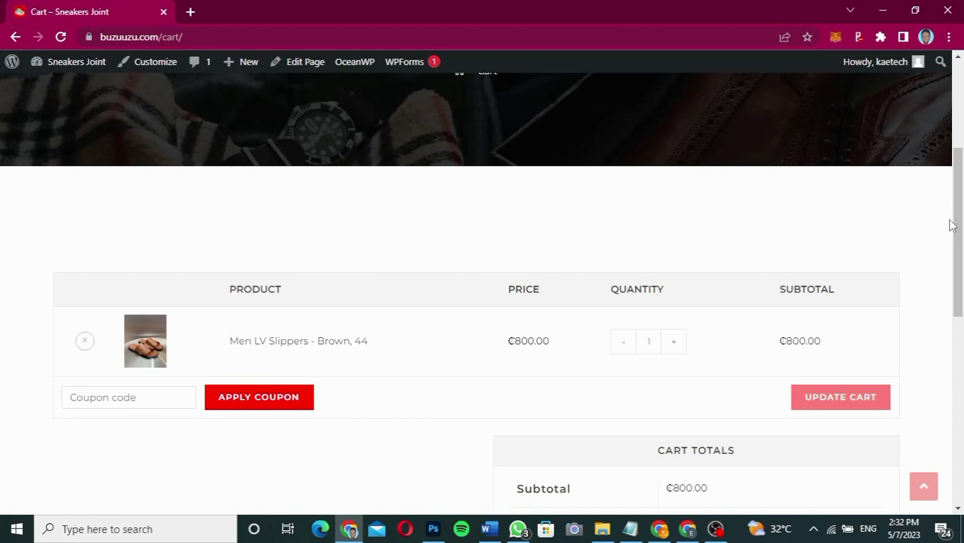
drag(952, 225, 932, 259)
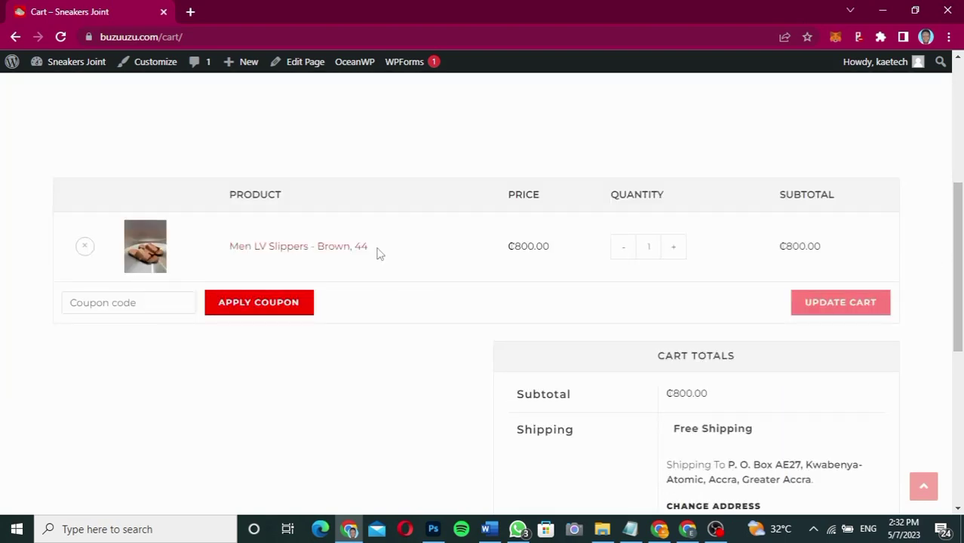
drag(954, 254, 955, 299)
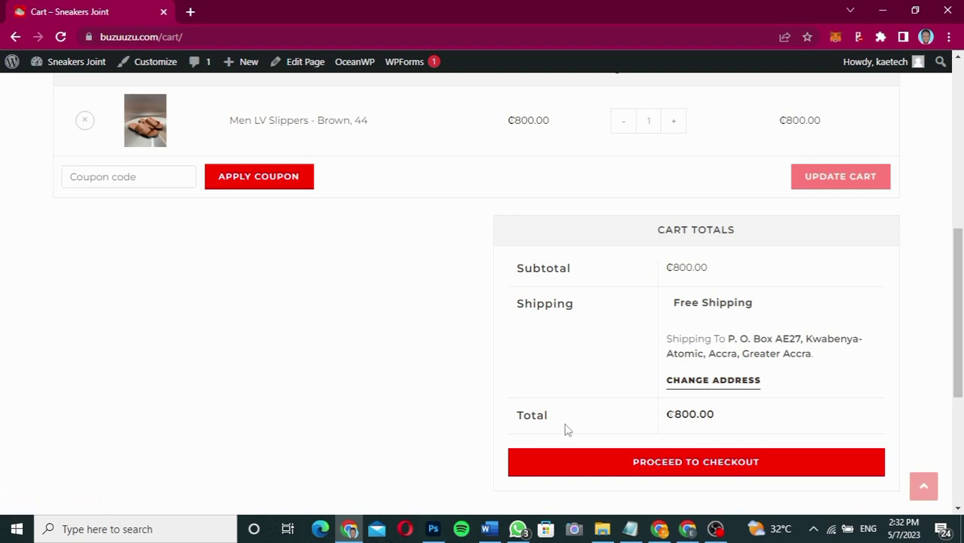
click(682, 463)
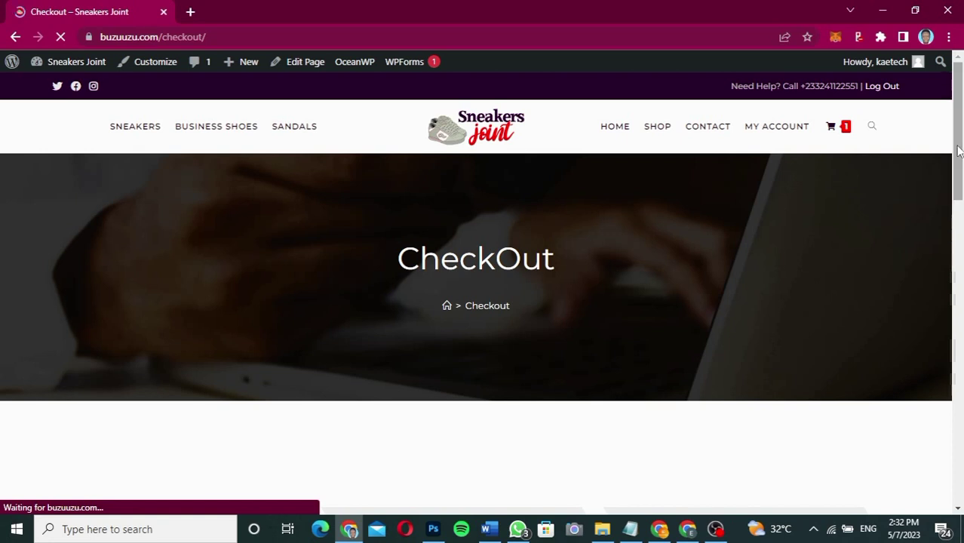
drag(959, 151, 908, 390)
click(869, 406)
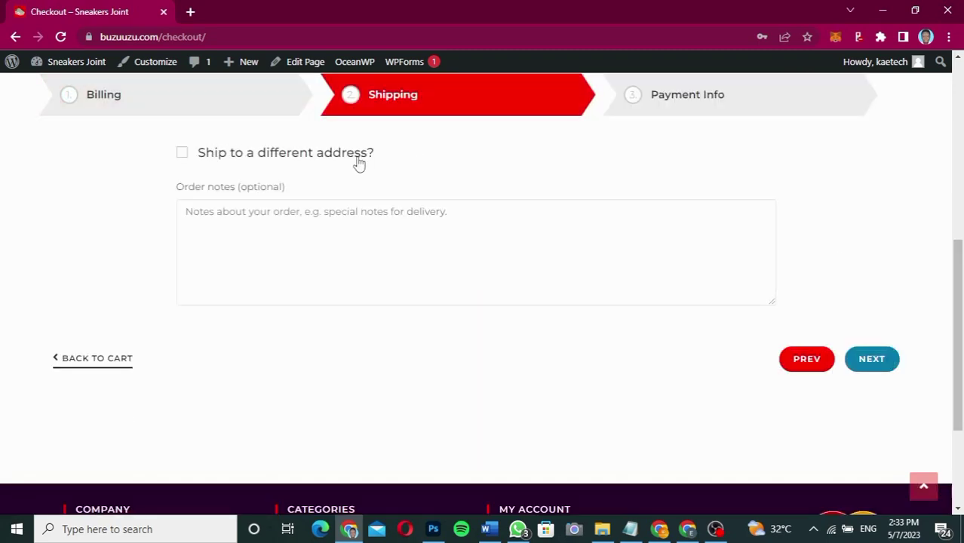
- Toggle the option to ship to a different address on to see its fields, leaving it off
click(183, 155)
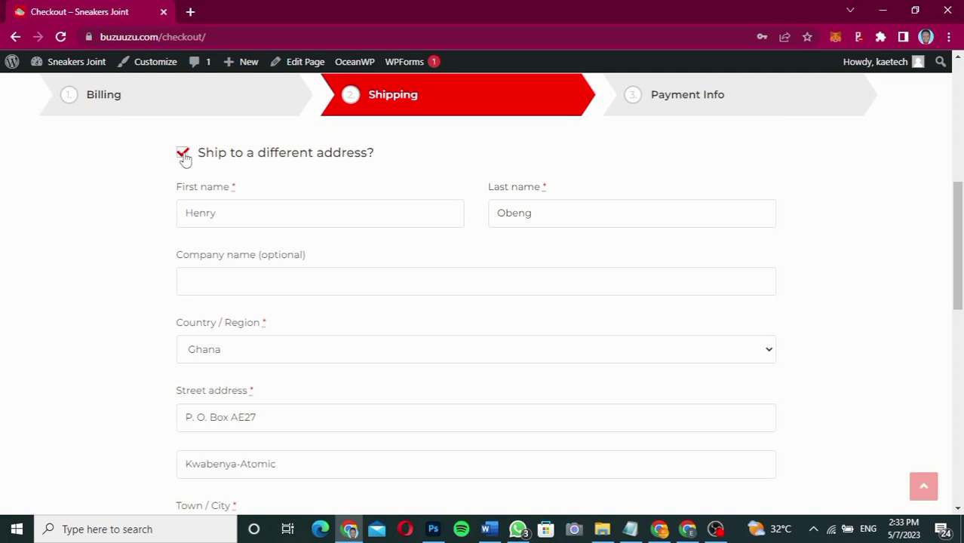
click(184, 155)
click(183, 155)
click(183, 156)
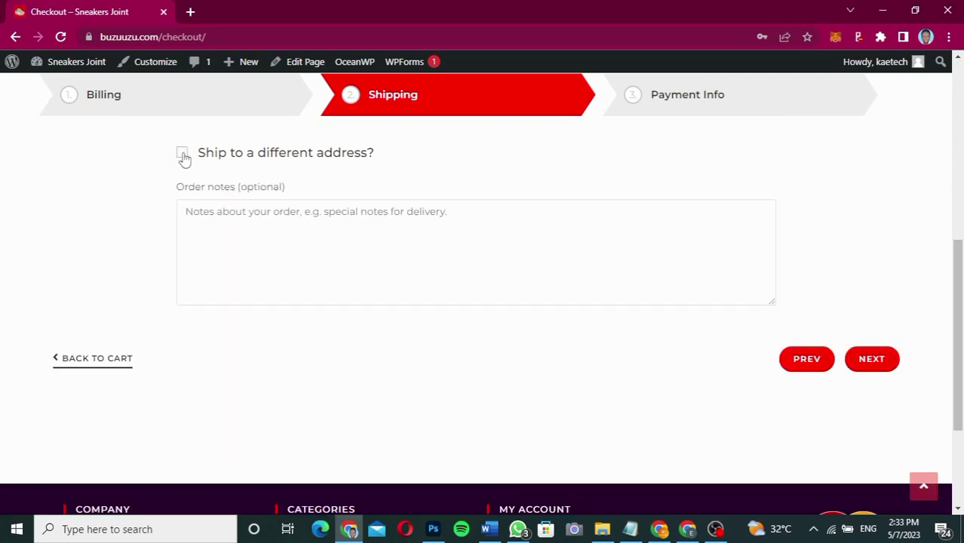
- Advance checkout to Payment Info, choose Debit/Credit Cards as the payment method and place the order
click(869, 360)
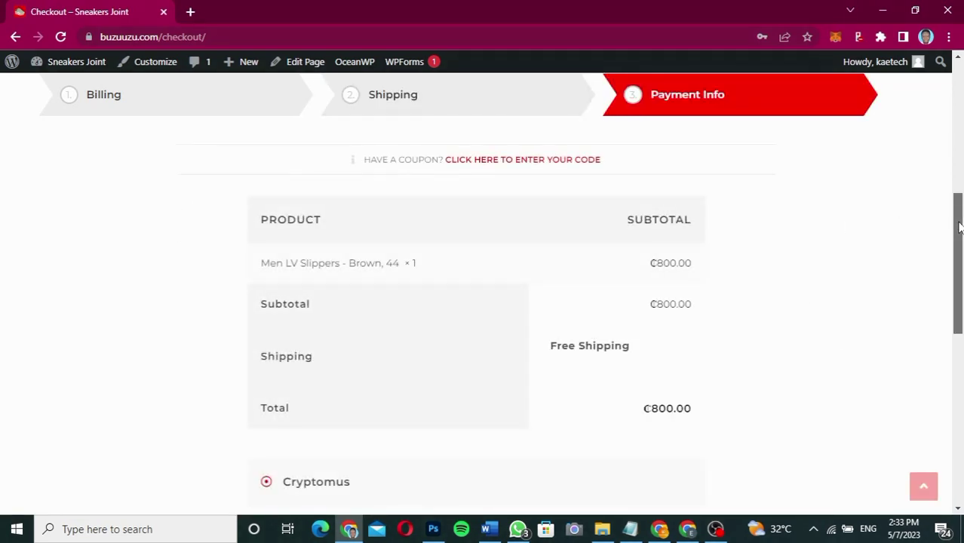
drag(959, 227, 954, 311)
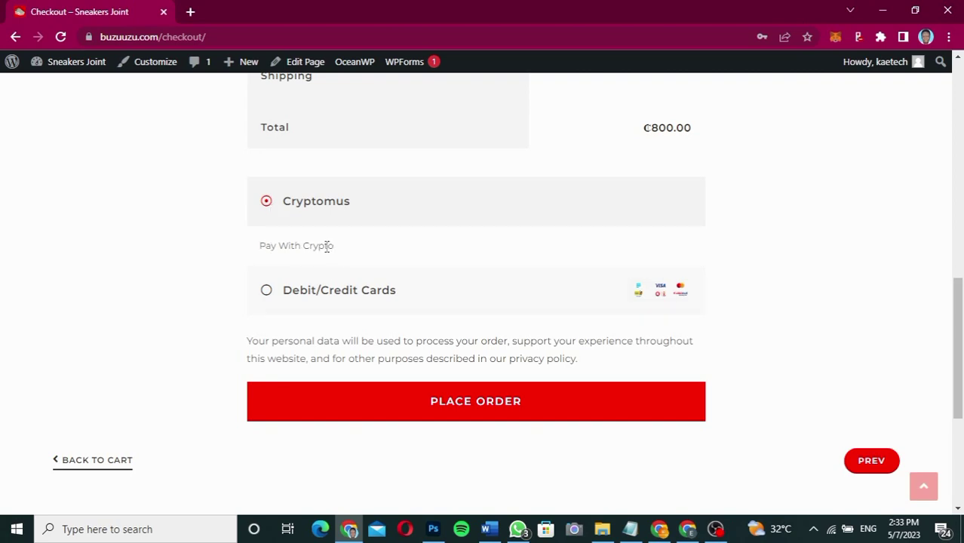
click(268, 293)
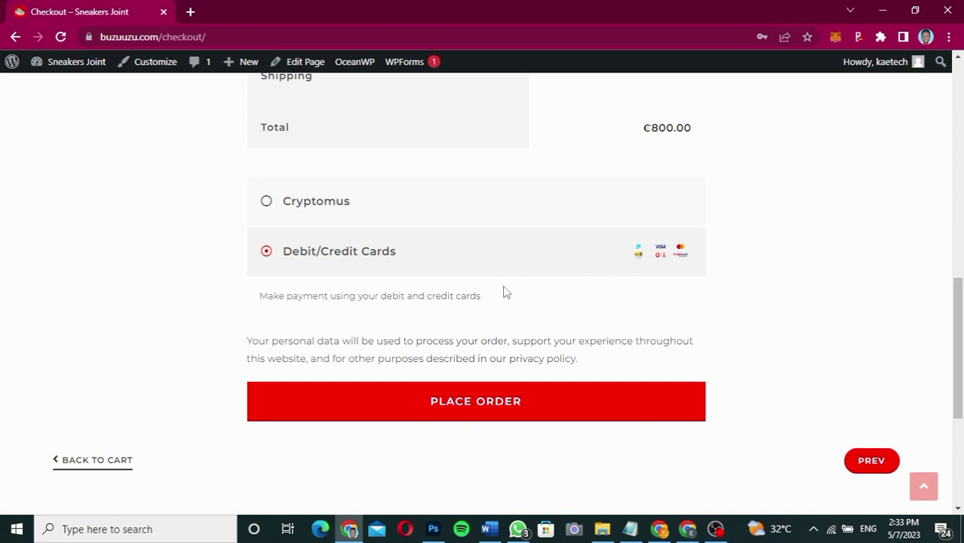
click(458, 410)
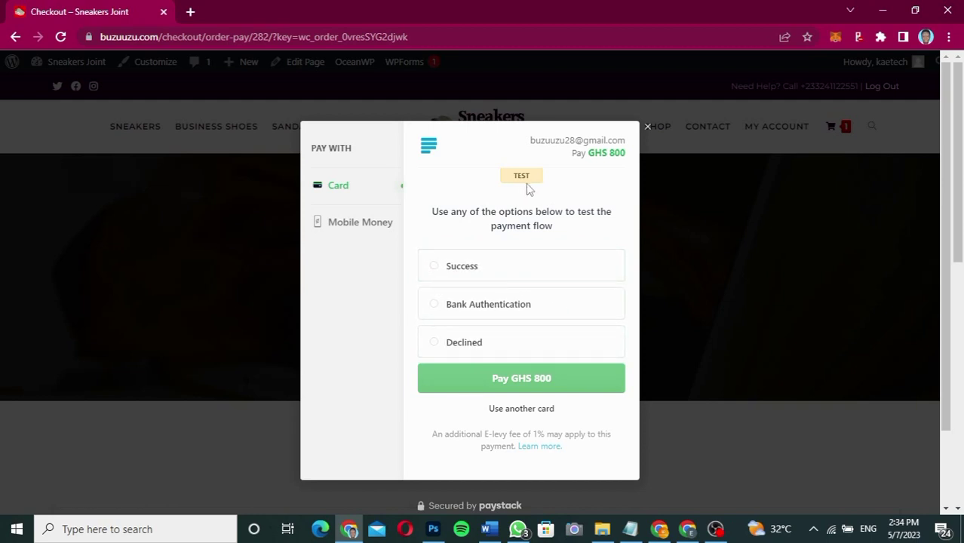
- Try the Success, Bank Authentication and Declined test card options, ending with Success selected
click(436, 268)
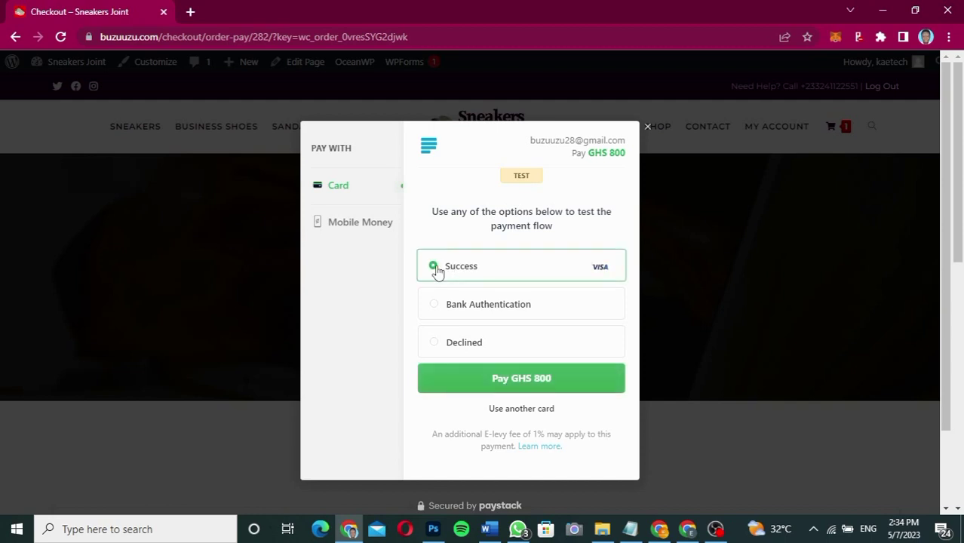
click(461, 305)
drag(457, 343, 451, 343)
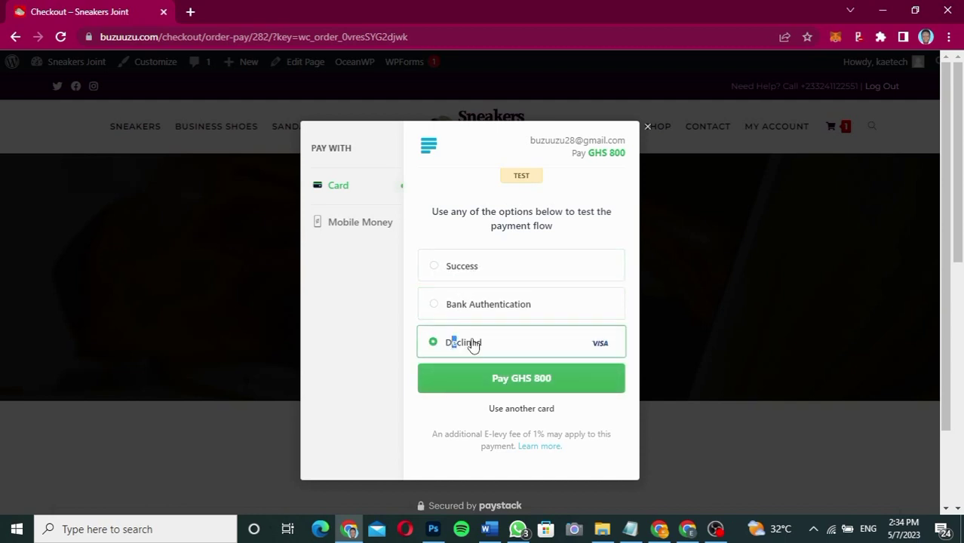
click(497, 273)
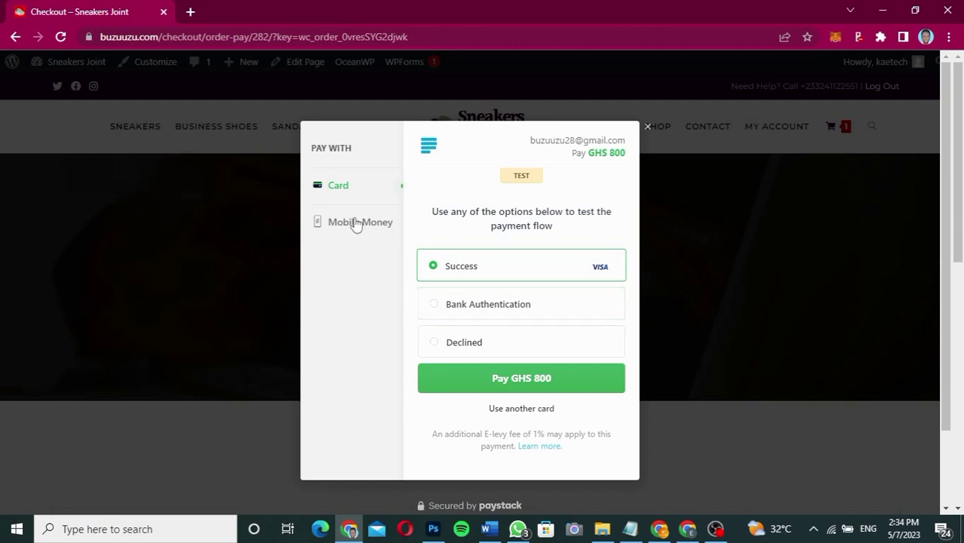
- Look at the Mobile Money payment form and the form for using another card, then return to the Success test card
click(356, 223)
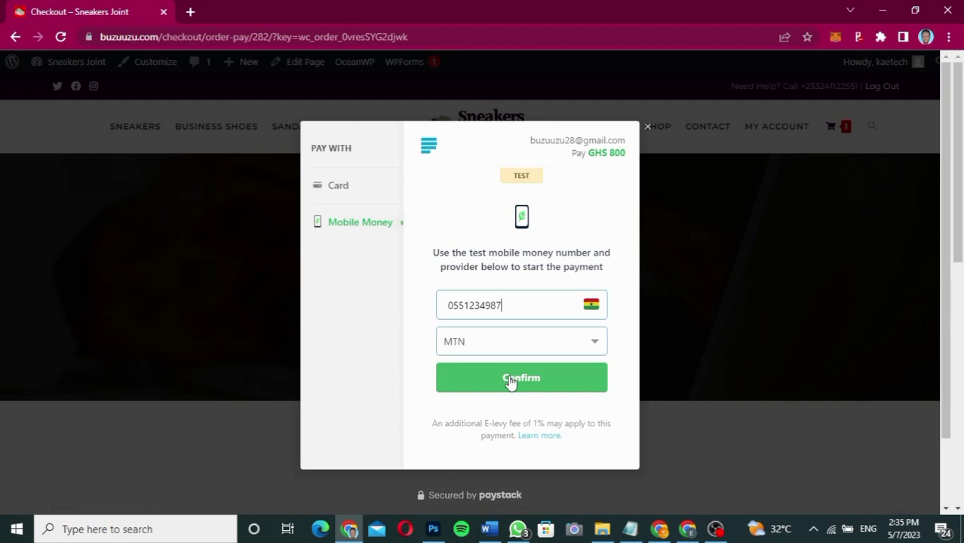
click(361, 190)
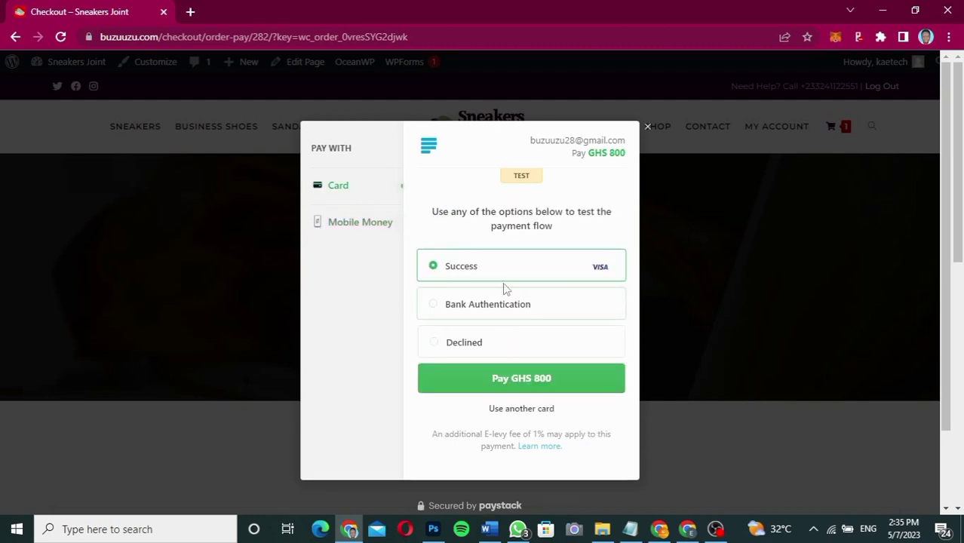
click(510, 408)
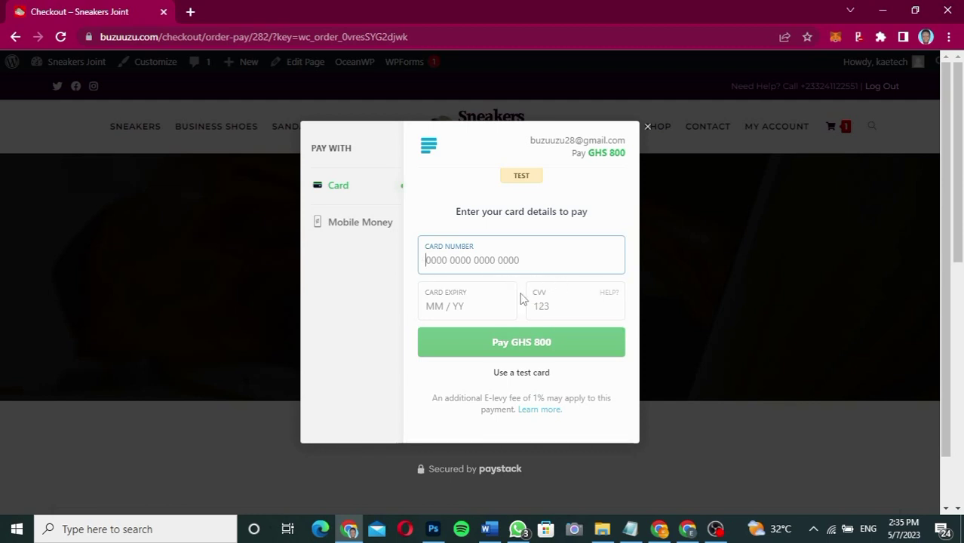
click(513, 372)
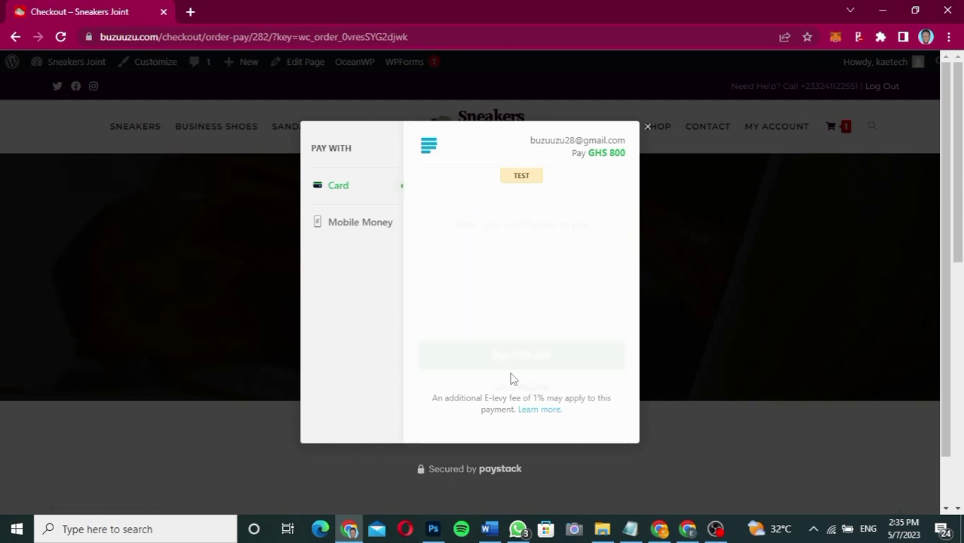
click(501, 276)
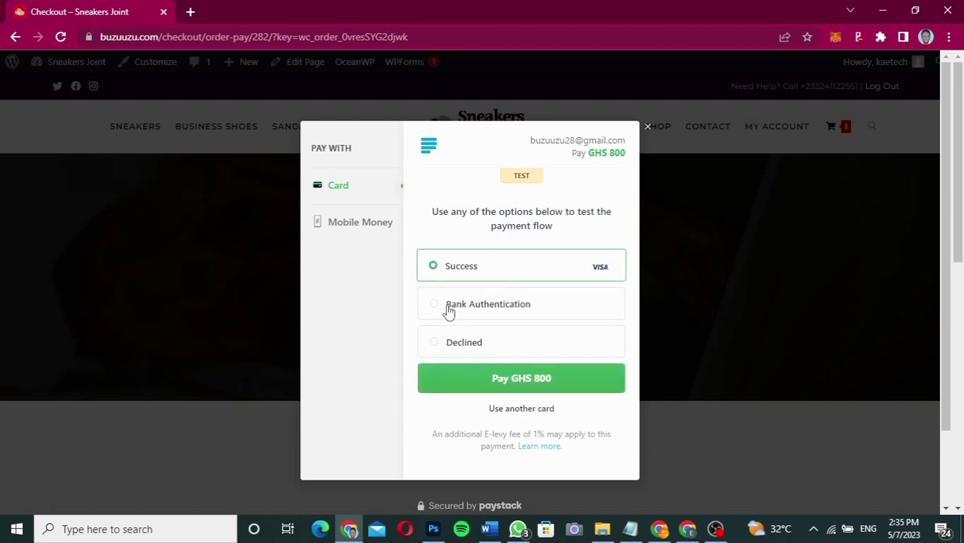
- Submit the GHS 800 payment with the Success test card and review the order confirmation
click(541, 382)
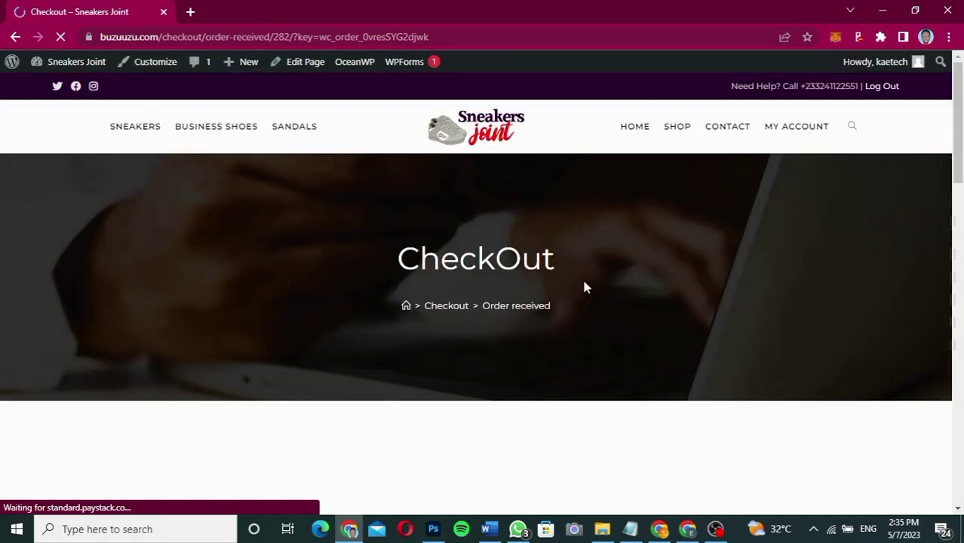
drag(959, 157, 955, 250)
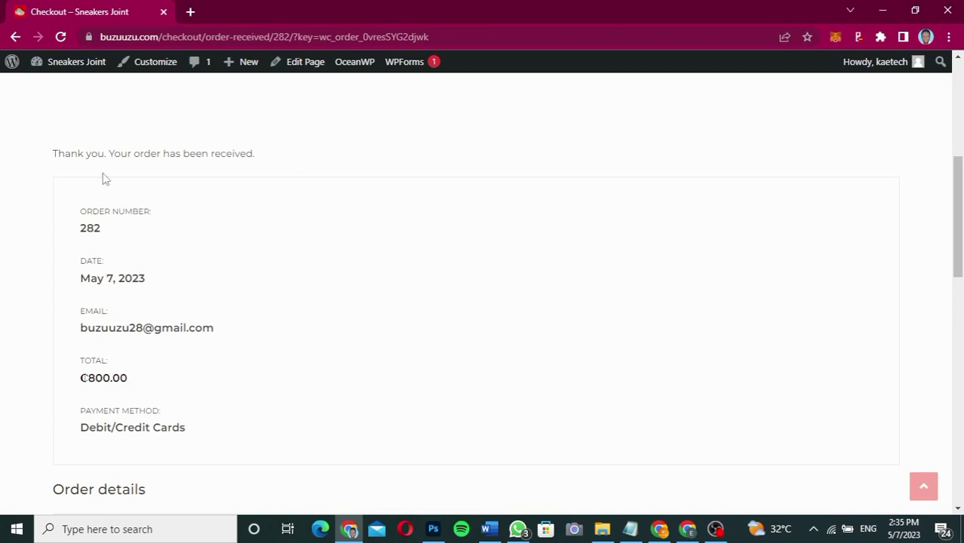
drag(960, 199, 941, 101)
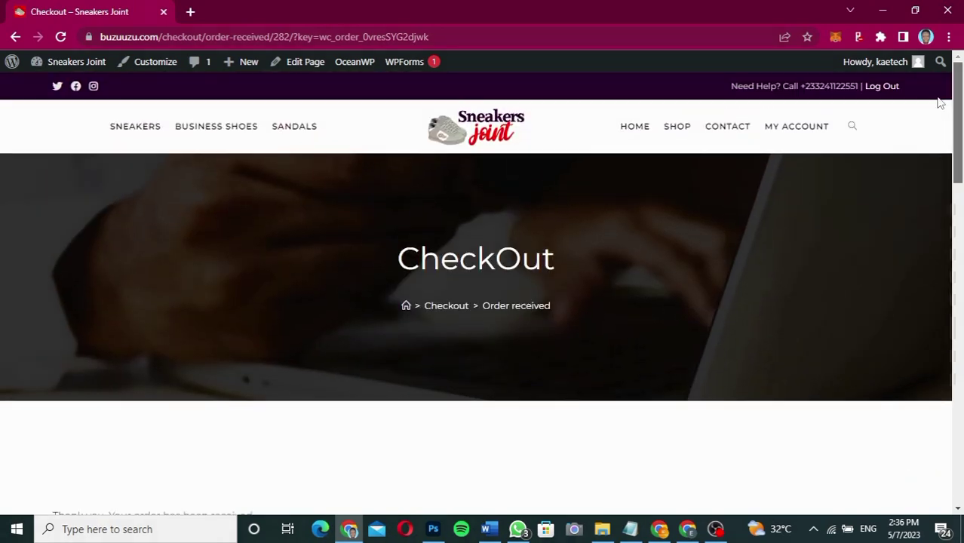
- Open the customer's My Account area and view its list of orders
click(792, 126)
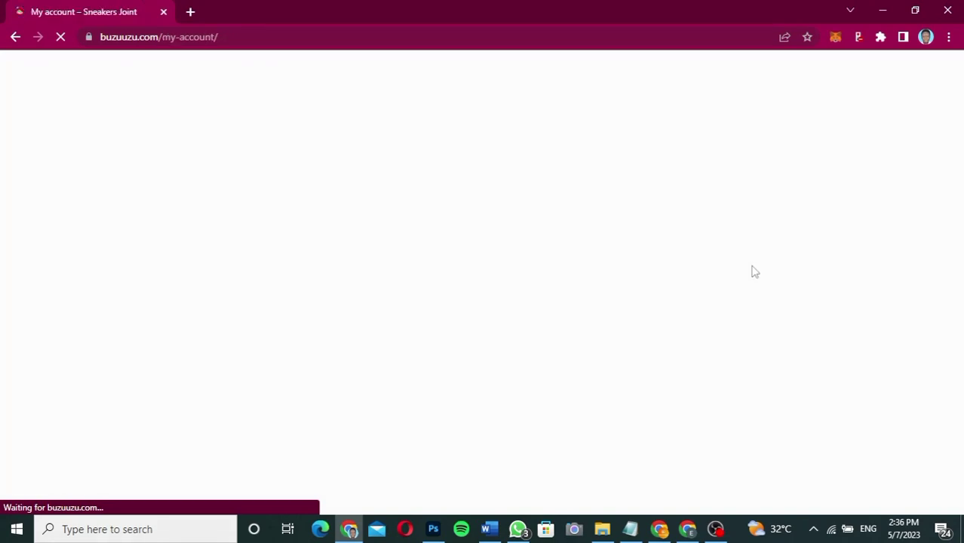
drag(957, 135, 905, 276)
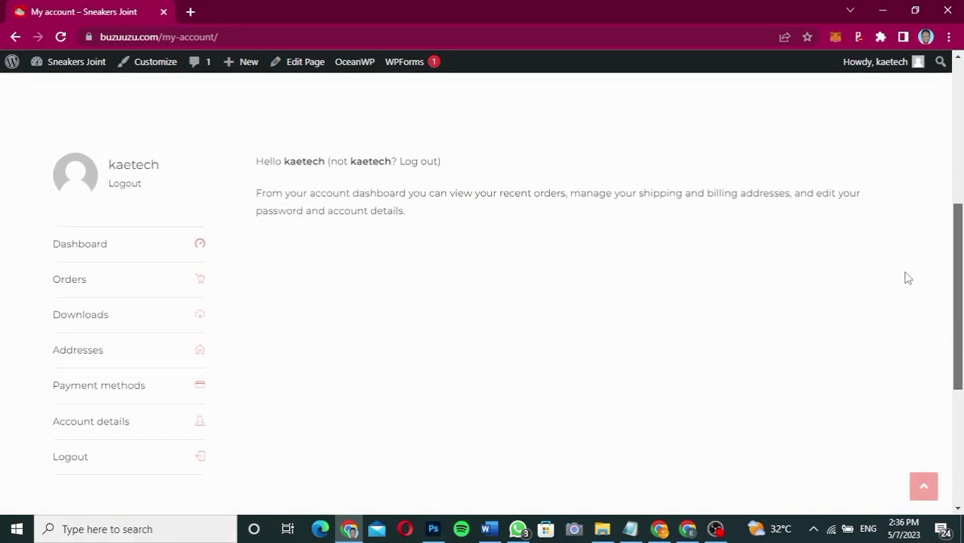
click(133, 283)
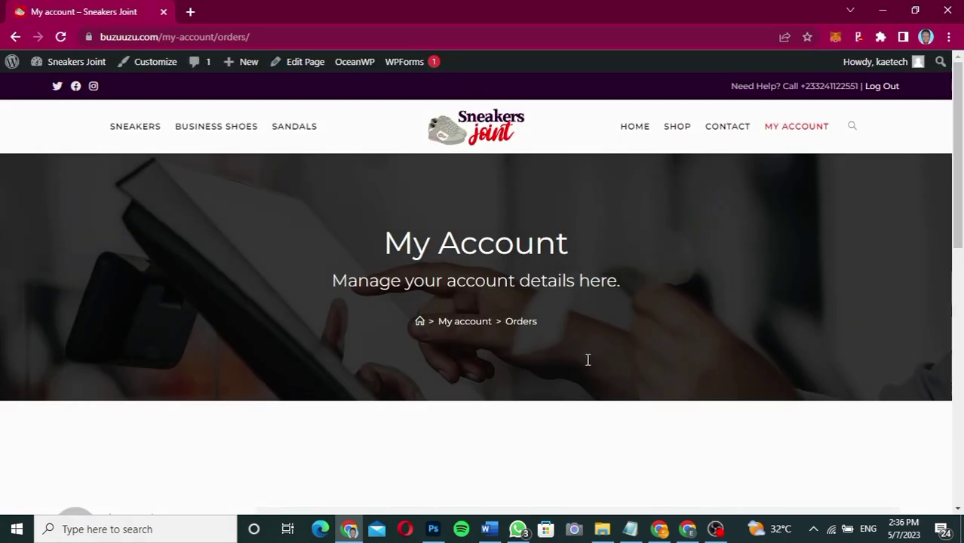
drag(958, 163, 955, 280)
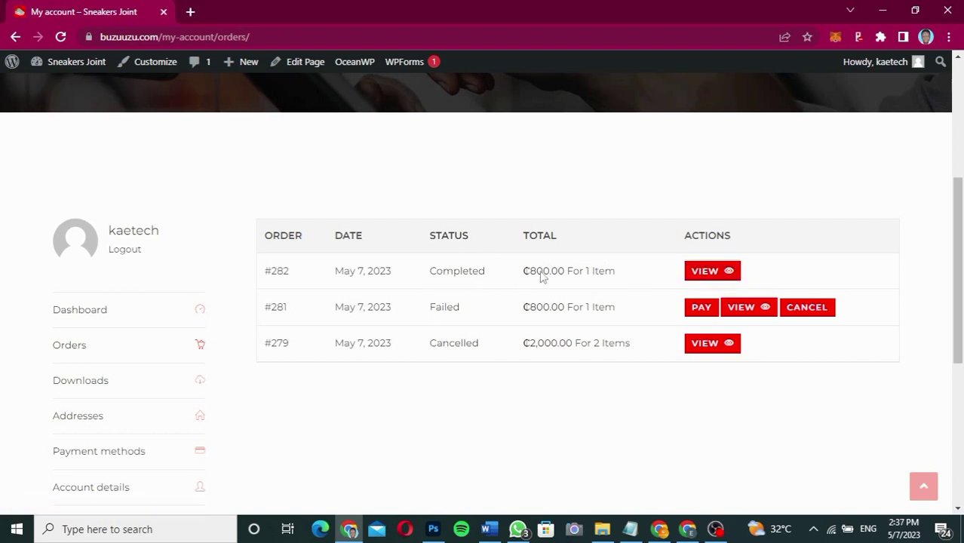
- View the completed slippers order's details, then return to the store's home page
click(708, 273)
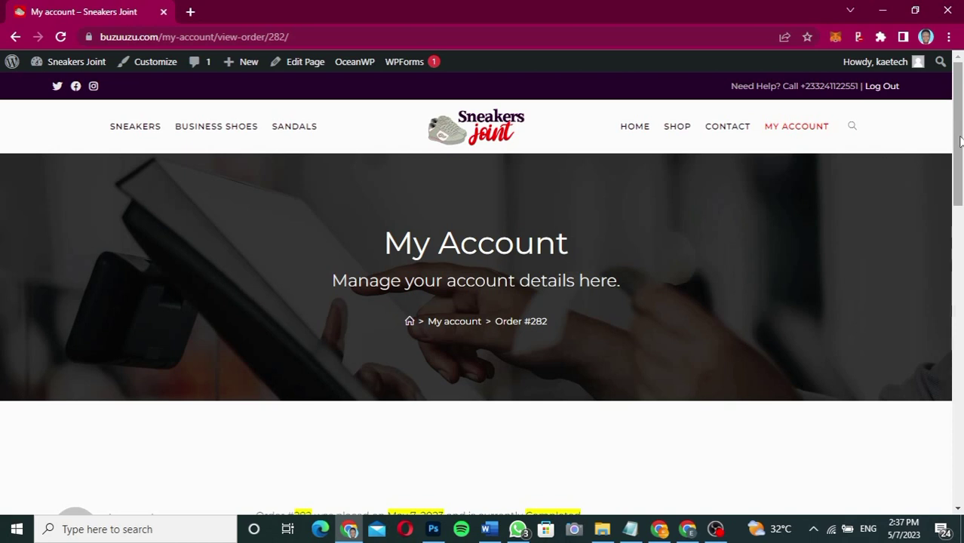
drag(960, 139, 941, 262)
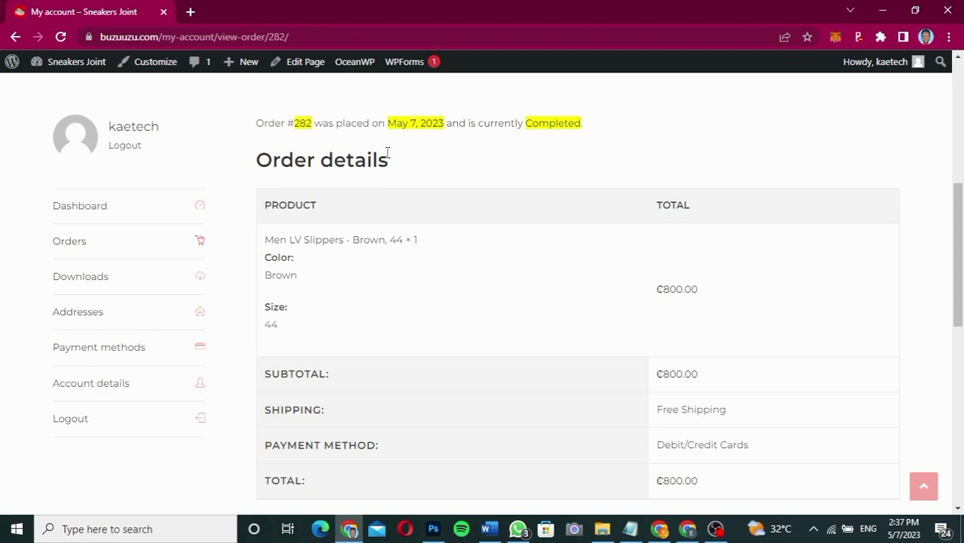
scroll(958, 167, up, 5)
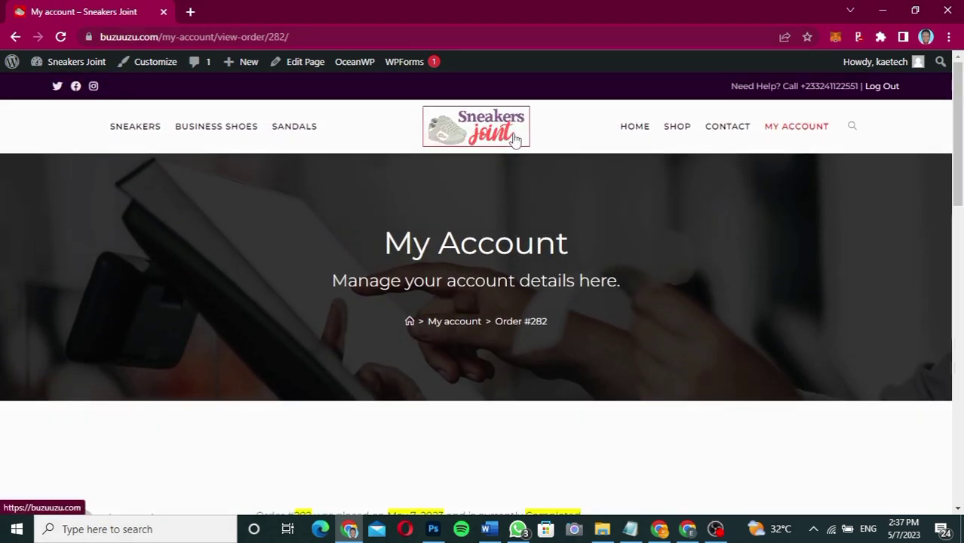
click(526, 133)
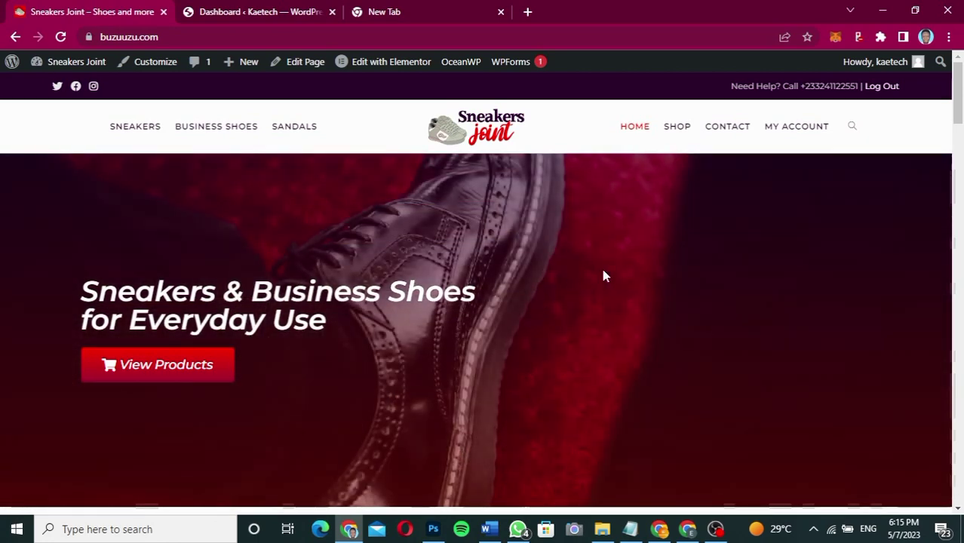
- Inspect the home page in the developer tools' device preview, first as iPhone SE and then as Samsung Galaxy S8+
right_click(604, 276)
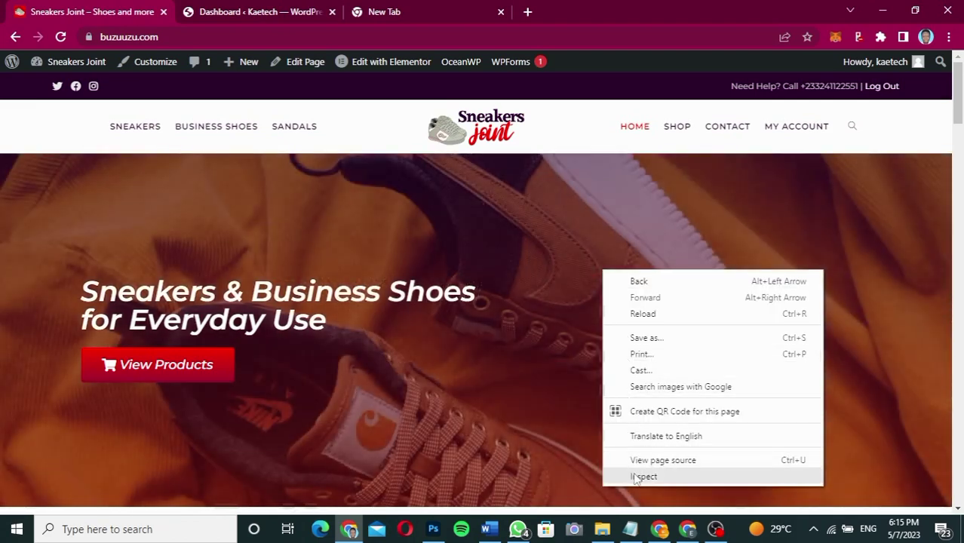
click(637, 478)
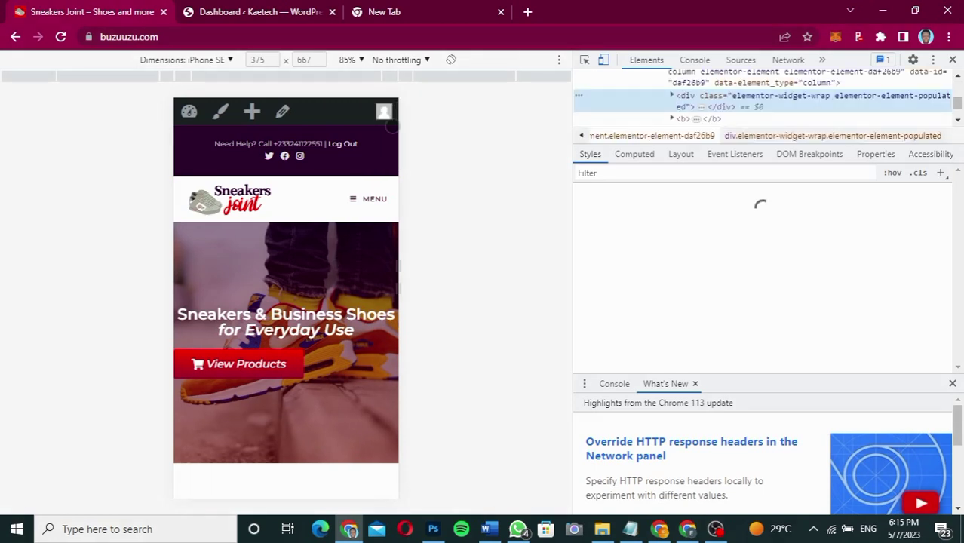
drag(339, 273, 329, 372)
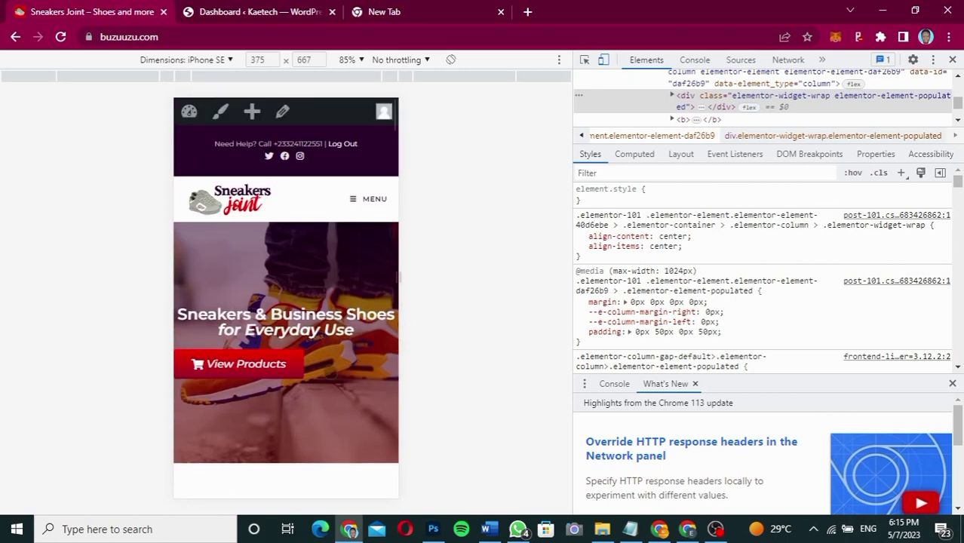
click(225, 60)
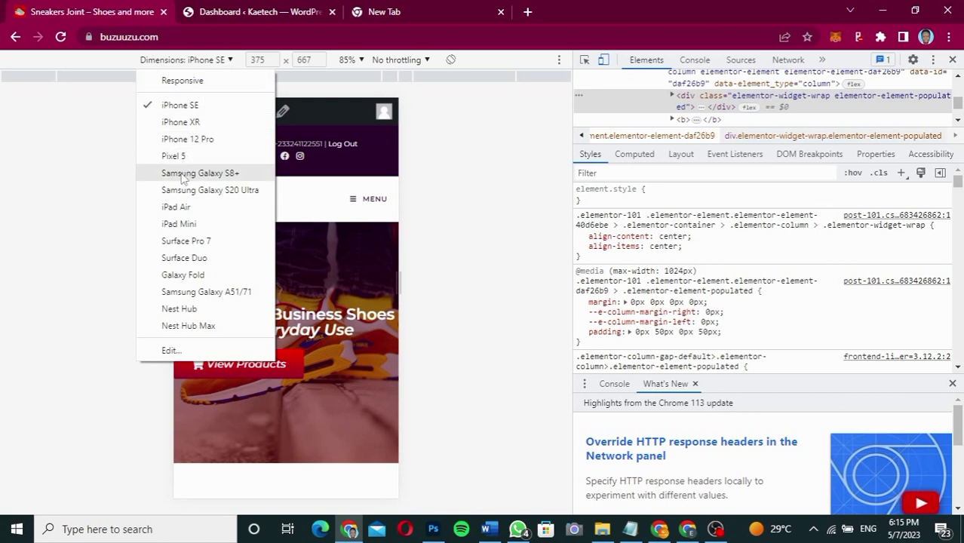
click(198, 175)
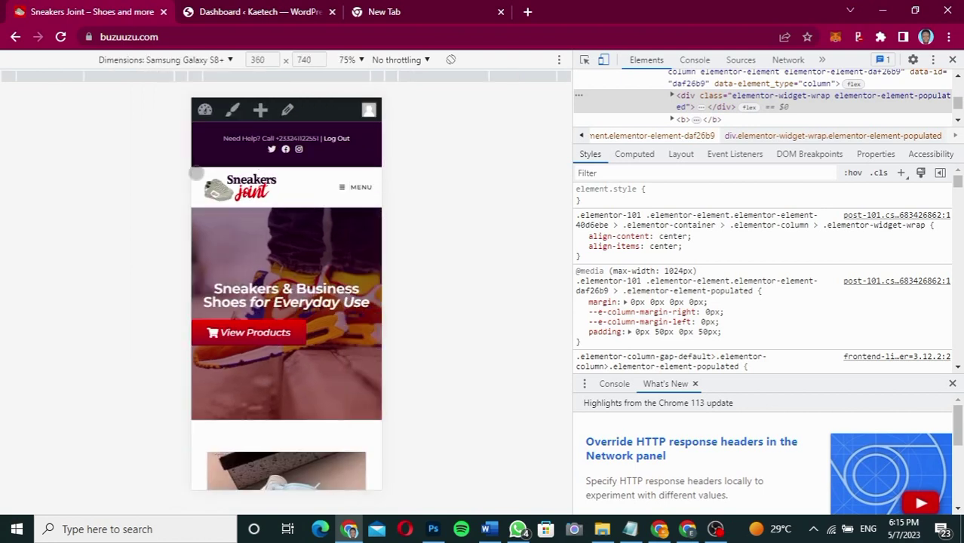
- Switch the device preview to iPad Air and check the home page's tablet layout down to the Classic Business Shoes section
click(228, 61)
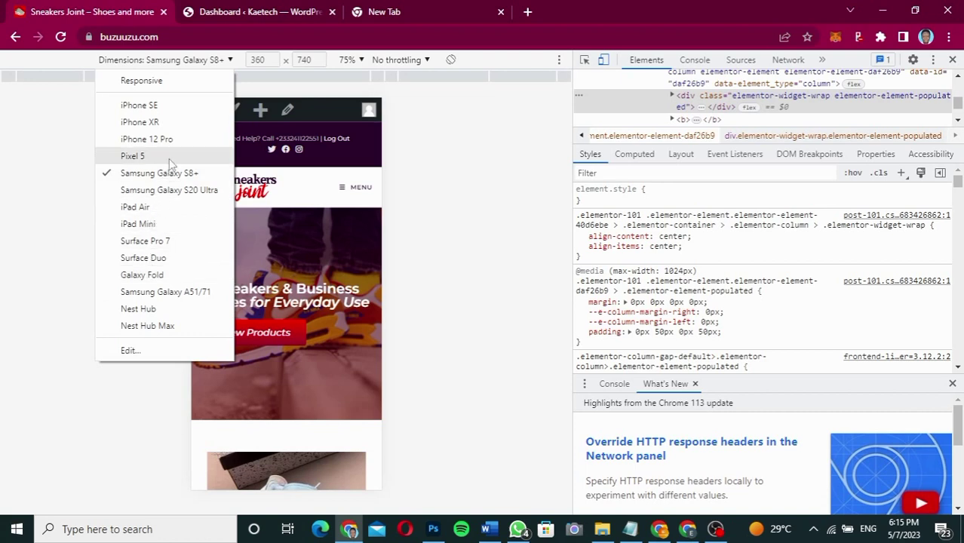
click(136, 207)
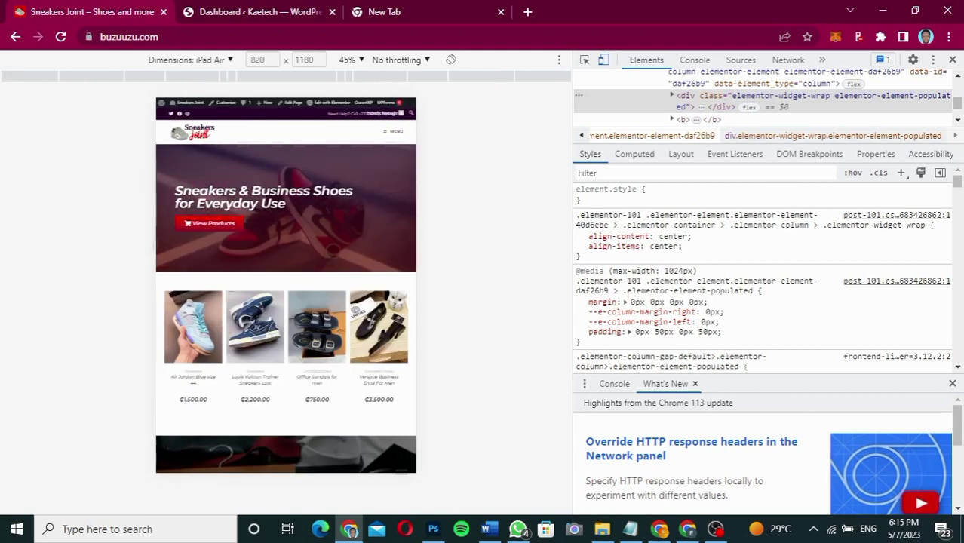
scroll(324, 271, down, 4)
scroll(318, 293, down, 4)
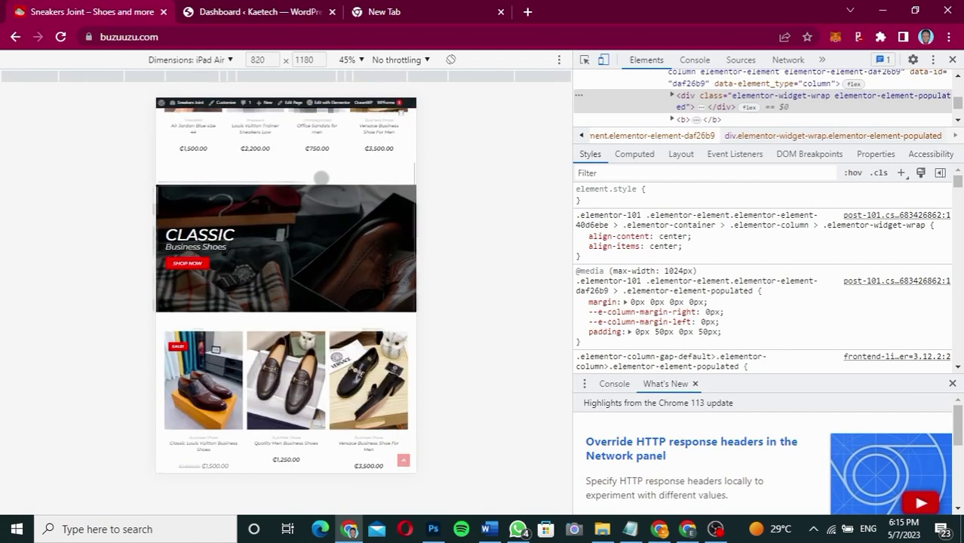
scroll(325, 163, up, 7)
scroll(326, 407, up, 1)
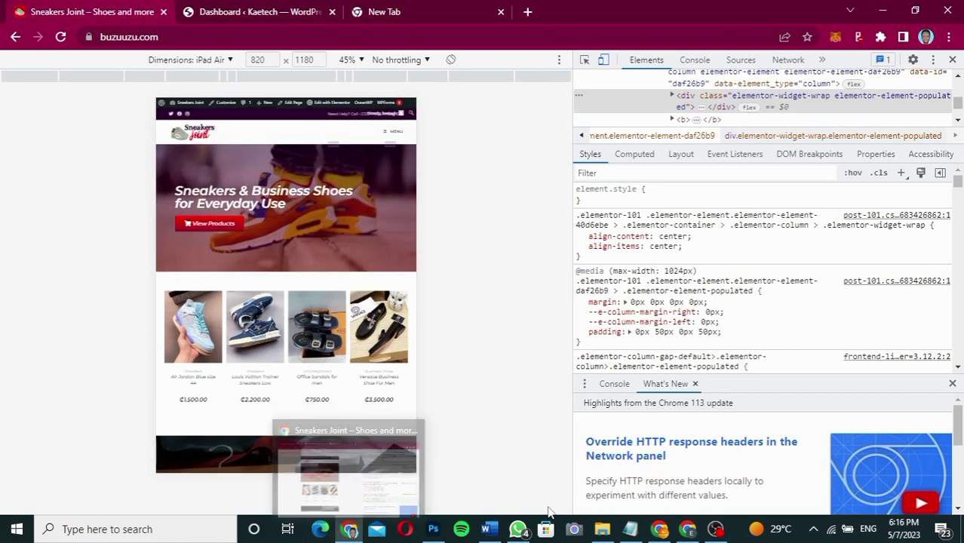
- Close the developer tools and look over the home page in its desktop layout
click(953, 60)
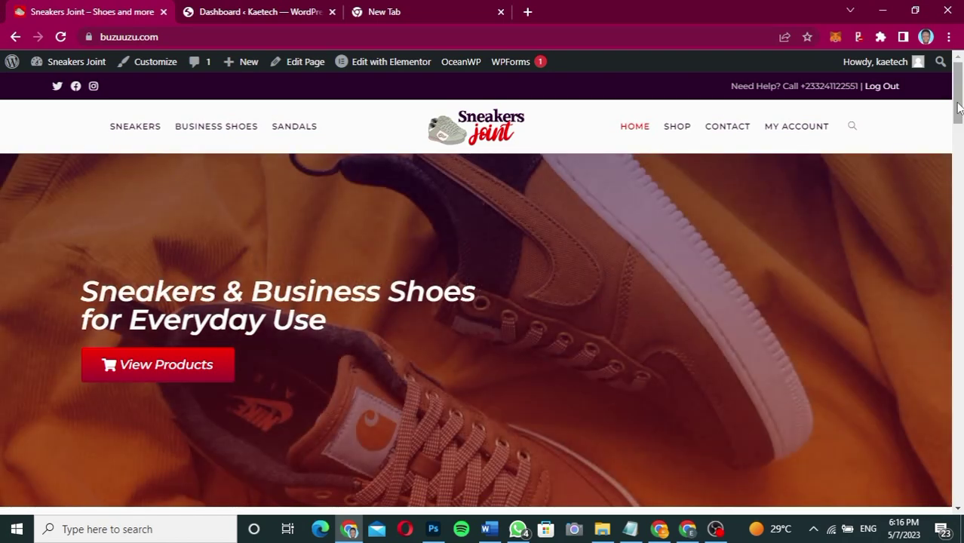
drag(957, 110, 921, 97)
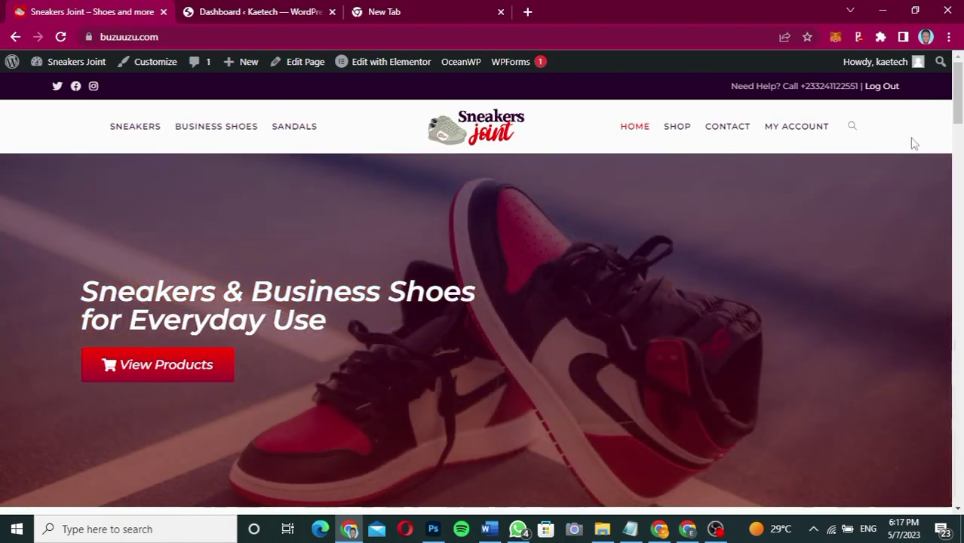
drag(958, 89, 932, 84)
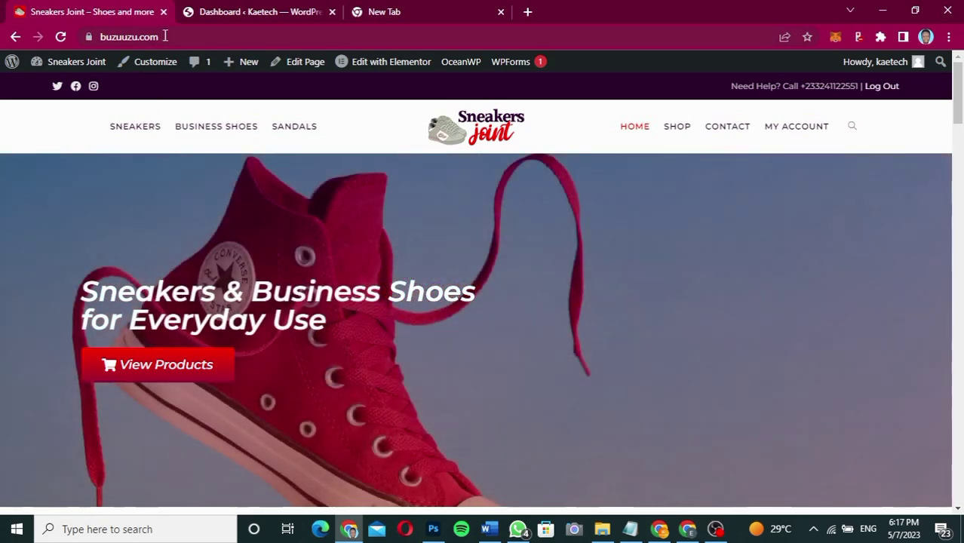
- Highlight the store's domain name, buzuuzu.com, in the page address, then clear the selection
drag(165, 36, 96, 37)
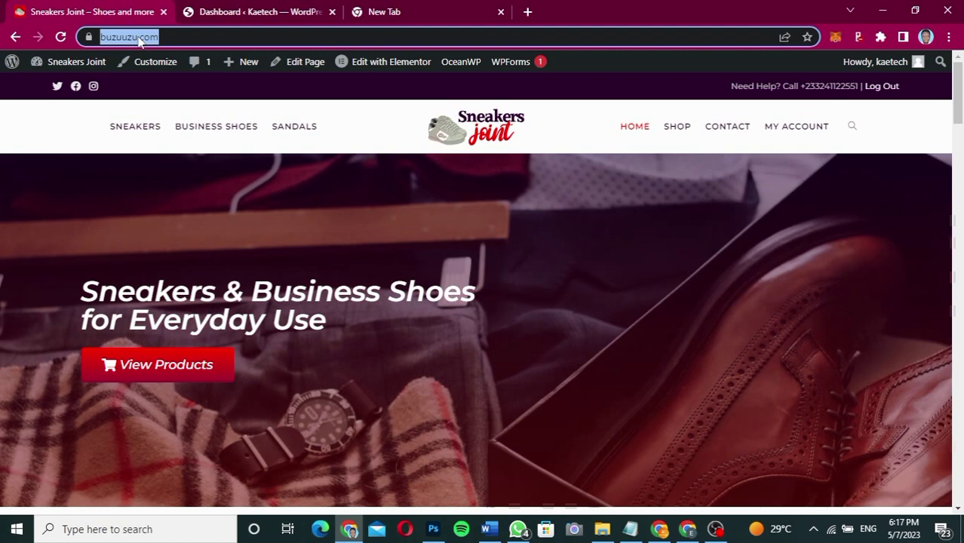
click(193, 37)
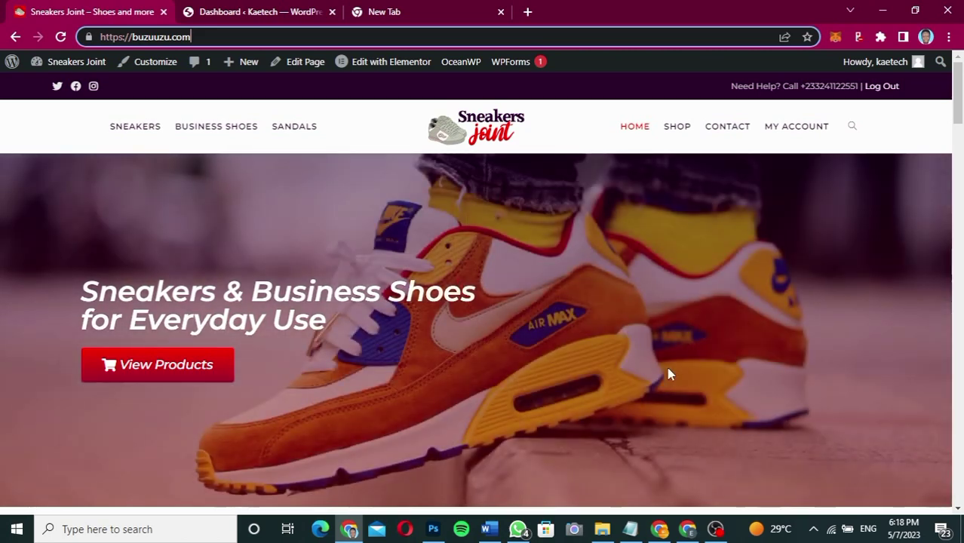
click(680, 326)
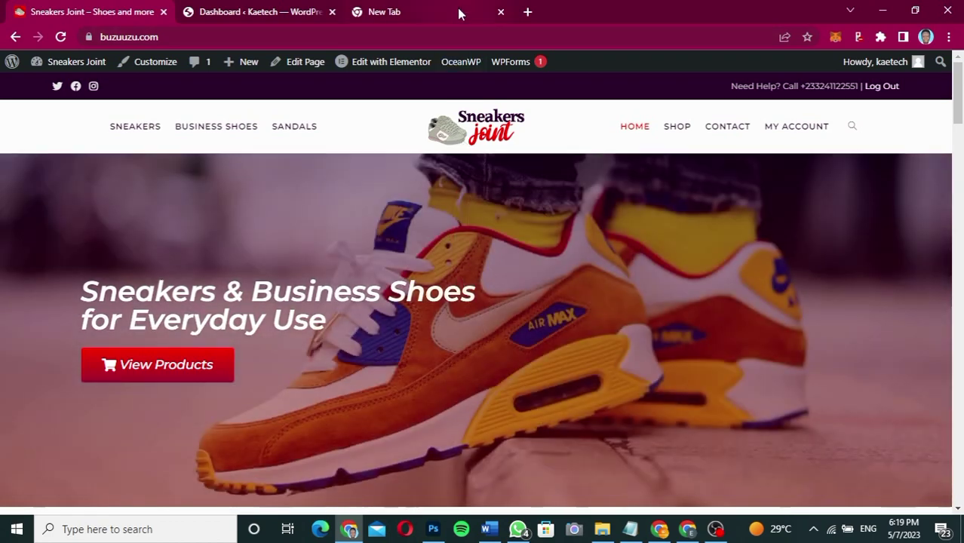
- Open the Namecheap website in the empty browser tab through the kaetechdigital.com/namecheap address
click(458, 13)
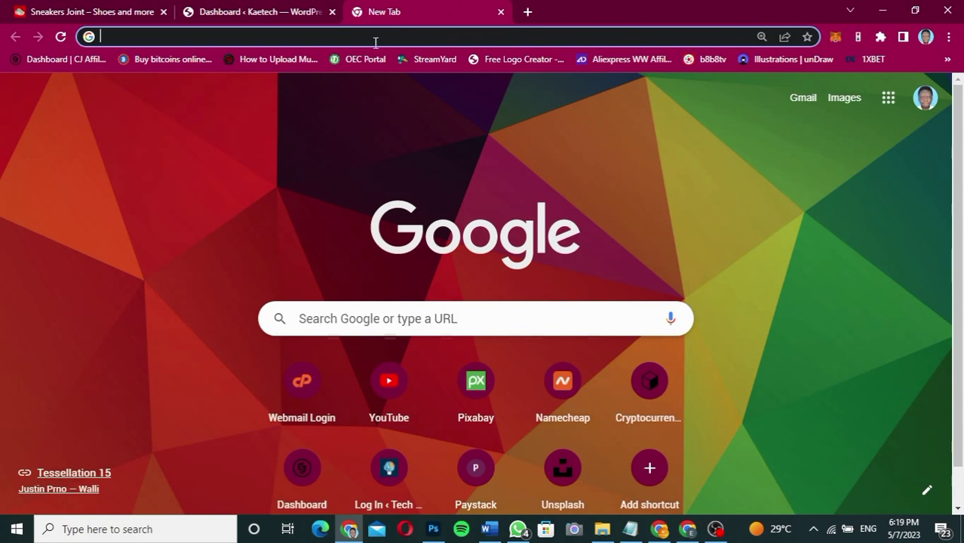
text(kaetechd)
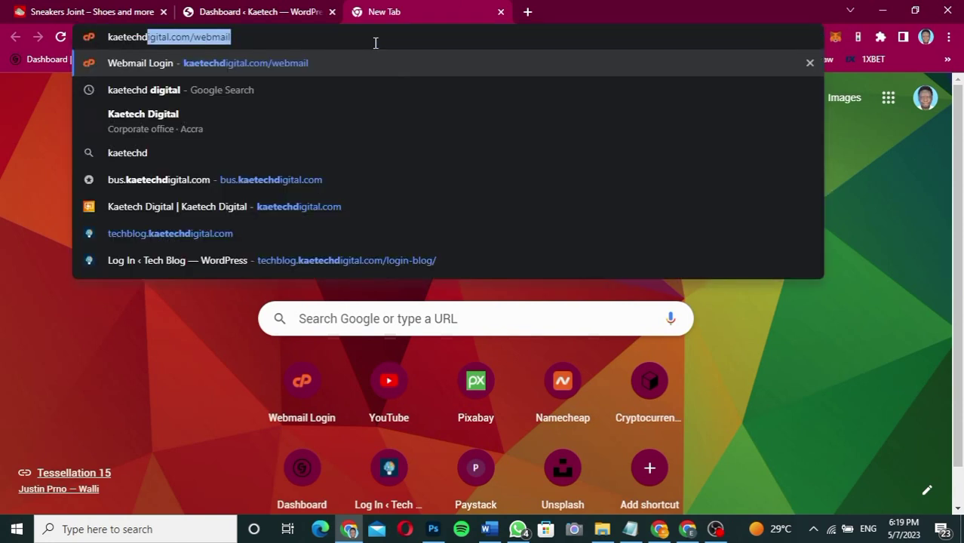
text(igital.com)
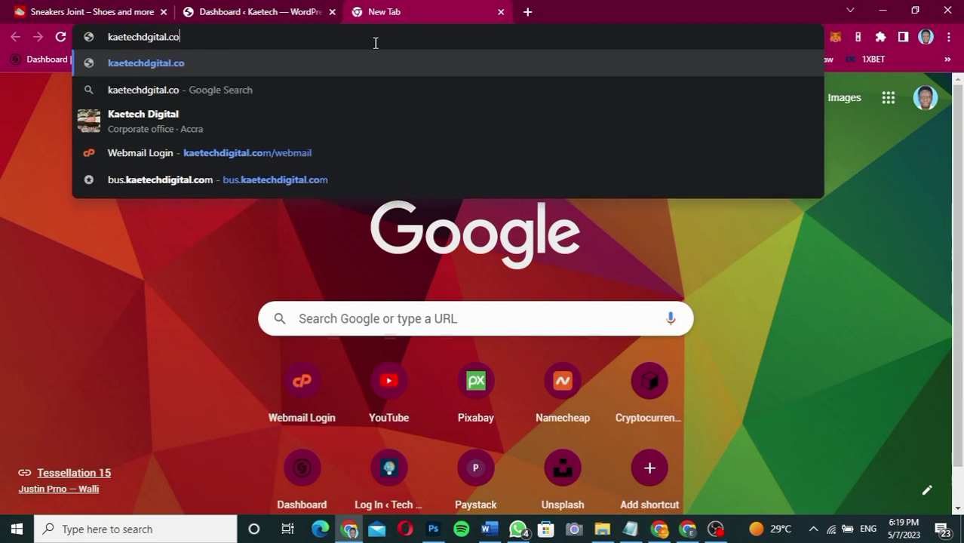
text(/)
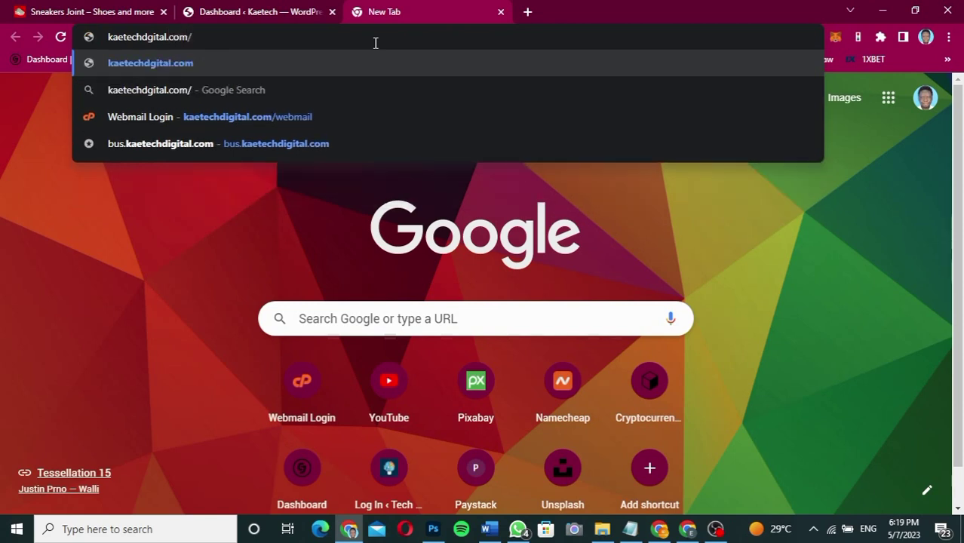
text(namecheap)
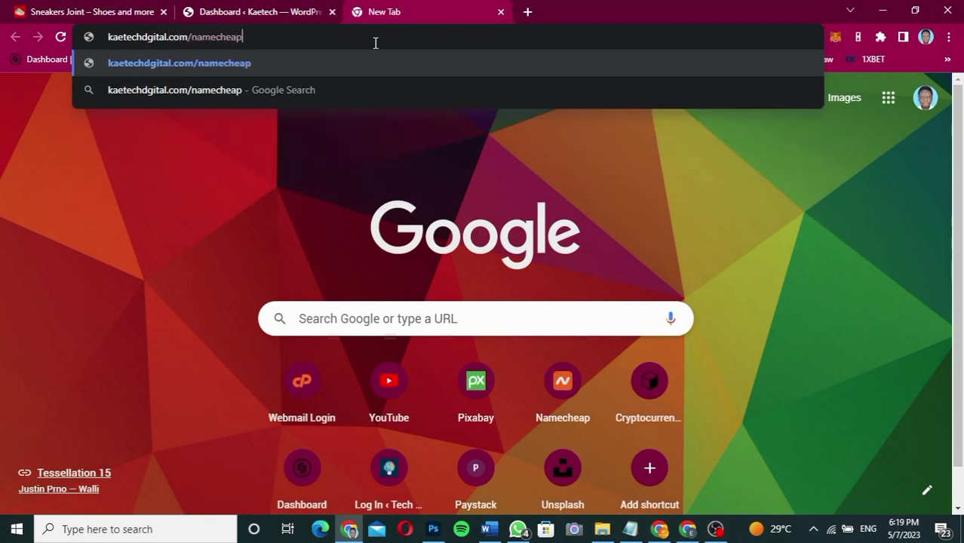
key(Return)
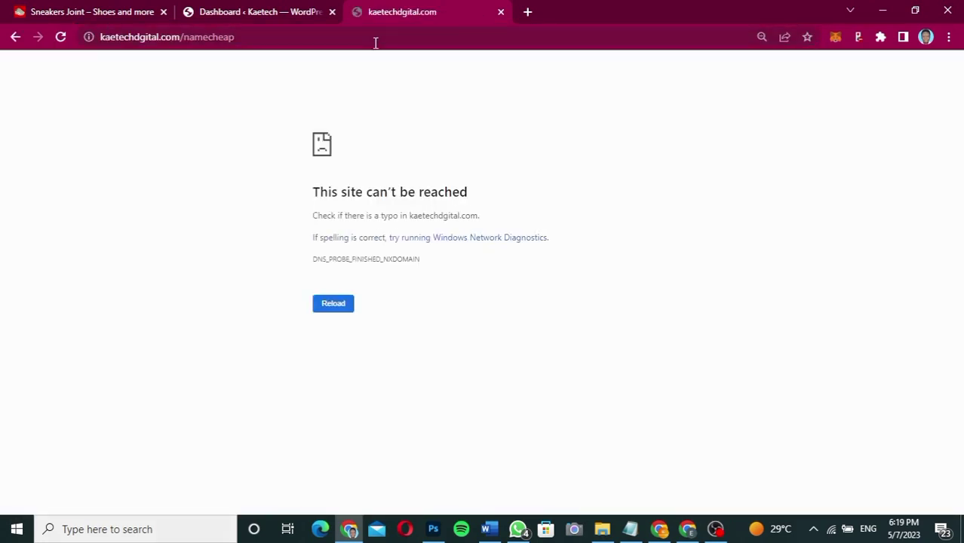
click(340, 38)
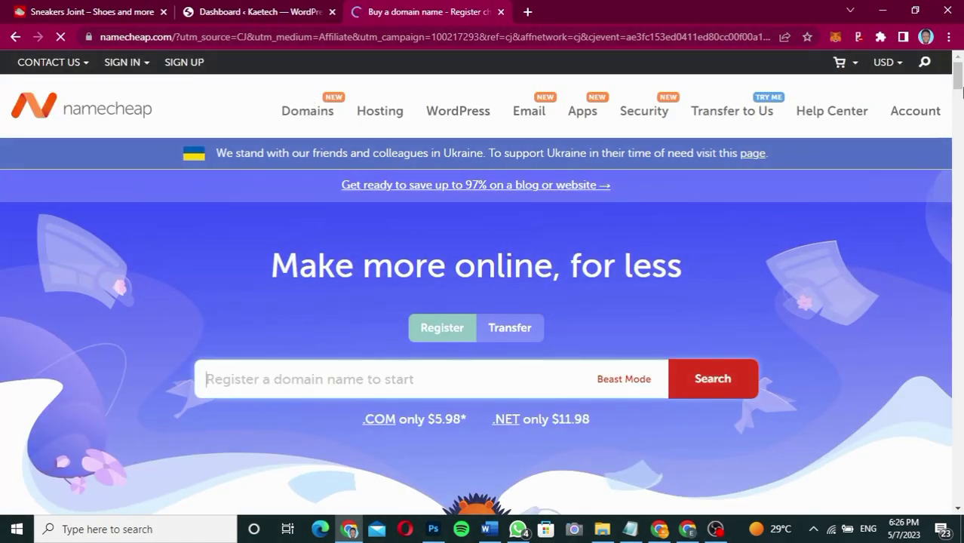
- Look over the Namecheap home page's offers and search for the domain name shoesandsneakersjoint.com
scroll(961, 91, down, 1)
scroll(961, 90, down, 10)
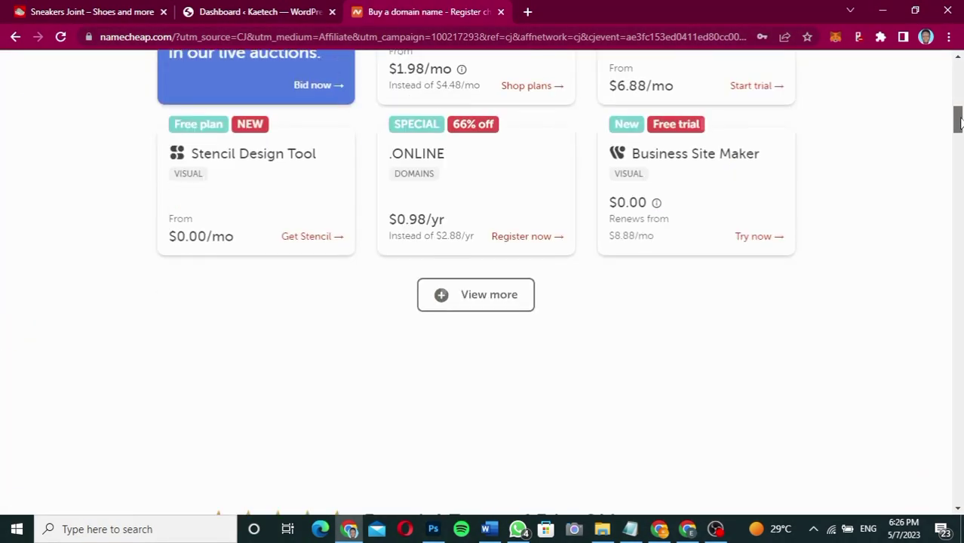
scroll(957, 91, up, 8)
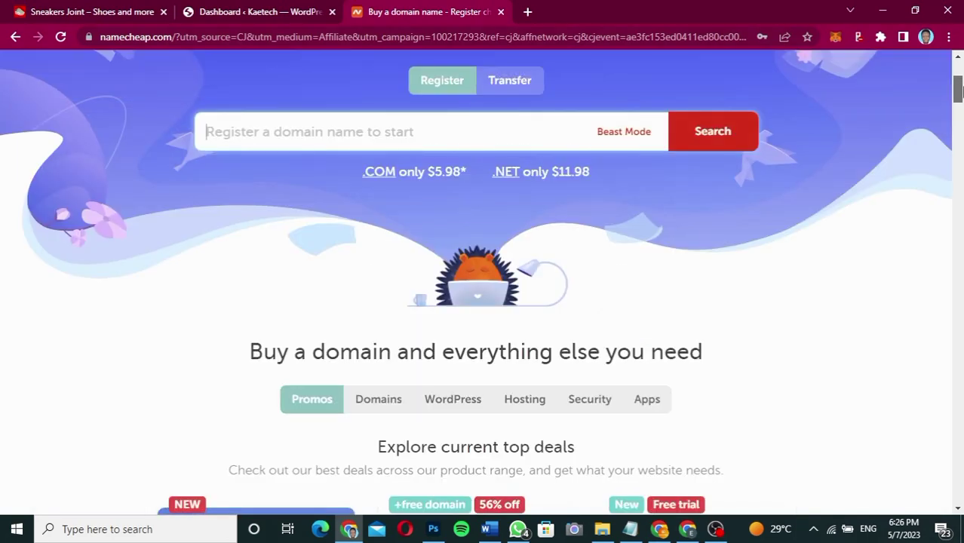
mouse_move(959, 91)
mouse_down()
mouse_move(958, 70)
mouse_move(962, 83)
mouse_up()
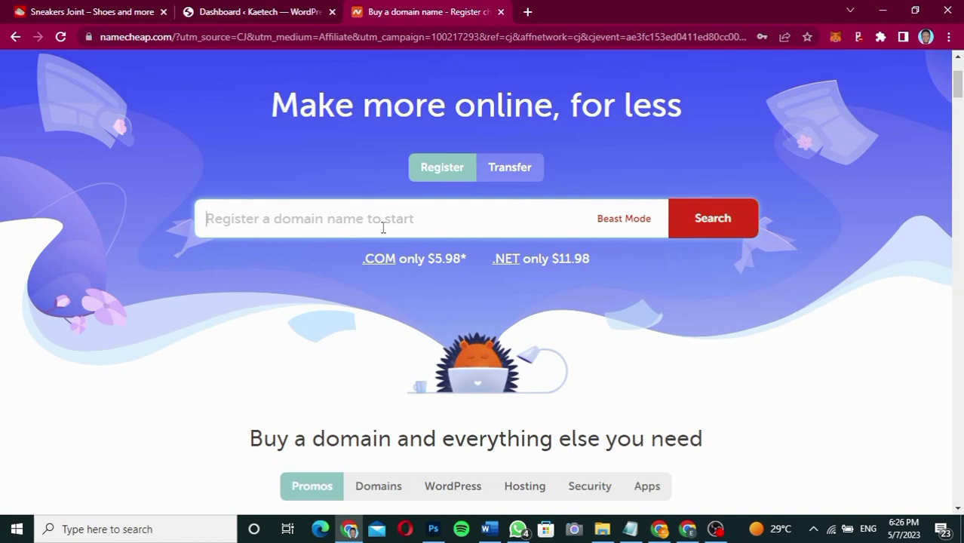
text(shoes)
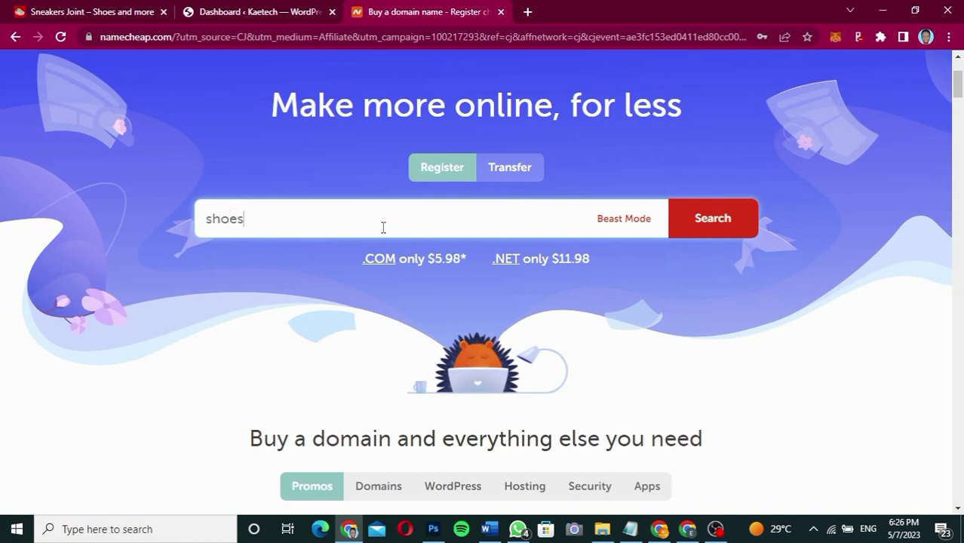
text(andsneakersjoint)
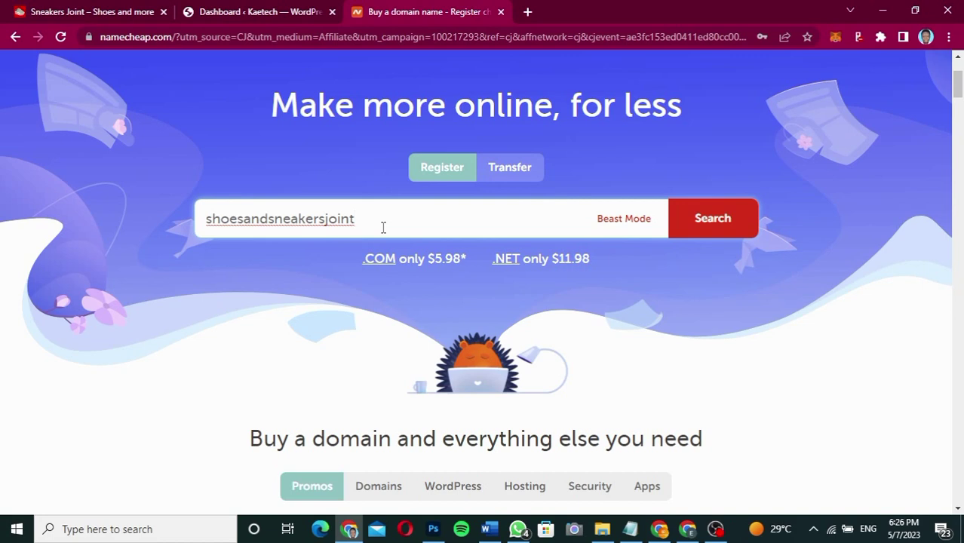
text(.com)
click(714, 233)
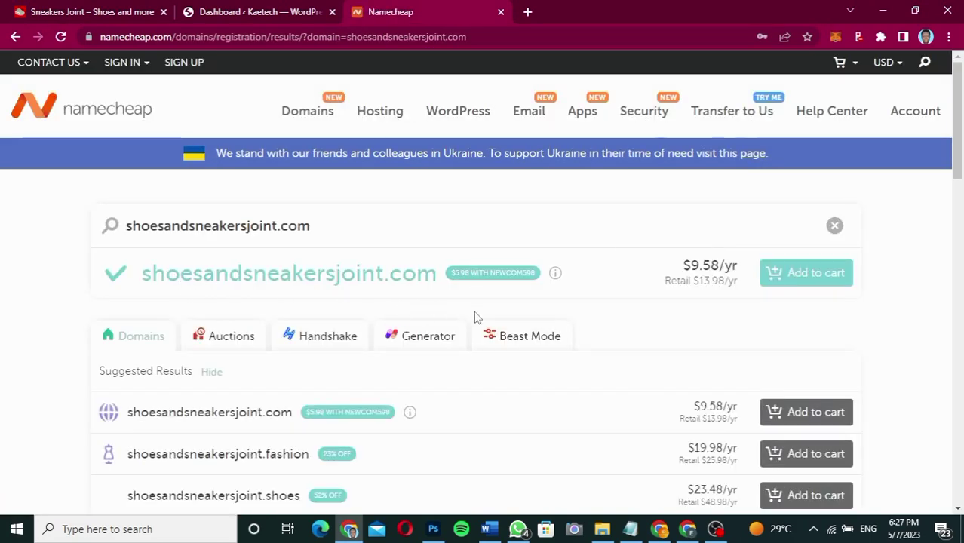
- Add shoesandsneakersjoint.com to the cart and highlight its NEWCOM598 promo code
click(813, 282)
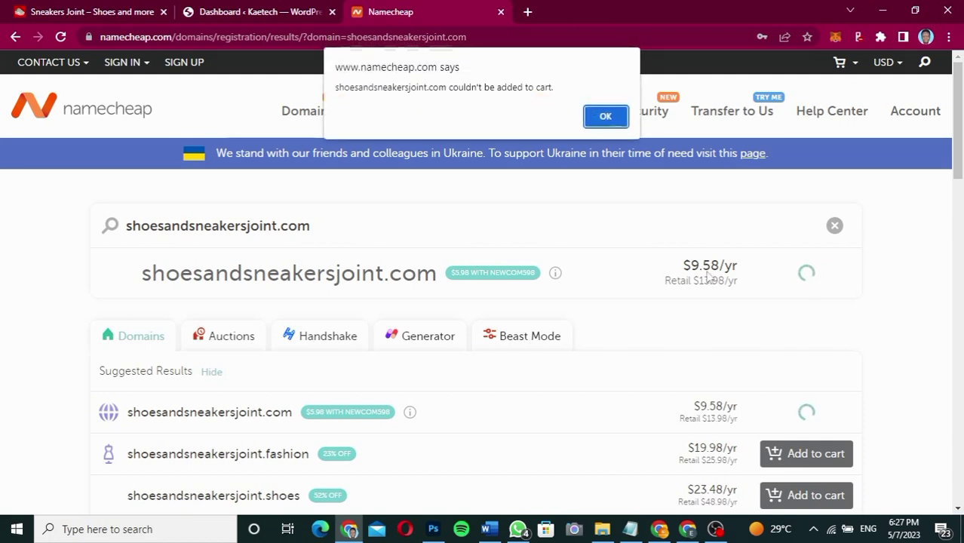
key(Return)
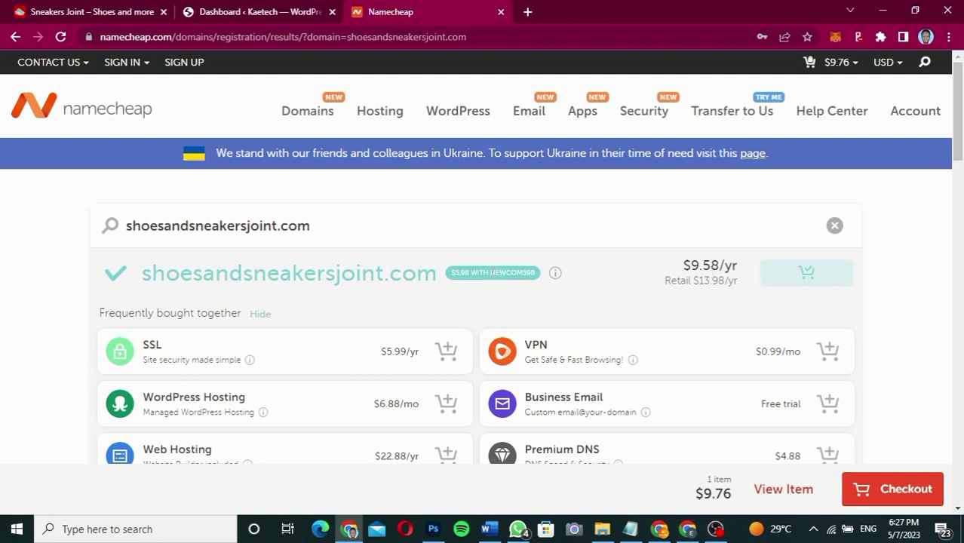
drag(491, 272, 537, 277)
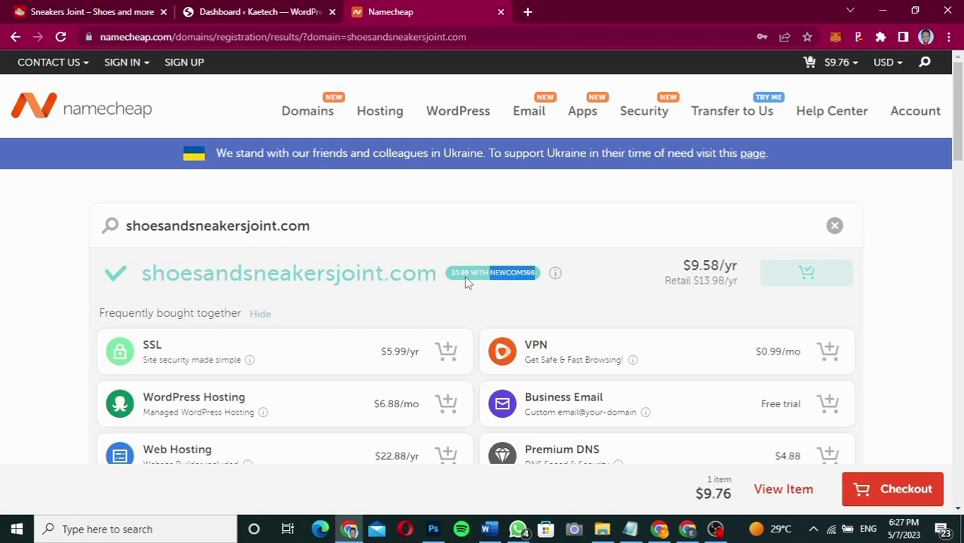
click(521, 272)
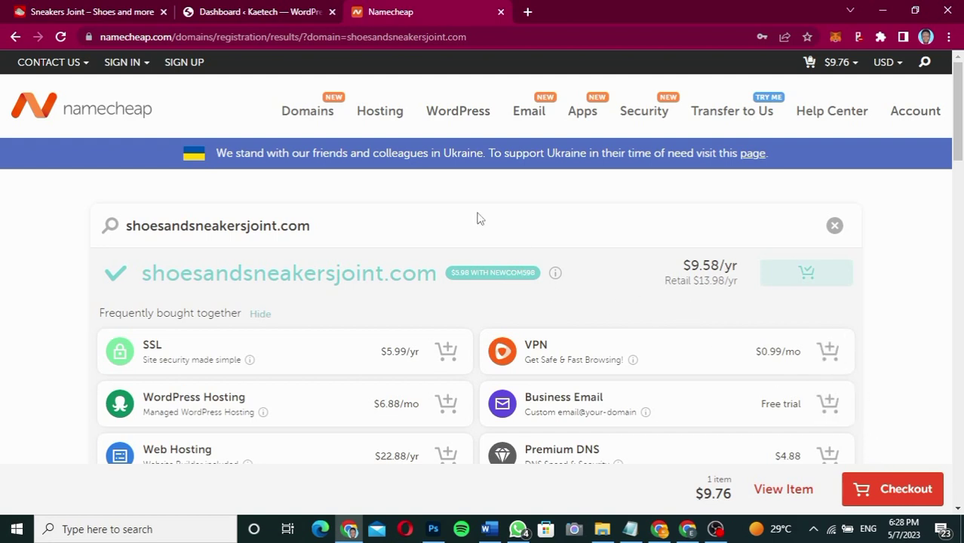
- Open the Shared Hosting plans and choose the Stellar plan with yearly billing and the US datacenter
mouse_move(369, 111)
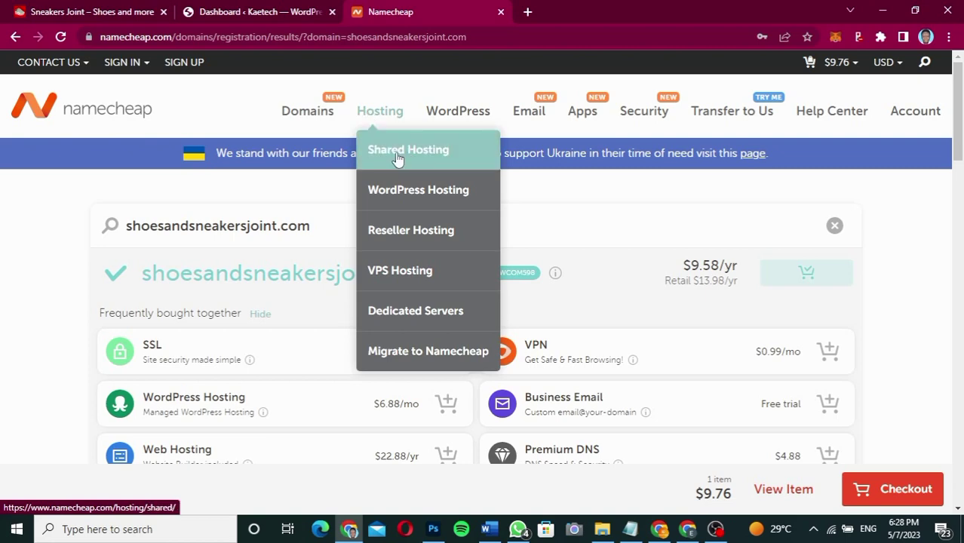
click(405, 151)
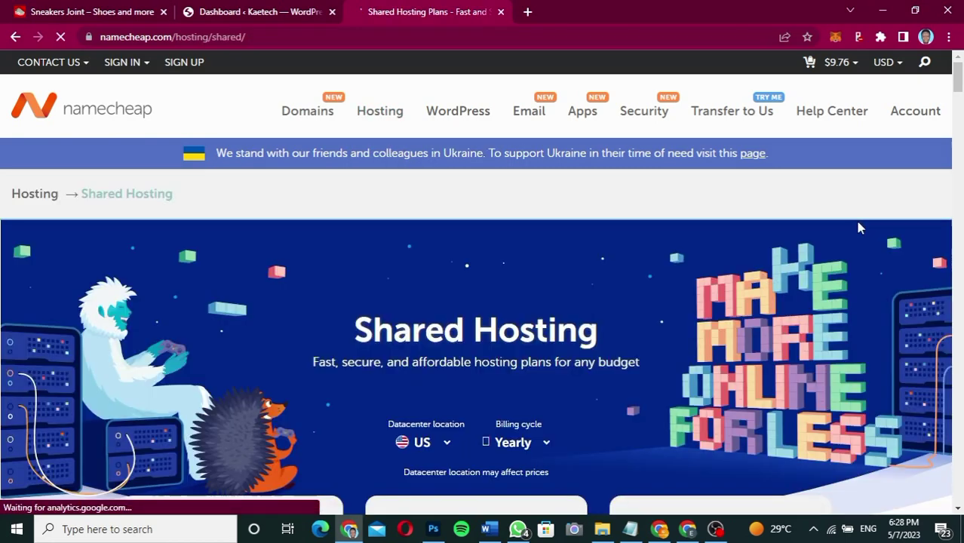
scroll(859, 224, down, 3)
drag(960, 92, 961, 94)
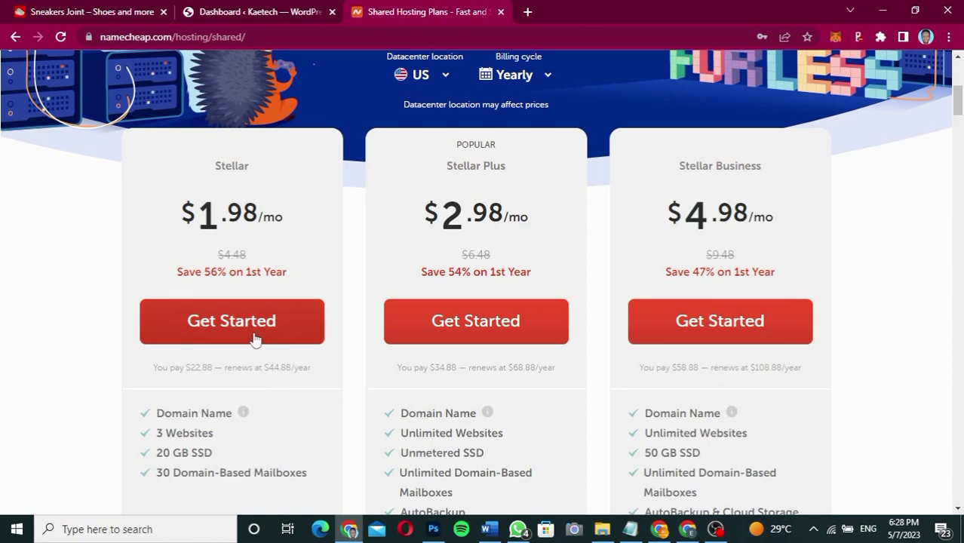
click(280, 320)
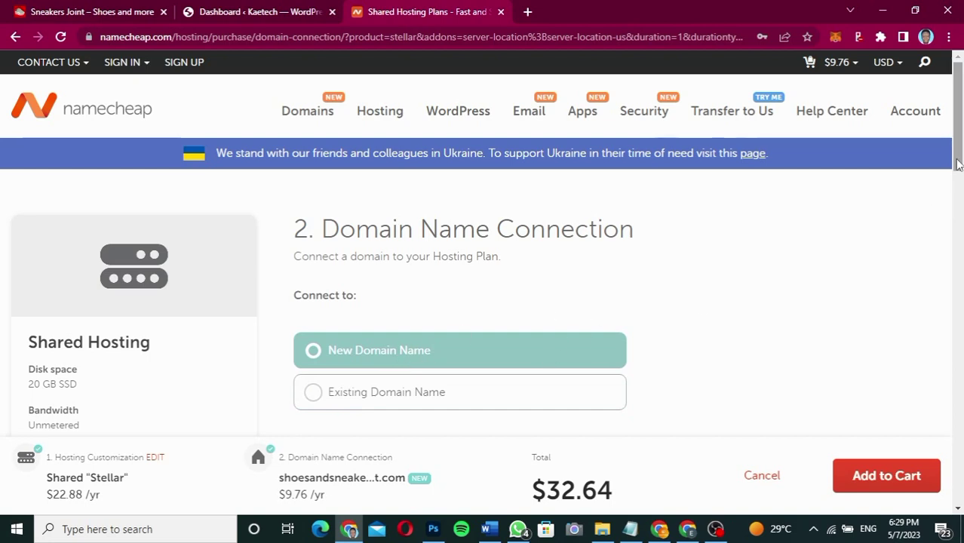
- Review the hosting plan's connection to the domain already in the cart and add the Stellar plan to the cart
drag(957, 165, 958, 225)
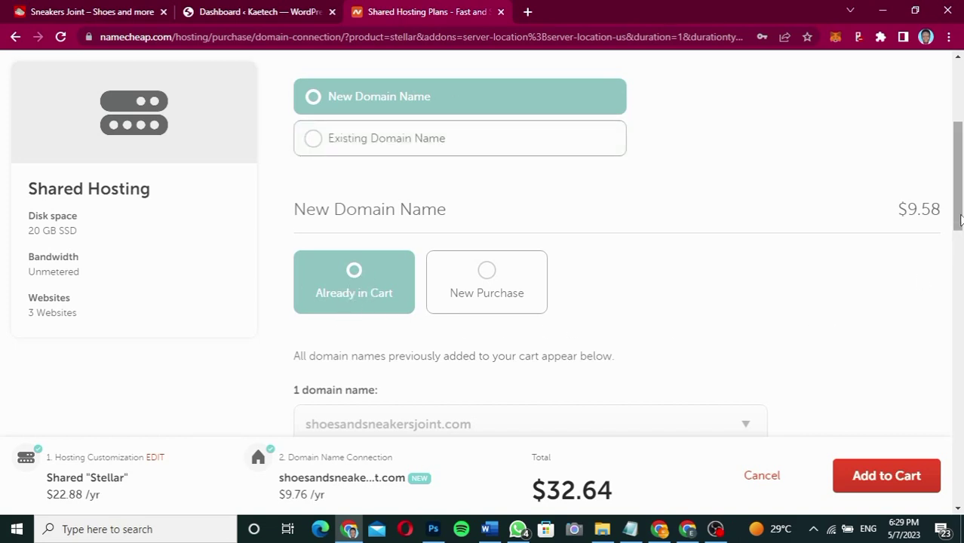
scroll(960, 219, down, 3)
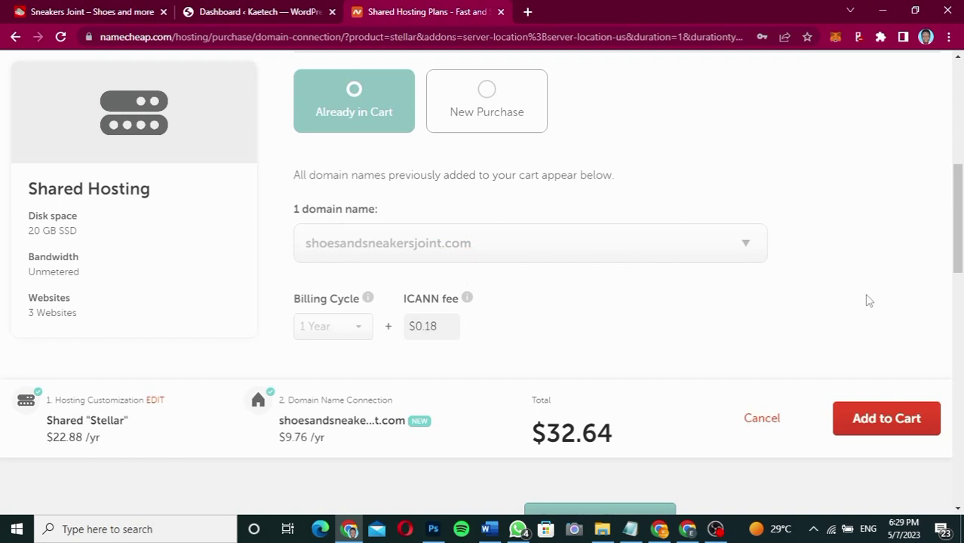
drag(958, 253, 958, 283)
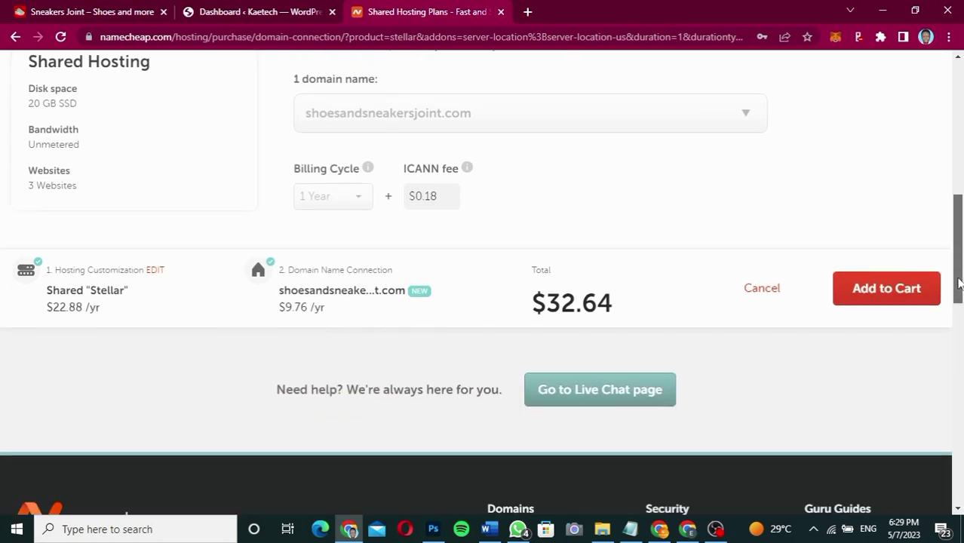
scroll(958, 283, up, 1)
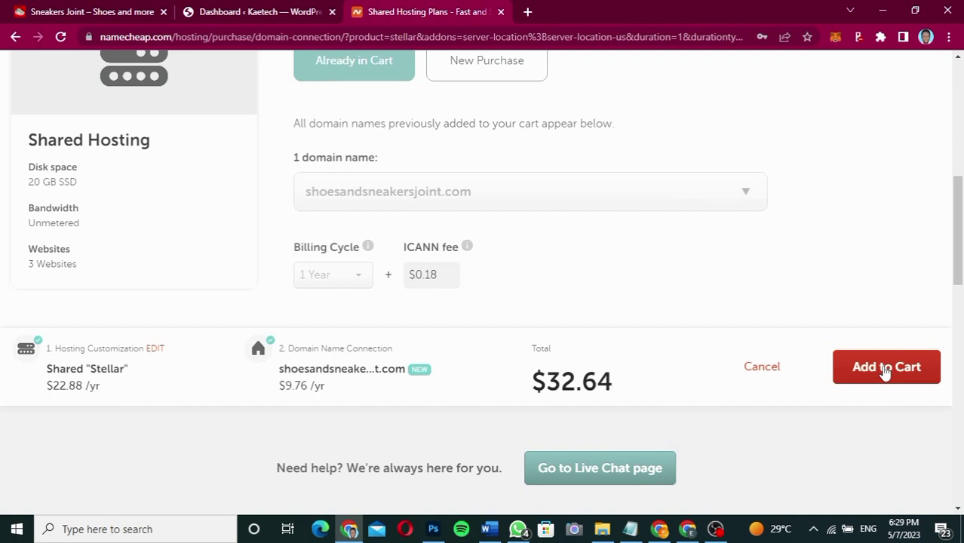
click(885, 370)
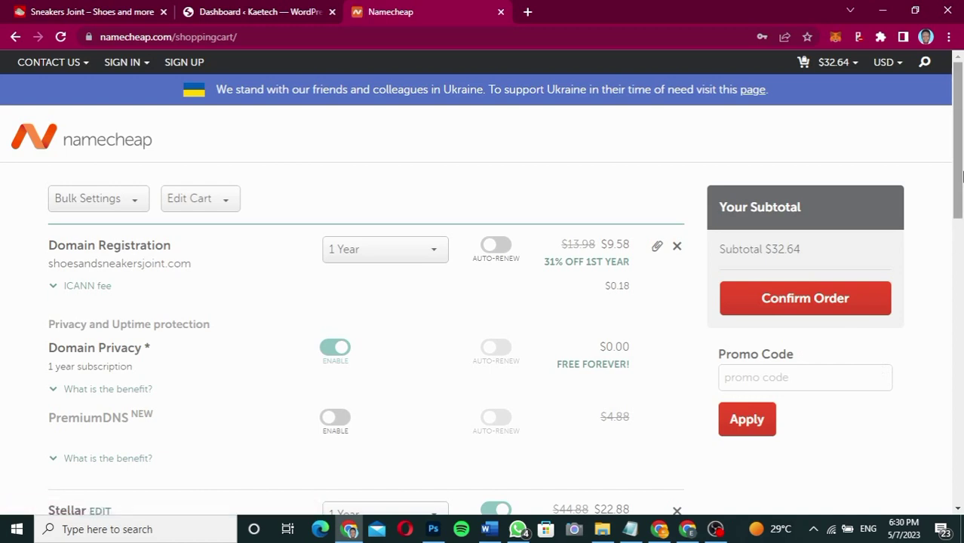
- Review the domain and Stellar hosting items and the subtotal in the shopping cart, then confirm the order
drag(961, 172, 962, 190)
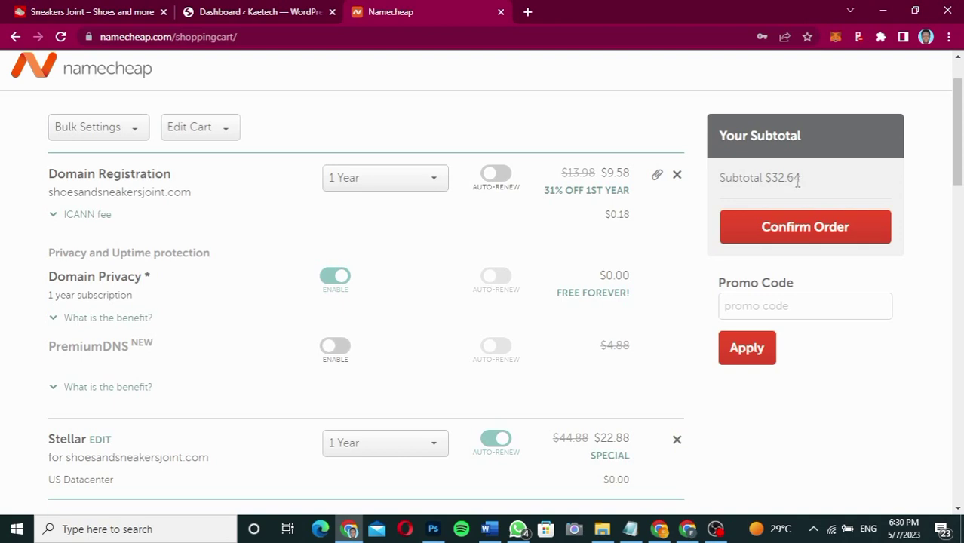
drag(802, 178, 763, 178)
click(835, 185)
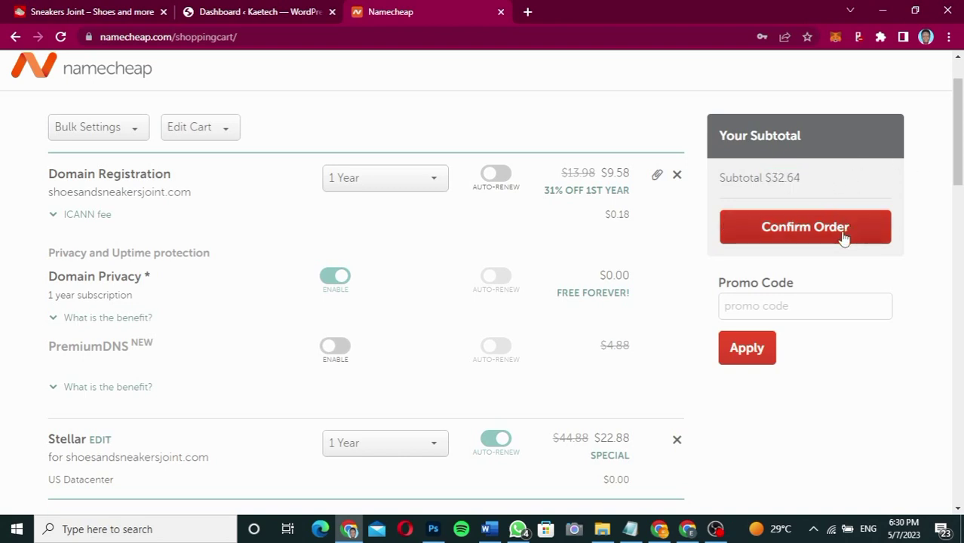
click(813, 226)
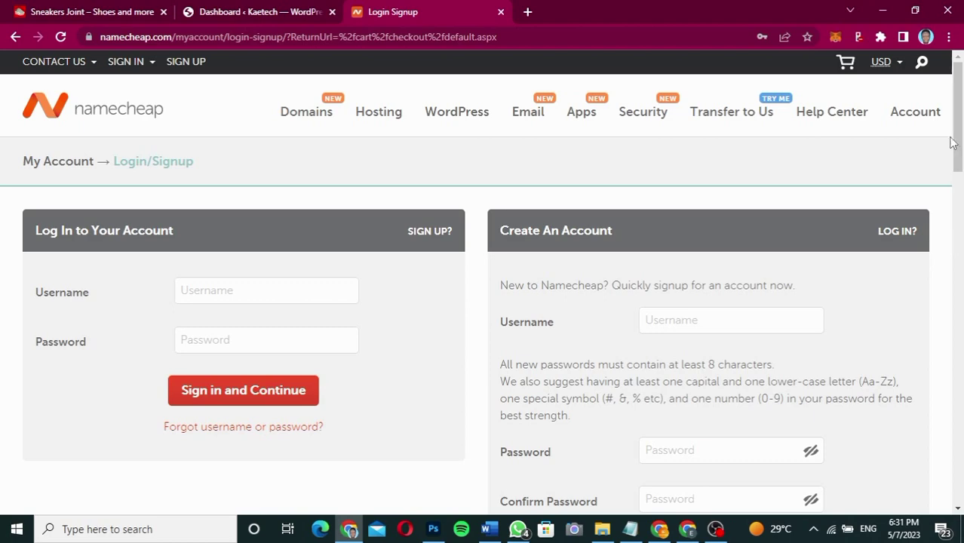
- Look over the account login and sign-up forms, down to the option for creating an account and continuing
click(955, 243)
drag(955, 232, 954, 269)
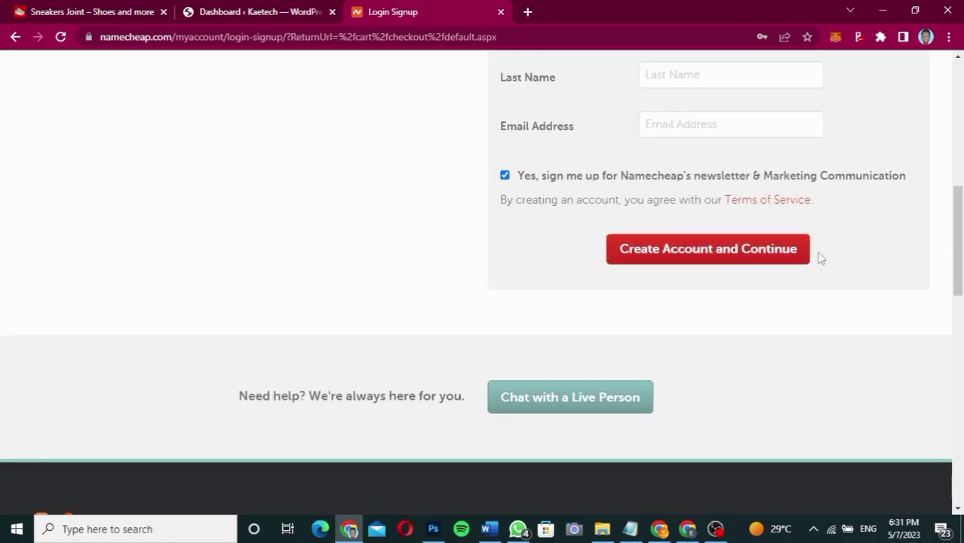
drag(957, 258, 958, 152)
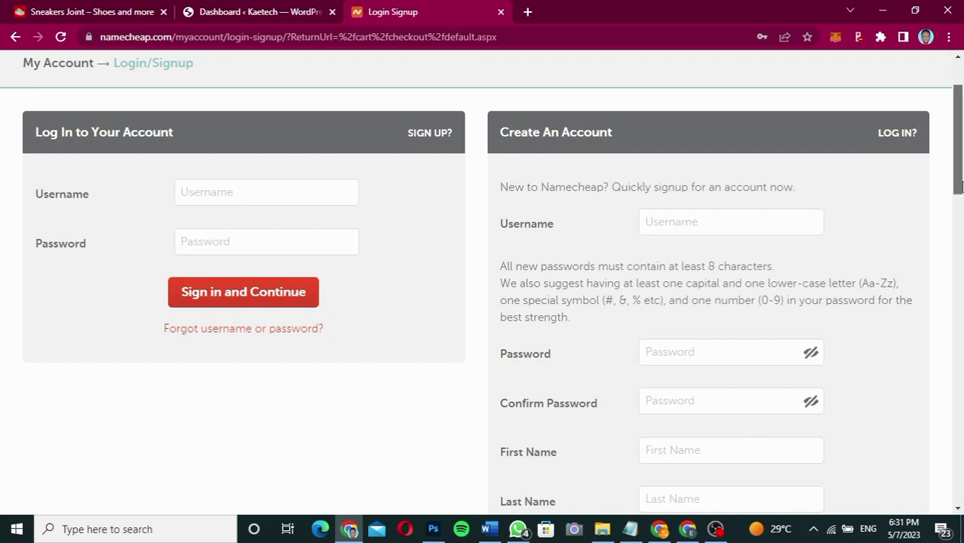
scroll(961, 147, up, 2)
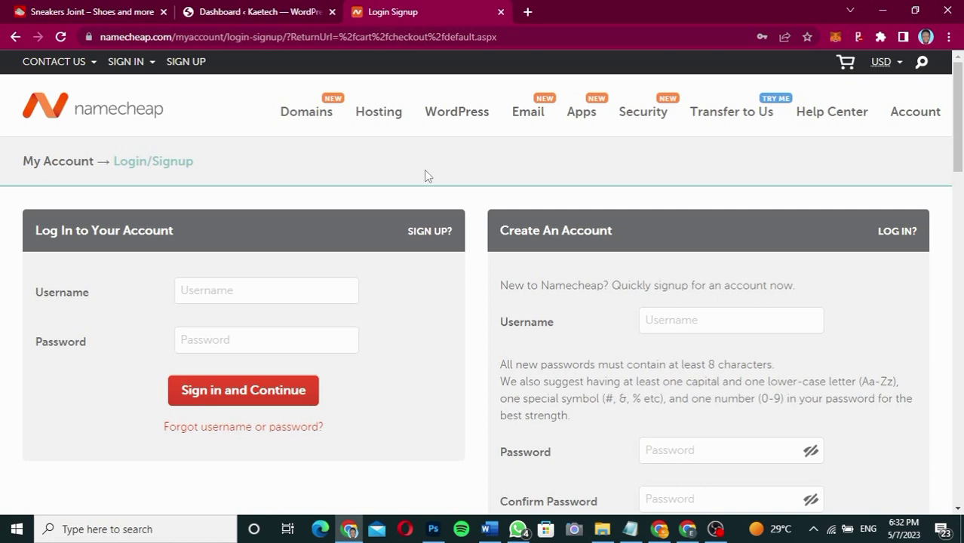
- Close the Namecheap login page and open the WordPress site's front end in a new tab to view its default homepage
key(ctrl+w)
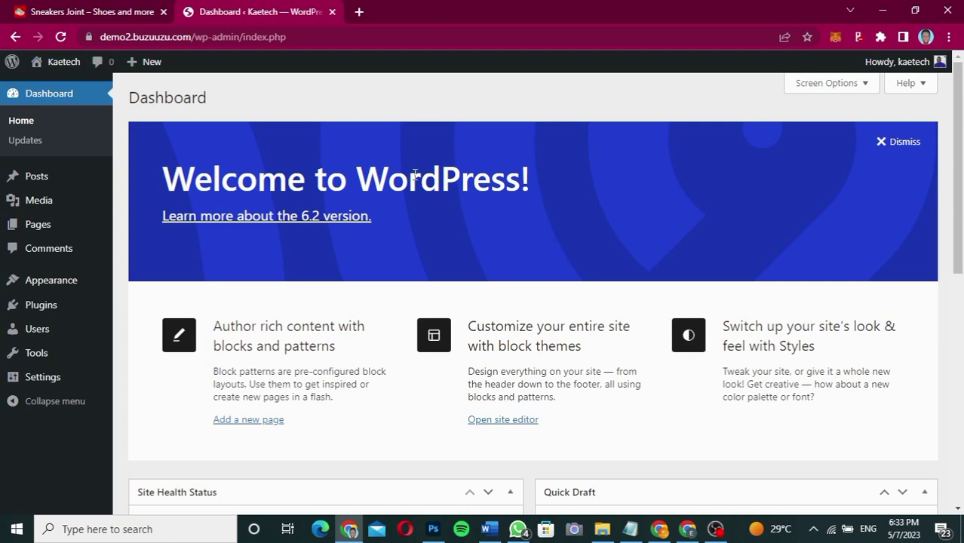
mouse_move(63, 67)
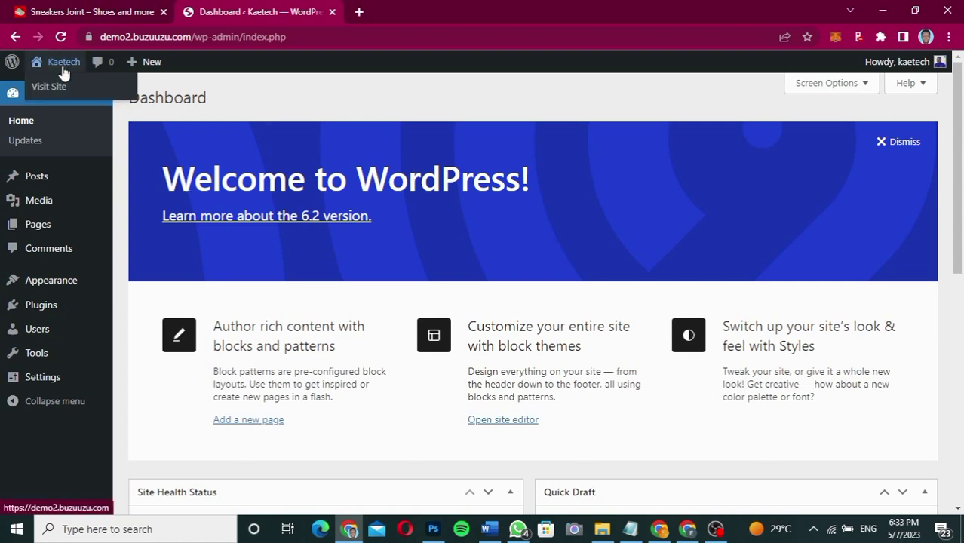
right_click(50, 88)
click(83, 95)
click(431, 11)
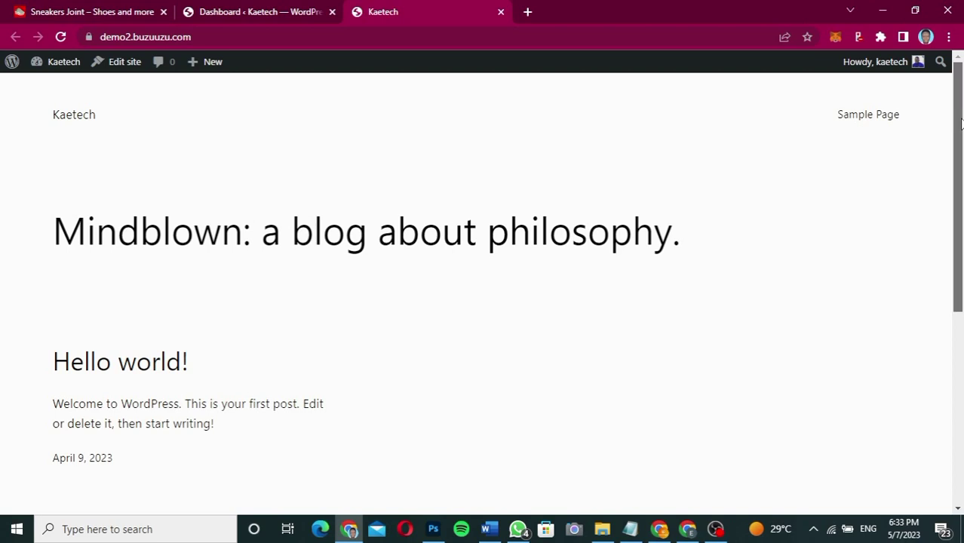
mouse_move(961, 123)
mouse_down()
mouse_move(927, 377)
mouse_move(947, 123)
mouse_up()
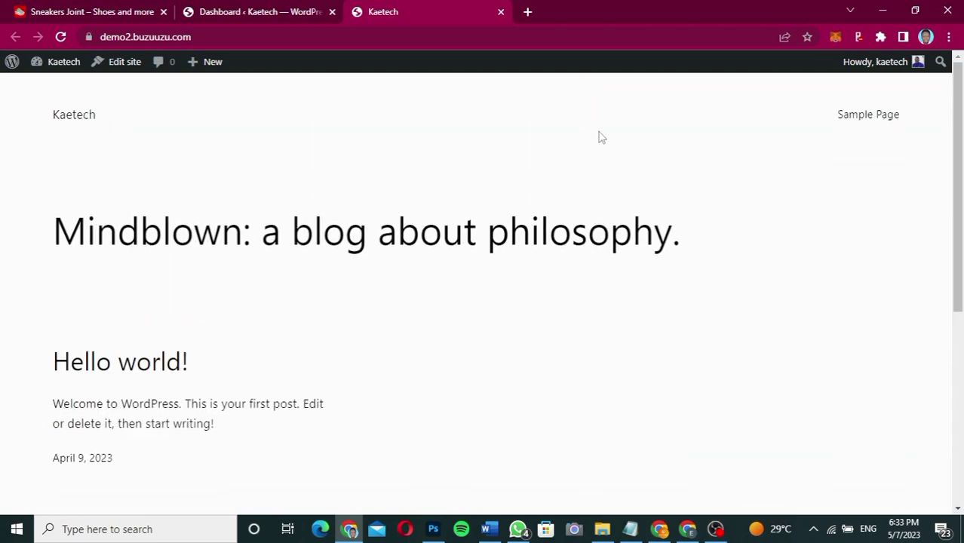
- Return to the WordPress dashboard and hide the Welcome, WordPress Events and News, Quick Draft, Activity, At a Glance and Site Health Status boxes
click(276, 19)
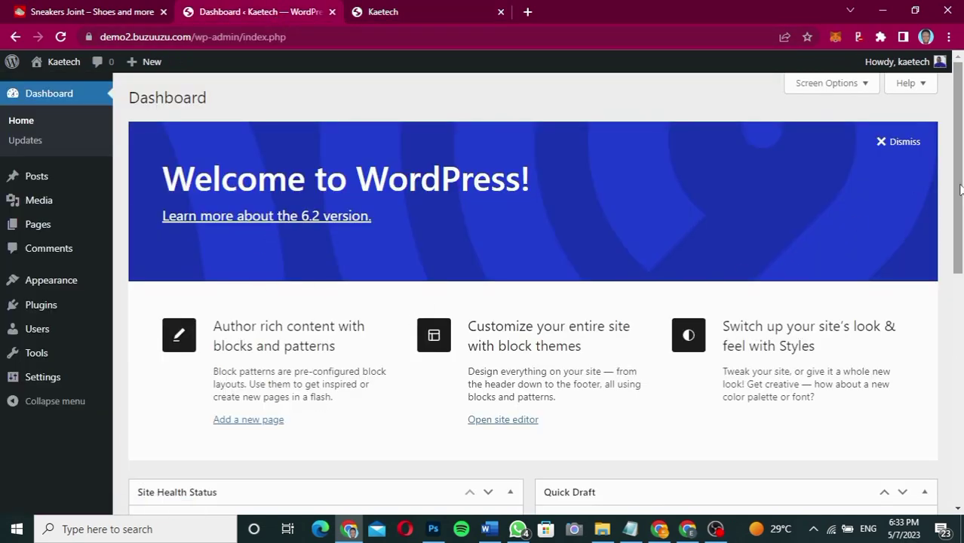
drag(961, 190, 949, 153)
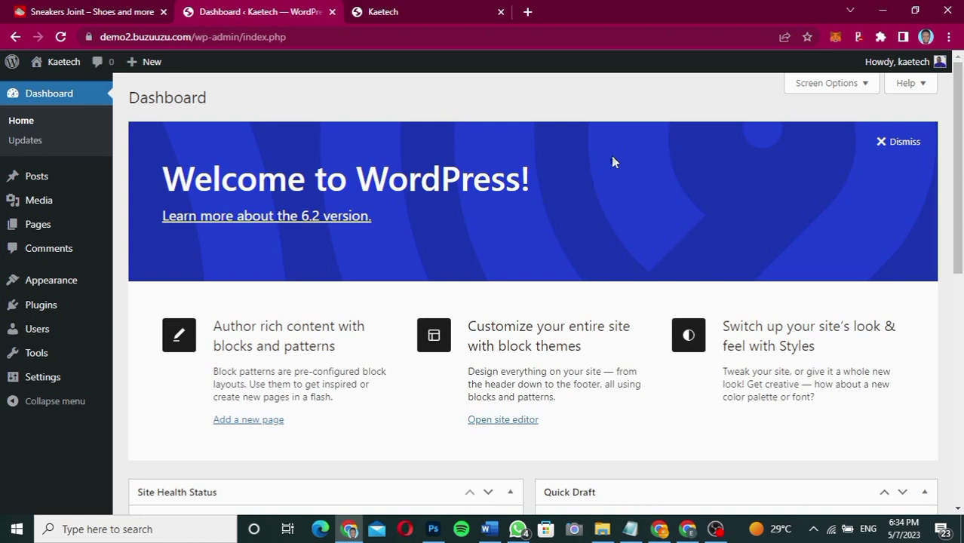
mouse_move(55, 373)
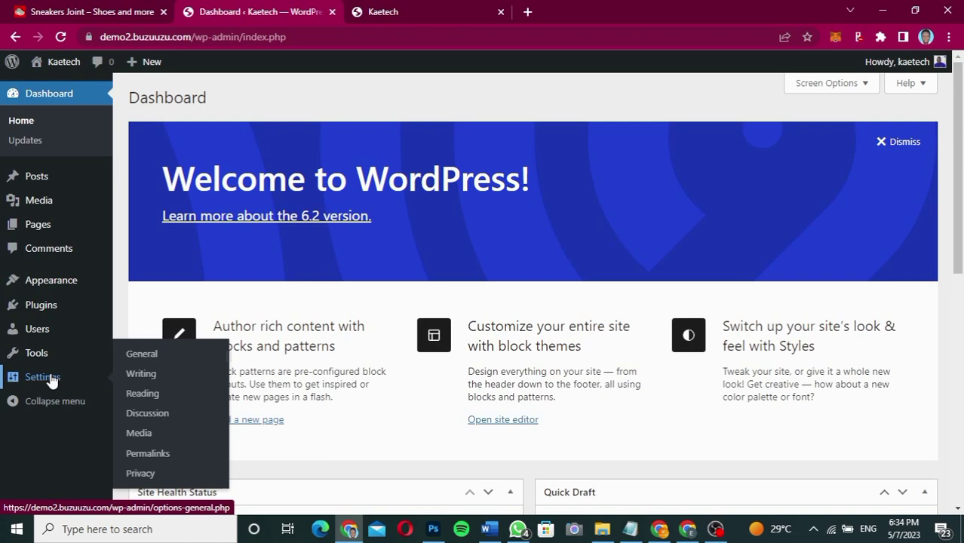
click(862, 91)
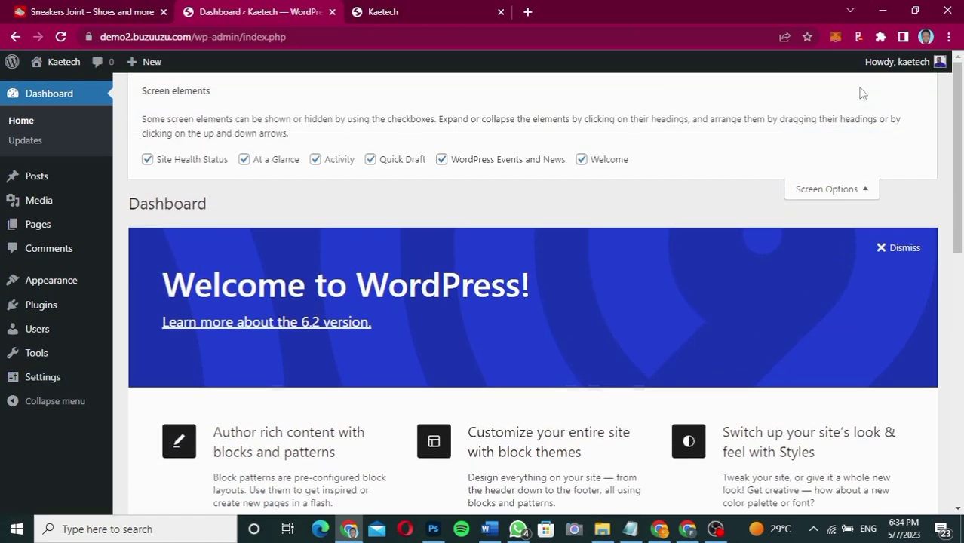
click(584, 161)
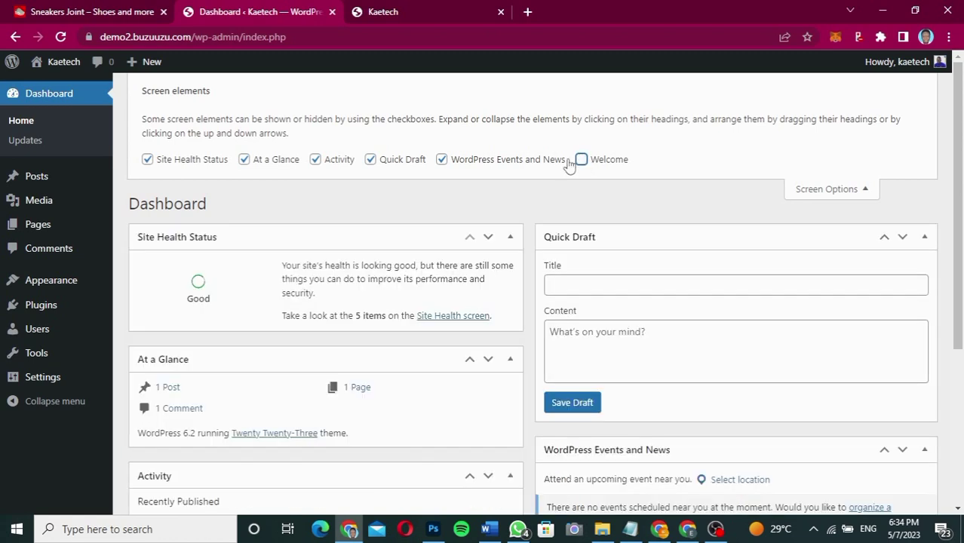
click(441, 159)
click(370, 160)
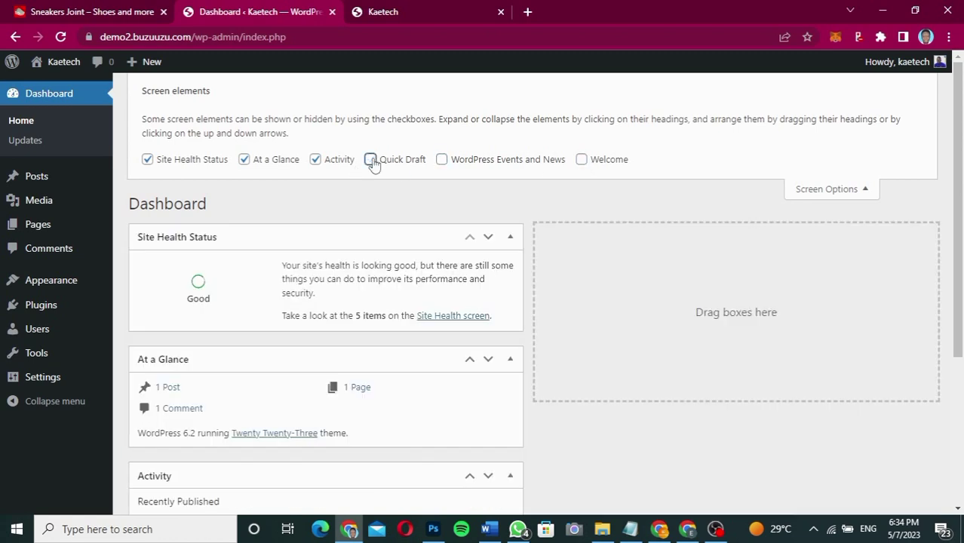
click(316, 159)
click(243, 159)
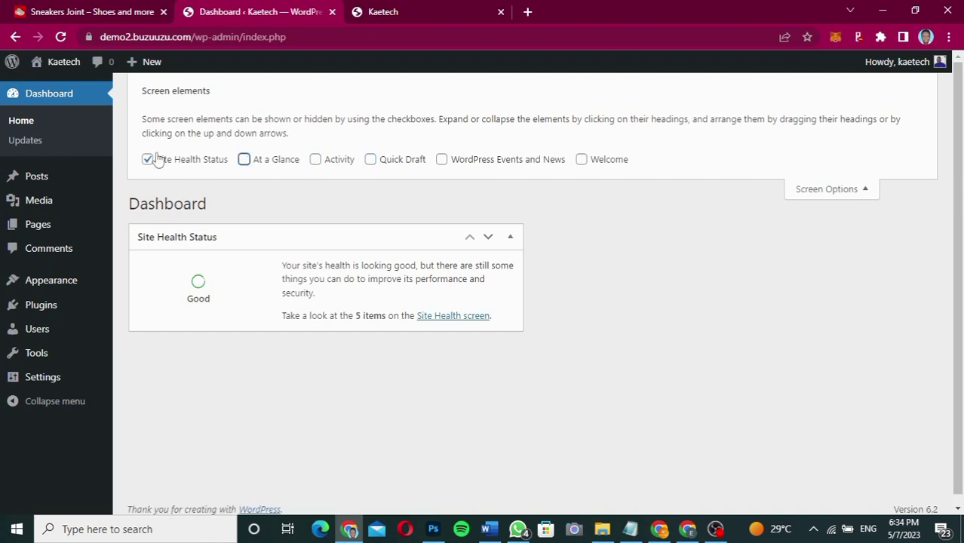
click(156, 159)
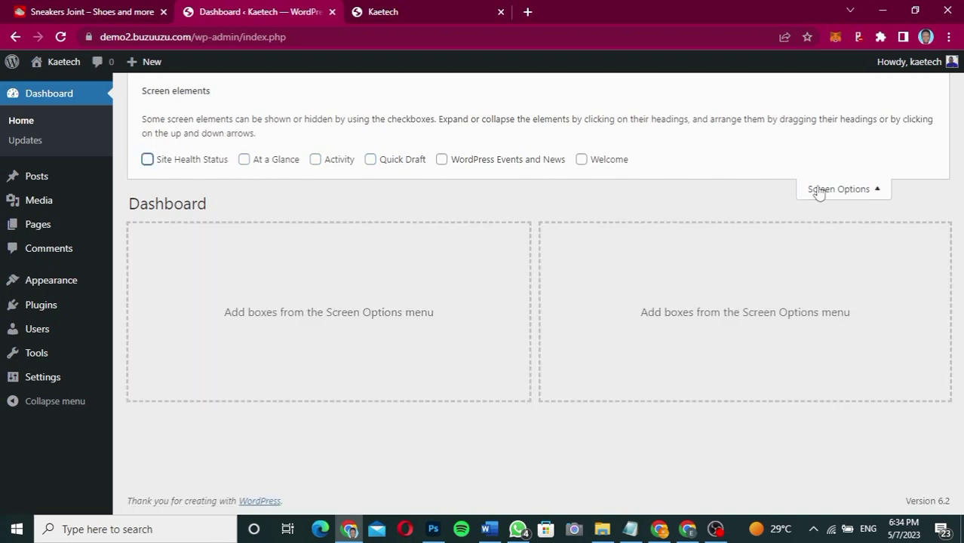
click(819, 190)
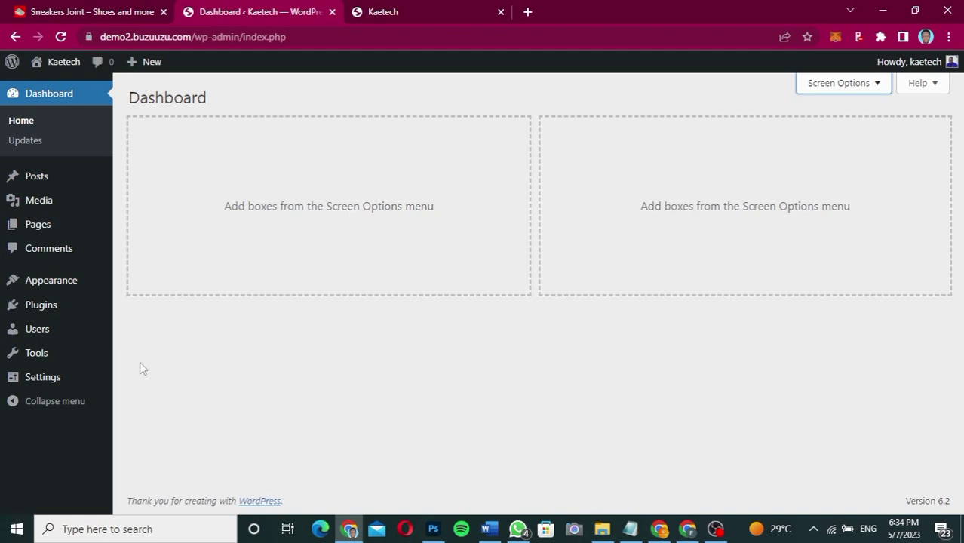
- Open the General Settings and change the site title to Sneakers Joint
mouse_move(56, 381)
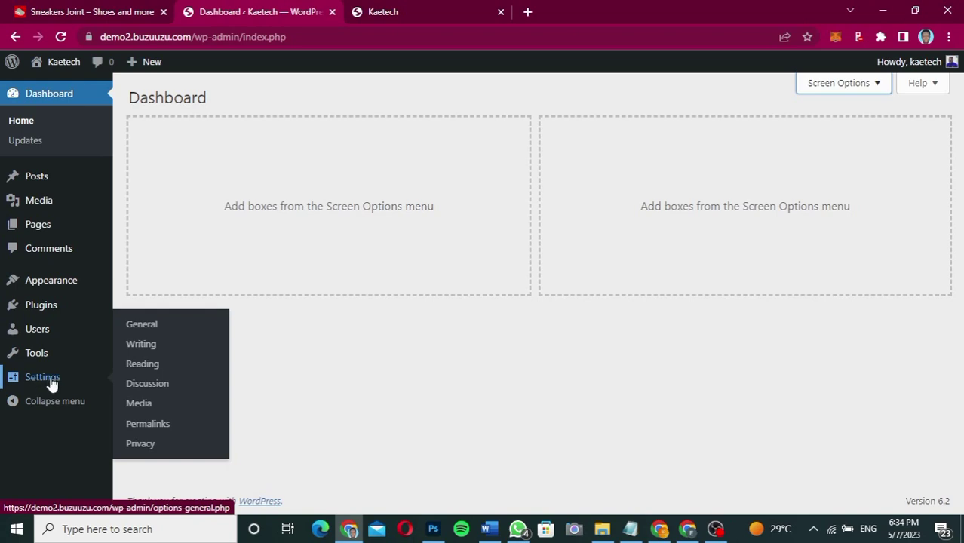
click(151, 326)
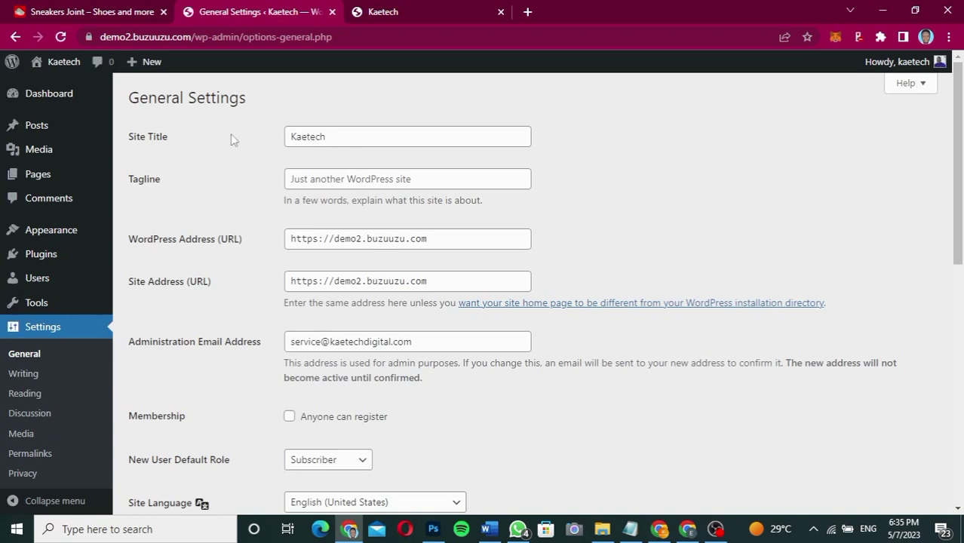
click(338, 136)
drag(338, 135, 243, 138)
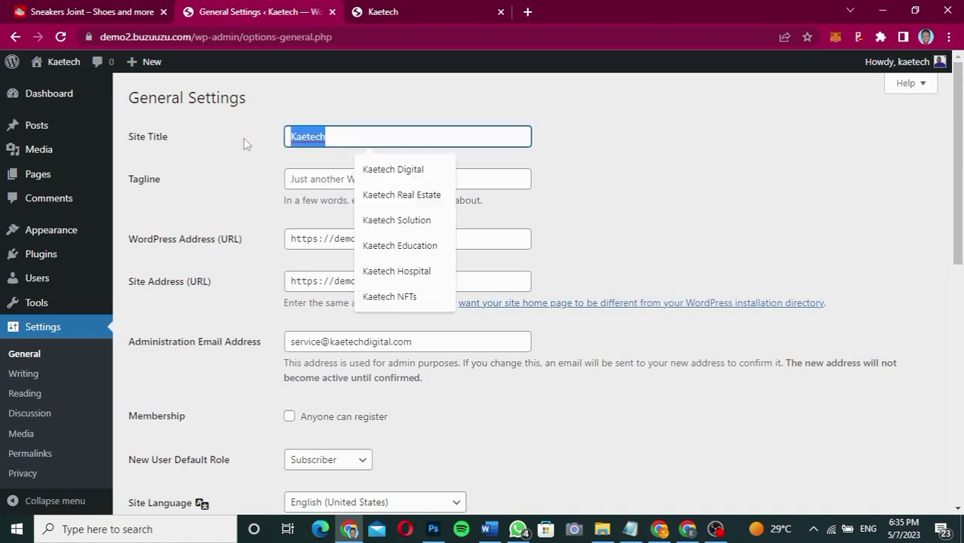
text(Sneakers)
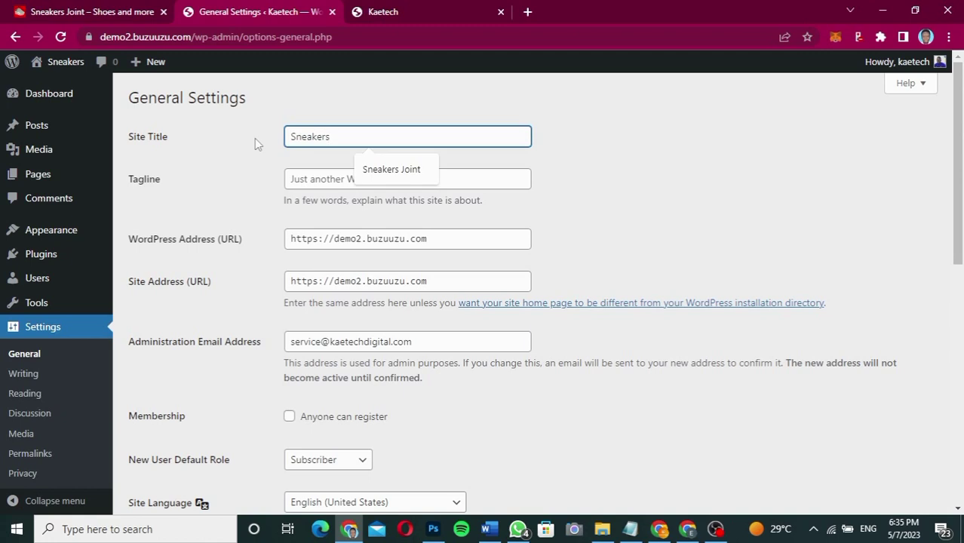
click(391, 169)
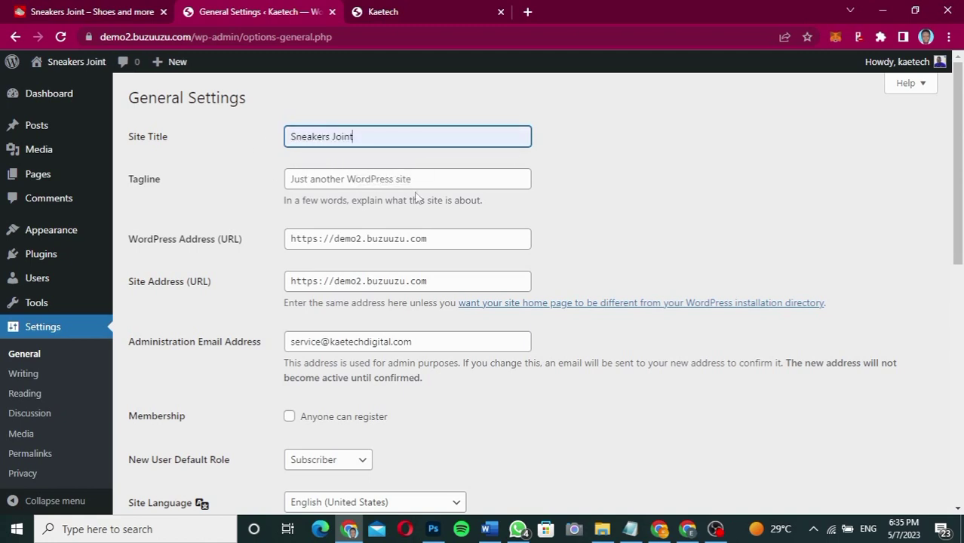
- Set the site's tagline to "Shoes and more"
click(437, 182)
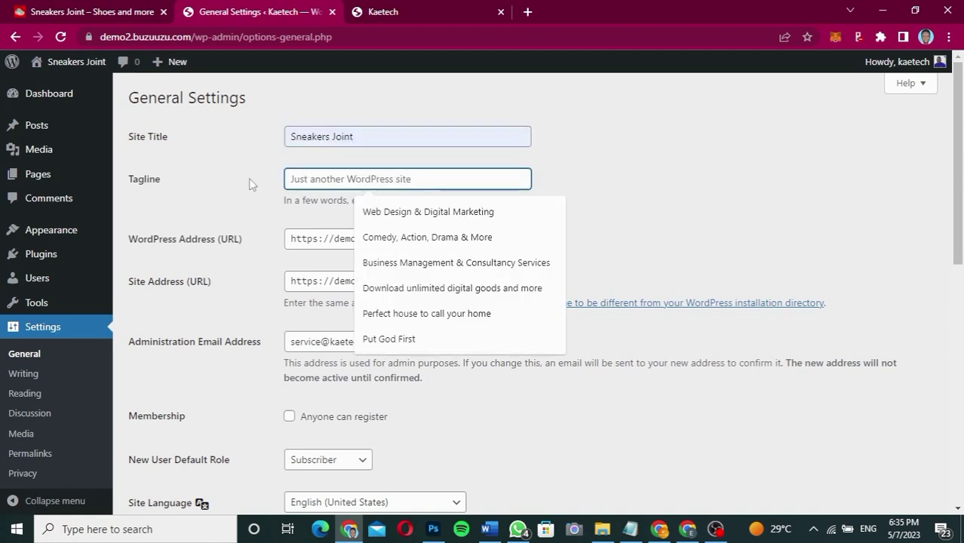
text(S)
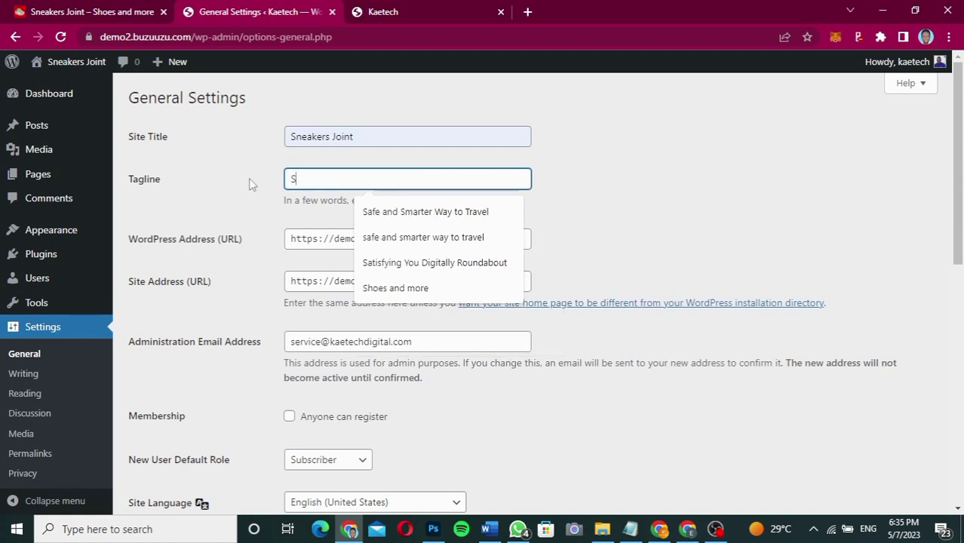
text(hoes and more)
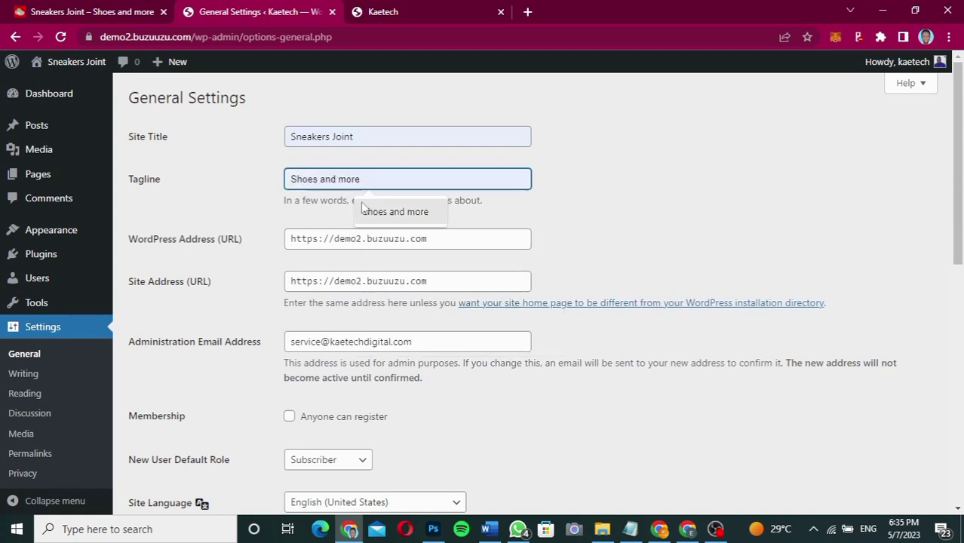
click(392, 211)
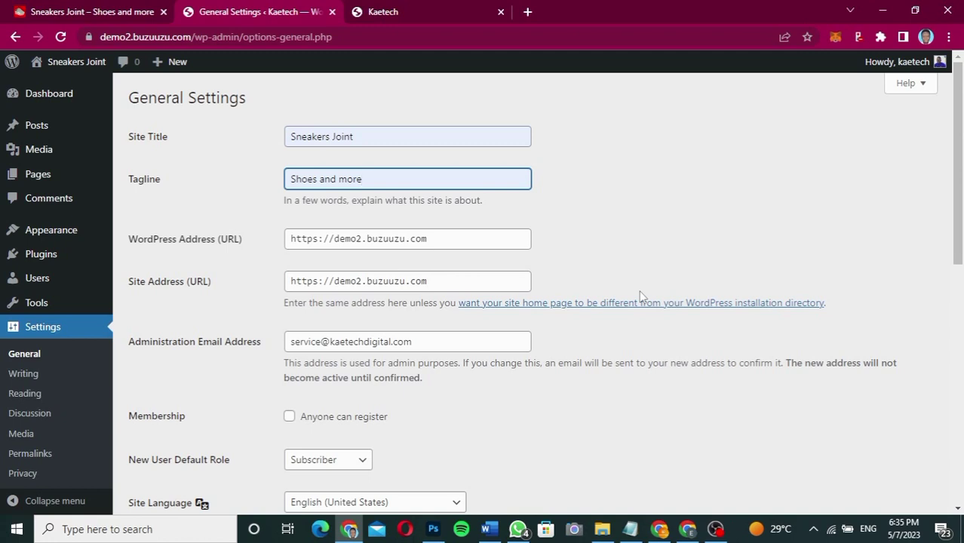
- Allow anyone to register as a member, check the available default roles for new users, and save the general settings
drag(959, 218, 959, 260)
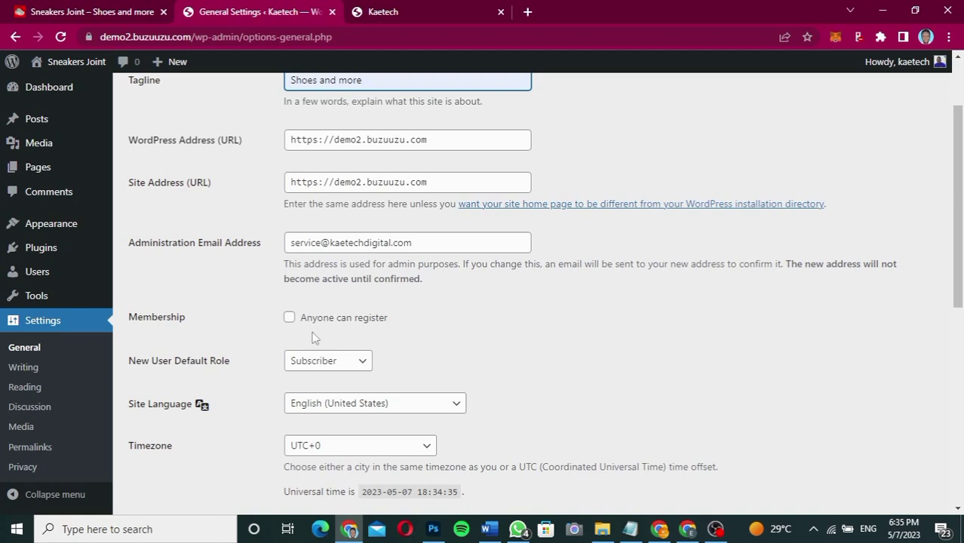
click(289, 317)
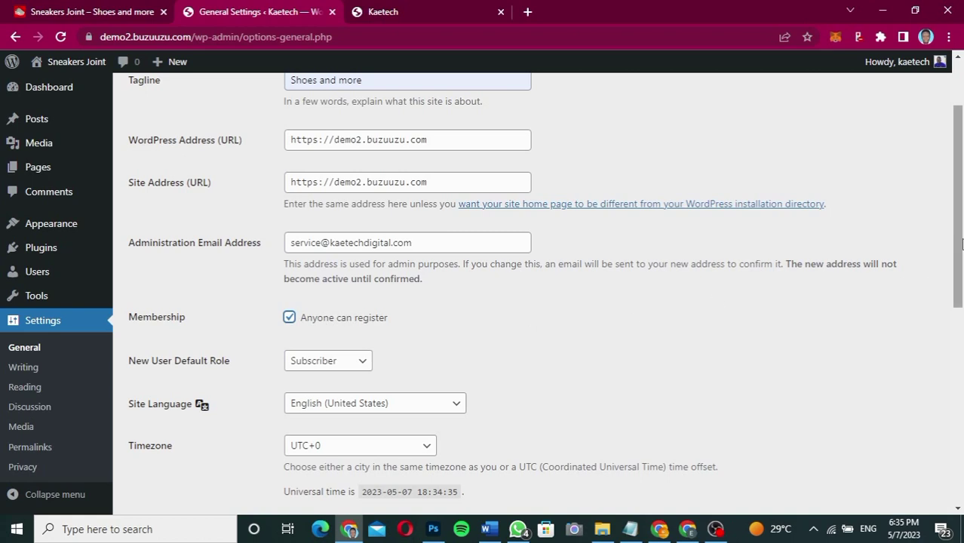
scroll(701, 270, down, 2)
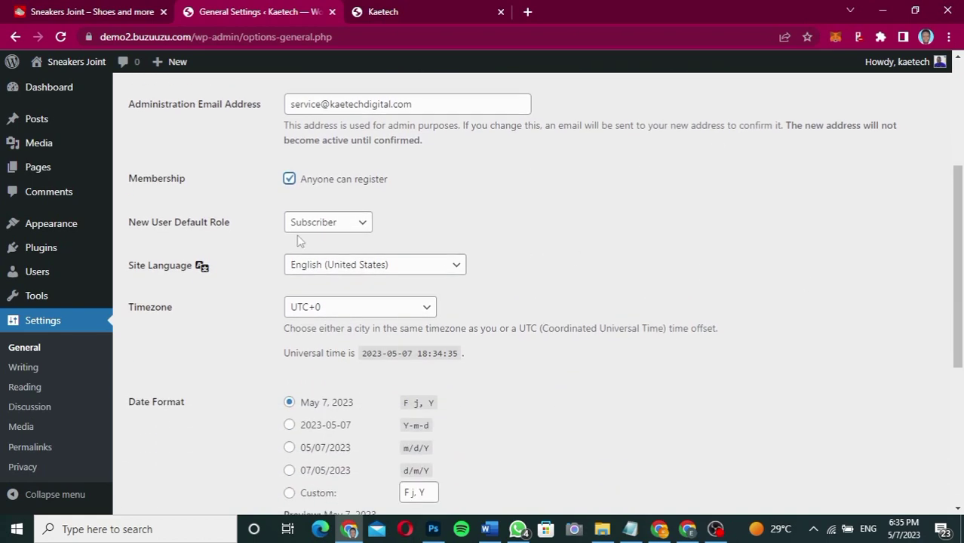
click(324, 225)
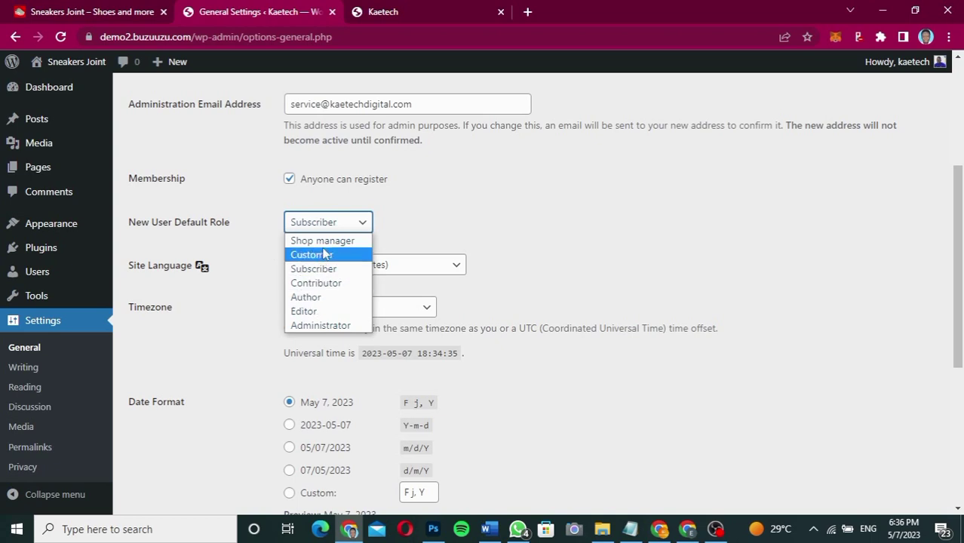
click(402, 222)
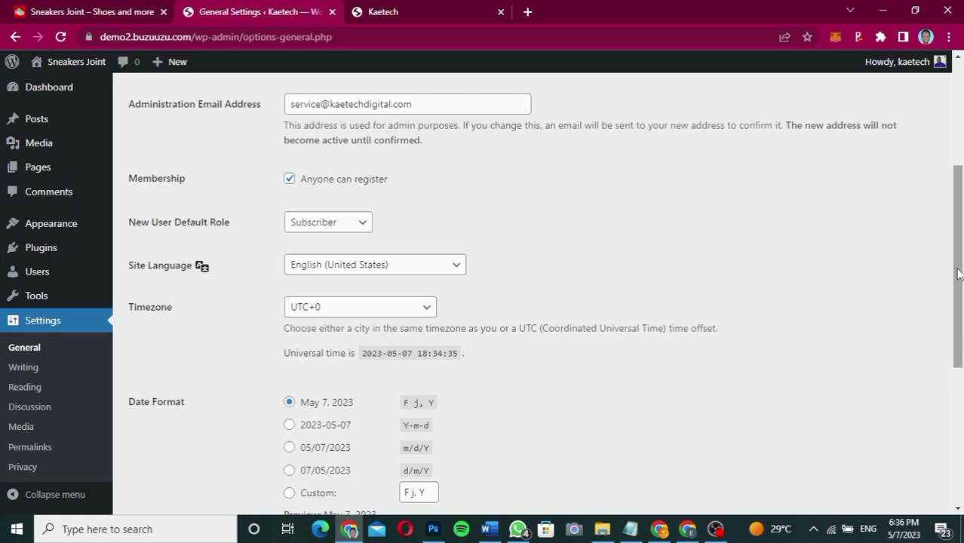
drag(958, 274, 961, 344)
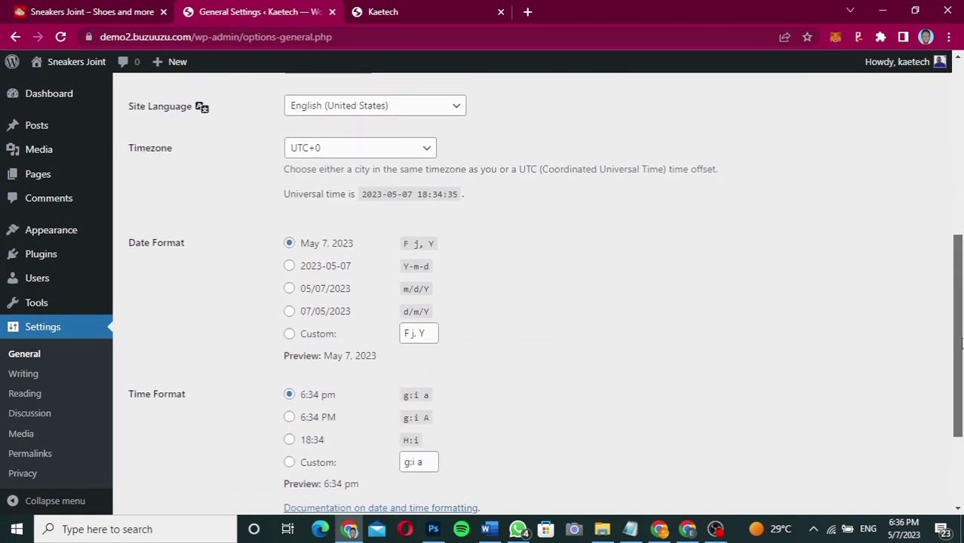
drag(962, 343, 962, 424)
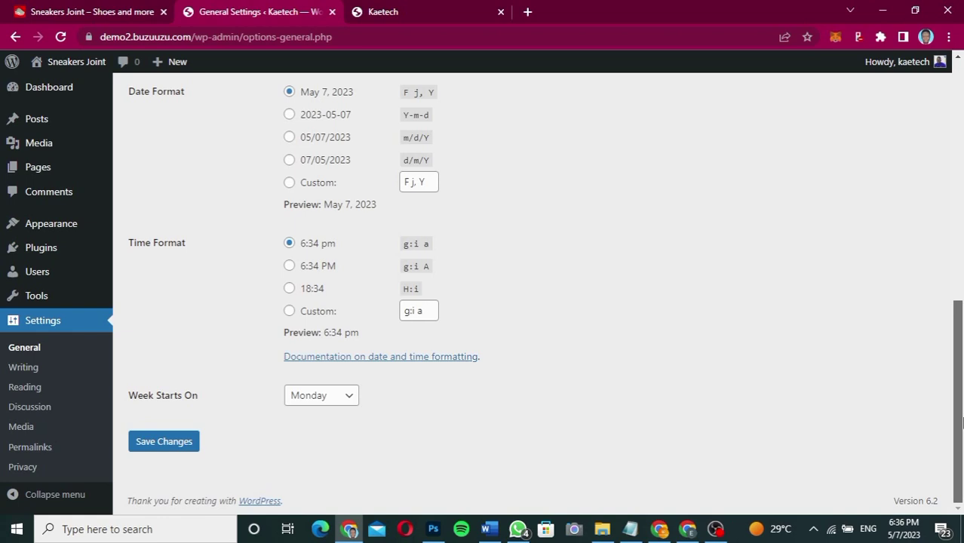
click(166, 442)
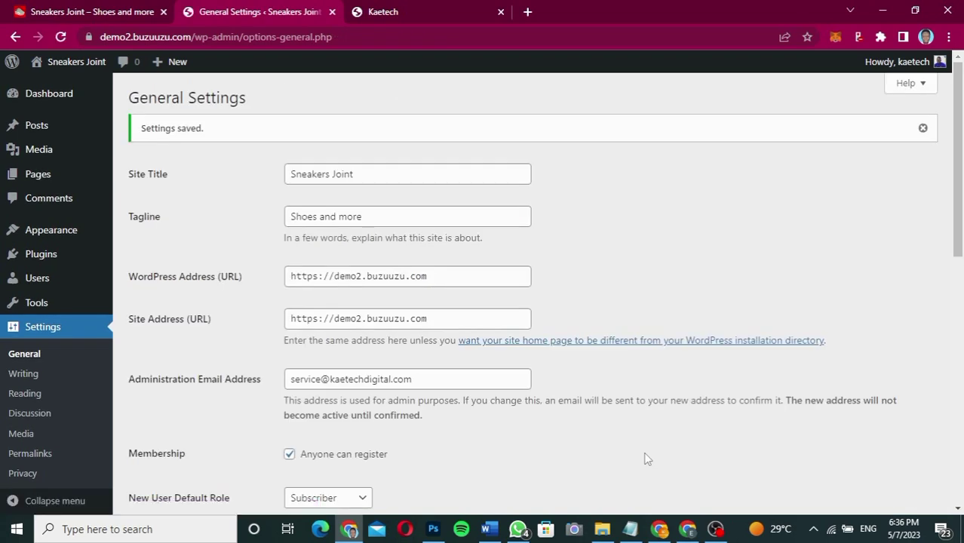
- Open the Permalink Settings, set the permalink structure to Post name and save the changes
scroll(645, 459, down, 8)
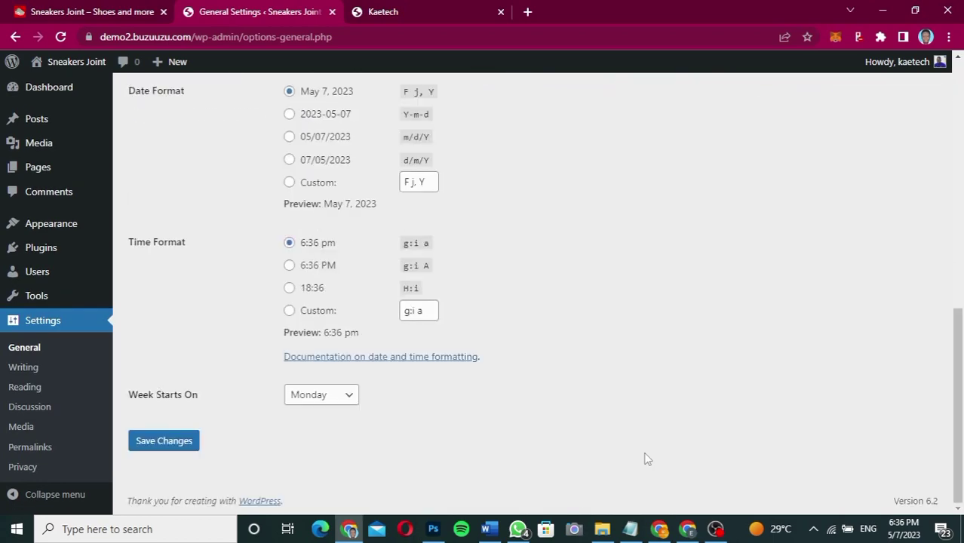
scroll(645, 459, up, 5)
scroll(645, 459, up, 3)
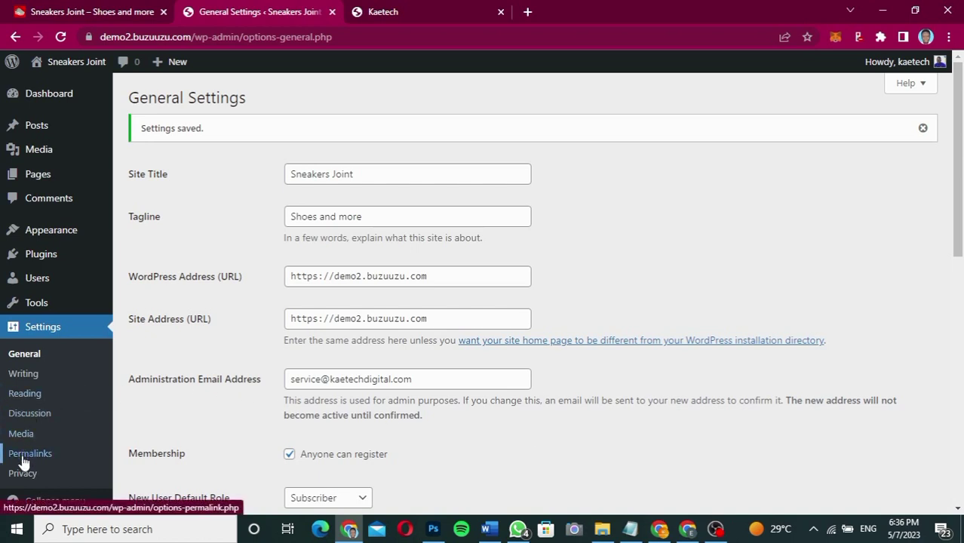
click(67, 461)
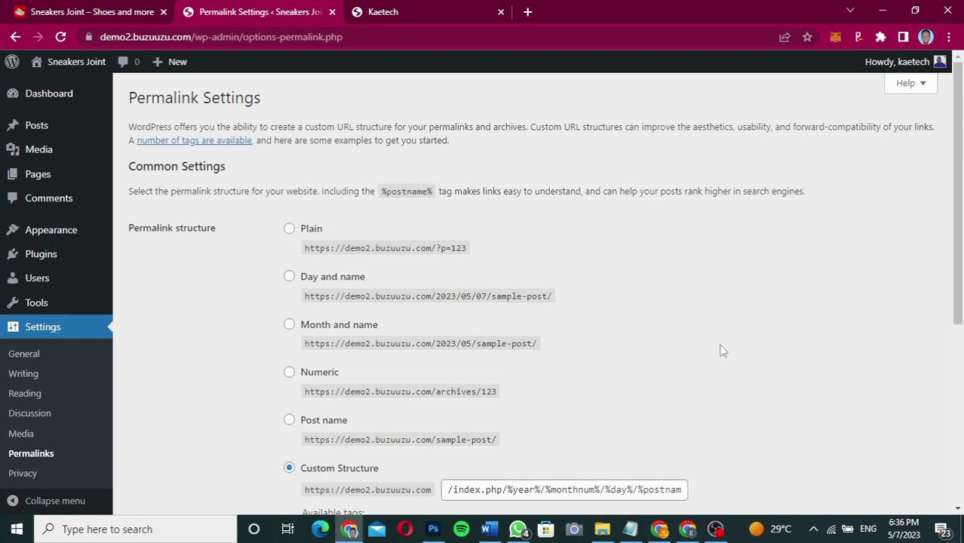
scroll(720, 350, down, 3)
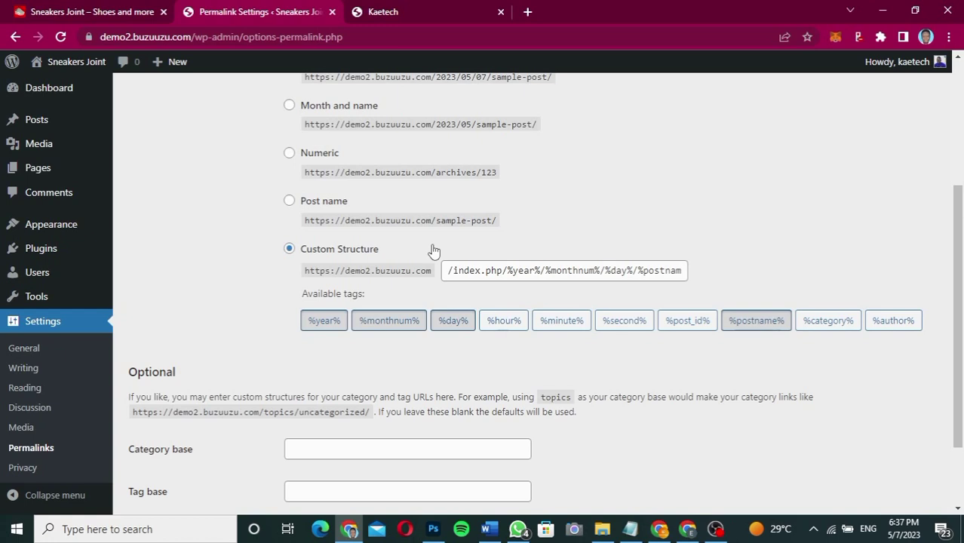
click(289, 201)
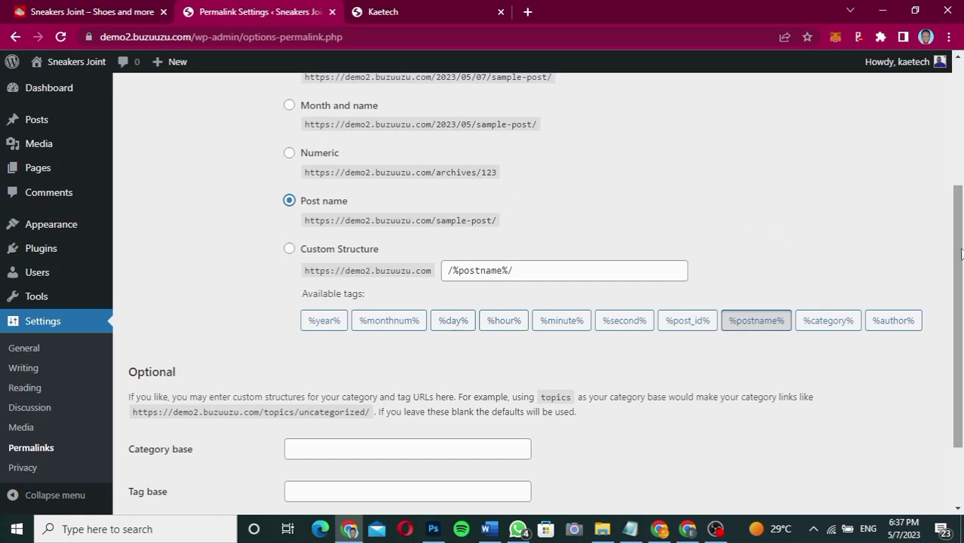
drag(961, 254, 961, 287)
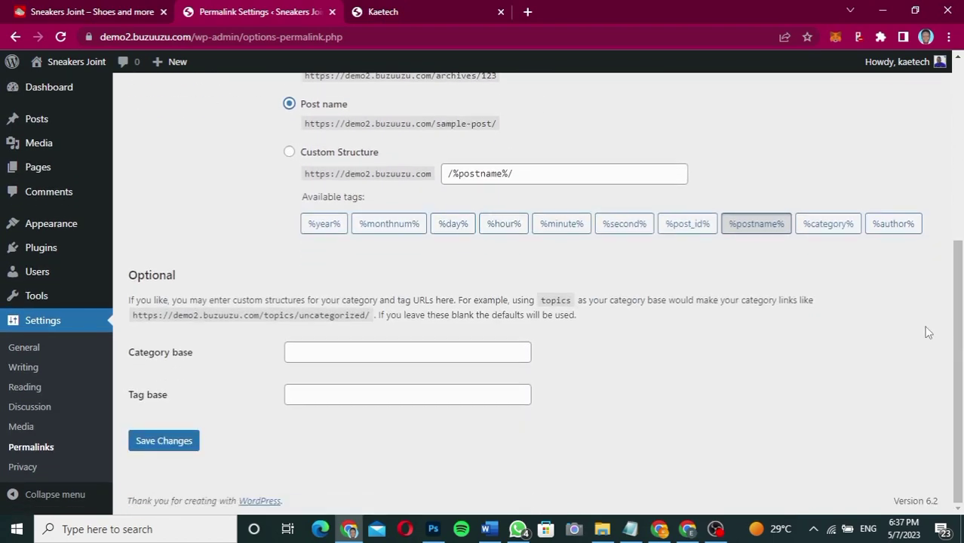
click(173, 444)
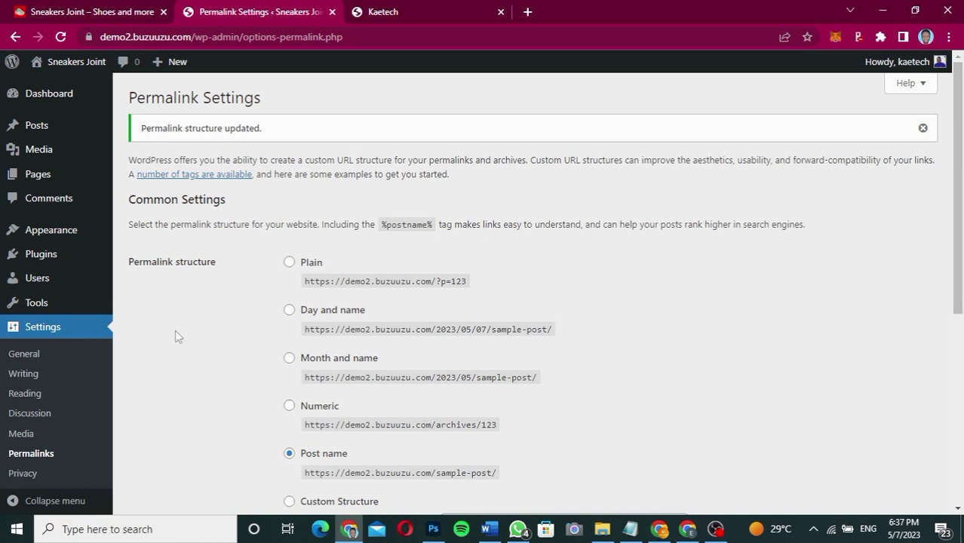
- Open the installed themes and look through the available ones
mouse_move(27, 231)
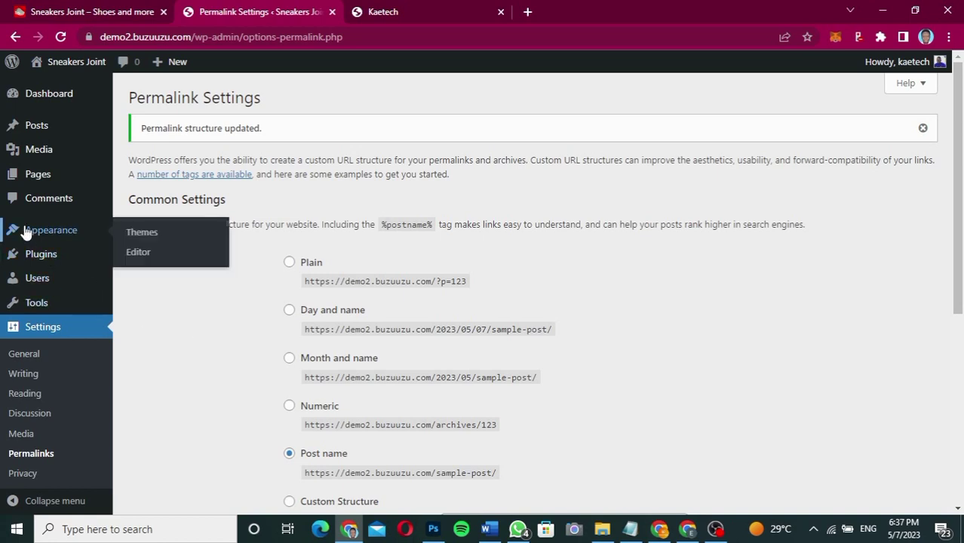
click(157, 232)
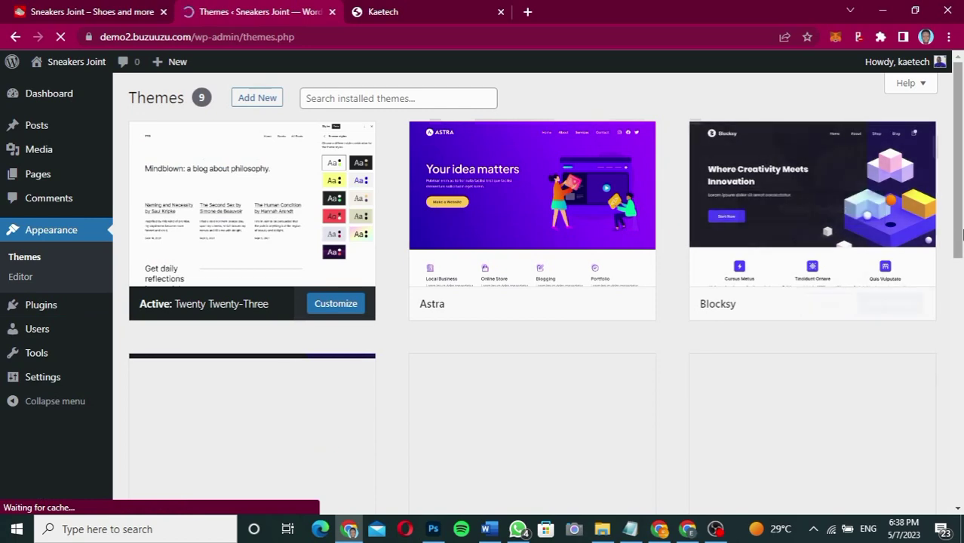
drag(961, 200, 960, 261)
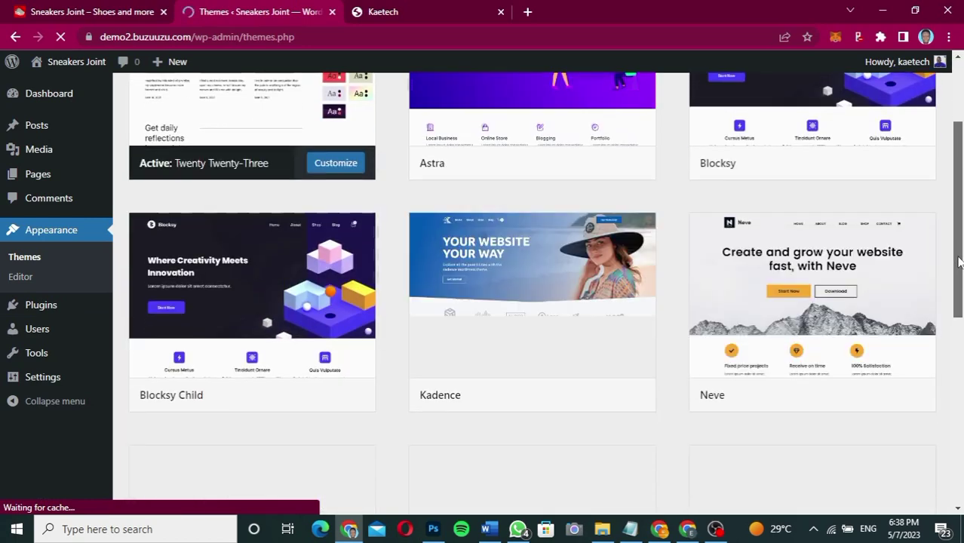
drag(960, 261, 956, 228)
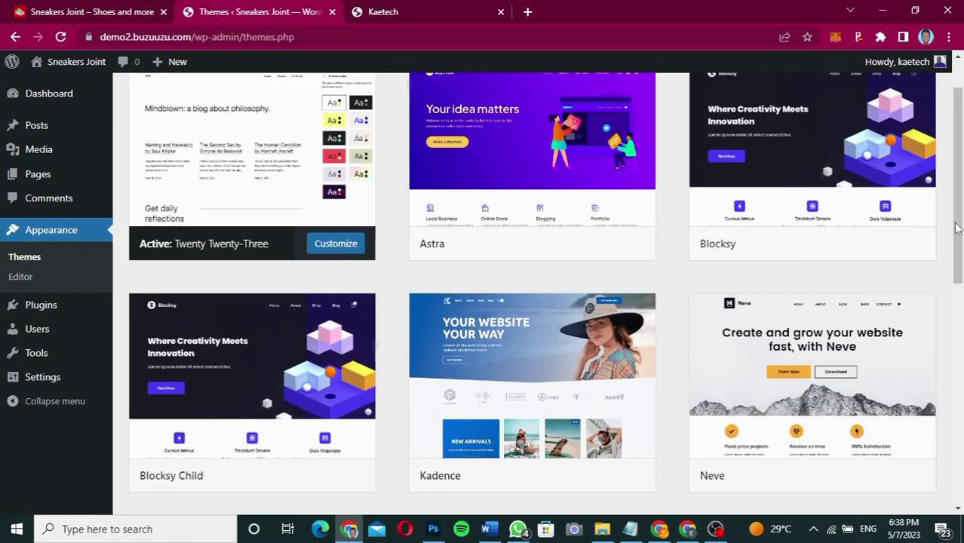
drag(956, 228, 955, 198)
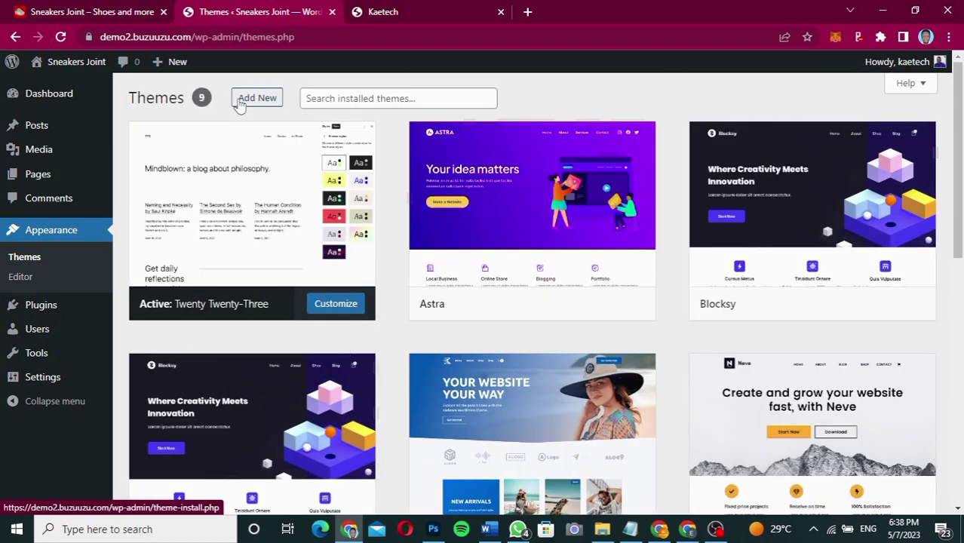
- Search the themes available to add for "oceanwp" and activate the OceanWP theme
click(257, 98)
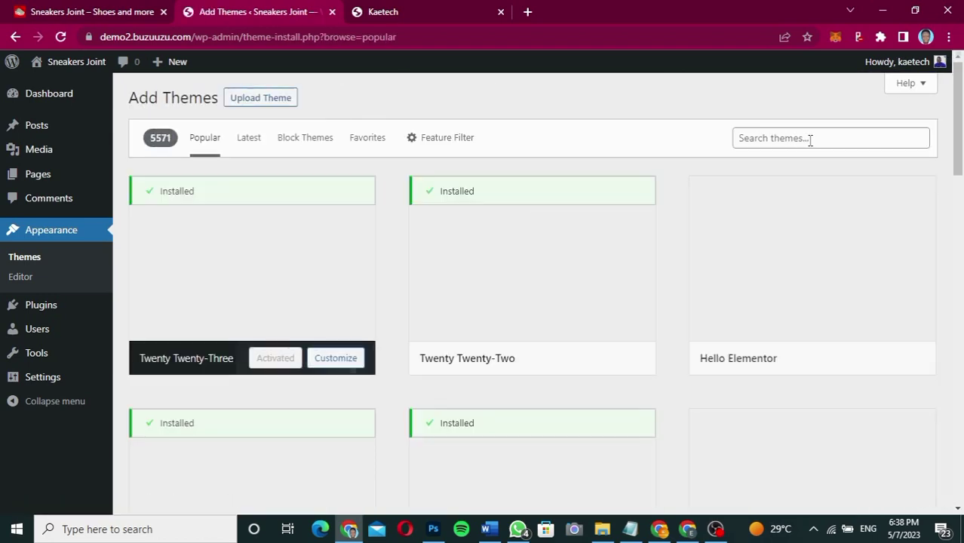
click(809, 139)
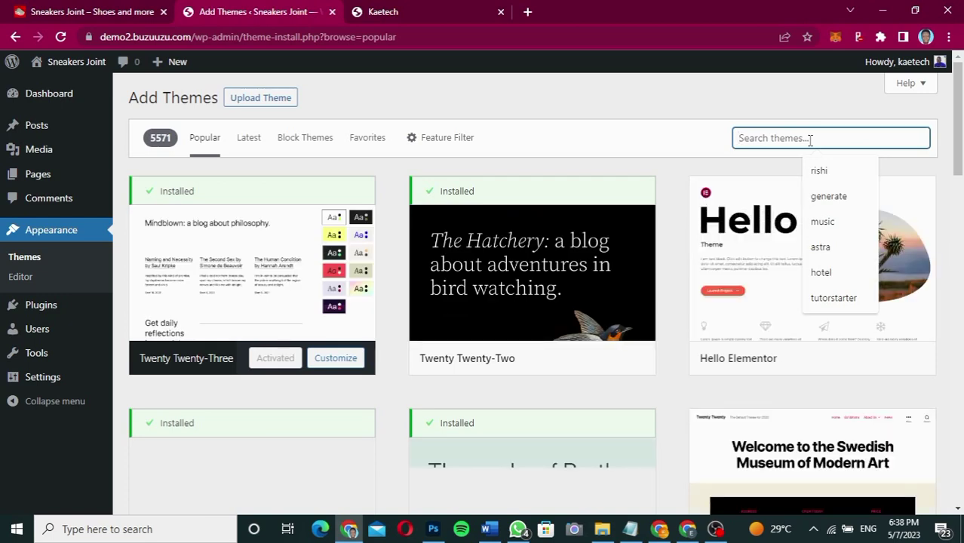
text(oceanwp)
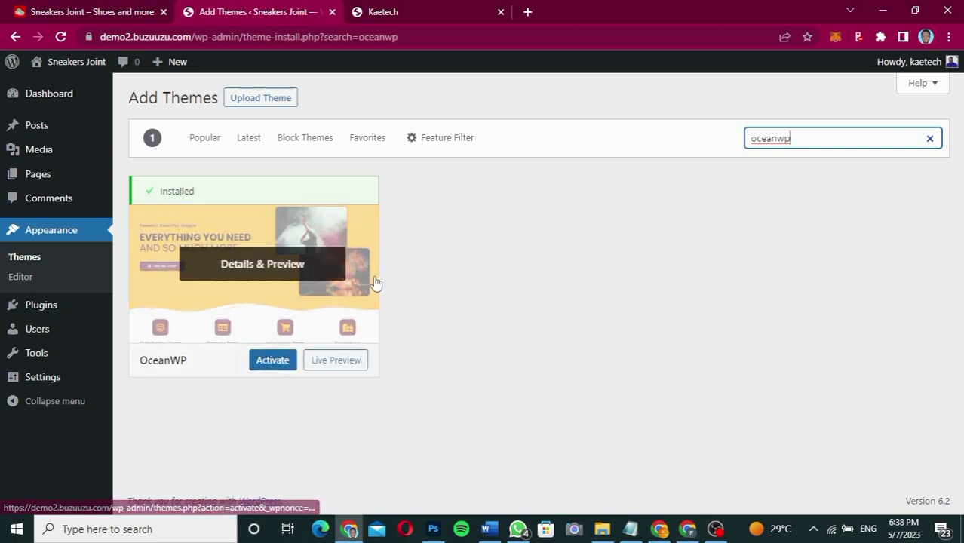
click(260, 362)
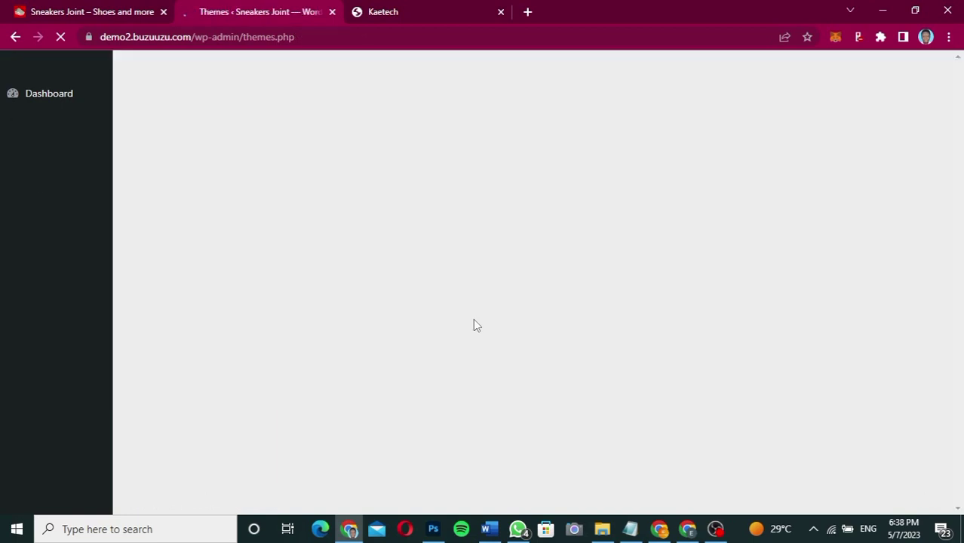
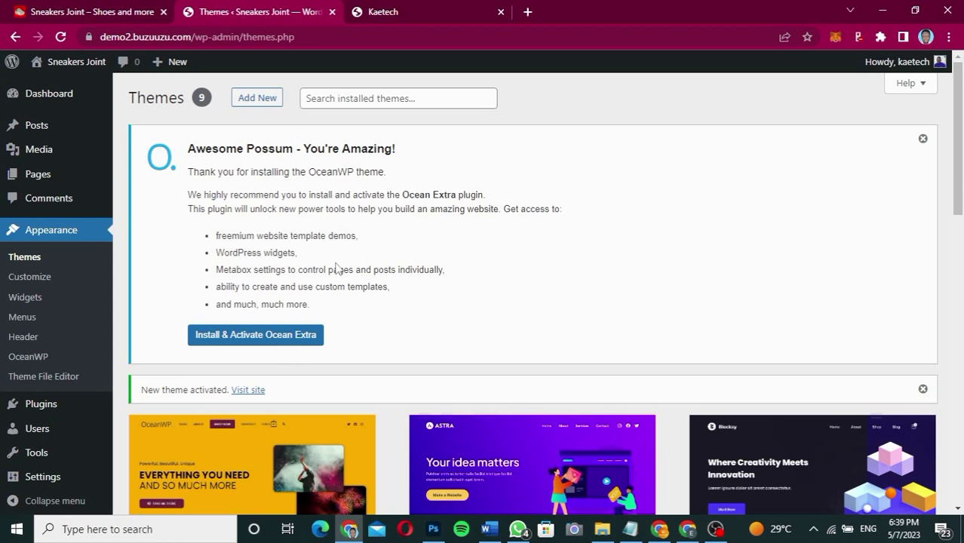
- Install and activate the Ocean Extra plugin, skip the OceanWP opt-in and look through the OceanWP Panel
click(277, 339)
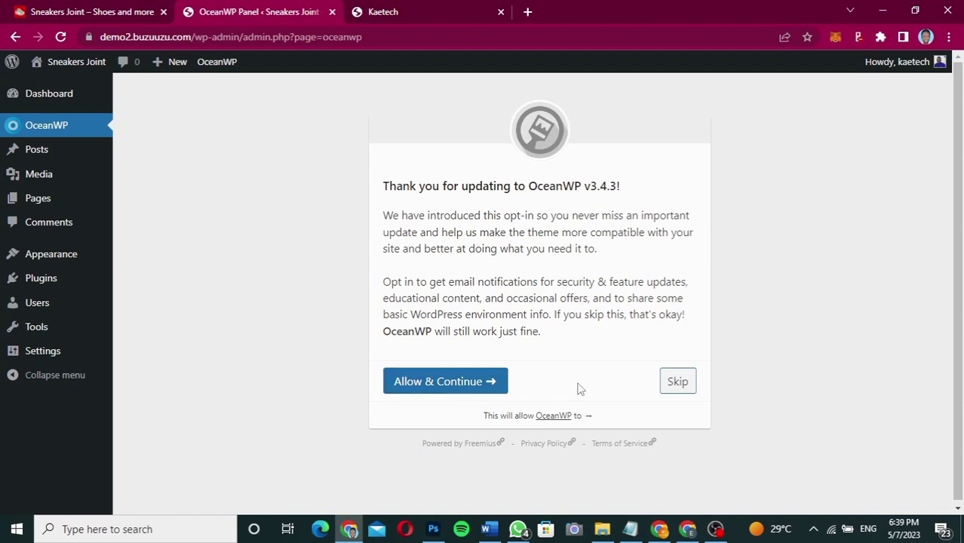
click(676, 384)
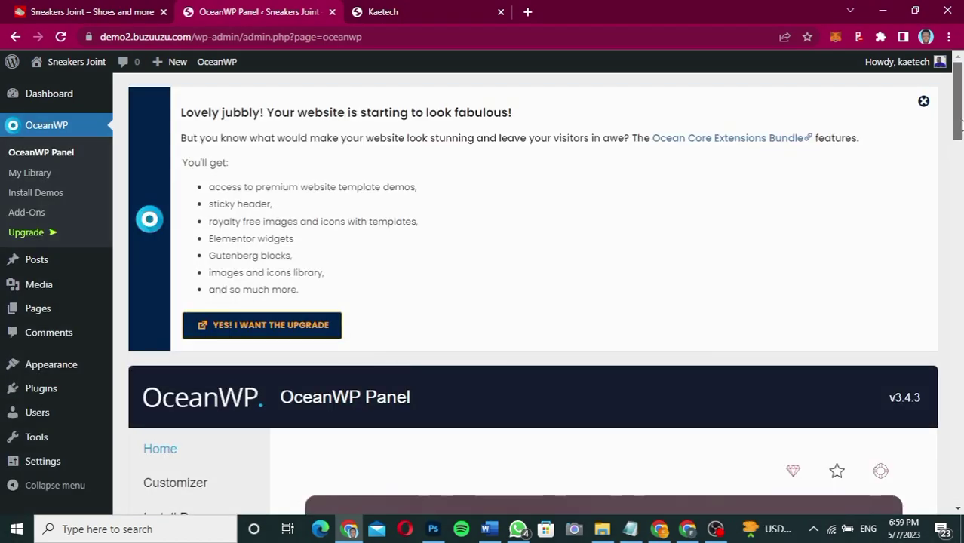
drag(961, 125, 949, 275)
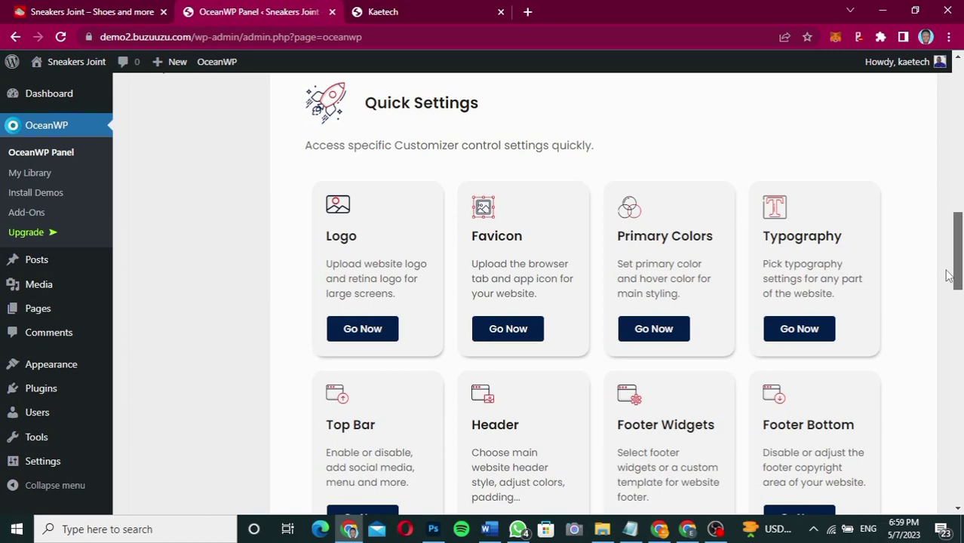
drag(948, 276, 955, 125)
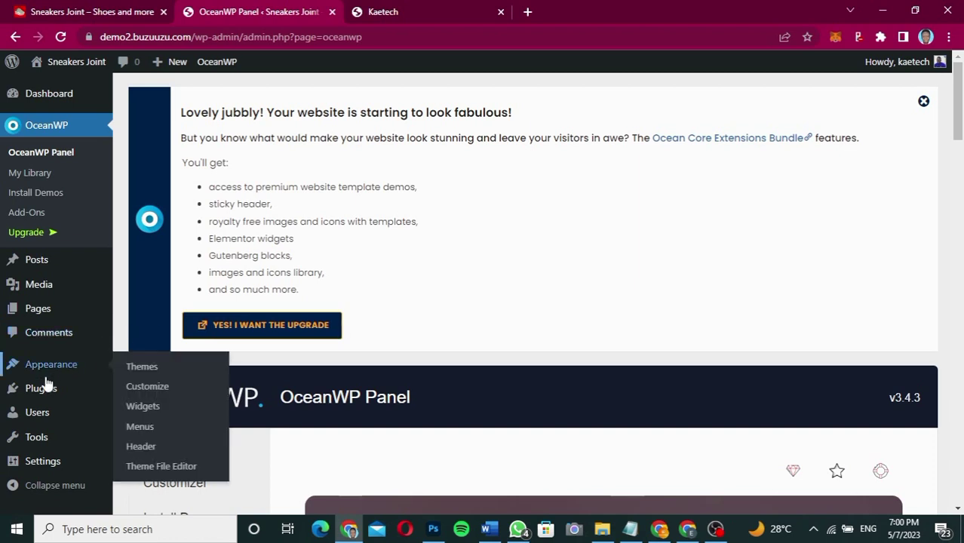
- Search the plugins available to add for "ELEMENTOR", activate Elementor Website Builder and close its setup wizard
mouse_move(44, 392)
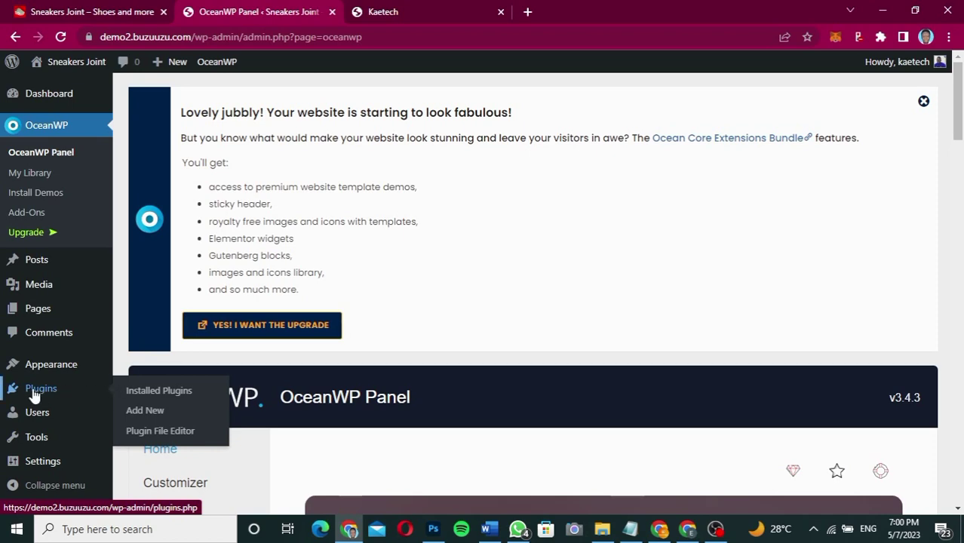
click(137, 411)
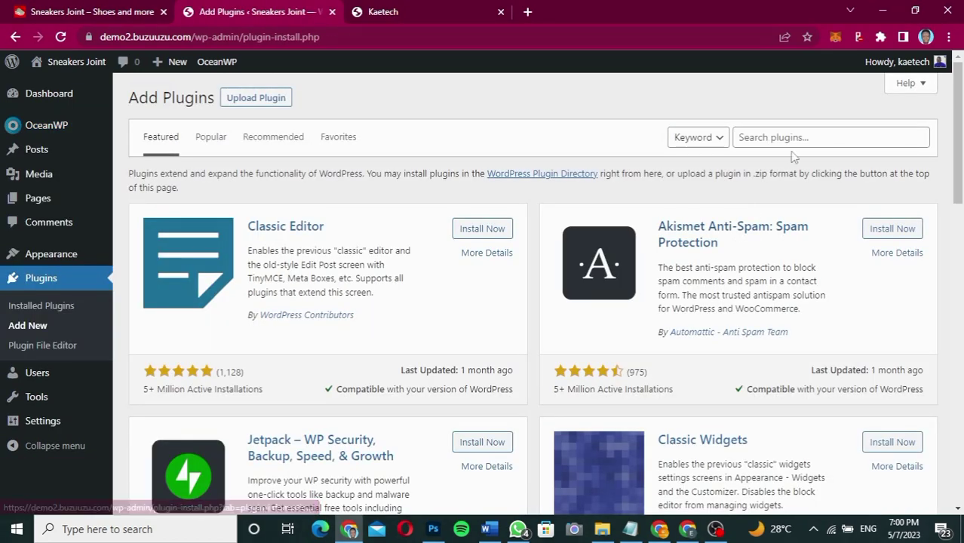
click(793, 138)
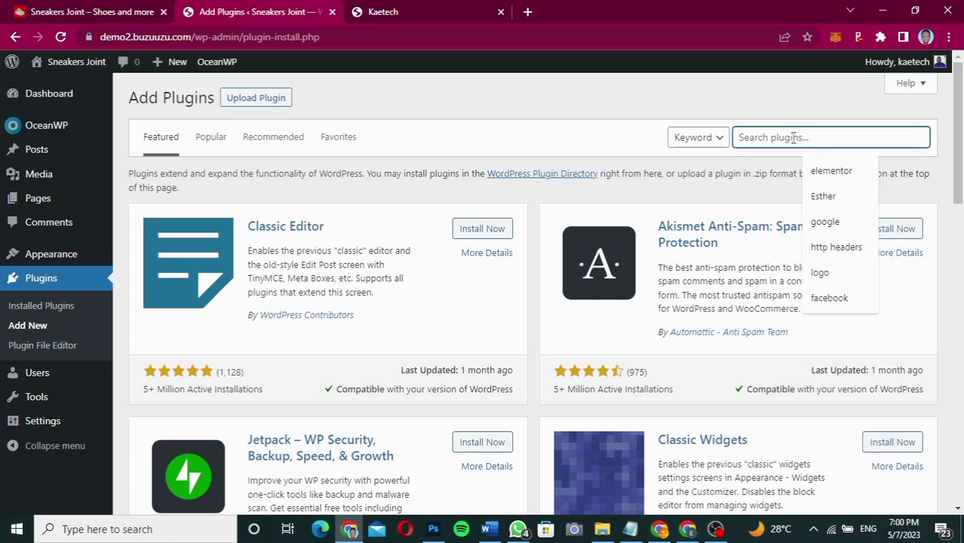
text(ELEMENTOR)
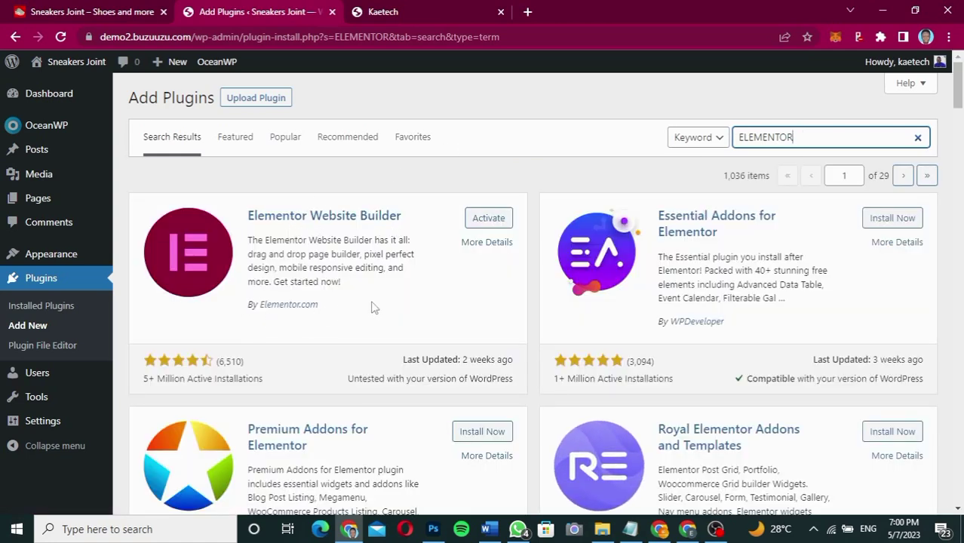
click(499, 218)
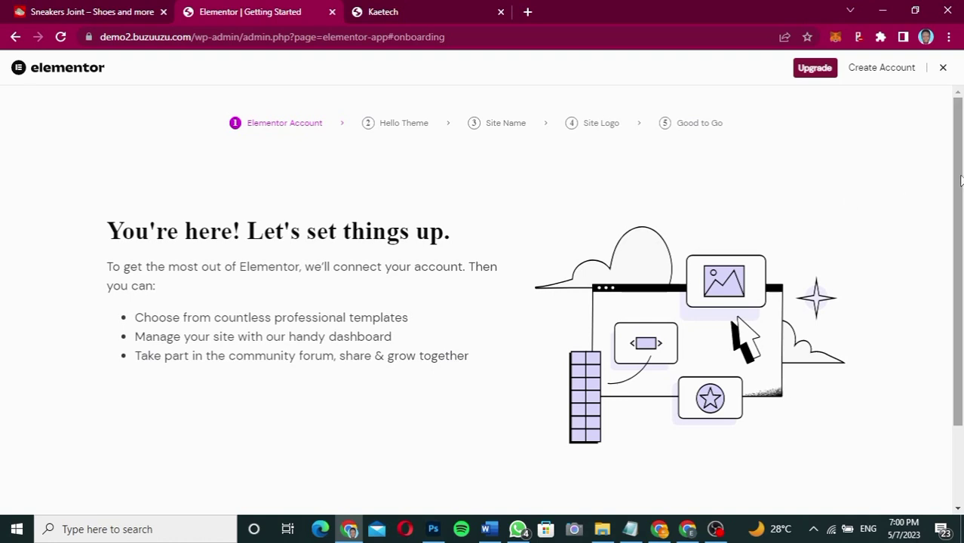
drag(961, 179, 956, 287)
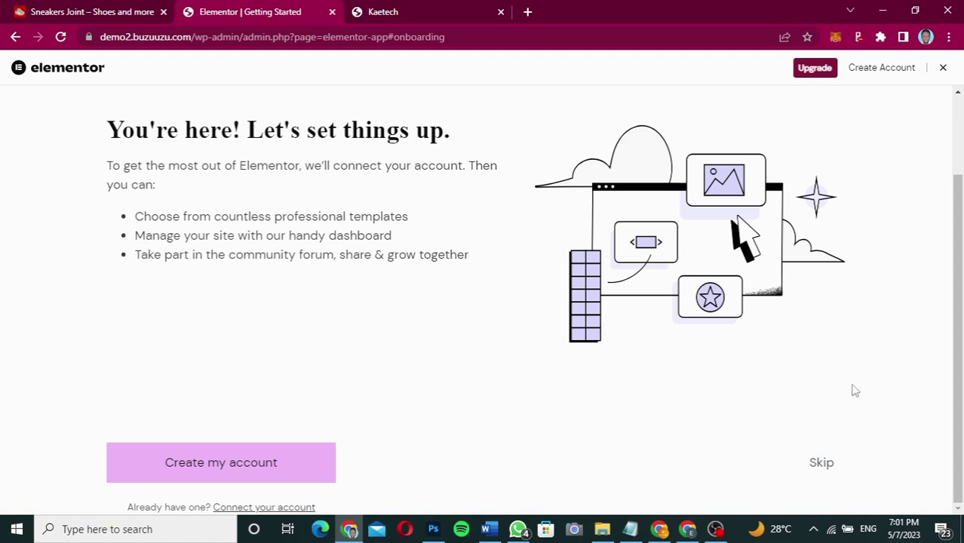
click(943, 68)
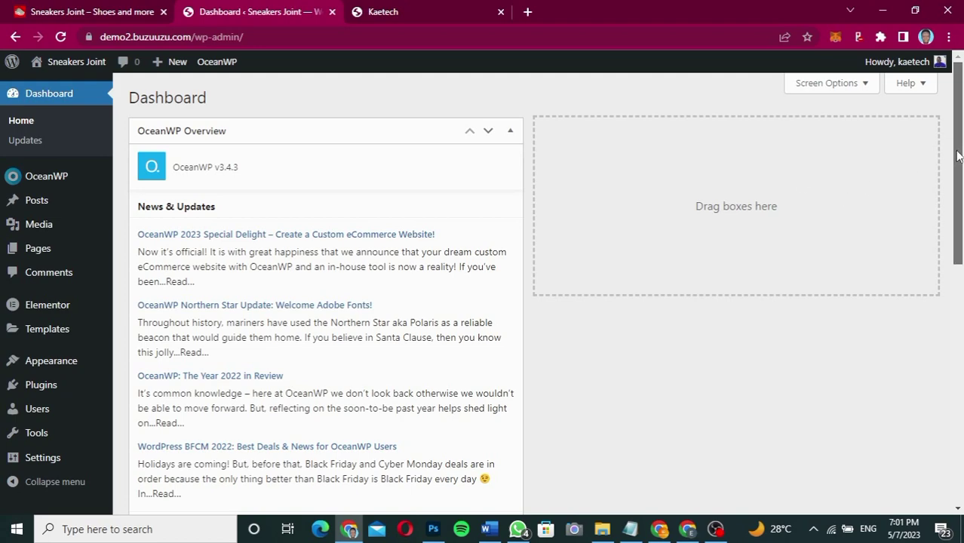
- Look through the OceanWP Overview and Elementor Overview boxes on the dashboard
scroll(934, 321, down, 5)
scroll(934, 339, down, 2)
scroll(925, 447, up, 7)
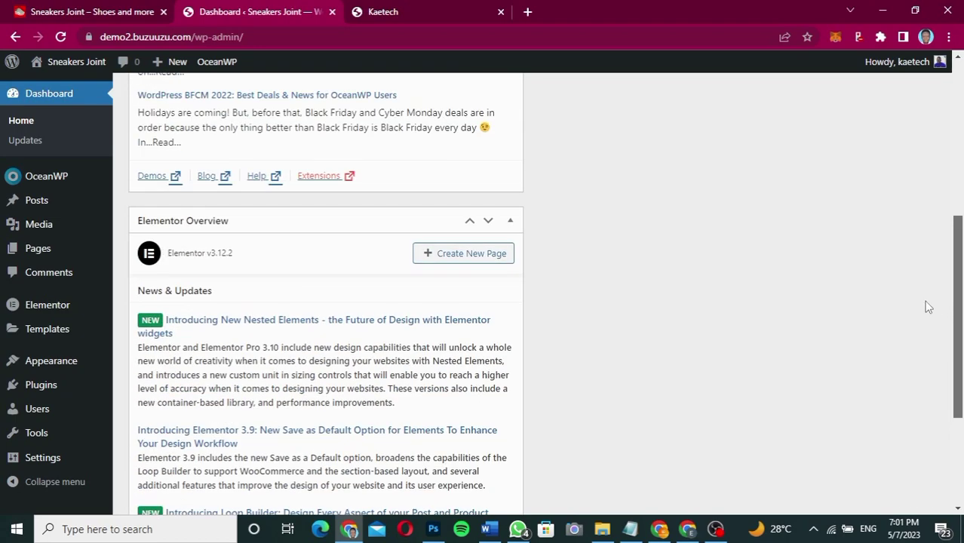
scroll(930, 181, down, 1)
scroll(932, 159, up, 1)
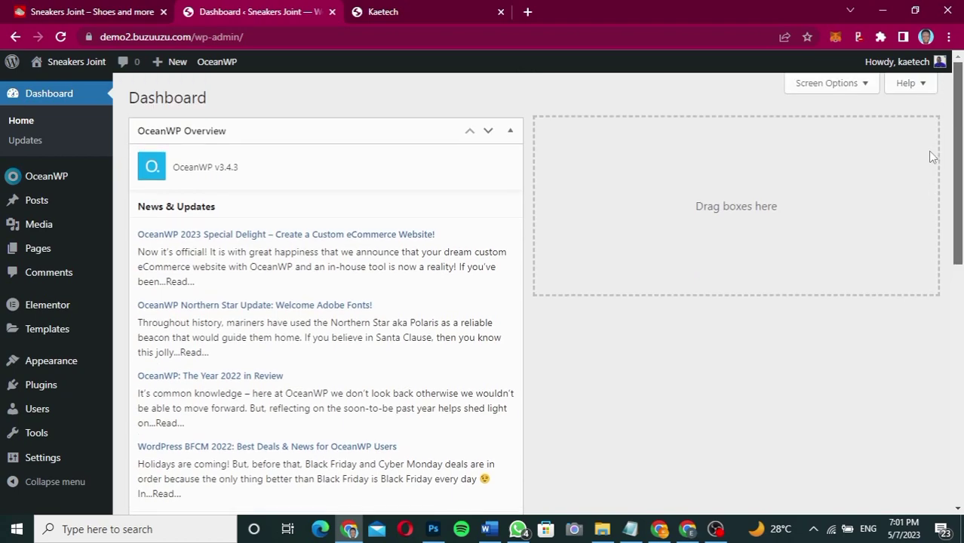
scroll(932, 211, down, 4)
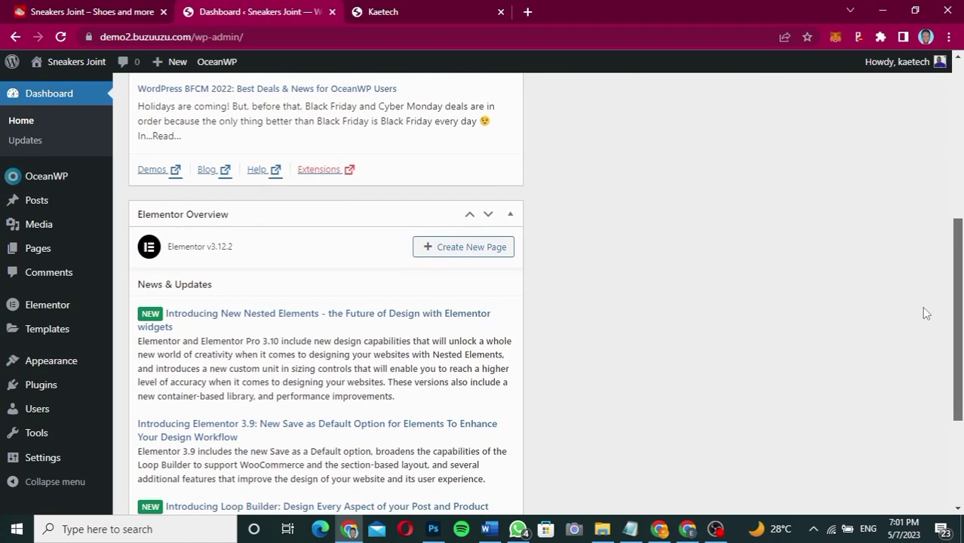
scroll(922, 306, up, 5)
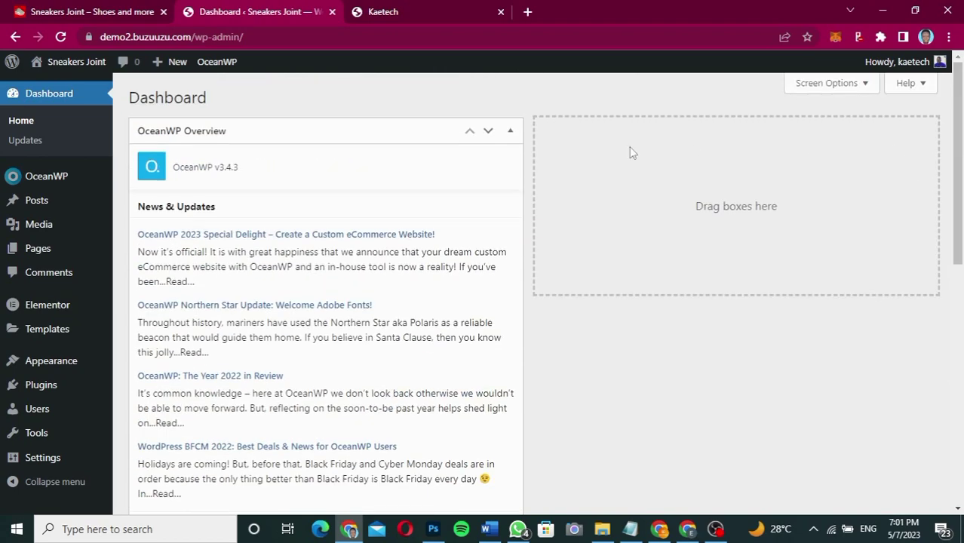
- Search the plugins available to add for "woocommerce", then install and activate WooCommerce
mouse_move(32, 387)
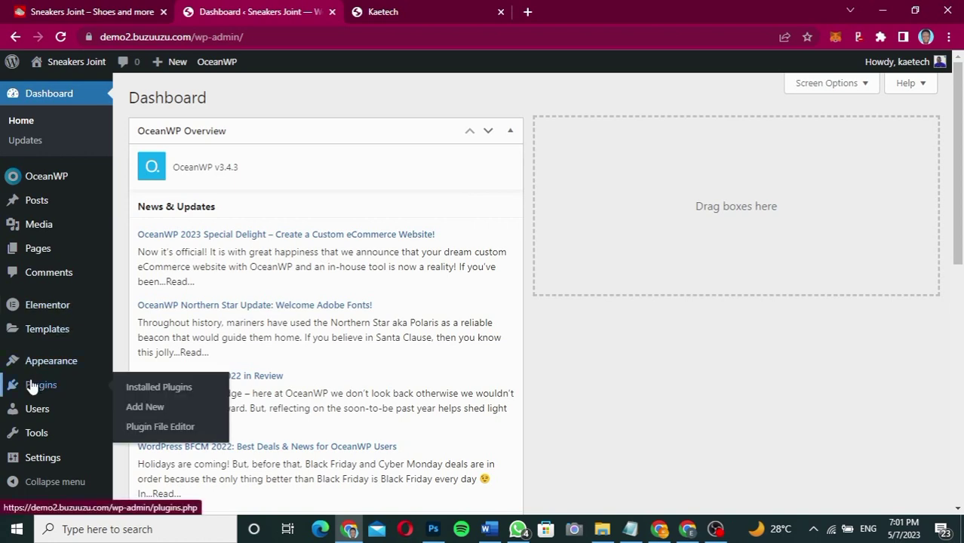
click(145, 407)
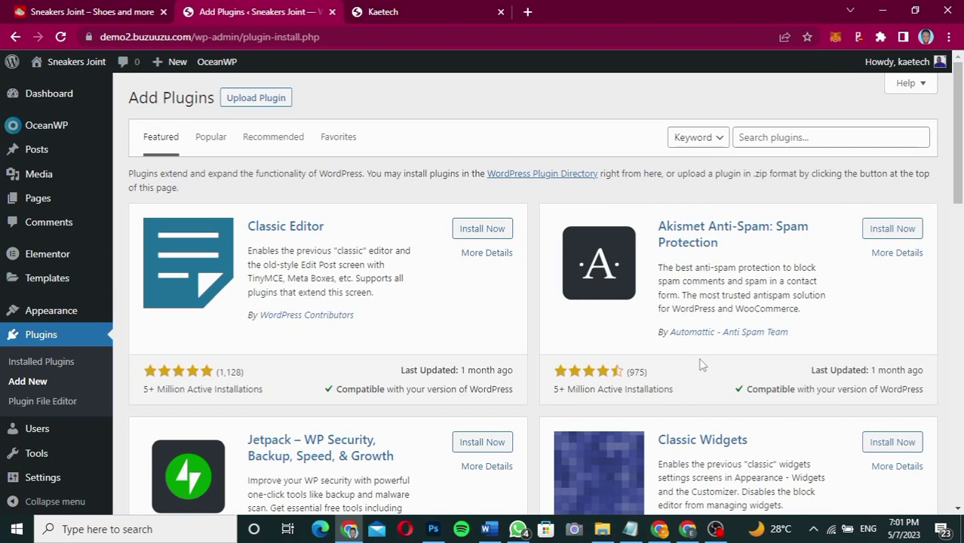
click(771, 137)
text(w)
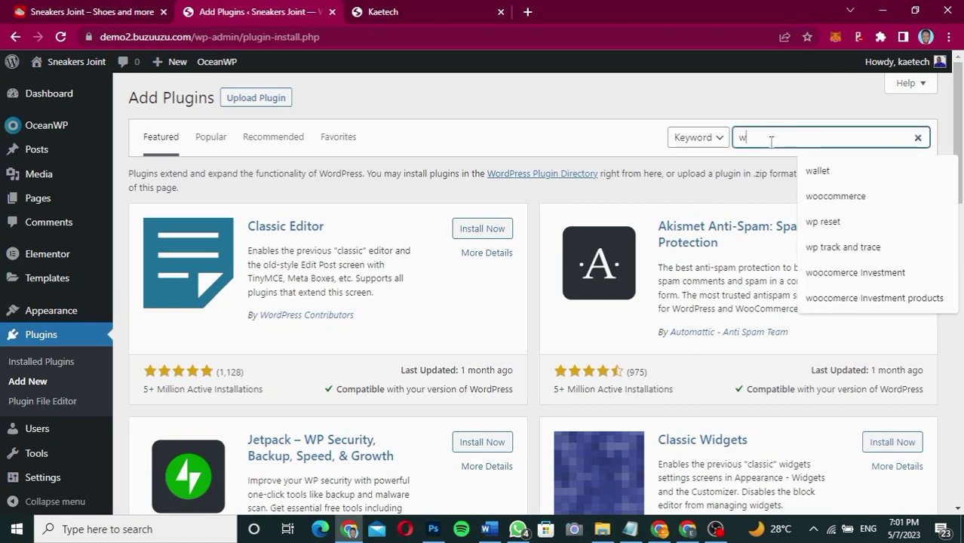
text(oocommerce)
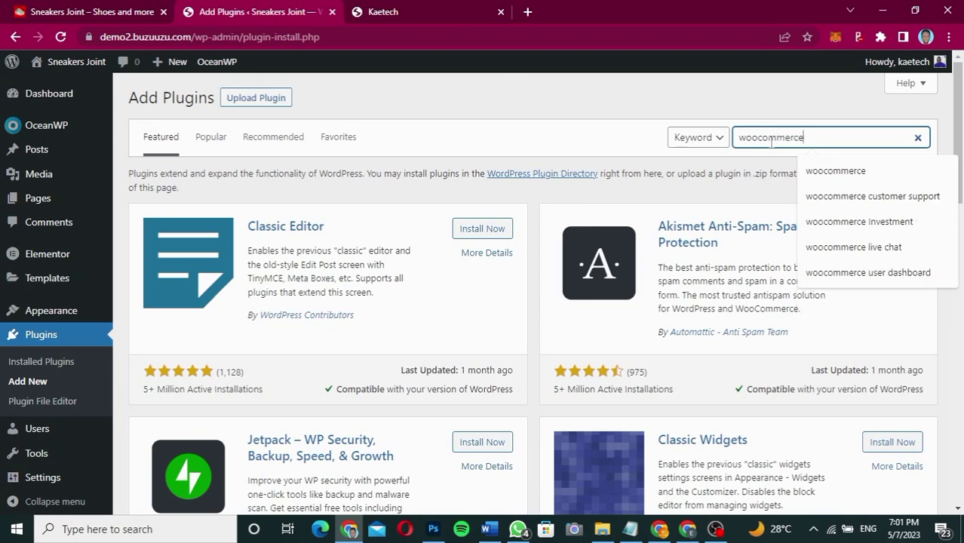
key(Return)
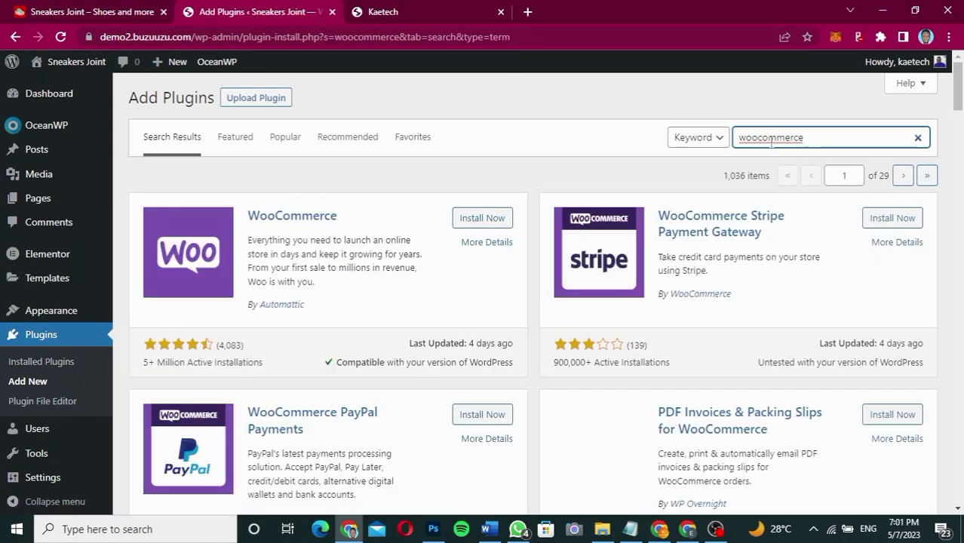
click(483, 220)
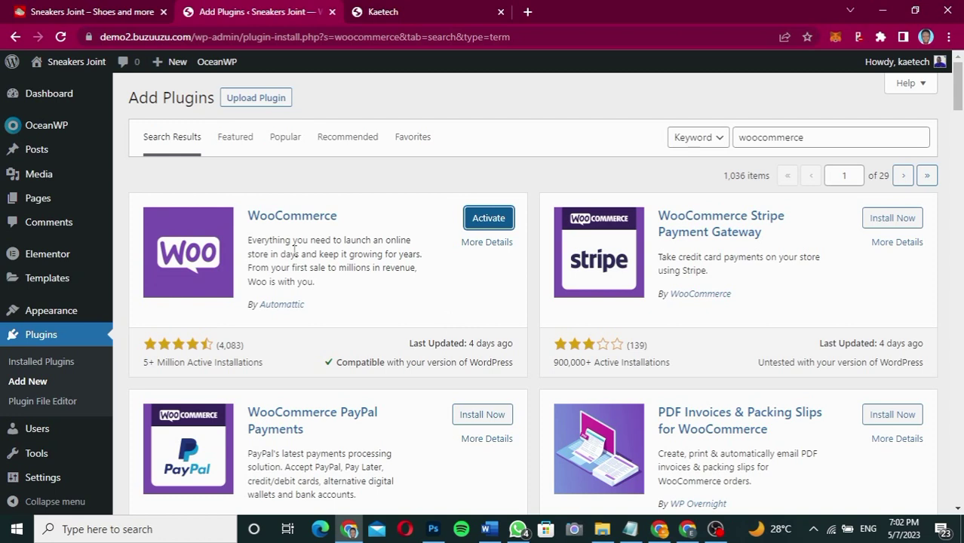
click(503, 218)
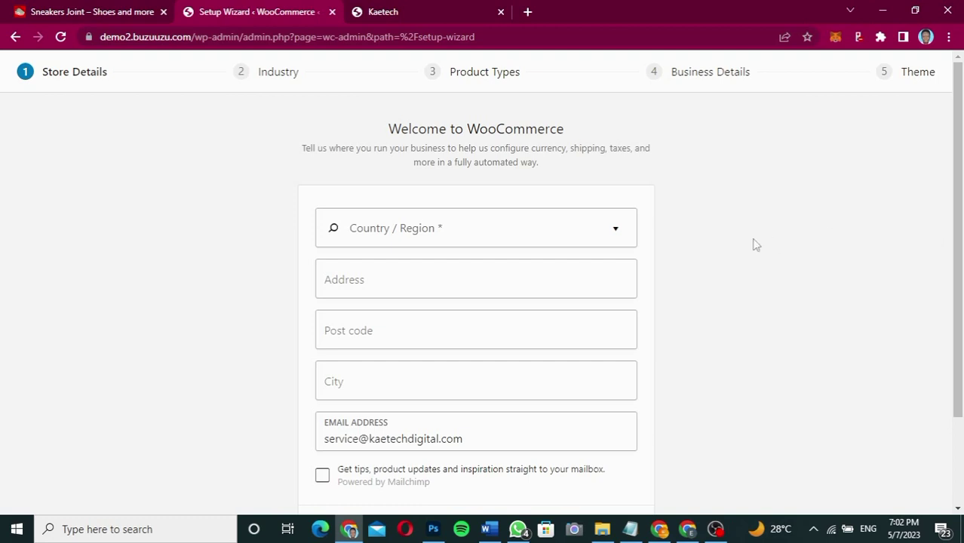
- Set the store's country/region to Ghana — Greater Accra, submit the store details and decline usage tracking
click(525, 224)
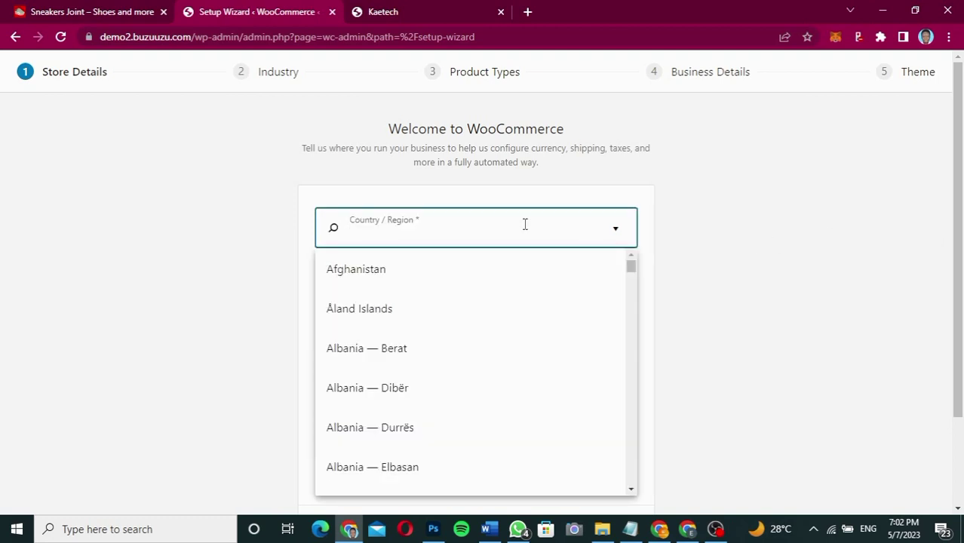
text(ghana)
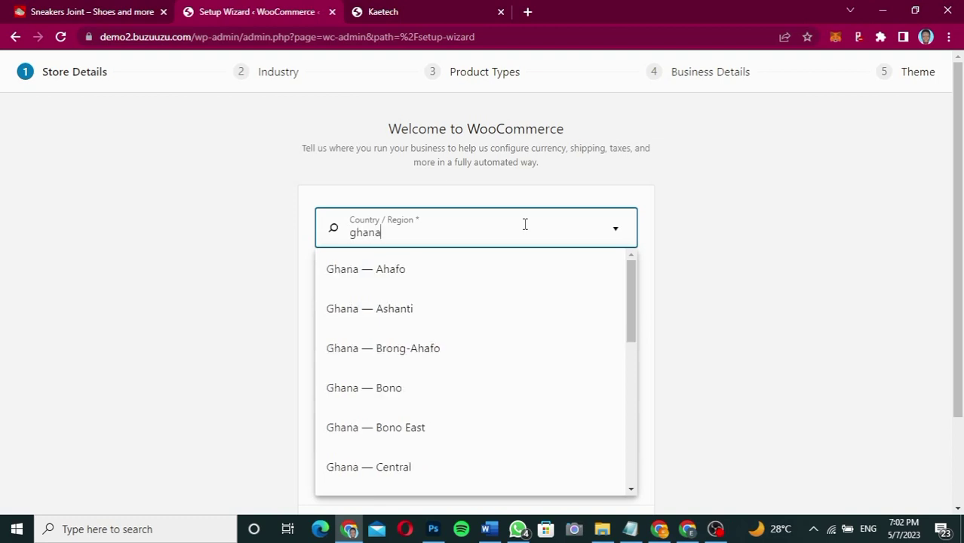
click(635, 316)
drag(636, 317, 627, 395)
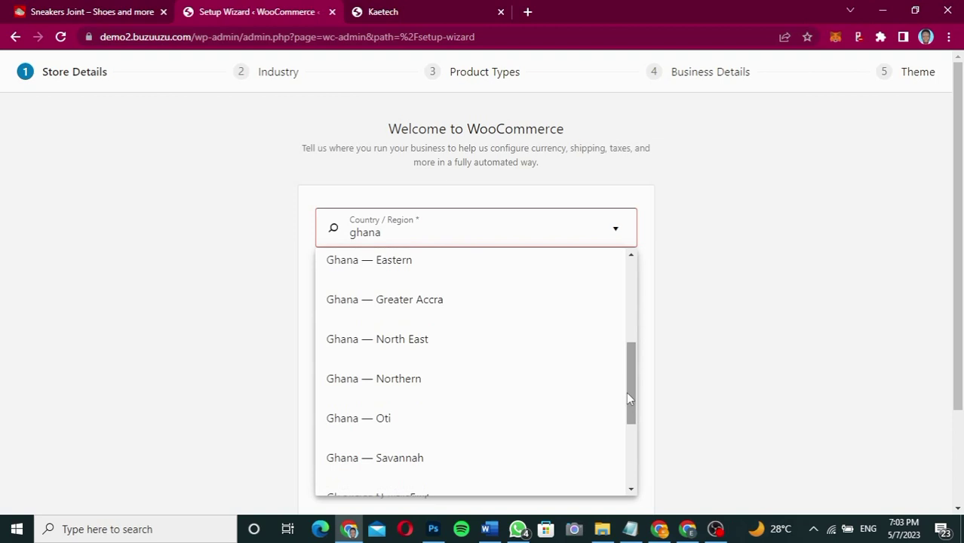
click(474, 307)
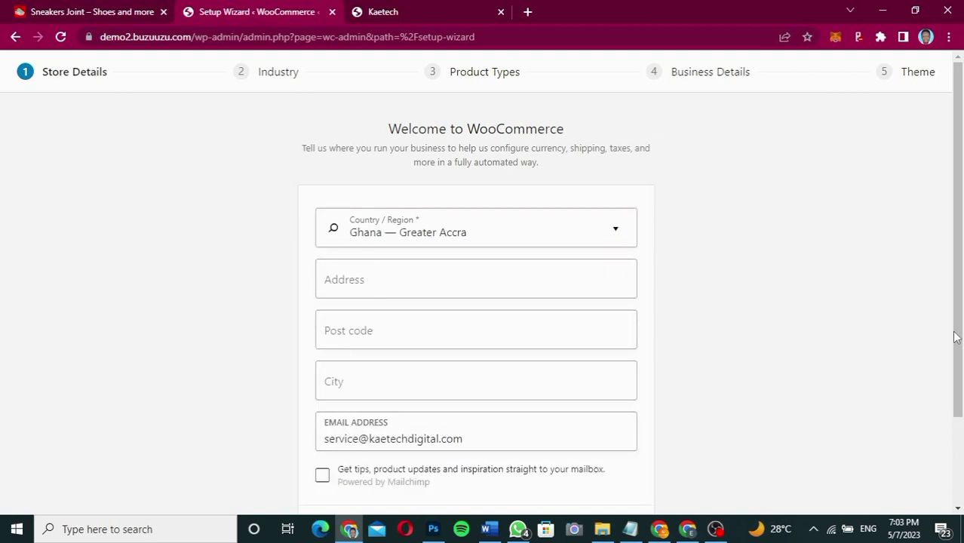
drag(955, 337, 948, 390)
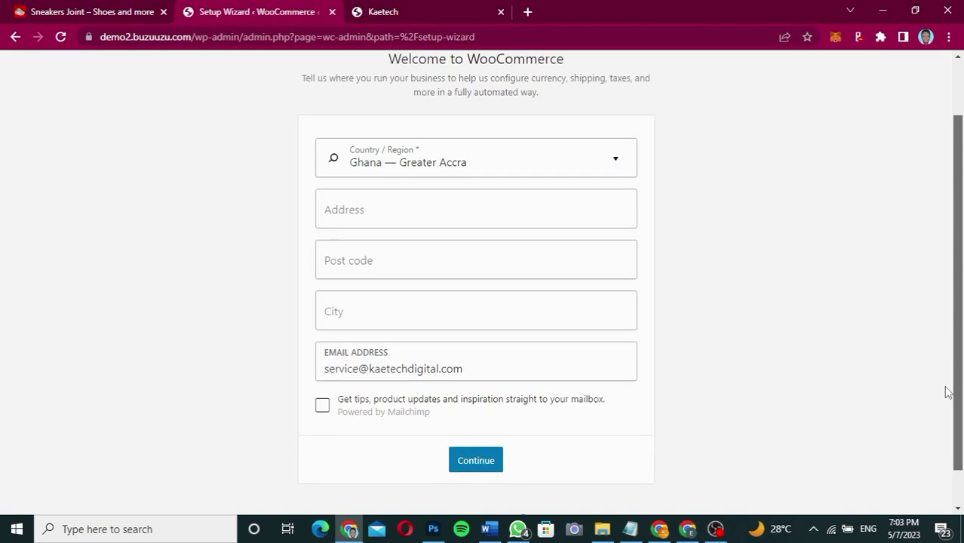
click(491, 463)
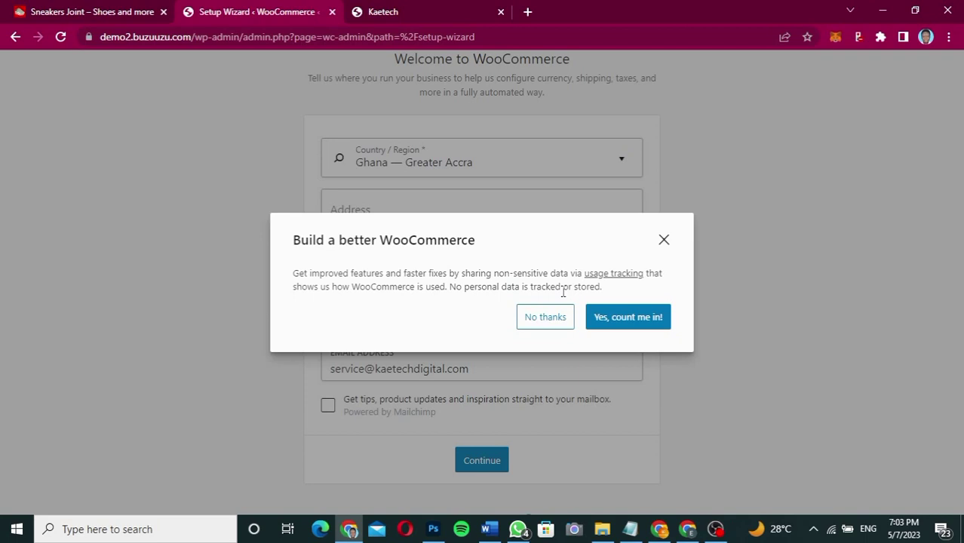
click(540, 323)
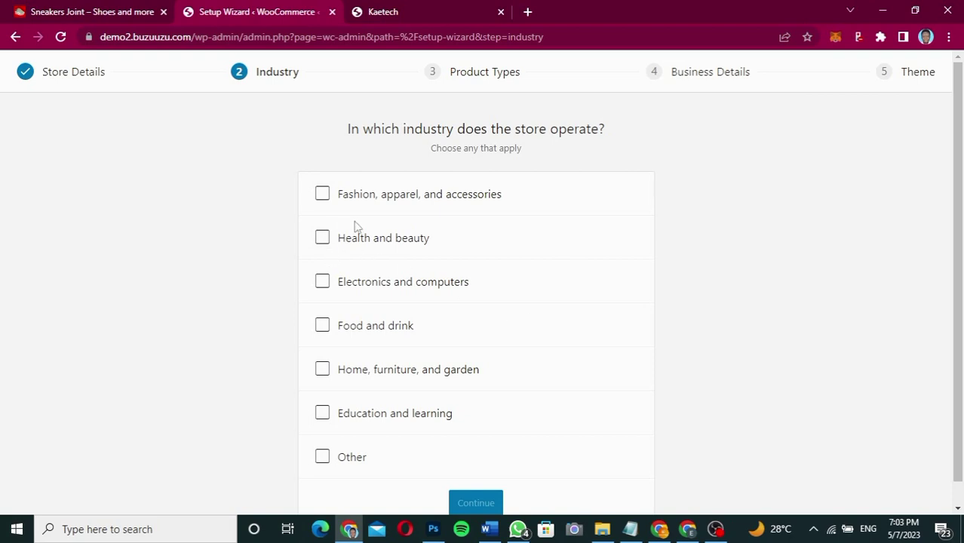
- Choose Fashion, apparel, and accessories as the store's industry and continue with Physical products as the product type
click(322, 196)
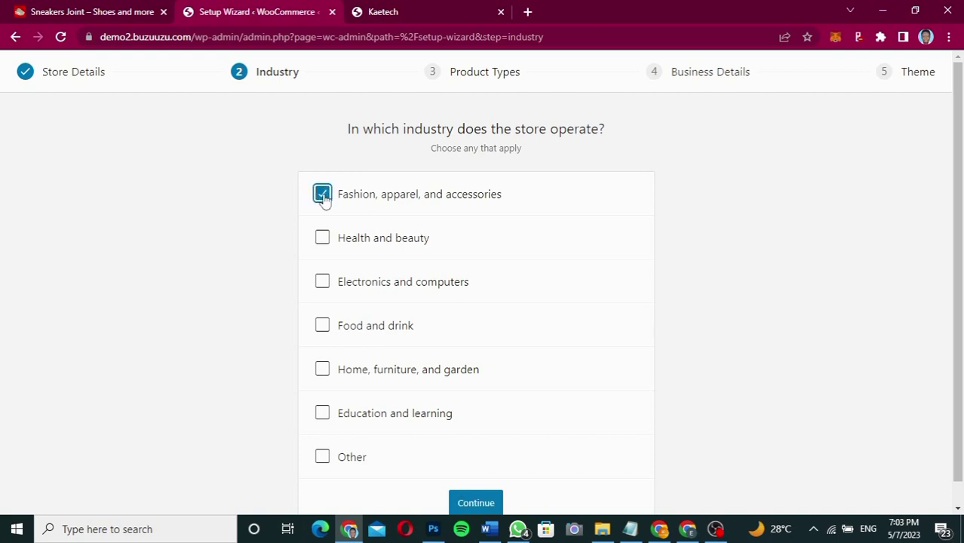
click(474, 502)
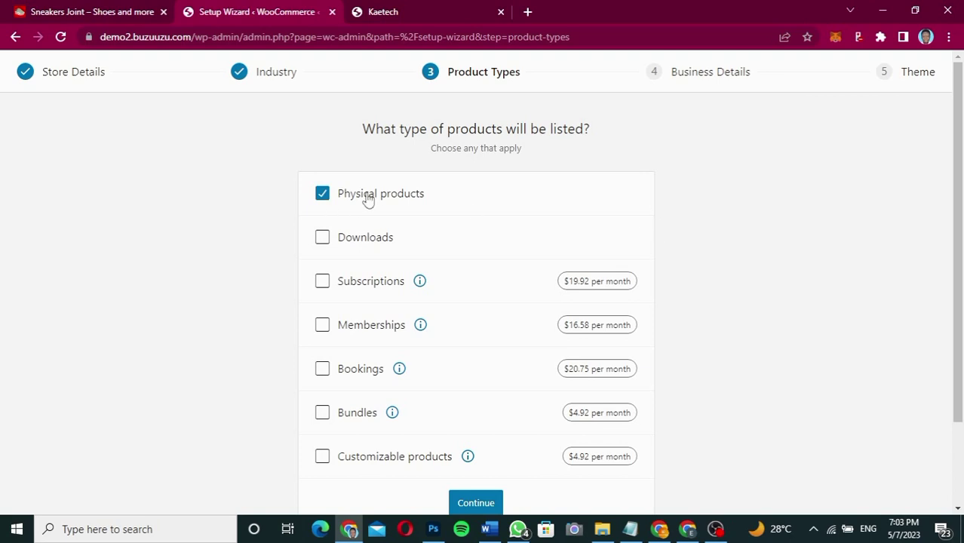
click(495, 504)
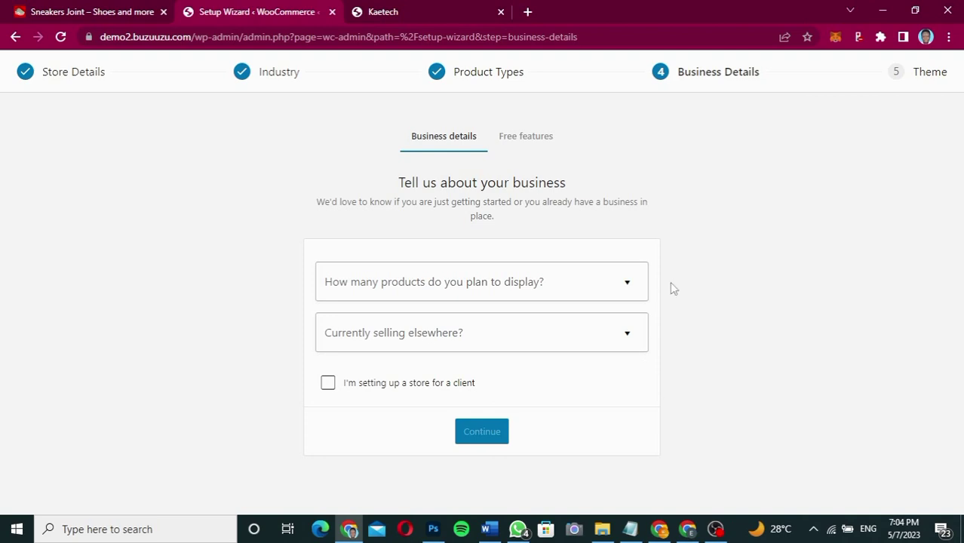
- Fill in the business details with 1 - 10 products to display and No for currently selling elsewhere, and submit them
click(570, 292)
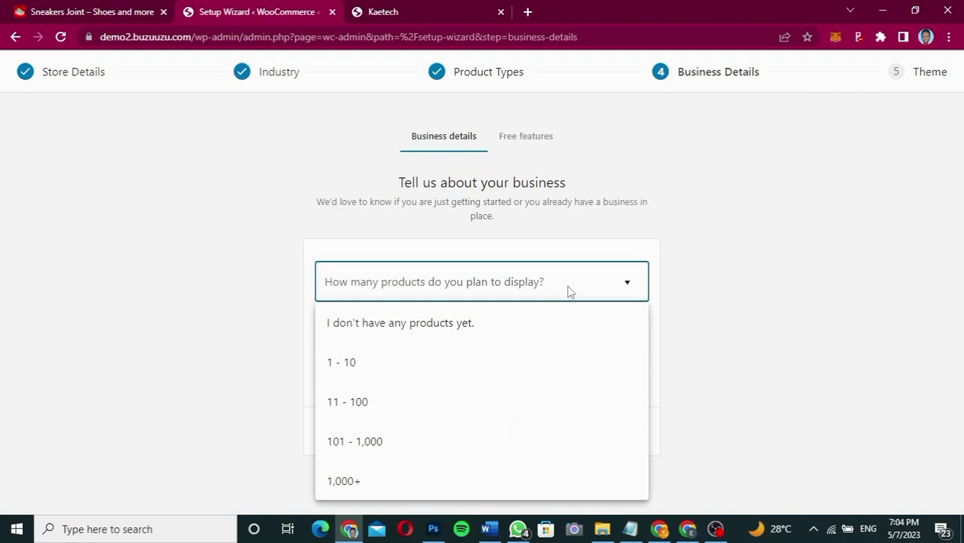
click(442, 371)
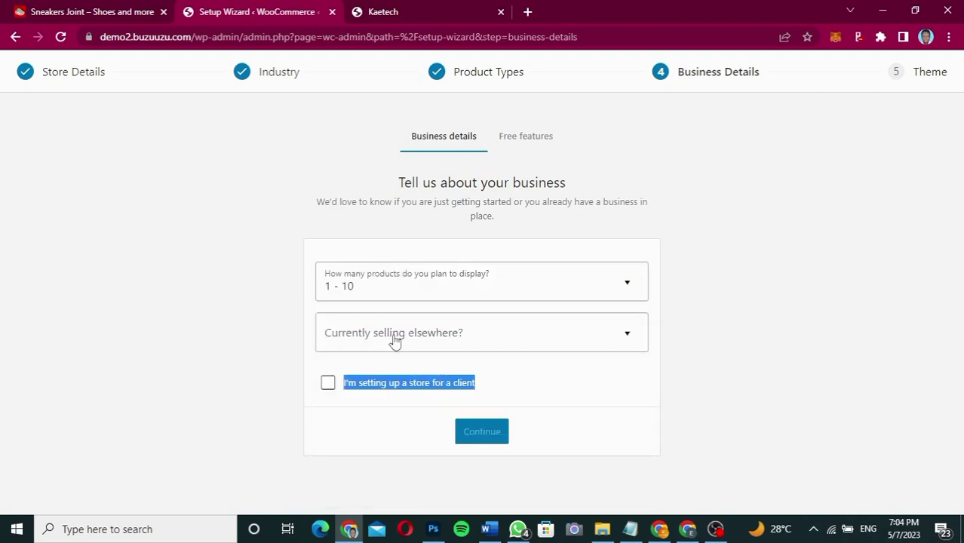
click(525, 334)
click(428, 391)
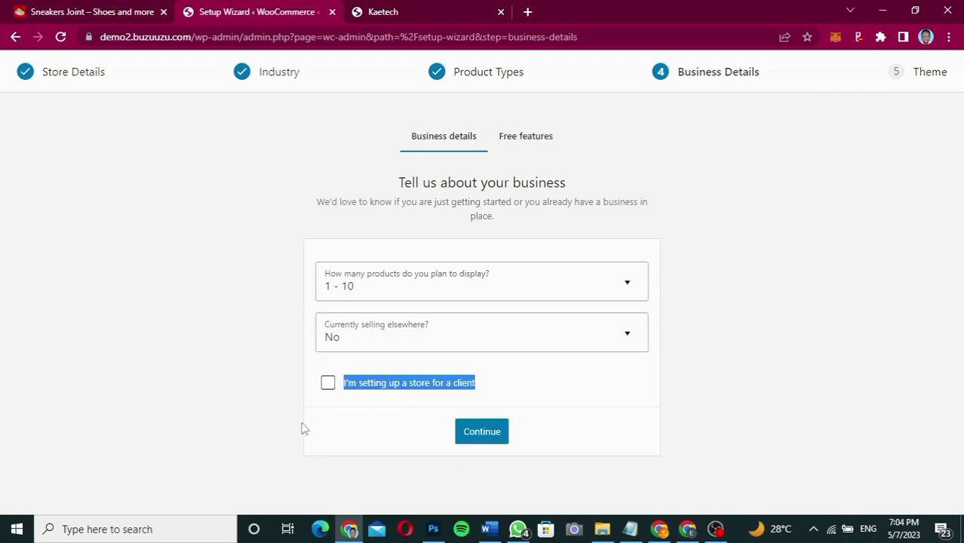
click(229, 430)
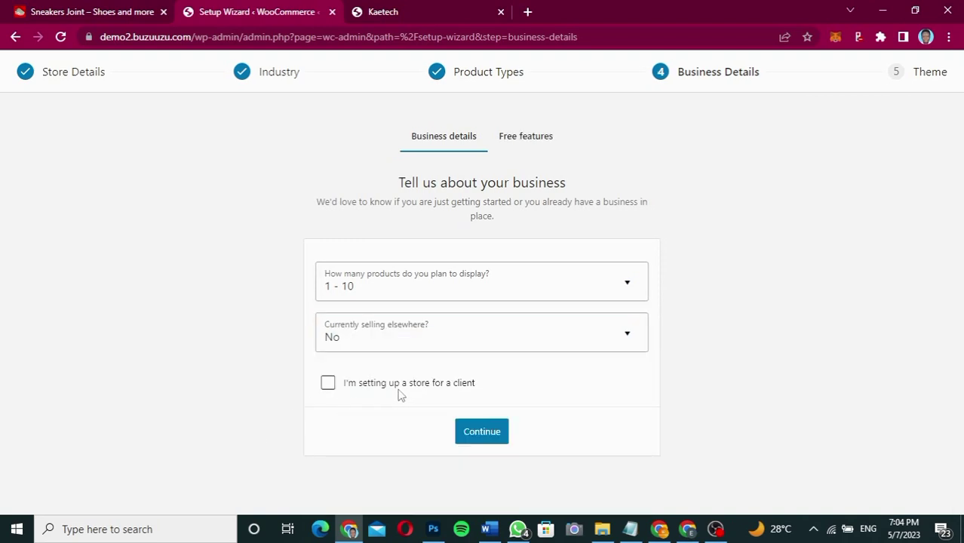
click(489, 447)
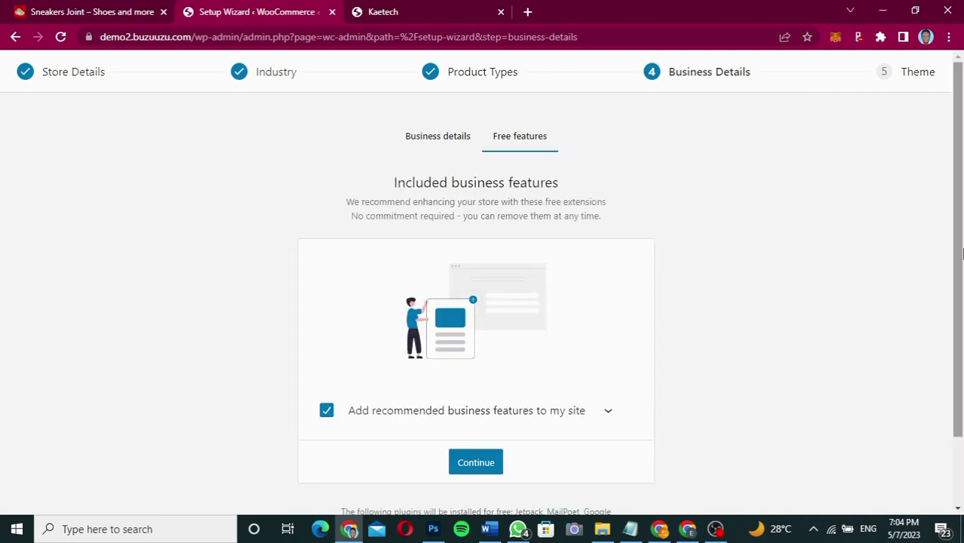
- Opt out of all the recommended business features and finish the store setup with the active OceanWP theme
drag(962, 255, 952, 360)
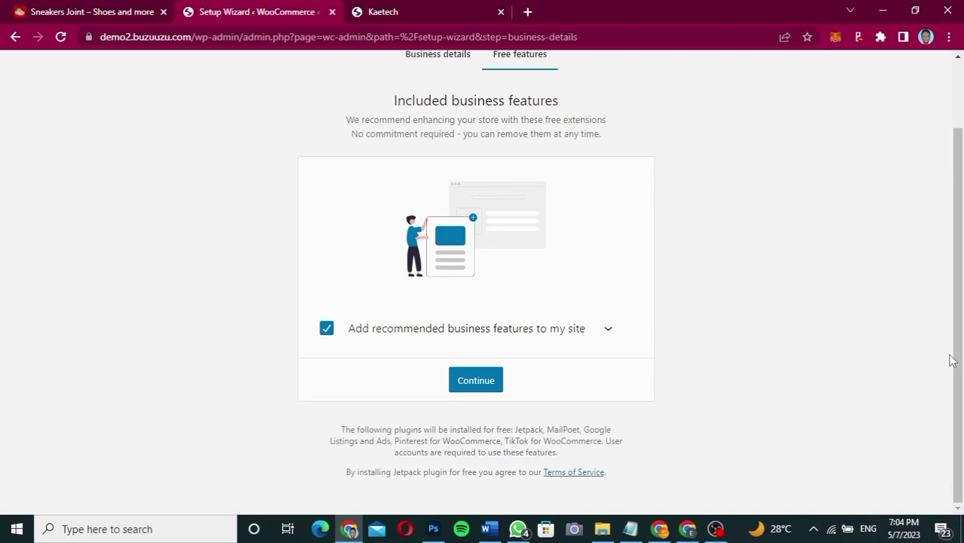
click(608, 331)
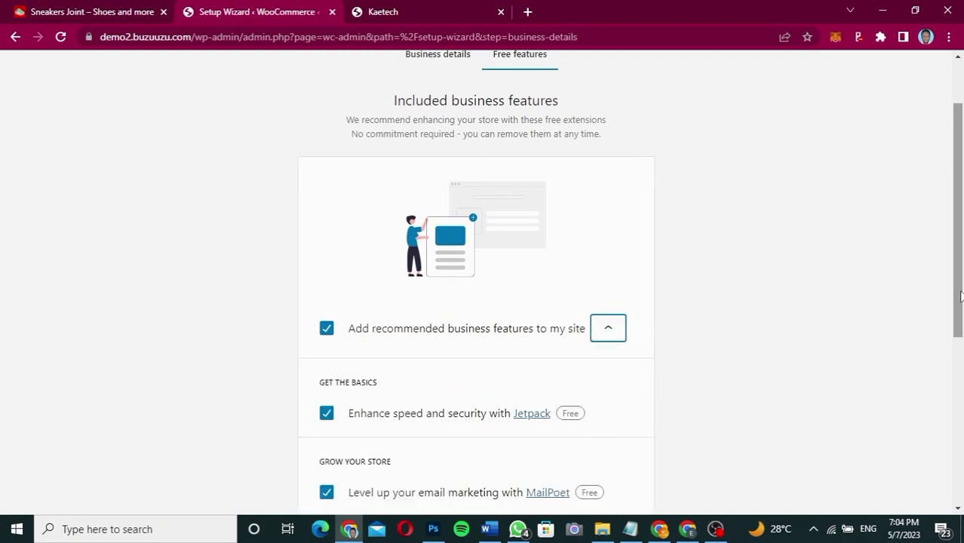
drag(961, 296, 957, 434)
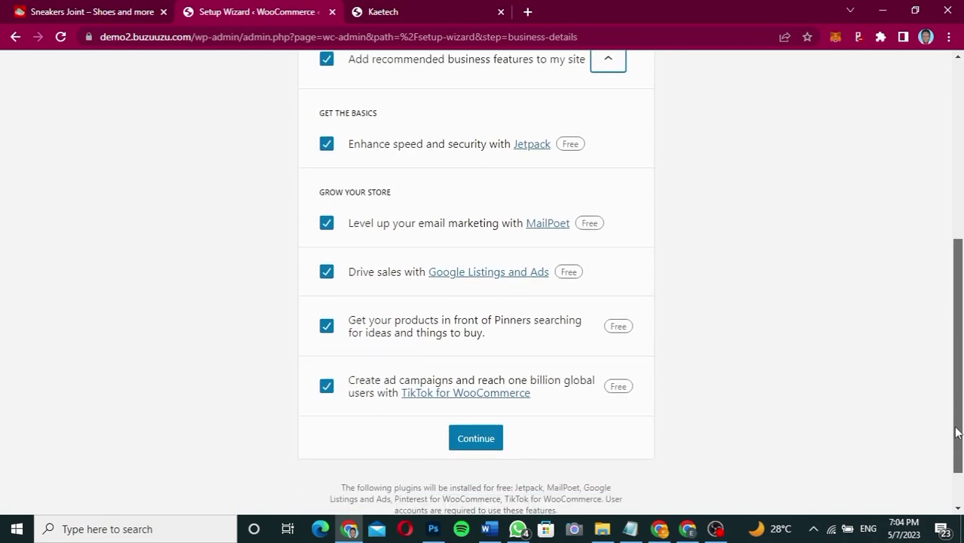
drag(957, 434, 957, 390)
click(328, 140)
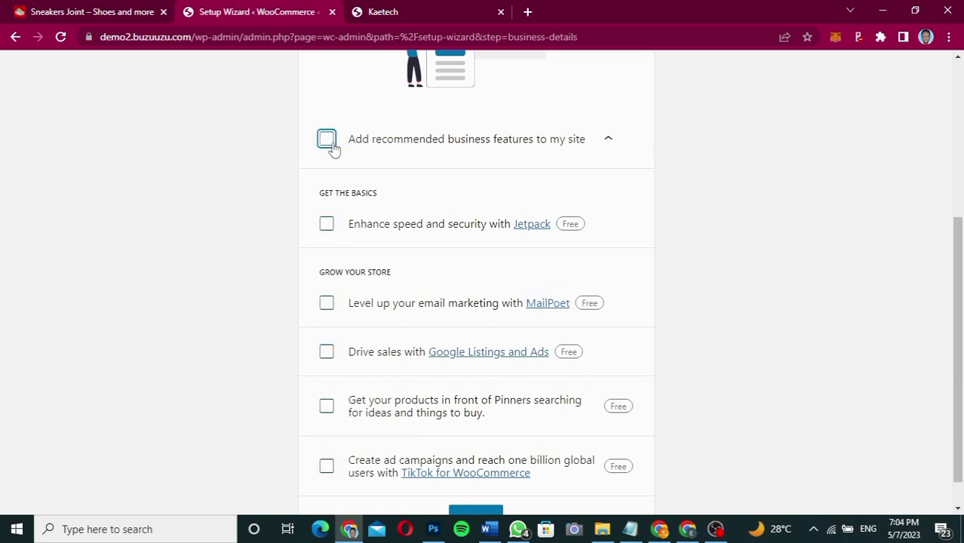
click(611, 143)
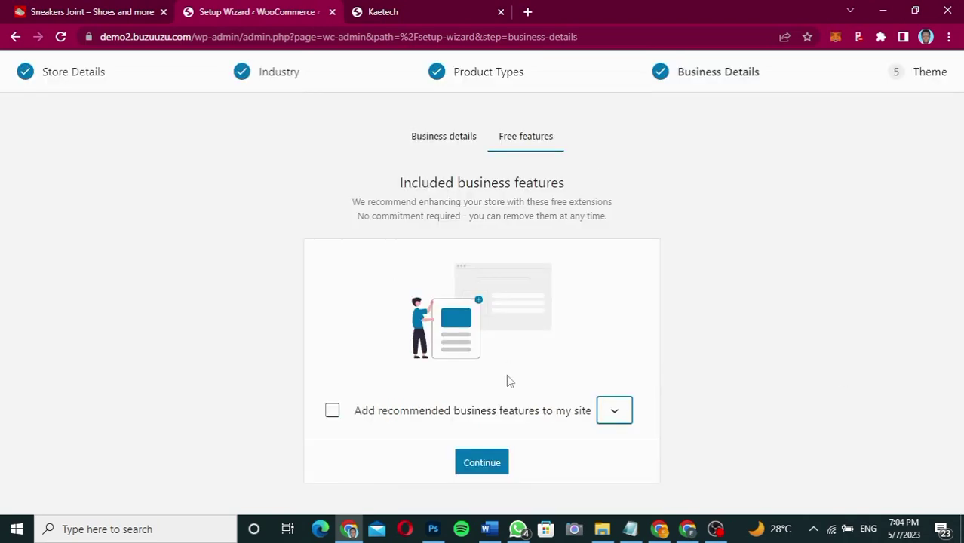
click(487, 469)
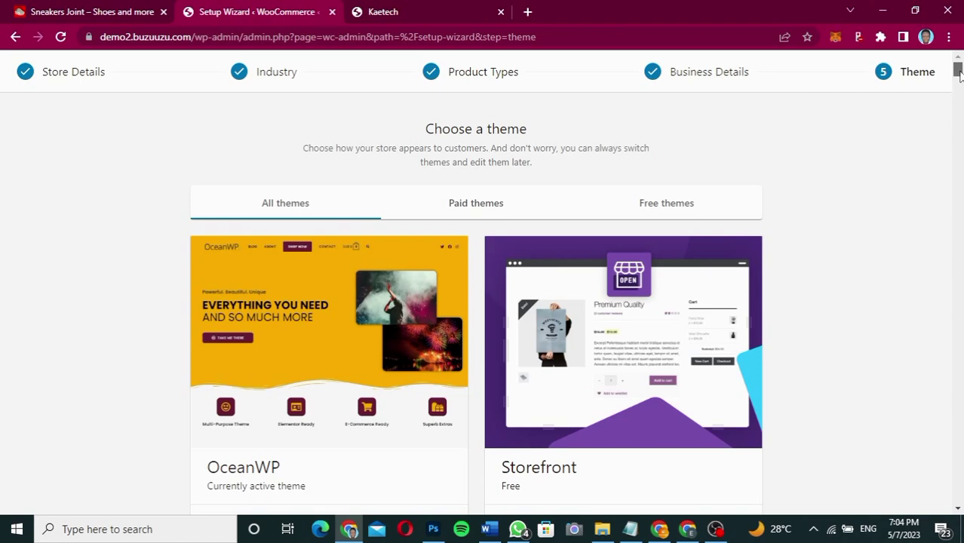
drag(959, 72, 959, 79)
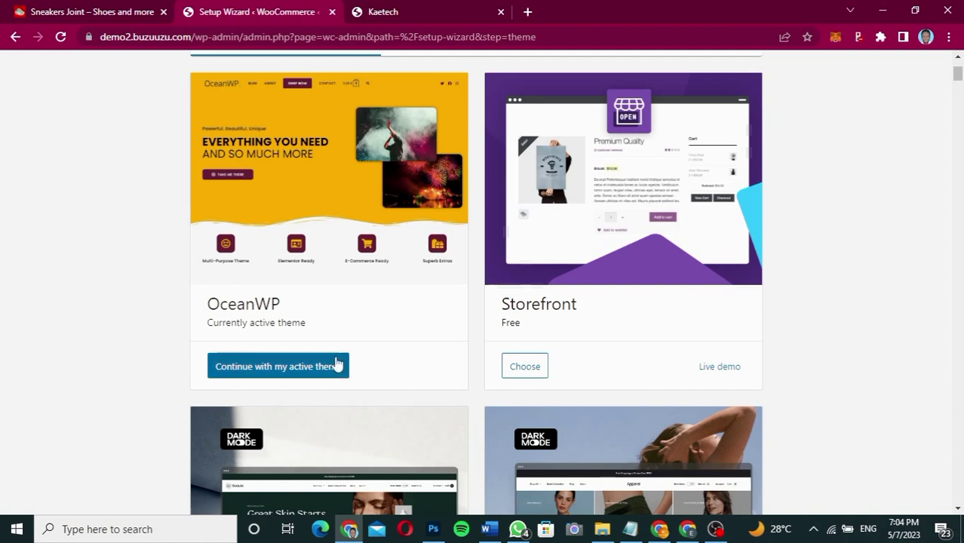
click(300, 375)
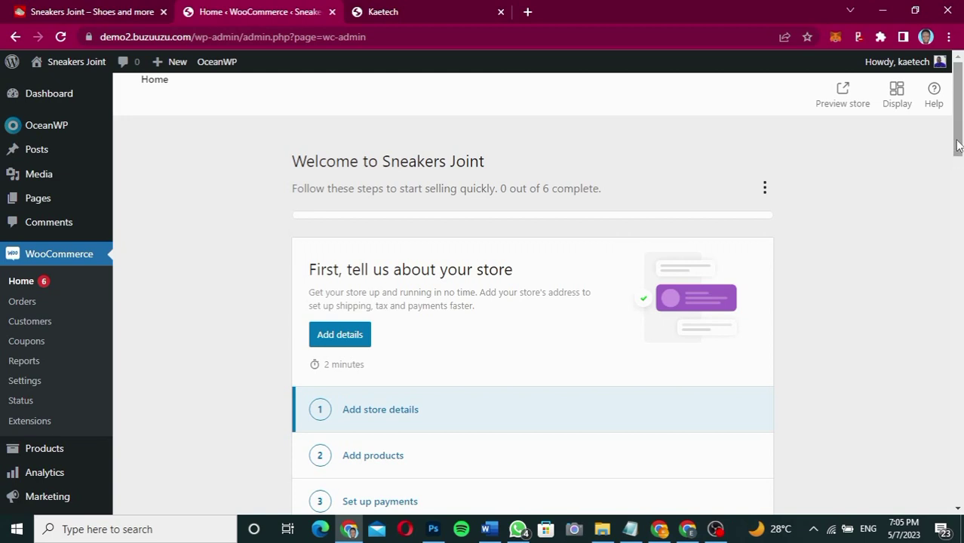
- Look through the list of store setup tasks on the WooCommerce home page
drag(958, 146, 954, 187)
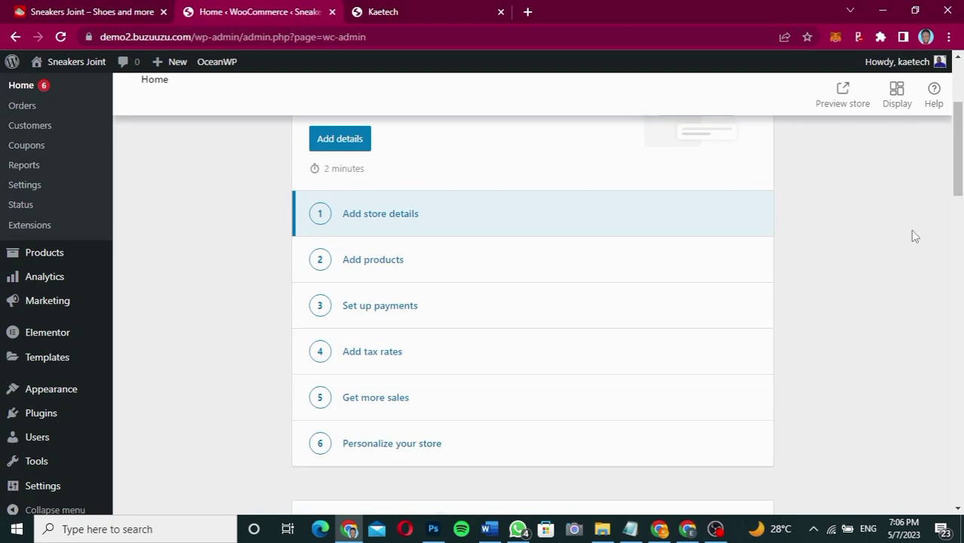
drag(956, 185, 957, 132)
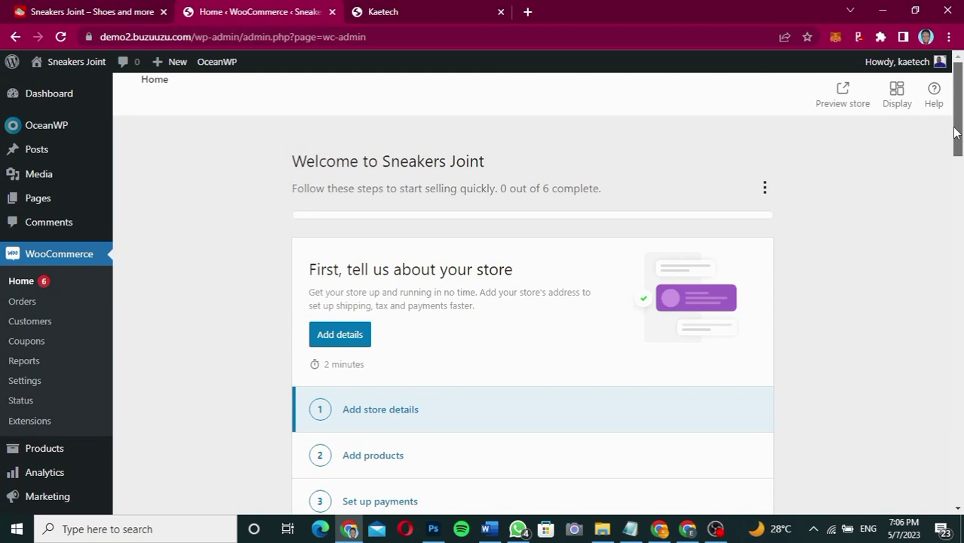
drag(955, 133, 956, 159)
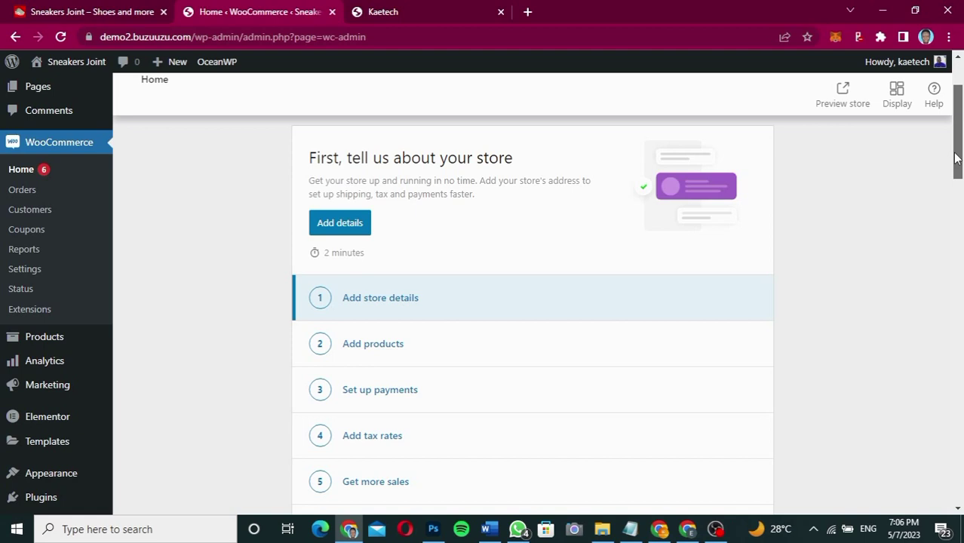
drag(955, 158, 952, 125)
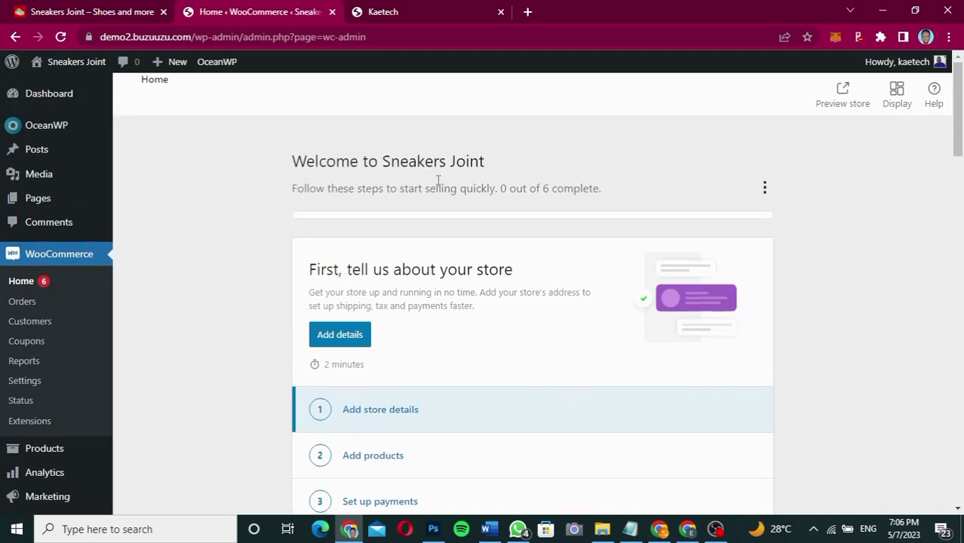
mouse_move(53, 203)
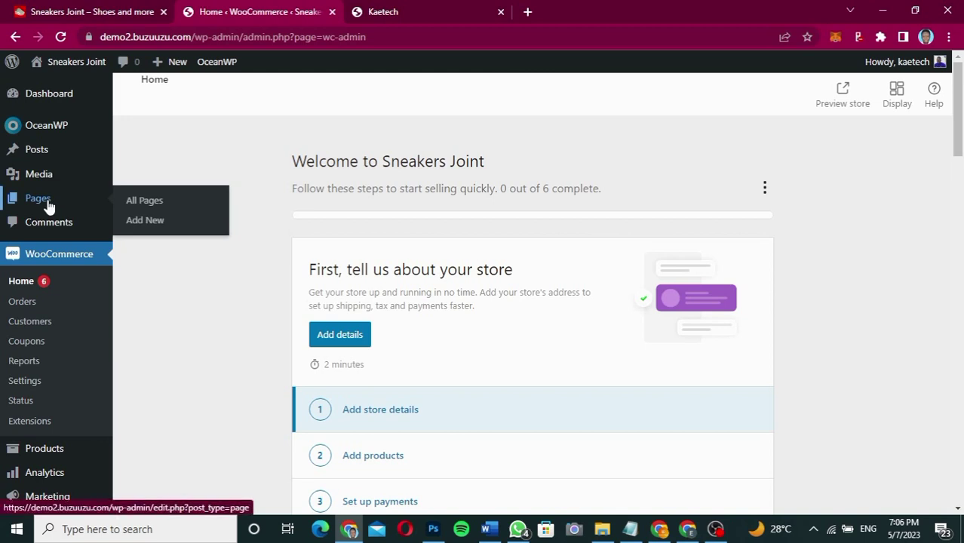
- Open the list of all pages and move the Sample Page to the trash
click(138, 200)
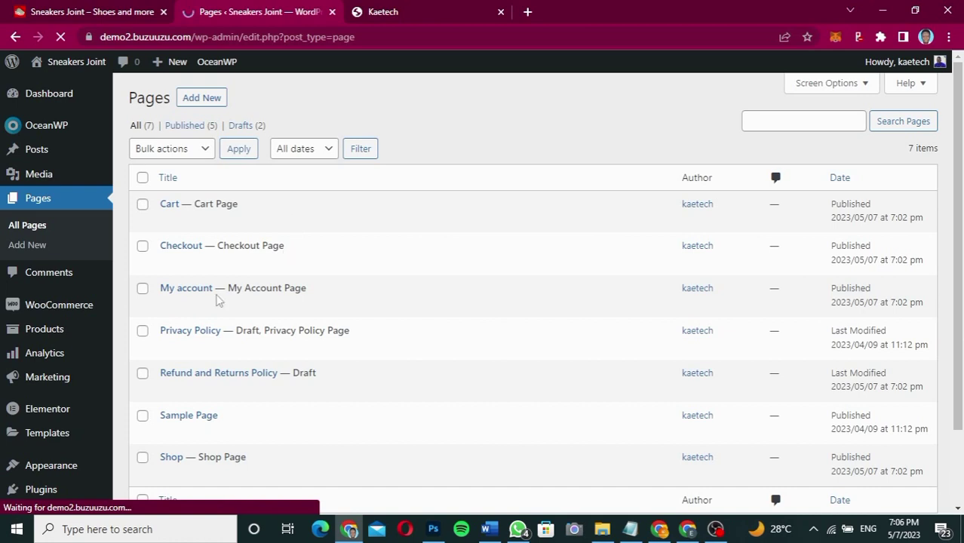
mouse_move(278, 296)
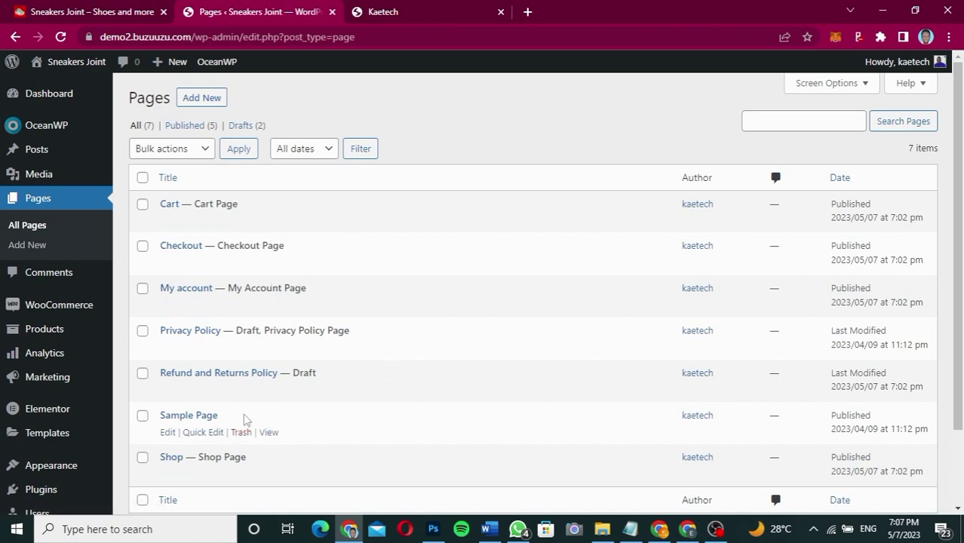
click(242, 433)
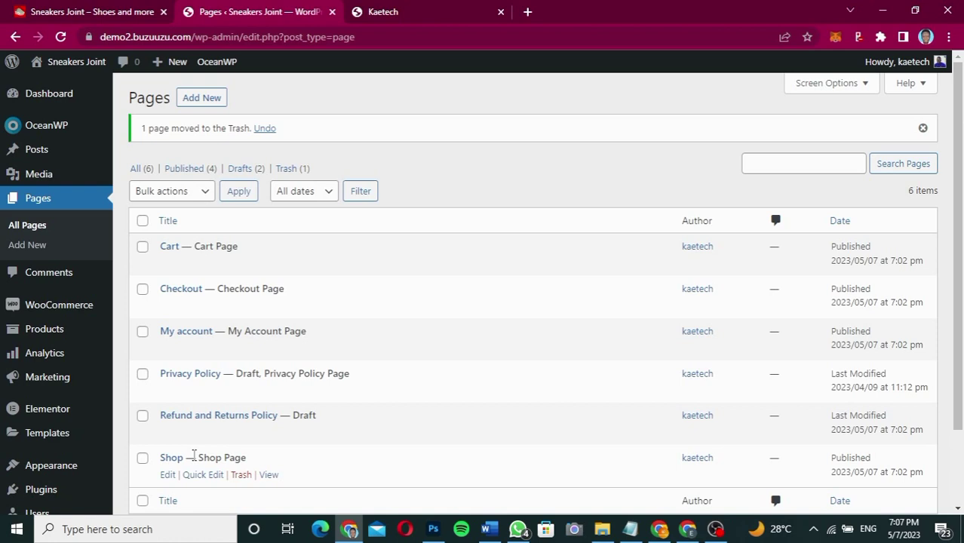
- Open the list of installed plugins and look through it for inactive ones
scroll(194, 455, down, 2)
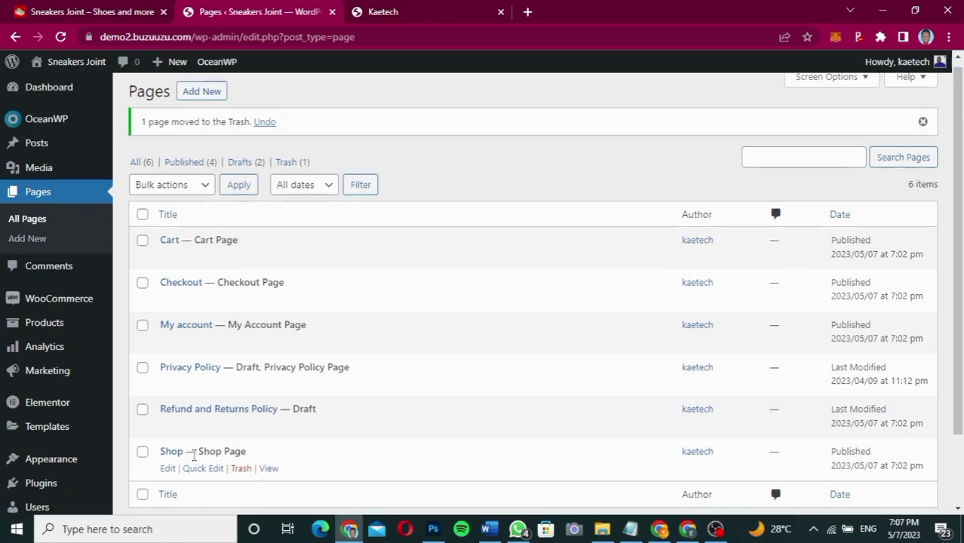
mouse_move(52, 403)
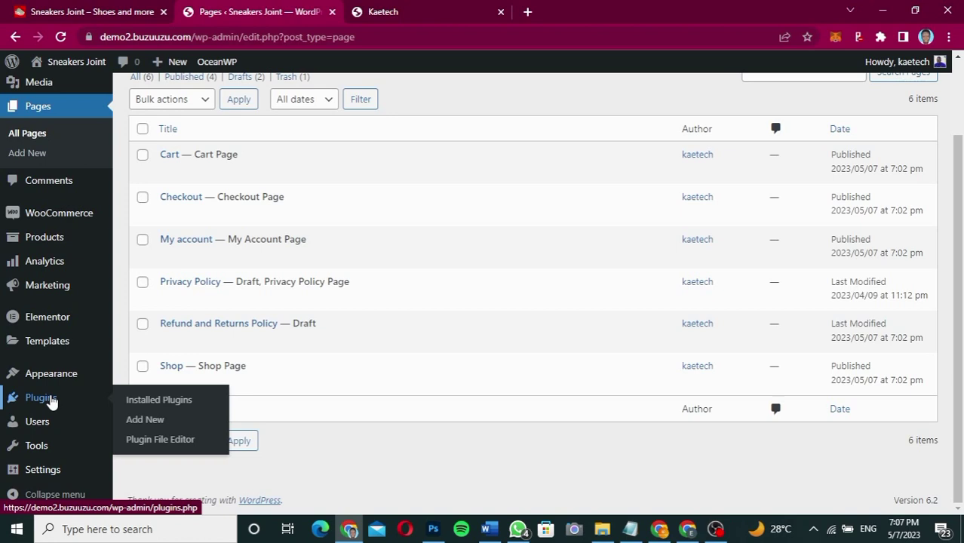
click(159, 406)
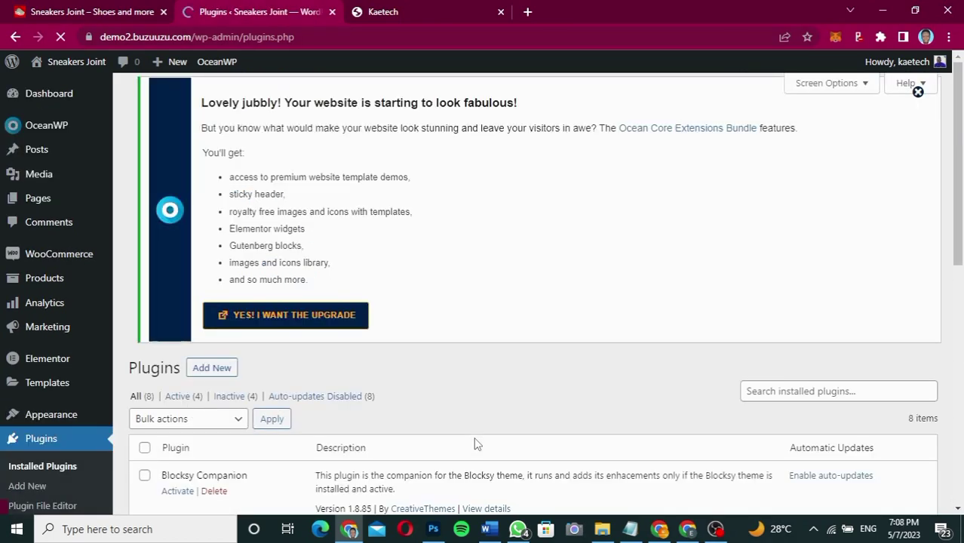
scroll(476, 444, down, 5)
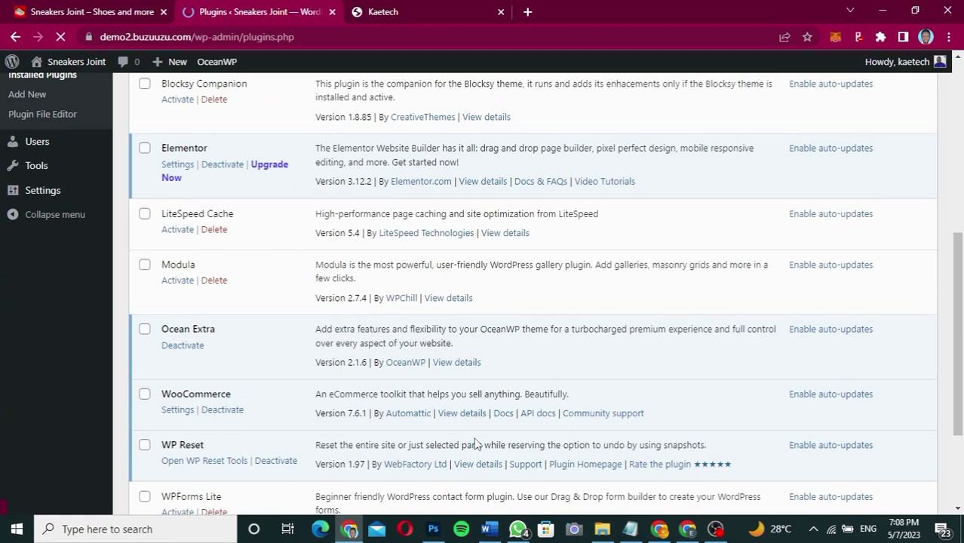
scroll(477, 444, up, 2)
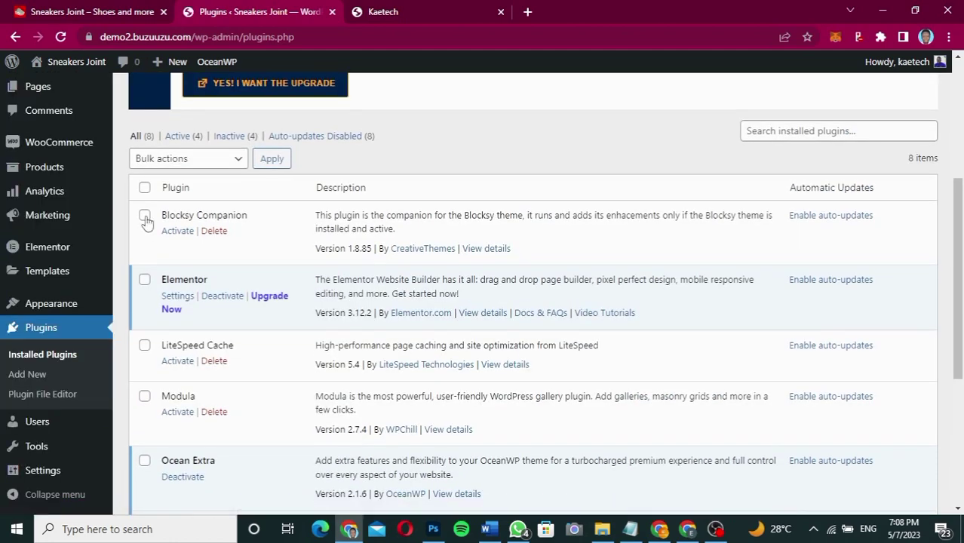
- Delete the inactive Blocksy Companion, LiteSpeed Cache and Modula plugins together with their data, keeping WPForms Lite
click(145, 217)
click(144, 346)
click(145, 398)
scroll(249, 414, down, 3)
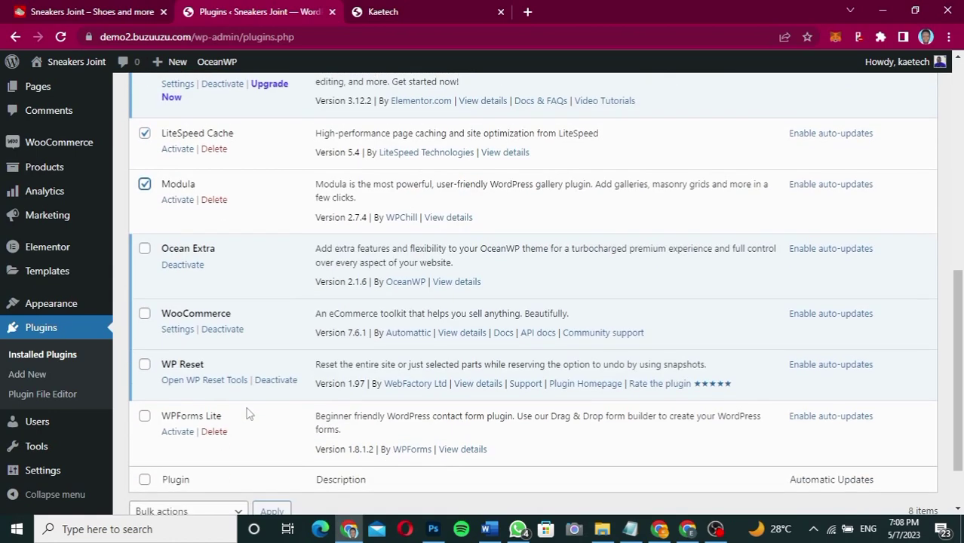
scroll(249, 414, down, 2)
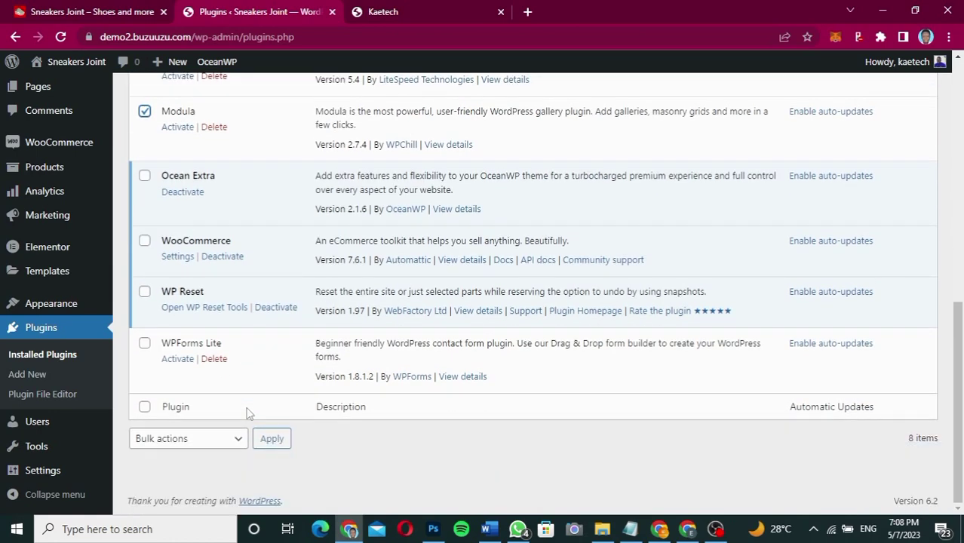
scroll(249, 414, up, 5)
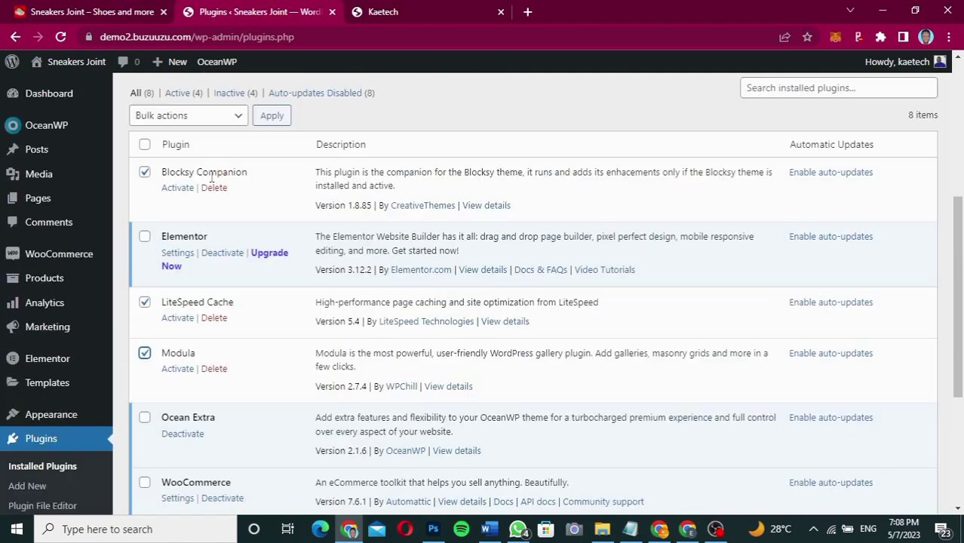
click(200, 117)
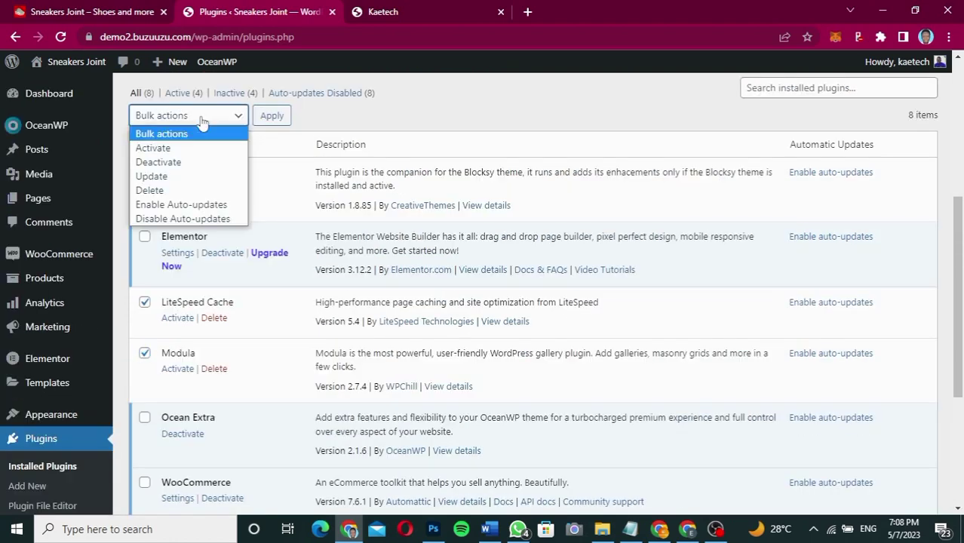
click(172, 191)
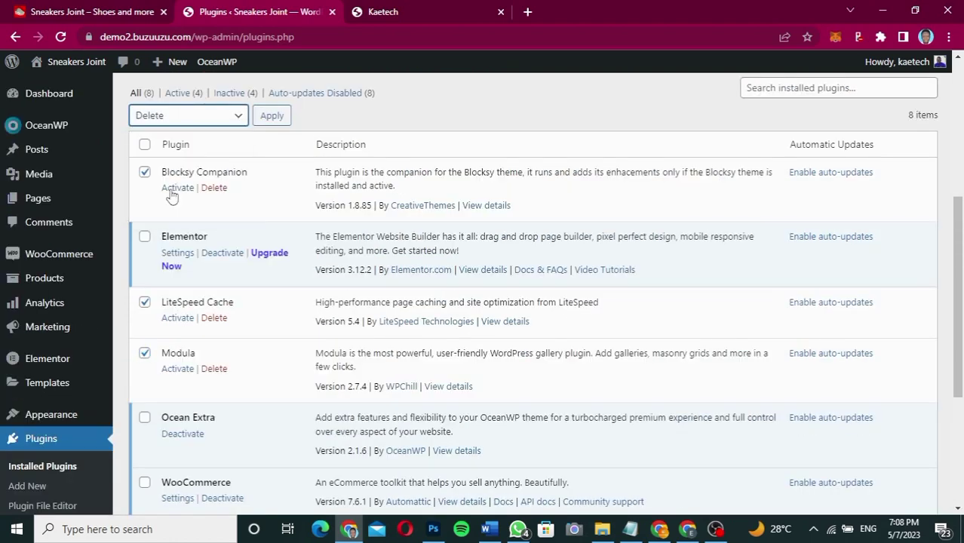
click(274, 117)
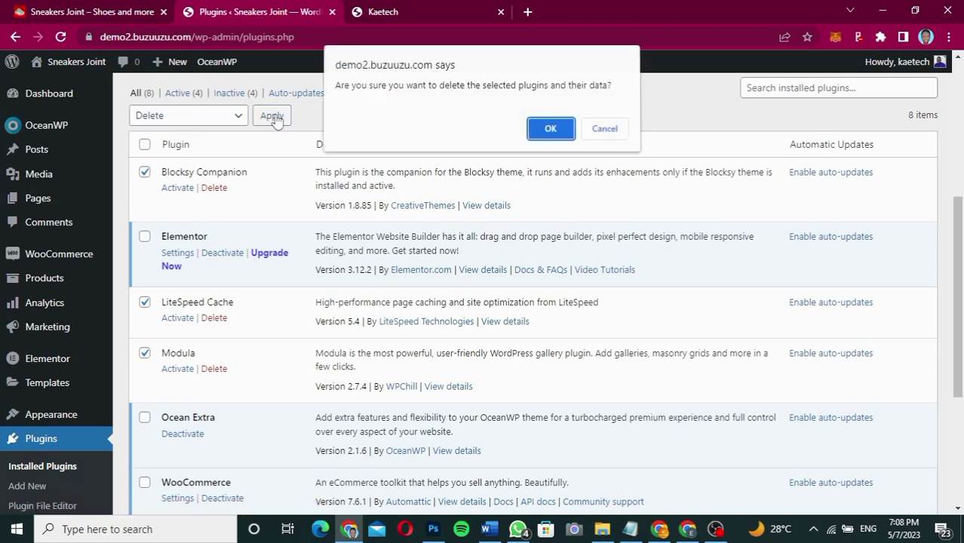
click(565, 135)
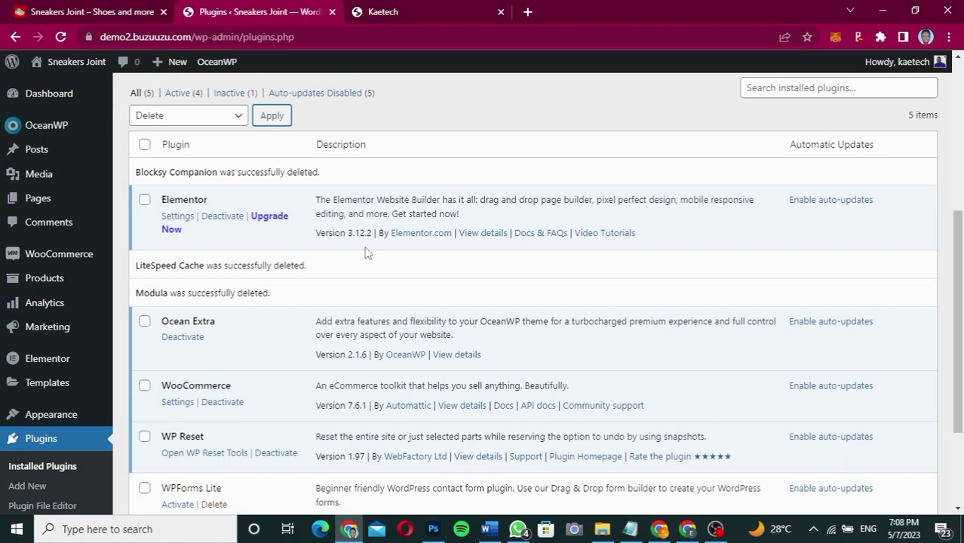
scroll(365, 252, down, 2)
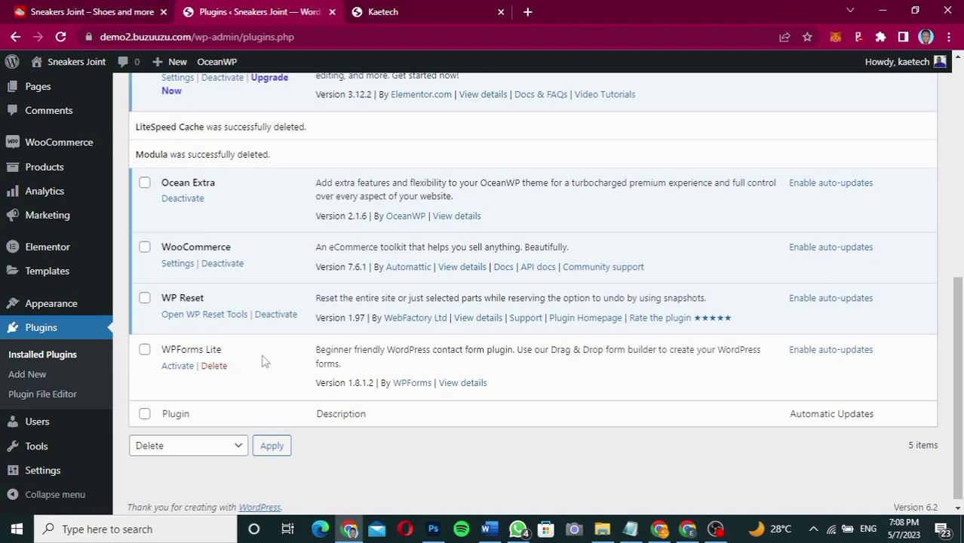
- Switch to the finished Sneakers Joint site and examine the form on its Contact page
click(117, 12)
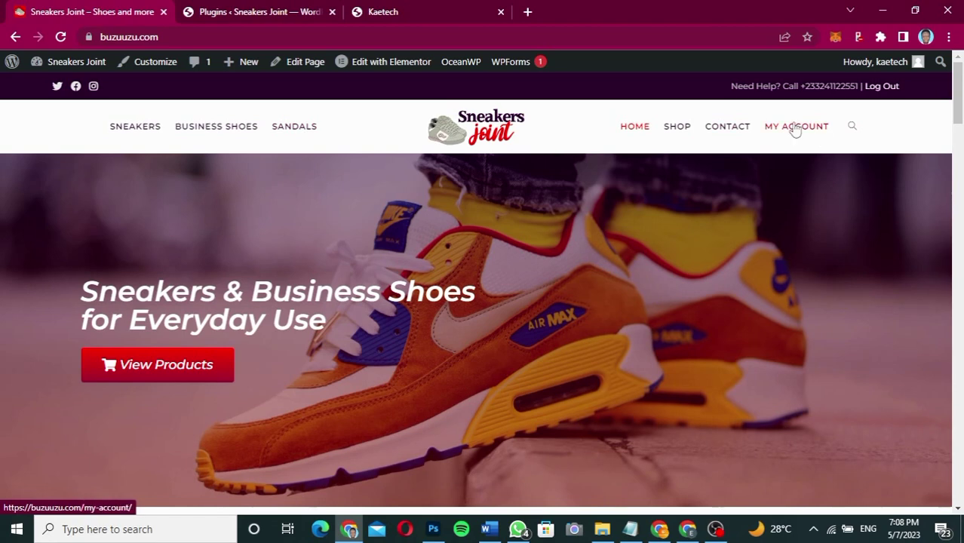
click(725, 127)
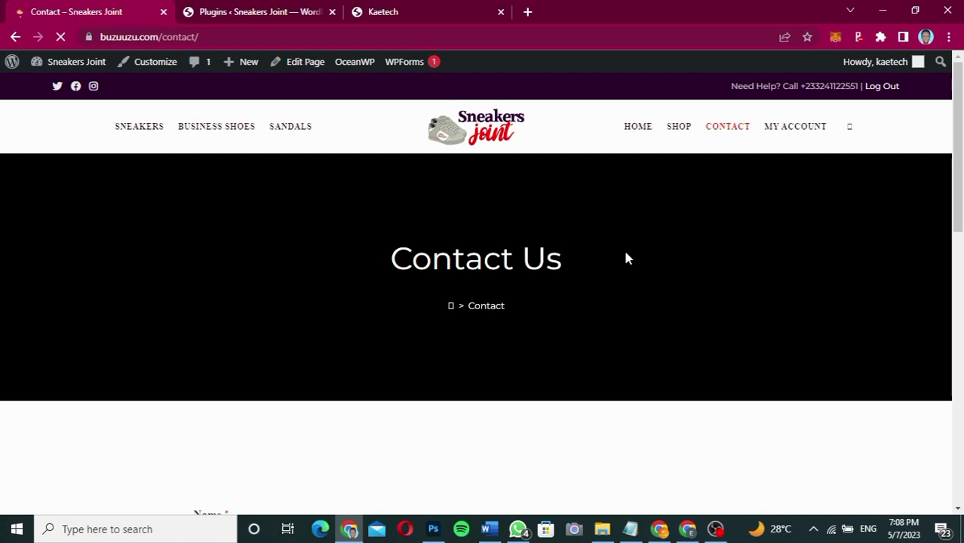
scroll(625, 258, down, 3)
scroll(393, 173, down, 2)
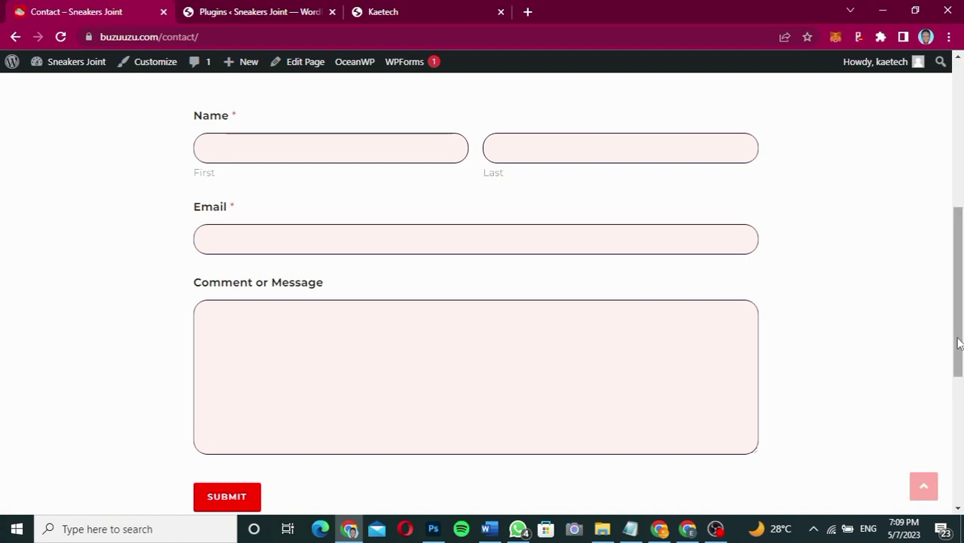
drag(958, 343, 939, 209)
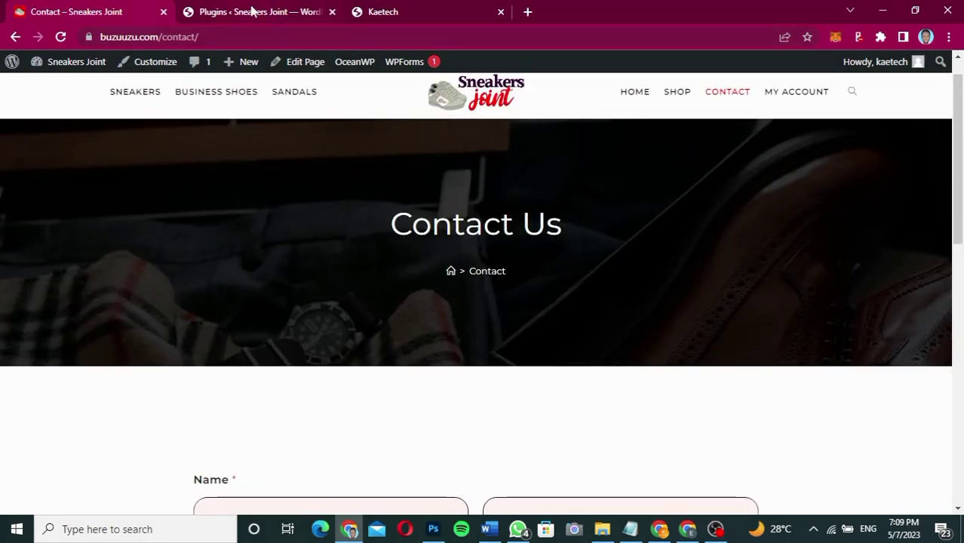
- Return to the demo site's plugins, search the plugin directory for "wpforms" and activate Contact Form by WPForms
click(254, 10)
scroll(319, 212, up, 10)
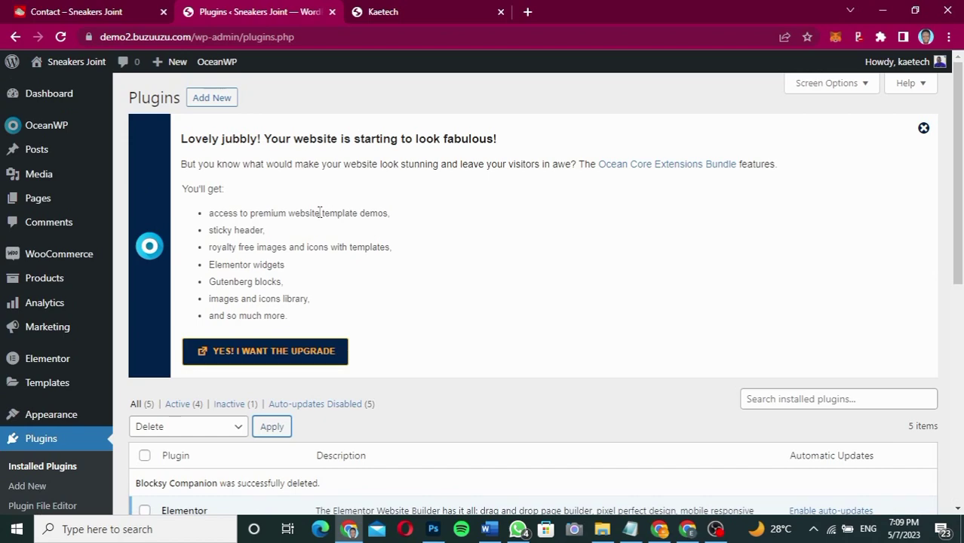
click(213, 104)
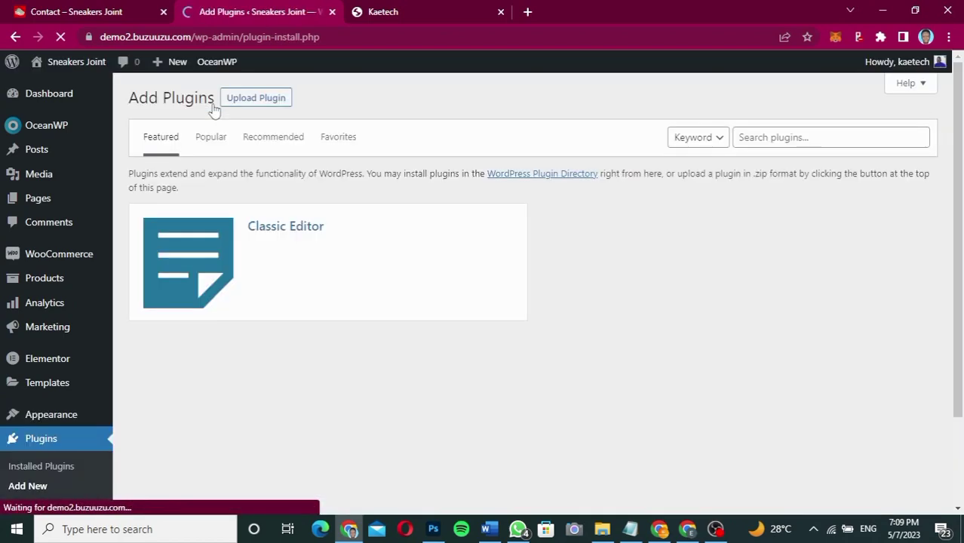
click(789, 138)
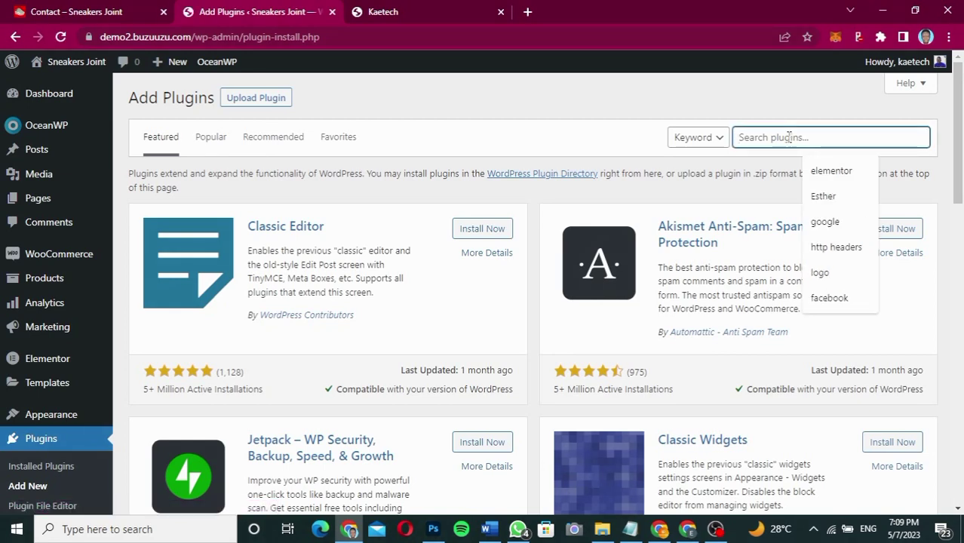
text(wpforms)
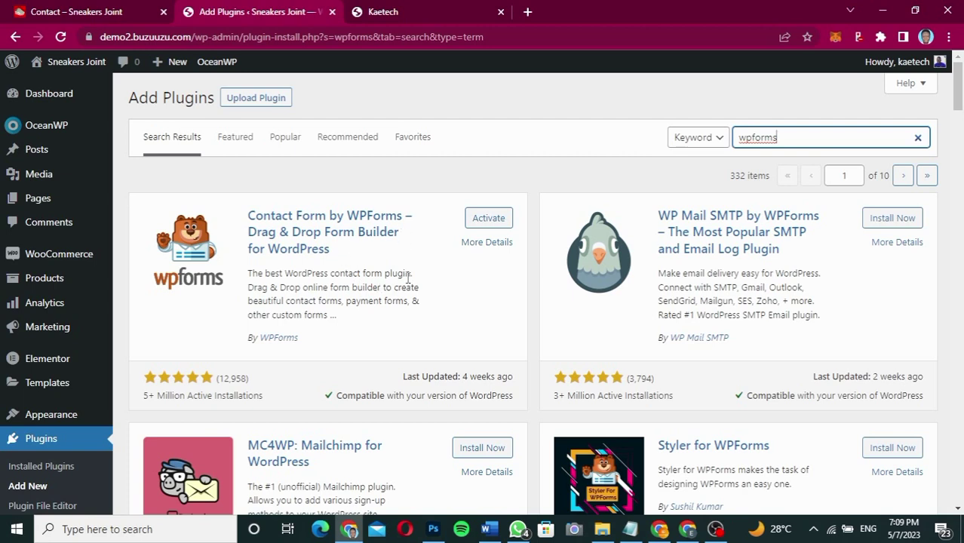
click(498, 218)
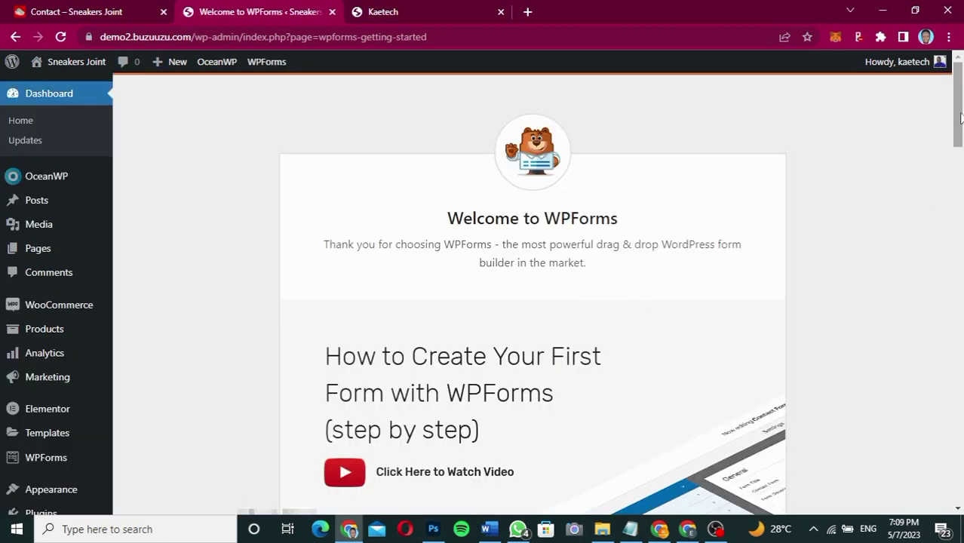
- Go back to adding new plugins and install Classic Widgets from the featured plugins
drag(961, 117, 929, 162)
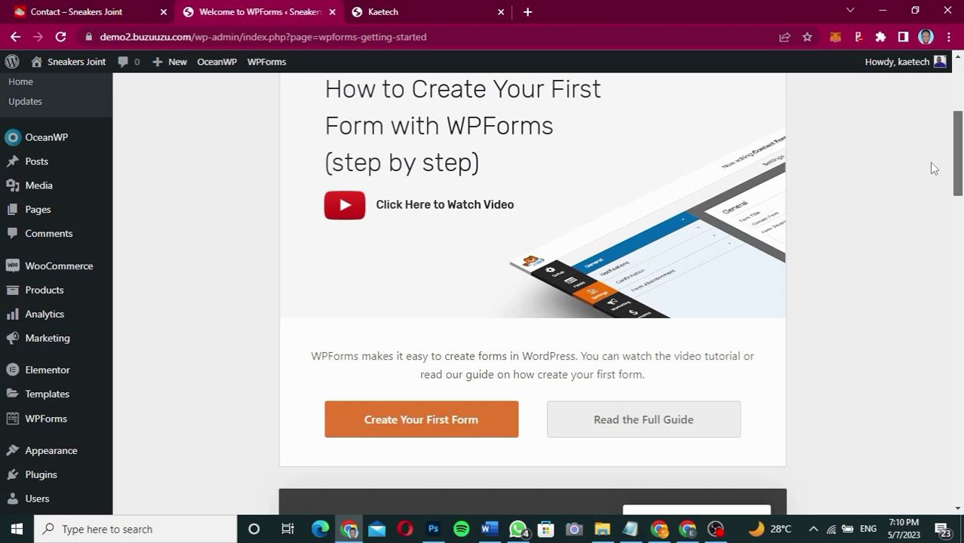
scroll(934, 168, up, 4)
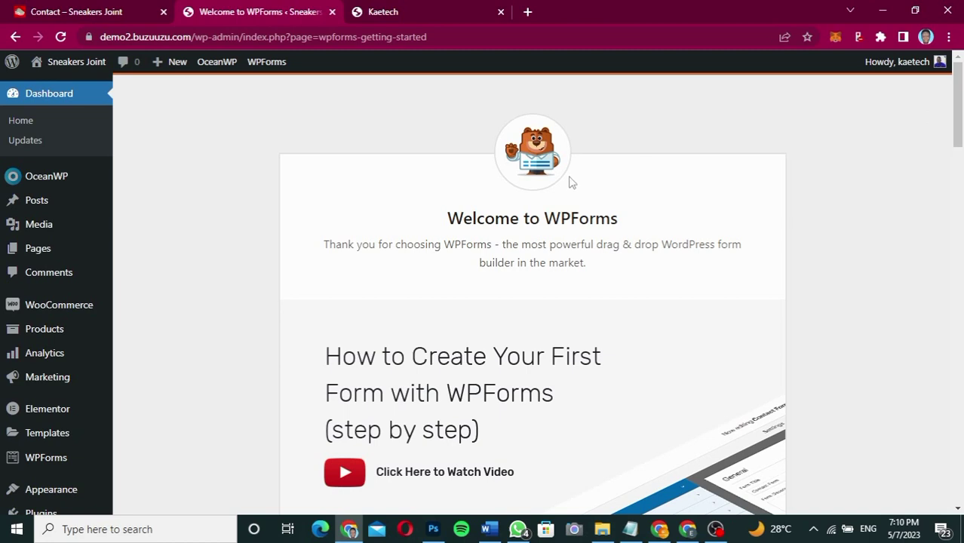
scroll(128, 404, down, 3)
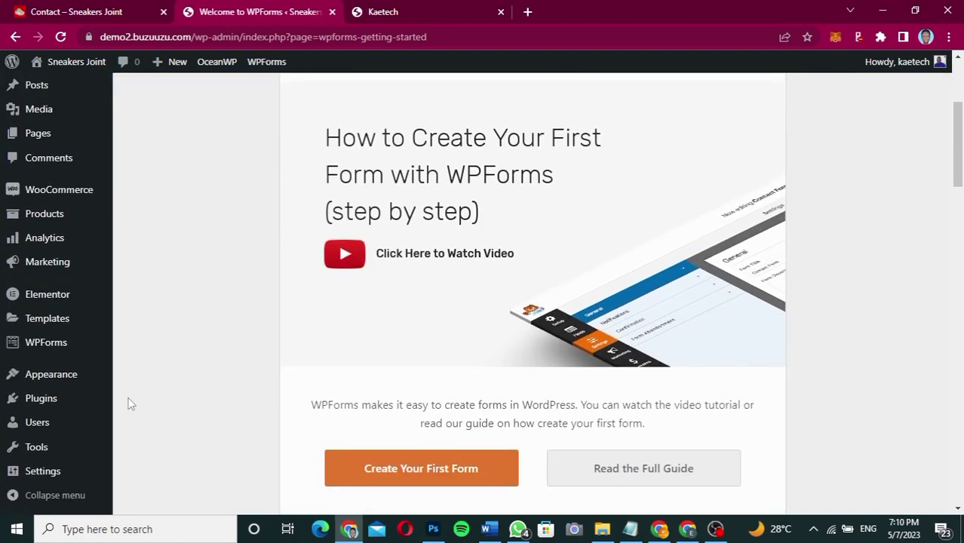
mouse_move(58, 401)
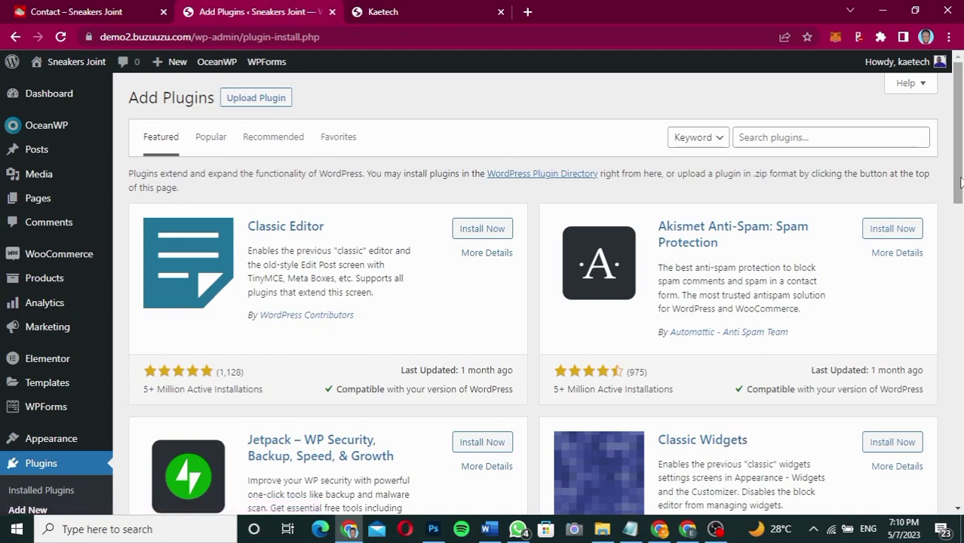
drag(960, 181, 960, 255)
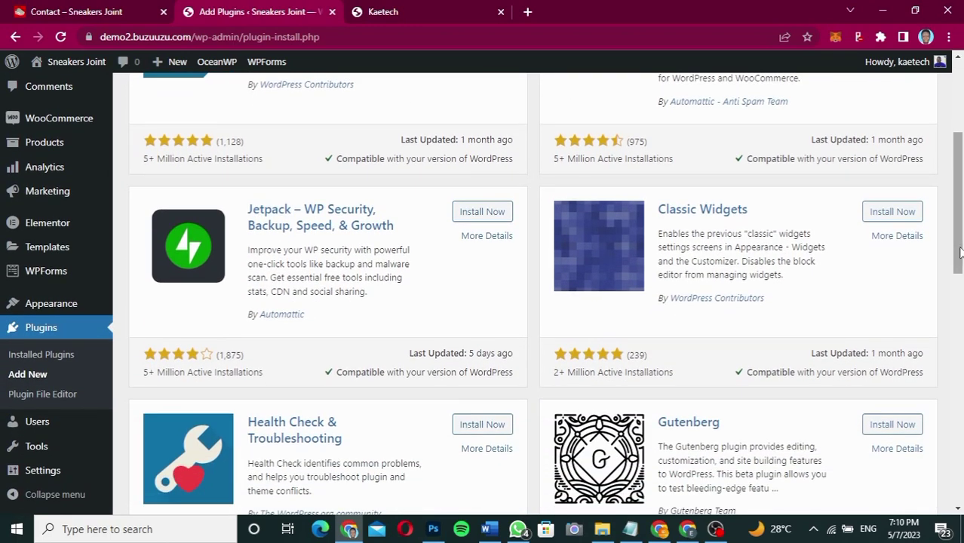
click(904, 215)
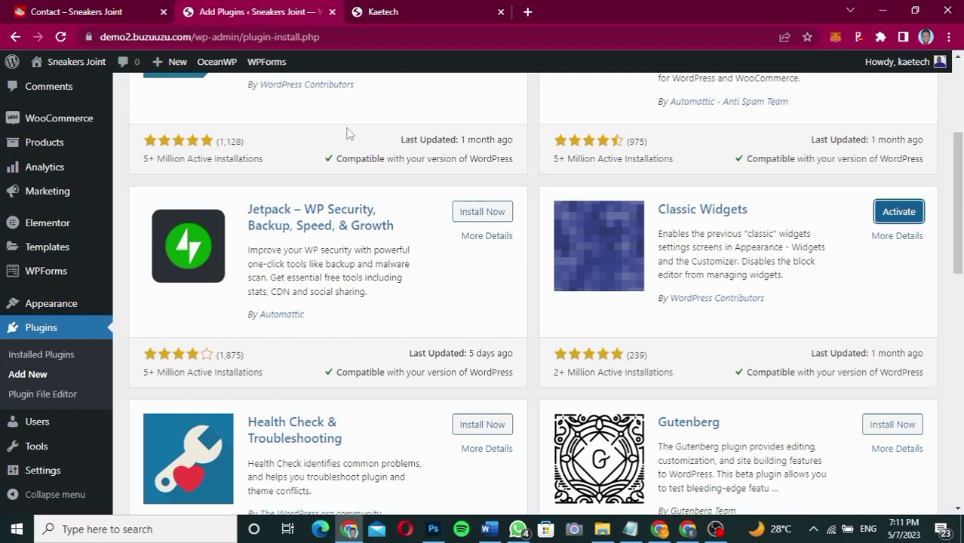
- Examine the footer widgets on the finished site's Contact page and return to the demo site
click(91, 11)
scroll(448, 320, down, 10)
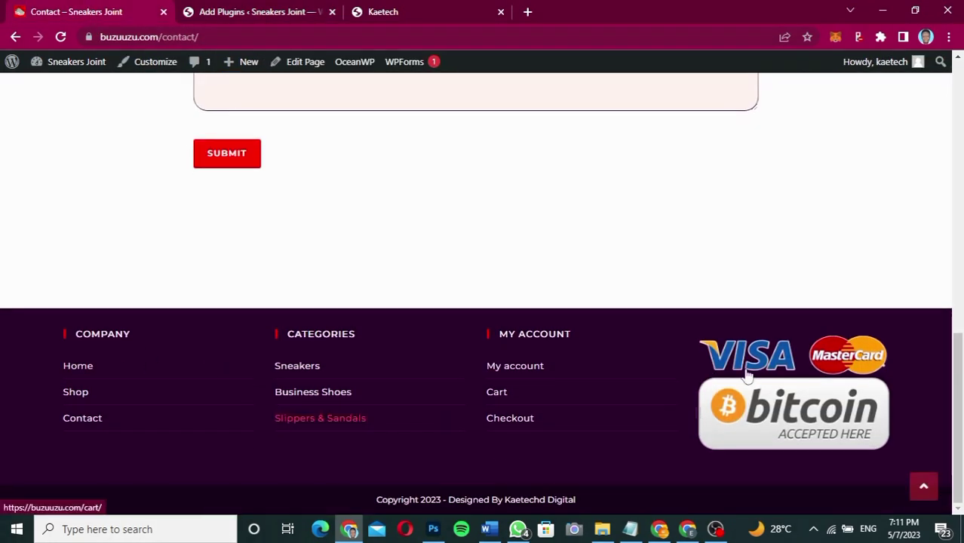
click(272, 10)
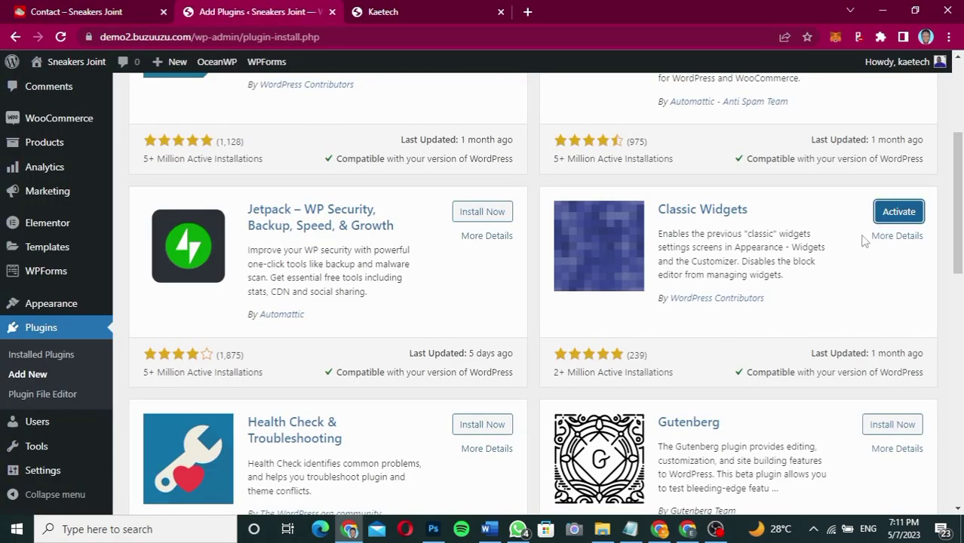
- Activate the Classic Widgets plugin and dismiss the Ocean Core Extensions Bundle upgrade notice
click(902, 217)
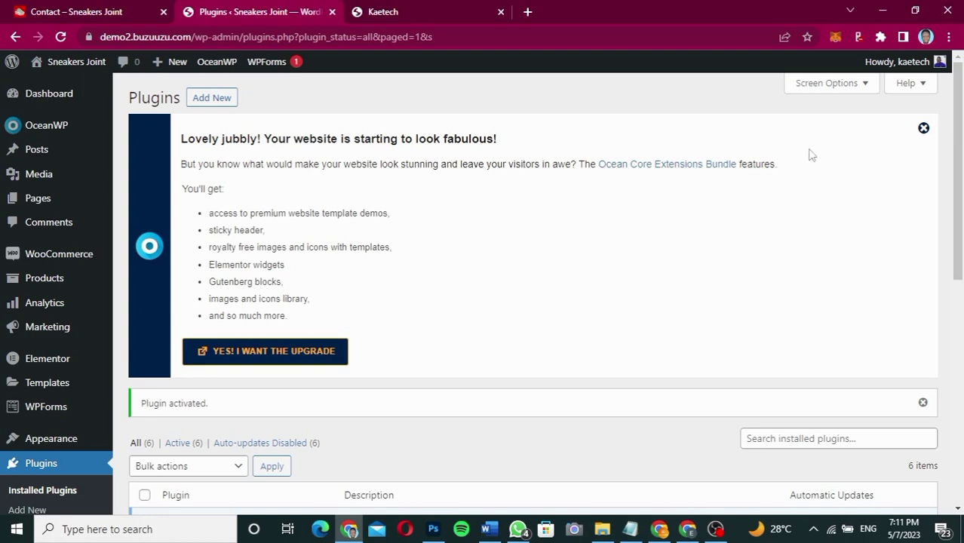
click(924, 131)
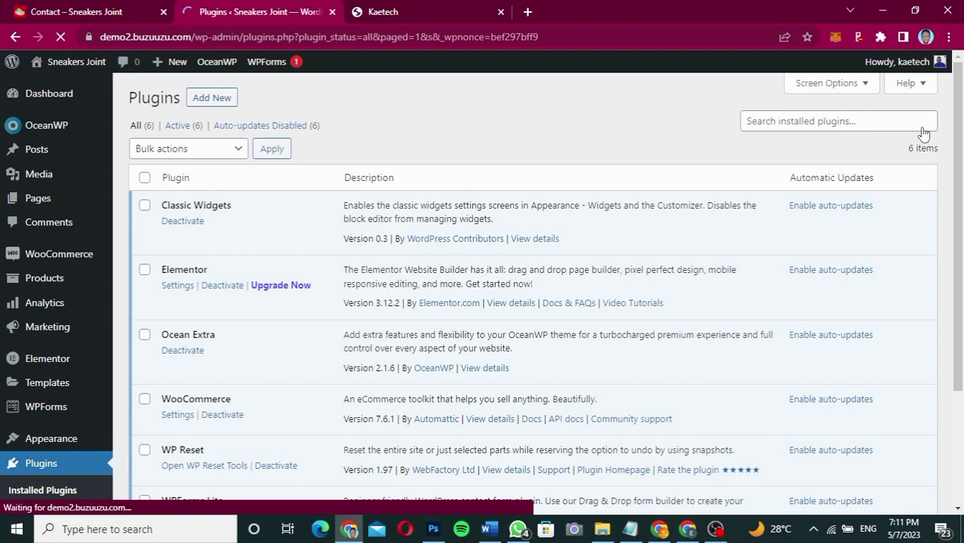
- Create a new page titled "Home", dismissing the block editor welcome guide, and publish it
scroll(710, 302, down, 1)
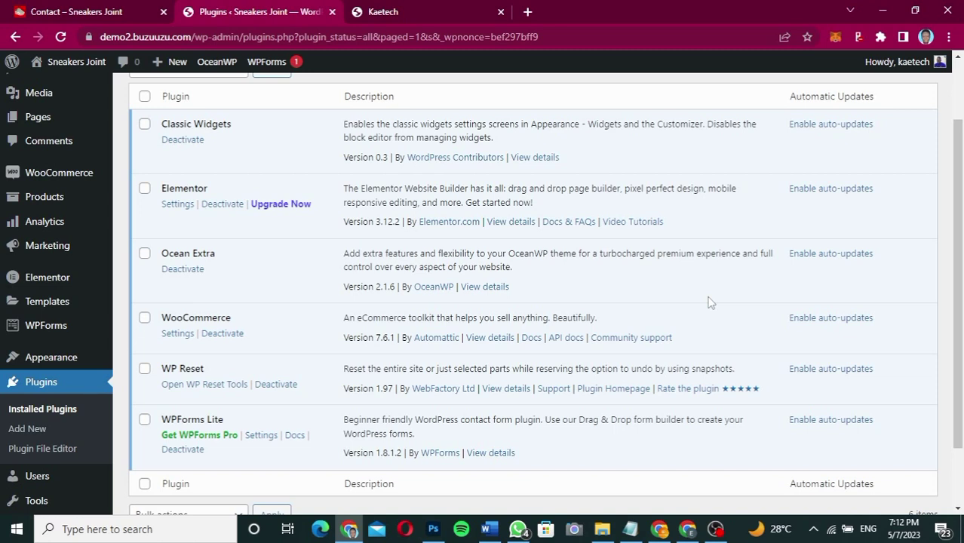
scroll(709, 302, up, 2)
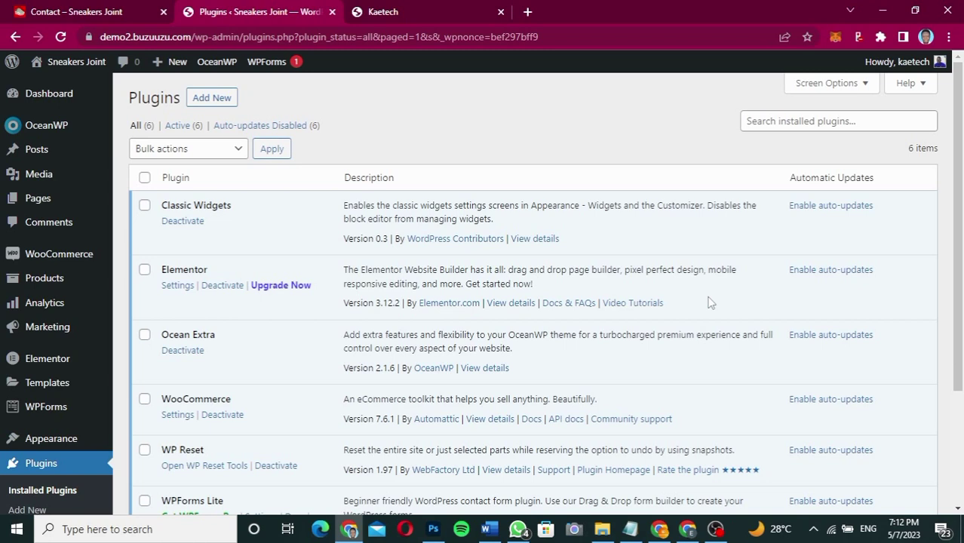
mouse_move(43, 198)
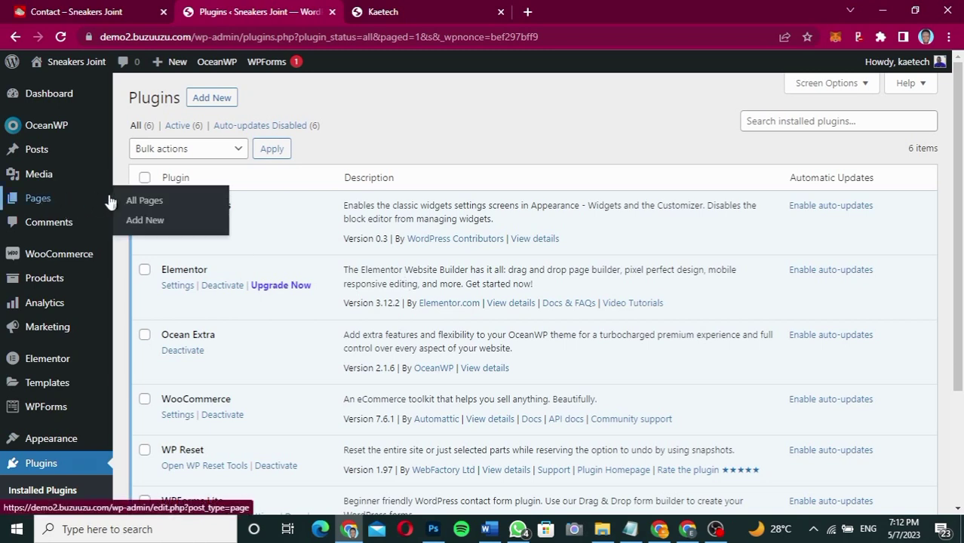
click(134, 201)
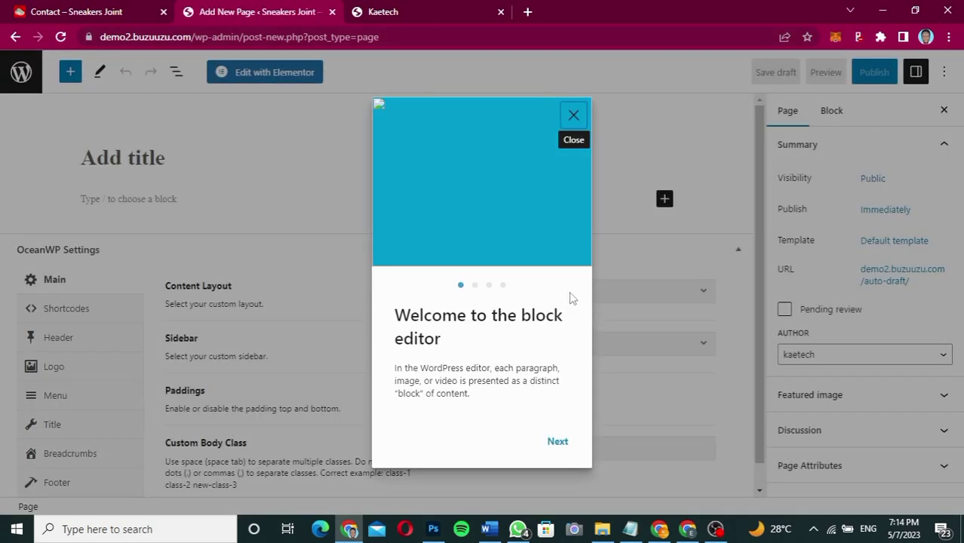
click(577, 115)
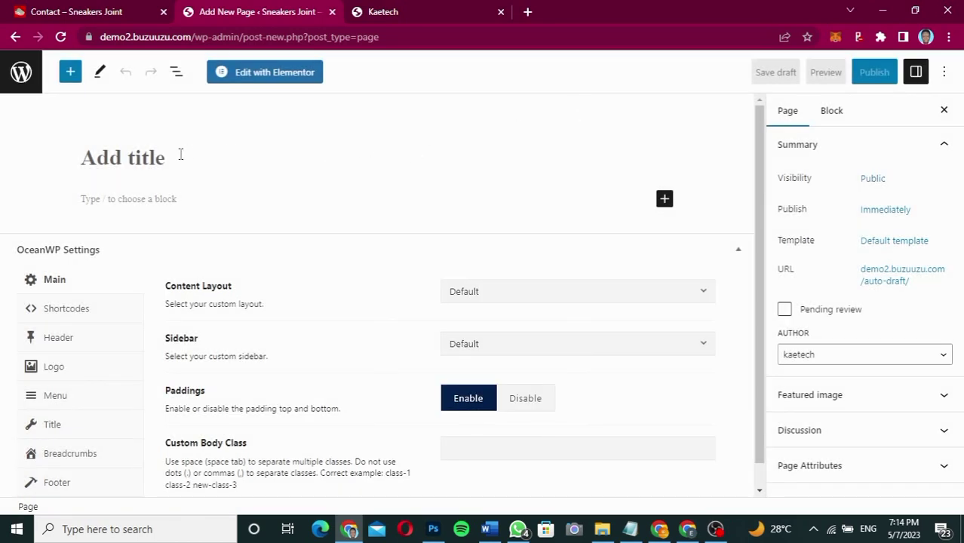
text(Home)
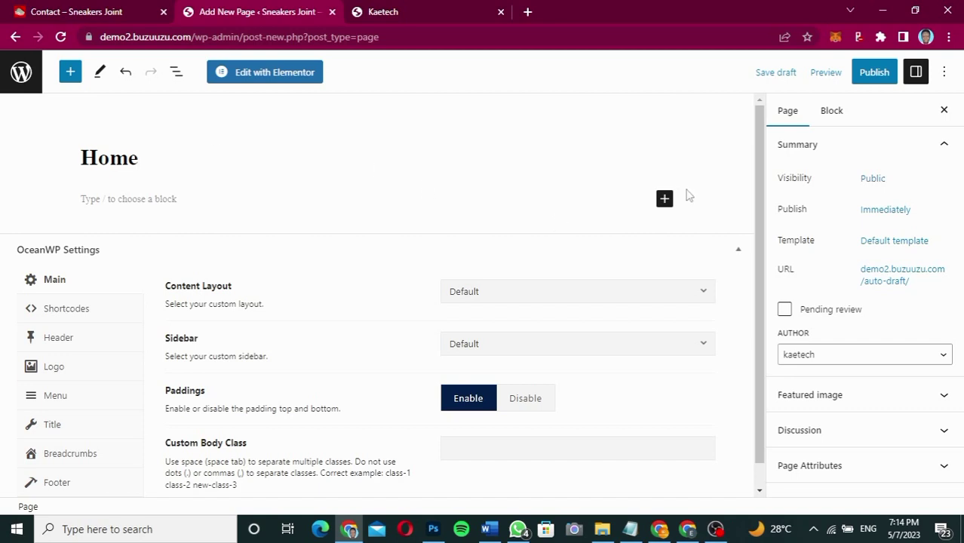
click(868, 72)
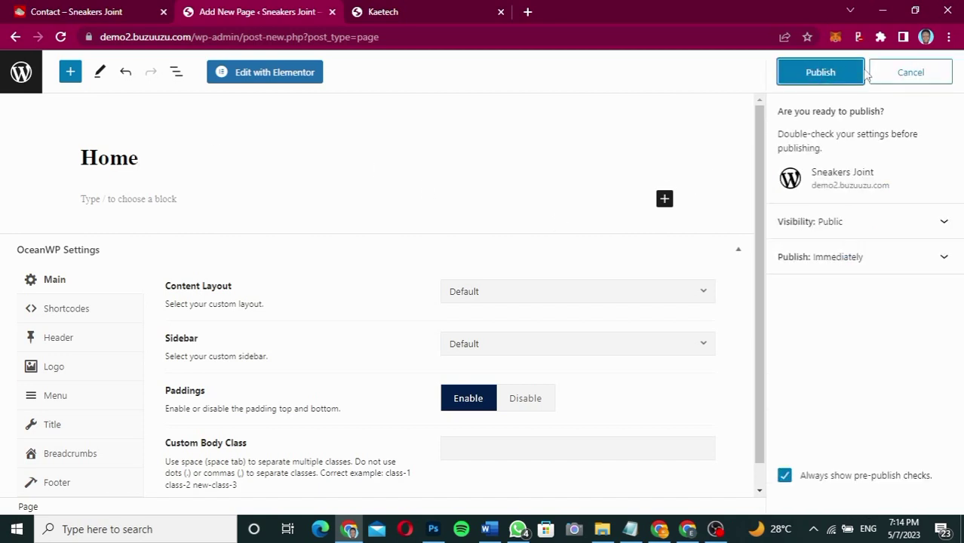
click(863, 72)
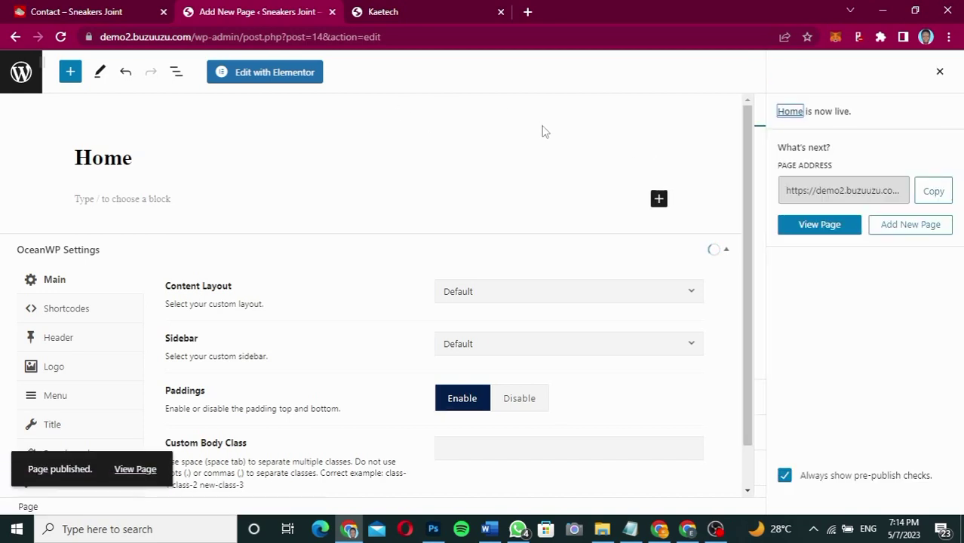
click(941, 73)
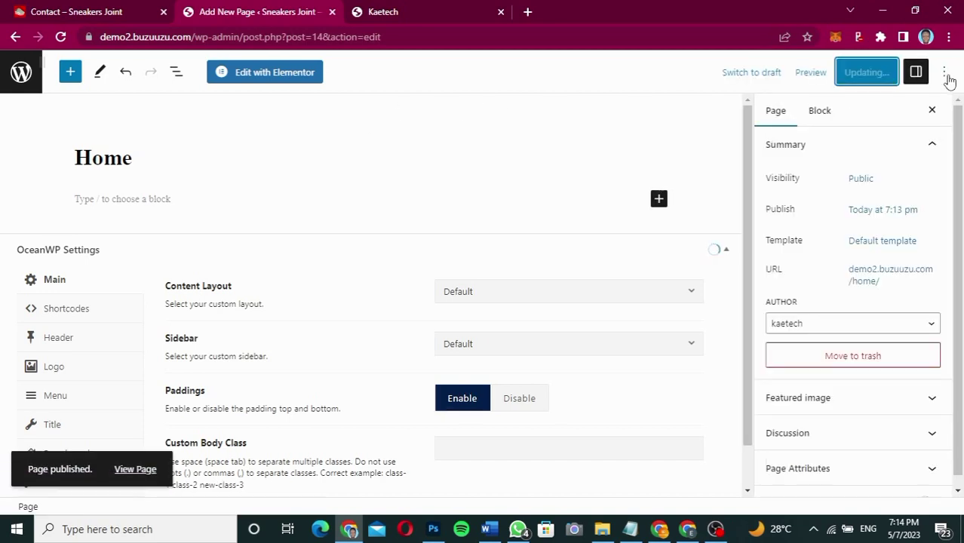
- Toggle the block editor's fullscreen mode off and back on
click(945, 73)
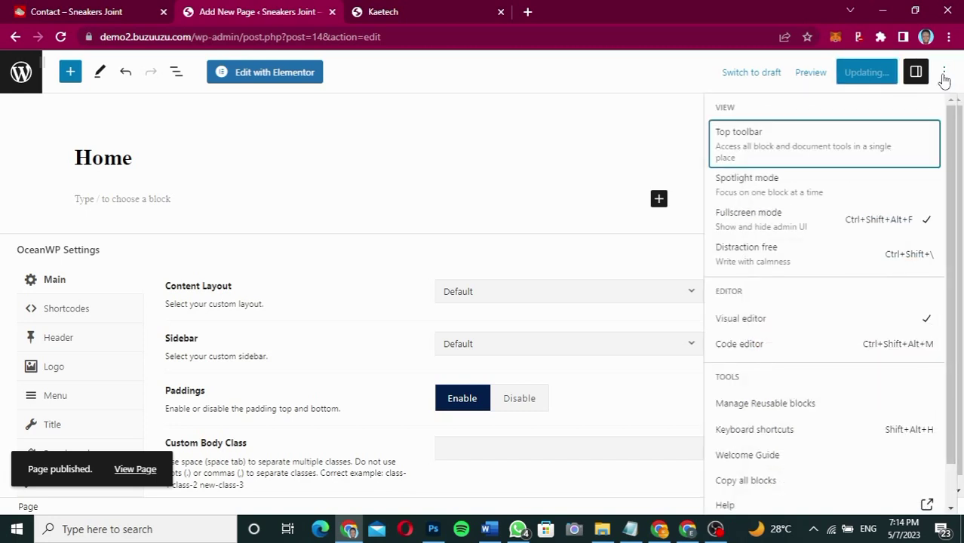
click(796, 222)
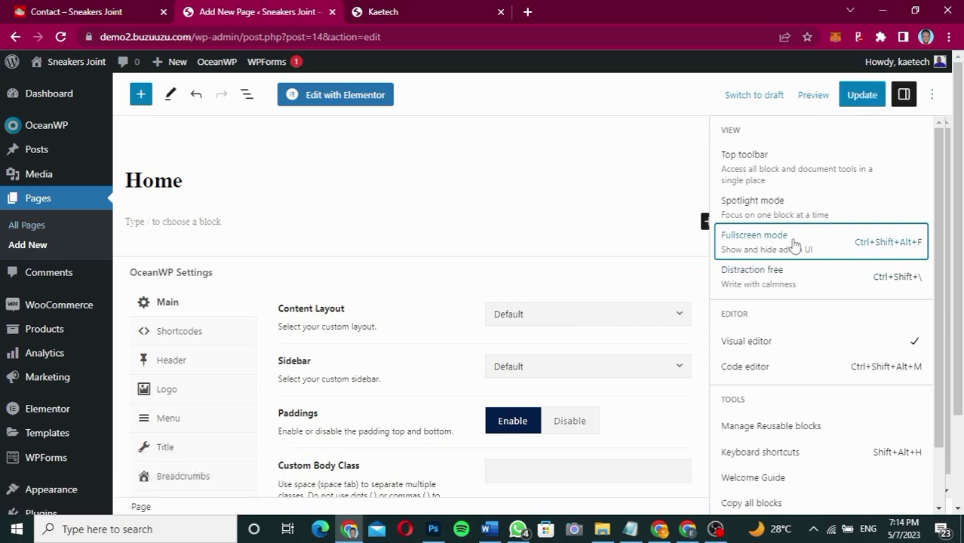
click(792, 243)
click(945, 73)
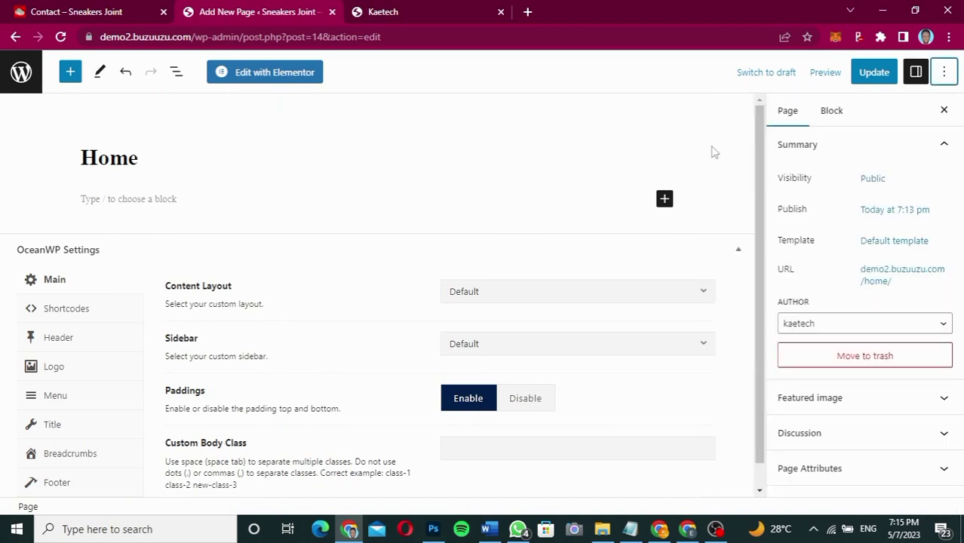
- Turn off fullscreen mode in the block editor to bring back the admin menu
click(951, 75)
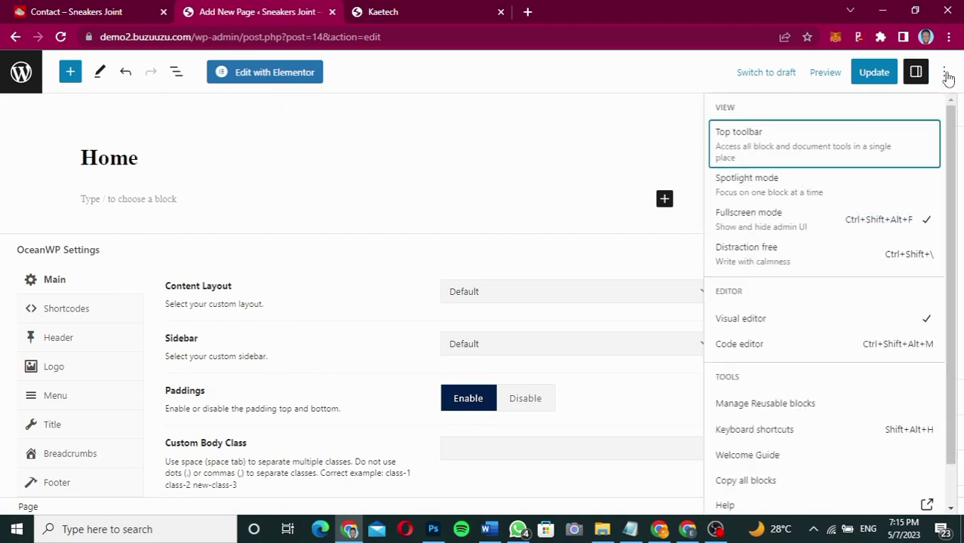
click(760, 219)
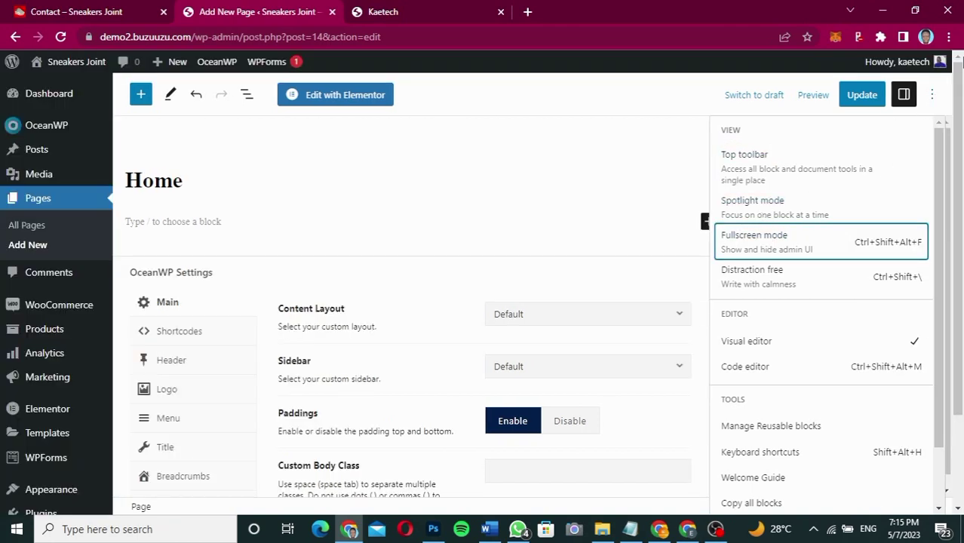
click(934, 95)
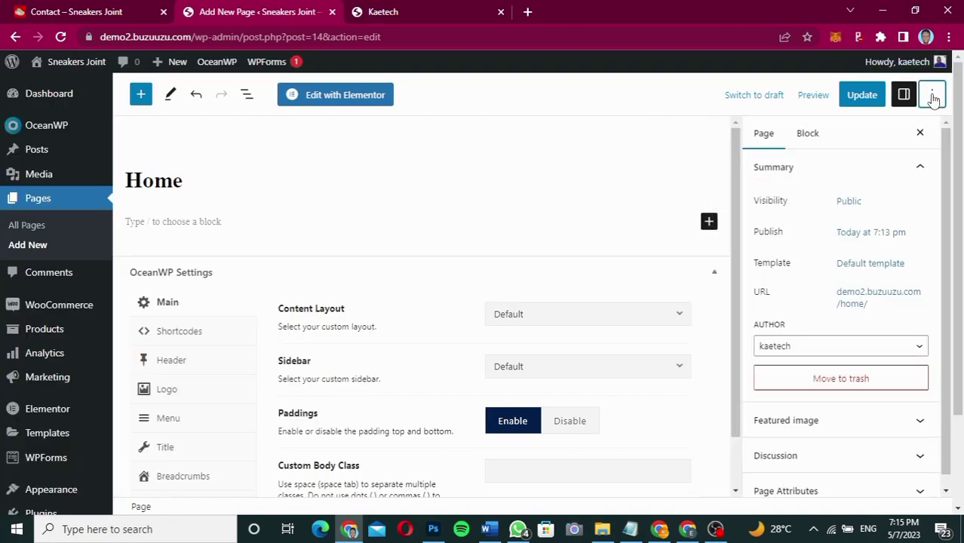
- Add another page titled "Contact Us", dismiss the WPForms suggestion and publish the page
click(31, 248)
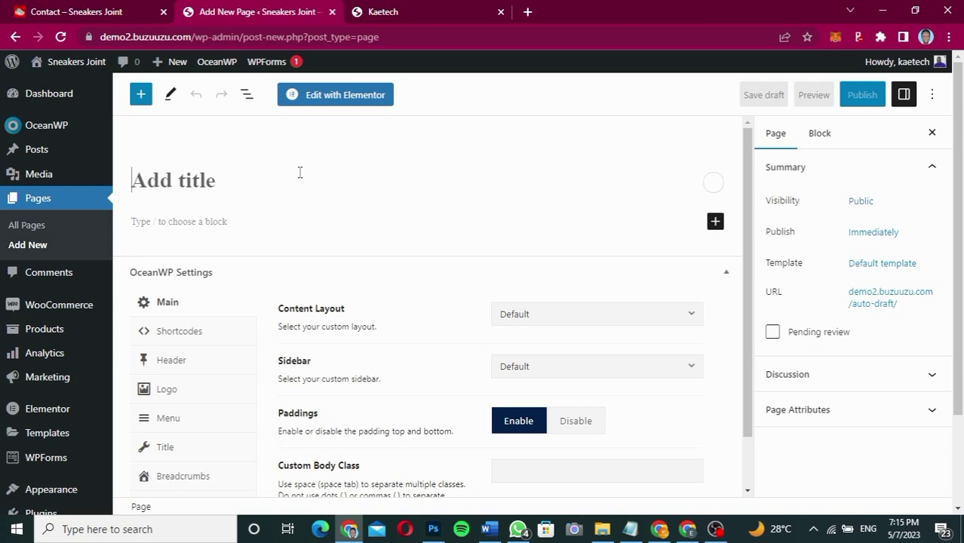
text(Contact Us)
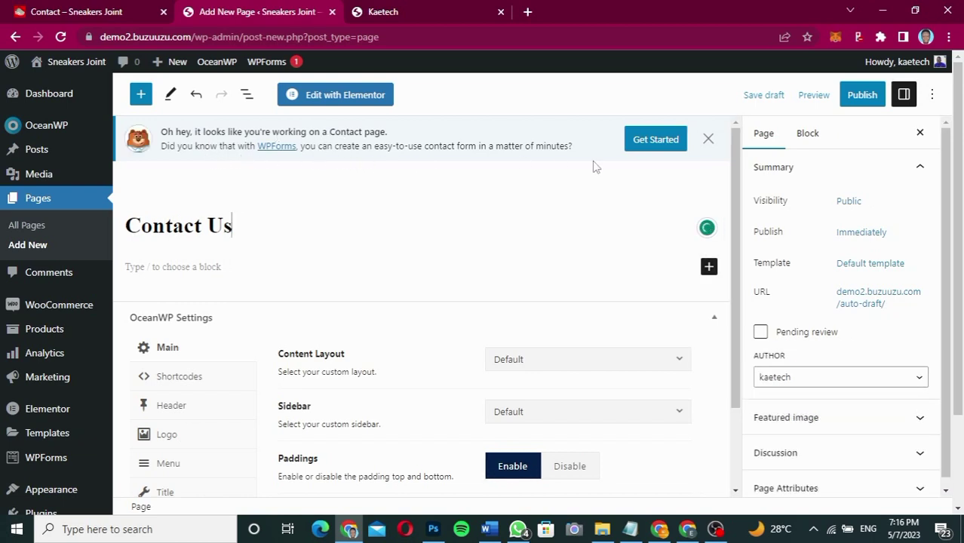
click(707, 140)
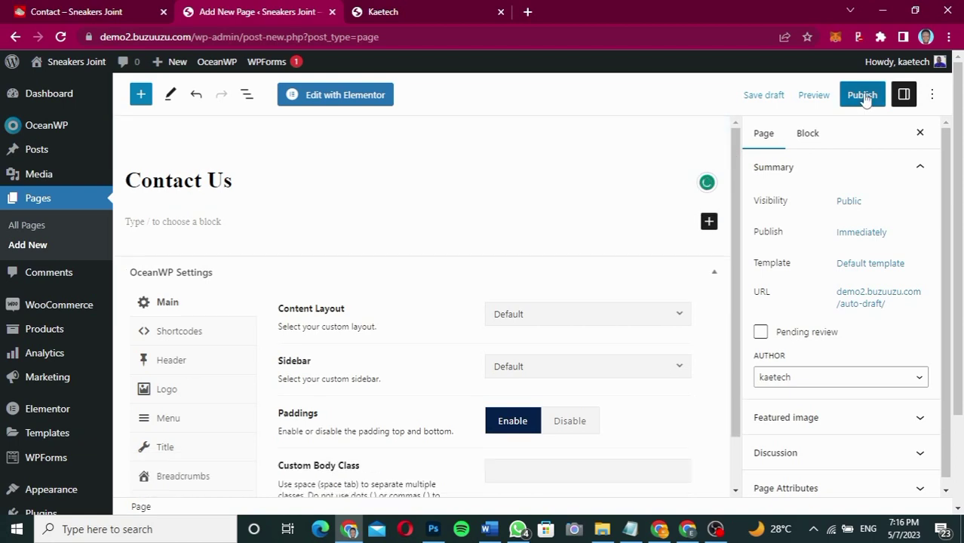
click(864, 97)
click(830, 98)
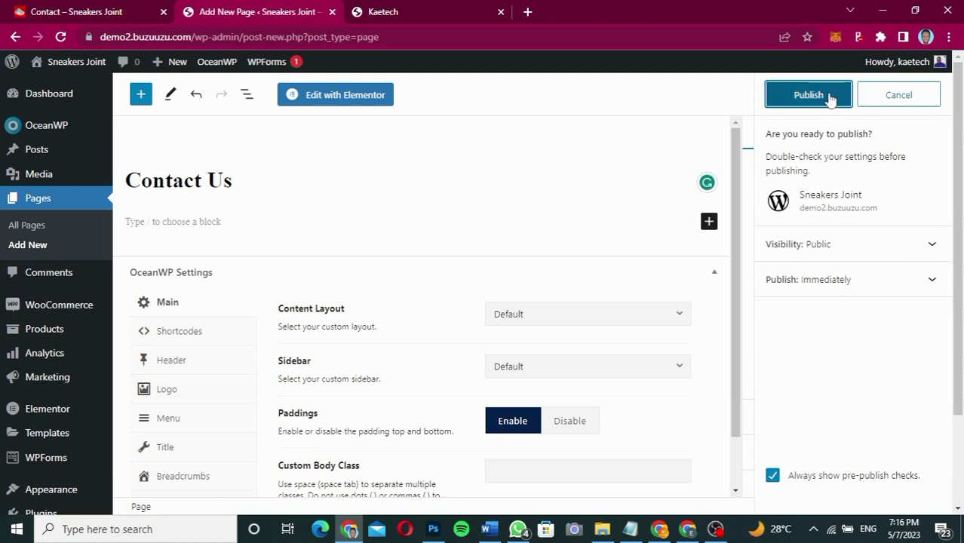
click(830, 99)
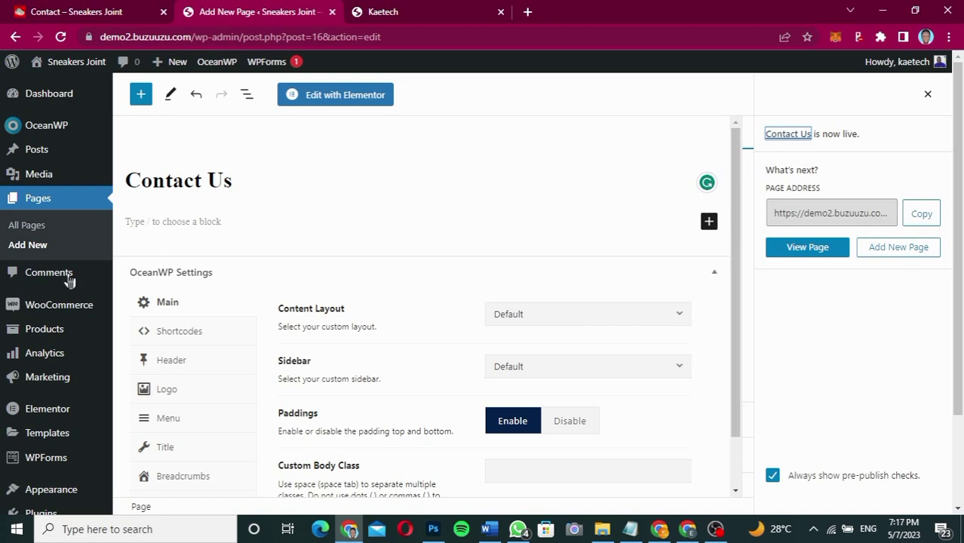
- Open the WooCommerce product categories and add a new category named "Sneakers"
mouse_move(29, 340)
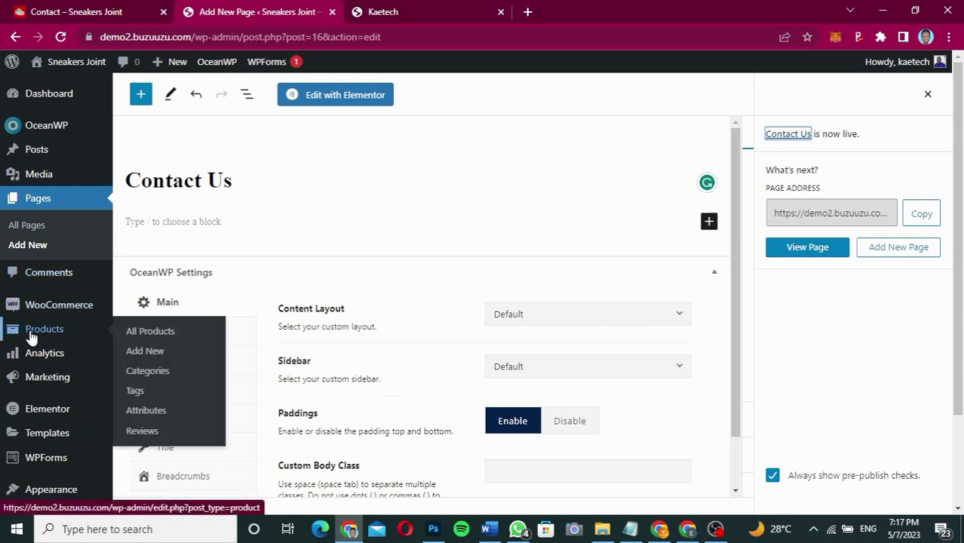
click(148, 371)
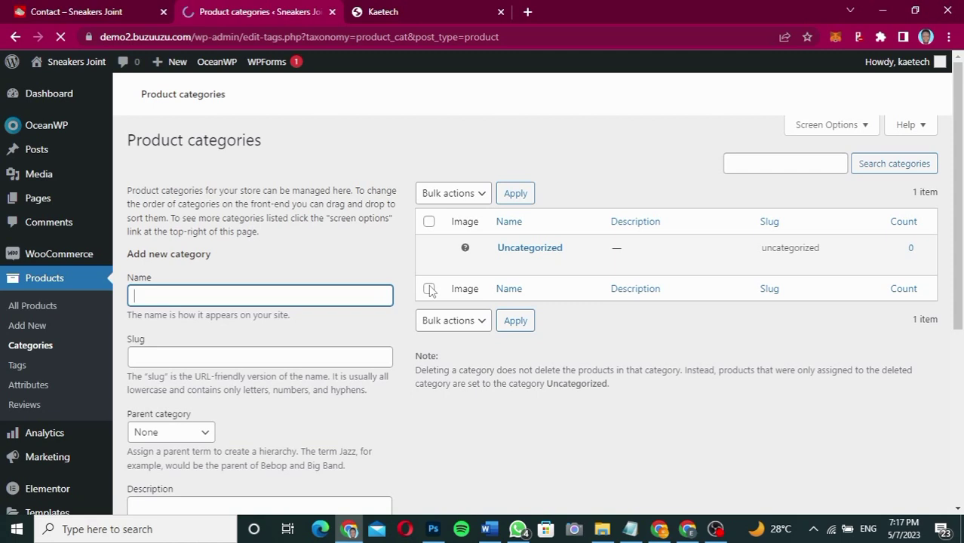
text(Sneakers)
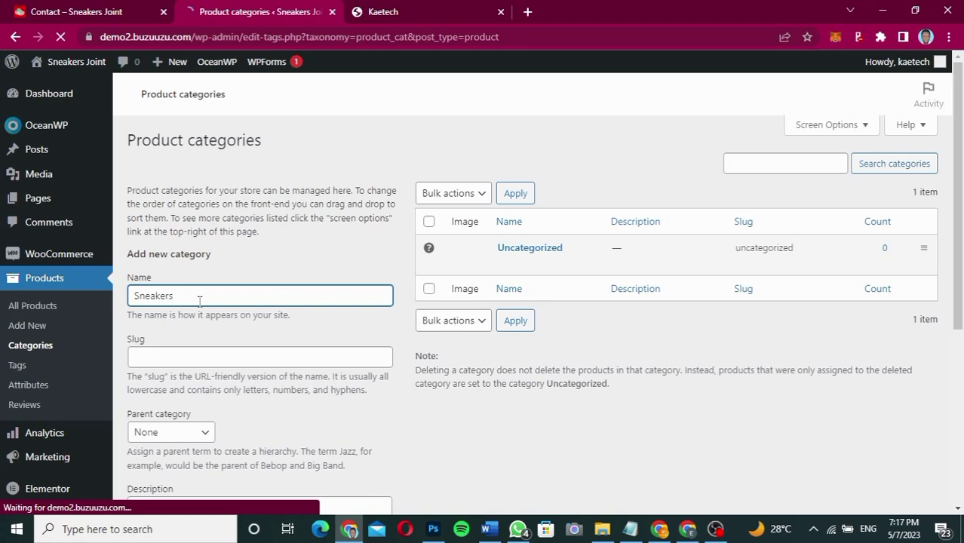
scroll(318, 317, down, 3)
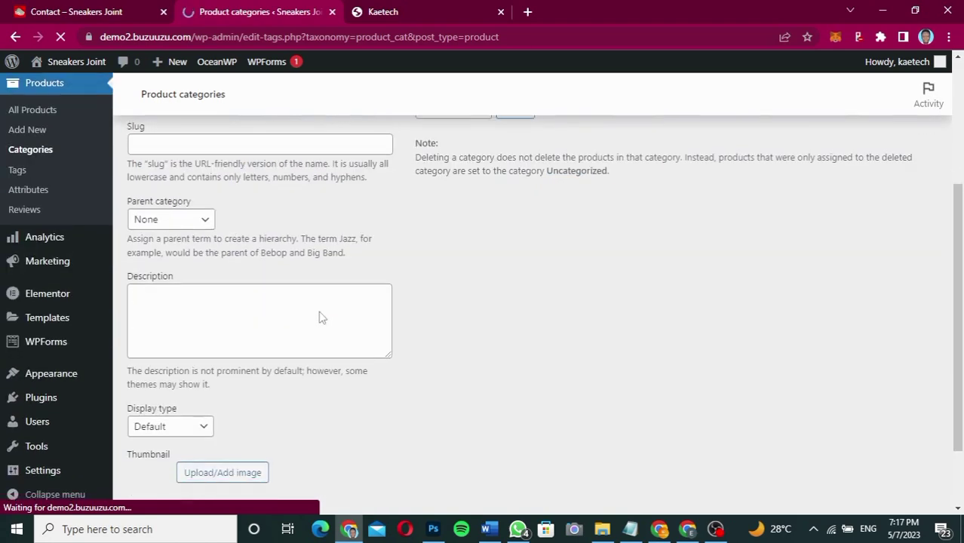
scroll(318, 317, down, 1)
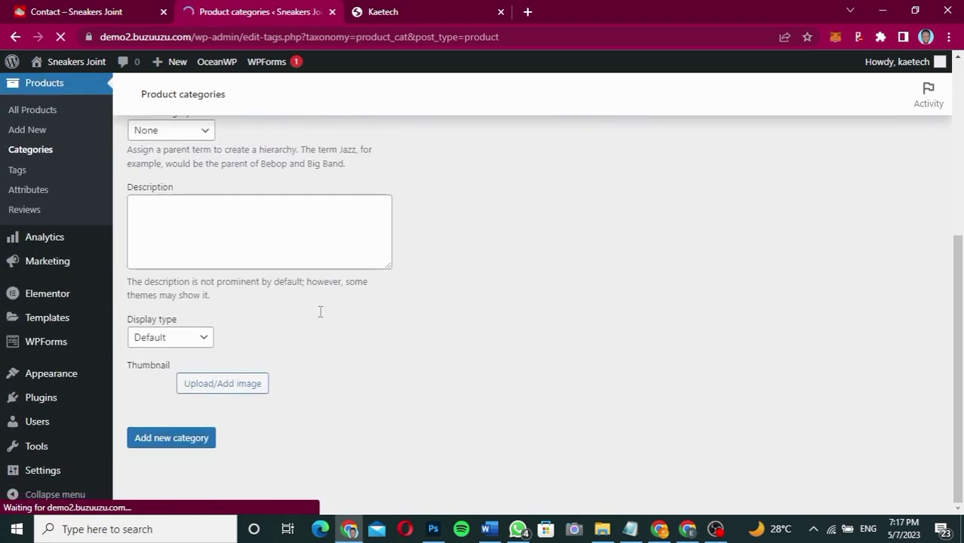
click(172, 441)
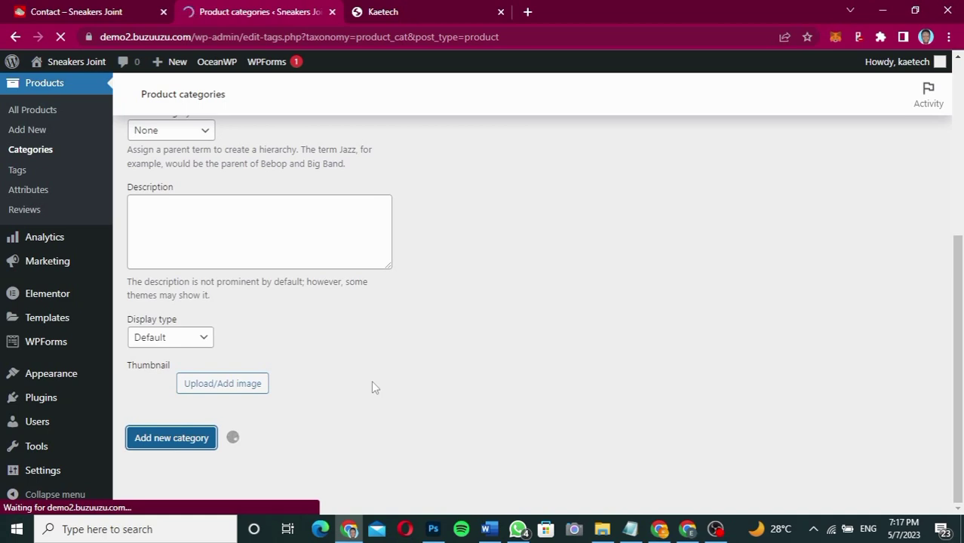
scroll(371, 387, up, 5)
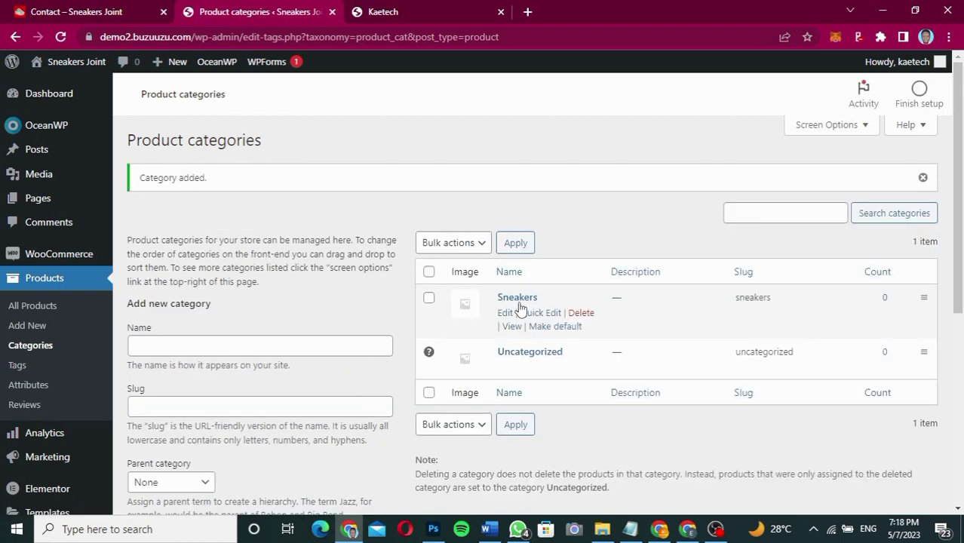
- Add a second product category named "Business Shoes"
click(317, 348)
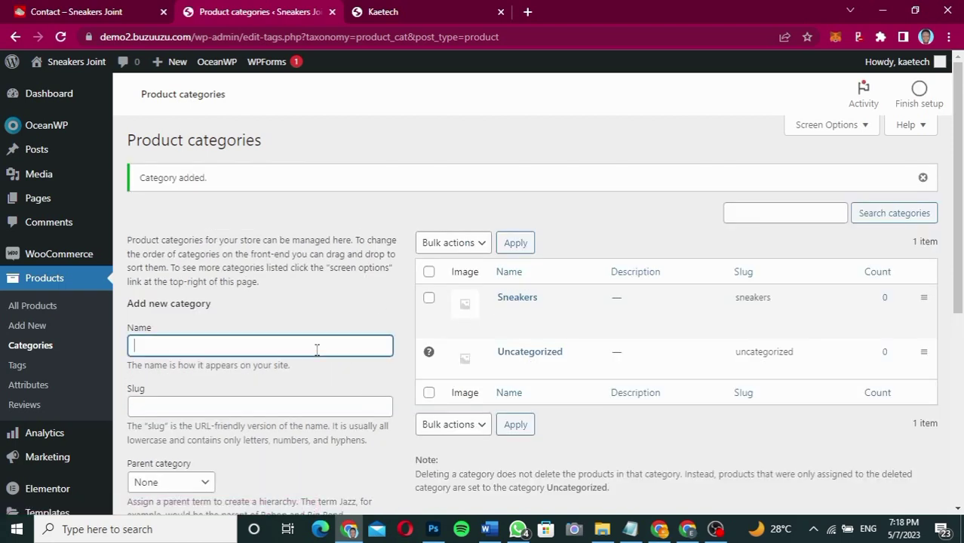
text(Buc)
key(BackSpace)
text(siness Shoes)
scroll(317, 350, down, 5)
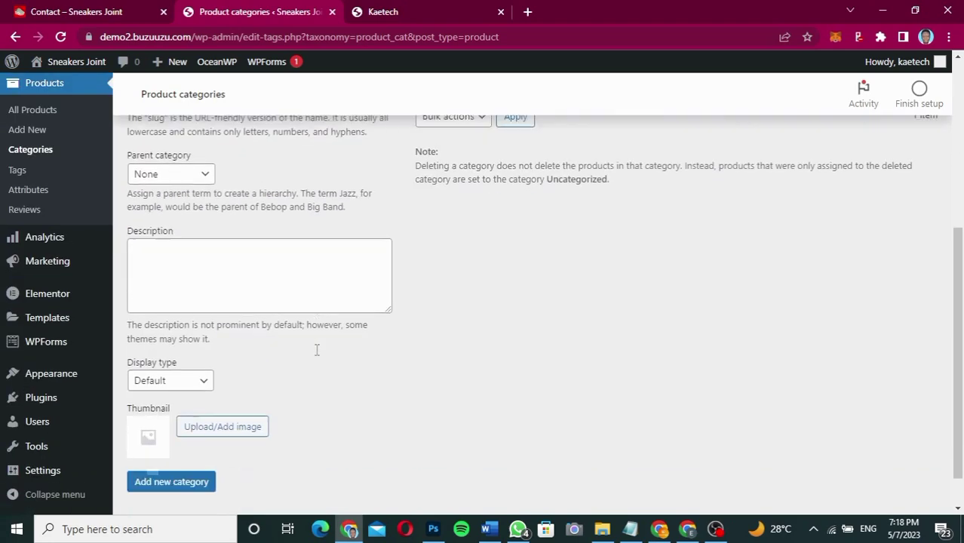
click(167, 439)
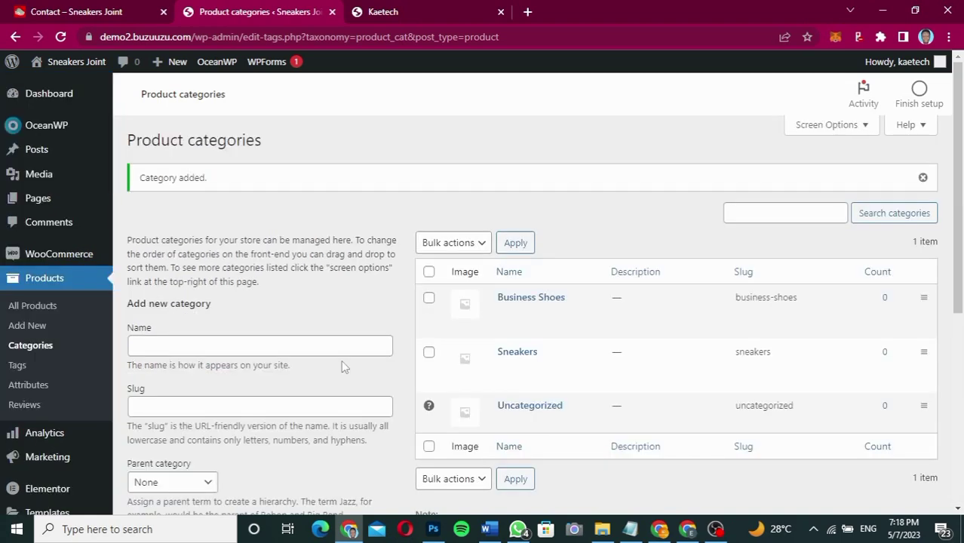
- Add a third product category named "Slippers & Sandals"
click(333, 349)
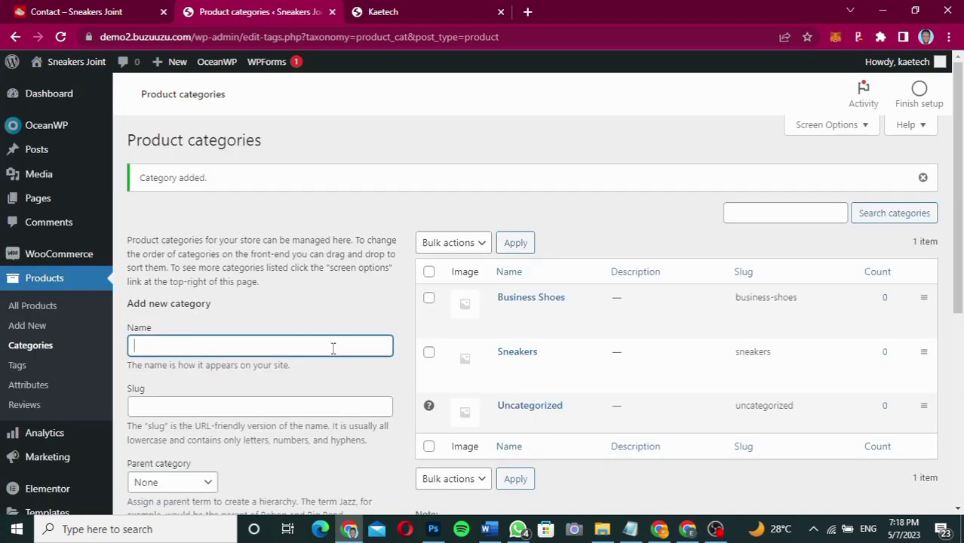
text(Slippers & Sandals)
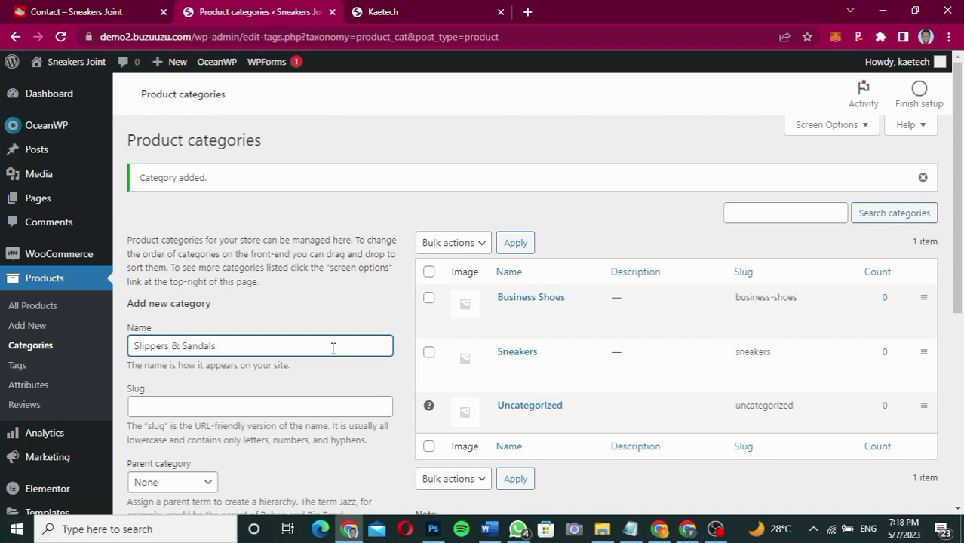
scroll(334, 351, down, 5)
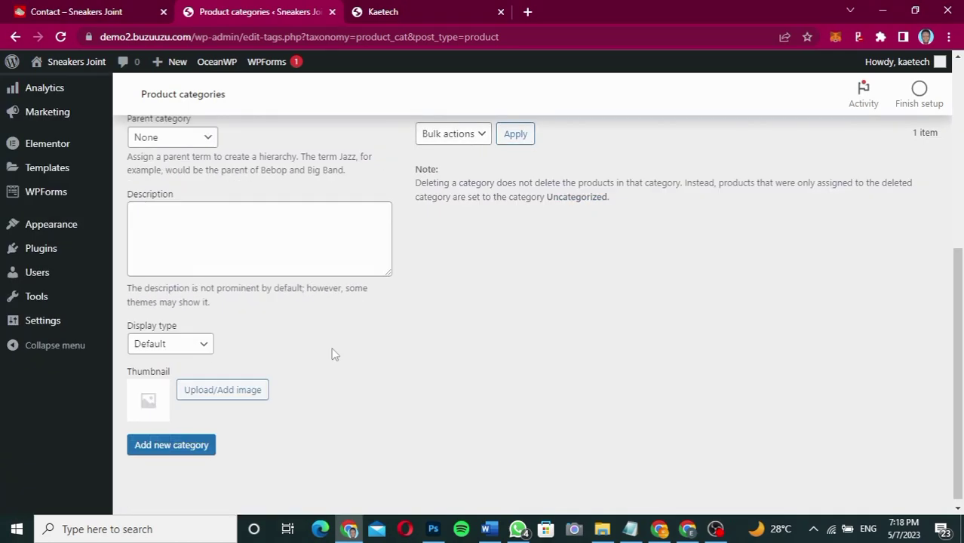
click(178, 444)
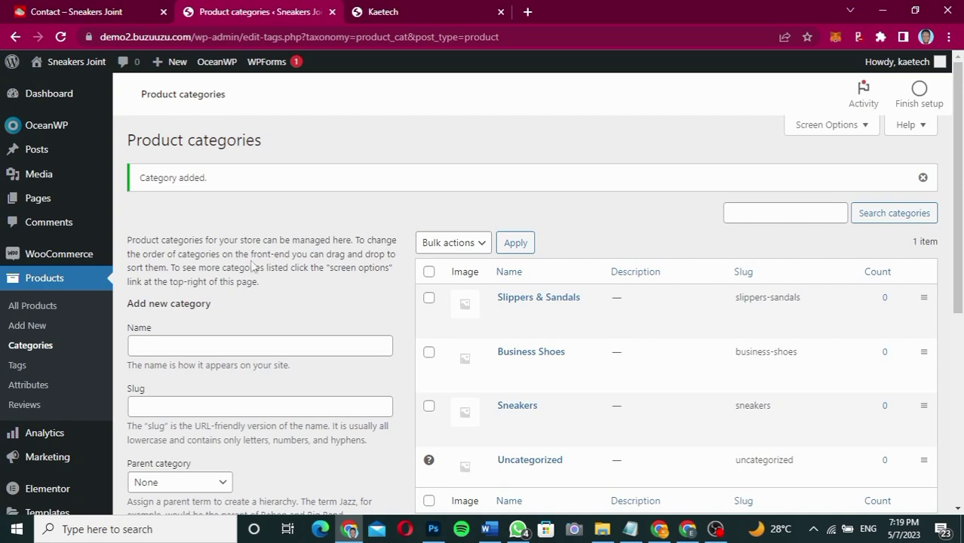
scroll(252, 268, down, 4)
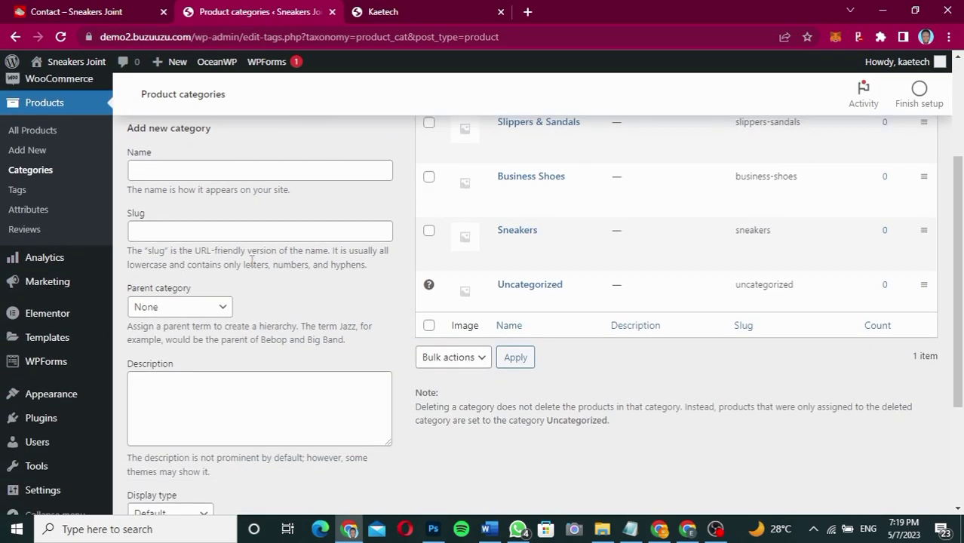
- Open the WordPress menu editor and create a menu named "Main Menu" with Main as its display location
scroll(252, 261, down, 1)
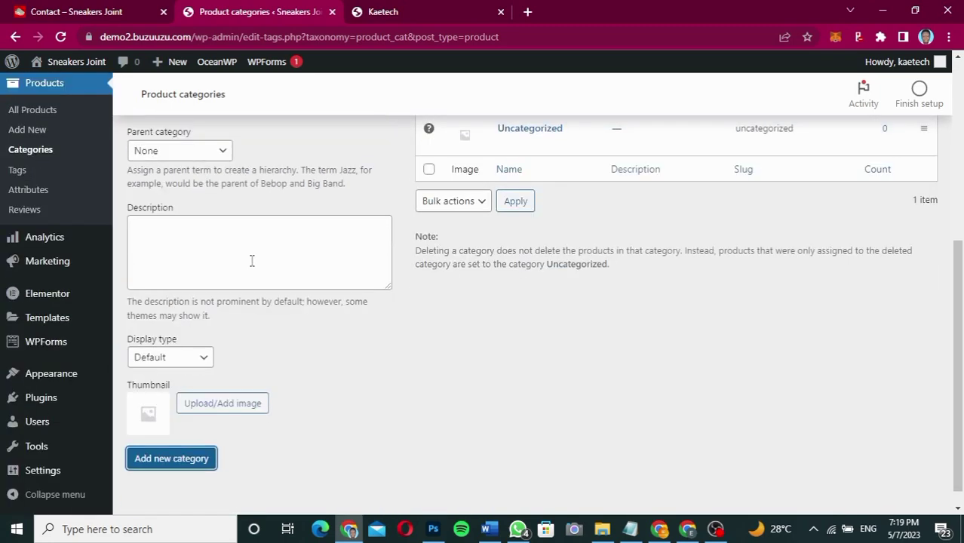
mouse_move(31, 375)
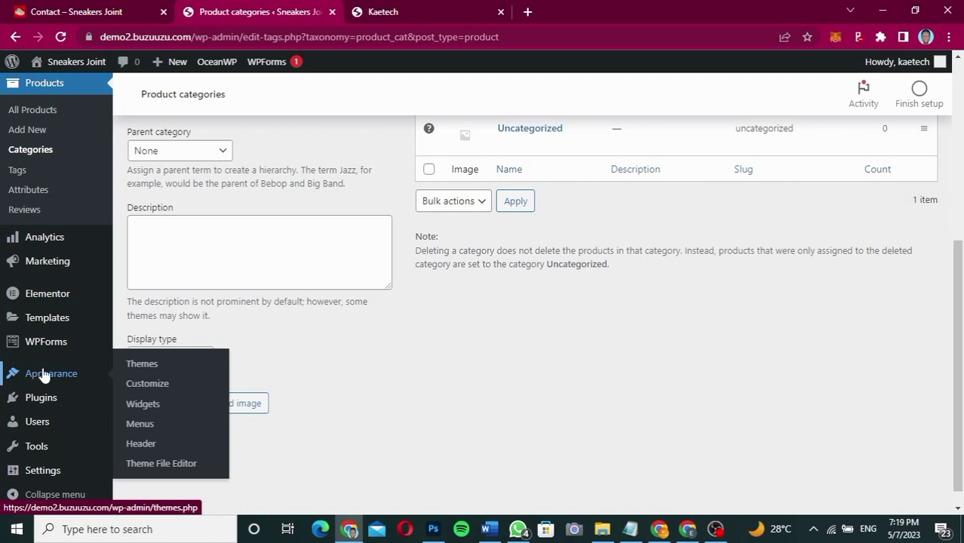
click(144, 427)
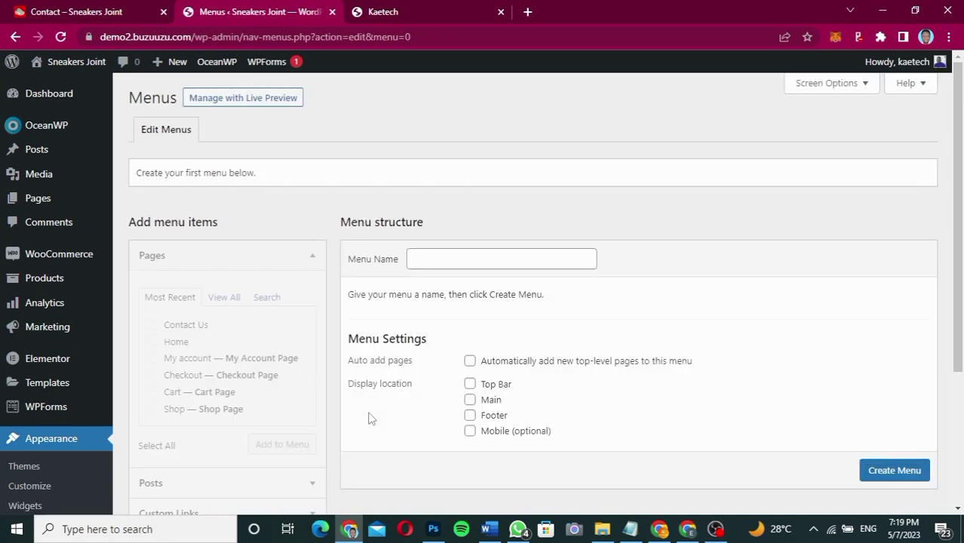
click(458, 258)
click(497, 291)
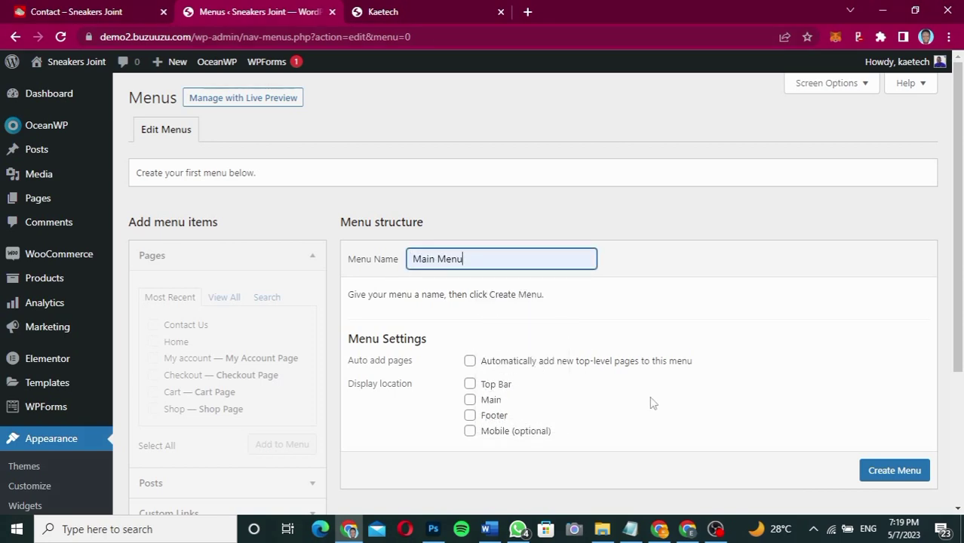
click(469, 401)
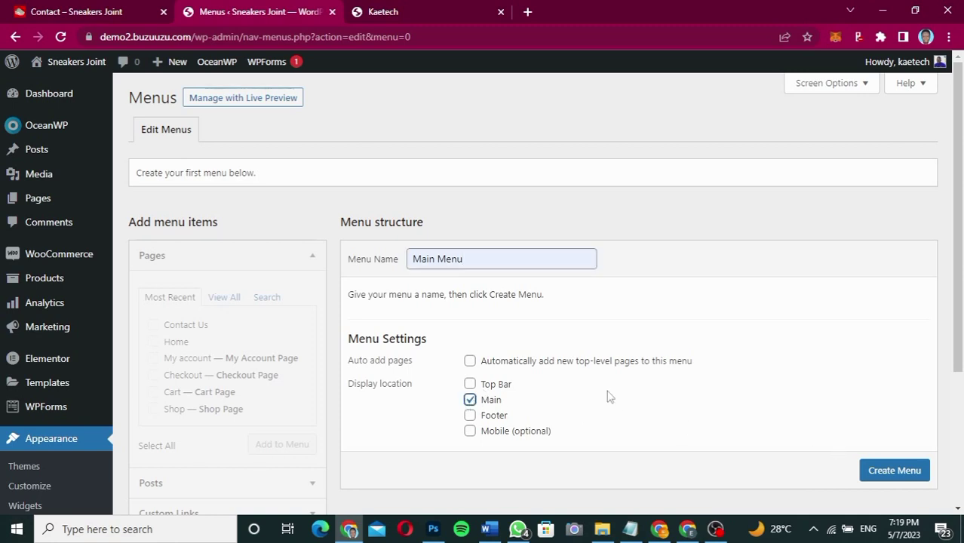
scroll(908, 468, down, 1)
click(904, 462)
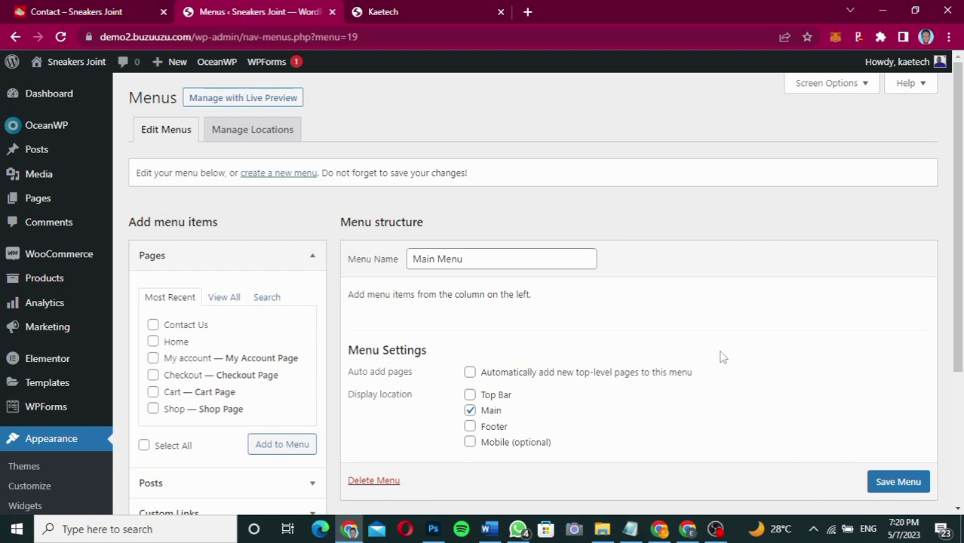
- Check the reference site's header navigation, and add the Home, Contact Us, My account and Shop pages to Main Menu
scroll(722, 357, down, 2)
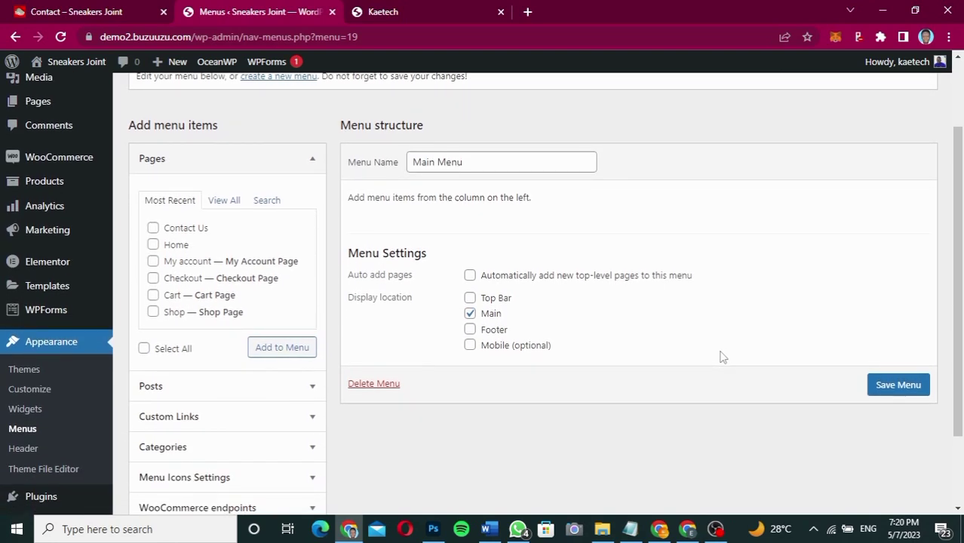
click(225, 201)
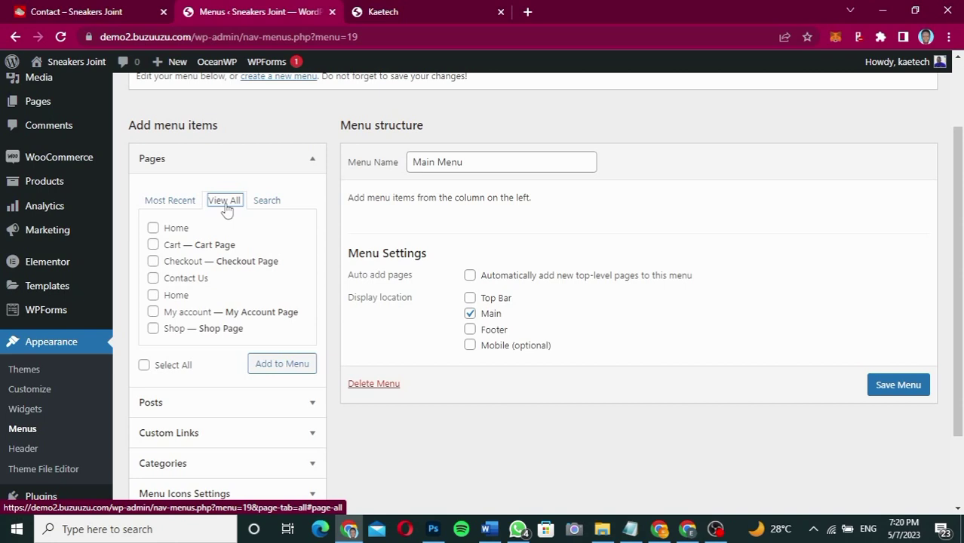
scroll(226, 210, down, 1)
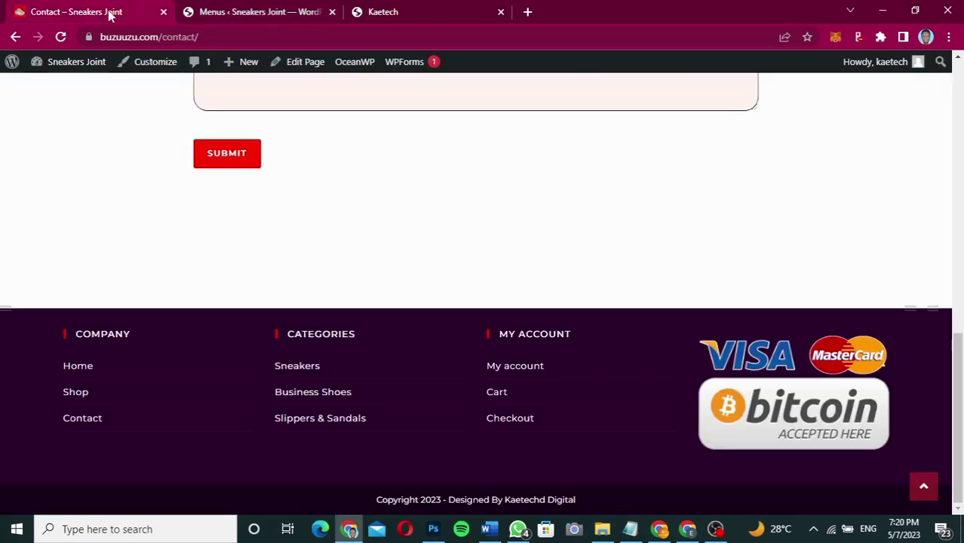
click(112, 15)
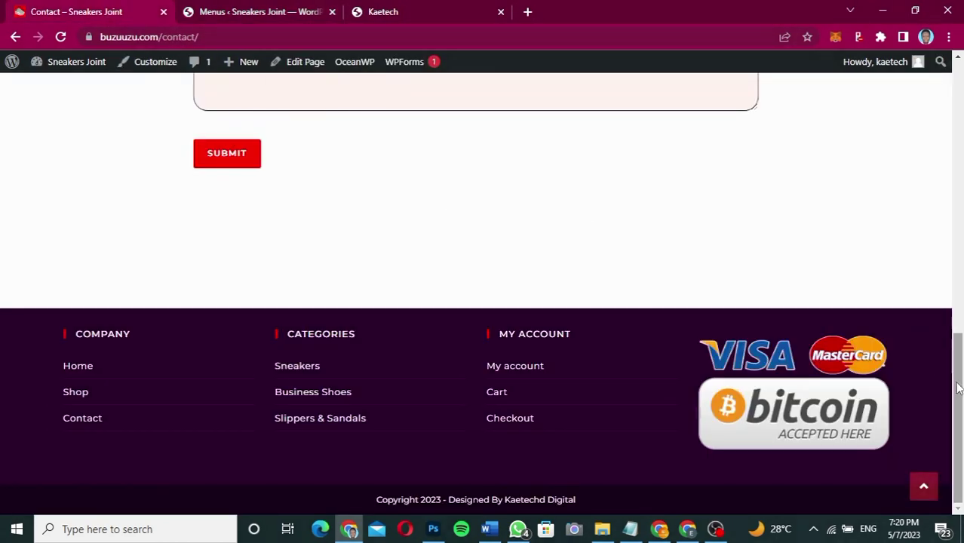
drag(956, 387, 949, 86)
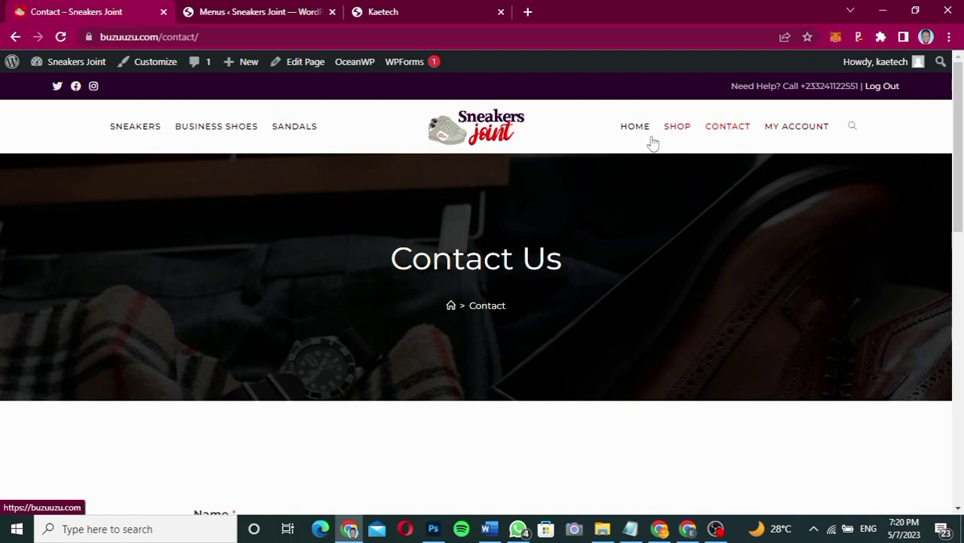
click(288, 13)
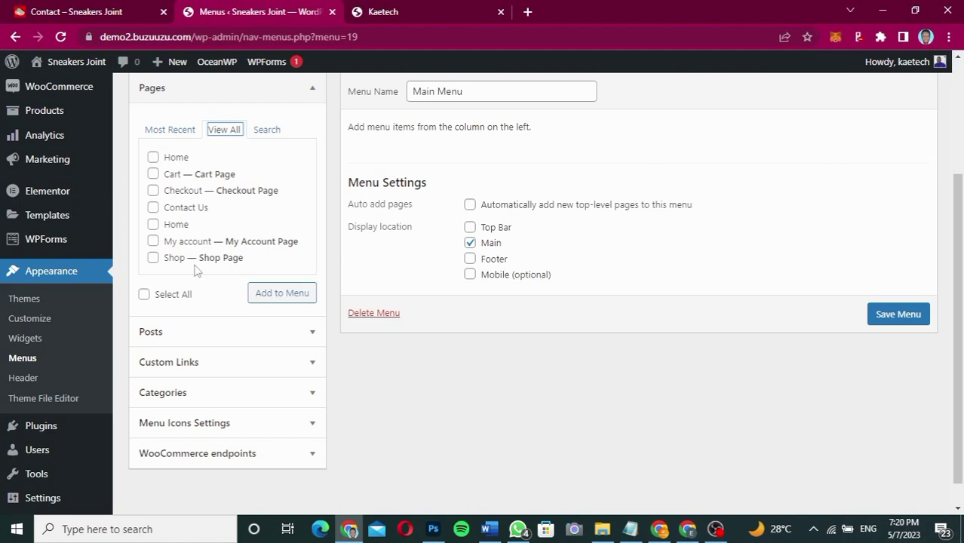
click(153, 158)
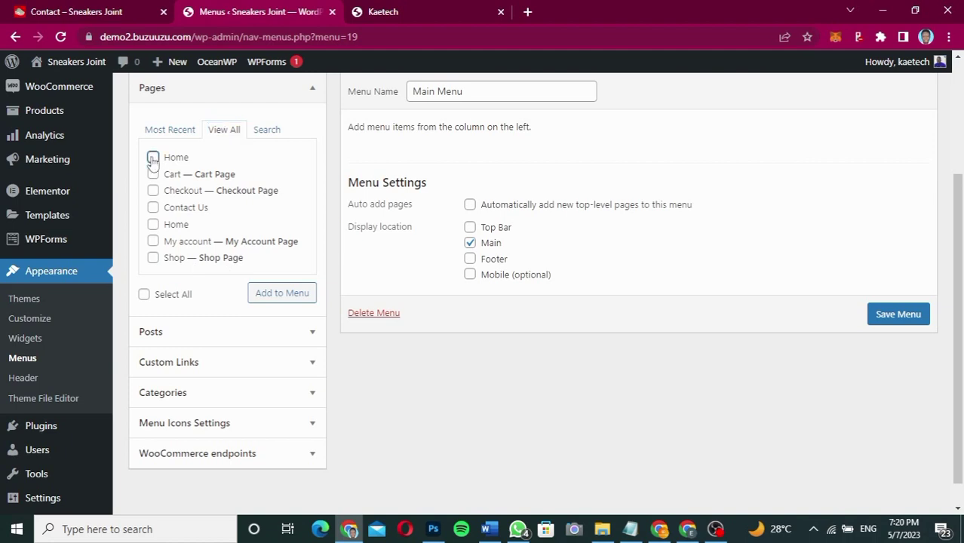
click(153, 208)
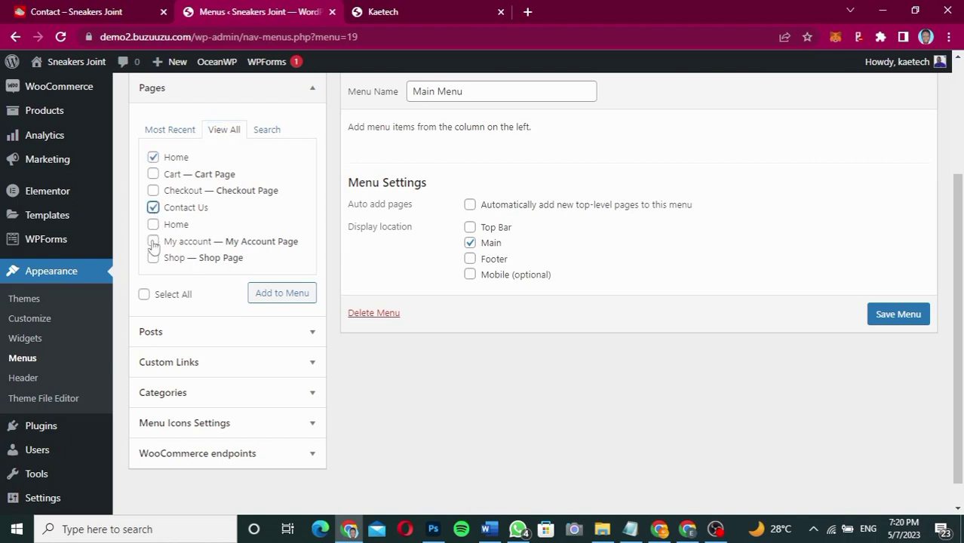
click(153, 242)
click(153, 258)
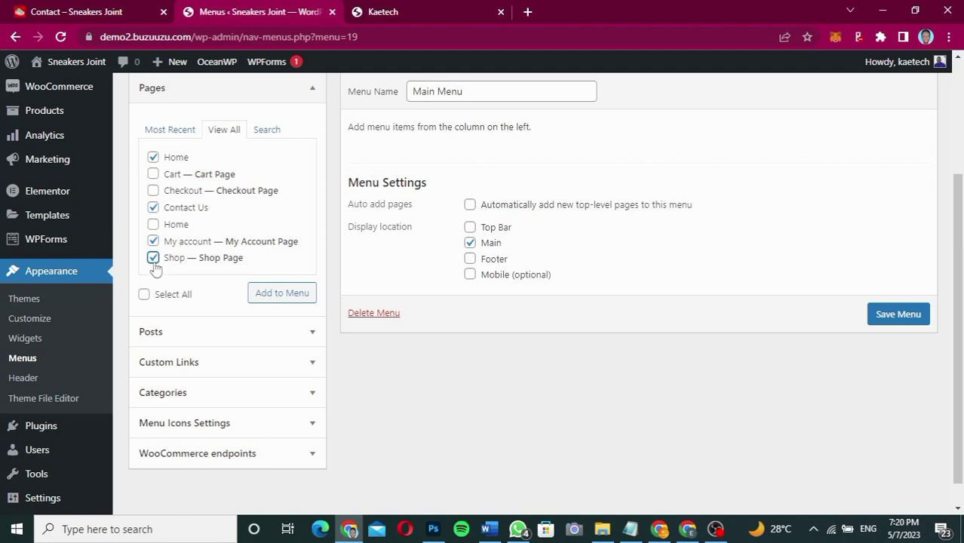
click(281, 295)
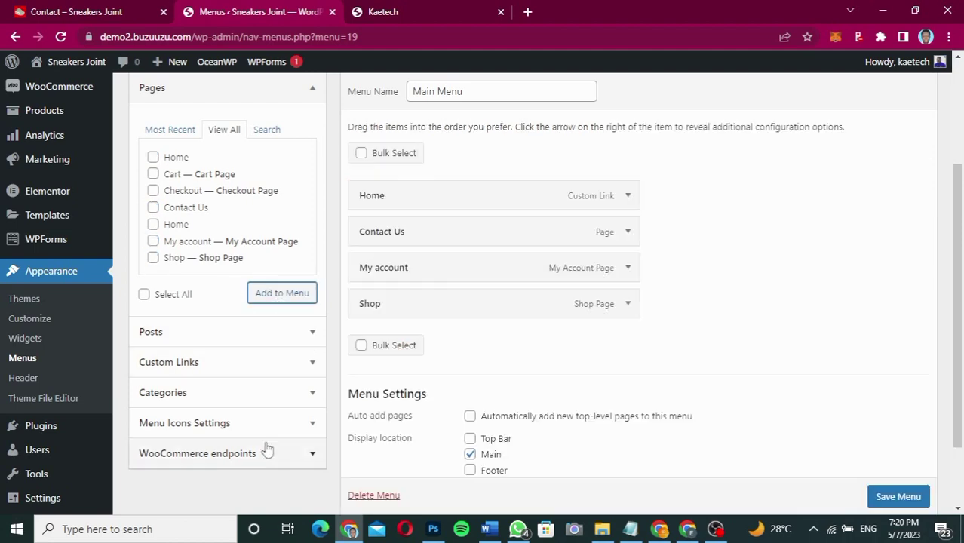
- Move the Shop item directly below Home in the Main Menu structure
drag(484, 314, 490, 233)
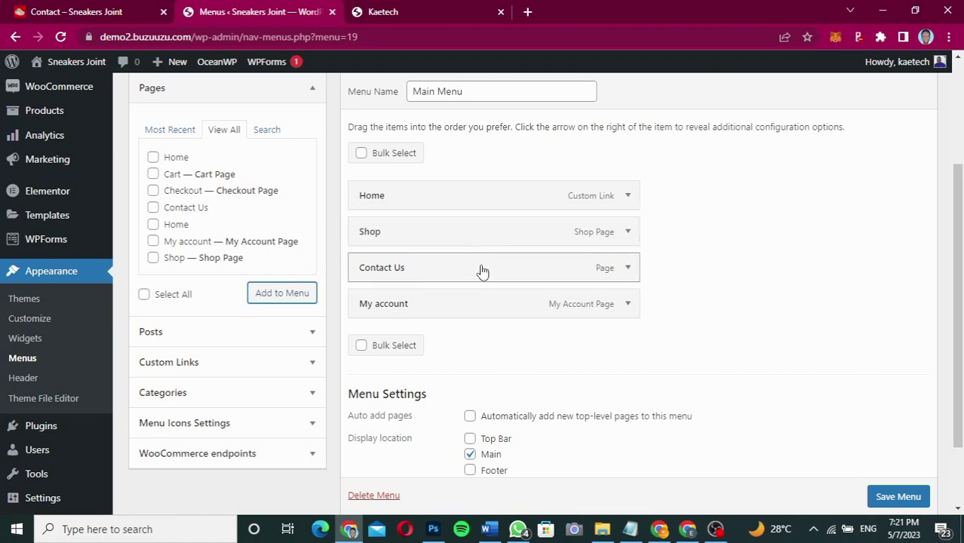
mouse_move(482, 271)
mouse_down()
mouse_move(483, 323)
mouse_move(483, 273)
mouse_up()
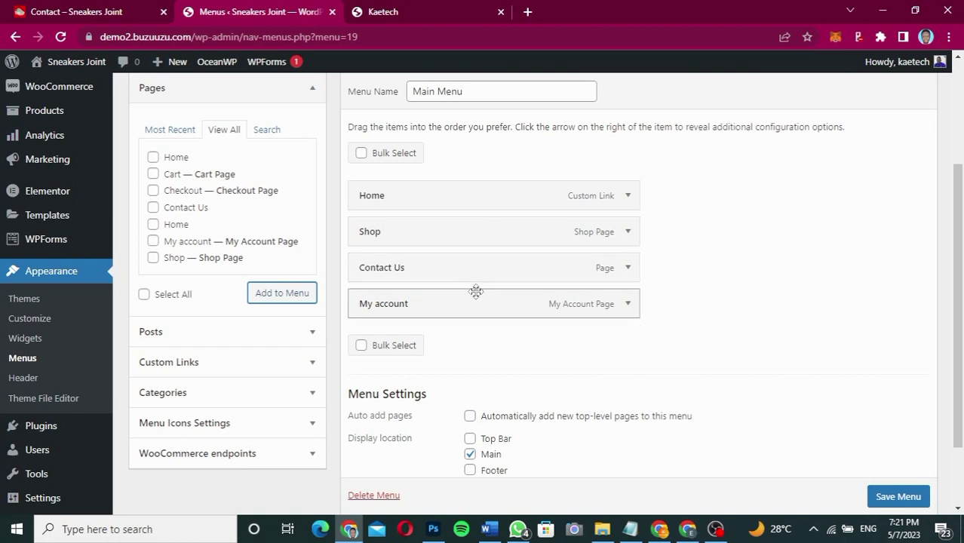
click(95, 11)
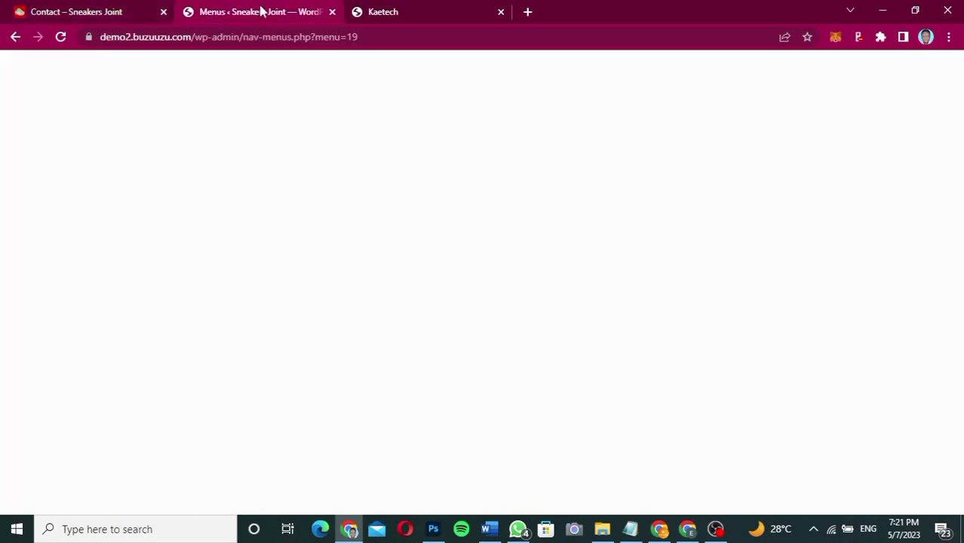
click(261, 11)
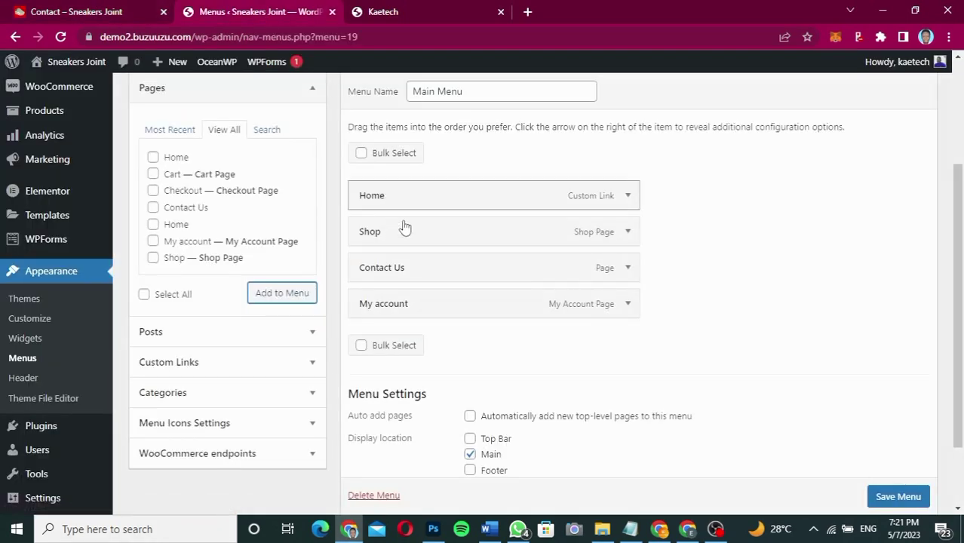
- Shorten the Contact Us item's navigation label to "Contact" and save the Main Menu
click(445, 268)
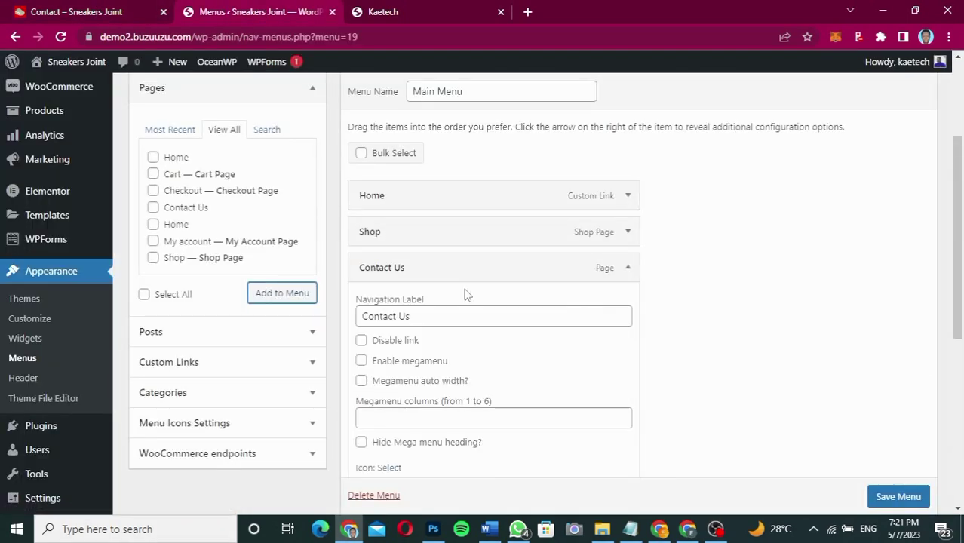
double_click(397, 317)
key(BackSpace)
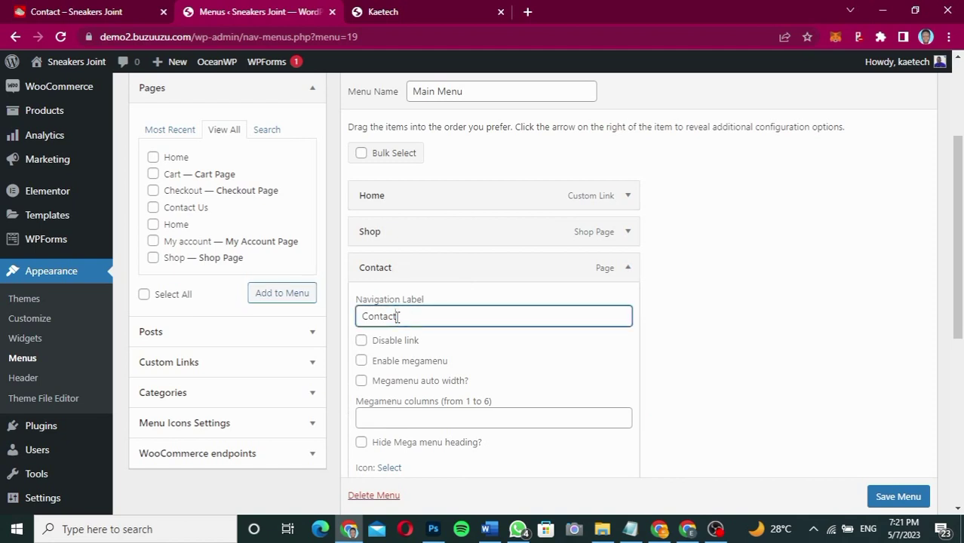
click(627, 267)
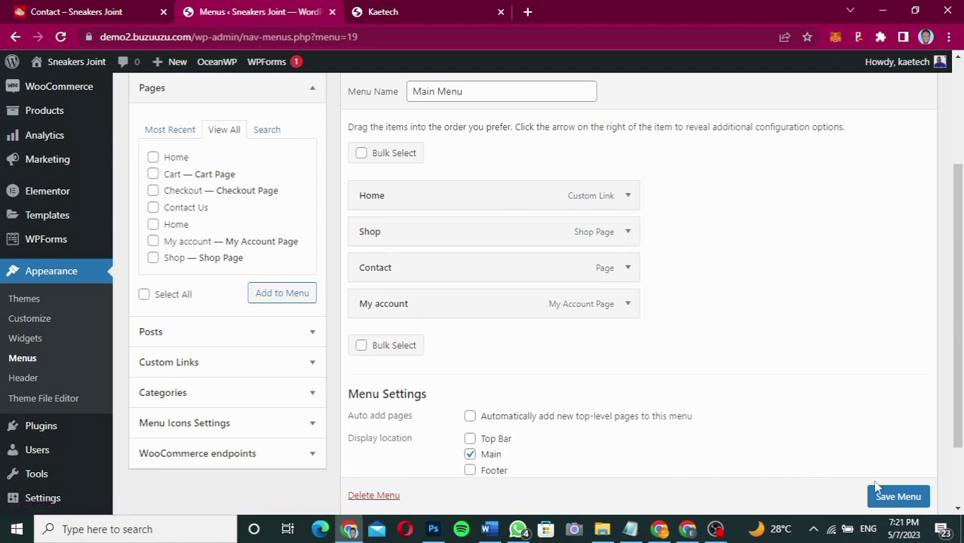
scroll(892, 499, down, 1)
click(893, 498)
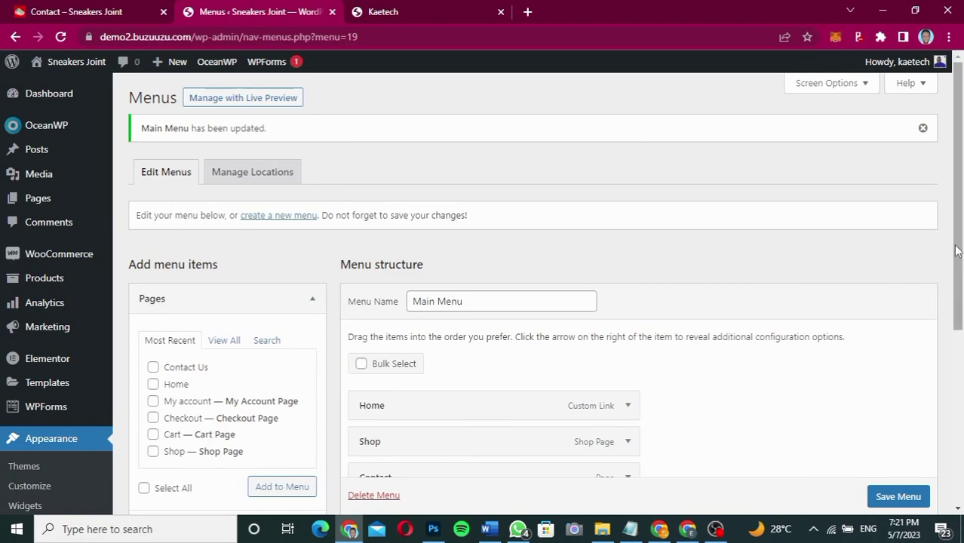
- Create another menu named "Secondary menu" without assigning a display location
drag(958, 255, 959, 278)
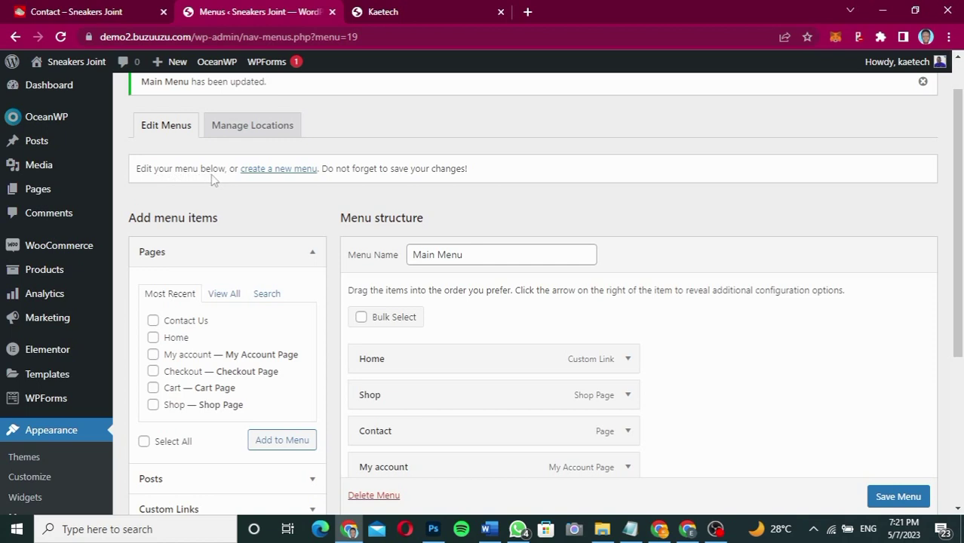
click(278, 171)
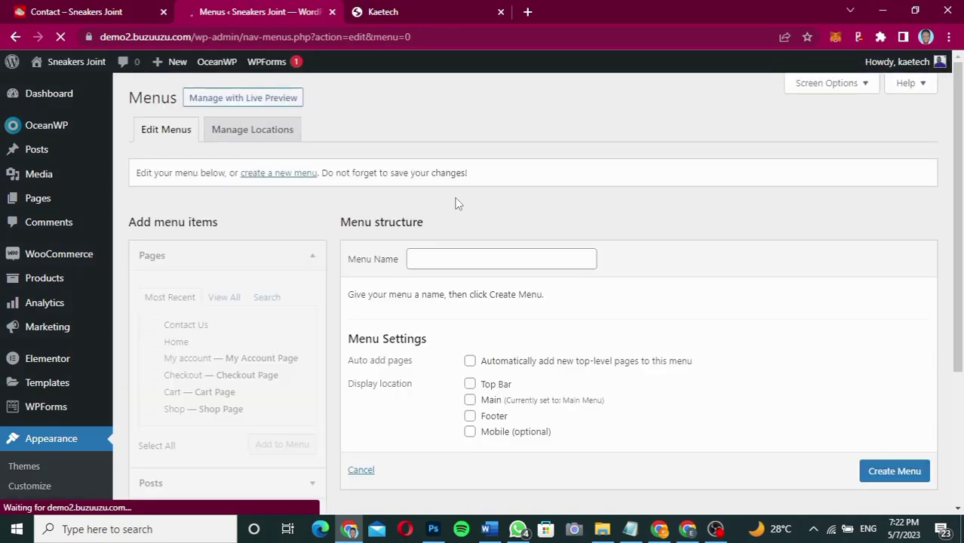
click(432, 258)
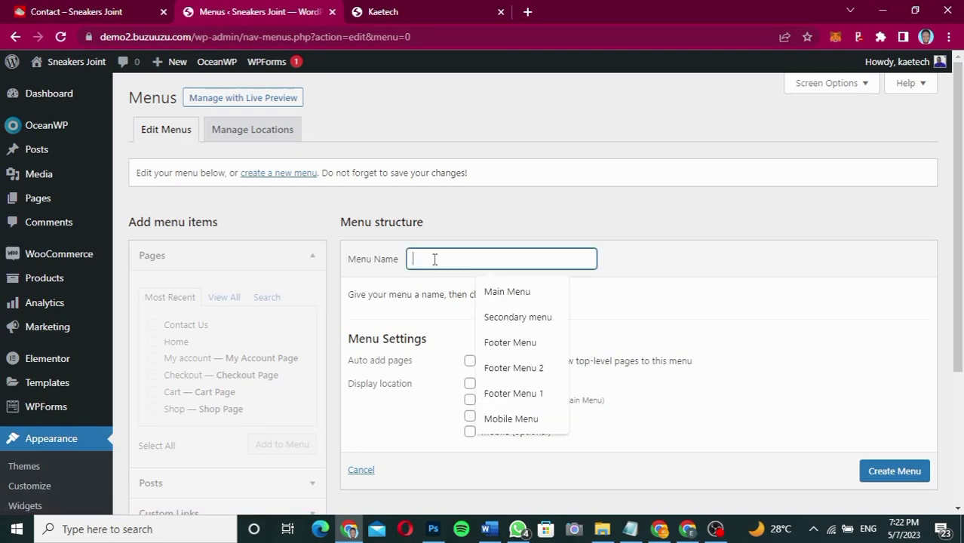
click(521, 325)
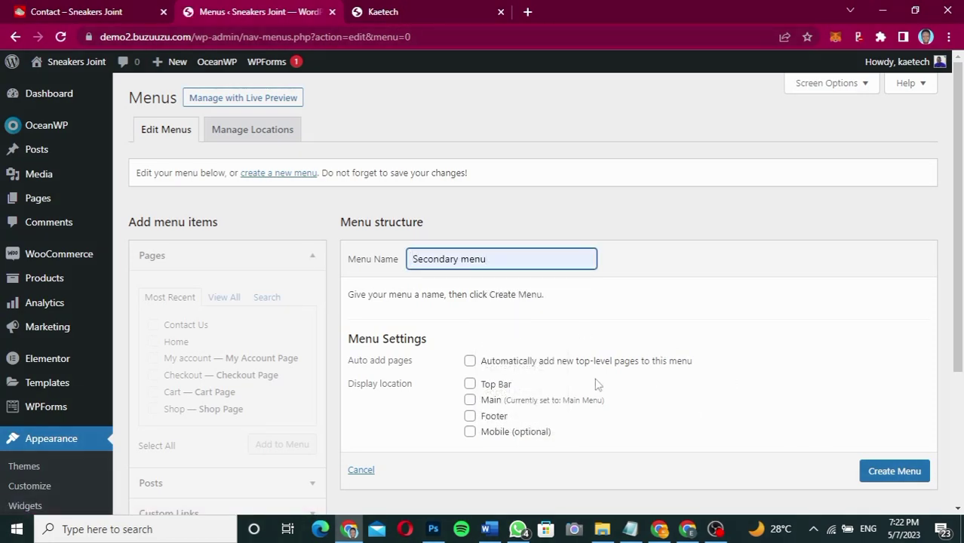
click(884, 469)
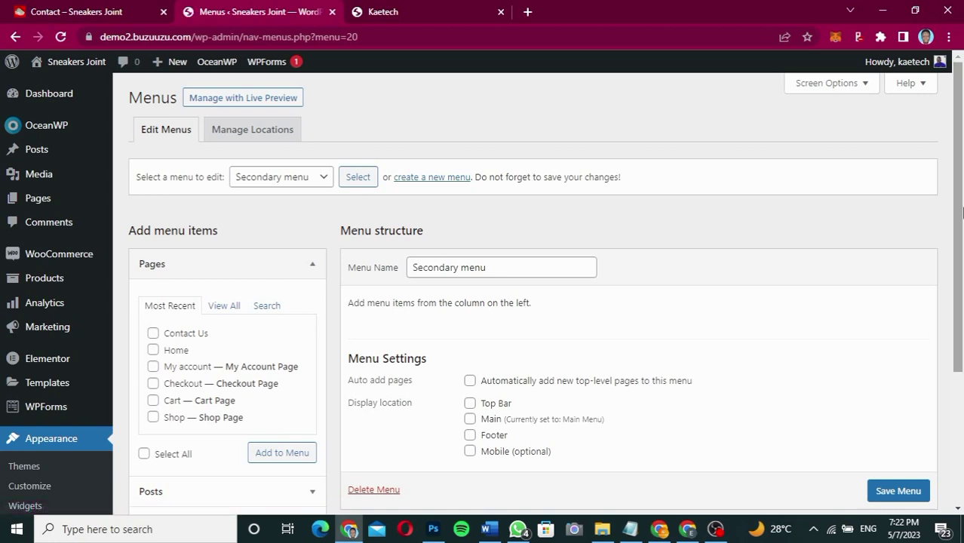
- Enable Product categories in the screen options so they can be added as menu items
drag(958, 210, 960, 334)
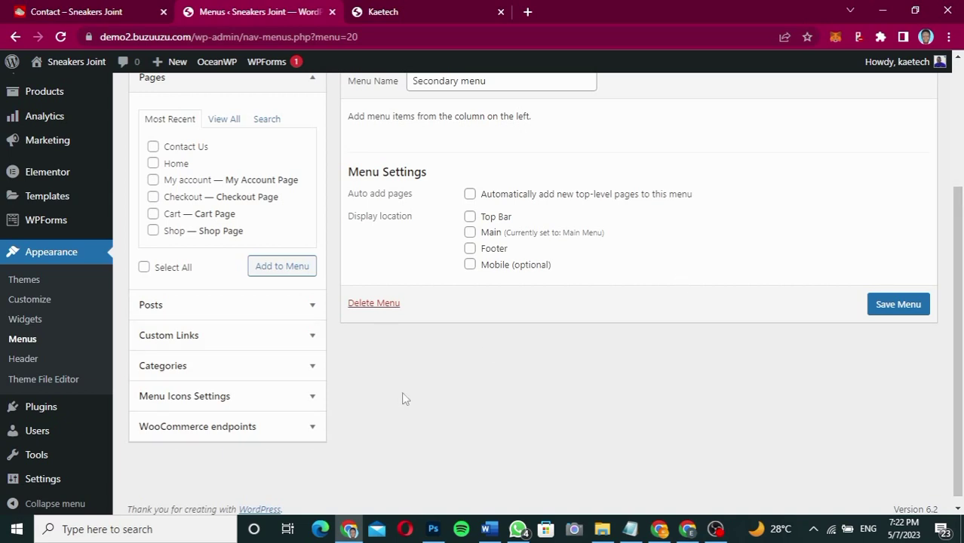
drag(961, 244, 962, 102)
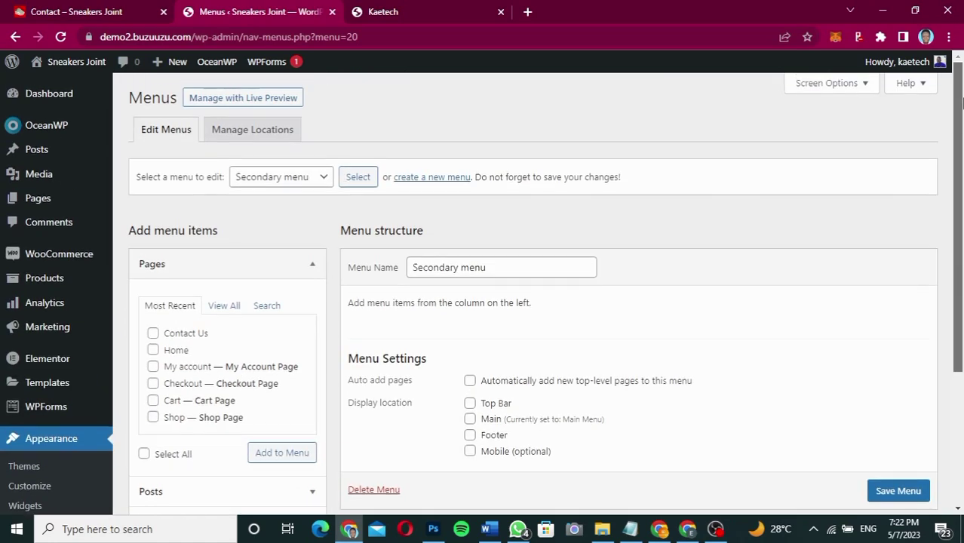
click(830, 83)
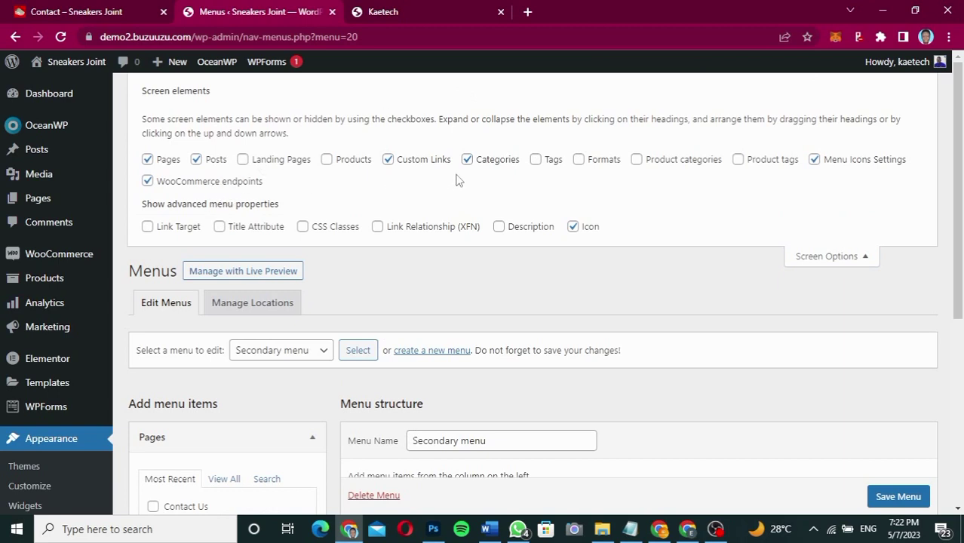
click(637, 161)
click(830, 256)
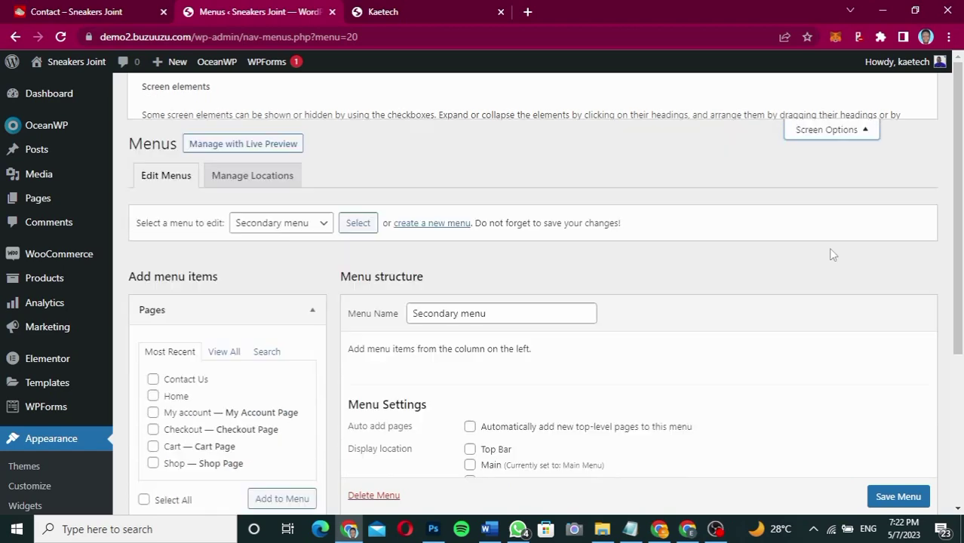
- Add the Business Shoes, Slippers & Sandals and Sneakers product categories to the Secondary menu, with Sneakers moved to first place
drag(960, 178, 962, 304)
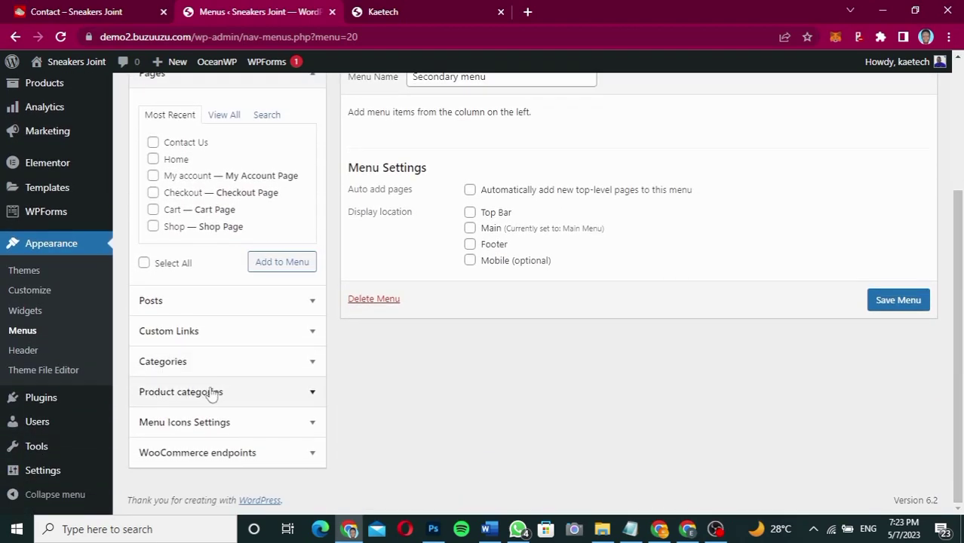
click(268, 406)
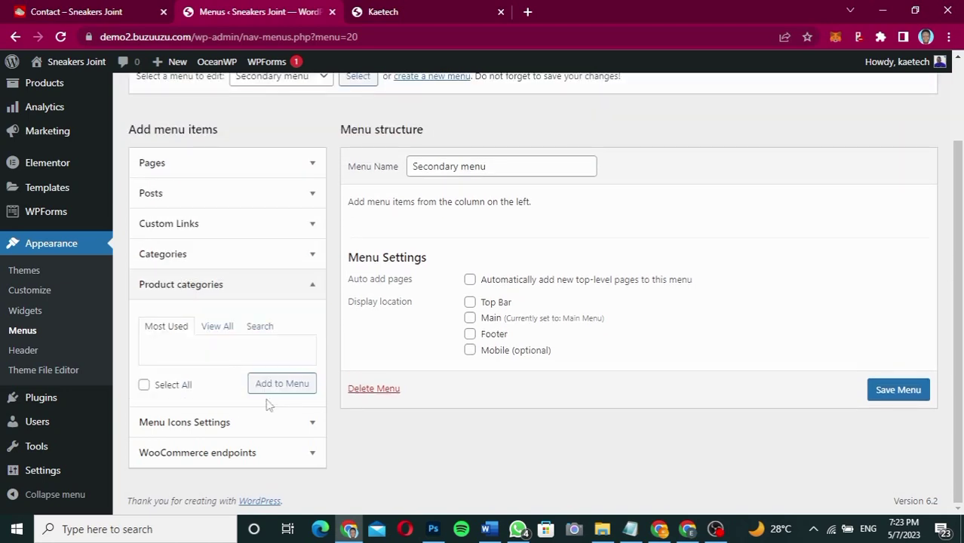
click(213, 332)
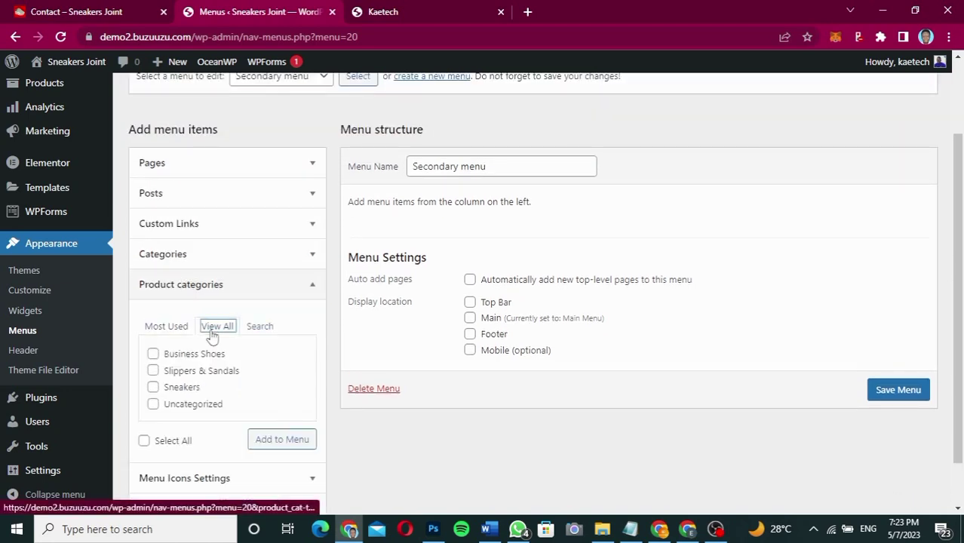
click(153, 354)
click(153, 370)
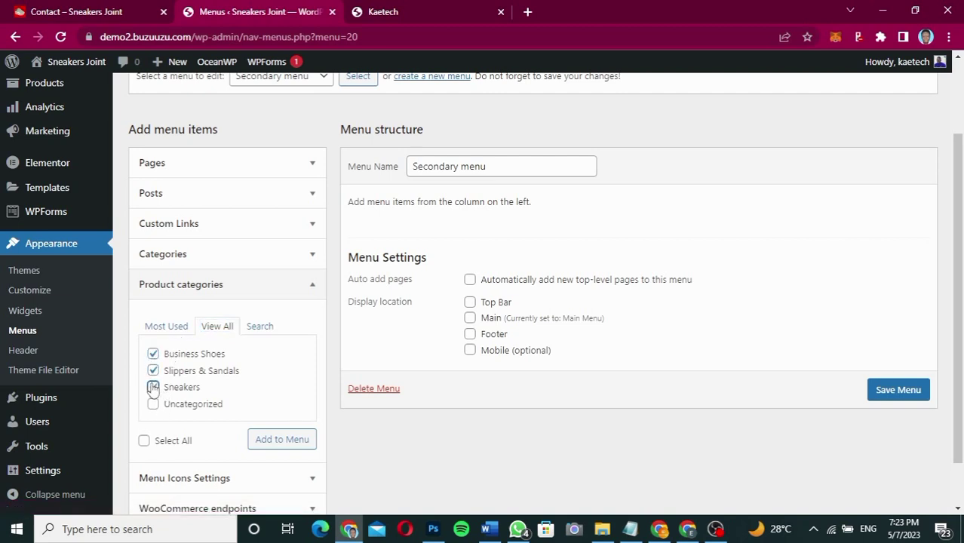
click(153, 387)
click(281, 441)
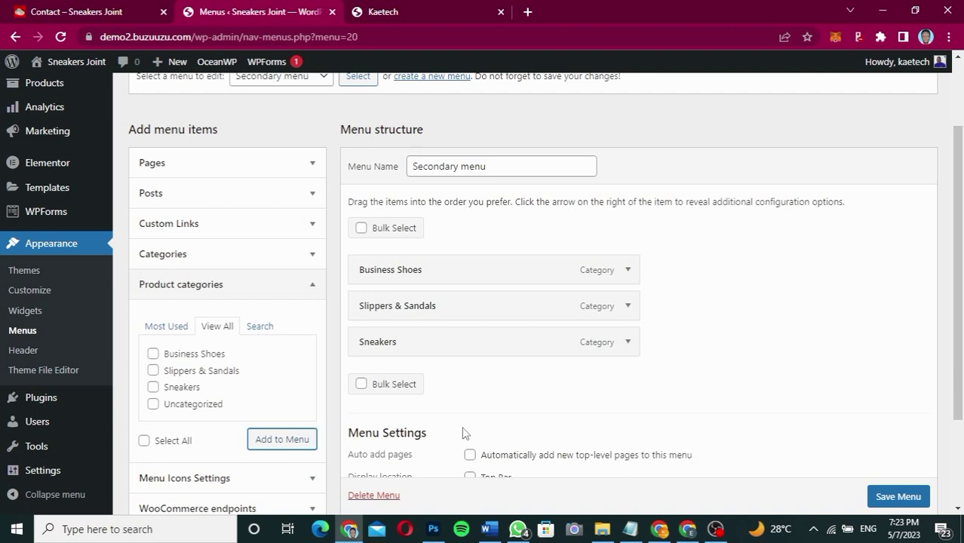
drag(447, 347, 455, 274)
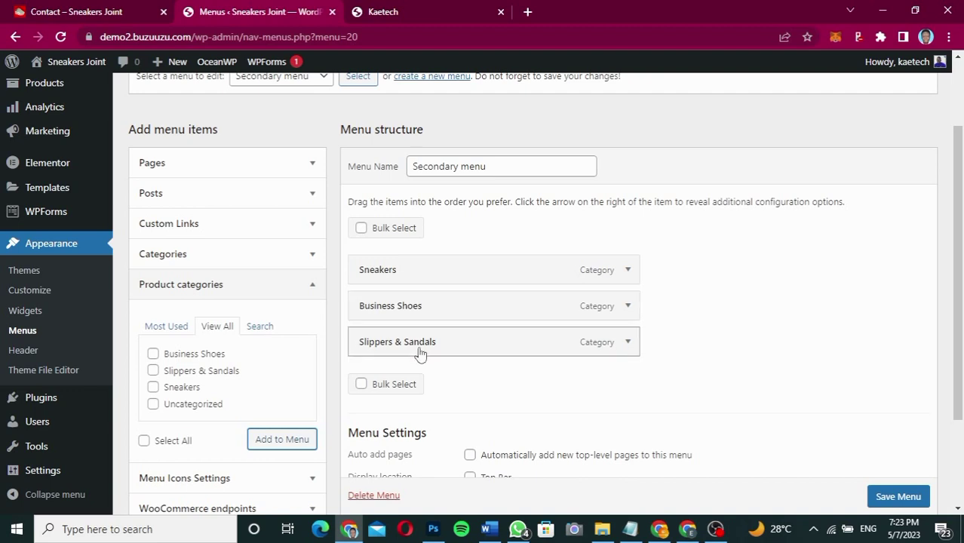
- Shorten the Slippers & Sandals item's navigation label to "Sandals" and save the Secondary menu
click(628, 344)
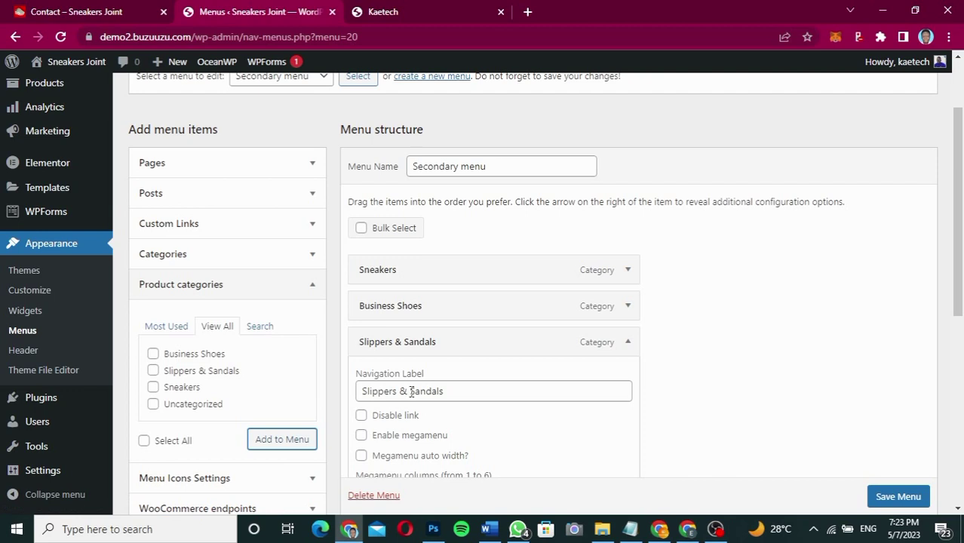
drag(407, 393, 323, 392)
key(BackSpace)
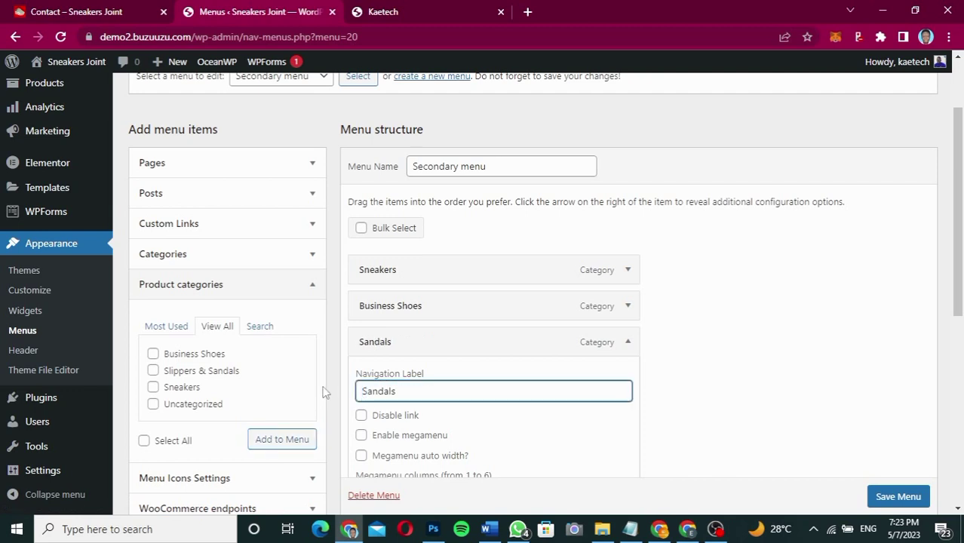
click(631, 347)
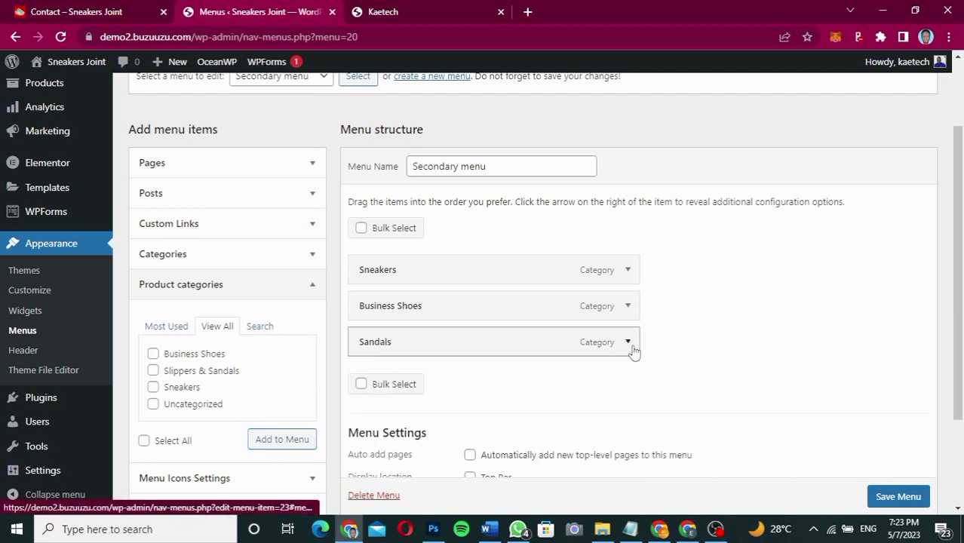
scroll(732, 334, down, 2)
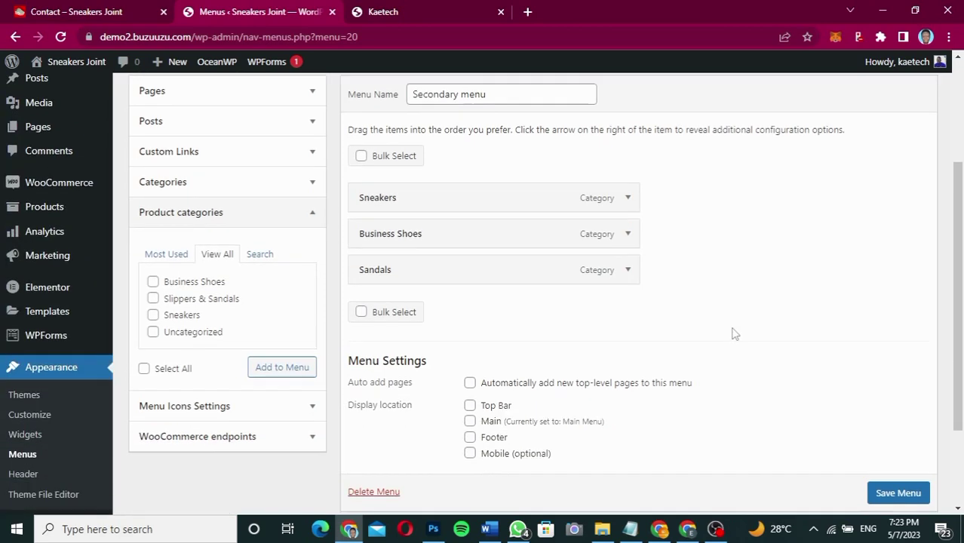
scroll(735, 334, down, 2)
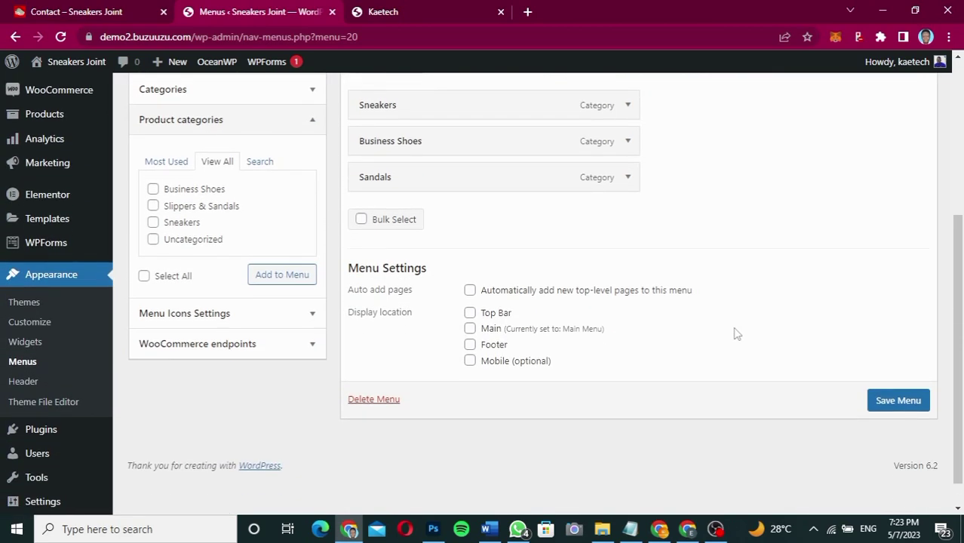
click(907, 406)
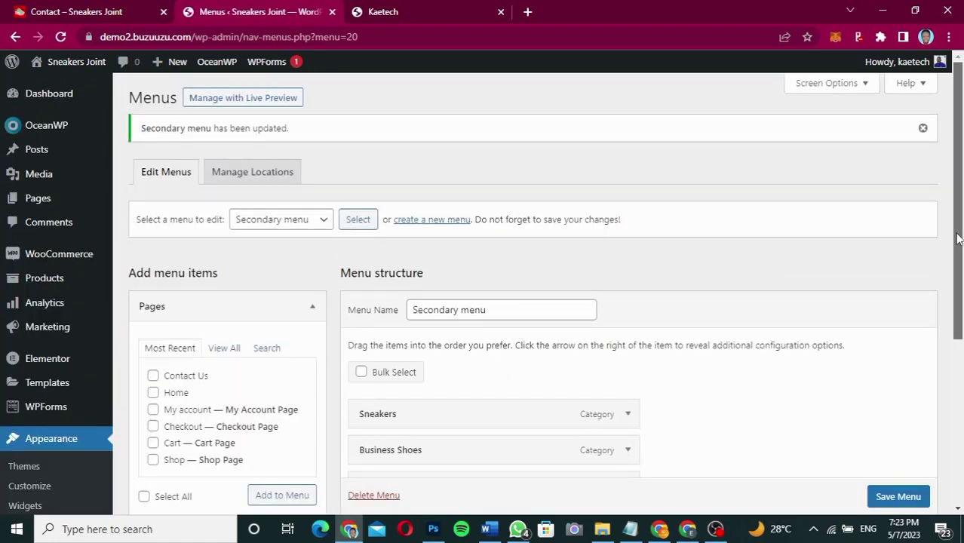
- Check the footer link columns on the reference Contact page and create a menu named "Footer Menu 1" without a display location
scroll(954, 332, down, 2)
drag(954, 354, 953, 254)
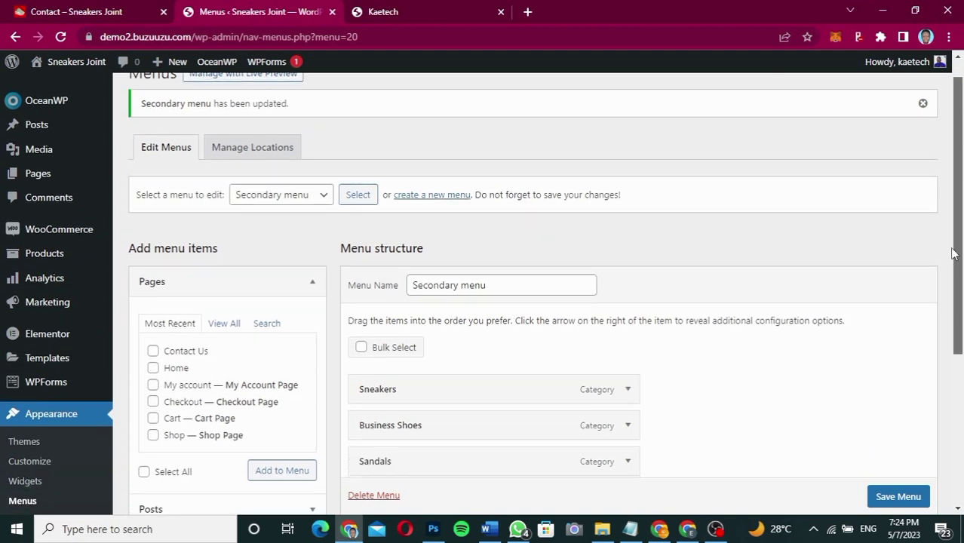
click(427, 200)
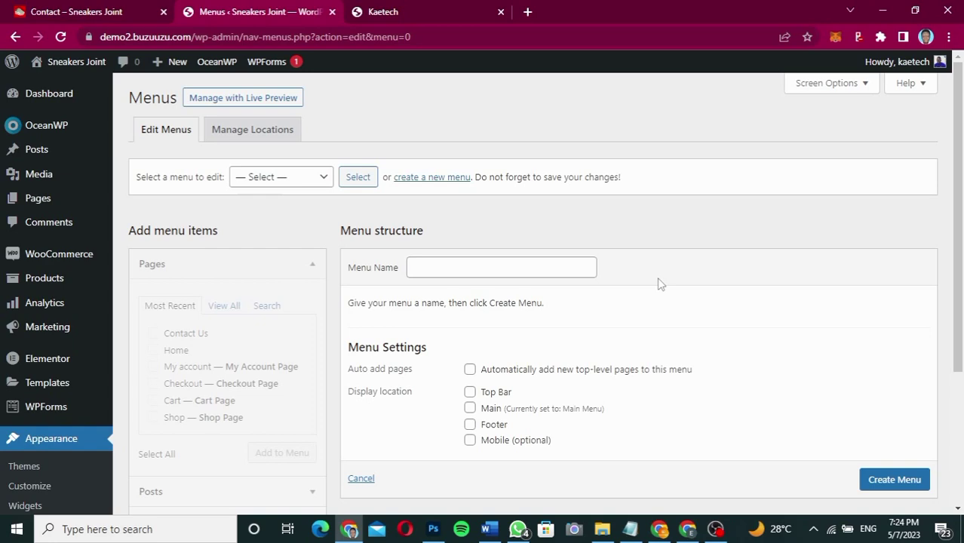
click(83, 11)
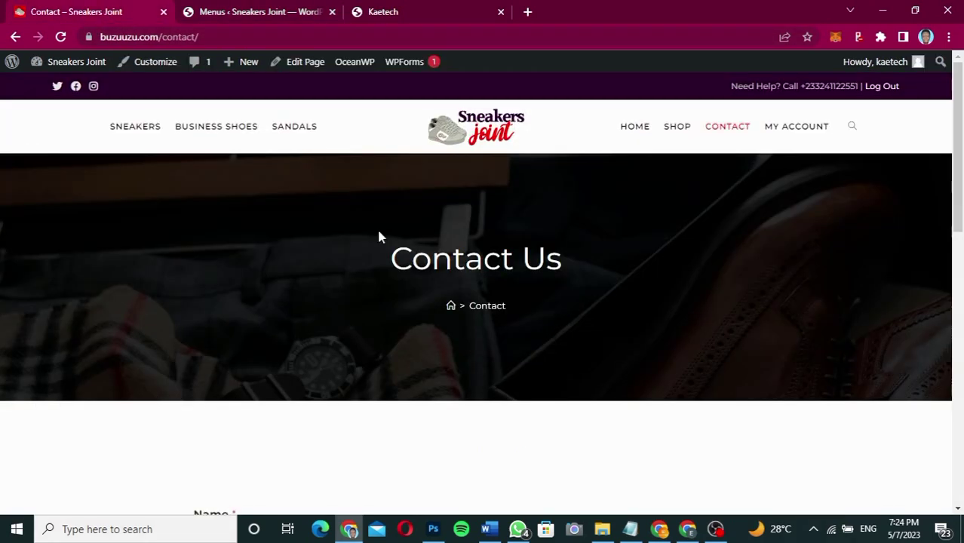
scroll(380, 237, down, 10)
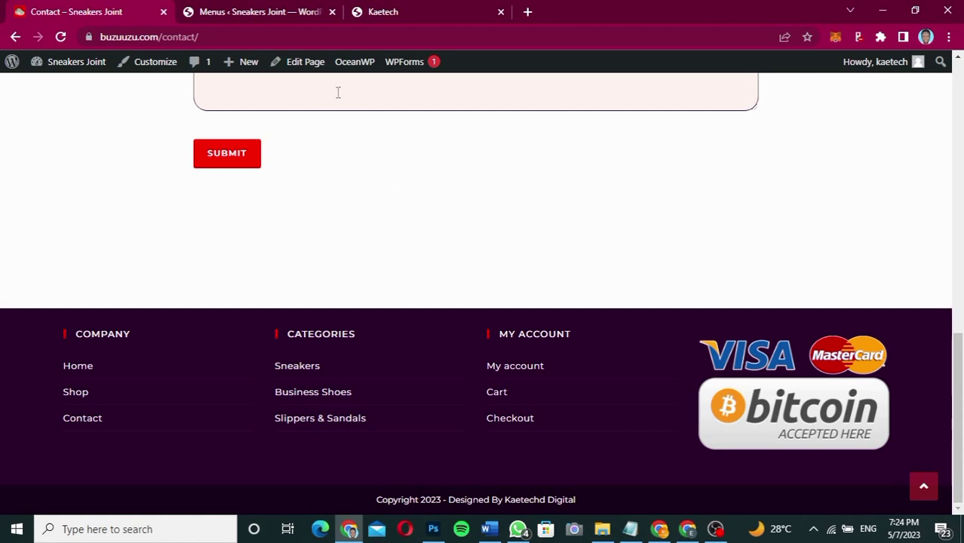
click(264, 13)
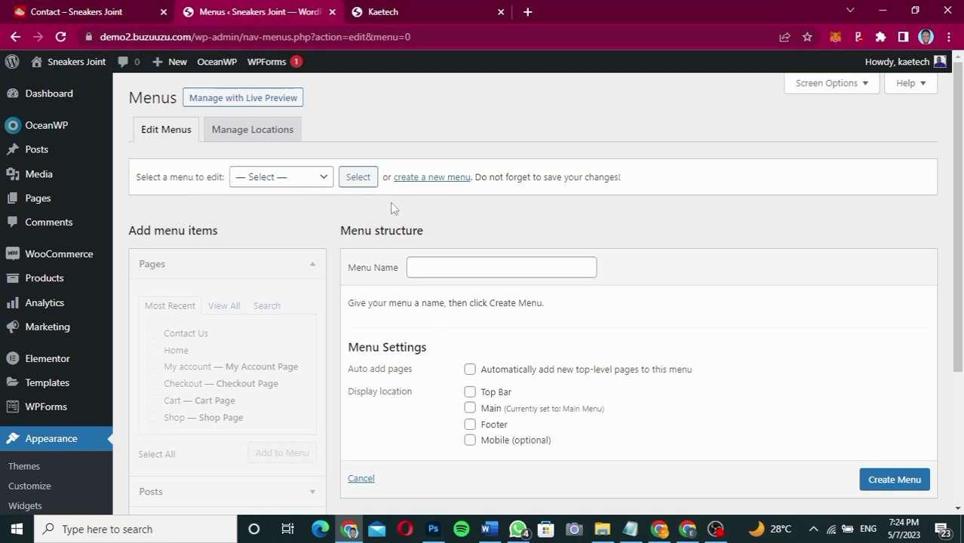
click(431, 269)
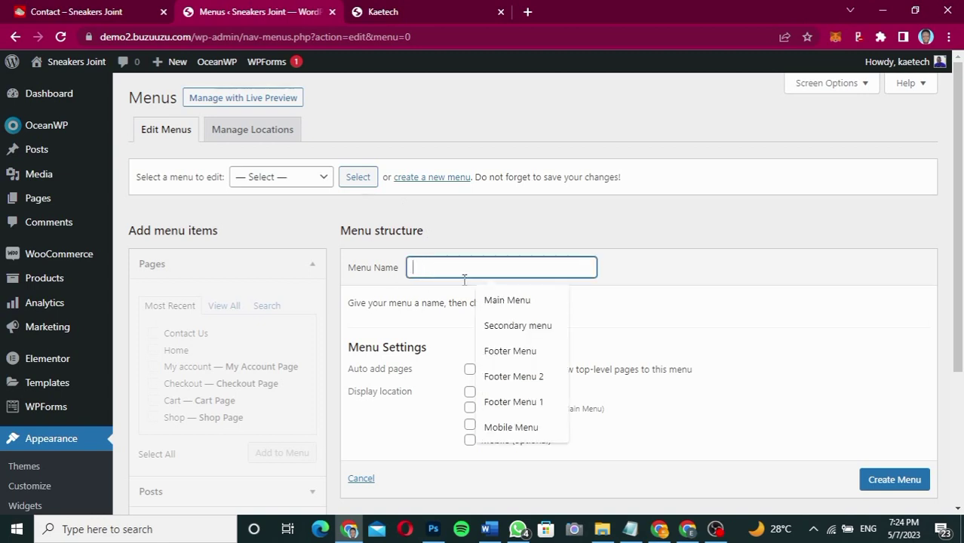
click(532, 408)
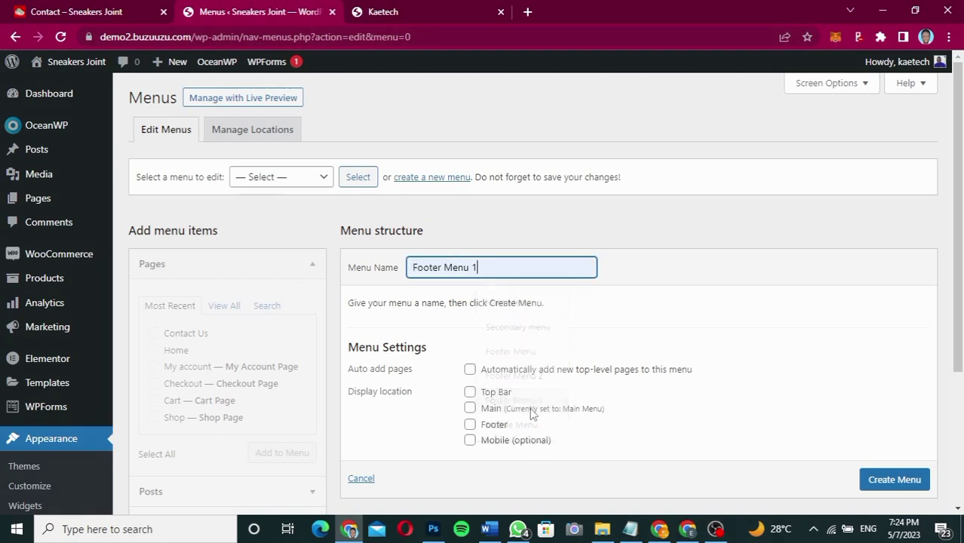
scroll(634, 375, down, 1)
scroll(635, 375, down, 1)
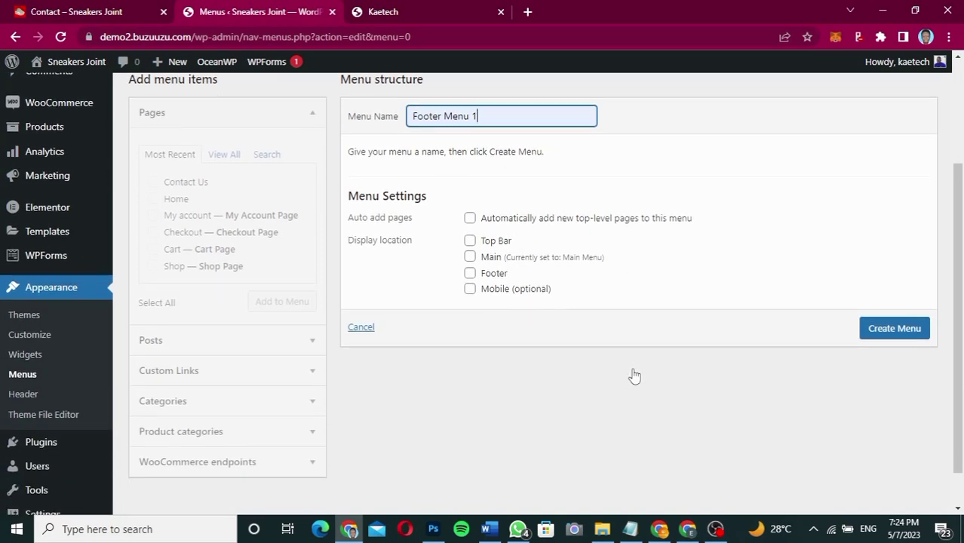
click(917, 328)
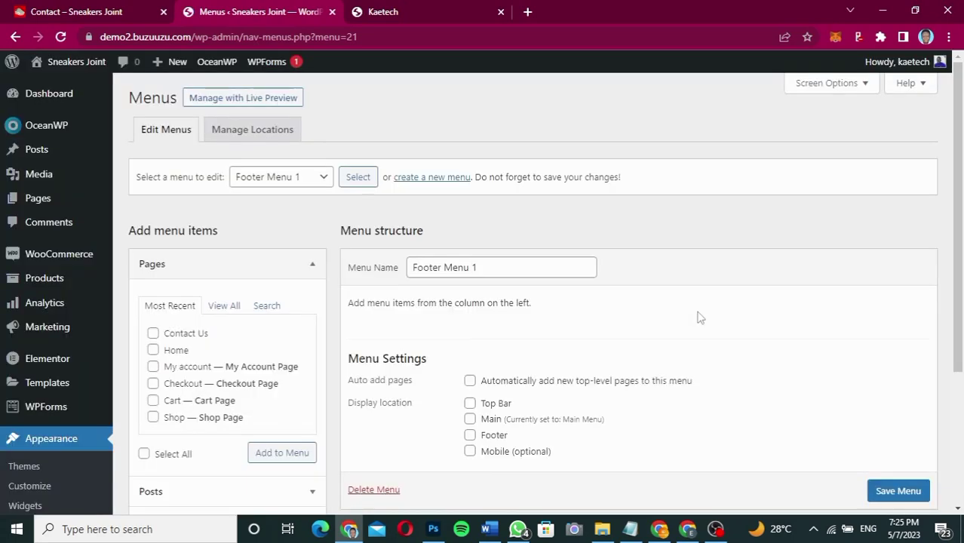
- Add the Home, Shop and Contact Us pages to Footer Menu 1 and arrange them in that order, following the reference site's Company column
scroll(699, 318, down, 1)
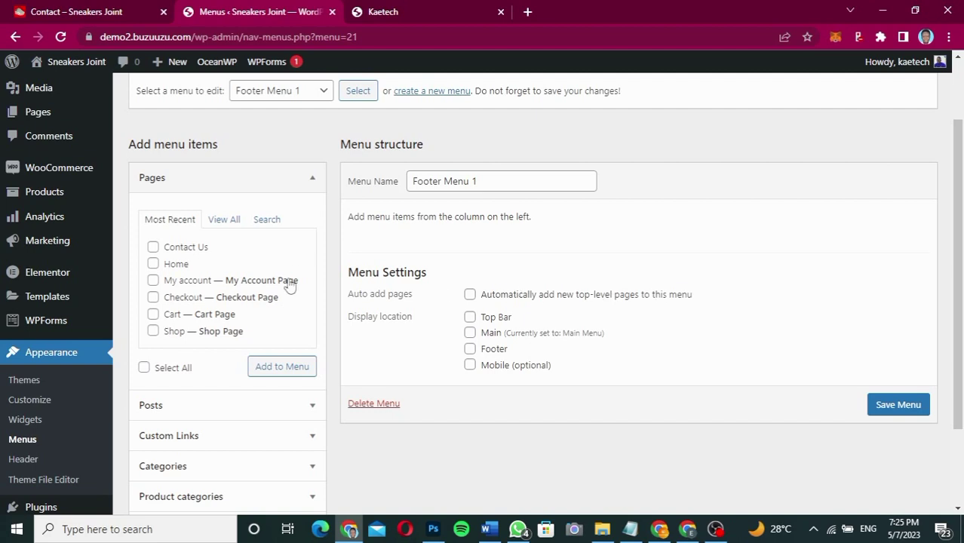
click(121, 12)
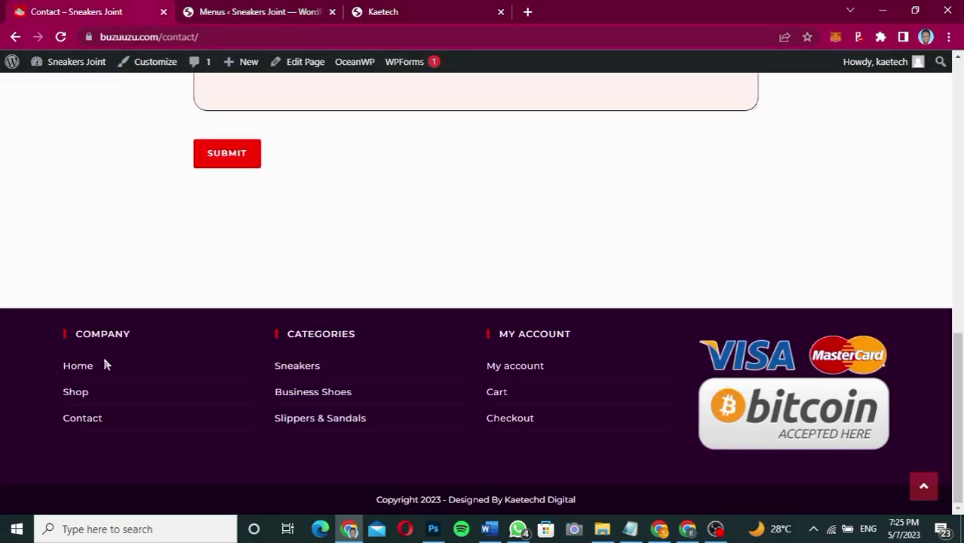
click(270, 12)
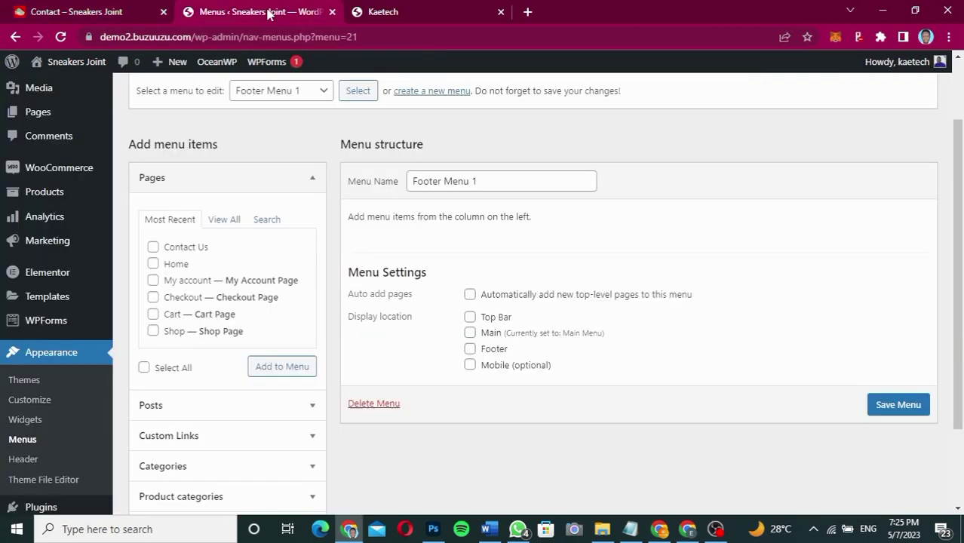
click(153, 264)
click(154, 332)
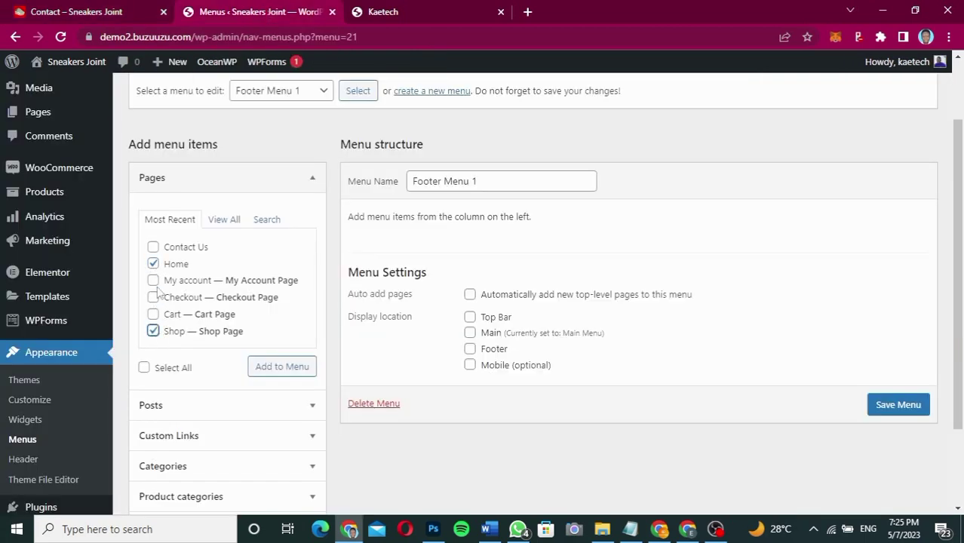
click(153, 248)
click(275, 368)
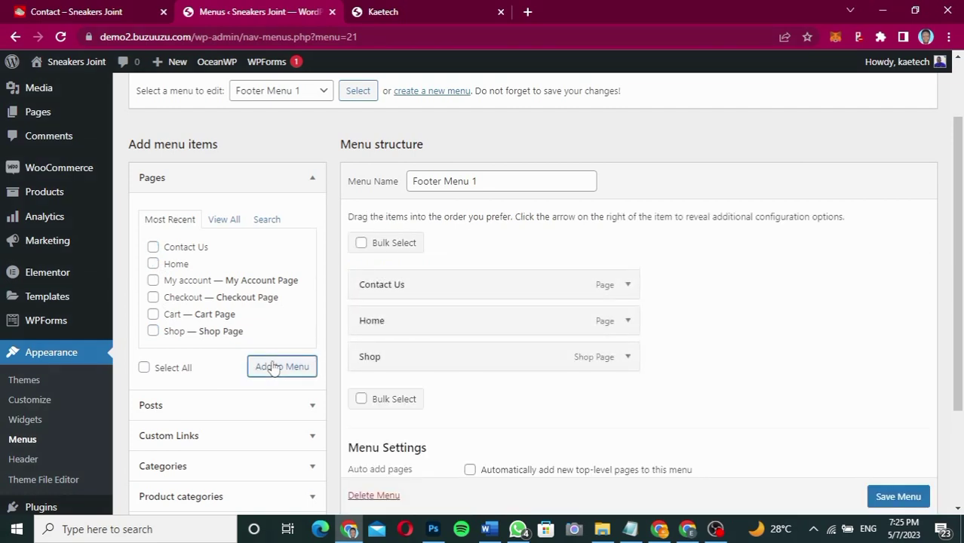
drag(474, 323, 473, 284)
drag(462, 328, 463, 367)
- Change the Contact Us item's navigation label to Contact and save Footer Menu 1
click(628, 356)
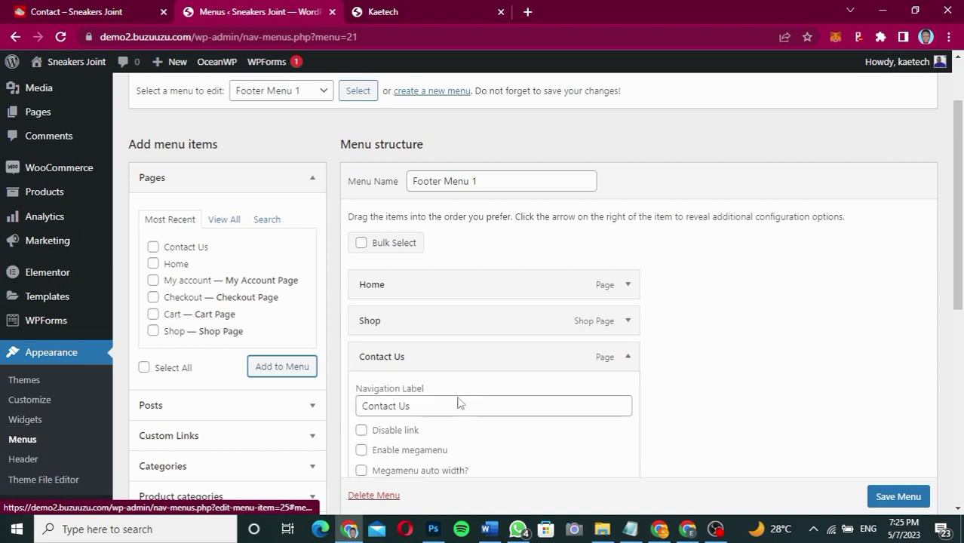
click(443, 408)
key(BackSpace)
key(BackSpace)
key(BackSpace)
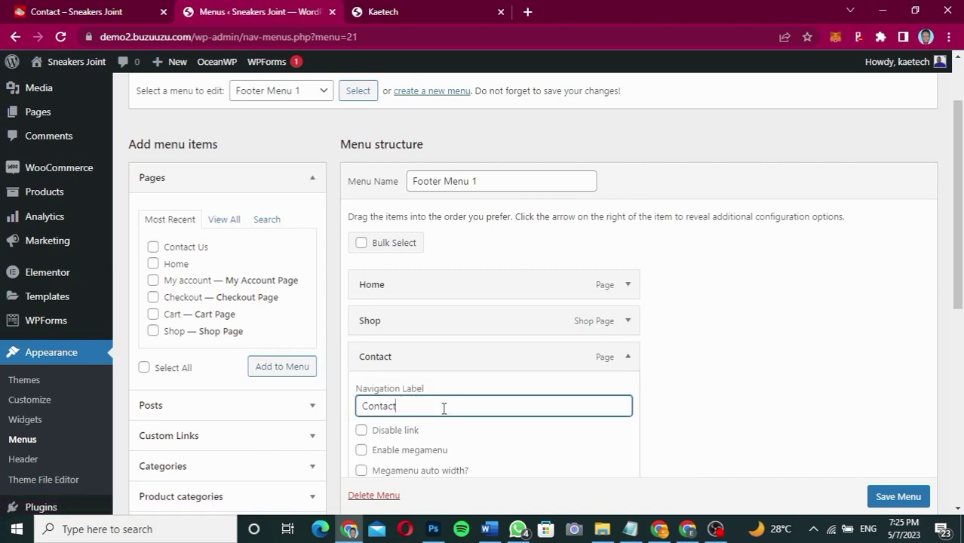
click(555, 357)
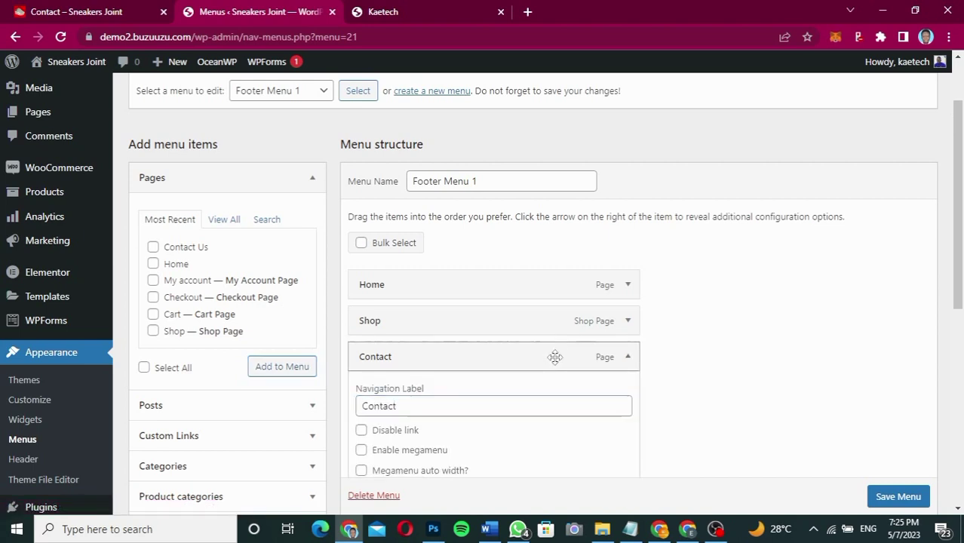
click(626, 359)
scroll(890, 497, down, 1)
click(892, 498)
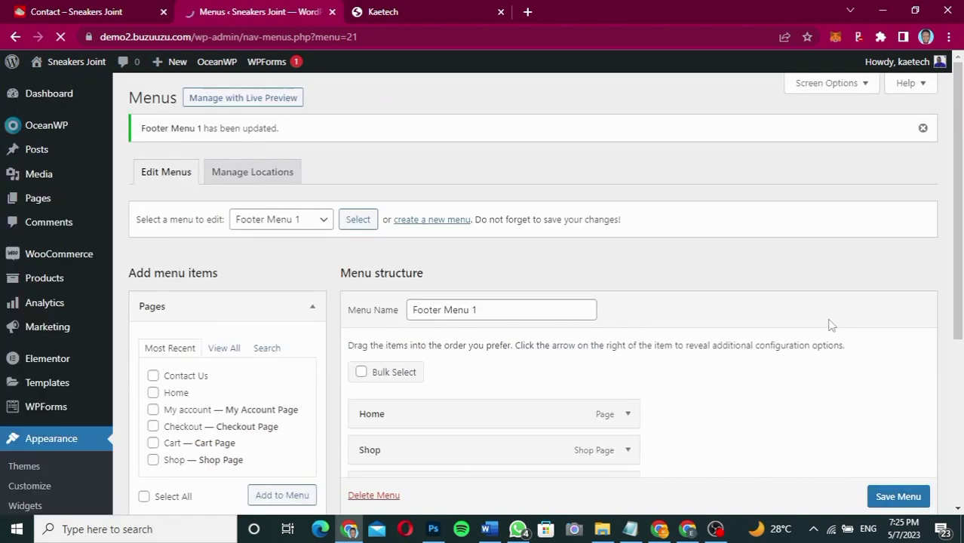
- Check the reference site's footer columns and create a new menu named Footer Menu 2 without a display location
click(102, 15)
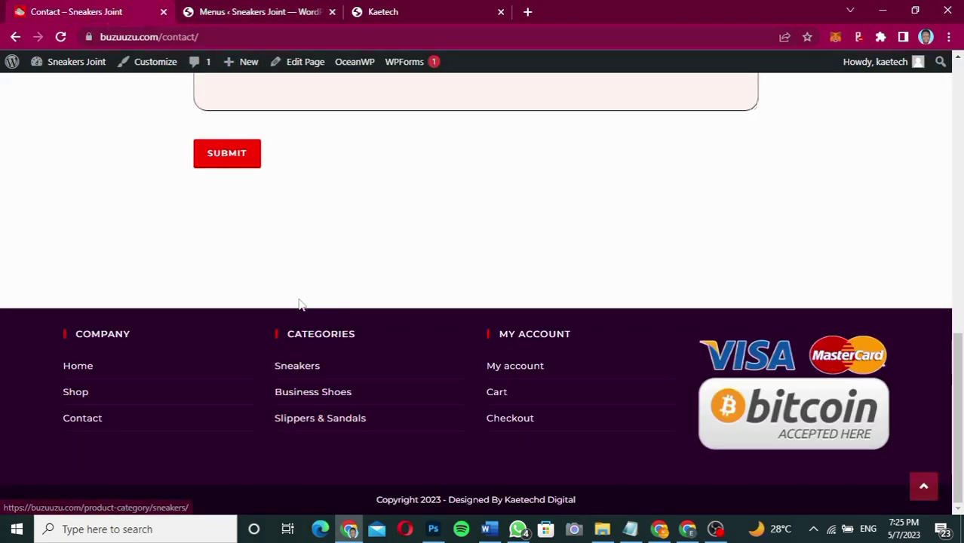
click(260, 9)
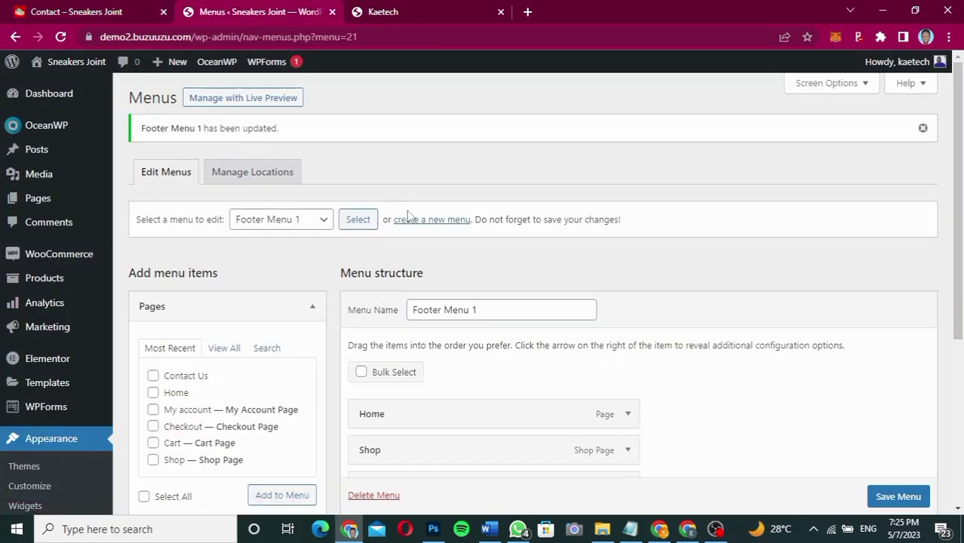
click(433, 220)
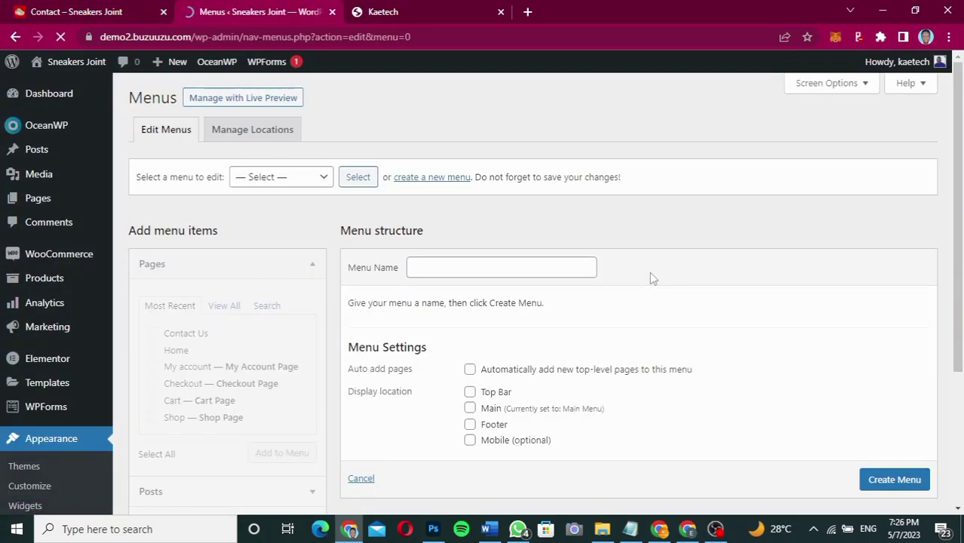
click(535, 264)
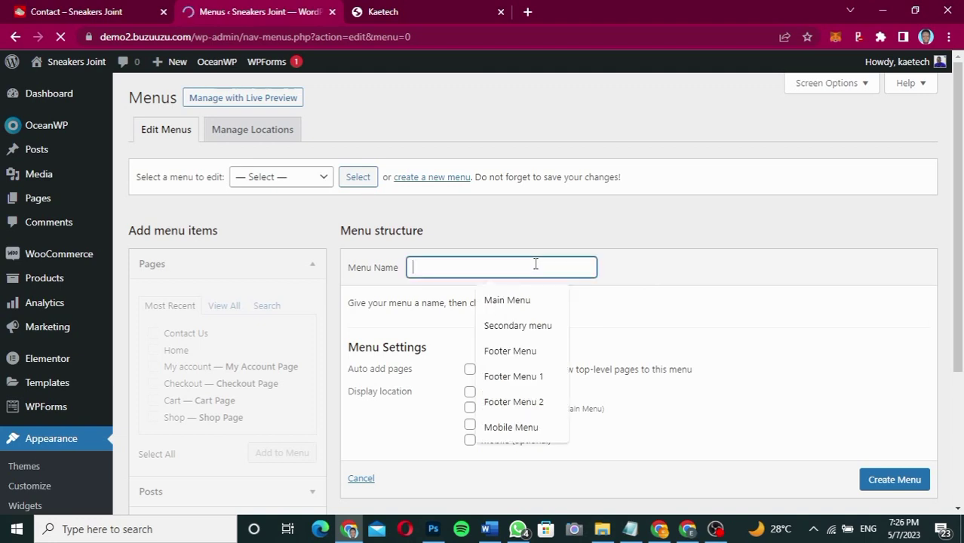
click(522, 402)
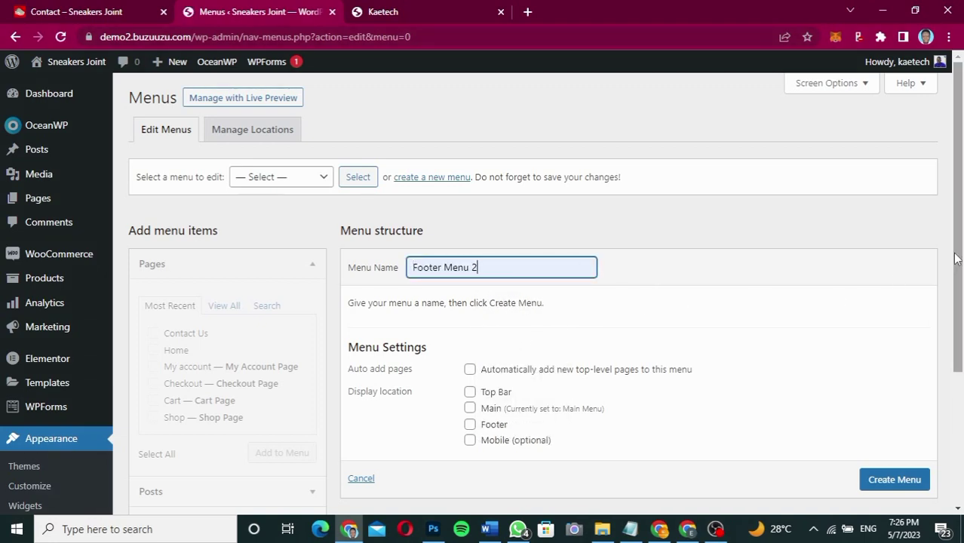
drag(957, 258, 956, 337)
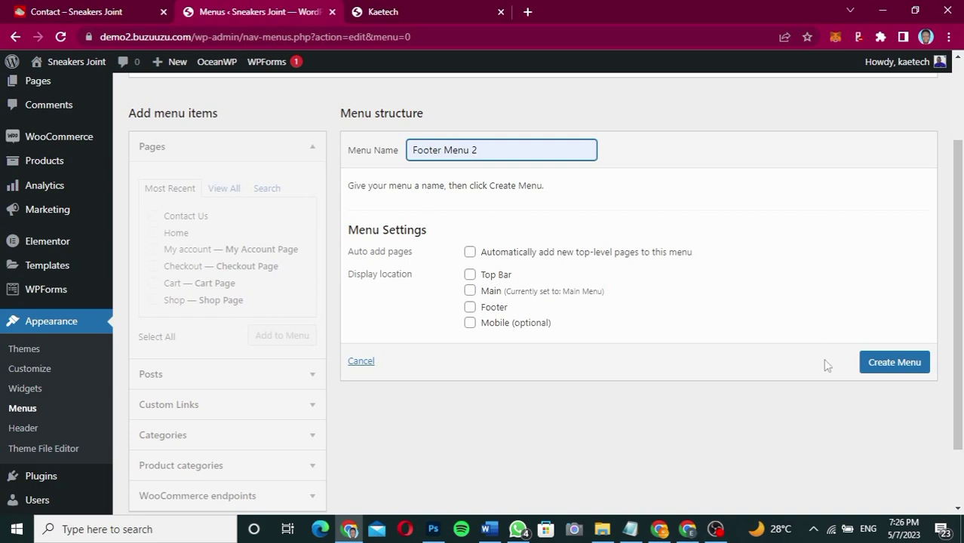
click(894, 363)
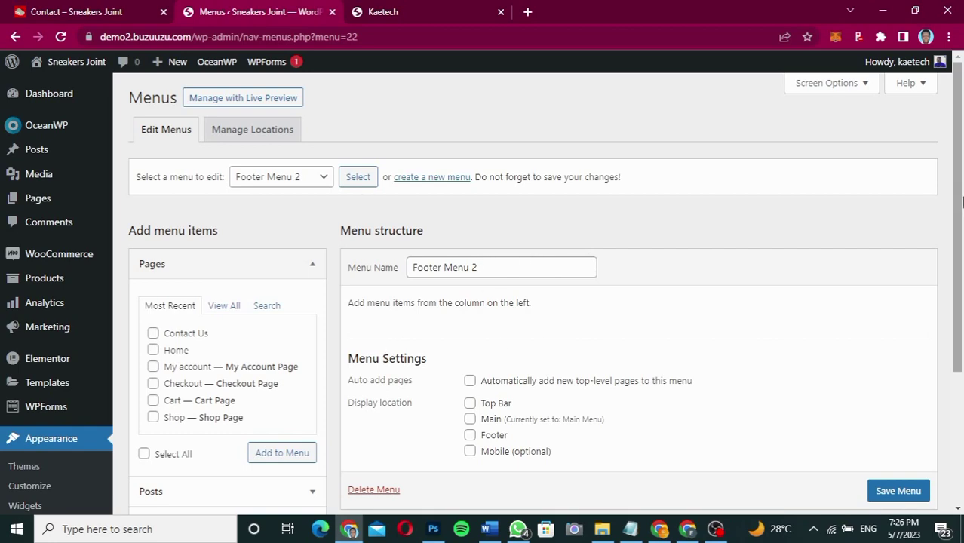
- Add the Business Shoes, Slippers & Sandals and Sneakers product categories to Footer Menu 2 and save the menu
scroll(958, 200, down, 3)
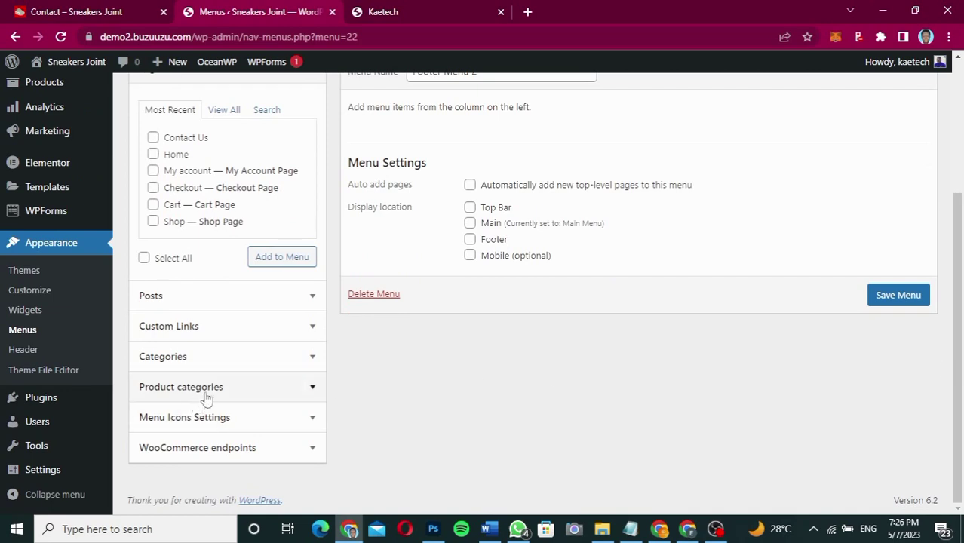
click(206, 396)
click(218, 233)
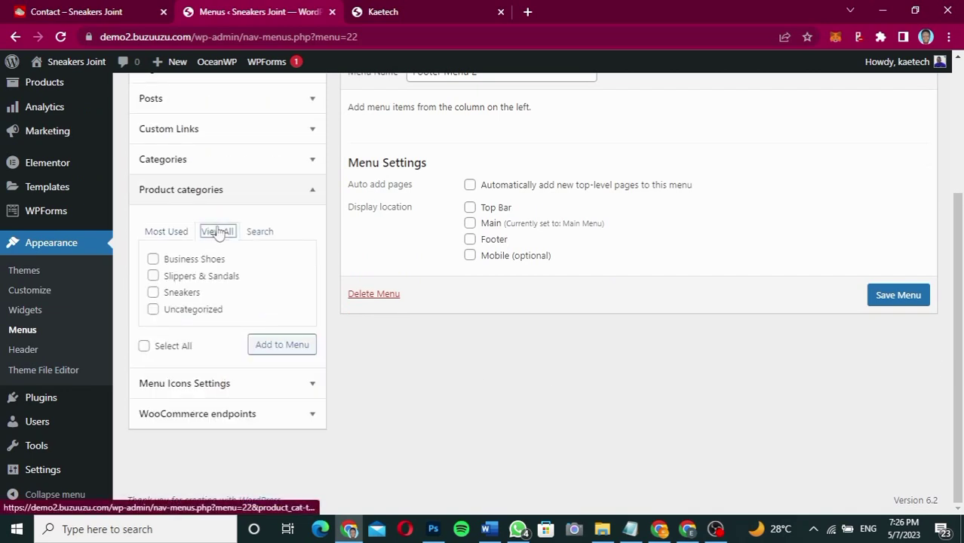
click(153, 259)
click(154, 277)
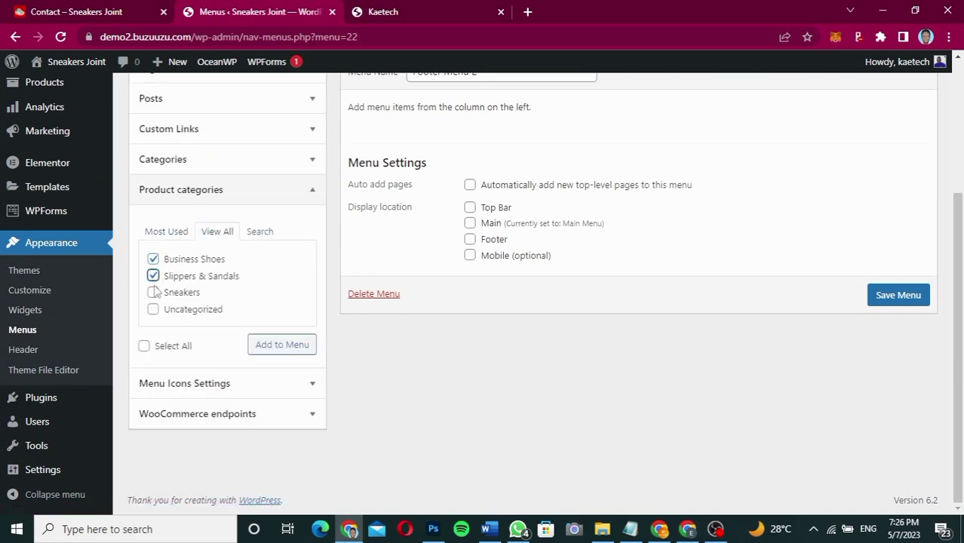
click(154, 293)
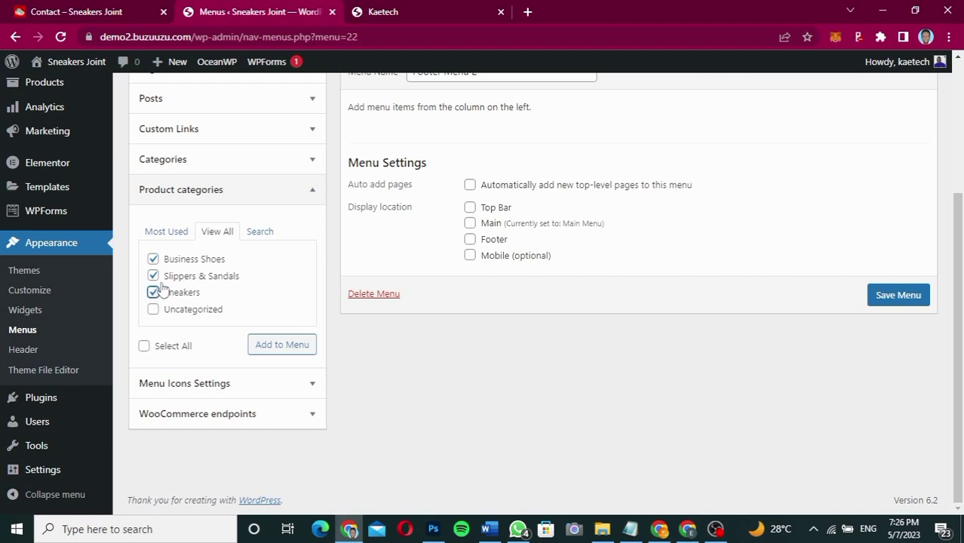
click(299, 344)
scroll(621, 384, up, 2)
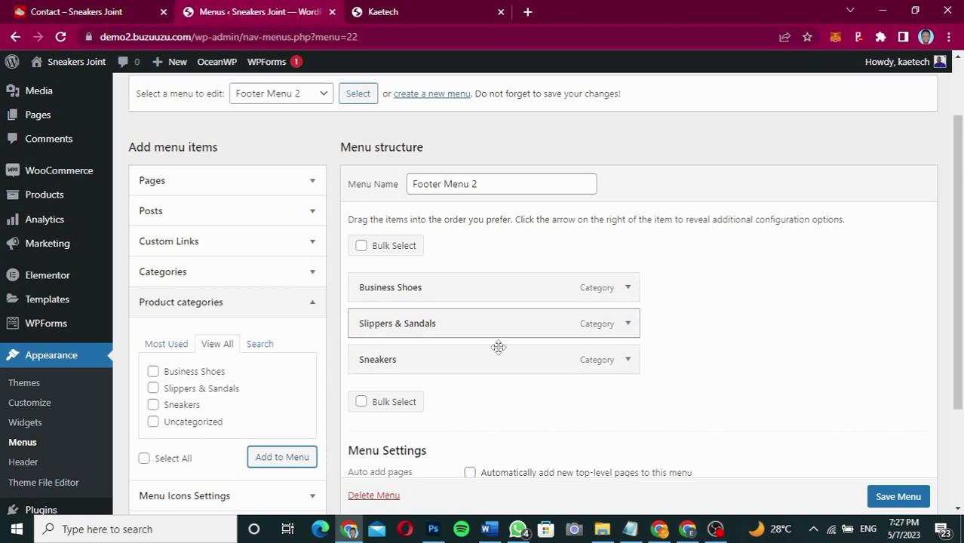
click(870, 488)
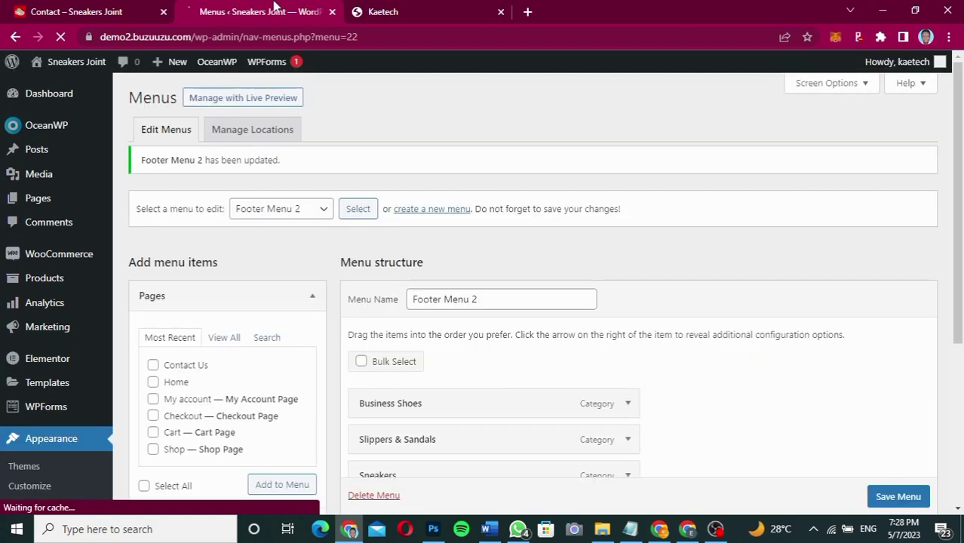
- Check the reference site's footer again and create a new menu named Footer Menu 3 without a display location
click(75, 12)
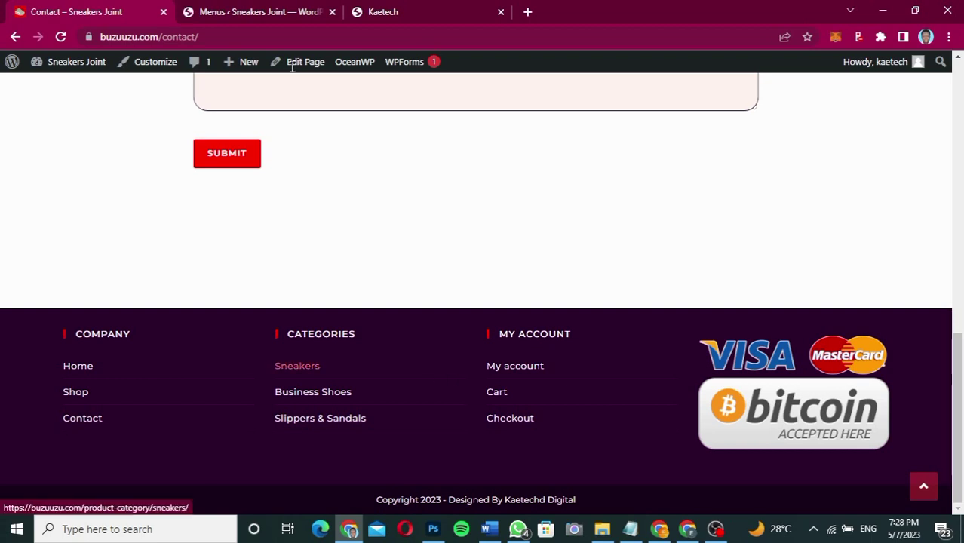
click(285, 13)
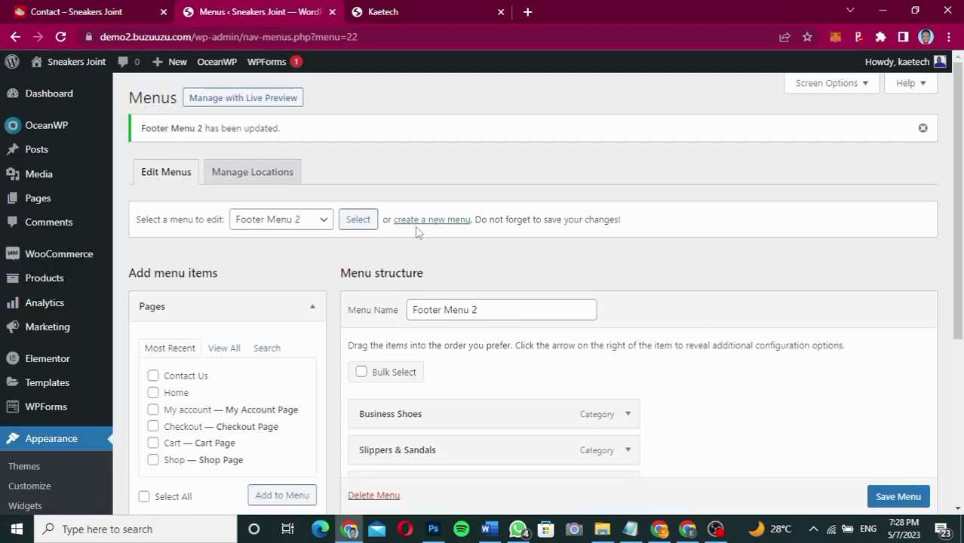
click(417, 225)
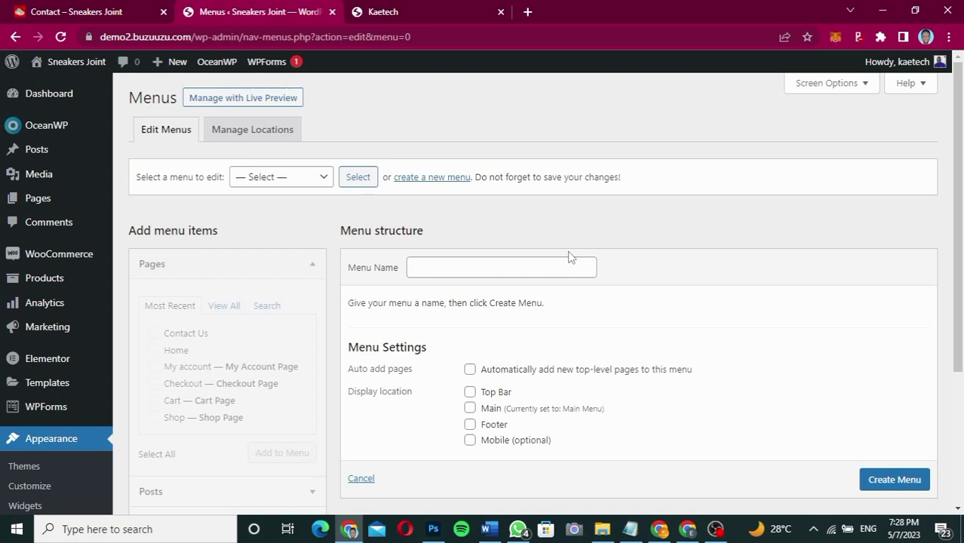
click(528, 270)
text(Footer Menu 3)
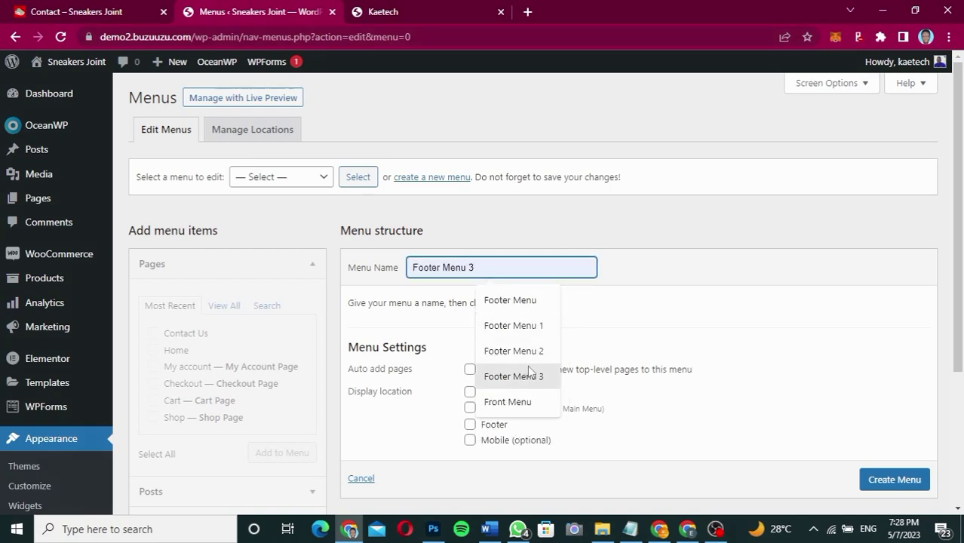
click(531, 381)
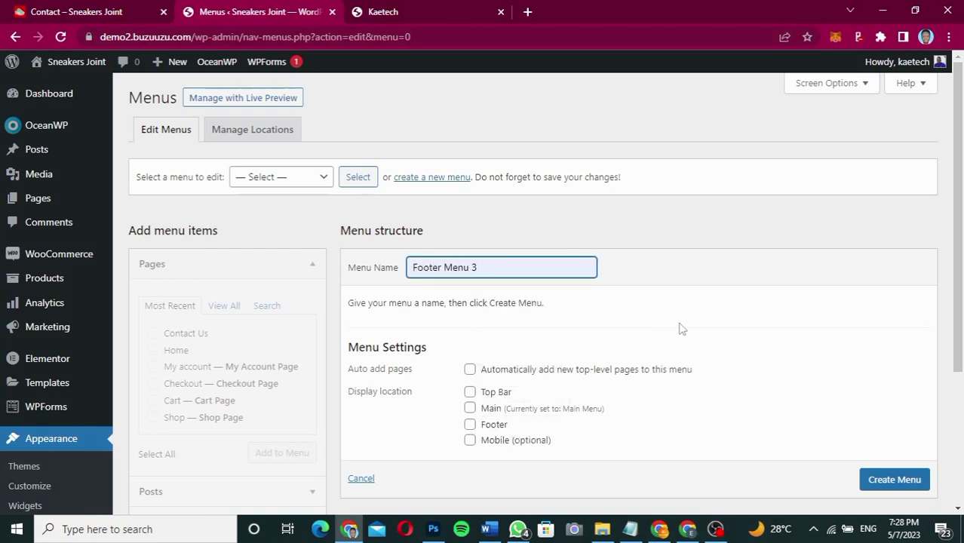
click(895, 480)
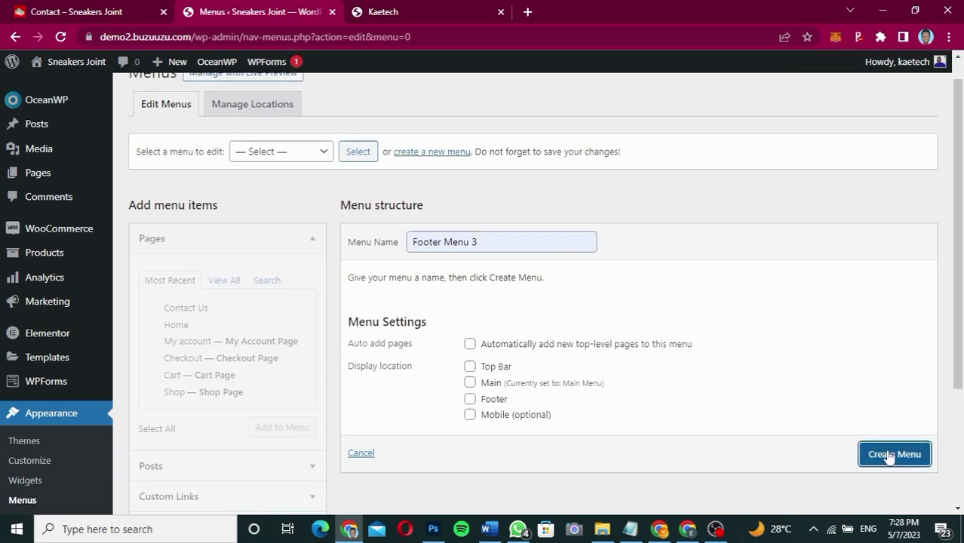
click(892, 456)
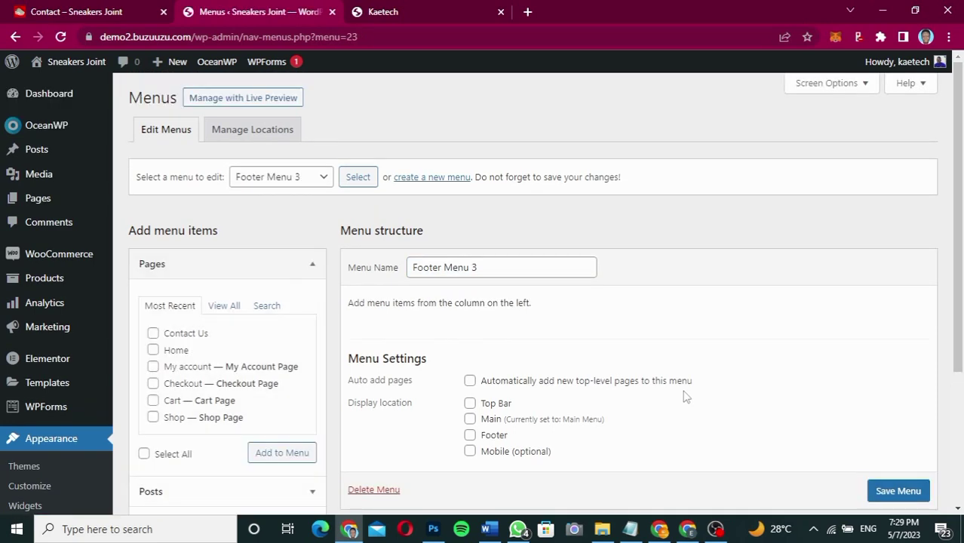
- Add the My account, Checkout and Cart pages to Footer Menu 3
scroll(685, 396, down, 1)
scroll(685, 397, down, 2)
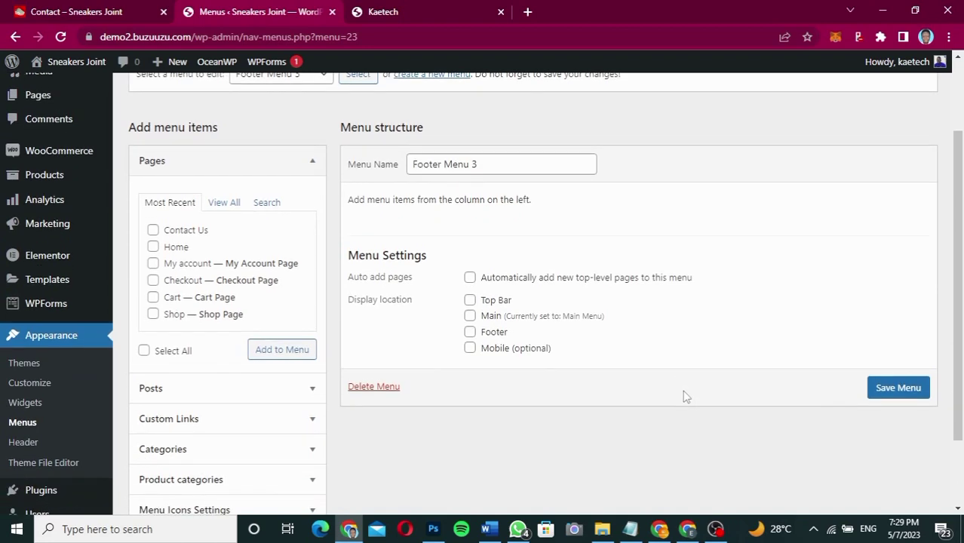
scroll(685, 397, up, 1)
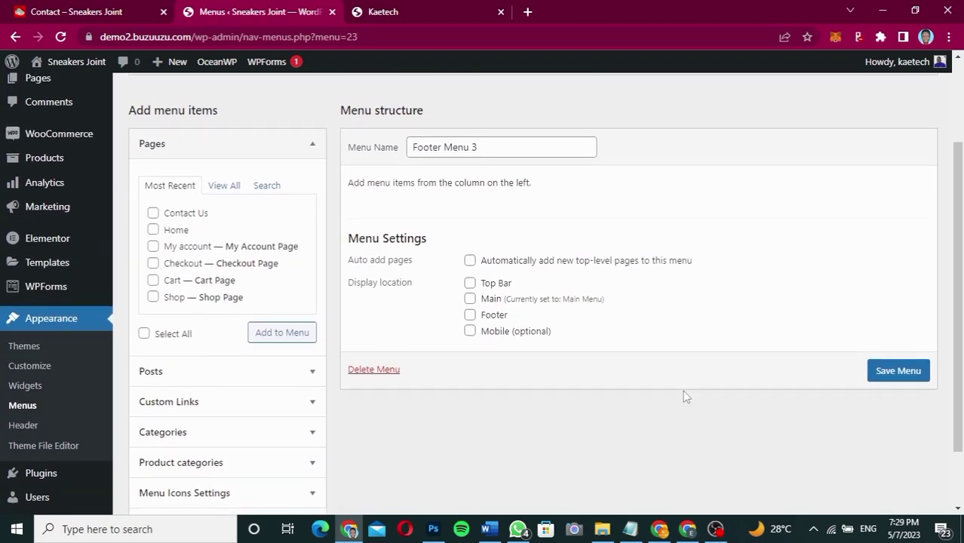
click(153, 246)
click(153, 263)
click(153, 280)
click(284, 339)
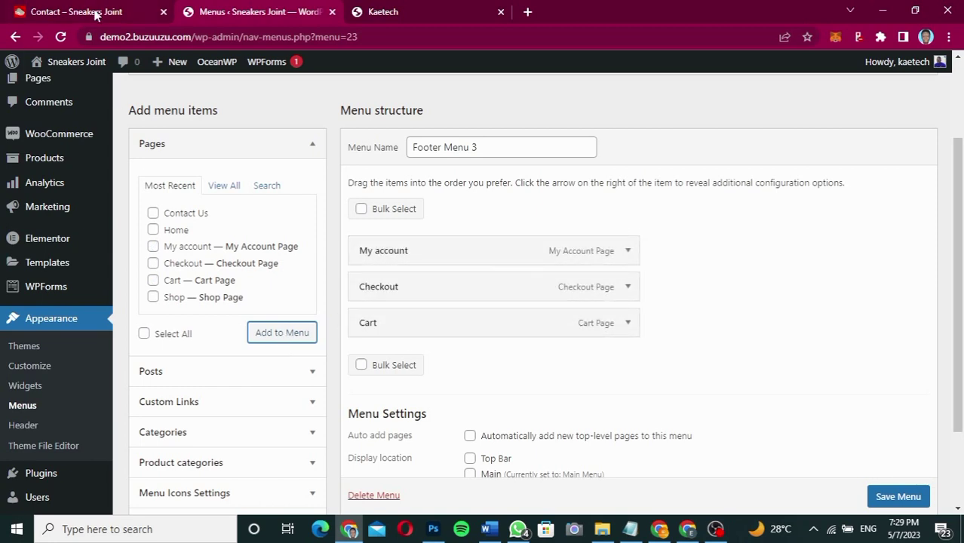
- Compare with the My Account column in the reference footer and move Checkout below Cart in Footer Menu 3
click(96, 14)
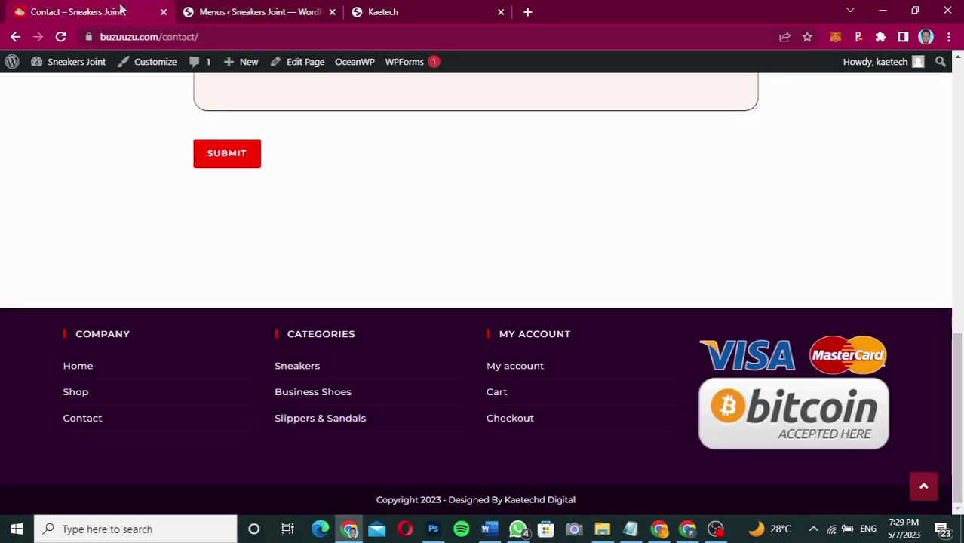
click(254, 14)
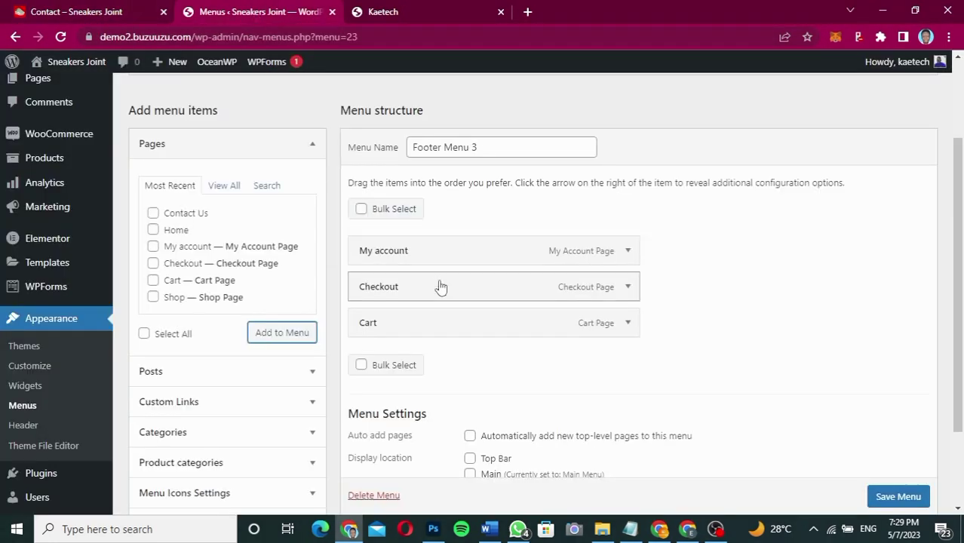
drag(439, 285, 437, 334)
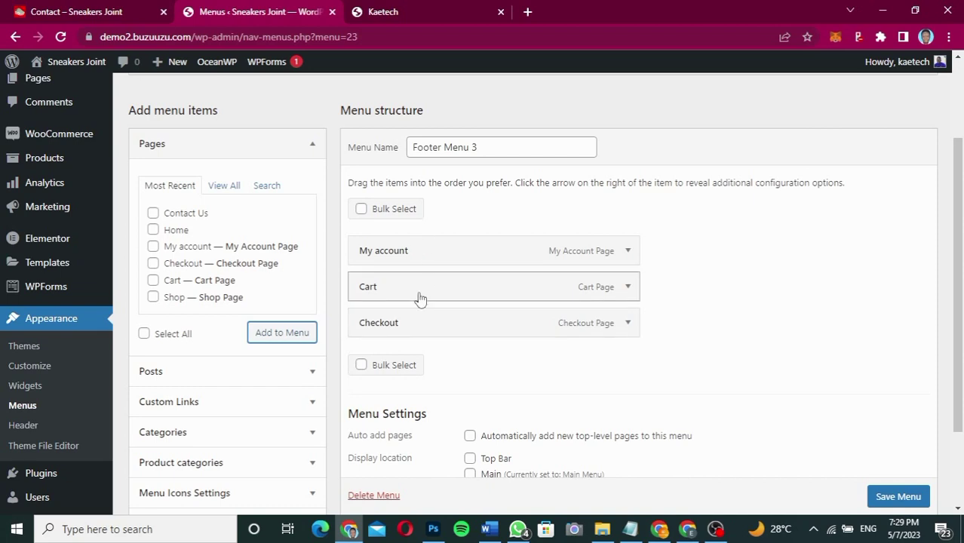
- Save Footer Menu 3 and check the list of menus available for editing
scroll(892, 491, down, 1)
click(892, 495)
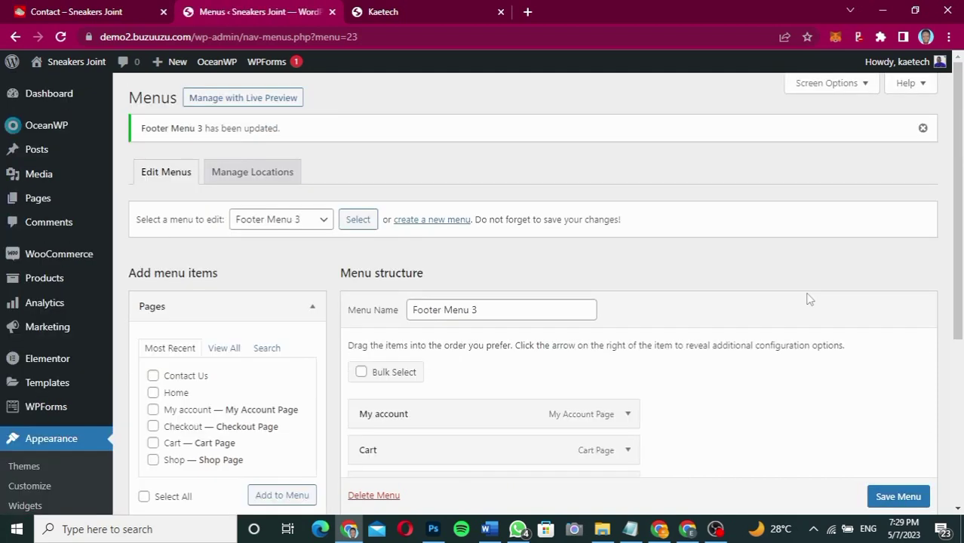
click(322, 220)
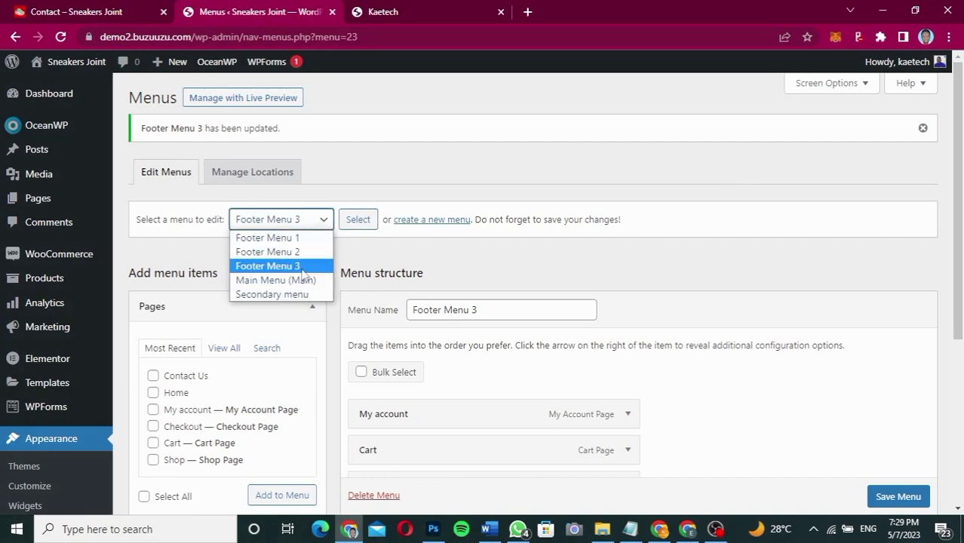
click(359, 259)
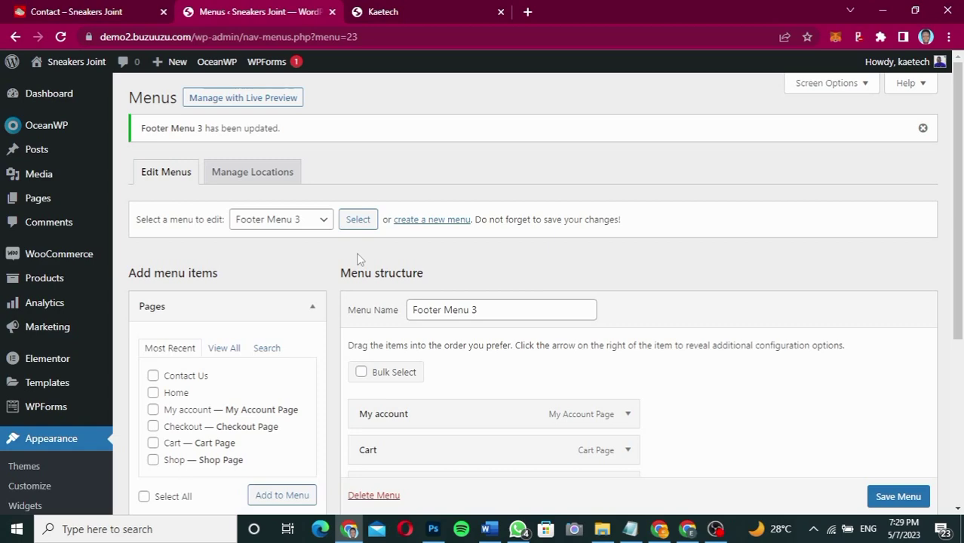
- Open the site's Reading settings
scroll(359, 258, down, 3)
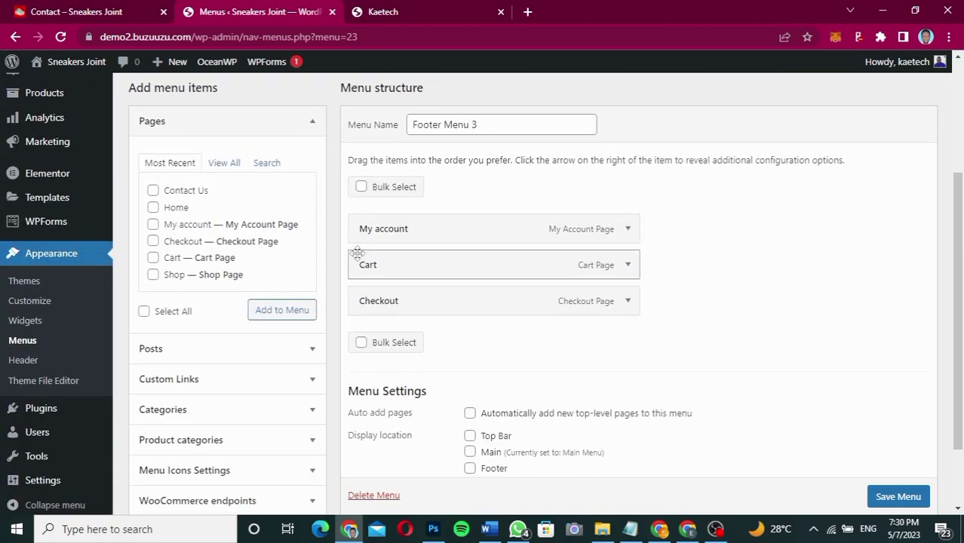
scroll(317, 385, down, 1)
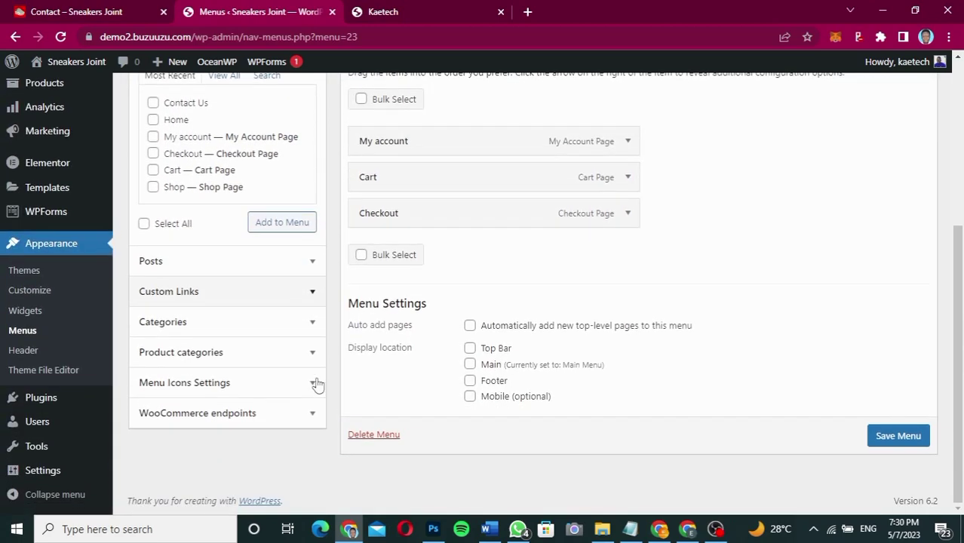
mouse_move(48, 473)
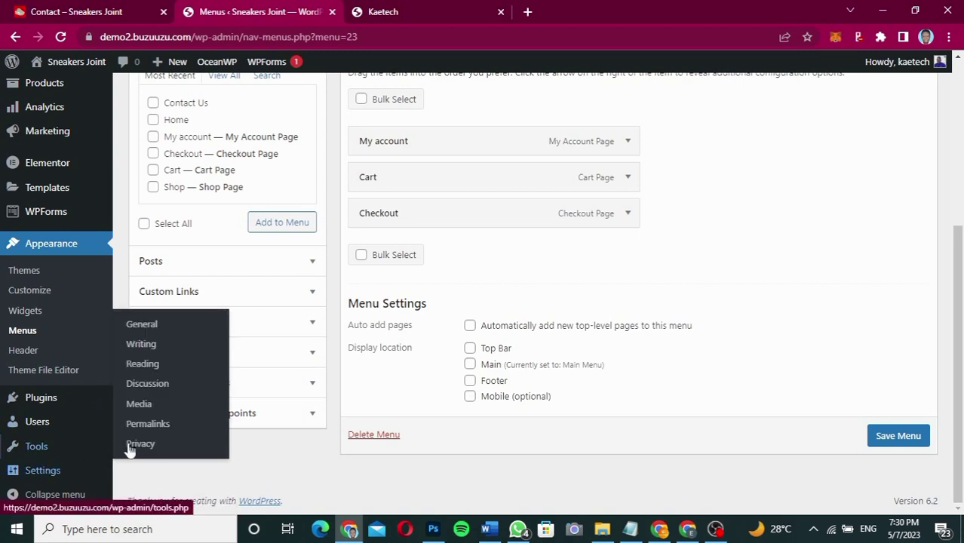
click(148, 364)
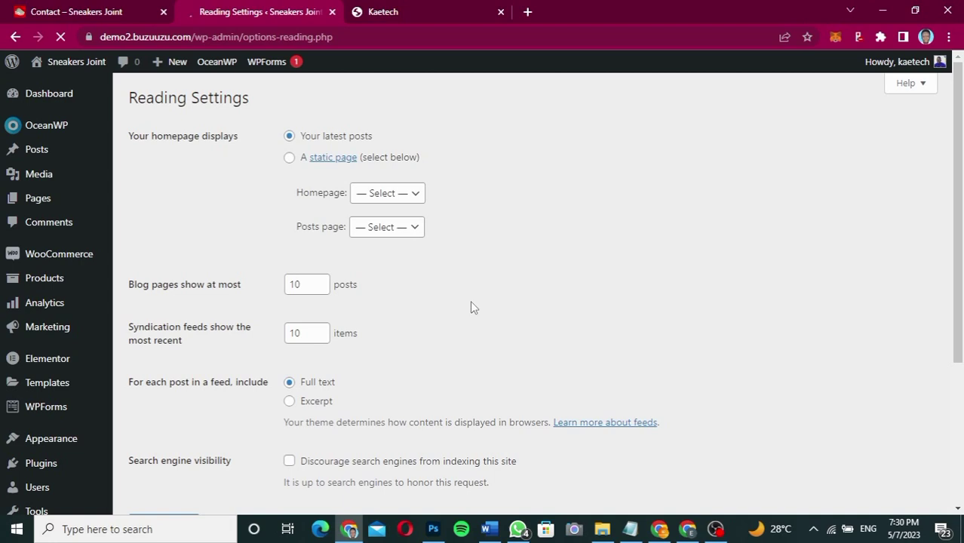
- Open the live store in a new browser tab, close the Kaetech tab and check the current homepage before returning to Reading Settings
mouse_move(78, 66)
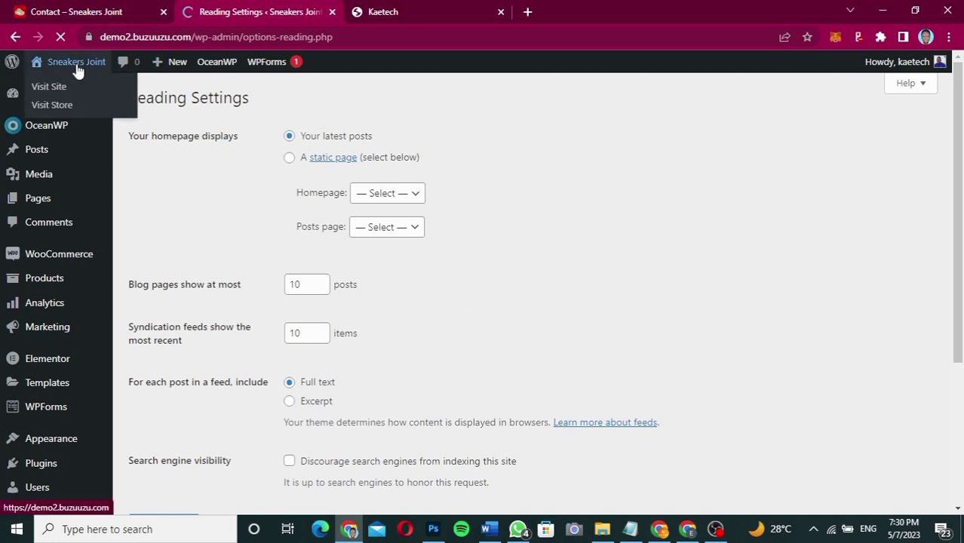
right_click(60, 87)
click(92, 95)
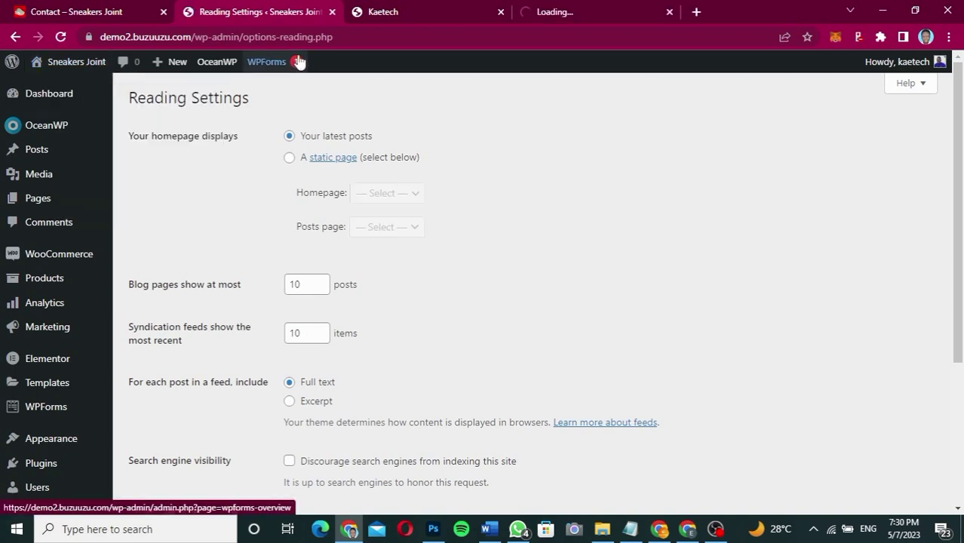
click(500, 11)
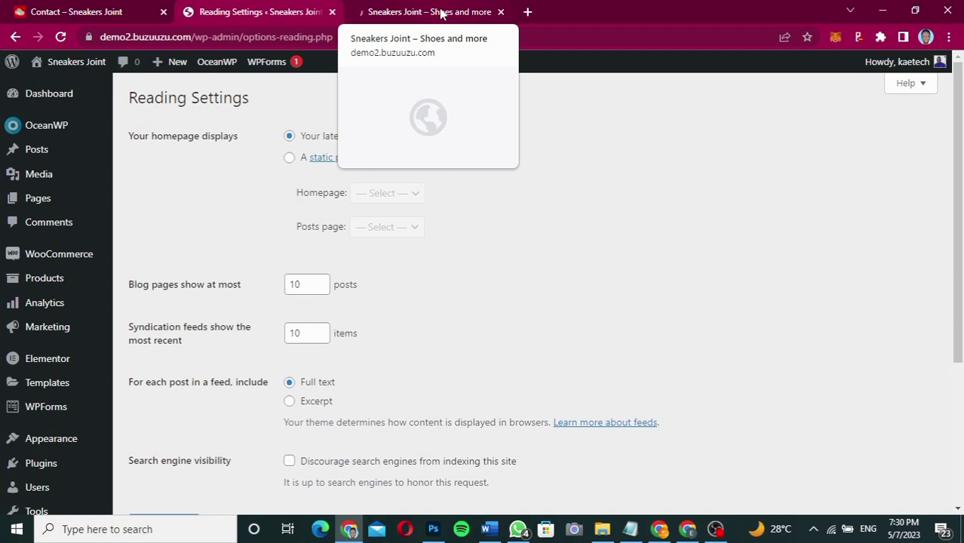
click(441, 13)
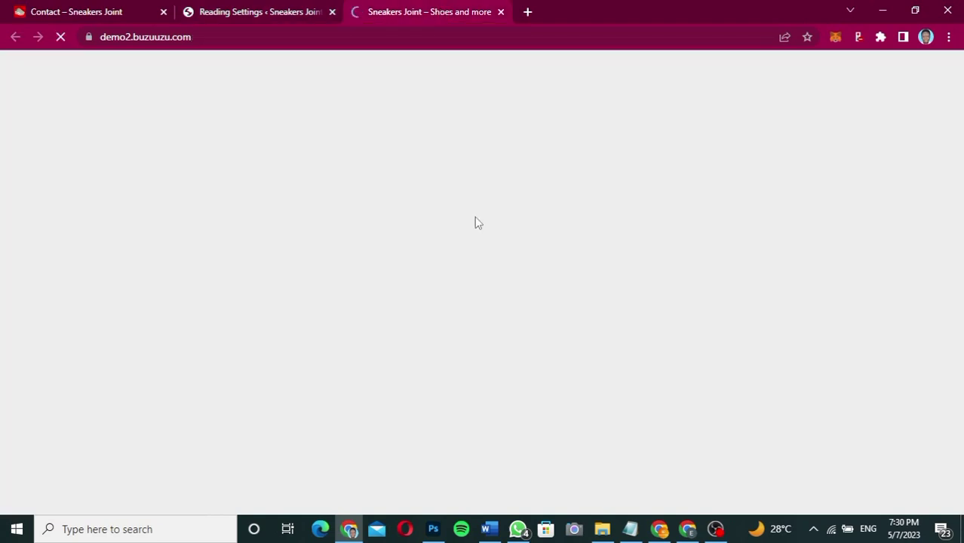
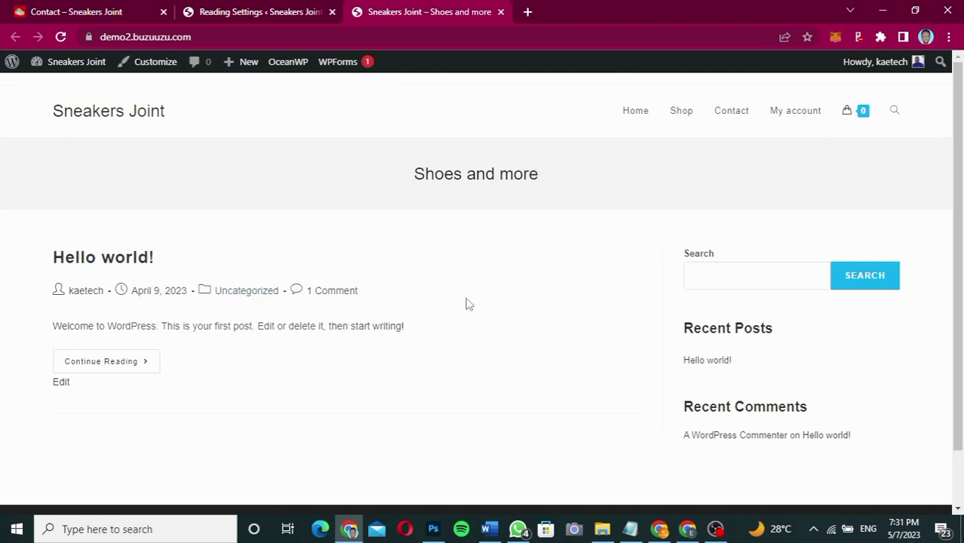
click(635, 113)
click(251, 14)
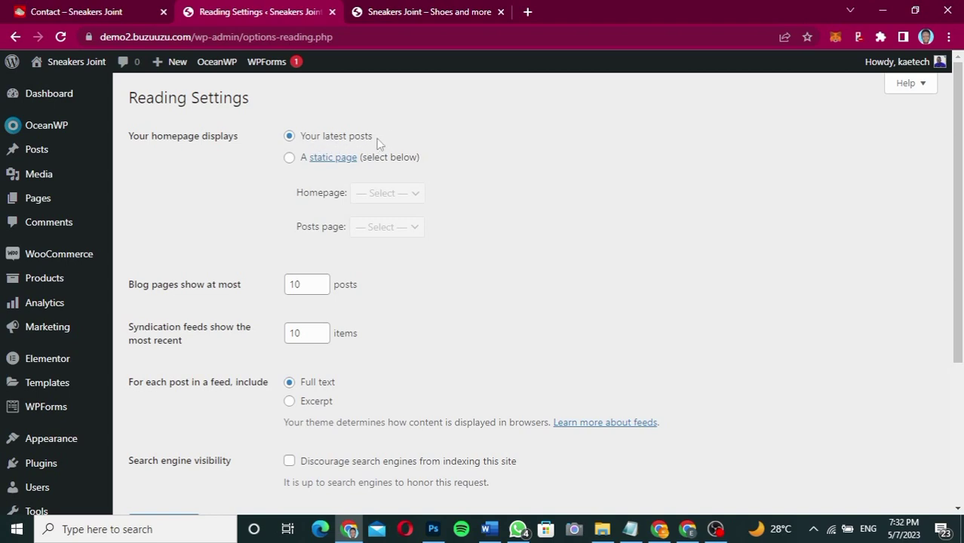
- Set the homepage to display a static page, choose Home as the homepage and save the changes
click(289, 160)
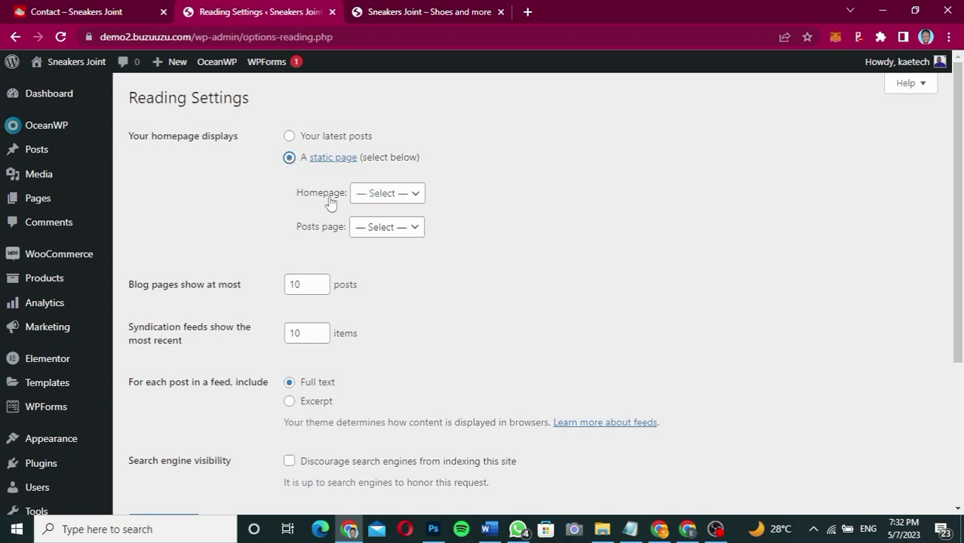
click(407, 195)
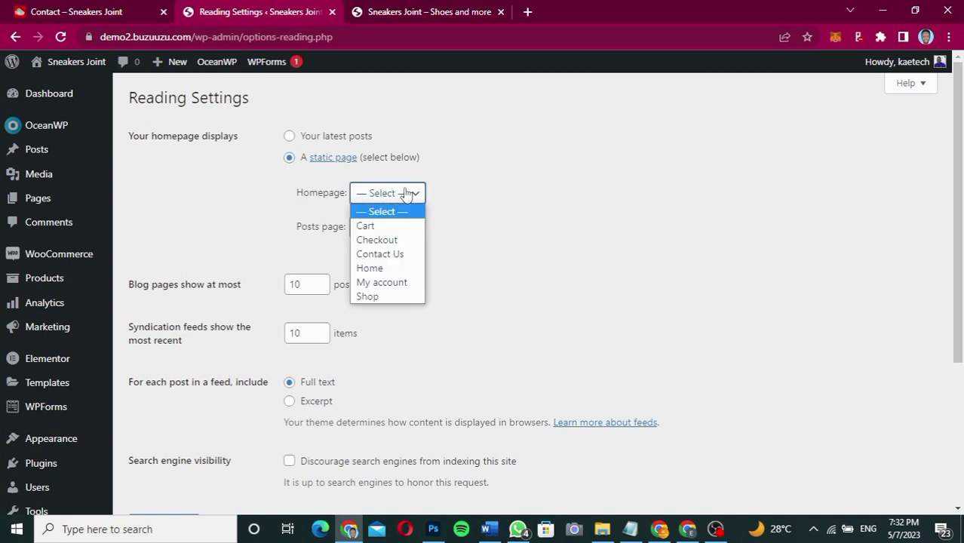
click(384, 268)
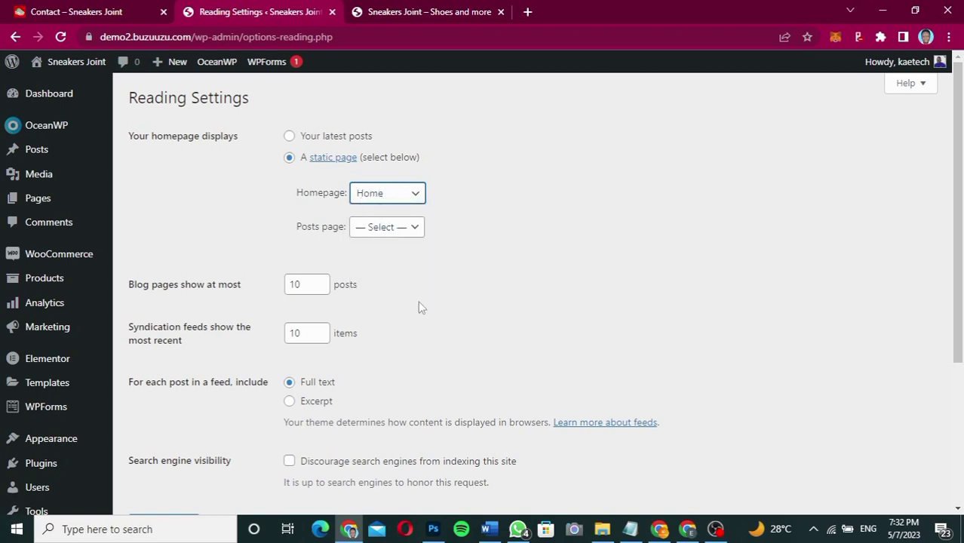
scroll(418, 302, down, 3)
click(159, 312)
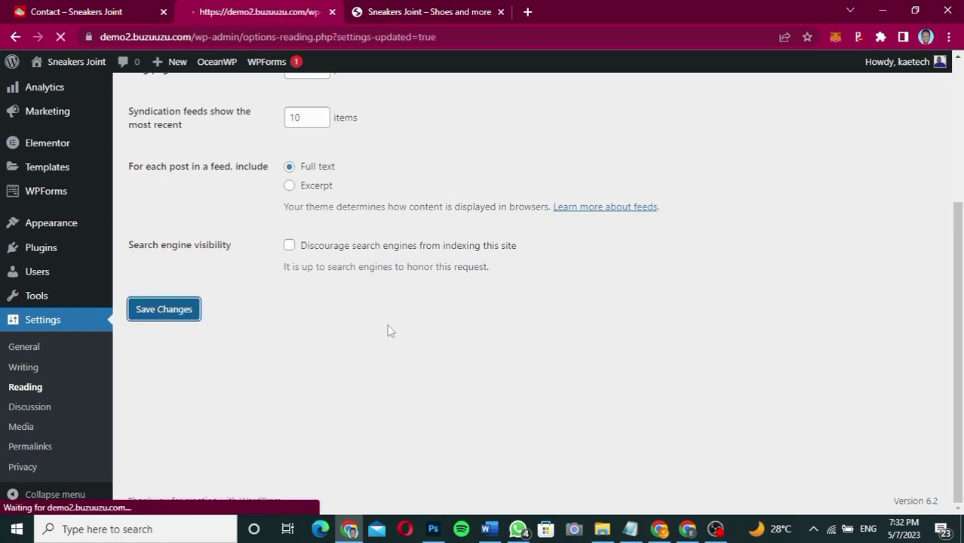
- Reload the store's front page and compare it with the reference site's footer and header
click(447, 10)
click(61, 37)
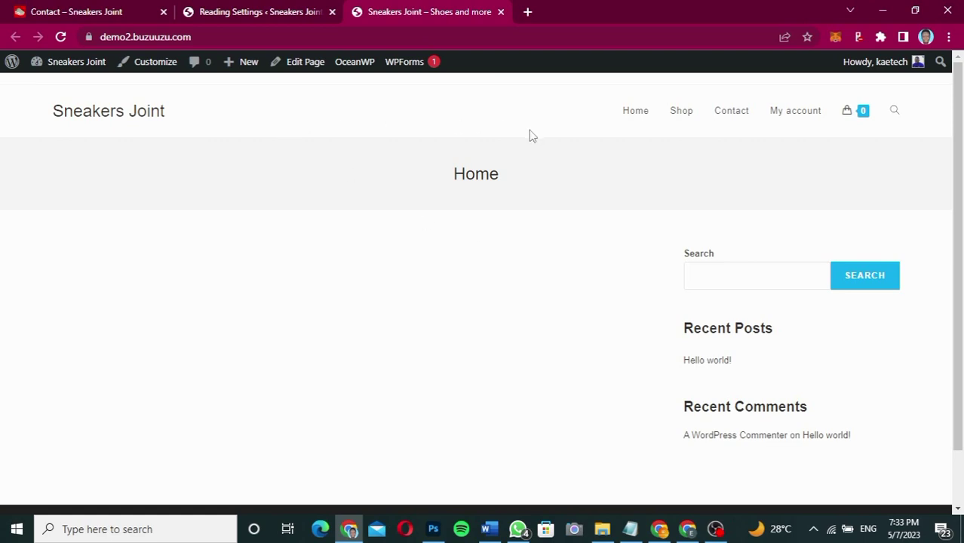
scroll(963, 217, down, 2)
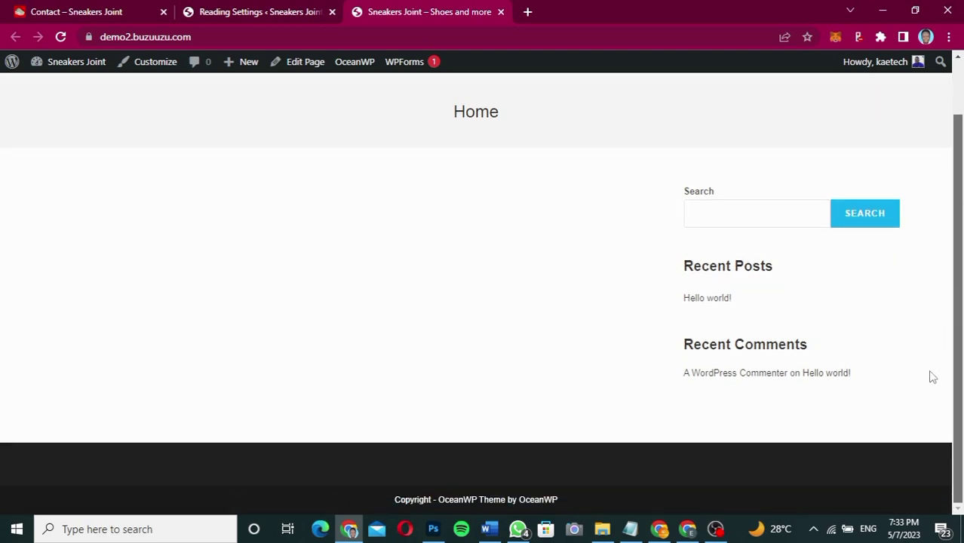
click(110, 11)
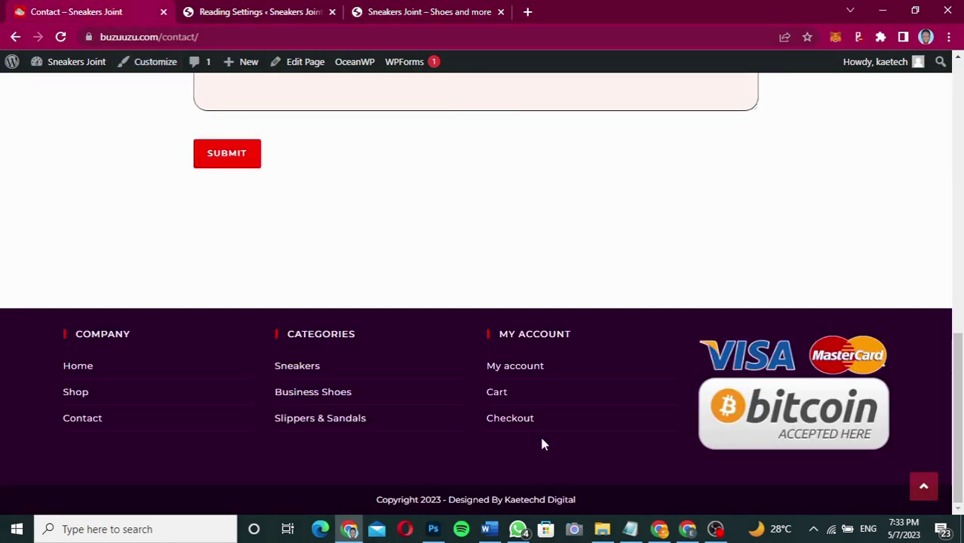
drag(958, 385, 961, 83)
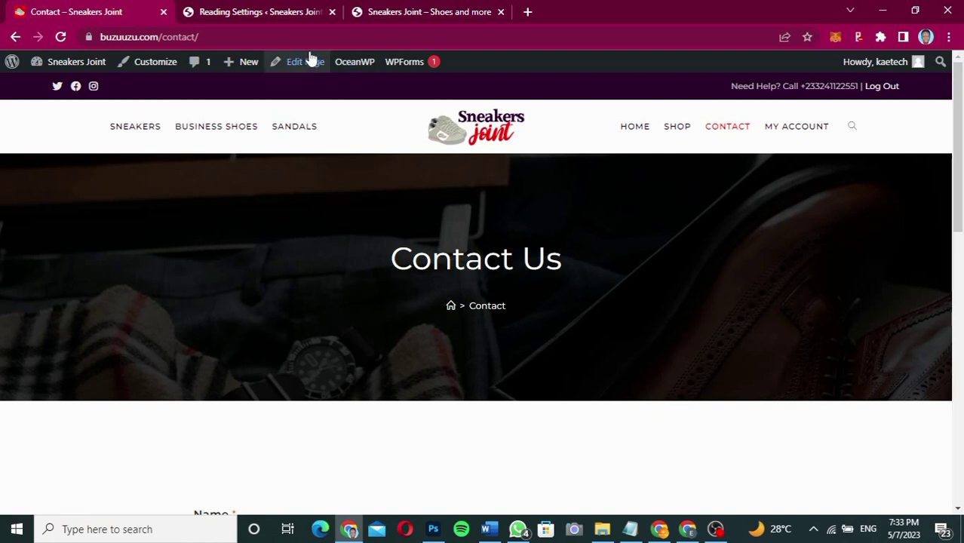
- Return to the WordPress admin and open the theme Customizer
click(285, 11)
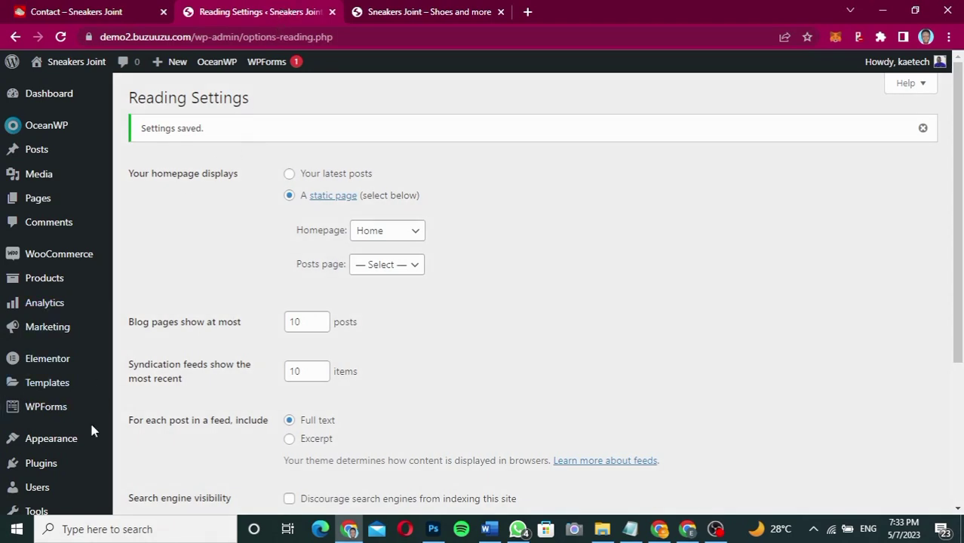
scroll(90, 426, down, 1)
scroll(90, 428, down, 1)
mouse_move(30, 291)
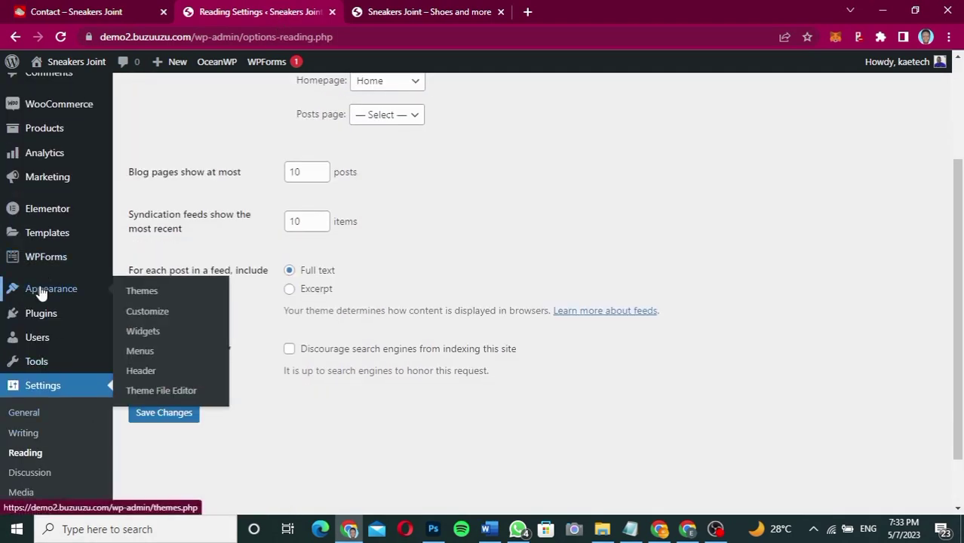
click(151, 319)
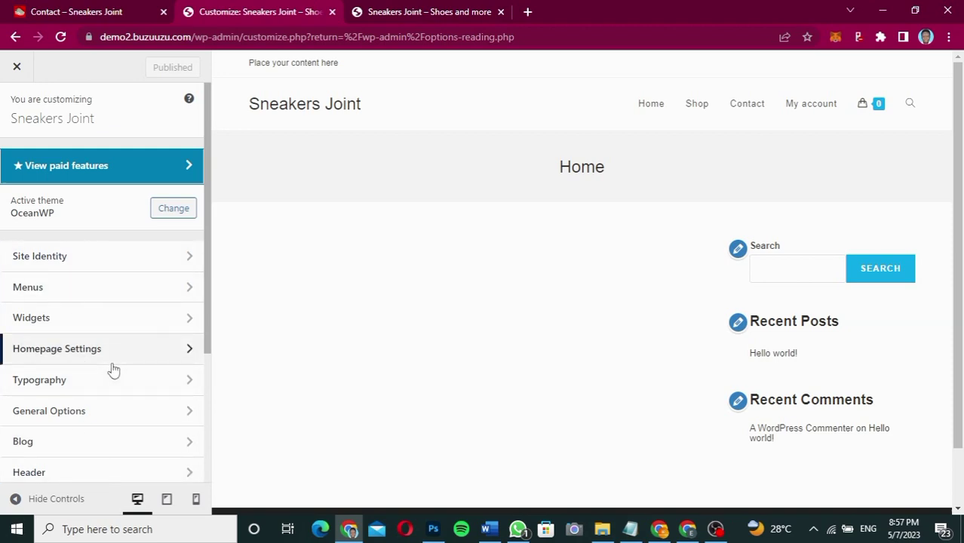
- Open the Site Identity settings and start selecting an image file for the site icon
click(110, 261)
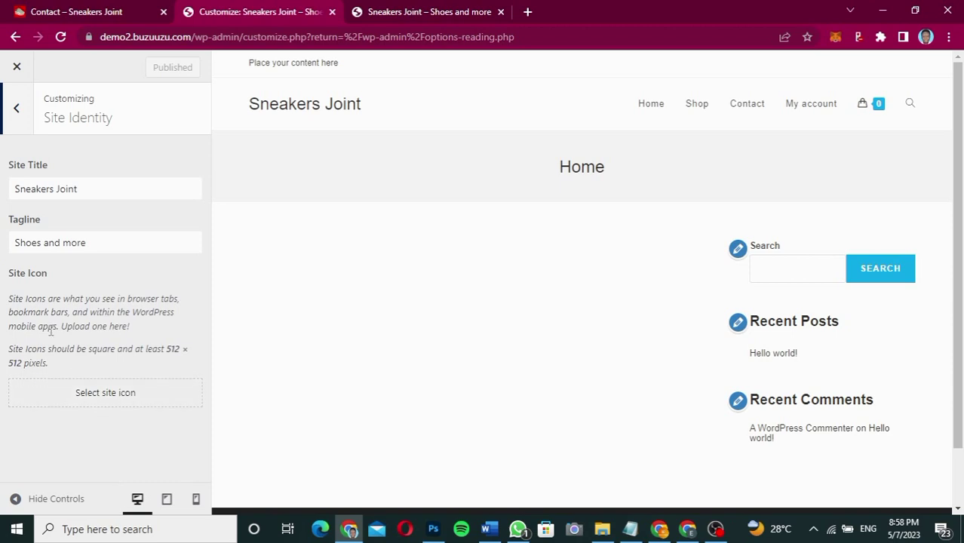
click(94, 403)
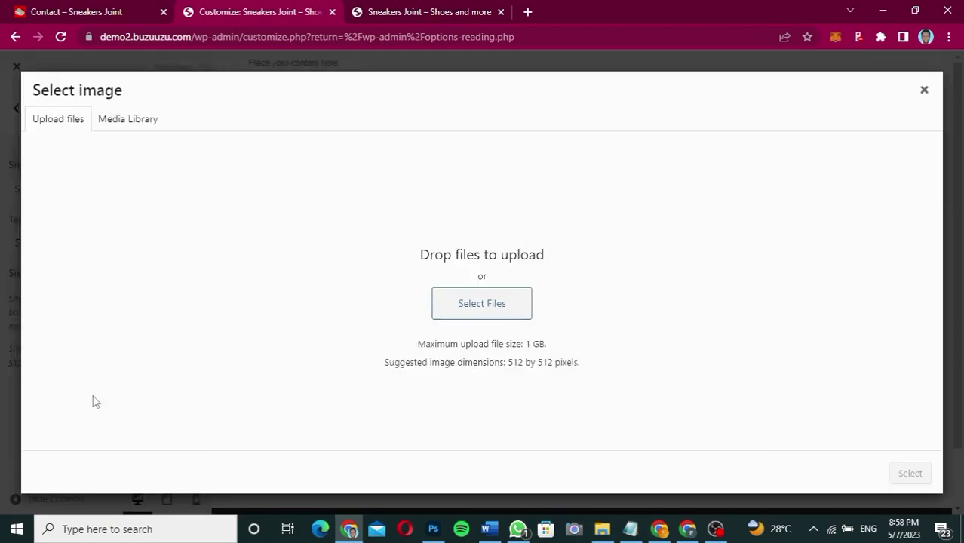
click(466, 297)
- Switch to File Explorer, open the files folder inside Downloads > website ecom and look through its images
click(602, 530)
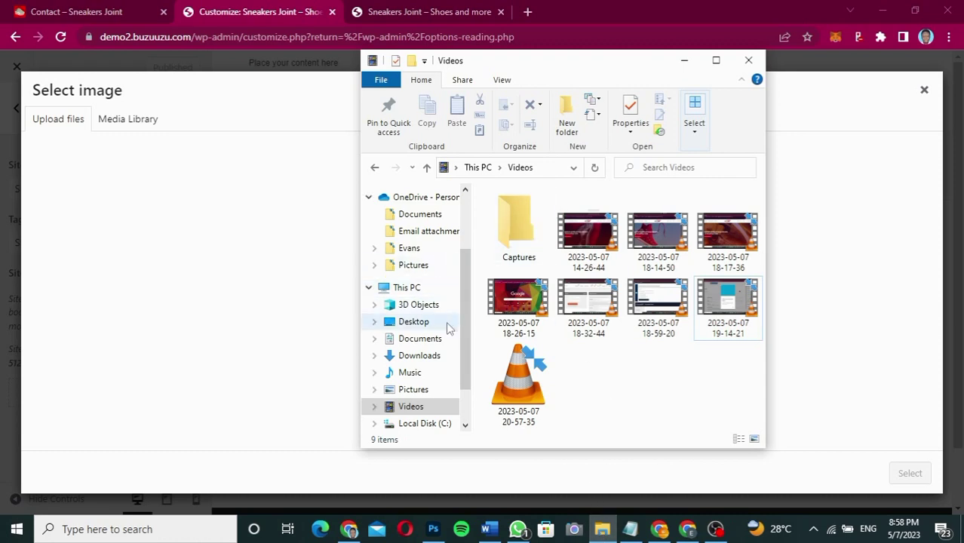
click(413, 359)
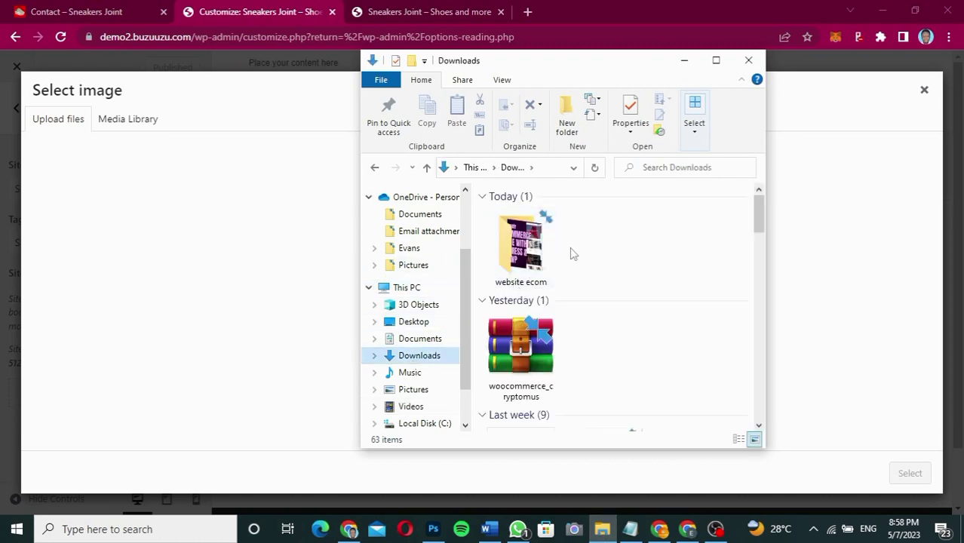
click(529, 253)
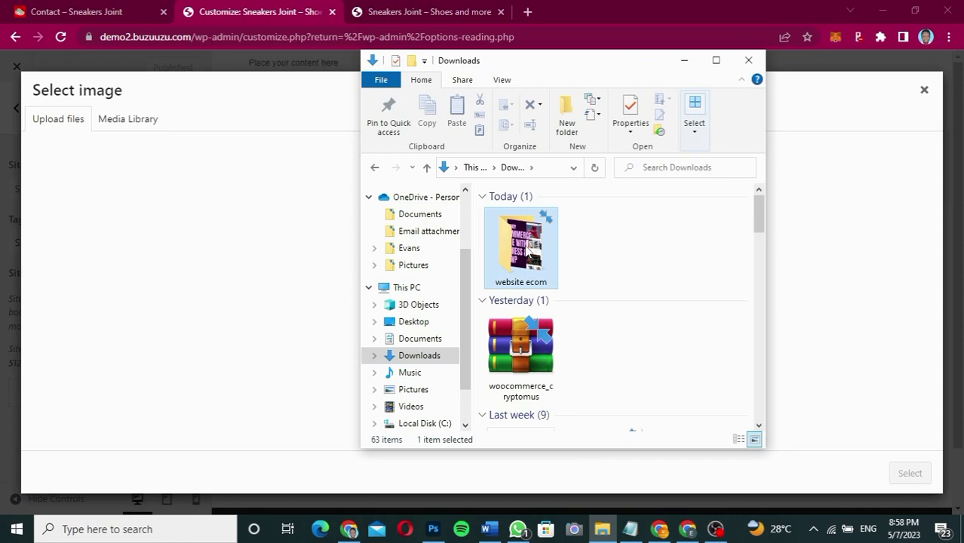
double_click(530, 253)
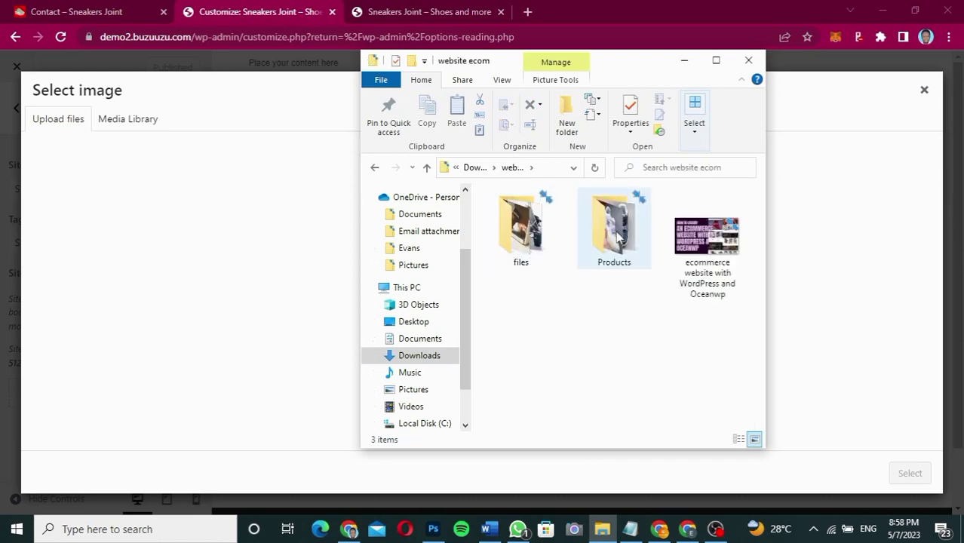
double_click(531, 231)
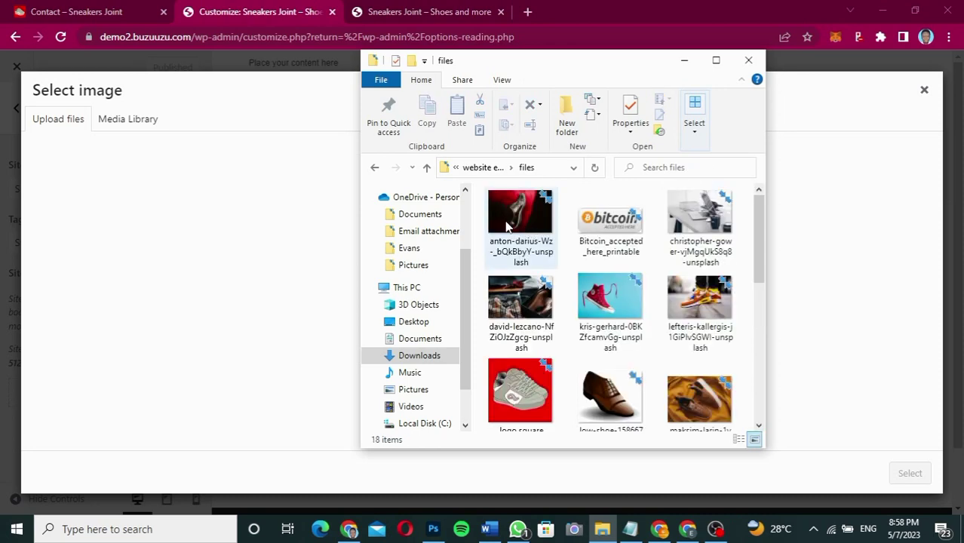
click(507, 225)
drag(757, 249, 744, 381)
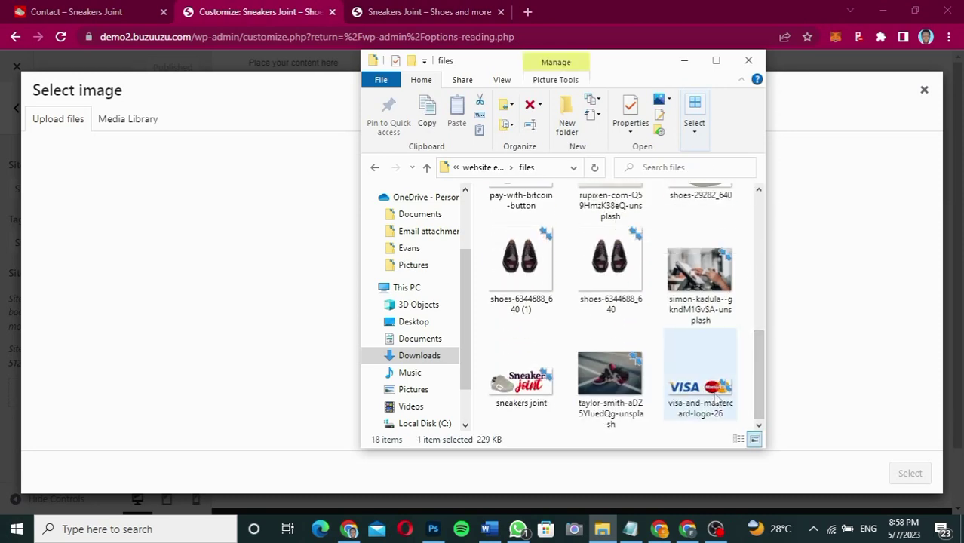
- Upload all the images from the files folder to the WordPress media library through the site icon image dialog
key(ctrl+a)
drag(717, 400, 230, 302)
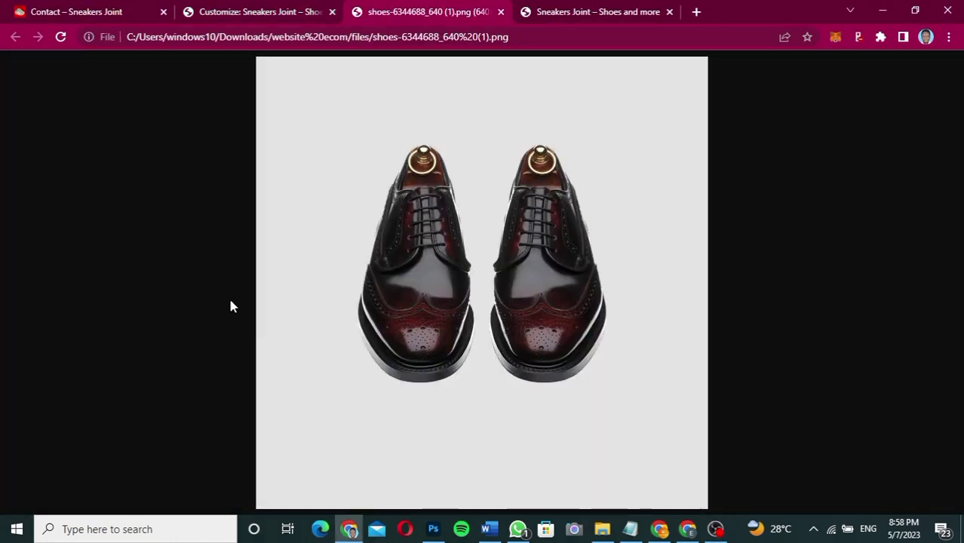
click(501, 12)
click(602, 529)
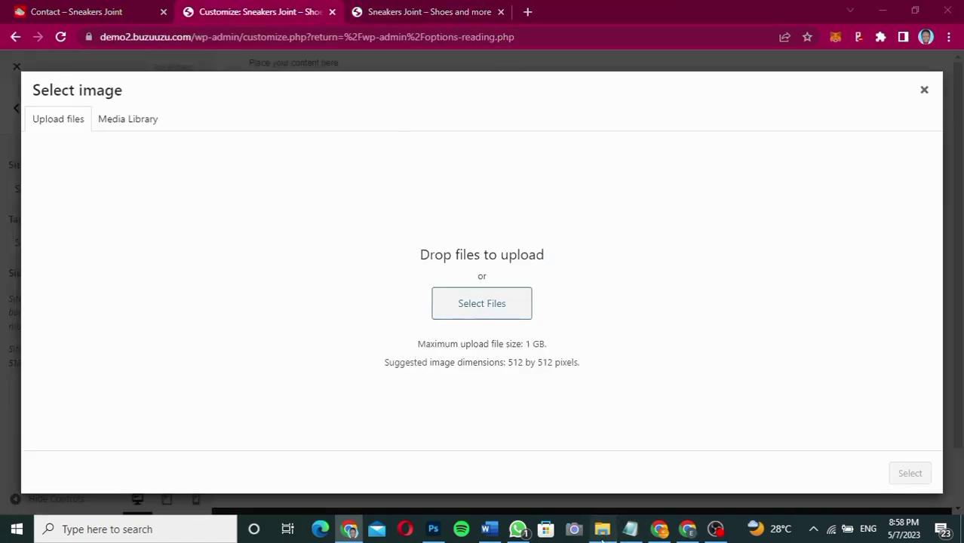
drag(540, 268, 245, 266)
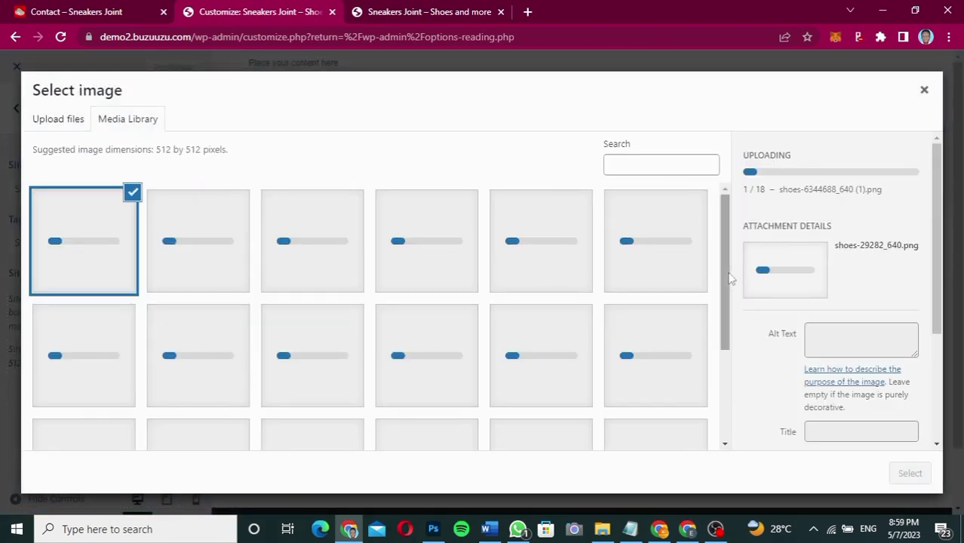
- Set logo-square.jpg from the media library as the site icon and publish the change
drag(730, 279, 721, 245)
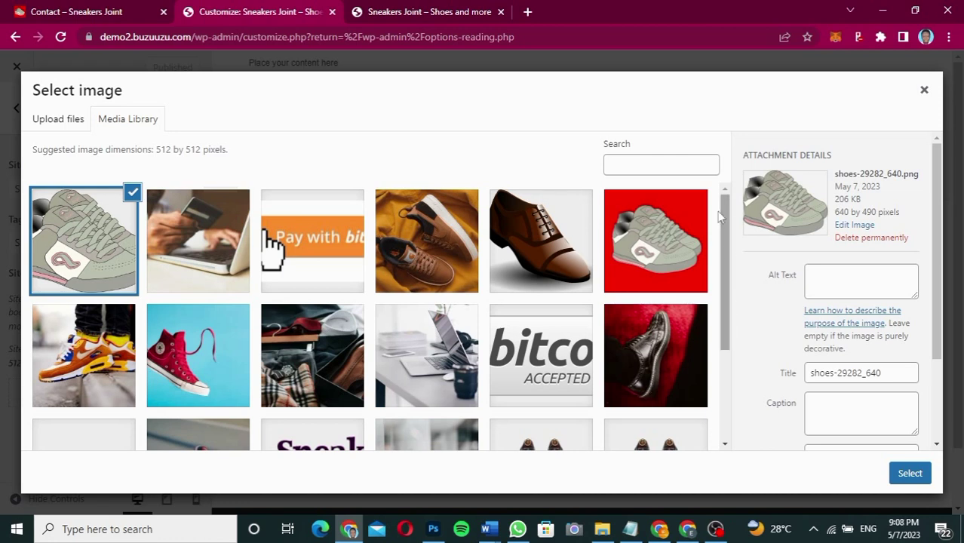
click(661, 240)
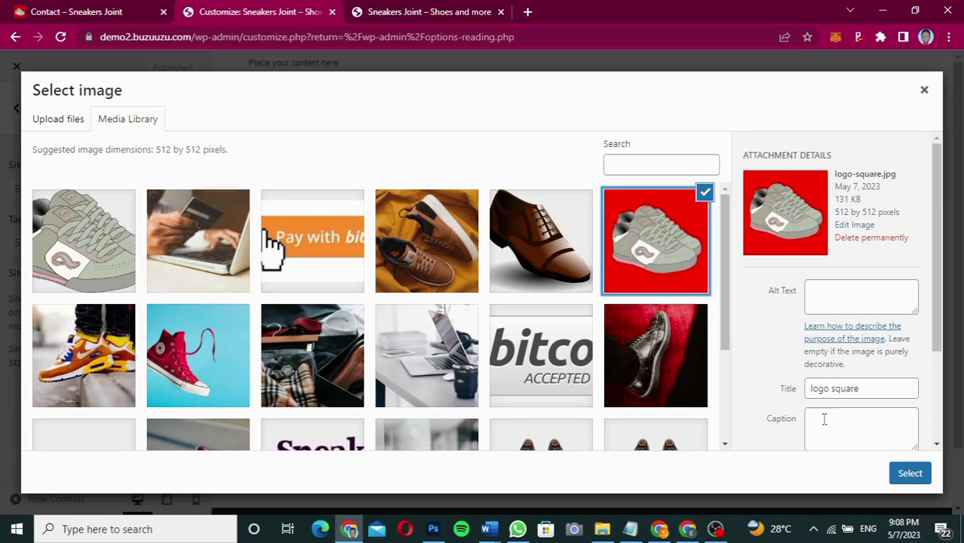
click(912, 473)
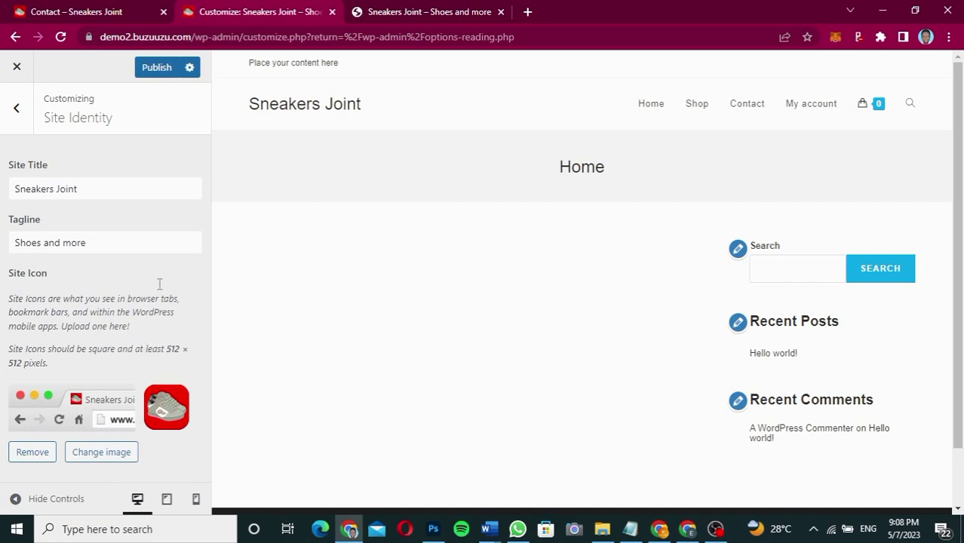
click(156, 68)
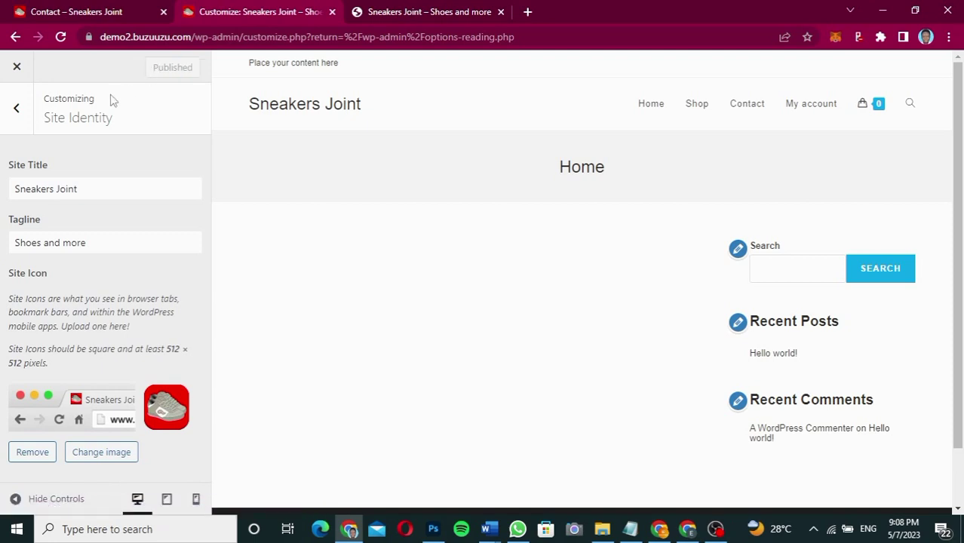
- Leave Site Identity and open the General Styling settings under General Options
click(19, 120)
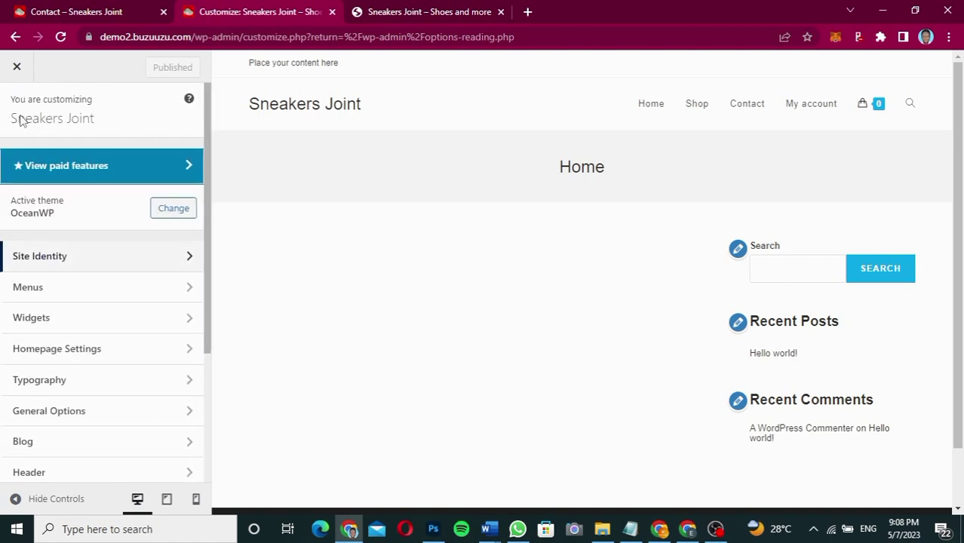
click(43, 289)
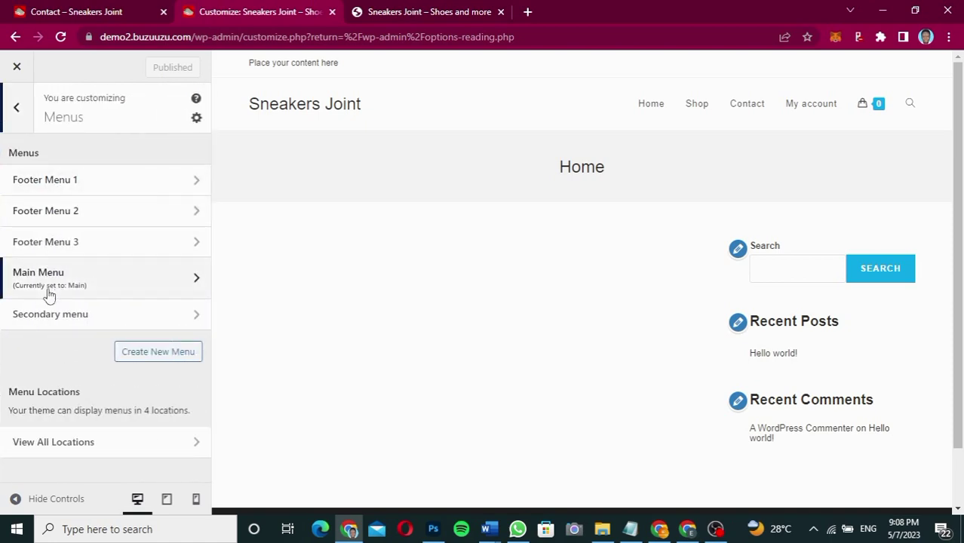
click(15, 115)
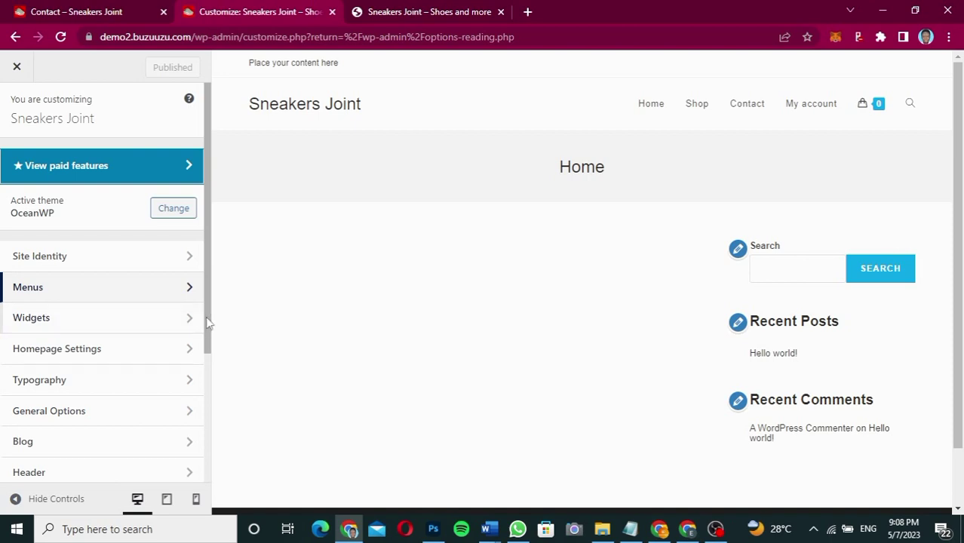
drag(207, 322, 206, 356)
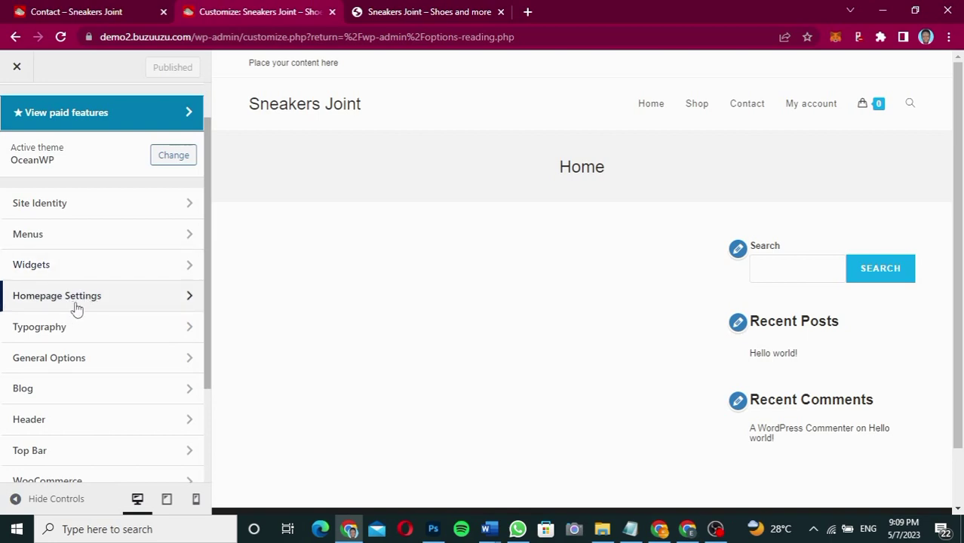
click(78, 360)
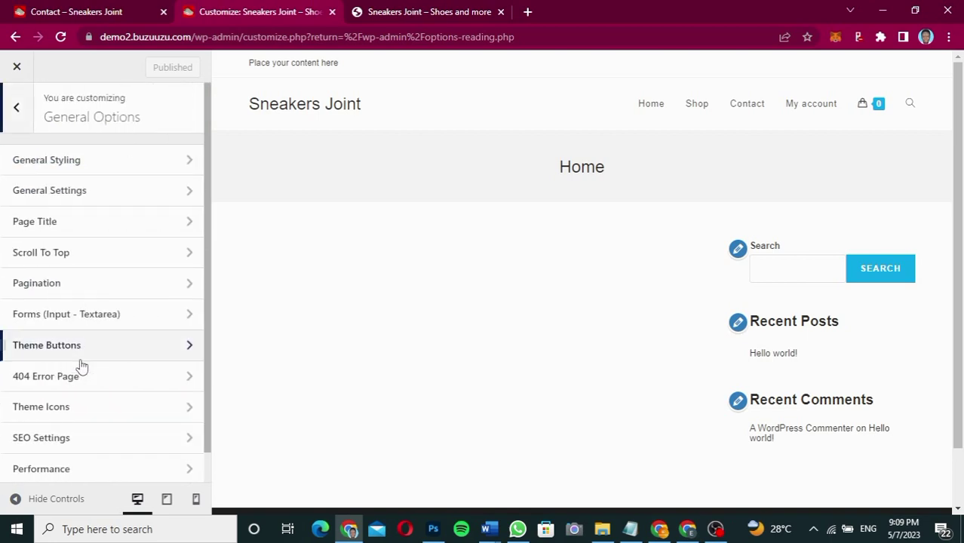
click(100, 161)
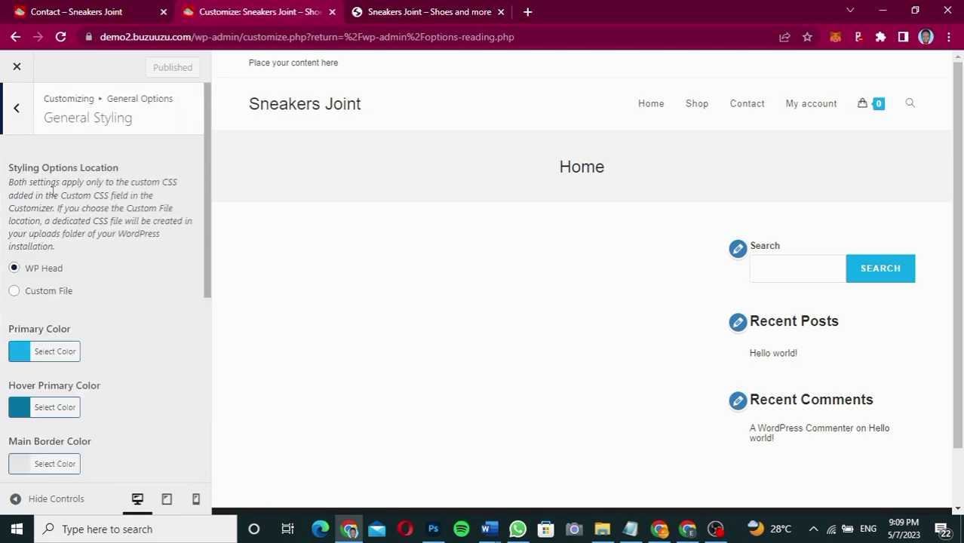
- Set the theme's Primary Color to #ff0000, copying the code from the Notepad note
drag(207, 209, 200, 262)
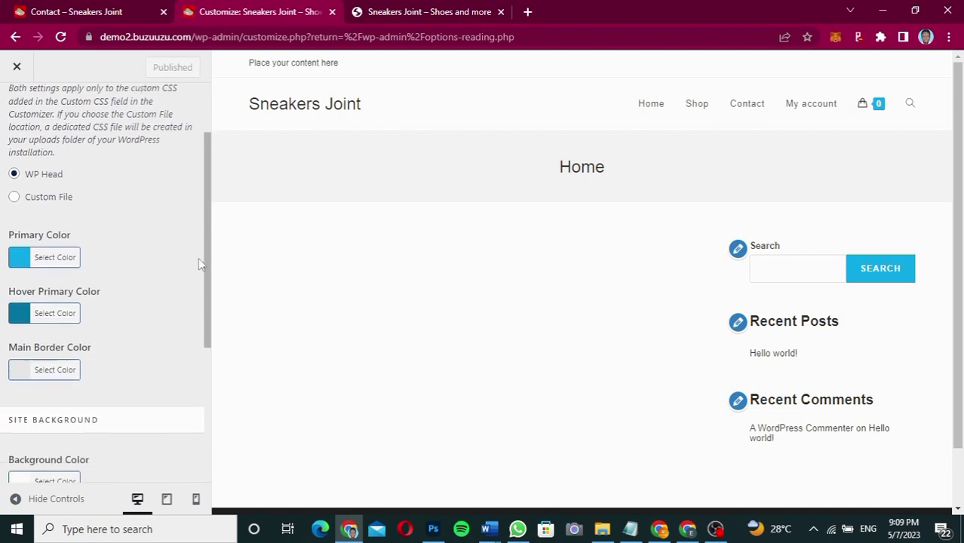
click(22, 254)
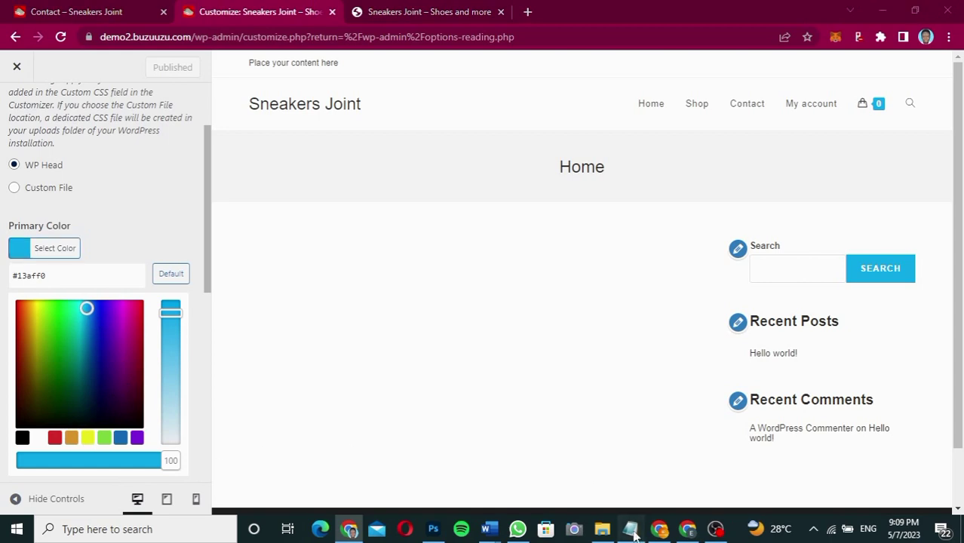
click(630, 529)
drag(275, 102, 235, 101)
key(ctrl+c)
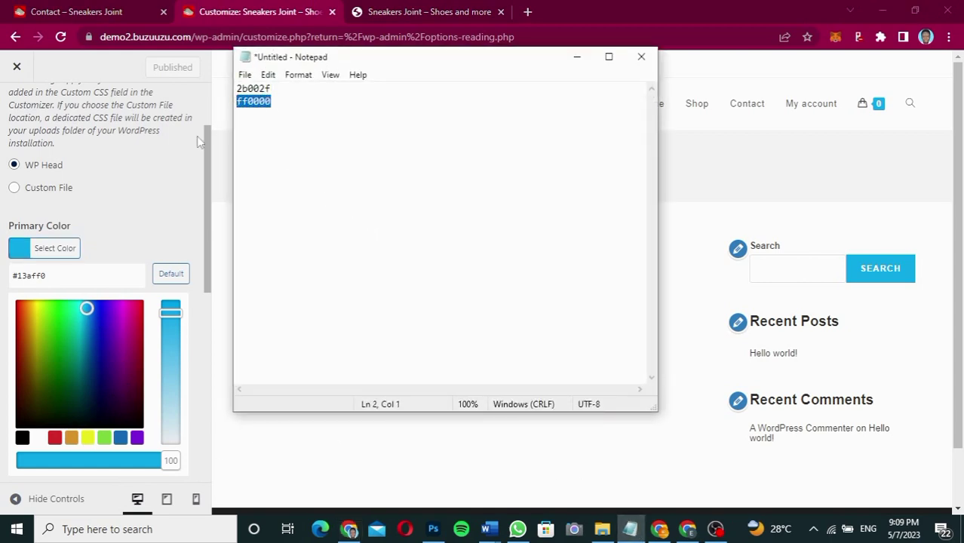
click(79, 272)
triple_click(78, 273)
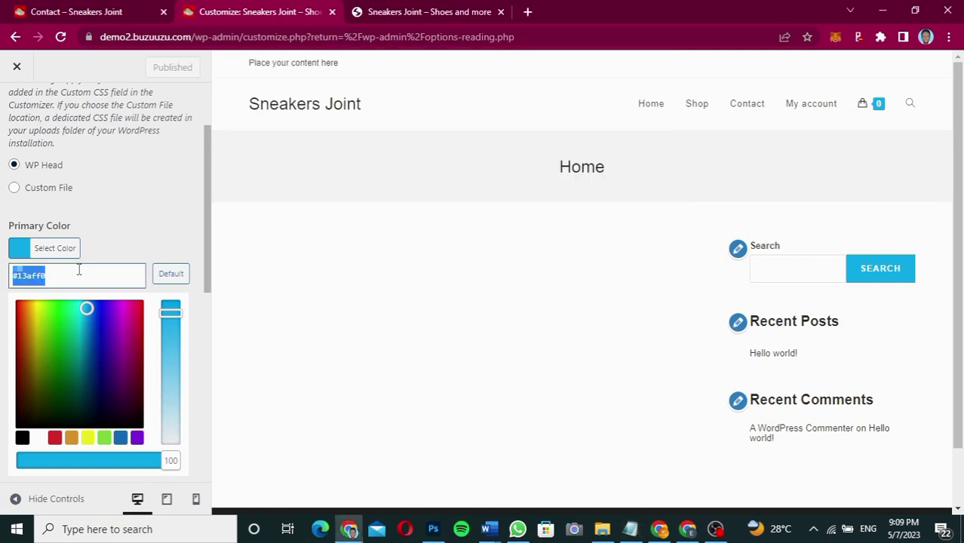
key(ctrl+v)
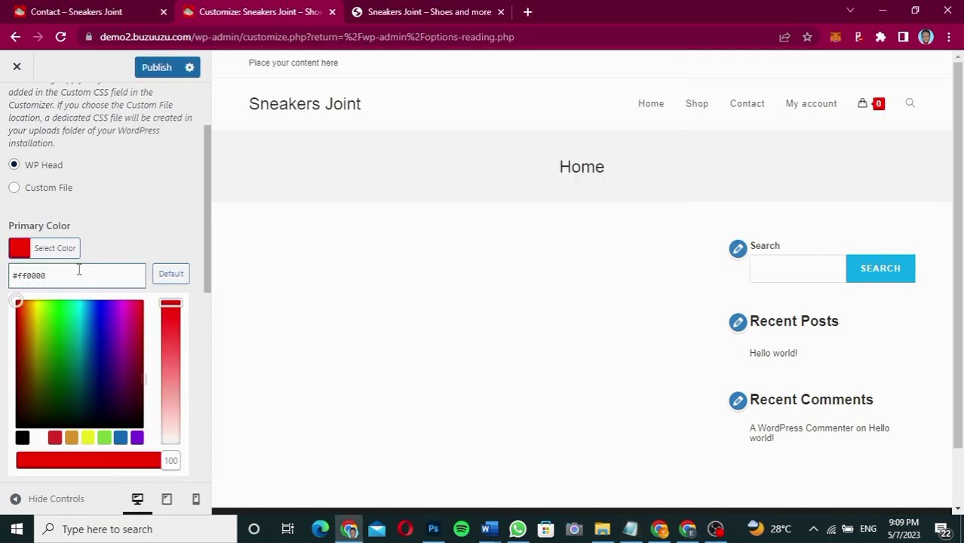
click(20, 248)
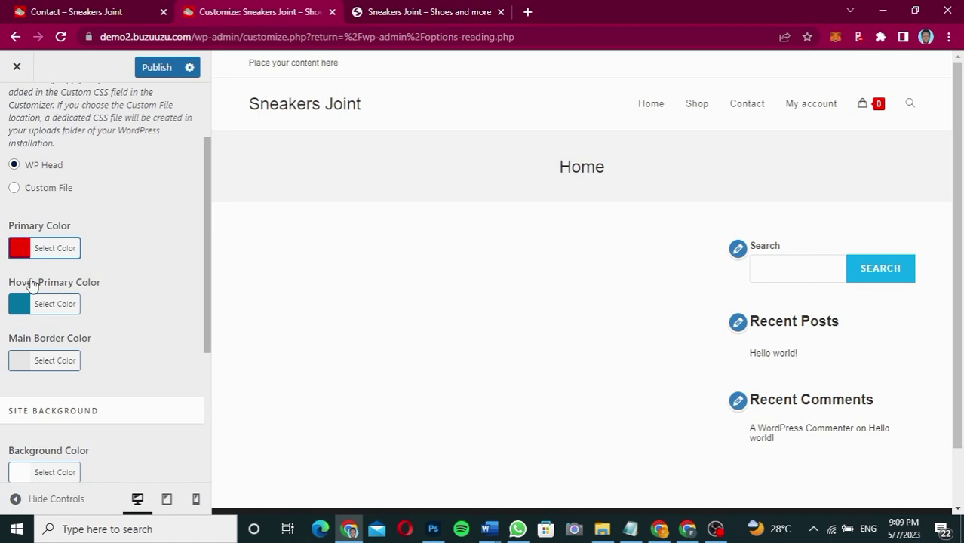
- Set the Hover Primary Color to #2b002f, copying the code from the Notepad note, and publish the changes
click(17, 310)
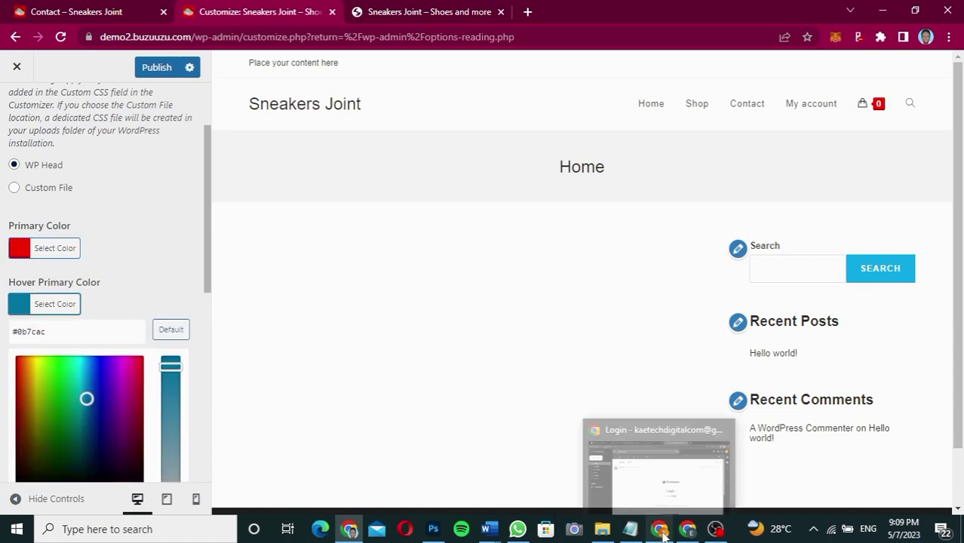
click(630, 529)
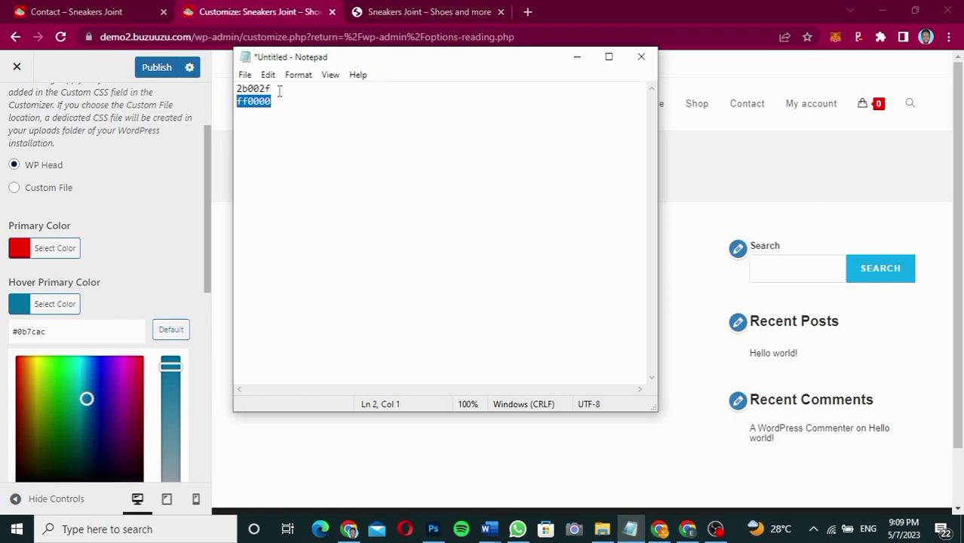
drag(279, 90, 235, 89)
key(ctrl+c)
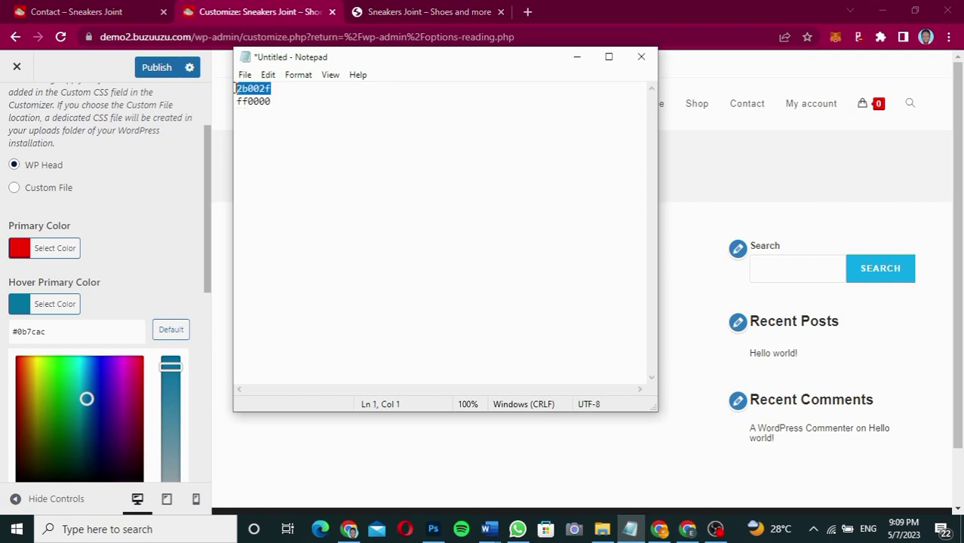
click(63, 331)
drag(60, 331, 10, 331)
key(ctrl+v)
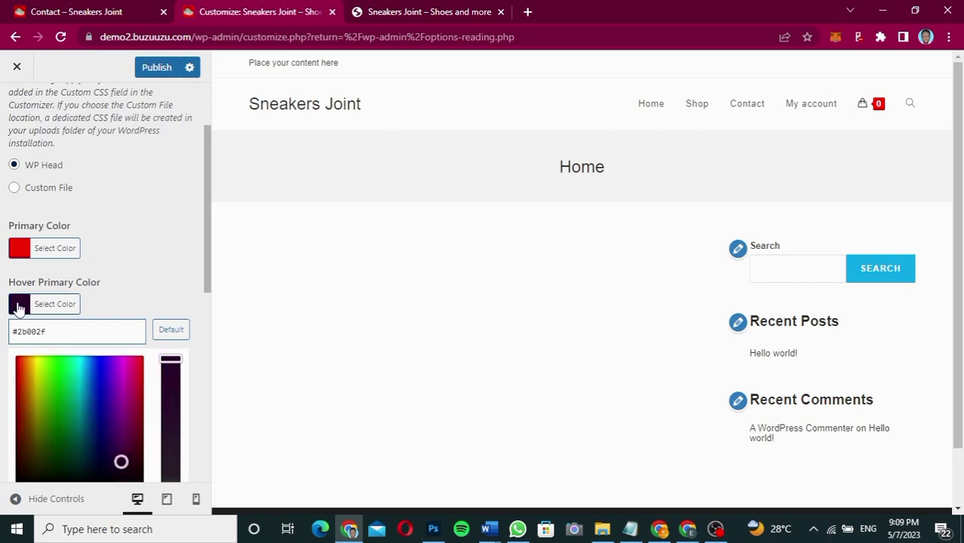
click(71, 319)
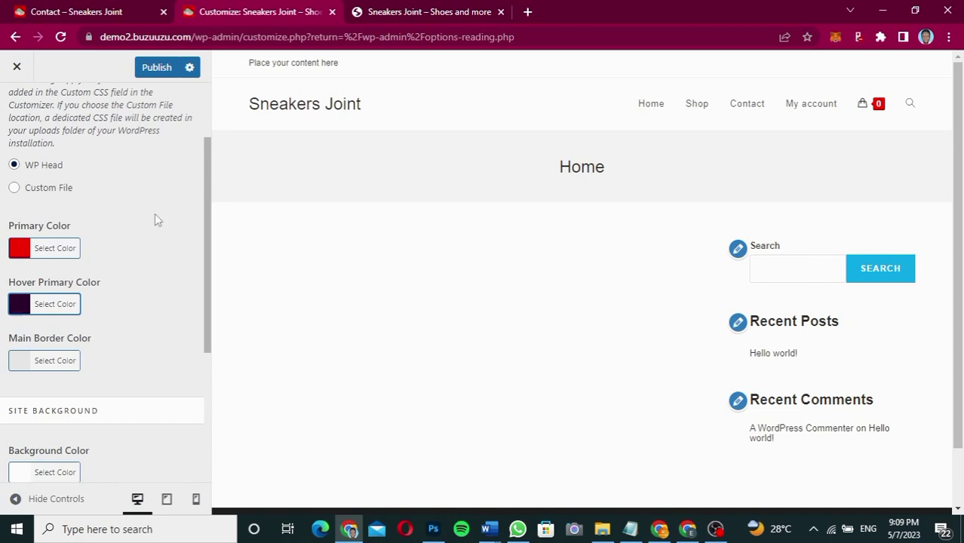
click(157, 66)
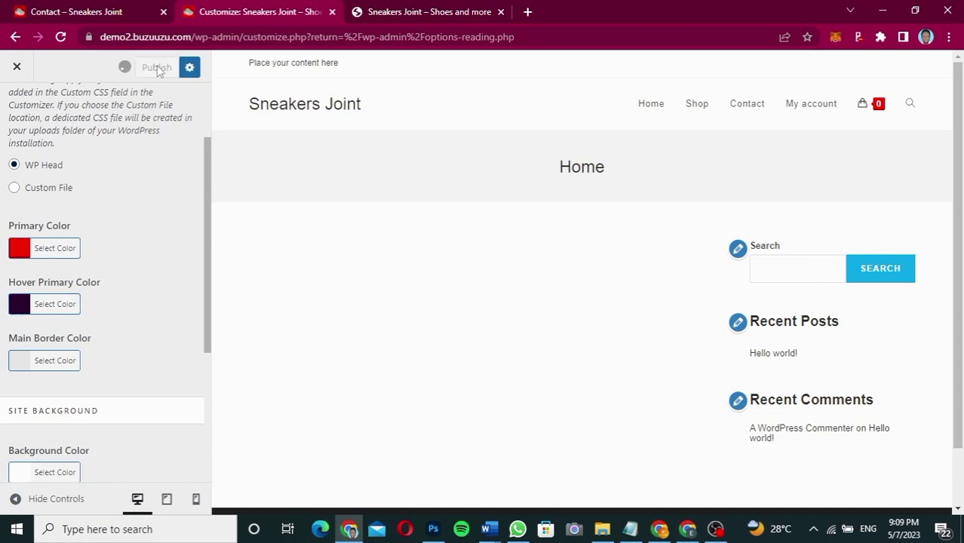
- Set the Links Color to the red shade #ff3a3a
drag(206, 232, 191, 359)
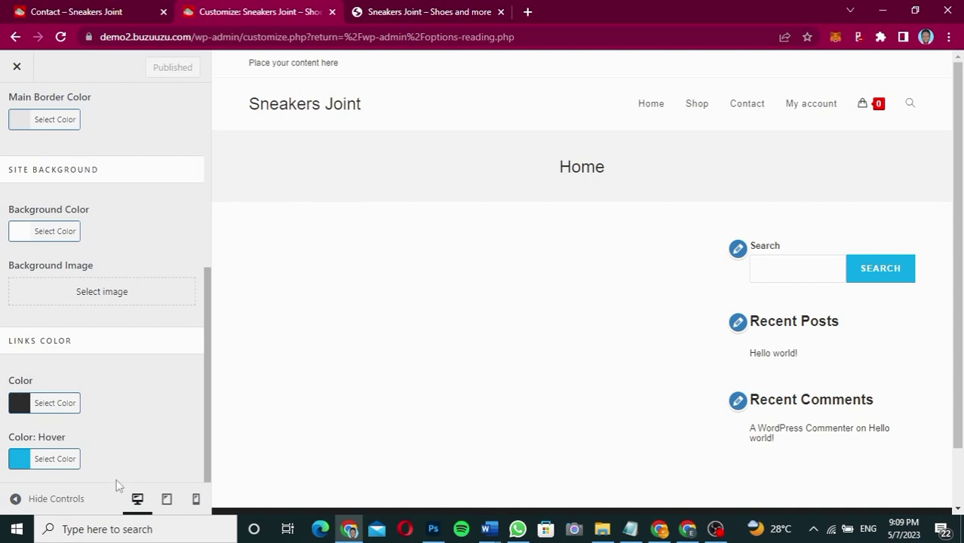
click(19, 405)
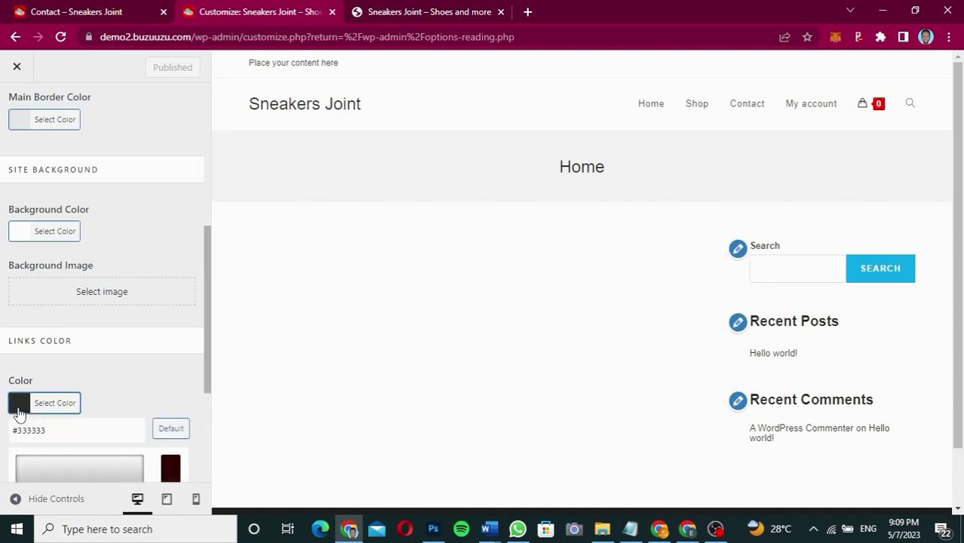
drag(206, 385, 205, 456)
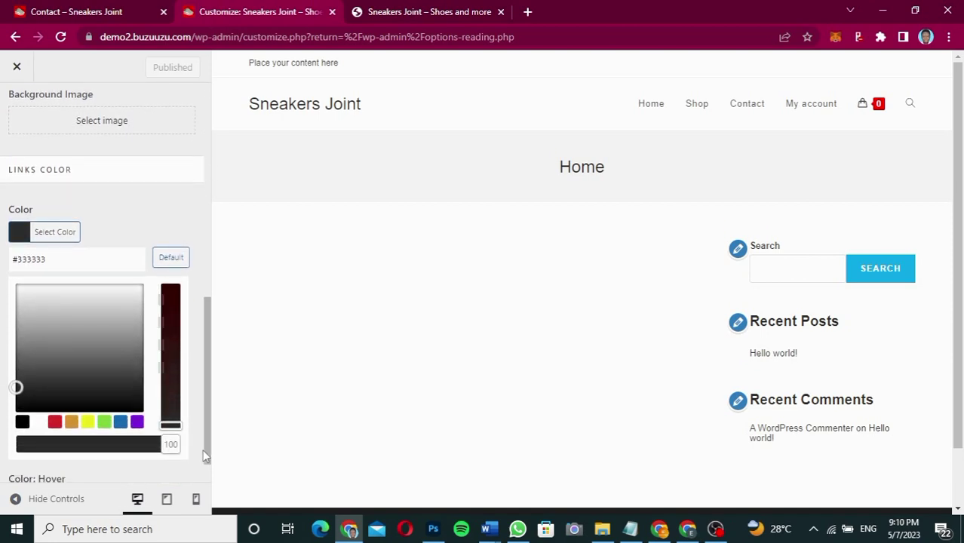
click(54, 421)
drag(15, 300, 1, 261)
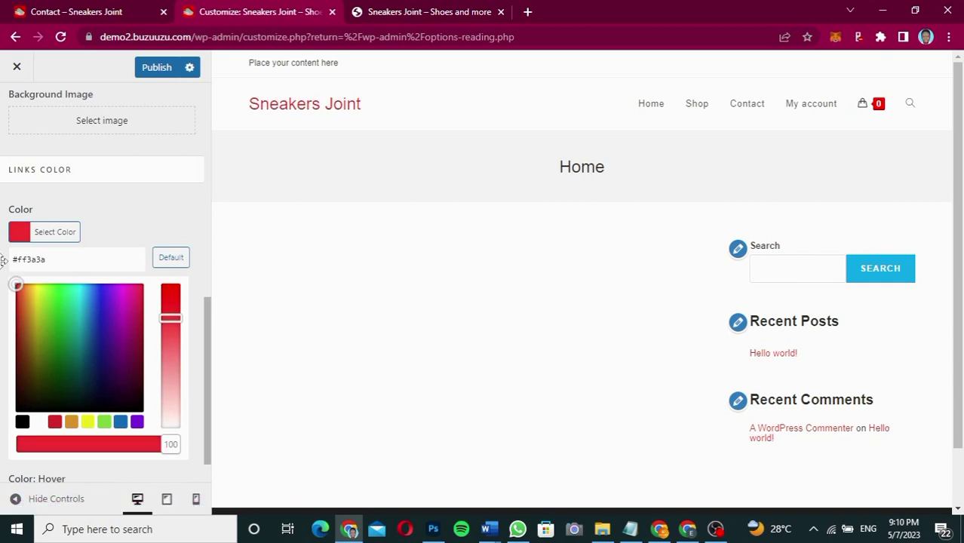
click(1, 261)
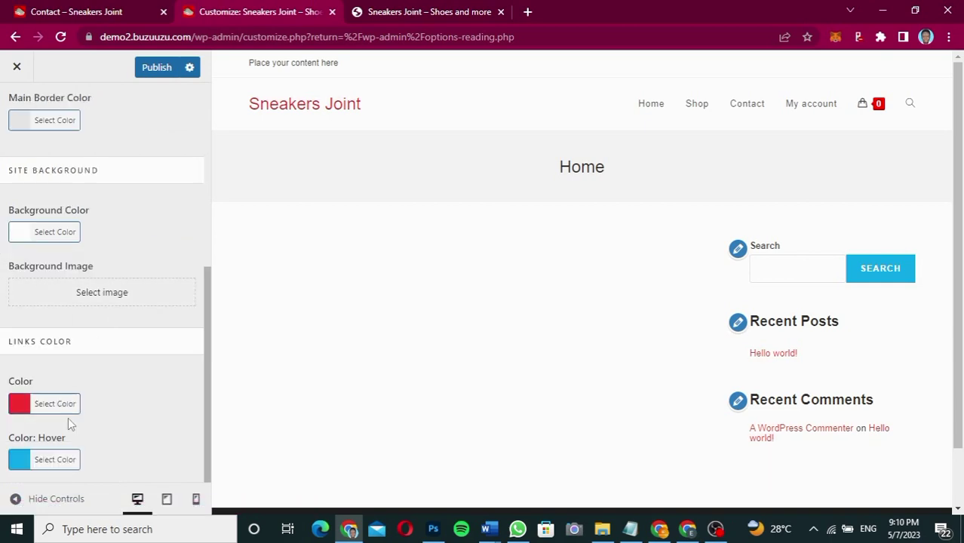
click(20, 469)
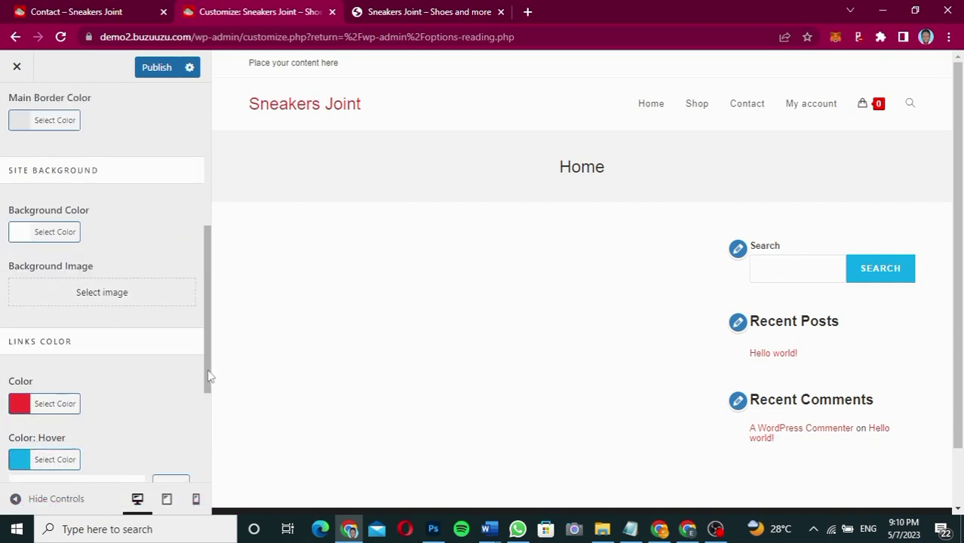
scroll(209, 379, down, 2)
click(58, 332)
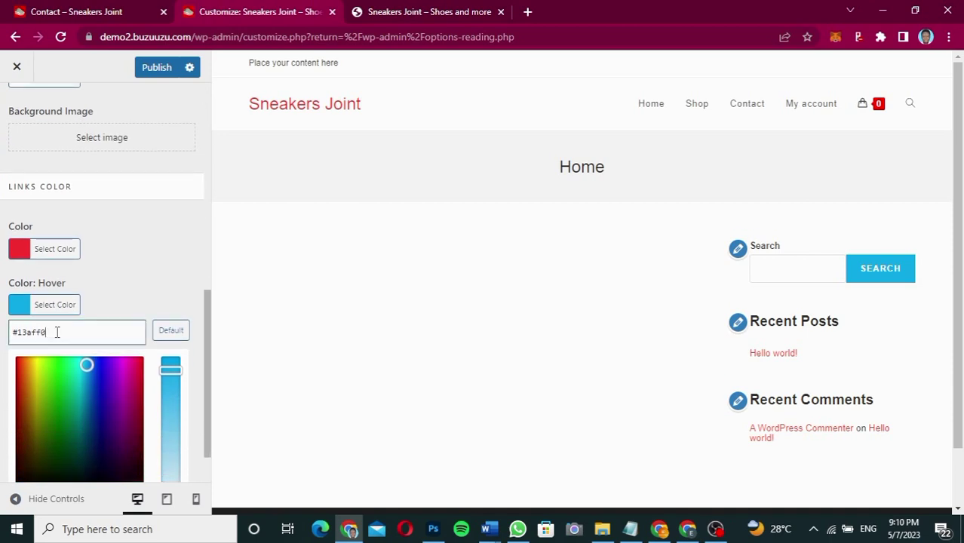
drag(58, 332, 3, 332)
click(3, 332)
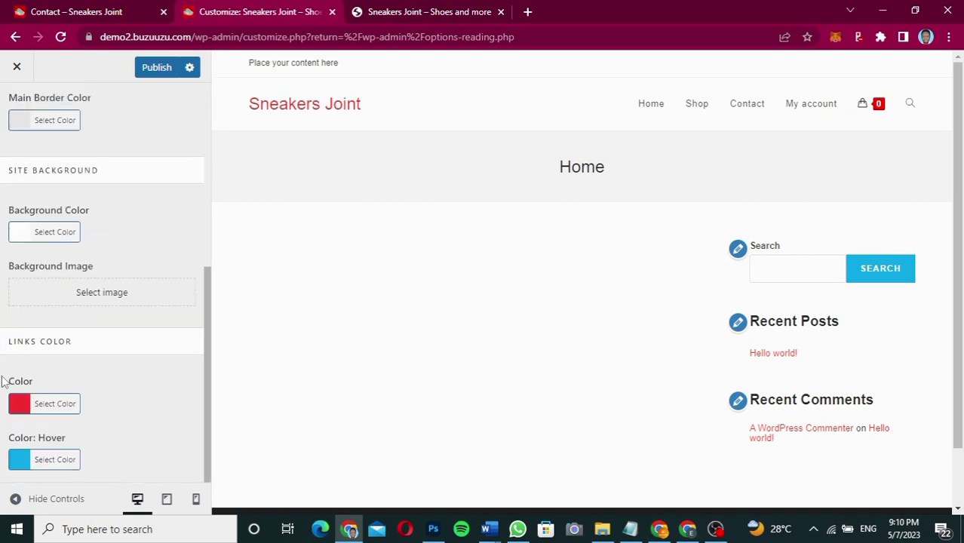
- Set the links' hover color to #2b002f and publish the styling changes
click(21, 459)
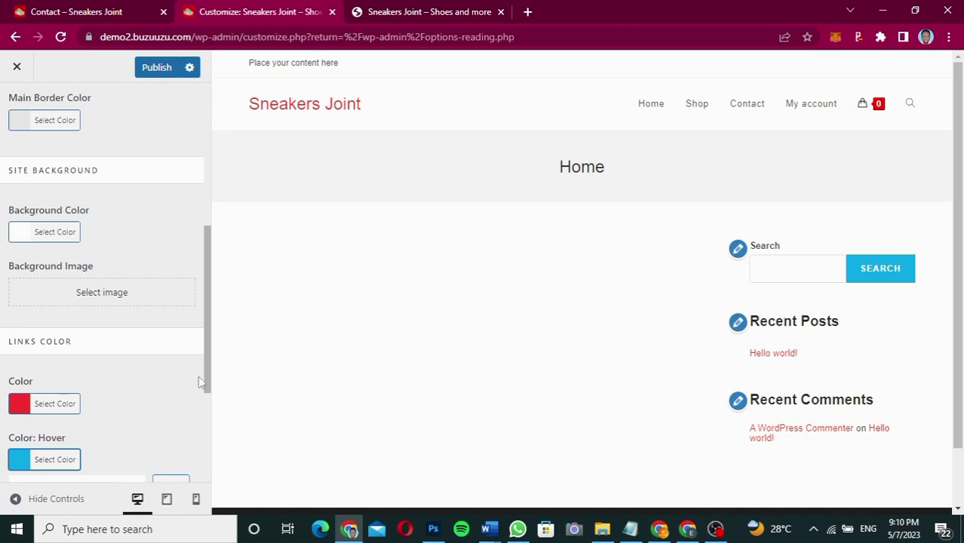
drag(208, 378, 210, 424)
triple_click(99, 382)
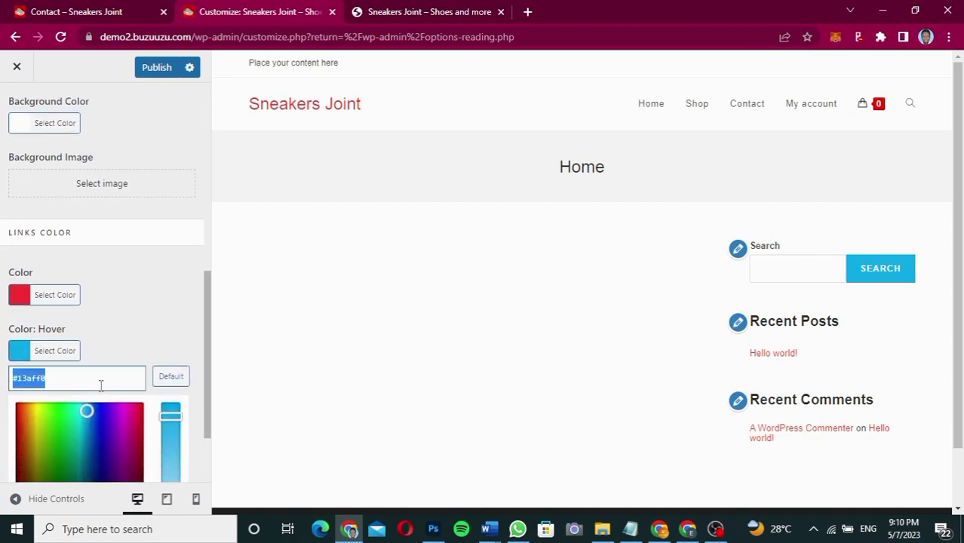
text(#2b002f)
click(21, 355)
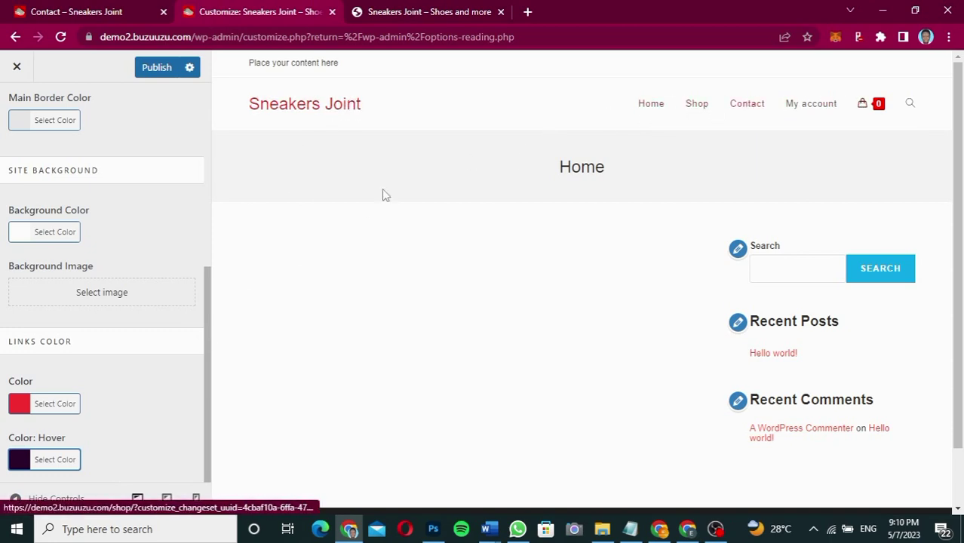
click(157, 68)
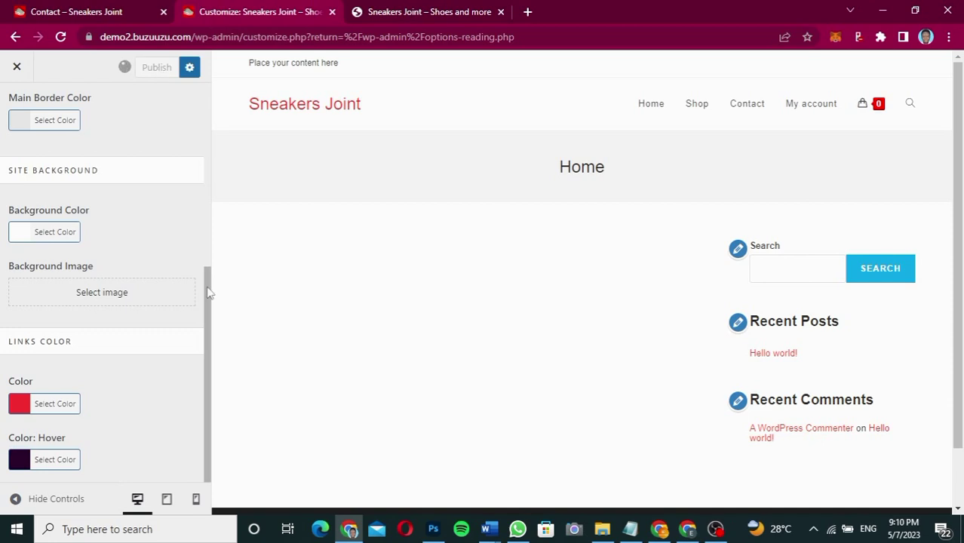
drag(210, 292, 208, 126)
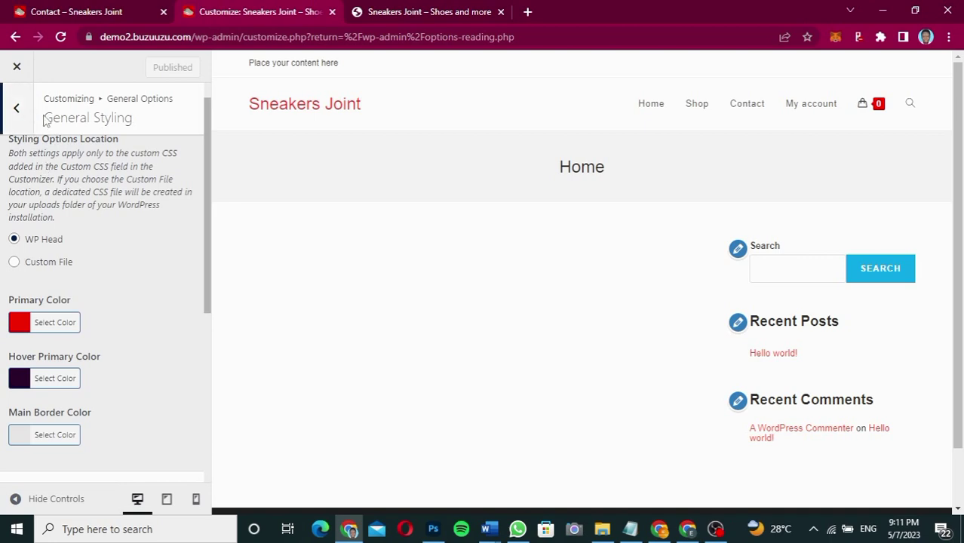
- In the Scroll To Top settings, set the button's background color to #2b002f at 57% opacity
click(21, 109)
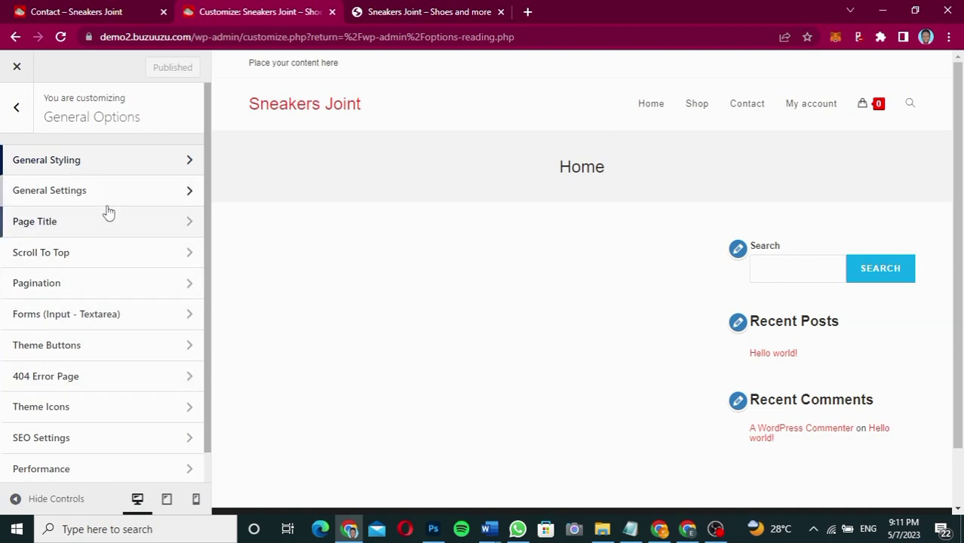
click(91, 260)
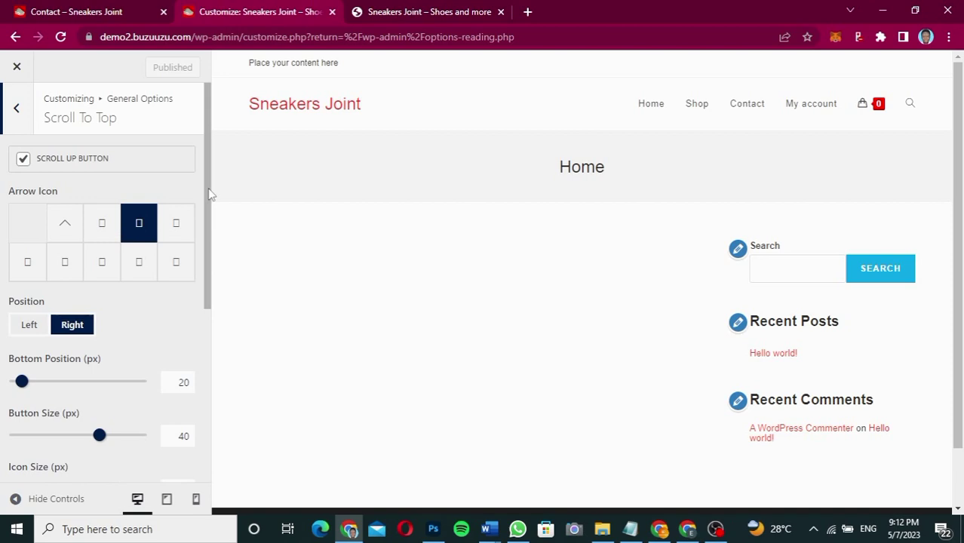
drag(209, 190, 207, 381)
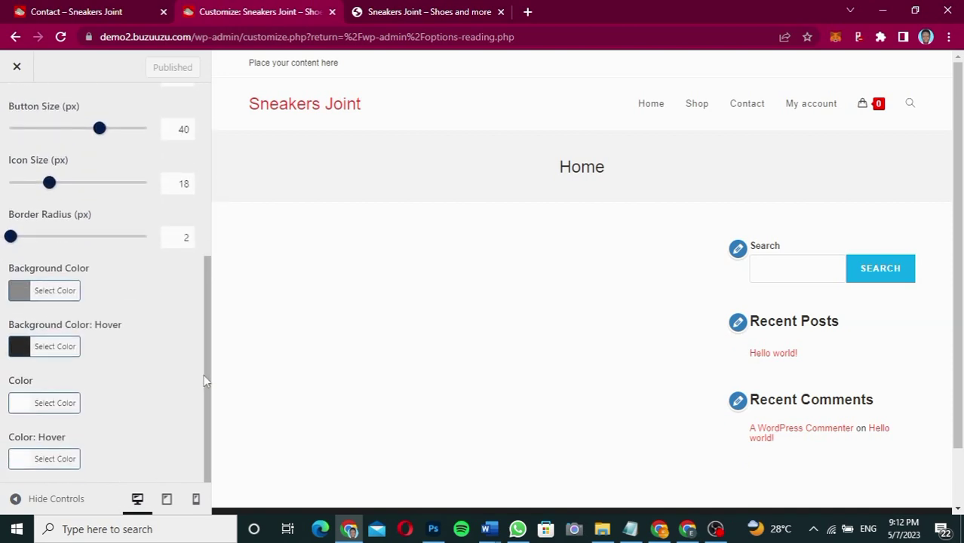
click(22, 294)
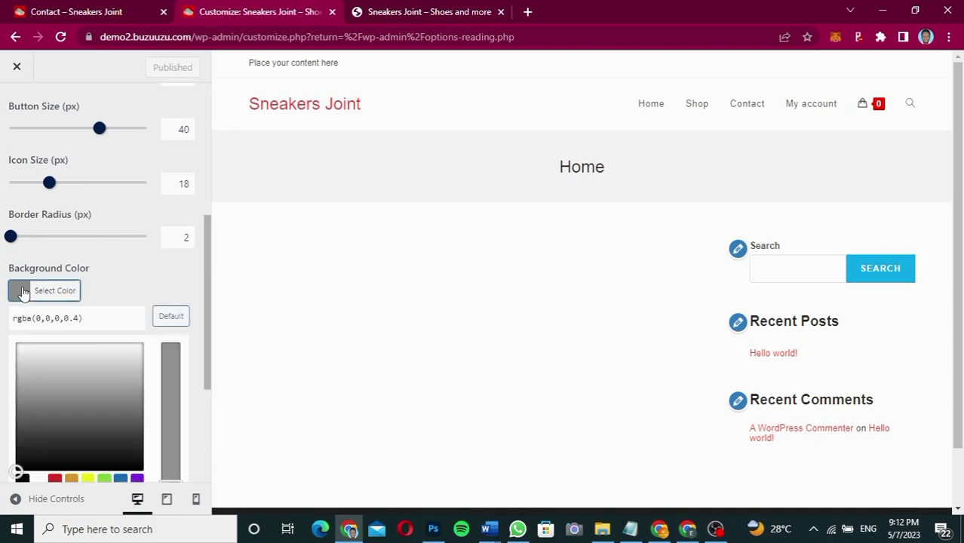
click(89, 322)
key(ctrl+a)
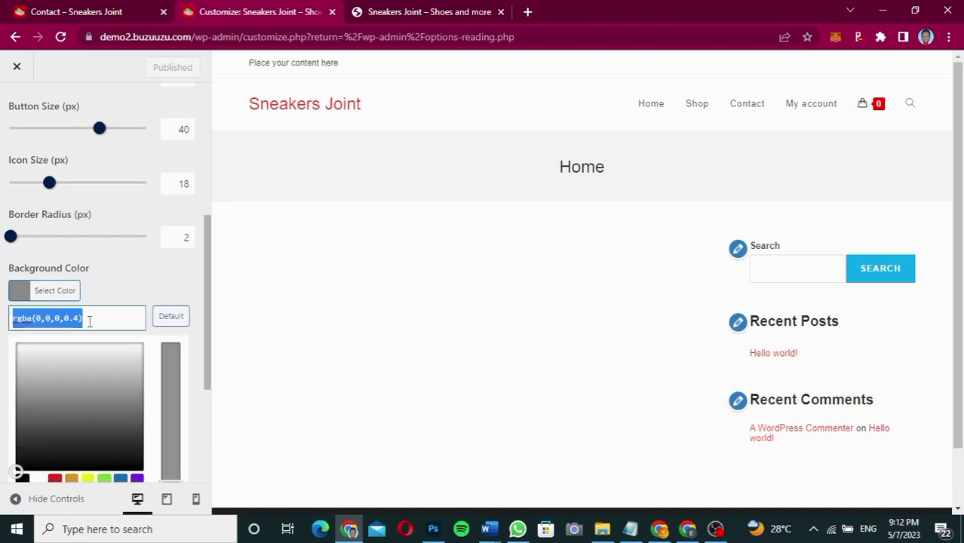
text(#2b002f)
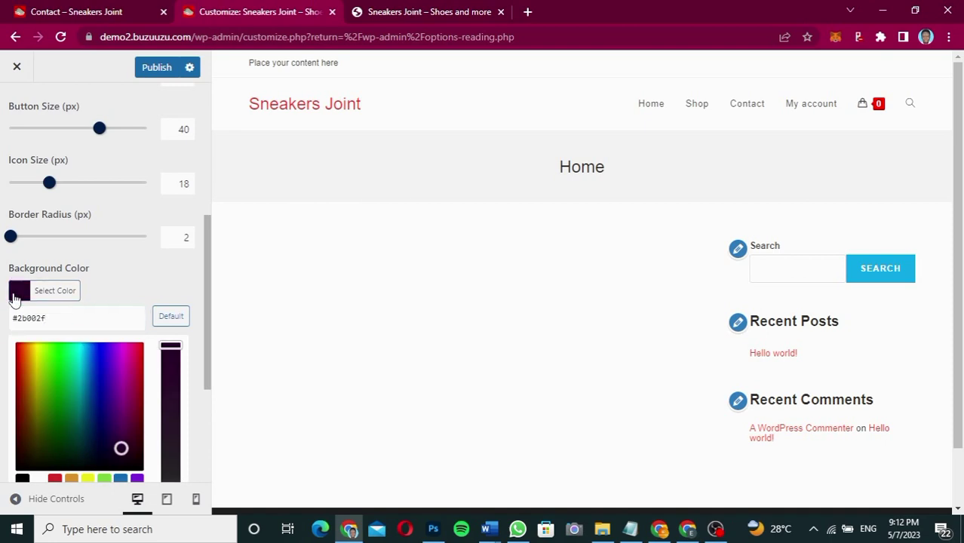
click(14, 298)
click(13, 298)
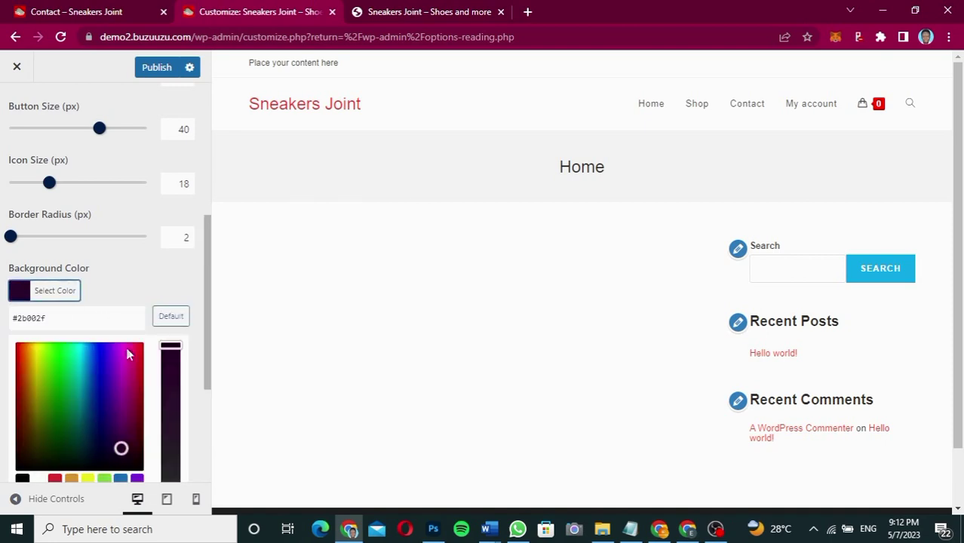
drag(206, 377, 109, 408)
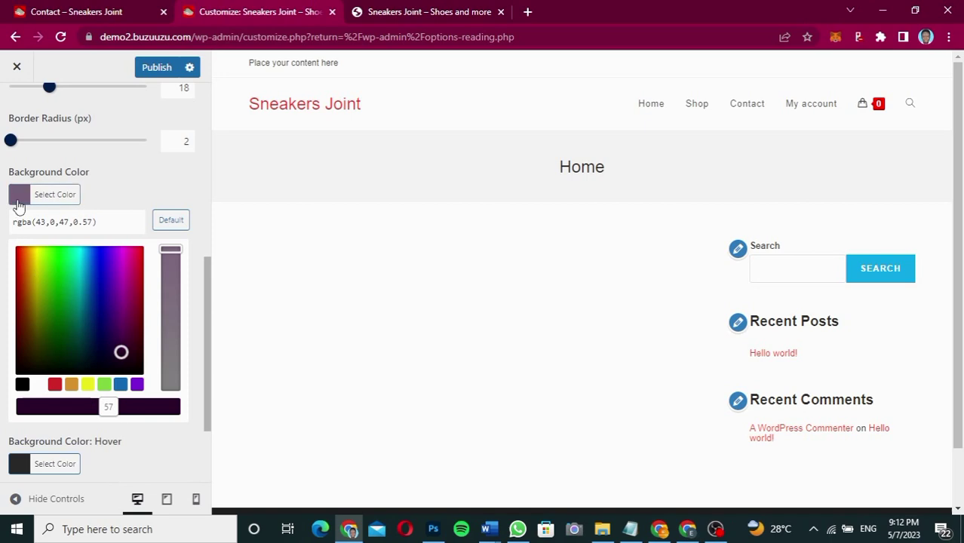
click(23, 197)
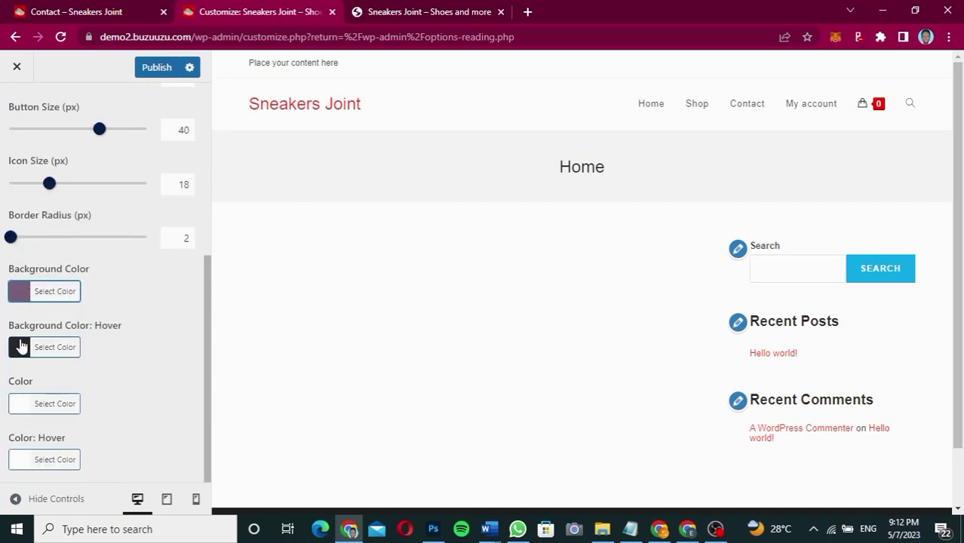
- Set the scroll-to-top button's hover background color to #2b002f
click(21, 346)
click(118, 372)
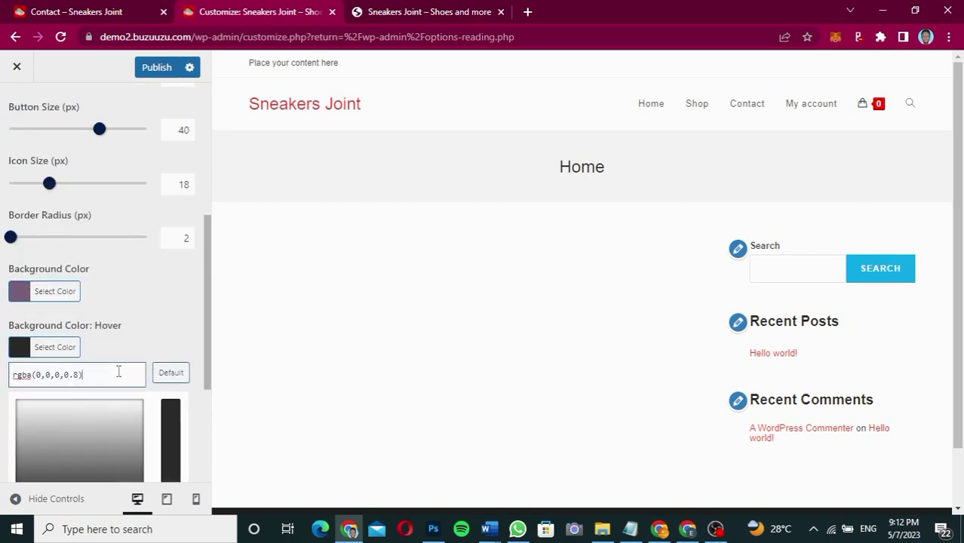
key(ctrl+a)
text(#2b002f)
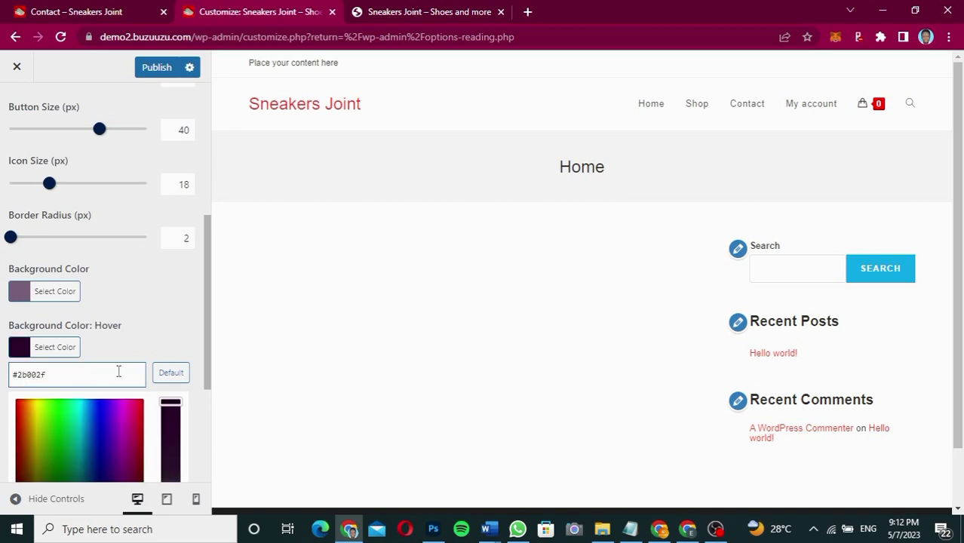
drag(209, 348, 200, 413)
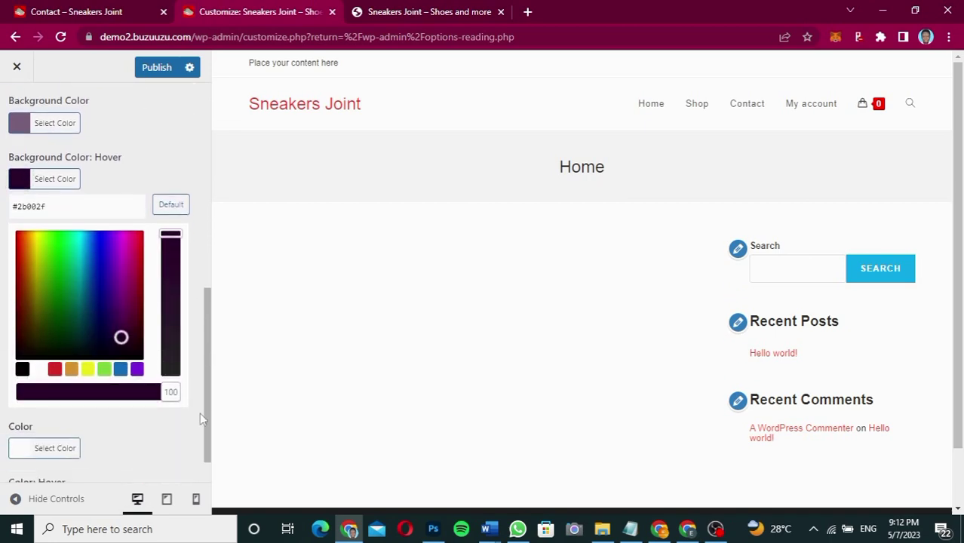
- Change the scroll-to-top button's hover background color to pure red #ff0000, starting from the red preset swatch
click(59, 369)
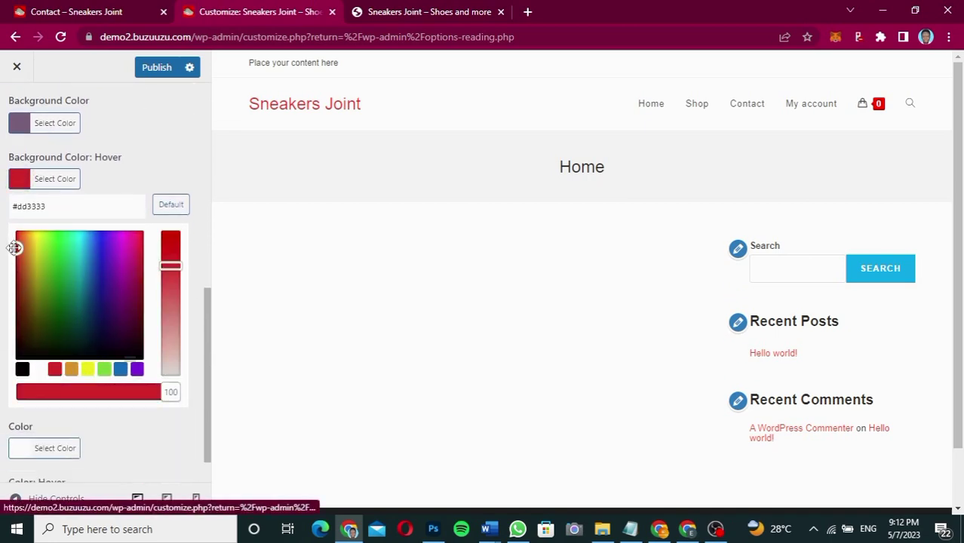
click(6, 209)
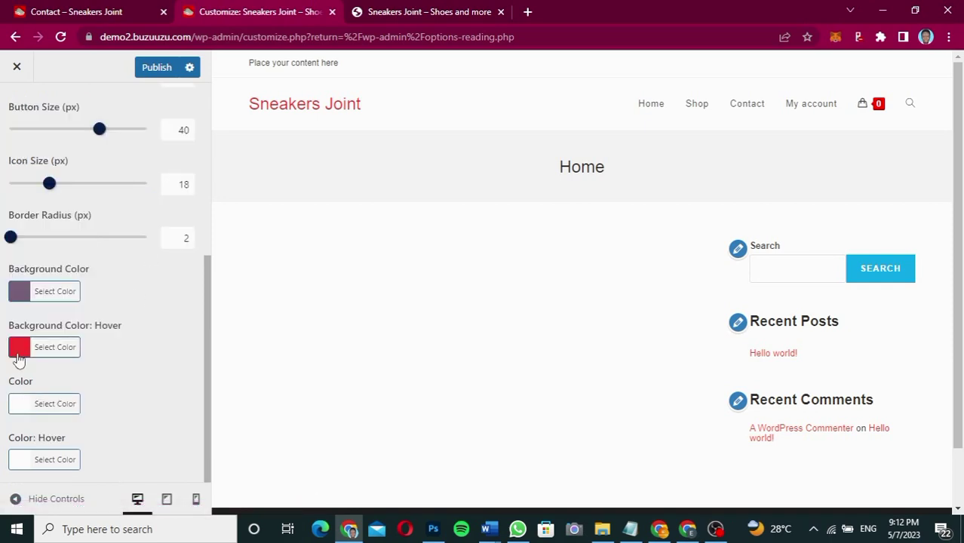
click(74, 351)
drag(170, 434, 171, 401)
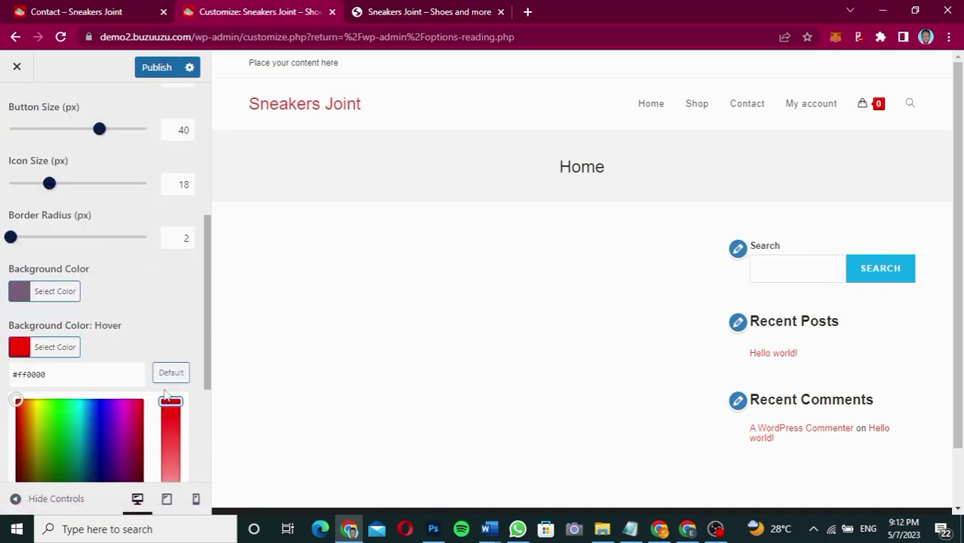
click(120, 335)
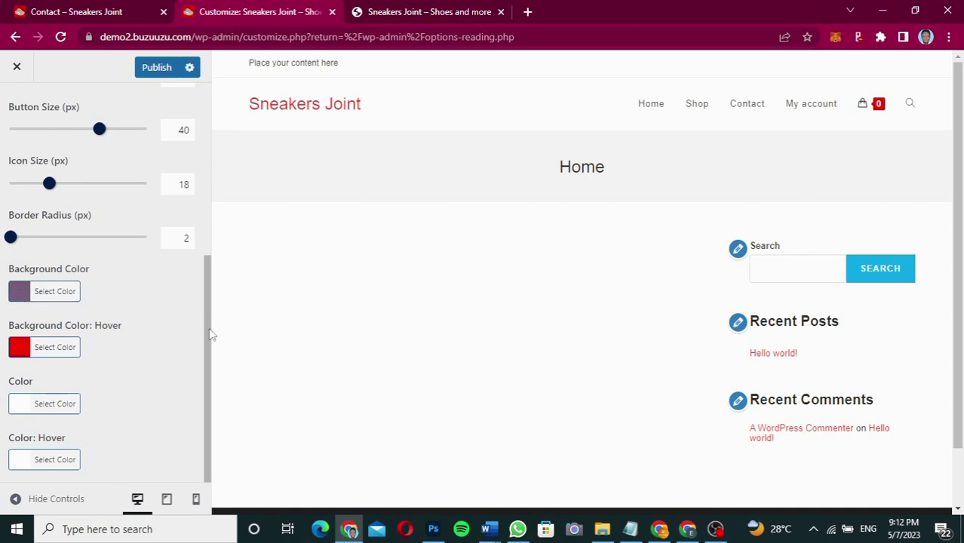
- Publish the scroll-to-top button changes, dismissing the save notice and publishing once more
drag(212, 338, 197, 195)
click(193, 194)
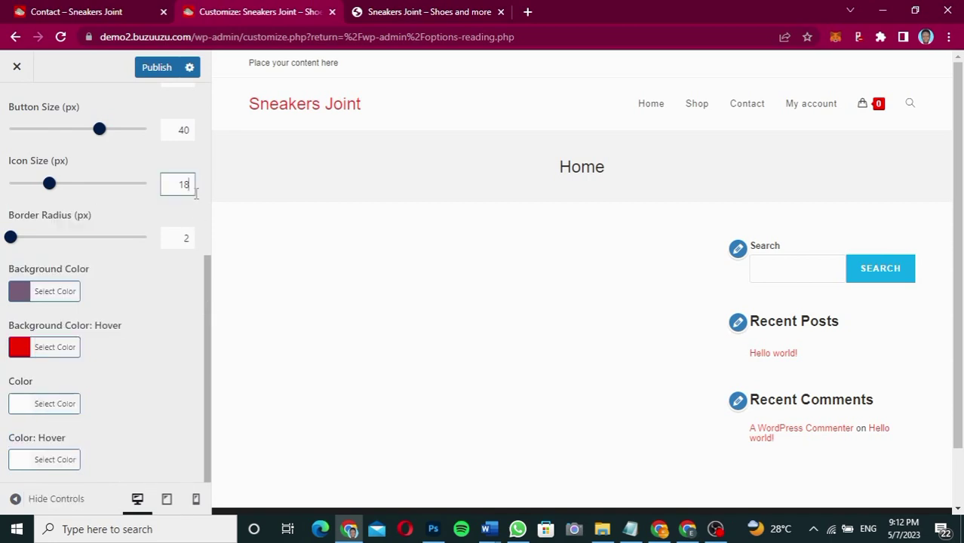
click(157, 68)
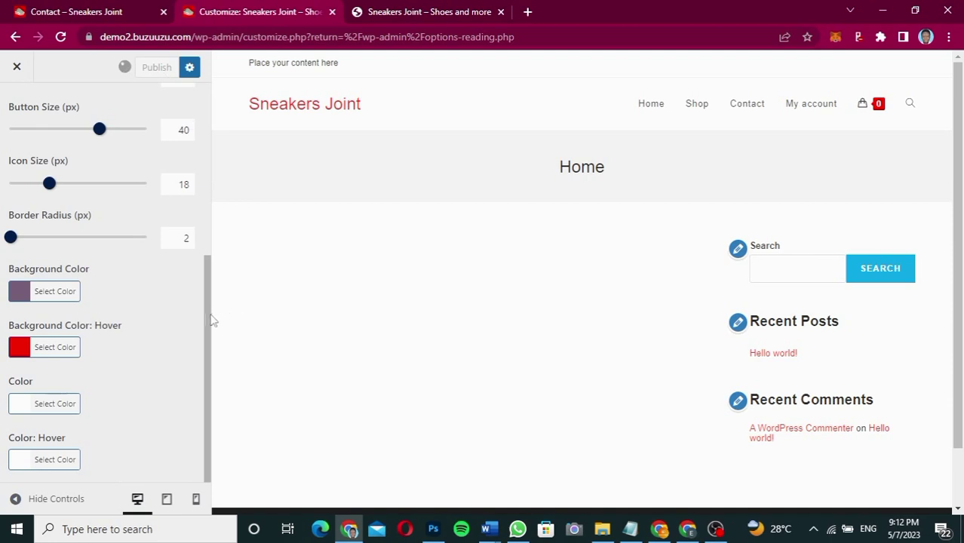
drag(210, 323, 211, 136)
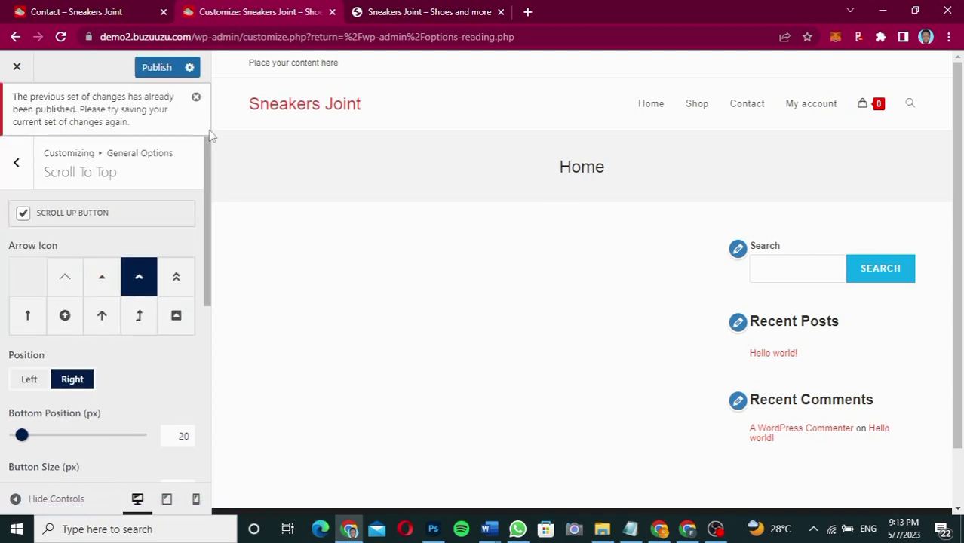
click(196, 96)
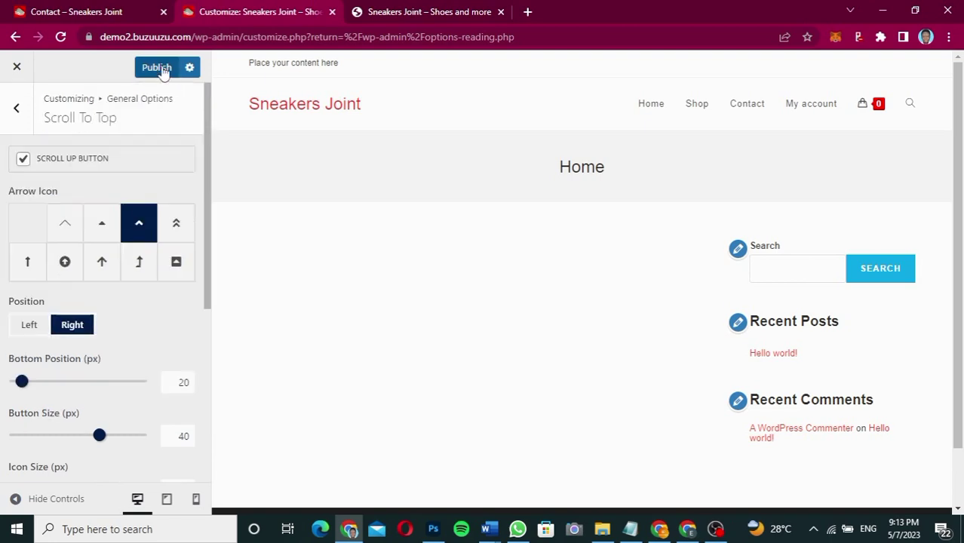
click(159, 67)
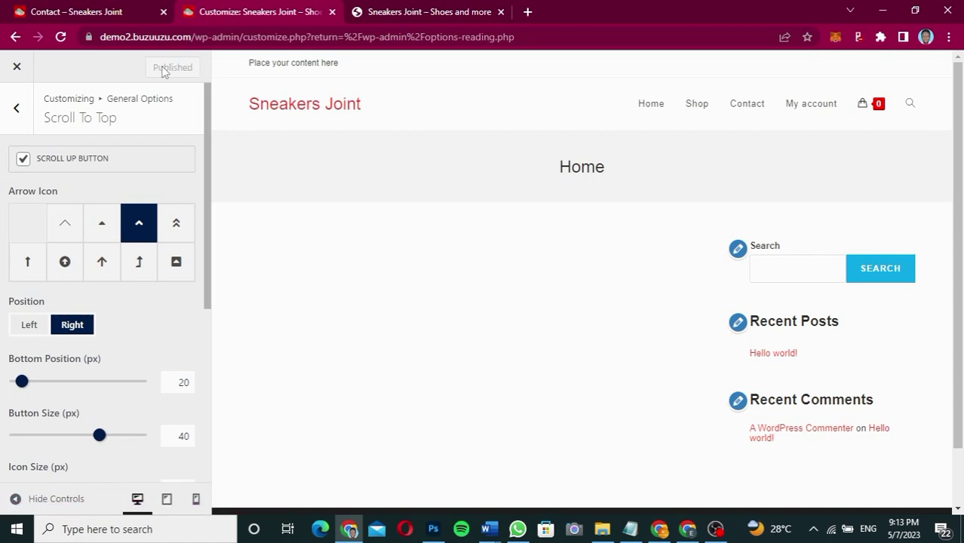
- In General Settings, set the Pages layout to the single-column option without a sidebar and publish the change
click(18, 117)
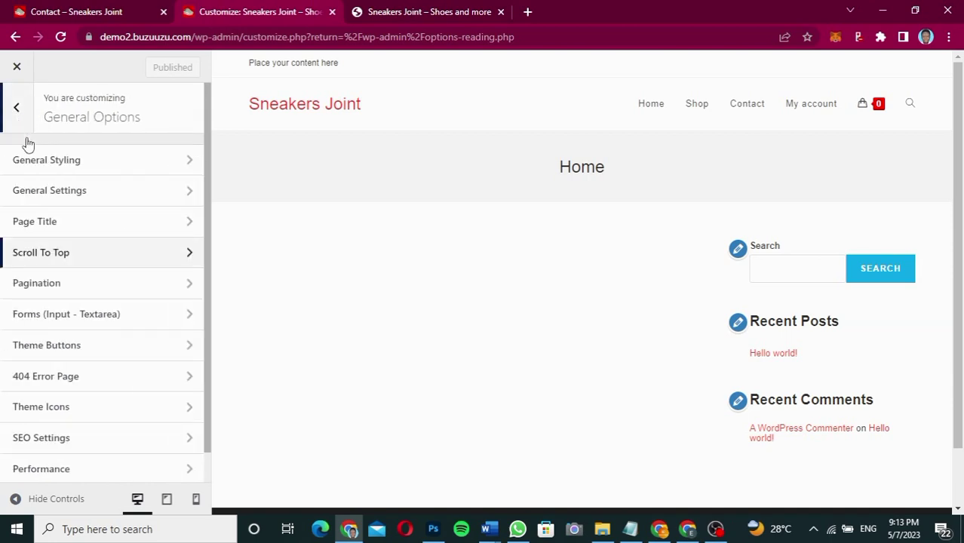
click(92, 195)
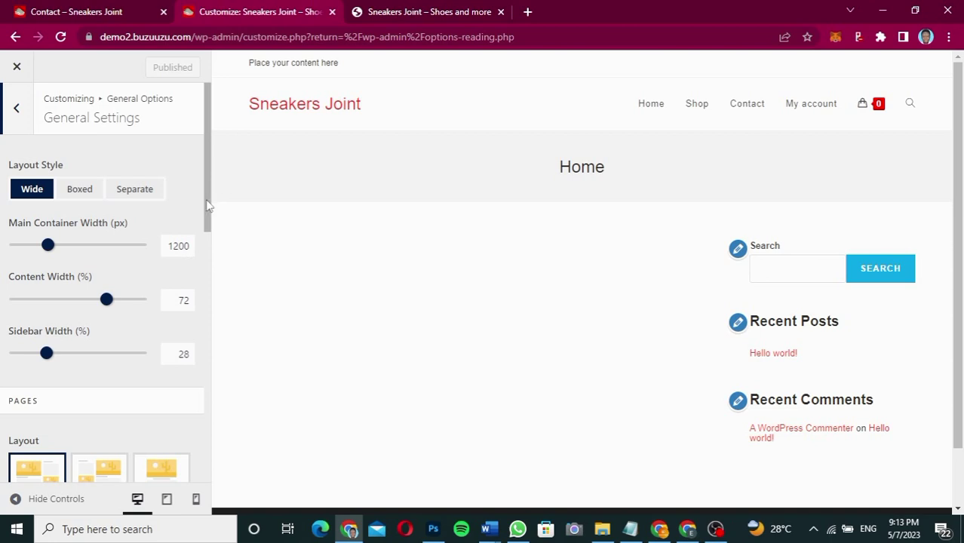
drag(209, 206, 201, 286)
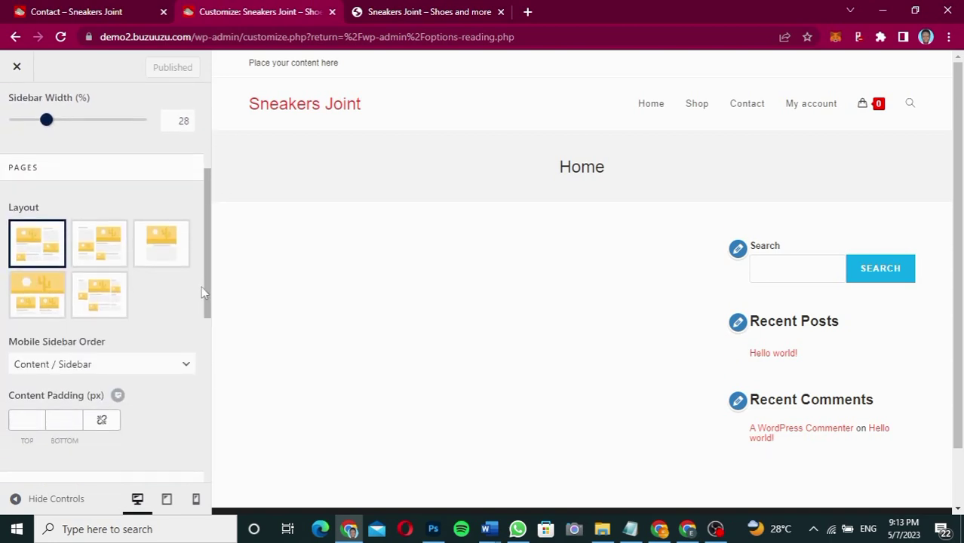
click(161, 249)
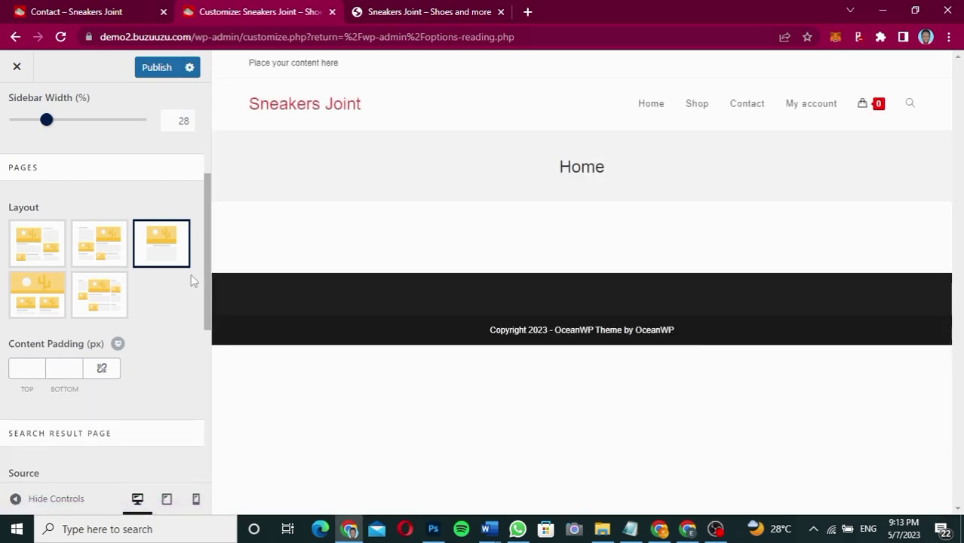
click(160, 66)
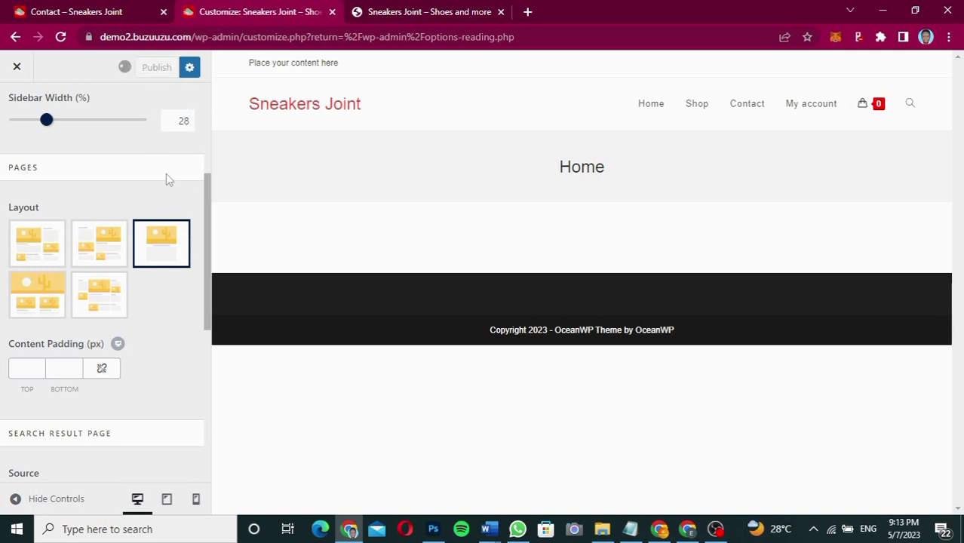
drag(208, 322, 209, 209)
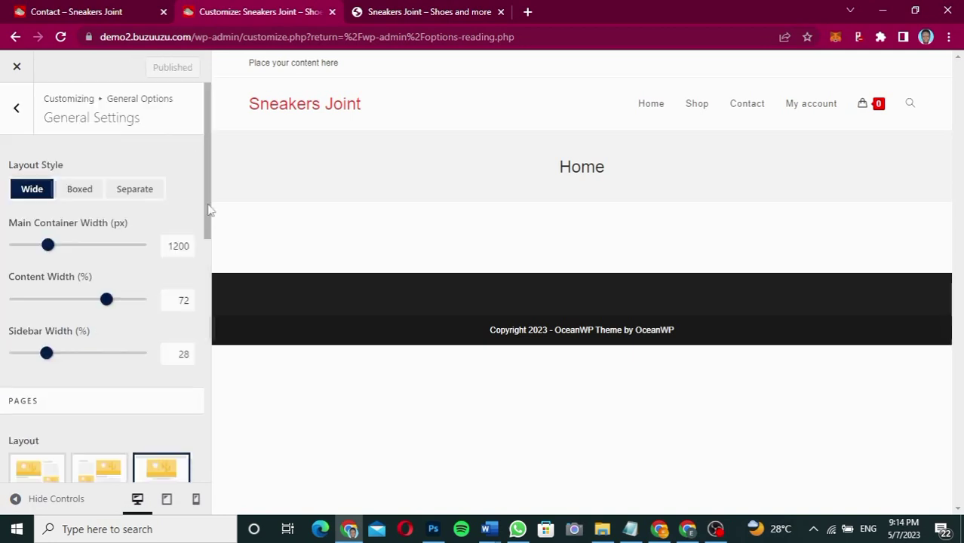
- In the Theme Buttons settings, set the buttons' background color to red #ff0000
click(17, 109)
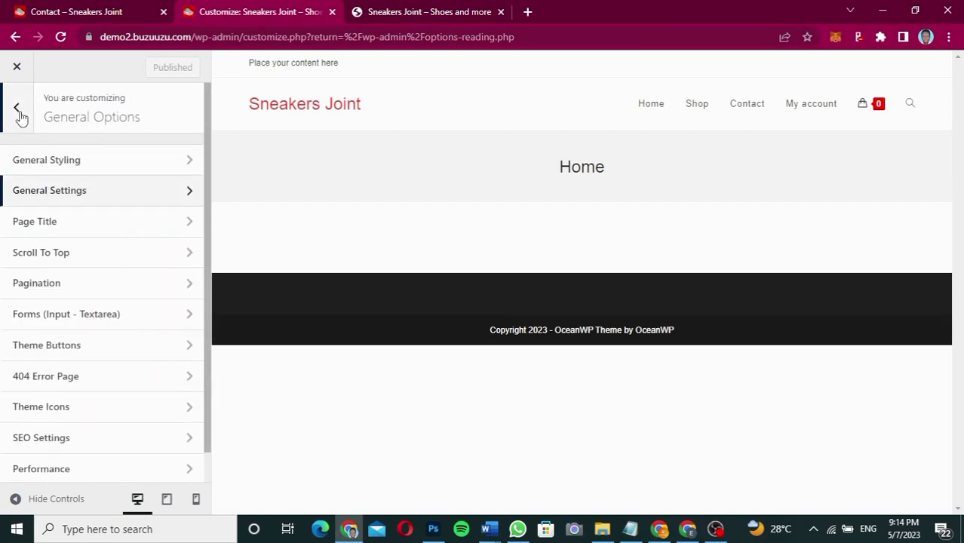
click(46, 347)
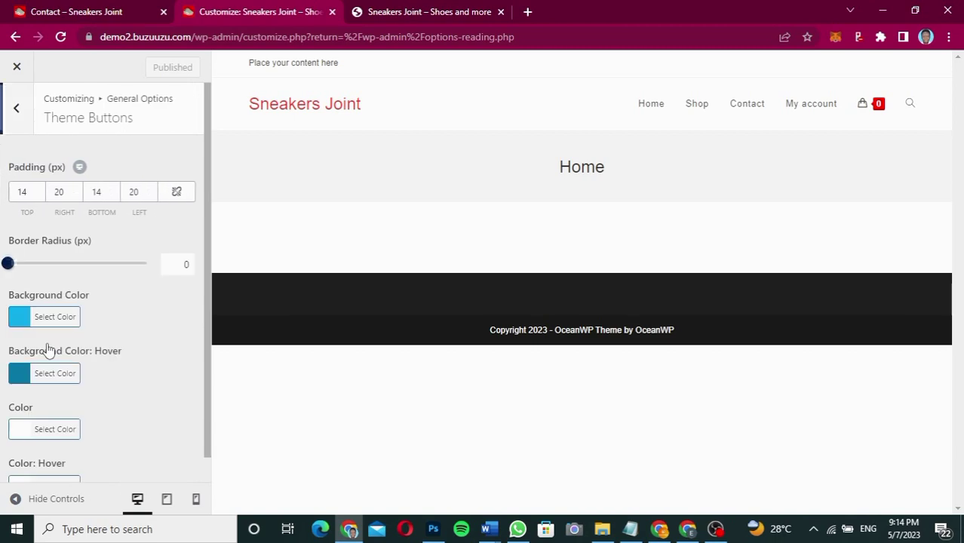
click(18, 318)
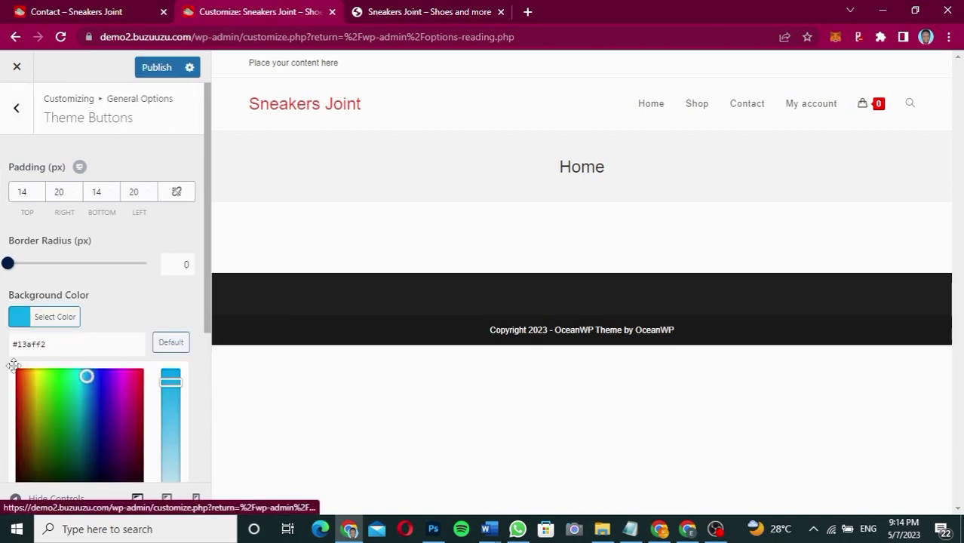
drag(14, 367, 4, 360)
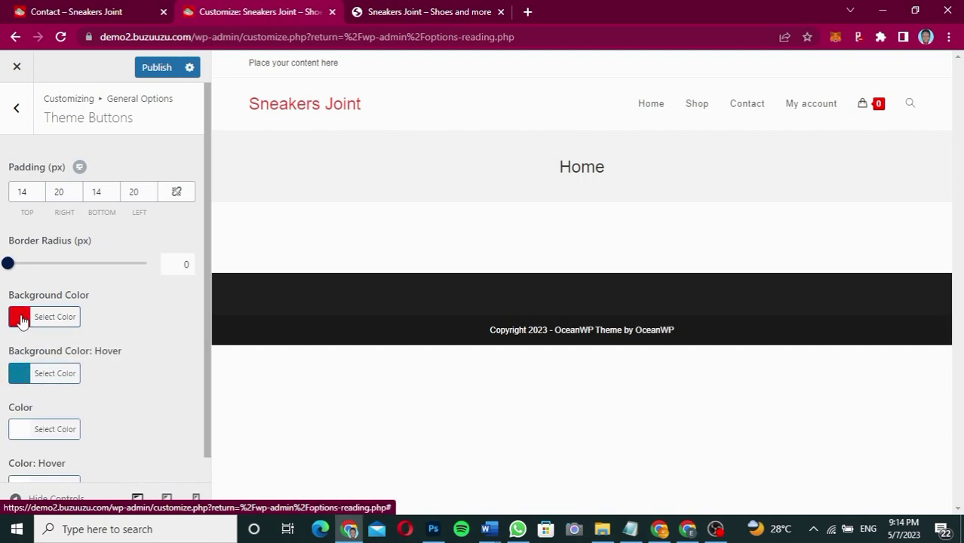
click(21, 320)
click(170, 369)
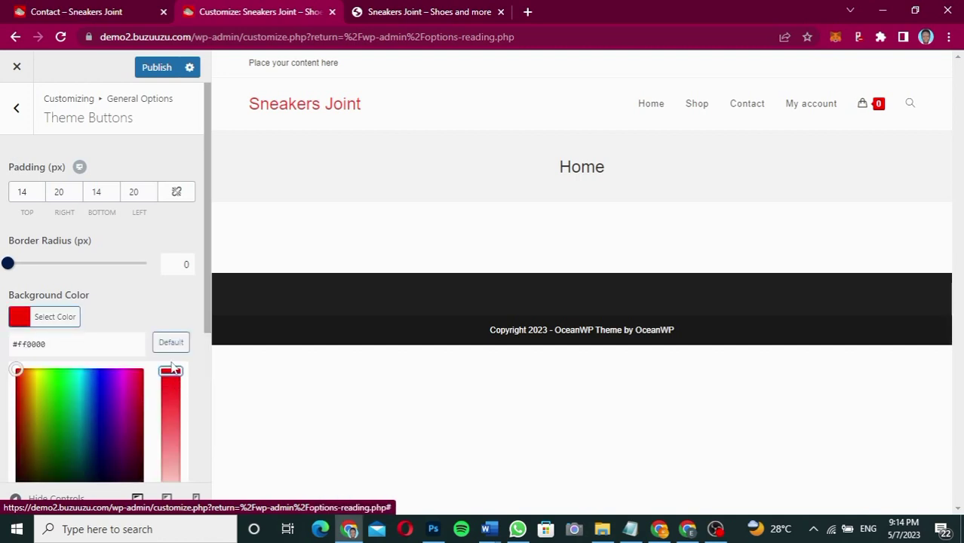
click(21, 319)
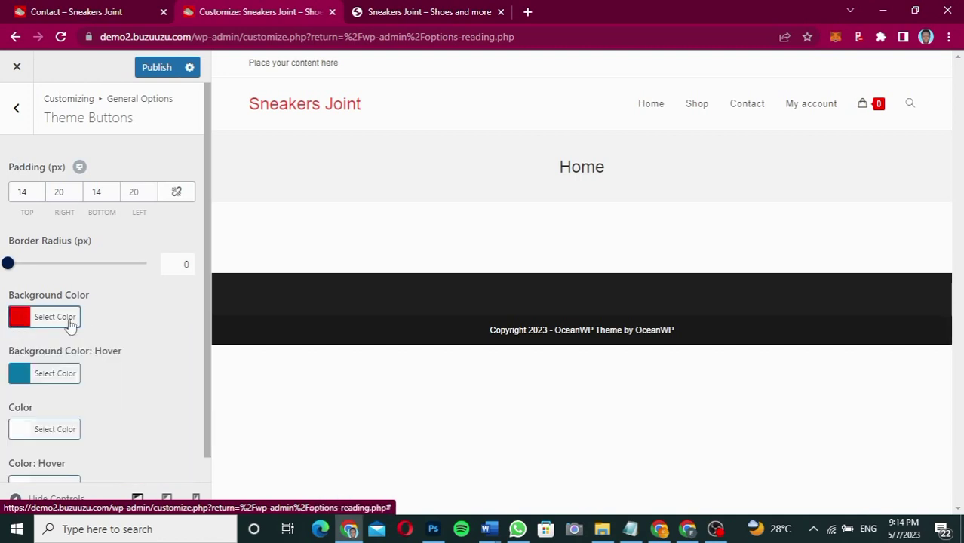
- Set the theme buttons' hover background color to #2b002f and publish the change
click(19, 373)
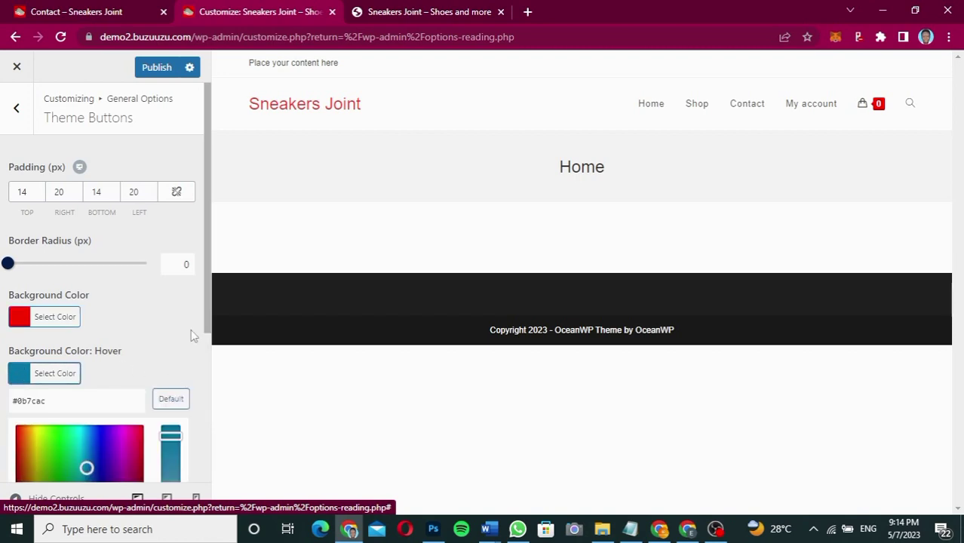
drag(210, 325, 209, 396)
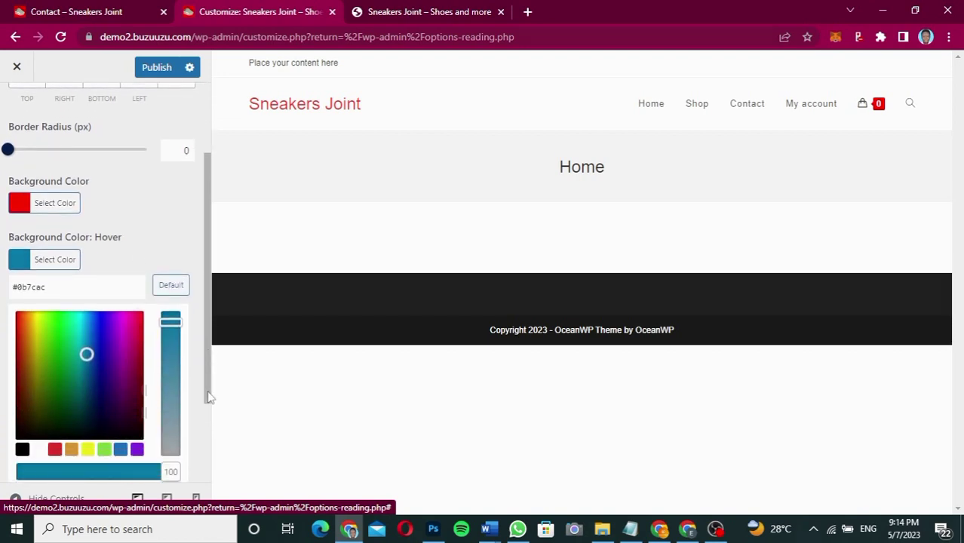
click(85, 291)
key(ctrl+a)
text(#2b002f)
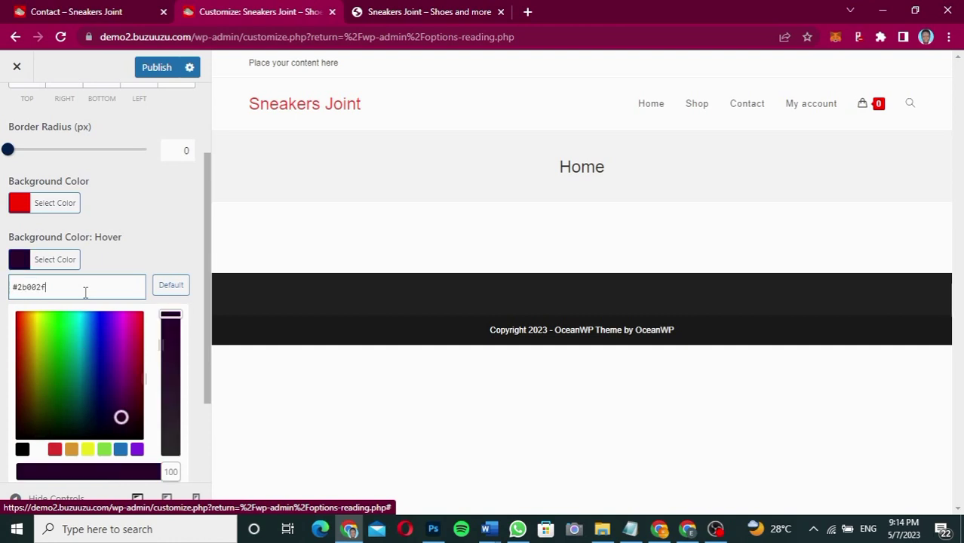
click(23, 260)
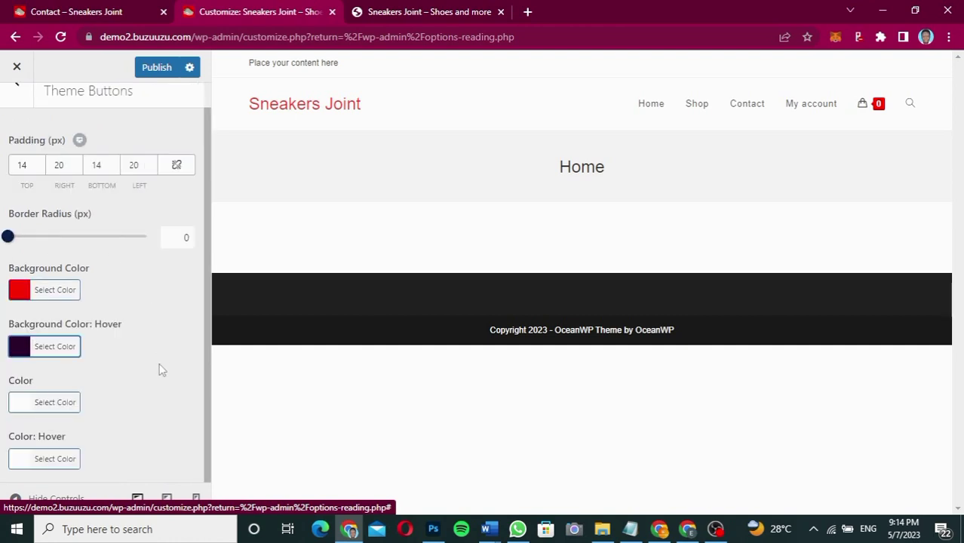
click(155, 69)
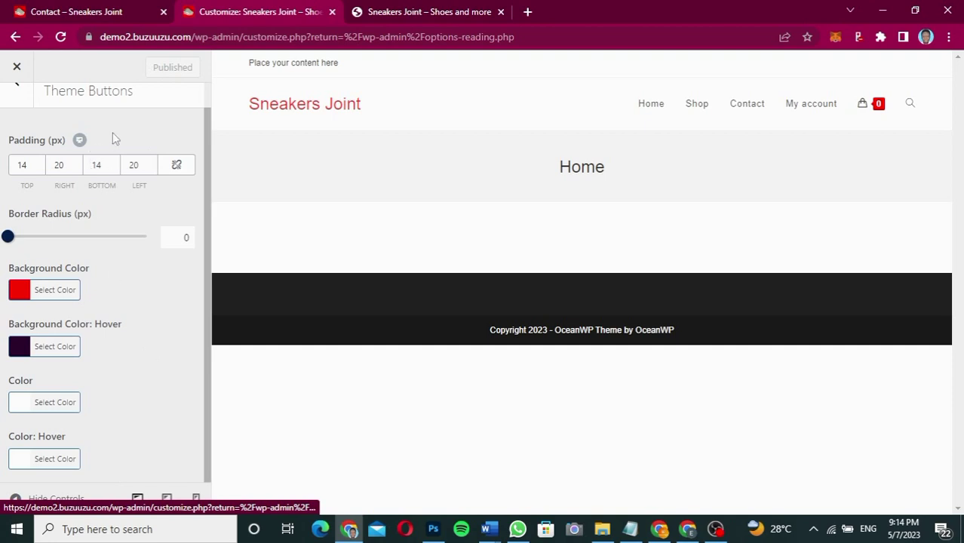
- Leave General Options and set the header style to Center in the Header's General settings
scroll(107, 130, up, 1)
click(17, 108)
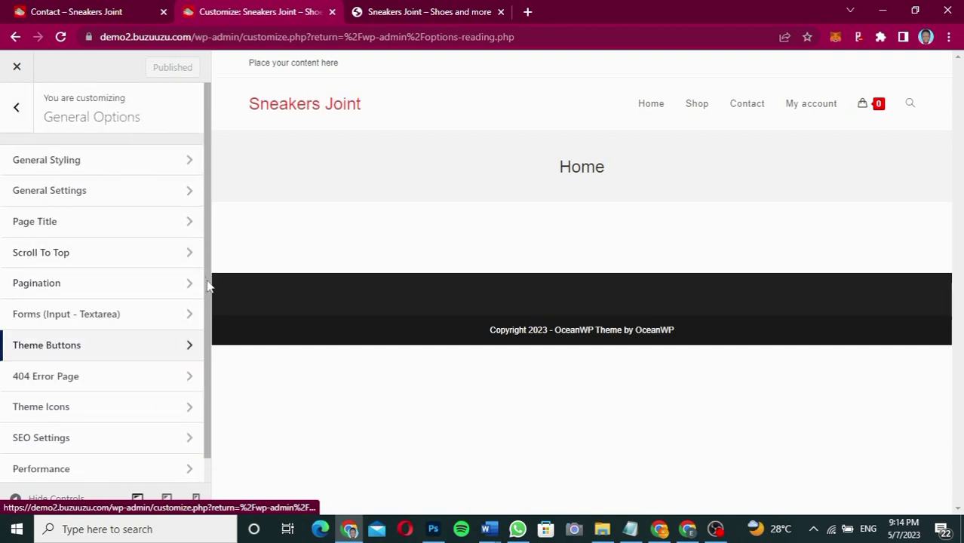
scroll(208, 324, down, 1)
scroll(208, 301, up, 1)
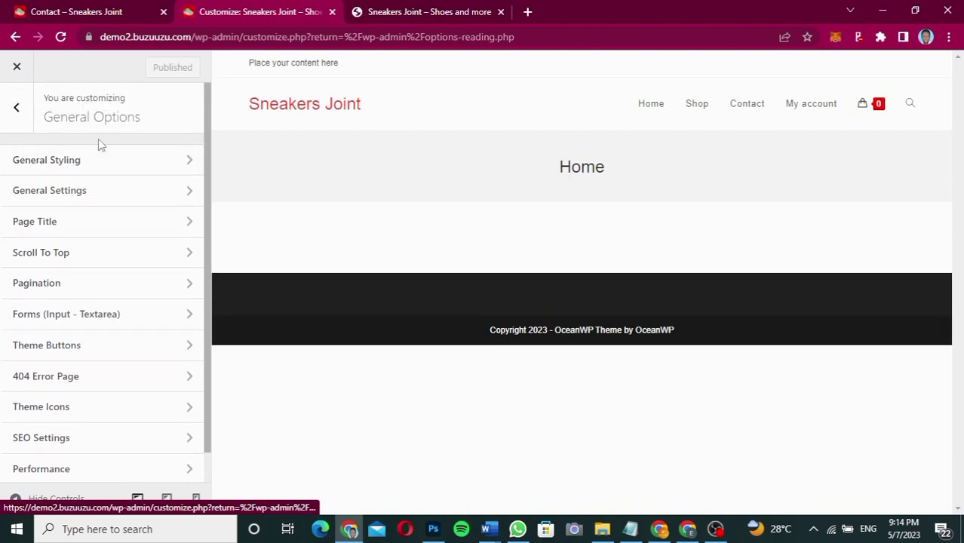
click(18, 110)
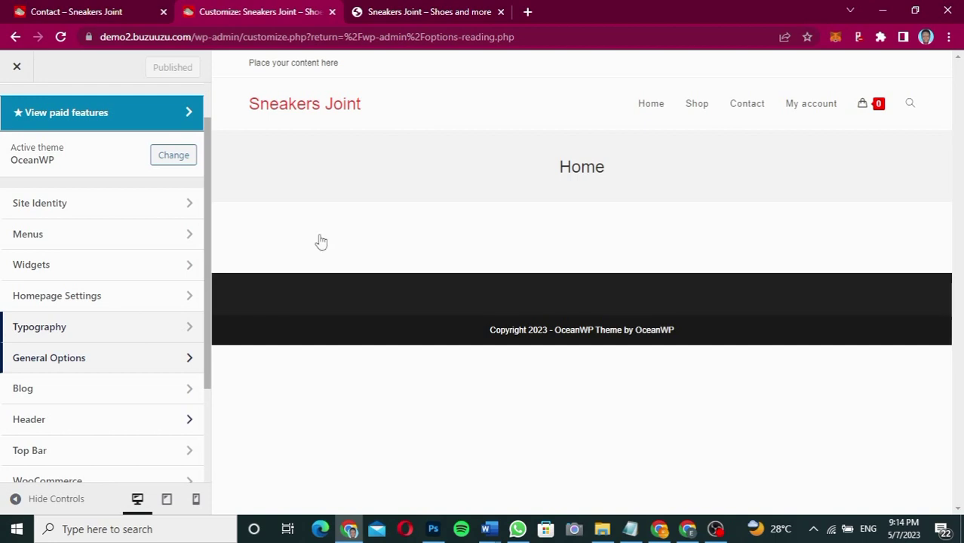
click(185, 420)
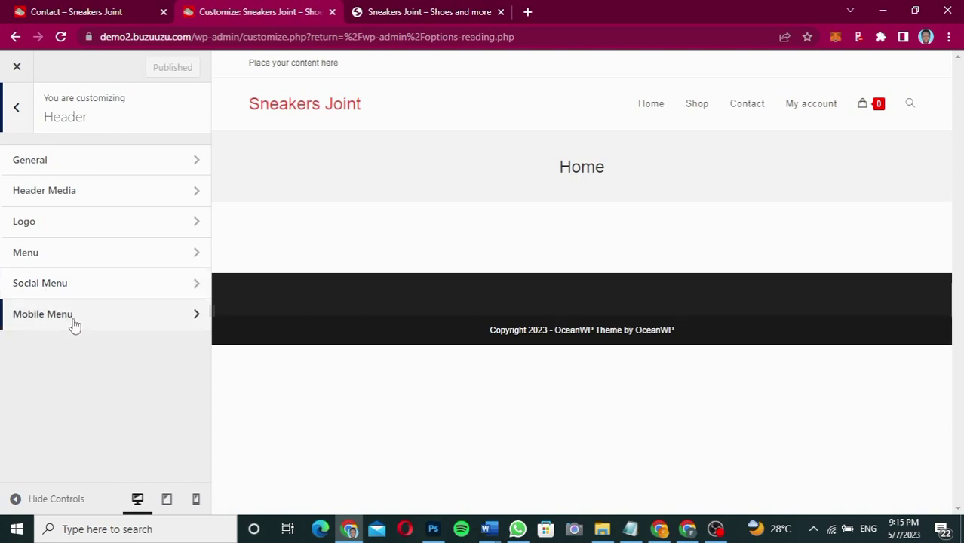
click(83, 173)
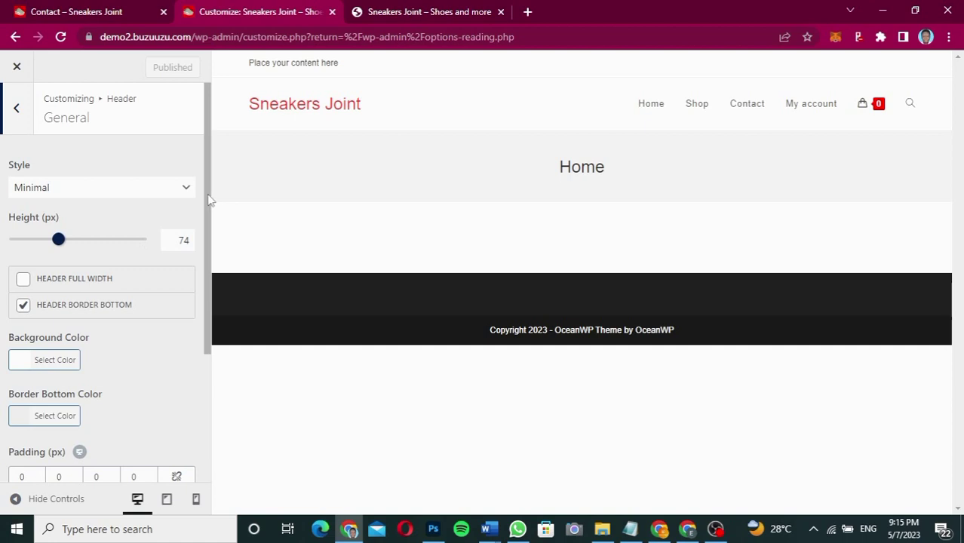
mouse_move(209, 197)
mouse_down()
mouse_move(198, 351)
mouse_move(210, 186)
mouse_up()
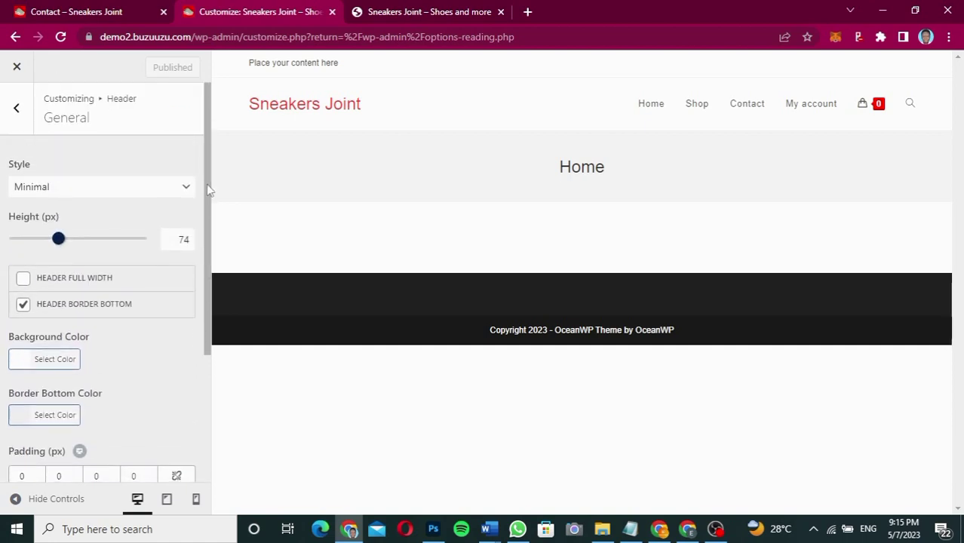
click(72, 187)
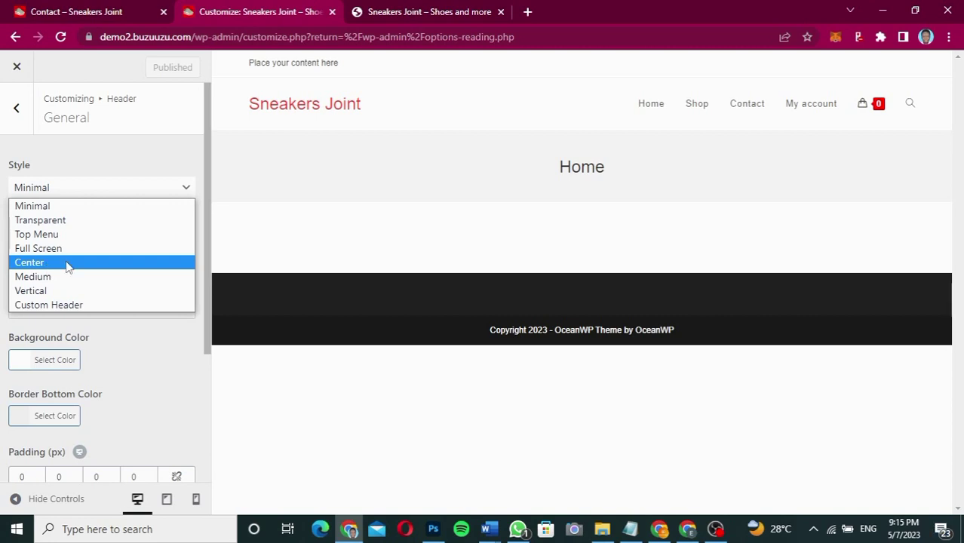
click(68, 265)
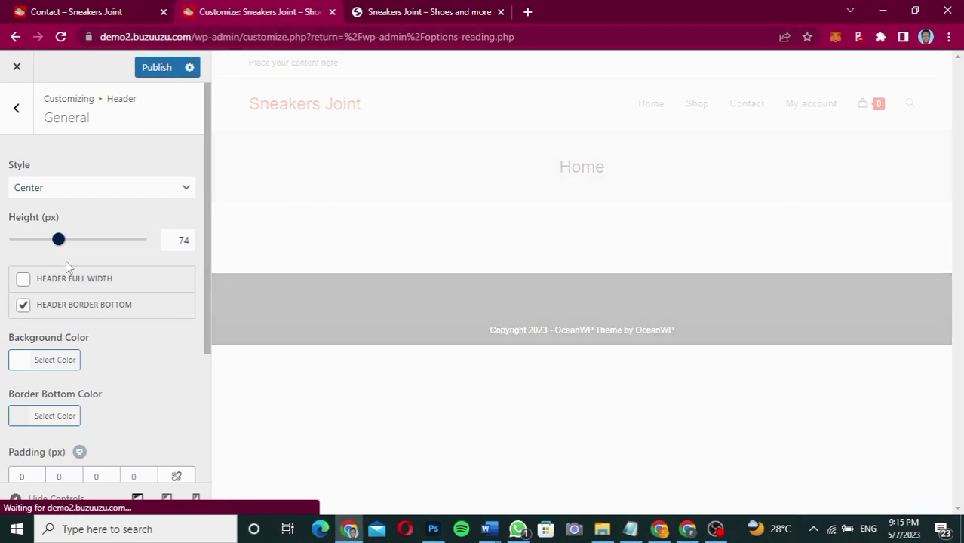
- Check the reference site's header, then set the center header's left menu to Secondary menu and publish
click(69, 12)
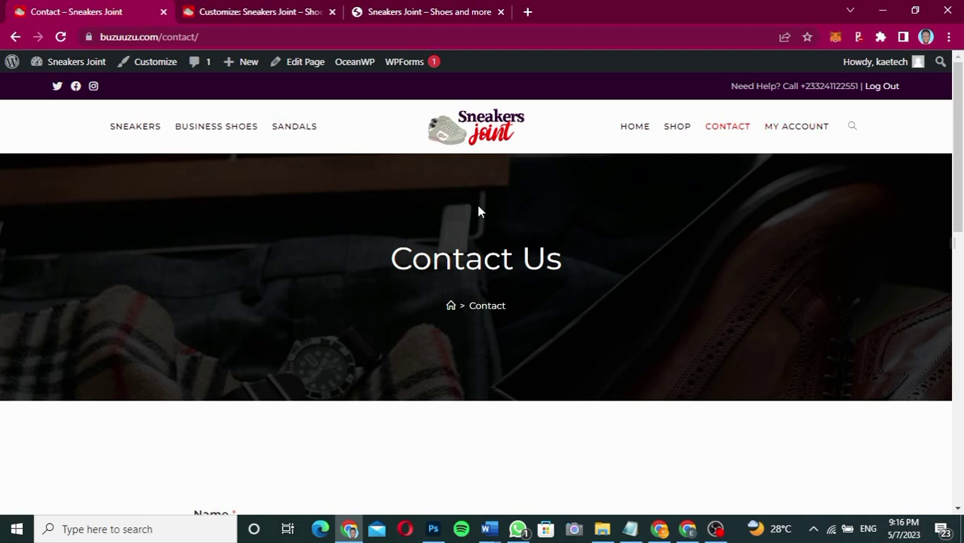
click(236, 15)
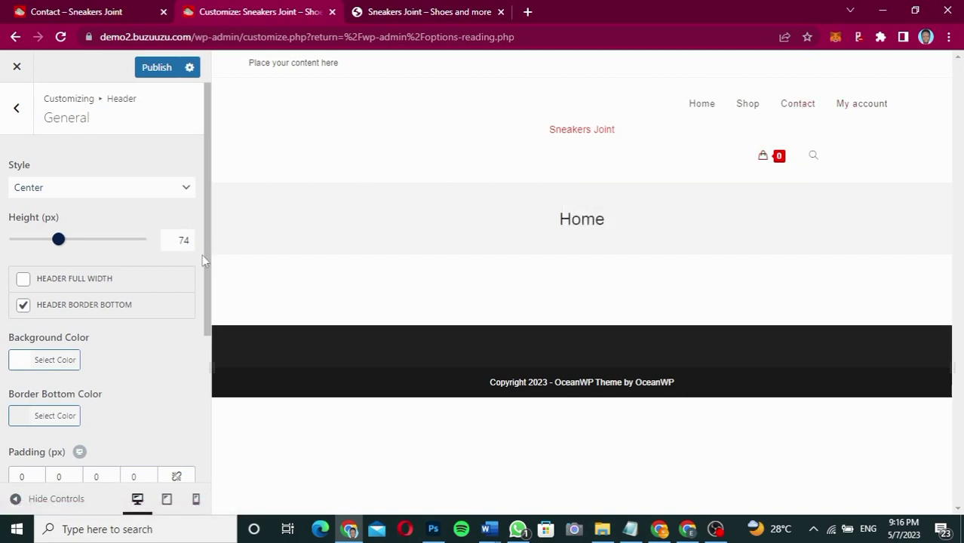
drag(208, 260, 202, 408)
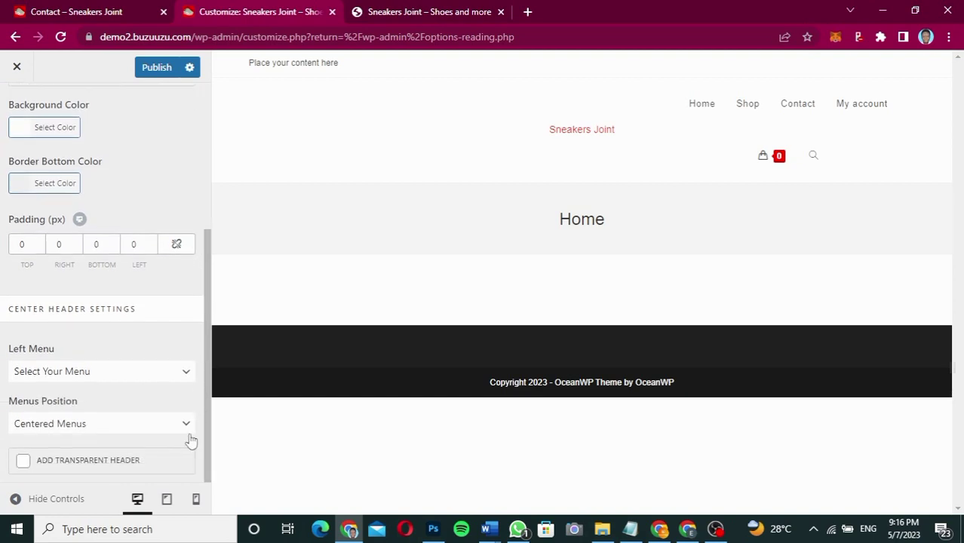
click(58, 371)
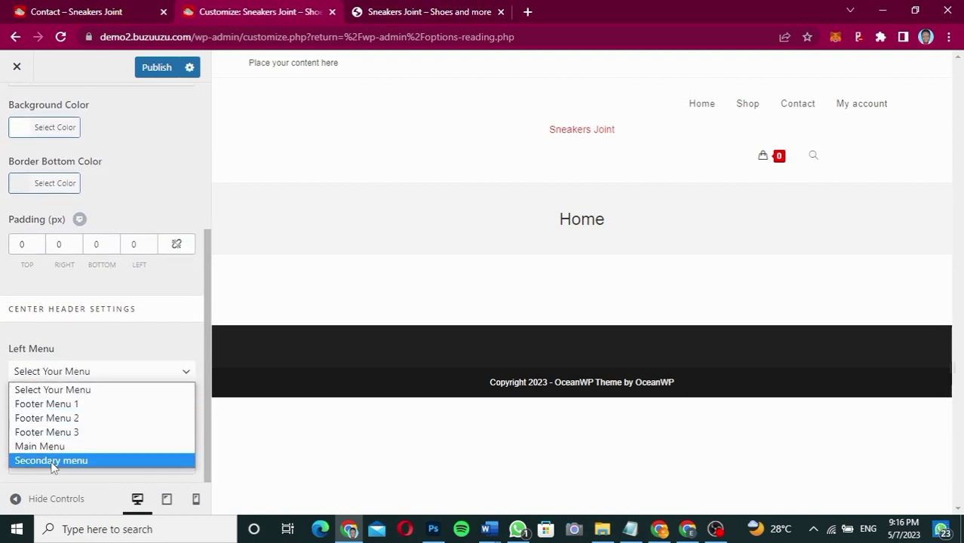
click(52, 463)
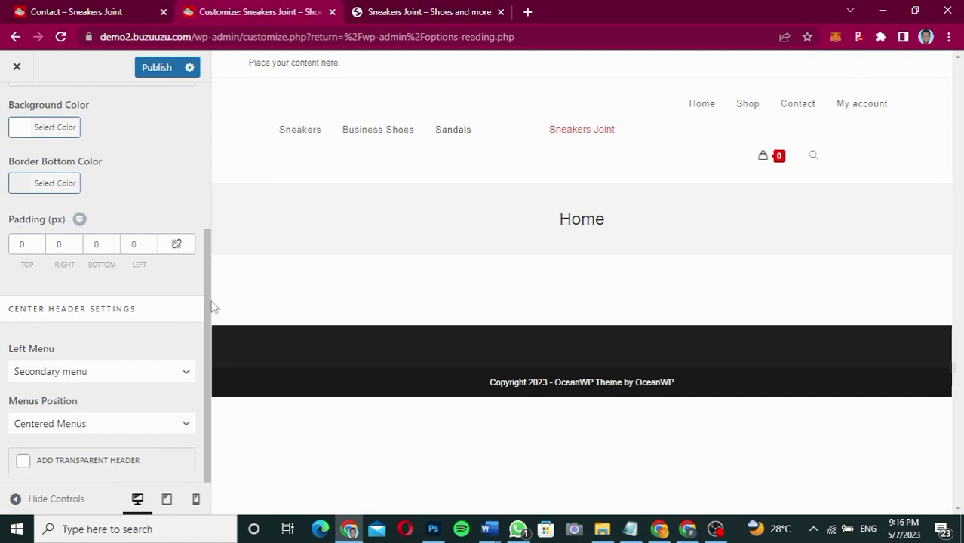
scroll(210, 215, up, 2)
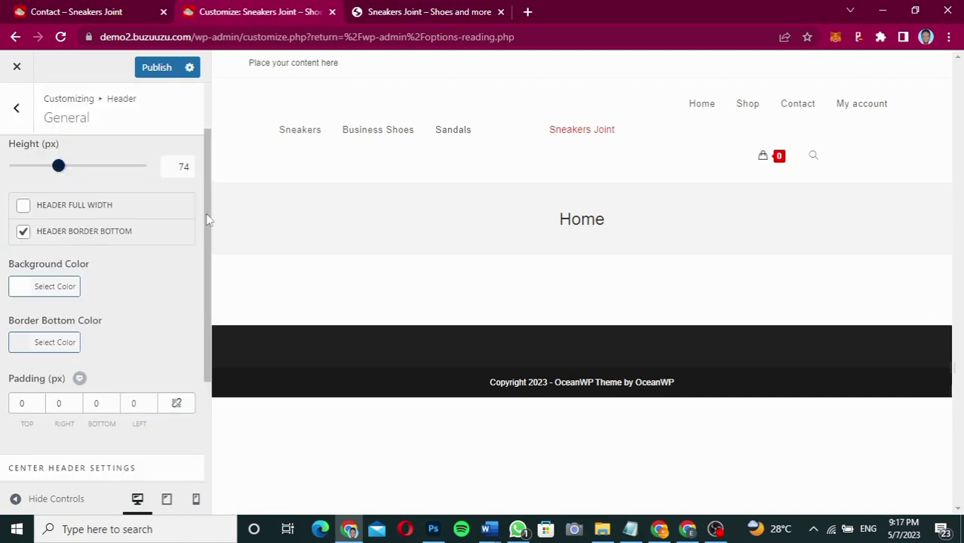
scroll(209, 219, up, 1)
click(154, 68)
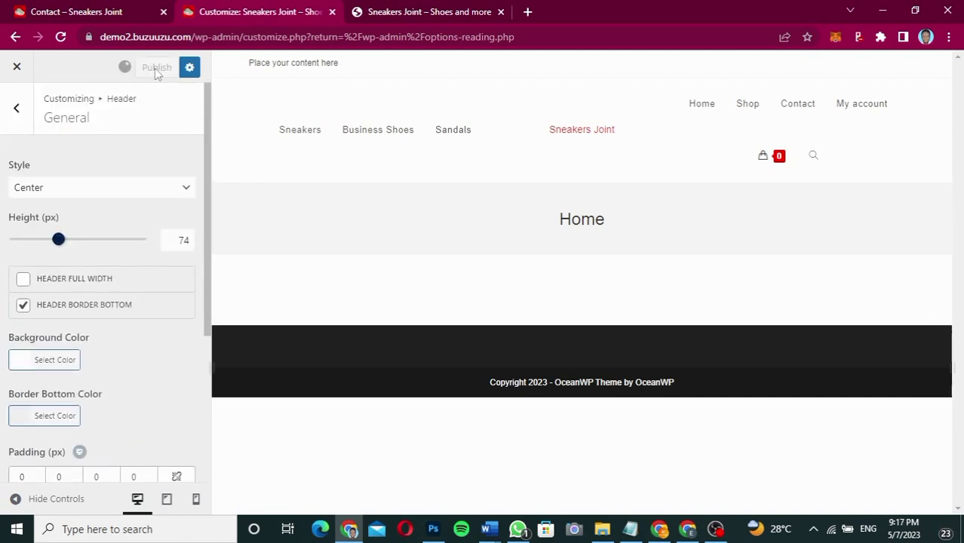
- In the Header's Logo settings, choose sneakers-joint.png from the media library as the logo
click(17, 110)
click(50, 225)
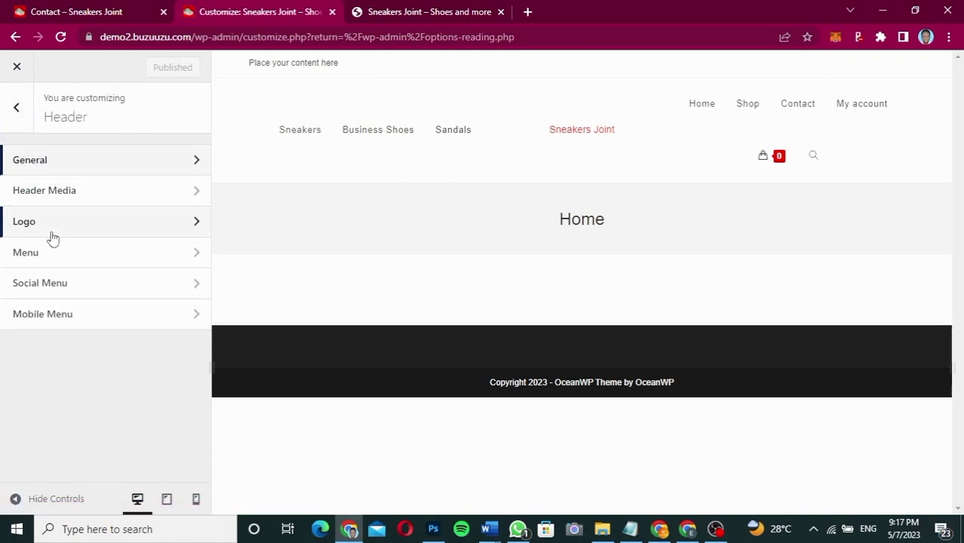
click(111, 191)
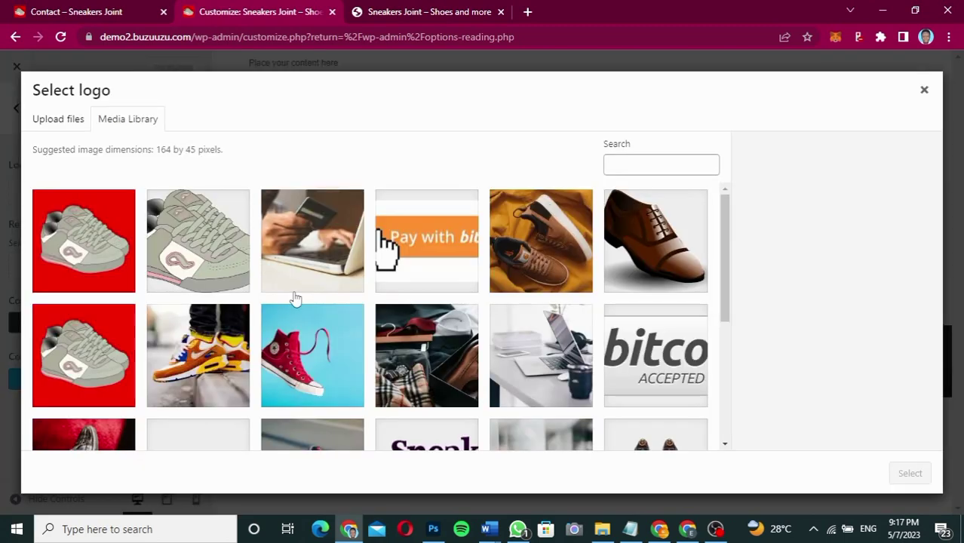
drag(723, 256, 710, 337)
click(428, 325)
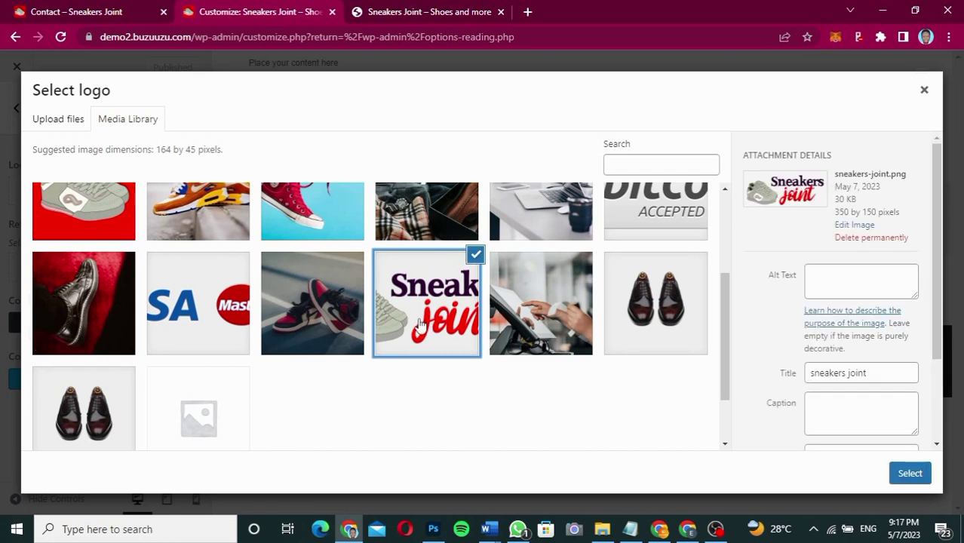
click(910, 474)
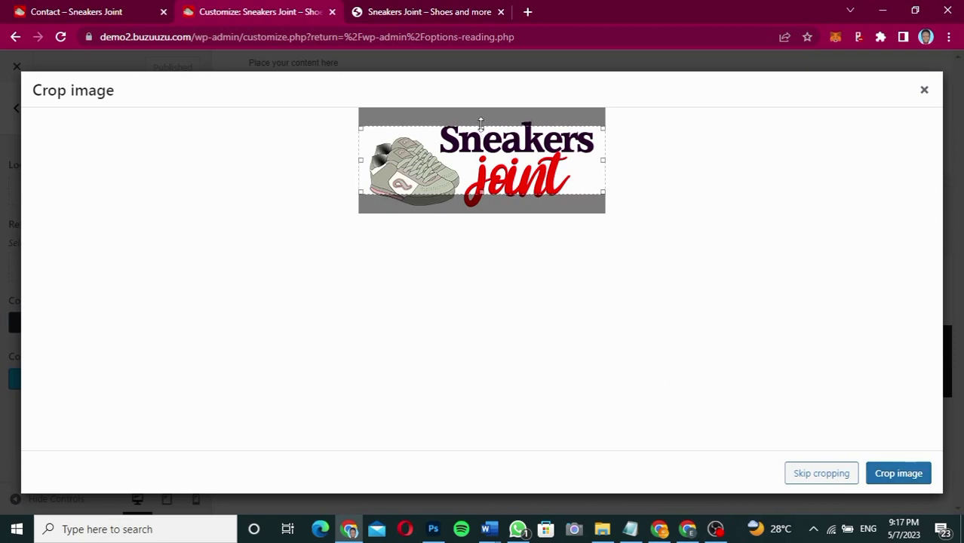
- Crop the logo image closely above and below the artwork, keeping the full lettering and shoes at full width
drag(482, 130, 480, 117)
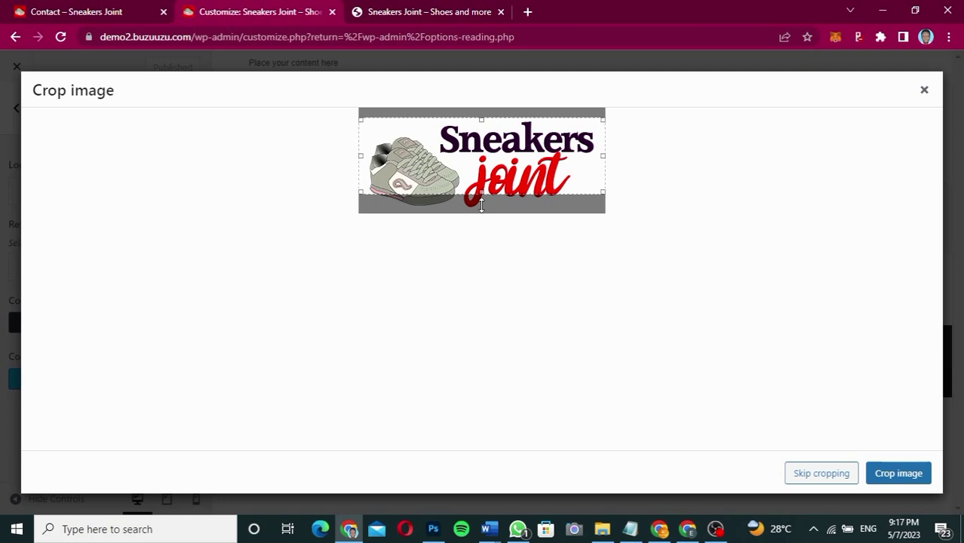
drag(480, 204, 481, 170)
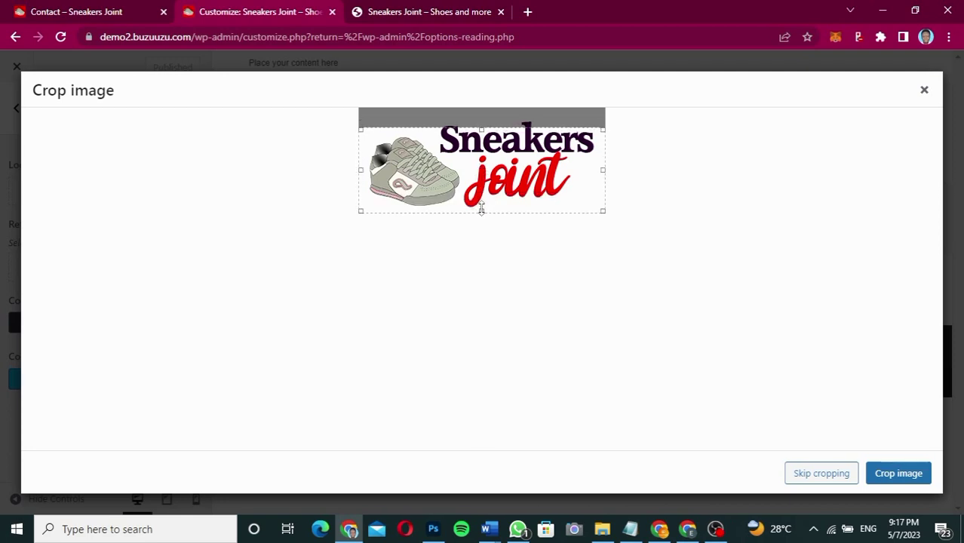
drag(481, 210, 481, 206)
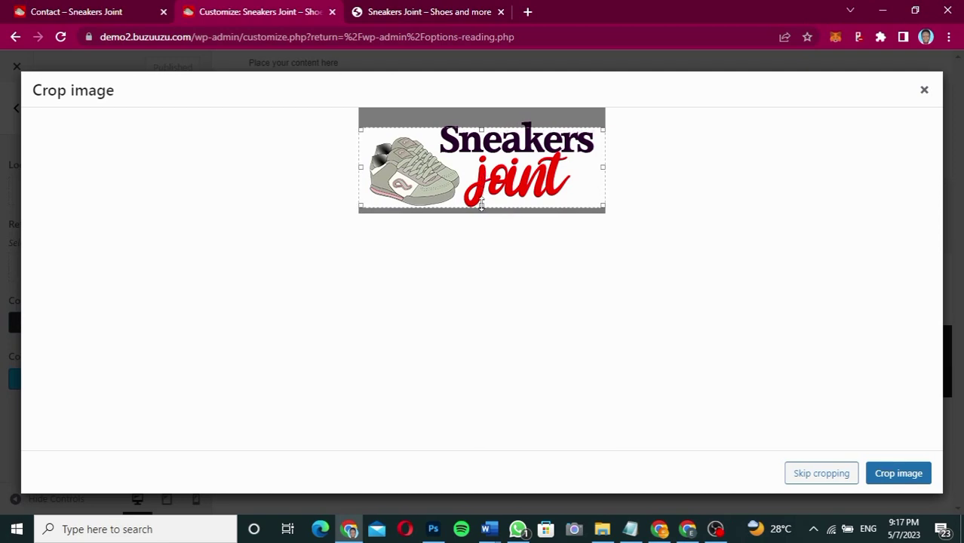
drag(481, 128, 481, 118)
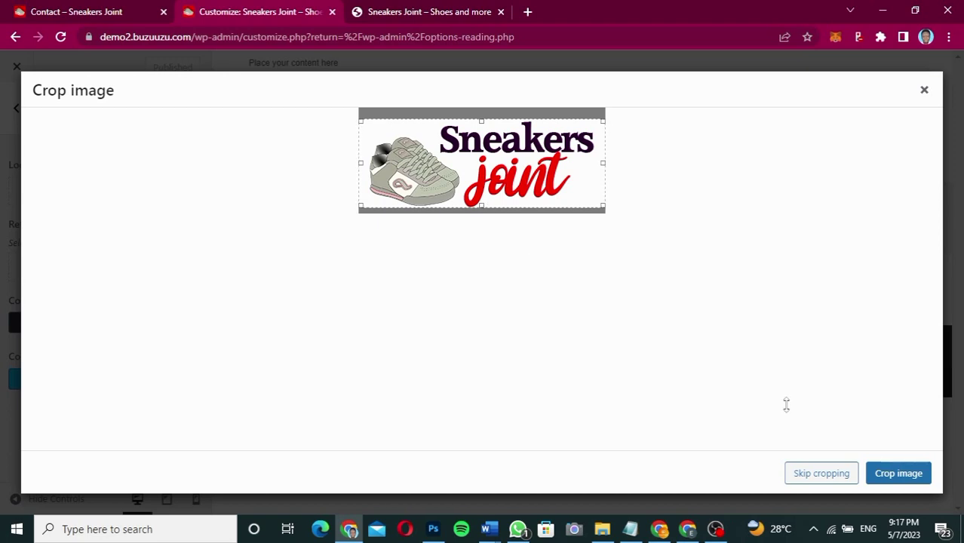
click(897, 476)
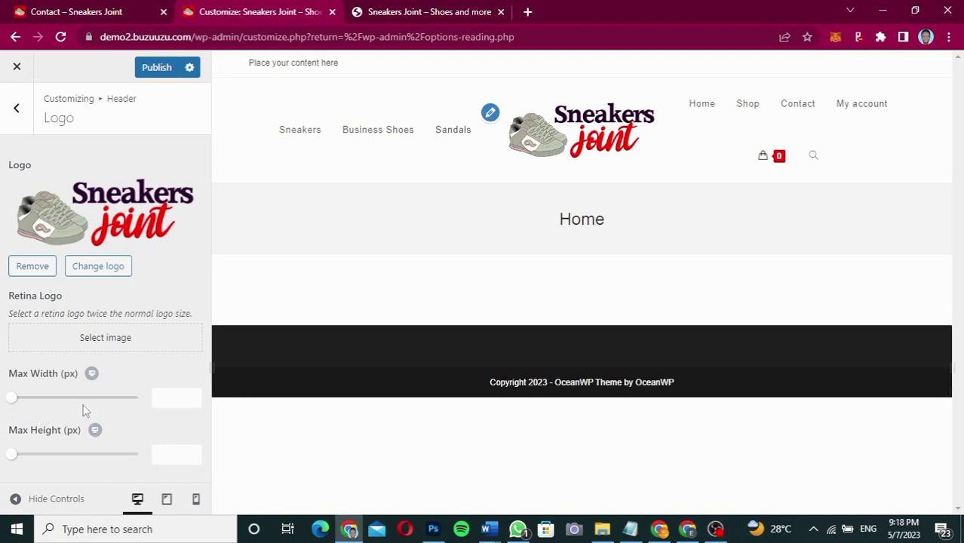
- Set the logo's maximum width to 150 px after comparing it with 180 px, and publish the logo changes
click(172, 399)
text(180)
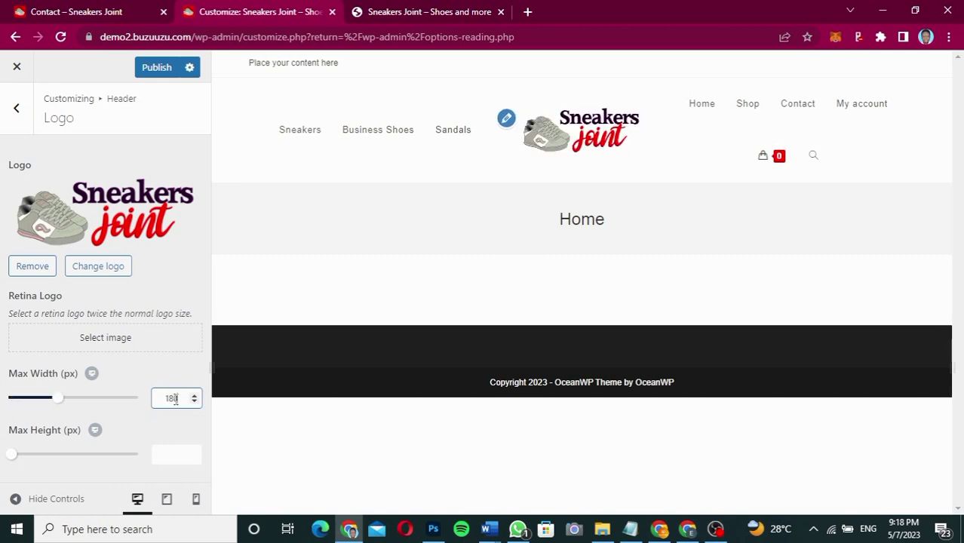
key(BackSpace)
key(BackSpace)
text(50)
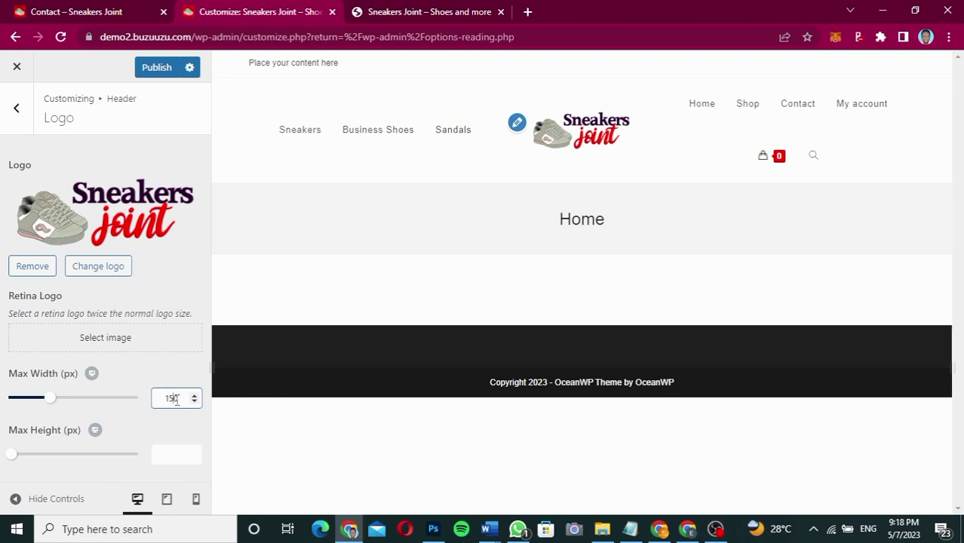
key(BackSpace)
key(BackSpace)
text(80)
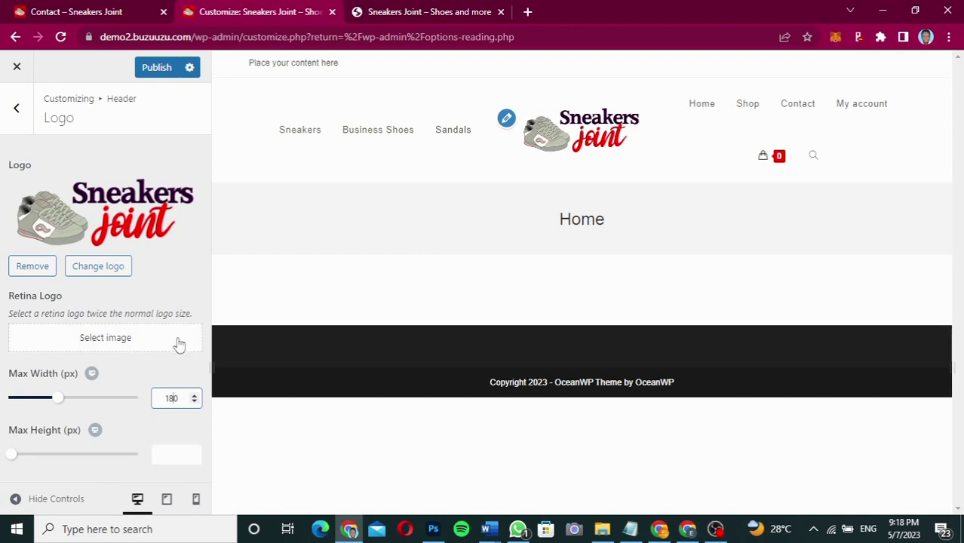
key(BackSpace)
key(BackSpace)
text(50)
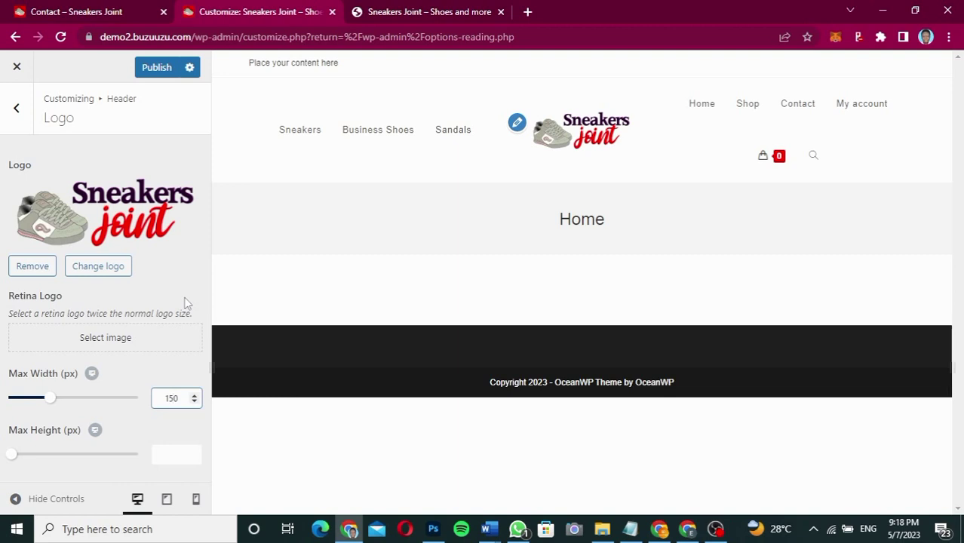
click(153, 71)
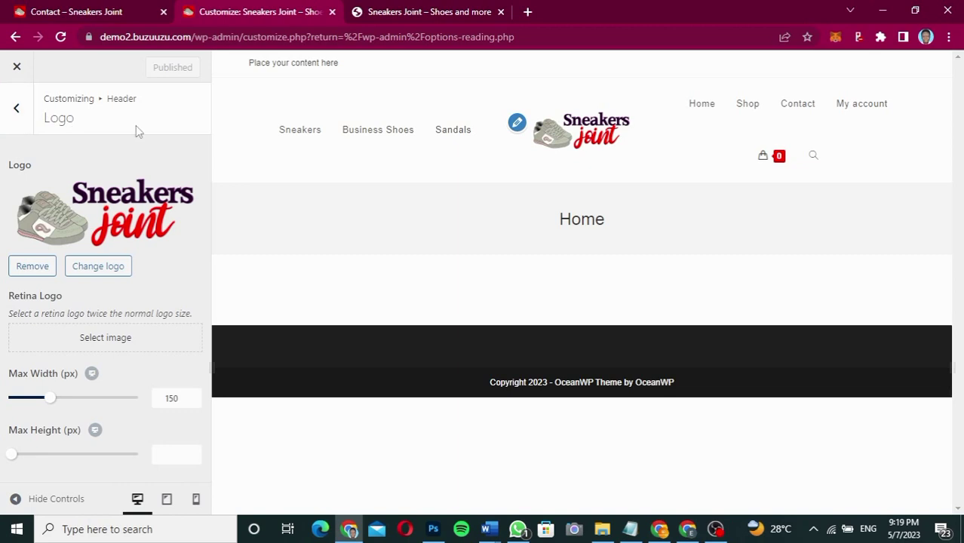
click(18, 111)
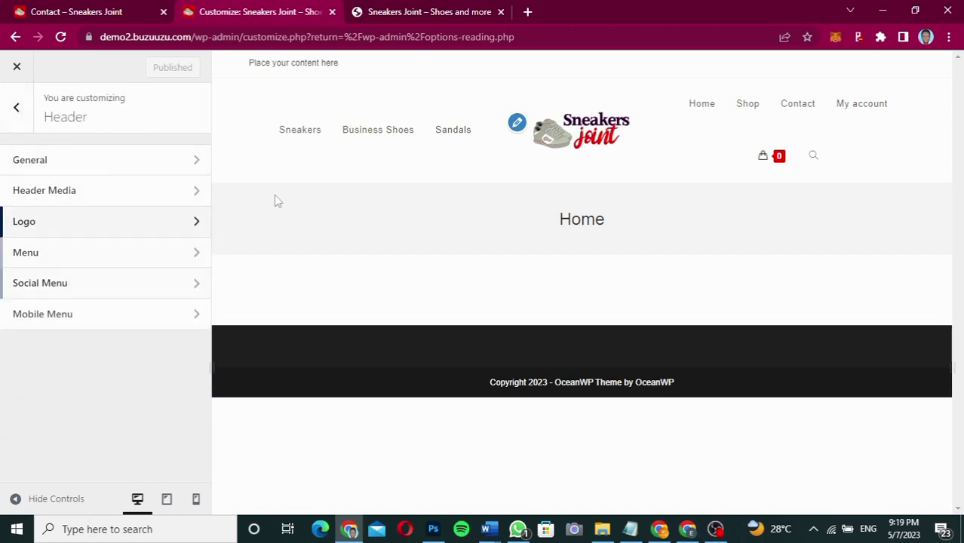
- In the Header's Menu settings, set the main styling link color to #26002f
click(136, 265)
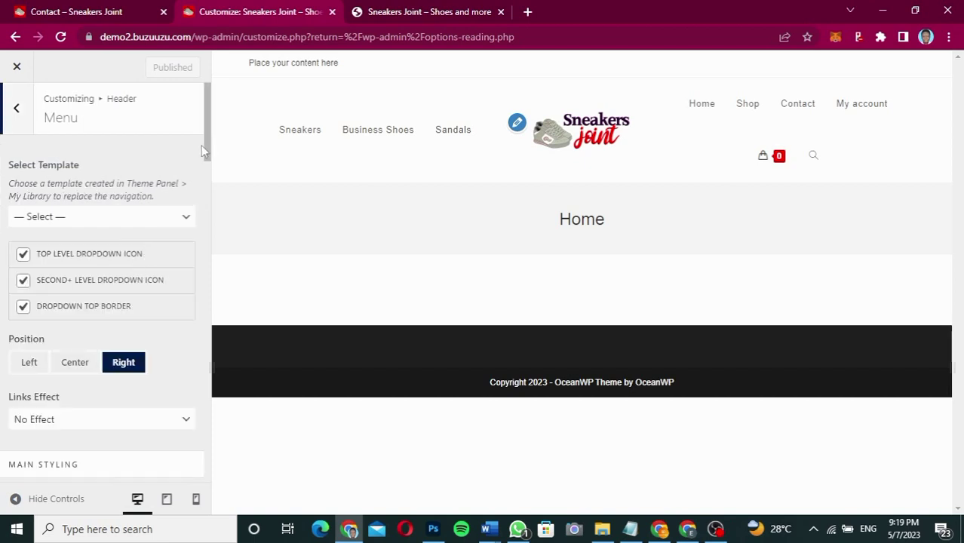
drag(208, 150, 103, 221)
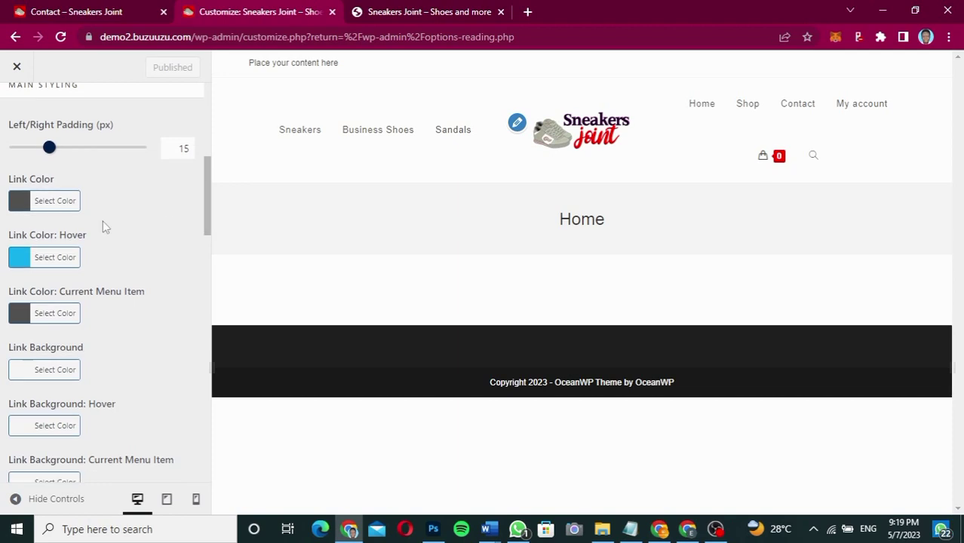
click(17, 209)
click(63, 233)
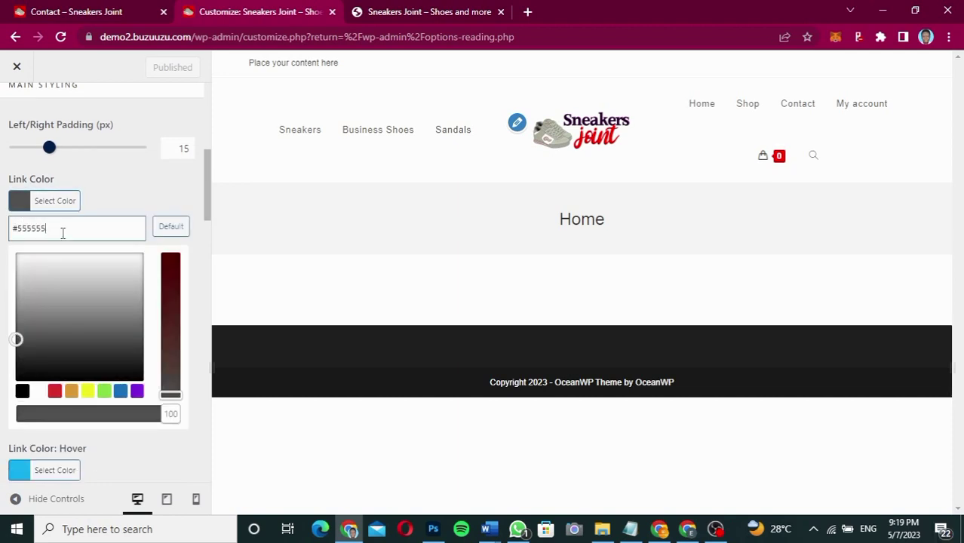
key(ctrl+a)
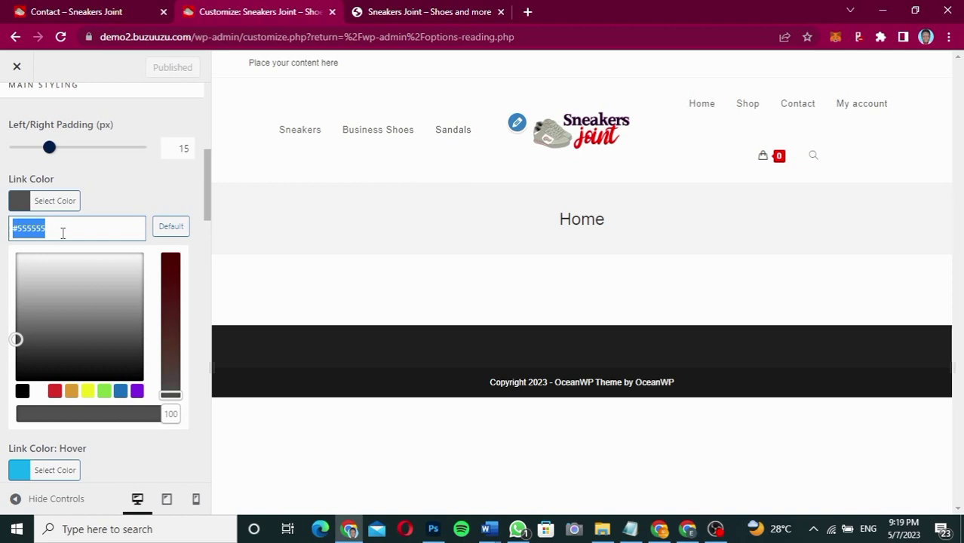
text(26002f)
click(19, 205)
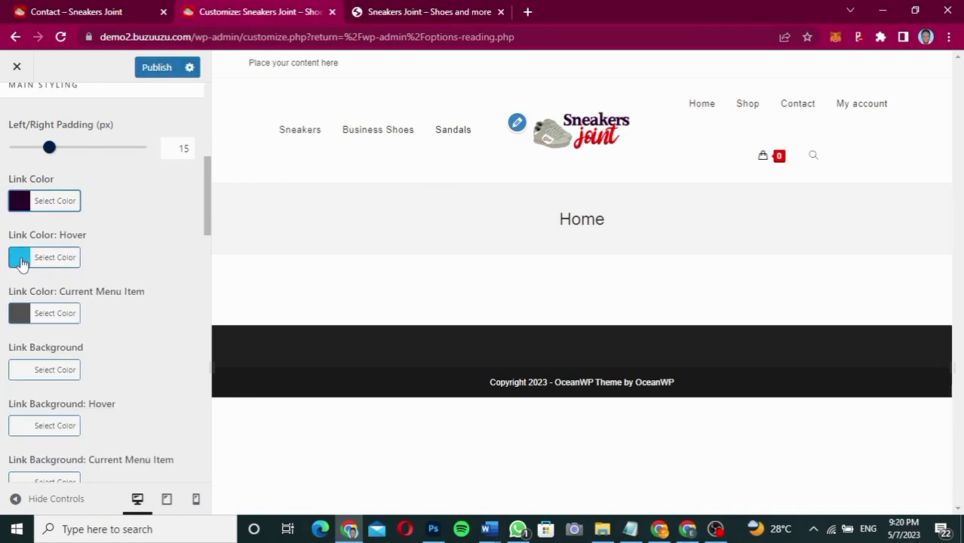
- Set the header menu's link hover color to a fully saturated bright red
click(22, 261)
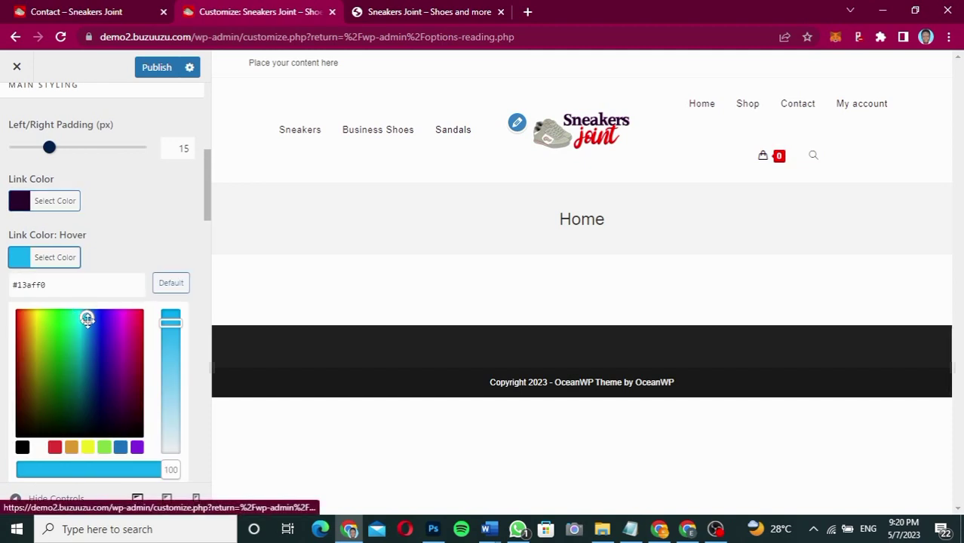
drag(87, 318, 5, 305)
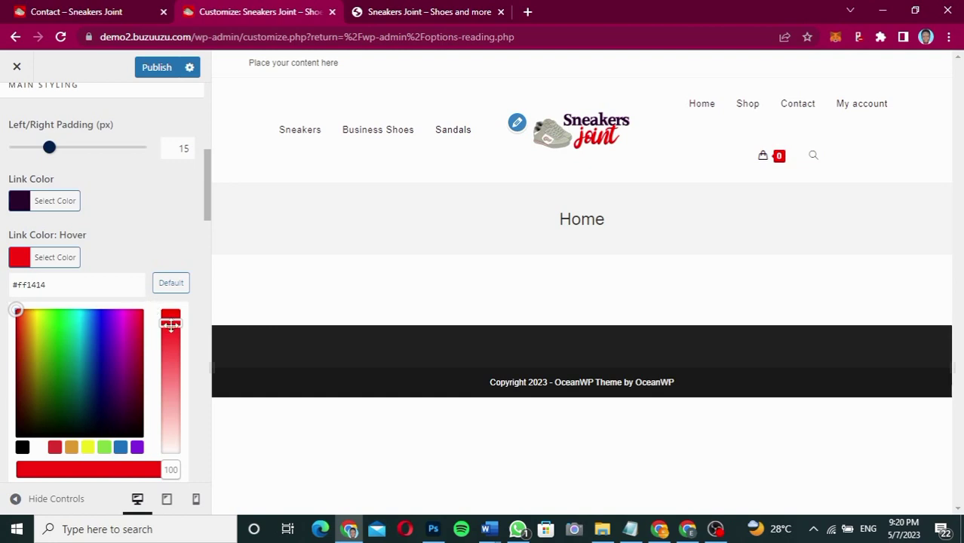
click(21, 261)
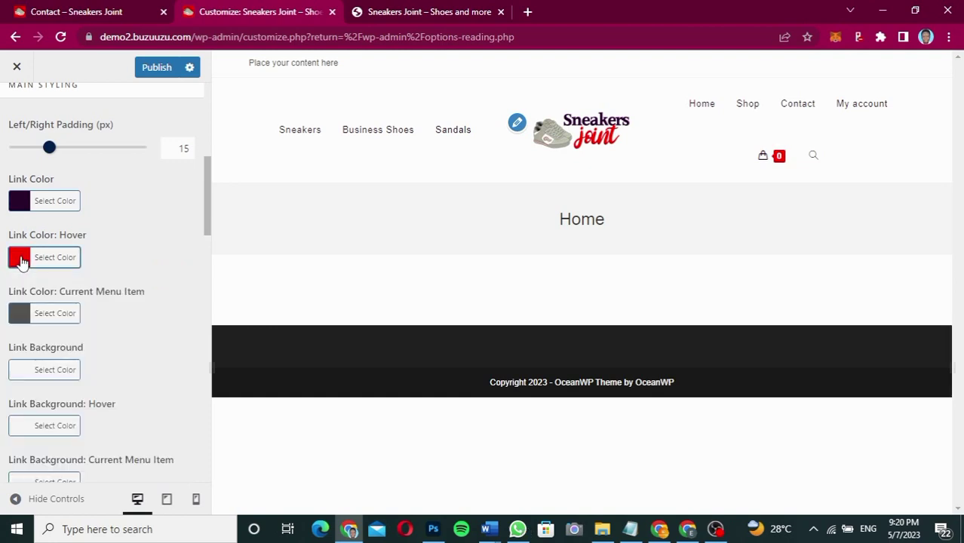
- Set the header menu's current menu item link color to a fully saturated bright red
click(21, 317)
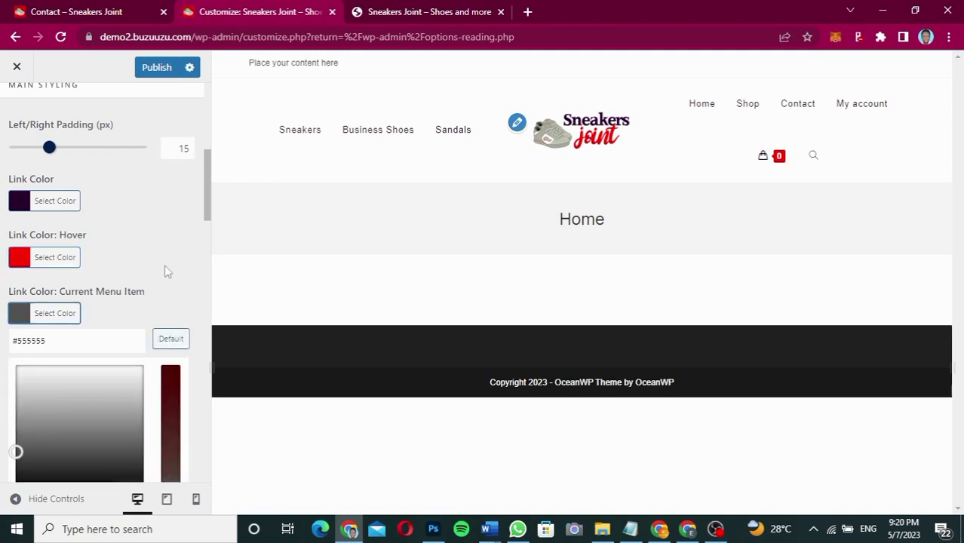
scroll(166, 269, down, 2)
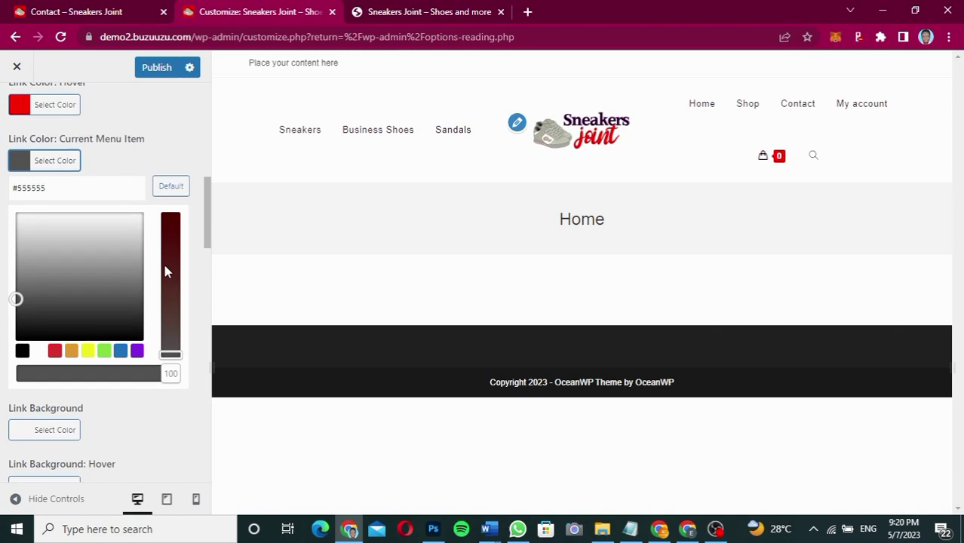
click(55, 341)
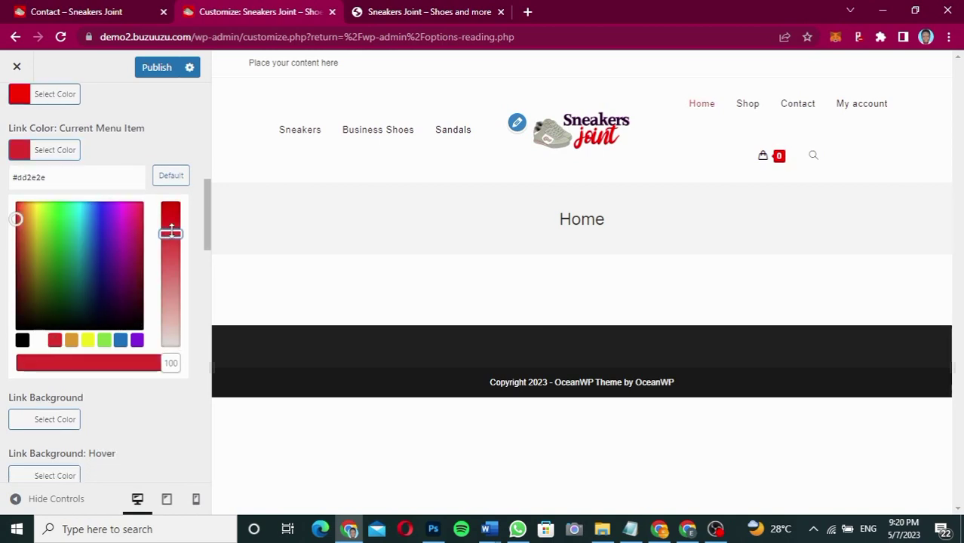
drag(172, 232, 171, 204)
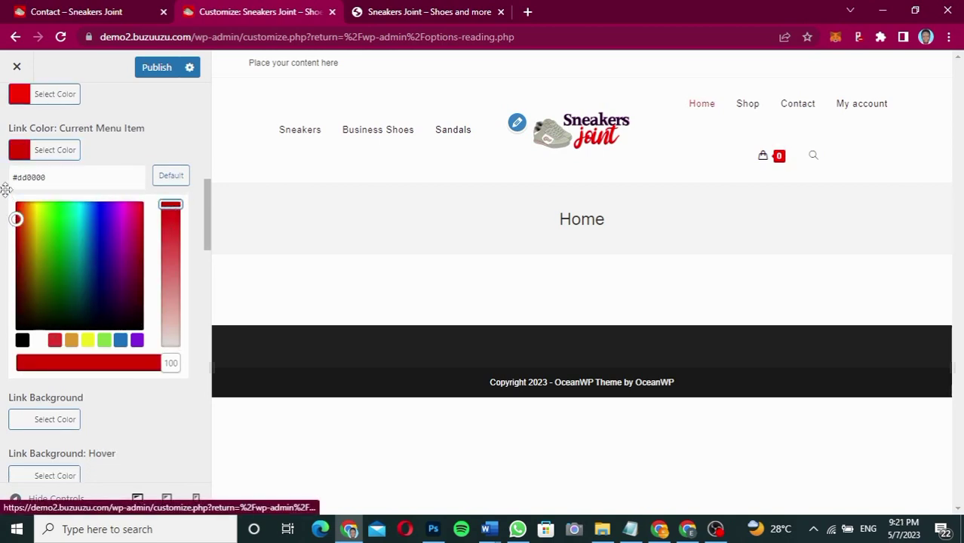
click(192, 200)
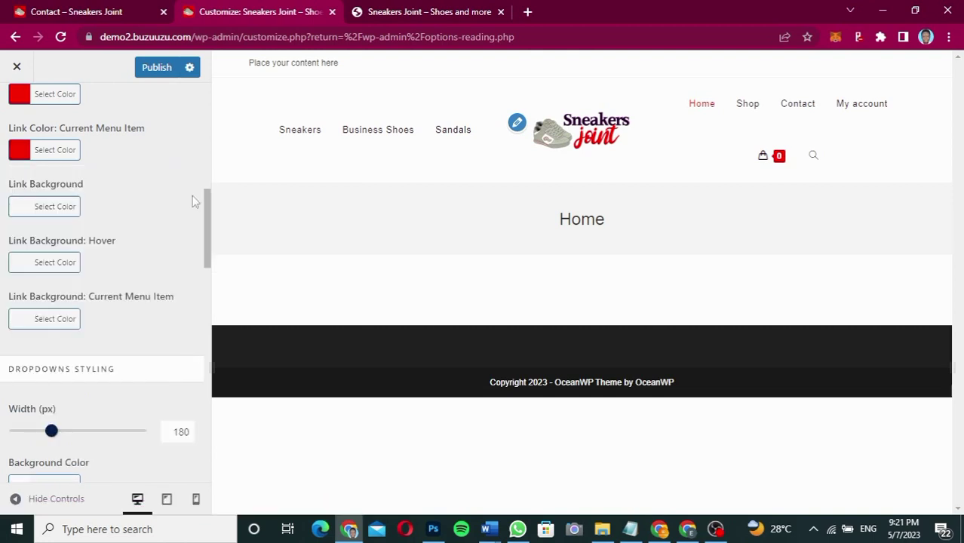
- Look through the remaining header menu styling options, then publish the new menu link colors
drag(209, 213, 195, 430)
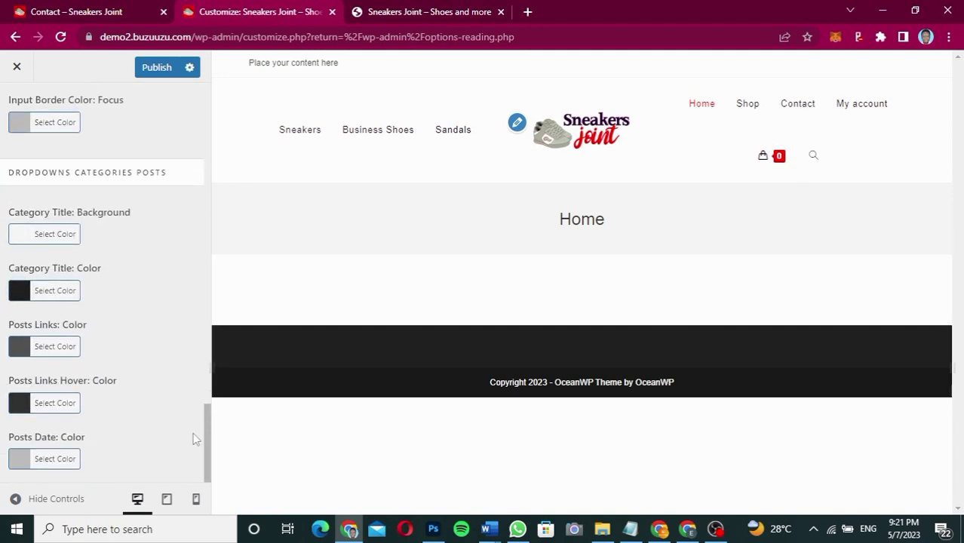
drag(193, 439, 190, 127)
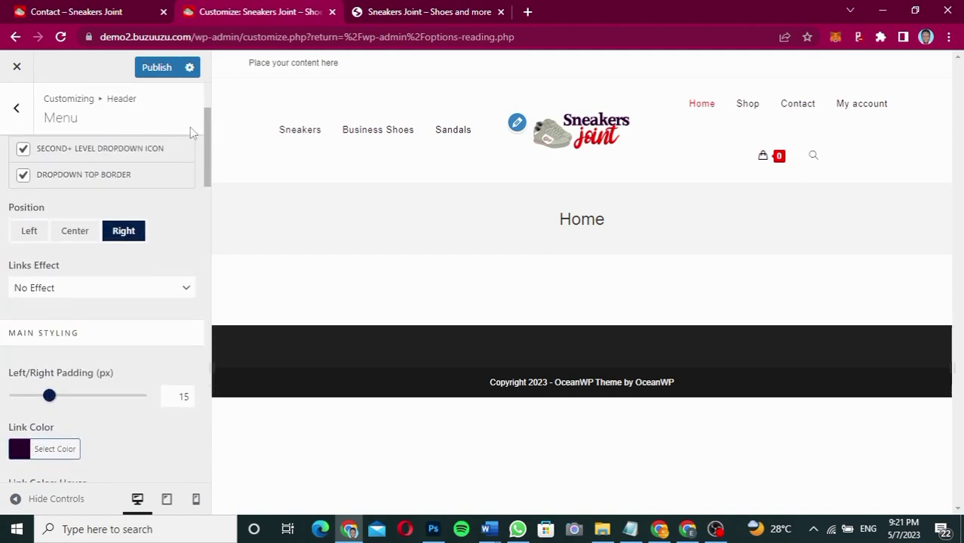
drag(209, 161, 210, 119)
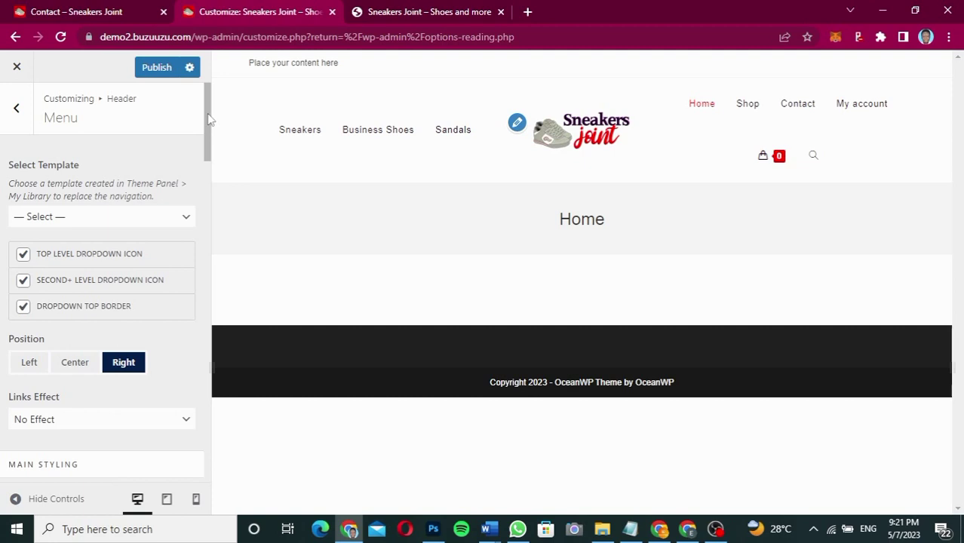
click(158, 70)
click(18, 113)
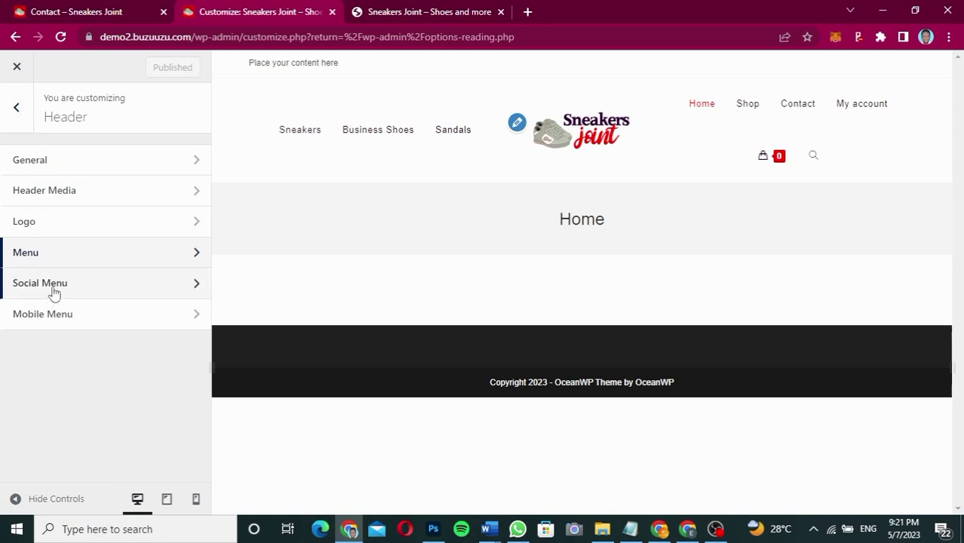
- Enable the header's social menu and enter # as the link for Twitter, Facebook and Instagram
click(112, 289)
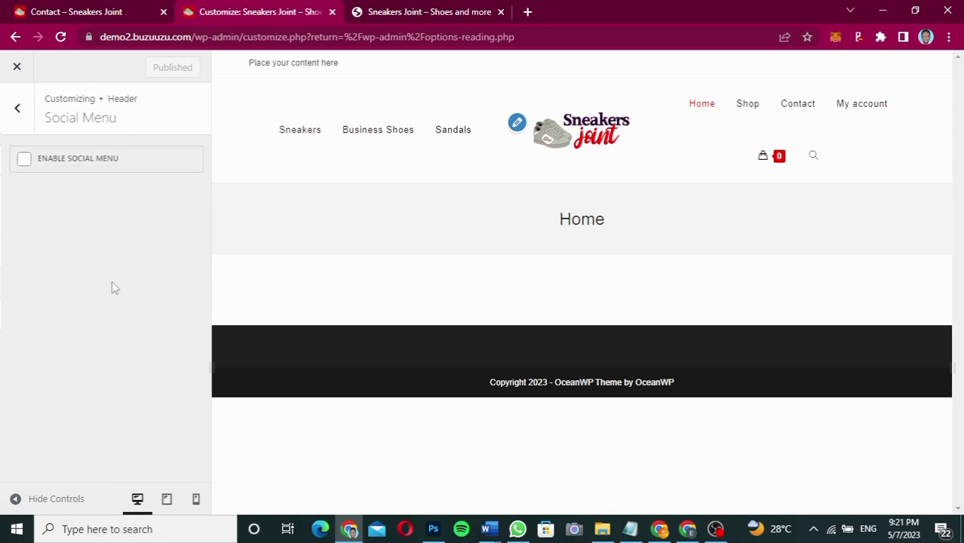
click(24, 161)
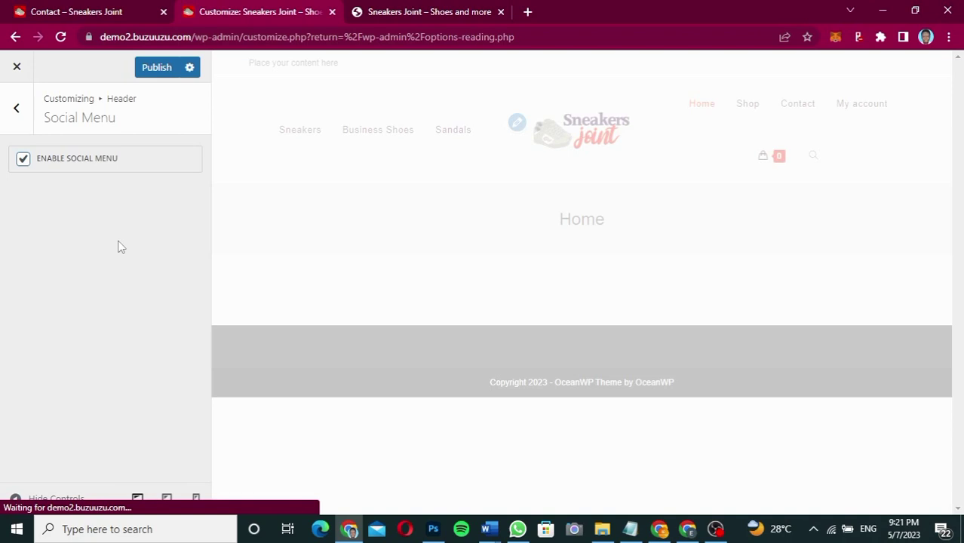
drag(209, 148, 210, 289)
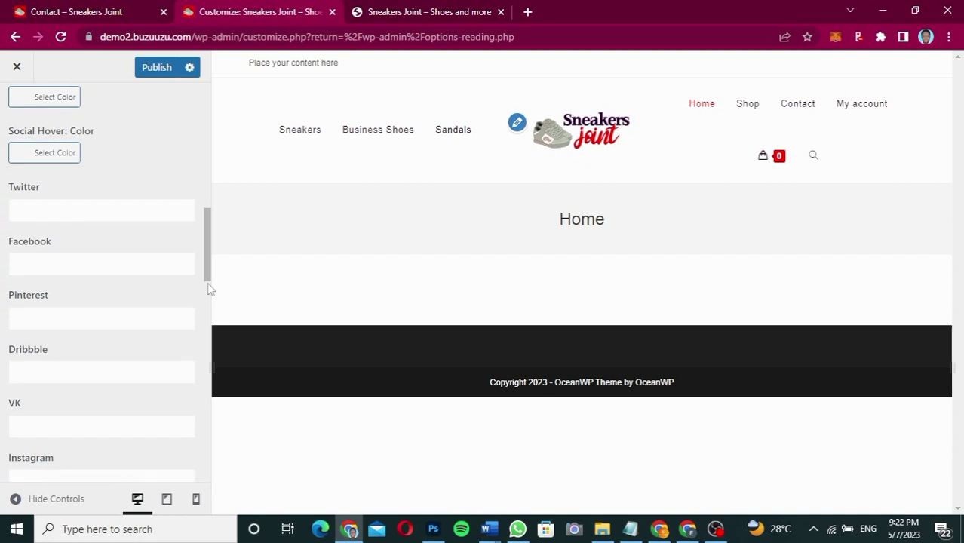
scroll(43, 209, down, 1)
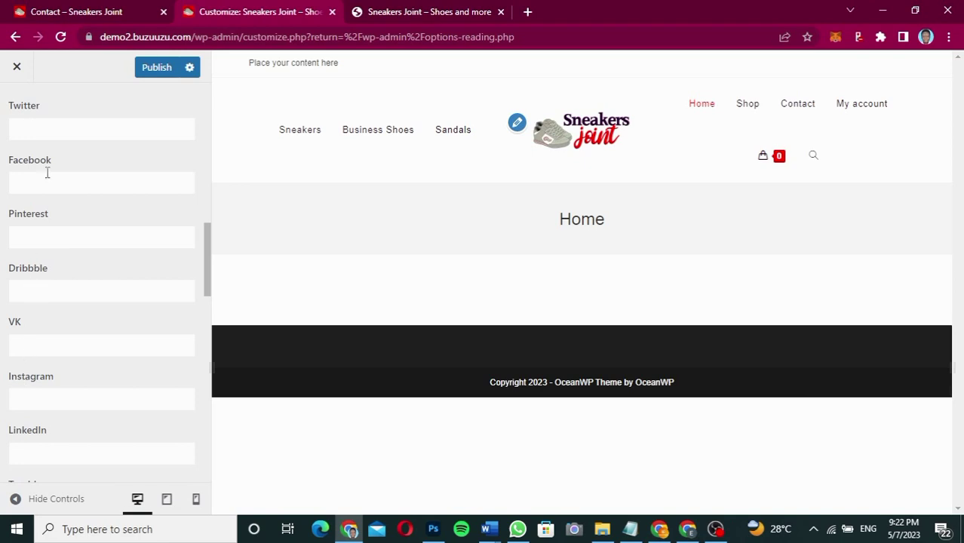
click(48, 125)
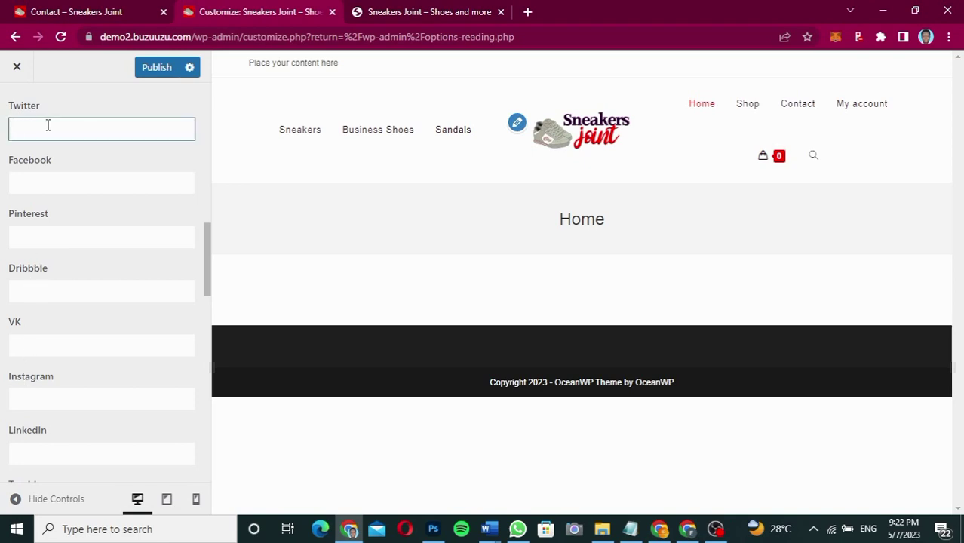
text(#)
click(39, 182)
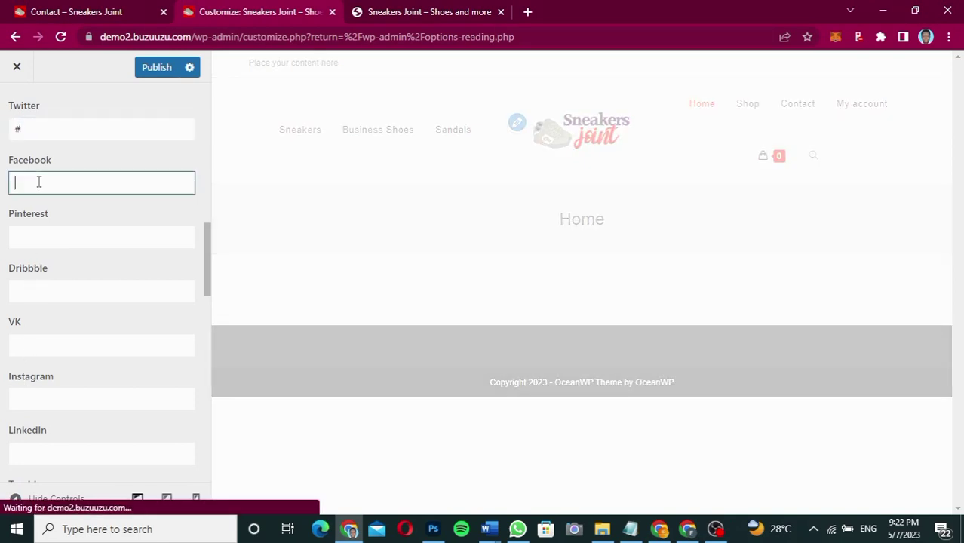
text(#)
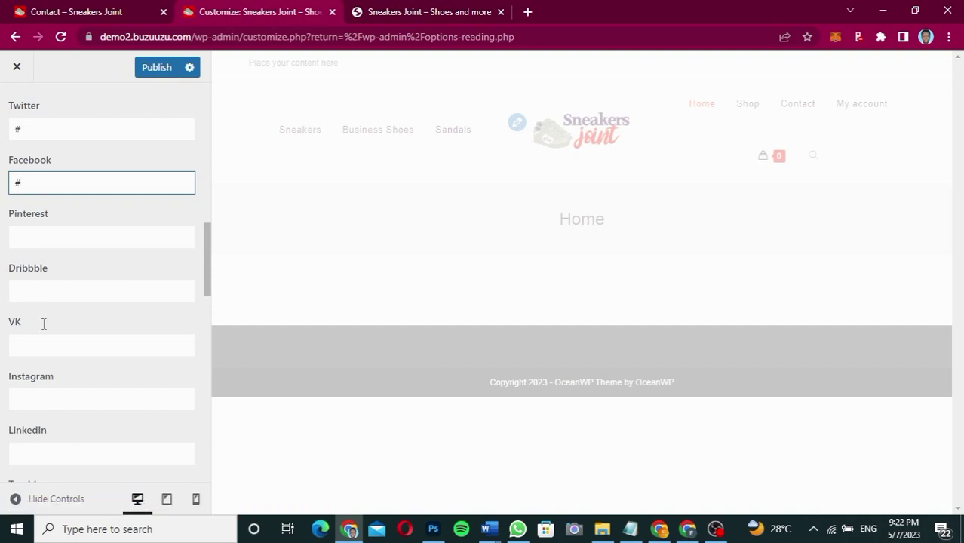
click(46, 399)
text(#)
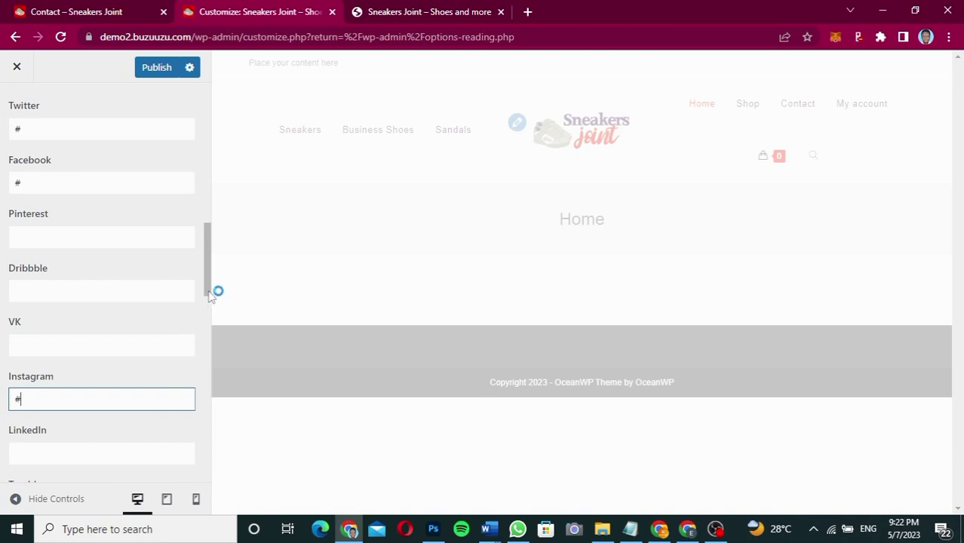
- Look through the other social network fields, then publish the social menu to preview its icons in the header
scroll(208, 323, down, 1)
drag(208, 323, 207, 379)
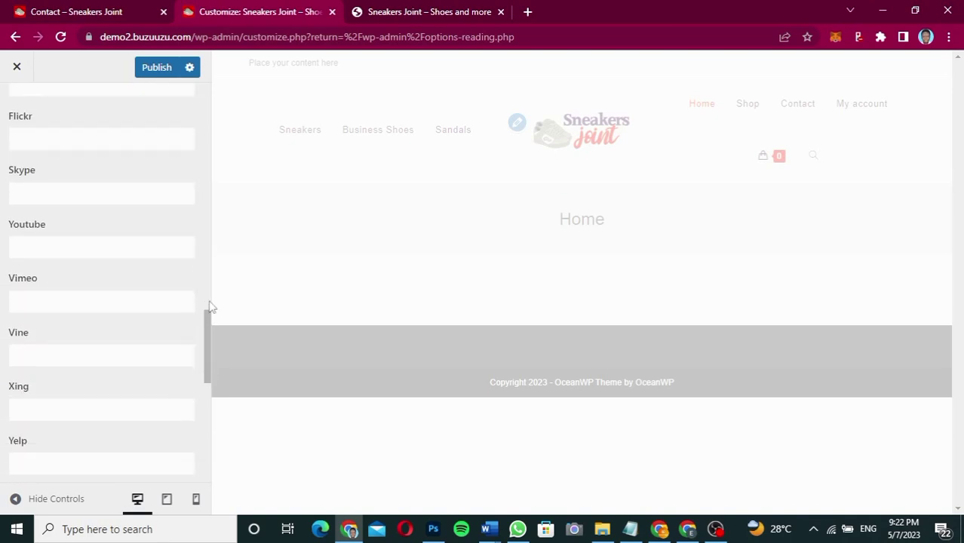
drag(211, 307, 209, 91)
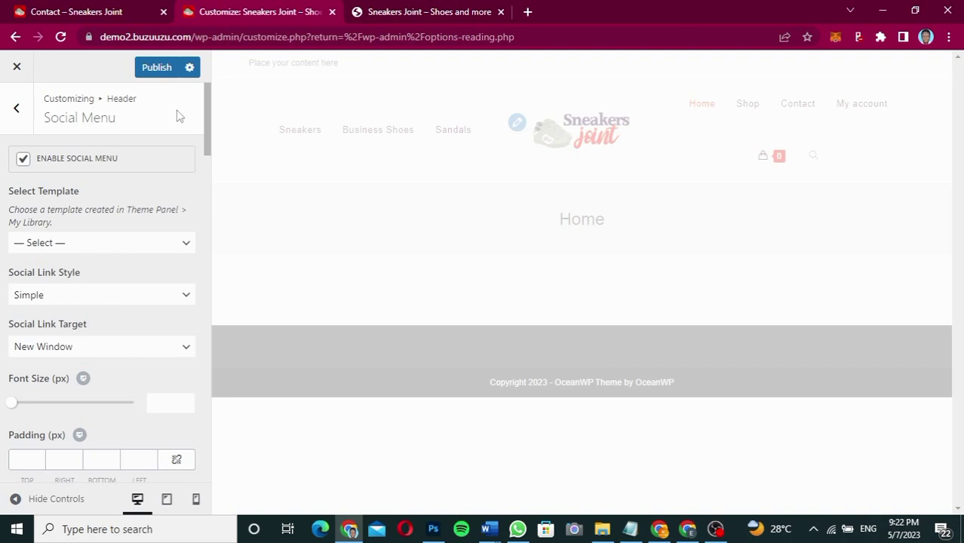
click(157, 68)
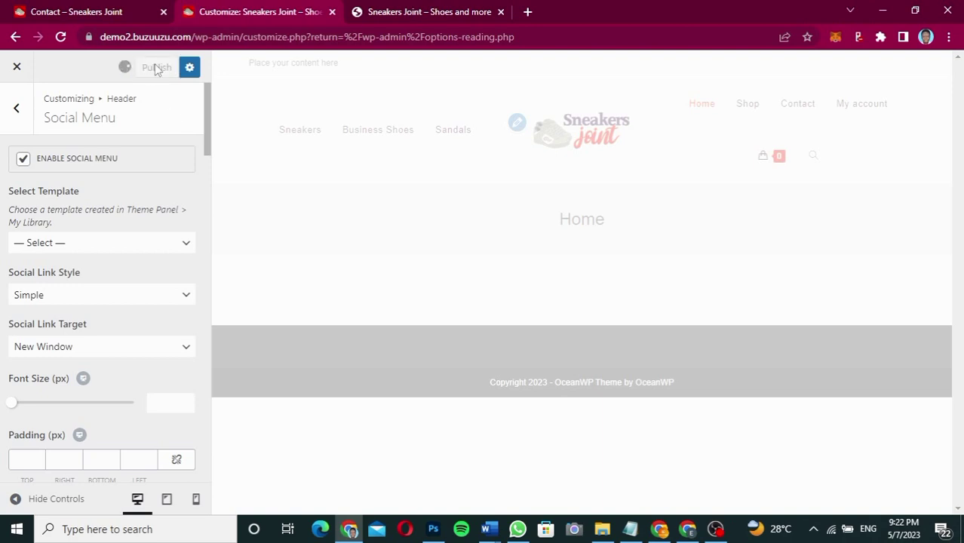
click(16, 113)
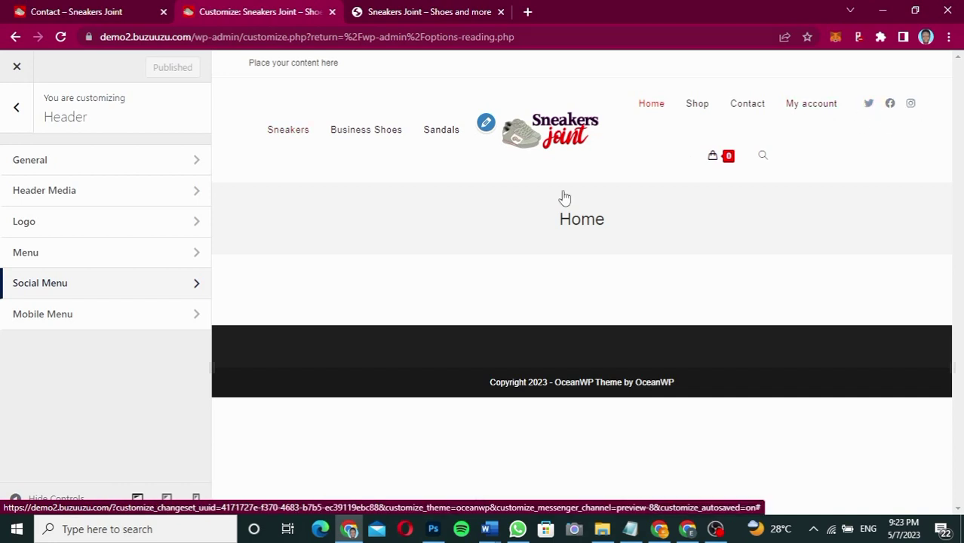
- Disable the header's social menu, publish the change and go back to the customizer's main sections
click(132, 293)
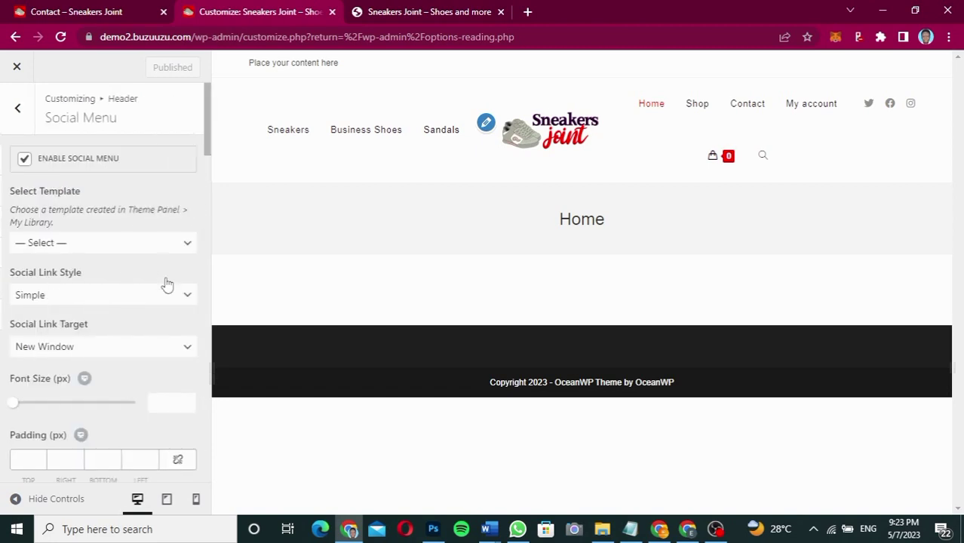
click(24, 161)
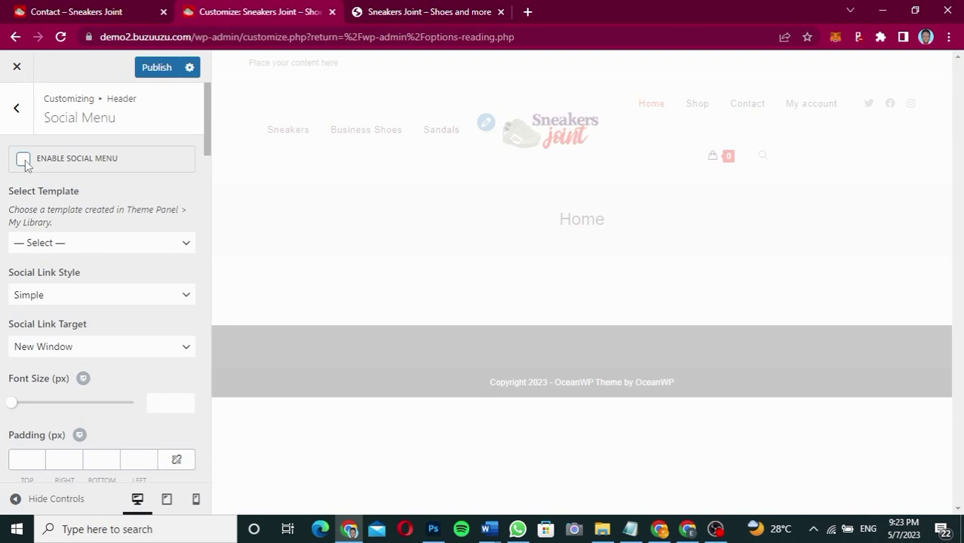
click(160, 67)
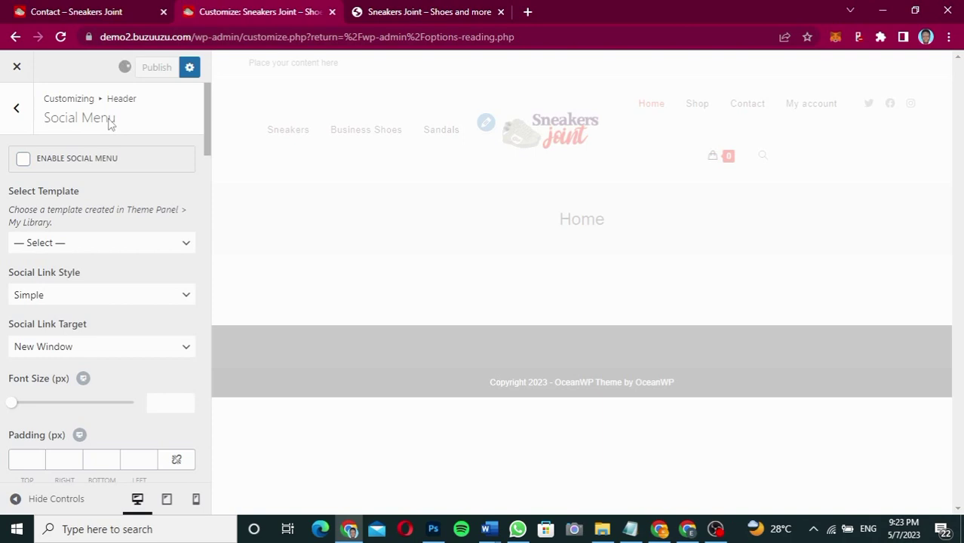
click(17, 112)
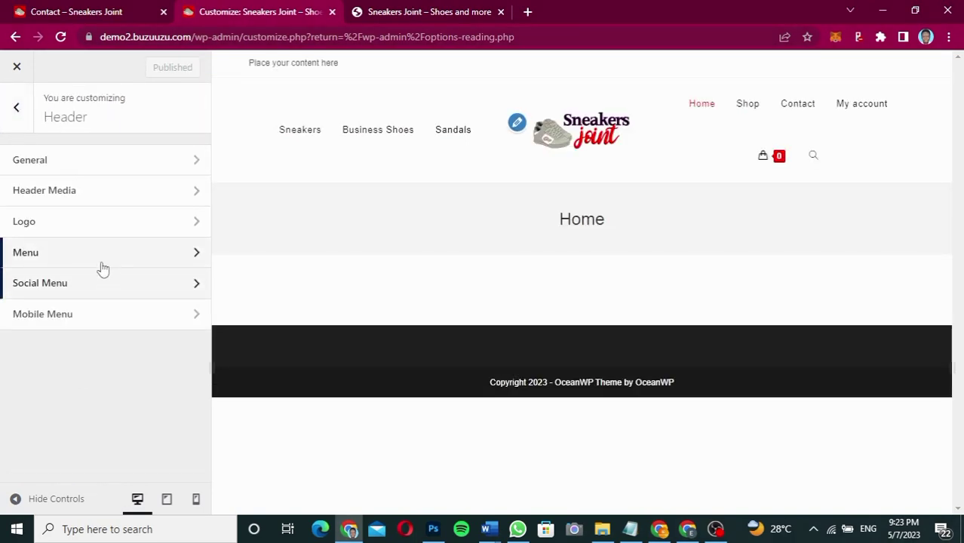
click(23, 113)
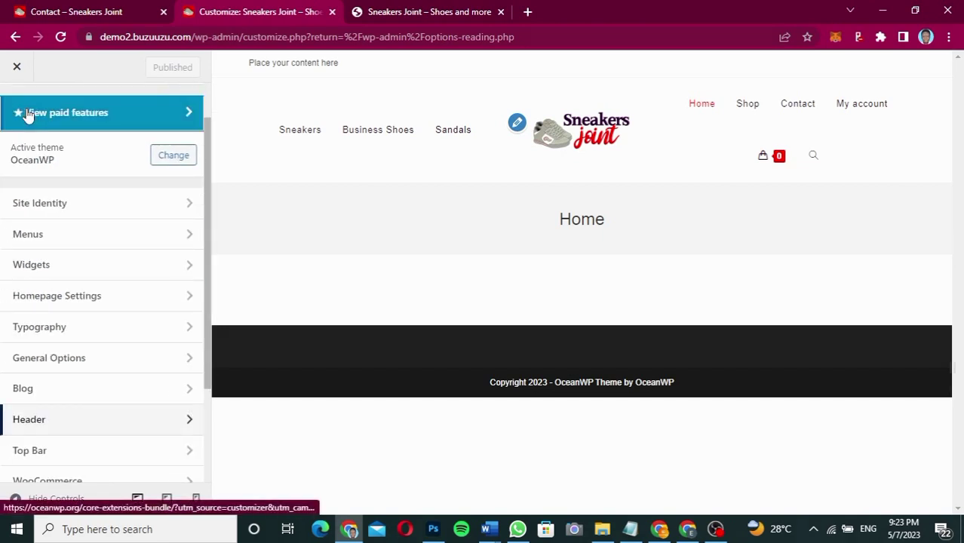
drag(210, 323, 210, 384)
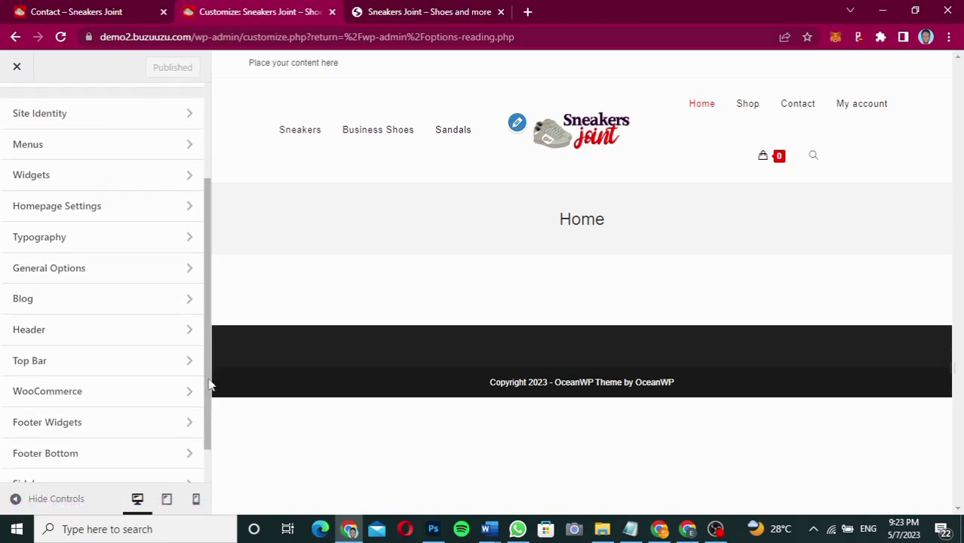
- In the top bar's general settings, set the background color to #2b002f and publish the change
click(50, 366)
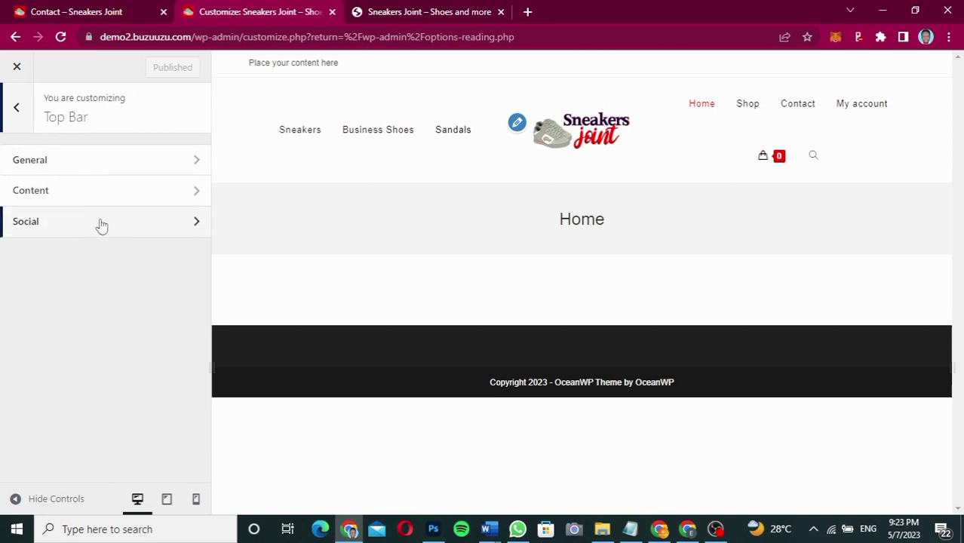
click(160, 153)
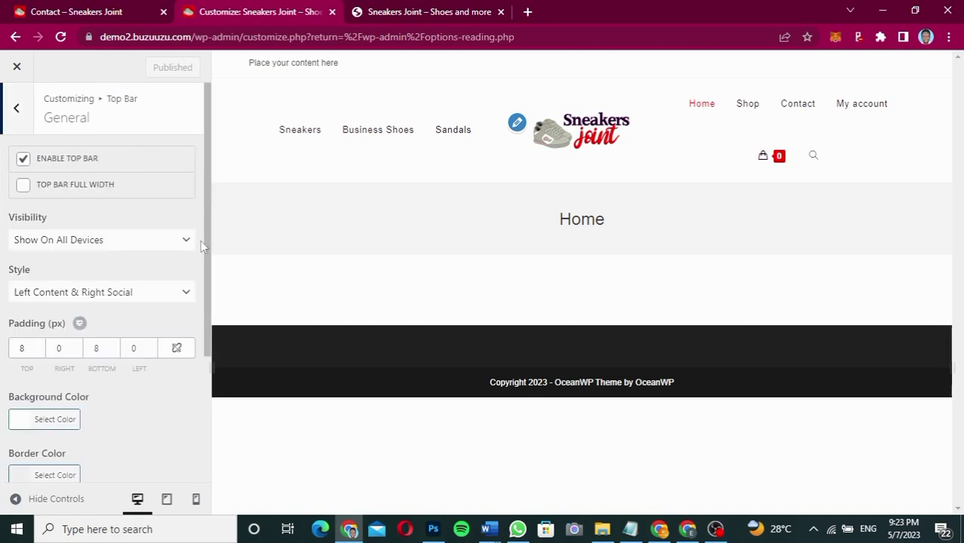
key(ctrl+a)
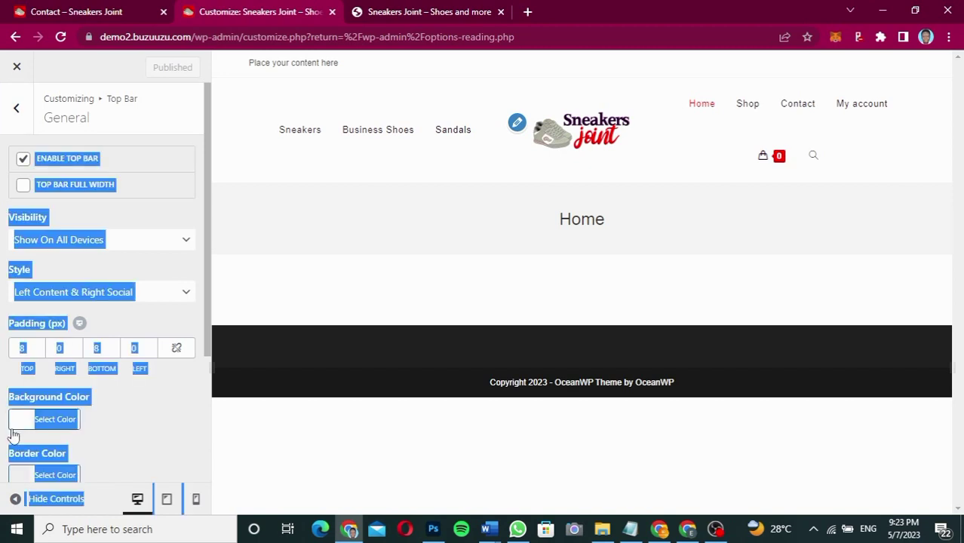
click(137, 442)
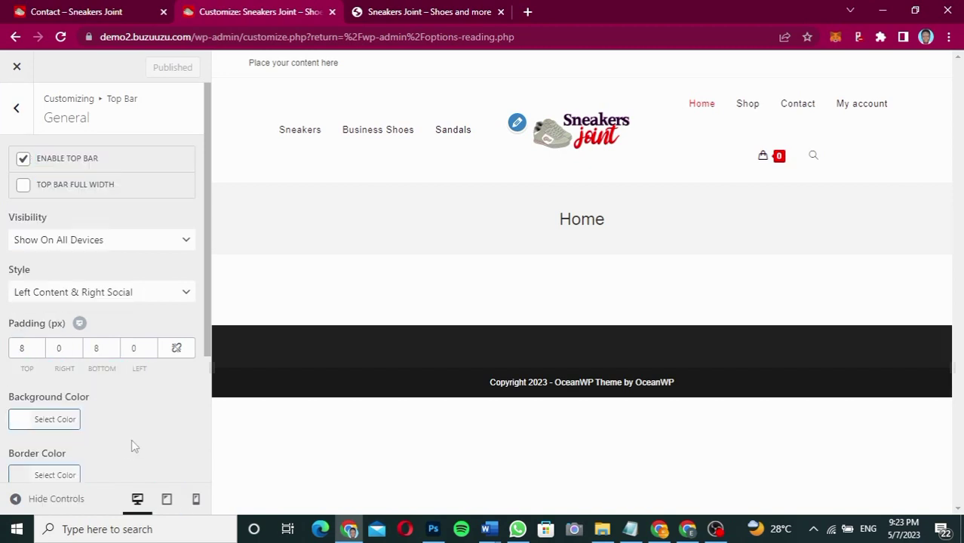
click(27, 426)
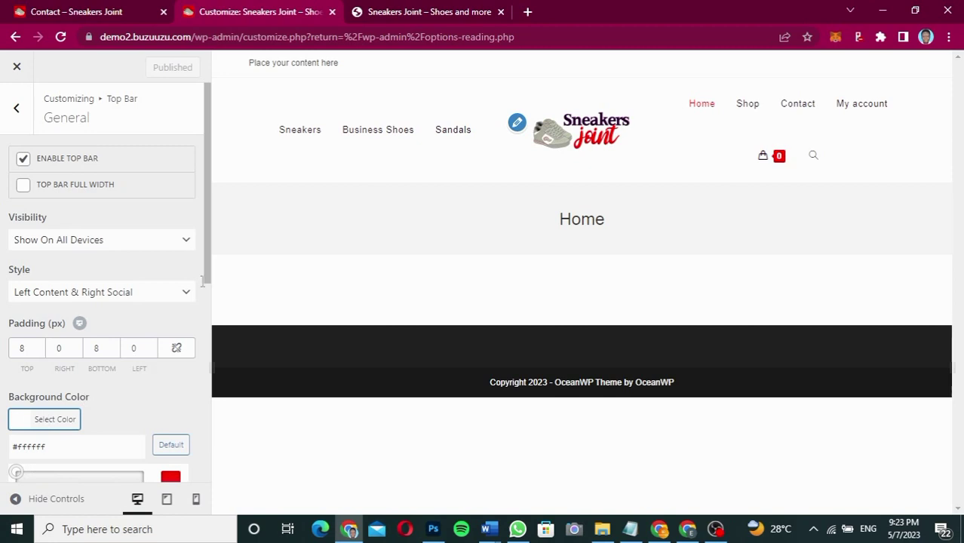
scroll(207, 273, down, 2)
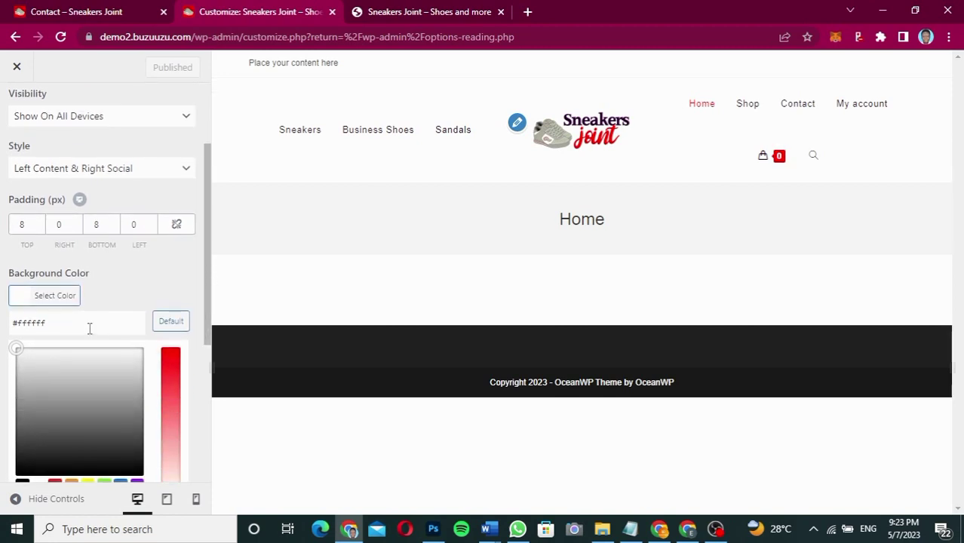
click(89, 329)
key(ctrl+a)
text(2b002f)
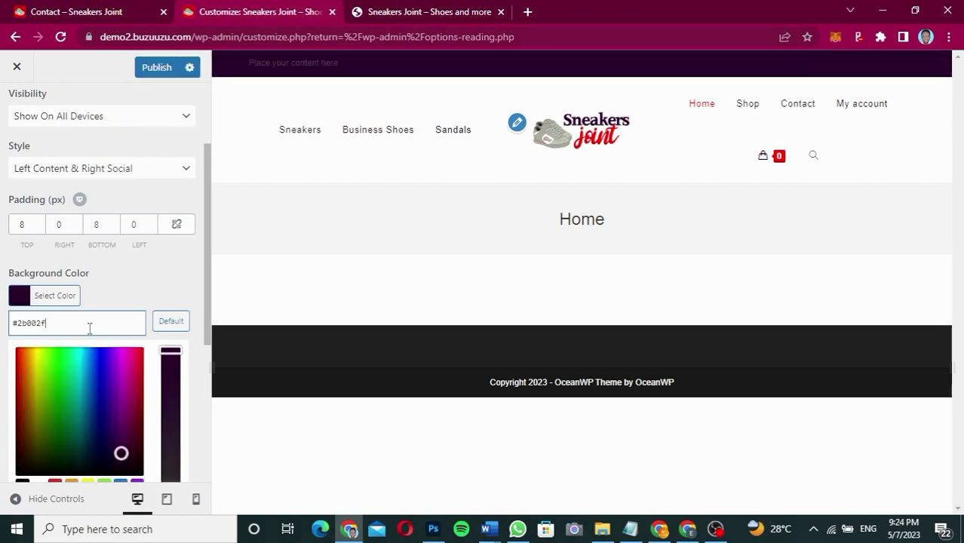
click(129, 295)
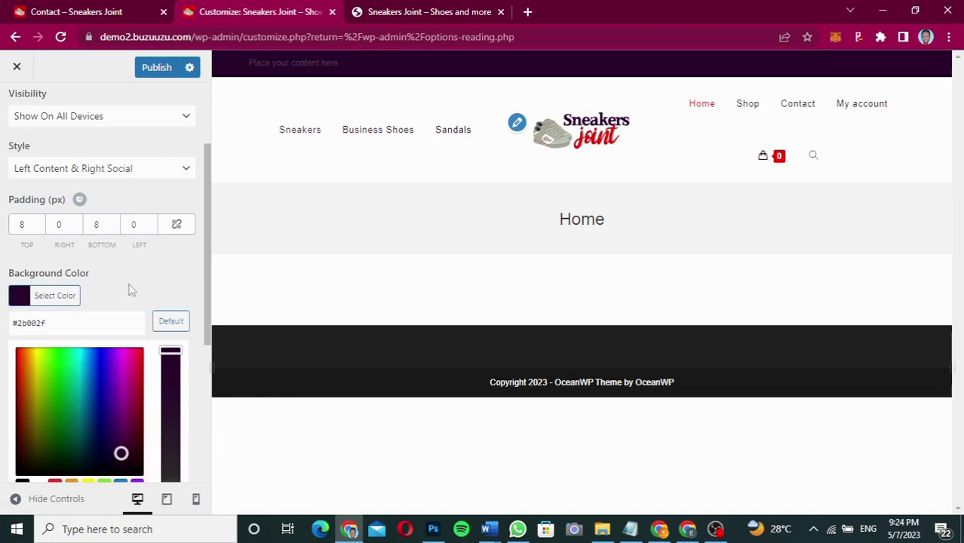
click(161, 74)
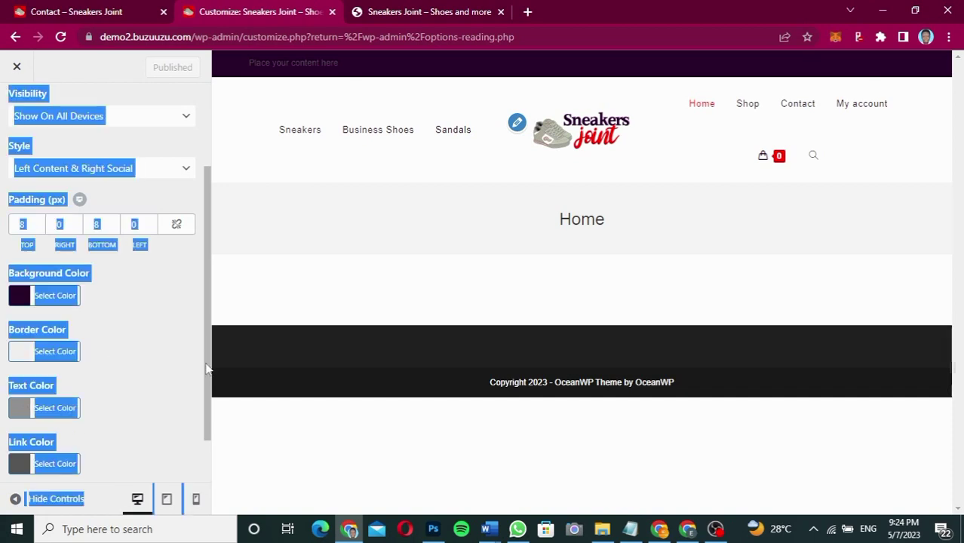
- Lighten the top bar's text color to the light gray #d3d3d3
scroll(209, 349, down, 2)
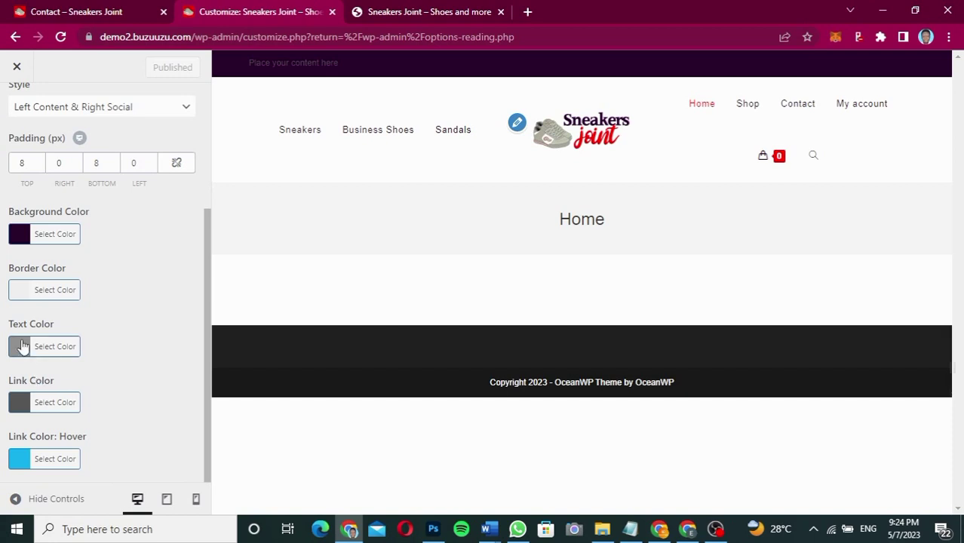
click(23, 346)
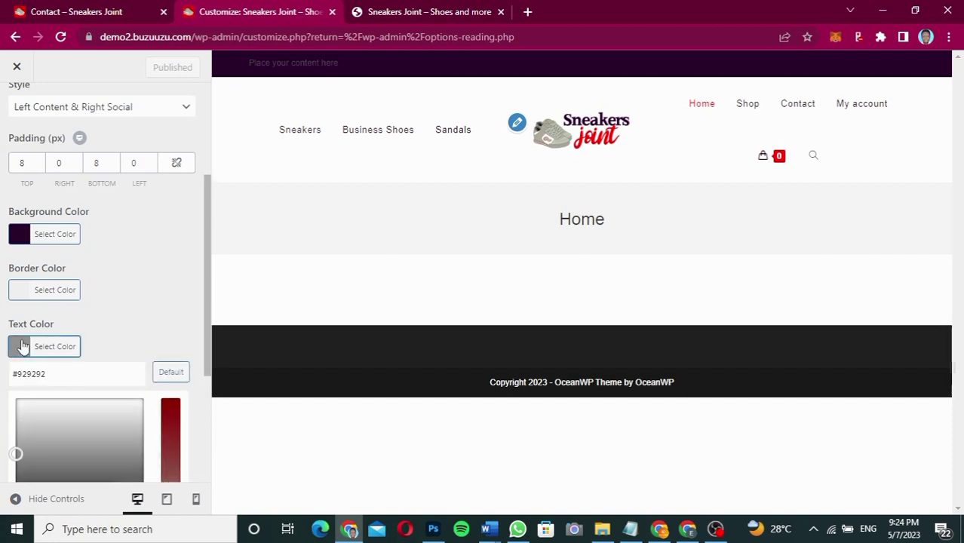
click(18, 415)
drag(17, 414, 14, 420)
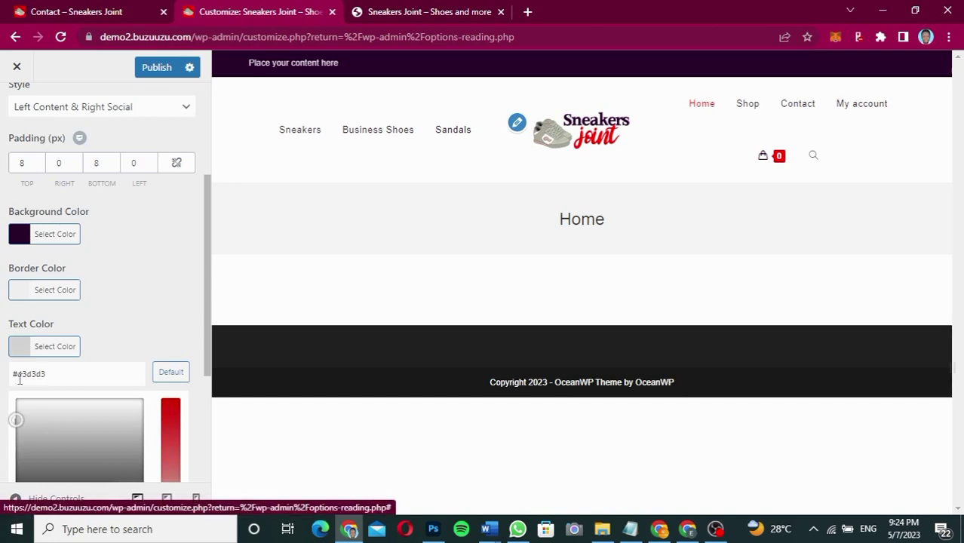
click(21, 352)
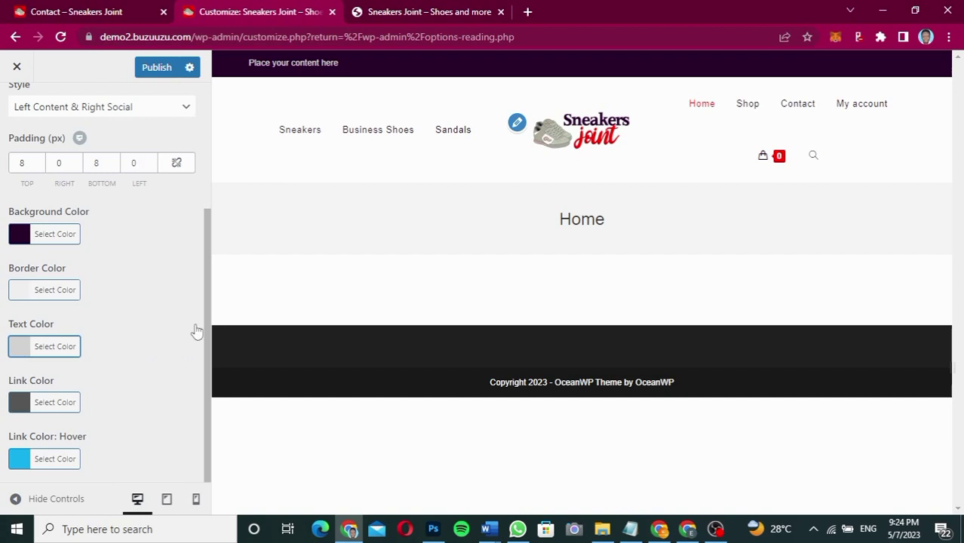
- Set the top bar's link color to white, #ffffff
click(17, 408)
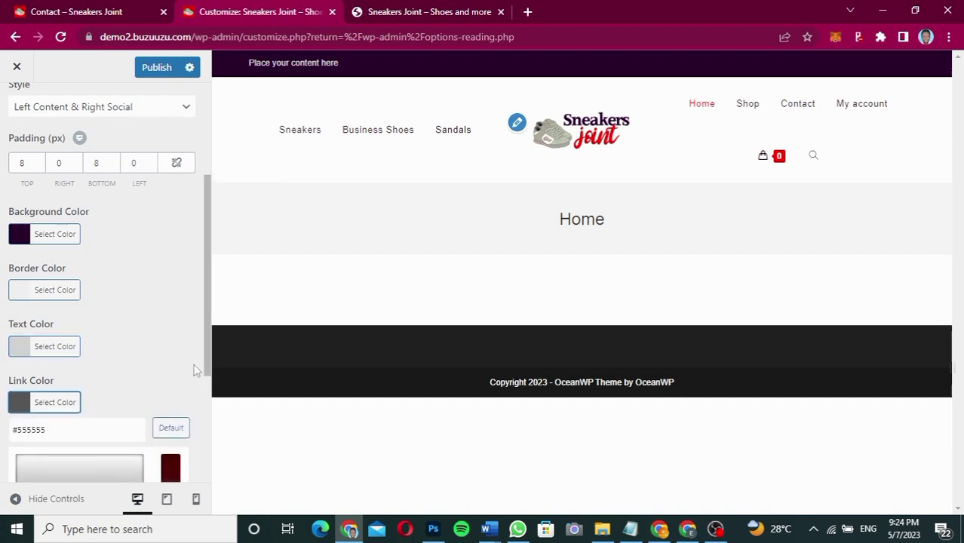
drag(209, 364, 209, 456)
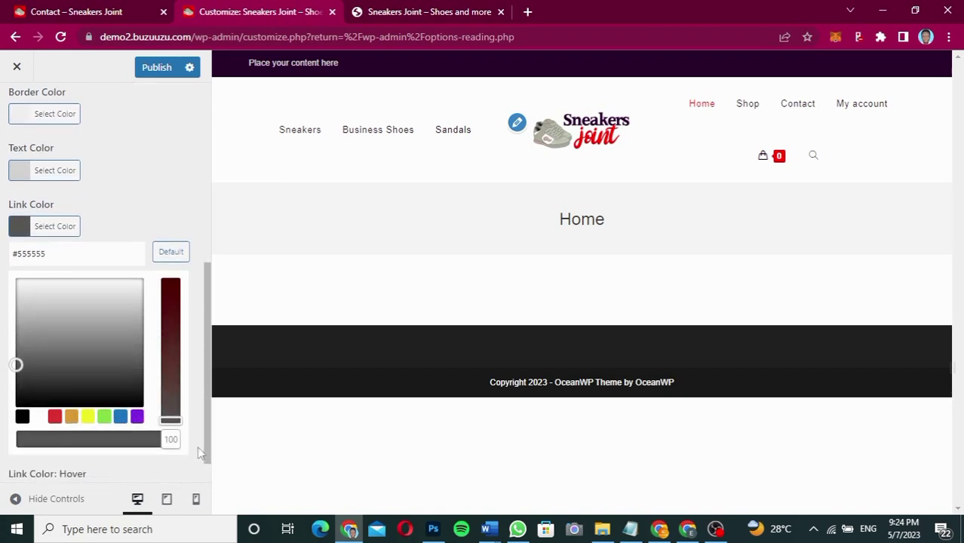
click(39, 416)
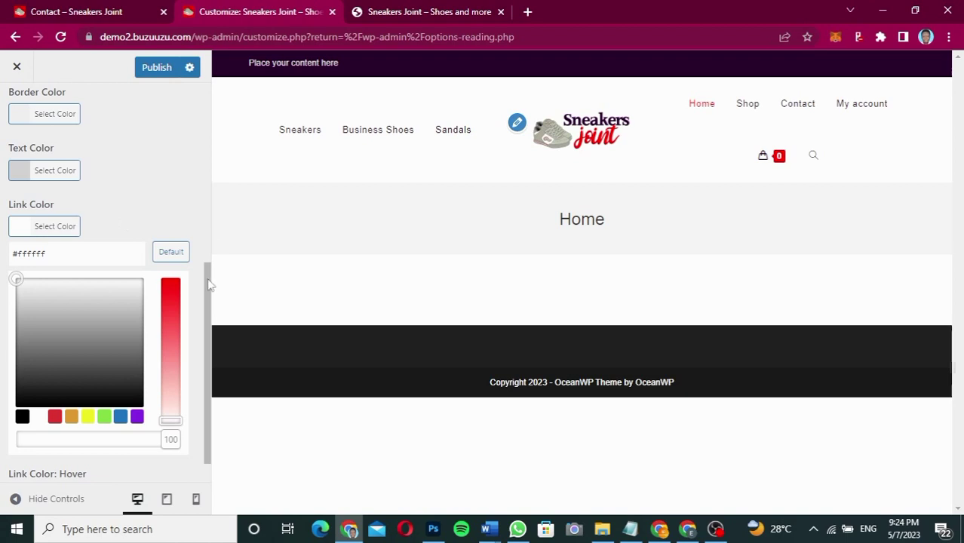
scroll(210, 264, up, 1)
scroll(210, 264, up, 2)
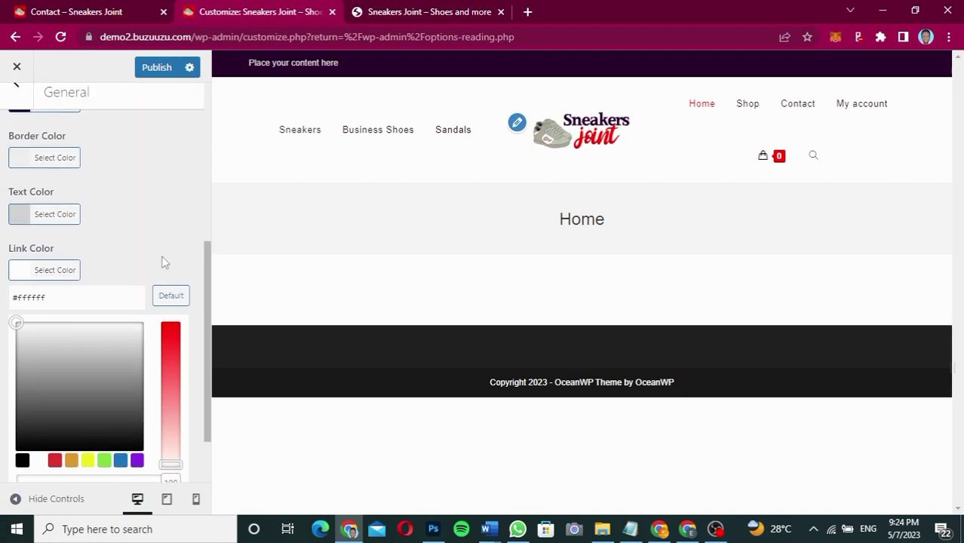
click(163, 260)
drag(209, 294, 199, 368)
click(148, 359)
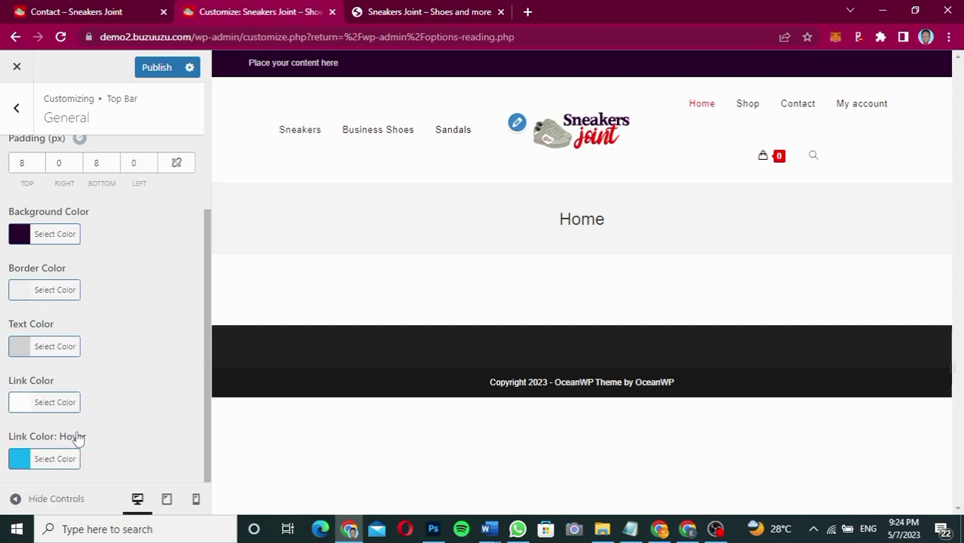
- Set the top bar's link hover color to red, #ff0000, and publish the top bar colors
click(19, 459)
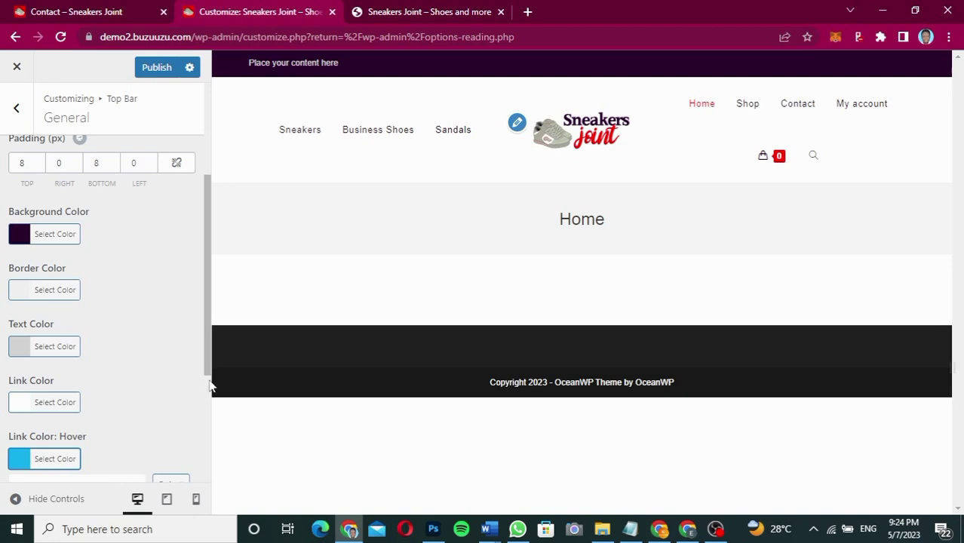
mouse_move(209, 378)
mouse_down()
mouse_move(206, 361)
mouse_move(205, 390)
mouse_up()
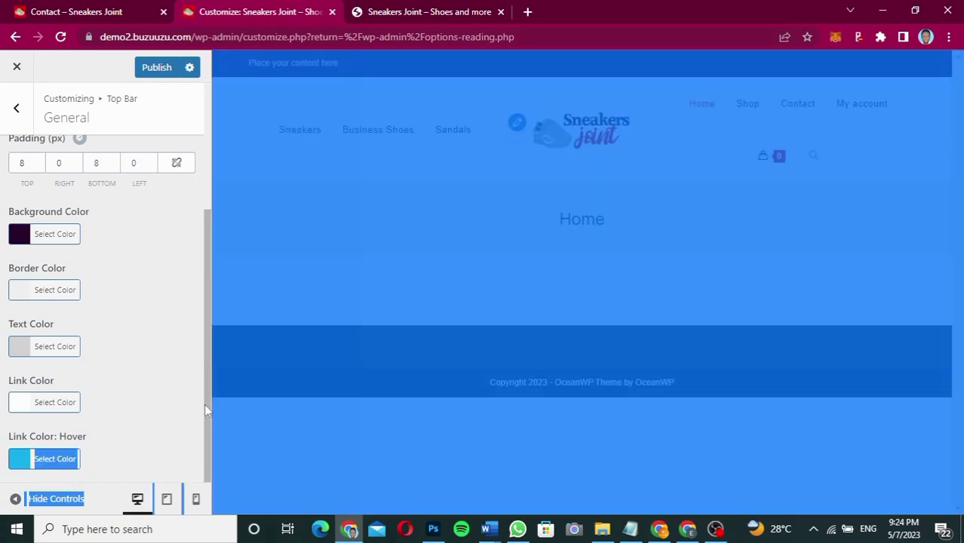
click(142, 369)
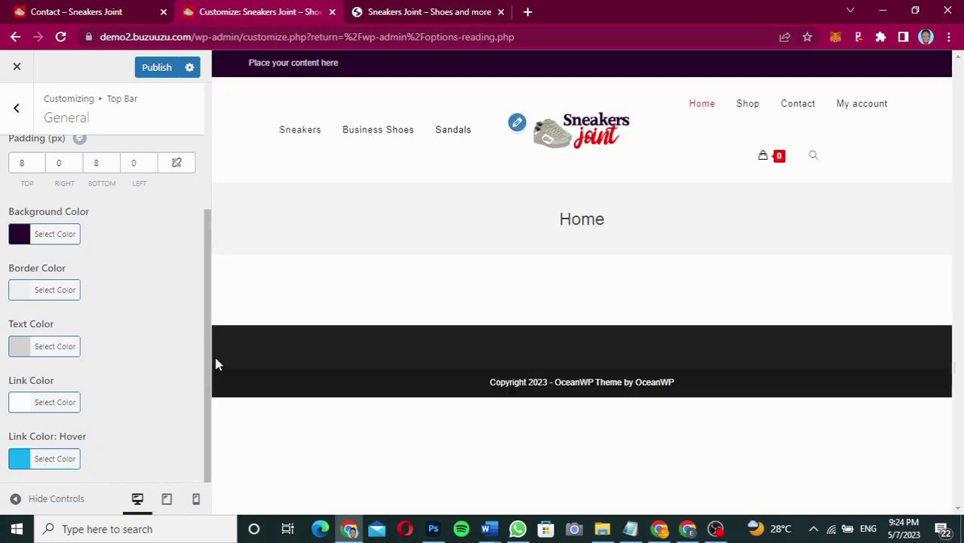
click(31, 460)
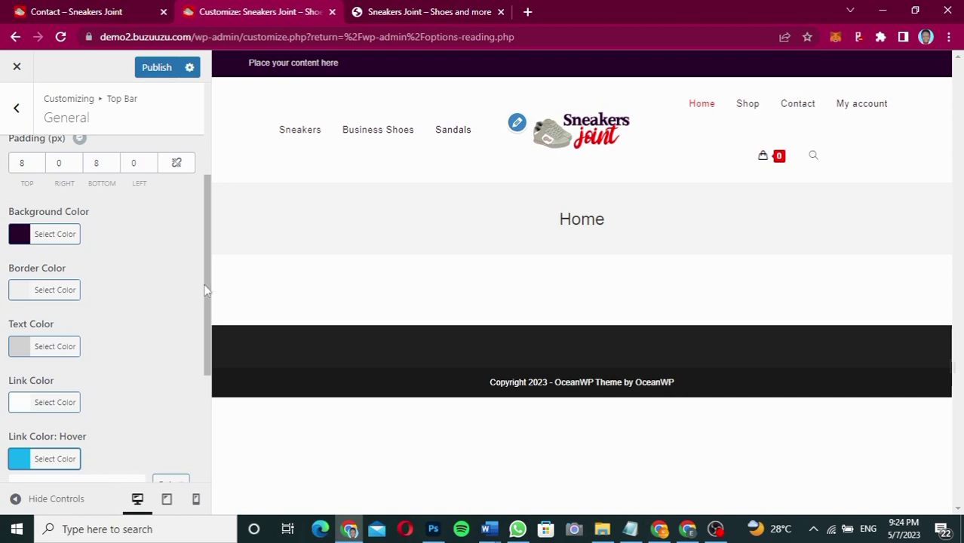
scroll(186, 393, down, 3)
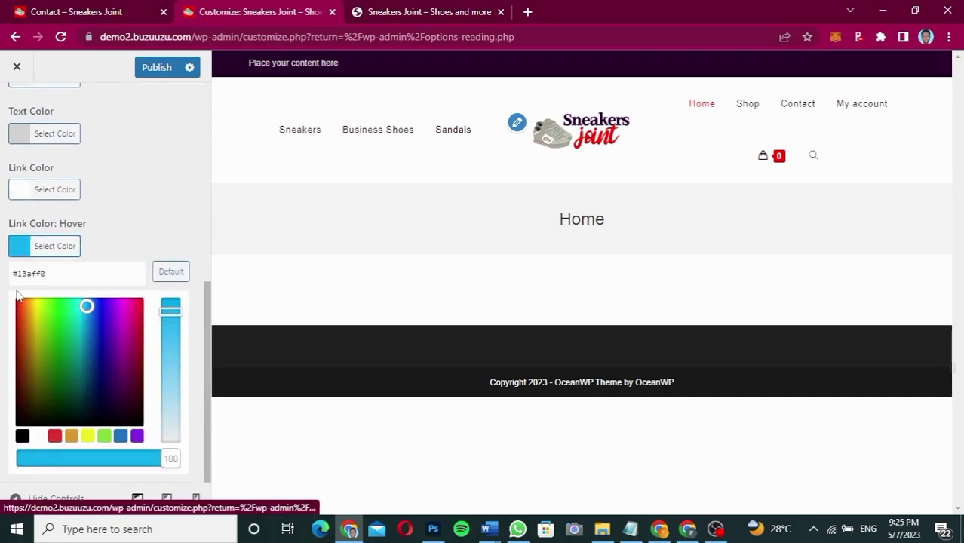
drag(88, 307, 16, 300)
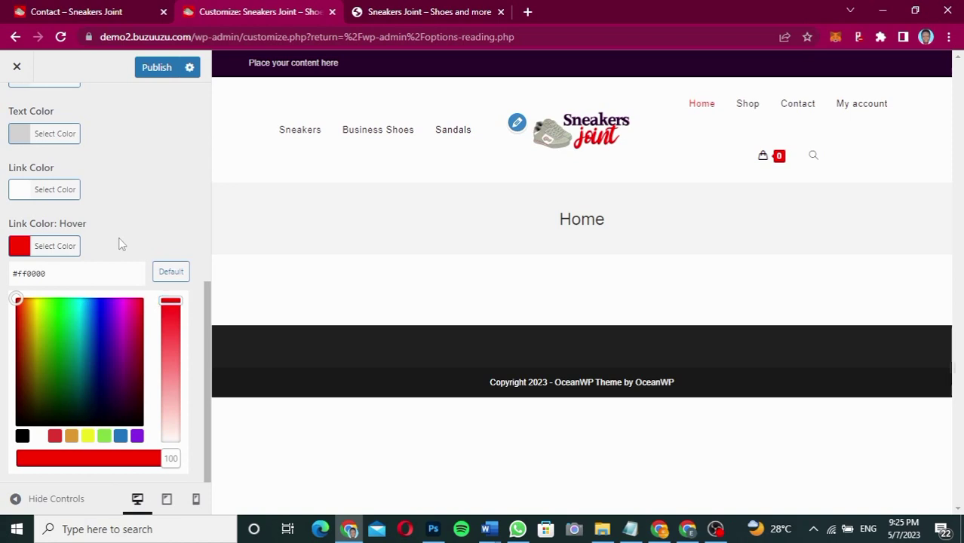
click(157, 68)
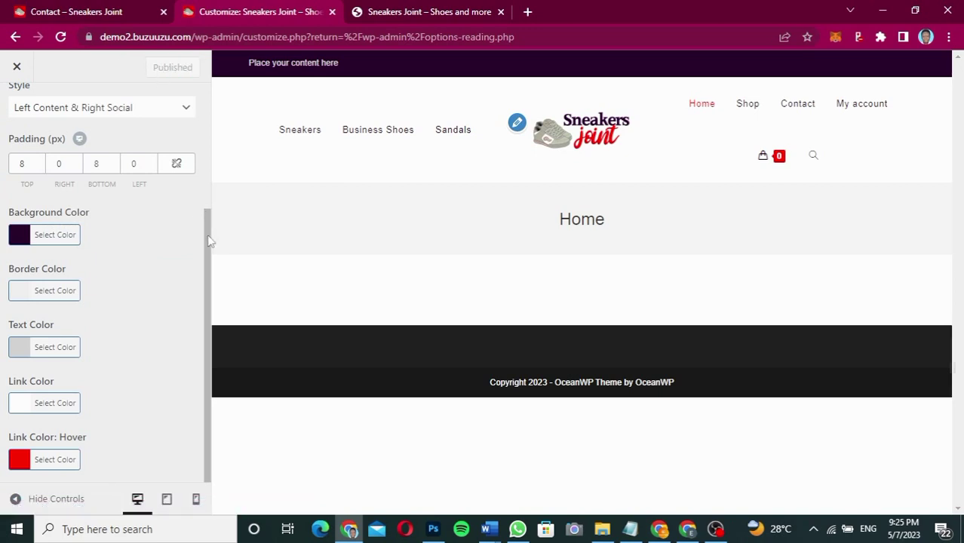
- Copy the "Need Help? Call" text with its phone number from the reference site's top bar
drag(210, 241, 214, 102)
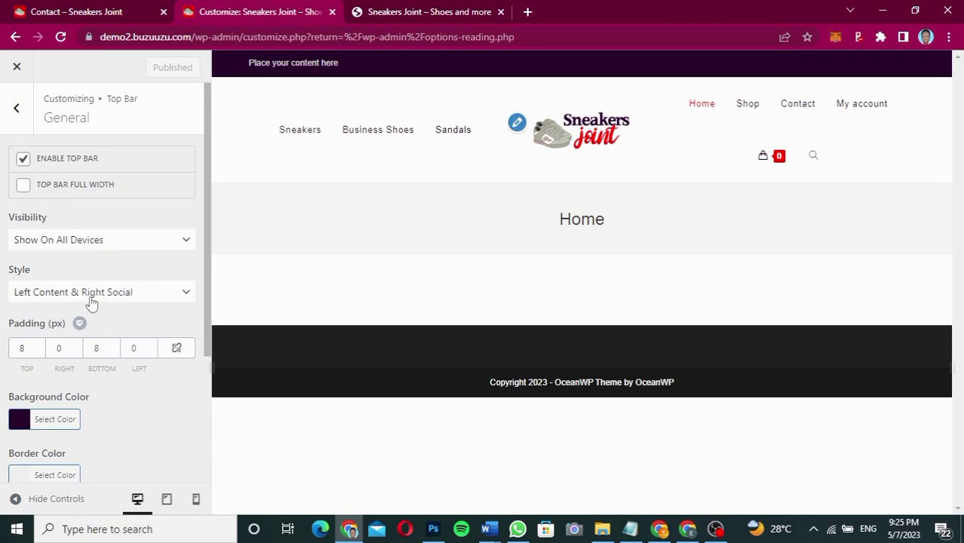
click(89, 10)
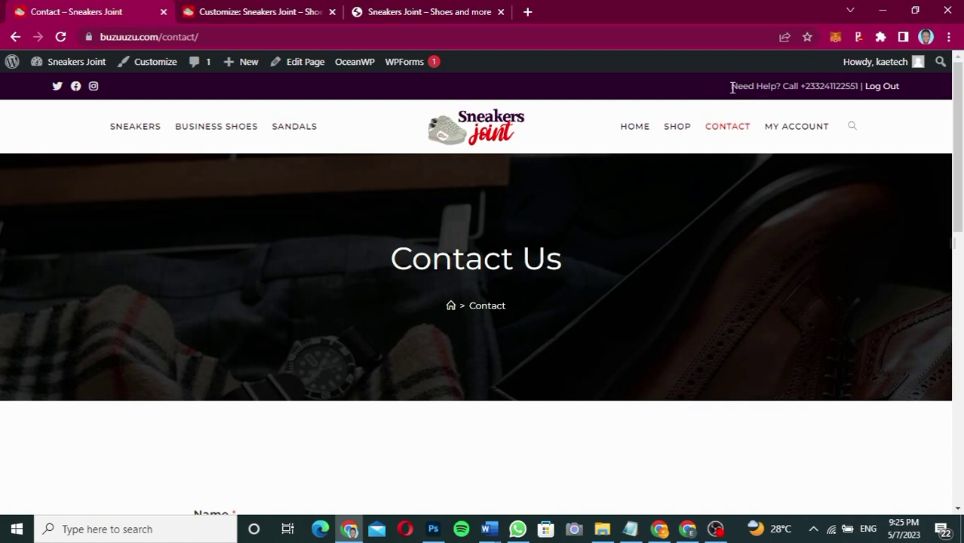
drag(732, 88, 859, 87)
key(ctrl+c)
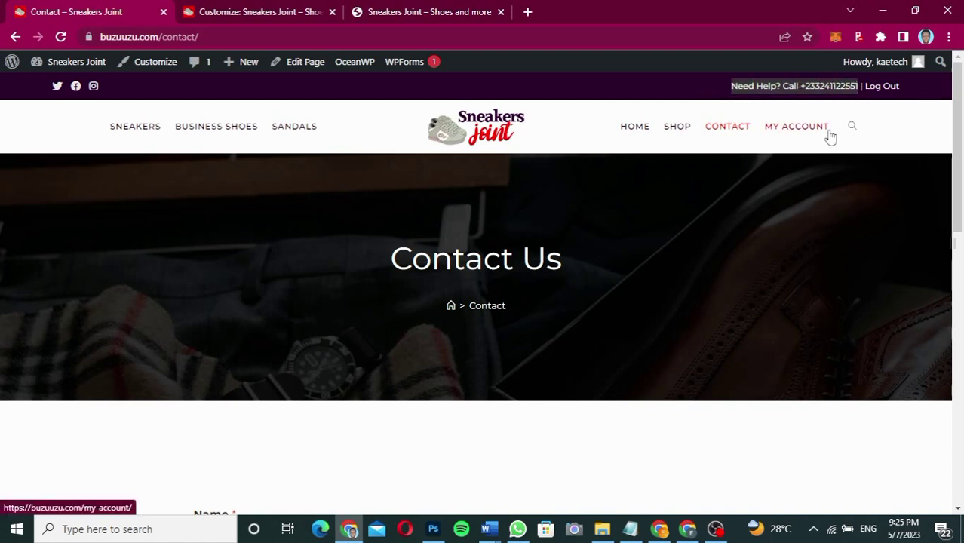
- Replace the customizer's top bar placeholder content with the copied "Need Help? Call" text and phone number, followed by a | separator
click(263, 12)
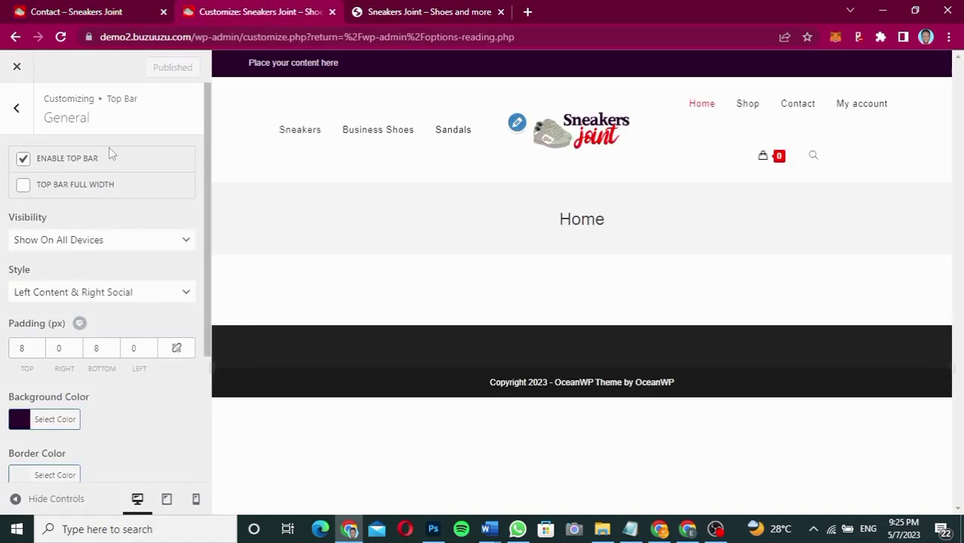
click(15, 108)
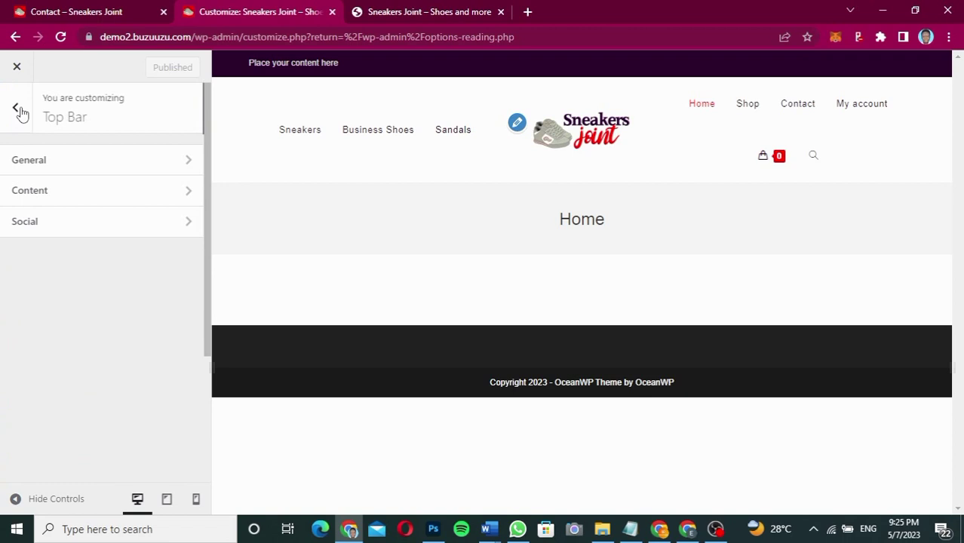
click(82, 196)
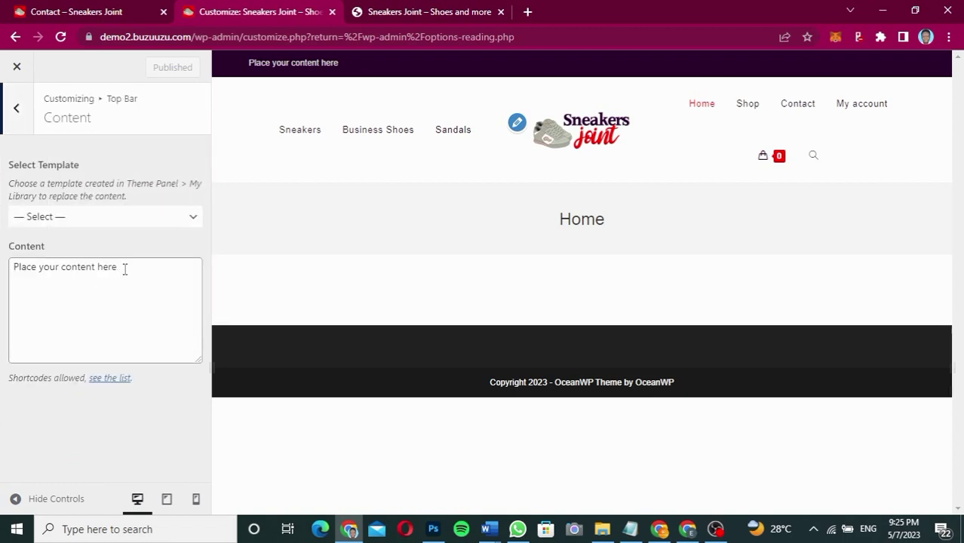
triple_click(114, 268)
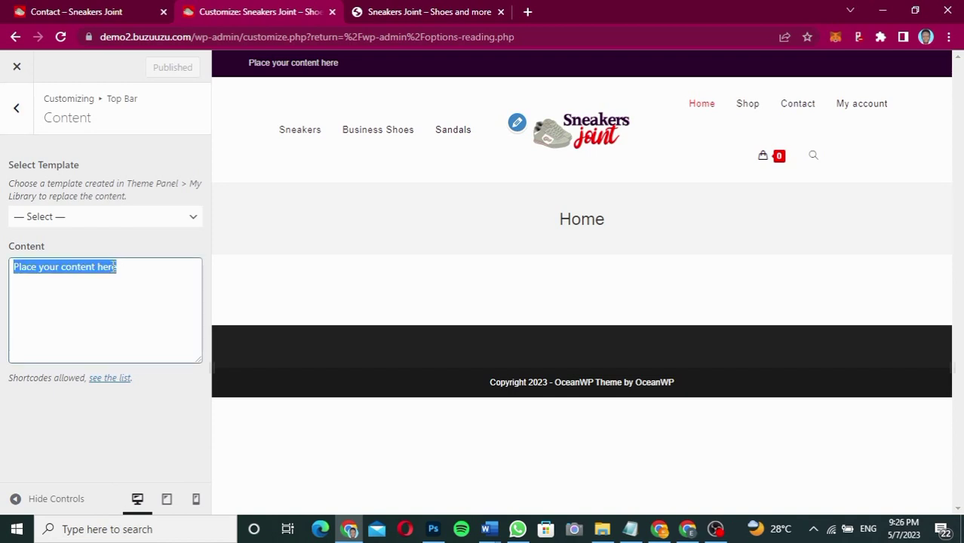
key(ctrl+v)
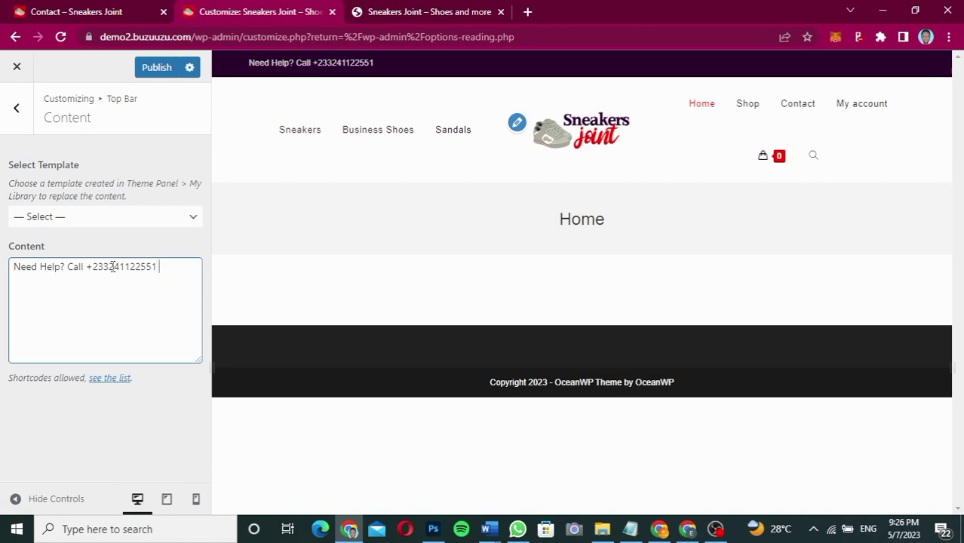
text(|)
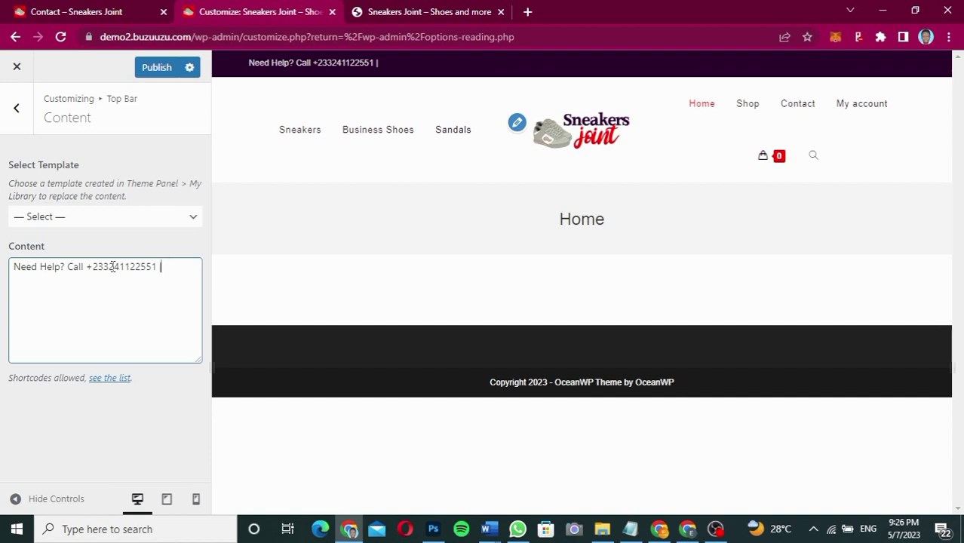
- Open the list of allowed shortcodes and copy the [oceanwp_login] shortcode
click(109, 381)
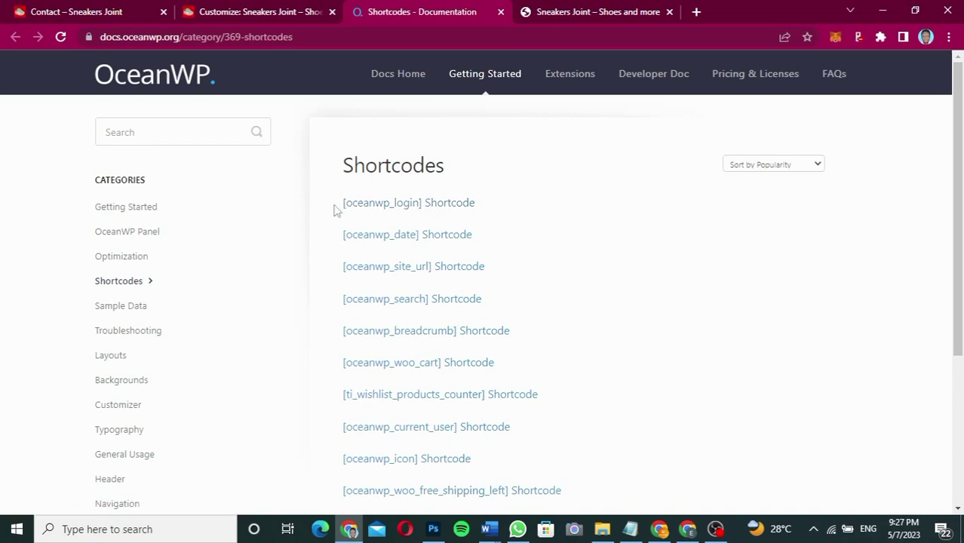
drag(336, 209, 423, 209)
key(ctrl+c)
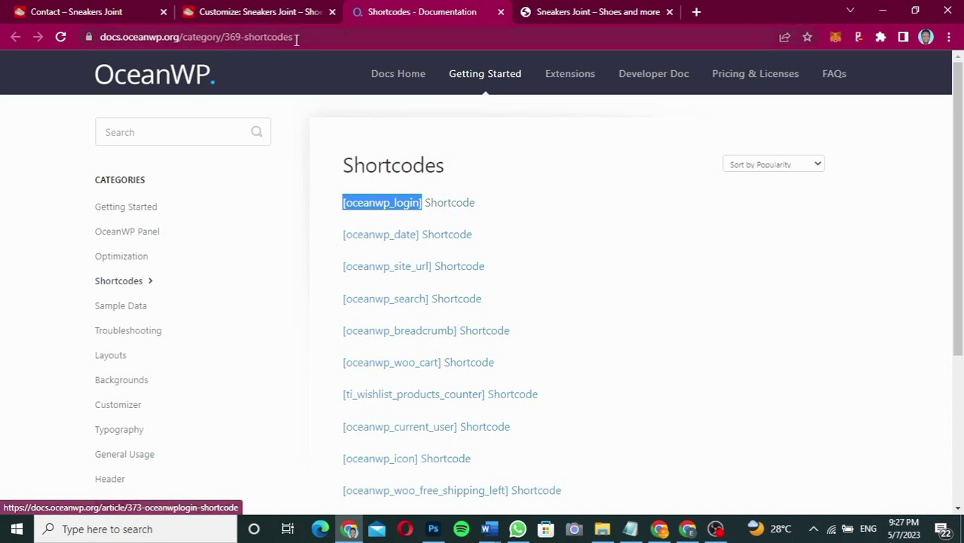
- Append the copied [oceanwp_login] shortcode after the separator in the customizer's top bar content and publish it
click(226, 15)
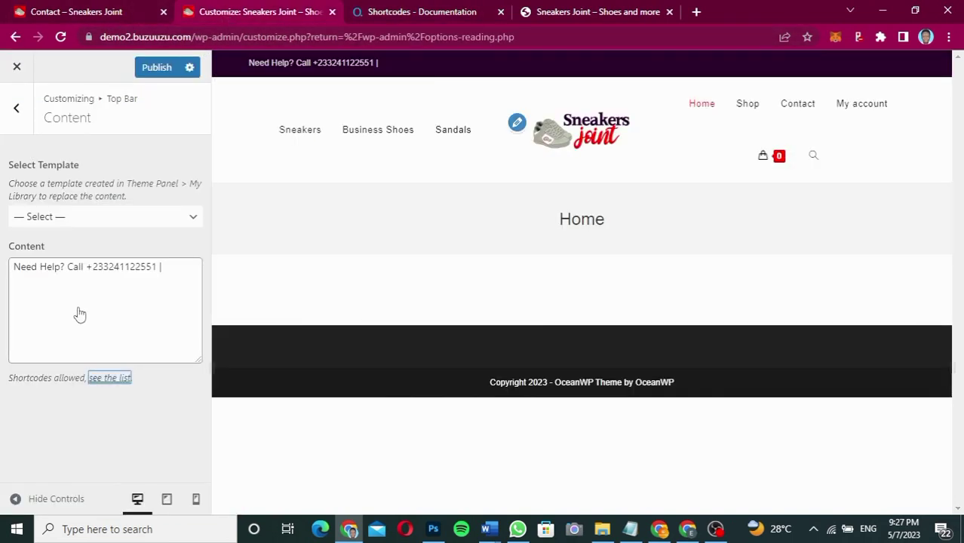
click(178, 267)
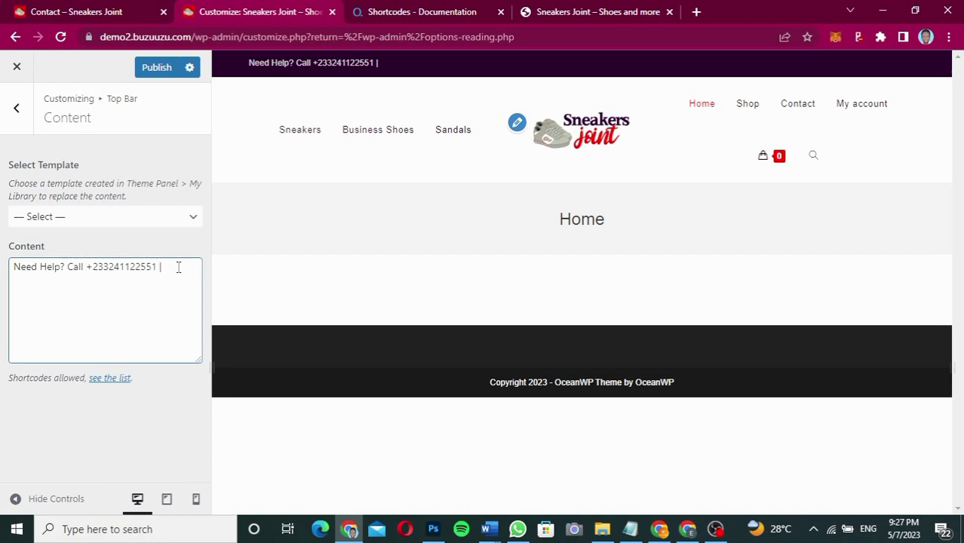
key(ctrl+v)
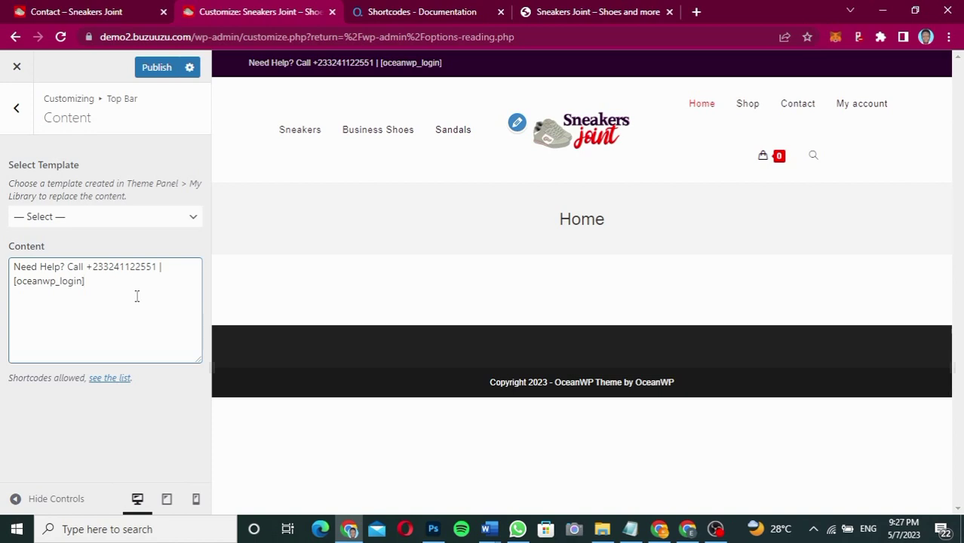
click(156, 68)
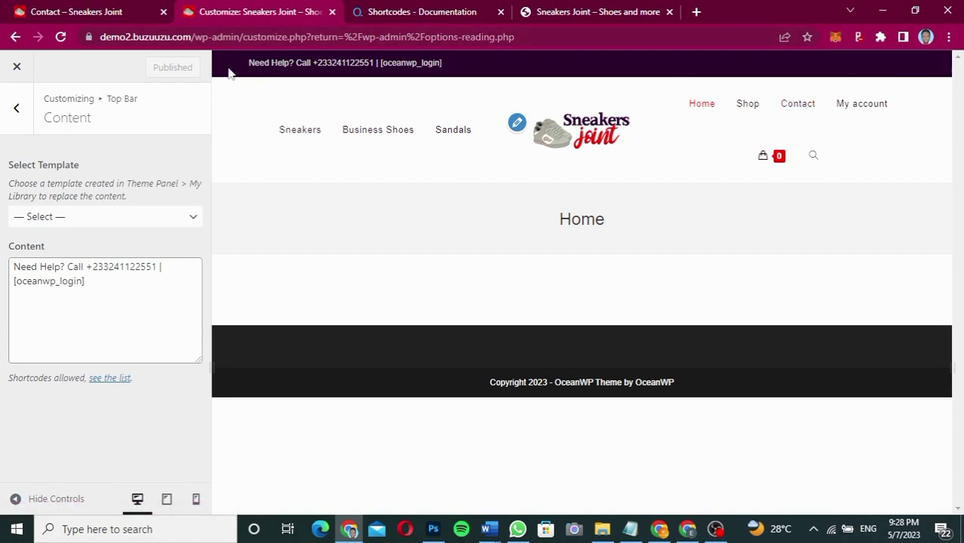
- Enter # as the placeholder link for Twitter, Facebook and Instagram in the top bar's social settings
click(14, 113)
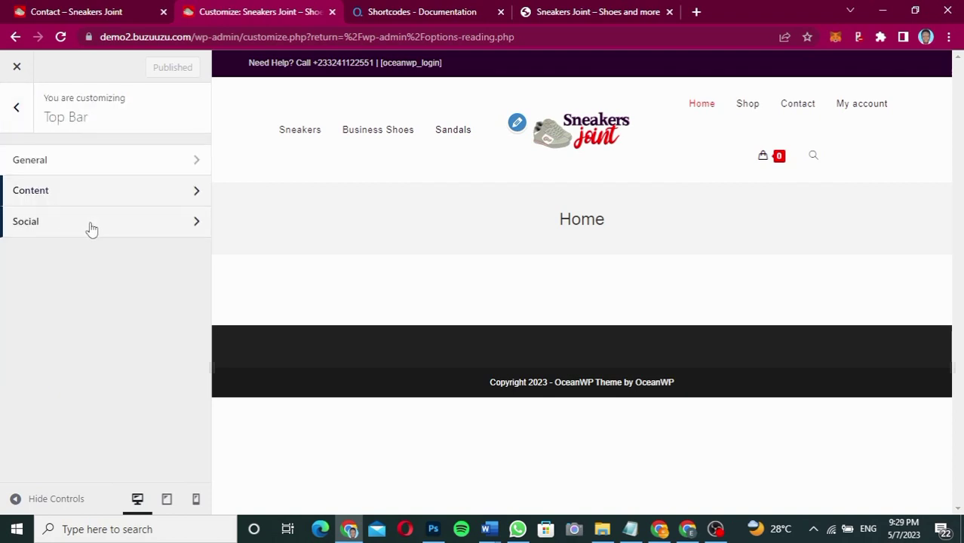
click(90, 222)
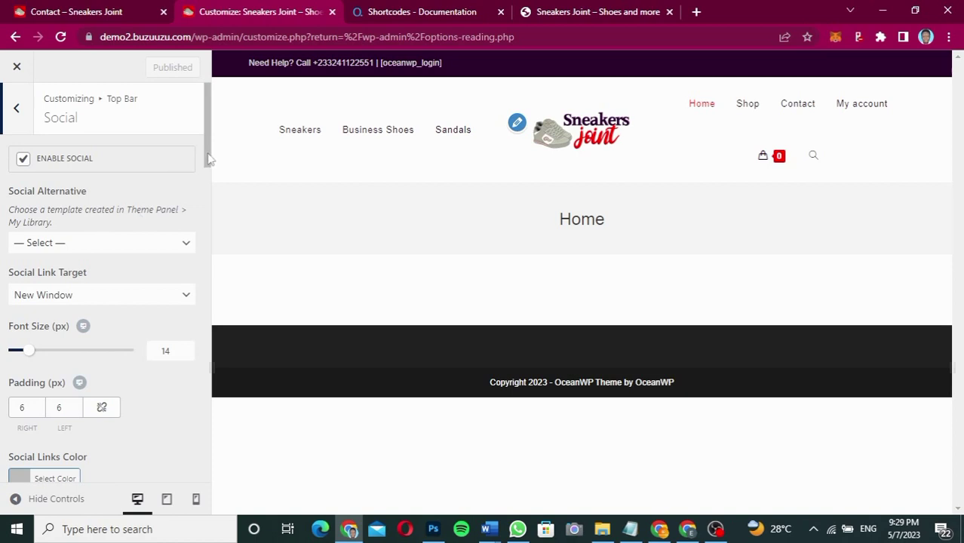
drag(208, 157, 209, 234)
click(114, 230)
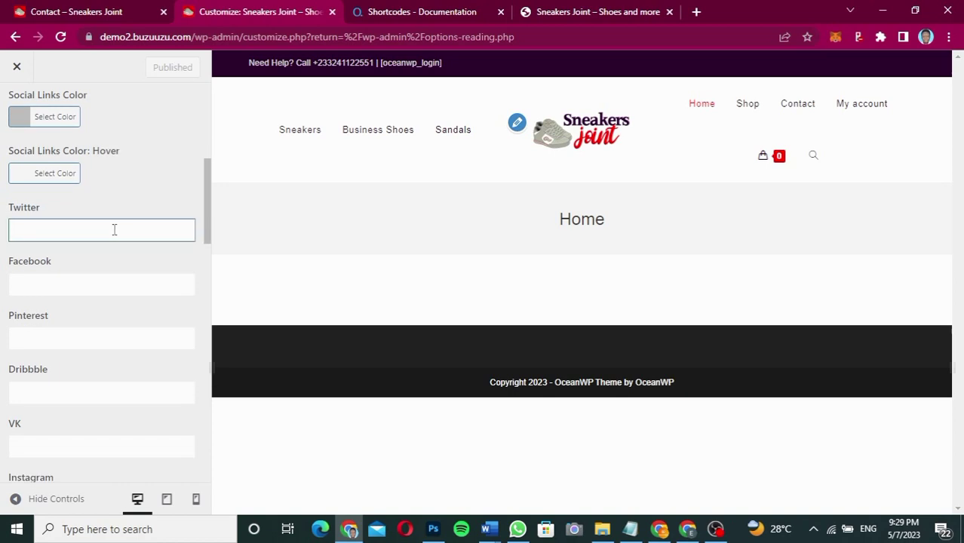
text(#)
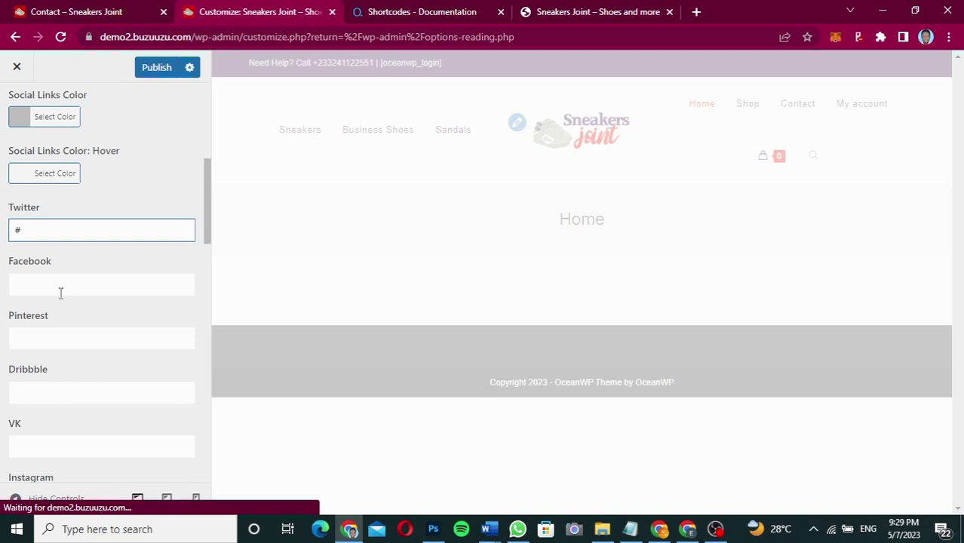
click(61, 287)
text(#)
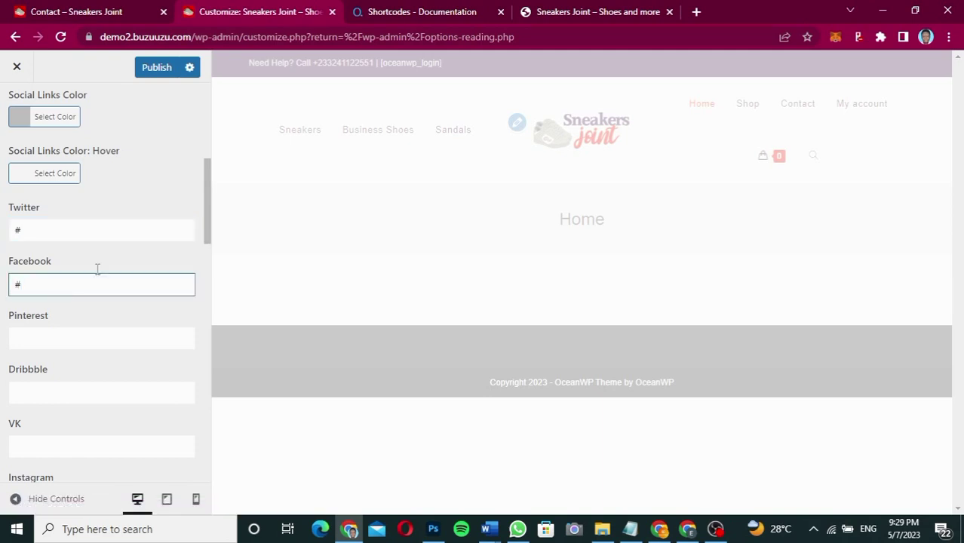
drag(209, 229, 206, 276)
click(141, 284)
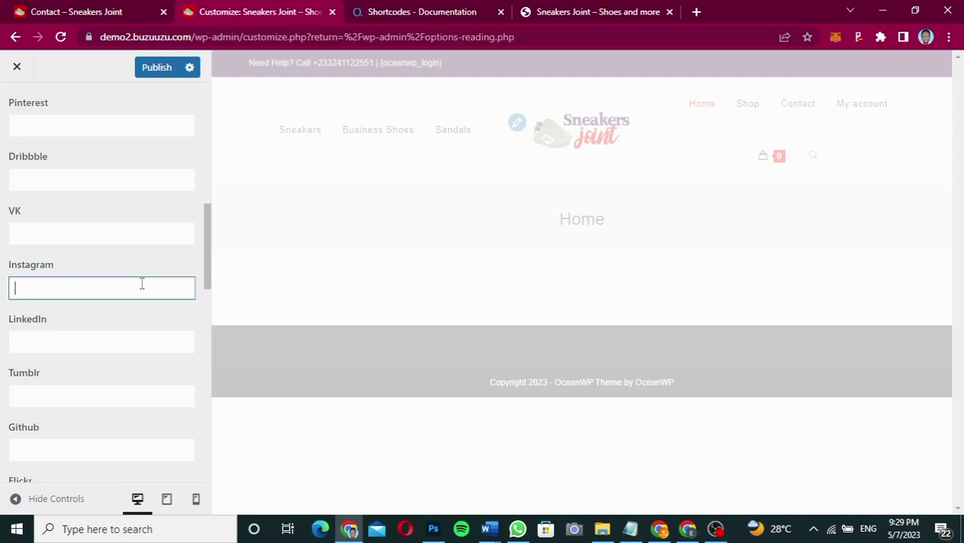
text(#)
- Set the top bar's social links color to light grey, #e2e2e2, and publish the social settings
drag(208, 264, 216, 155)
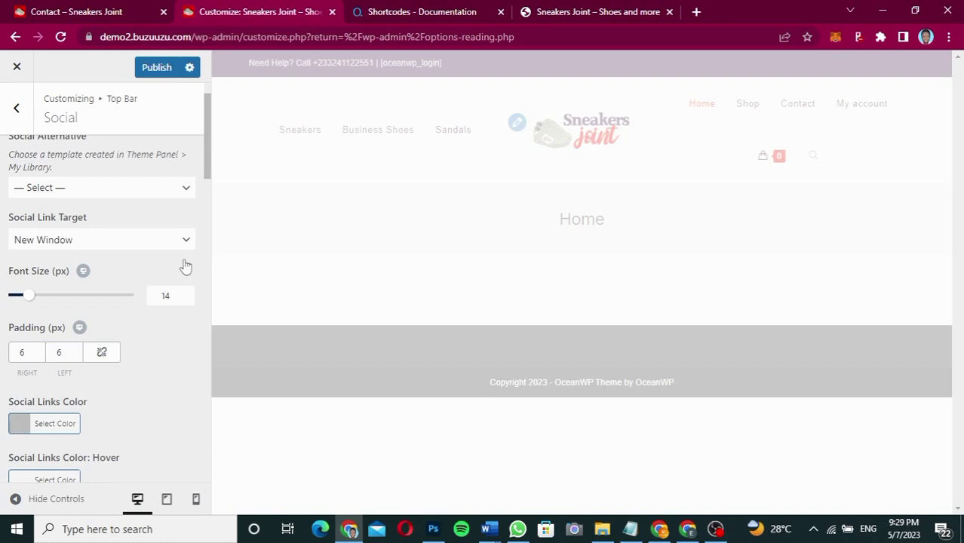
scroll(202, 172, down, 2)
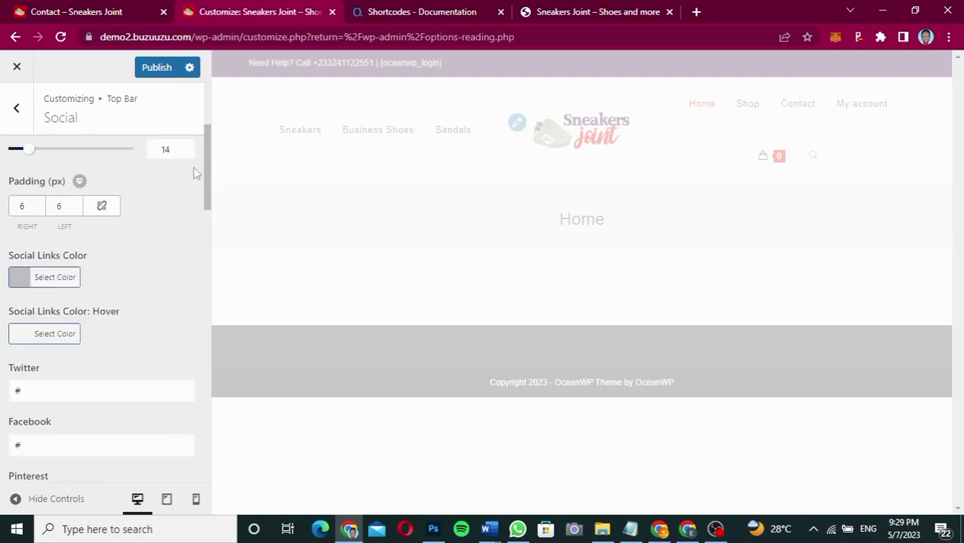
click(17, 277)
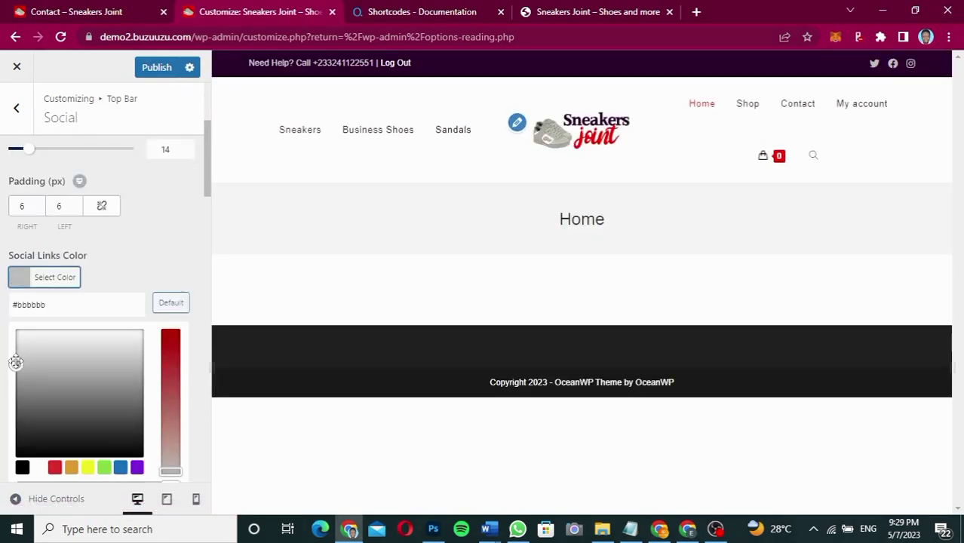
drag(16, 360, 14, 341)
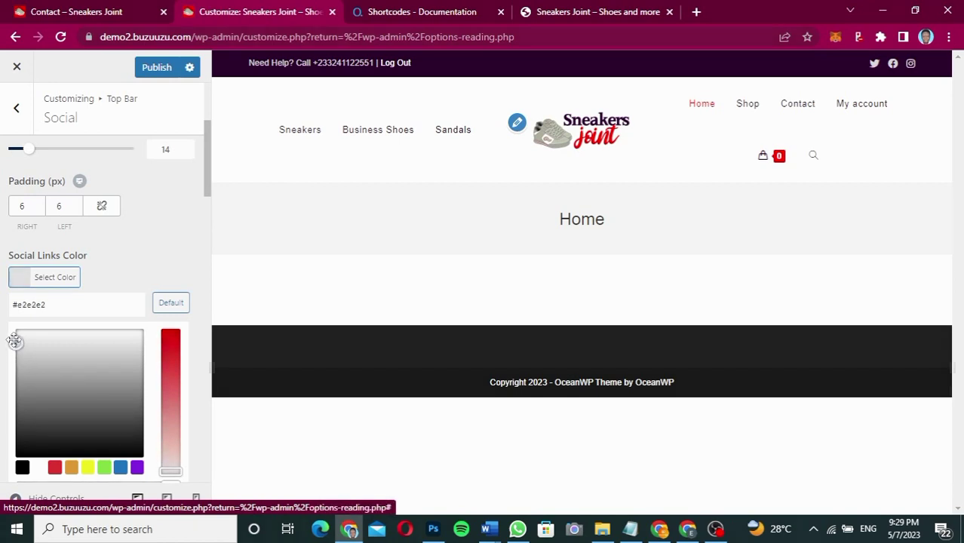
click(150, 259)
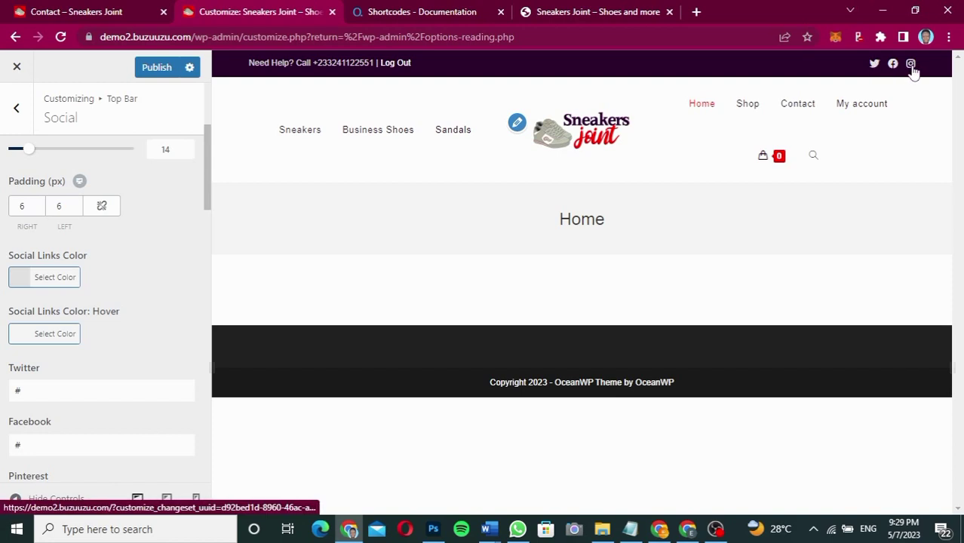
click(157, 68)
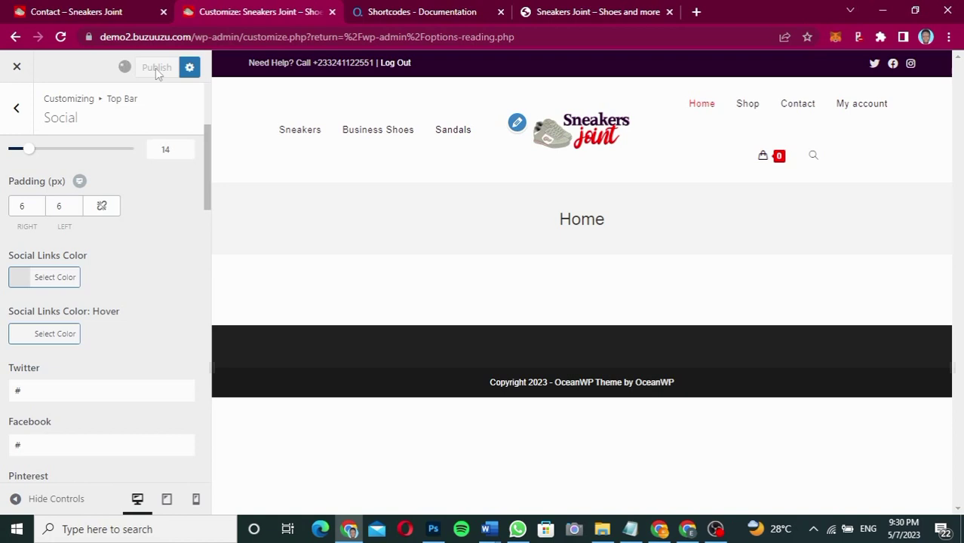
- Set the top bar's general style to Left Social & Right Content and publish the change
click(16, 110)
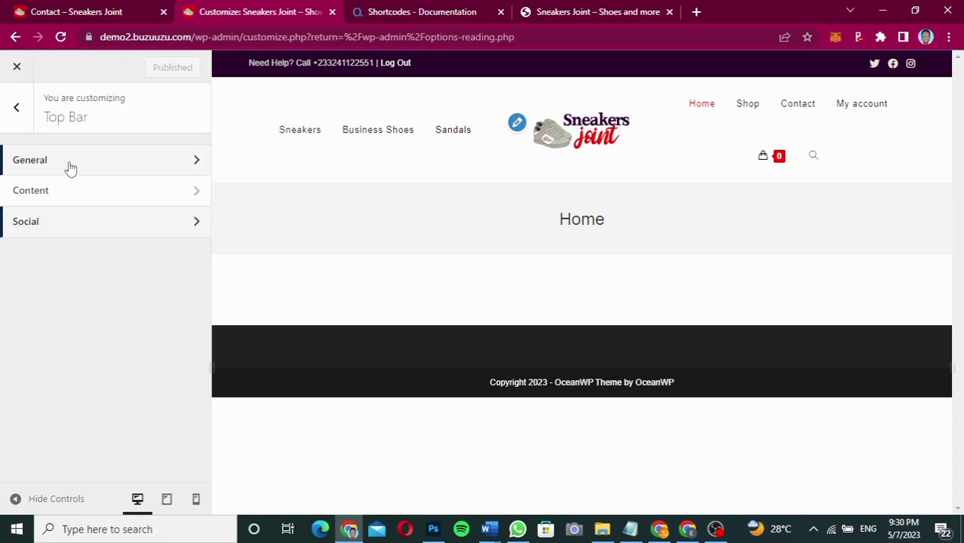
click(68, 165)
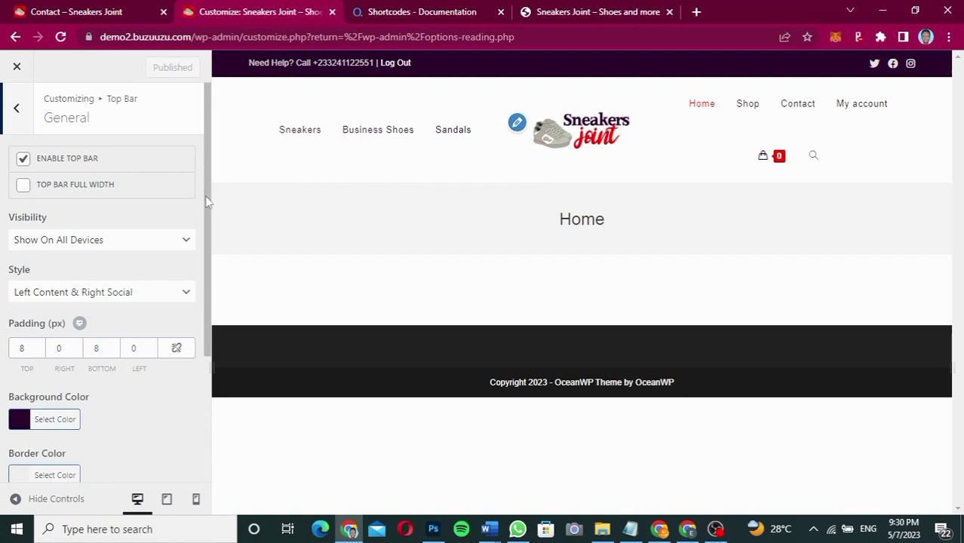
scroll(208, 202, down, 1)
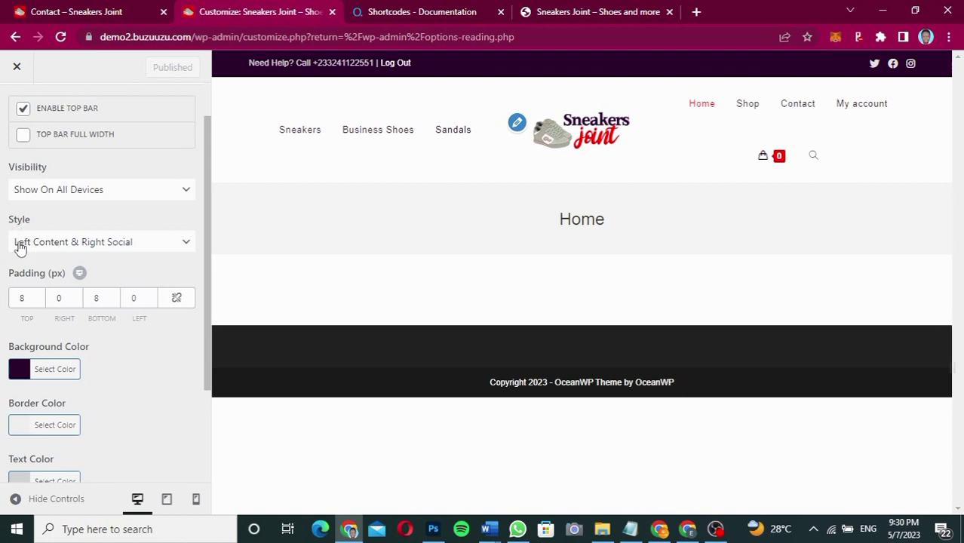
click(100, 241)
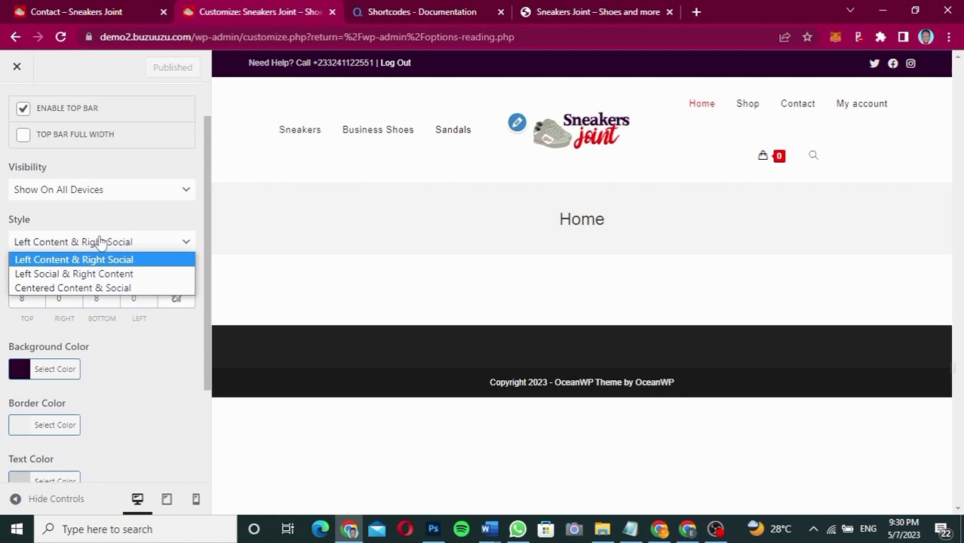
click(63, 276)
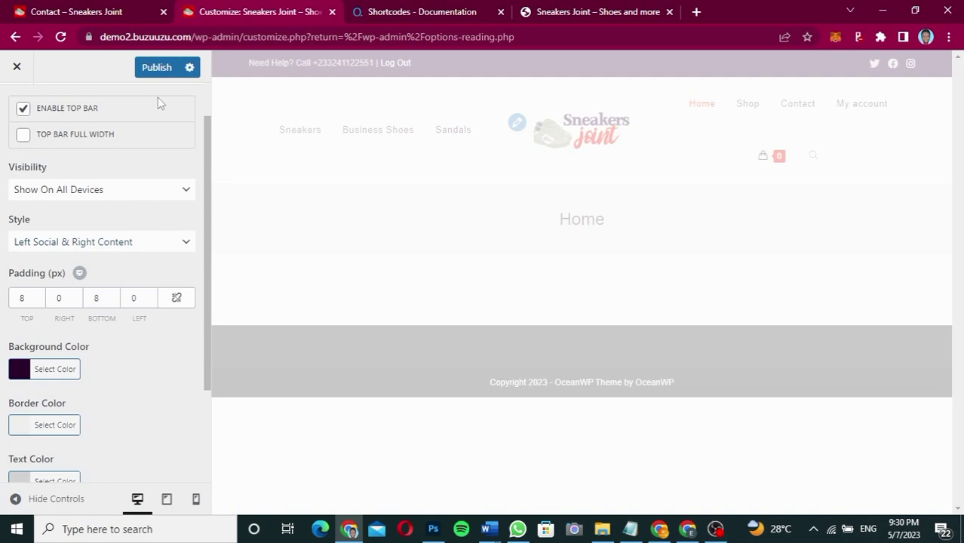
click(161, 69)
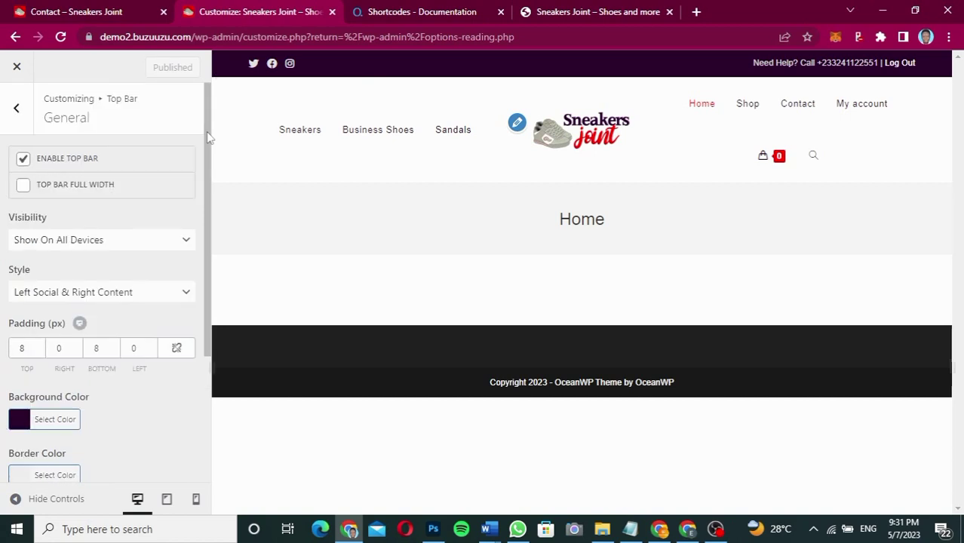
scroll(208, 136, up, 1)
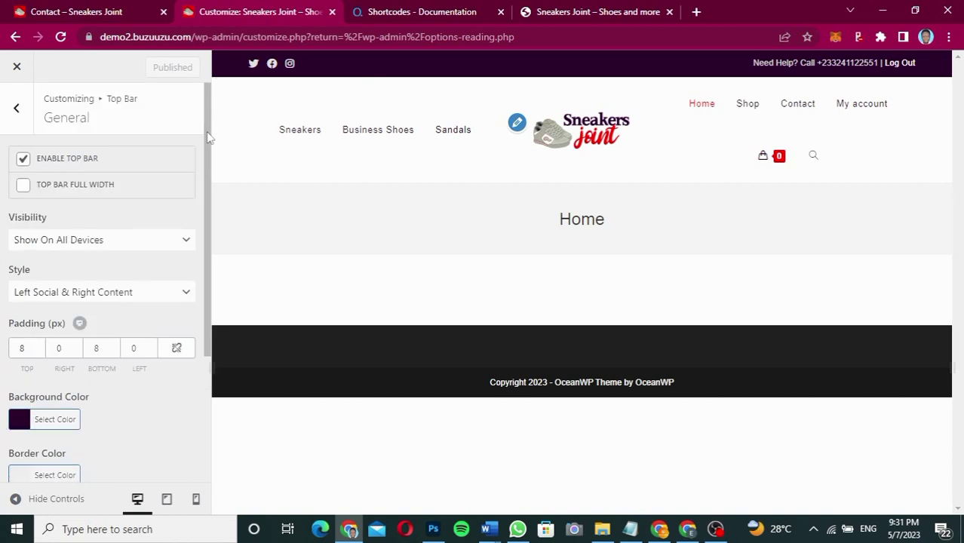
- Set the Main Menu typography to the Montserrat font family with Medium: 500 font weight
click(16, 109)
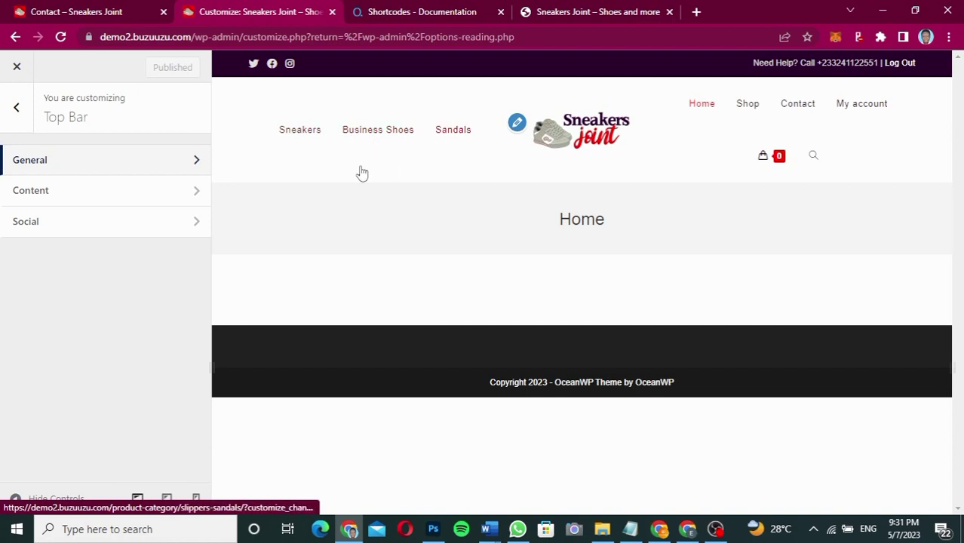
click(18, 112)
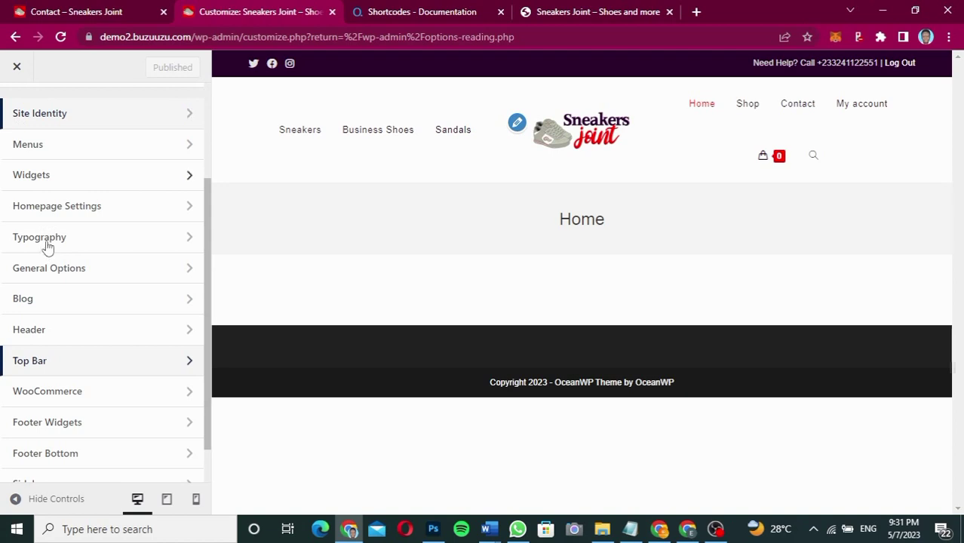
click(79, 240)
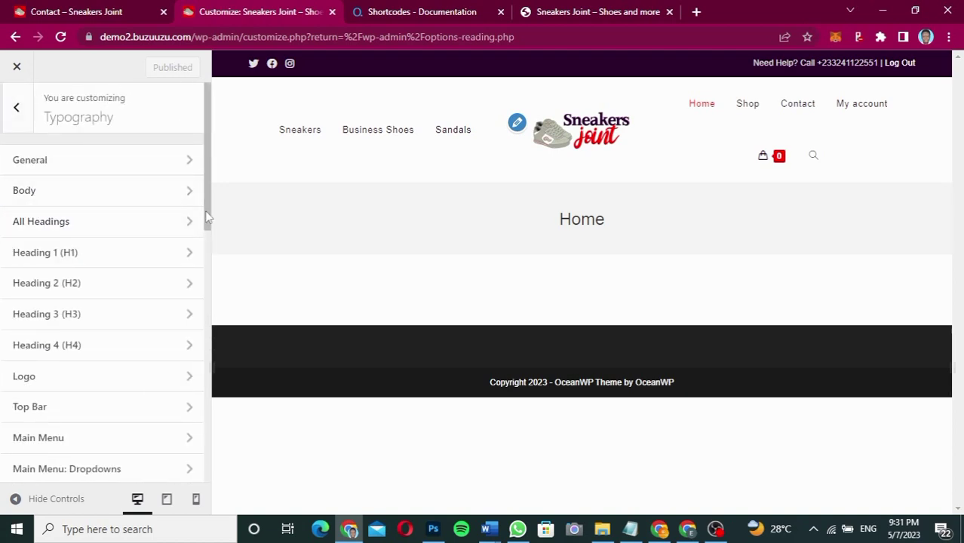
drag(208, 215, 208, 259)
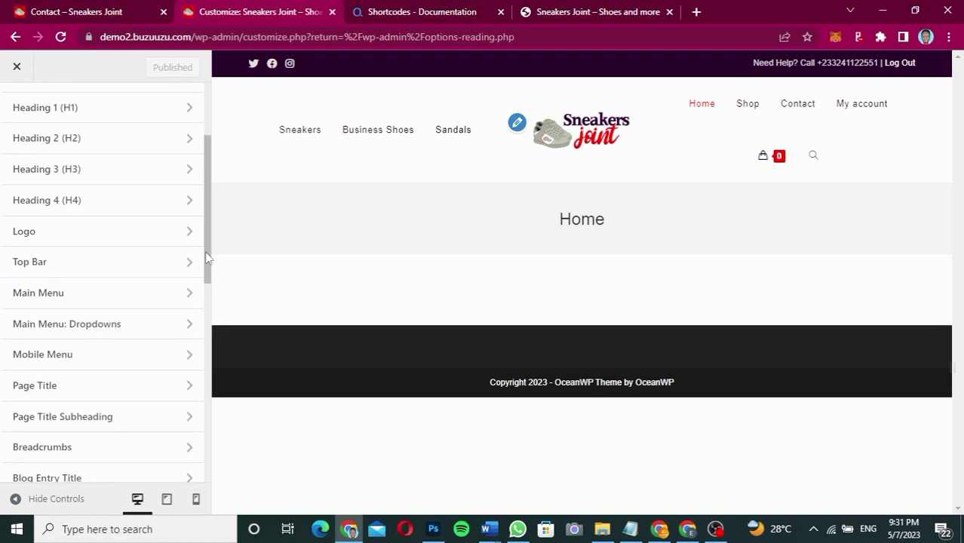
click(128, 300)
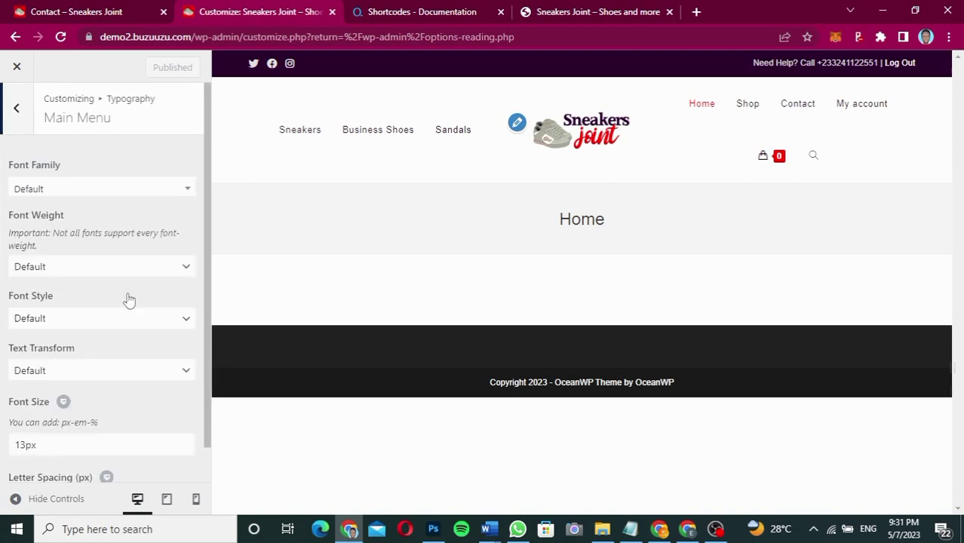
click(121, 190)
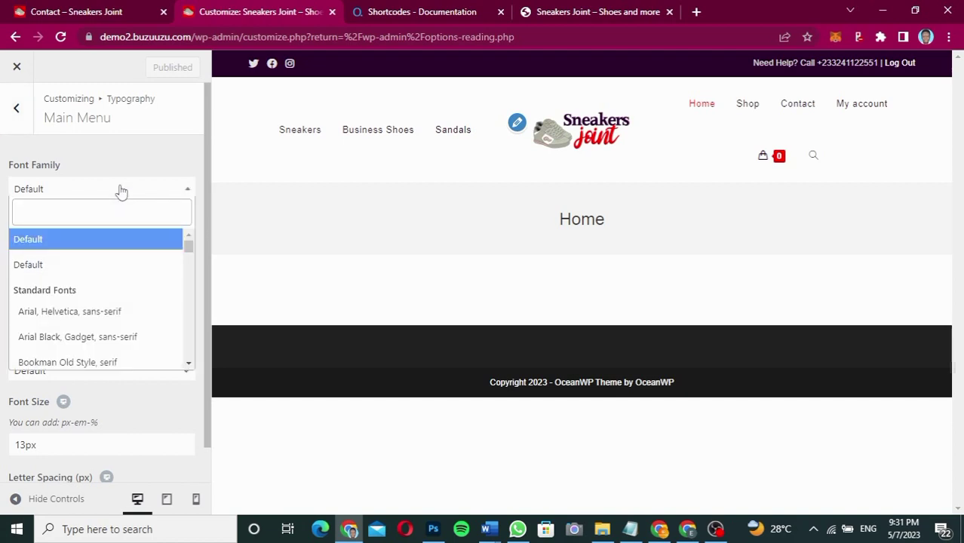
text(monts)
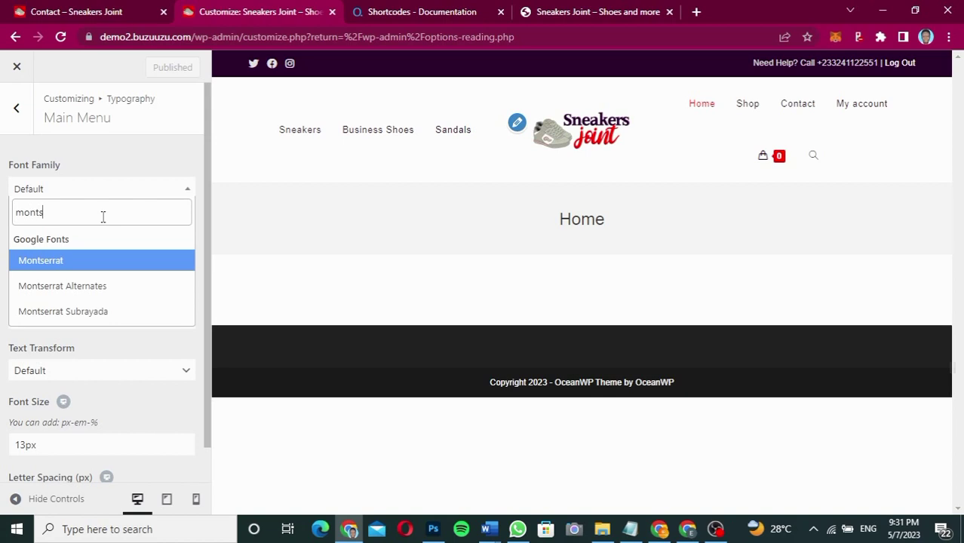
click(65, 259)
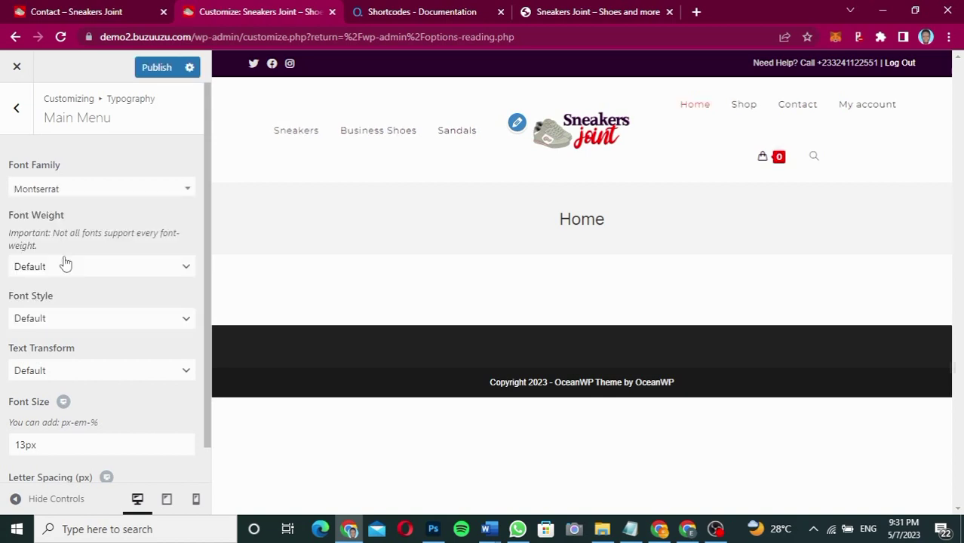
click(104, 268)
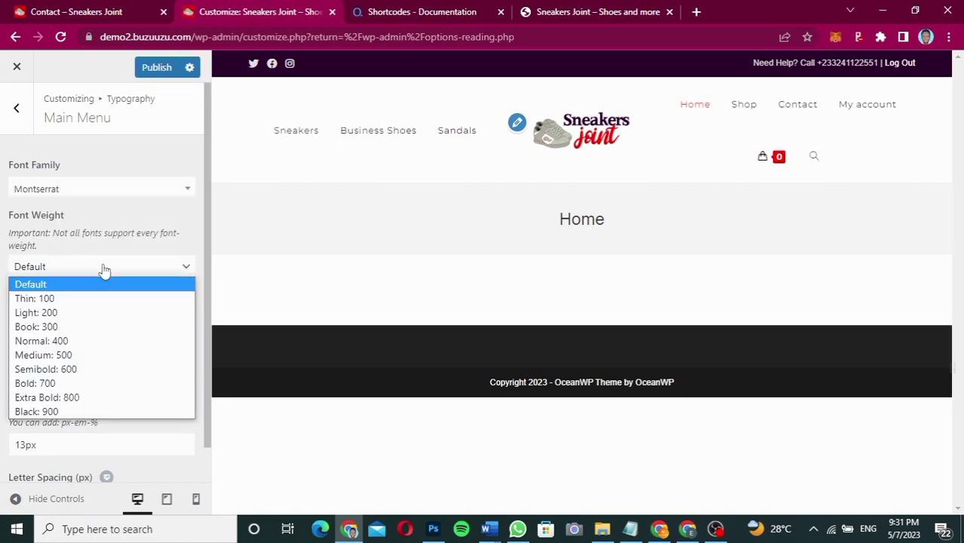
click(65, 358)
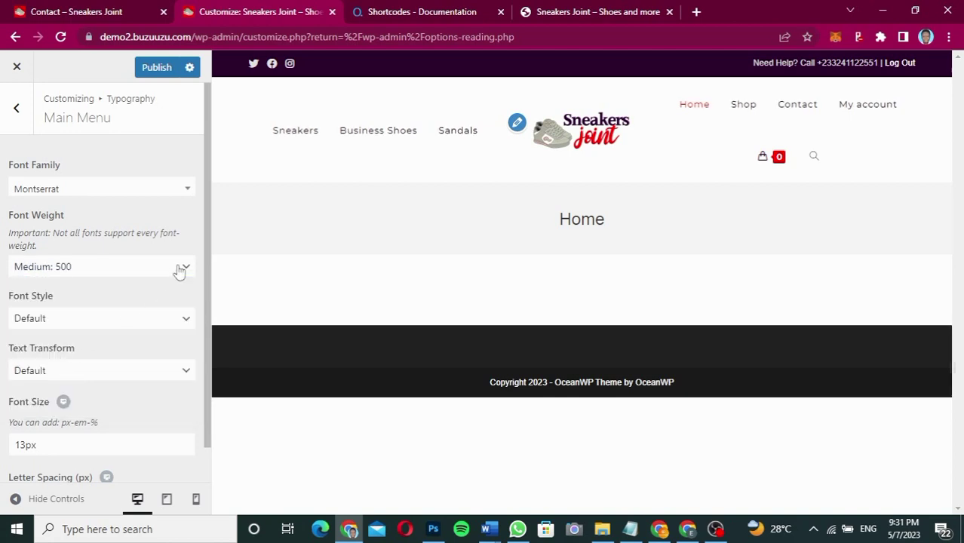
- Check the menu lettering on the reference site and set the Main Menu typography's text transform to Uppercase
scroll(210, 267, down, 1)
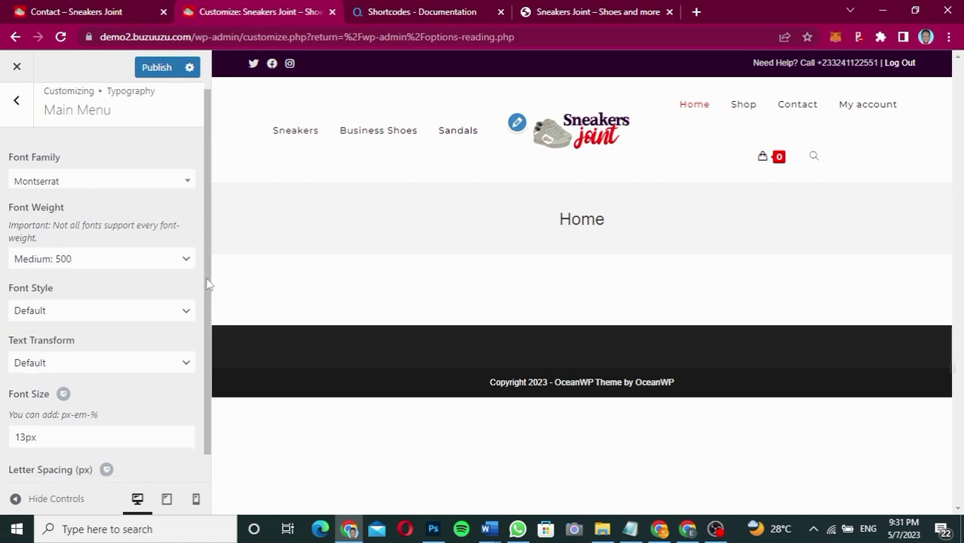
click(85, 17)
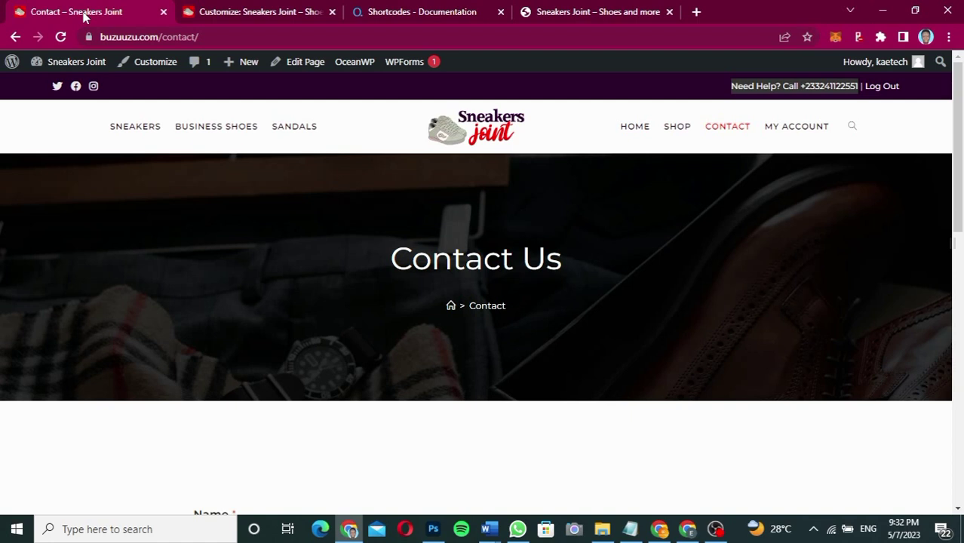
click(224, 12)
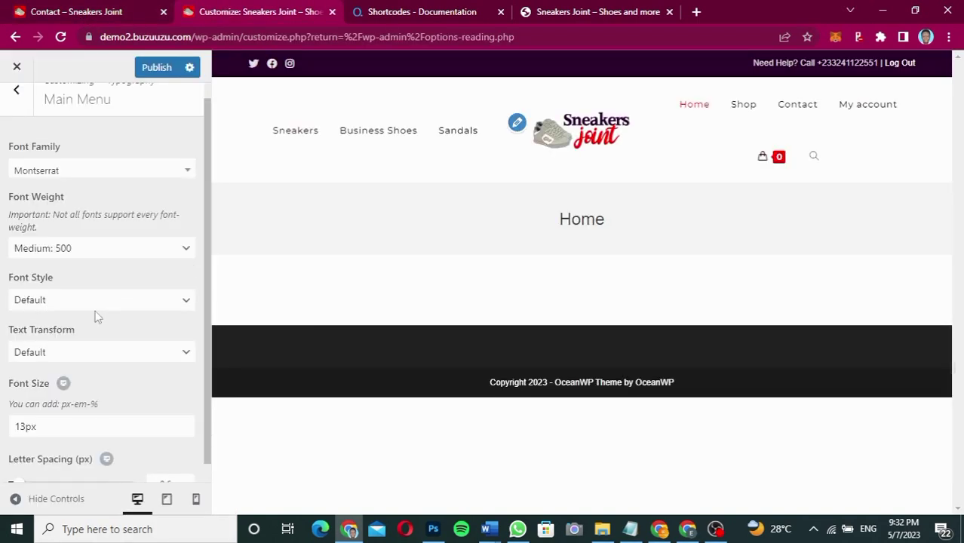
click(82, 353)
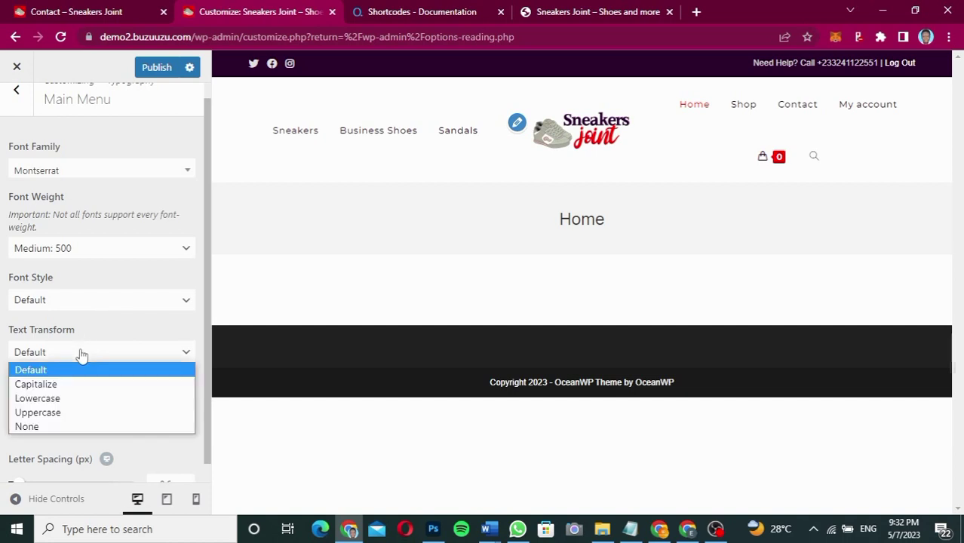
click(67, 387)
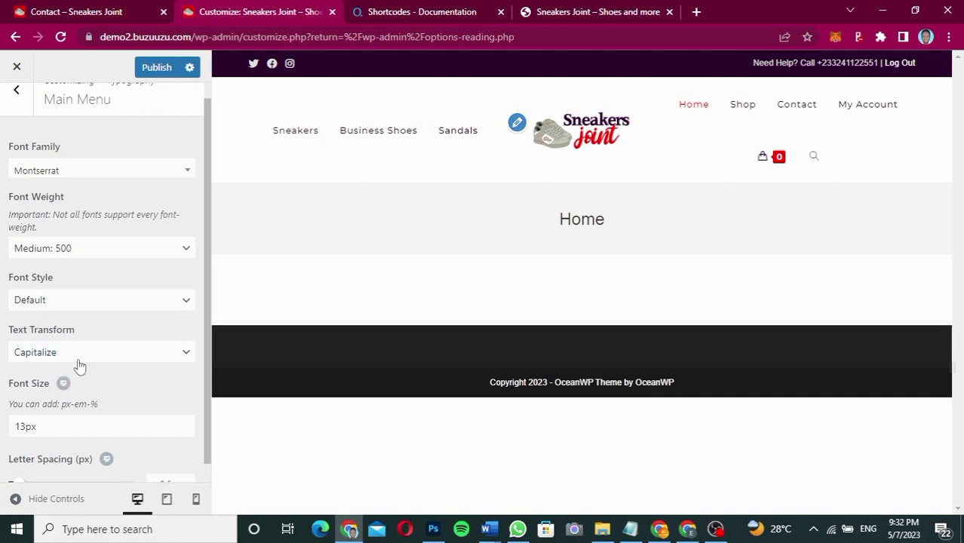
click(78, 355)
click(58, 413)
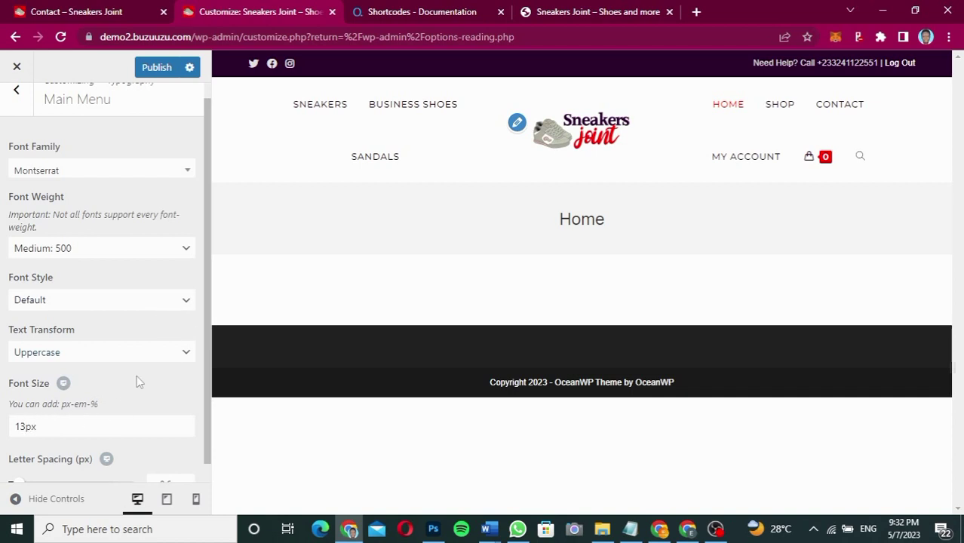
- Set the Main Menu typography to a 14px font size and Semibold: 600 weight, and publish the changes
scroll(204, 375, down, 1)
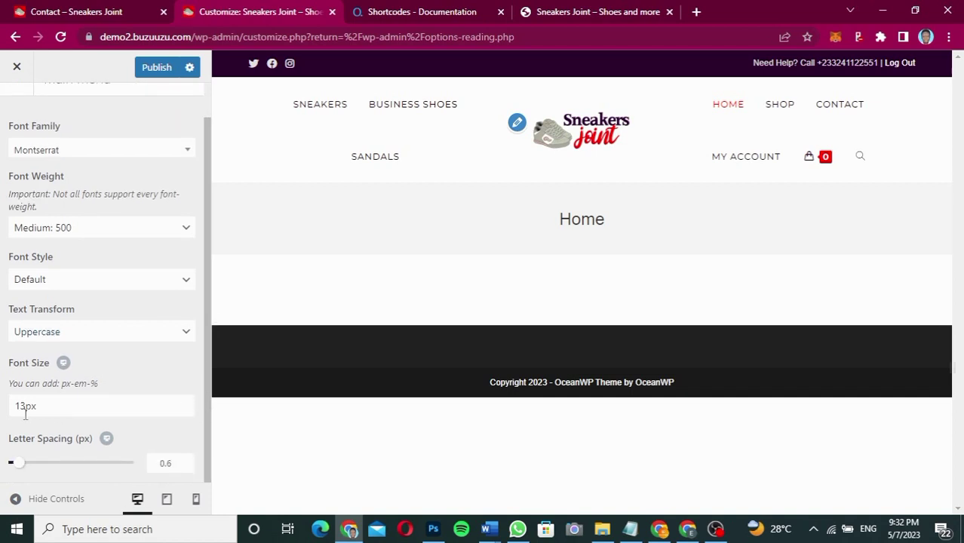
drag(26, 407, 9, 408)
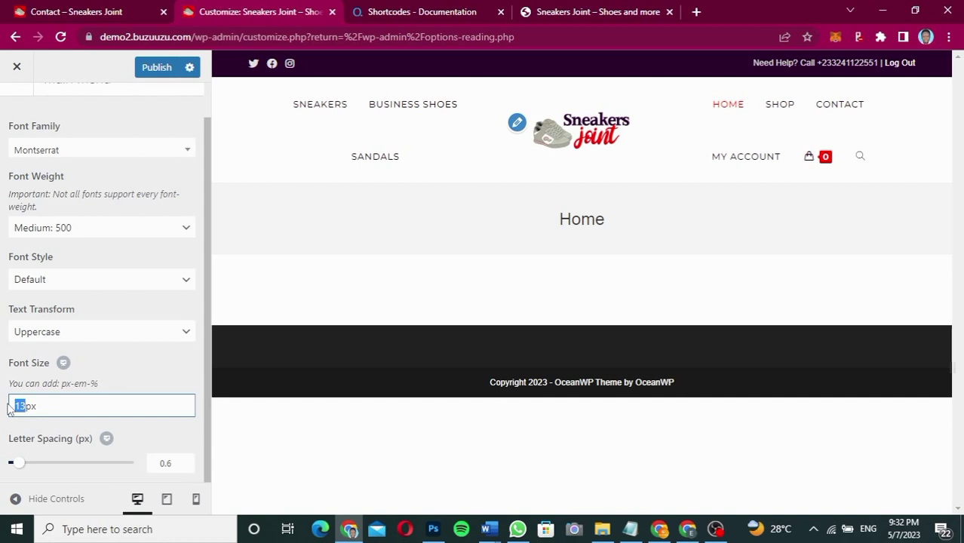
text(14)
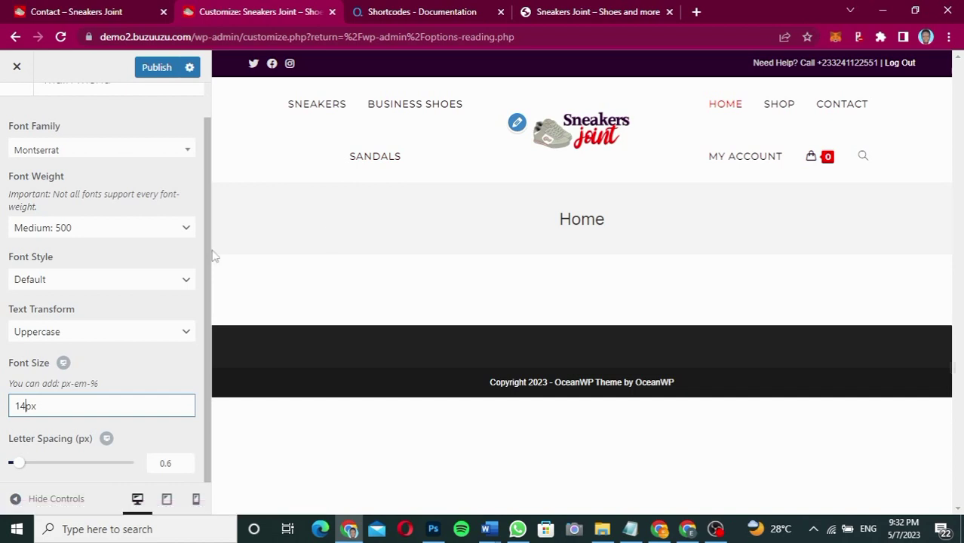
click(159, 236)
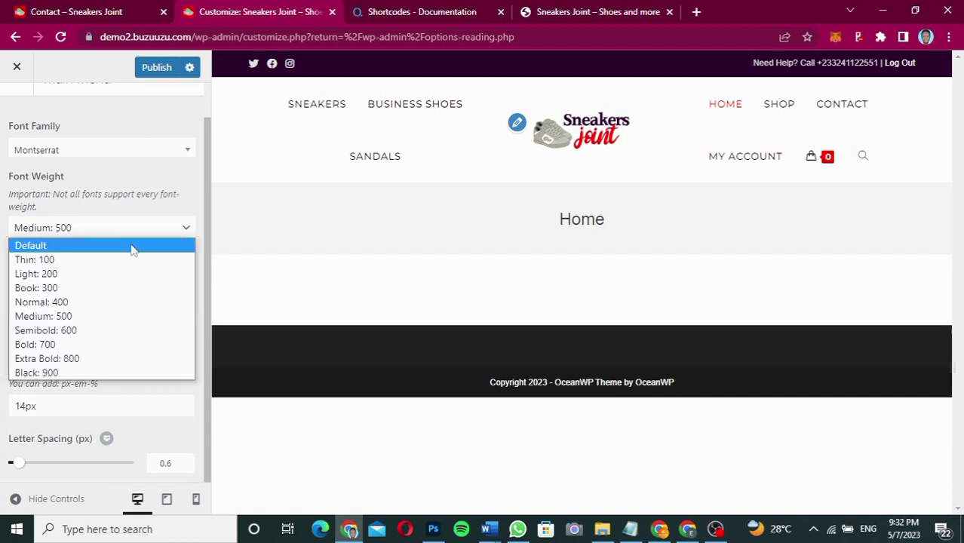
click(81, 331)
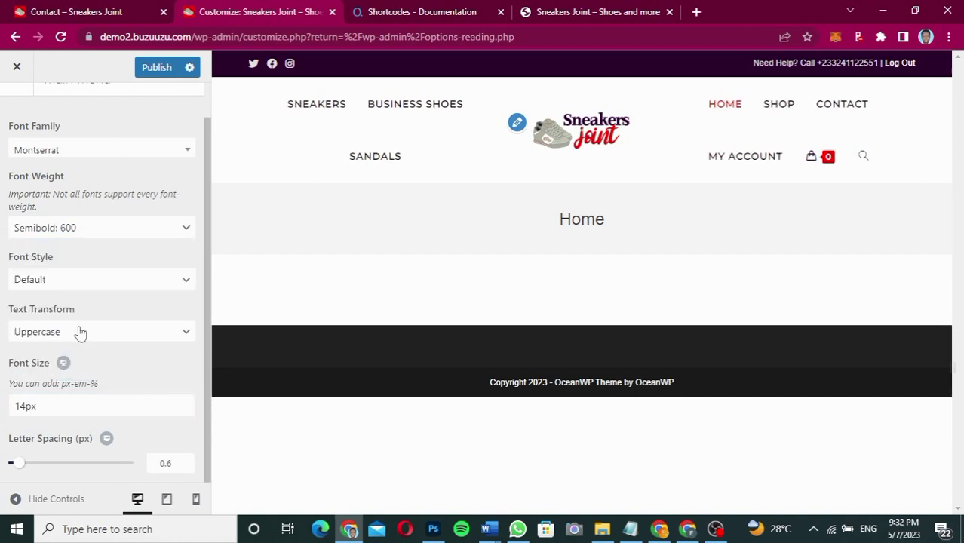
click(158, 75)
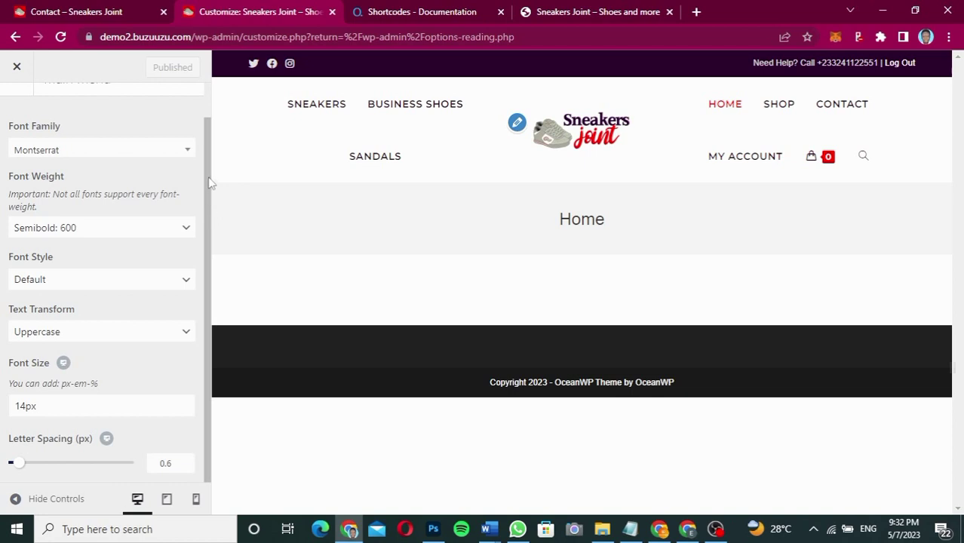
- Set the Top Bar typography to the Montserrat font family with Normal: 400 weight and publish the changes
scroll(211, 166, up, 1)
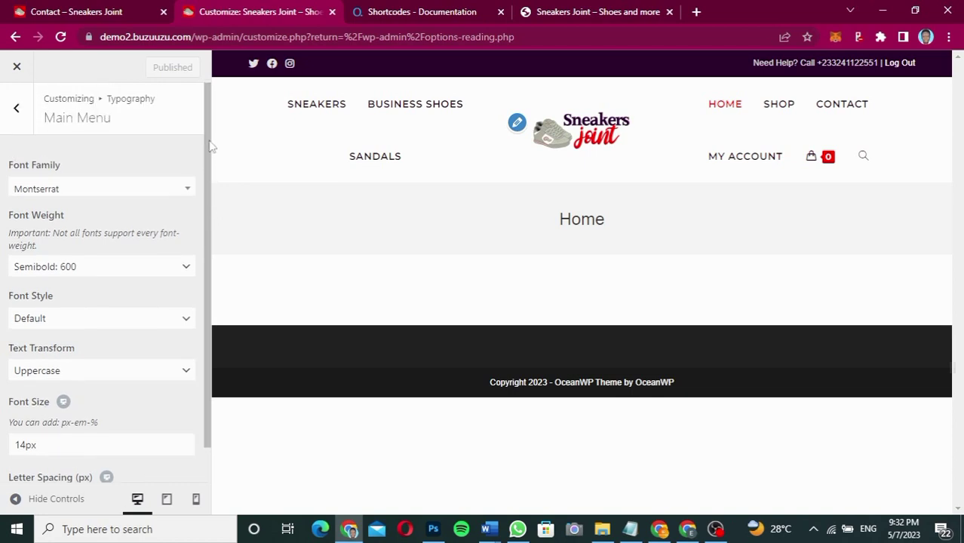
click(17, 108)
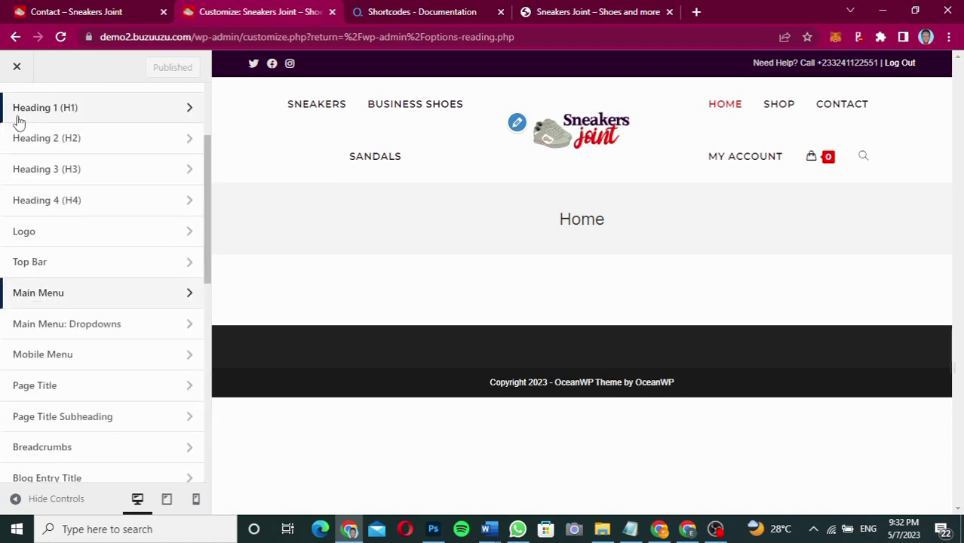
click(104, 264)
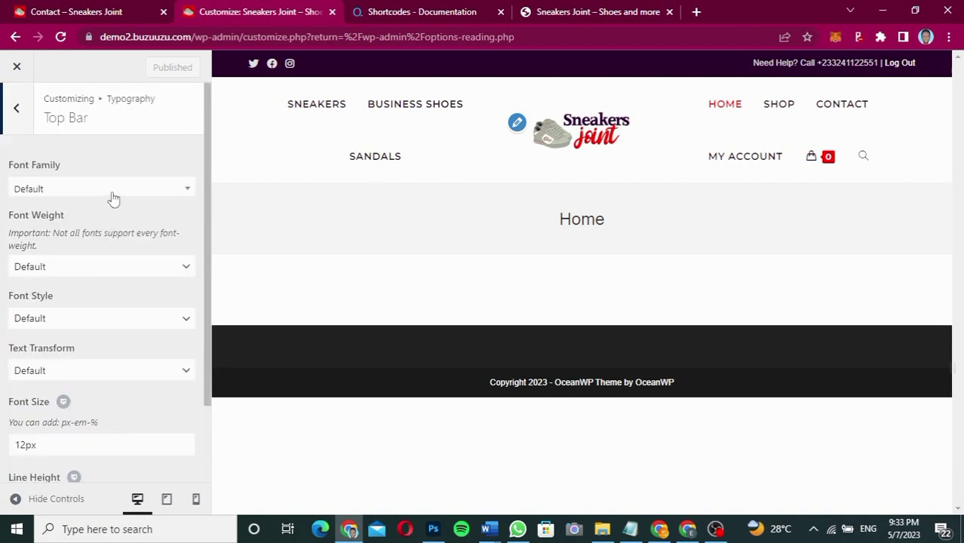
click(113, 192)
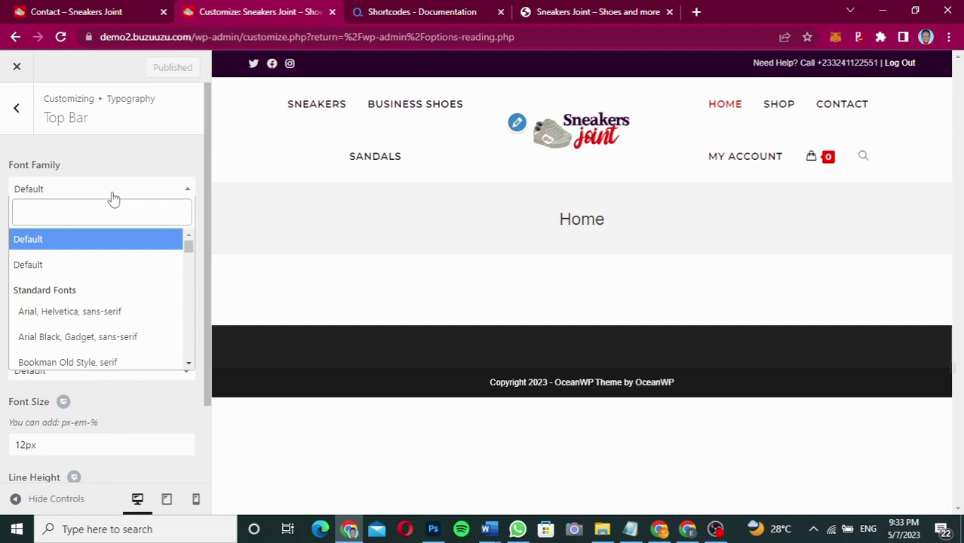
text(monts)
click(53, 264)
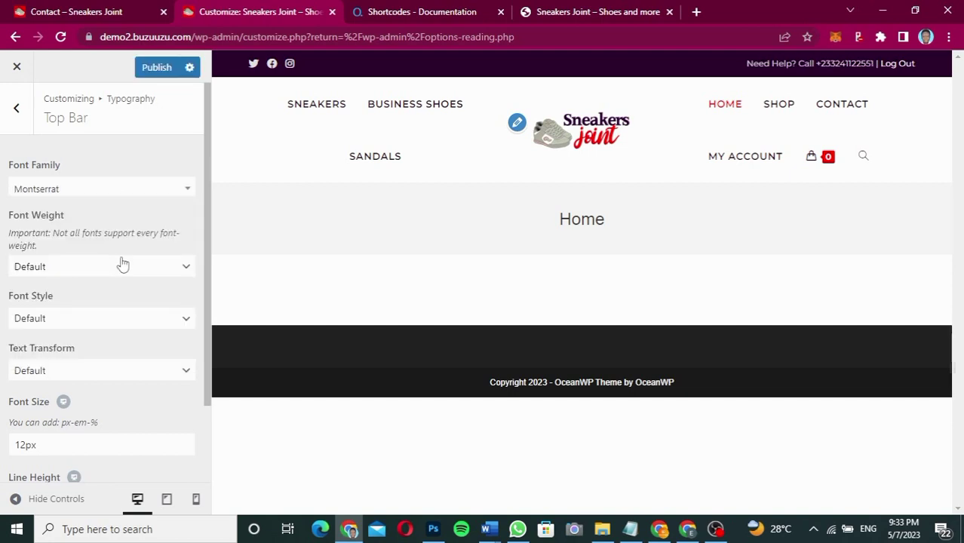
click(120, 269)
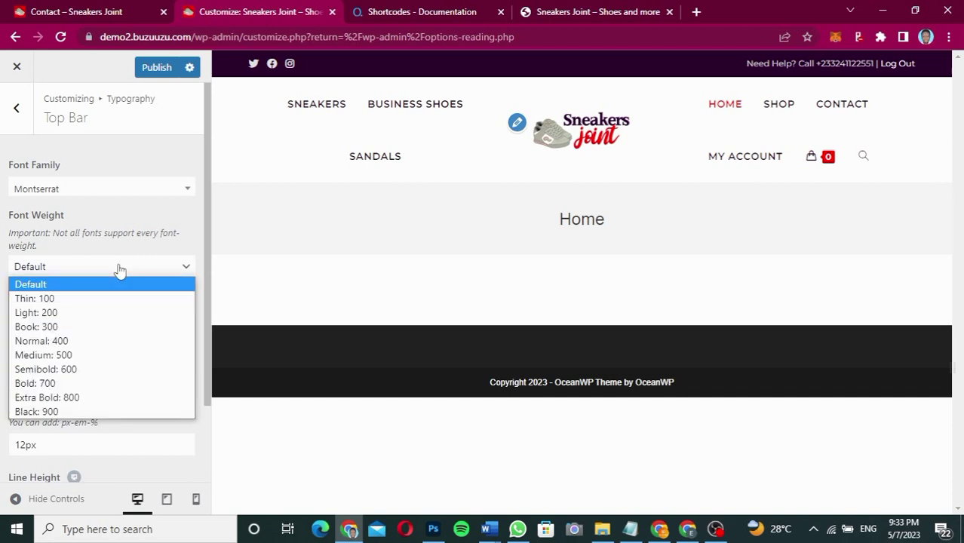
click(68, 341)
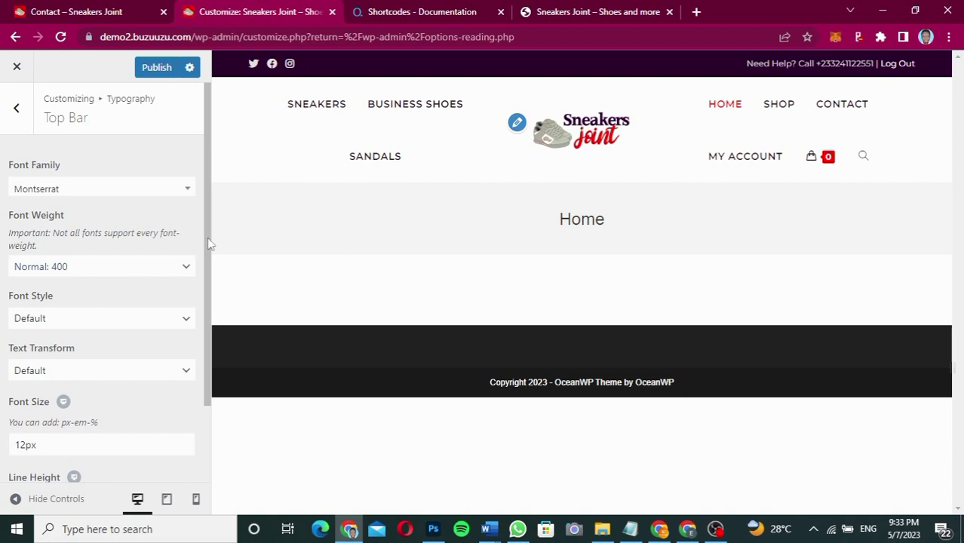
click(157, 72)
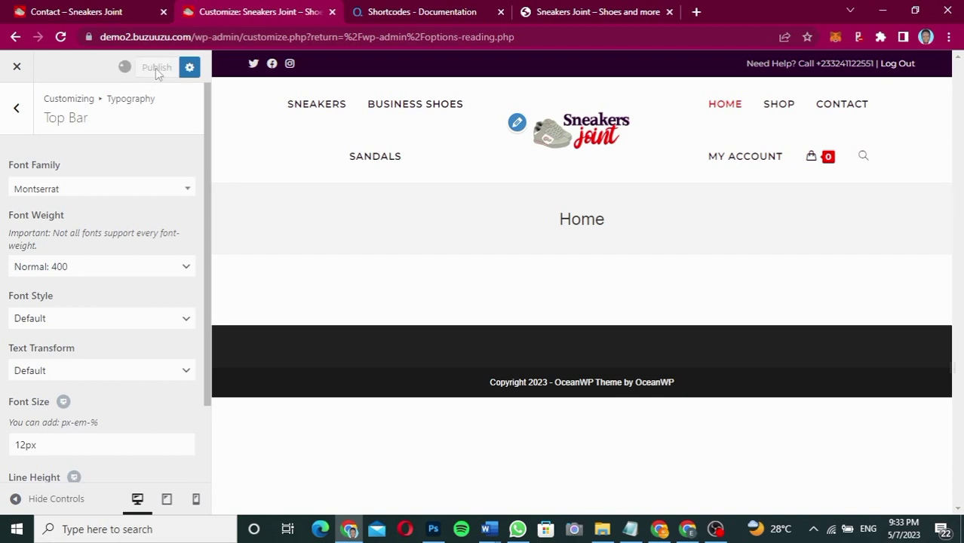
- Examine the header's general settings, including its height, padding and center header options, for ways to fit each menu on one line
click(16, 110)
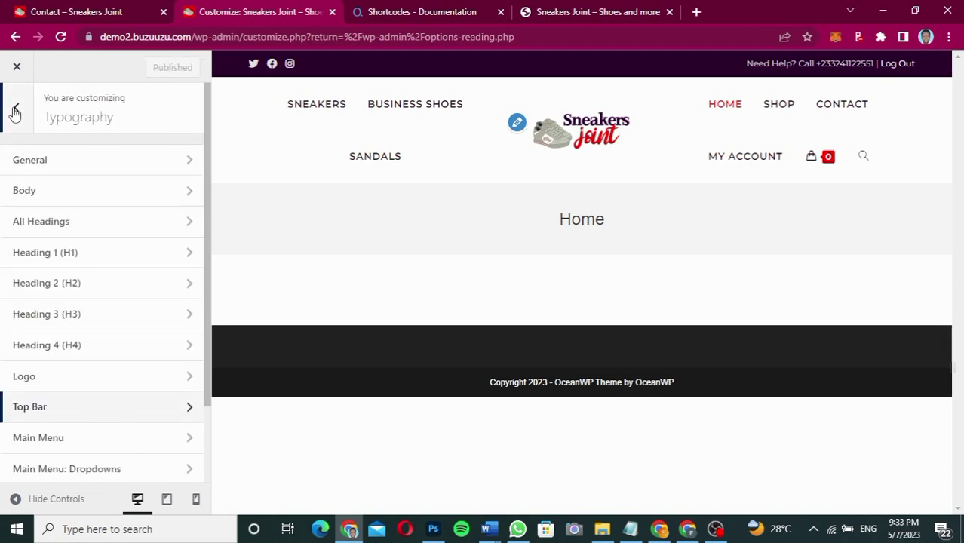
click(15, 112)
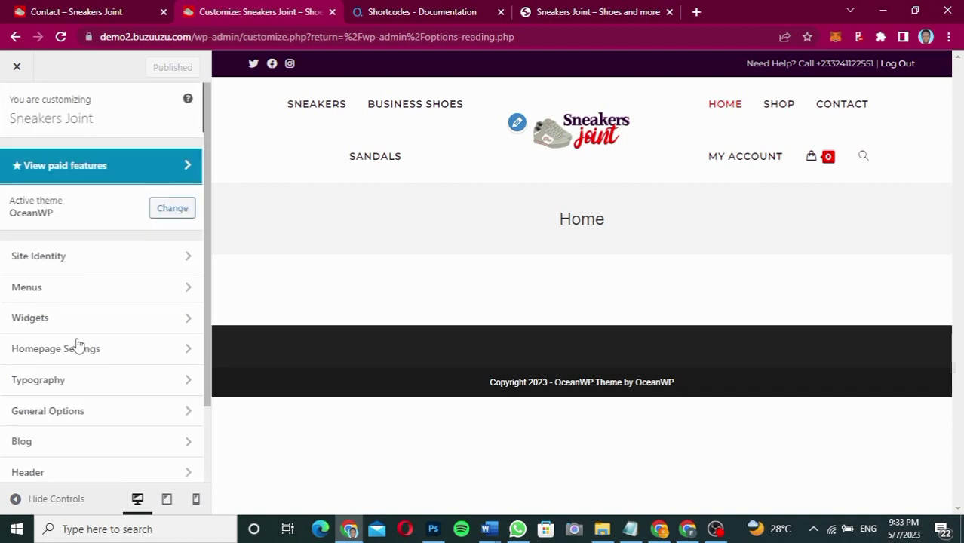
scroll(79, 346, down, 3)
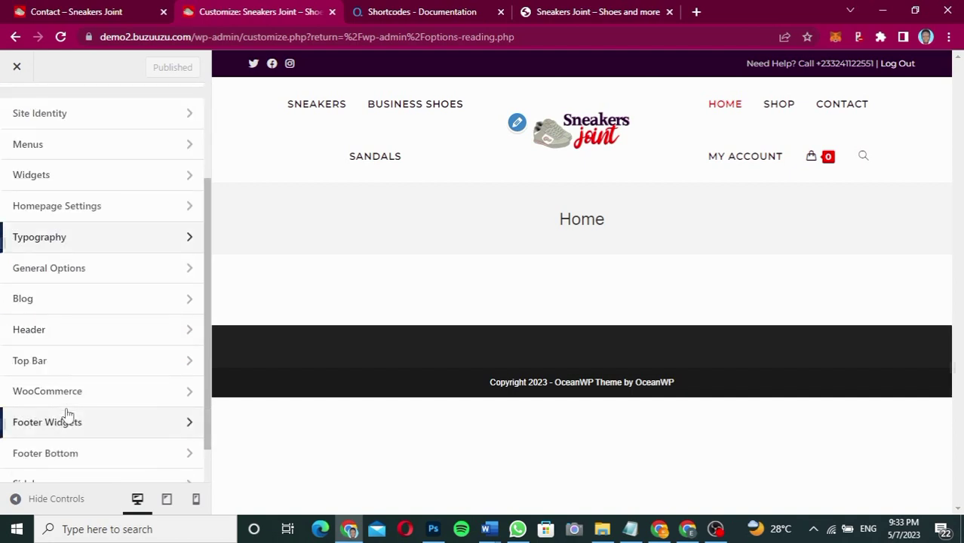
click(95, 335)
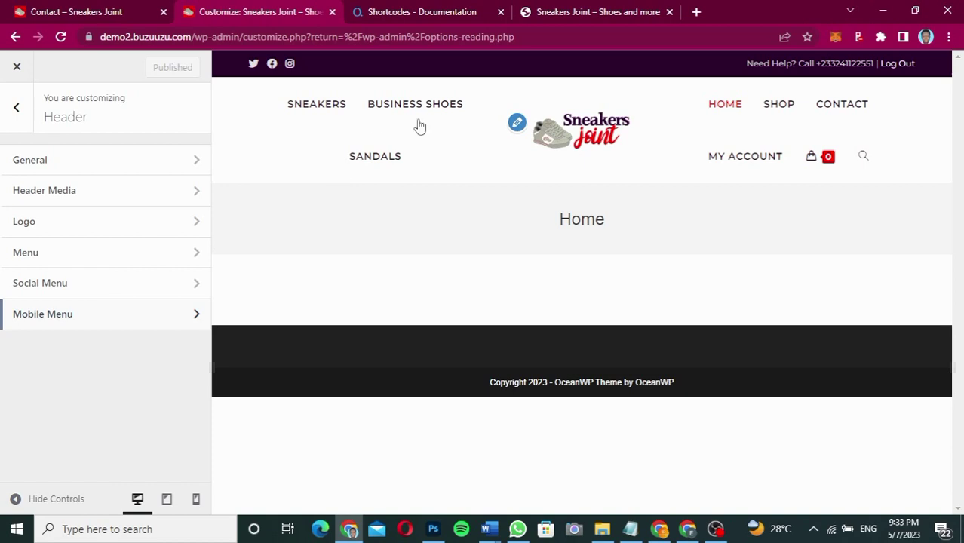
click(109, 160)
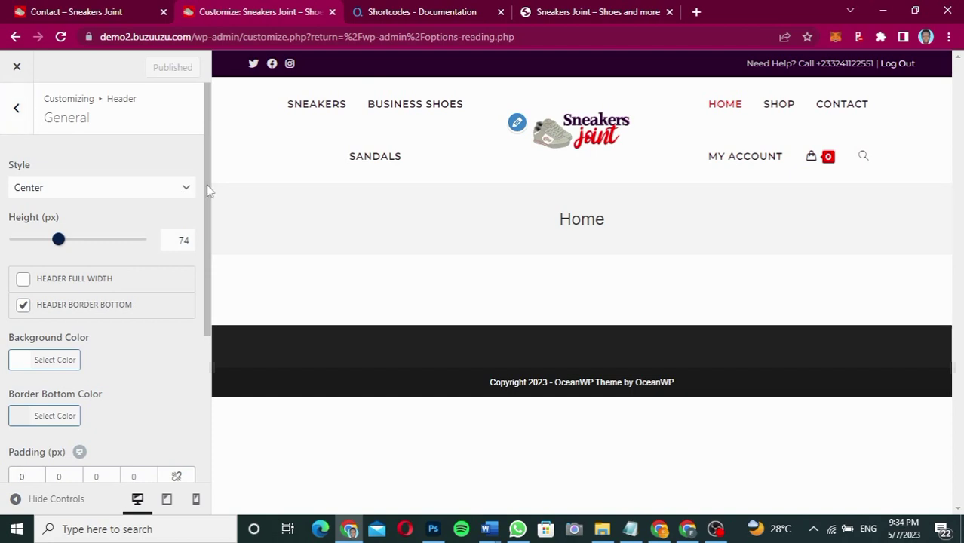
scroll(209, 197, down, 1)
scroll(209, 203, down, 1)
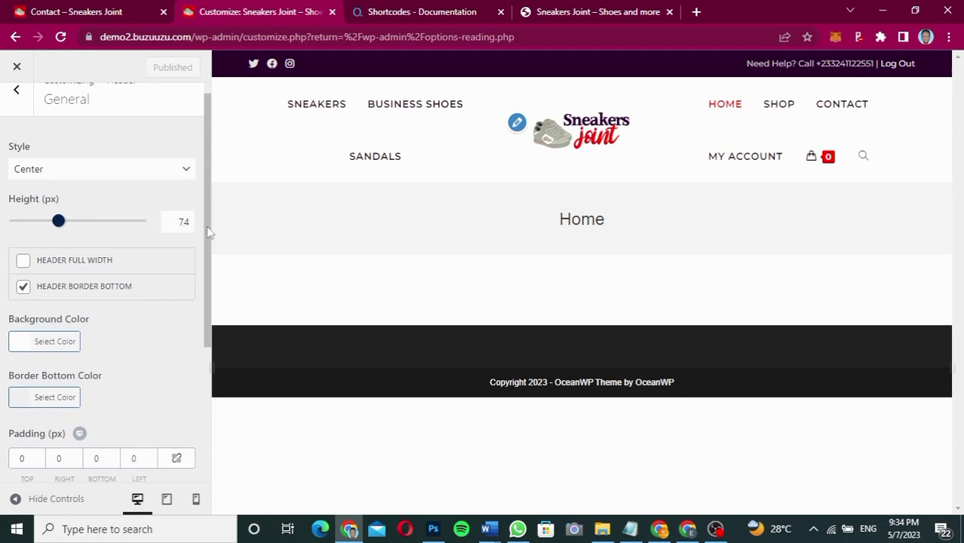
drag(209, 235, 200, 332)
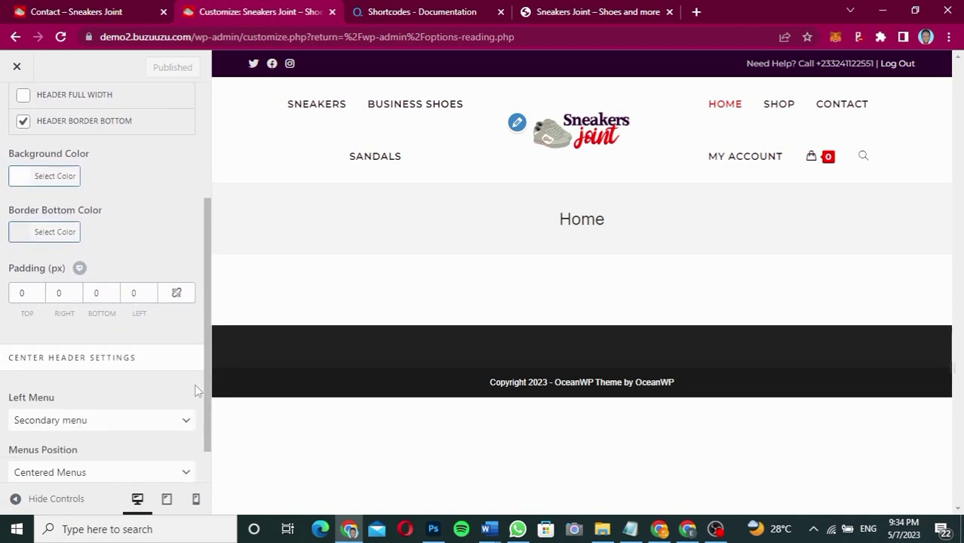
scroll(202, 414, down, 1)
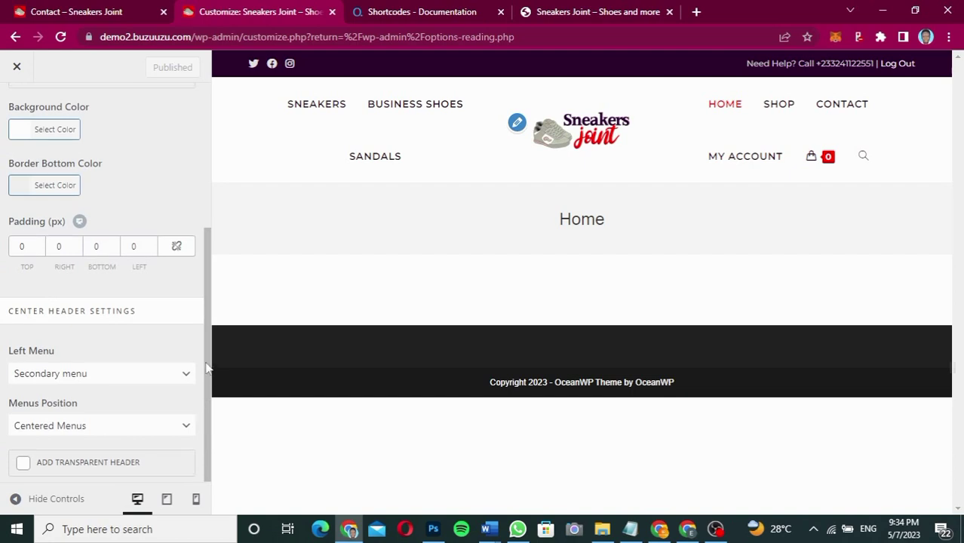
scroll(201, 417, up, 2)
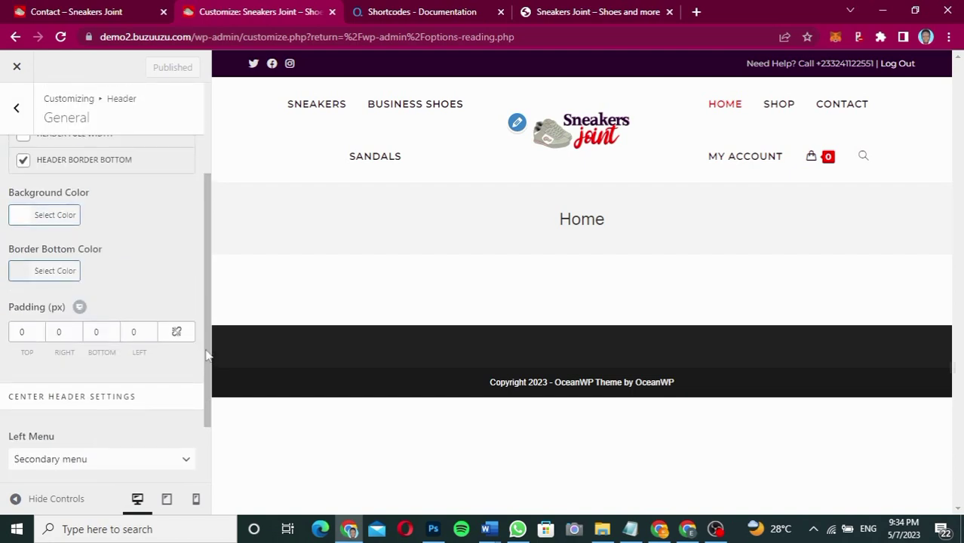
- Try 8 px for the header menu's left/right padding in its main styling, and reduce it to 5 px
click(16, 110)
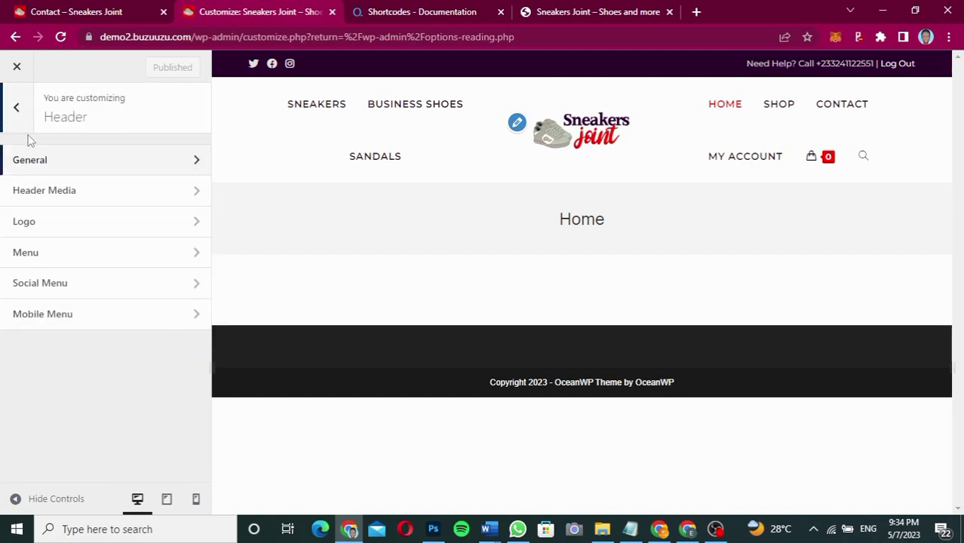
click(53, 255)
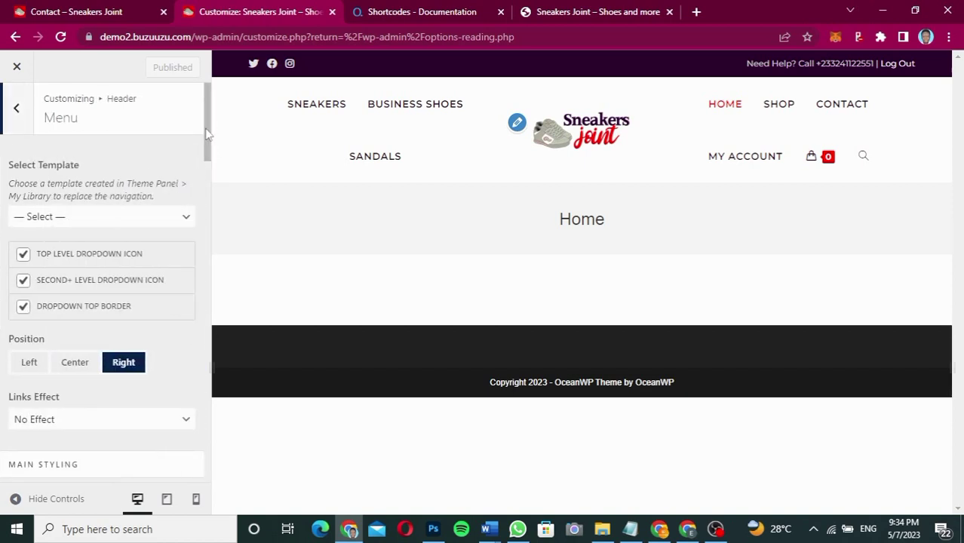
drag(207, 133, 191, 202)
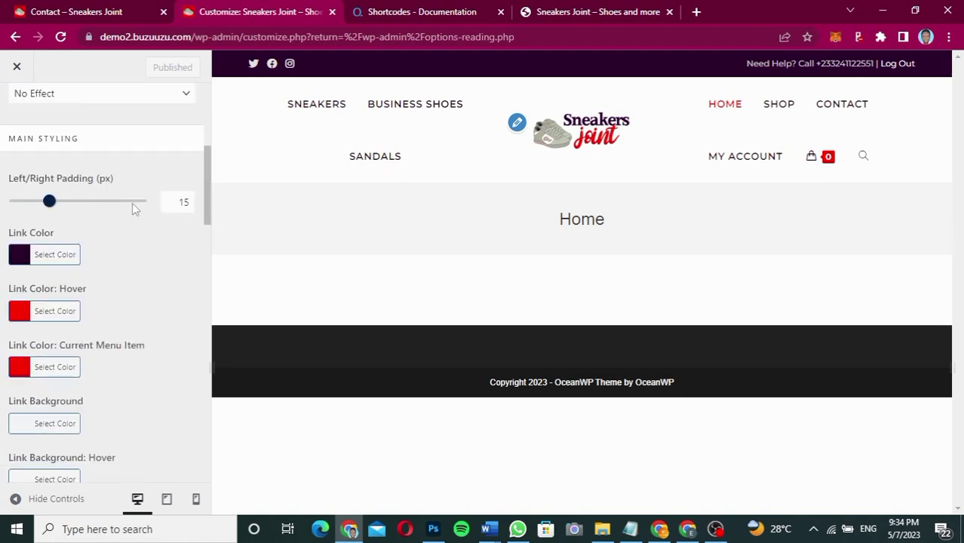
double_click(187, 201)
text(8)
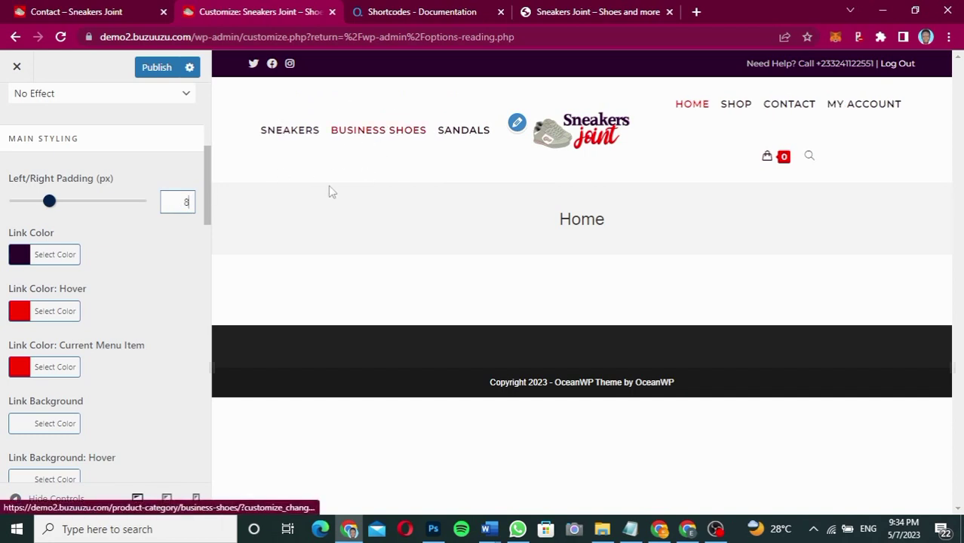
double_click(185, 202)
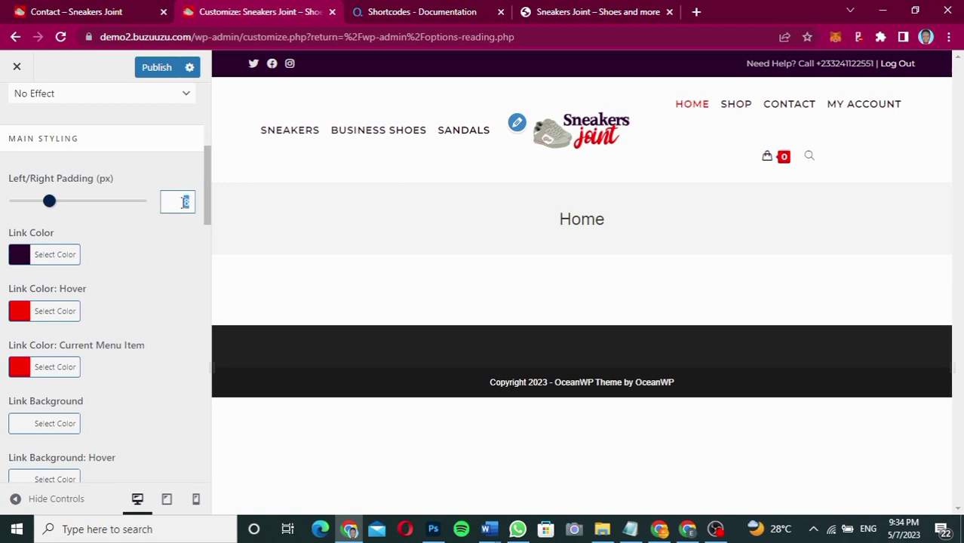
text(5)
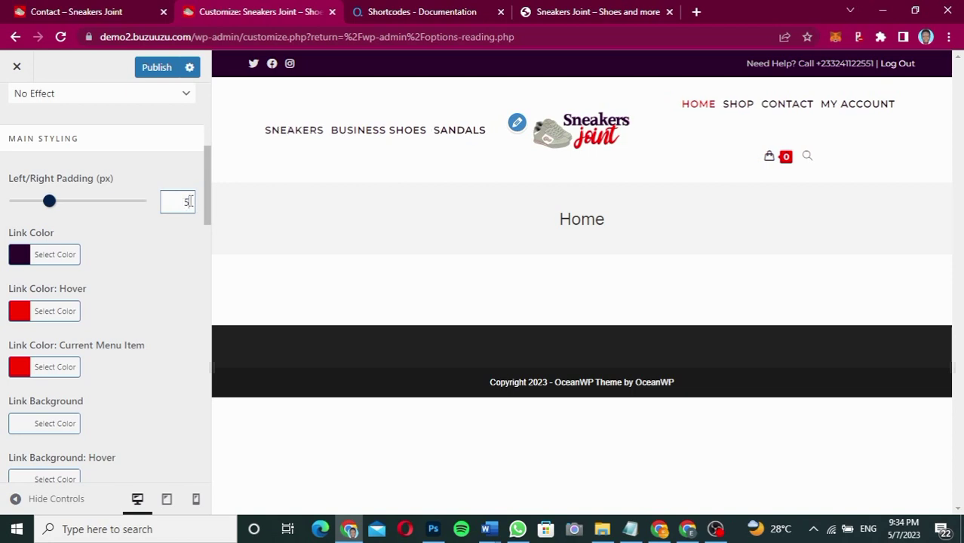
- Set the header menu's left/right padding to 10 px and publish the changes
double_click(184, 201)
text(10)
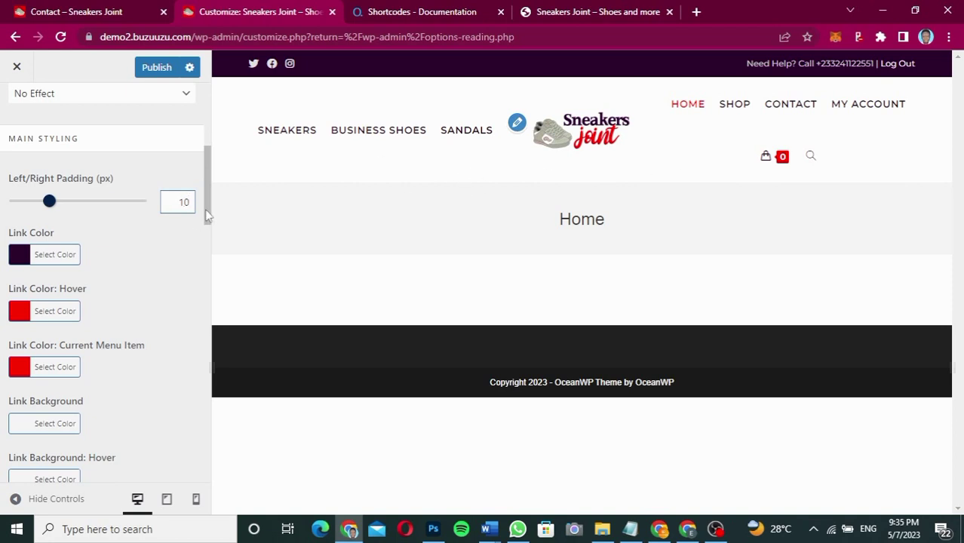
click(143, 69)
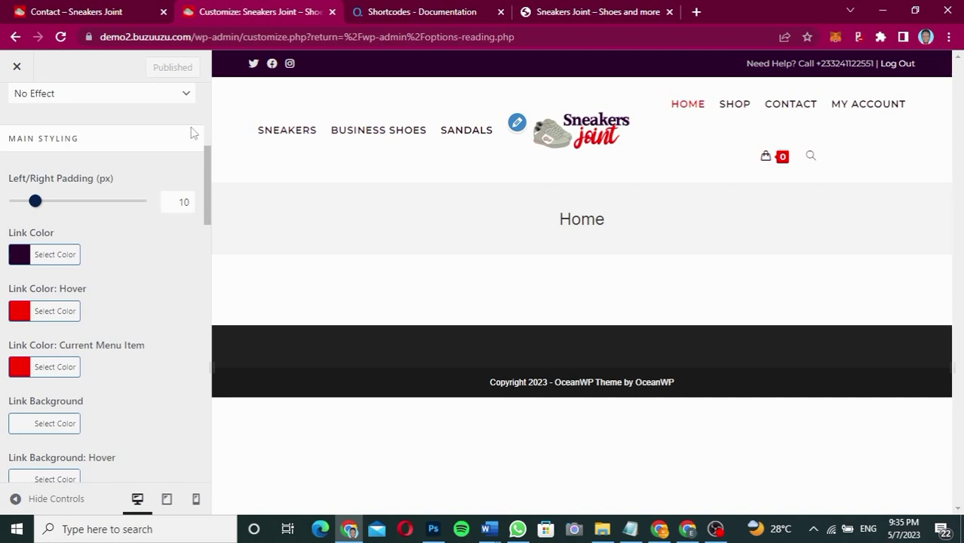
click(194, 36)
click(195, 37)
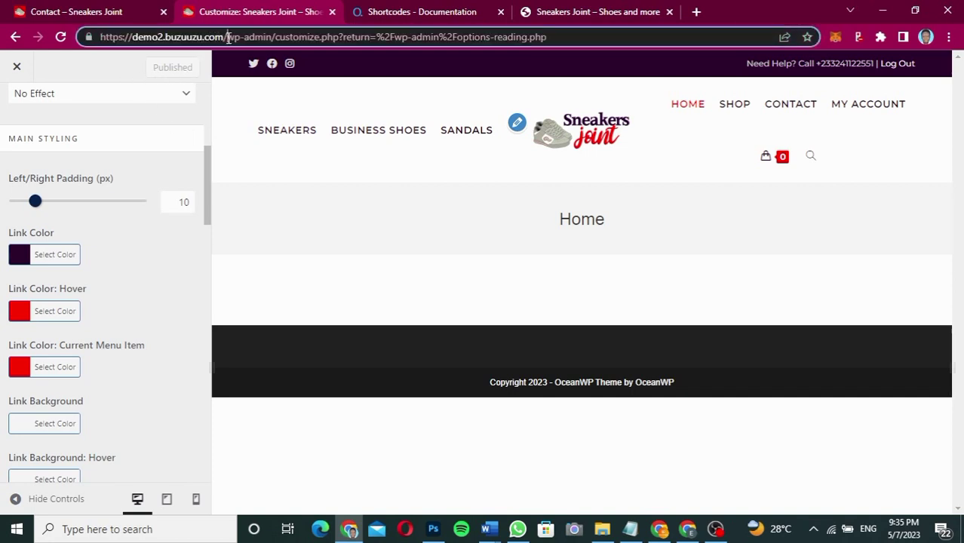
drag(228, 37, 86, 39)
key(ctrl+c)
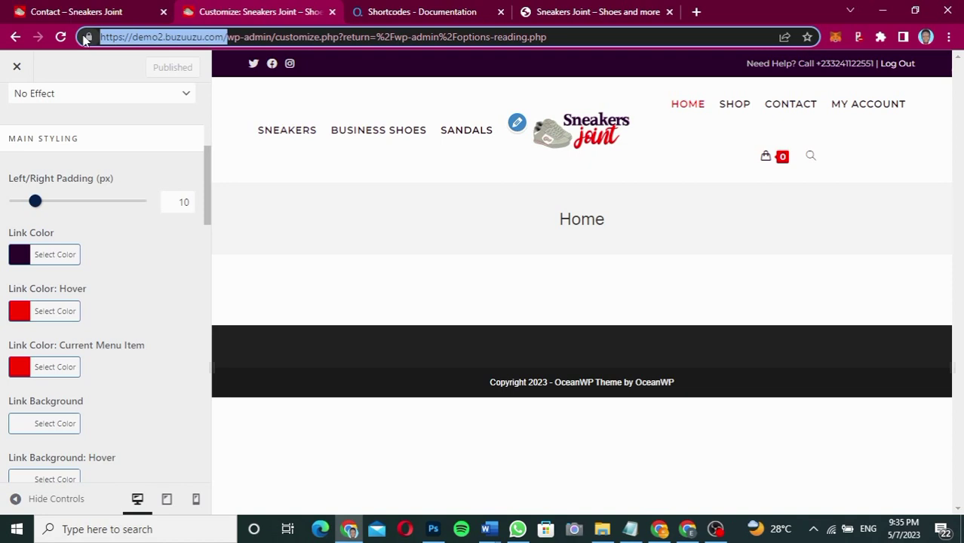
right_click(254, 17)
key(Escape)
key(ctrl+t)
key(ctrl+v)
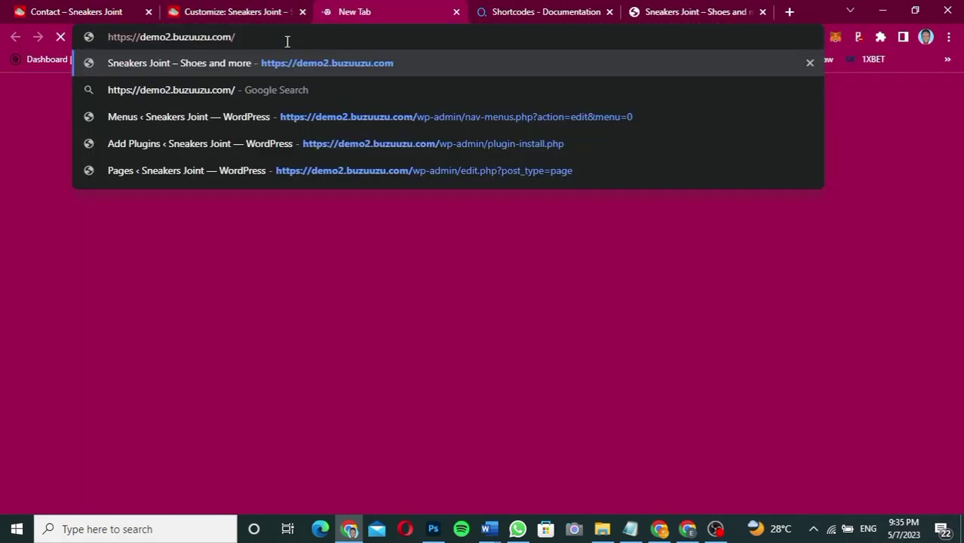
key(Return)
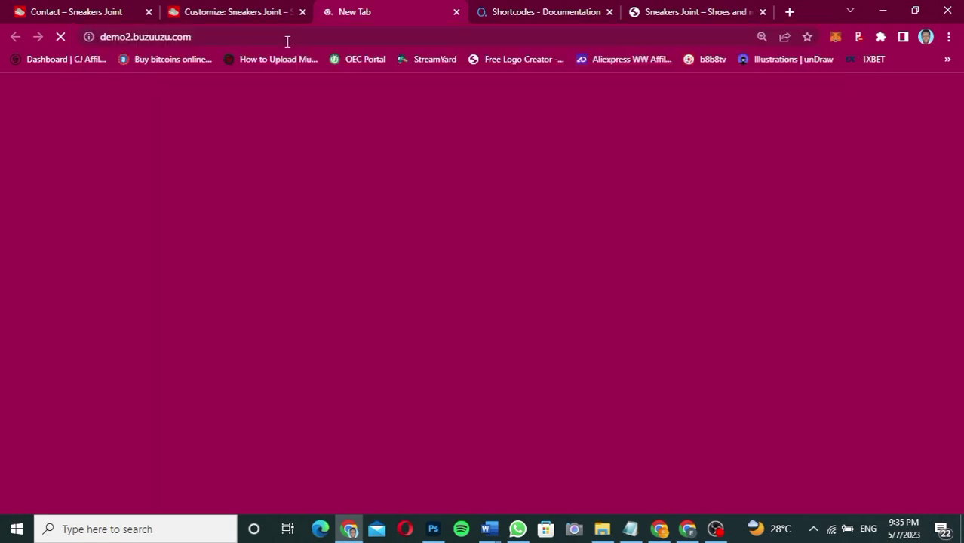
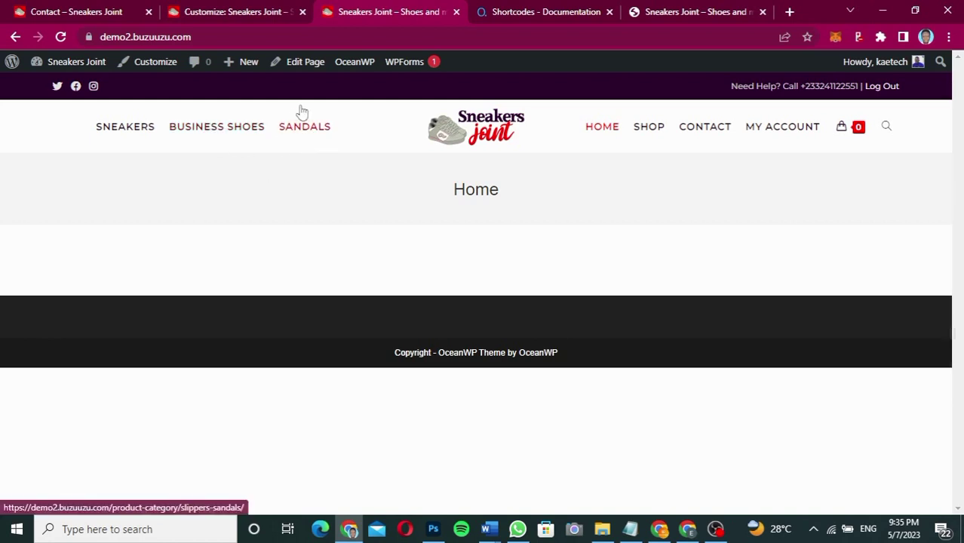
- Return to the Customizer's Footer Bottom settings and select "OceanWP Theme by OceanWP" in the copyright text
click(245, 12)
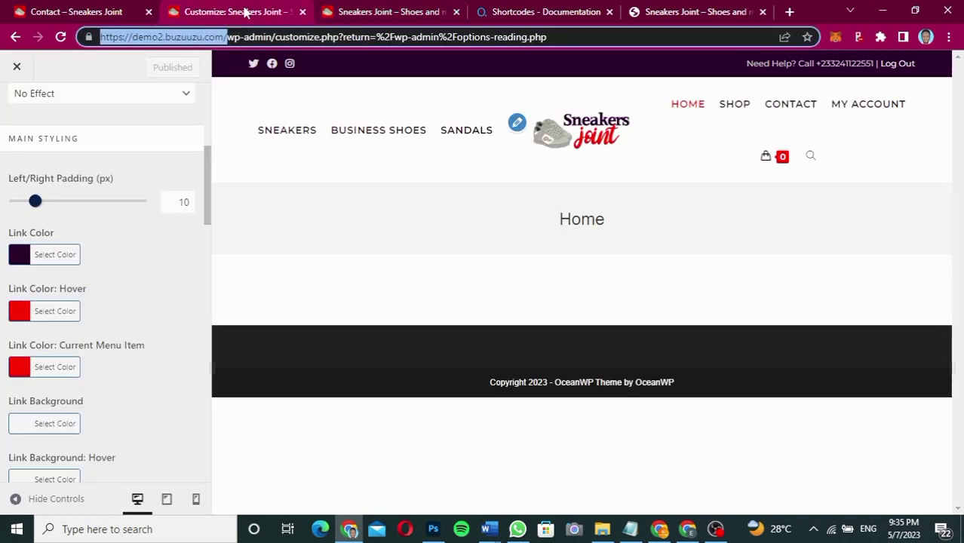
scroll(134, 152, up, 4)
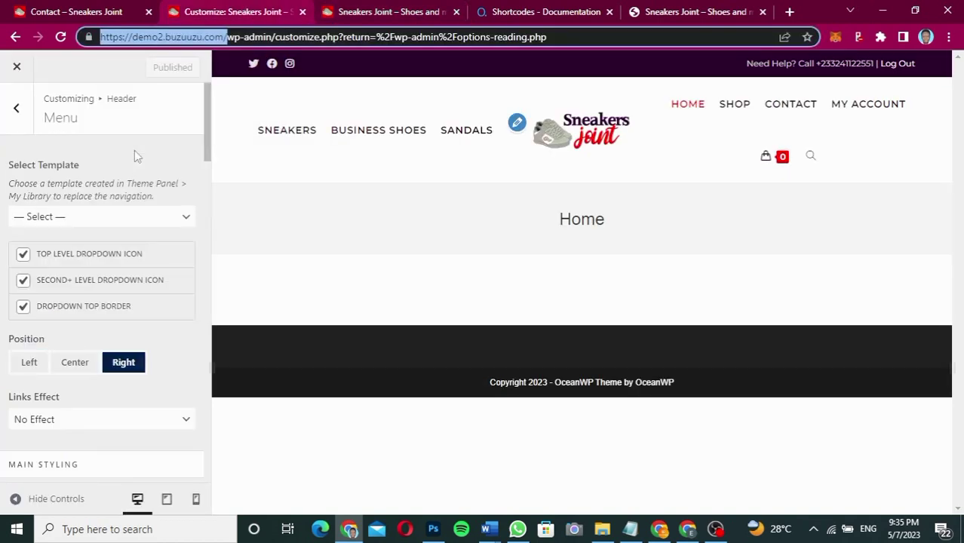
click(17, 107)
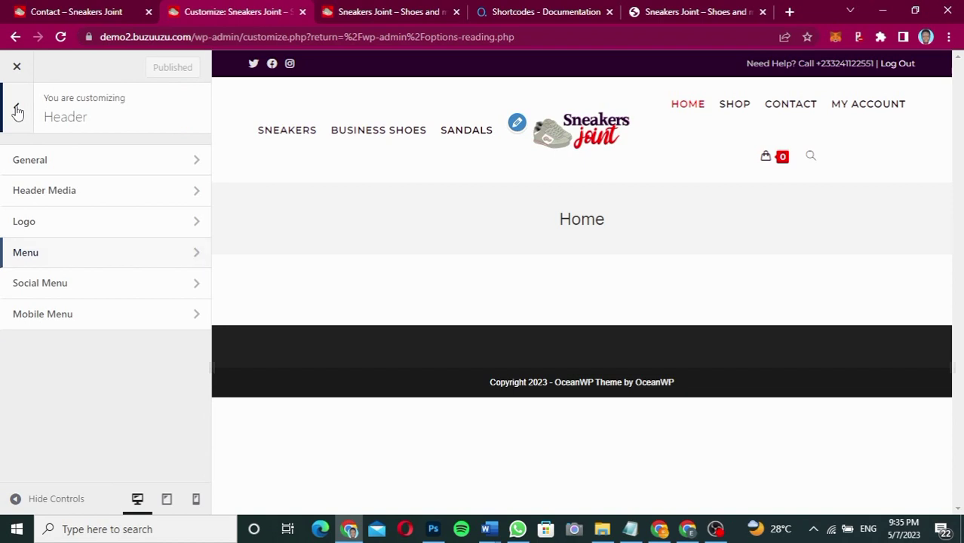
click(17, 108)
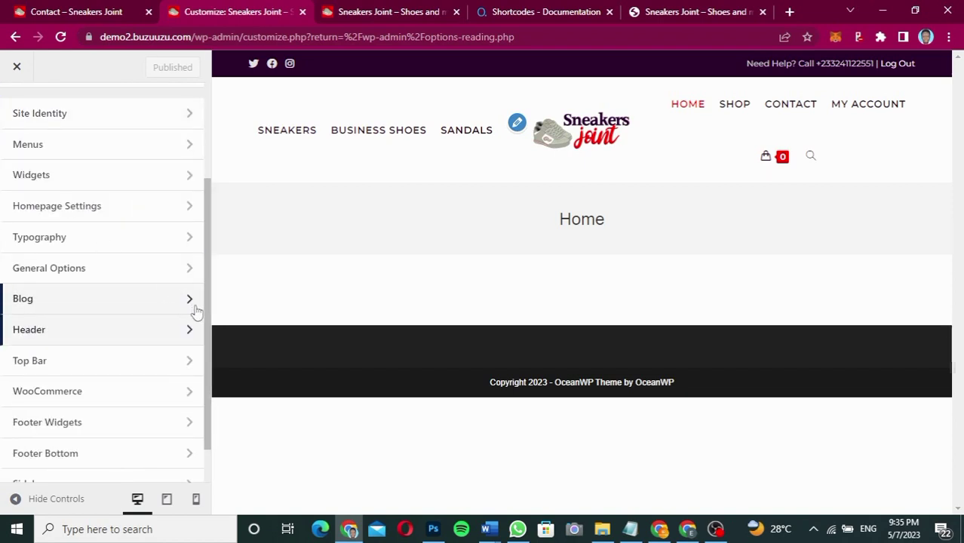
scroll(209, 381, down, 1)
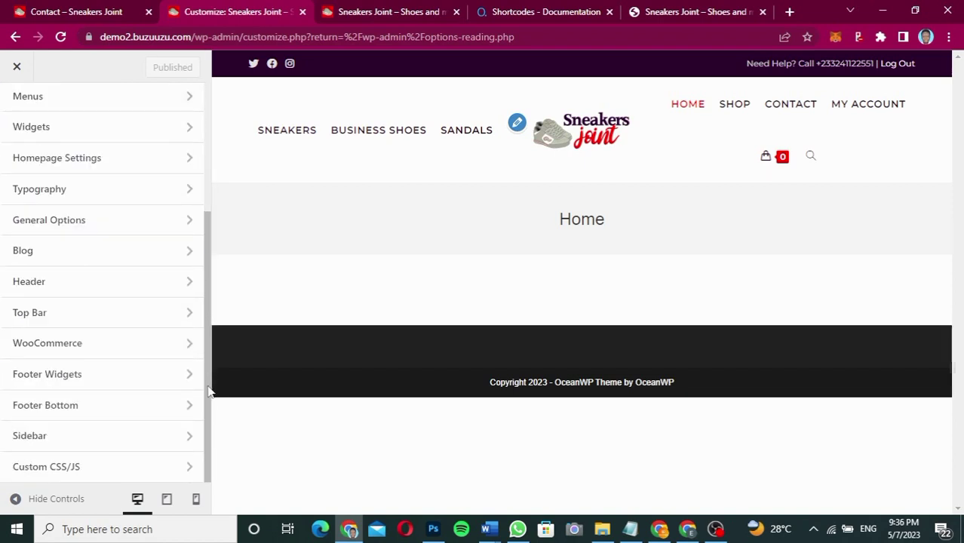
click(121, 408)
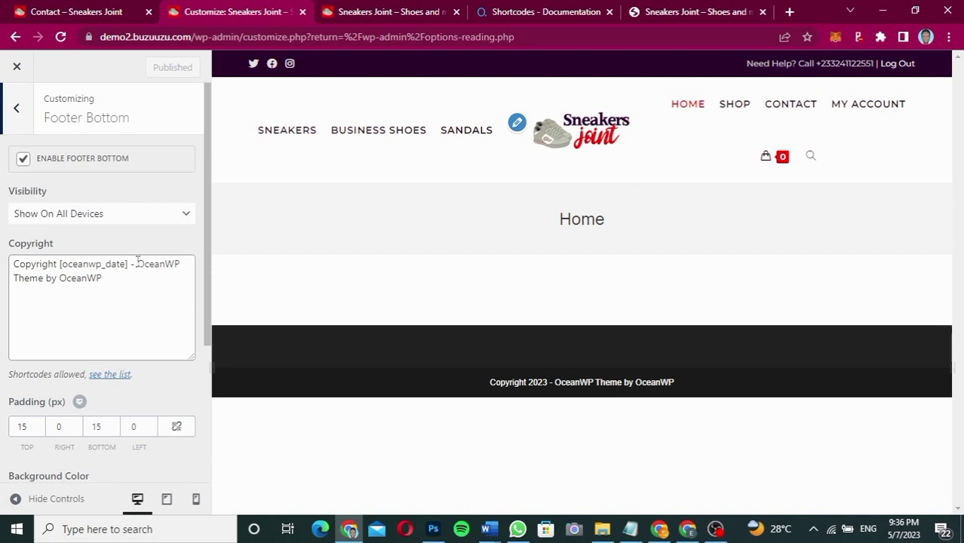
drag(136, 264, 176, 288)
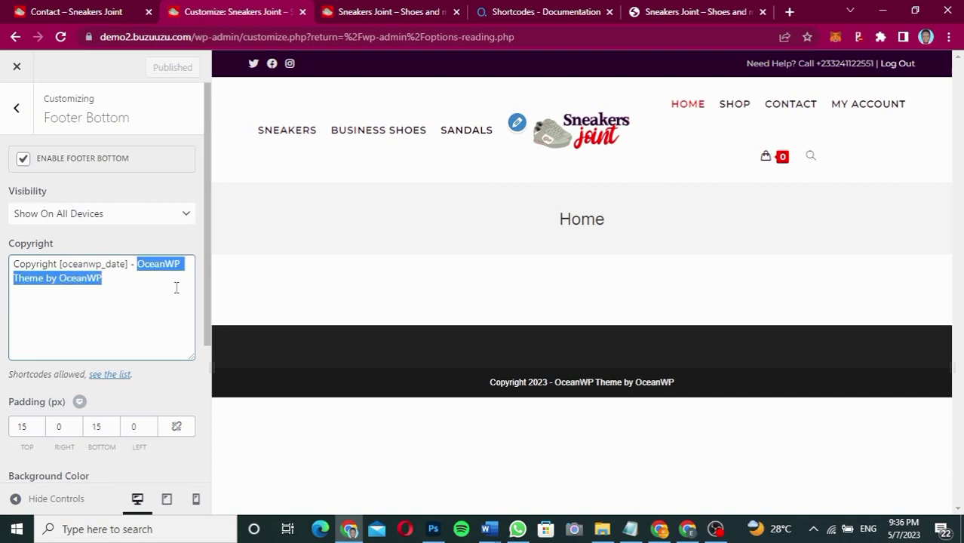
- Replace the selected theme credit in the footer copyright text with "Designed by Kaetech Digital", keeping "Copyright [oceanwp_date] -"
text(Des)
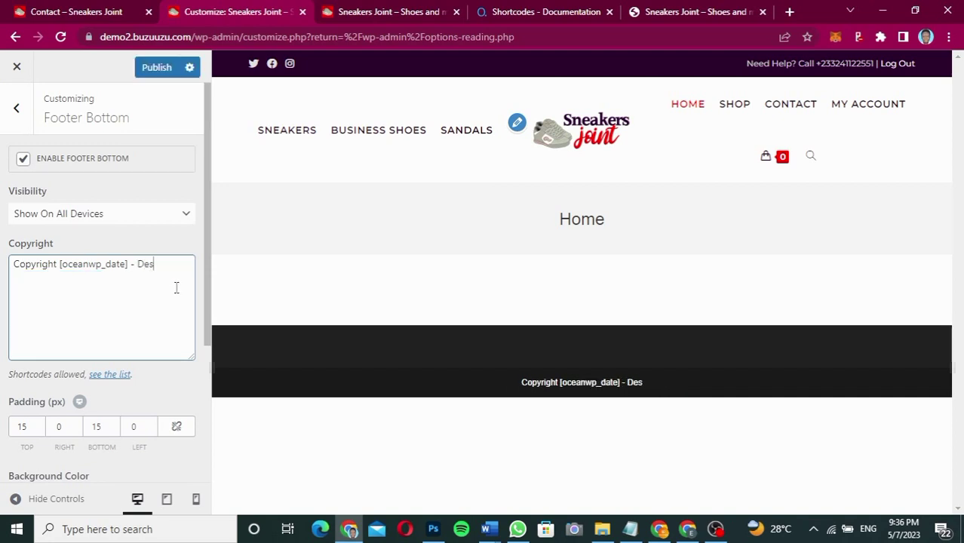
text(igned b)
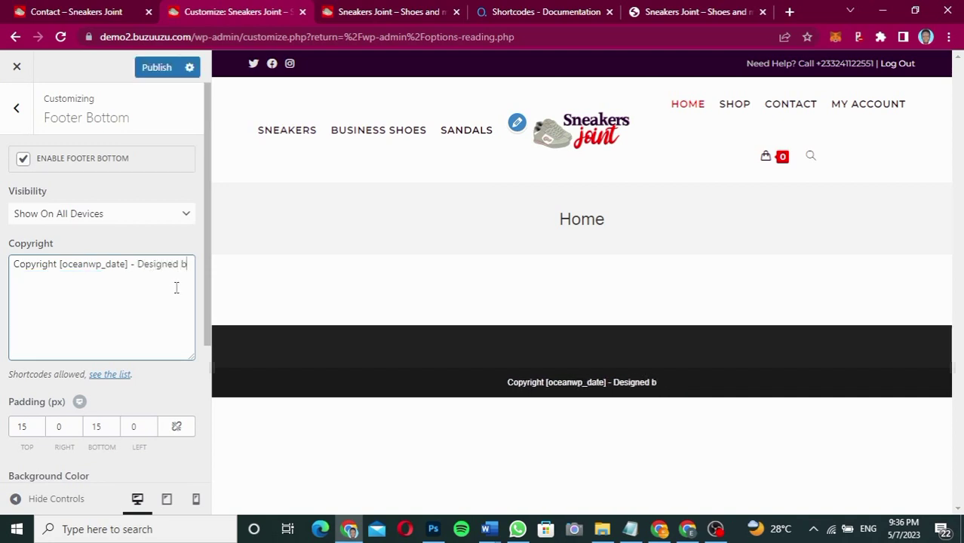
text(y Kaete)
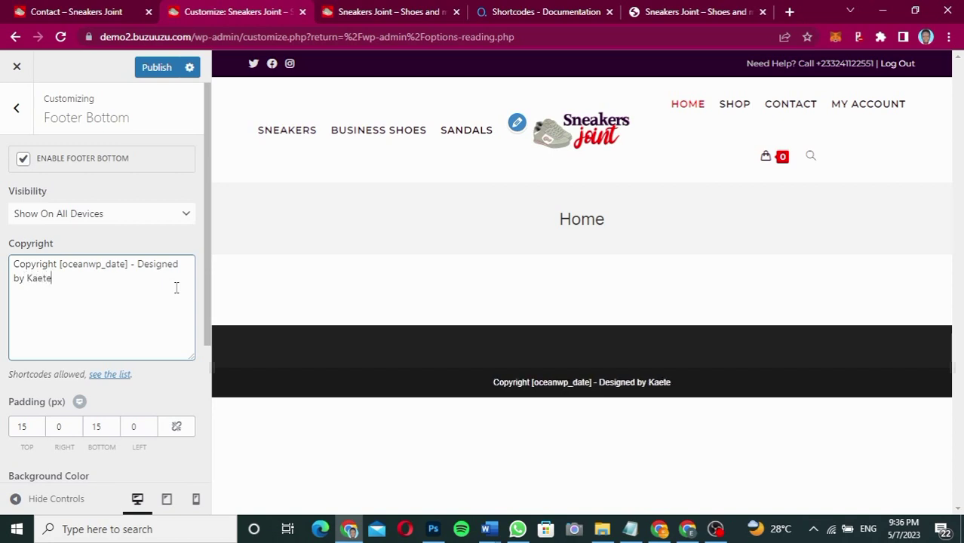
text(ch D)
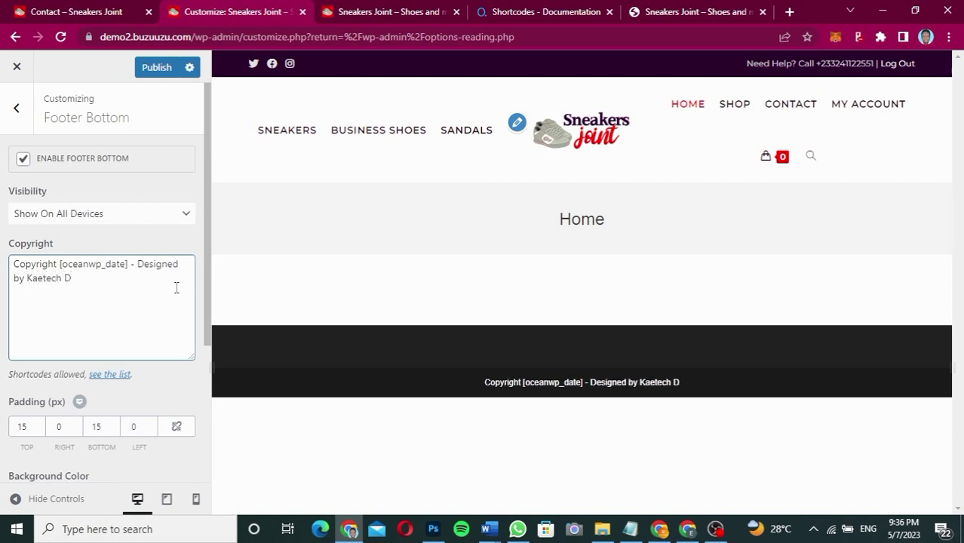
text(igital)
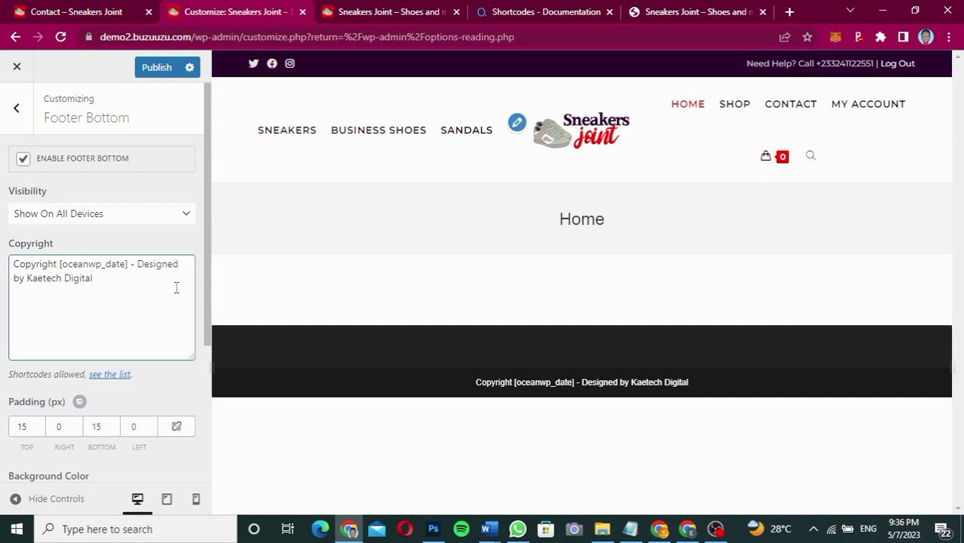
- Check the footer on the existing Contact page for reference and set the Footer Bottom background color to #2b002f from the Notepad color notes
drag(209, 295, 206, 343)
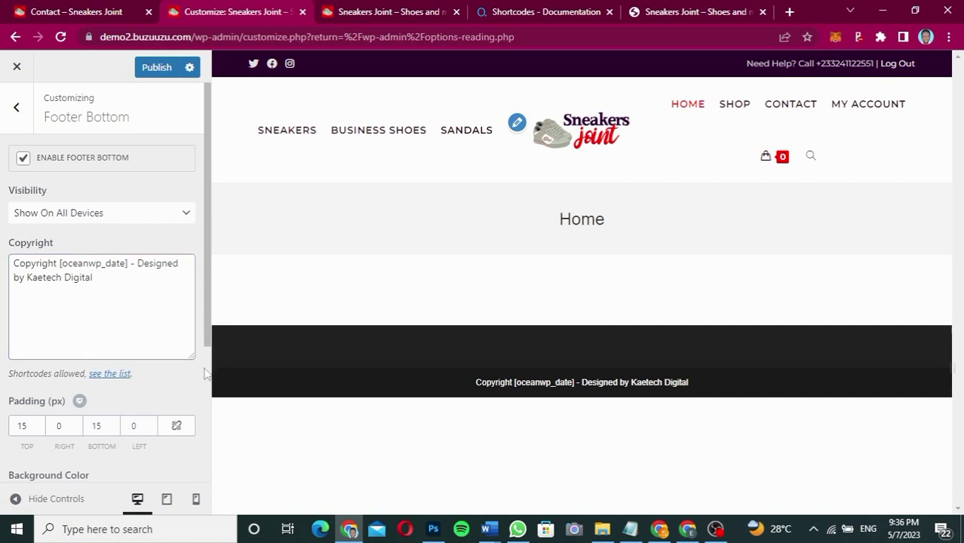
scroll(205, 373, down, 1)
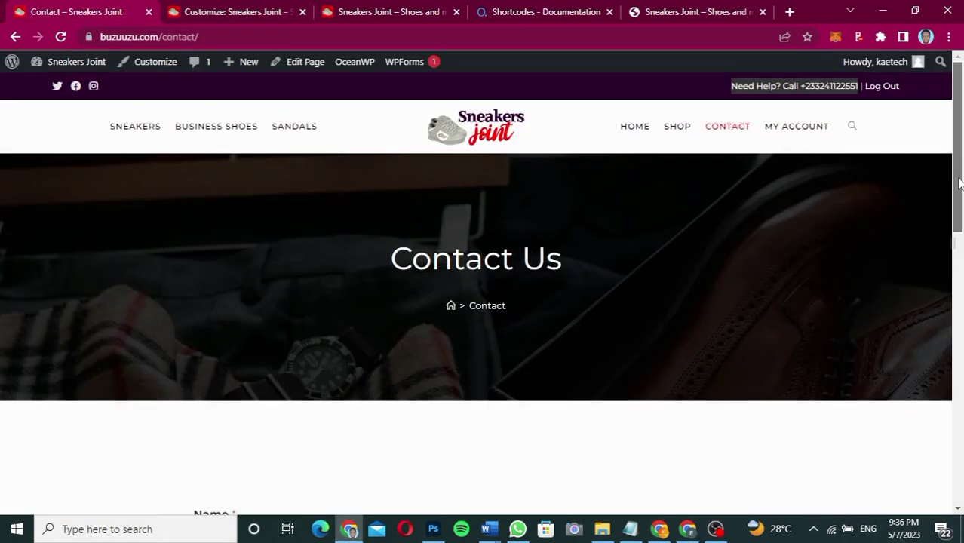
drag(959, 184, 960, 450)
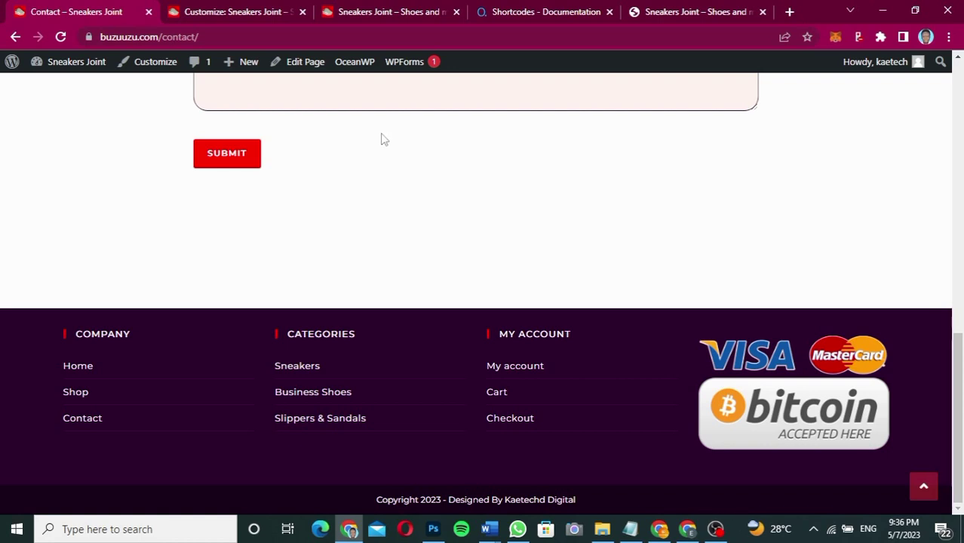
click(242, 15)
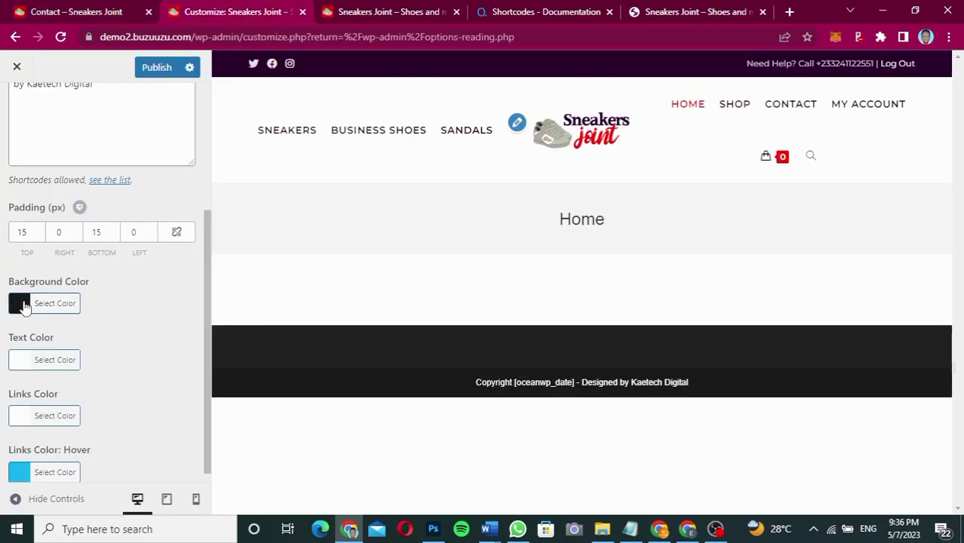
click(18, 302)
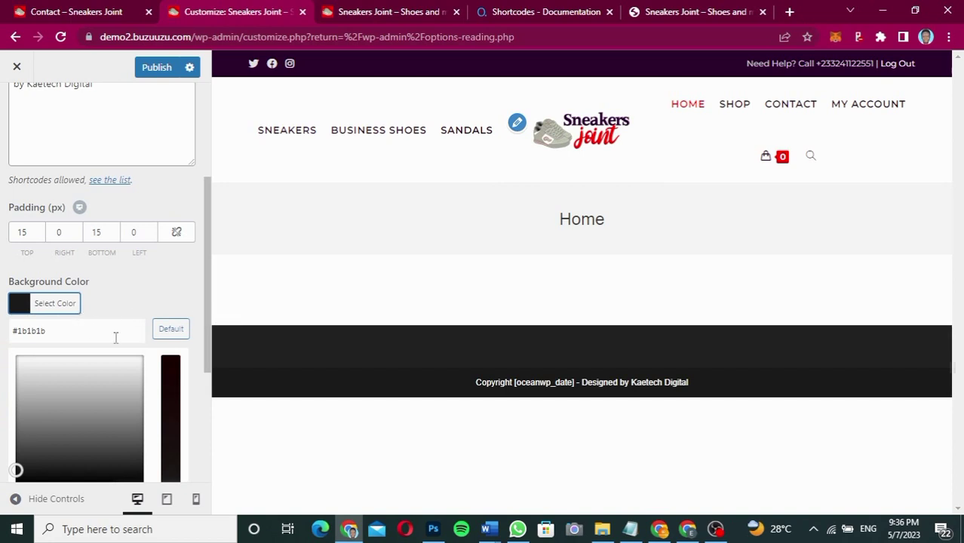
click(630, 529)
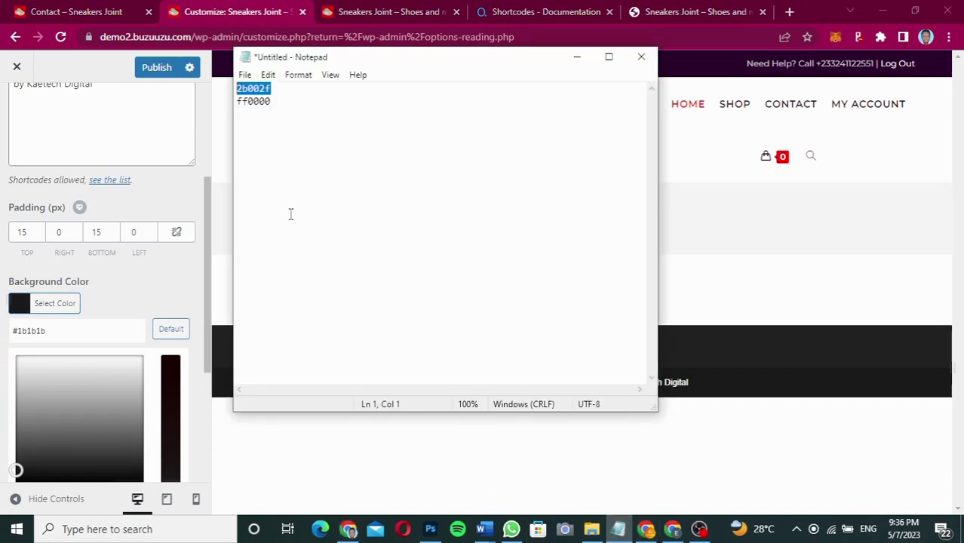
click(71, 330)
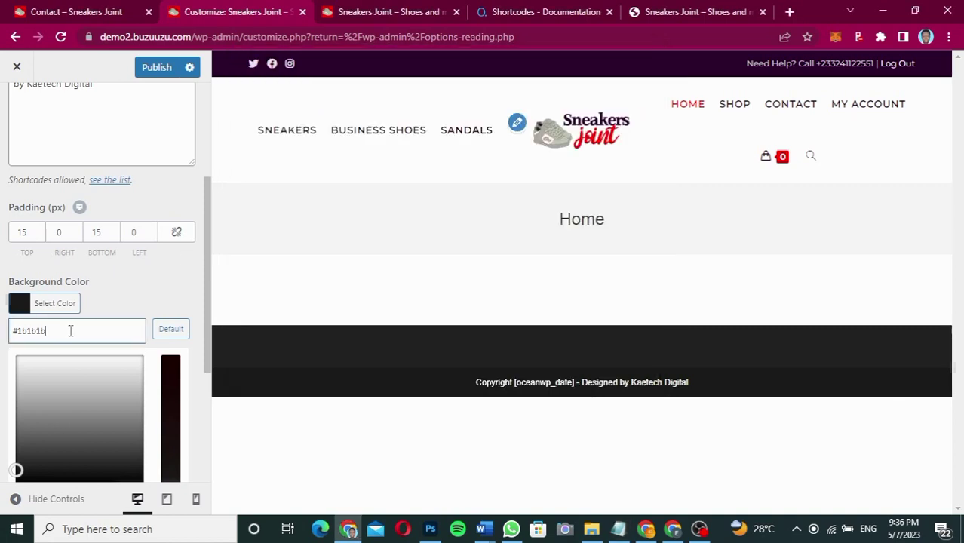
key(ctrl+a)
text(#2b002f)
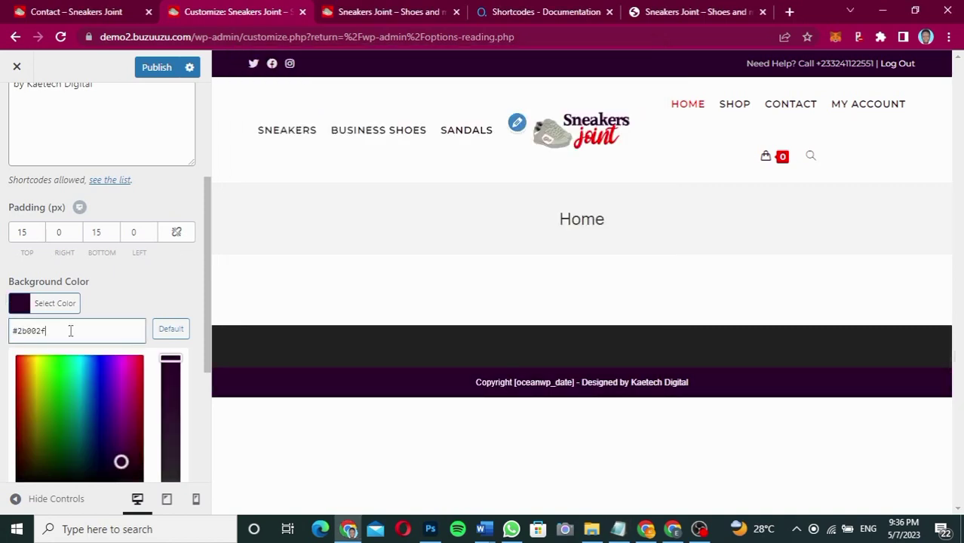
- Darken the Footer Bottom background color to about #150016 and publish the changes
drag(209, 298, 209, 341)
scroll(203, 371, down, 1)
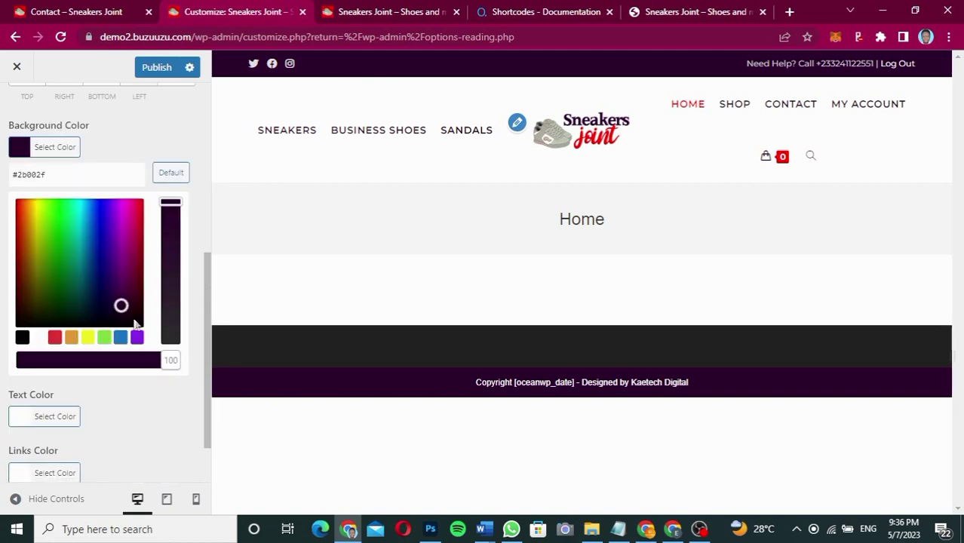
drag(122, 305, 122, 318)
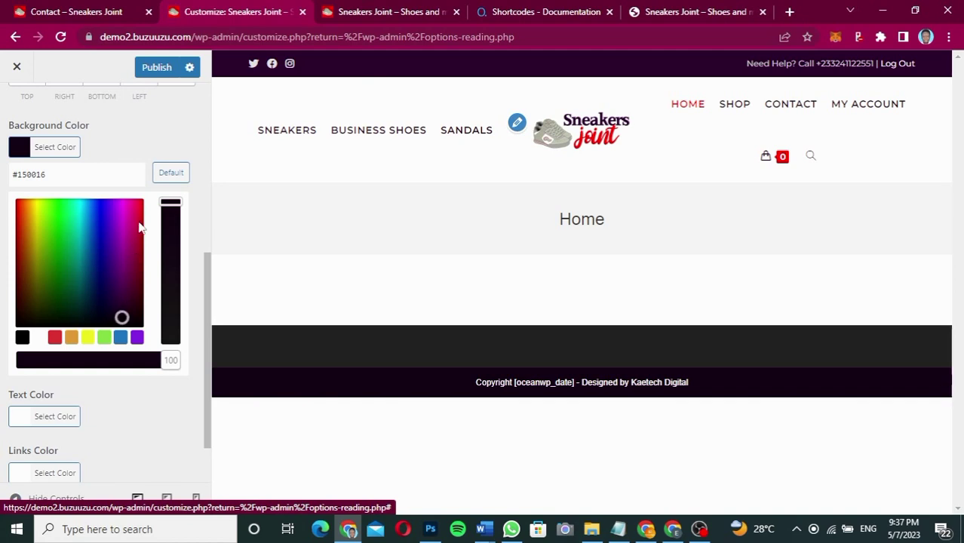
click(168, 69)
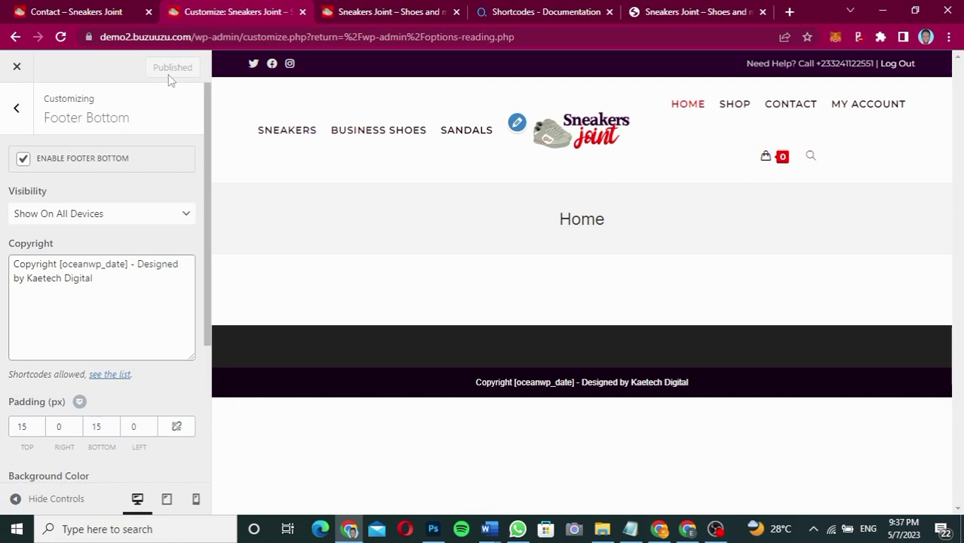
- Set the Footer Widgets background color to #2b002f and publish the change
click(18, 111)
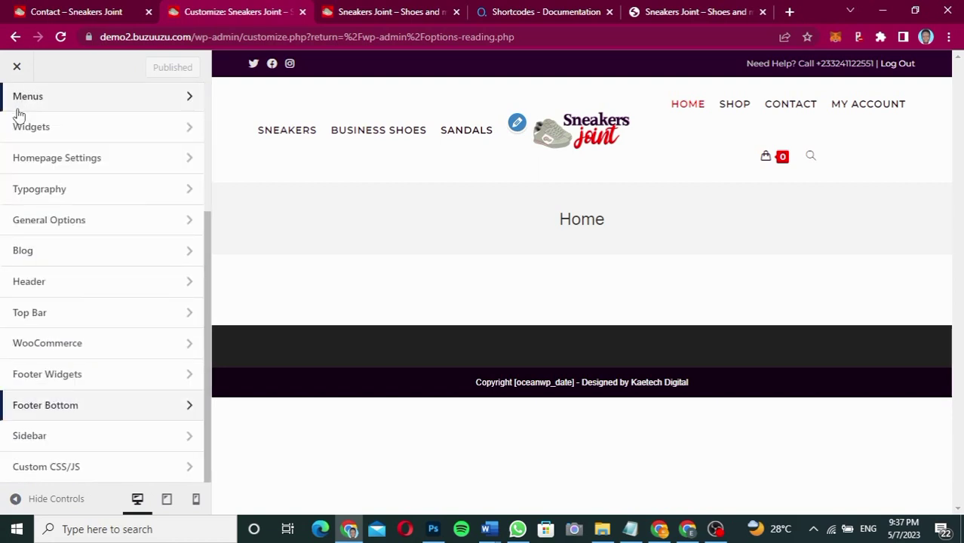
click(68, 381)
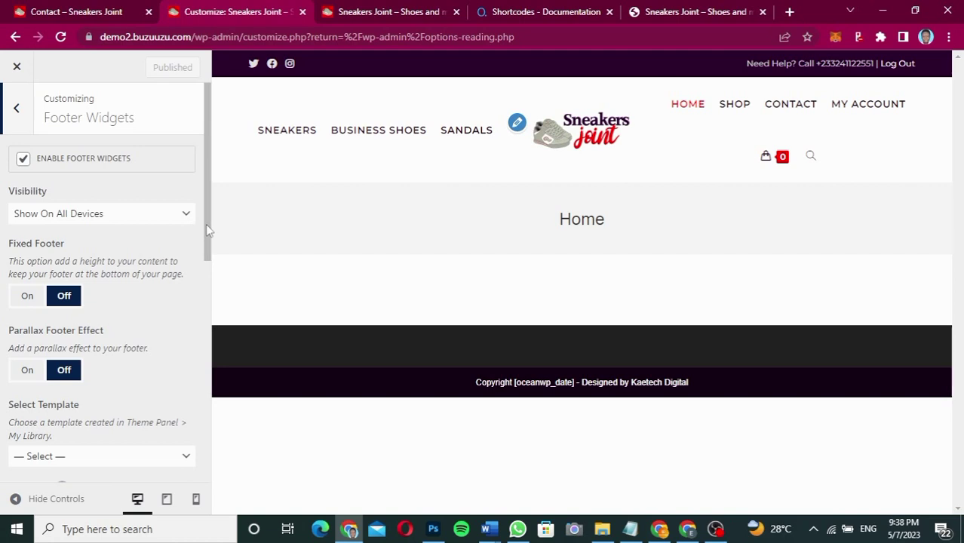
drag(206, 224, 196, 423)
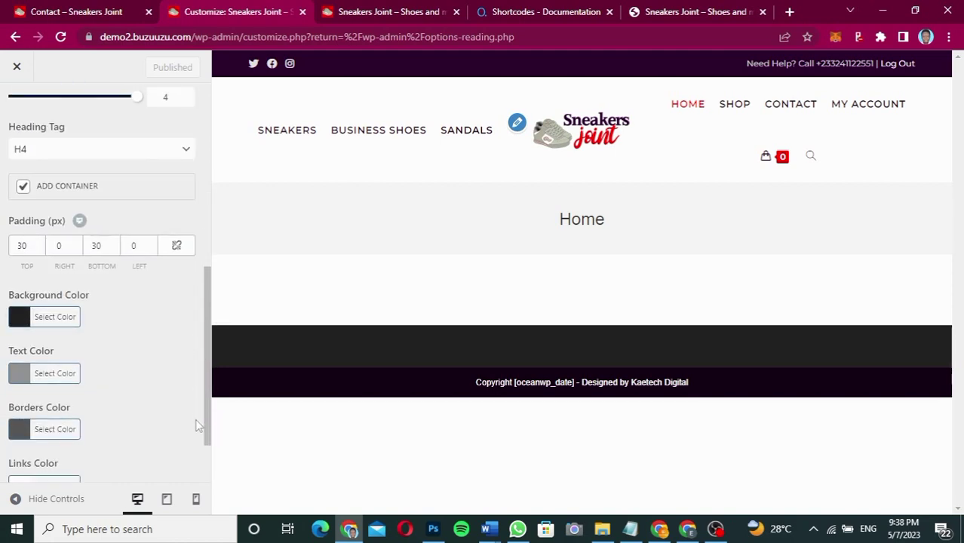
scroll(16, 318, down, 1)
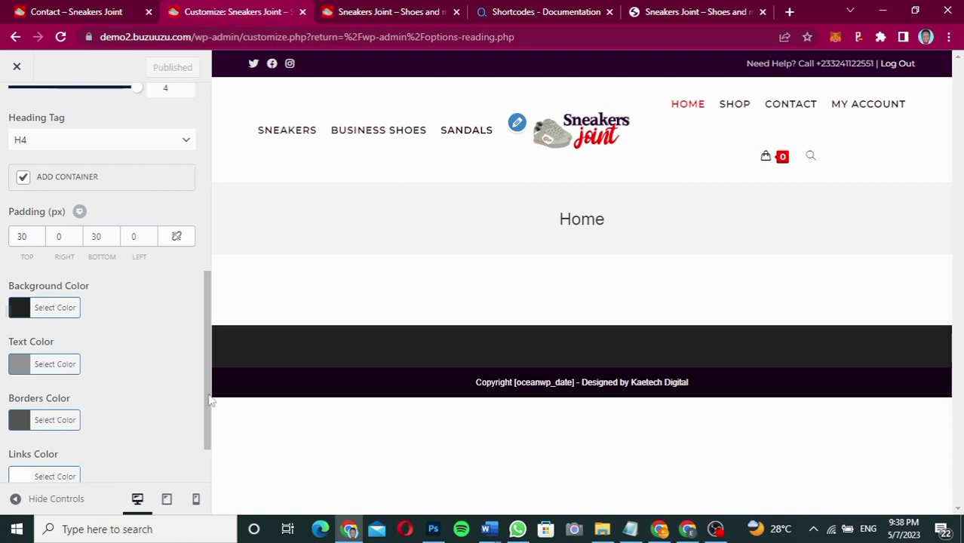
scroll(207, 426, down, 2)
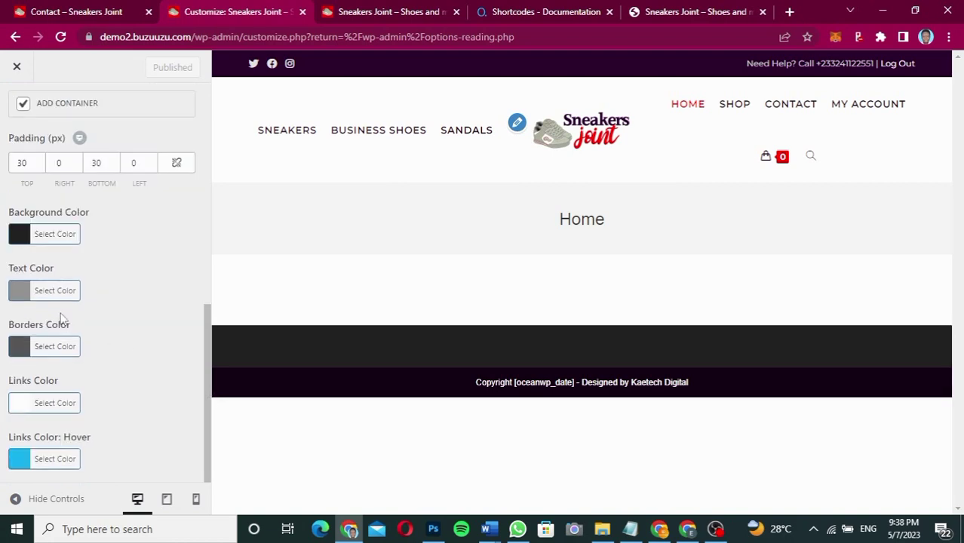
click(19, 237)
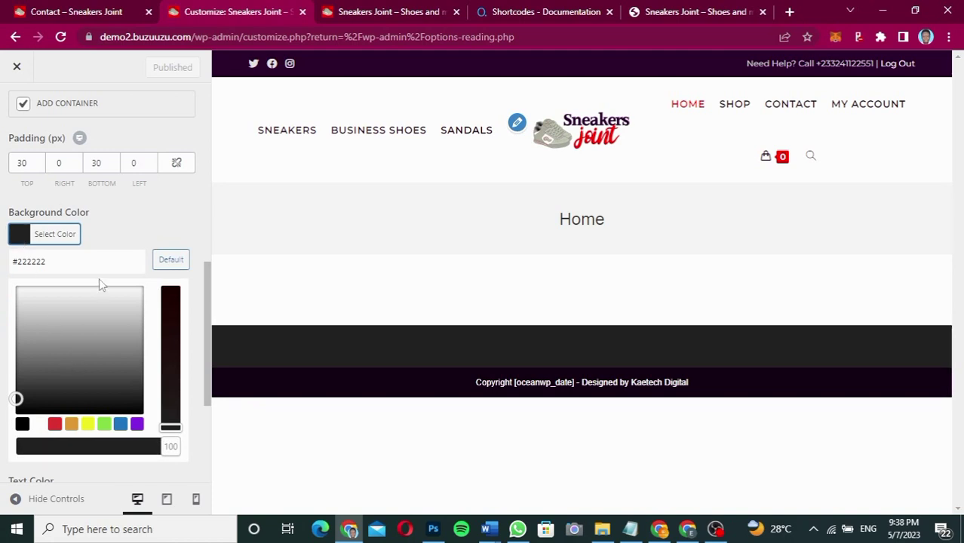
click(73, 265)
key(ctrl+a)
text(2b002f)
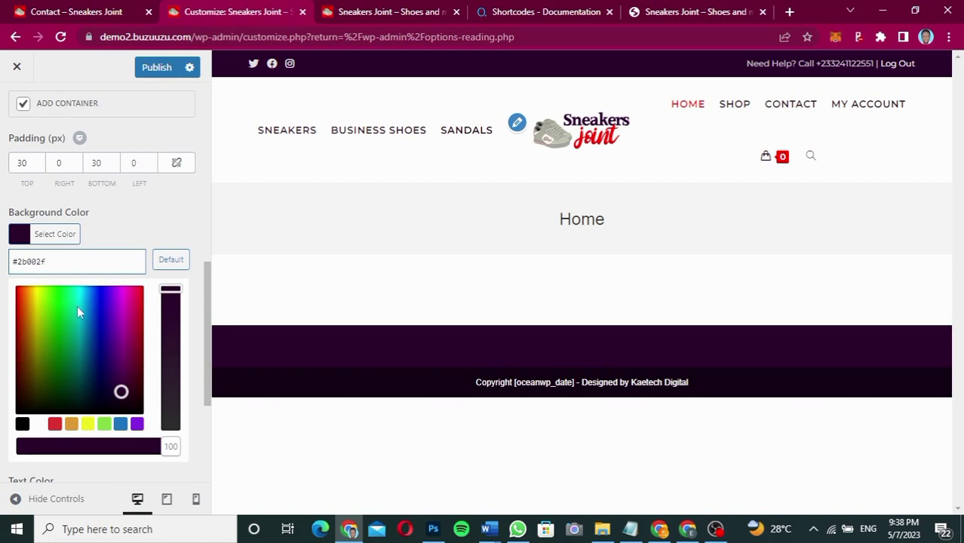
click(133, 226)
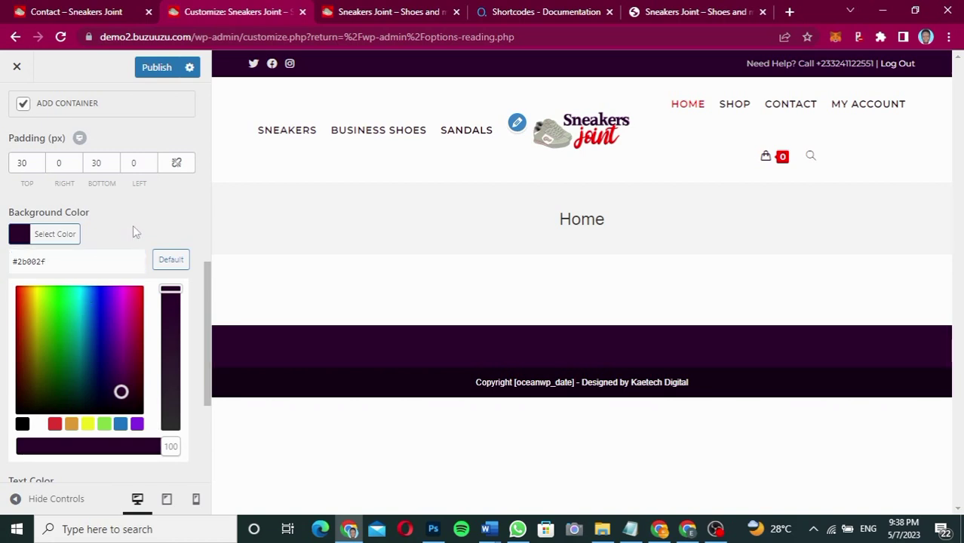
click(152, 73)
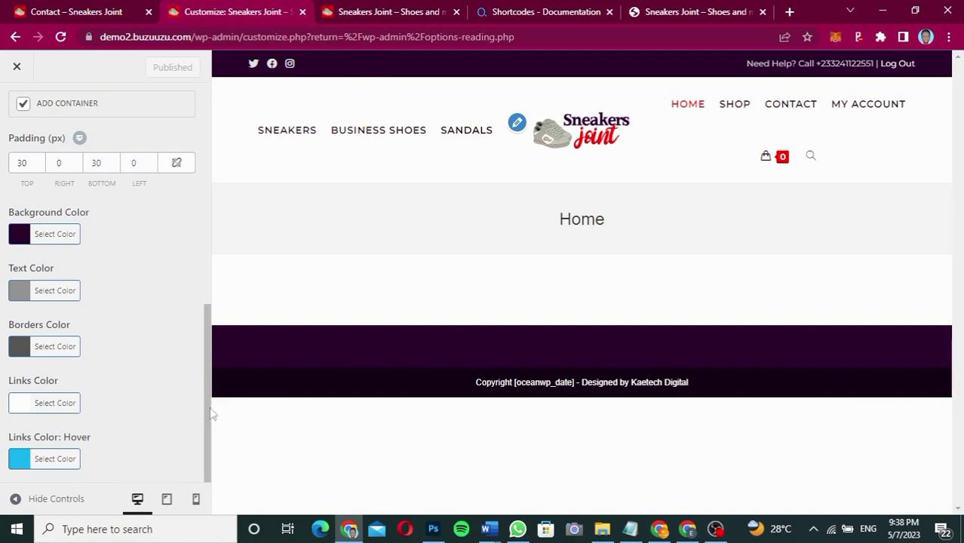
- Set the Footer Widgets link hover color to pure red #ff0000 and publish the change
click(22, 467)
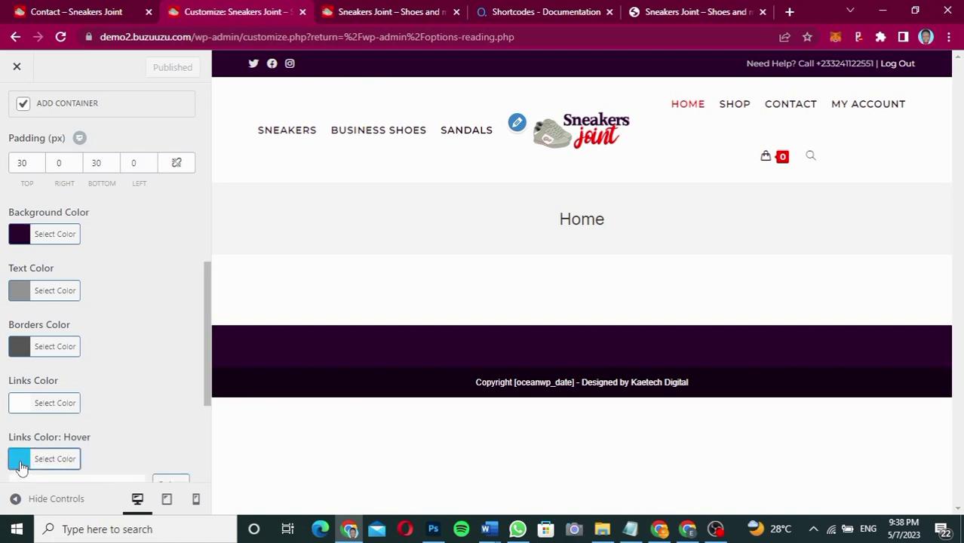
scroll(174, 387, down, 3)
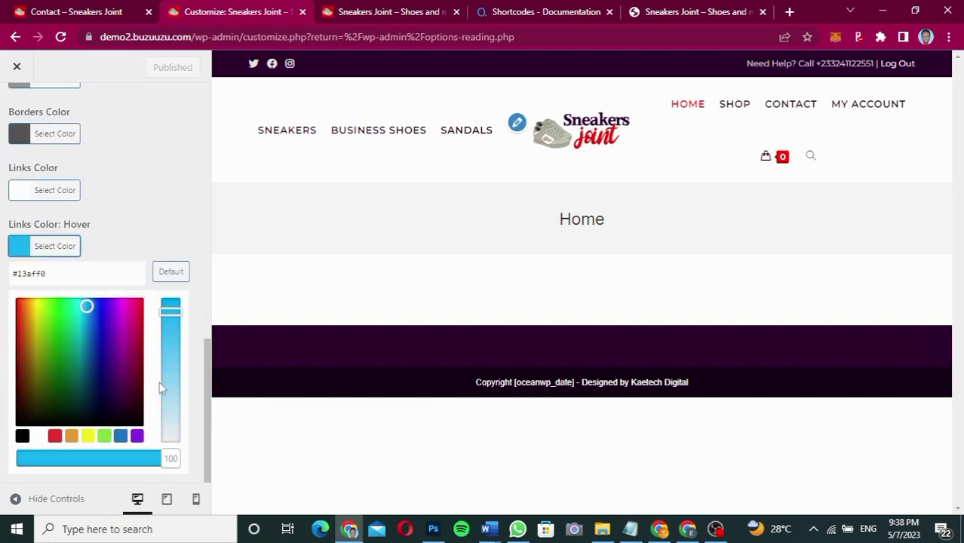
click(58, 436)
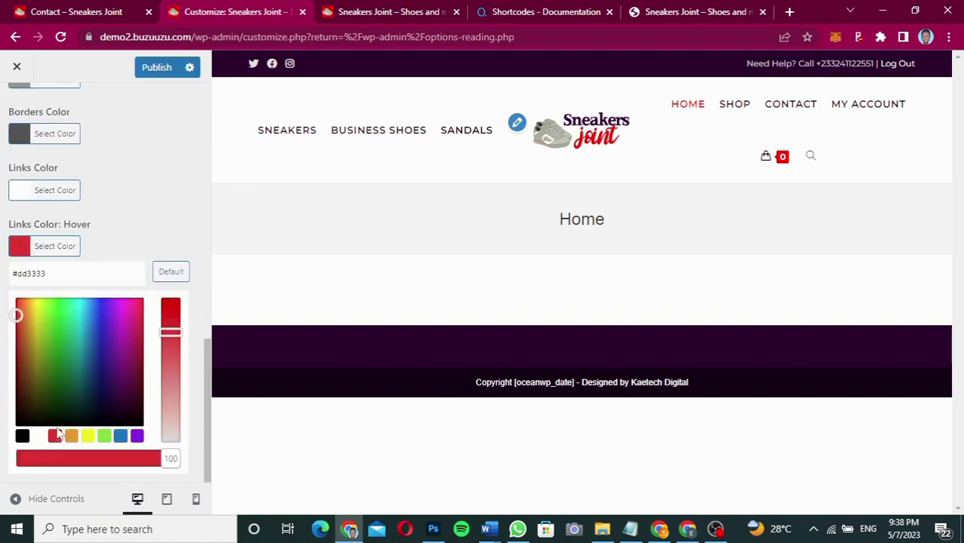
drag(16, 316, 16, 299)
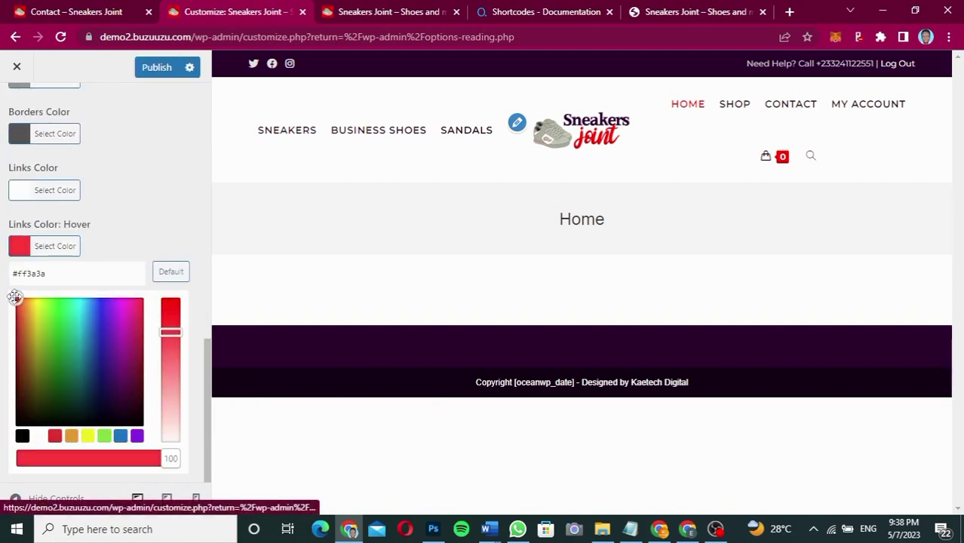
drag(171, 333, 170, 302)
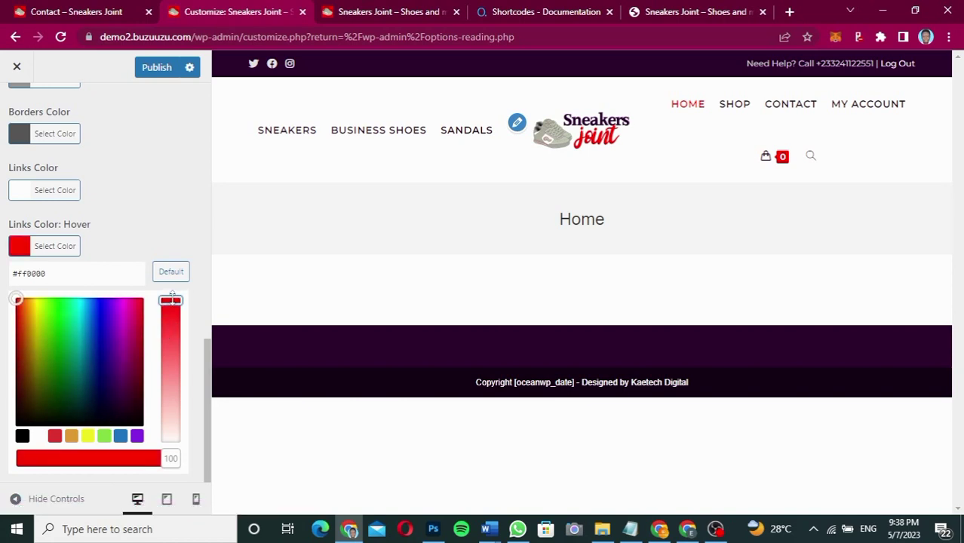
click(160, 69)
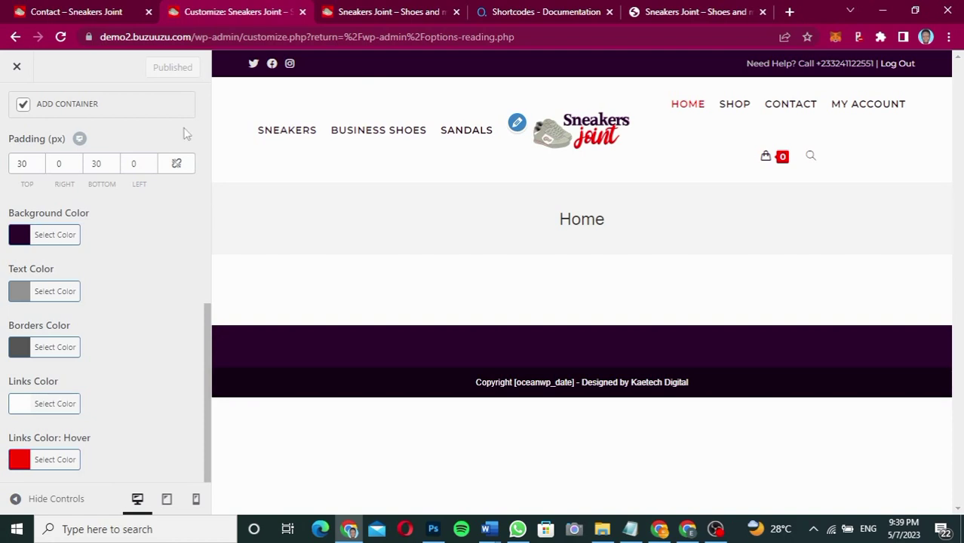
- Switch to the demo2.buzuuzu.com site's front page and open its WordPress admin dashboard
scroll(184, 126, up, 1)
scroll(183, 132, up, 2)
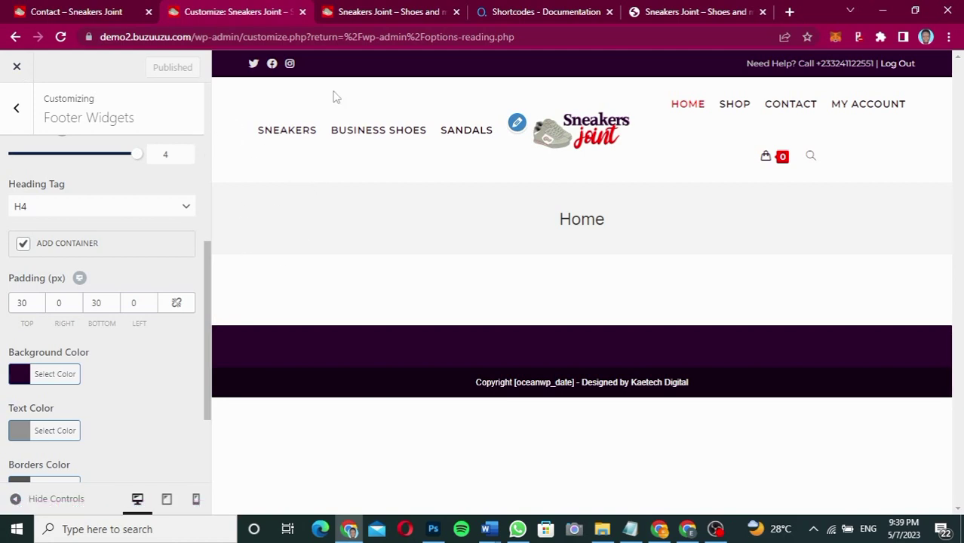
click(356, 12)
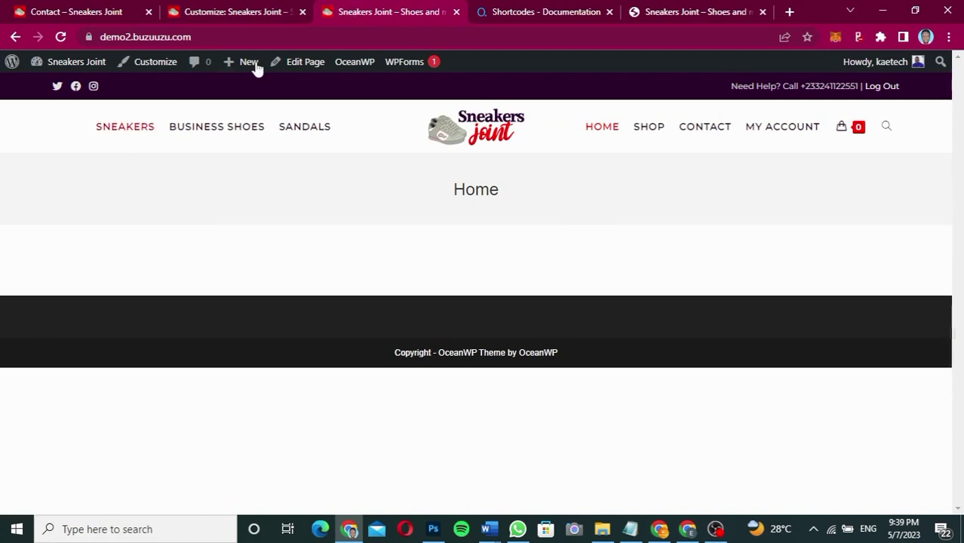
mouse_move(61, 66)
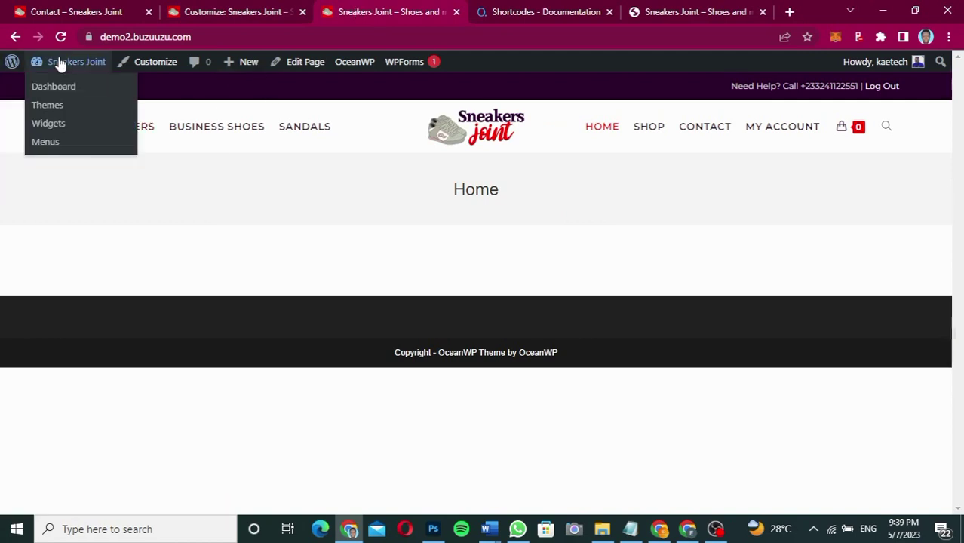
click(60, 65)
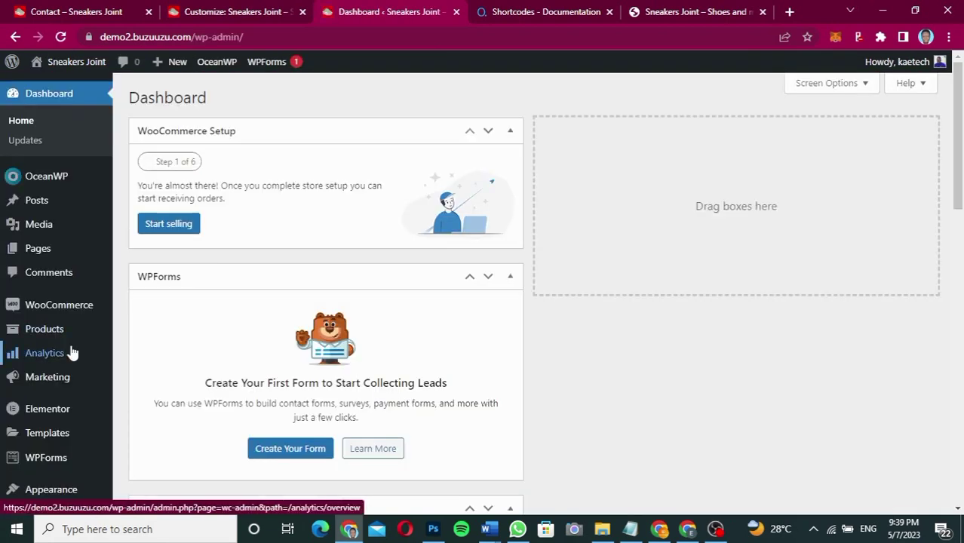
- Open the site's widget management page and bring the available widgets and footer areas into view
scroll(71, 352, down, 2)
mouse_move(19, 382)
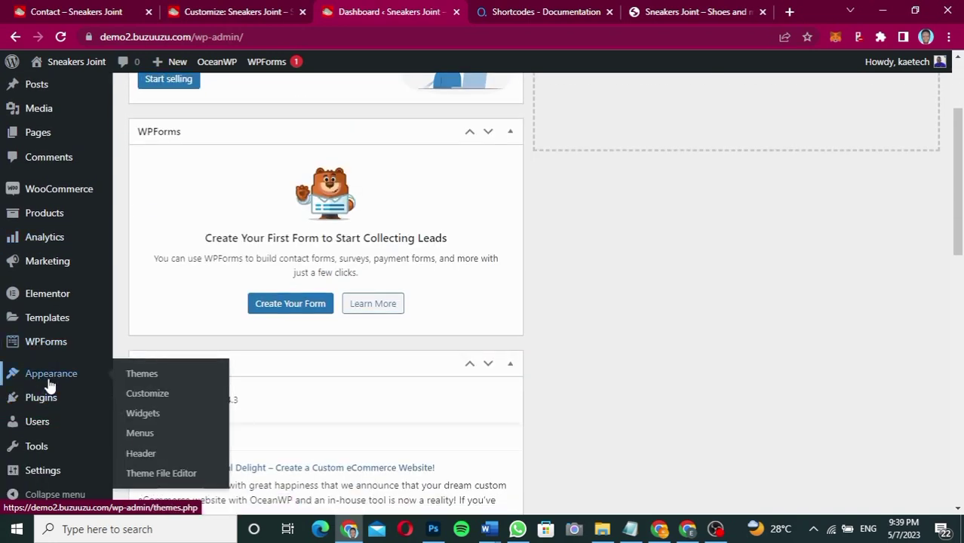
click(143, 414)
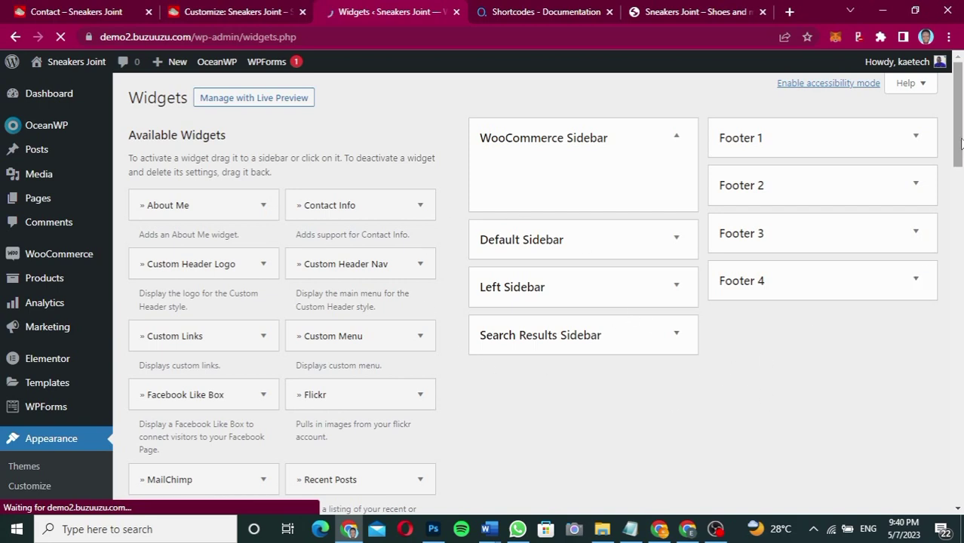
drag(961, 138, 962, 142)
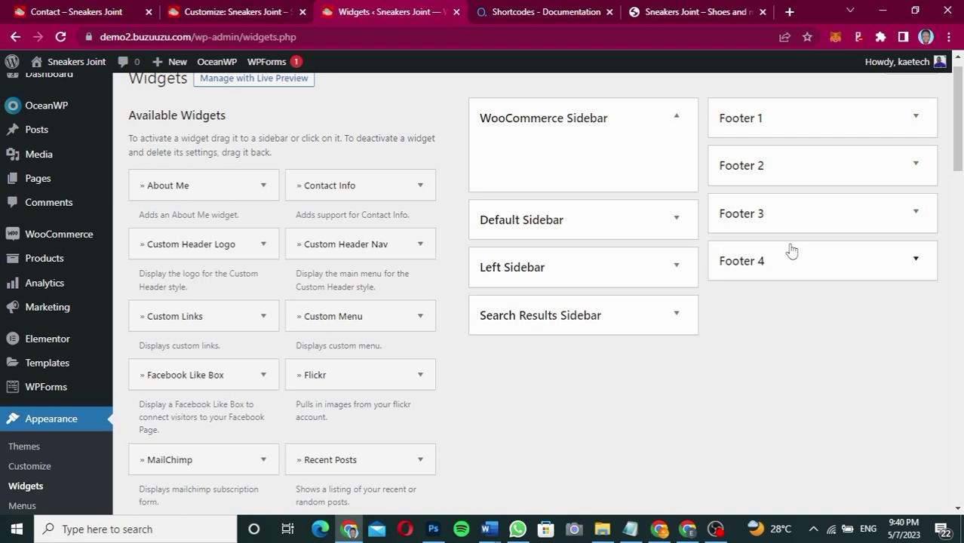
drag(960, 160, 963, 172)
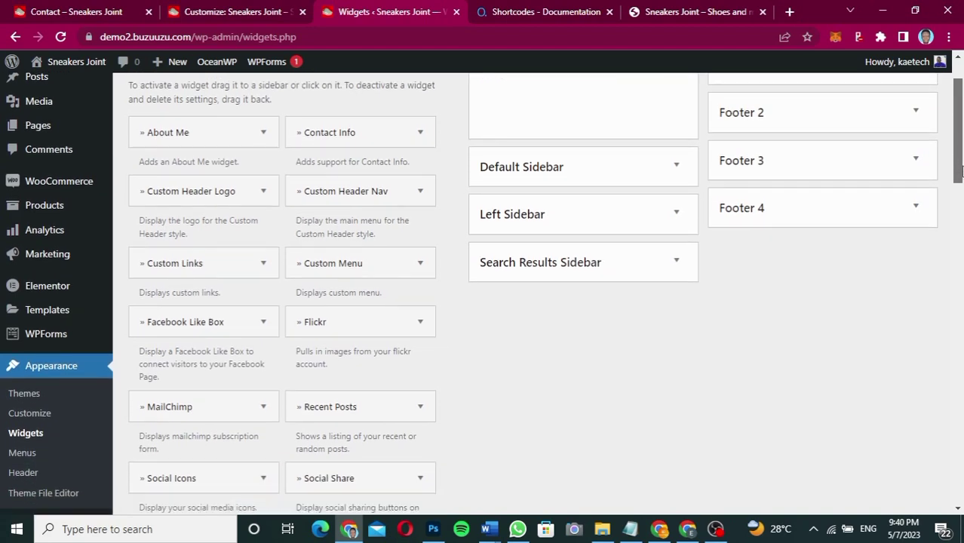
- Add a Custom Menu widget to the Footer 1 area
click(420, 264)
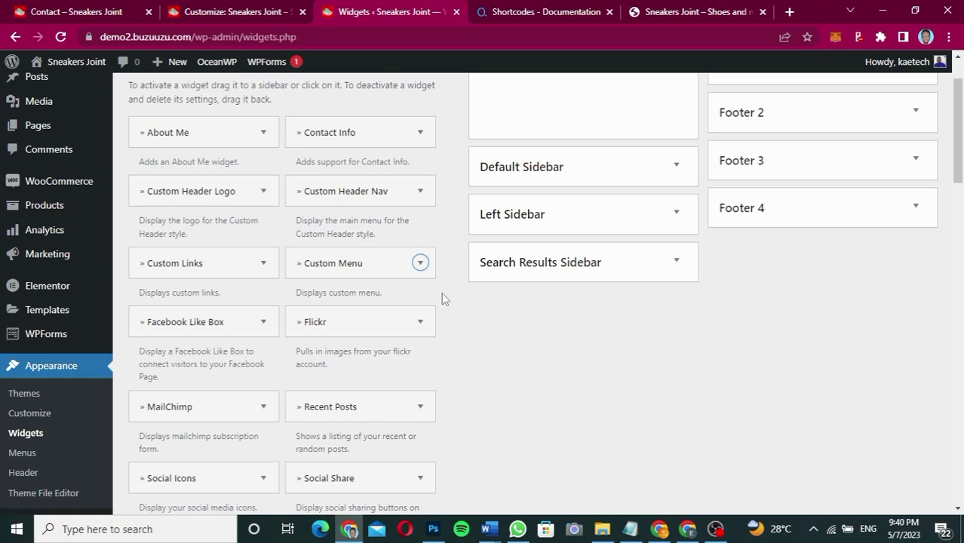
scroll(419, 260, down, 1)
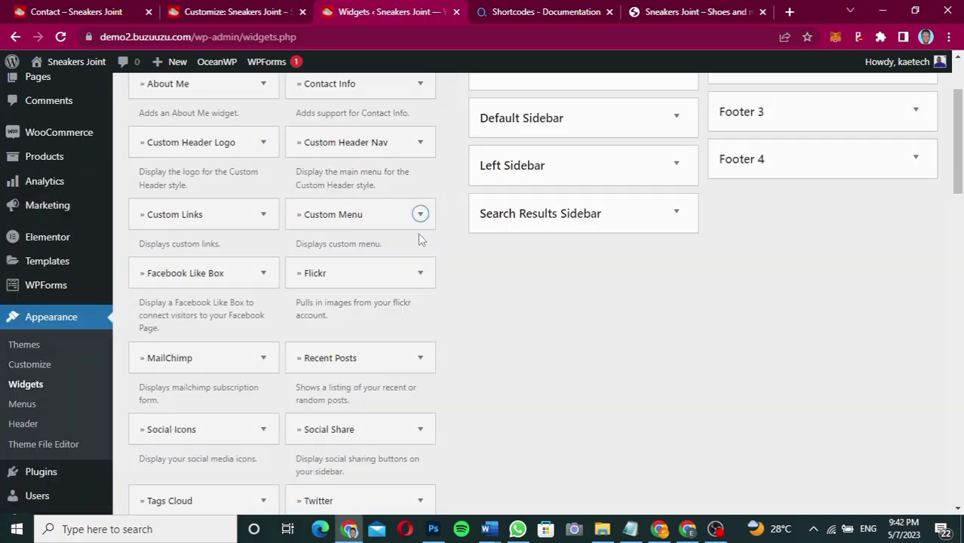
click(419, 215)
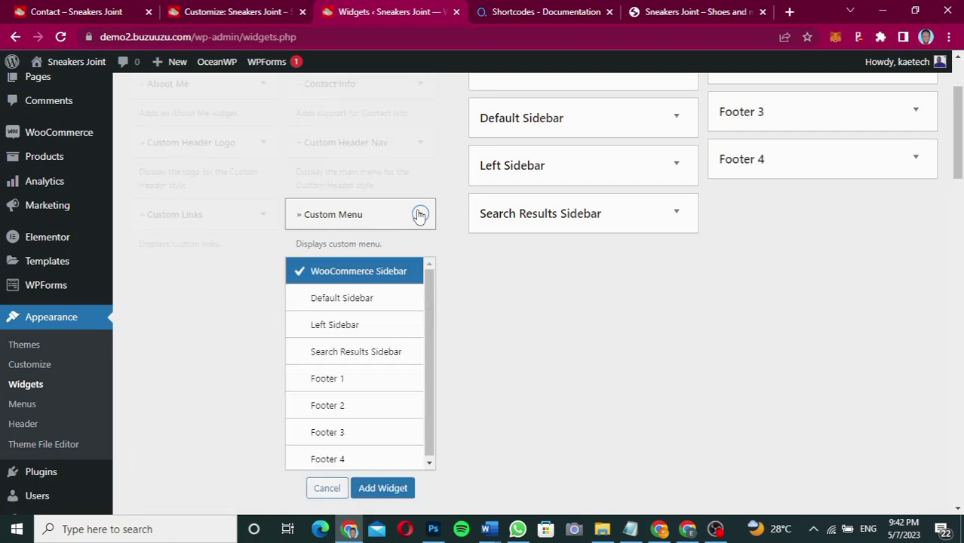
click(336, 381)
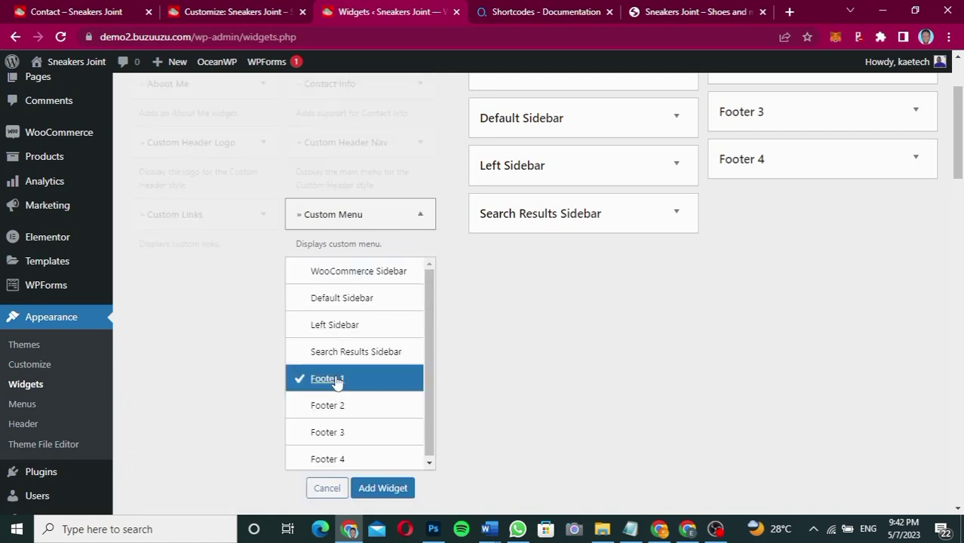
click(378, 489)
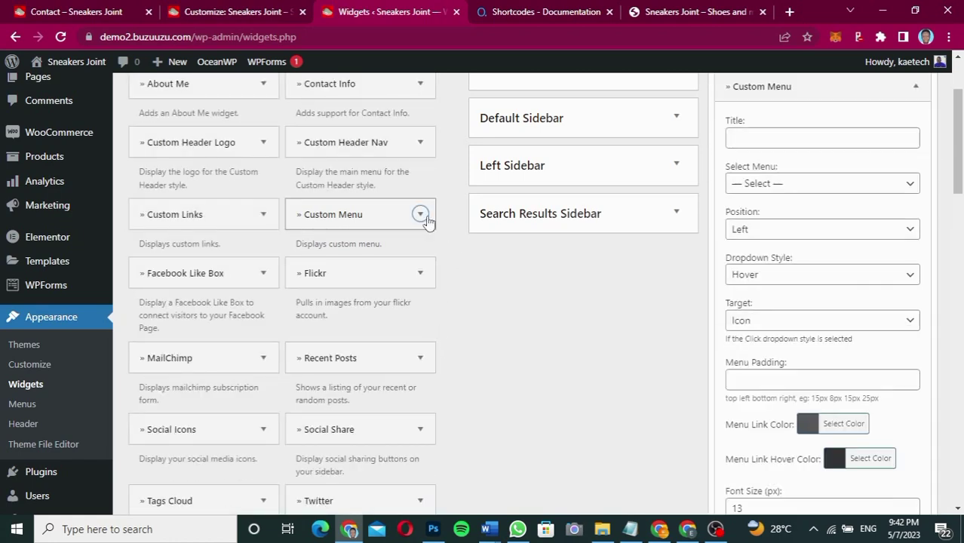
- Add a Custom Menu widget to the Footer 2 area
click(422, 216)
click(335, 406)
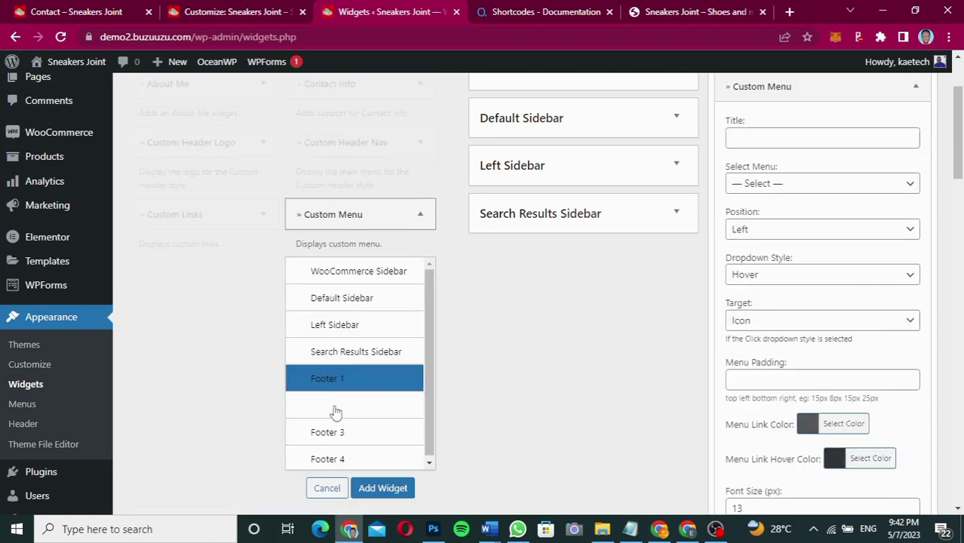
click(385, 488)
- Add a Custom Menu widget to the Footer 3 area
scroll(492, 323, up, 6)
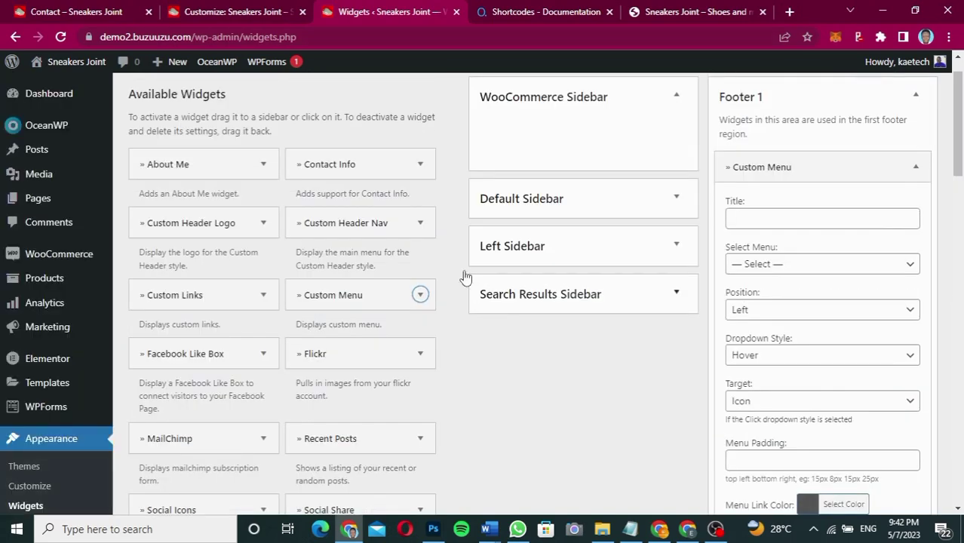
click(420, 297)
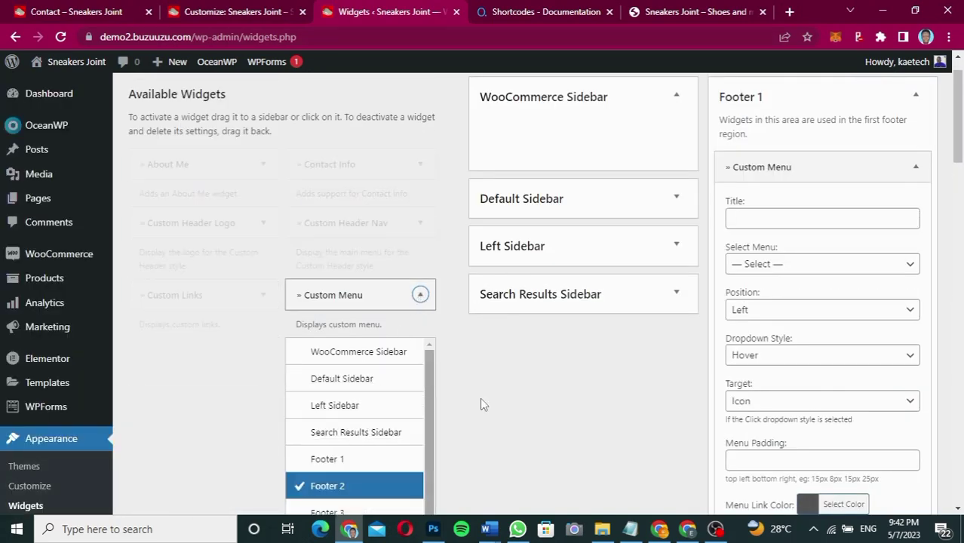
scroll(480, 405, down, 2)
click(338, 385)
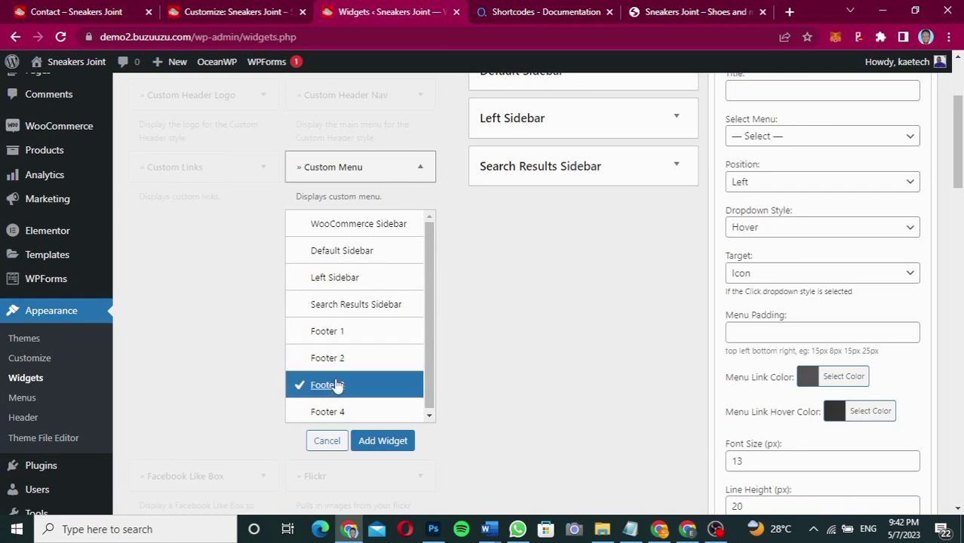
click(382, 442)
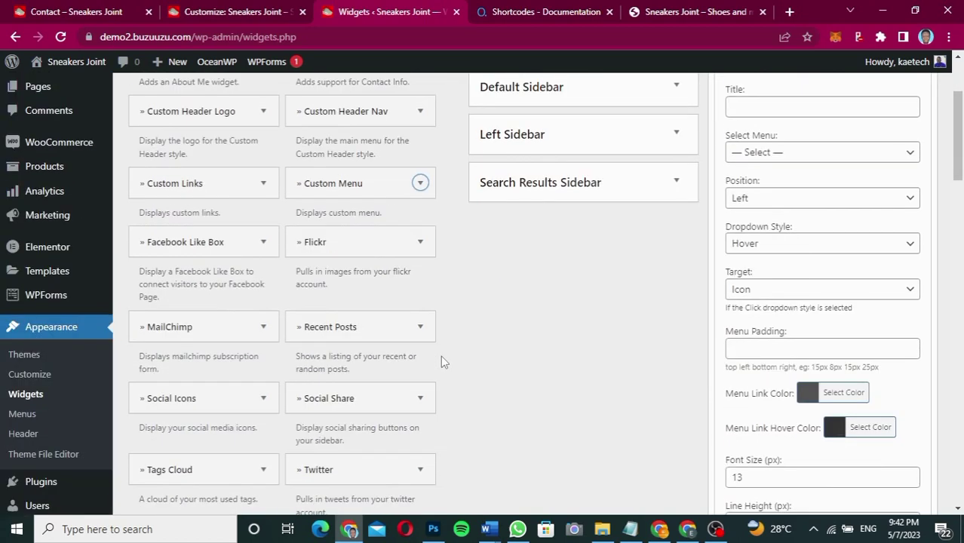
- Add a Text widget to the Footer 4 area
scroll(441, 356, down, 3)
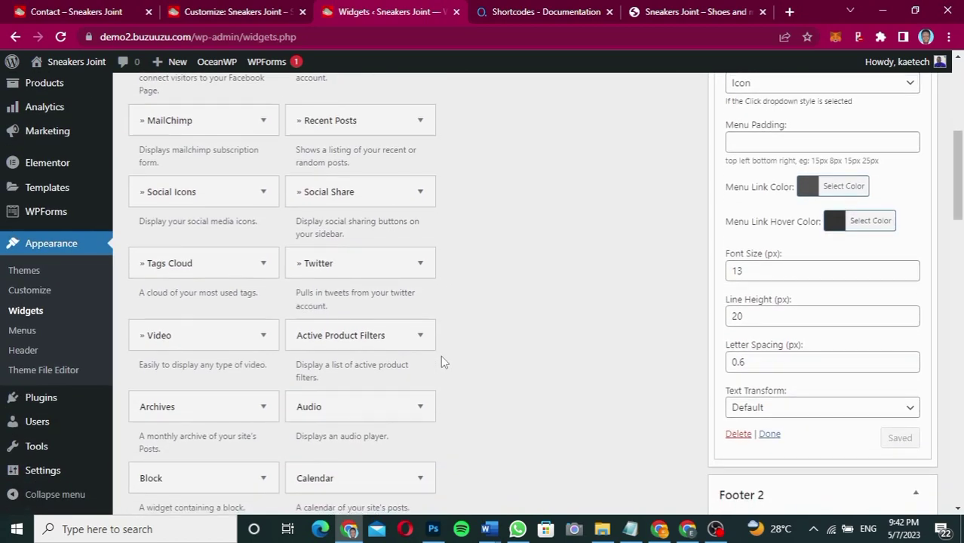
scroll(441, 356, down, 1)
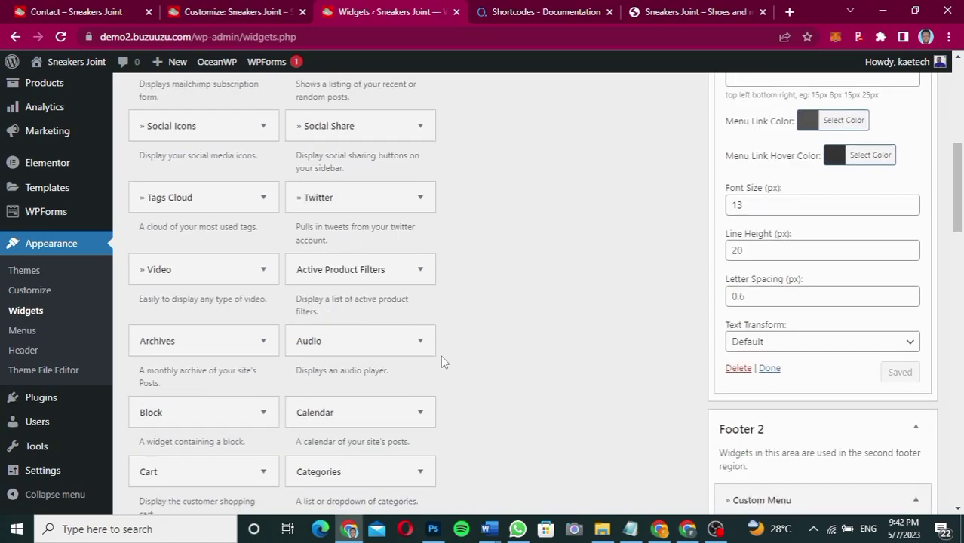
scroll(441, 355, down, 6)
scroll(441, 357, down, 4)
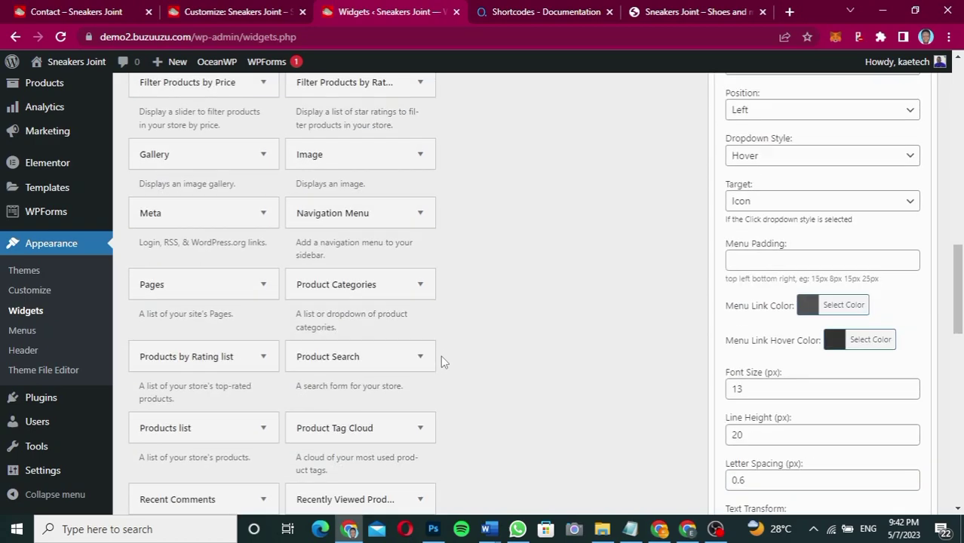
scroll(441, 355, down, 4)
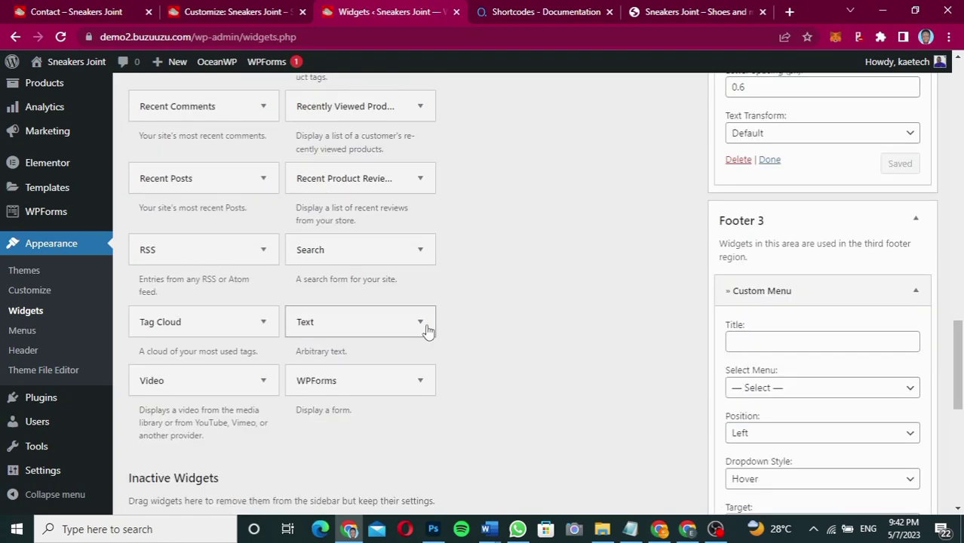
click(424, 326)
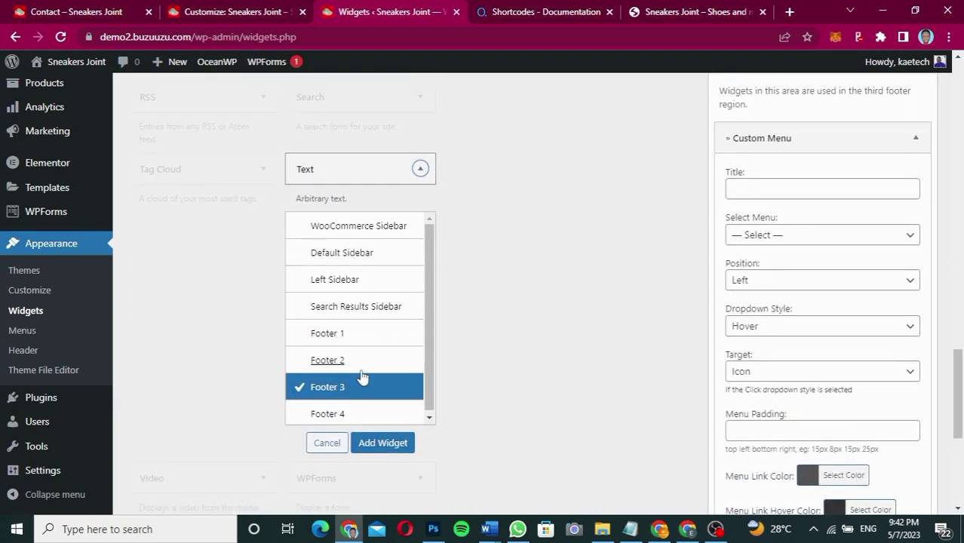
click(335, 414)
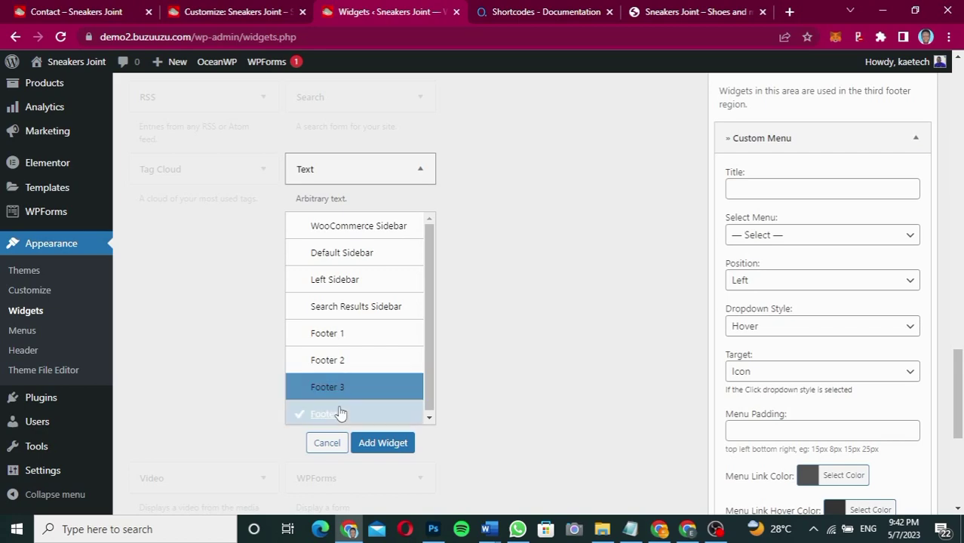
click(381, 445)
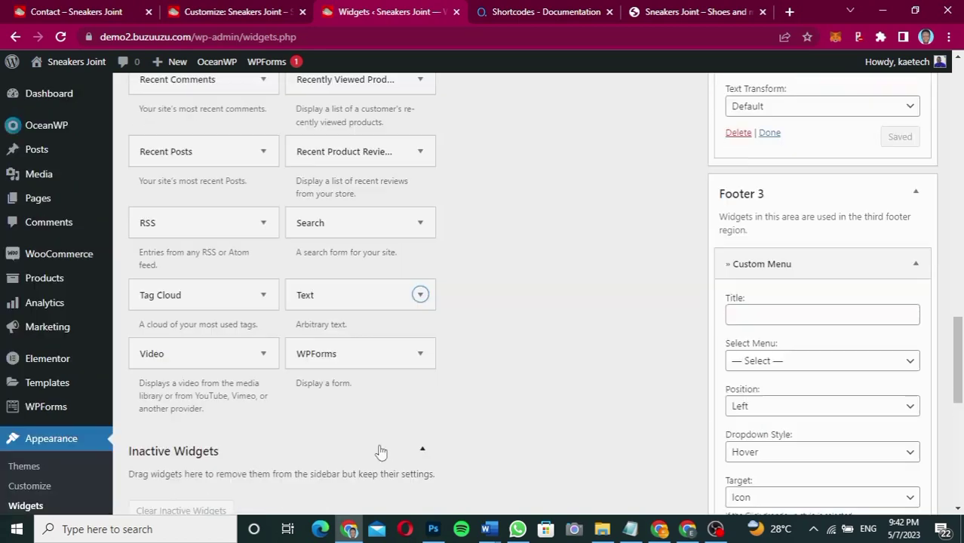
- Check the reference site's footer, then title the Footer 1 Custom Menu widget COMPANY and assign Footer Menu 1 to it
scroll(596, 341, up, 5)
scroll(596, 341, up, 10)
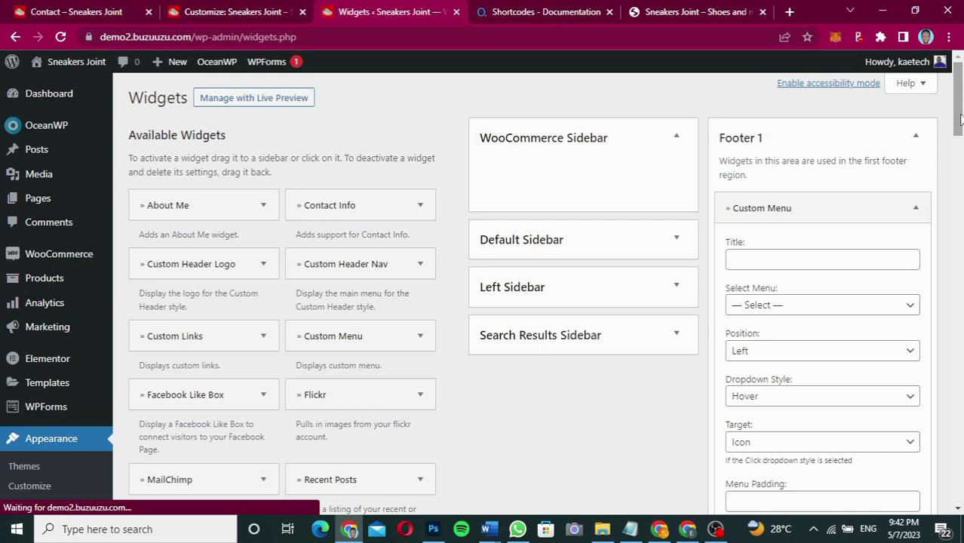
drag(961, 119, 958, 139)
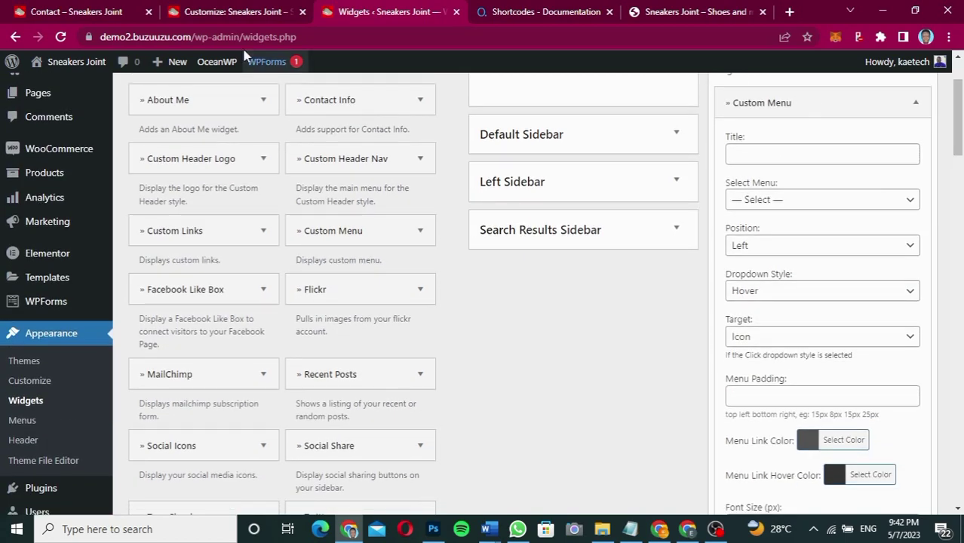
click(62, 9)
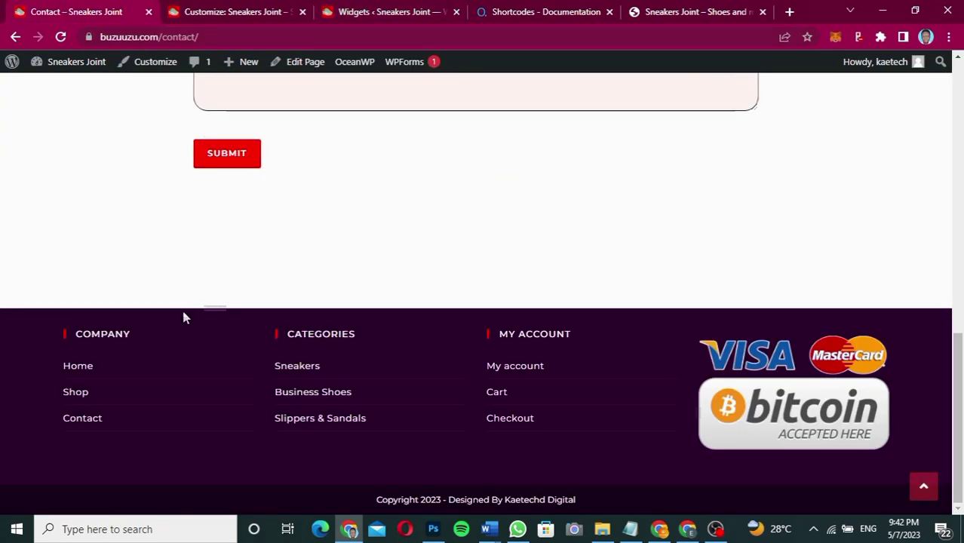
click(272, 17)
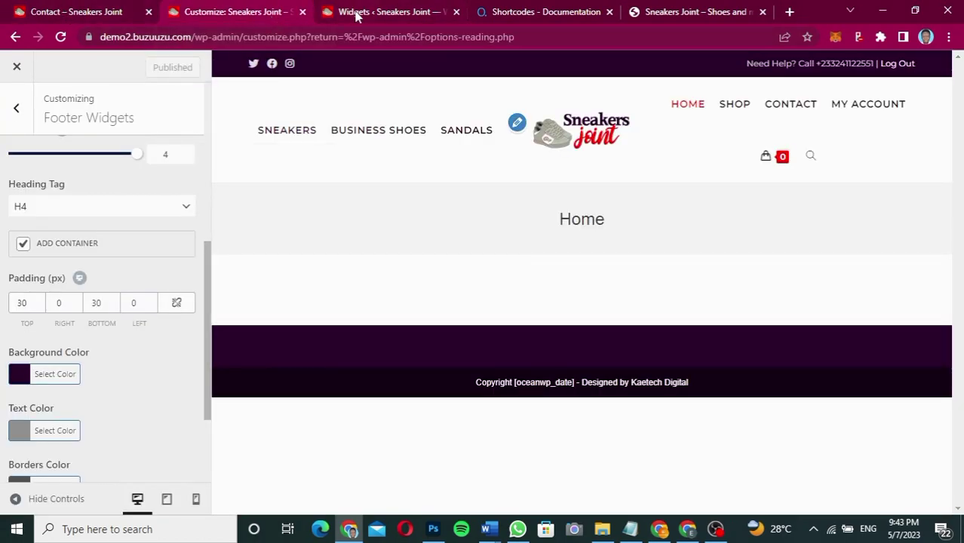
click(356, 16)
click(813, 156)
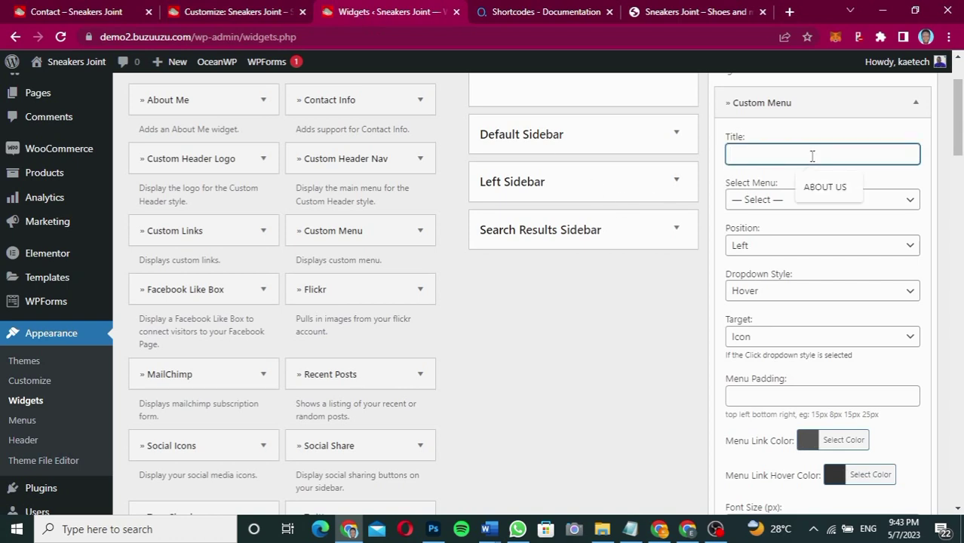
text(COMPANY)
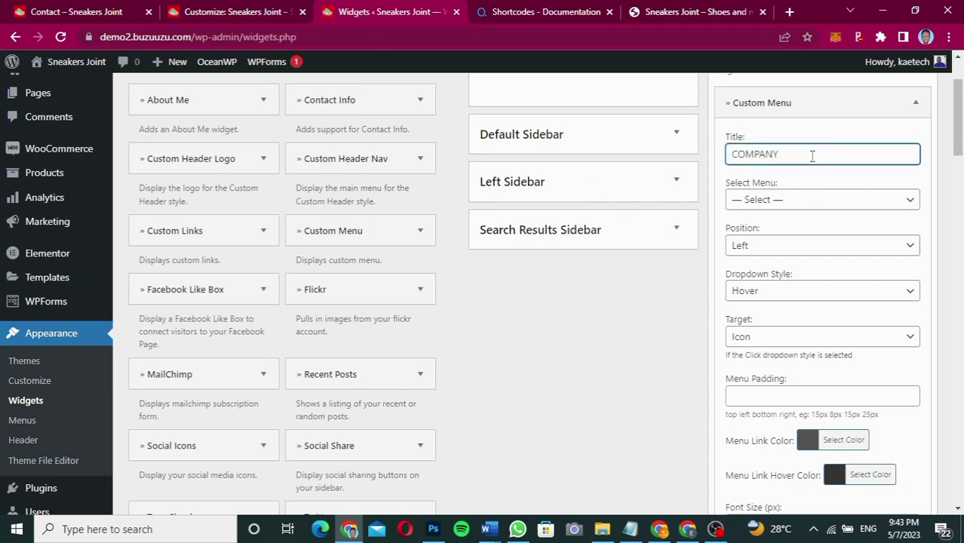
click(795, 200)
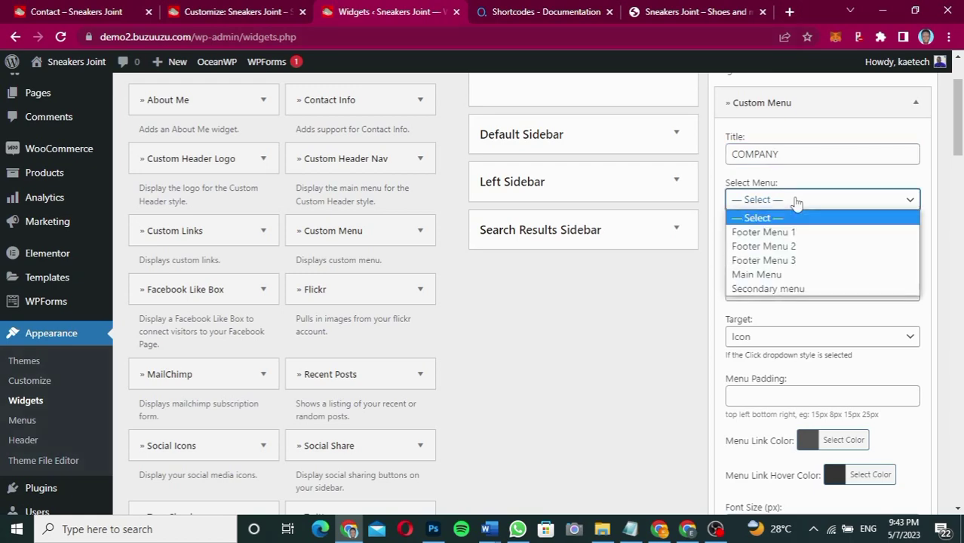
click(788, 231)
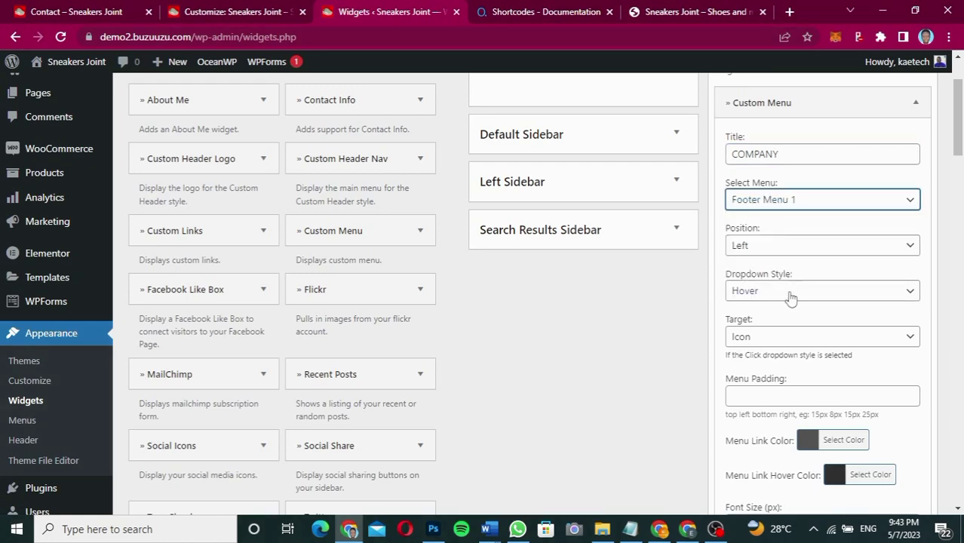
- Set the COMPANY widget's menu link color to #dddddd and its menu link hover color to #ff0000
scroll(813, 384, down, 2)
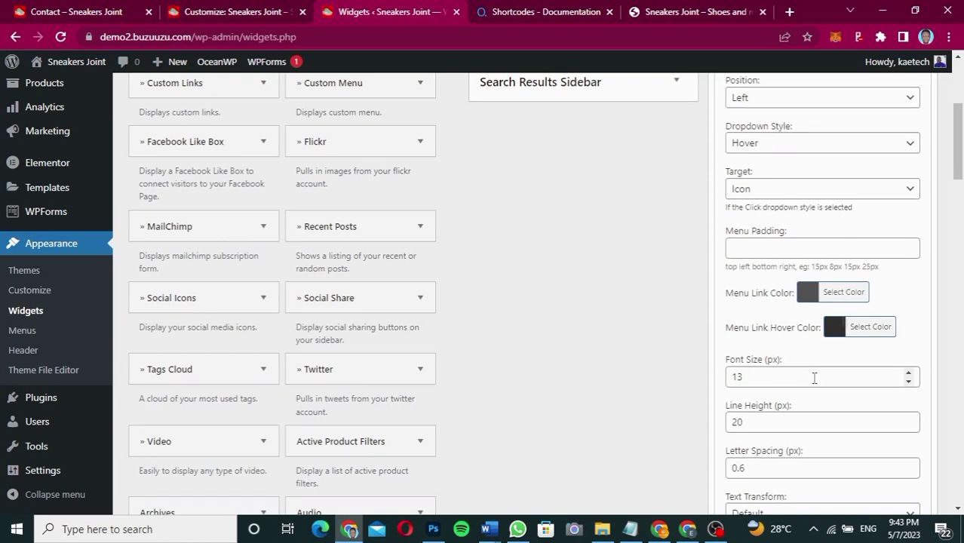
scroll(806, 264, down, 1)
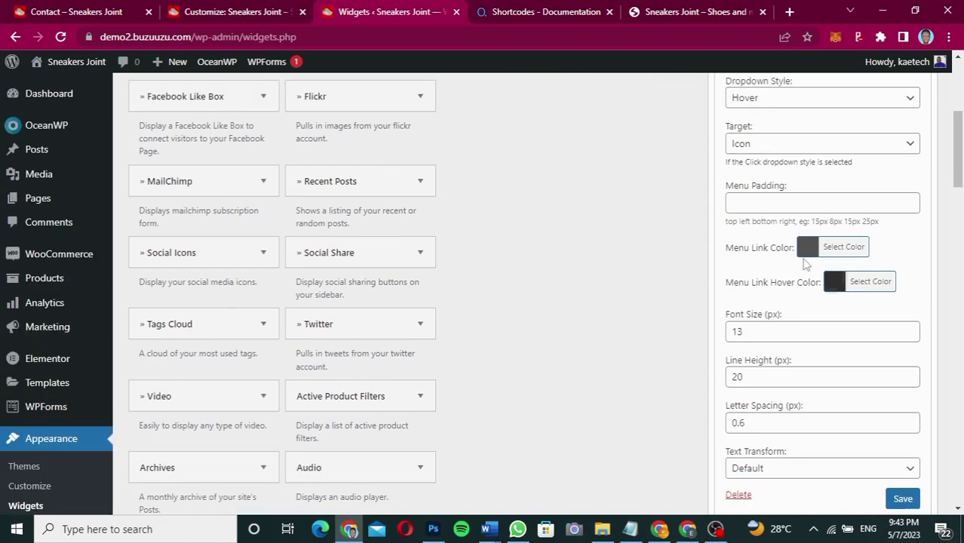
click(809, 249)
drag(734, 319, 732, 306)
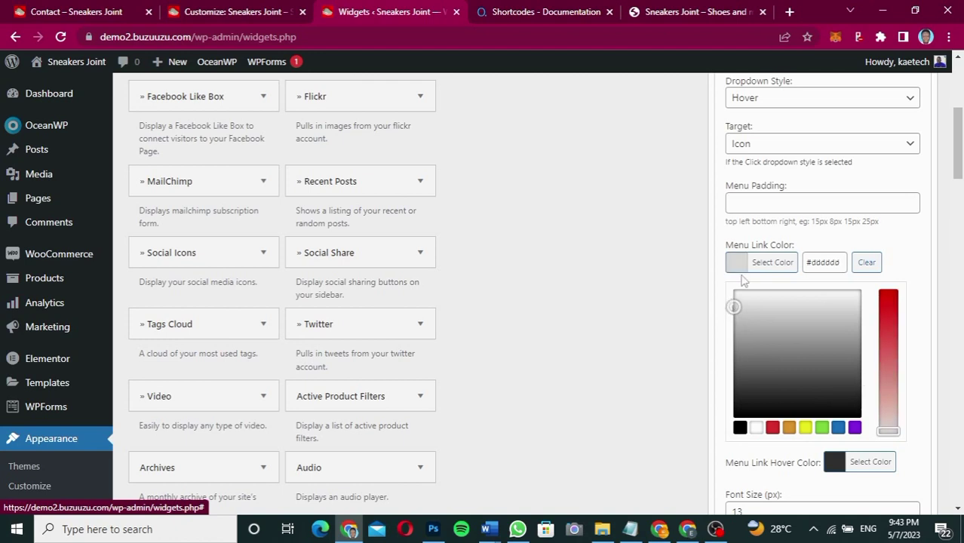
click(917, 243)
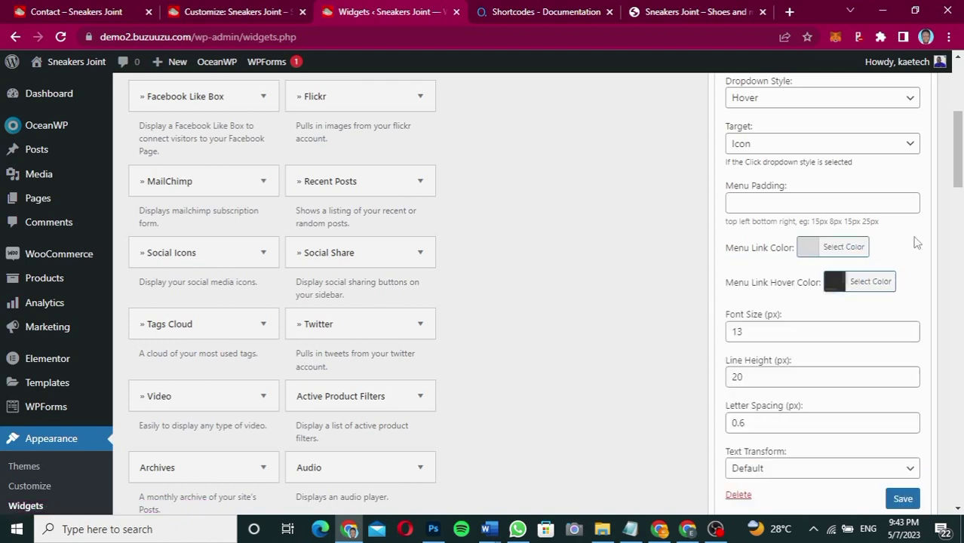
click(857, 282)
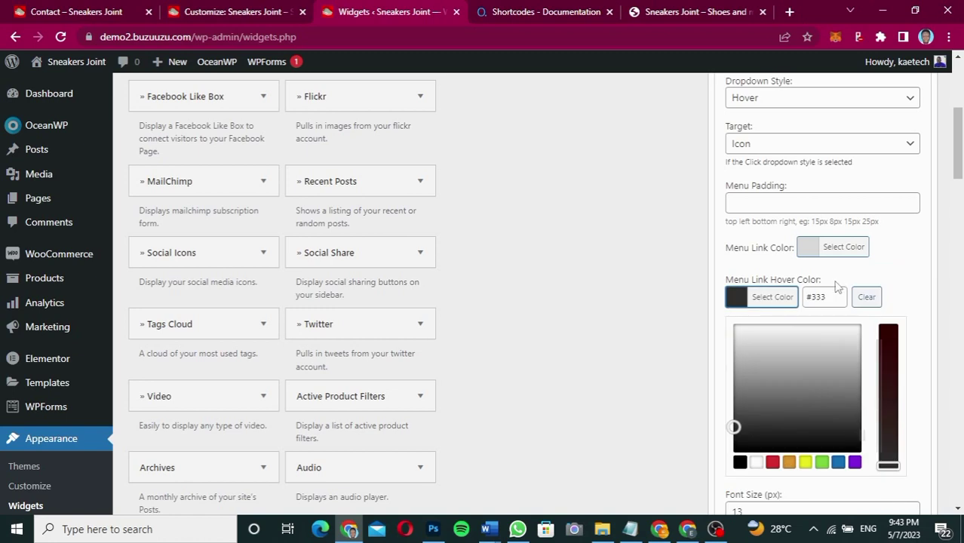
click(772, 465)
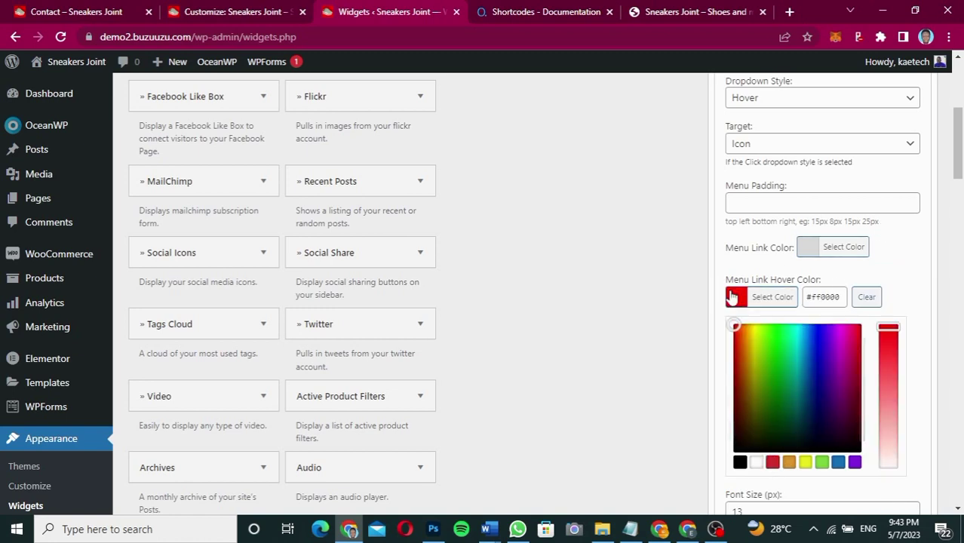
- Save the COMPANY widget in Footer 1, check the reference site's footer, and collapse the widget
click(731, 297)
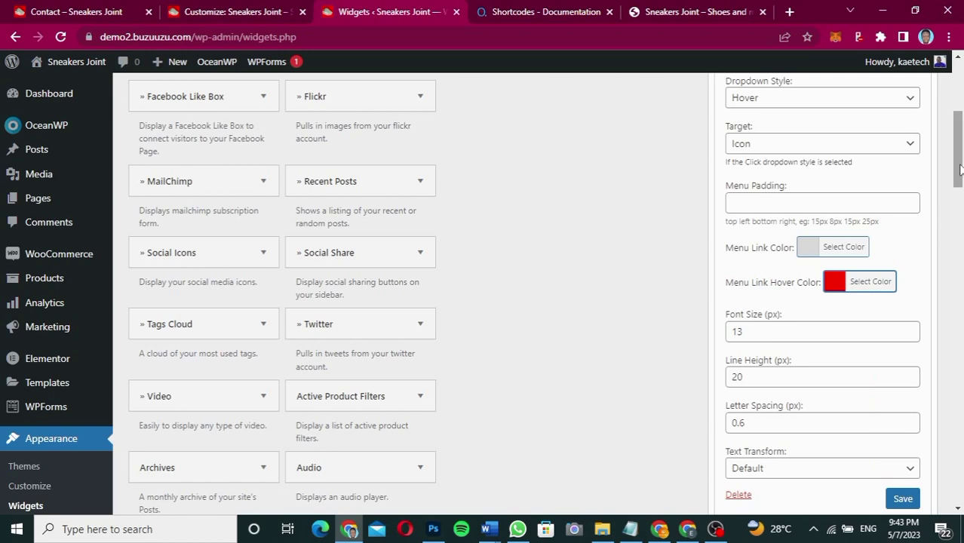
drag(960, 169, 960, 198)
drag(959, 215, 959, 228)
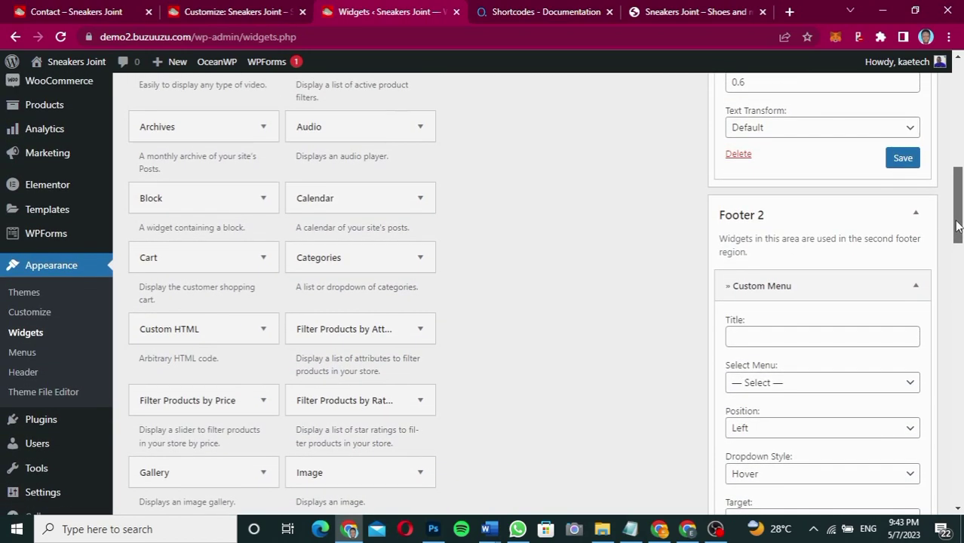
click(905, 159)
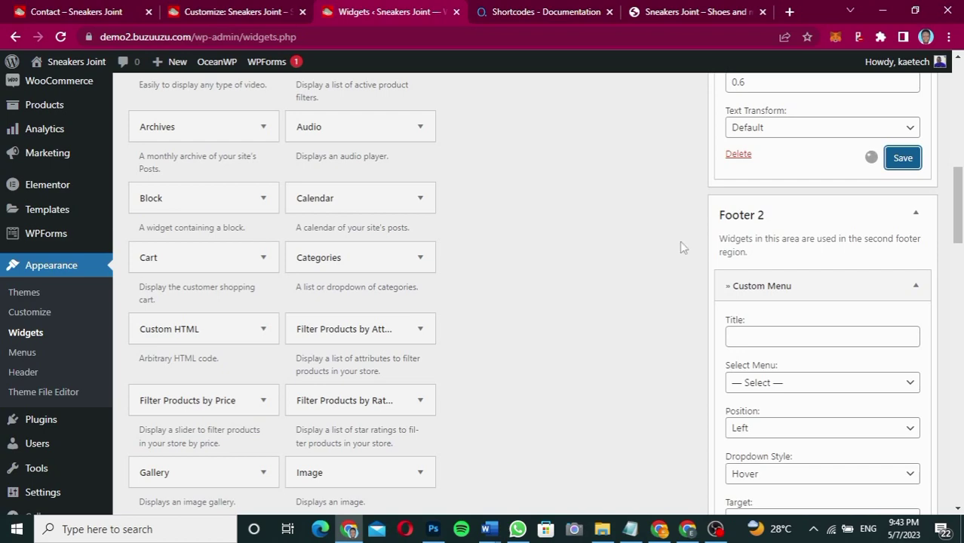
click(105, 13)
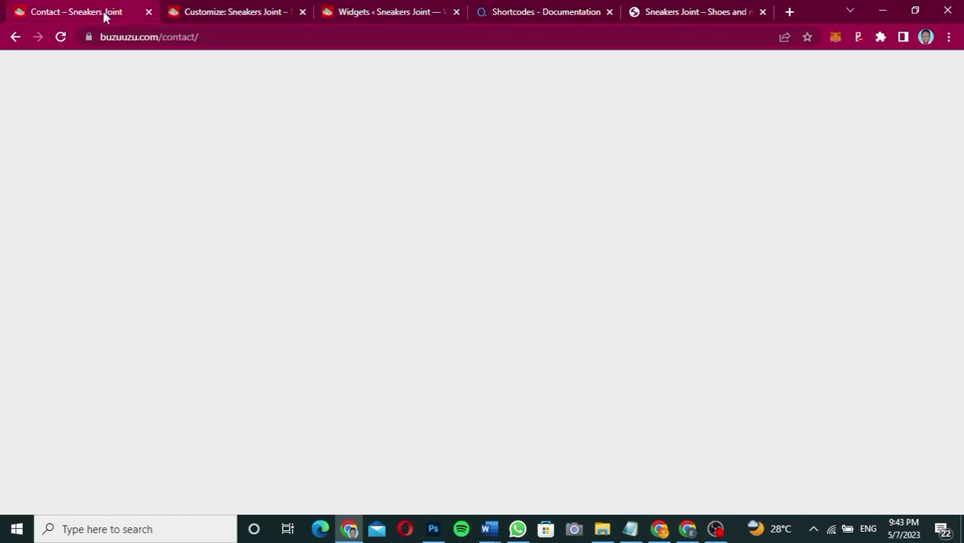
click(396, 8)
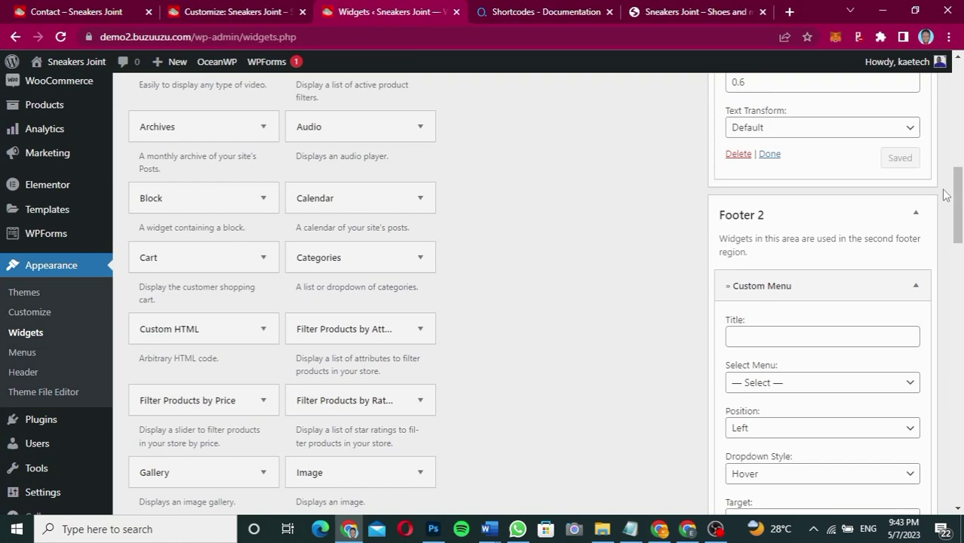
click(769, 154)
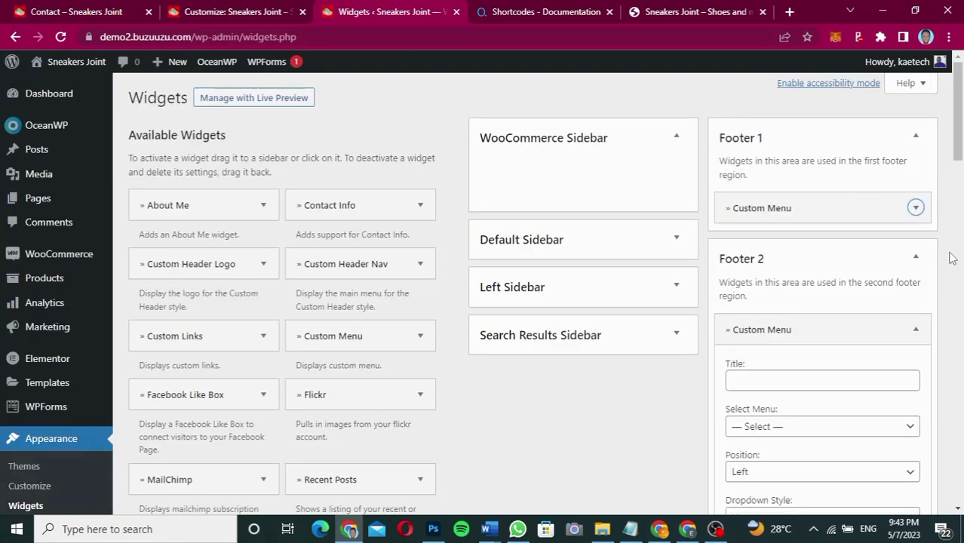
- Title the Footer 2 Custom Menu widget CATEGORIES and assign Footer Menu 2 to it
drag(958, 149, 957, 194)
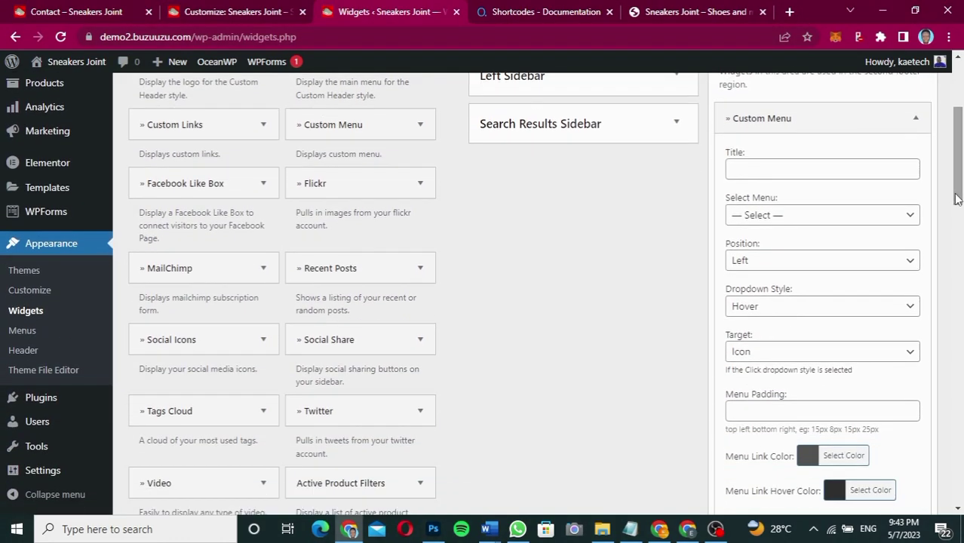
click(862, 169)
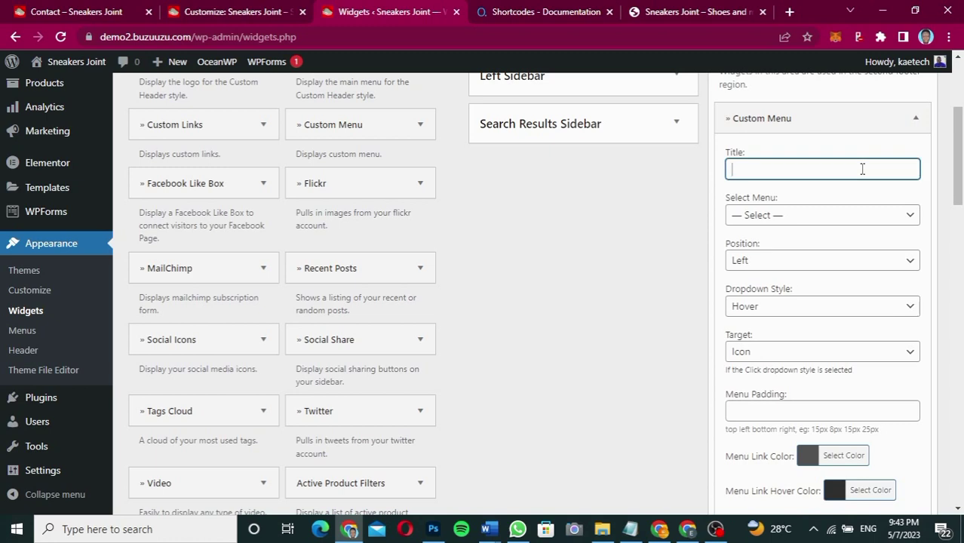
text(CATEGORIES)
click(828, 217)
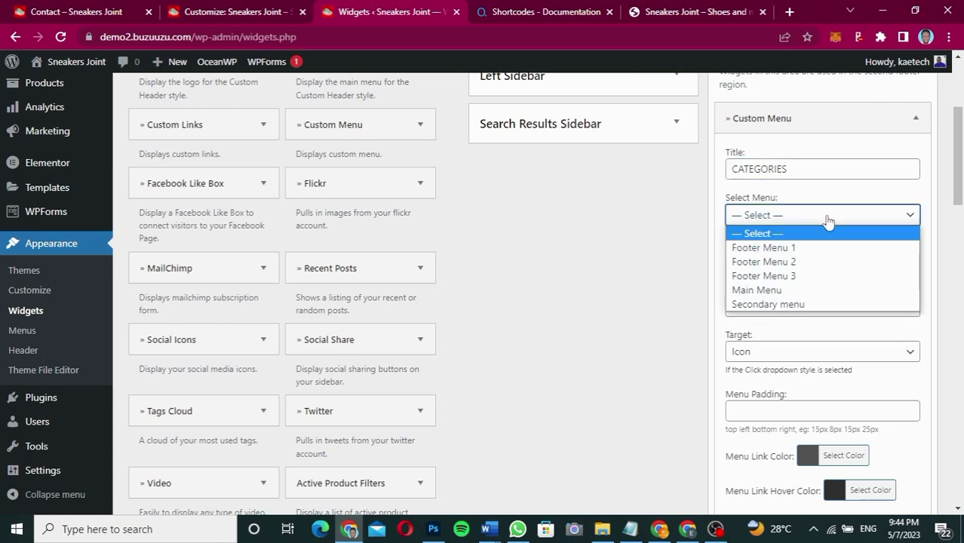
click(788, 261)
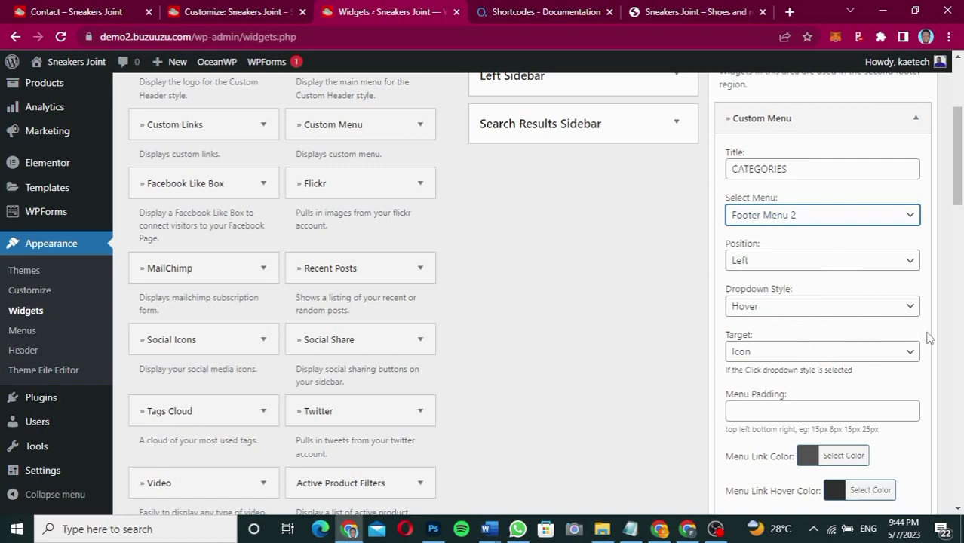
- Set the CATEGORIES widget's menu link color to the light gray #dbdbdb
drag(958, 189, 954, 241)
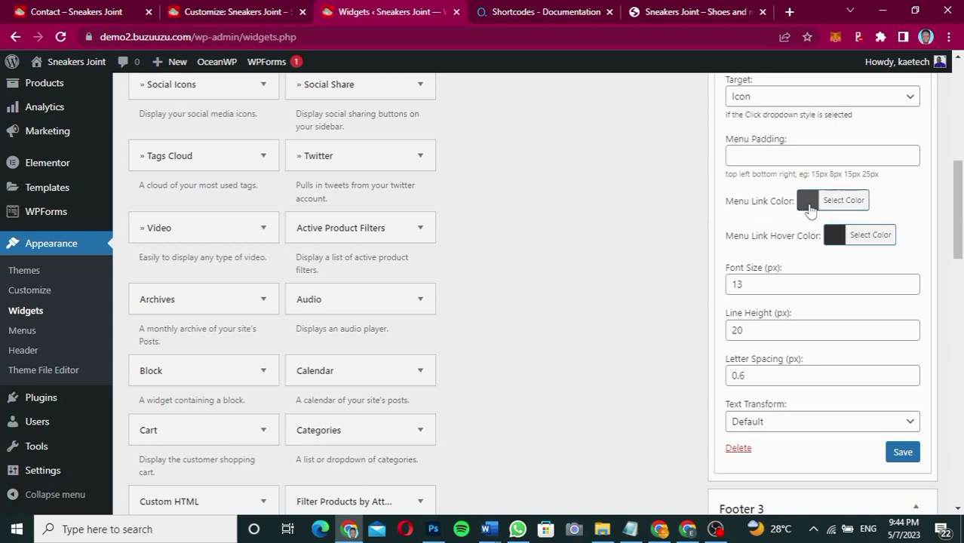
click(809, 204)
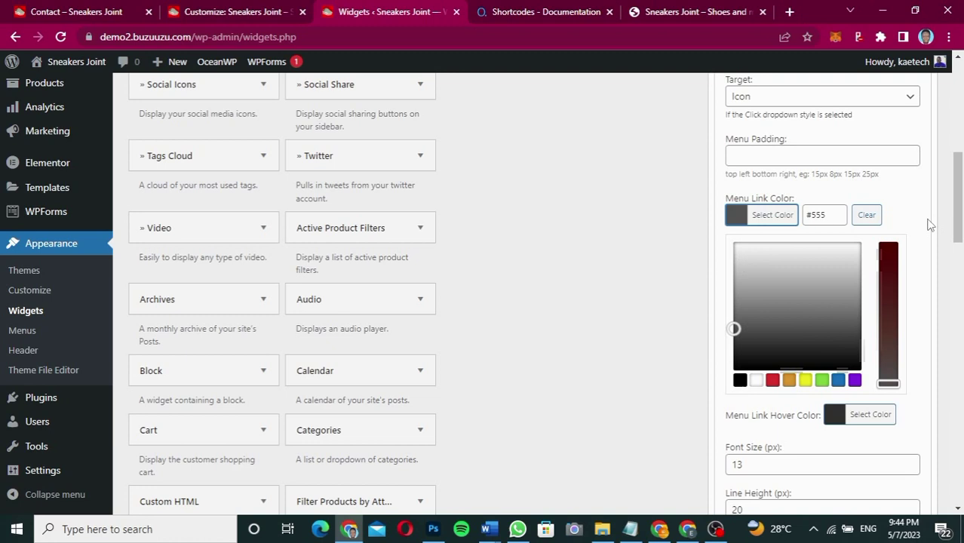
click(733, 259)
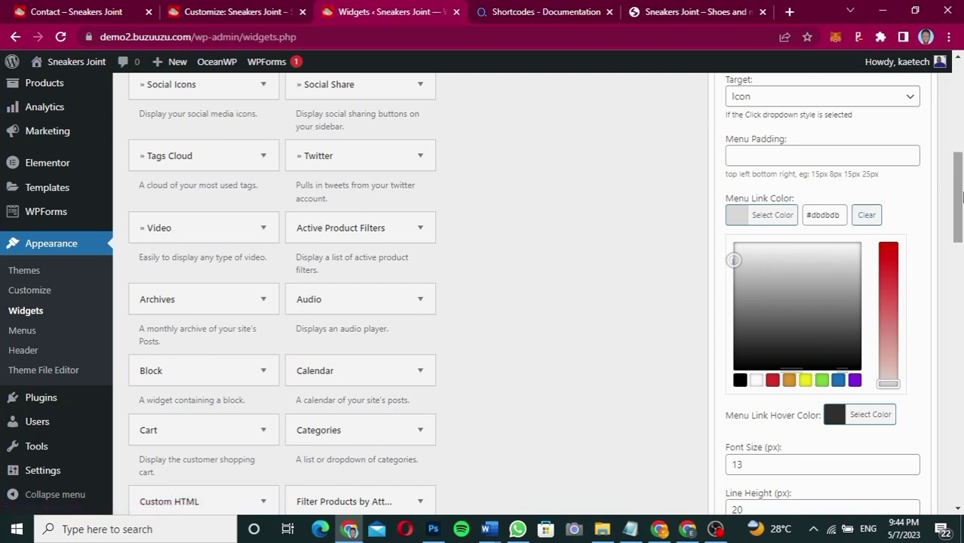
- Reopen the COMPANY widget in Footer 1 and copy its menu link color code
scroll(961, 176, up, 1)
drag(960, 176, 961, 112)
click(916, 182)
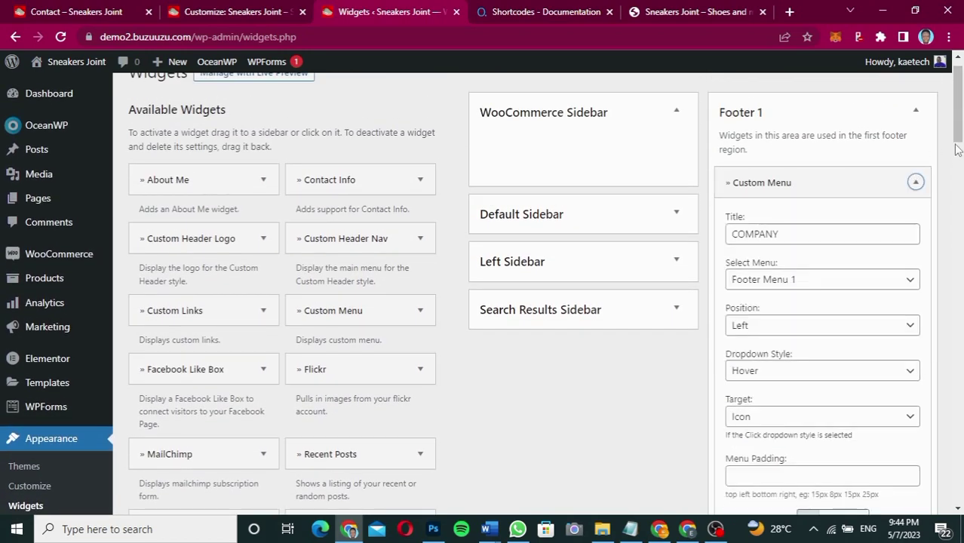
scroll(961, 130, down, 8)
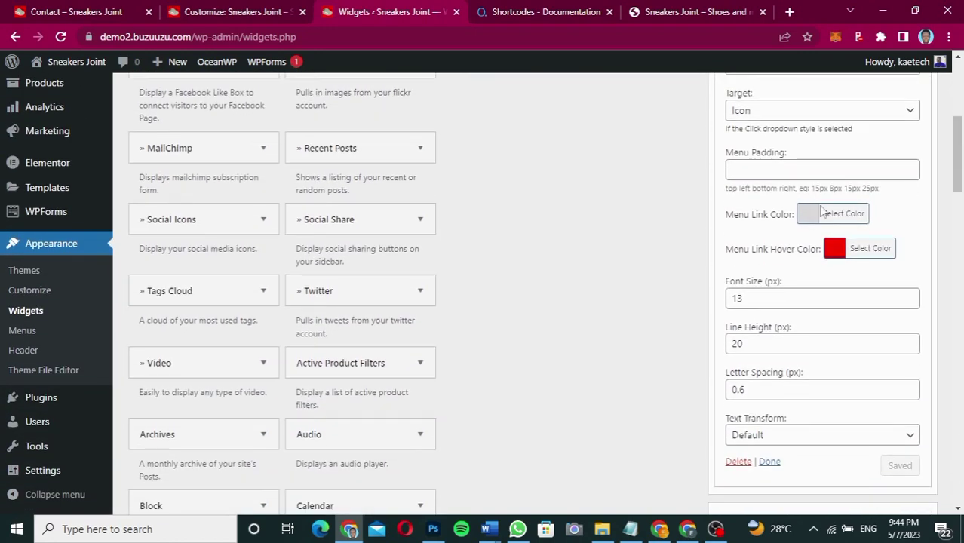
click(809, 216)
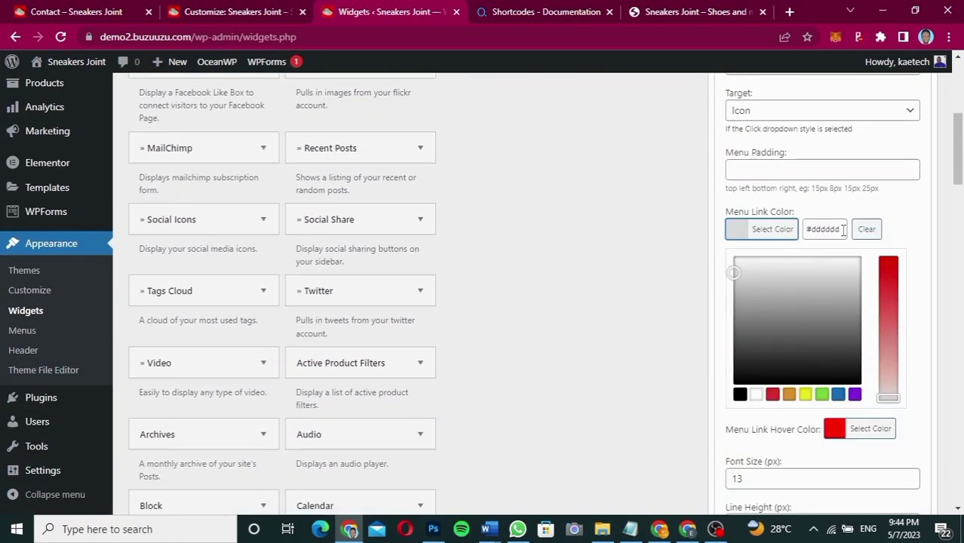
drag(841, 229, 796, 236)
key(ctrl+c)
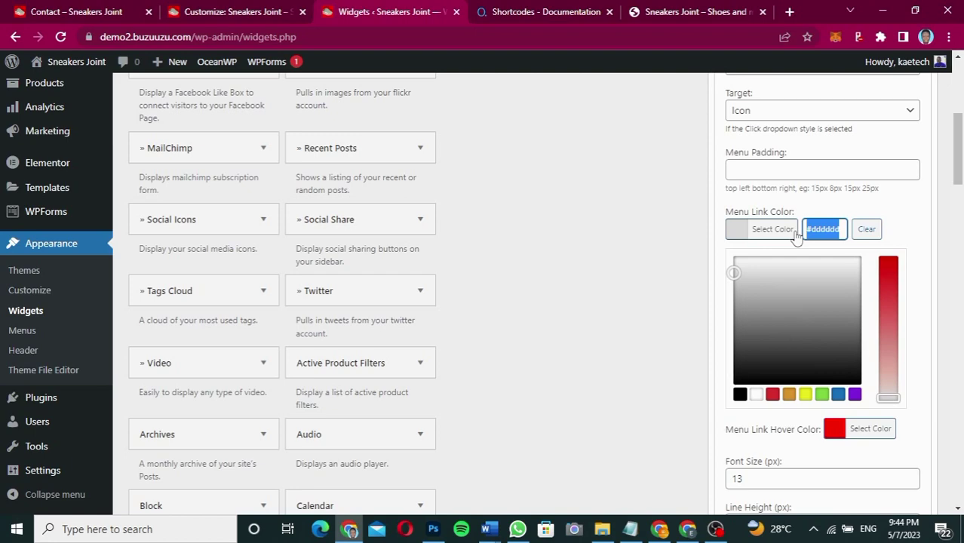
- Replace the CATEGORIES widget's menu link color with the copied code #dddddd
drag(959, 173, 958, 305)
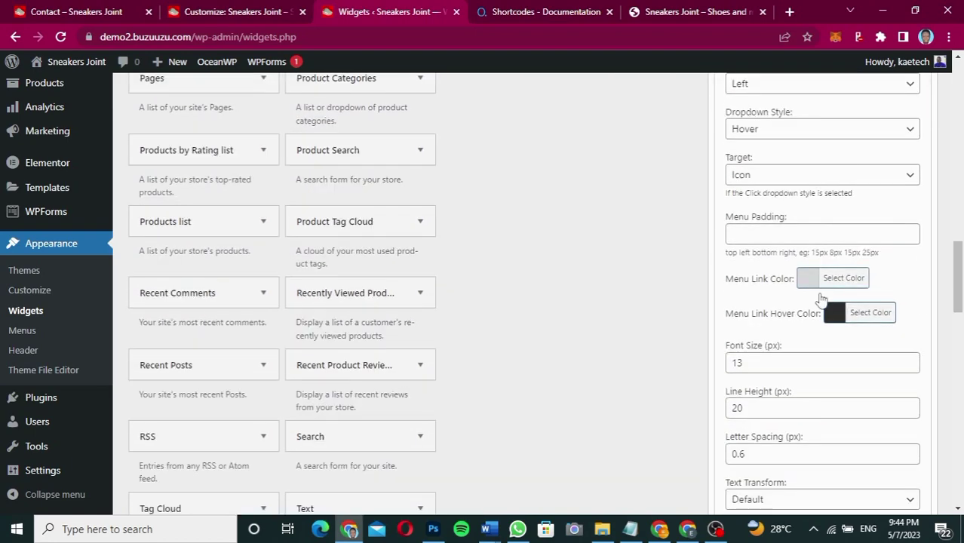
click(833, 279)
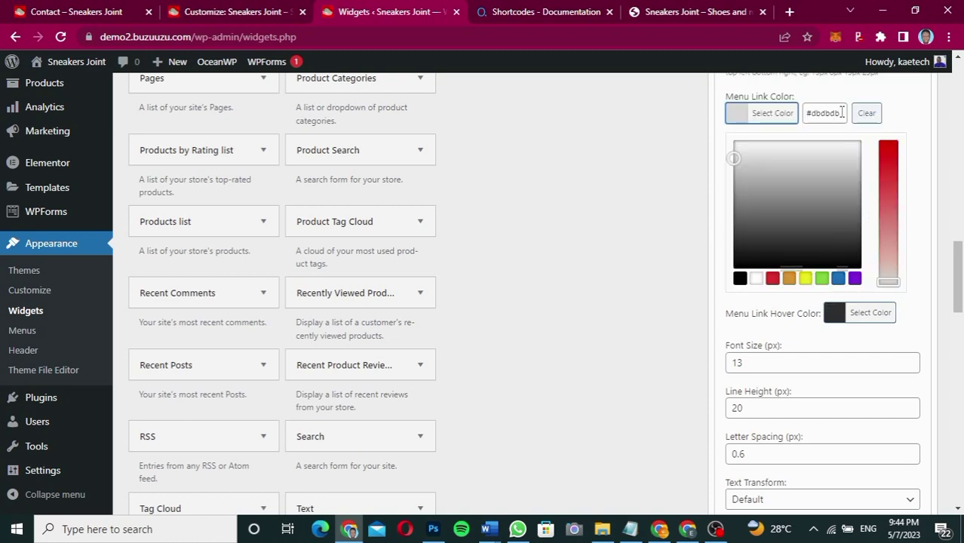
drag(842, 112, 759, 121)
key(ctrl+v)
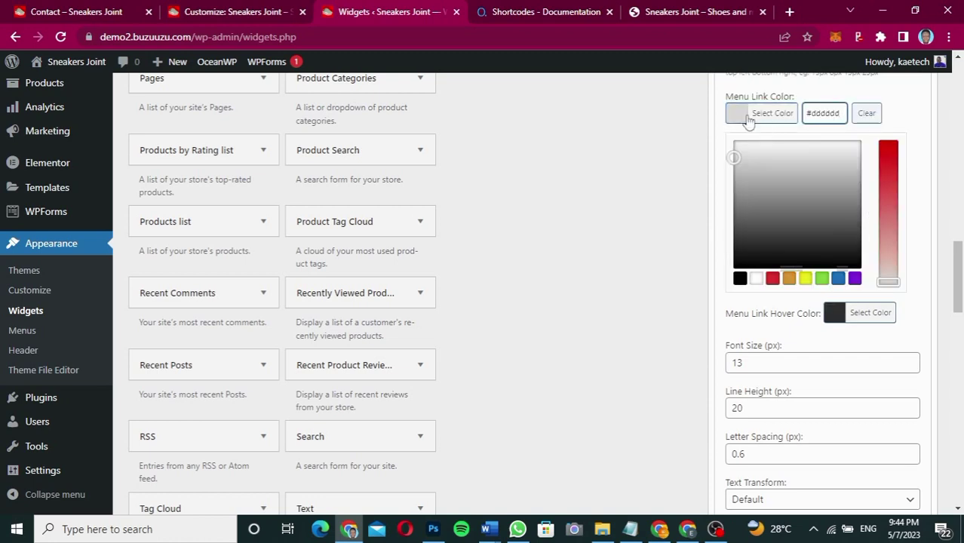
click(748, 121)
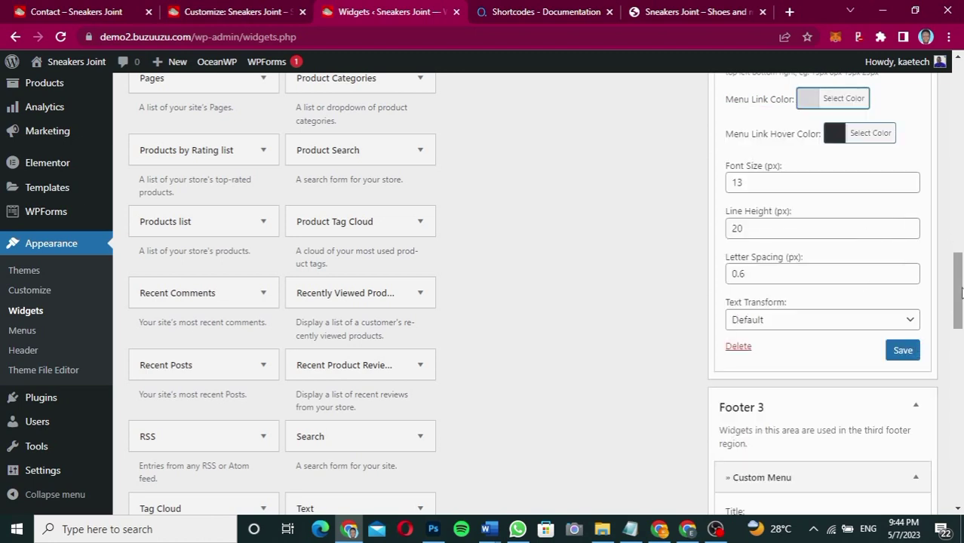
- Set the CATEGORIES widget's menu link hover color to bright red
drag(960, 293, 960, 291)
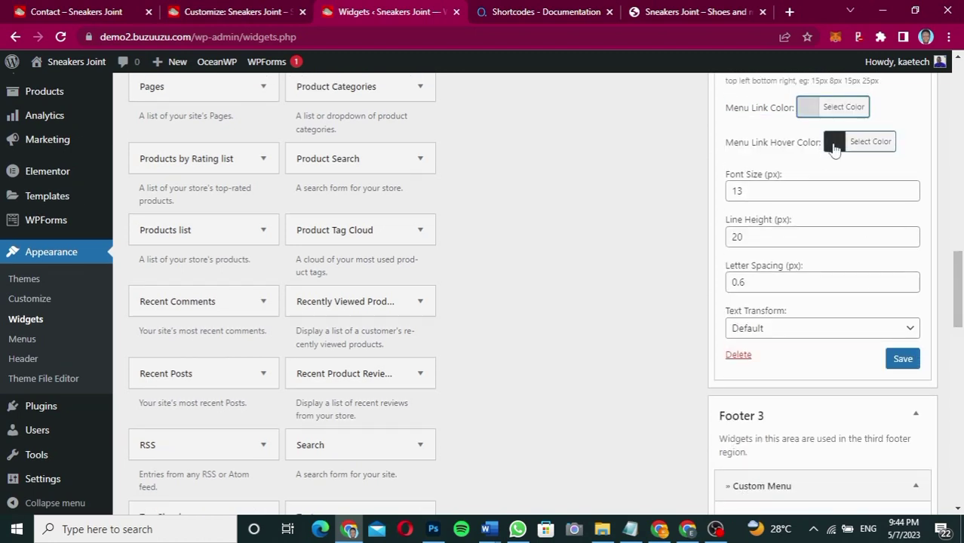
click(834, 150)
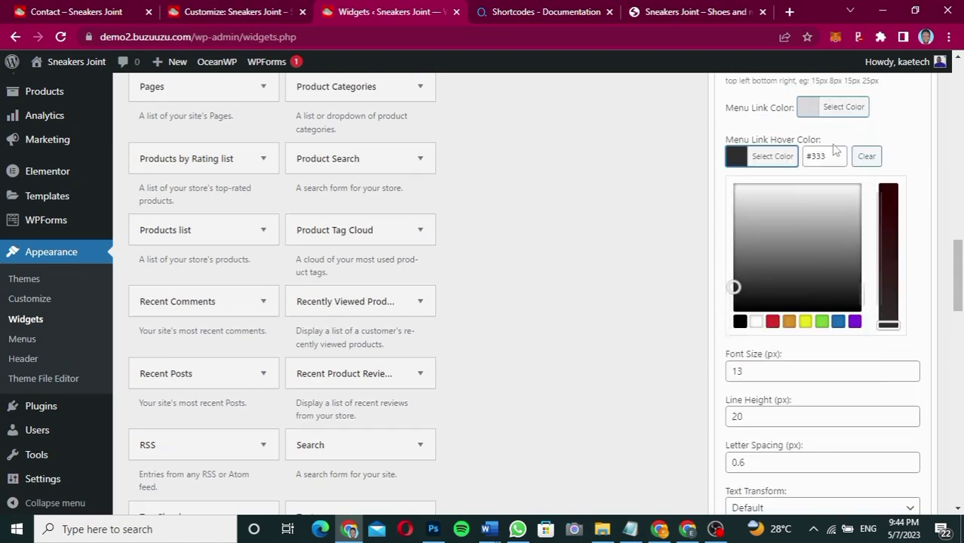
click(771, 322)
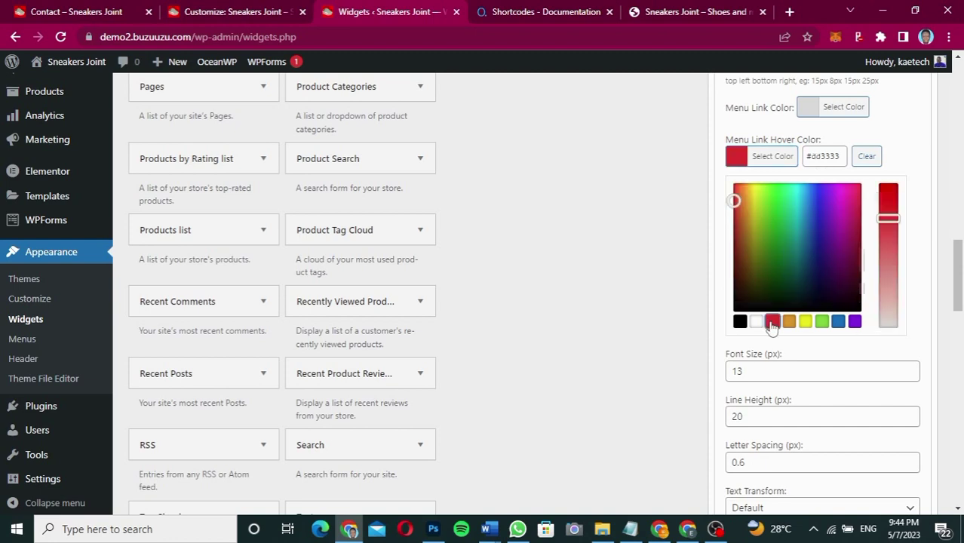
click(728, 199)
- Save the CATEGORIES widget, then collapse it and the COMPANY widget
click(903, 359)
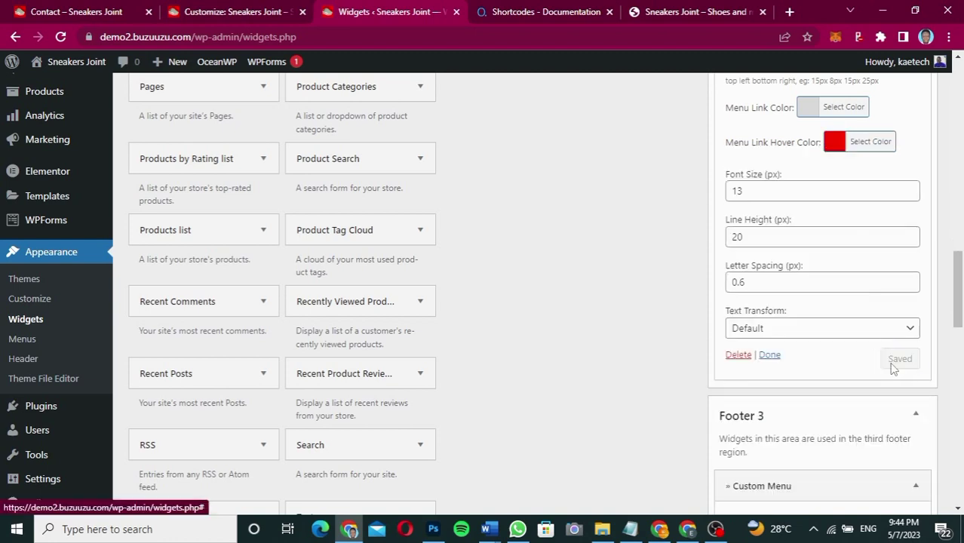
click(768, 354)
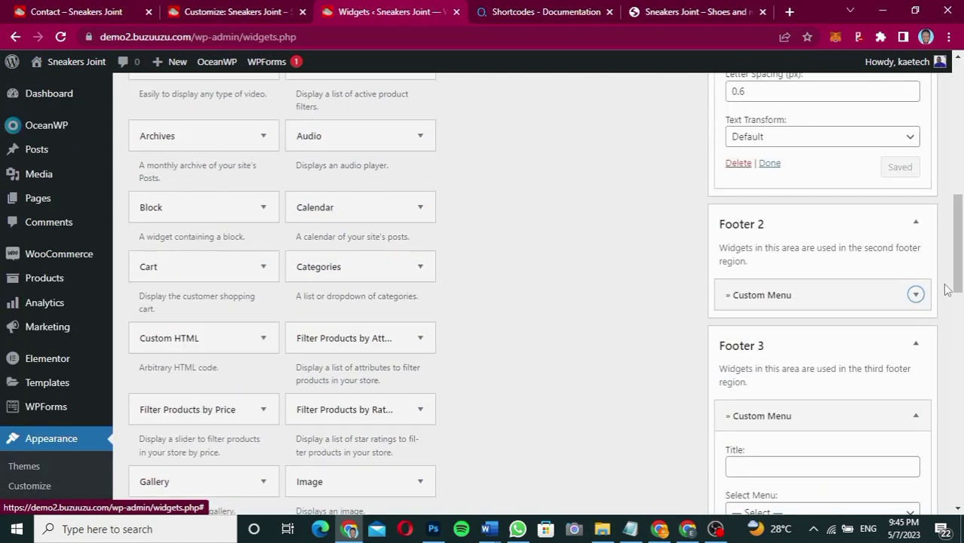
click(769, 163)
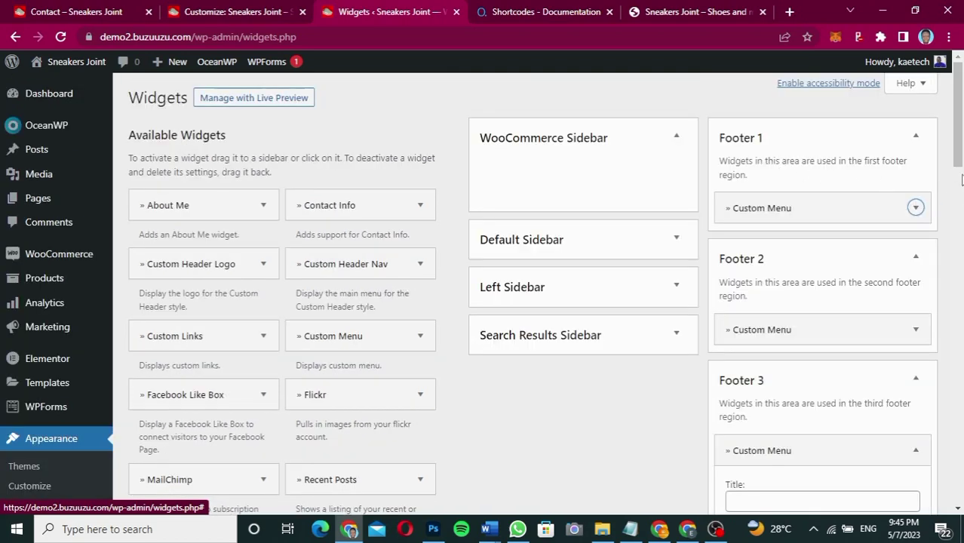
- Check the reference site's footer, then title the Footer 3 Custom Menu widget MY ACCOUNT and assign Footer Menu 3 to it
drag(960, 162, 961, 223)
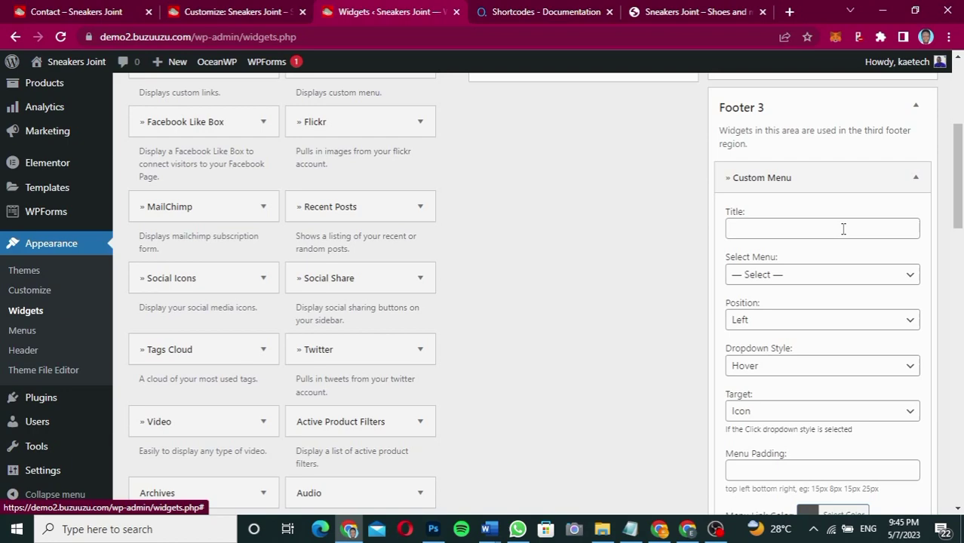
click(40, 10)
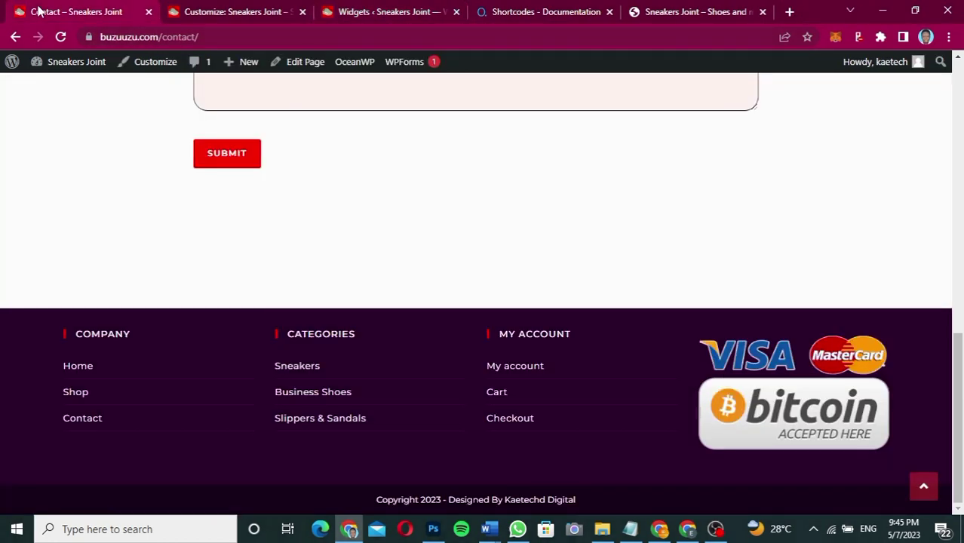
click(383, 11)
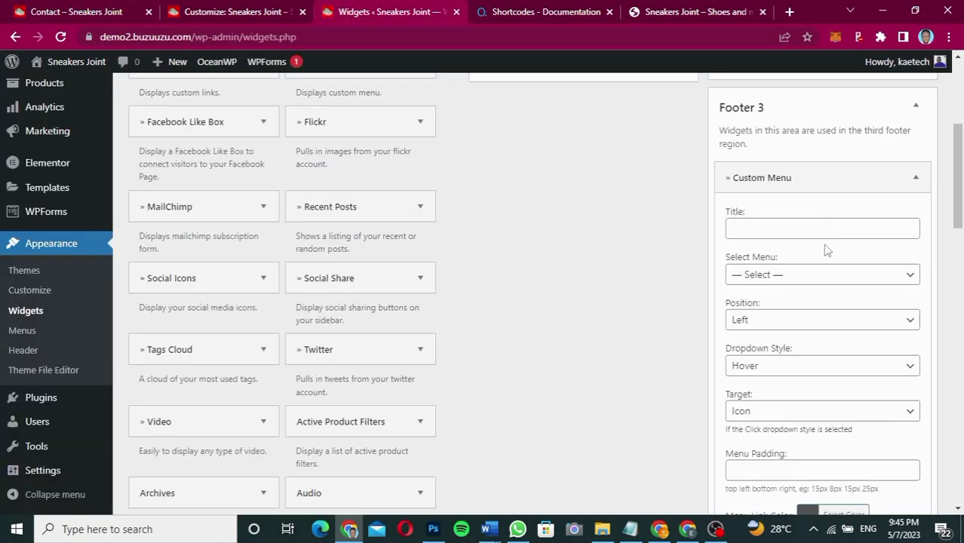
click(820, 229)
text(MY ACCOUNT)
click(815, 274)
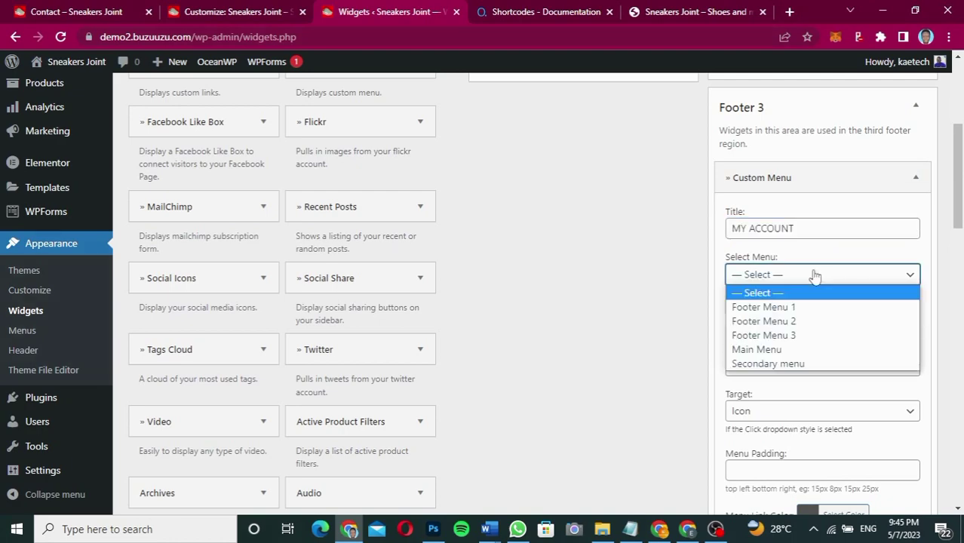
click(797, 337)
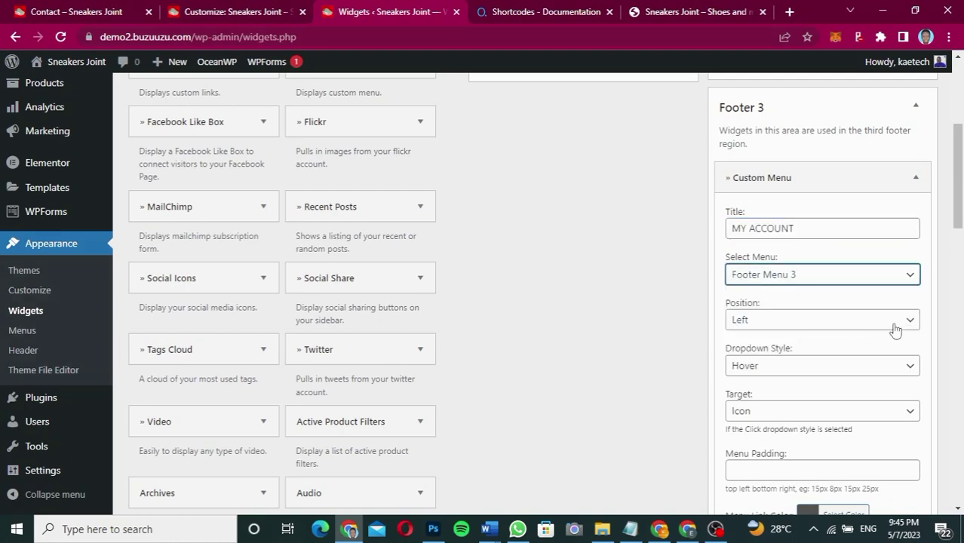
- Set the MY ACCOUNT widget's menu link color to #dddddd
drag(958, 215, 958, 283)
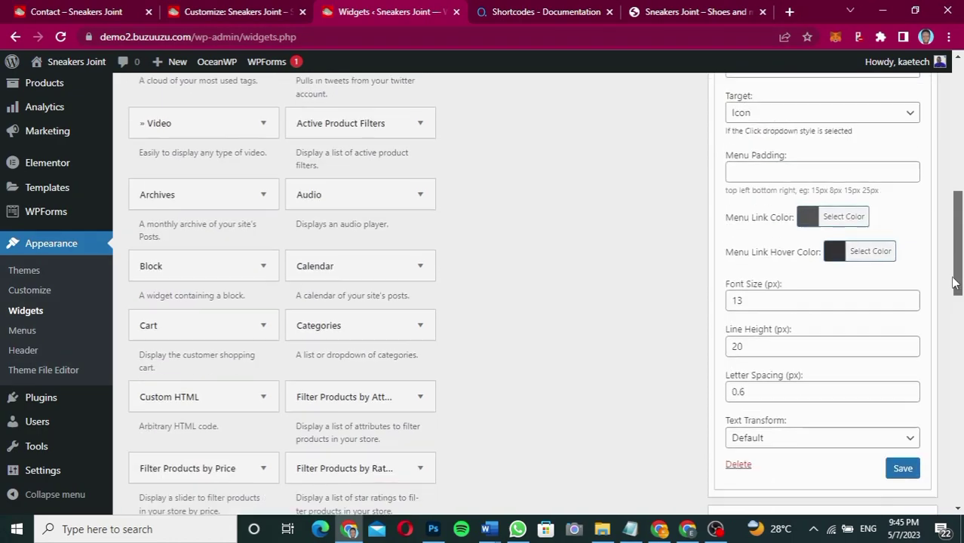
click(812, 228)
click(836, 226)
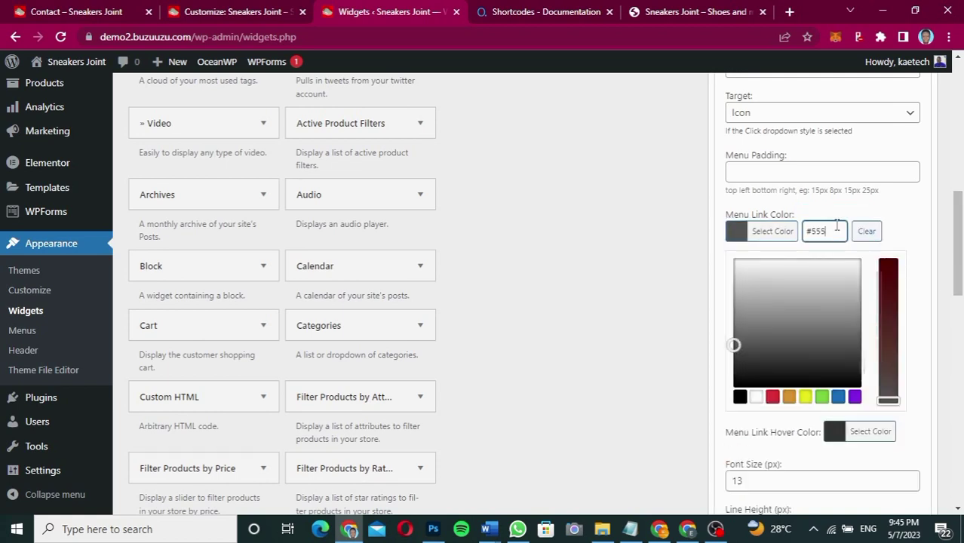
key(ctrl+a)
text(#dddddd)
key(Escape)
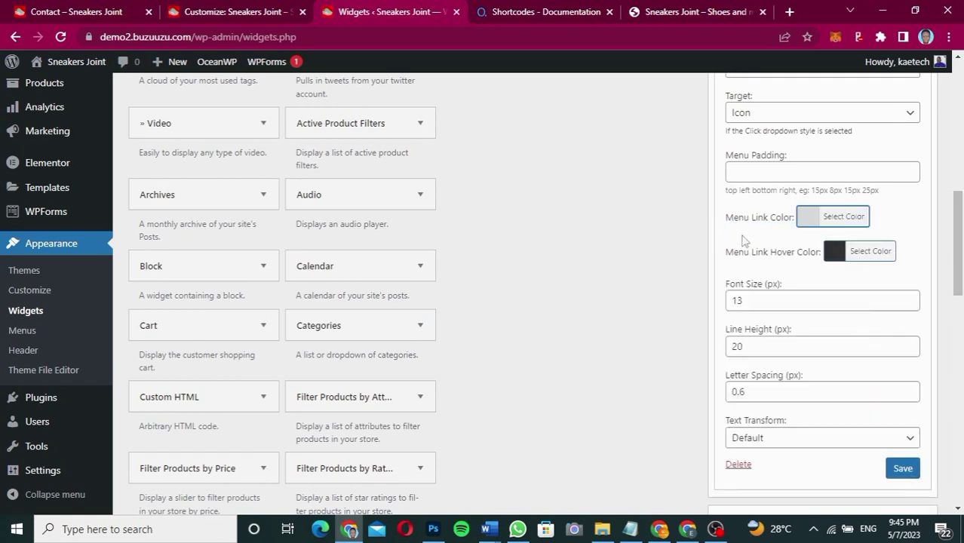
- Set the MY ACCOUNT widget's menu link hover color to the red preset, then save and collapse the widget
click(837, 254)
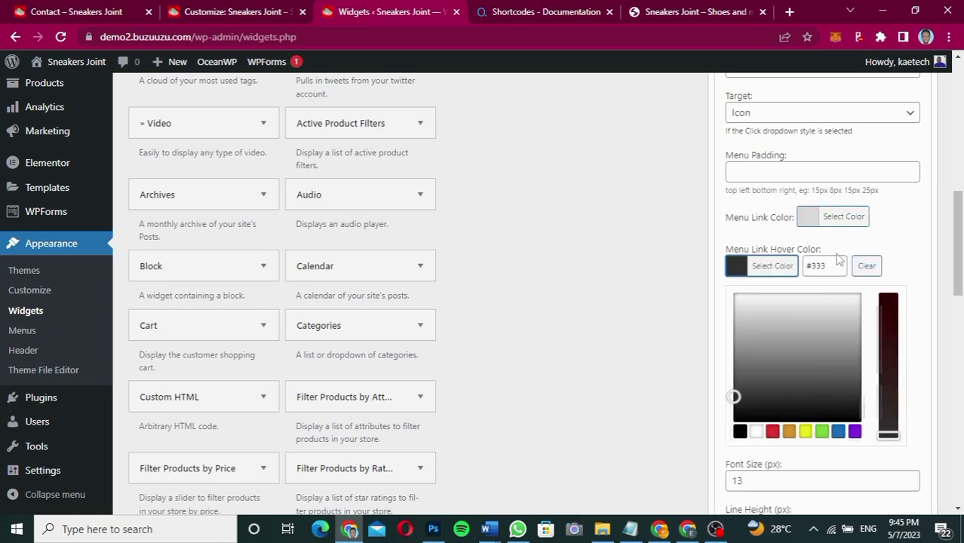
click(773, 432)
click(773, 267)
scroll(961, 257, down, 3)
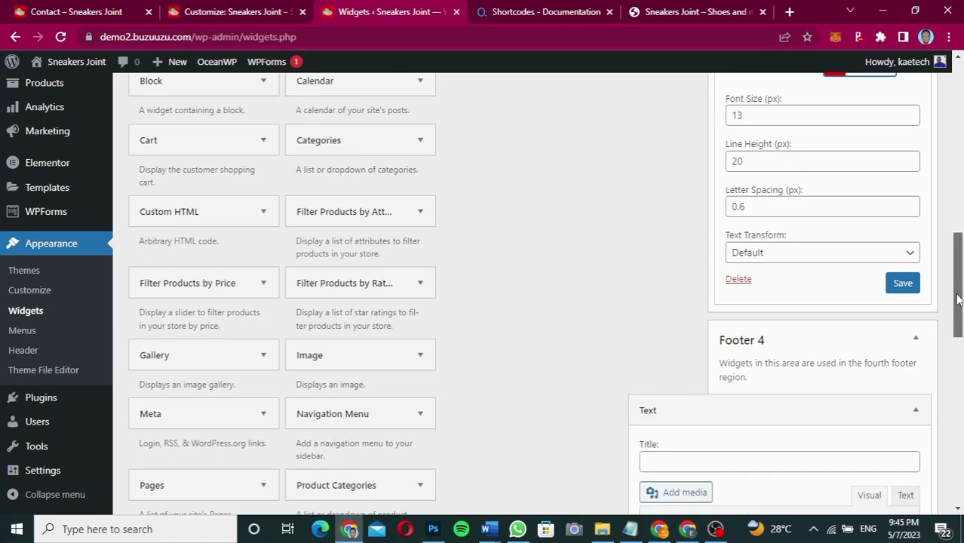
click(903, 283)
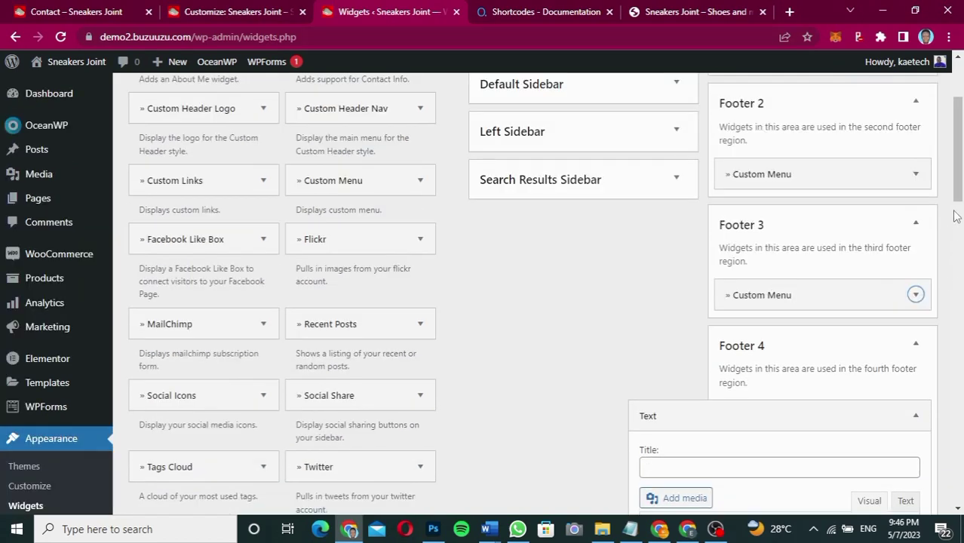
- Insert the visa-and-mastercard-logo-26.png and Bitcoin_accepted_here_printable.png library images into the Footer 4 Text widget as on the reference site, then save and collapse it
drag(957, 192, 956, 258)
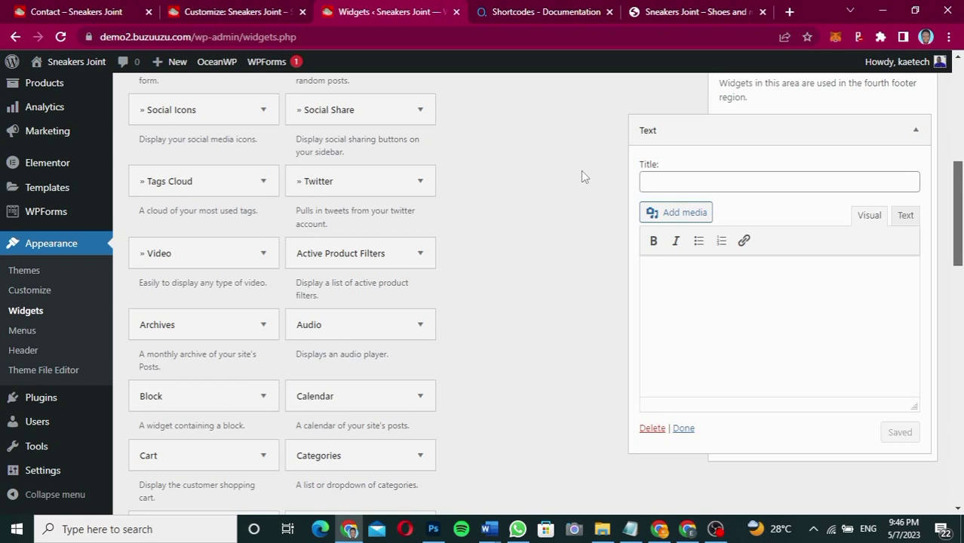
click(93, 18)
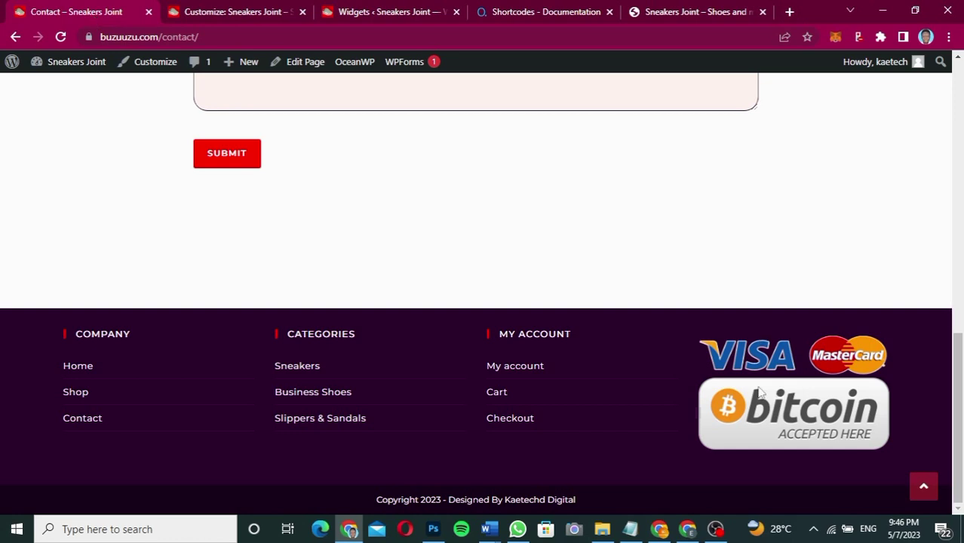
key(ctrl+3)
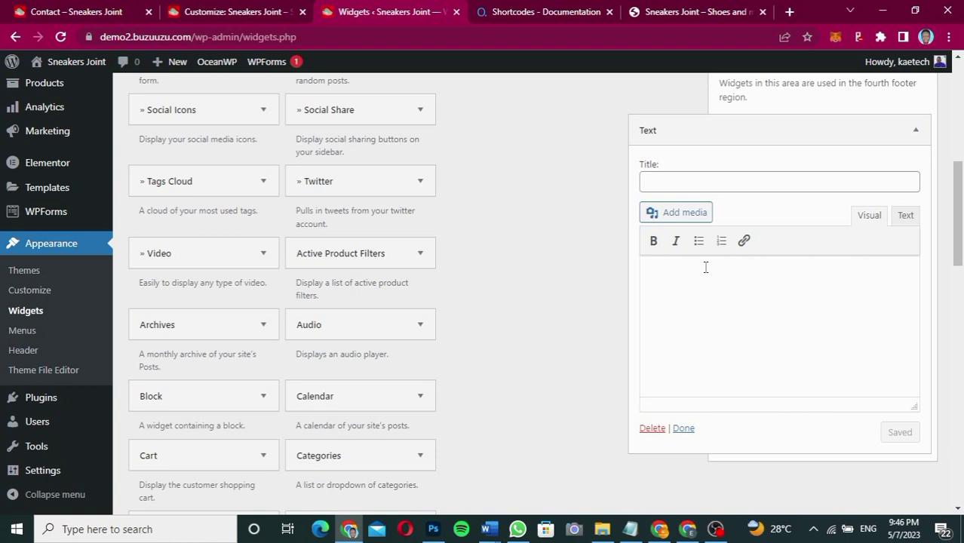
click(682, 213)
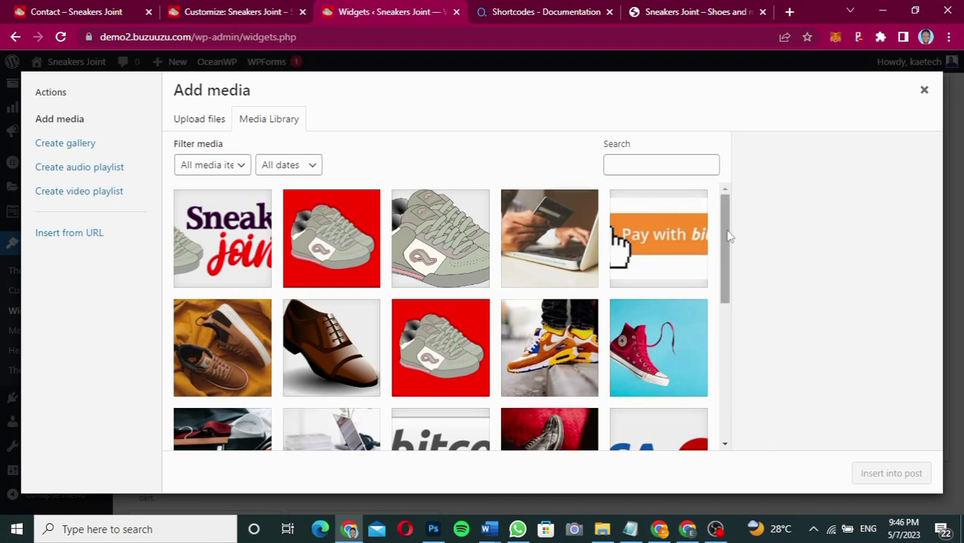
drag(721, 242, 728, 301)
click(657, 280)
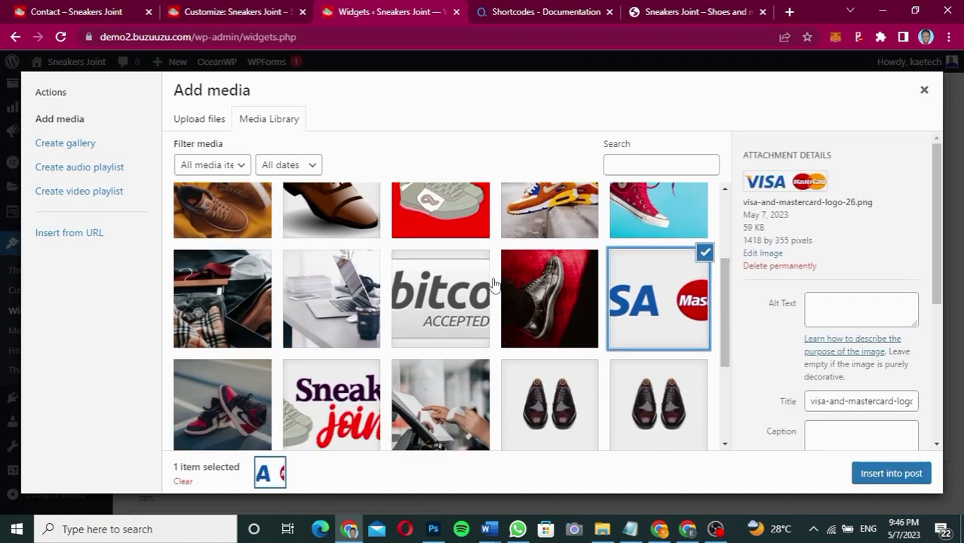
click(446, 280)
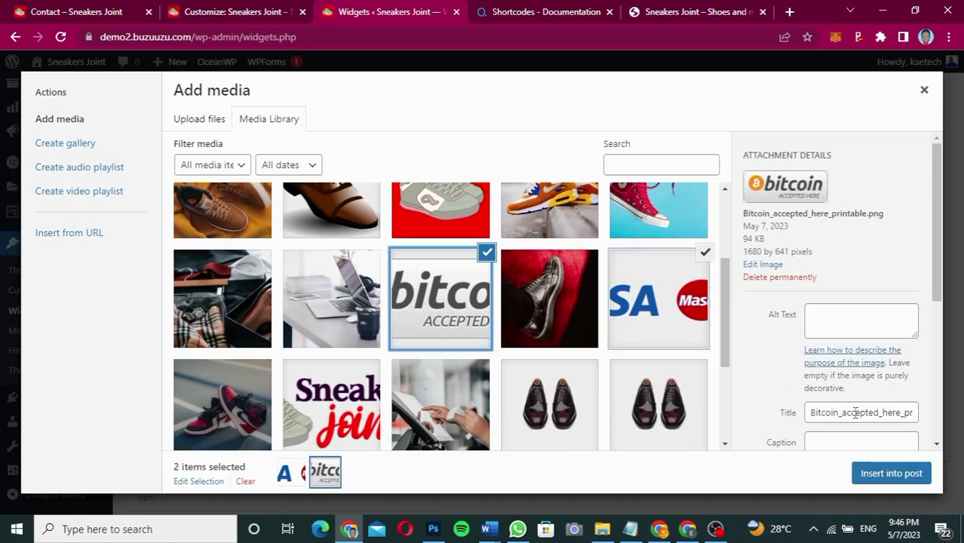
click(888, 475)
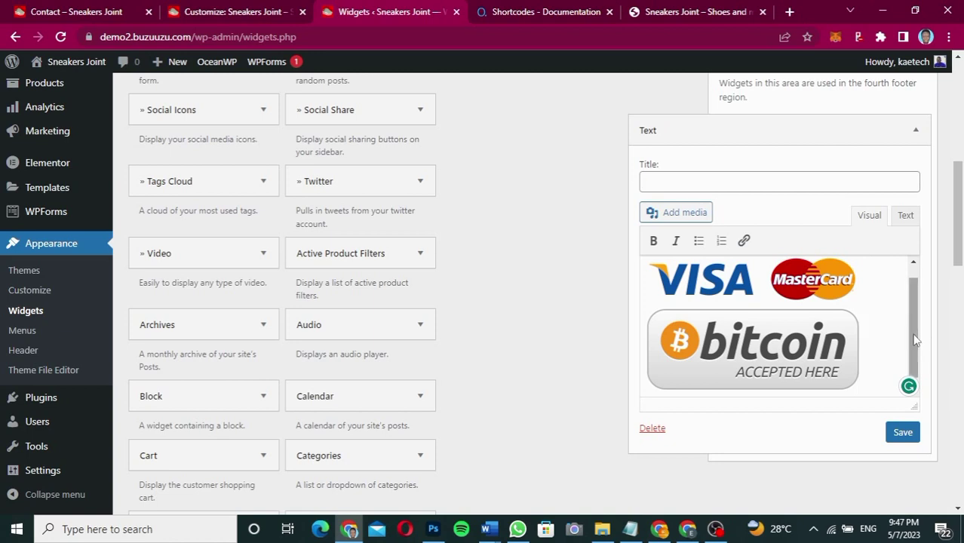
click(903, 434)
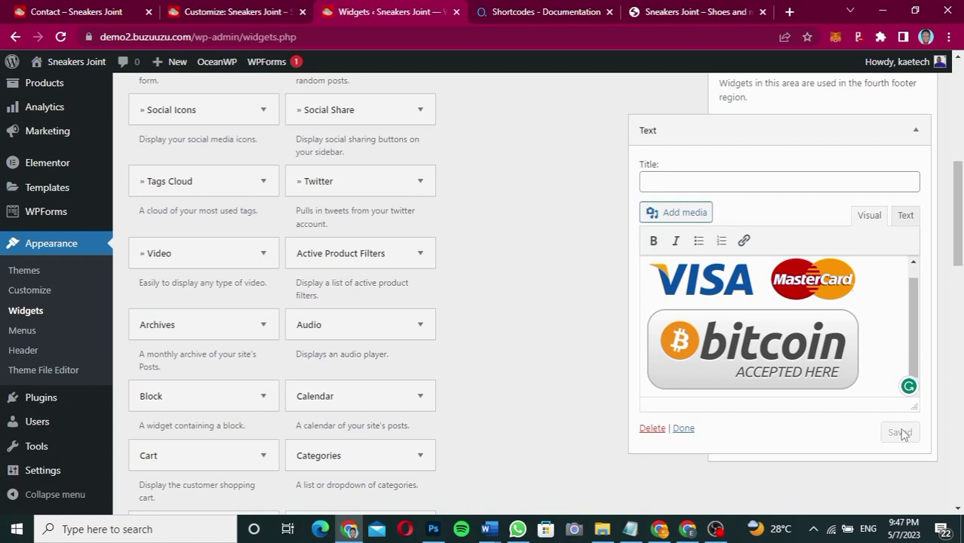
click(684, 428)
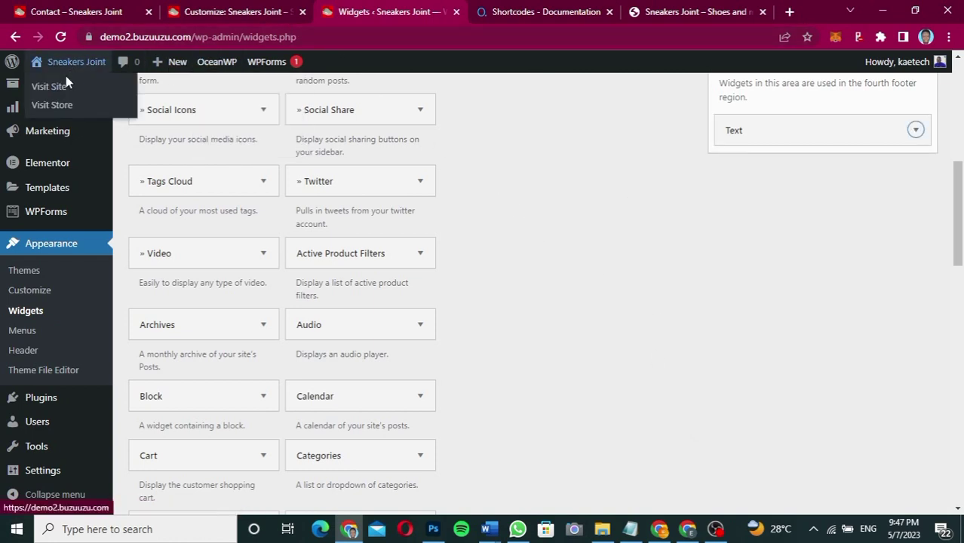
- Open the live store in a new browser tab and compare its footer with the reference site's footer
right_click(65, 83)
click(86, 93)
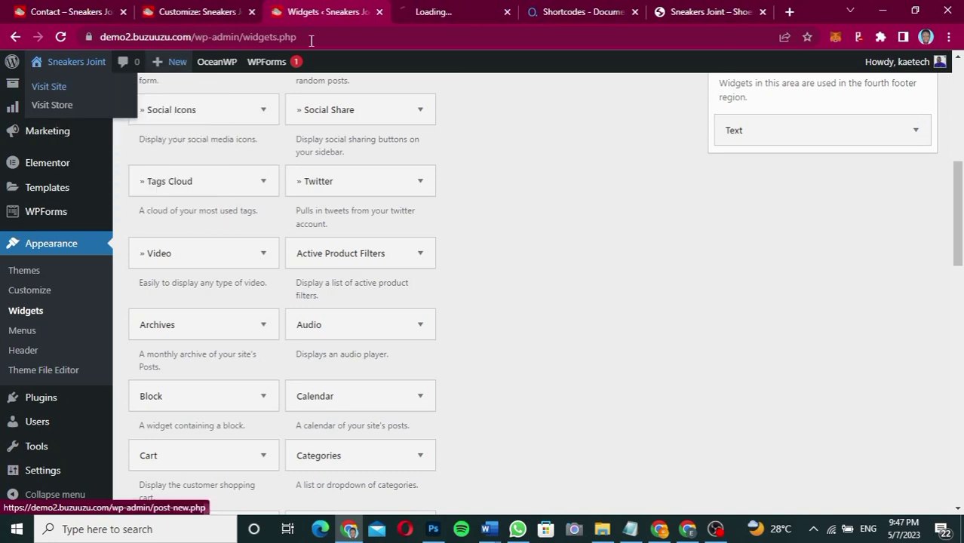
click(432, 11)
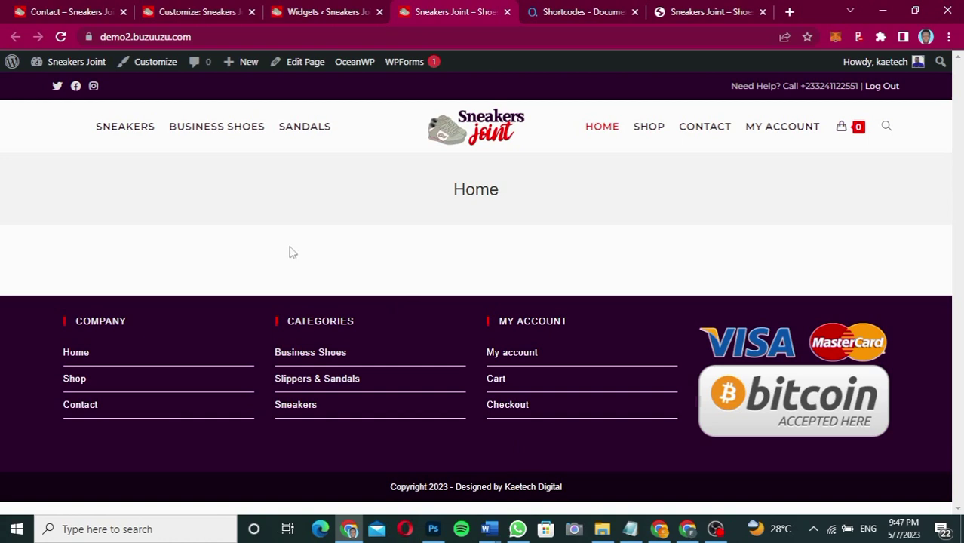
click(87, 19)
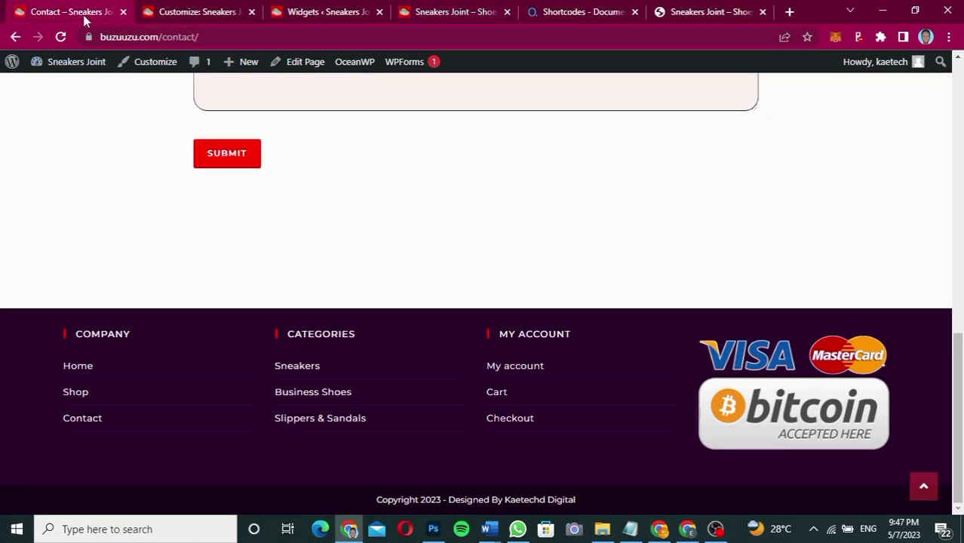
- Examine the Footer Widgets settings in the Customizer and the live footer's menu separator lines to find the matching color option
click(179, 13)
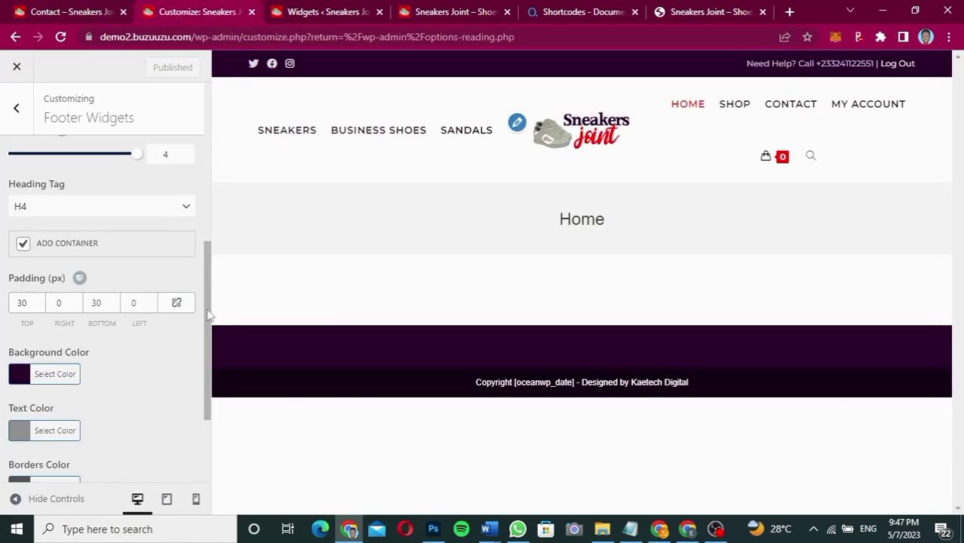
drag(209, 310, 209, 281)
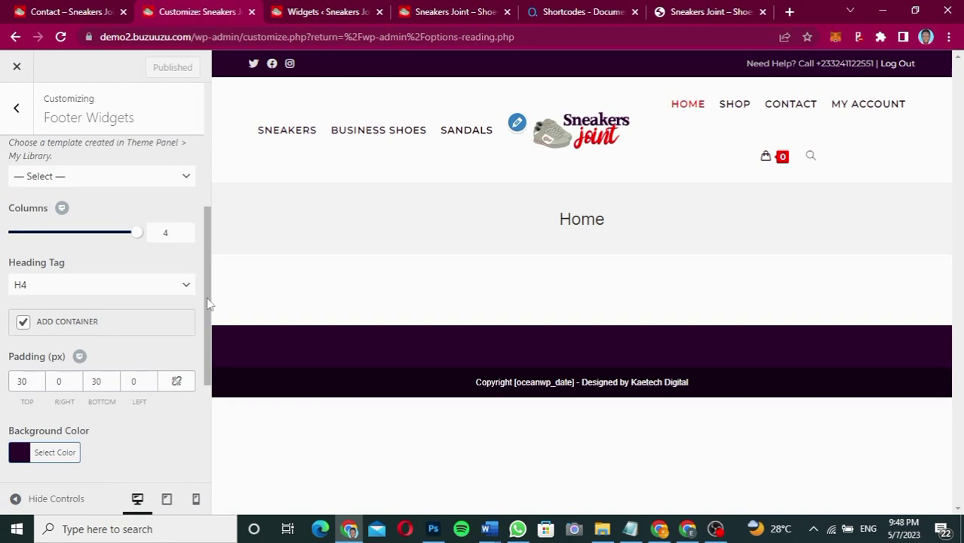
scroll(209, 304, down, 3)
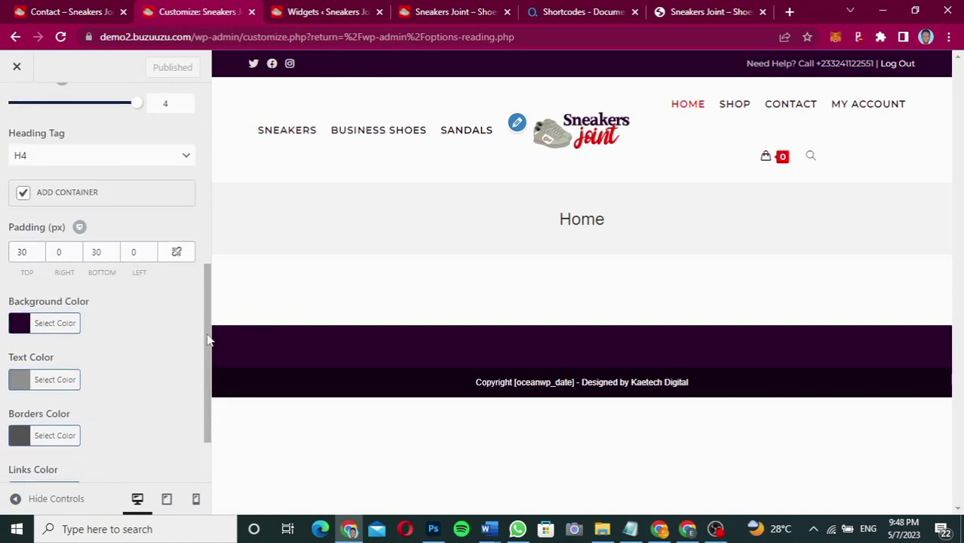
scroll(209, 287, up, 3)
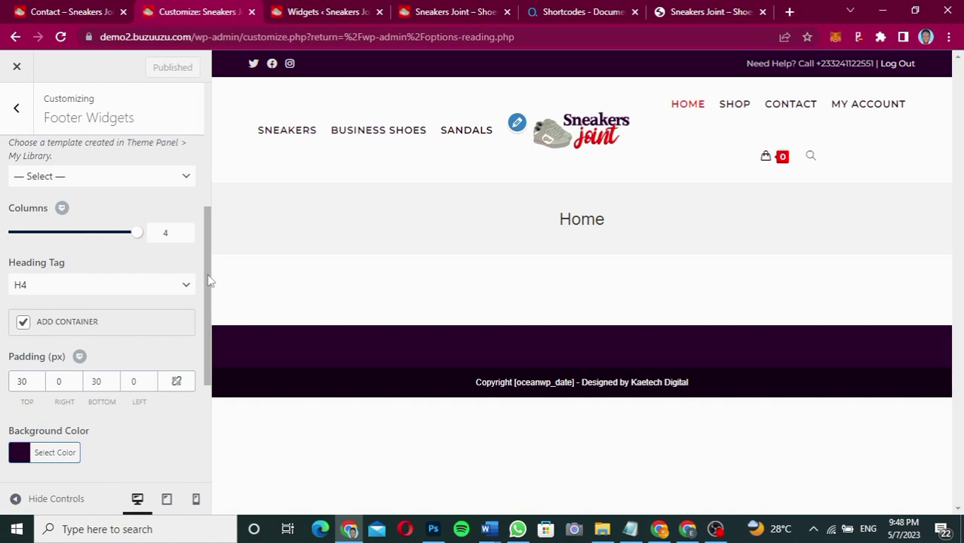
drag(209, 283, 206, 334)
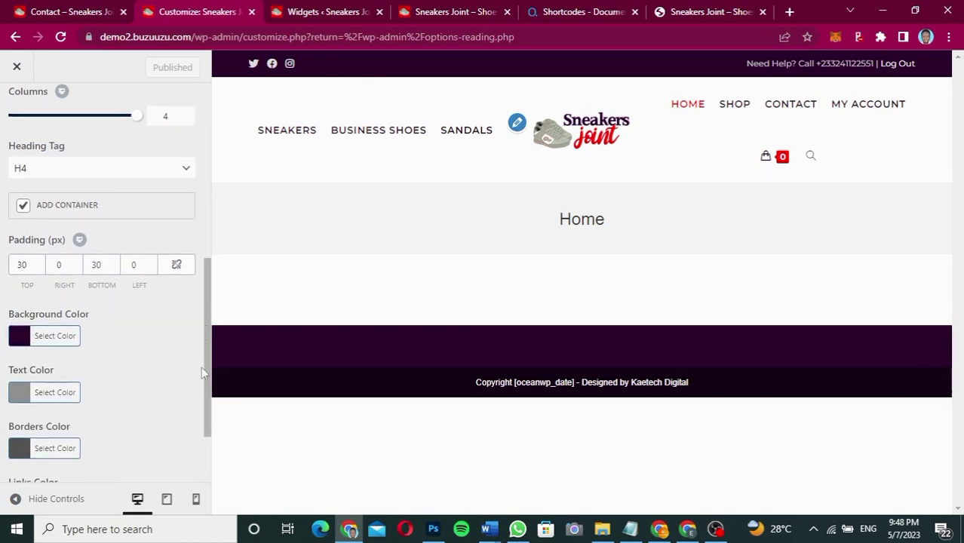
drag(209, 370, 209, 371)
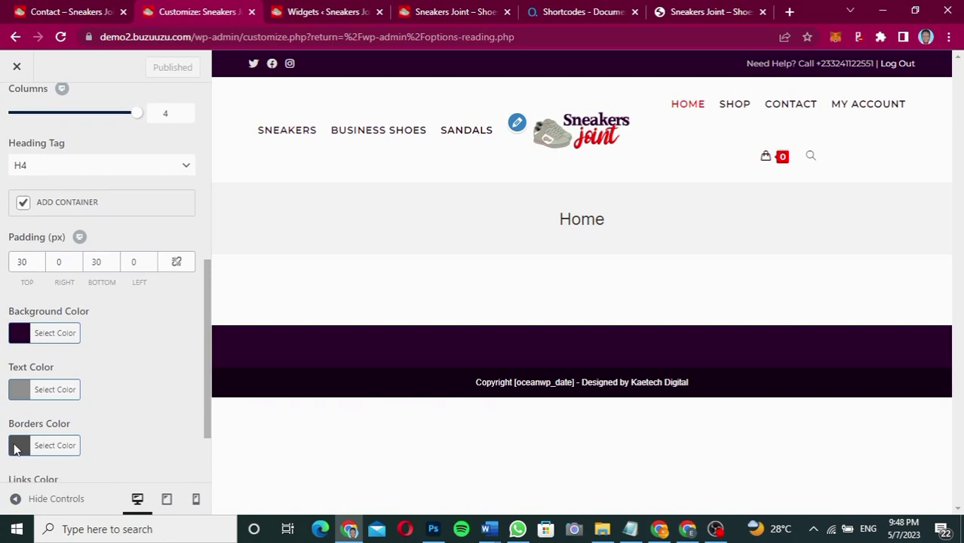
scroll(19, 457, down, 2)
scroll(34, 369, down, 1)
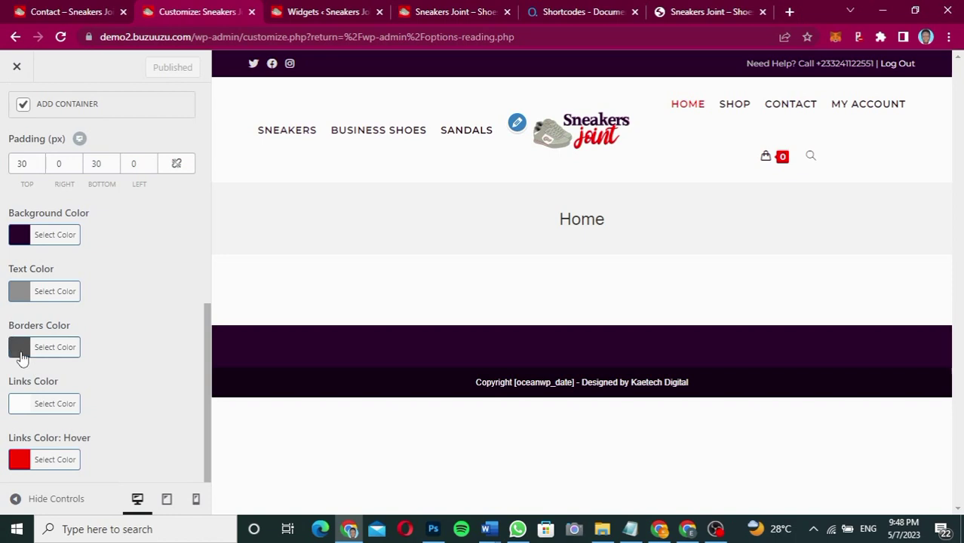
click(319, 13)
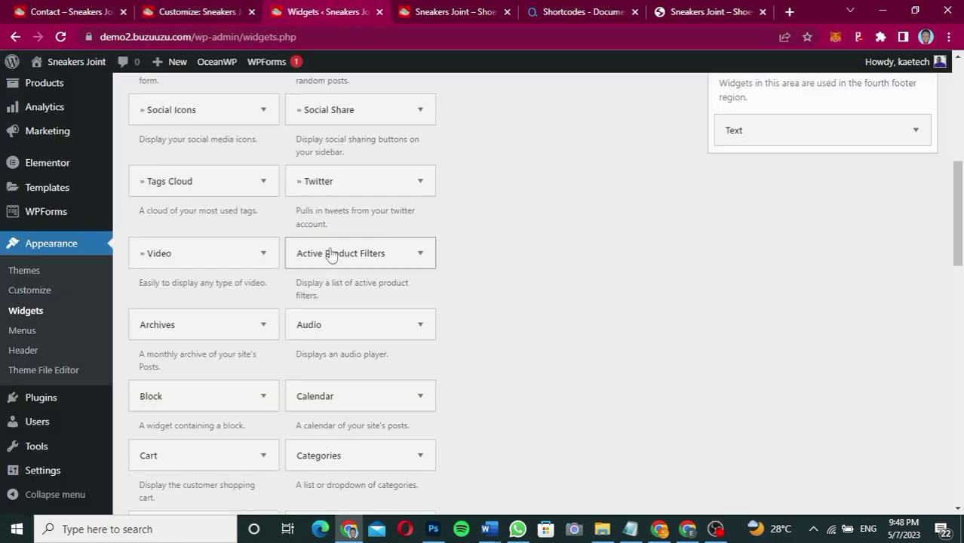
click(454, 13)
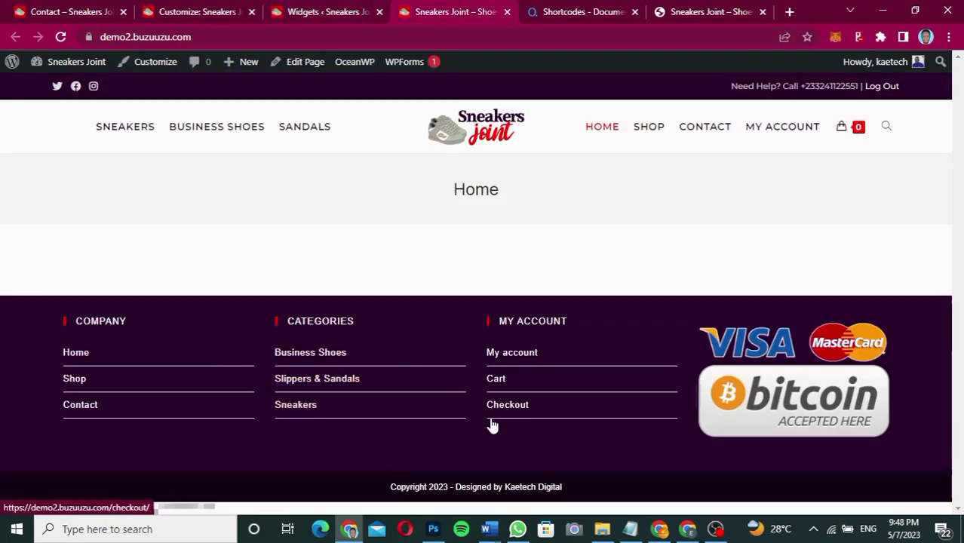
- Set the Footer Widgets borders color to rgba(85,85,85,0.18), publish the change and reload the live store page
click(211, 11)
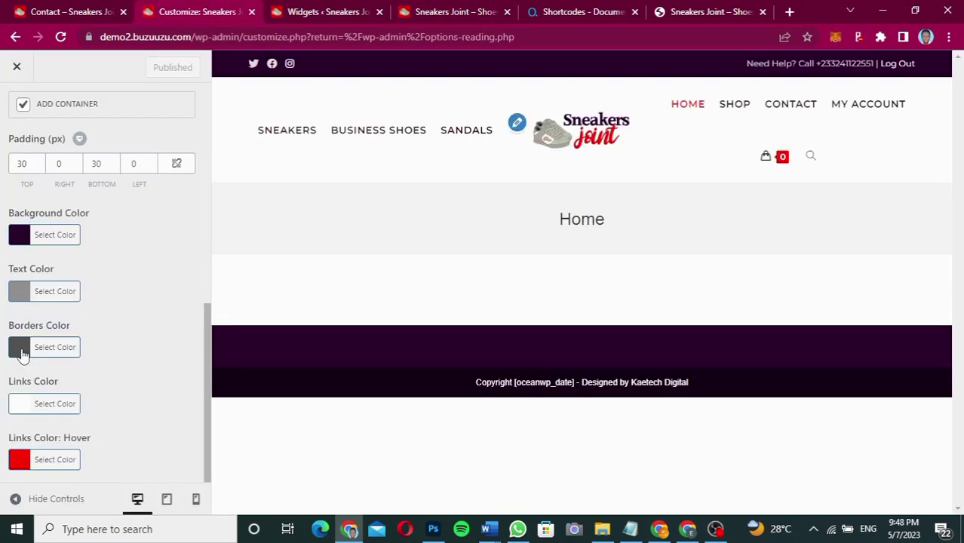
click(19, 347)
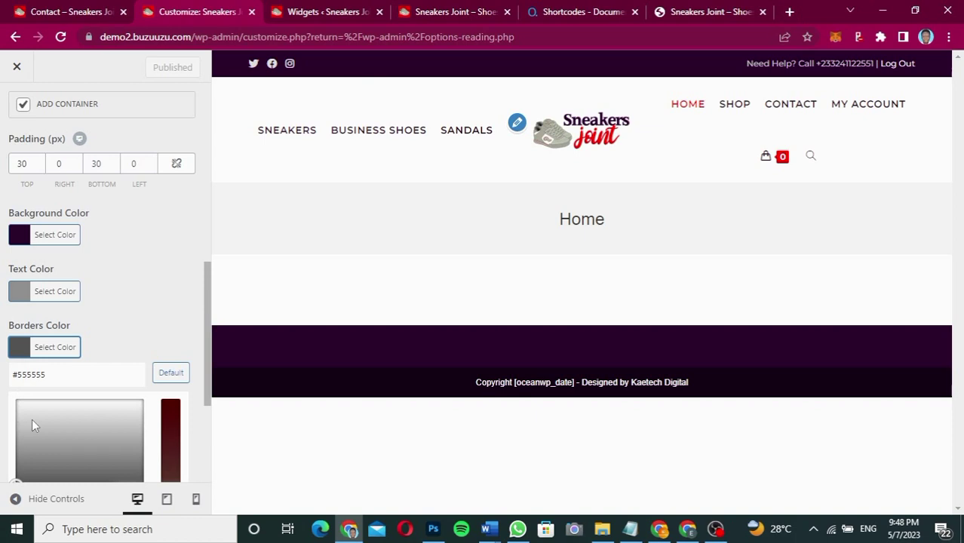
drag(206, 370, 208, 435)
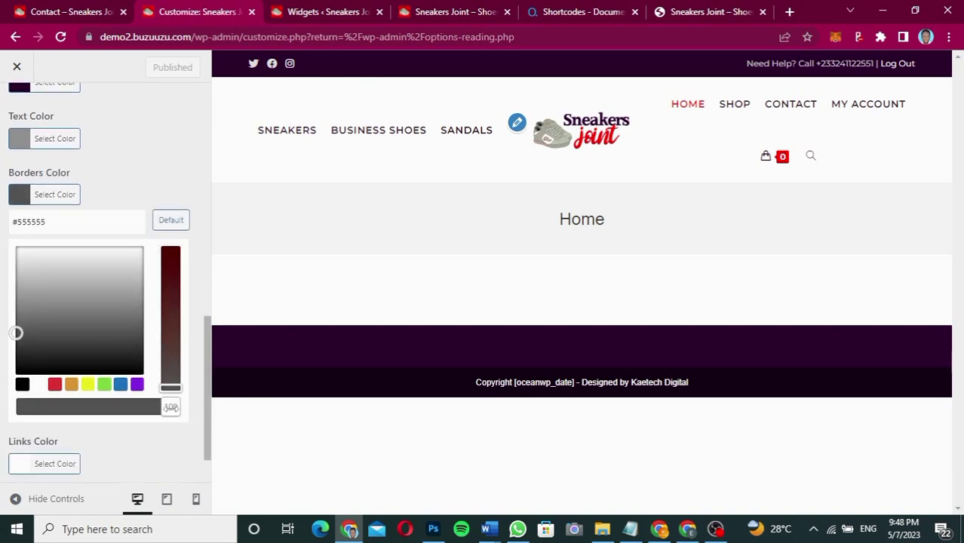
drag(171, 407, 52, 408)
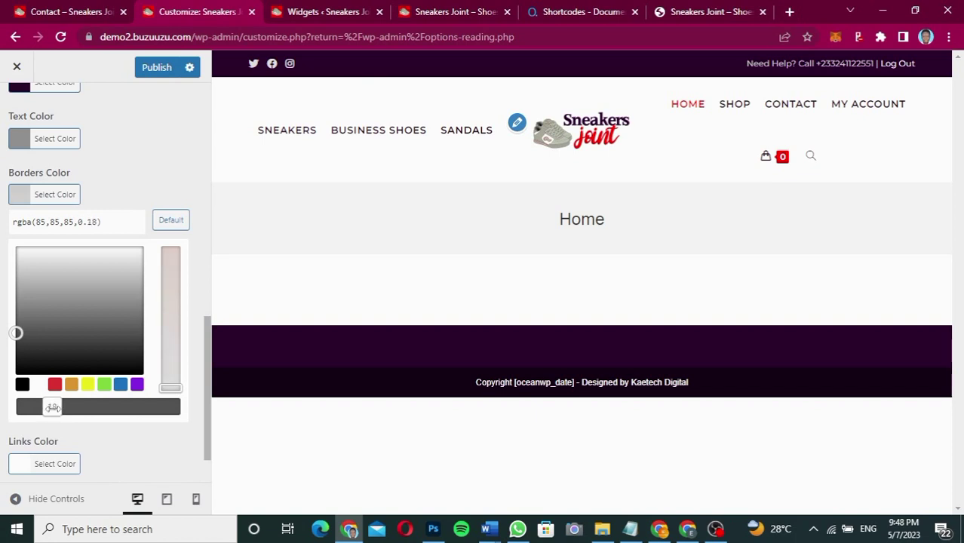
click(158, 70)
click(446, 15)
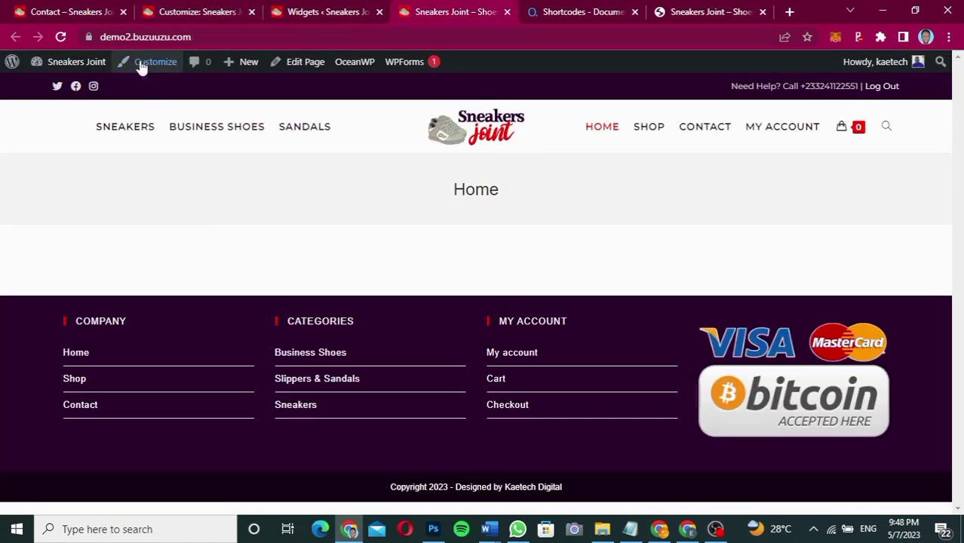
click(60, 36)
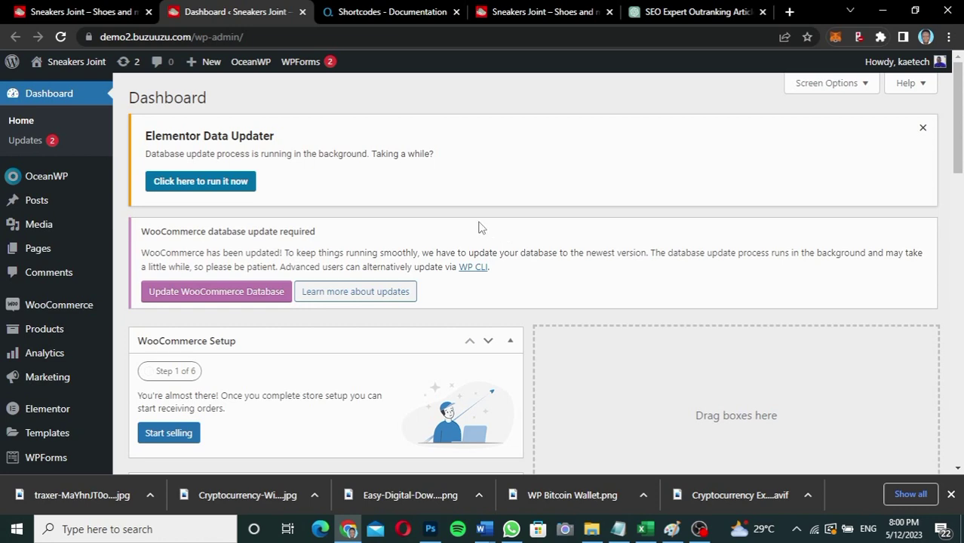
- Open the store's list of all products from the admin dashboard and start creating the first product
mouse_move(60, 235)
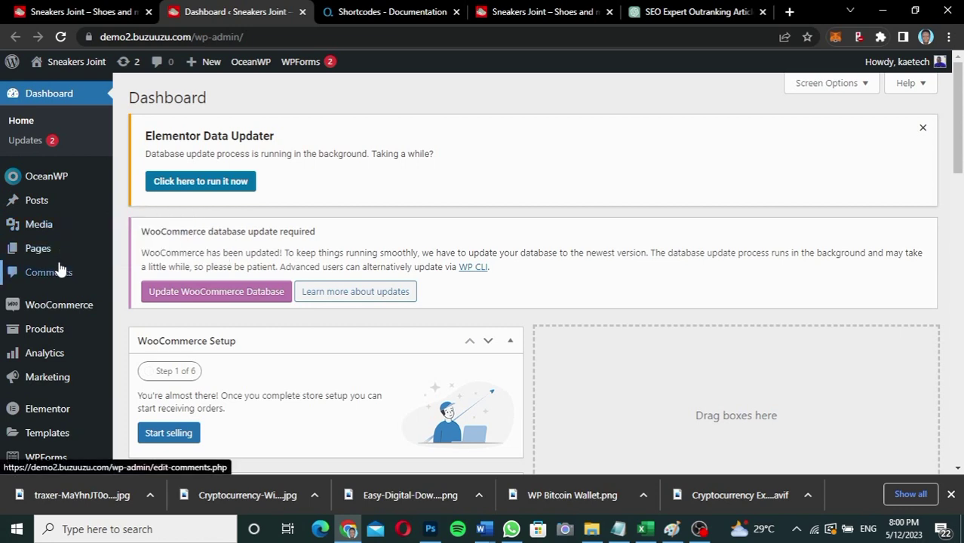
mouse_move(25, 339)
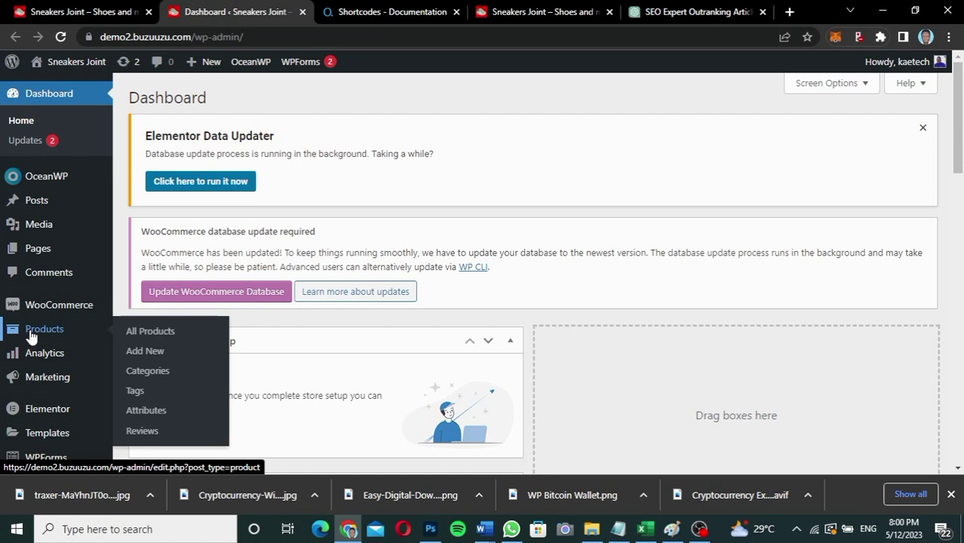
click(145, 333)
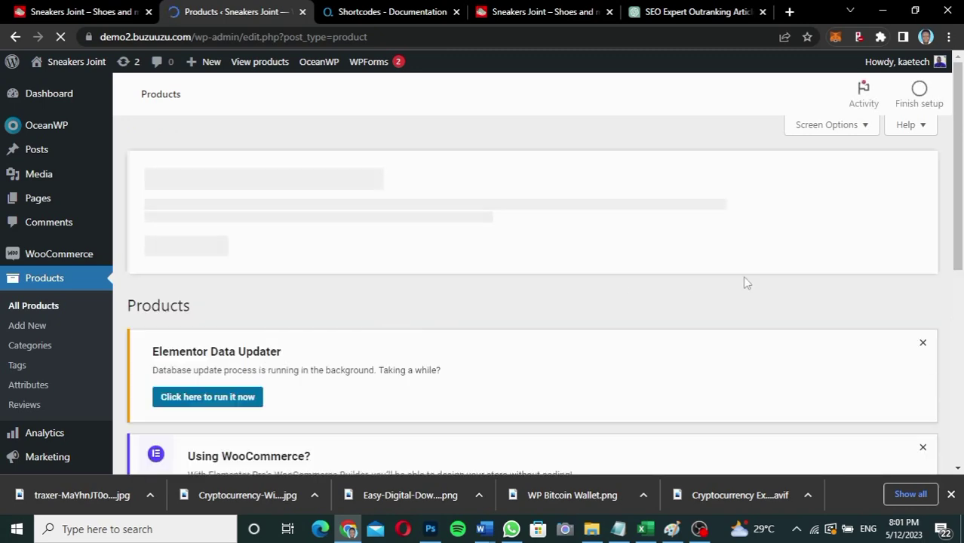
scroll(747, 283, down, 5)
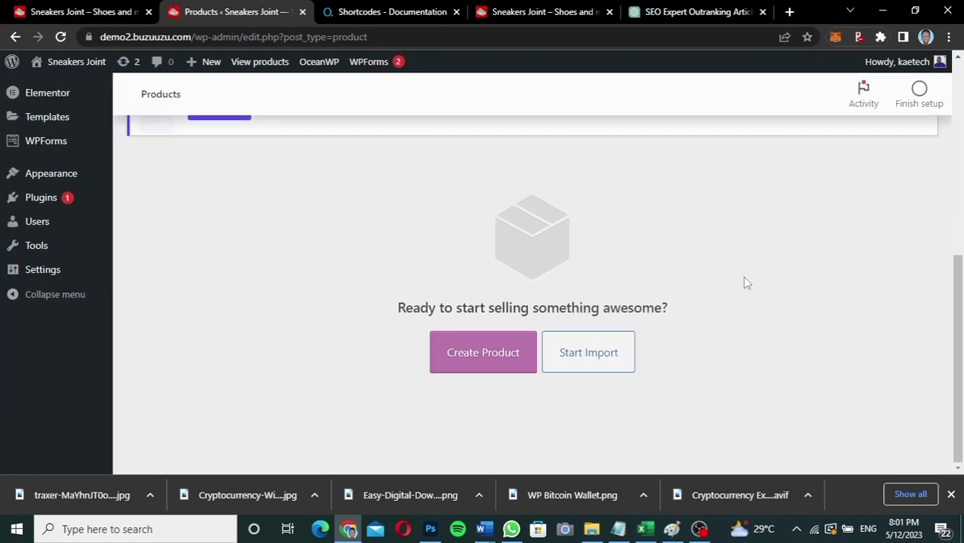
click(475, 360)
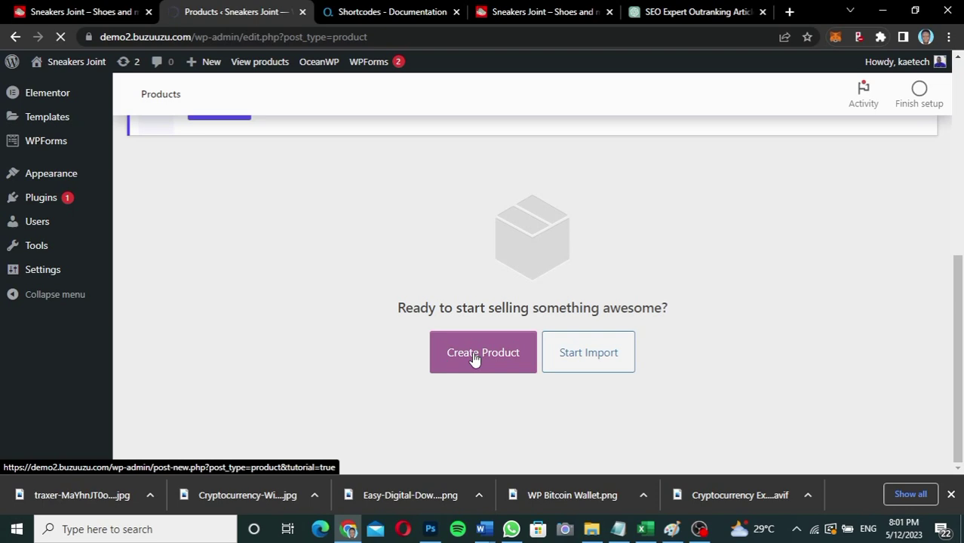
- Load the reference site buzuuzu.com in the browser tab that shows the live store's home page
click(519, 13)
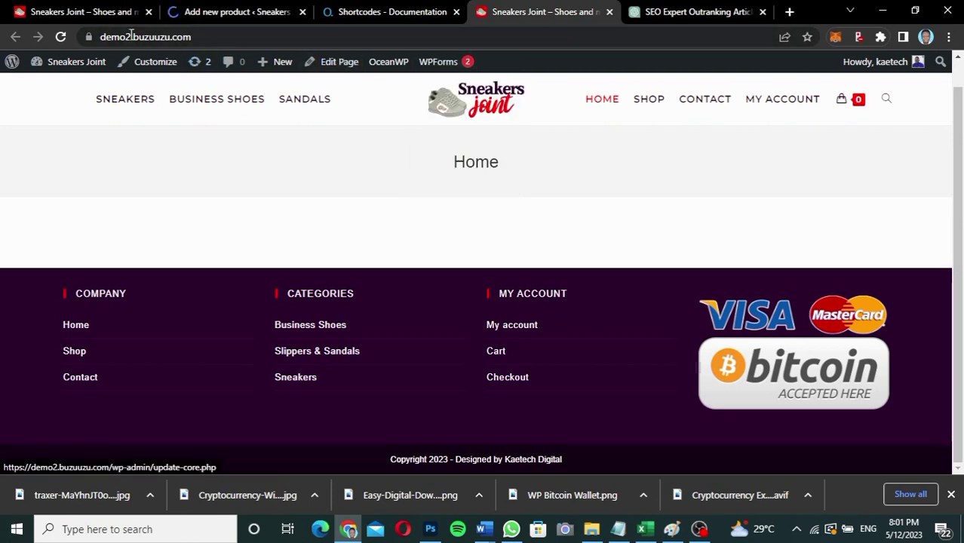
drag(131, 37, 100, 37)
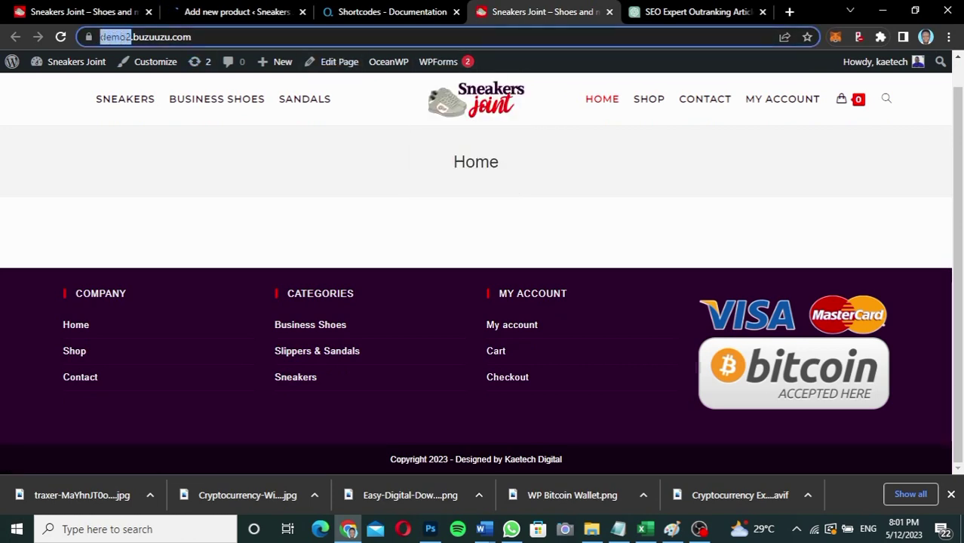
click(98, 38)
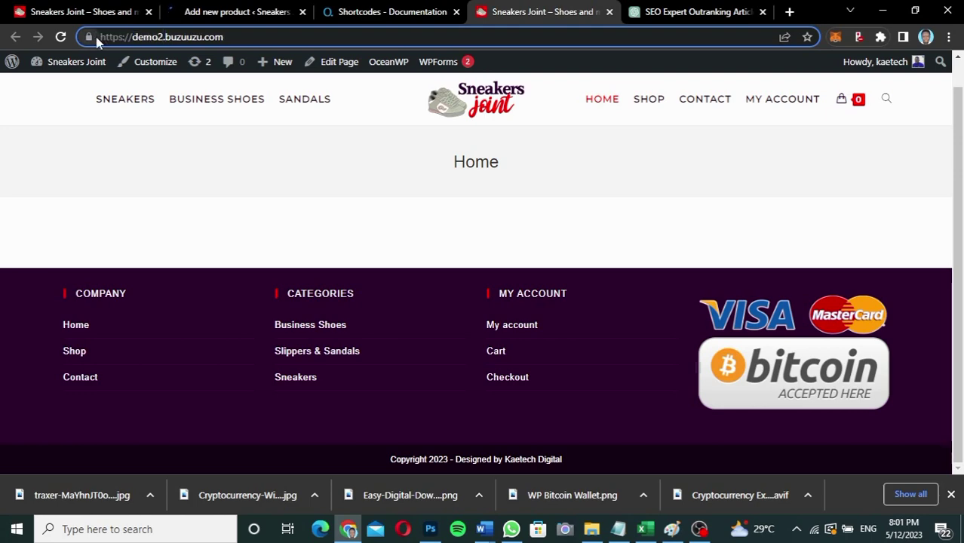
key(BackSpace)
key(BackSpace)
key(BackSpace)
key(BackSpace)
key(BackSpace)
key(BackSpace)
key(BackSpace)
key(BackSpace)
key(BackSpace)
key(BackSpace)
key(BackSpace)
key(BackSpace)
key(BackSpace)
key(BackSpace)
key(Return)
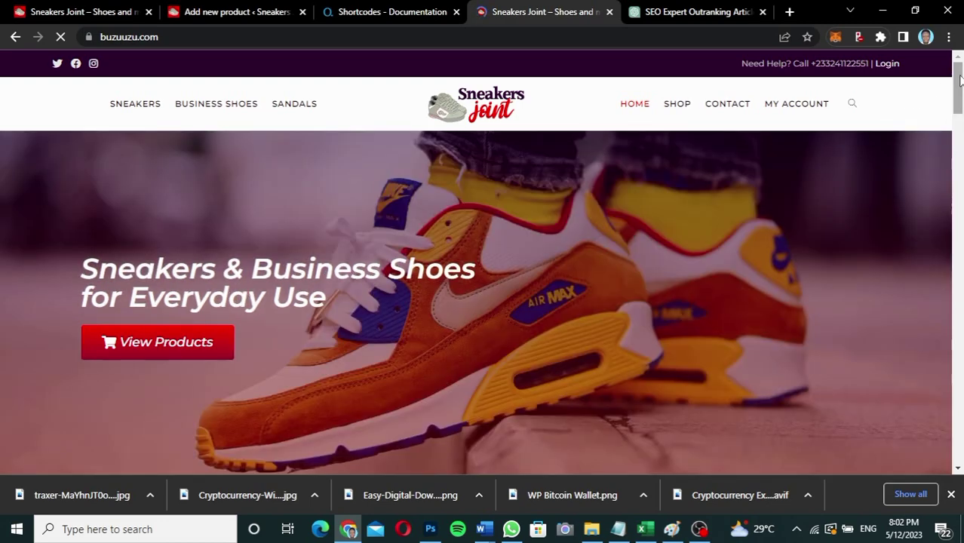
- Look over the reference home page's products, then open the Adidas Continental 85 low-top sneakers from its Shop page
drag(961, 81, 960, 124)
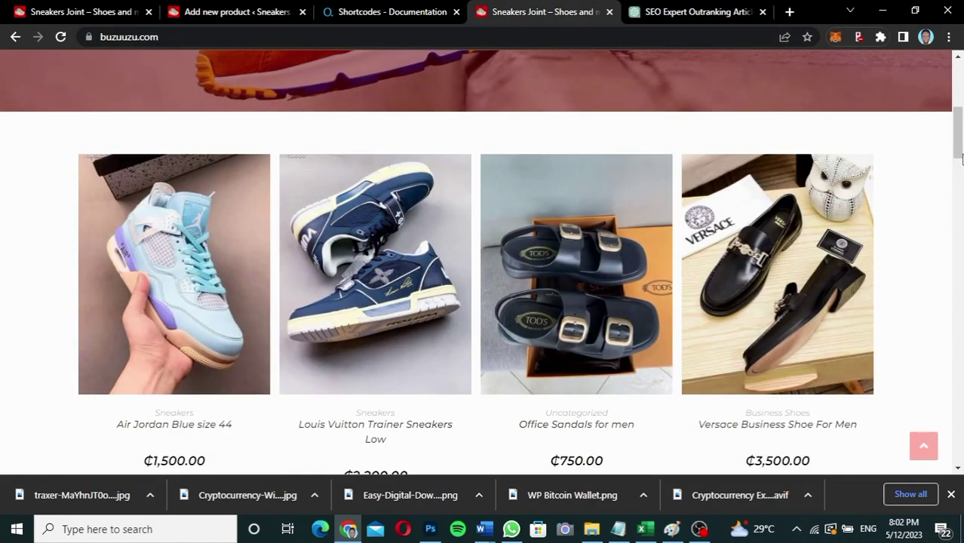
mouse_move(960, 157)
mouse_down()
mouse_move(955, 316)
mouse_move(950, 157)
mouse_up()
scroll(951, 108, up, 1)
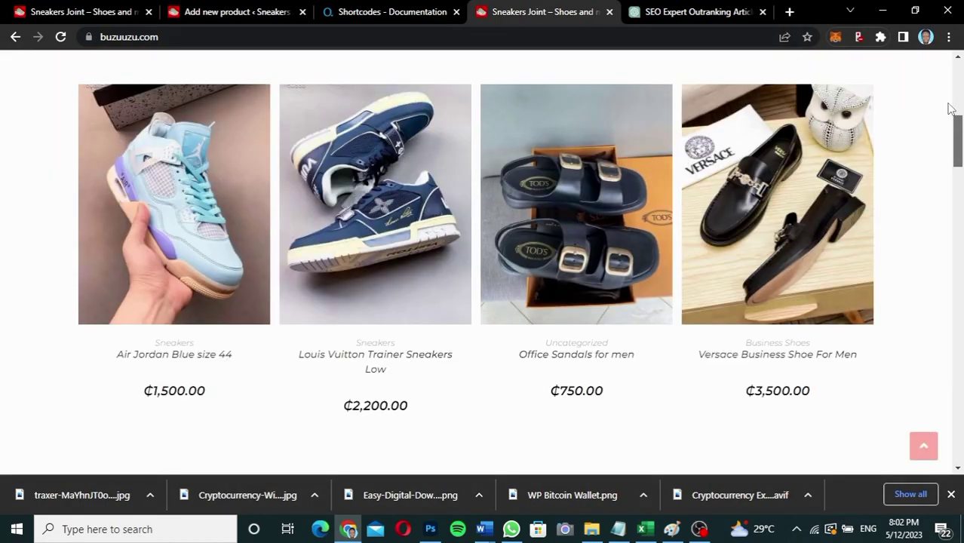
drag(951, 108, 948, 78)
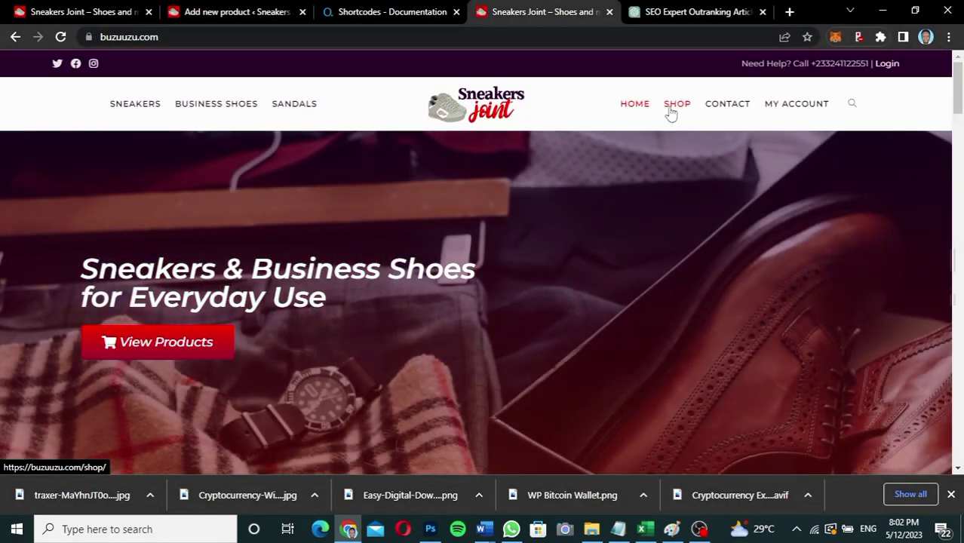
click(677, 107)
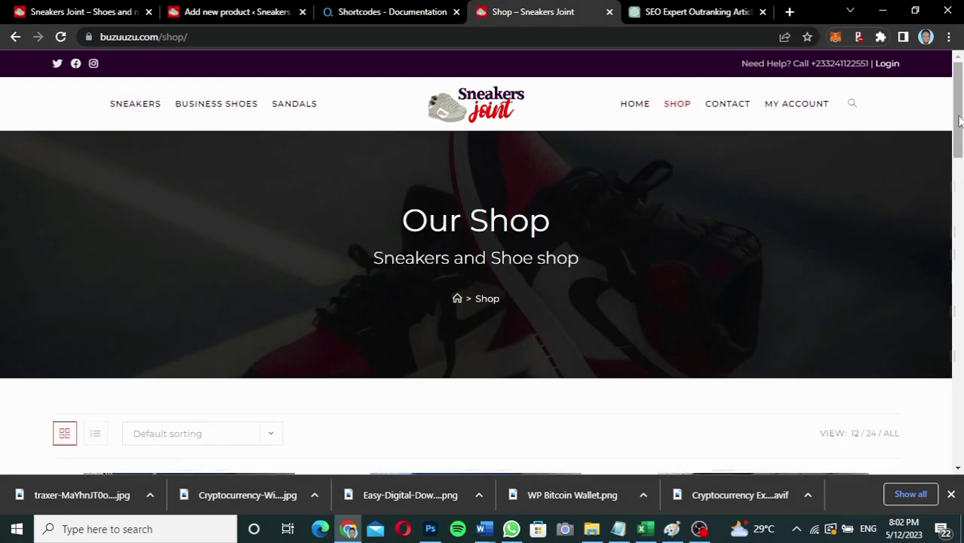
drag(960, 121, 959, 200)
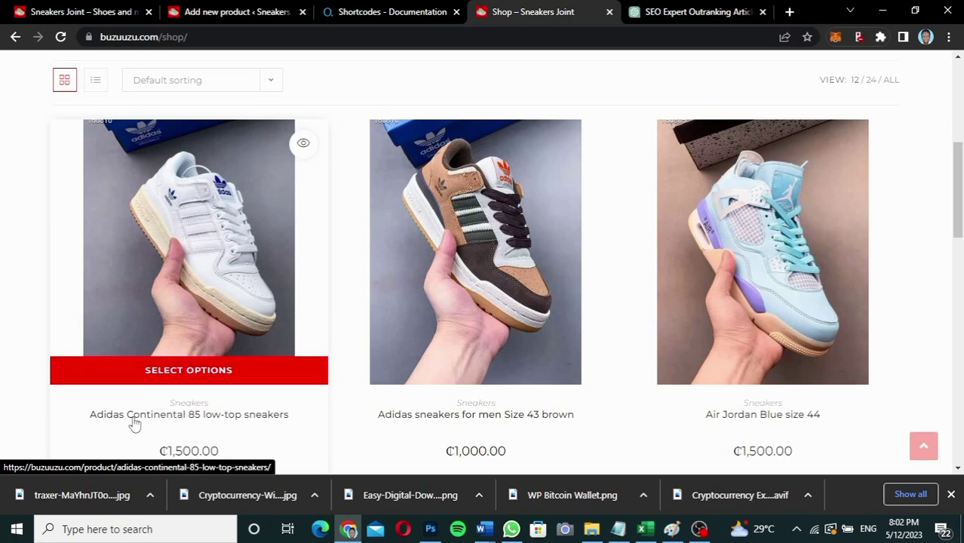
click(237, 420)
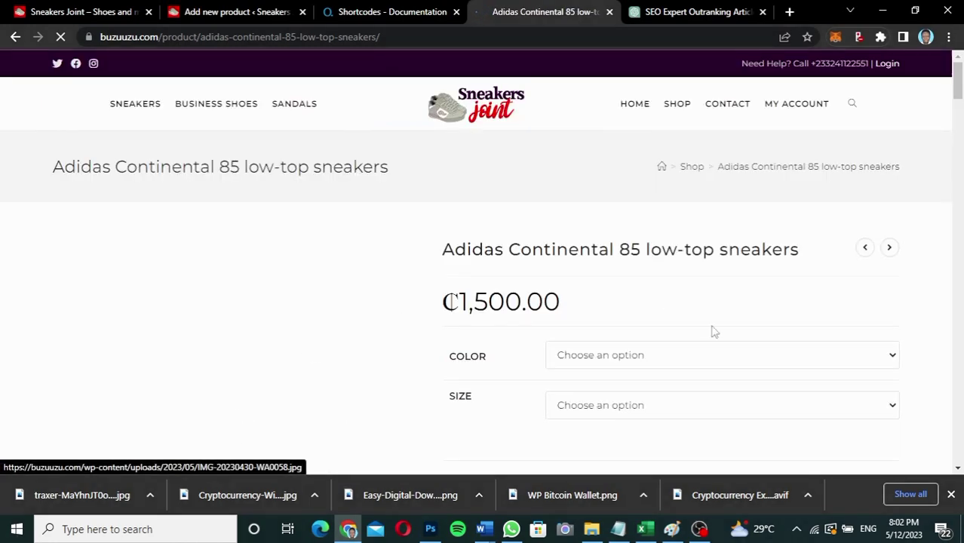
- Examine the Color and Size choices offered on the reference product page
mouse_move(961, 98)
mouse_down()
mouse_move(960, 213)
mouse_move(961, 86)
mouse_move(963, 110)
mouse_up()
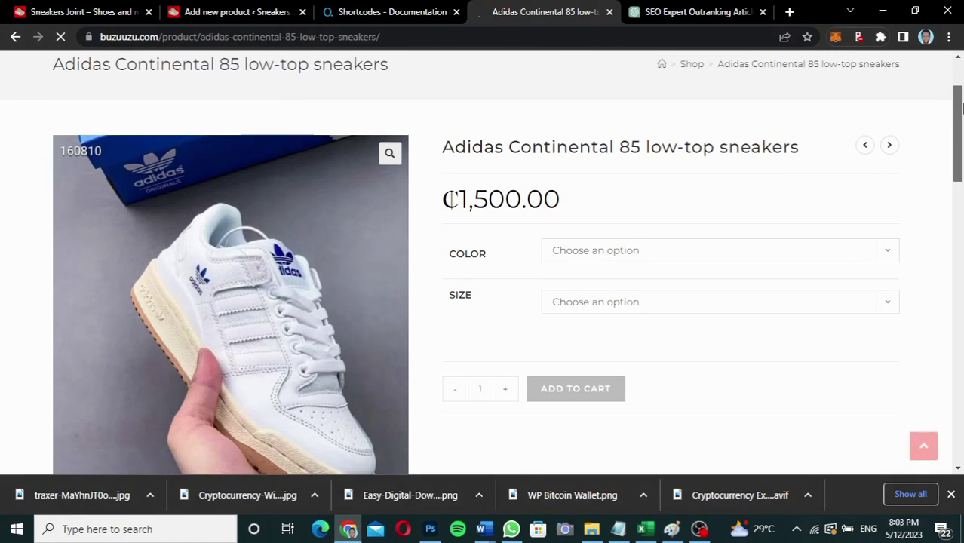
click(646, 250)
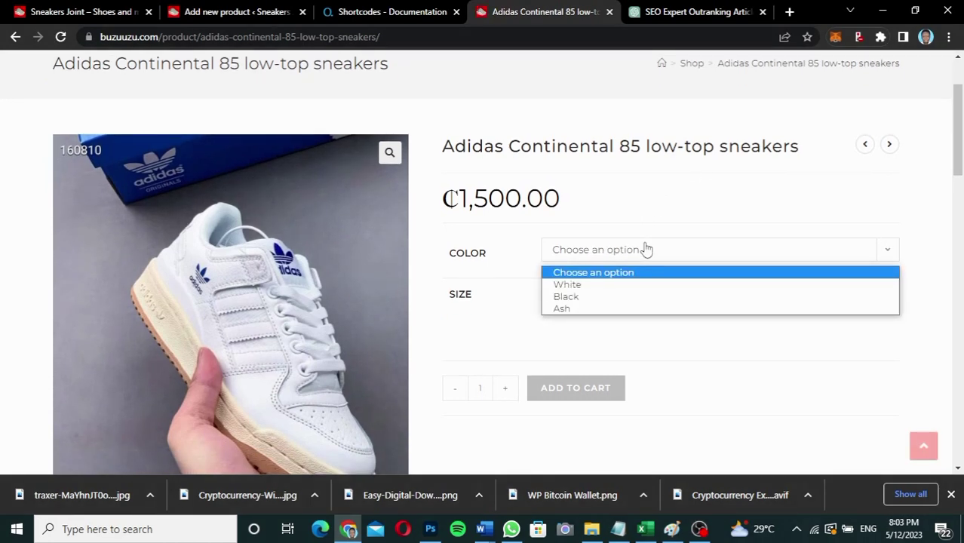
click(646, 250)
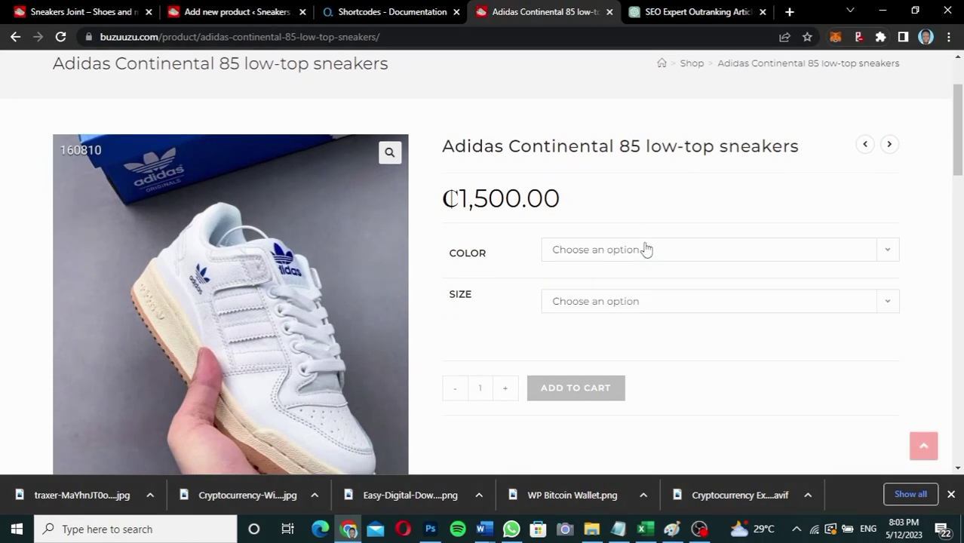
click(605, 308)
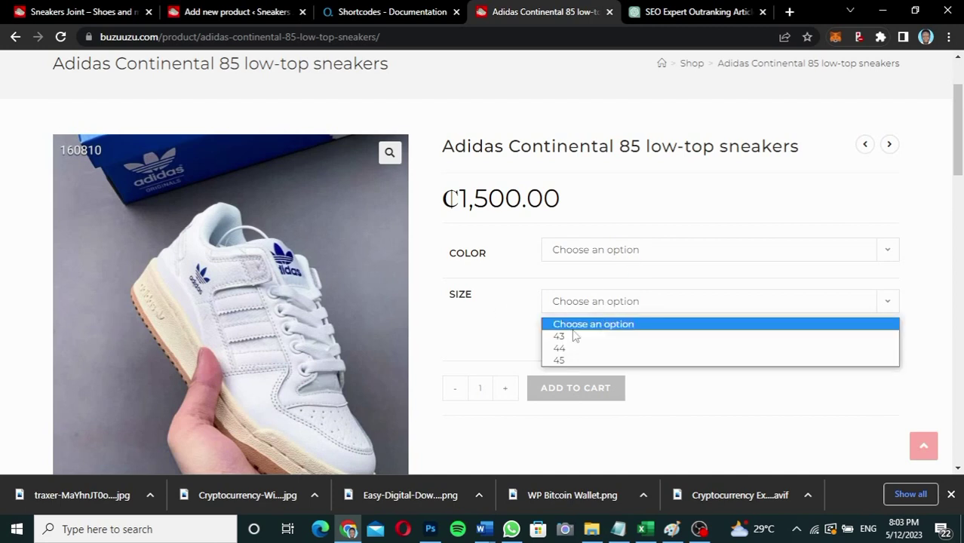
click(519, 317)
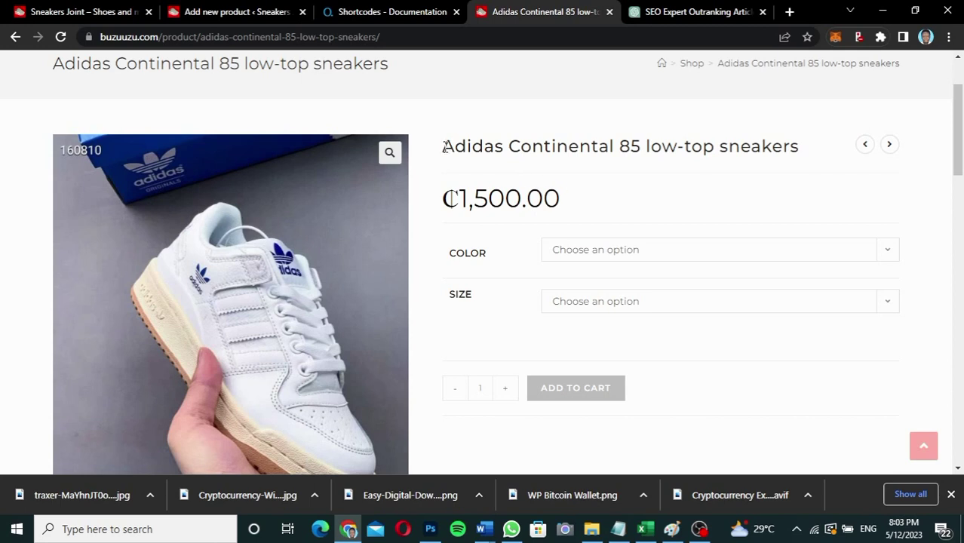
- Copy the reference product's title, dismiss the new product tour and enter "Adidas Continental 85 low-top sneakers" as the product name
drag(443, 146, 800, 151)
key(ctrl+c)
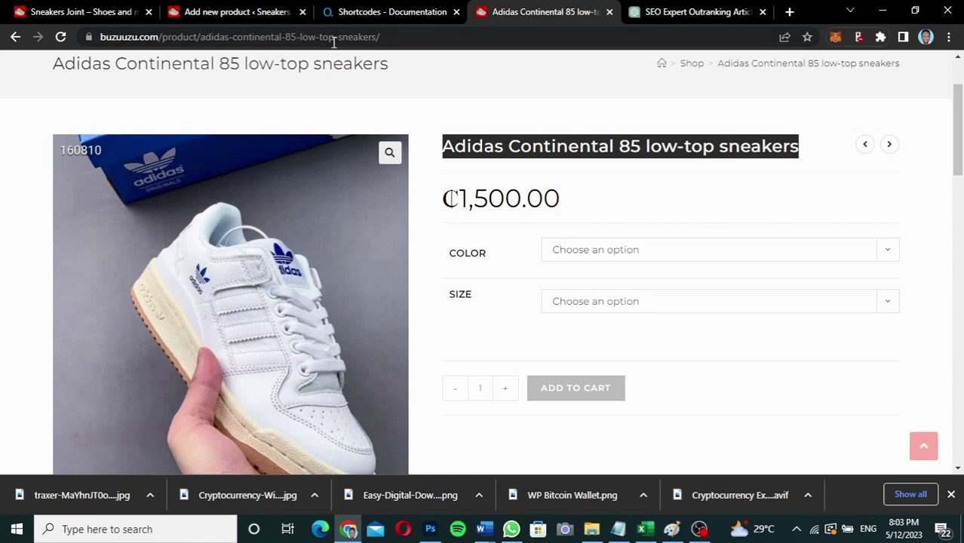
click(236, 12)
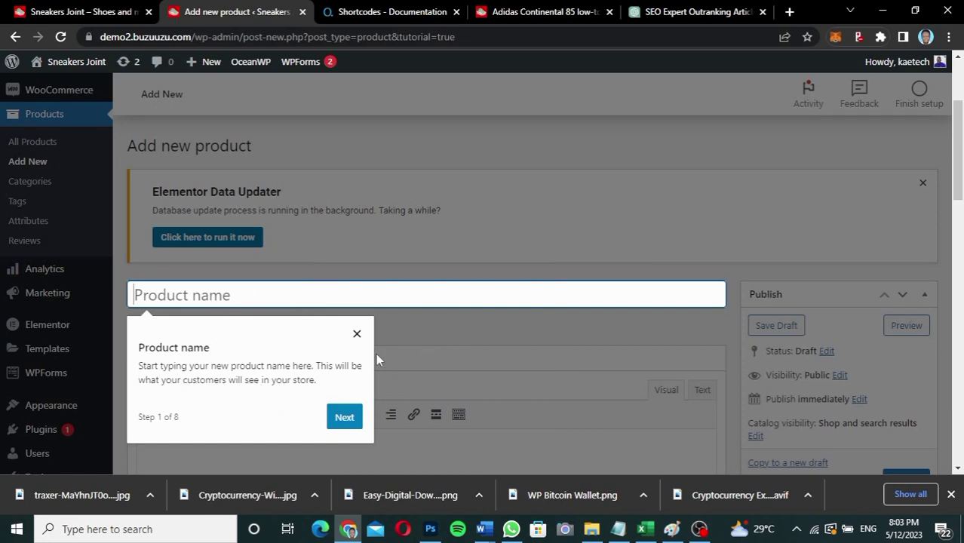
click(359, 335)
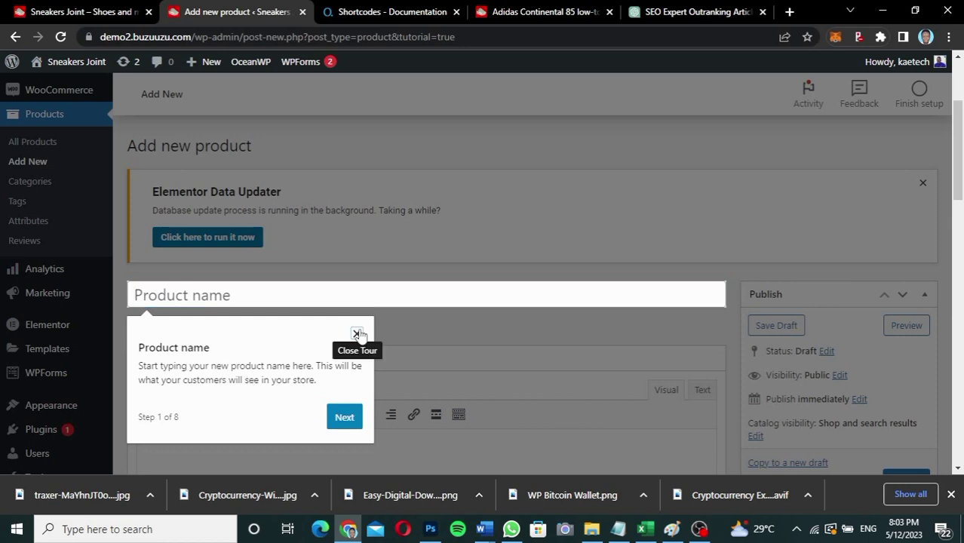
click(254, 295)
key(ctrl+v)
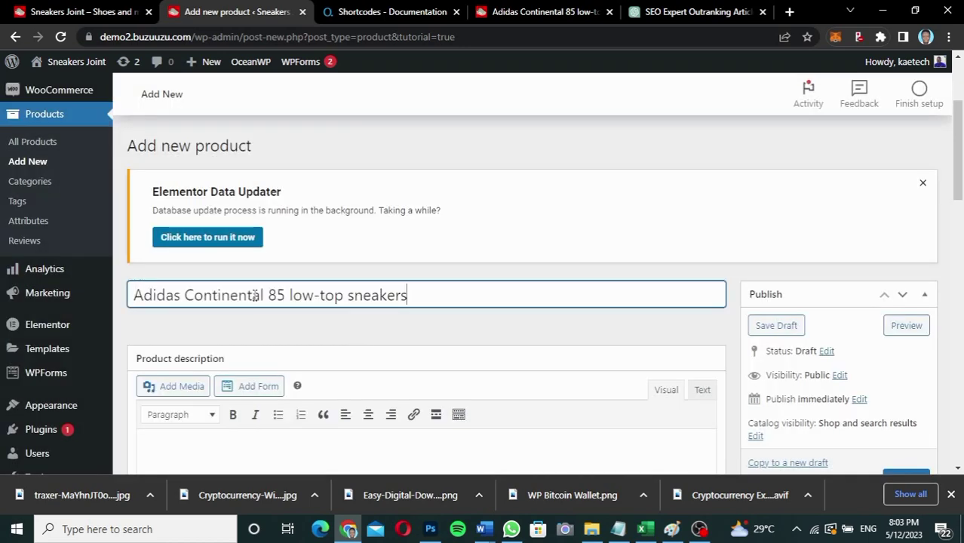
- Copy the reference product's full description into the new product's description and remove the blank gap below the "Adidas" line
scroll(416, 328, down, 3)
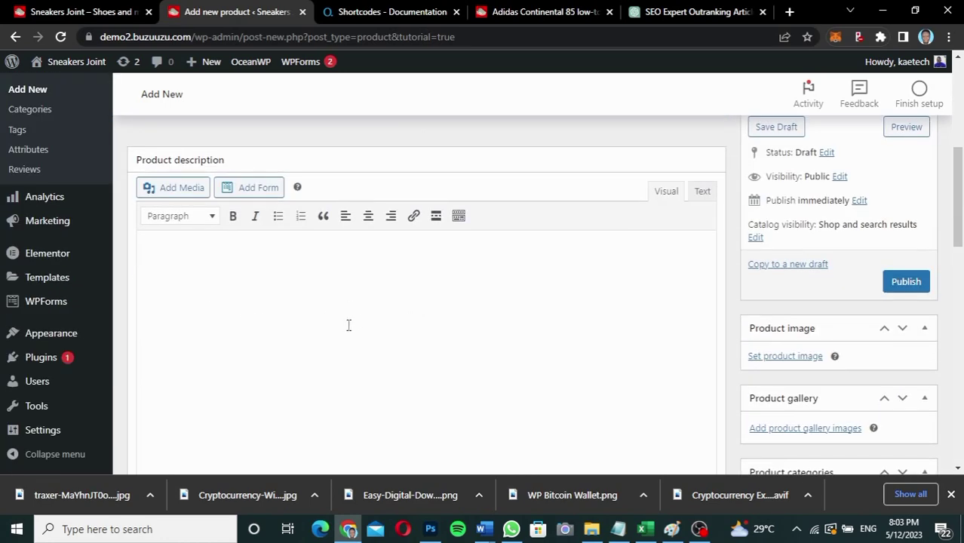
click(528, 22)
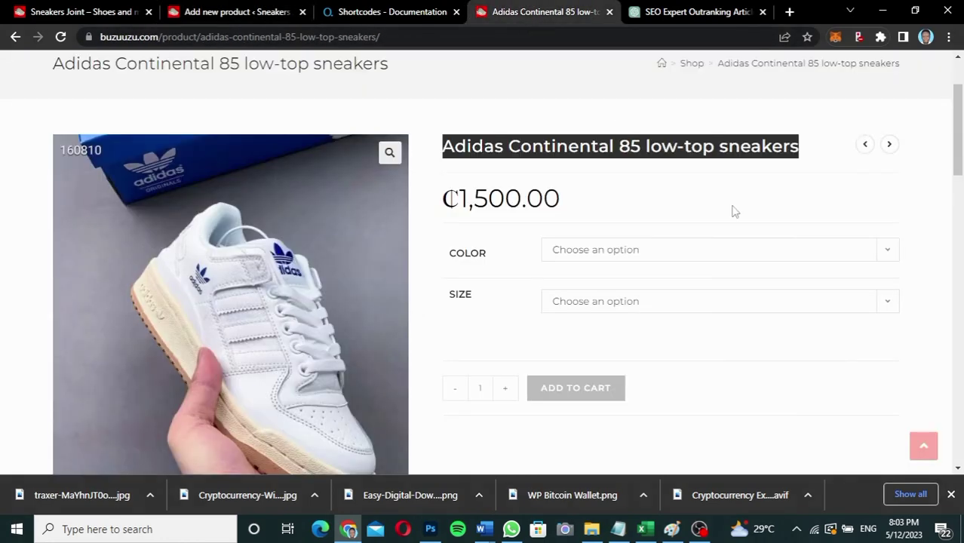
drag(959, 164, 959, 313)
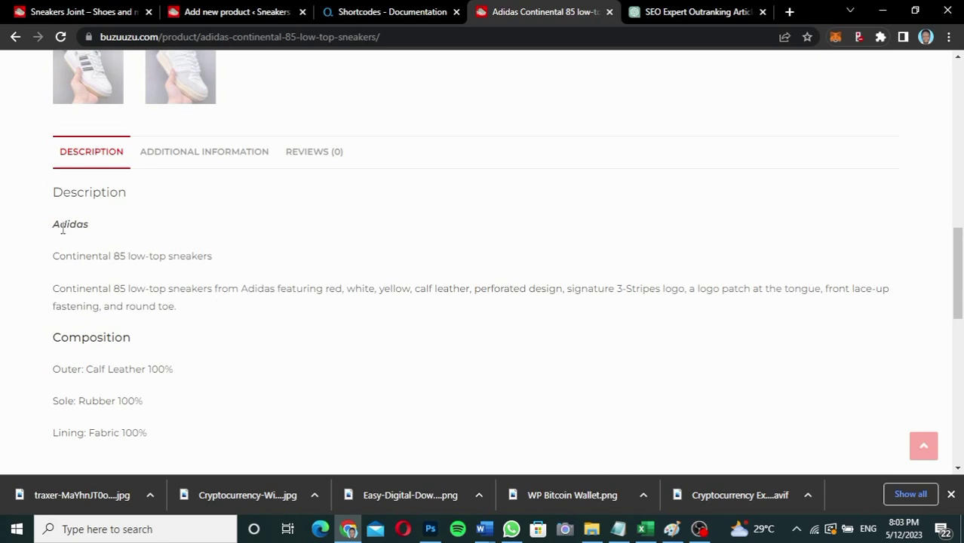
drag(54, 226, 167, 446)
key(ctrl+c)
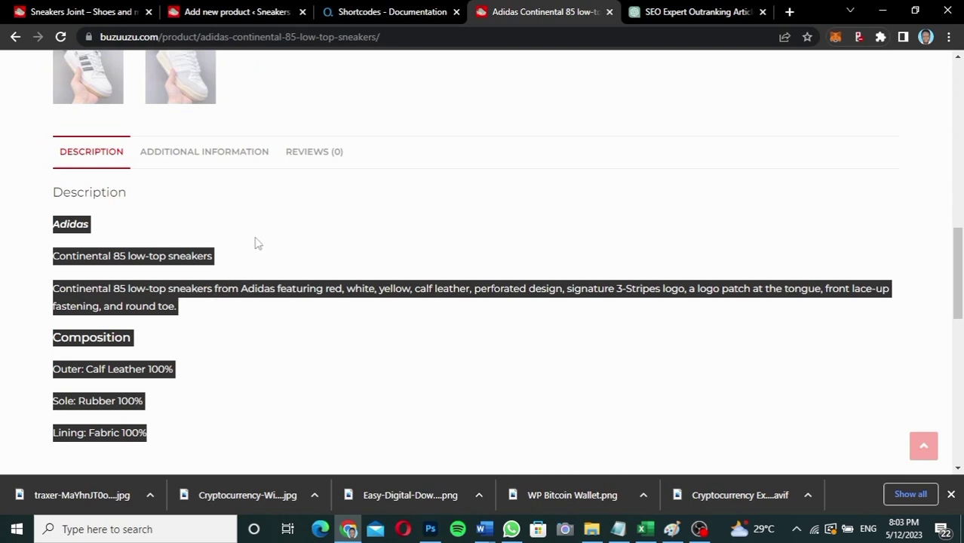
click(215, 12)
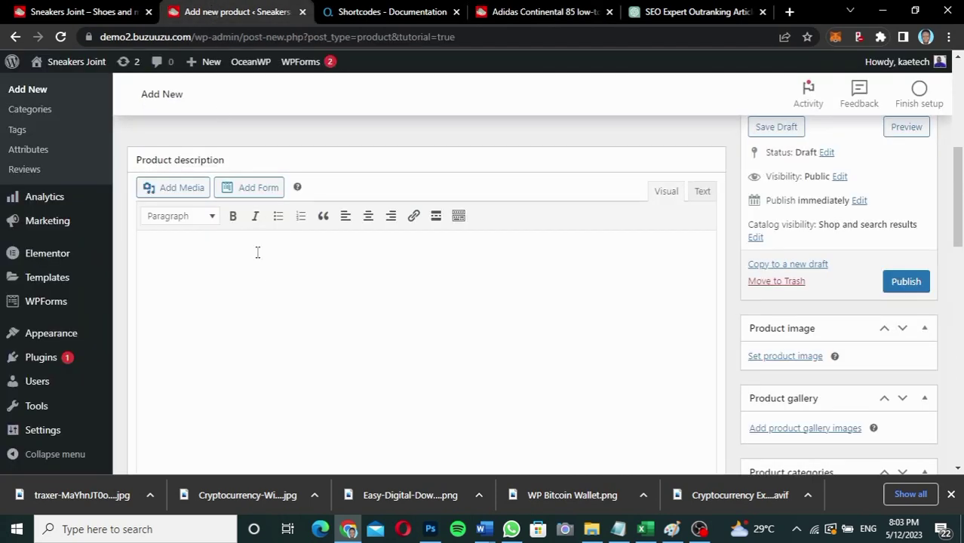
key(ctrl+v)
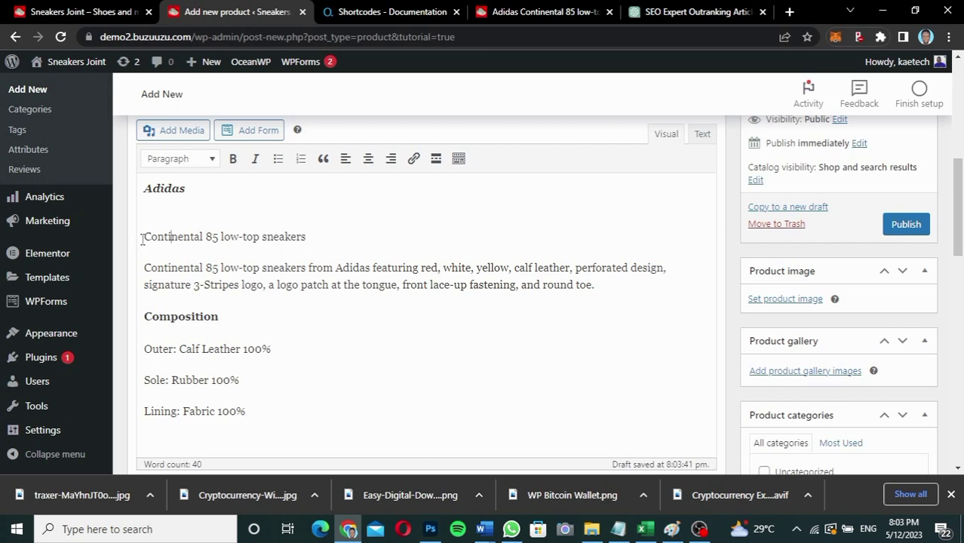
key(BackSpace)
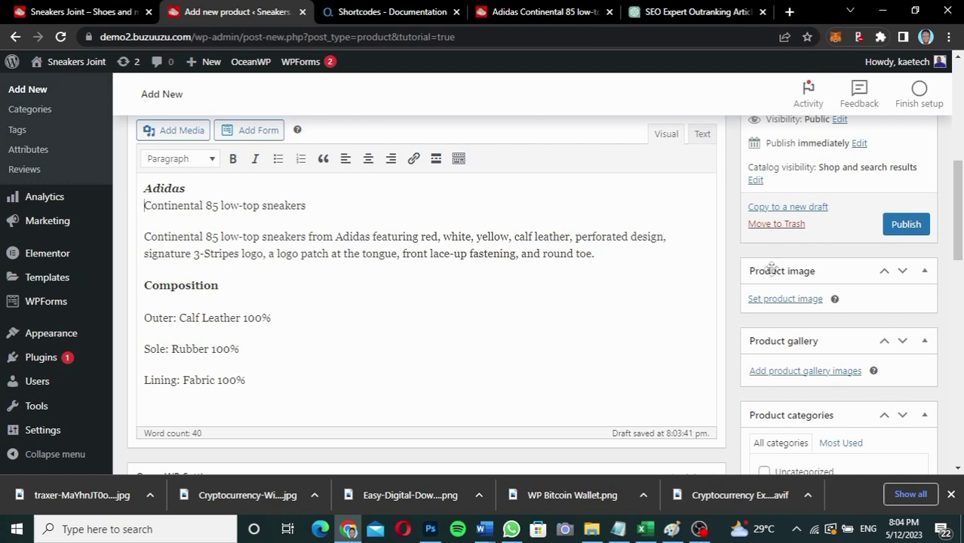
- Examine the new product's short description area and check where that text would appear on the reference product page
drag(960, 229, 960, 427)
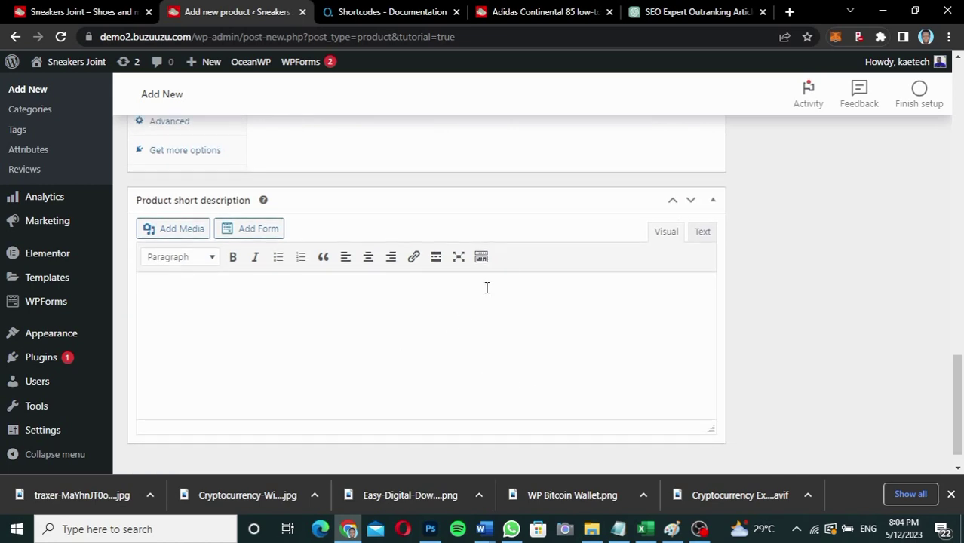
click(541, 15)
click(659, 181)
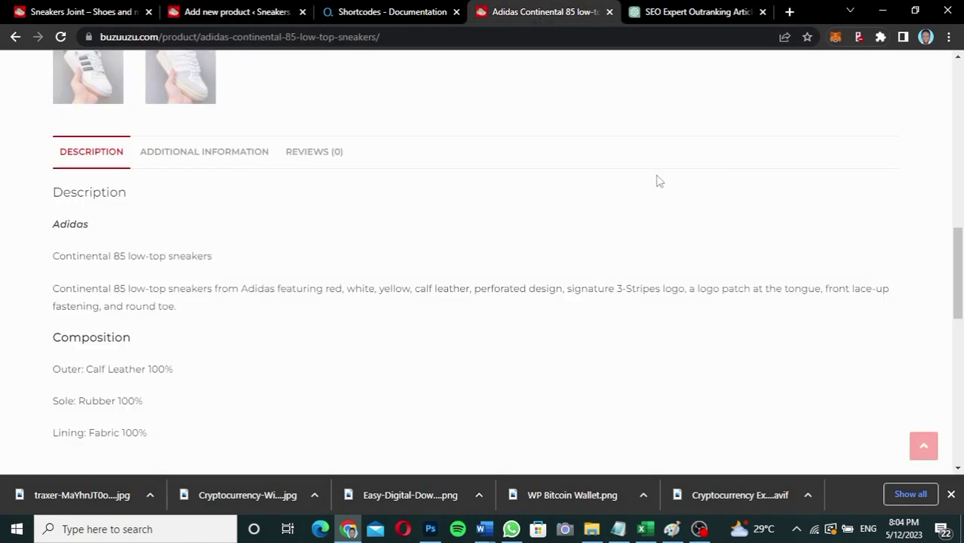
scroll(659, 181, up, 6)
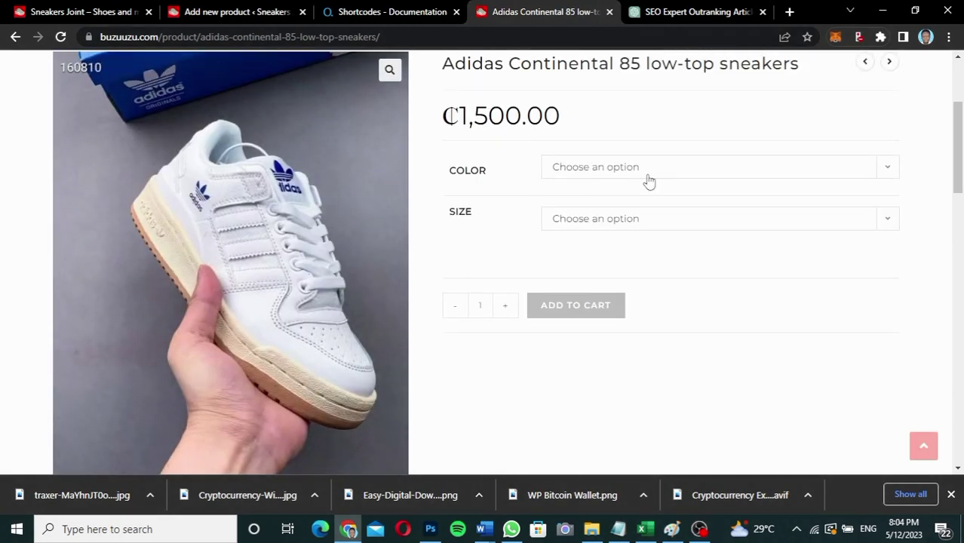
scroll(648, 196, up, 1)
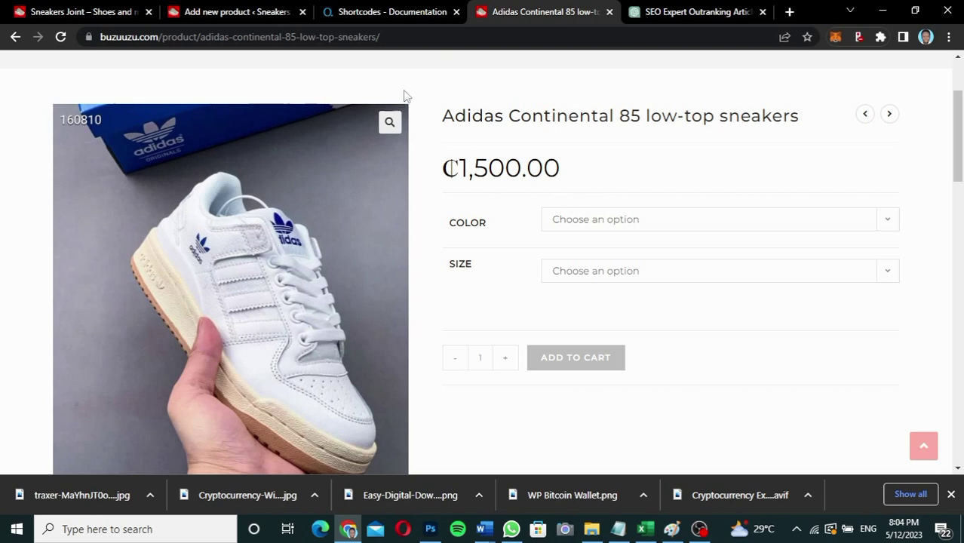
click(228, 16)
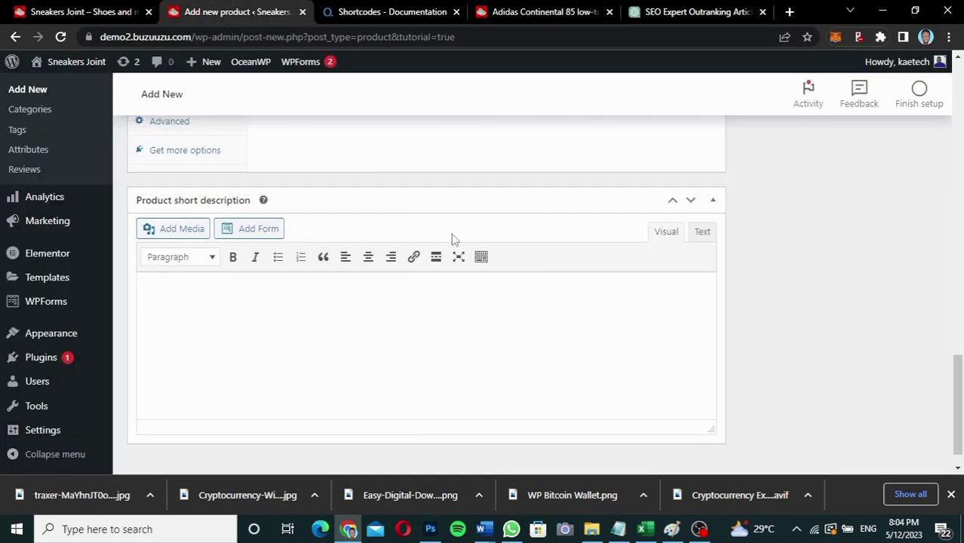
- Open the product image chooser and compare the reference product's gallery photos with the images in the media library
drag(959, 393, 958, 216)
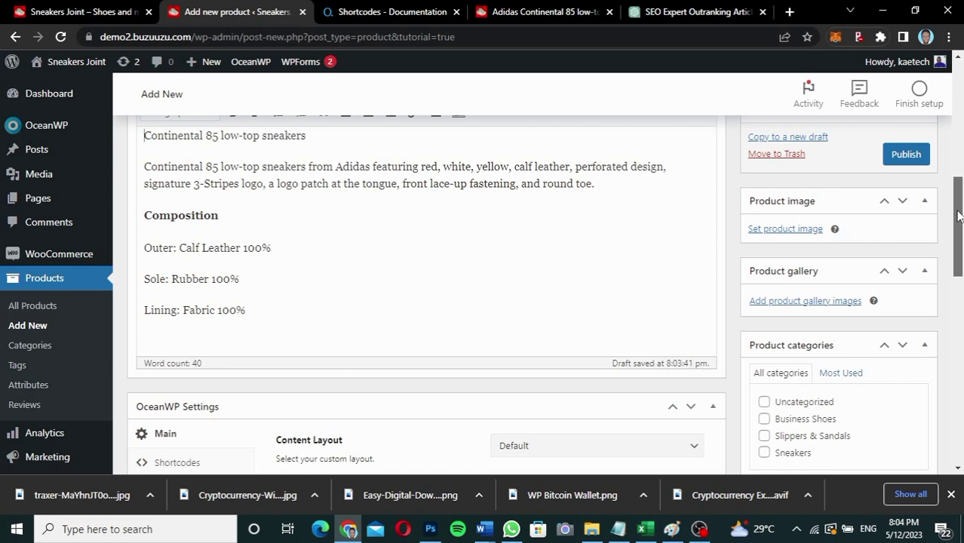
click(793, 229)
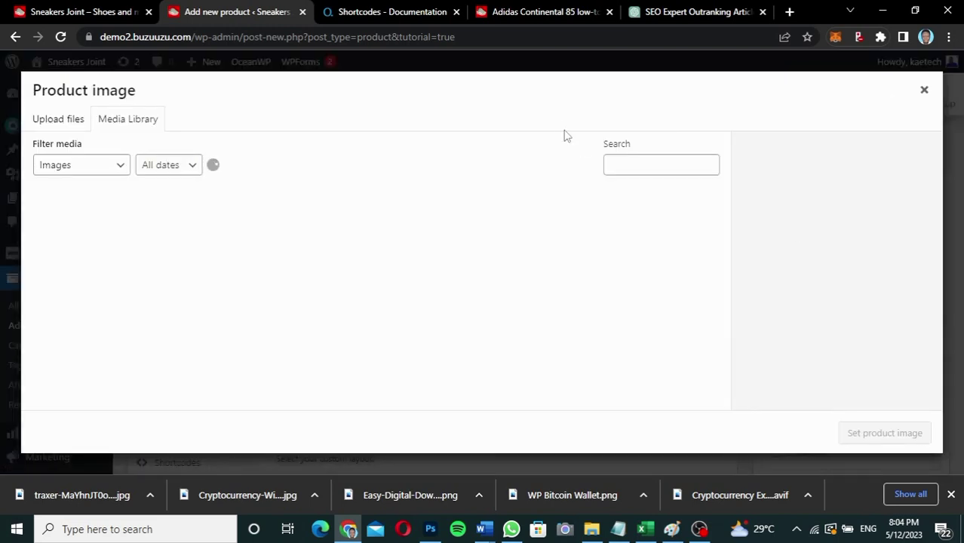
click(545, 12)
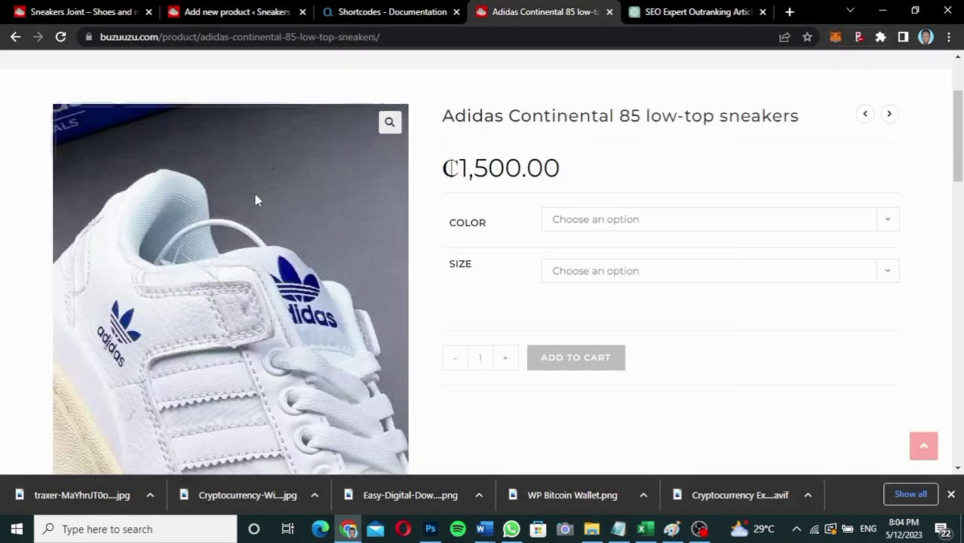
scroll(467, 345, down, 5)
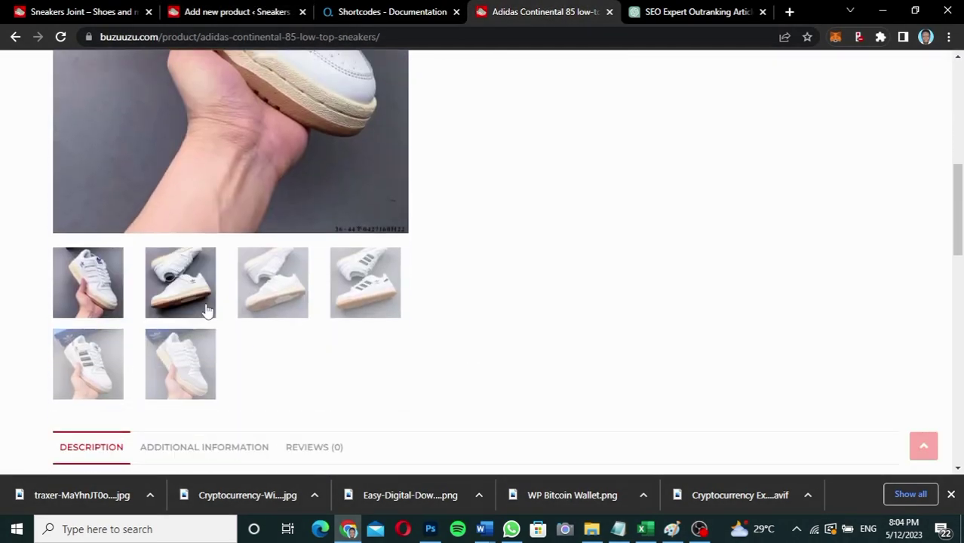
click(208, 310)
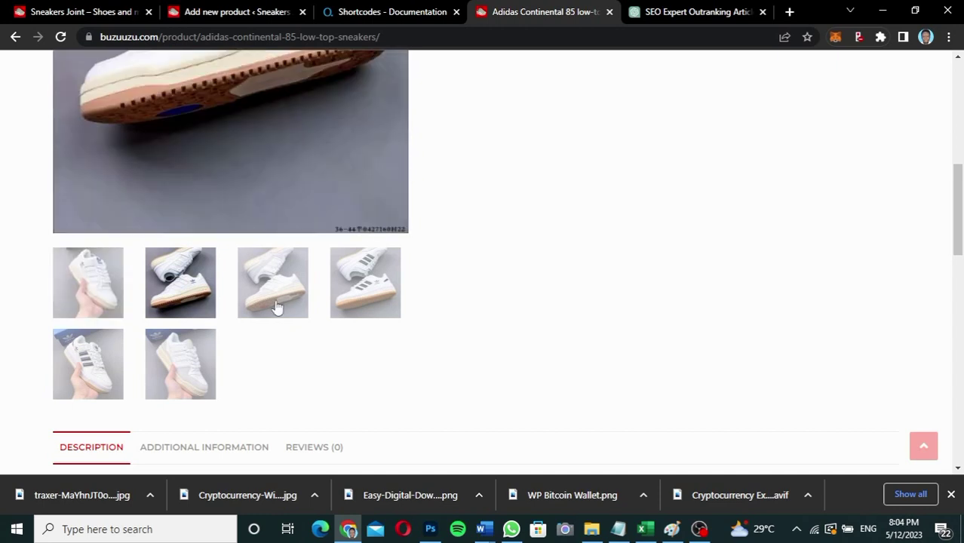
click(365, 291)
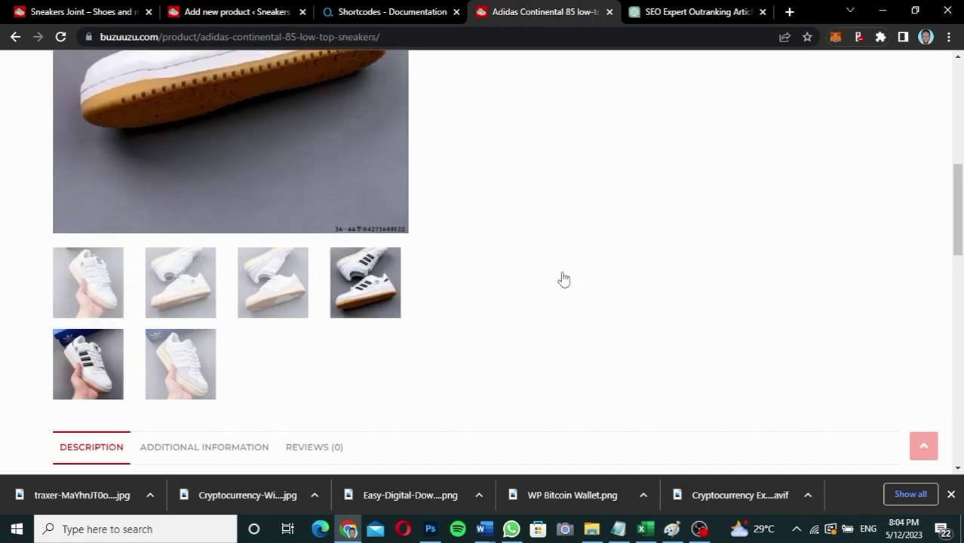
click(88, 363)
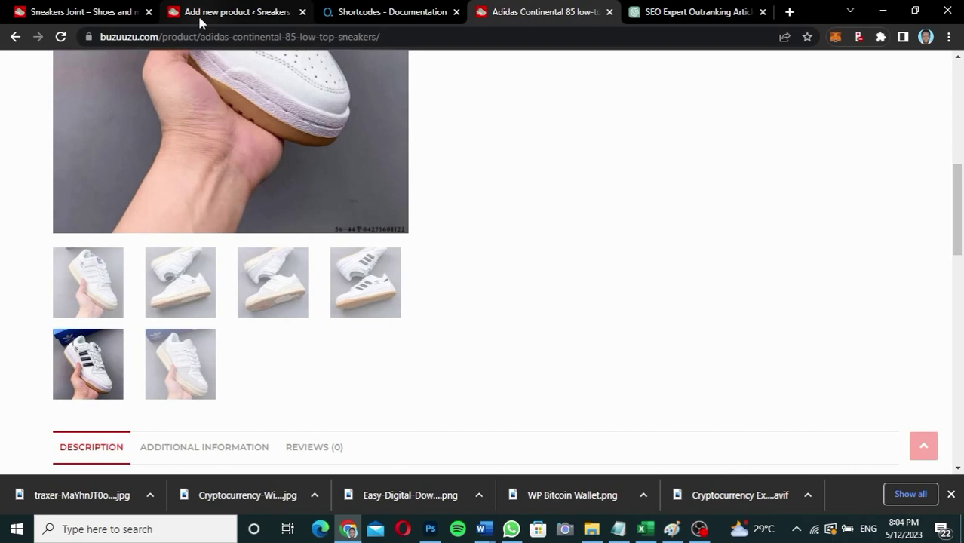
click(201, 21)
scroll(523, 280, down, 3)
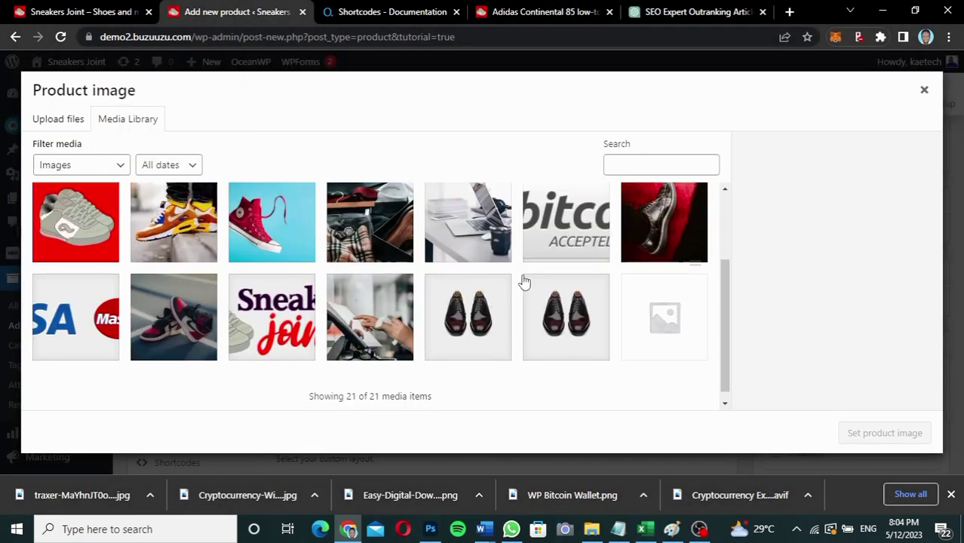
scroll(524, 282, down, 1)
scroll(524, 281, up, 2)
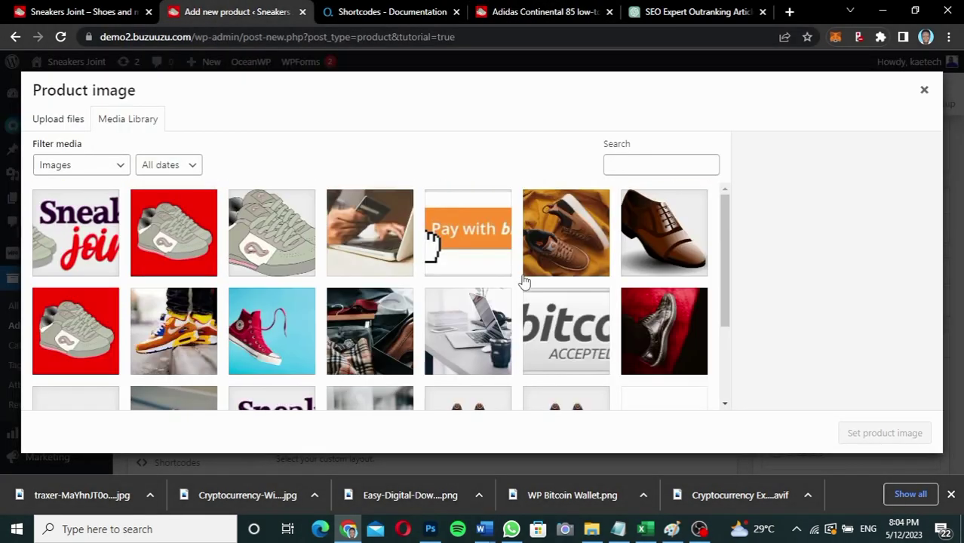
- Upload all images from the Products folder inside Downloads > website ecom to the media library
click(67, 126)
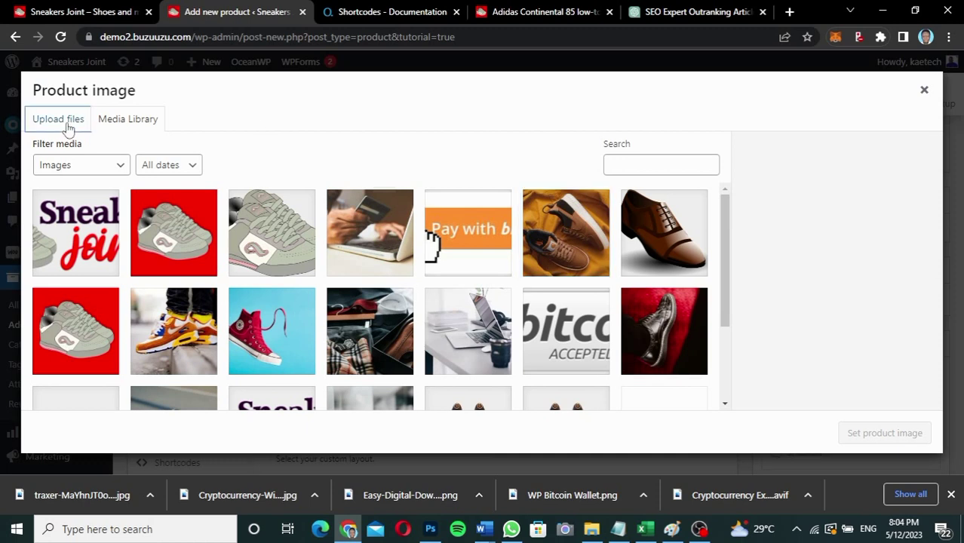
click(482, 294)
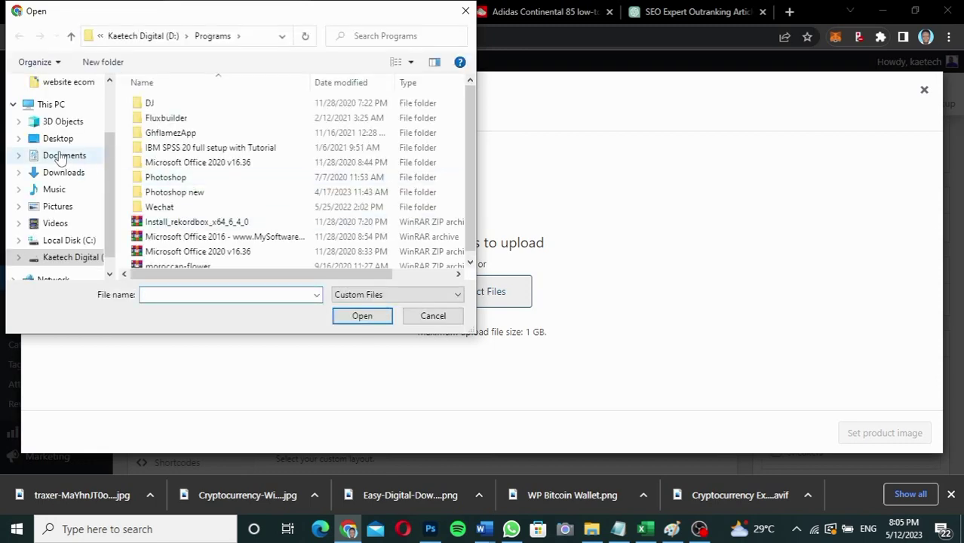
click(62, 175)
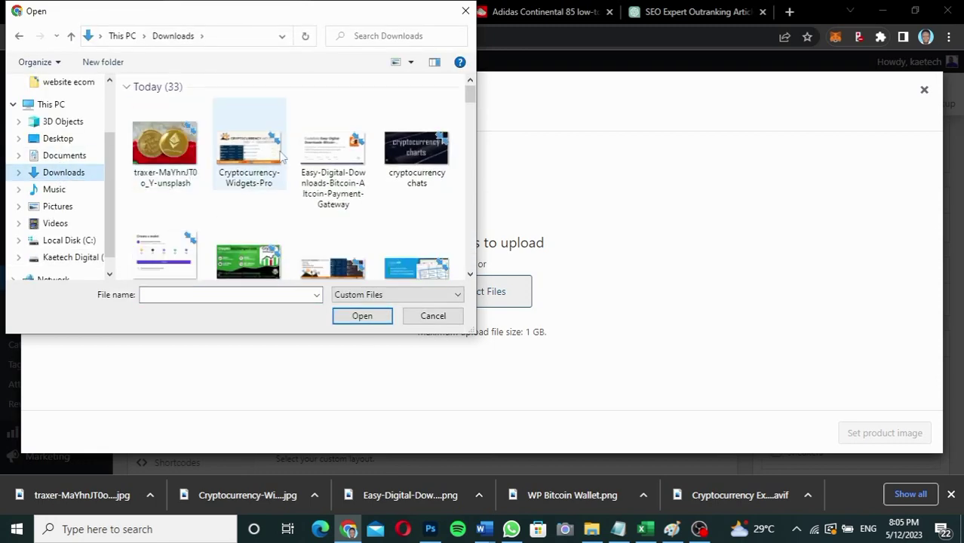
drag(468, 92, 469, 169)
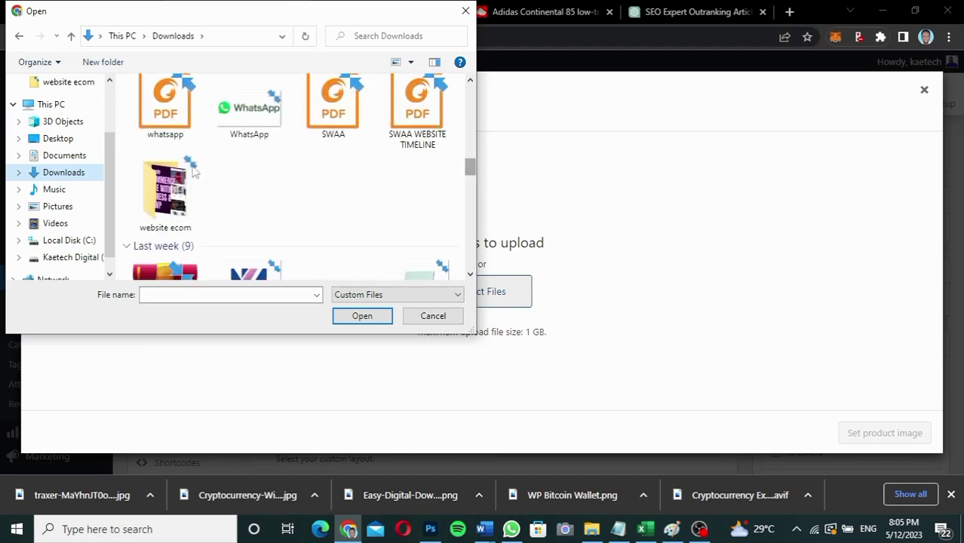
double_click(169, 184)
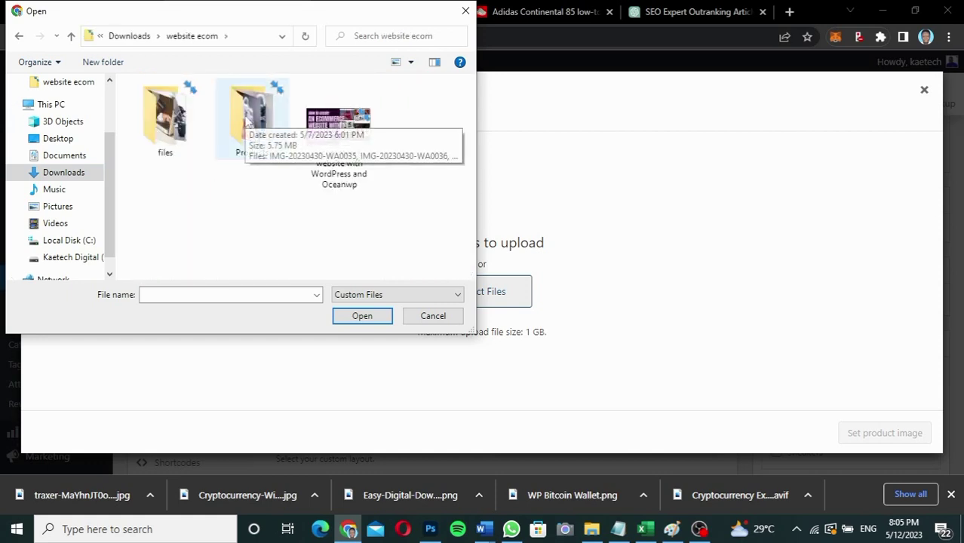
click(248, 123)
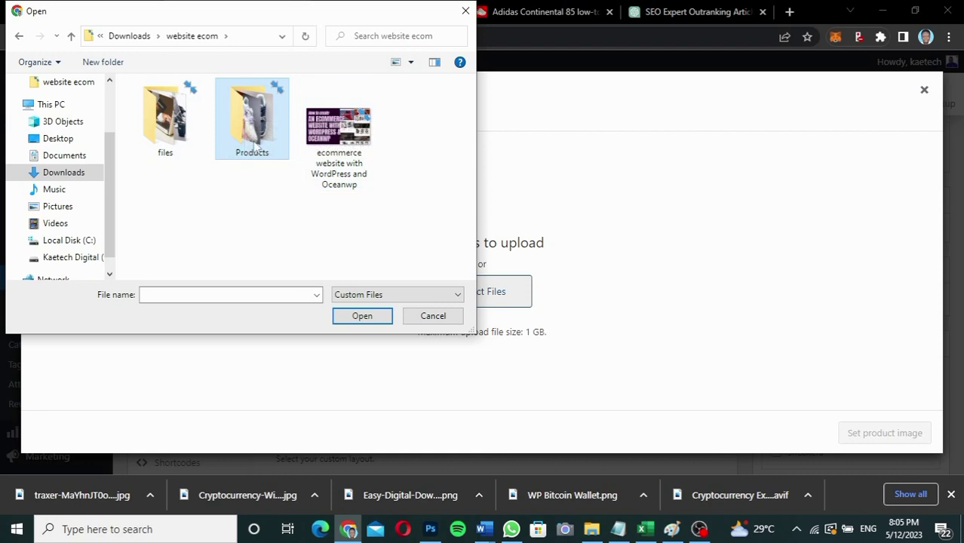
double_click(273, 125)
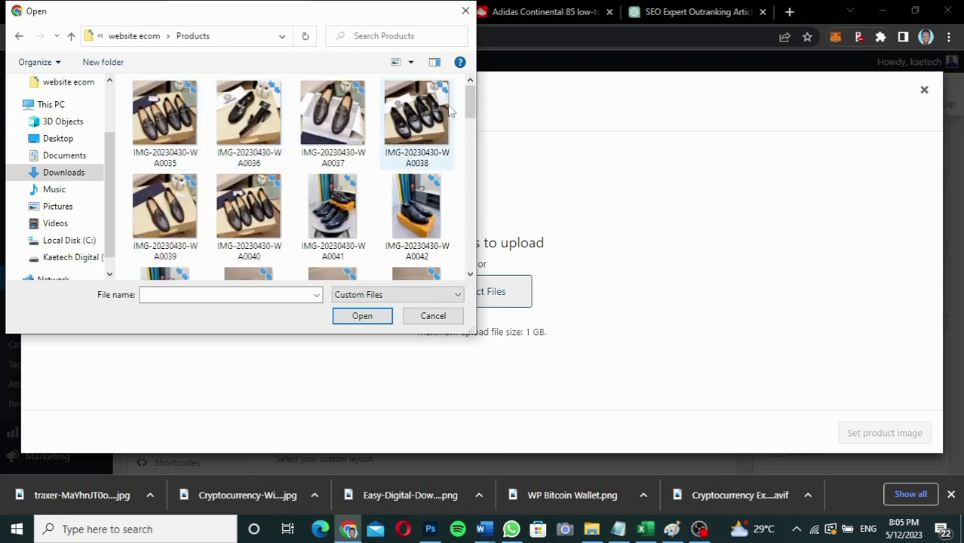
mouse_move(469, 113)
mouse_down()
mouse_move(456, 254)
mouse_move(458, 104)
mouse_up()
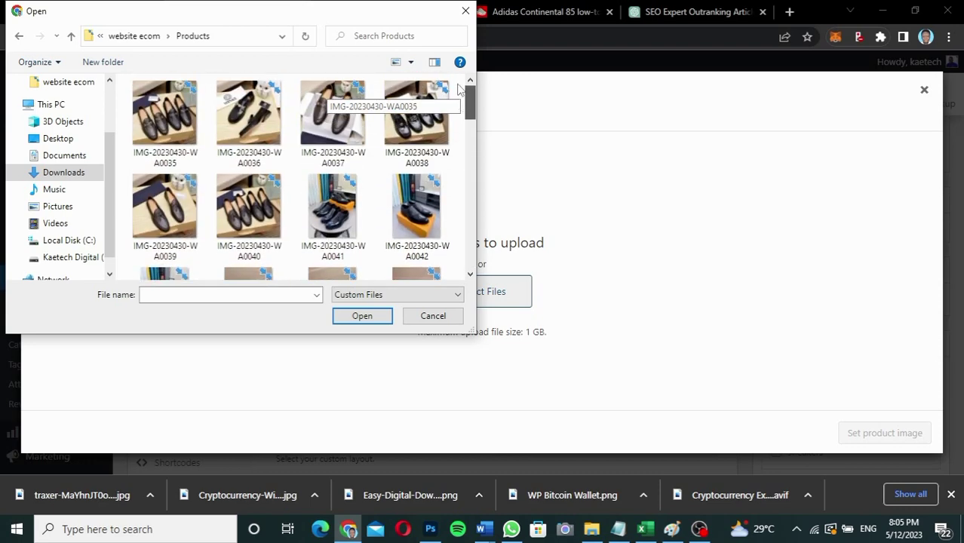
click(162, 119)
key(ctrl+a)
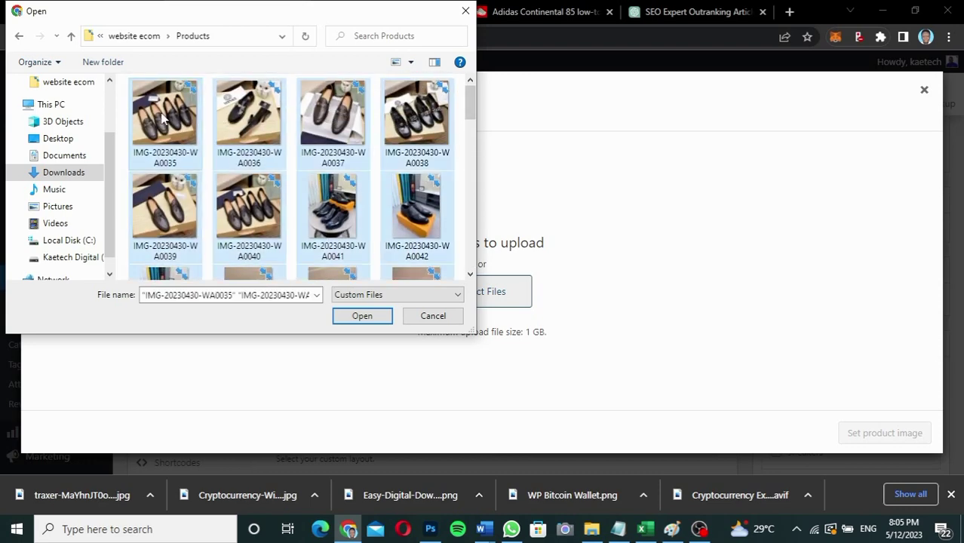
click(366, 320)
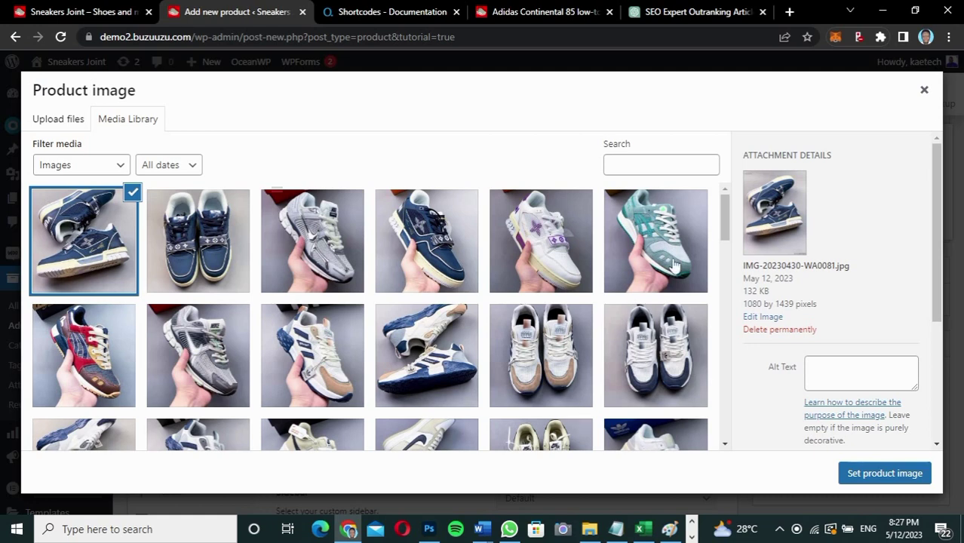
- Set IMG-20230430-WA0058.jpg as the product image after checking it against the reference product's main photo
drag(723, 224, 722, 281)
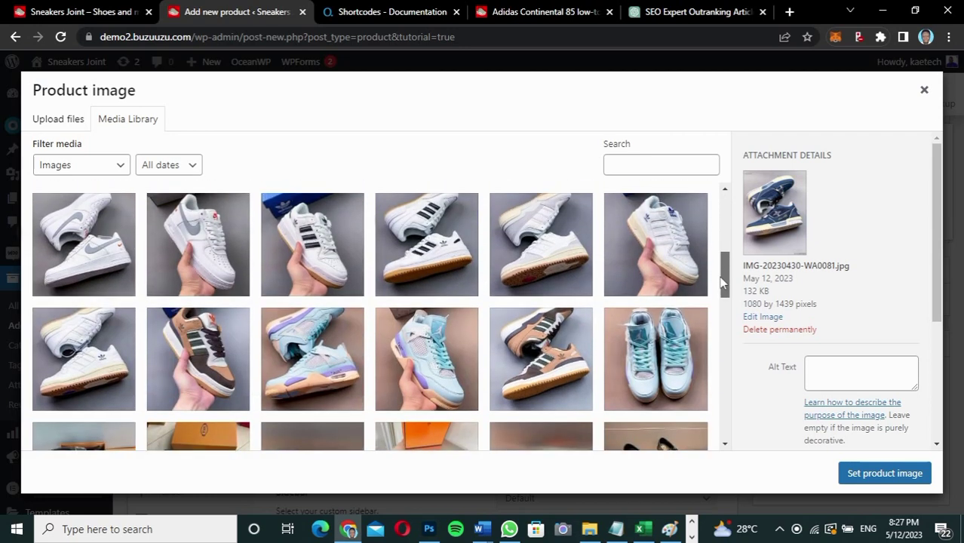
click(662, 236)
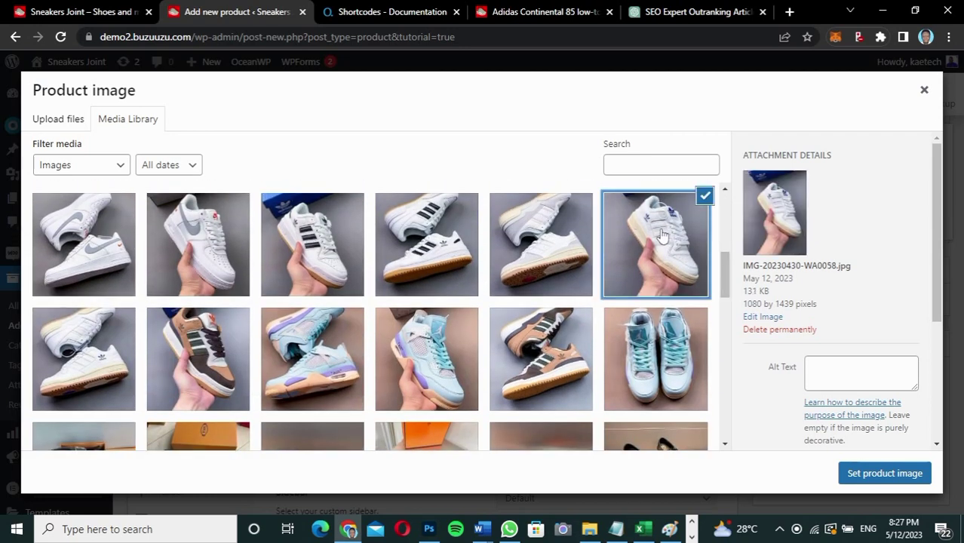
click(539, 12)
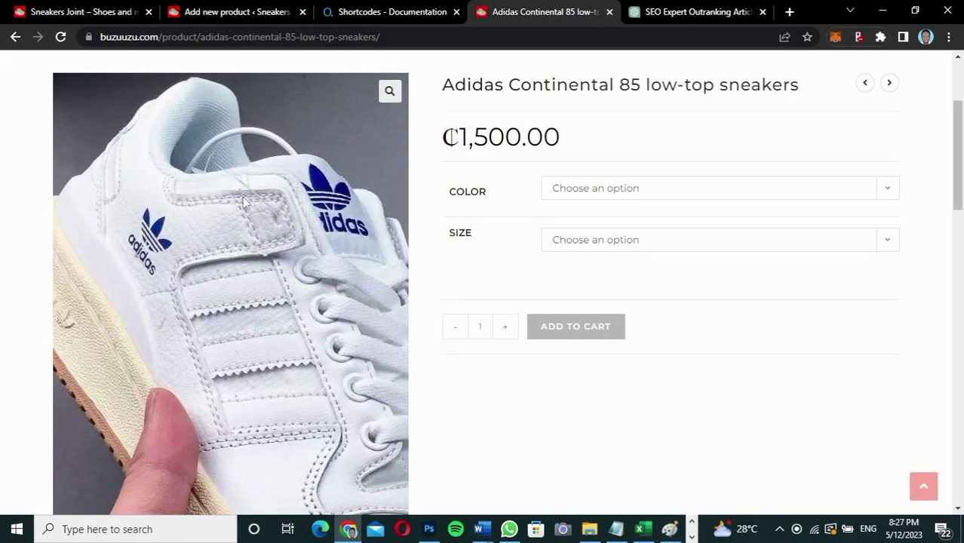
click(183, 15)
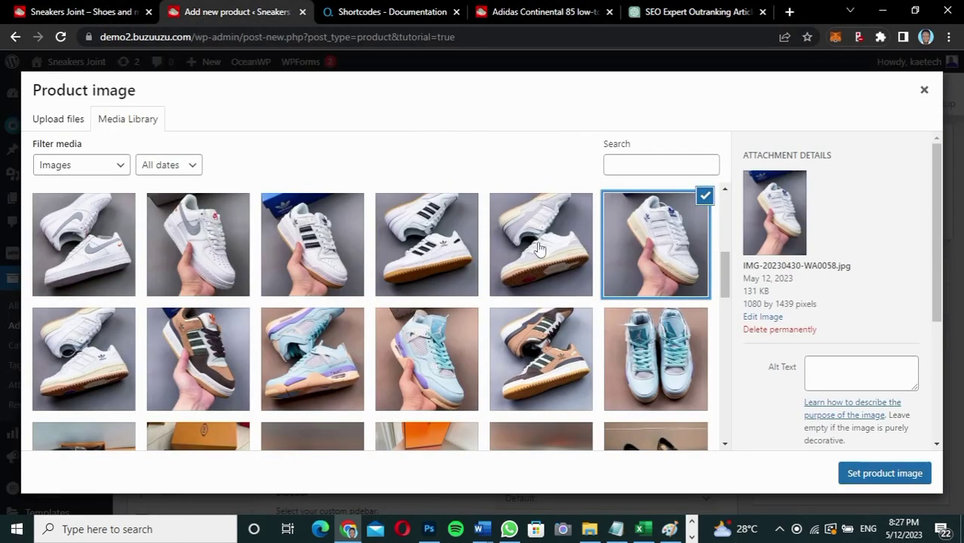
click(895, 477)
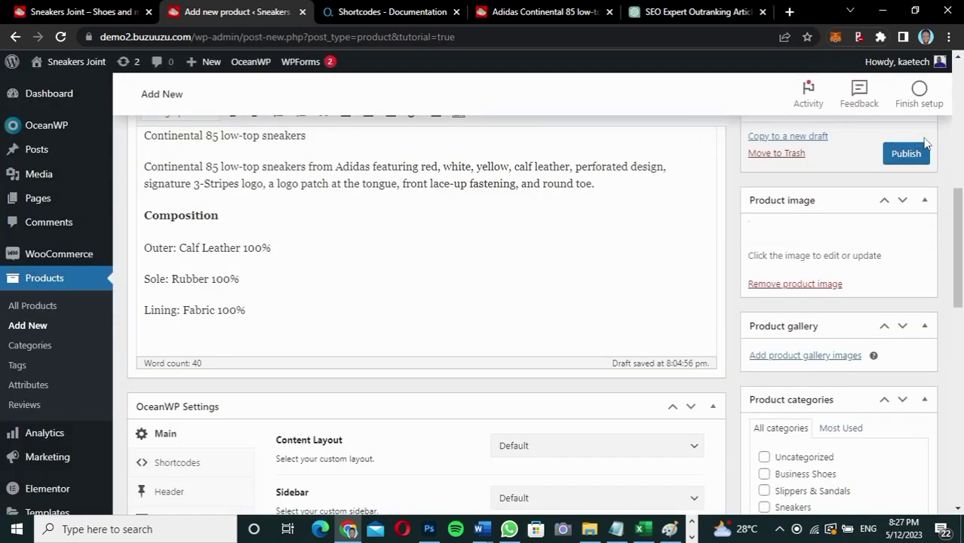
mouse_move(963, 260)
mouse_down()
mouse_move(961, 293)
mouse_move(960, 263)
mouse_move(960, 274)
mouse_up()
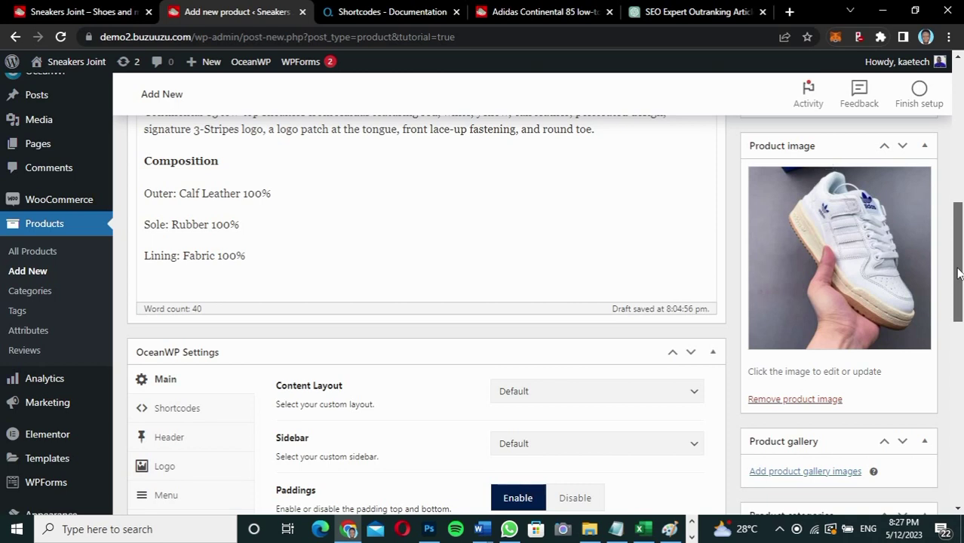
- Check the reference product's gallery thumbnails and open the image selection for the new product's gallery
click(556, 13)
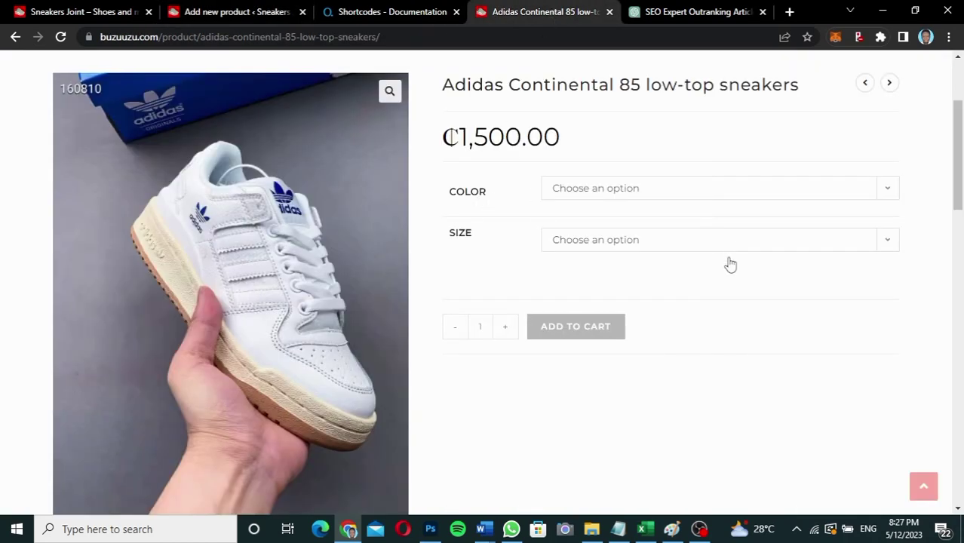
scroll(726, 303, down, 4)
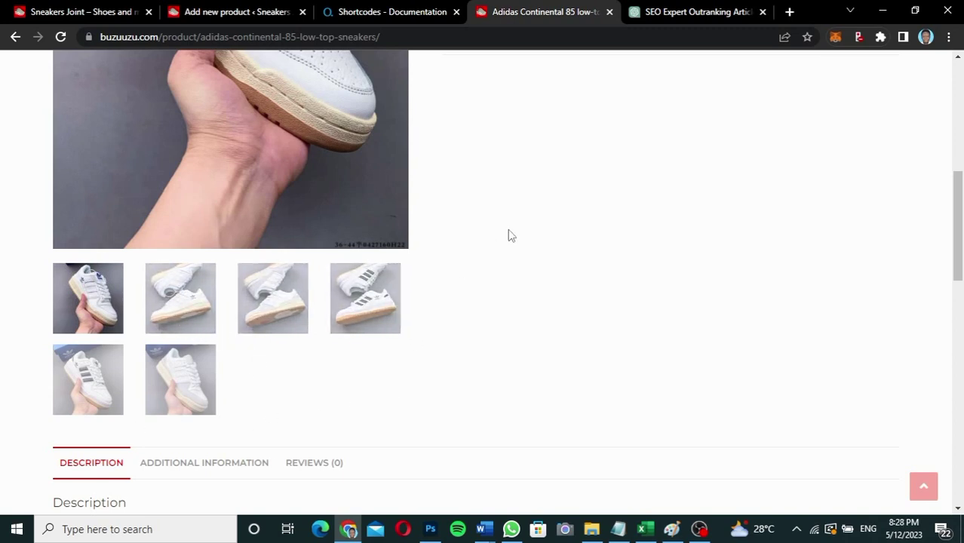
click(236, 10)
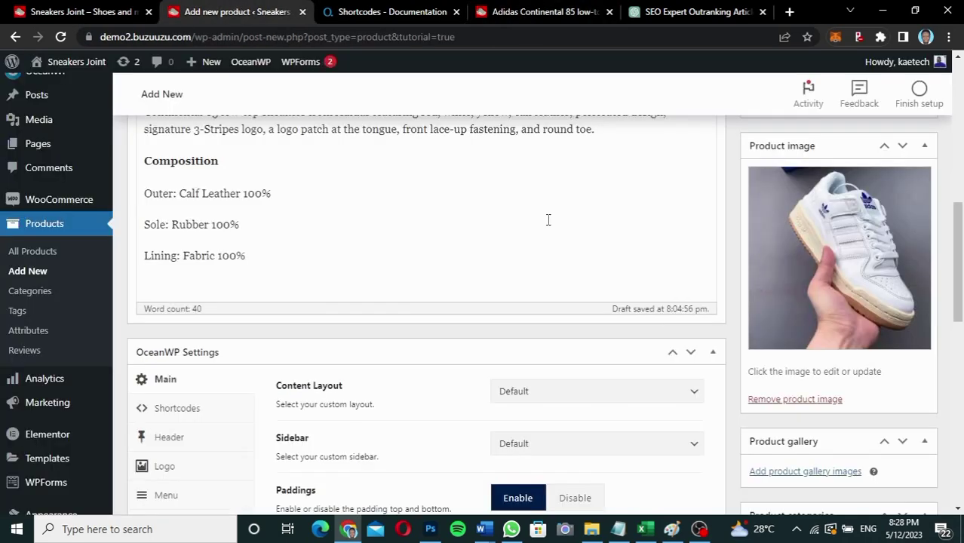
scroll(845, 442, down, 2)
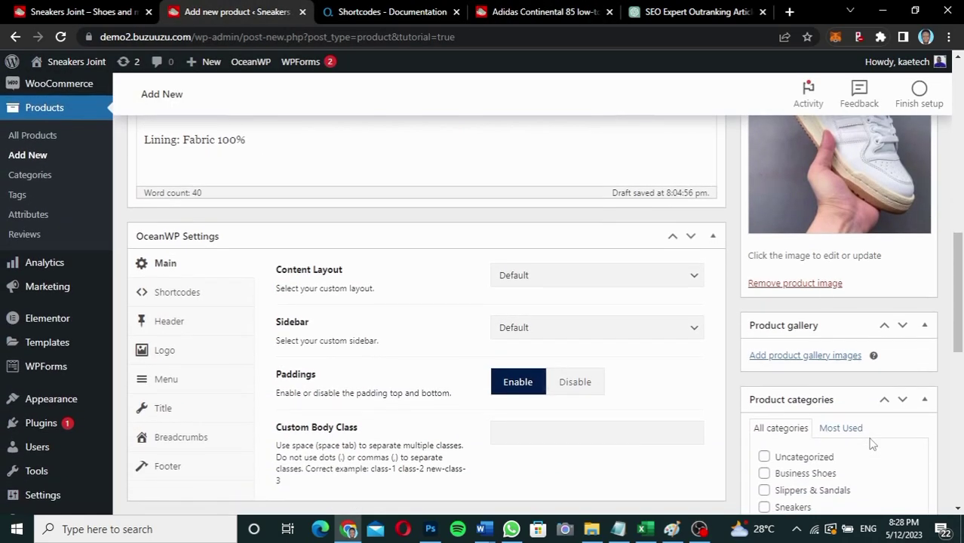
click(805, 357)
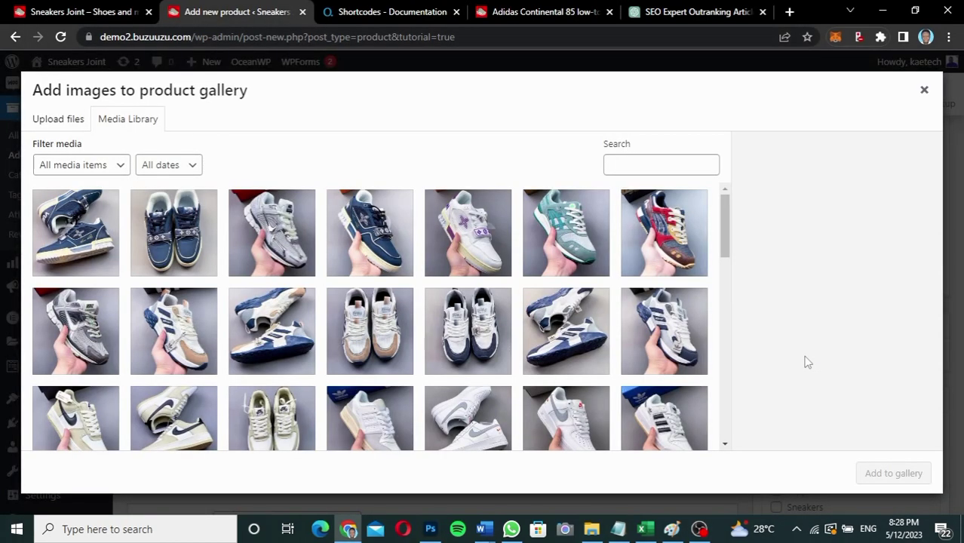
- Add the four adjacent white Adidas photos from IMG-20230430-WA0060.jpg to IMG-20230430-WA0057.jpg to the product gallery, checking the reference product's thumbnails
scroll(674, 373, down, 3)
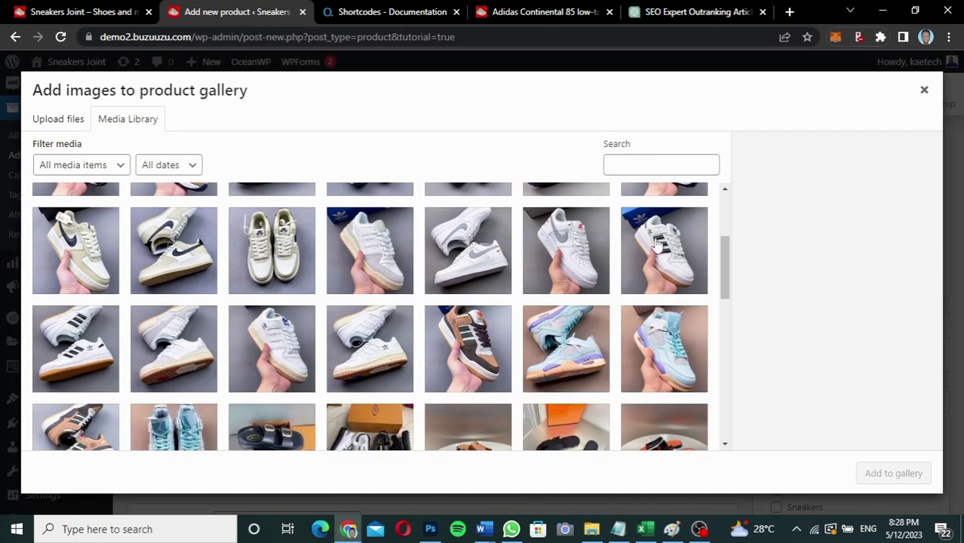
click(65, 342)
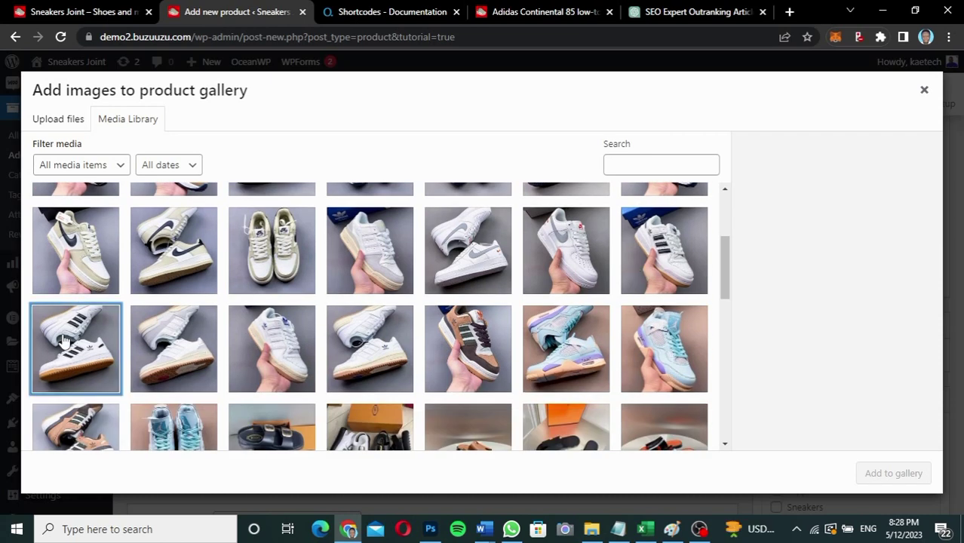
click(151, 359)
click(106, 341)
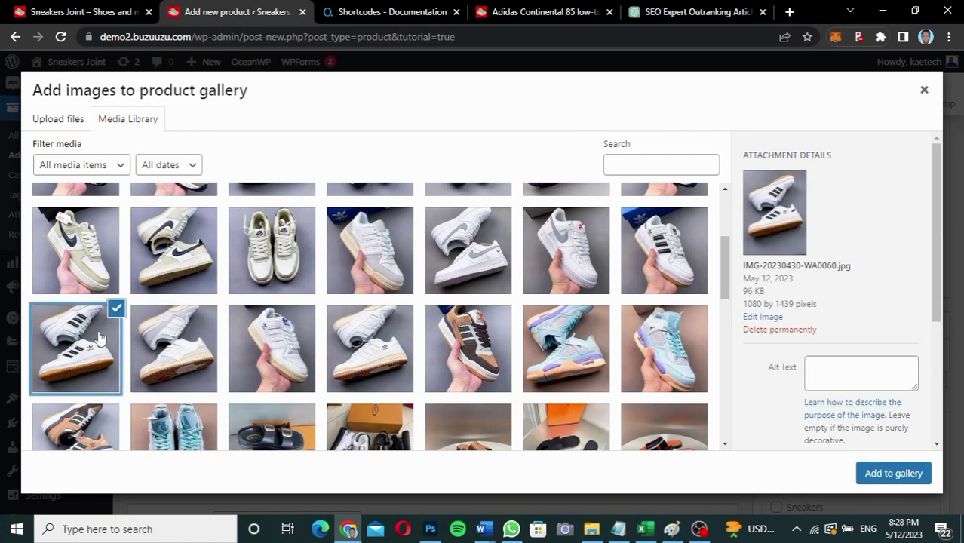
click(179, 342)
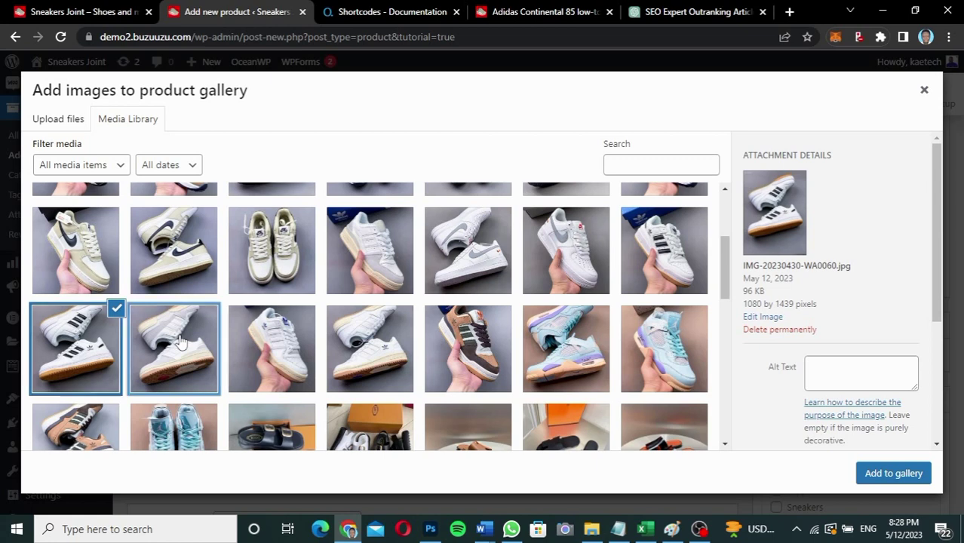
click(293, 347)
click(367, 357)
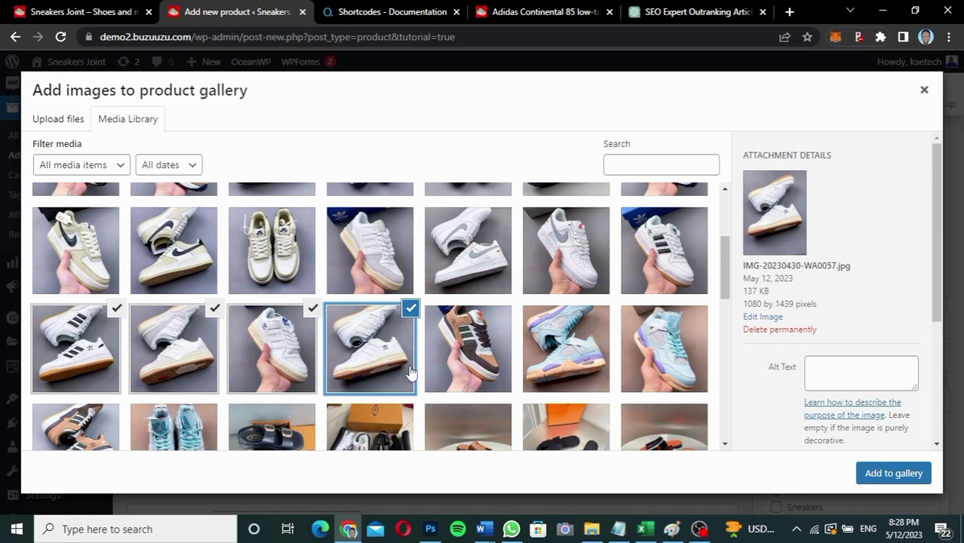
click(541, 15)
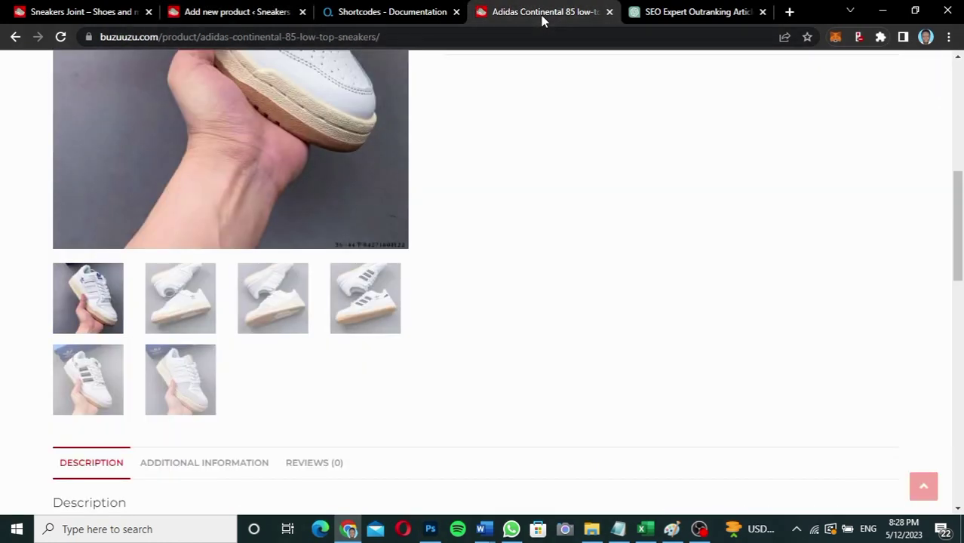
click(238, 12)
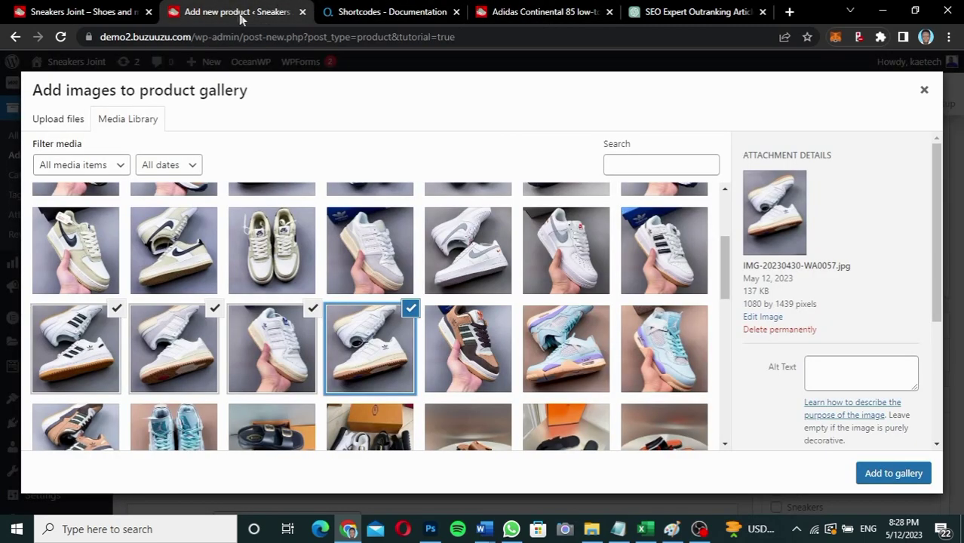
click(891, 474)
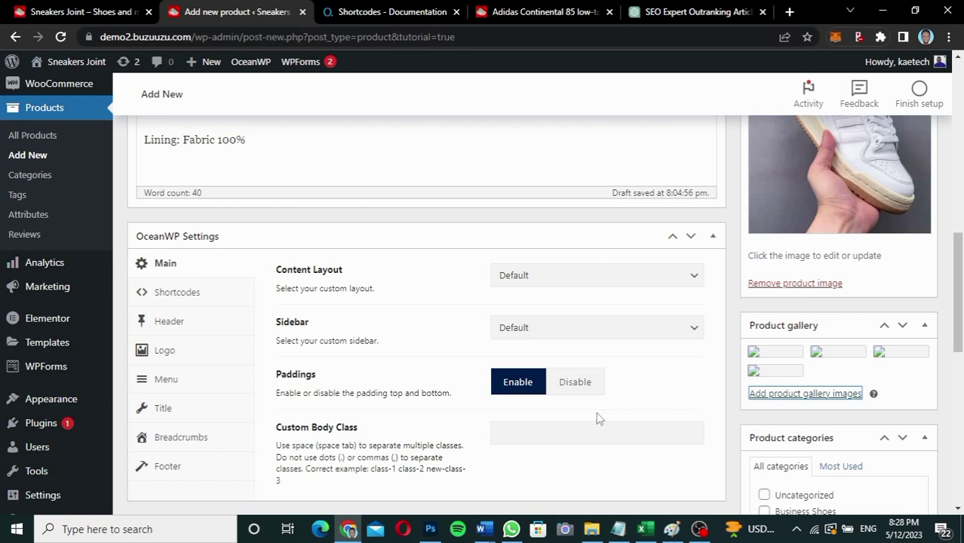
- Assign the product to the Sneakers category and add the tags Adidas Sneakers and Adidas Men sneakers
scroll(596, 418, down, 2)
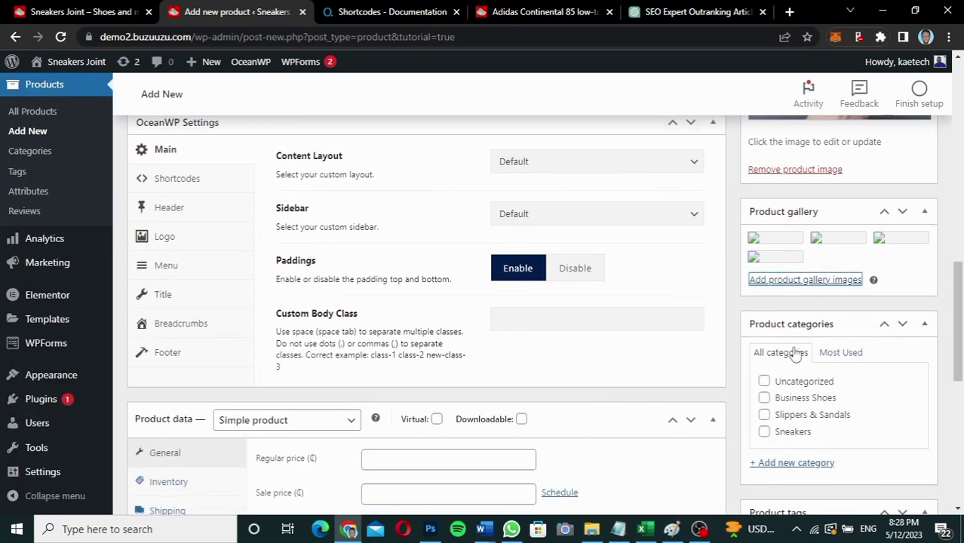
click(765, 432)
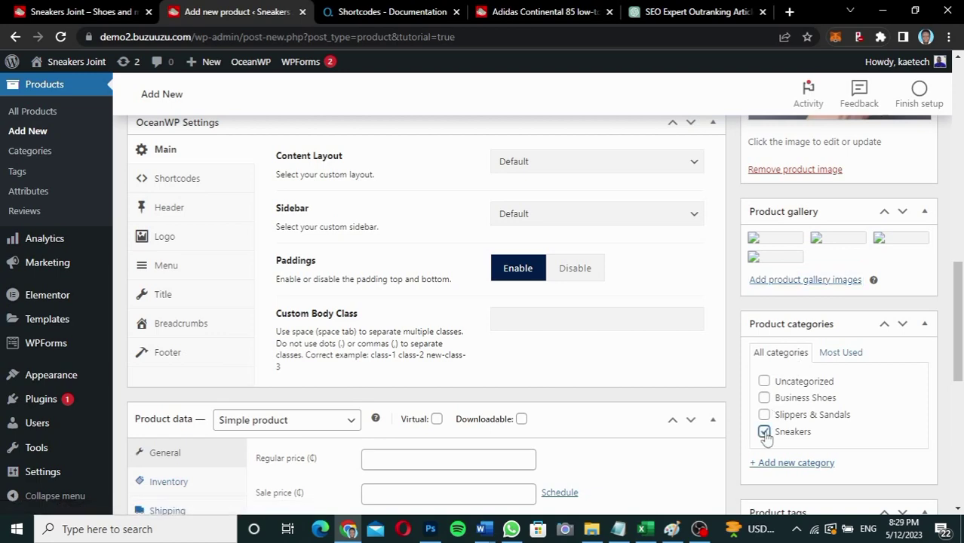
scroll(645, 436, down, 3)
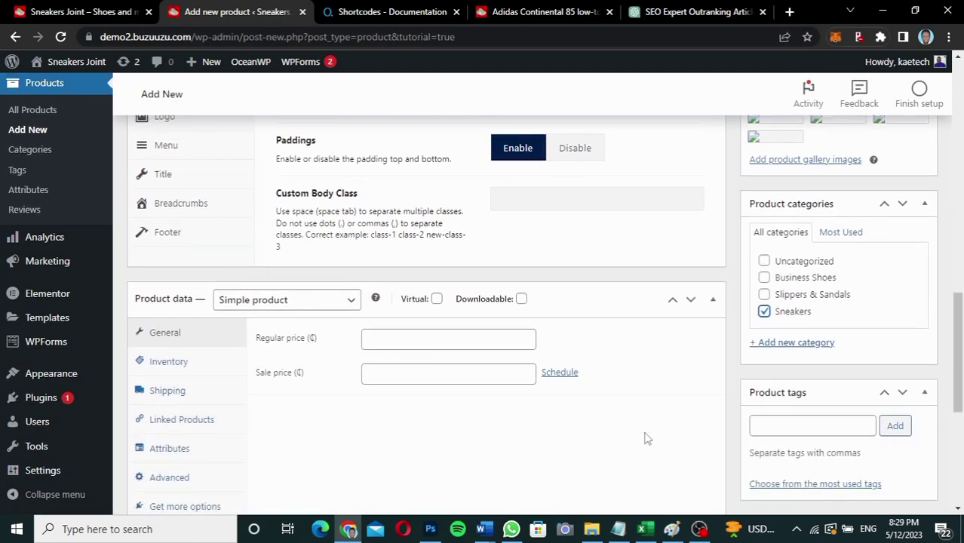
click(780, 423)
text(Add)
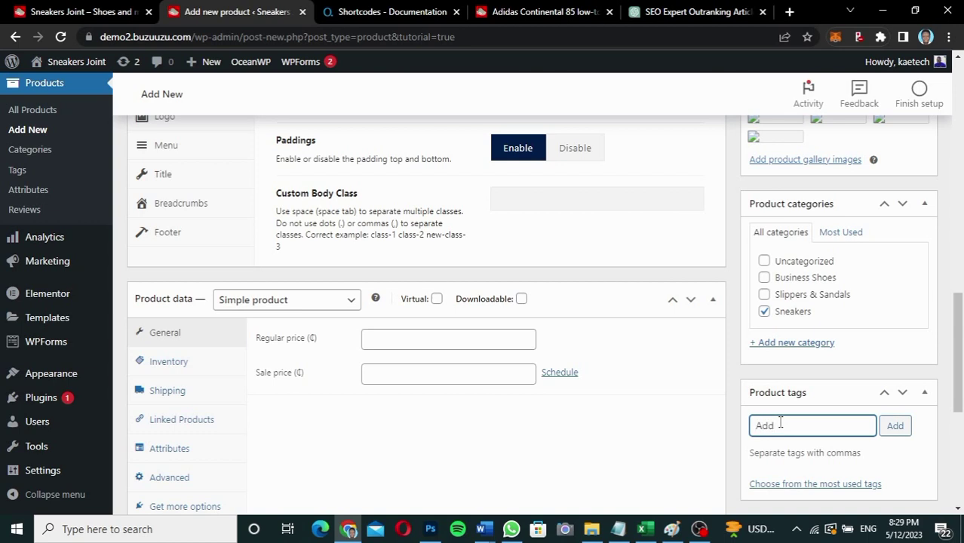
key(BackSpace)
text(idas)
text( Sneakers,)
text( Ad)
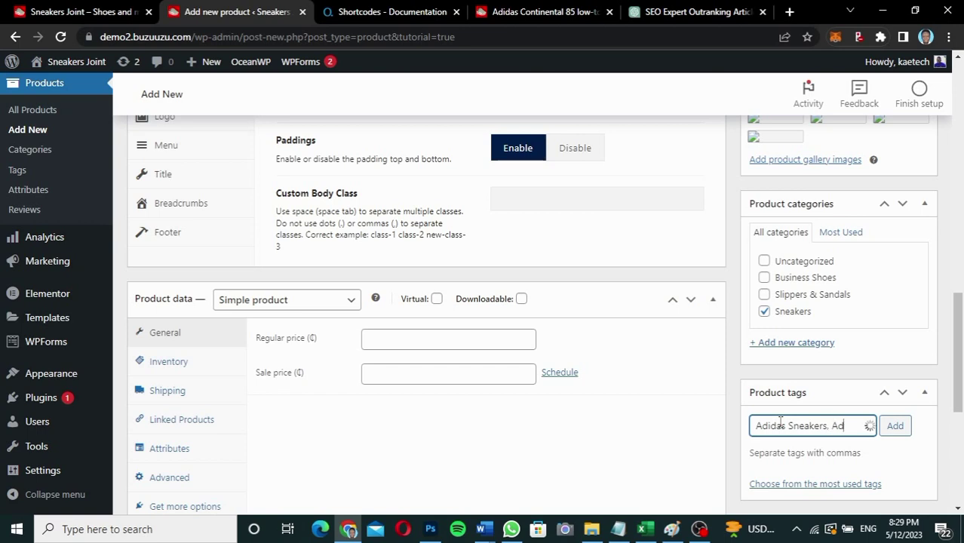
text(idas )
text(Men Sneakers,)
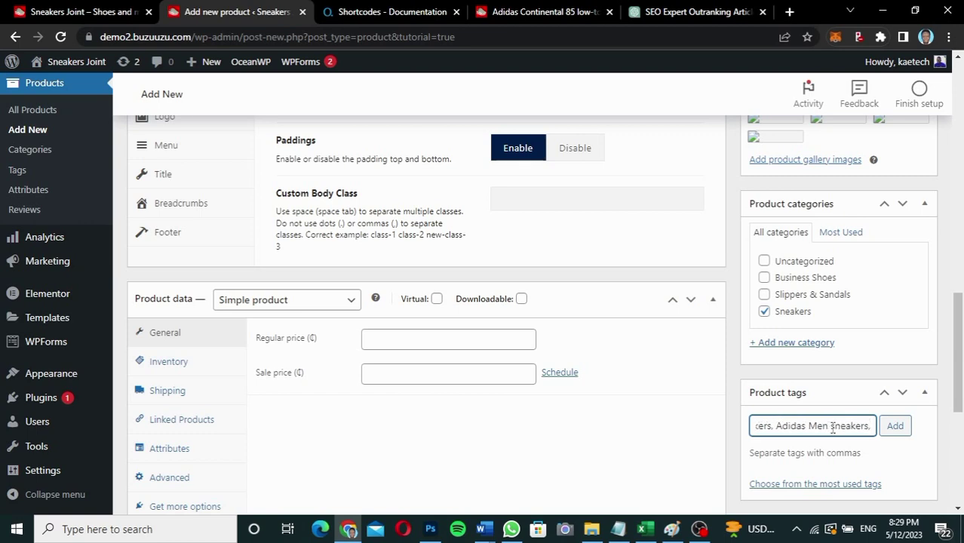
click(899, 426)
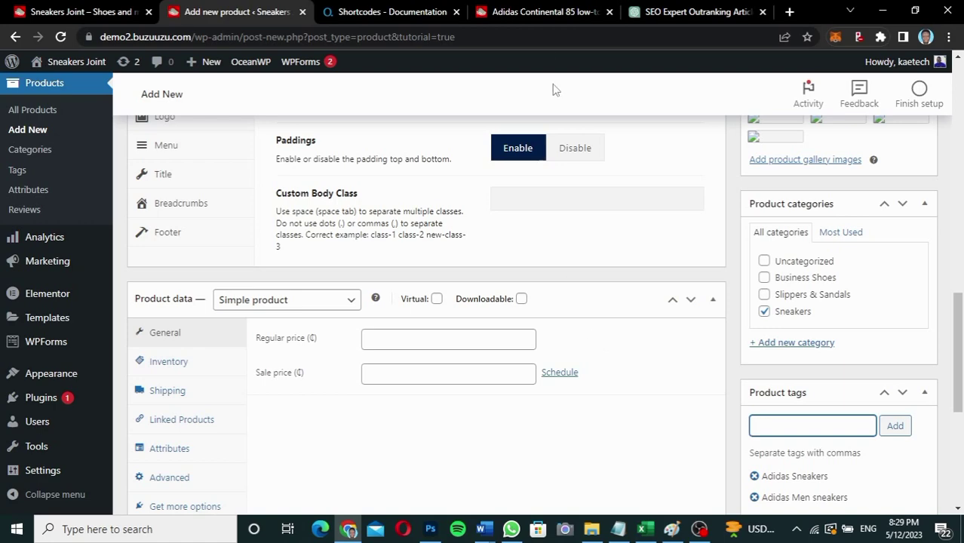
- Check the reference product's price and options, then set the new product's type to Variable product and dismiss the attributes hint
click(541, 11)
scroll(603, 223, up, 3)
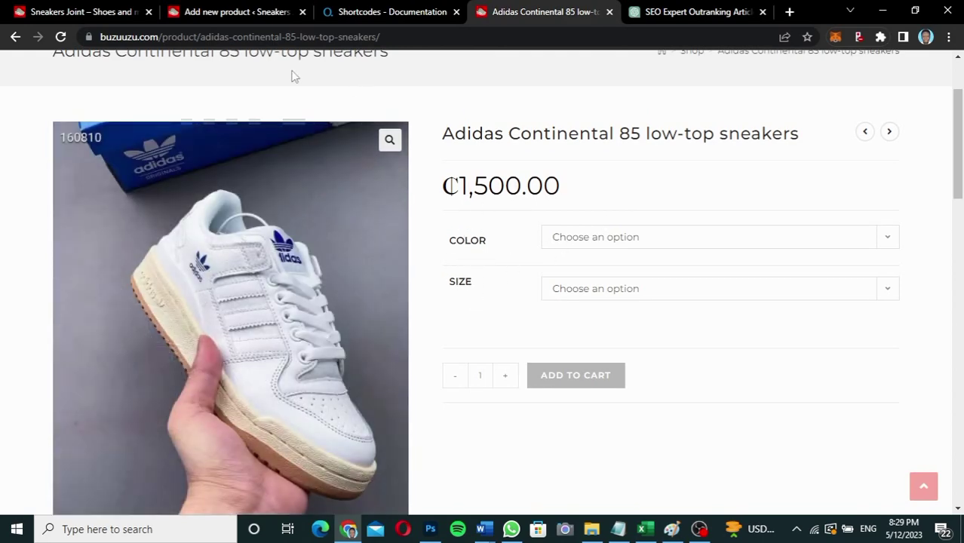
click(228, 13)
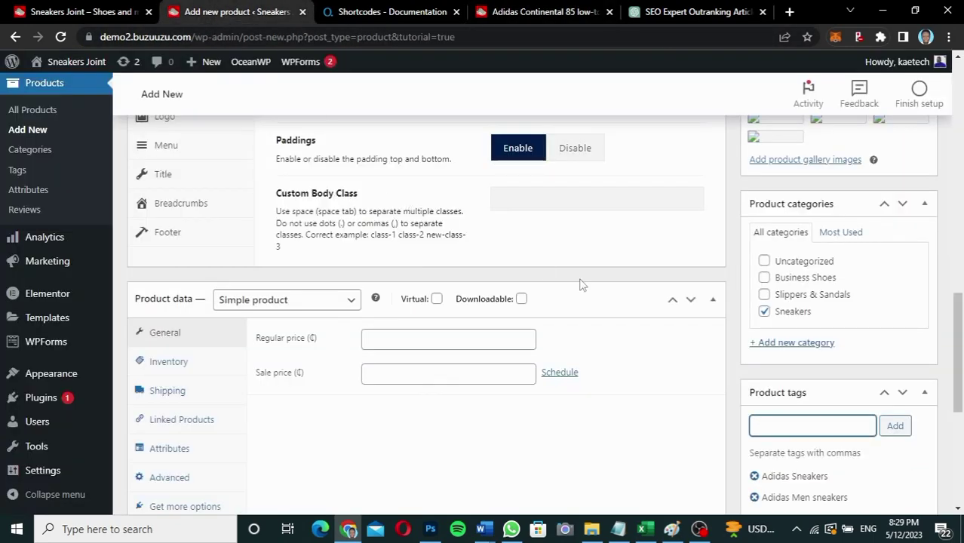
scroll(590, 281, down, 1)
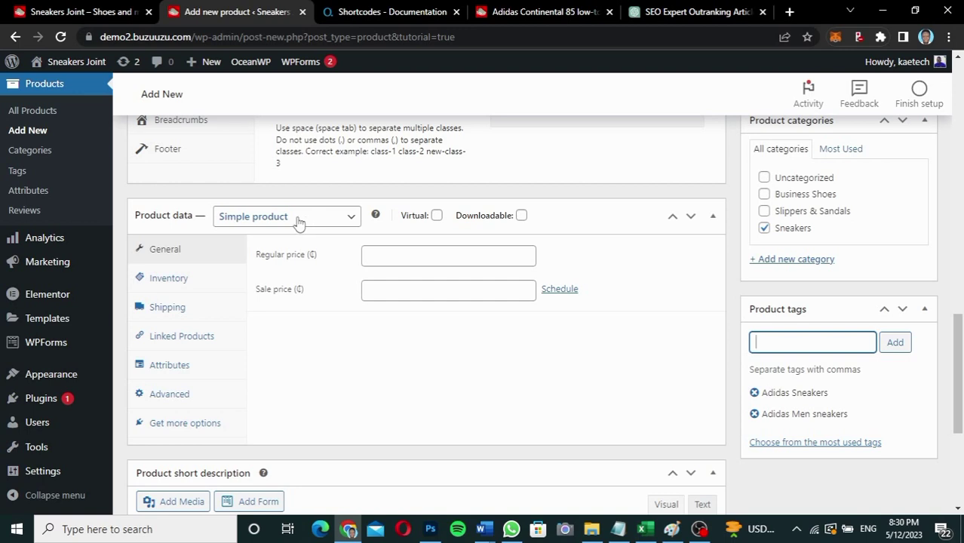
click(298, 219)
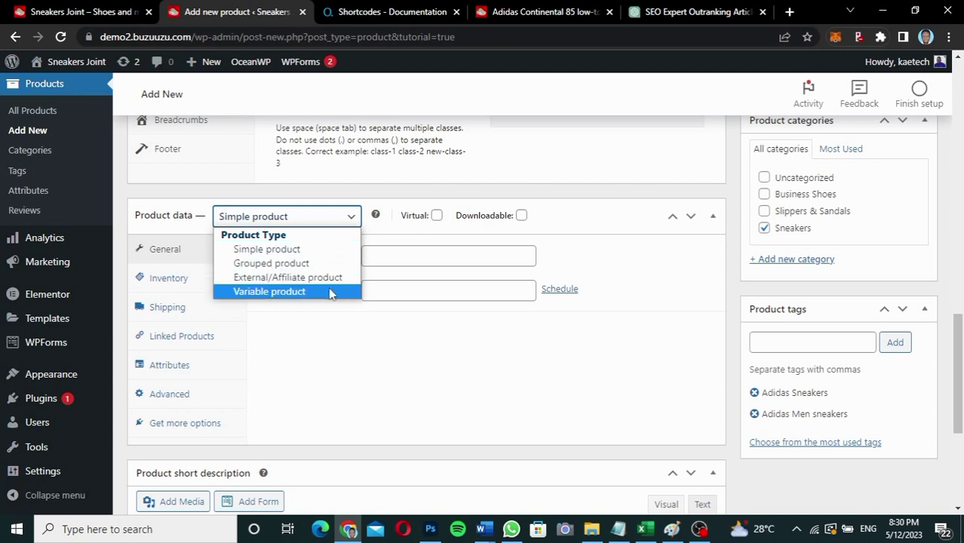
click(272, 292)
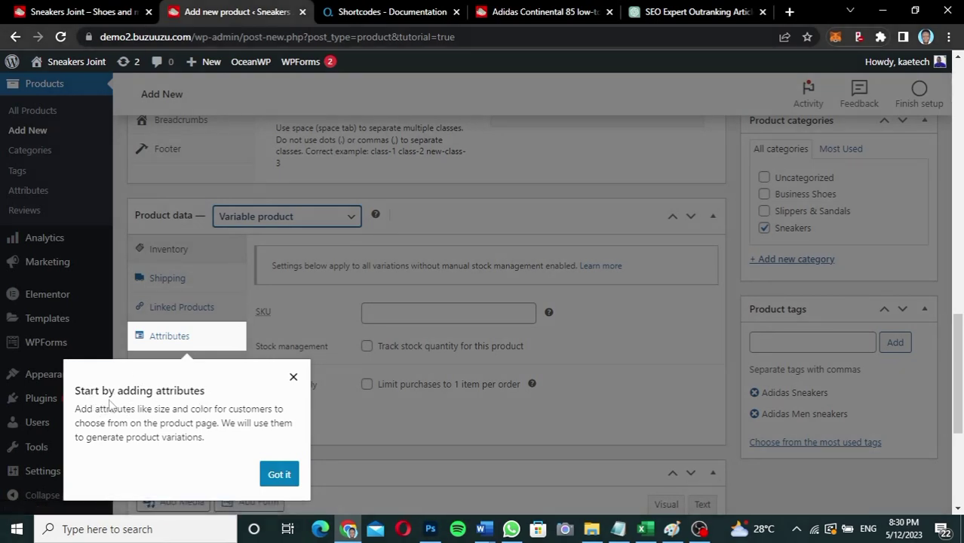
click(294, 379)
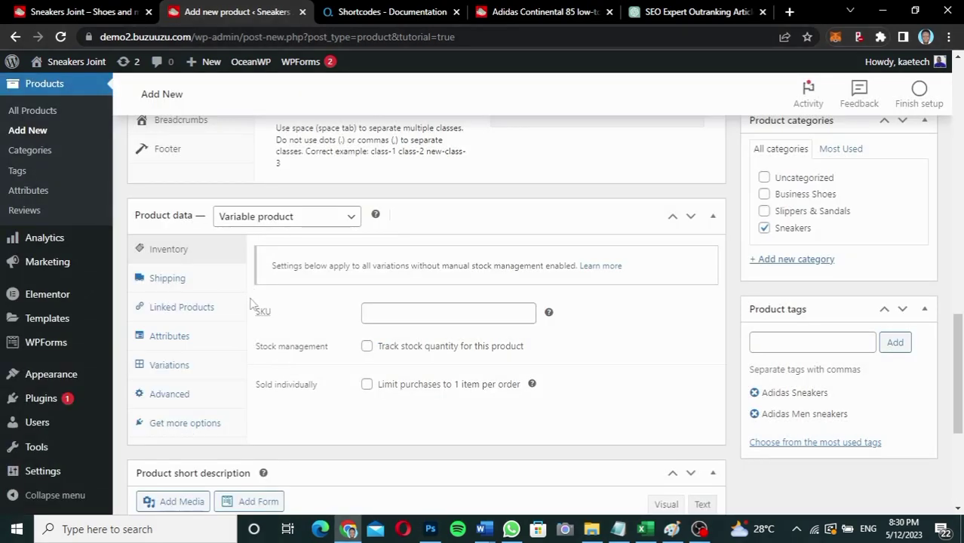
- Name the new custom product attribute Color in the product's attributes
click(166, 338)
scroll(475, 354, down, 2)
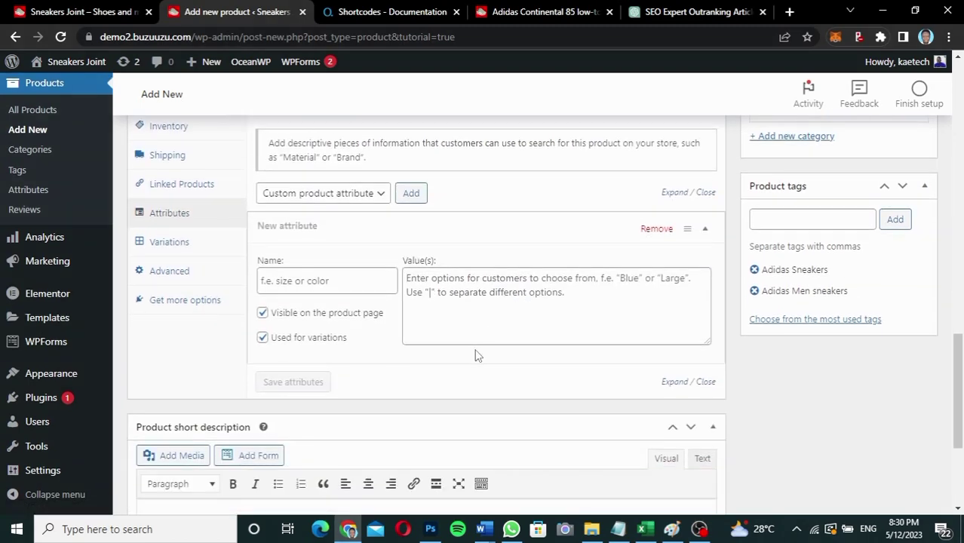
scroll(476, 355, up, 1)
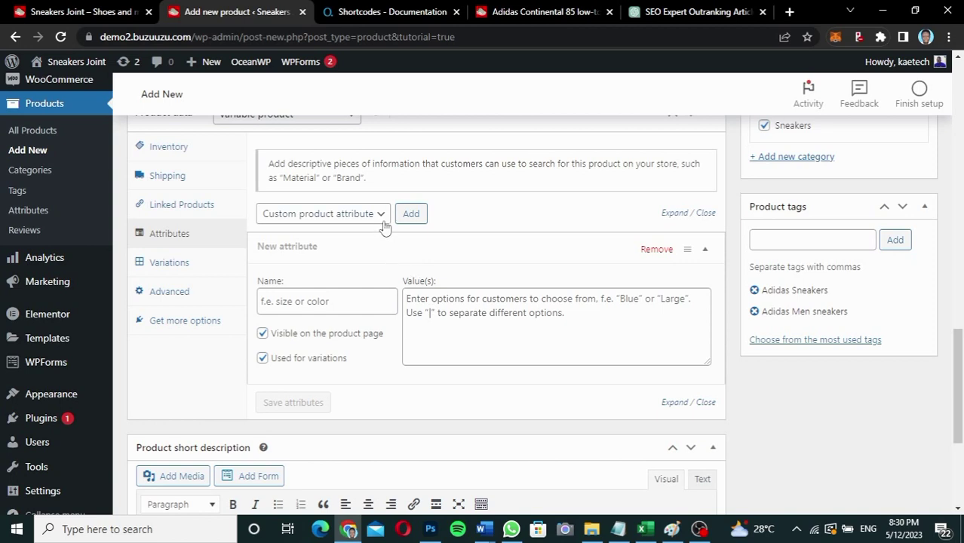
click(382, 222)
click(383, 221)
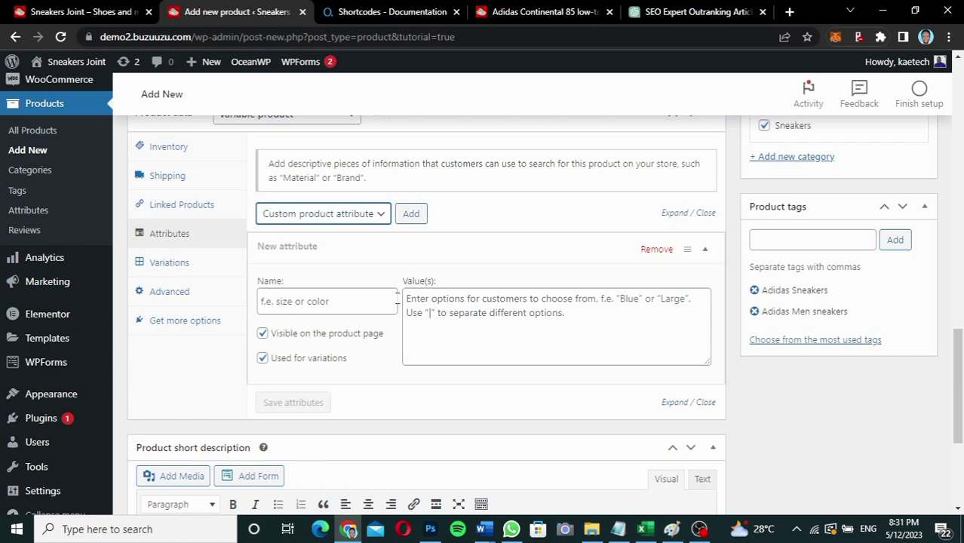
click(315, 301)
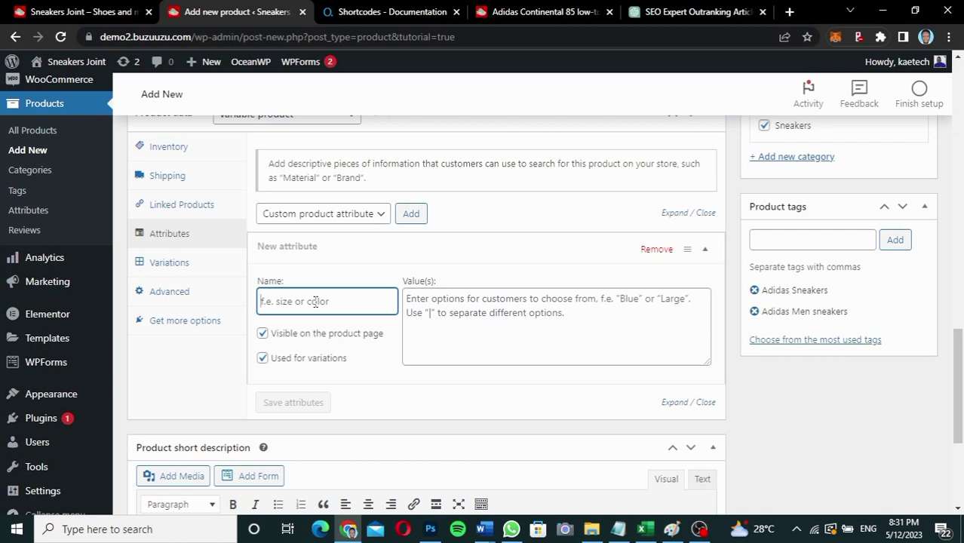
text(Color)
- Enter the reference product's color options White|Black|Ash as the Color attribute's values and save the attributes
click(428, 303)
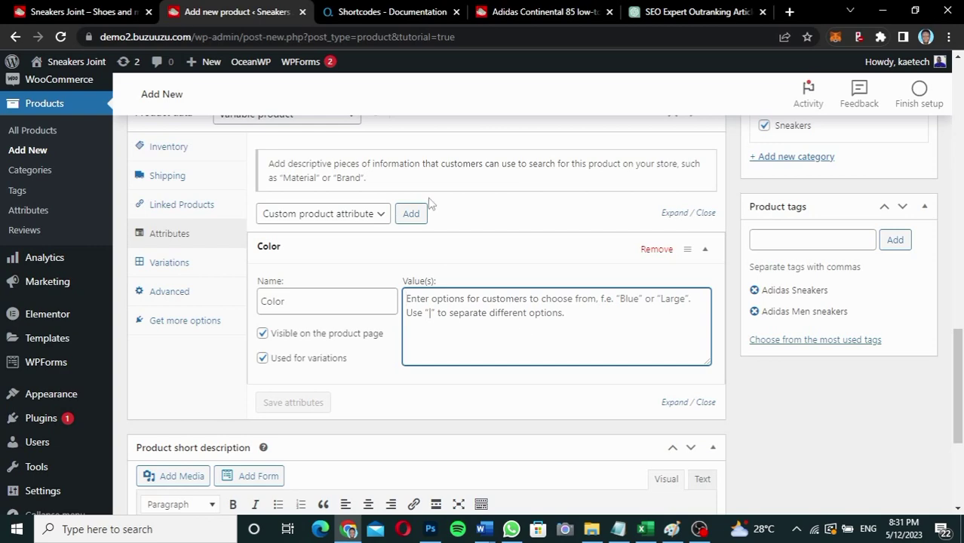
click(509, 14)
click(611, 238)
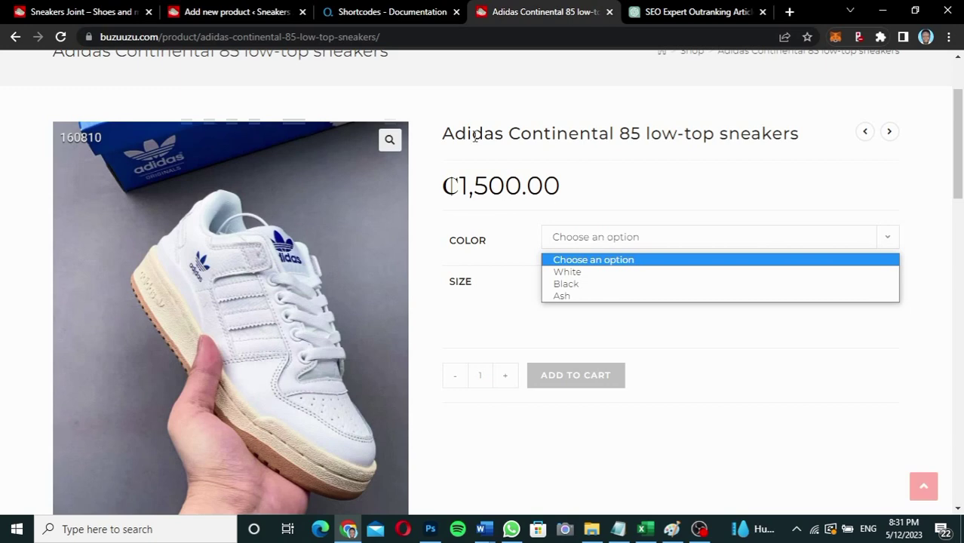
click(179, 14)
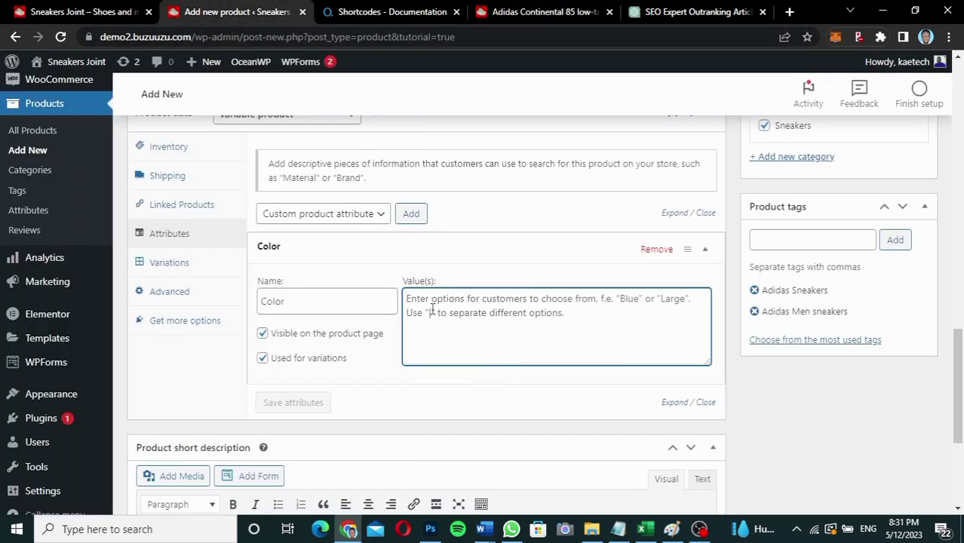
text(W)
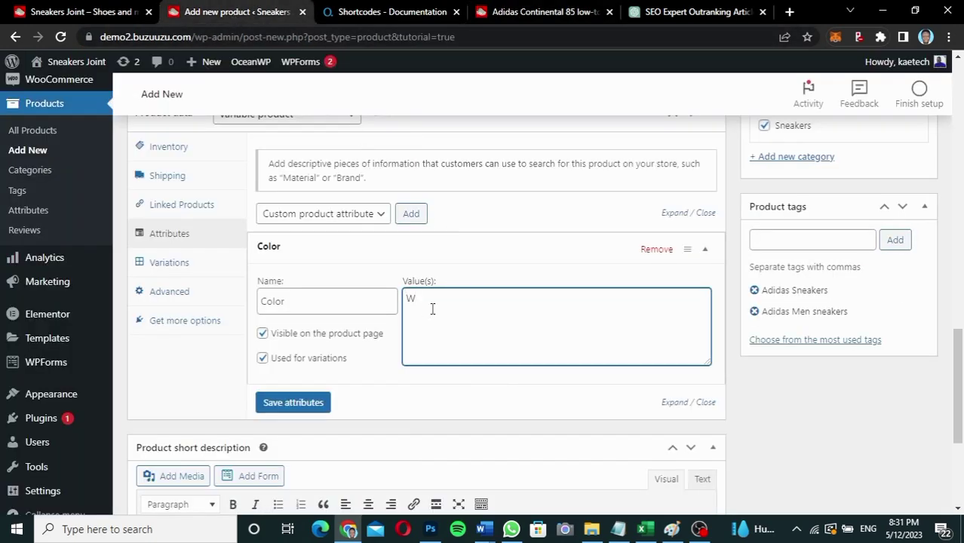
text(hite)
click(548, 11)
click(583, 244)
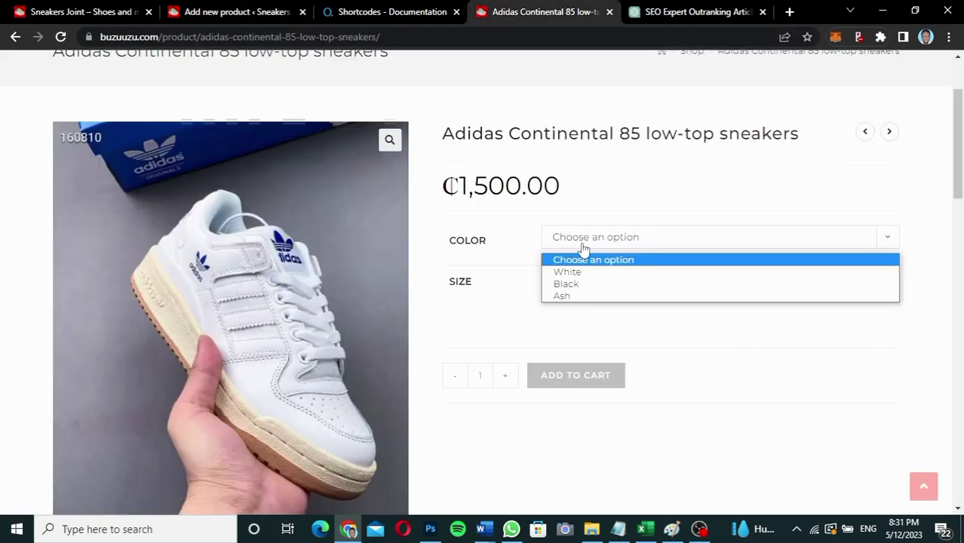
click(579, 246)
click(247, 15)
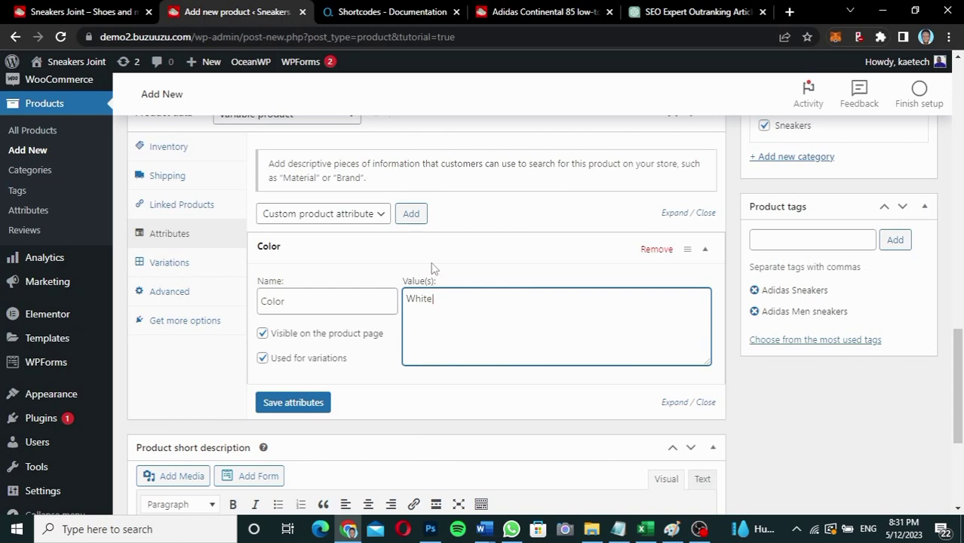
text(|Black|Ash)
click(307, 402)
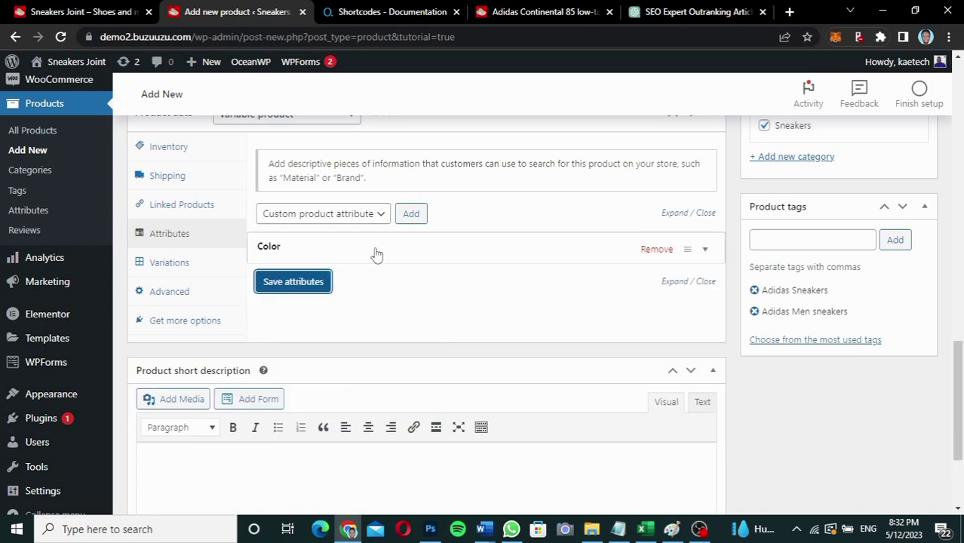
- Add a second custom product attribute and name it Size
click(413, 215)
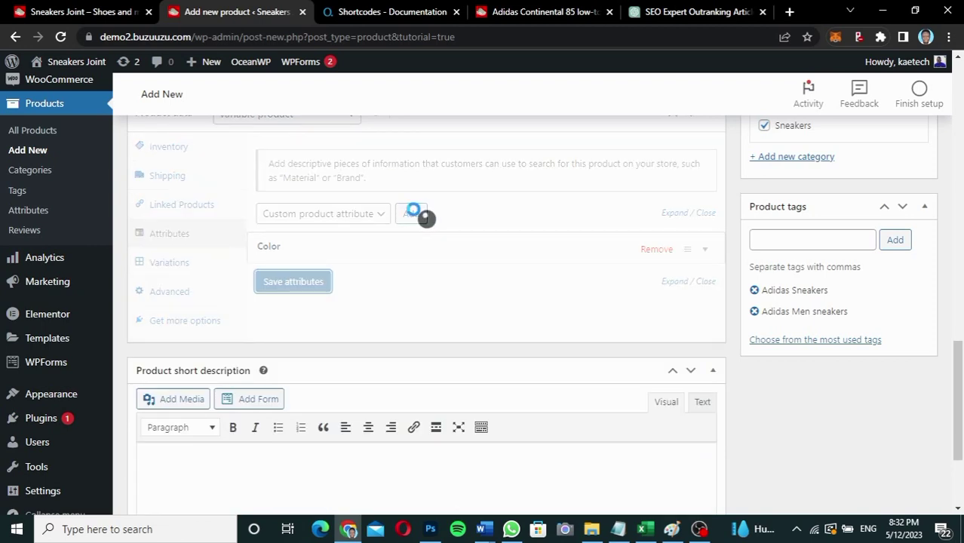
click(411, 215)
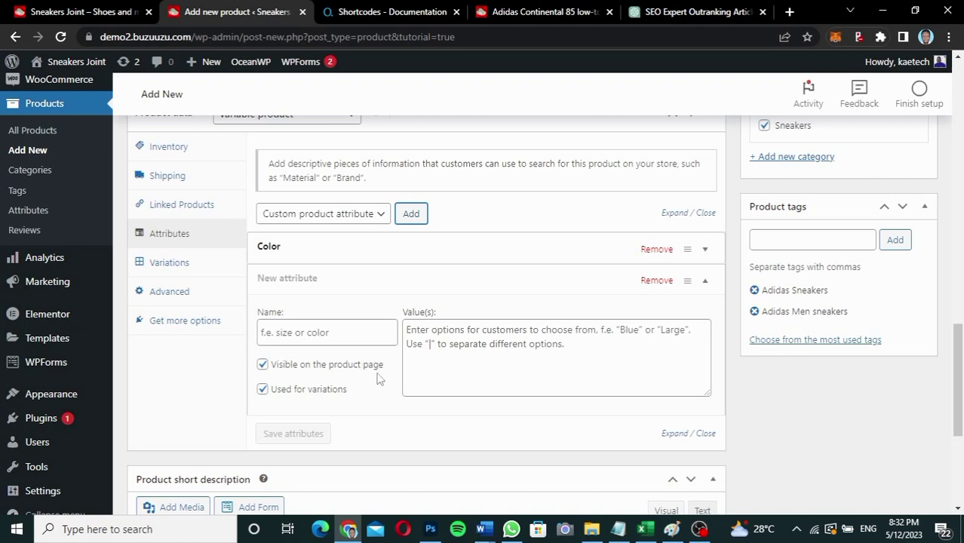
click(347, 333)
text(Size)
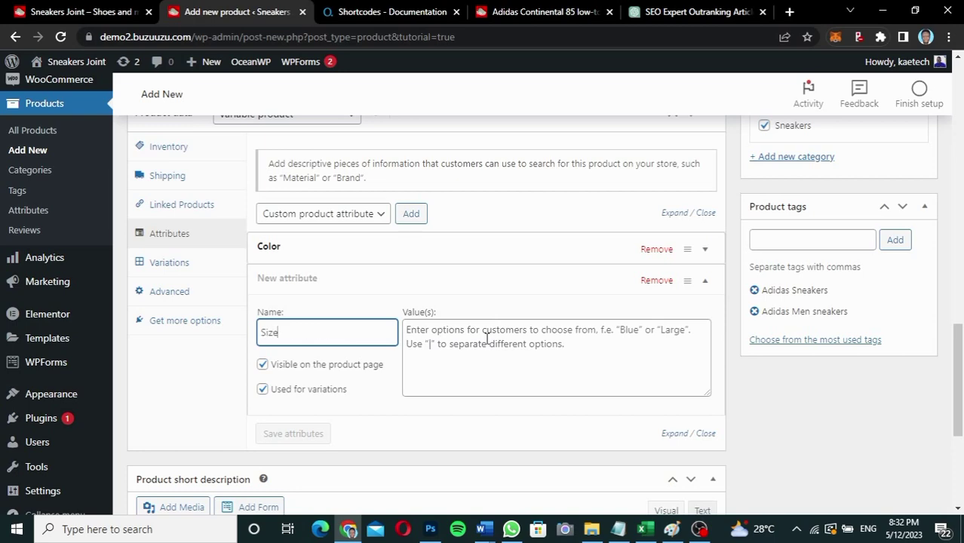
- Check the reference product's size options, enter 43|44|45 as the Size attribute's values and save the attributes
click(555, 12)
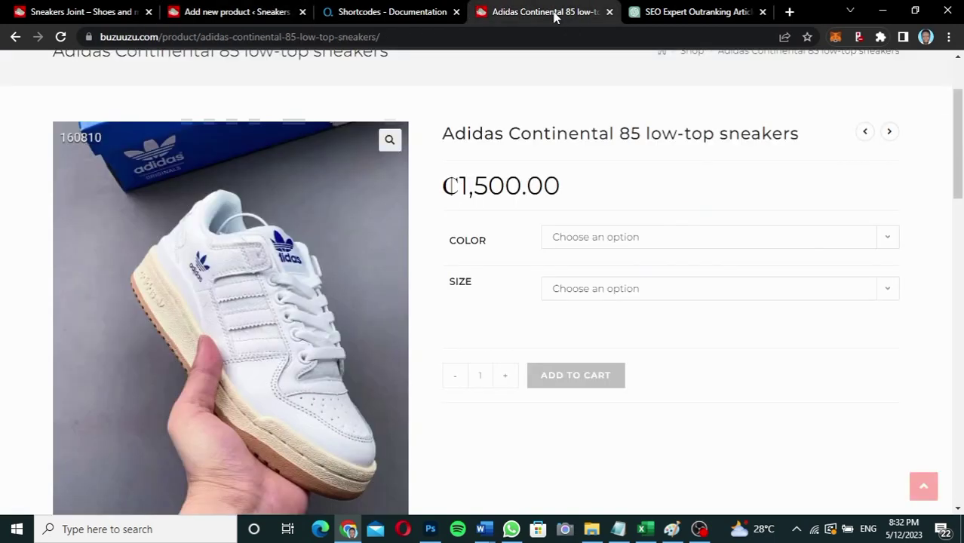
click(581, 290)
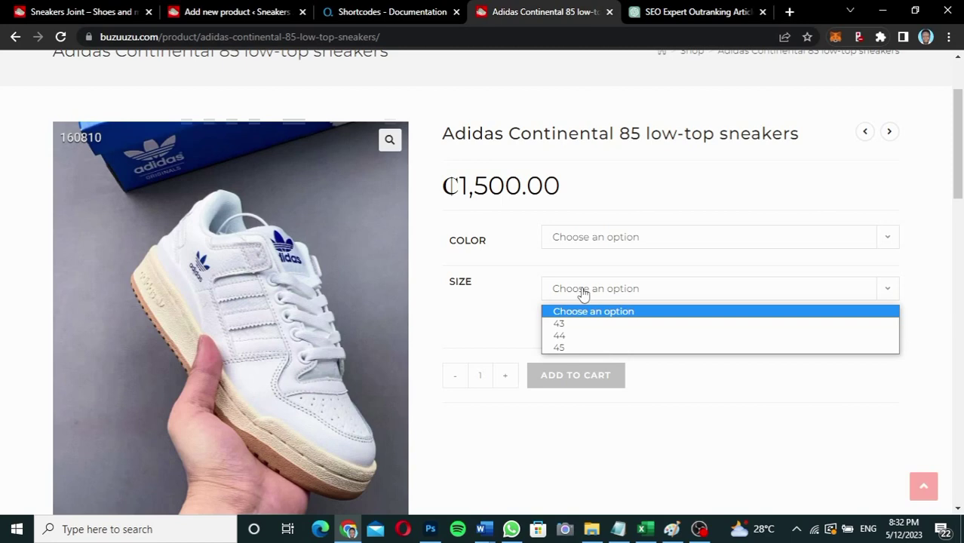
click(583, 292)
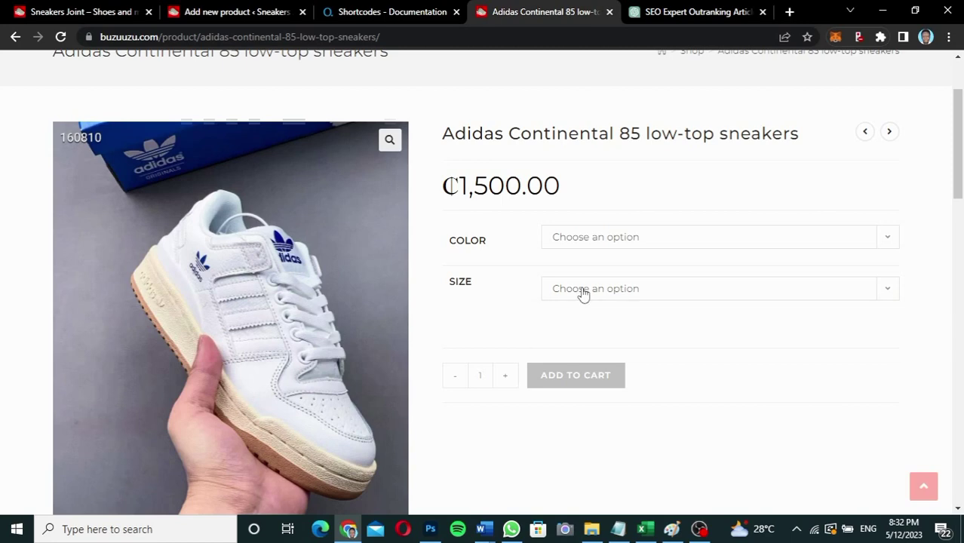
click(223, 15)
click(422, 337)
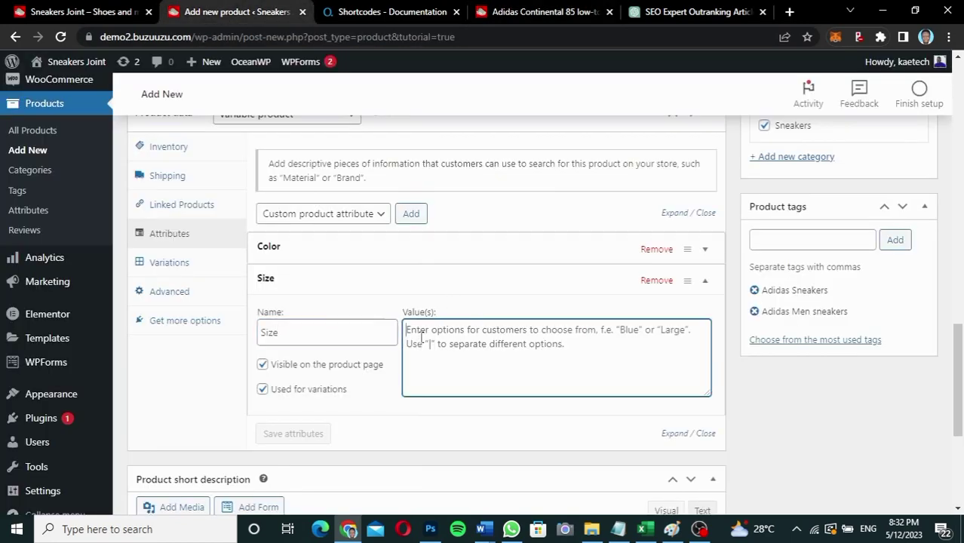
text(43)
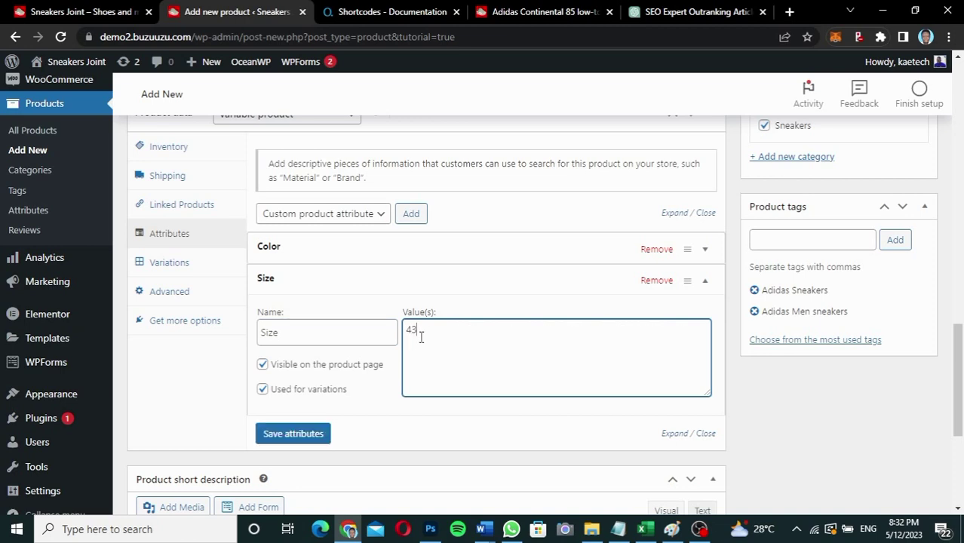
text(|44|45)
click(300, 434)
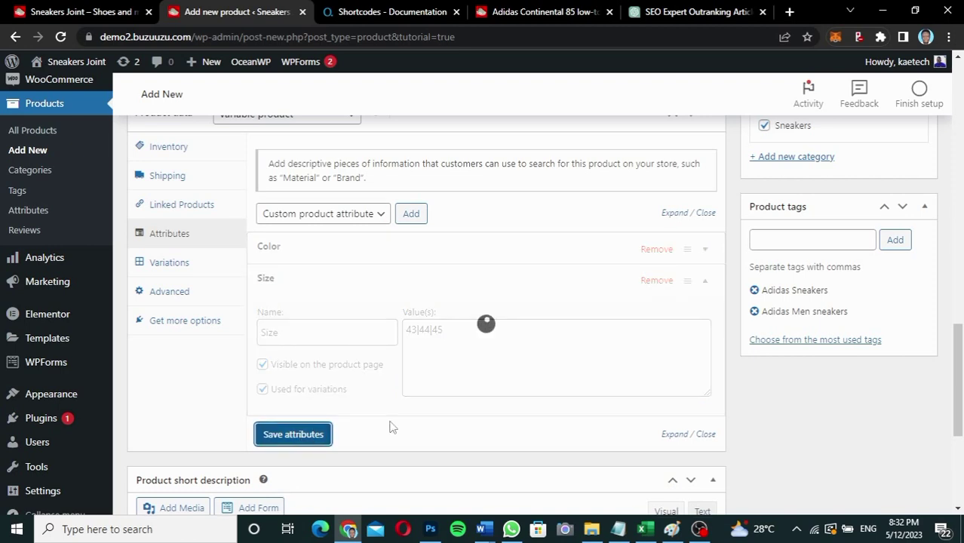
click(369, 289)
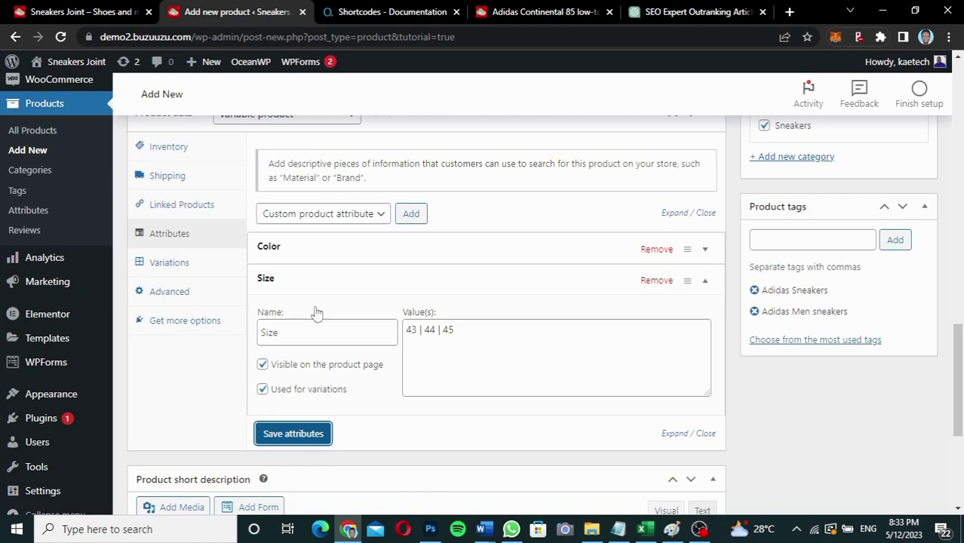
click(341, 284)
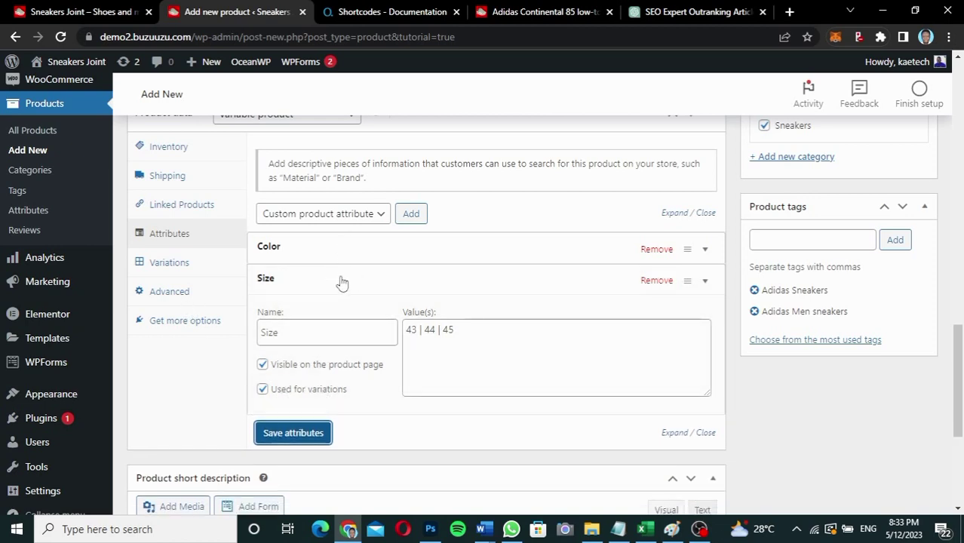
- Generate product variations for every combination of the Color and Size attributes
click(171, 261)
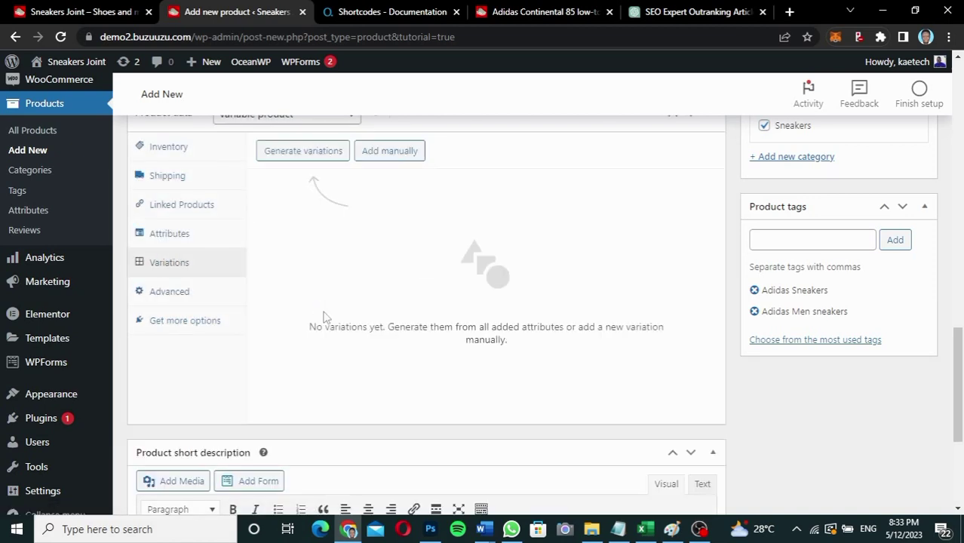
scroll(324, 317, up, 1)
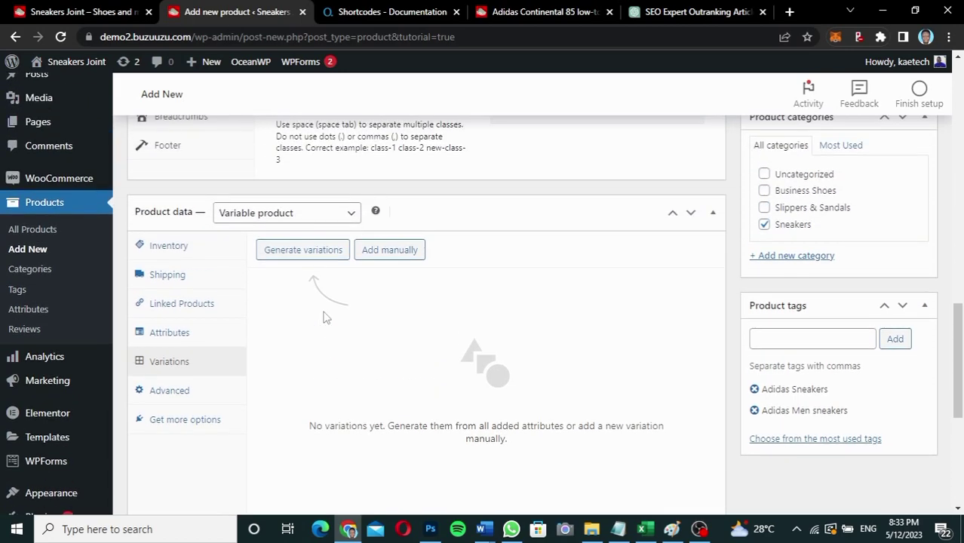
scroll(326, 318, down, 1)
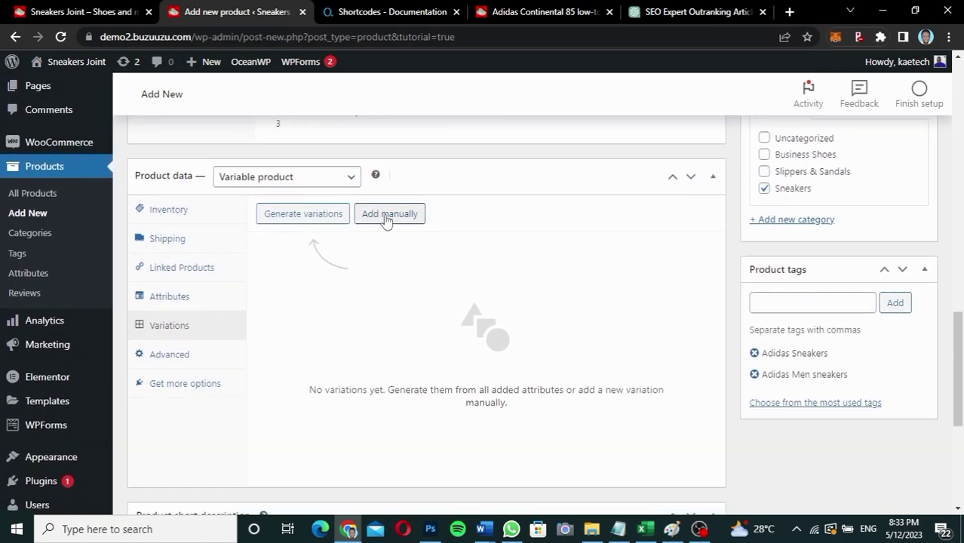
click(306, 214)
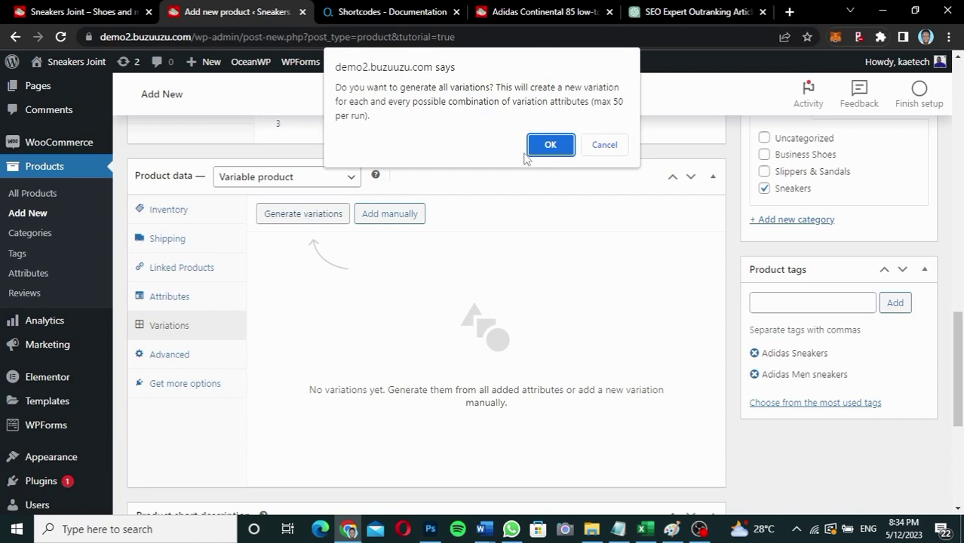
click(553, 145)
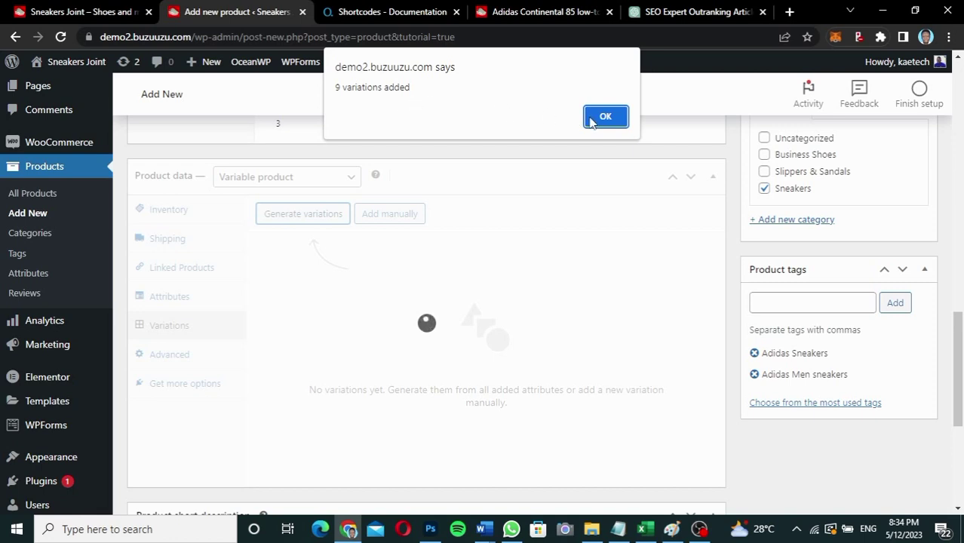
click(609, 117)
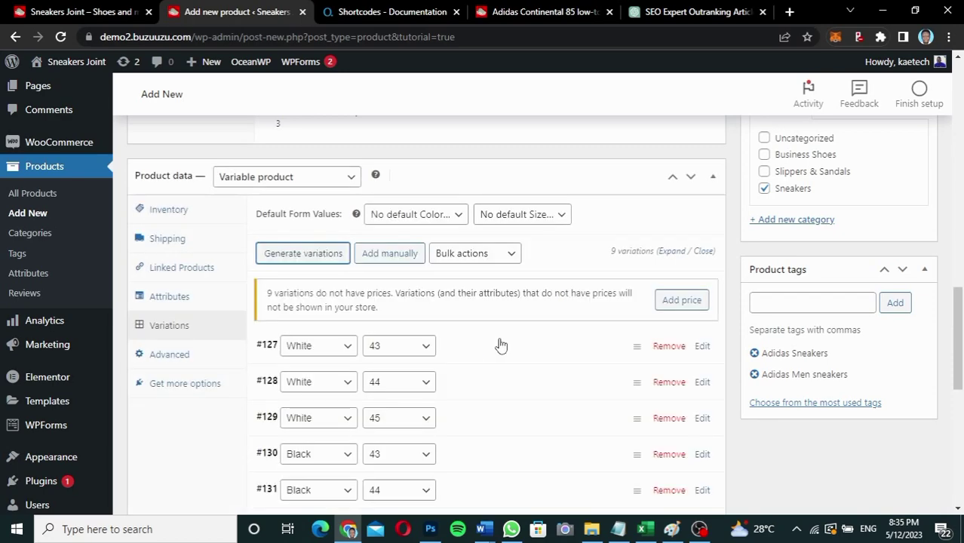
- Review the generated variations and examine the White 43 variation's detail fields and image chooser without changing anything
scroll(501, 345, down, 3)
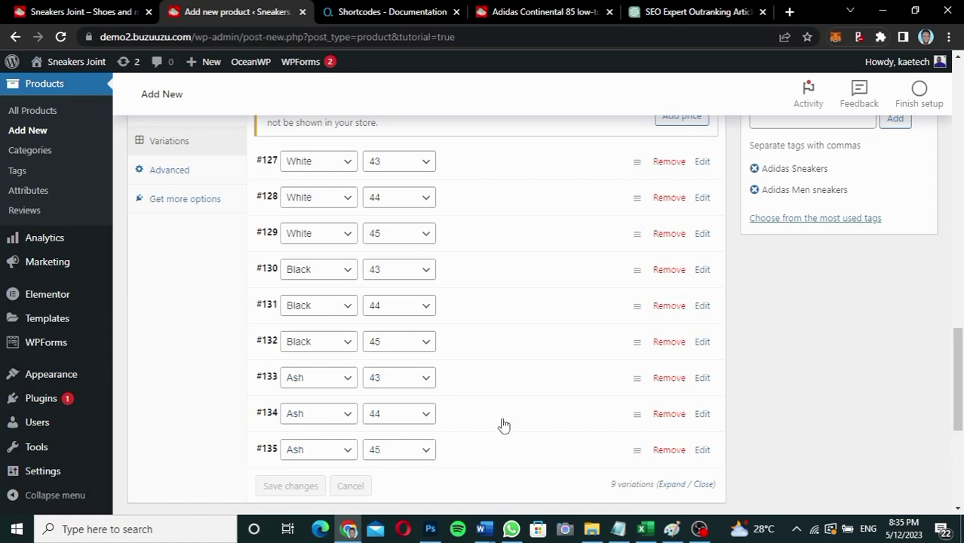
click(495, 164)
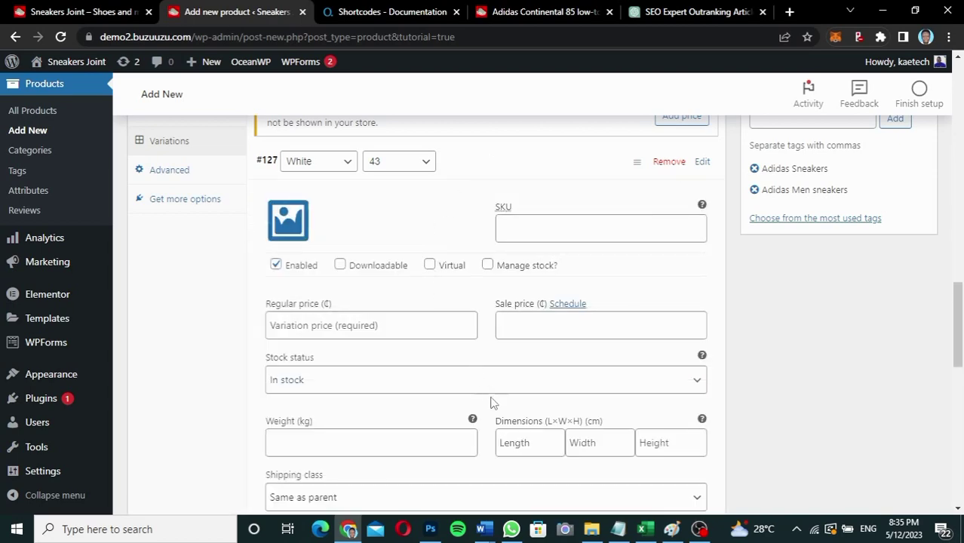
scroll(492, 404, down, 2)
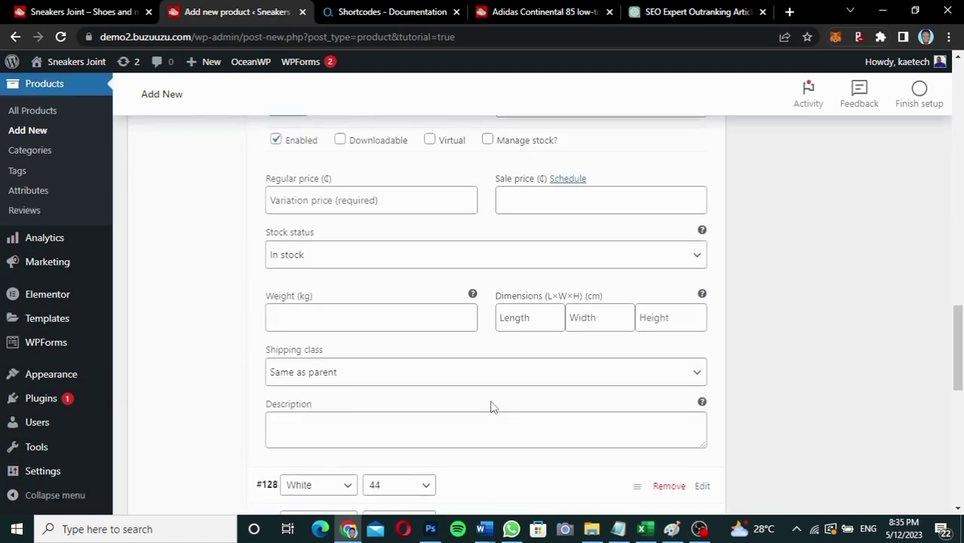
scroll(490, 407, up, 1)
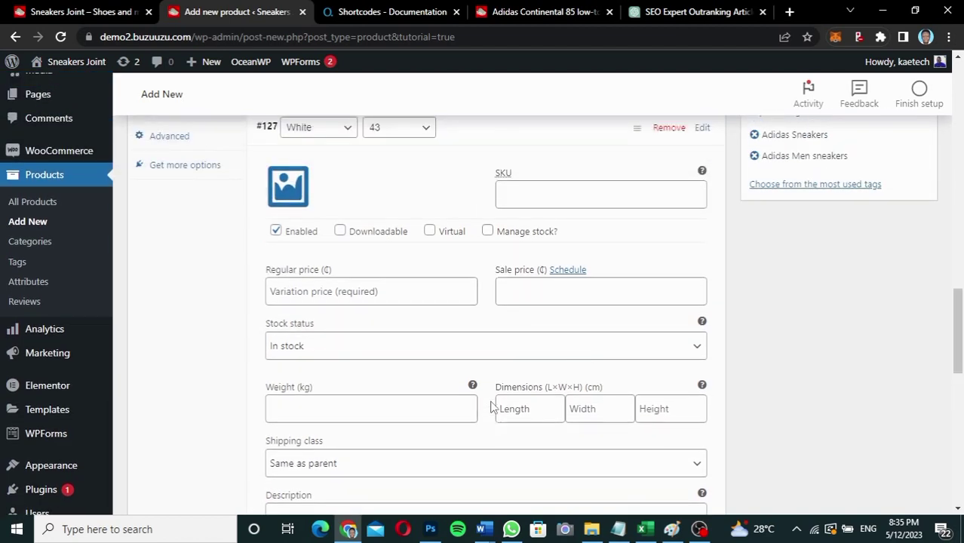
click(289, 187)
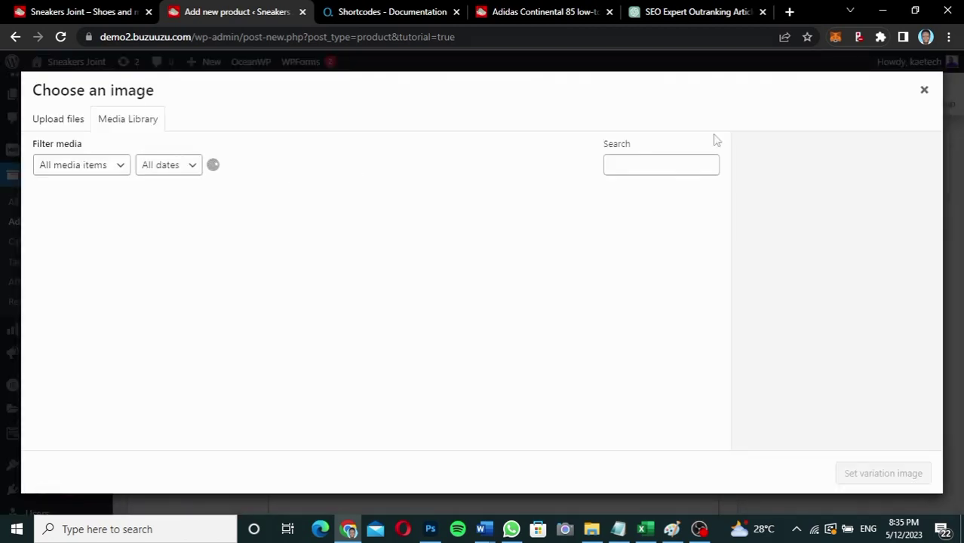
click(926, 93)
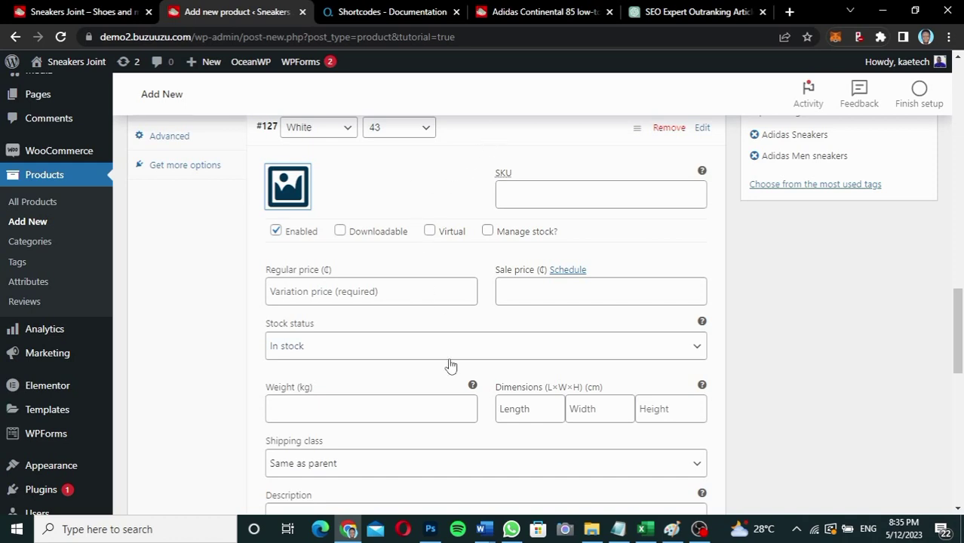
click(514, 143)
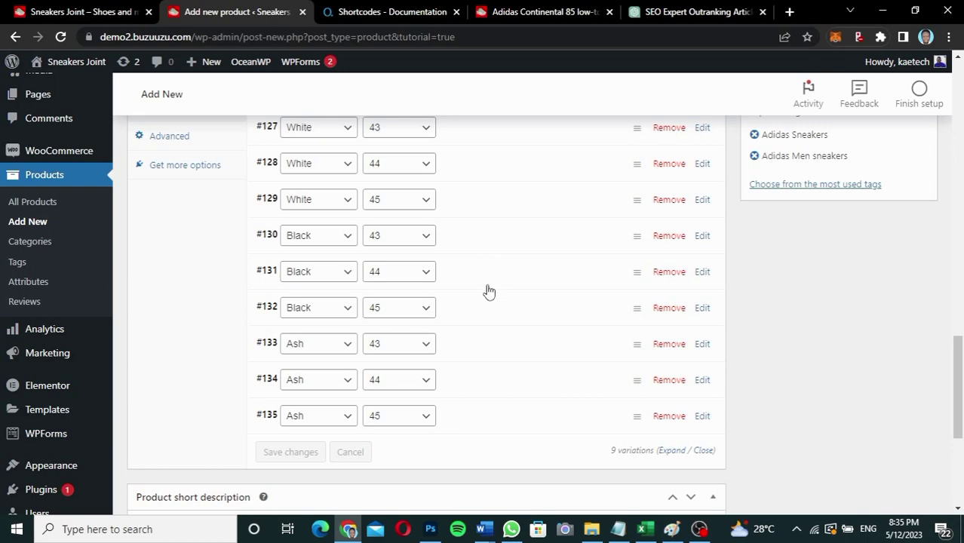
- Try to set regular prices for all variations with a bulk action, and check the price on the reference product page
scroll(487, 290, up, 3)
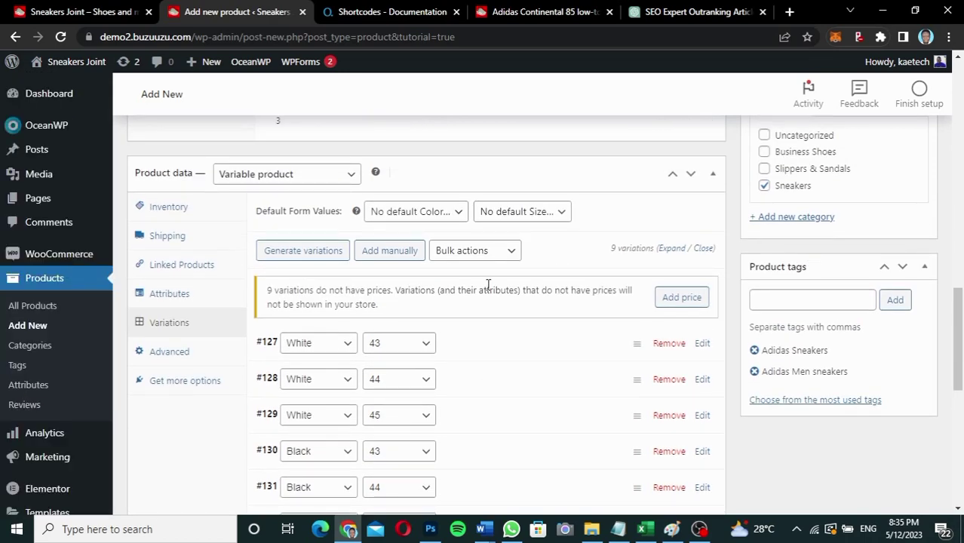
scroll(488, 286, down, 1)
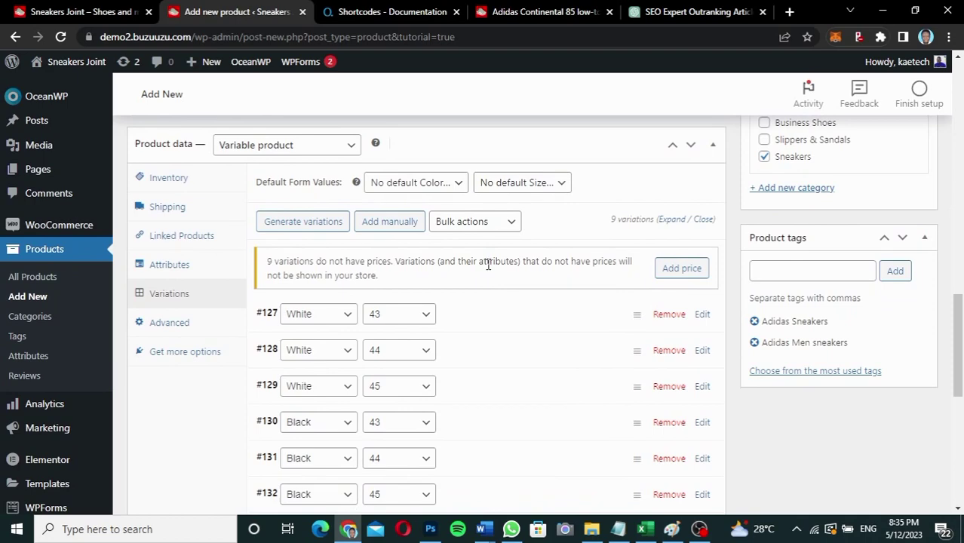
click(498, 224)
click(498, 224)
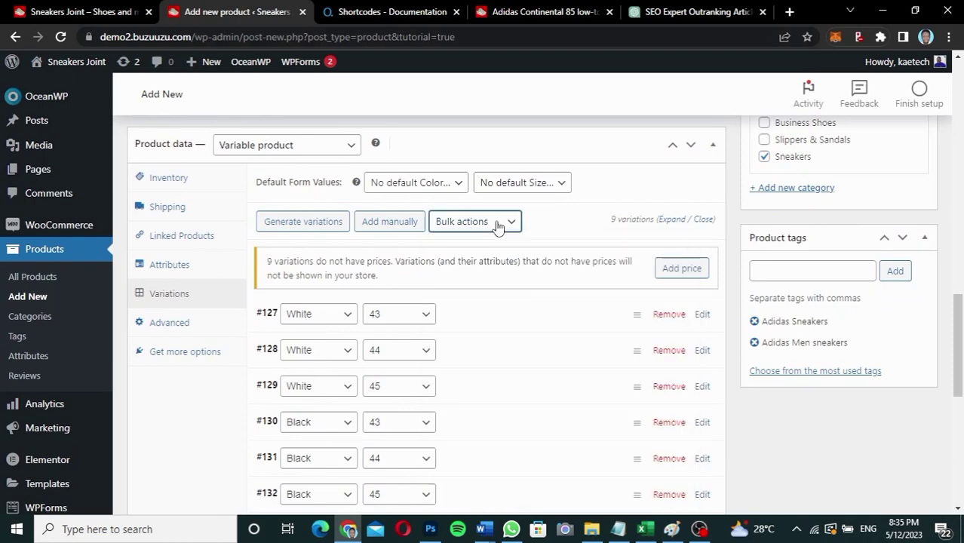
click(498, 224)
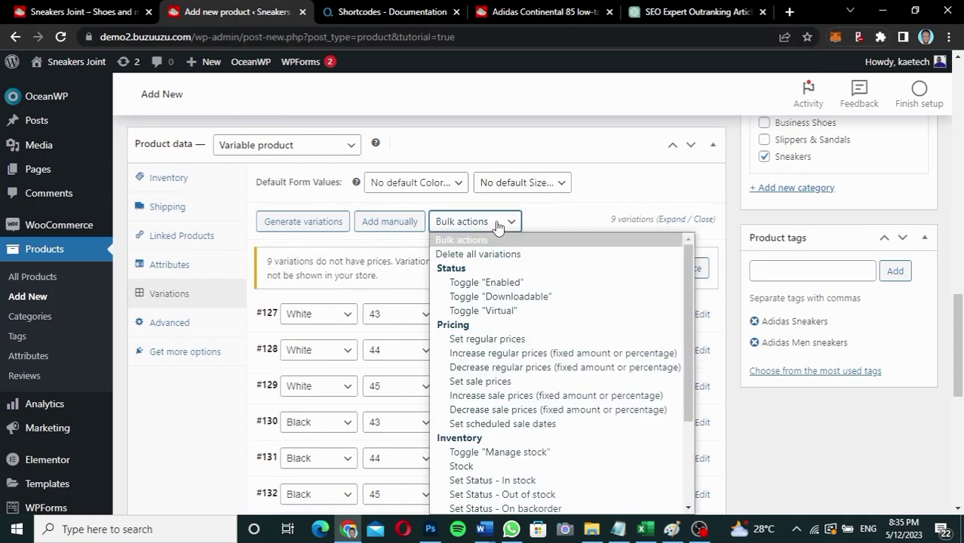
scroll(526, 331, down, 3)
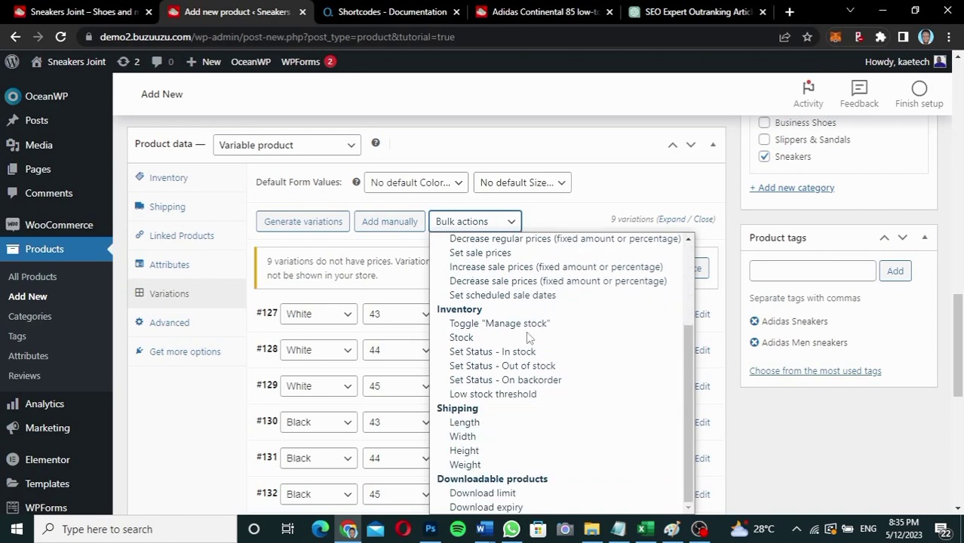
scroll(528, 337, up, 3)
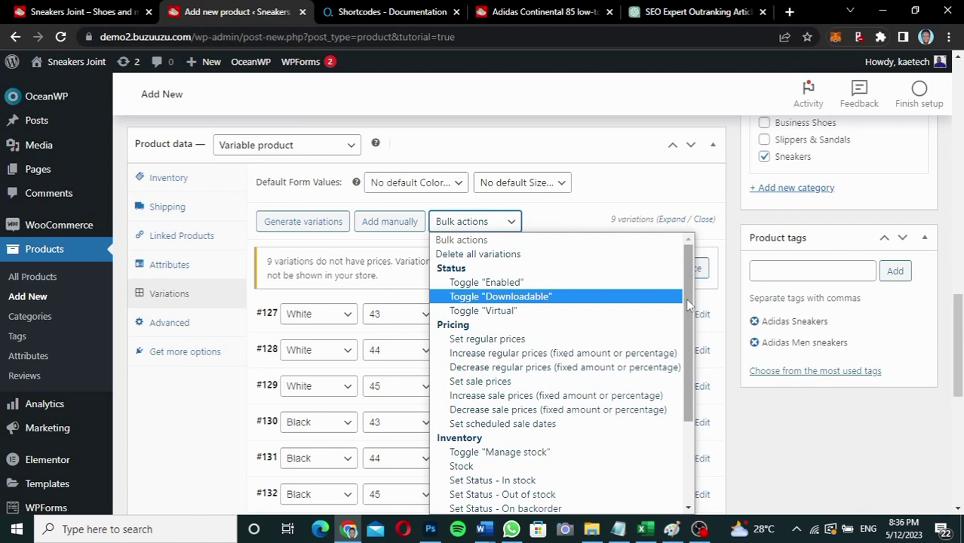
click(513, 341)
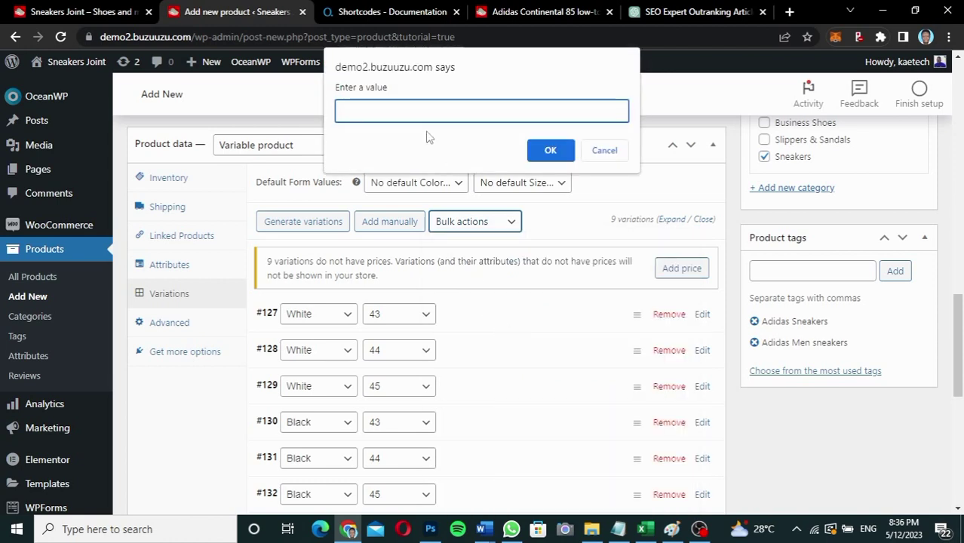
click(532, 12)
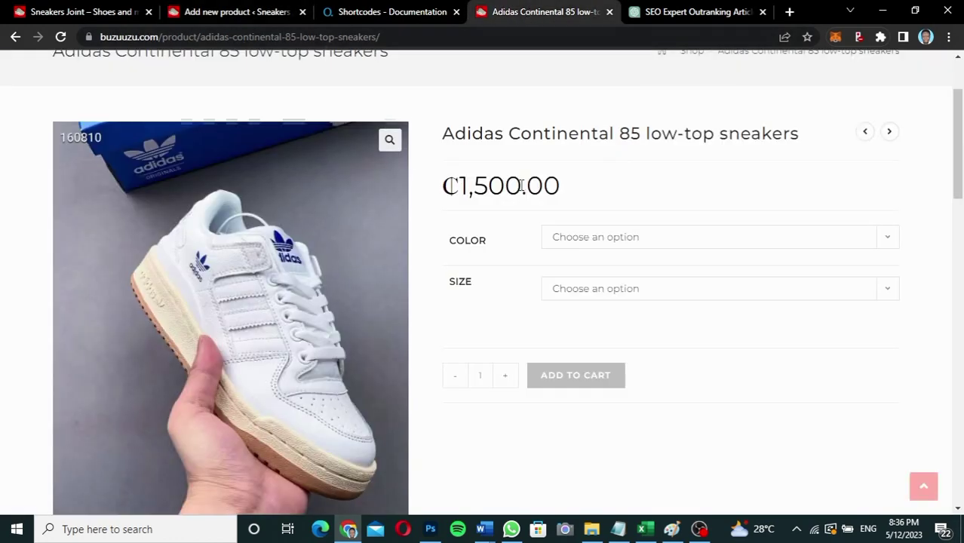
key(ctrl+2)
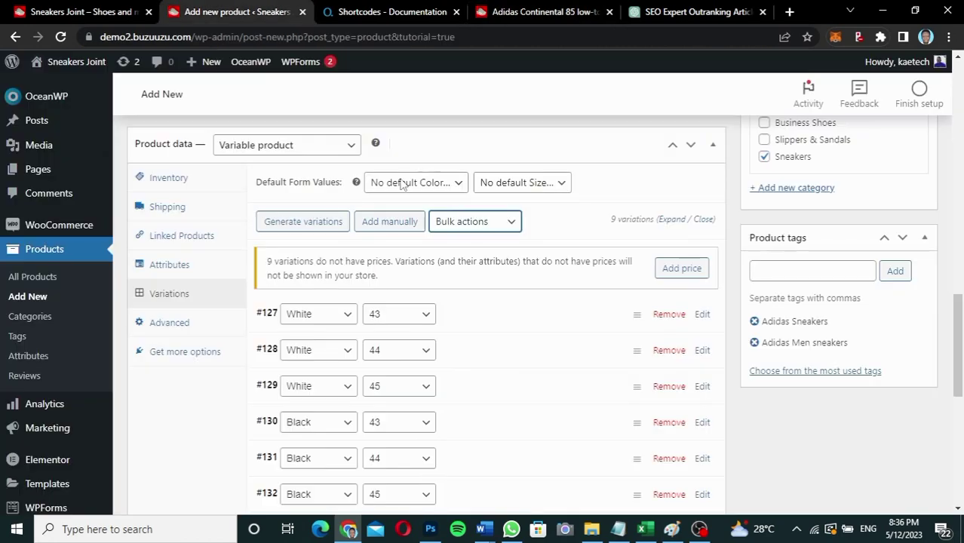
- Try again to apply the bulk action for setting regular prices to all generated variations
click(494, 223)
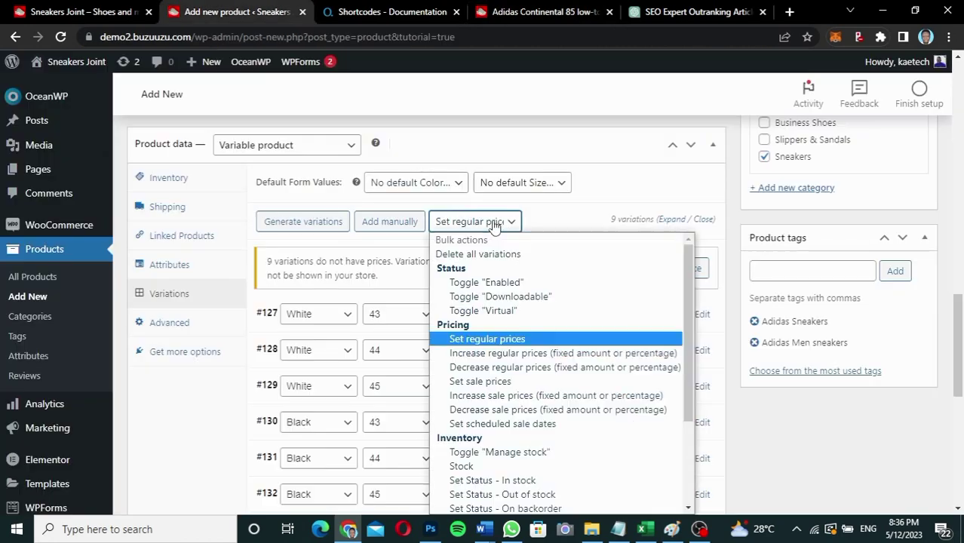
click(487, 341)
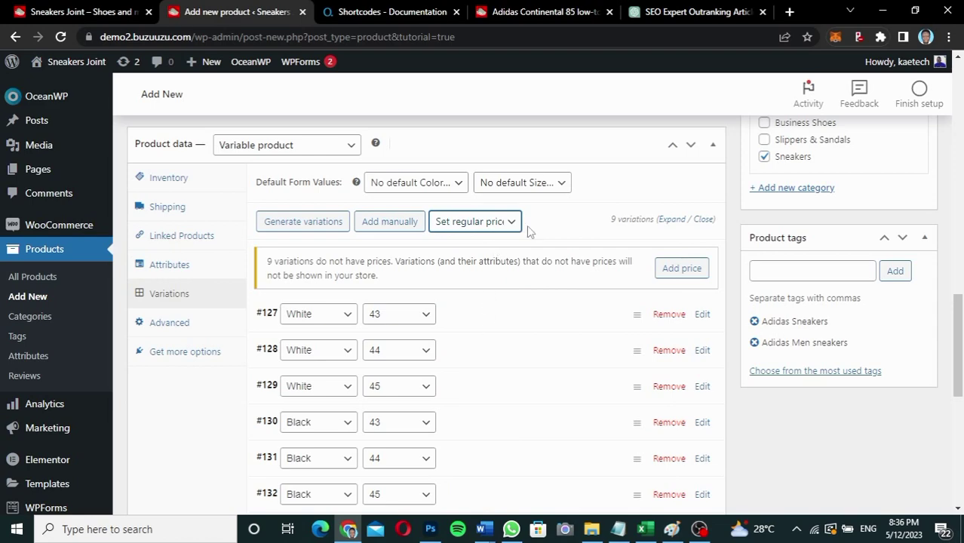
scroll(526, 226, up, 2)
scroll(526, 226, down, 3)
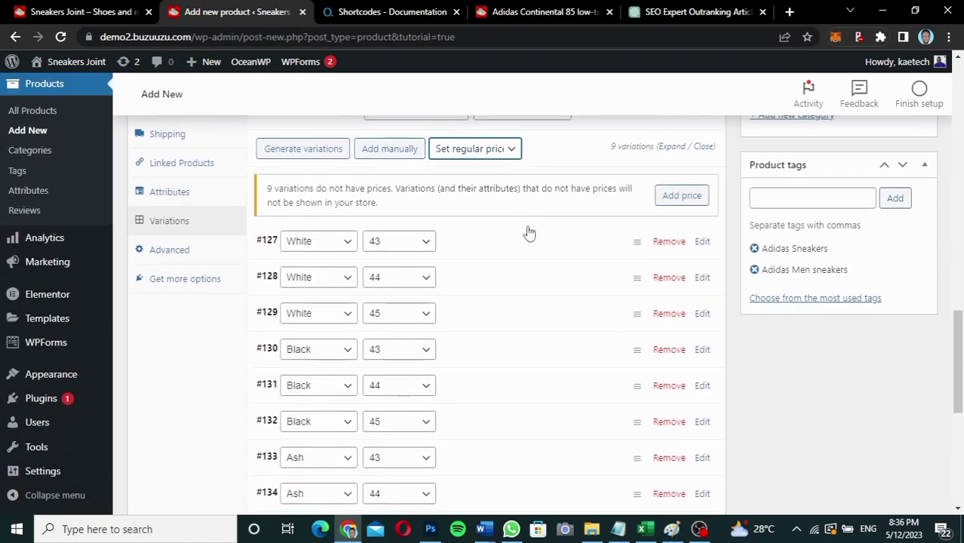
scroll(528, 230, up, 1)
scroll(529, 230, up, 1)
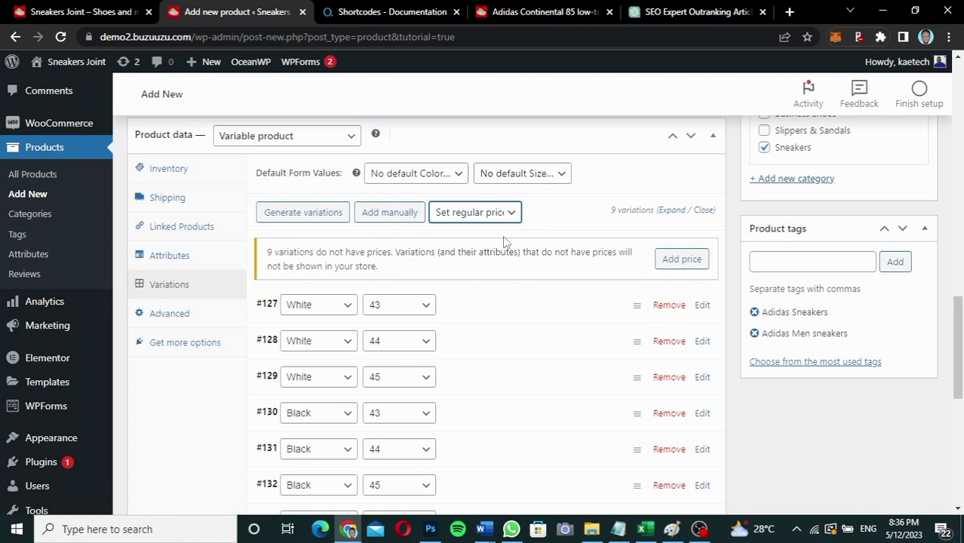
click(504, 214)
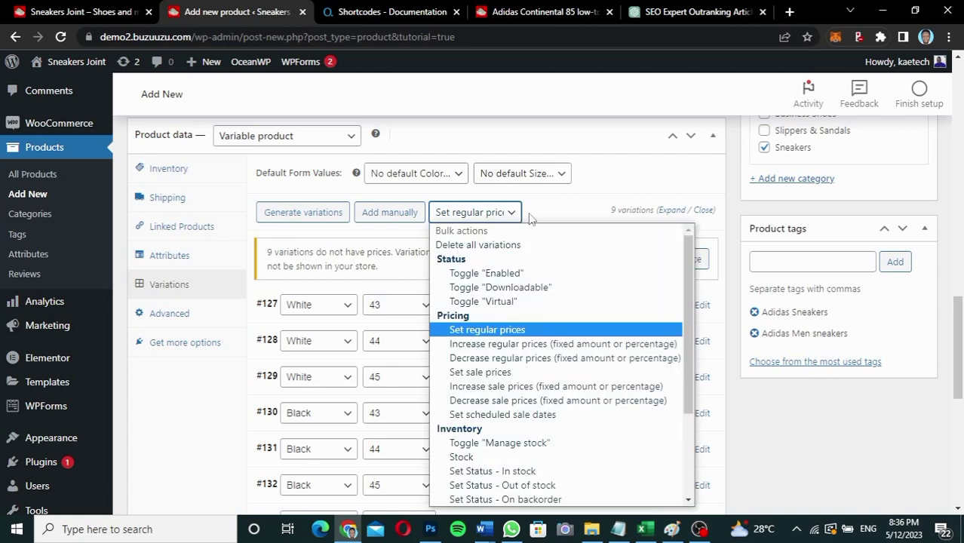
click(468, 331)
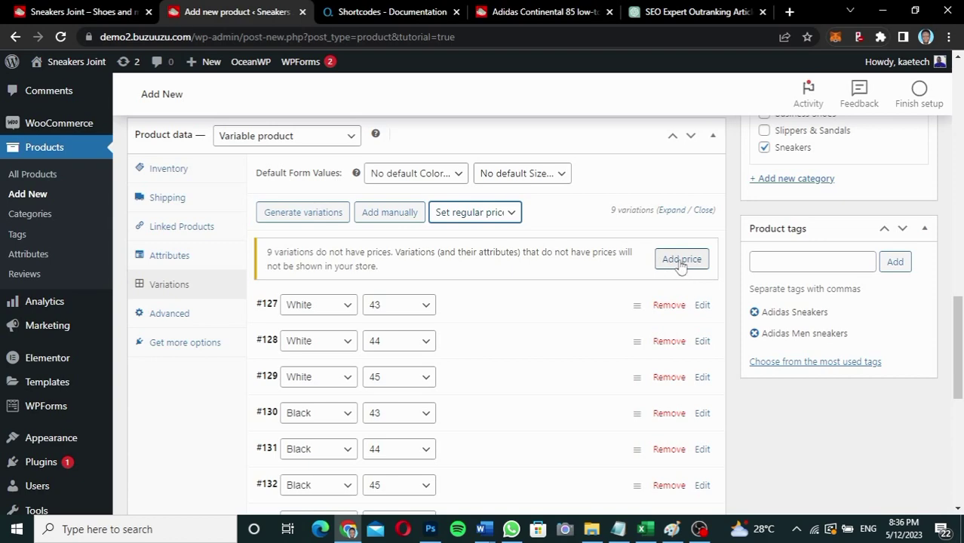
- Add a price of 1500 to all variations that don't have a price
click(681, 261)
click(477, 292)
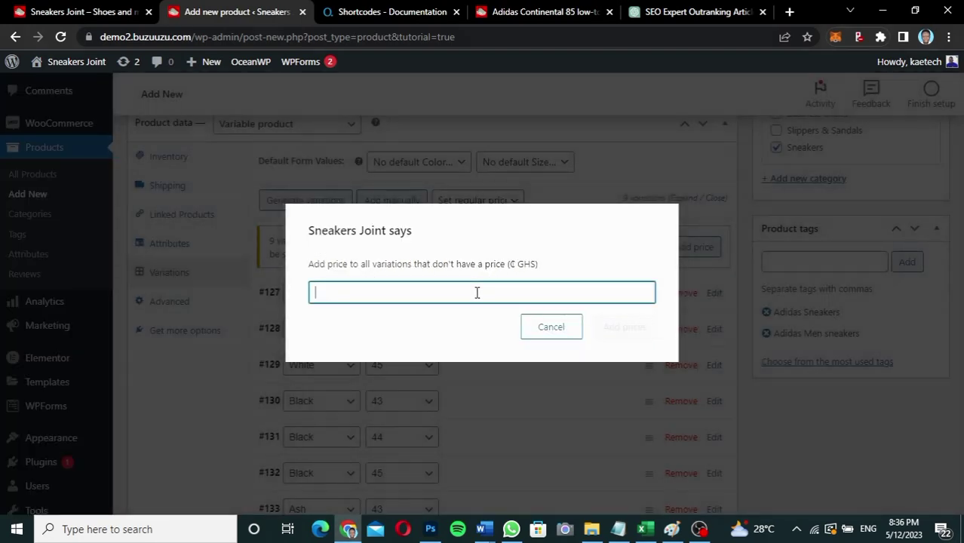
text(1500)
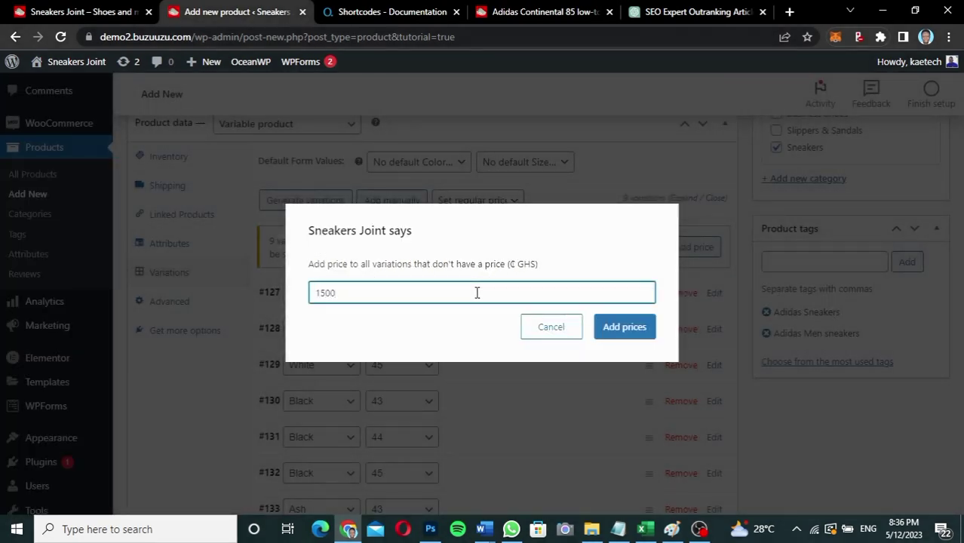
click(627, 331)
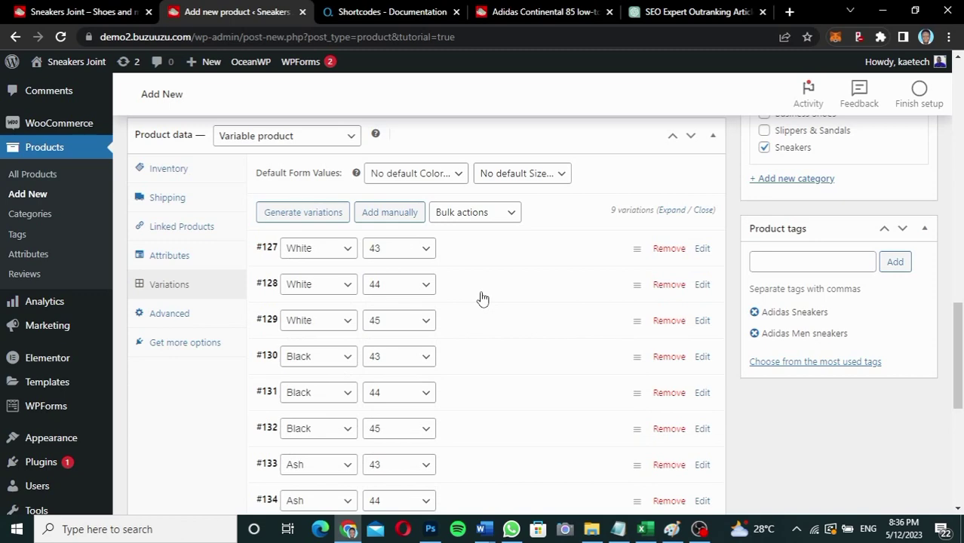
- Review the variations list and check the regular price in the White 43 and White 44 variations
scroll(483, 298, down, 3)
scroll(483, 299, up, 2)
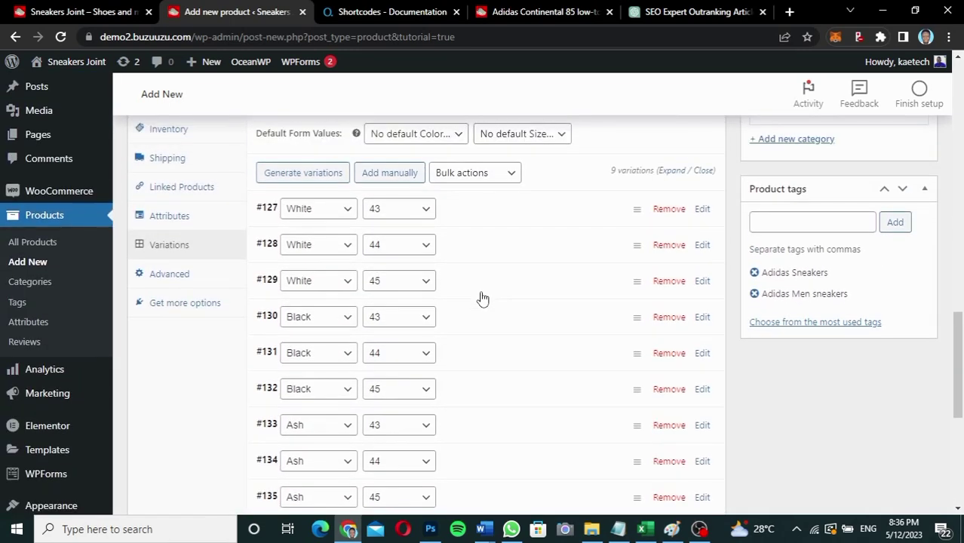
scroll(482, 299, down, 2)
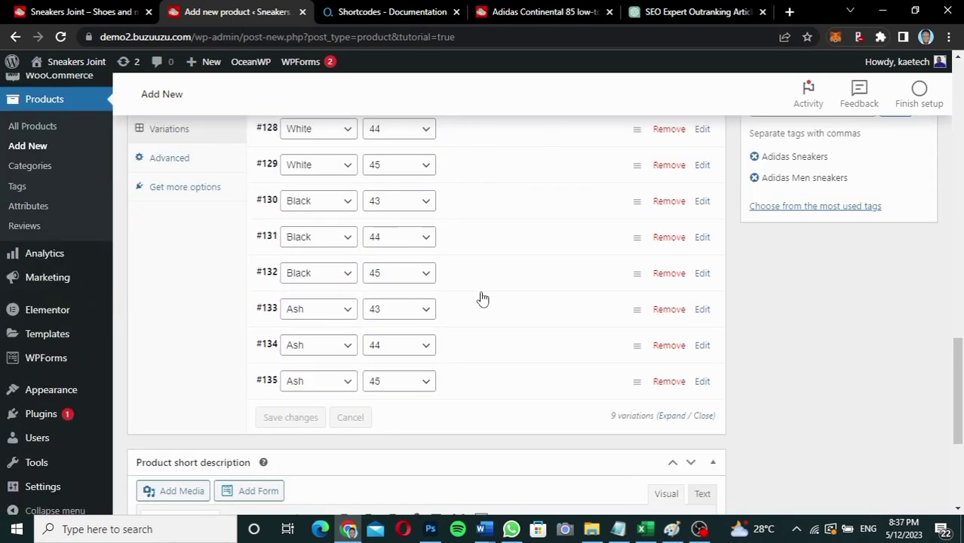
scroll(483, 299, up, 1)
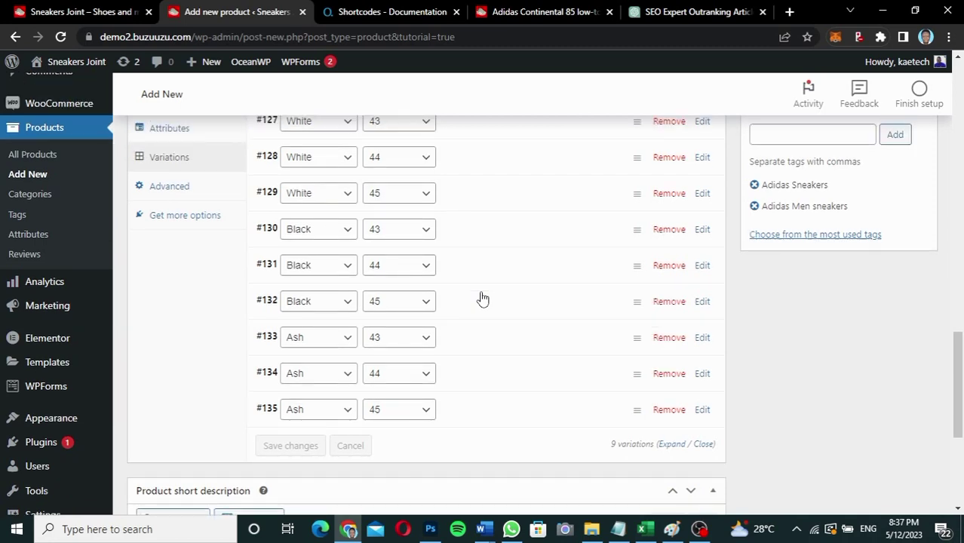
scroll(483, 299, up, 2)
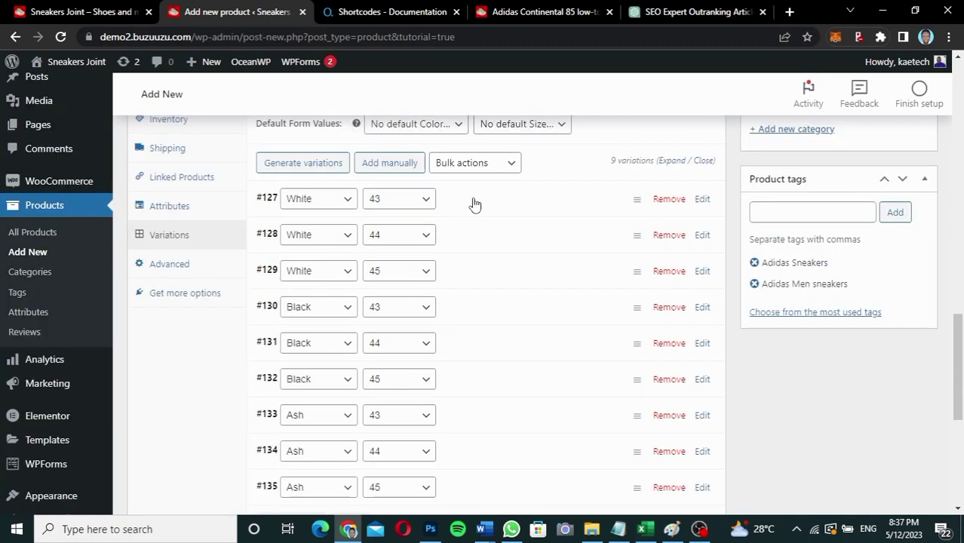
click(475, 202)
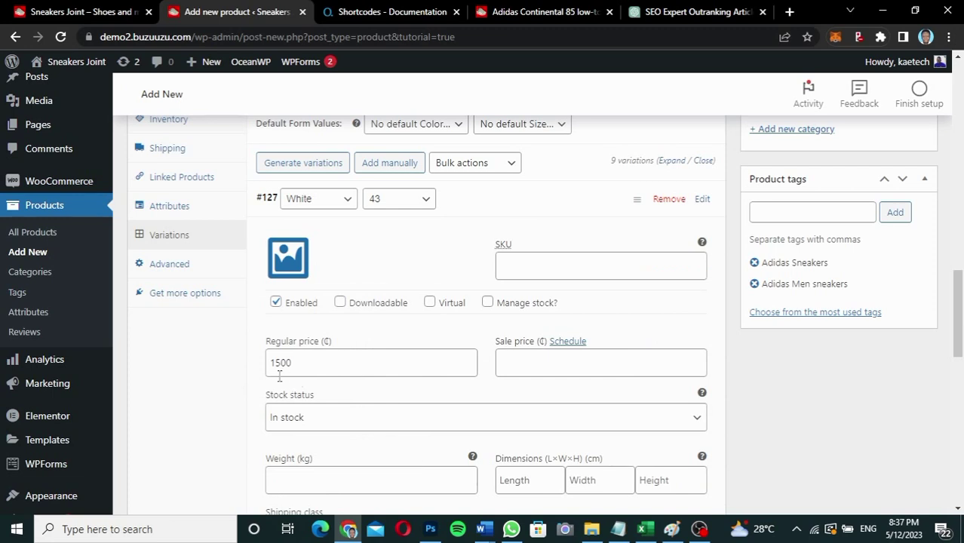
click(484, 200)
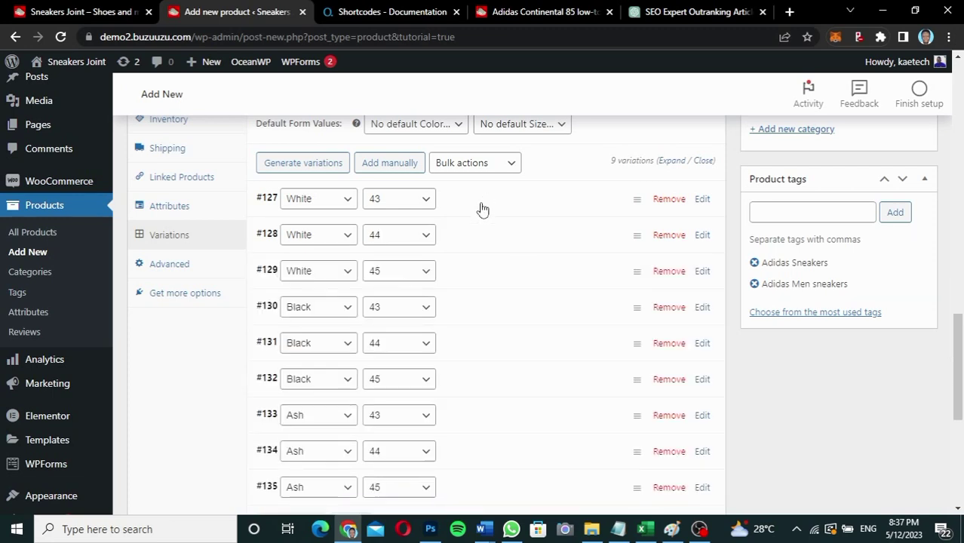
click(472, 247)
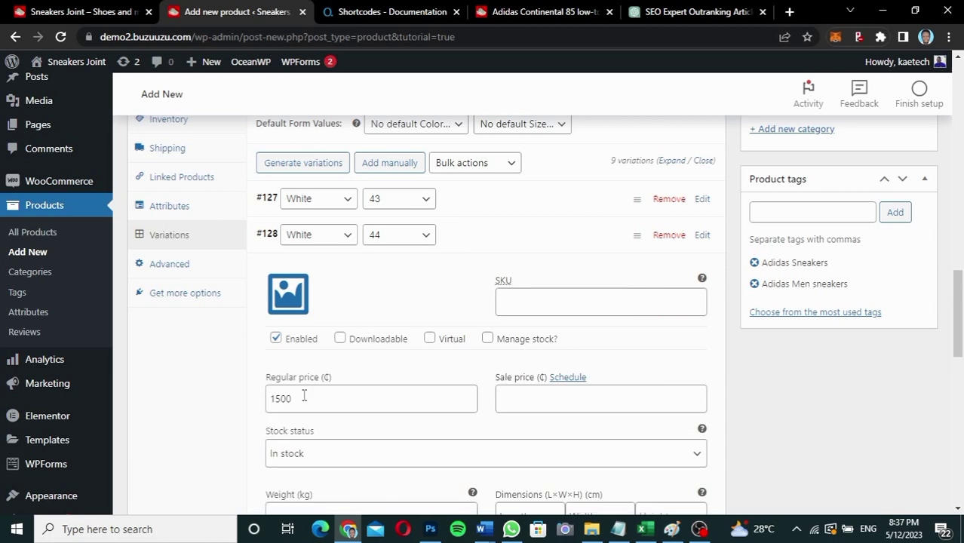
click(473, 236)
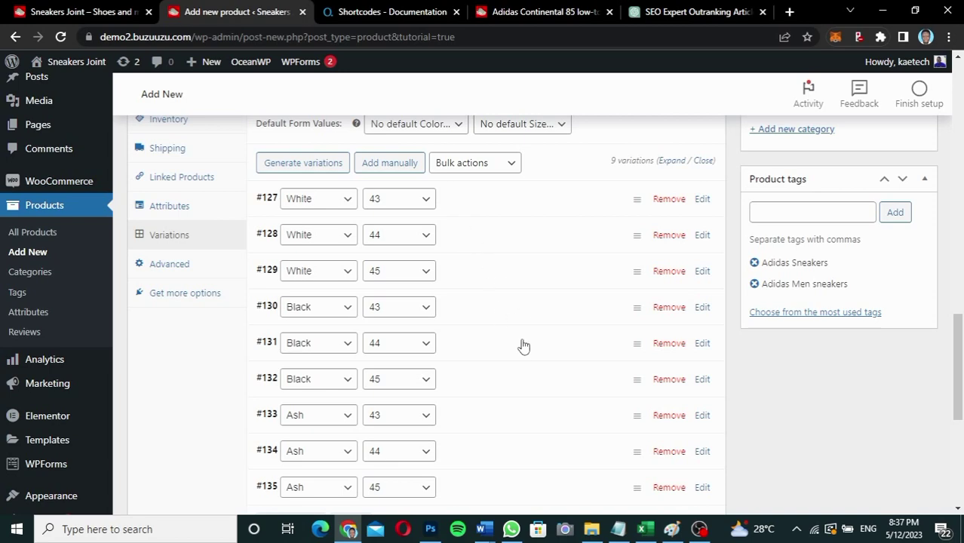
- Publish the Adidas Continental 85 low-top sneakers product
scroll(524, 346, down, 2)
scroll(524, 345, up, 6)
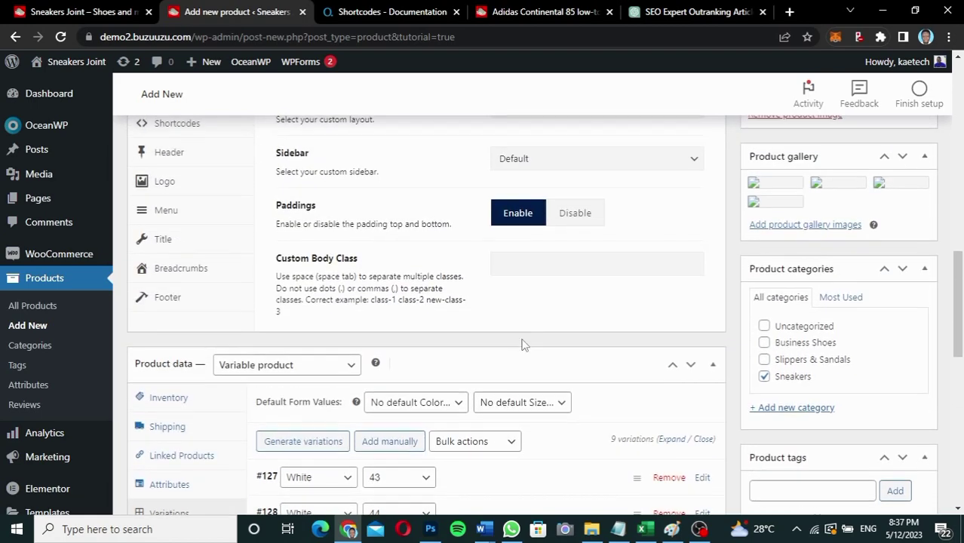
scroll(524, 345, down, 3)
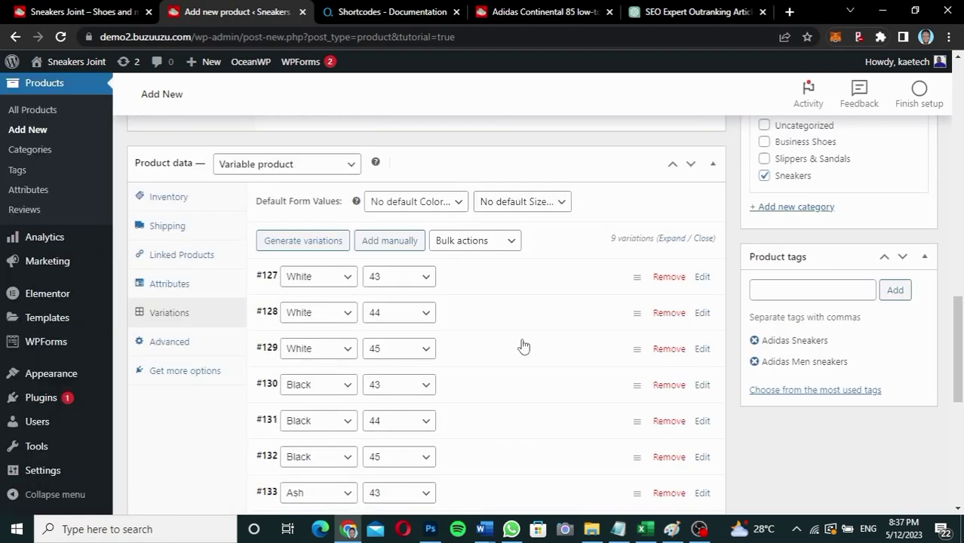
scroll(523, 346, up, 3)
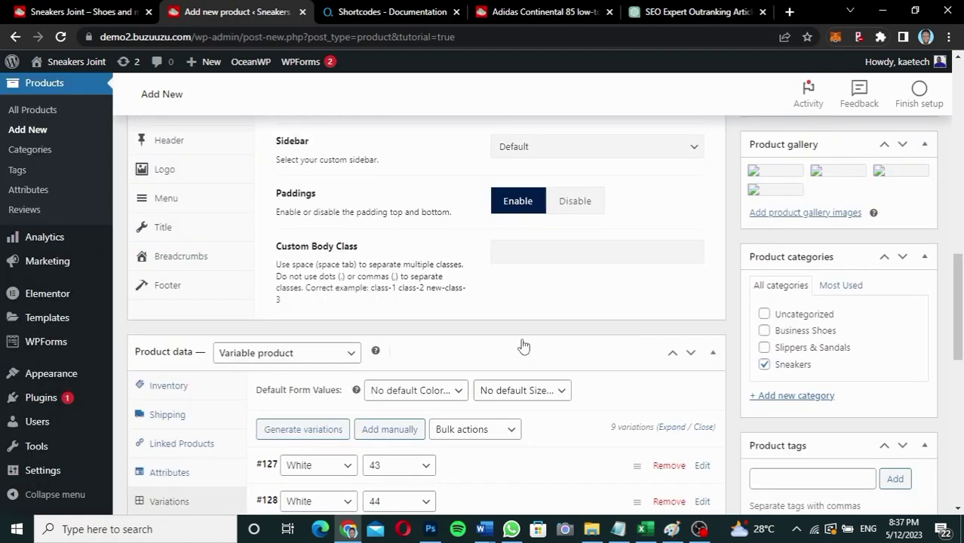
scroll(523, 345, up, 1)
scroll(522, 340, up, 4)
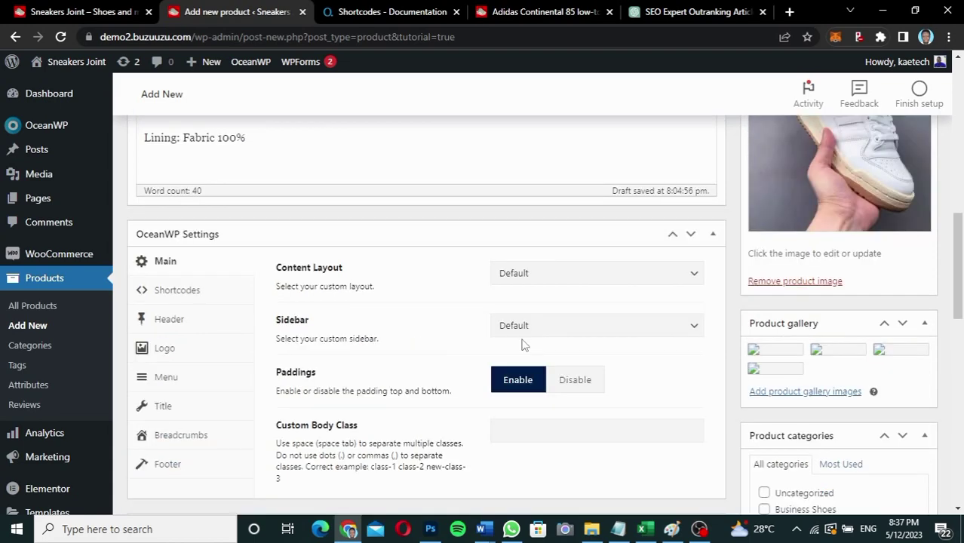
scroll(523, 340, up, 2)
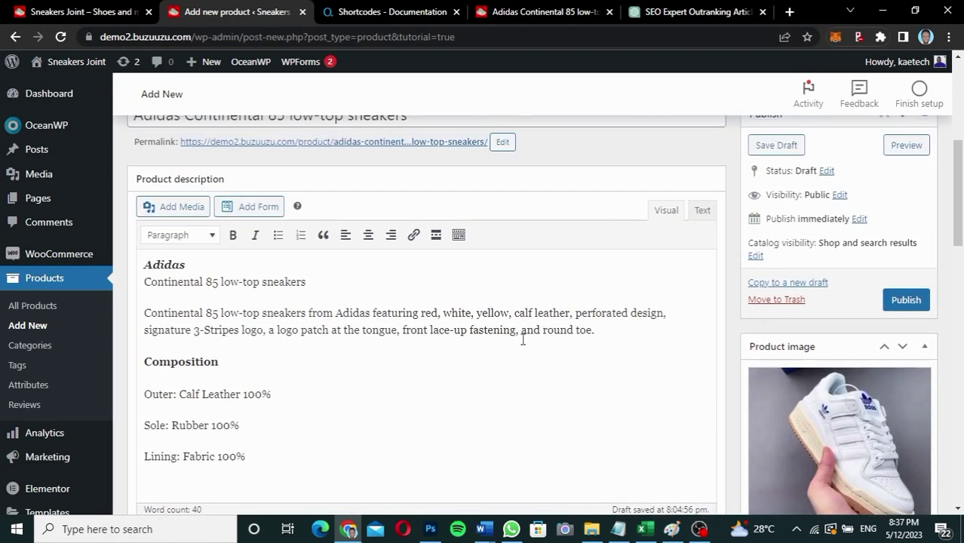
click(906, 300)
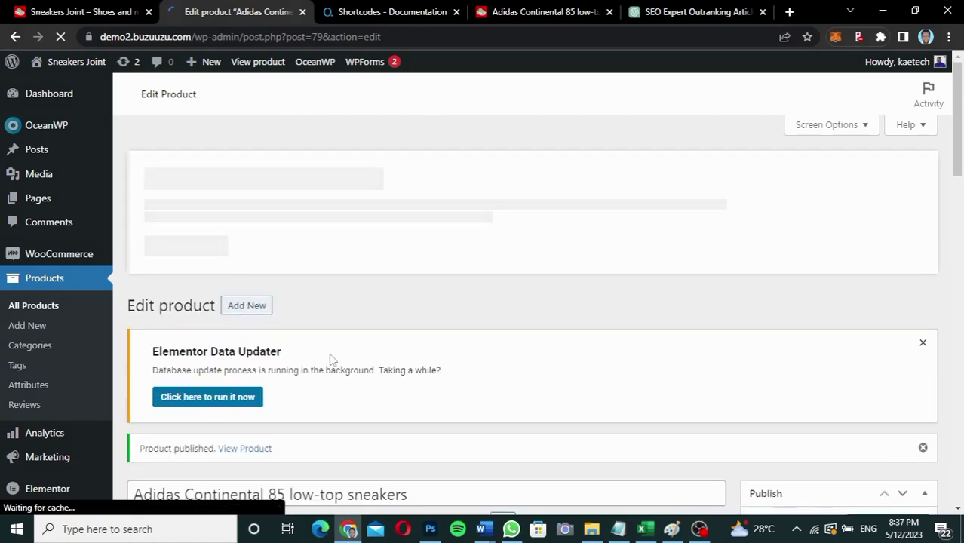
- Open the published product's store page in a new tab and view it
scroll(331, 362, down, 2)
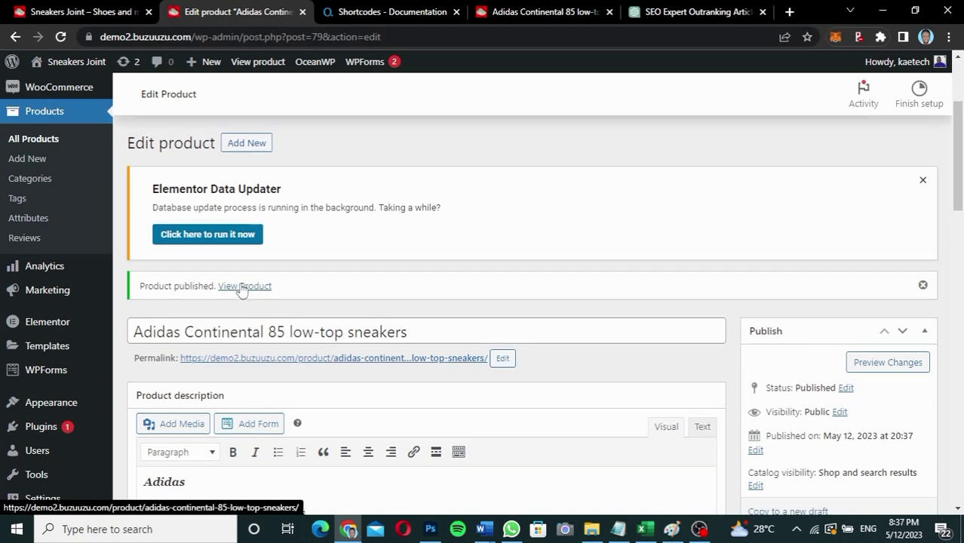
right_click(241, 288)
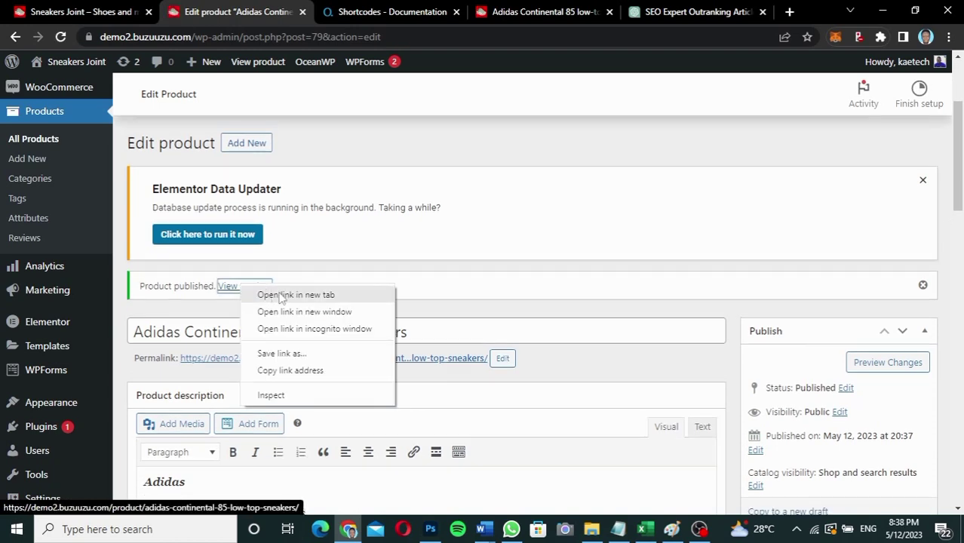
click(281, 296)
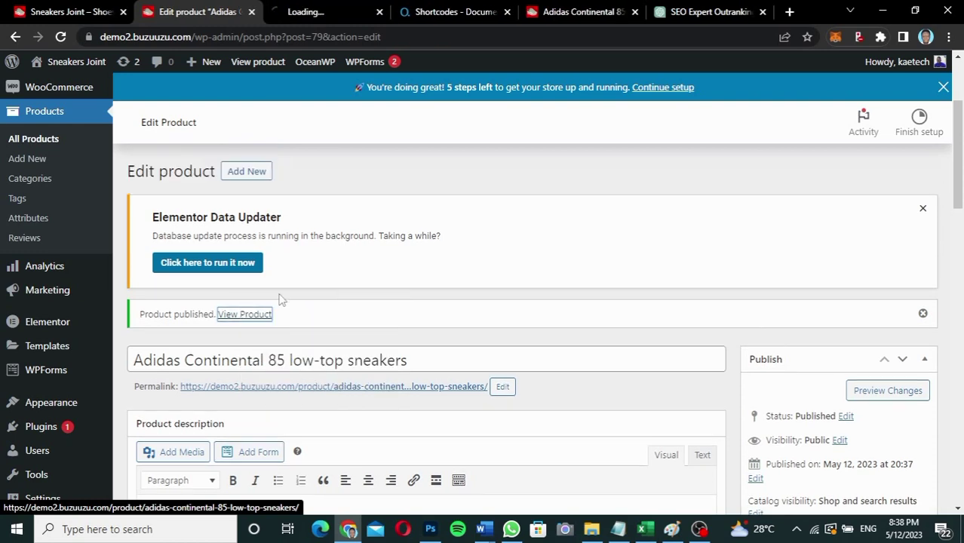
click(328, 12)
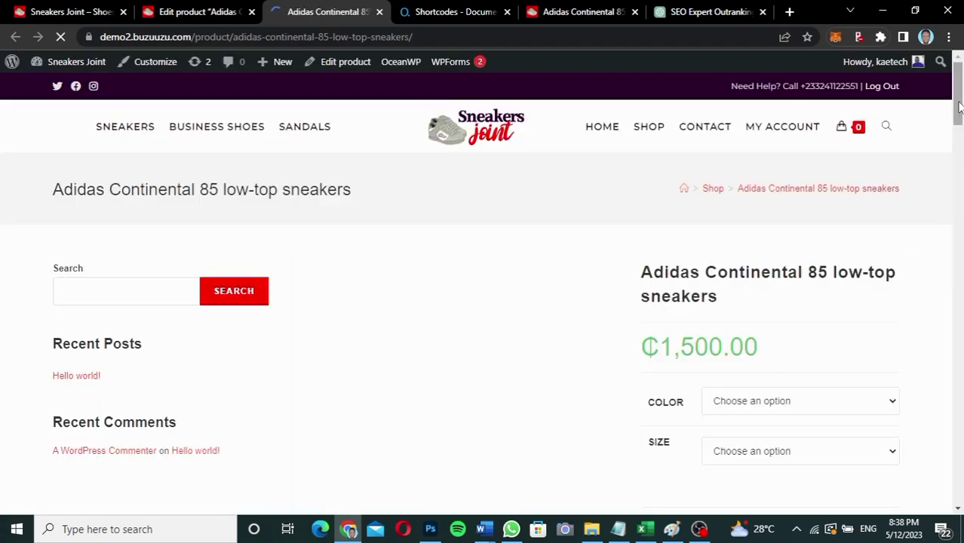
drag(958, 108, 959, 128)
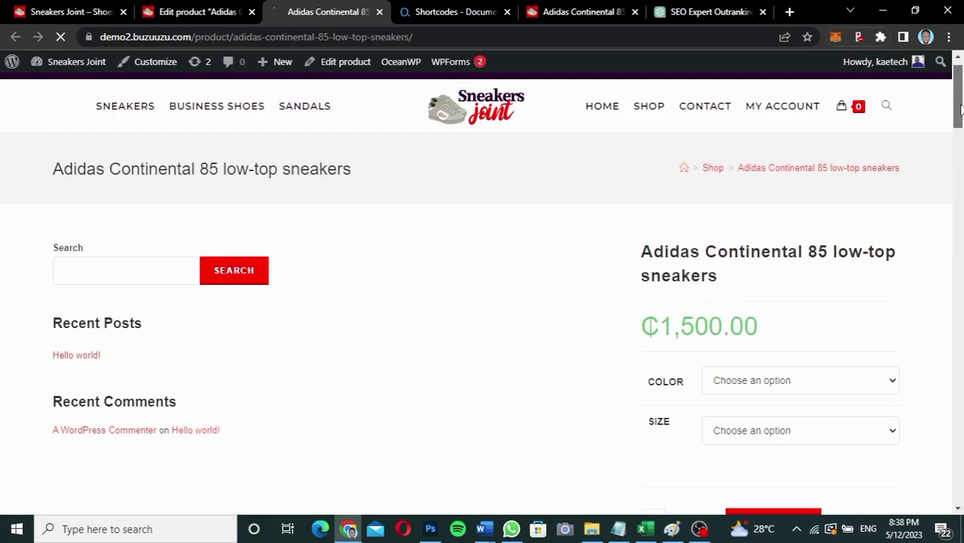
- Examine the price, gallery and description layout on the reference site's Adidas Continental 85 page
click(580, 11)
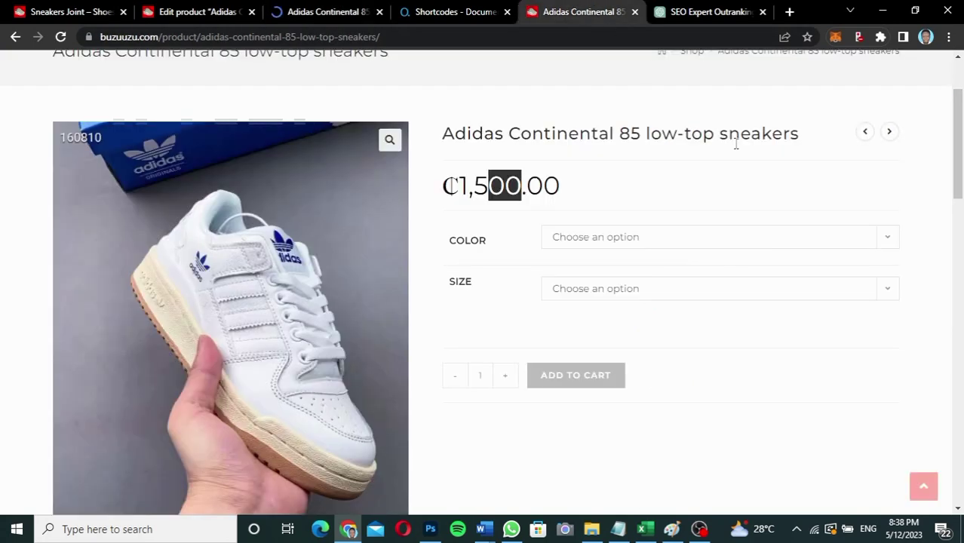
drag(957, 136, 958, 235)
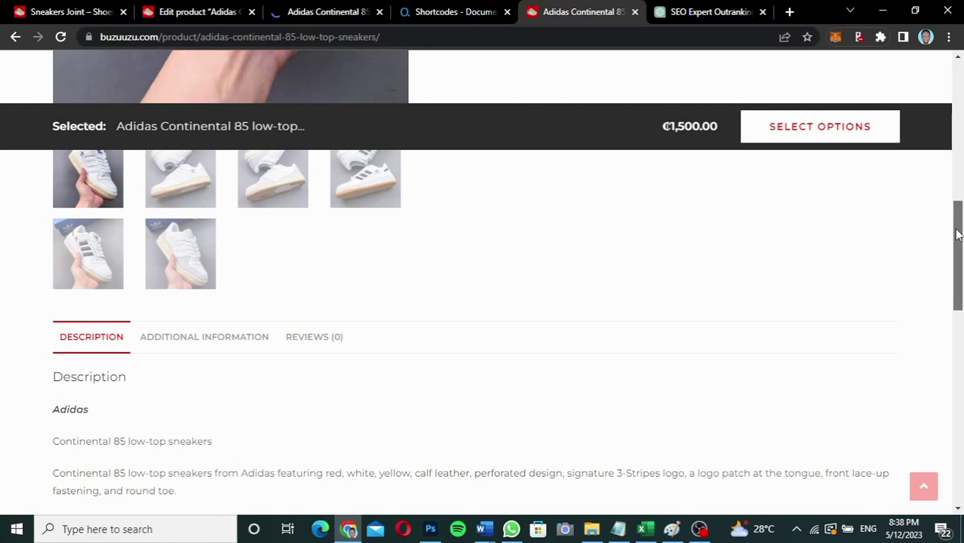
drag(956, 235, 411, 91)
- Return to the published product page and check its image, price and available color options
click(336, 17)
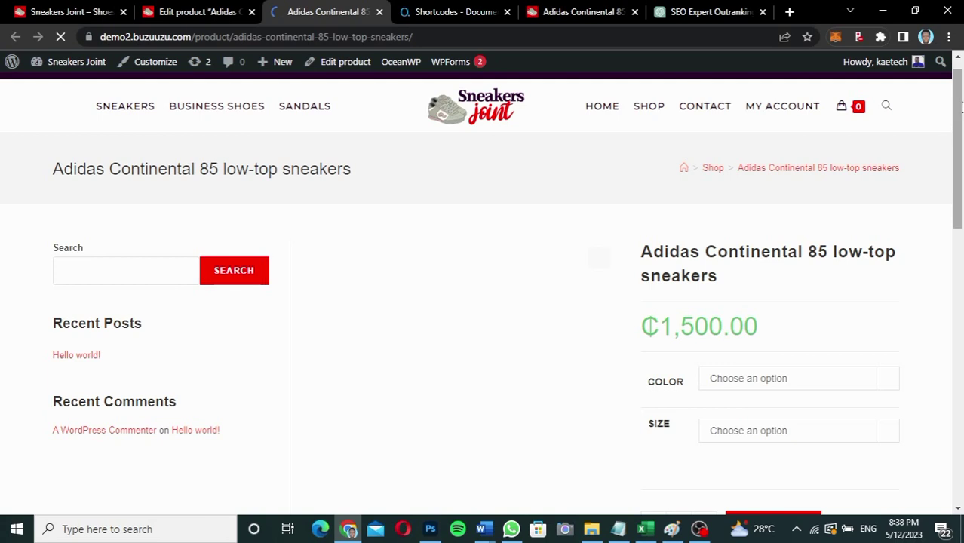
drag(962, 107, 961, 151)
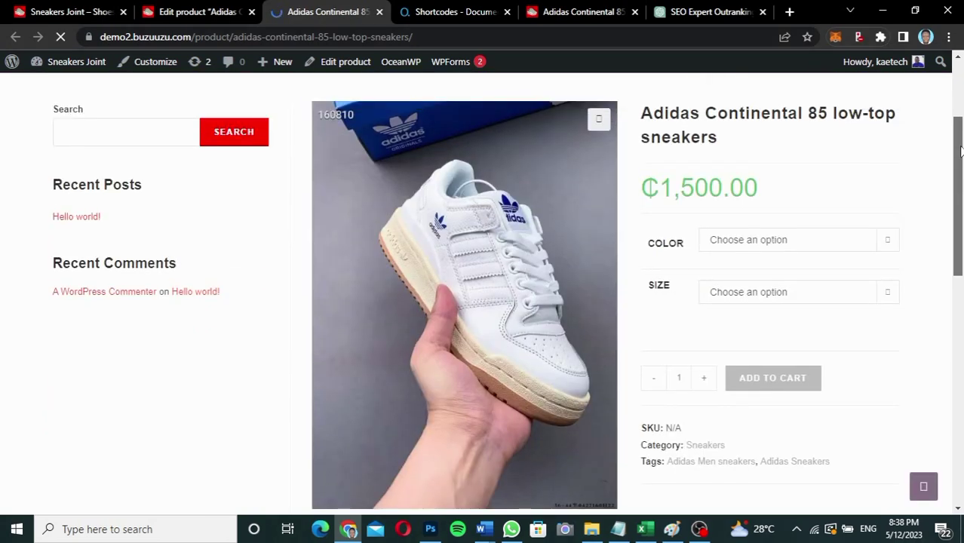
click(768, 240)
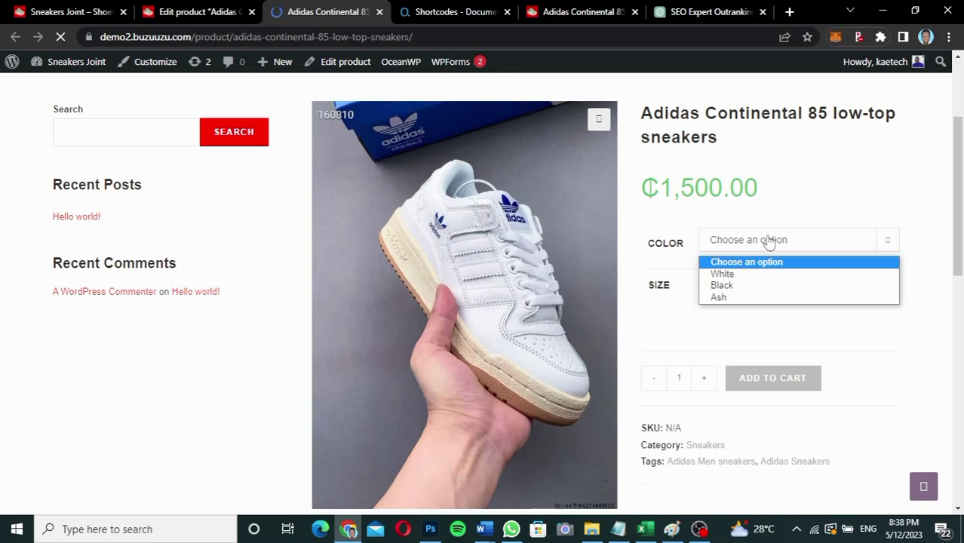
click(761, 289)
click(762, 299)
click(762, 300)
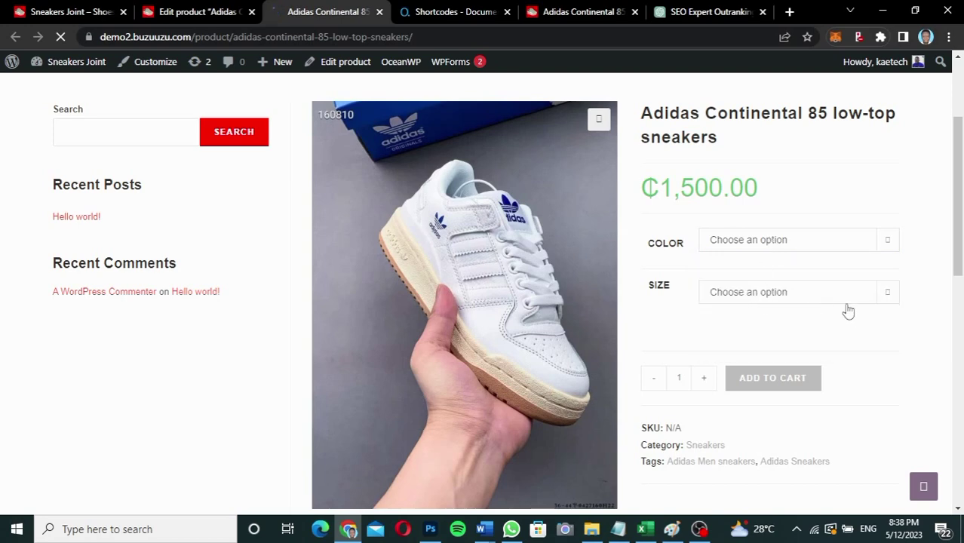
drag(959, 213, 945, 132)
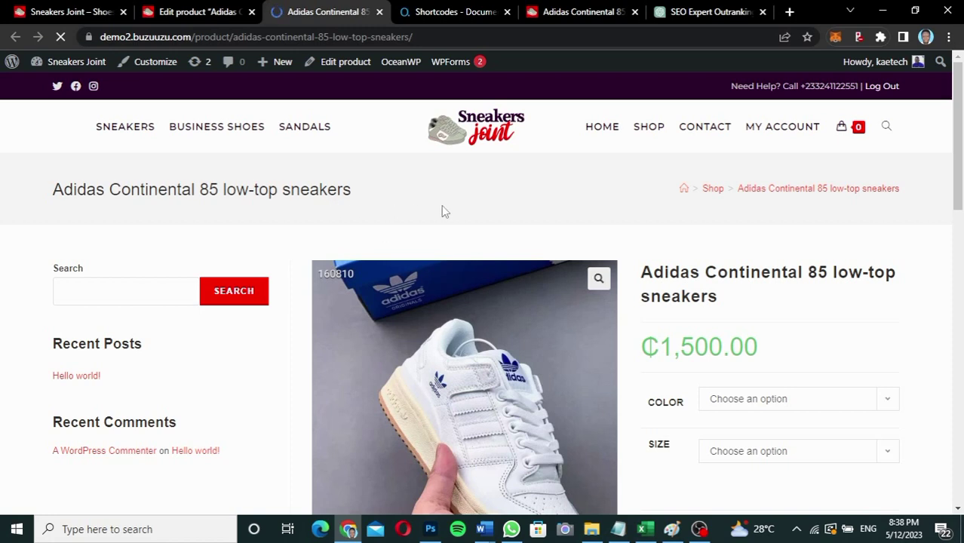
- Open the reference site's shop page and examine the product cards for the Adidas sneakers and the Air Jordan
click(190, 13)
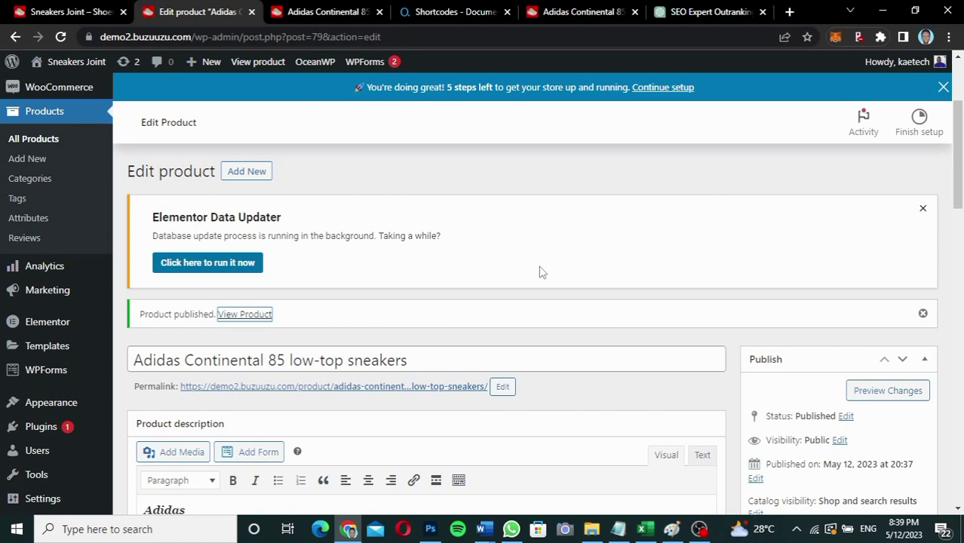
click(573, 12)
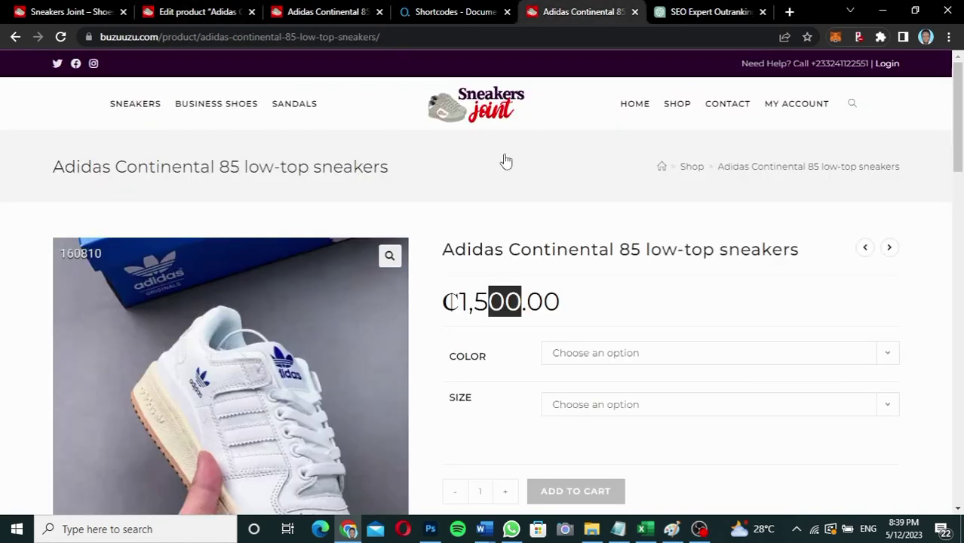
click(692, 166)
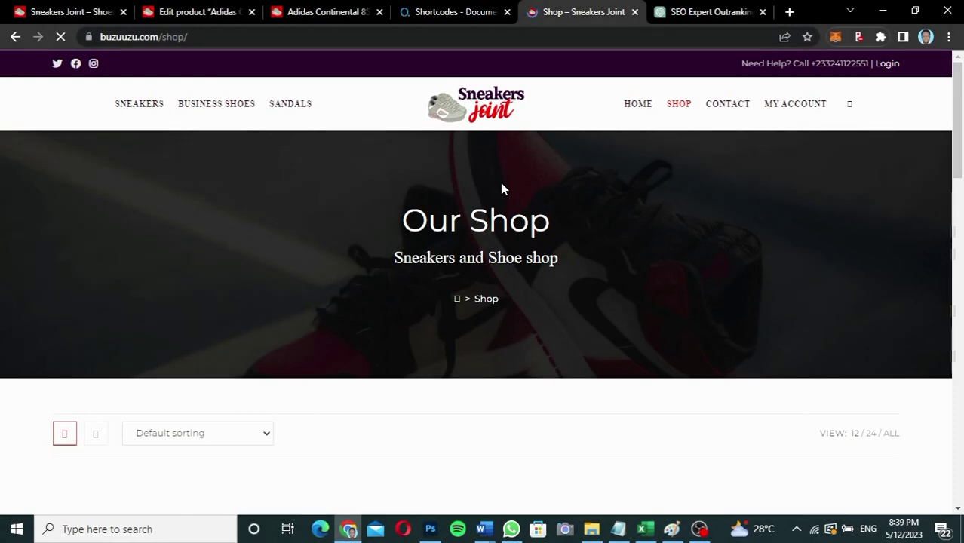
scroll(962, 198, down, 5)
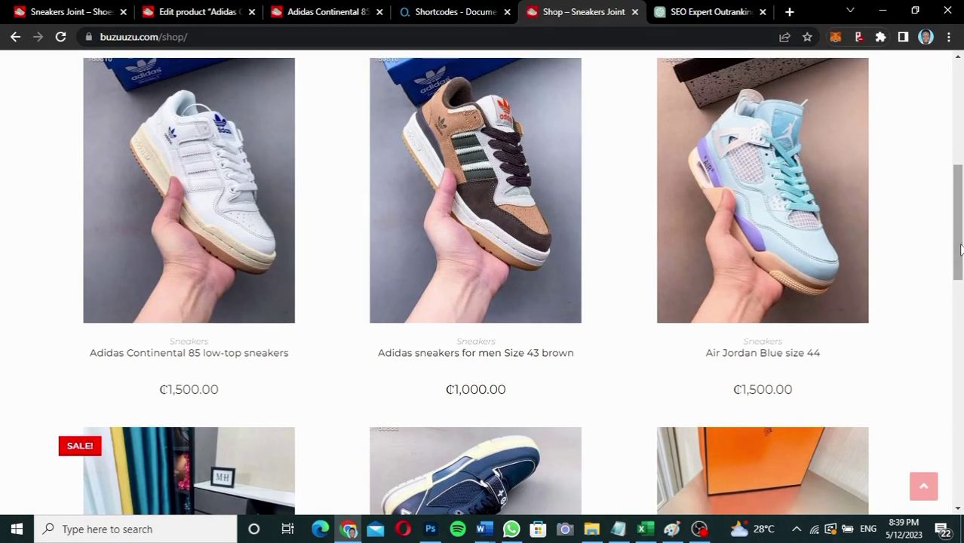
mouse_move(782, 279)
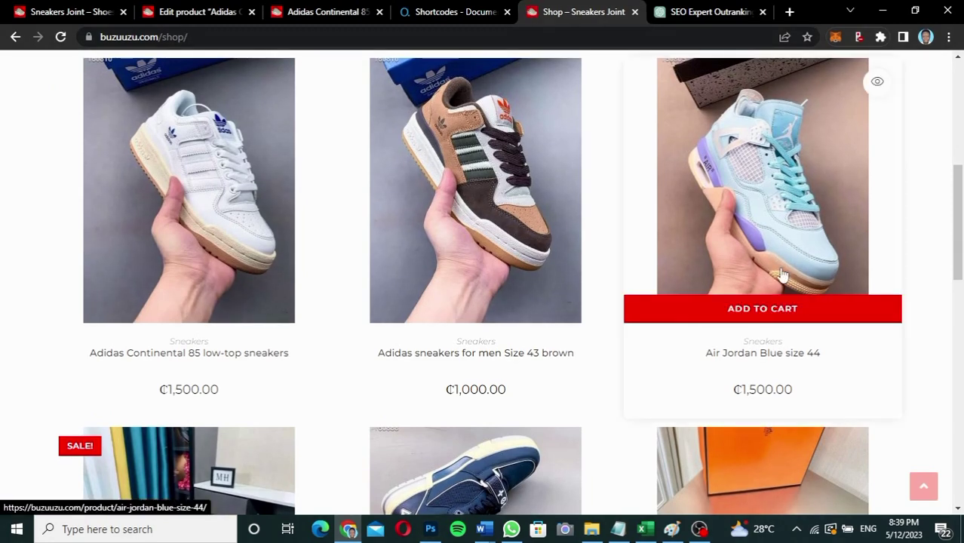
mouse_move(469, 323)
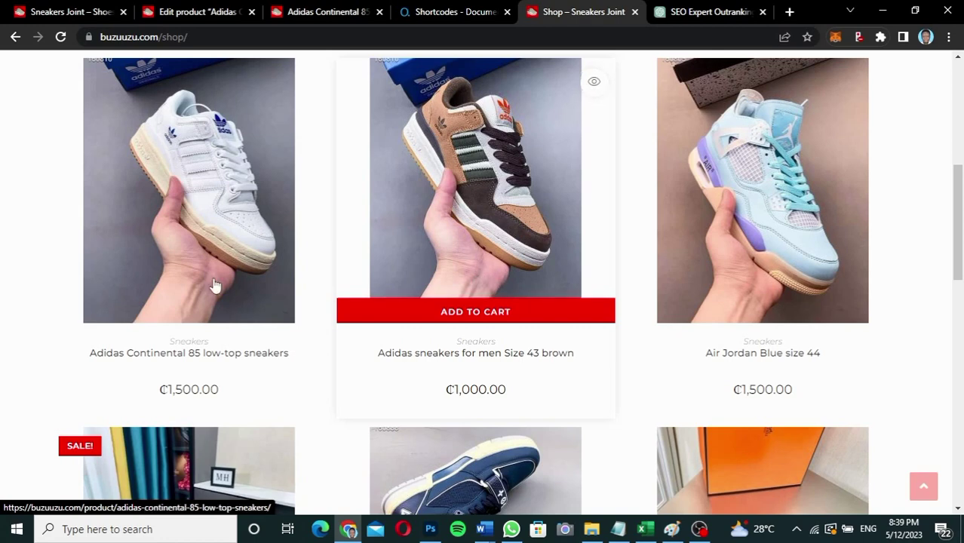
mouse_move(216, 276)
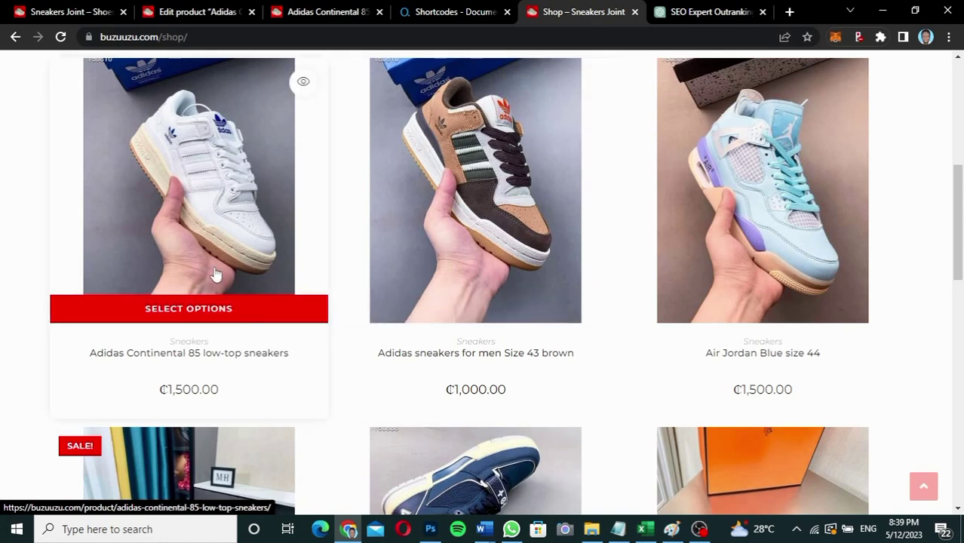
mouse_move(480, 237)
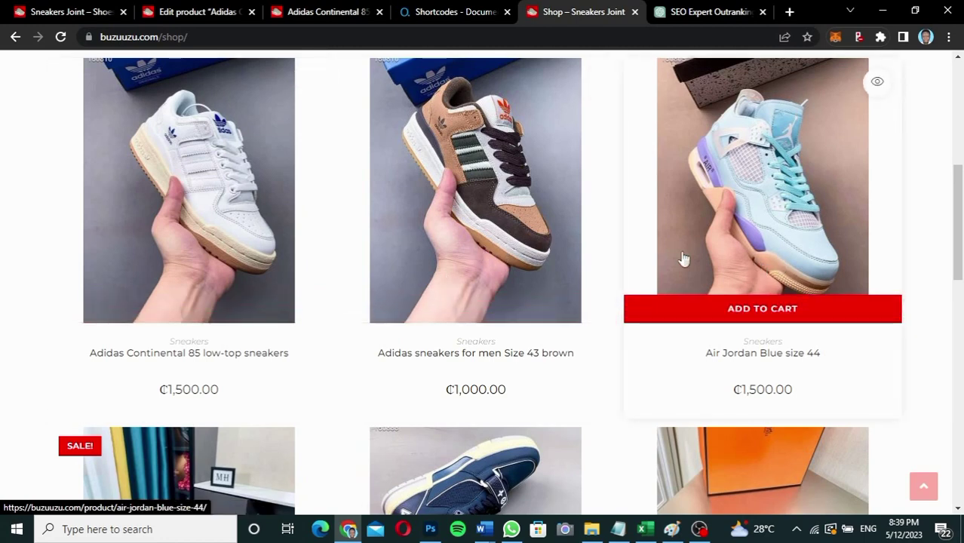
- Open the reference site's Air Jordan Blue size 44 product page and copy the product title
click(768, 261)
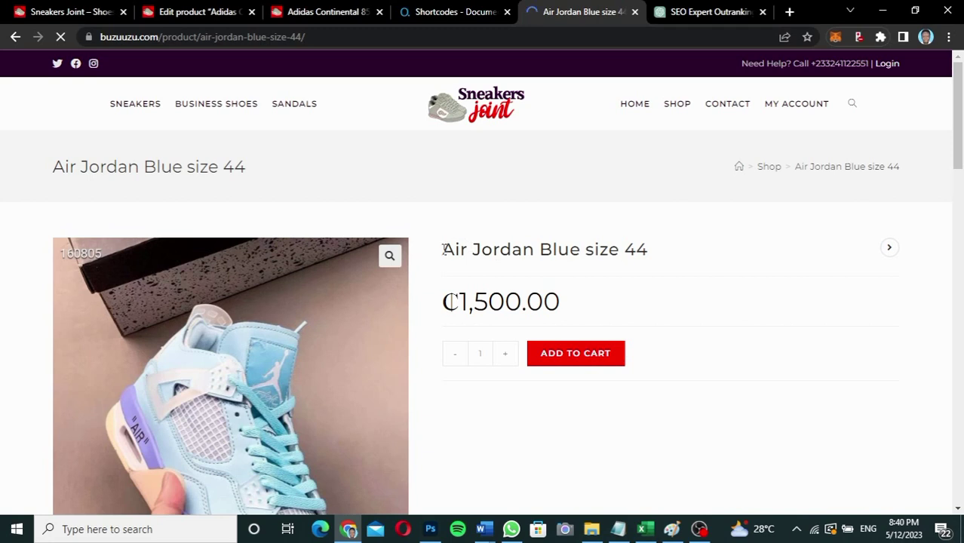
scroll(443, 249, down, 5)
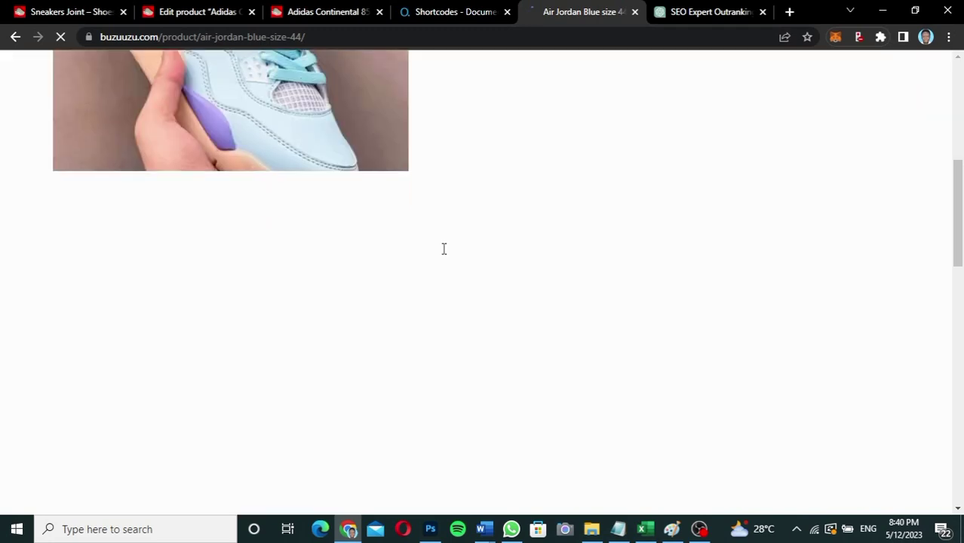
scroll(444, 254, up, 5)
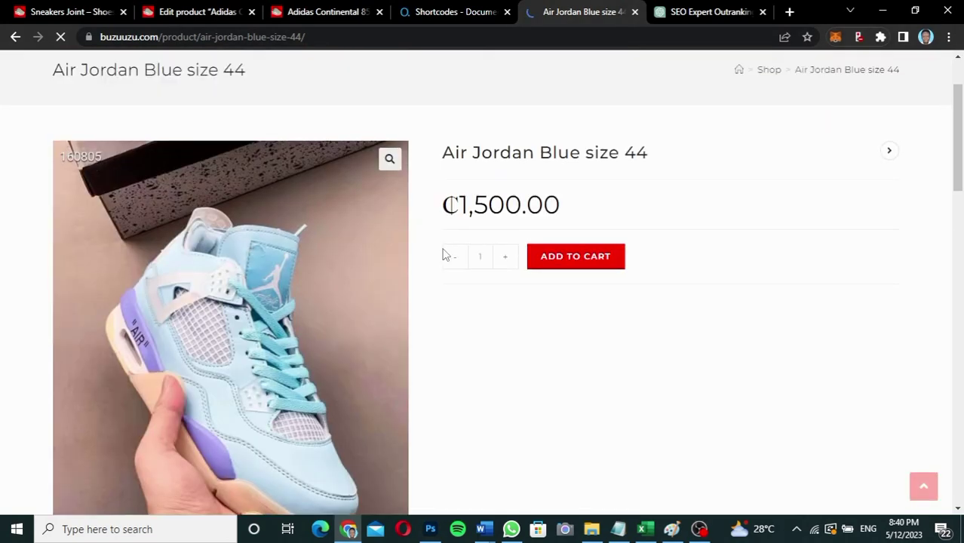
drag(442, 179, 653, 194)
key(ctrl+c)
- Start a new product in the demo store's admin and title it "Air Jordan Blue size 44"
click(200, 11)
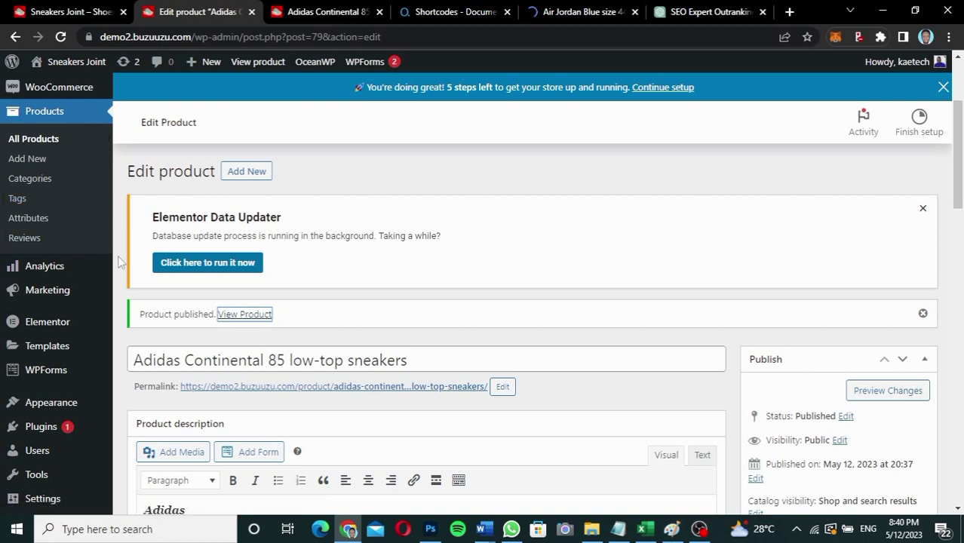
click(28, 159)
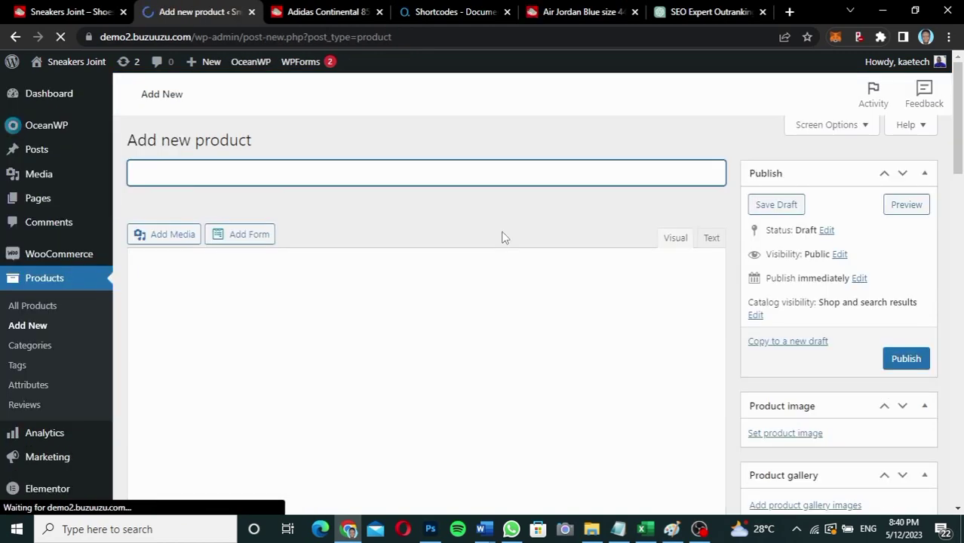
key(ctrl+v)
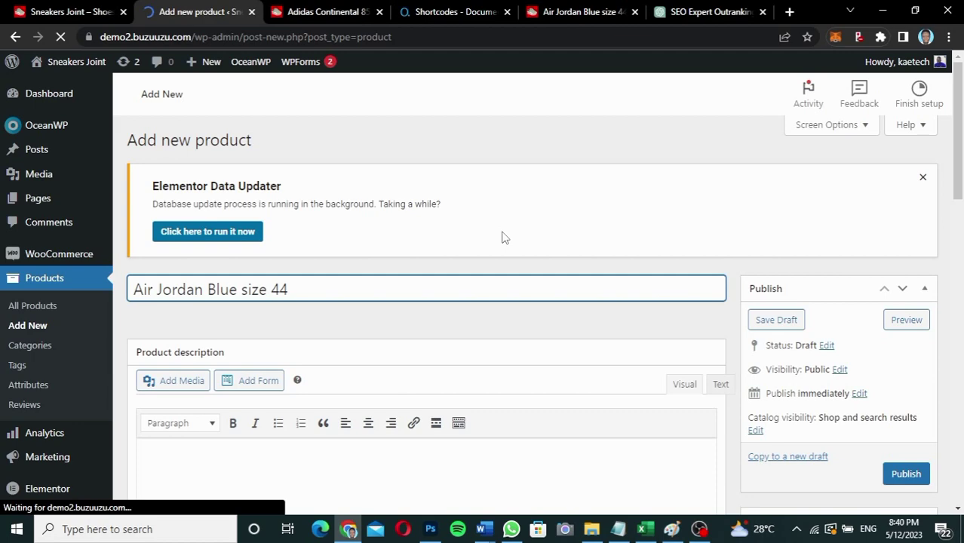
- Check the price, purchase options, gallery and review section on the reference site's Air Jordan Blue size 44 page
click(580, 12)
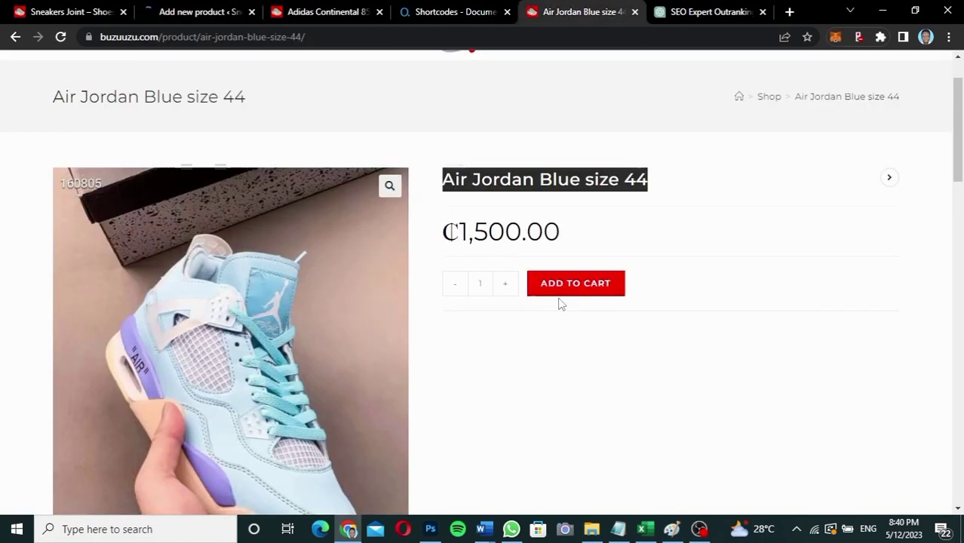
scroll(560, 304, down, 10)
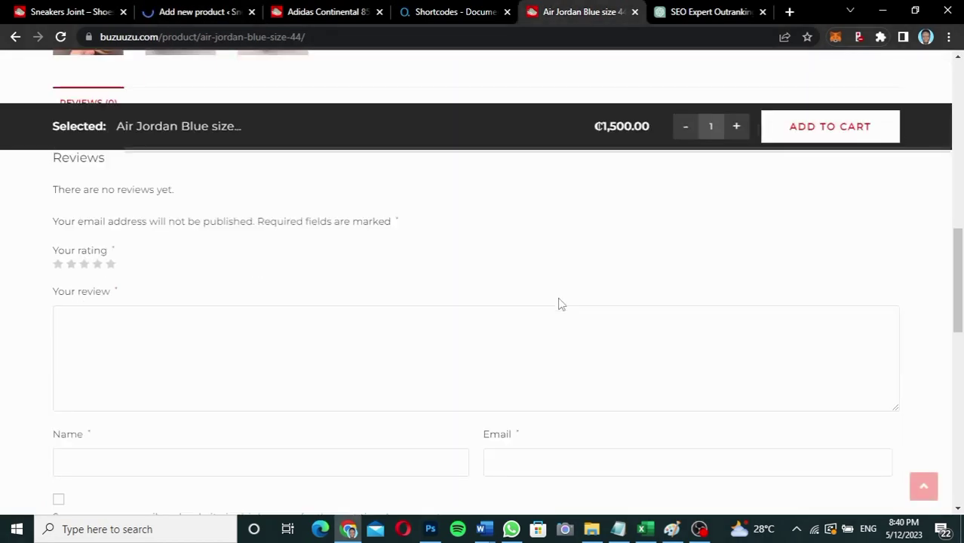
scroll(560, 300, down, 1)
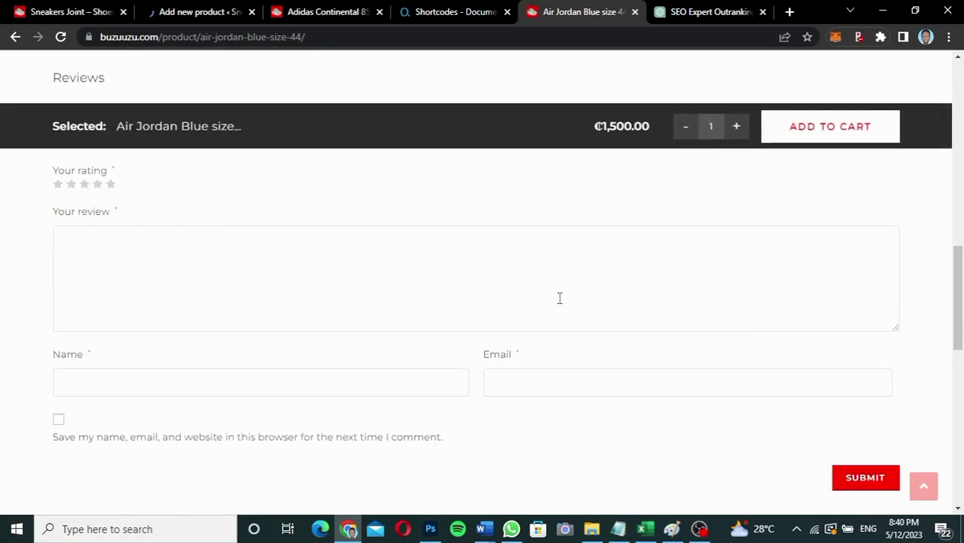
scroll(559, 298, down, 1)
scroll(560, 298, up, 8)
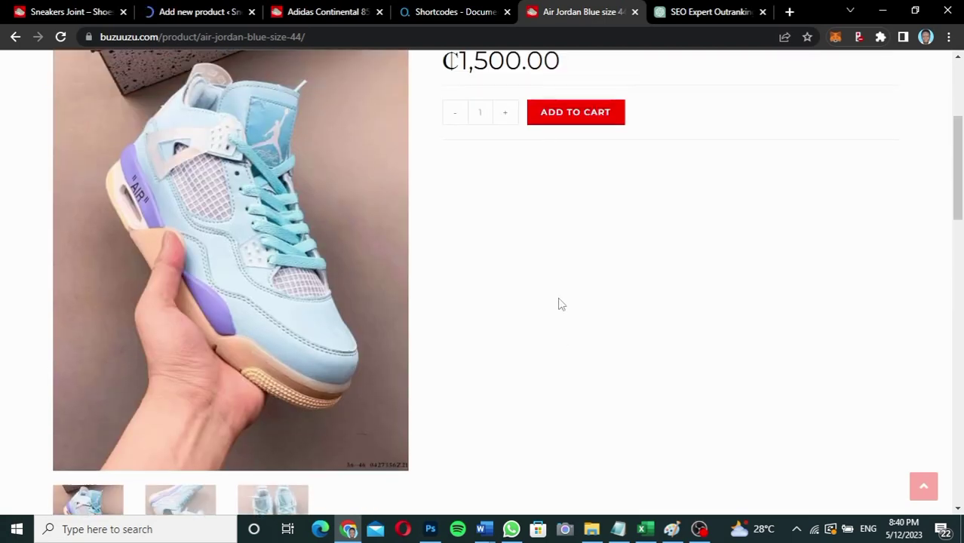
scroll(560, 305, up, 2)
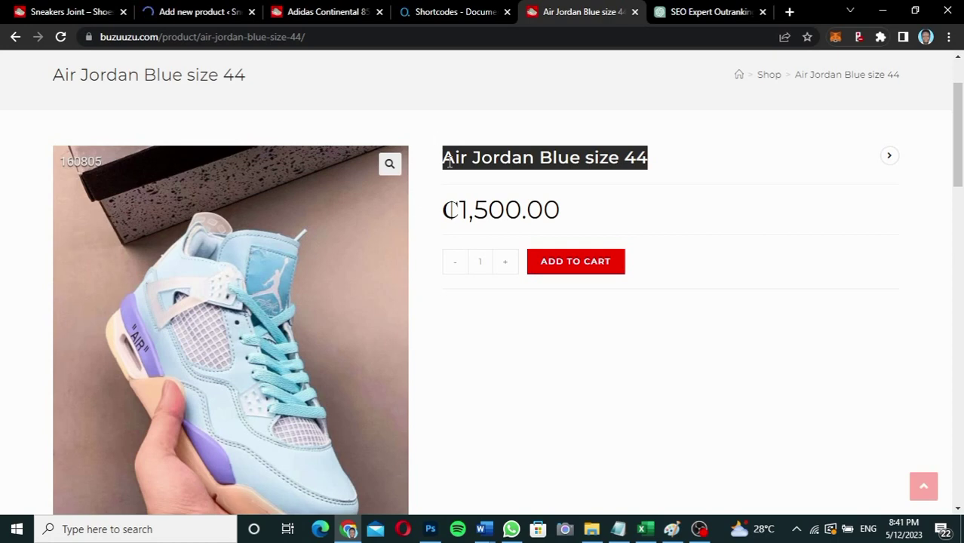
- Set the new product's main image to the blue Air Jordan photo IMG-20230430-WA0054.jpg from the media library
click(200, 12)
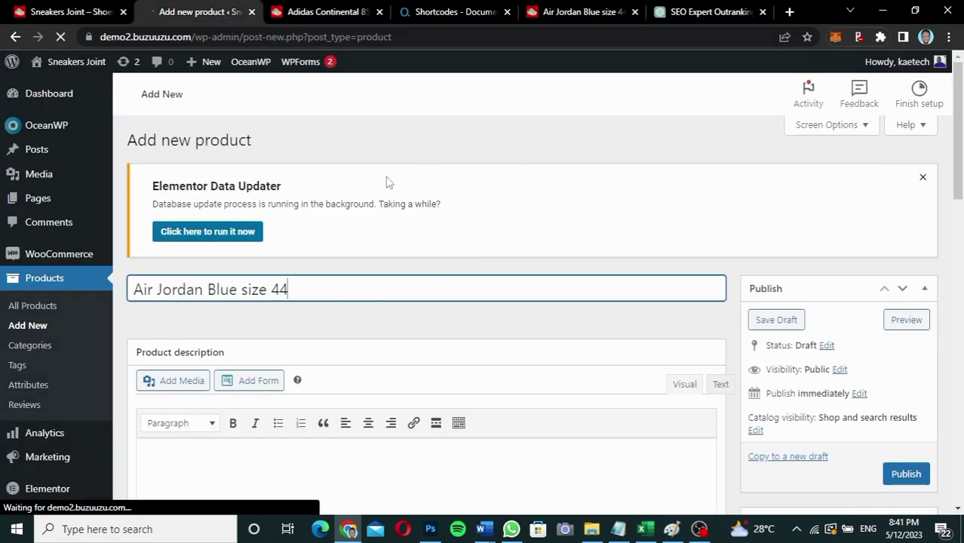
scroll(506, 288, down, 2)
scroll(506, 289, down, 1)
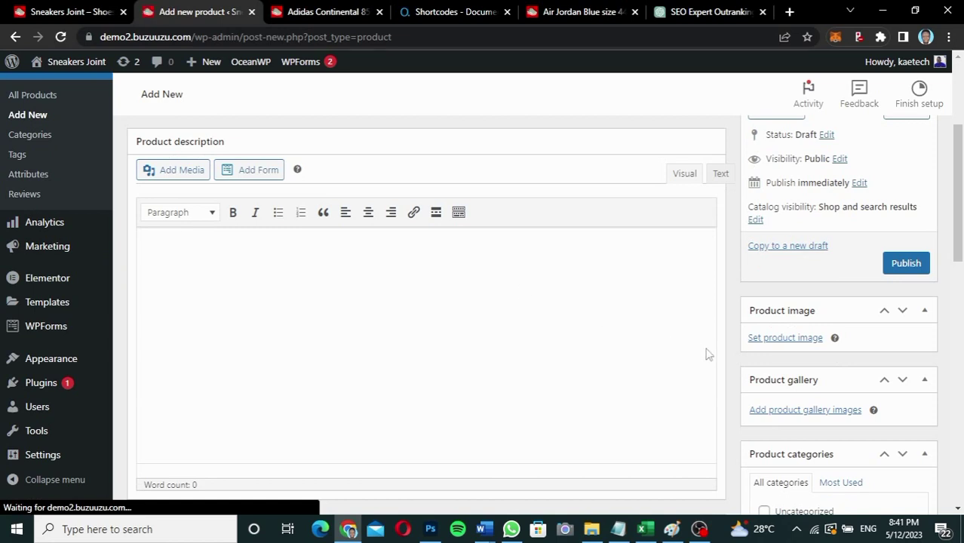
click(782, 338)
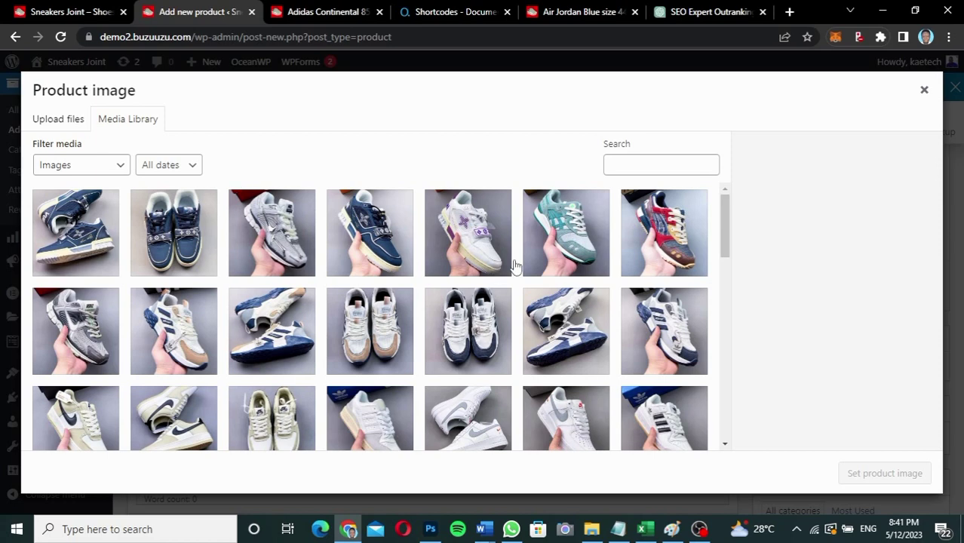
drag(727, 216, 729, 300)
click(655, 236)
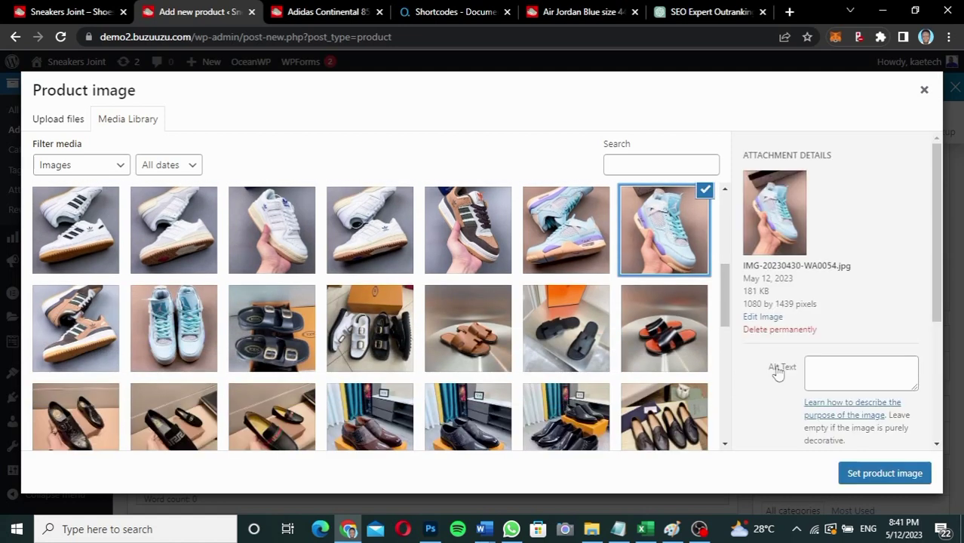
click(864, 473)
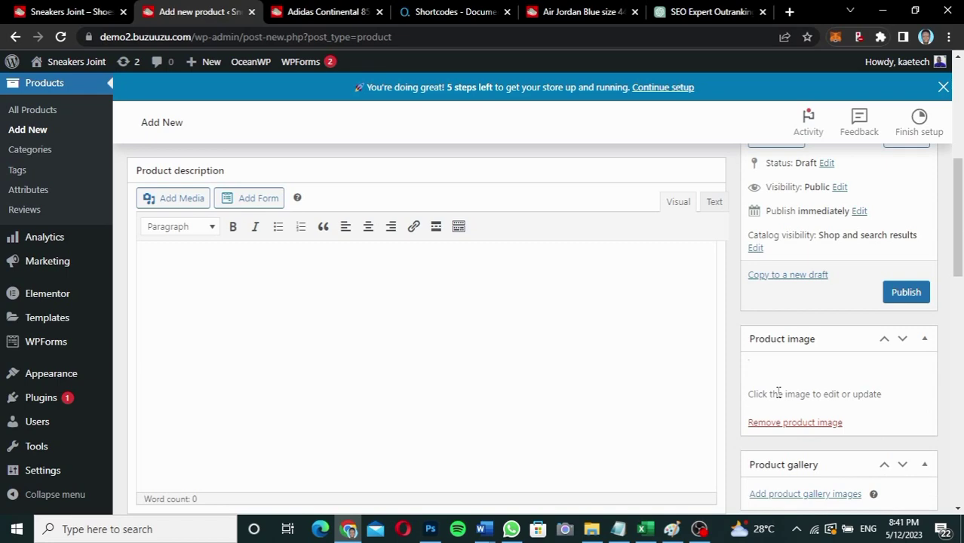
- Add IMG-20230430-WA0055.jpg and IMG-20230430-WA0052.jpg, the two other light blue sneaker photos, to the product gallery
scroll(778, 394, down, 2)
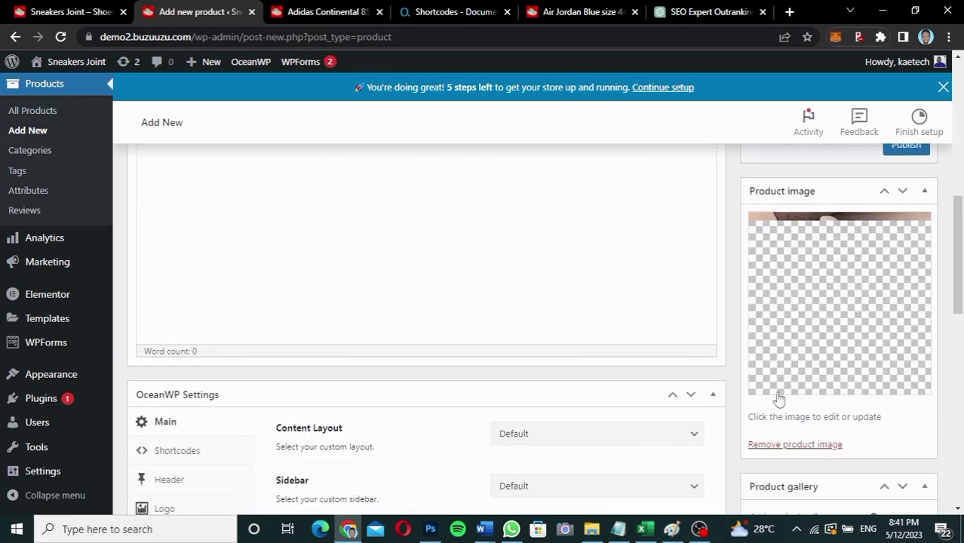
scroll(779, 398, down, 2)
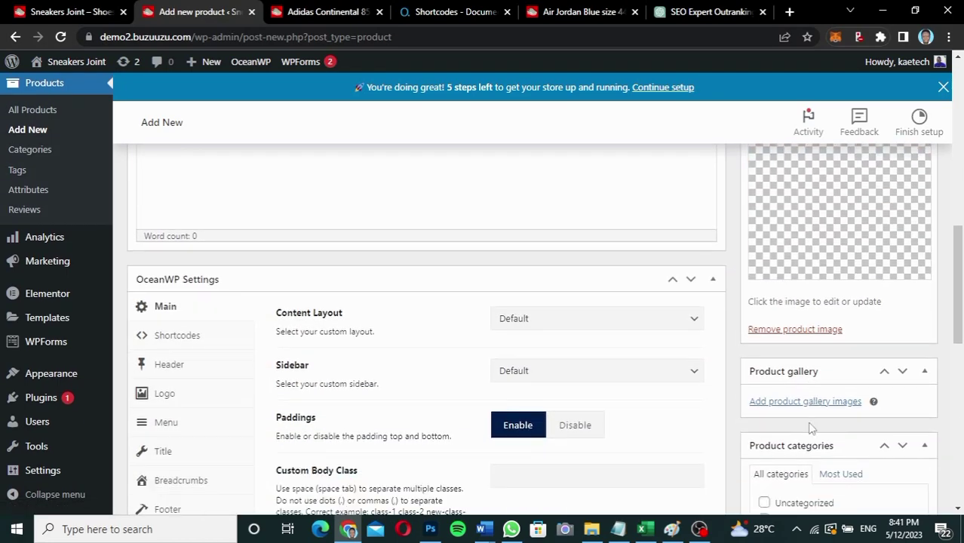
click(807, 402)
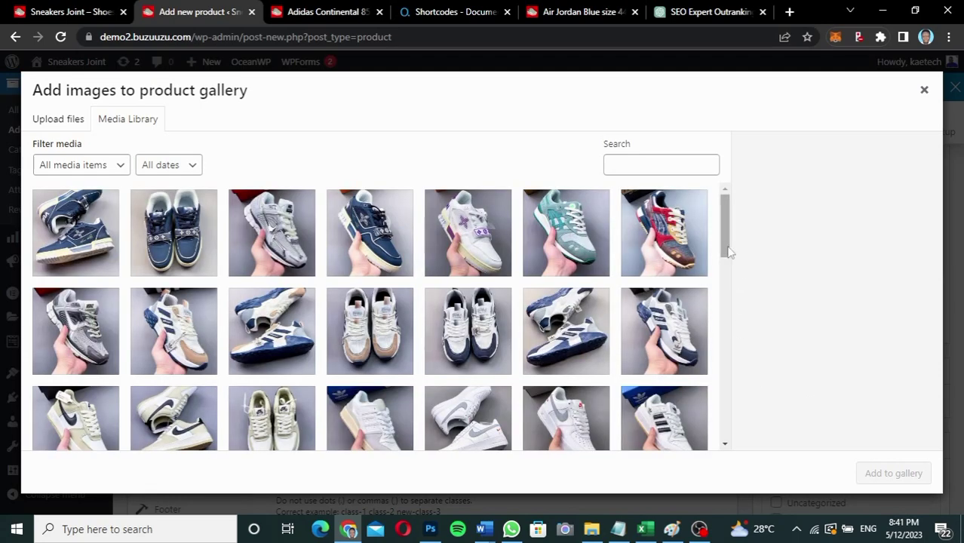
drag(725, 252, 732, 313)
click(545, 280)
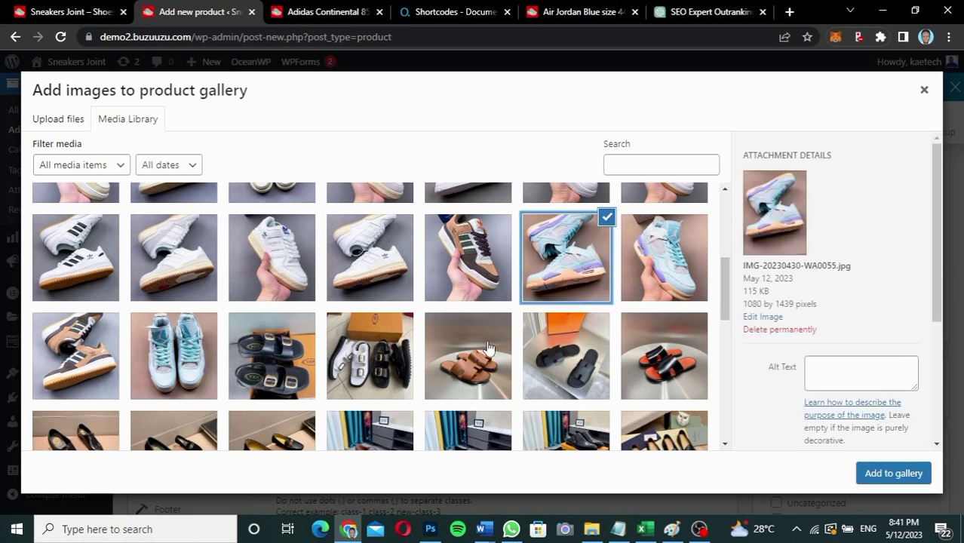
click(169, 365)
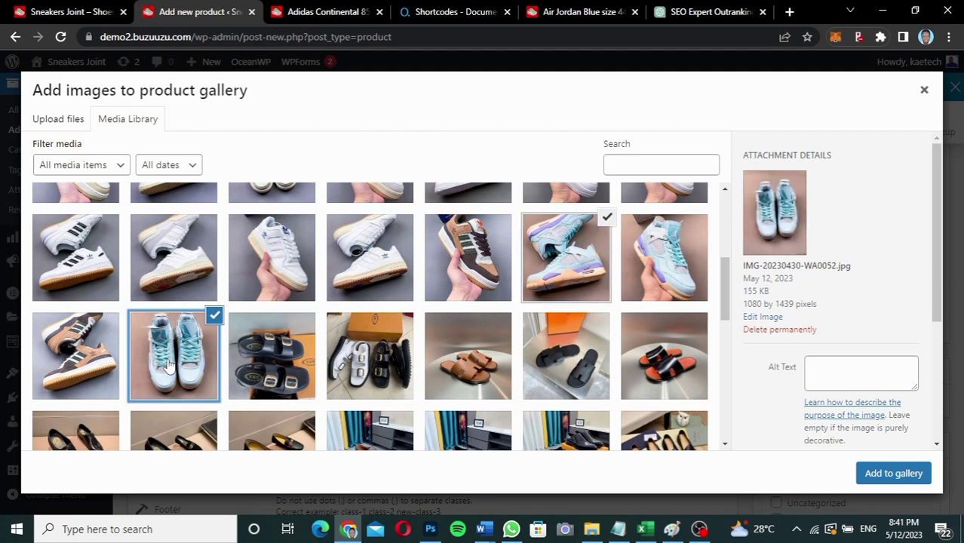
click(876, 474)
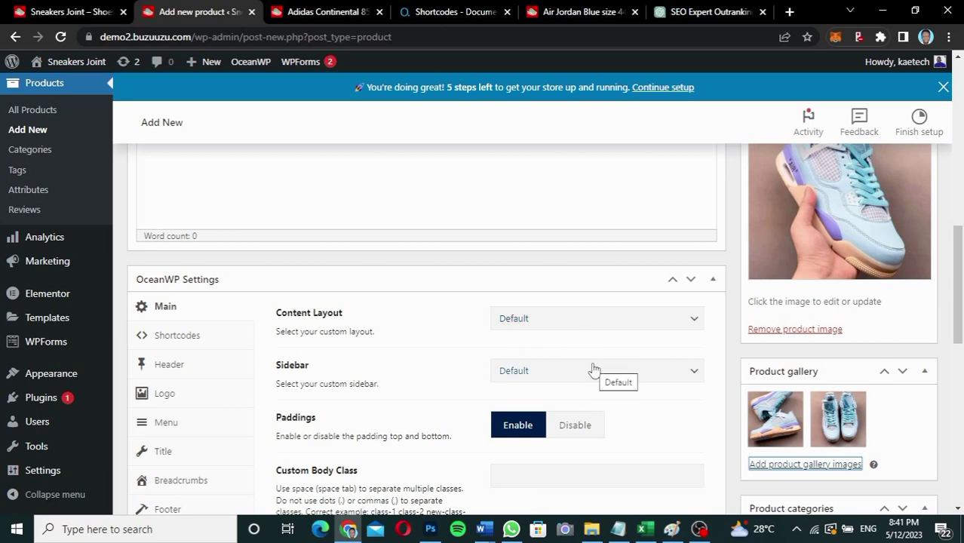
- Set the simple product's regular price to 1500
scroll(593, 365, down, 3)
scroll(593, 364, down, 2)
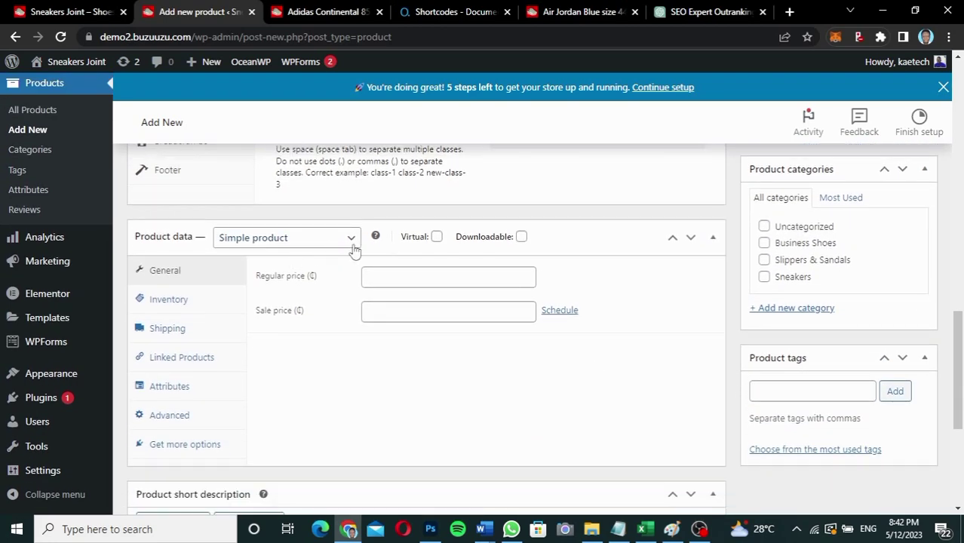
click(377, 277)
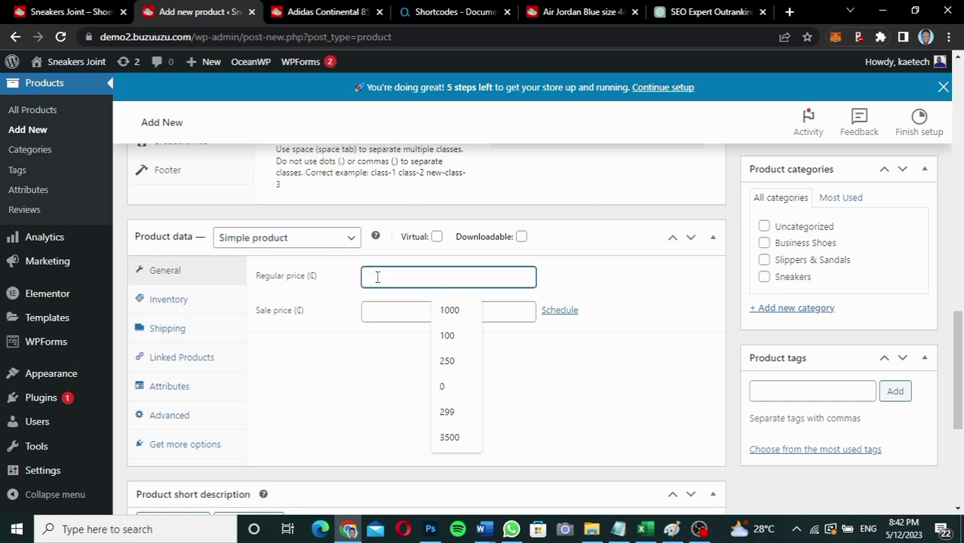
text(1500)
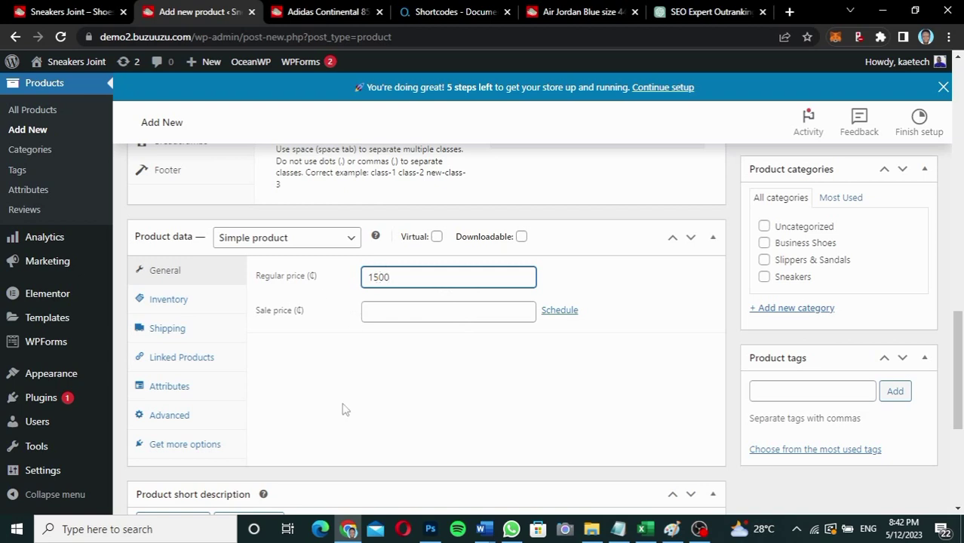
- Enable stock quantity tracking in the product's inventory settings and set the quantity to 99
click(188, 299)
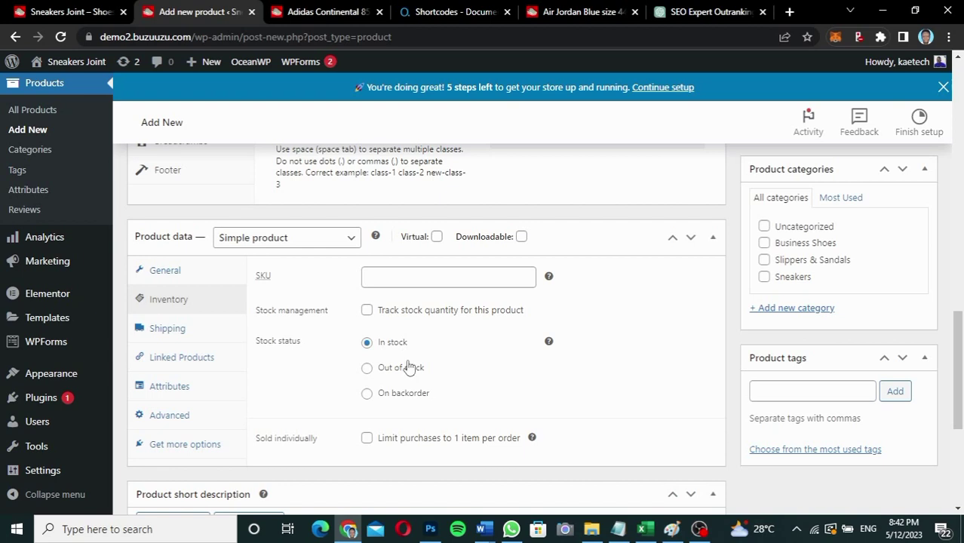
click(367, 311)
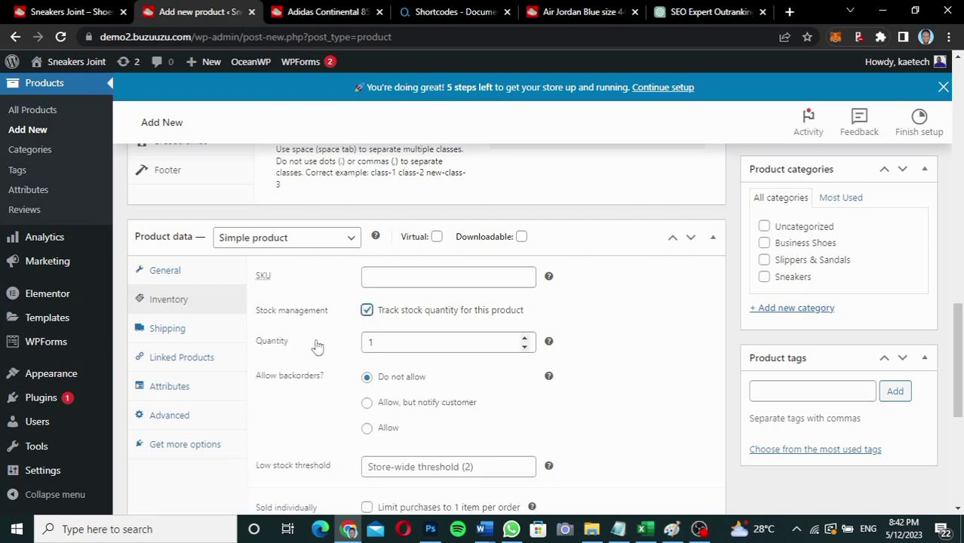
click(384, 344)
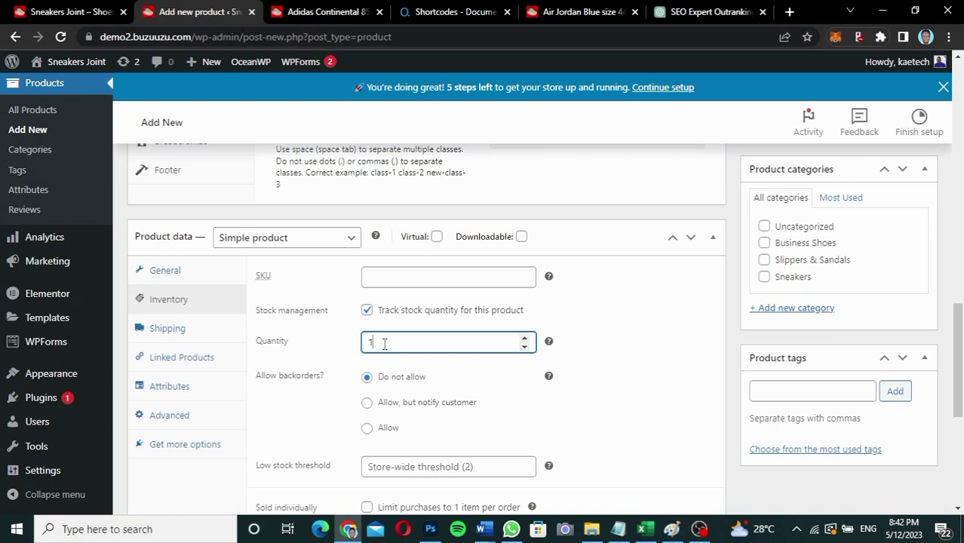
key(BackSpace)
text(99)
scroll(517, 435, down, 1)
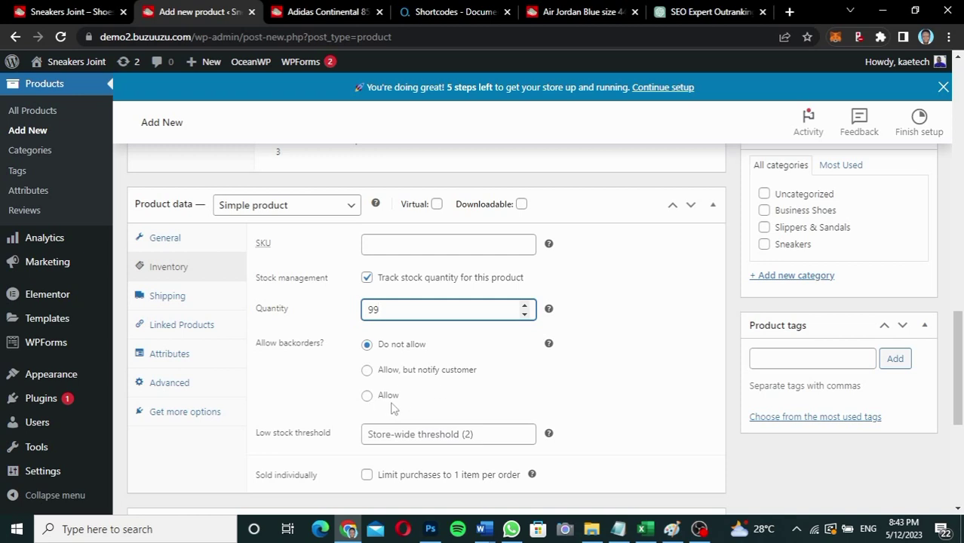
- Assign the product to the Sneakers category
scroll(392, 408, down, 2)
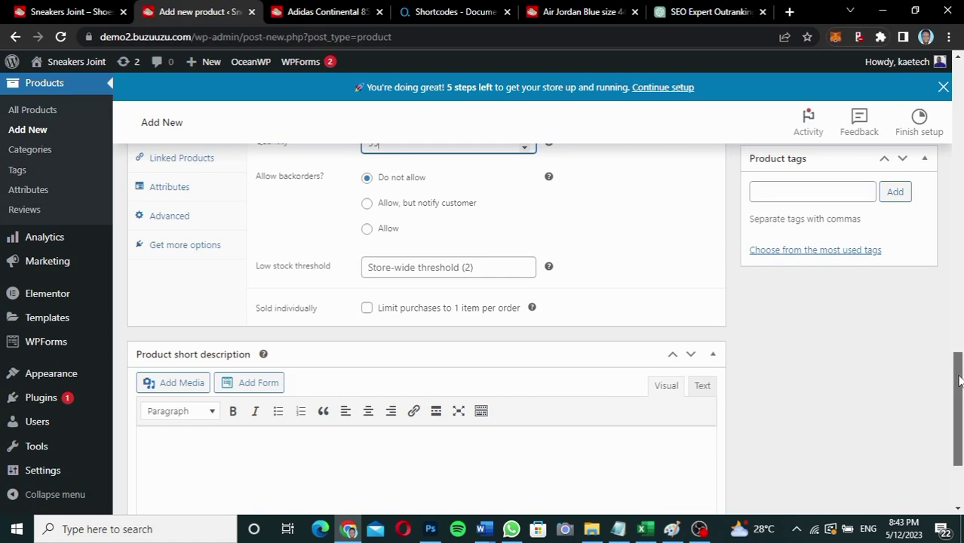
drag(960, 381, 960, 334)
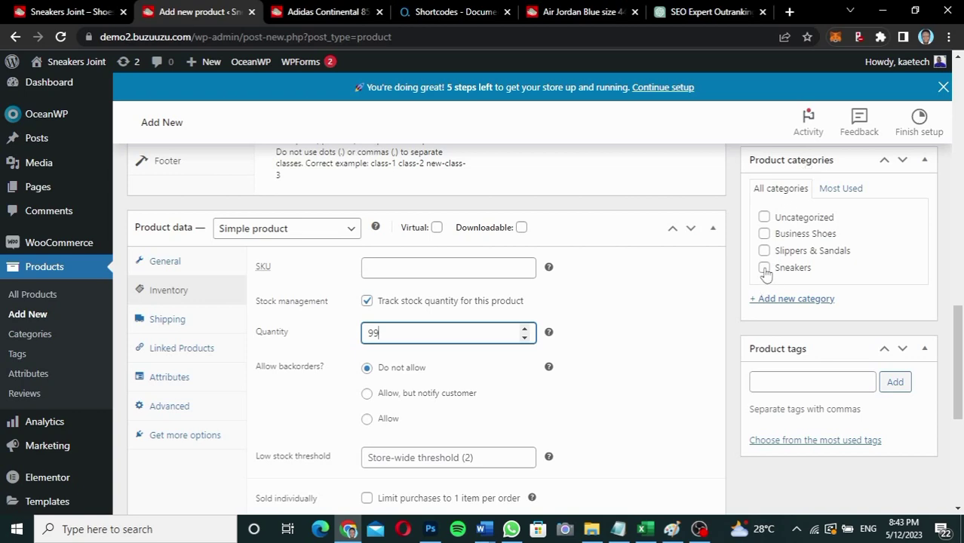
click(765, 269)
- Add the product tags Men Sneakers and Air Jordan
scroll(958, 347, down, 1)
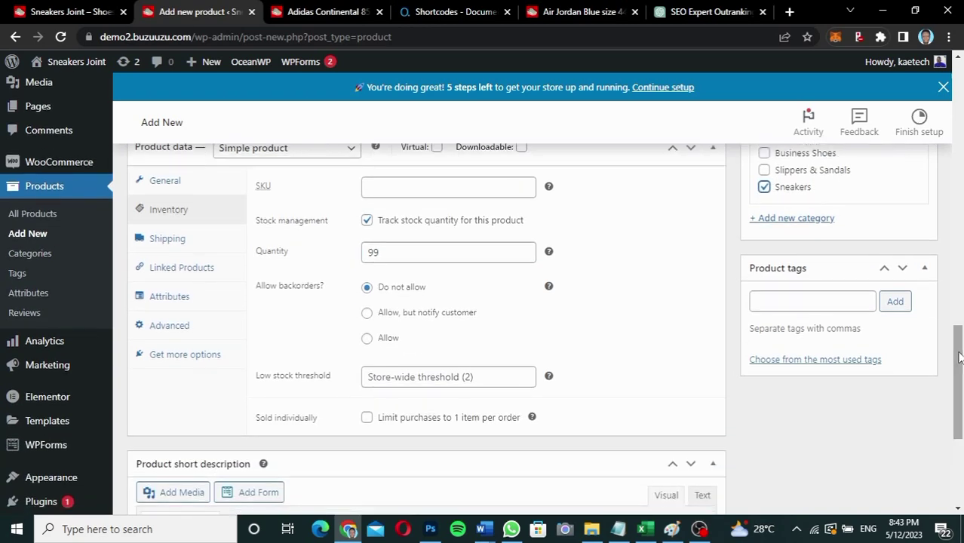
click(798, 302)
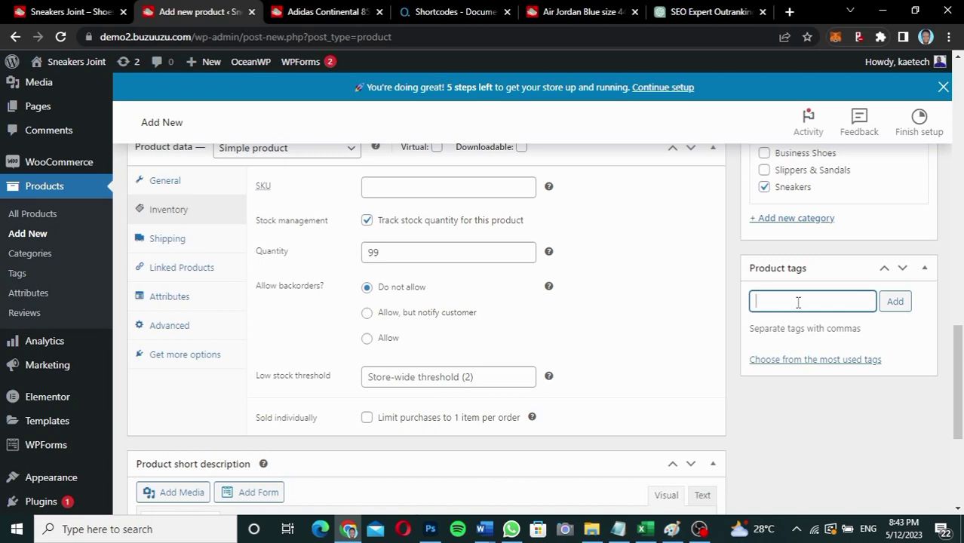
text(Men Sneakers)
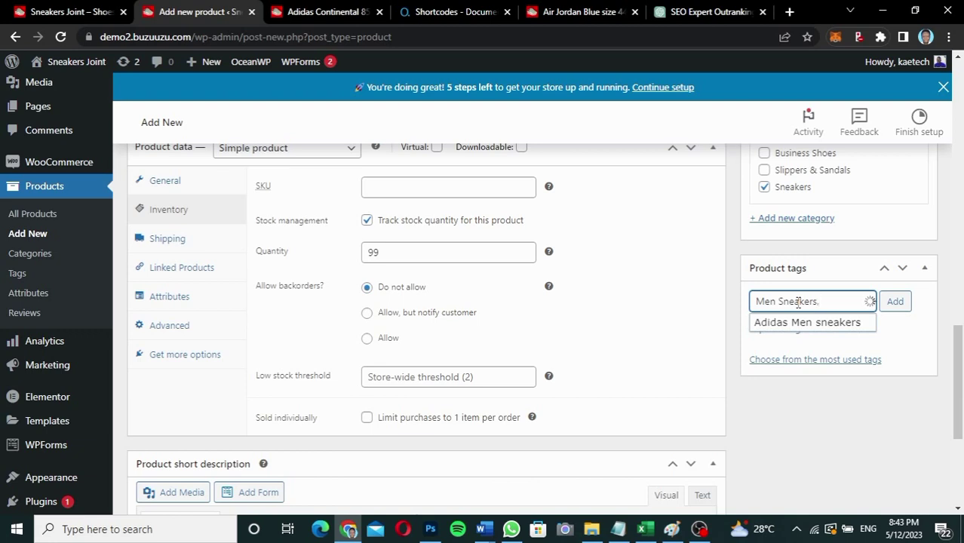
text(, Air Jordan)
click(896, 307)
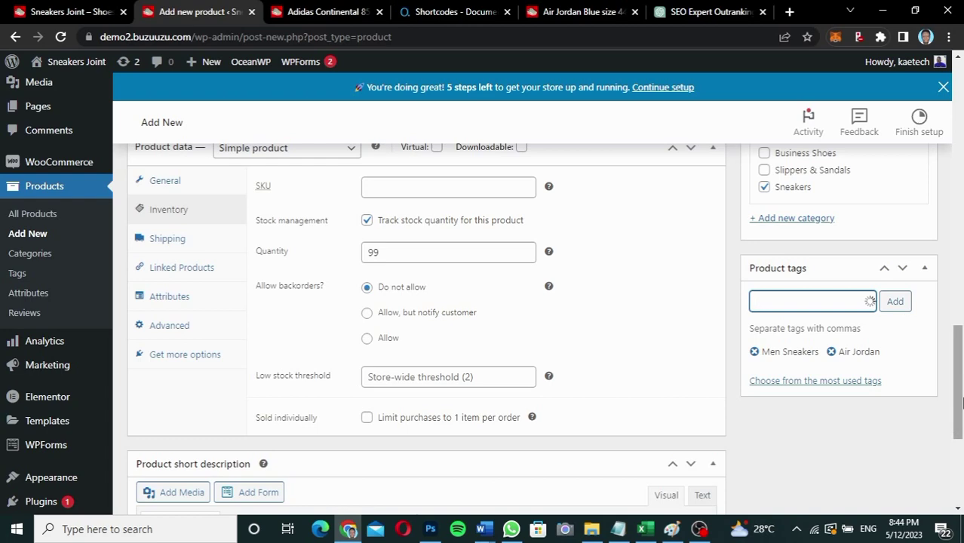
- Publish the Air Jordan Blue size 44 product
scroll(960, 377, up, 1)
drag(961, 377, 961, 226)
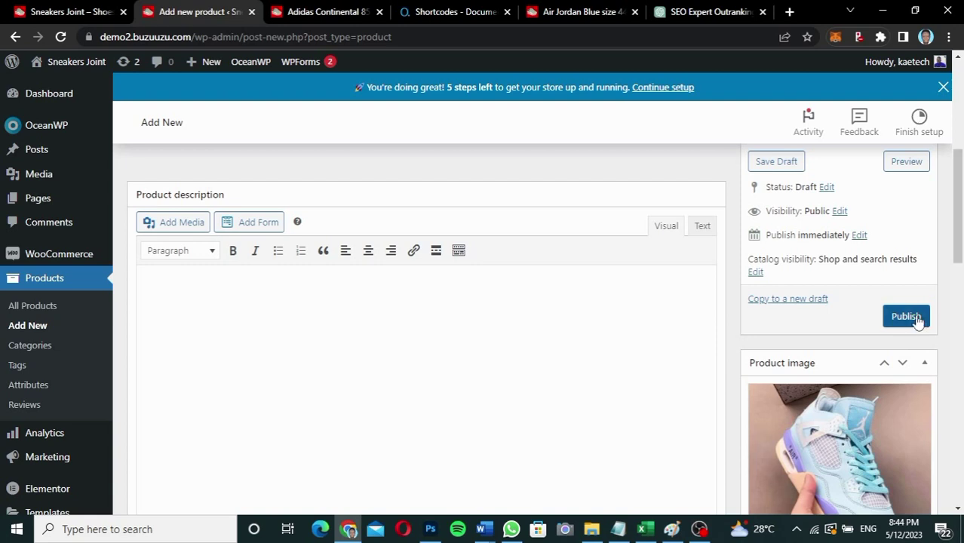
click(916, 320)
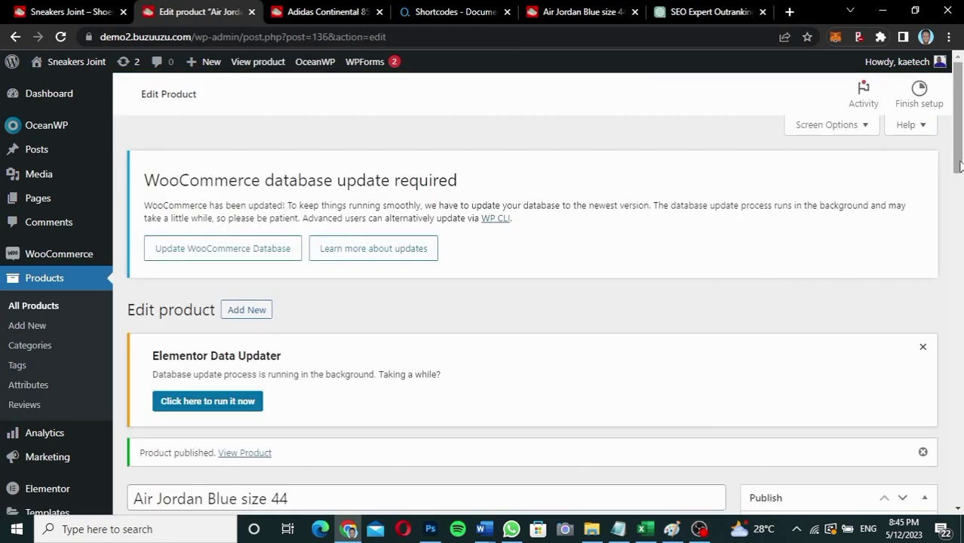
drag(958, 164, 919, 237)
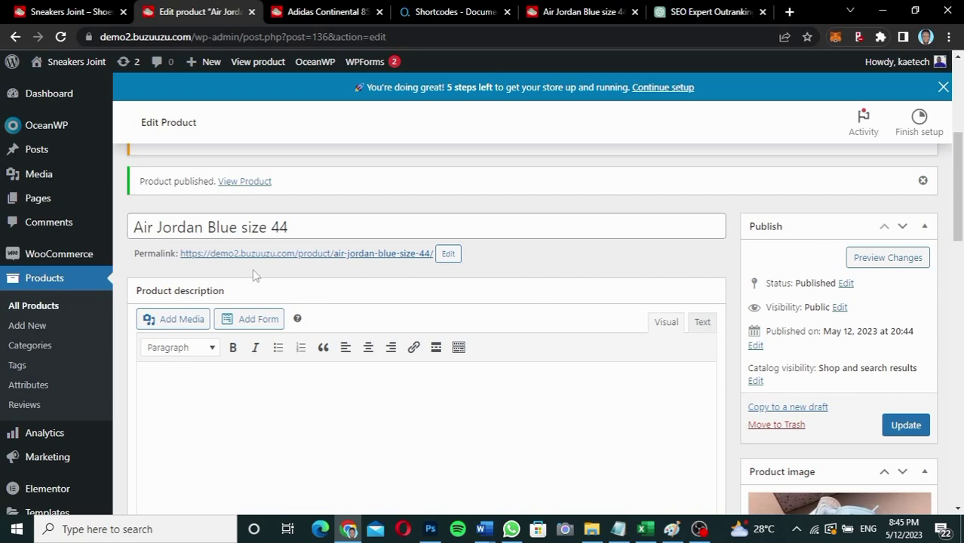
- Go to the storefront's Shop page and open the Air Jordan Blue size 44 product from the listing
click(301, 12)
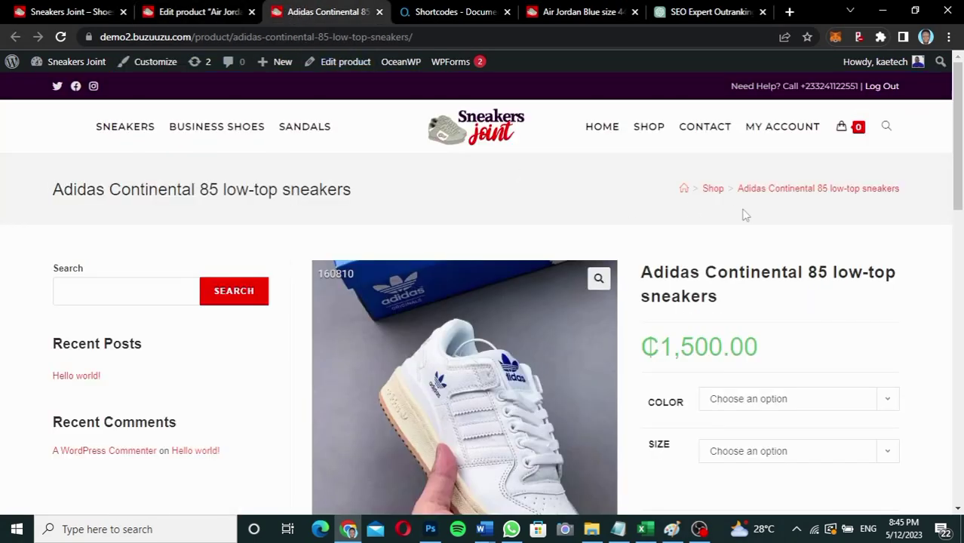
click(713, 190)
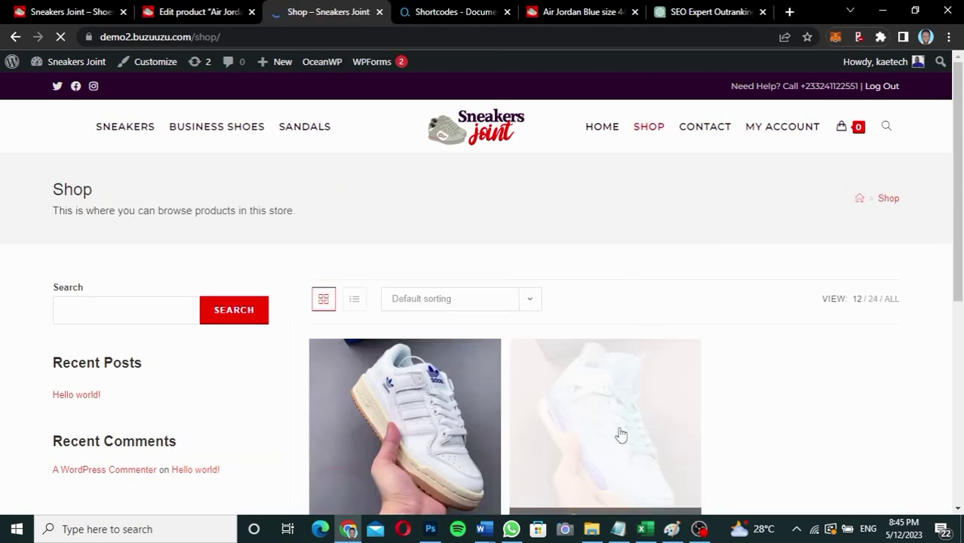
drag(960, 199, 960, 257)
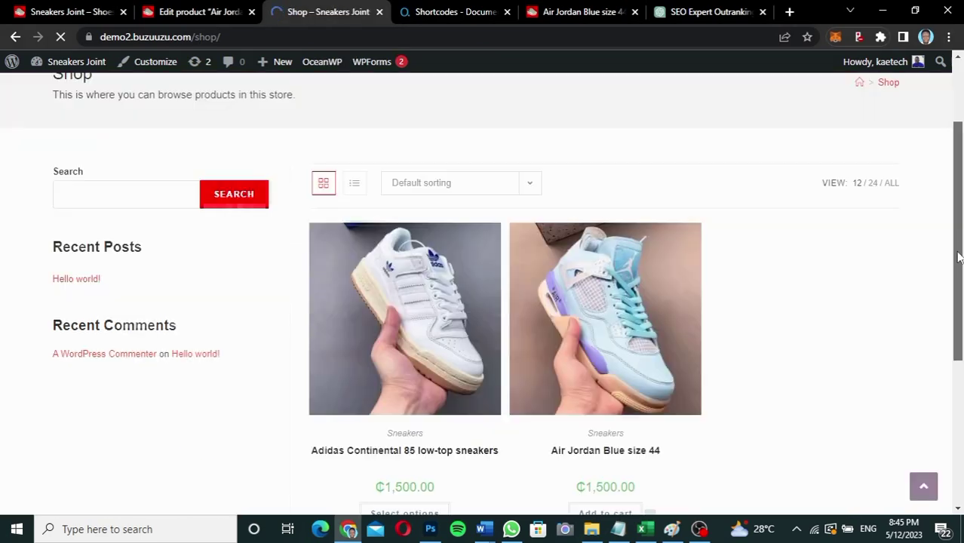
mouse_move(615, 349)
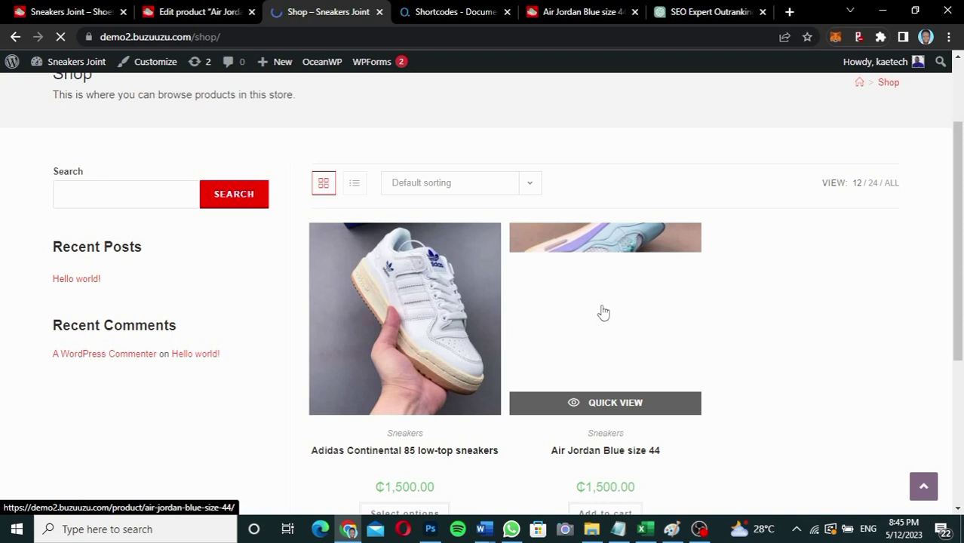
click(603, 312)
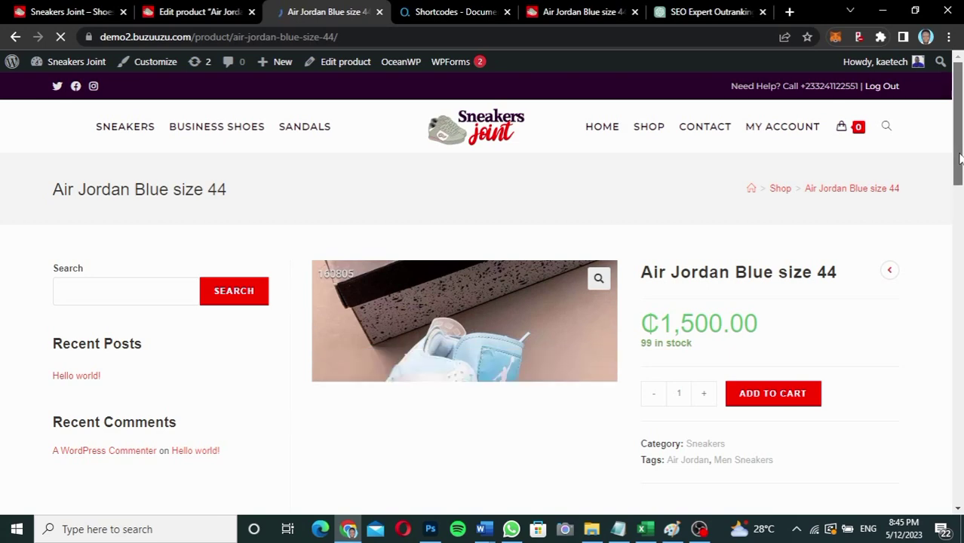
- Examine the Air Jordan product page, including its price, stock, category, tags, related products and gallery images
drag(960, 156, 929, 335)
scroll(929, 335, down, 6)
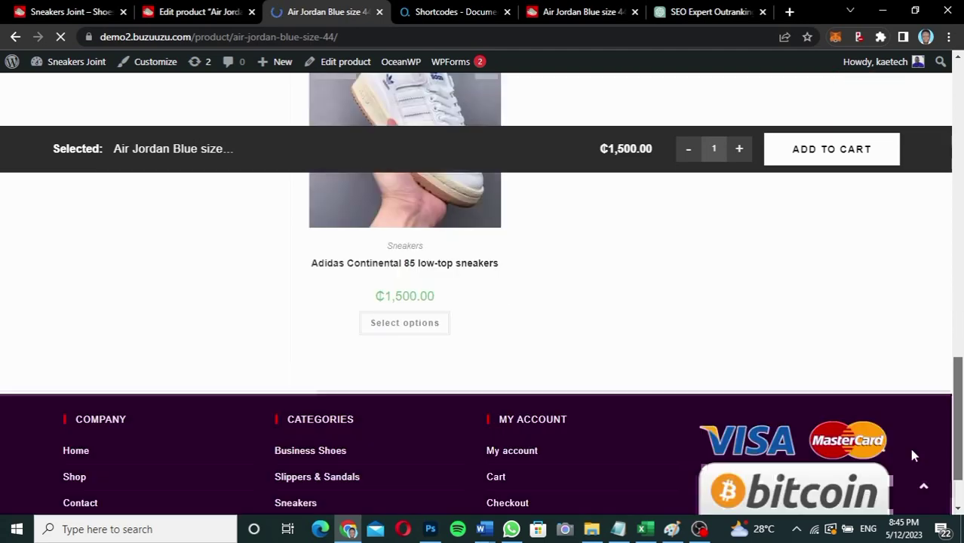
scroll(913, 447, up, 6)
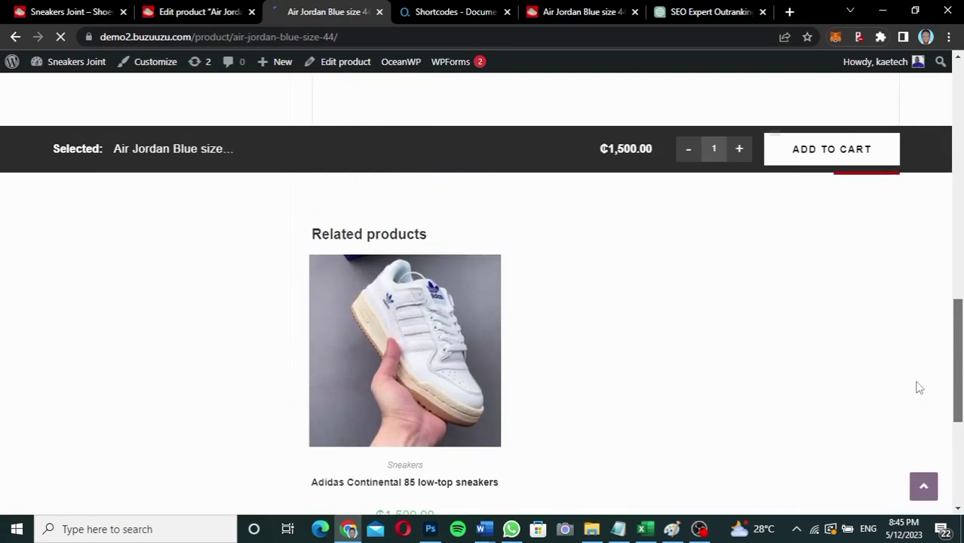
scroll(918, 283, up, 6)
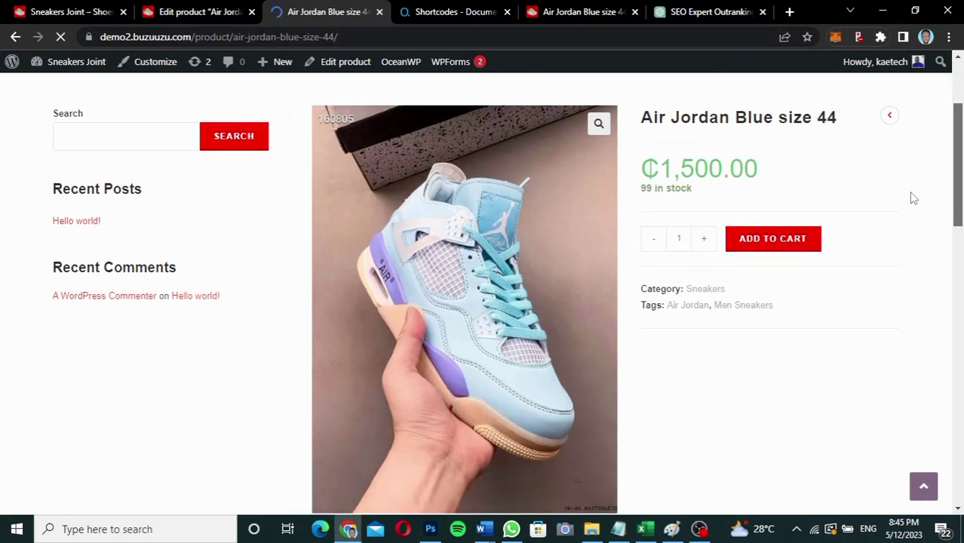
scroll(909, 226, down, 3)
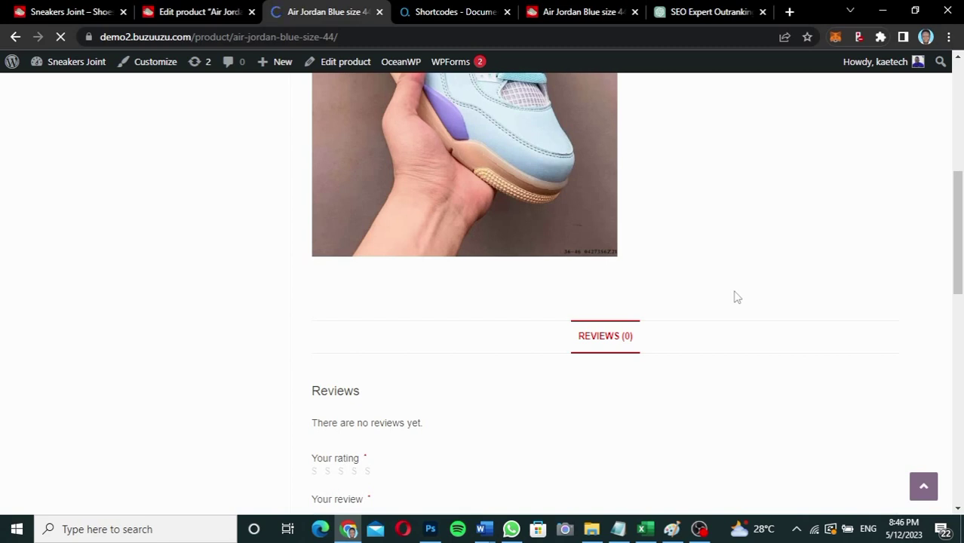
mouse_move(958, 278)
mouse_down()
mouse_move(959, 203)
mouse_move(959, 270)
mouse_move(959, 260)
mouse_up()
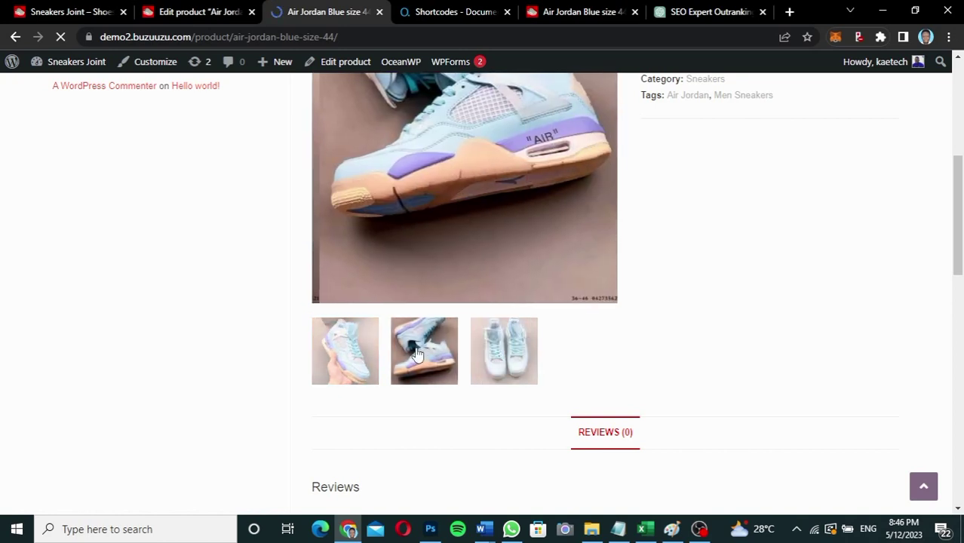
click(507, 355)
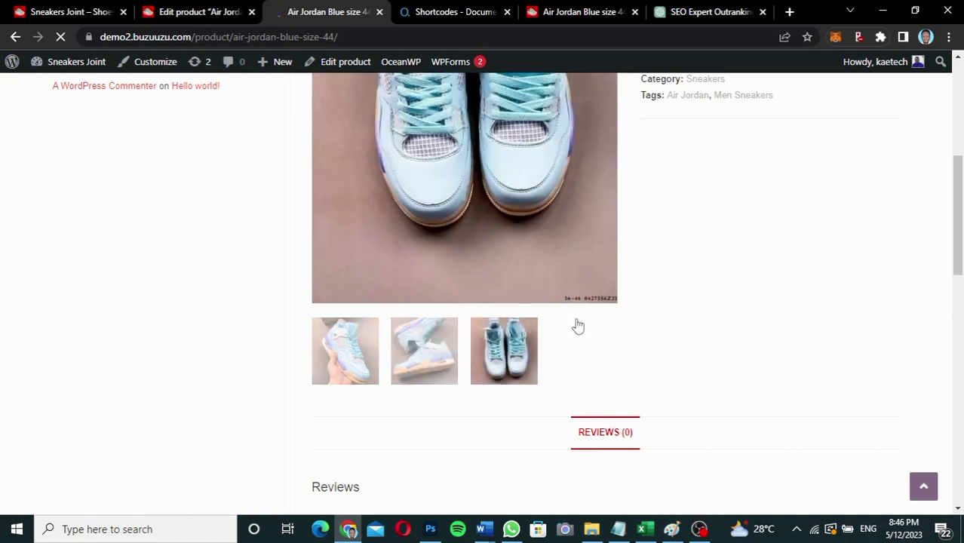
scroll(604, 317, up, 3)
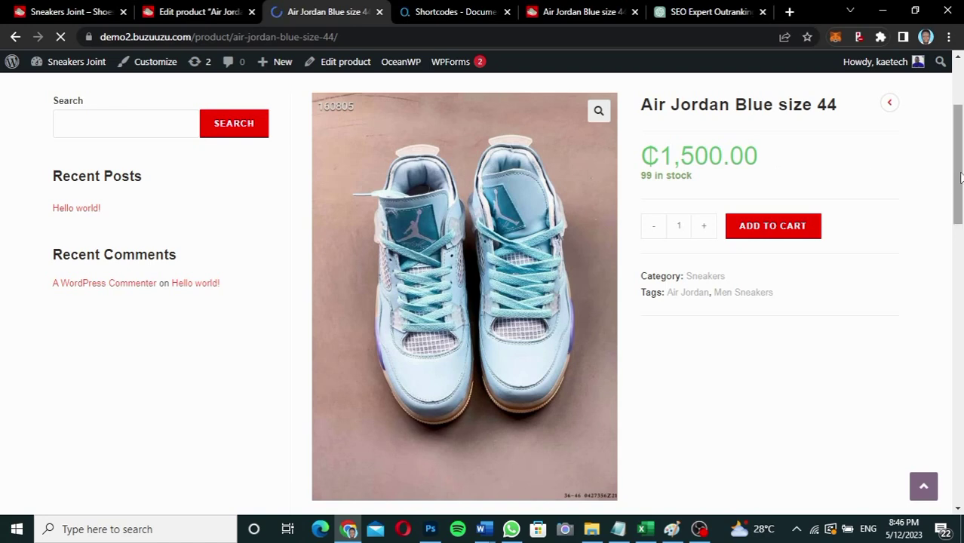
drag(960, 177, 954, 153)
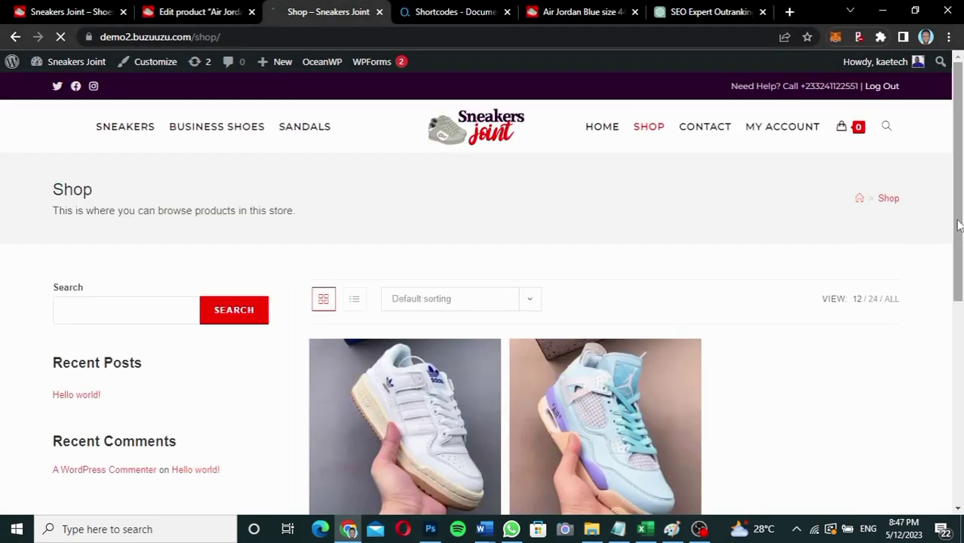
- Review the store's products in the admin product list and in the storefront's Shop page listing
drag(959, 224, 957, 310)
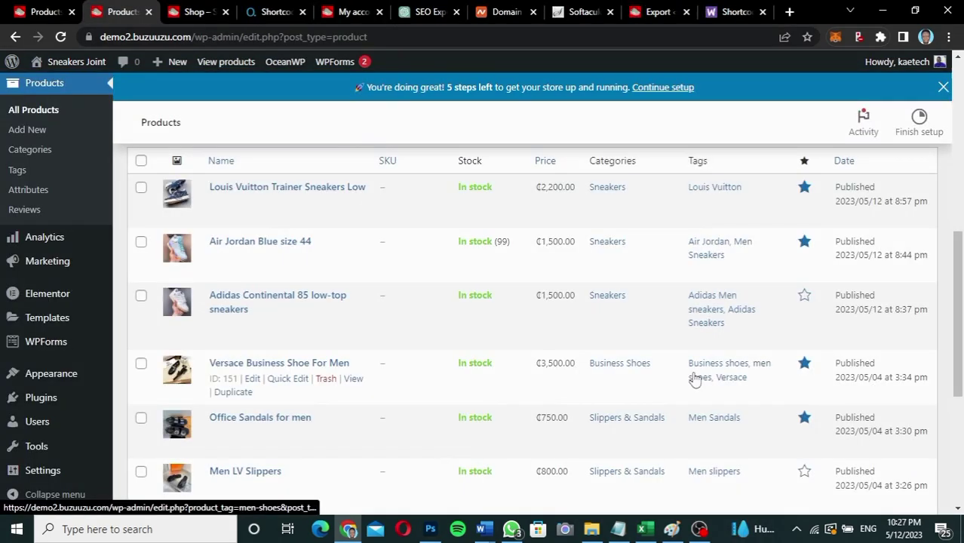
scroll(694, 379, down, 5)
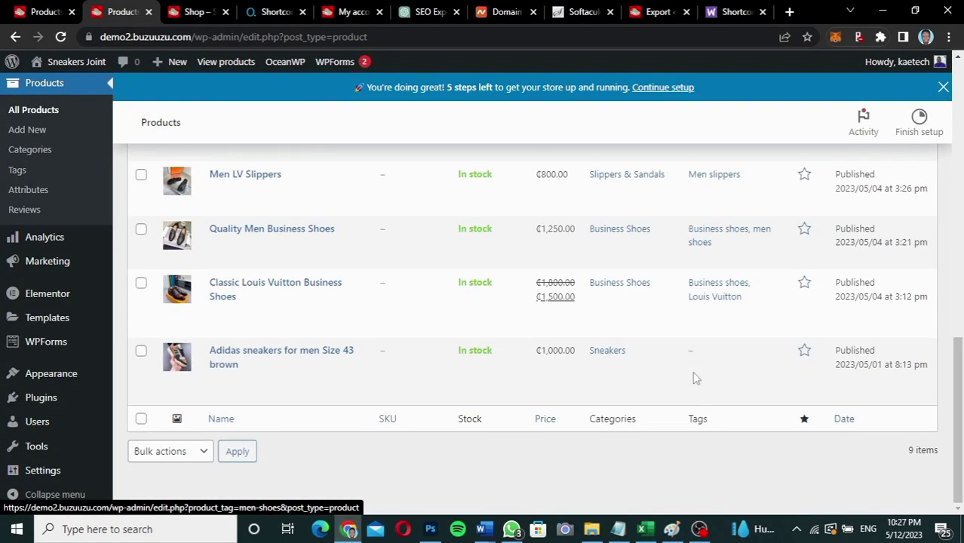
scroll(695, 379, up, 4)
scroll(694, 379, up, 2)
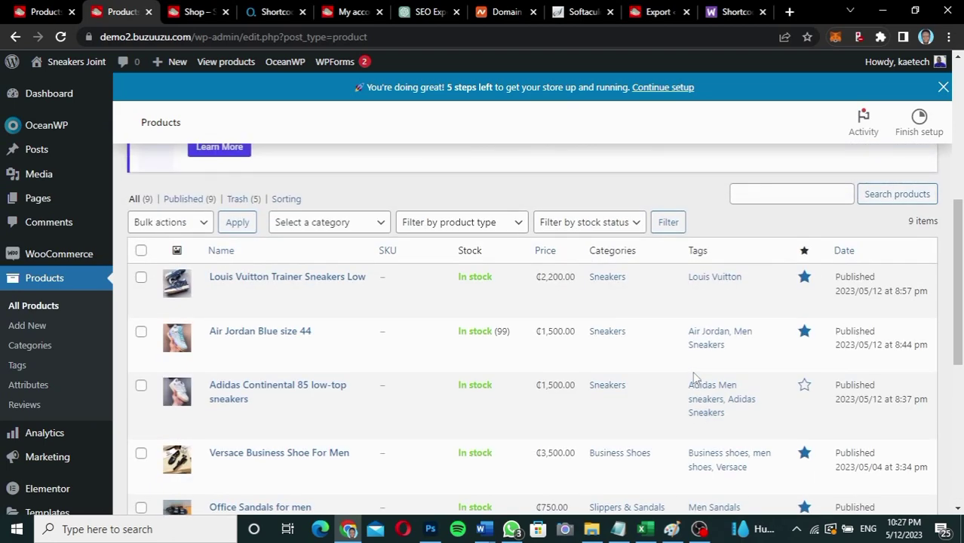
scroll(694, 378, down, 4)
scroll(694, 378, down, 1)
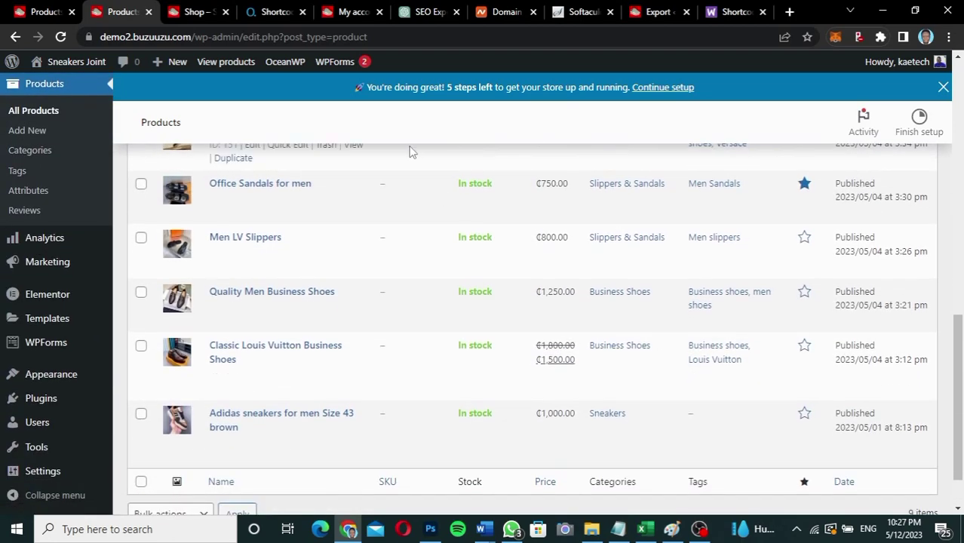
click(198, 12)
scroll(542, 284, down, 10)
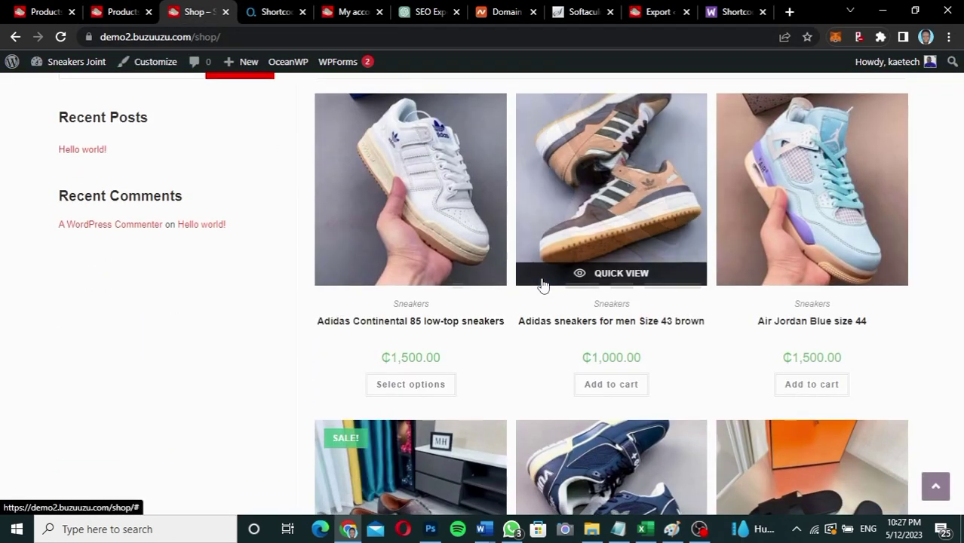
scroll(543, 284, down, 2)
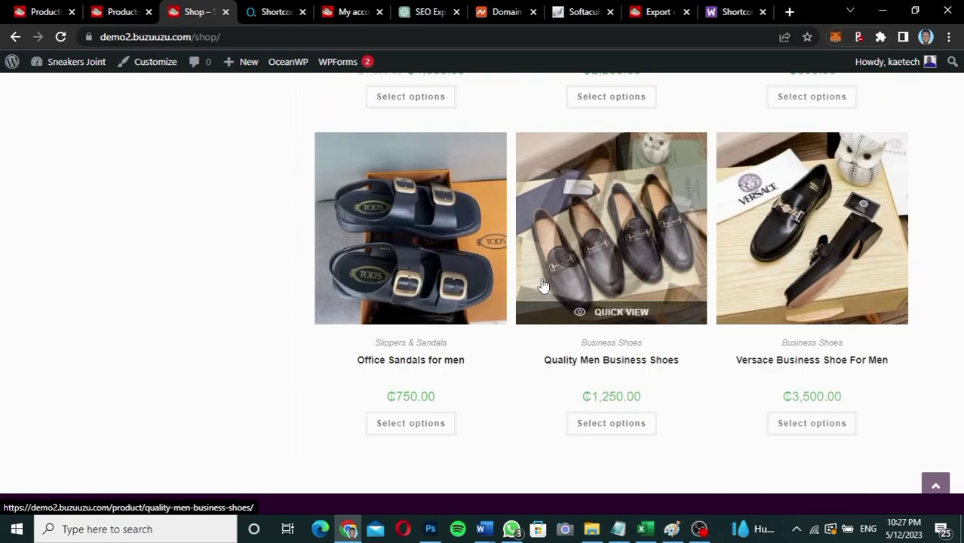
click(543, 284)
scroll(543, 284, up, 4)
scroll(542, 284, up, 6)
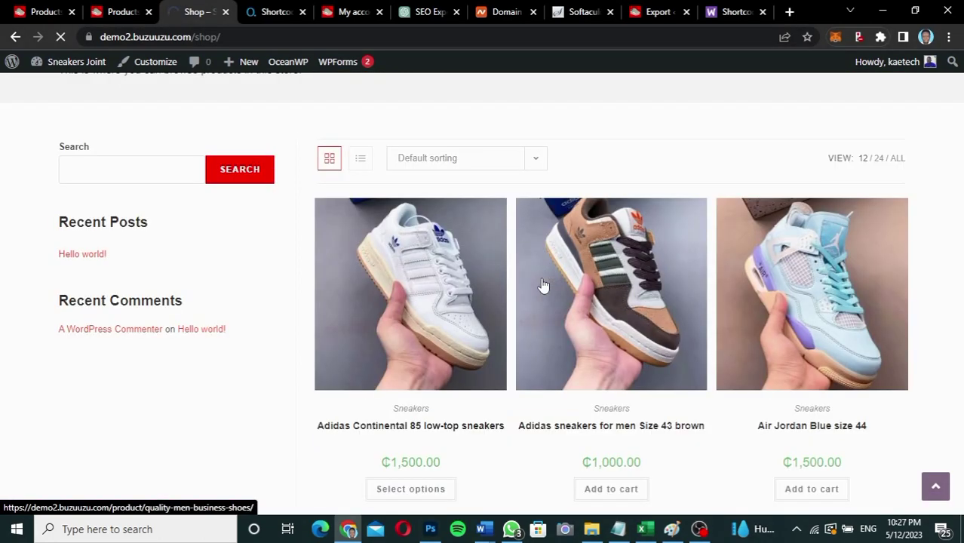
- Go back to the WordPress admin and open the Home page for editing from the list of all pages
click(118, 11)
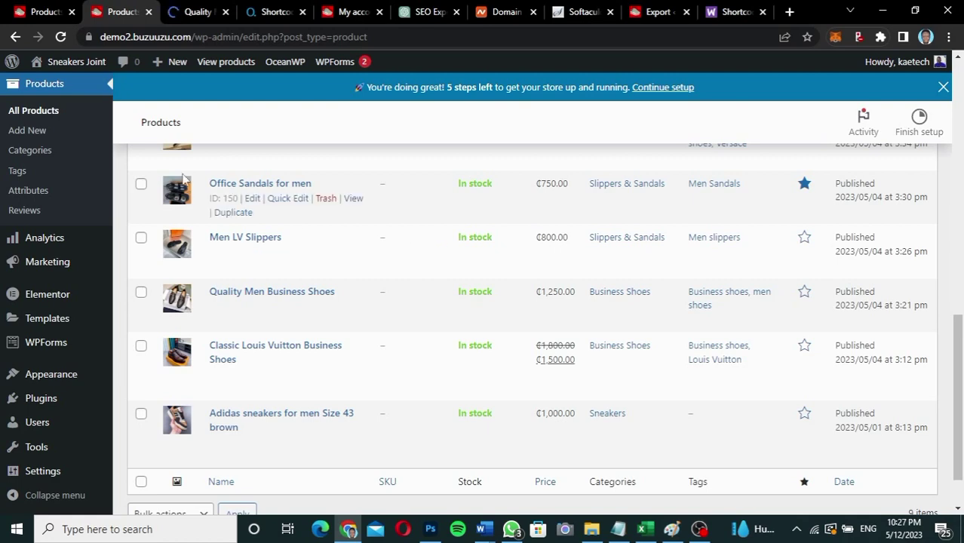
scroll(183, 176, up, 15)
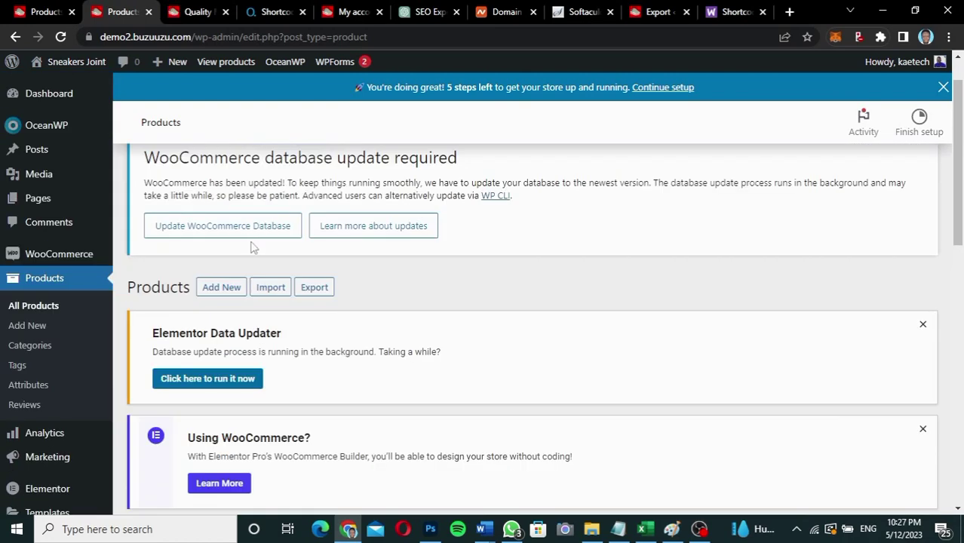
mouse_move(44, 198)
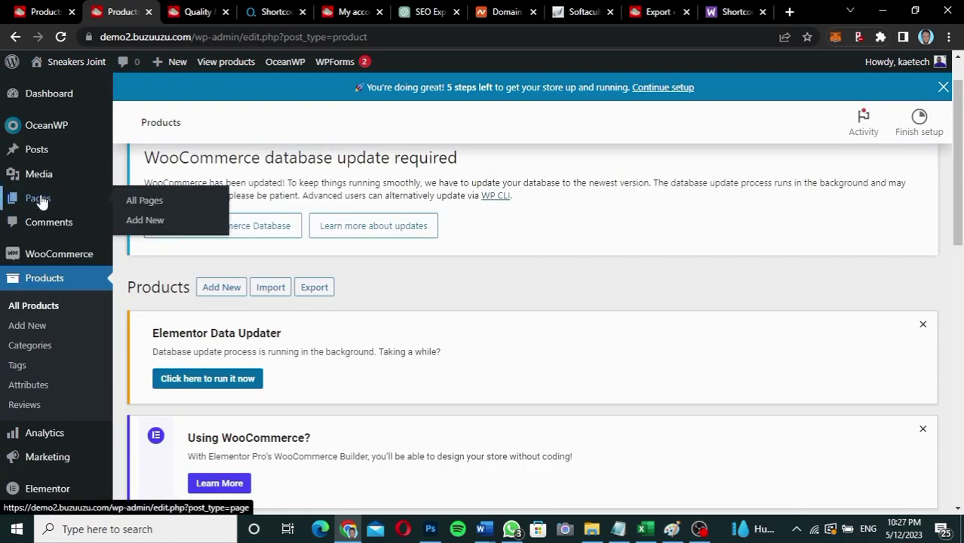
click(144, 198)
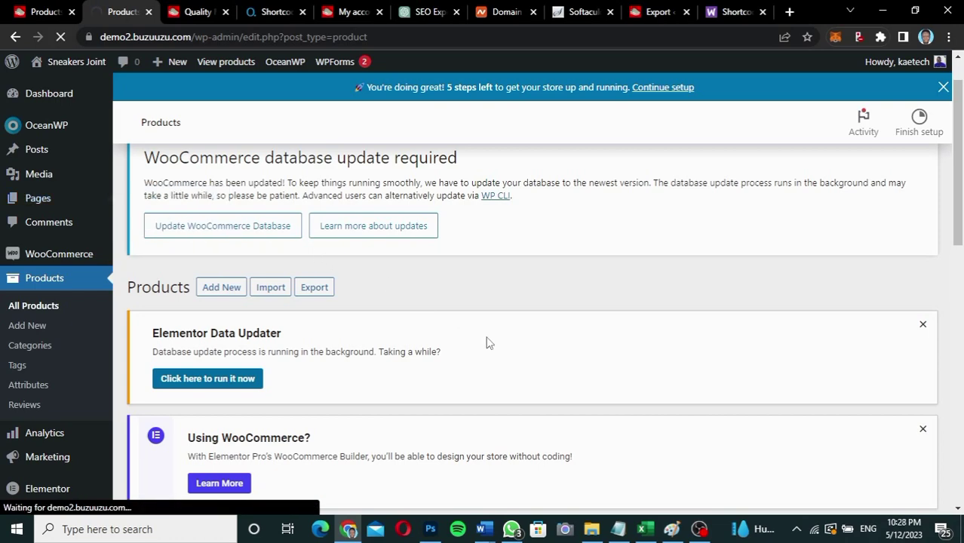
scroll(486, 343, down, 2)
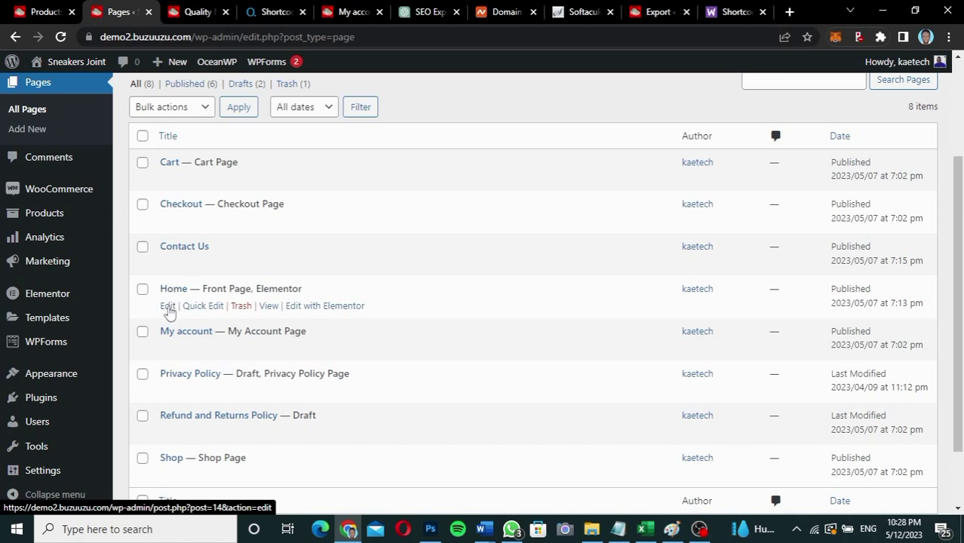
click(168, 307)
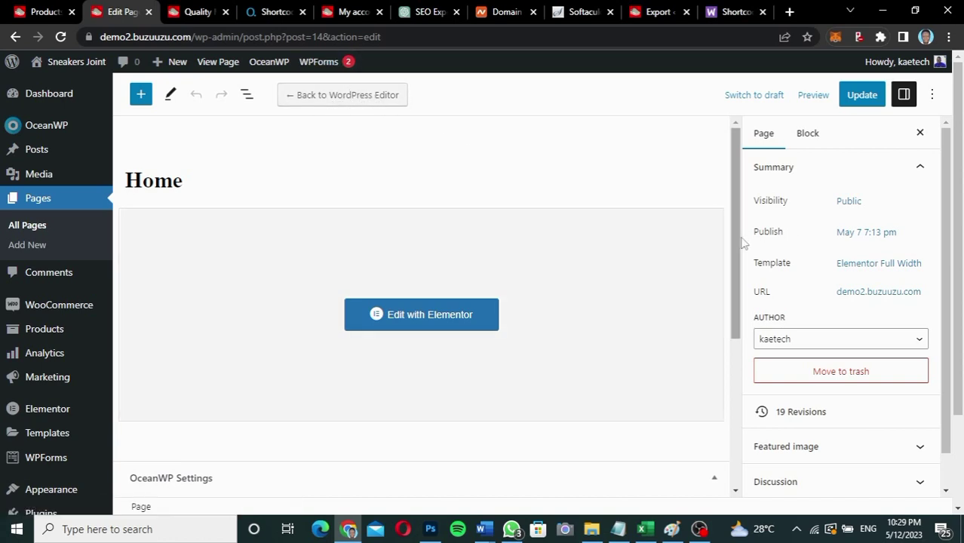
- Set the Home page's template to Elementor Full Width
scroll(737, 254, down, 1)
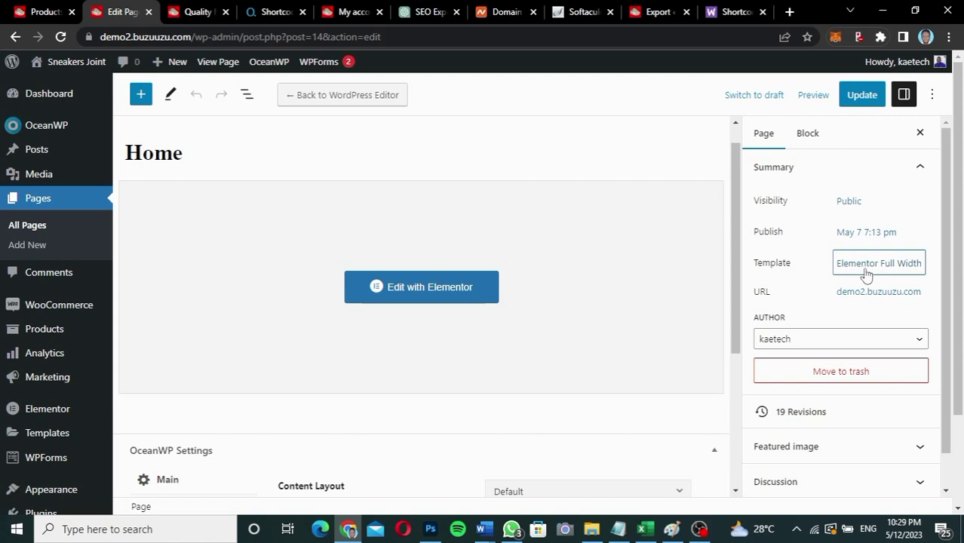
click(867, 269)
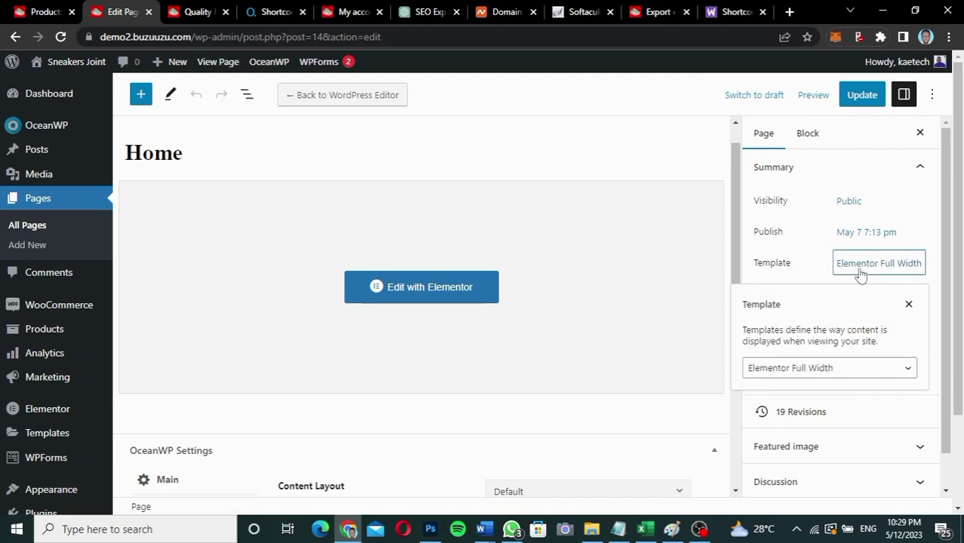
click(796, 369)
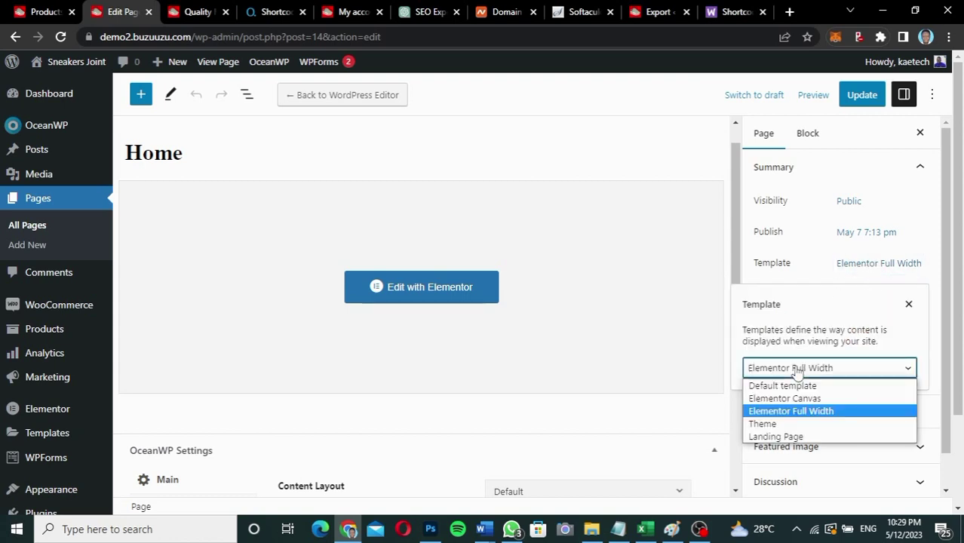
click(784, 412)
click(819, 271)
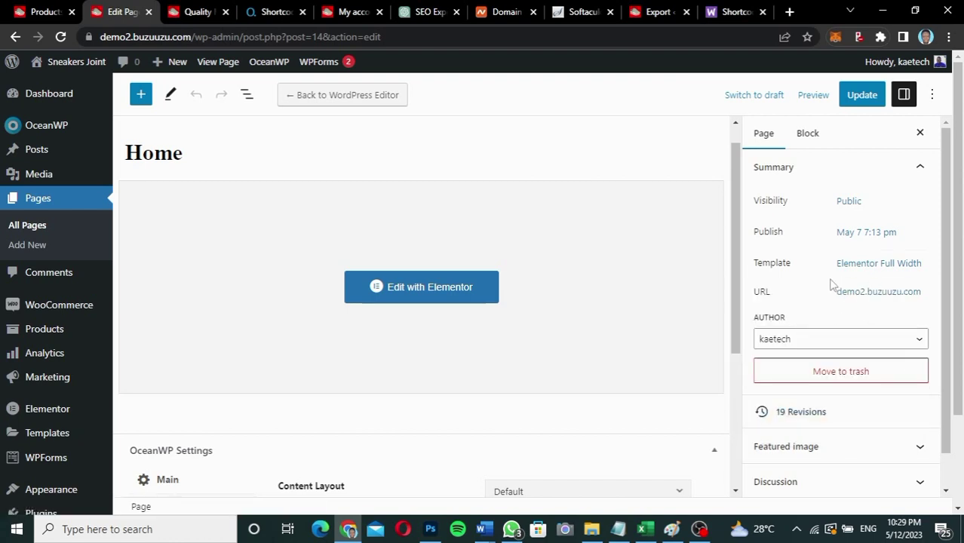
- Set Display Page Title to Disable in the Home page's OceanWP title settings and update the page
scroll(477, 328, down, 3)
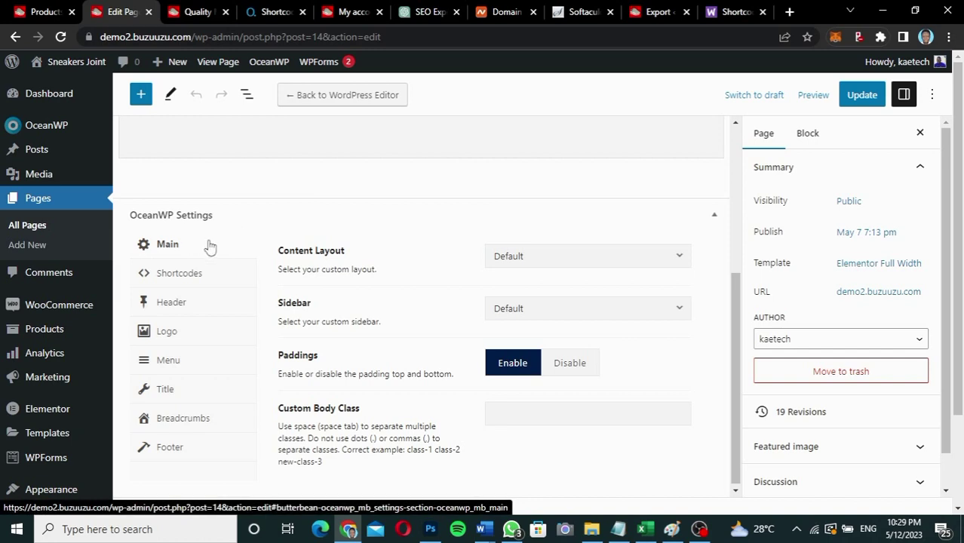
click(165, 390)
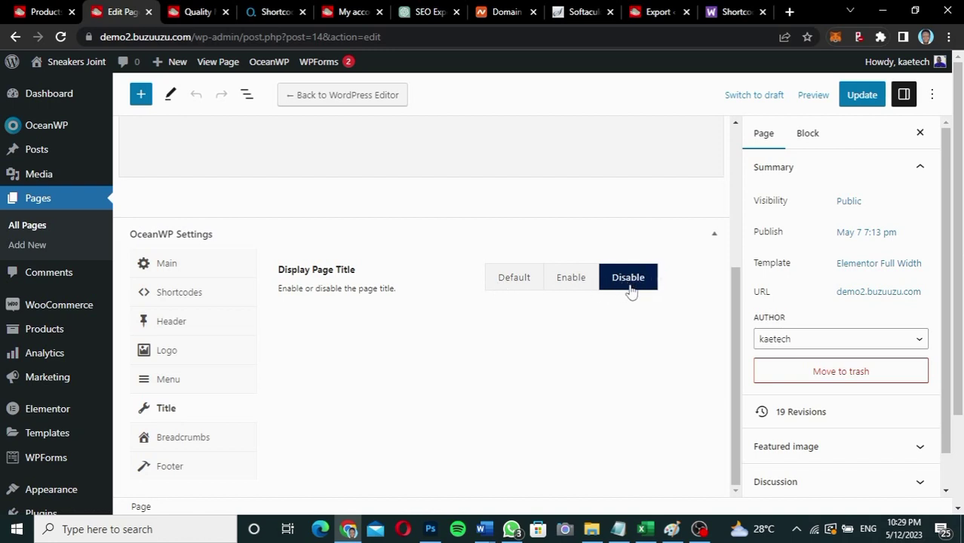
click(861, 96)
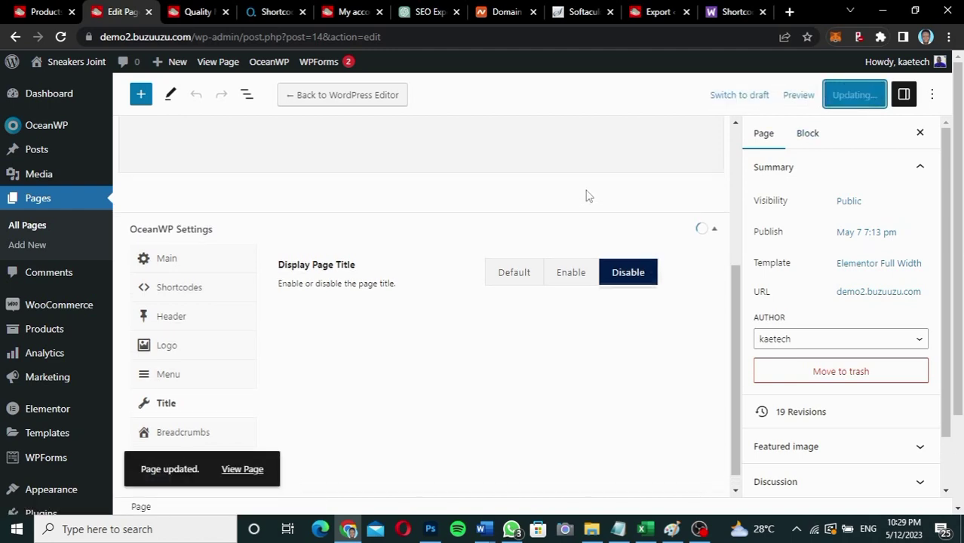
- Open the Home page in the Elementor editor
scroll(587, 190, up, 2)
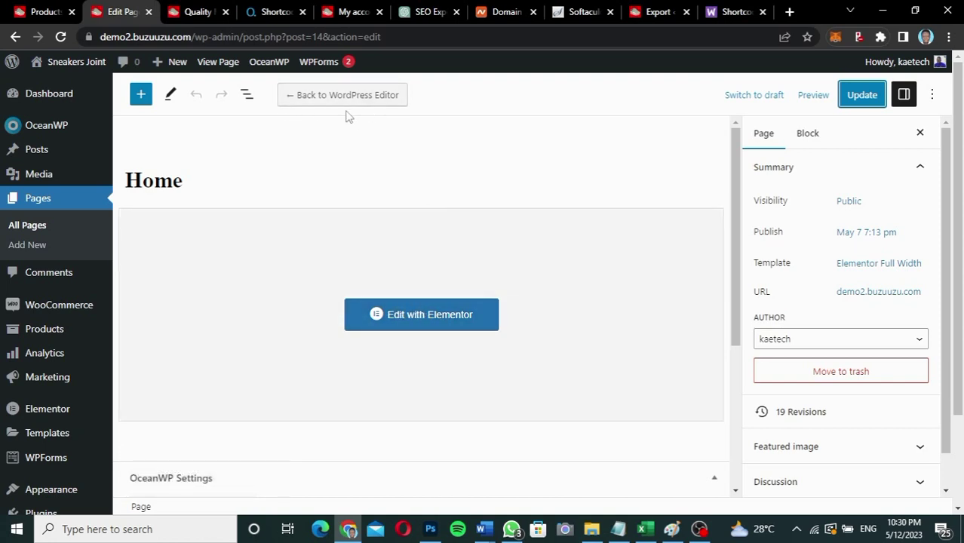
click(436, 323)
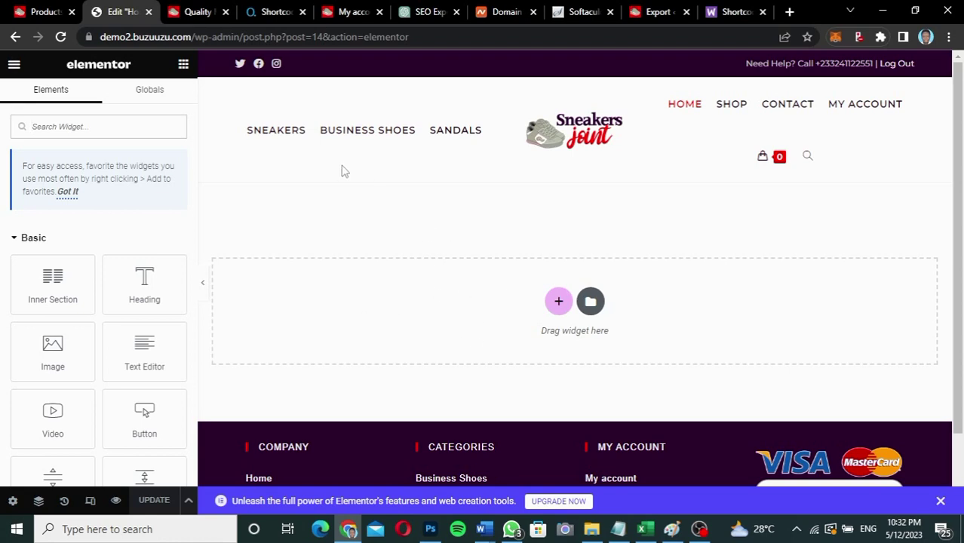
- Examine the finished home page on the reference site buzuuzu.com, including its hero banner and the row of products below it
click(346, 17)
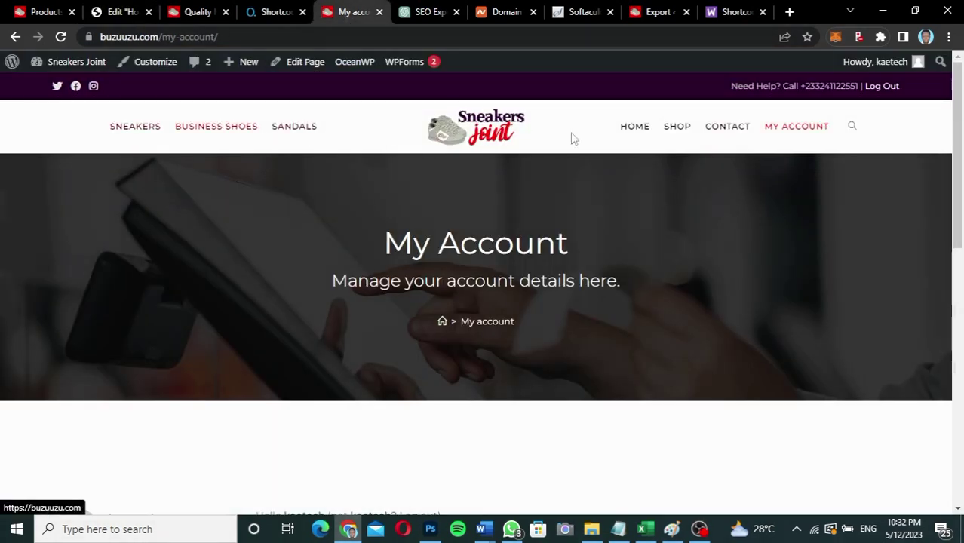
click(636, 130)
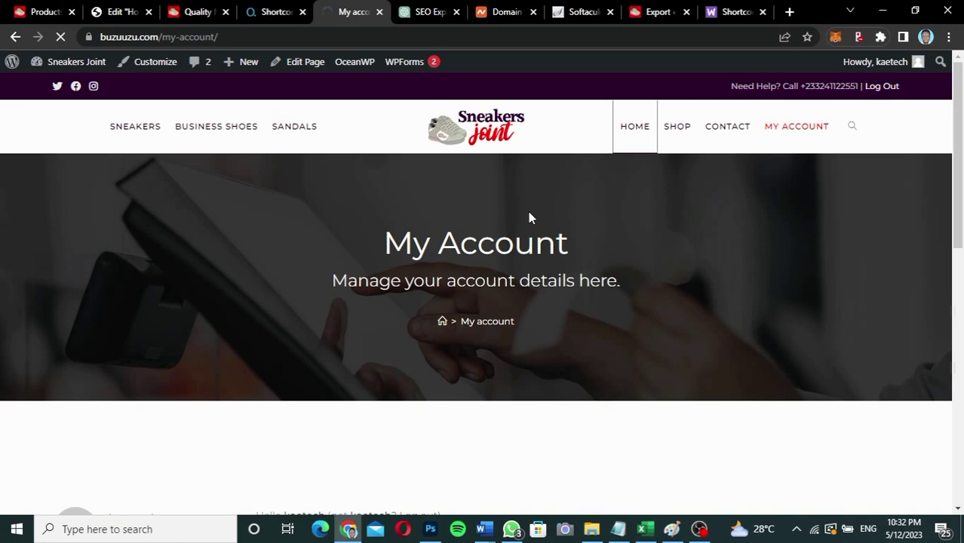
scroll(563, 360, down, 1)
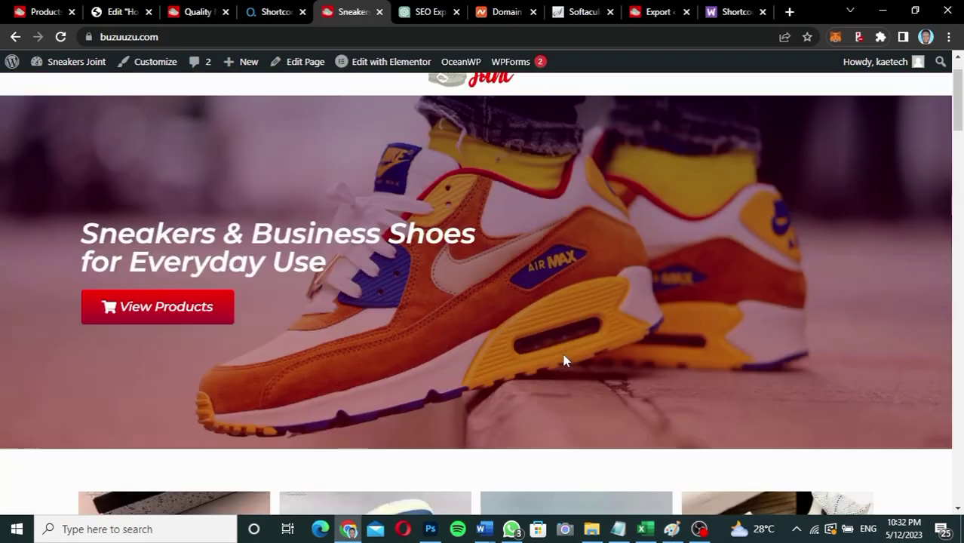
scroll(563, 355, down, 4)
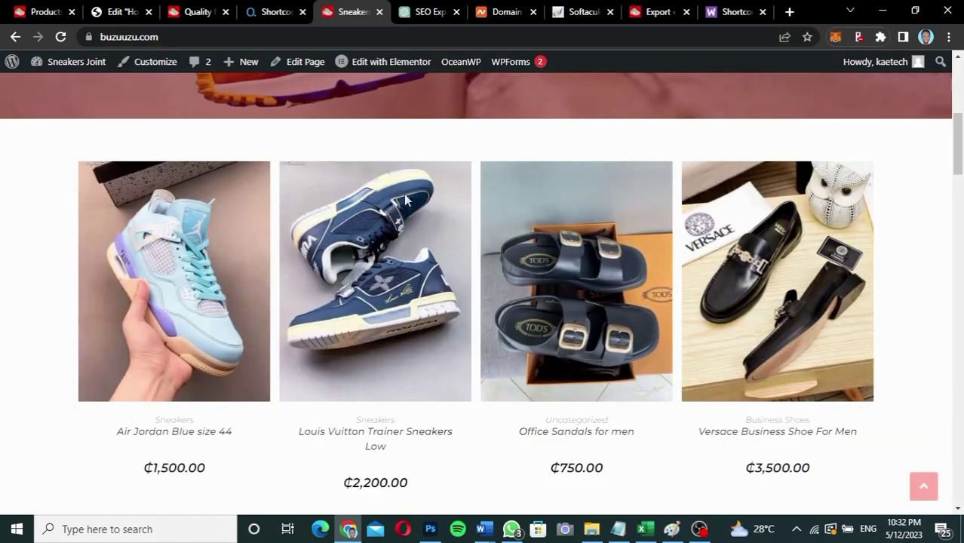
scroll(189, 32, up, 1)
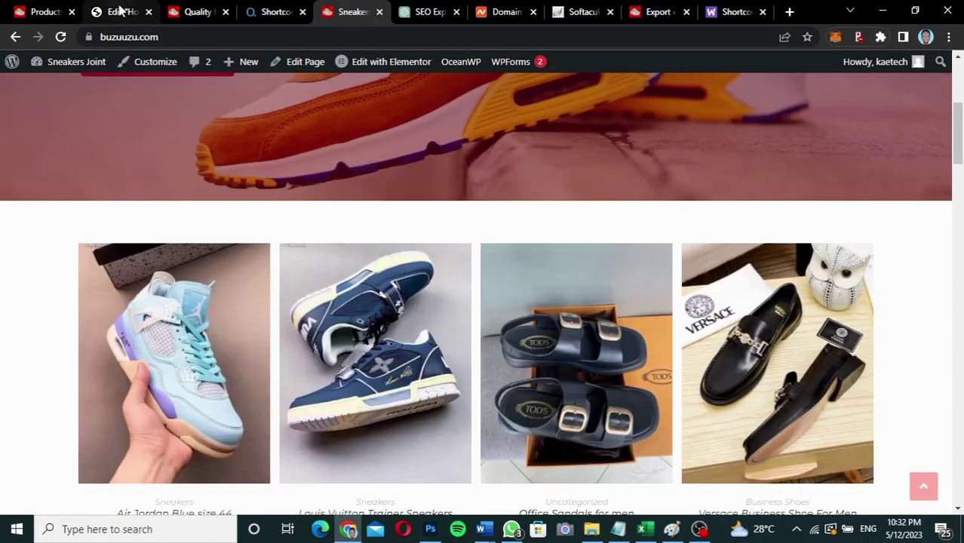
click(120, 10)
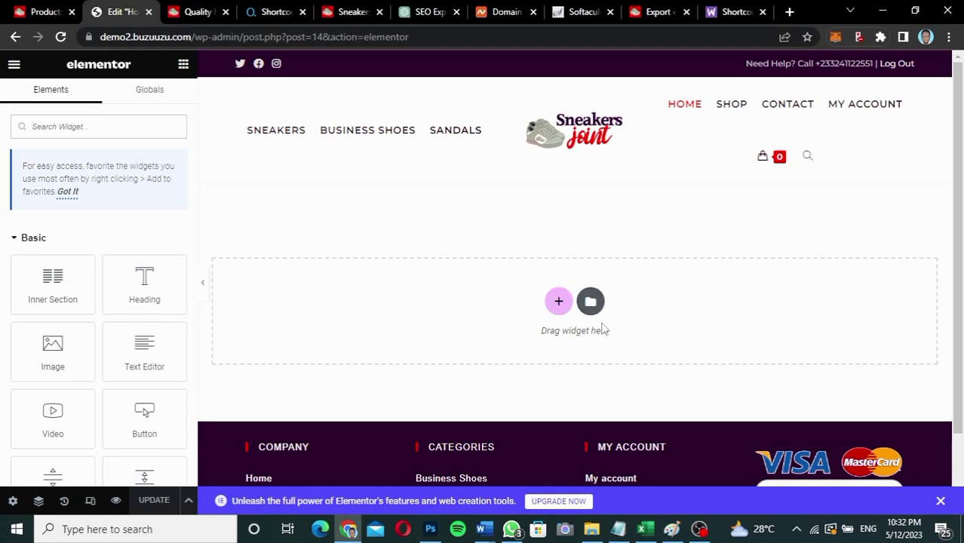
click(349, 12)
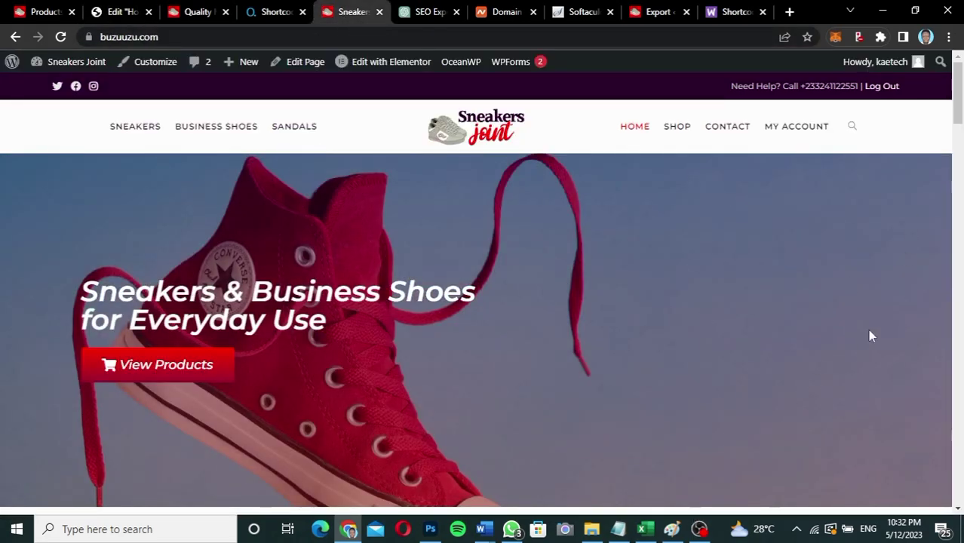
mouse_move(958, 94)
mouse_down()
mouse_move(956, 387)
mouse_move(956, 89)
mouse_move(959, 107)
mouse_up()
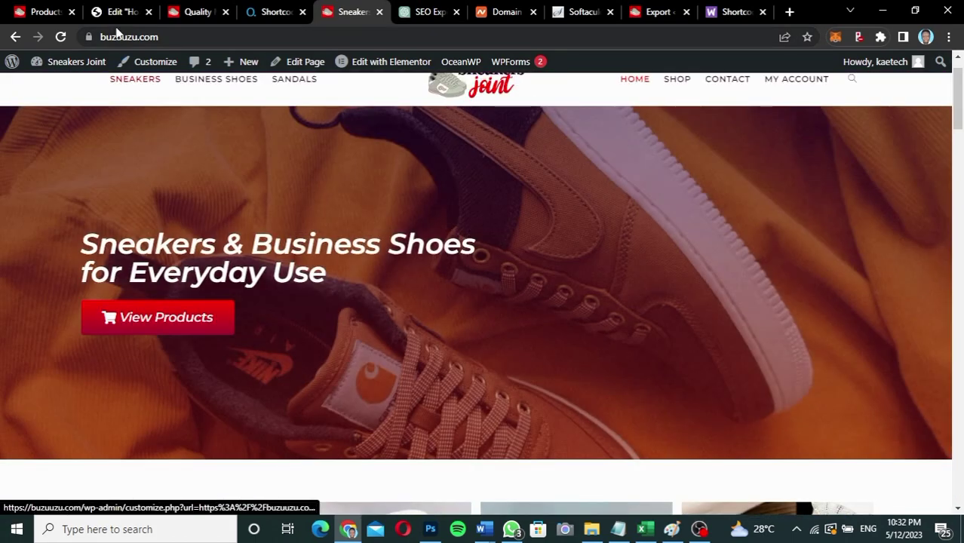
- Return to the Elementor editor, add a one-column section to the Home page and set its height to Min Height
click(118, 15)
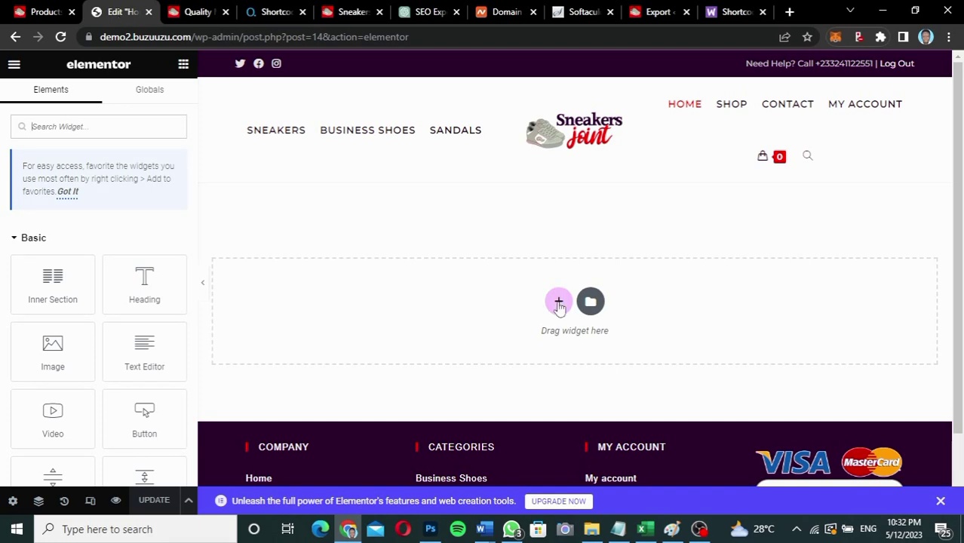
click(558, 302)
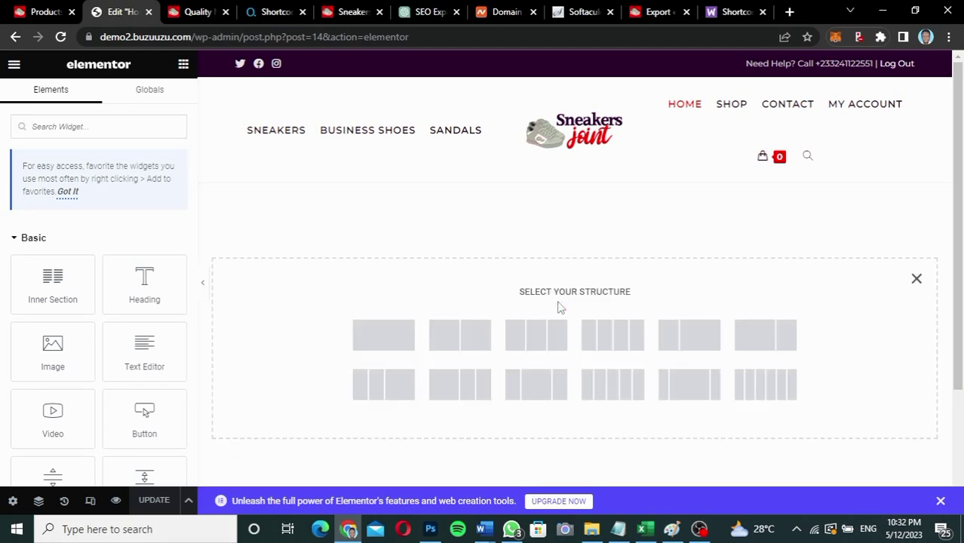
click(389, 333)
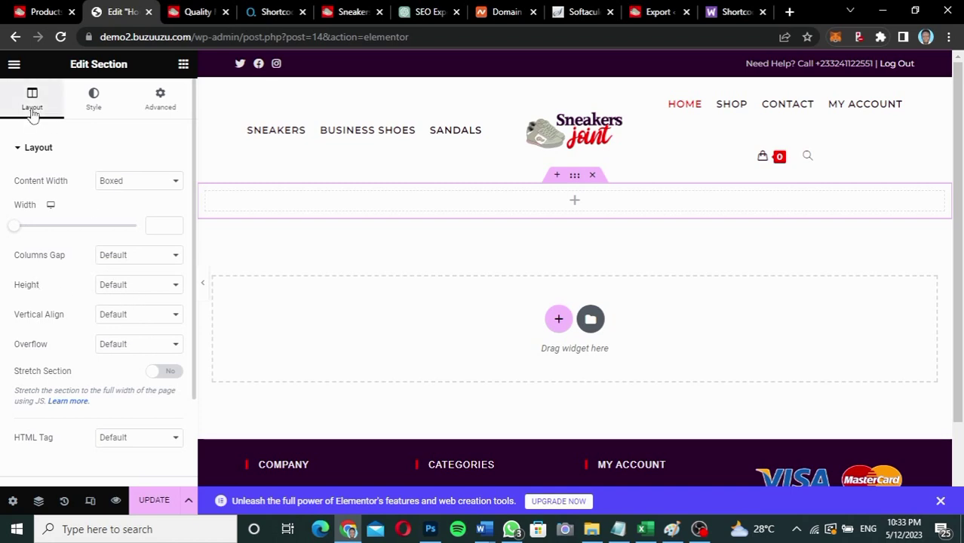
click(130, 288)
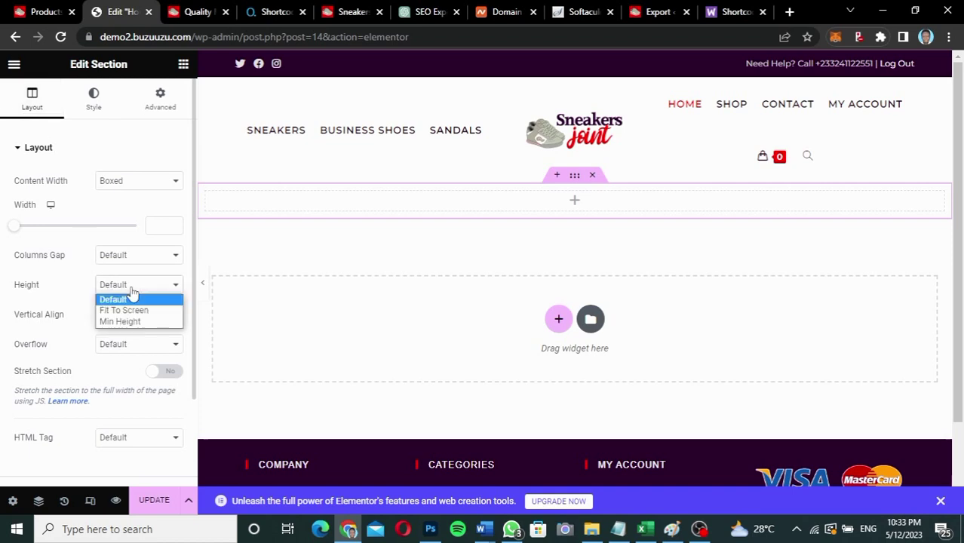
click(126, 322)
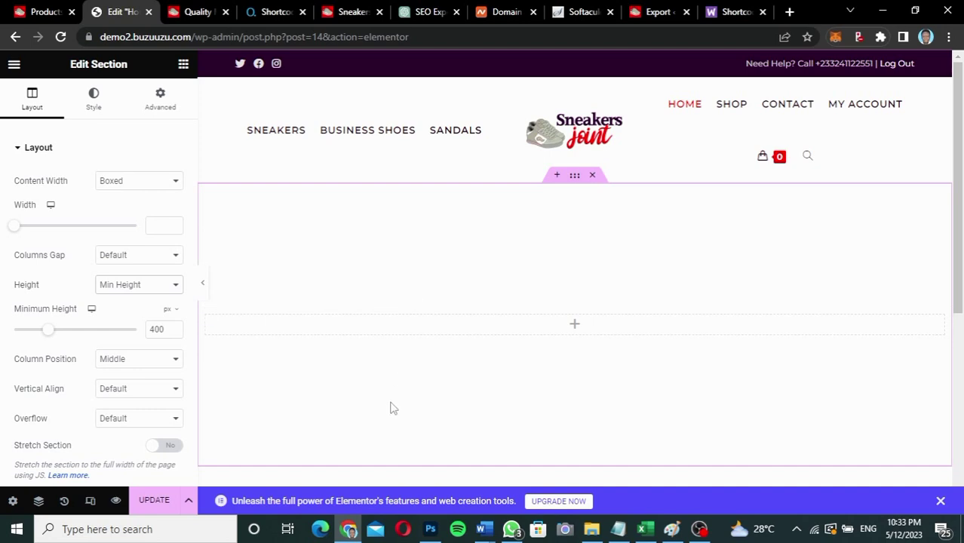
- Set the section's minimum height to 600 px
drag(153, 329, 140, 331)
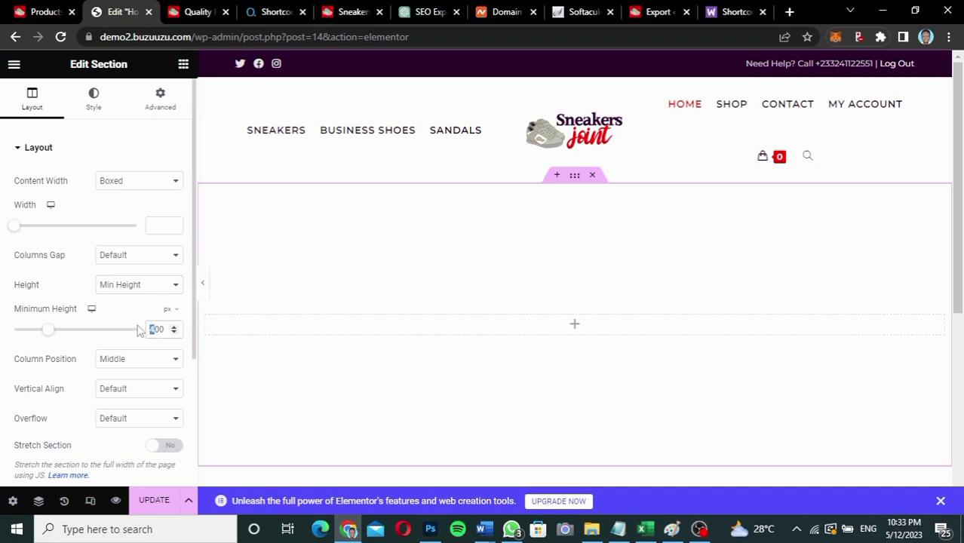
text(6)
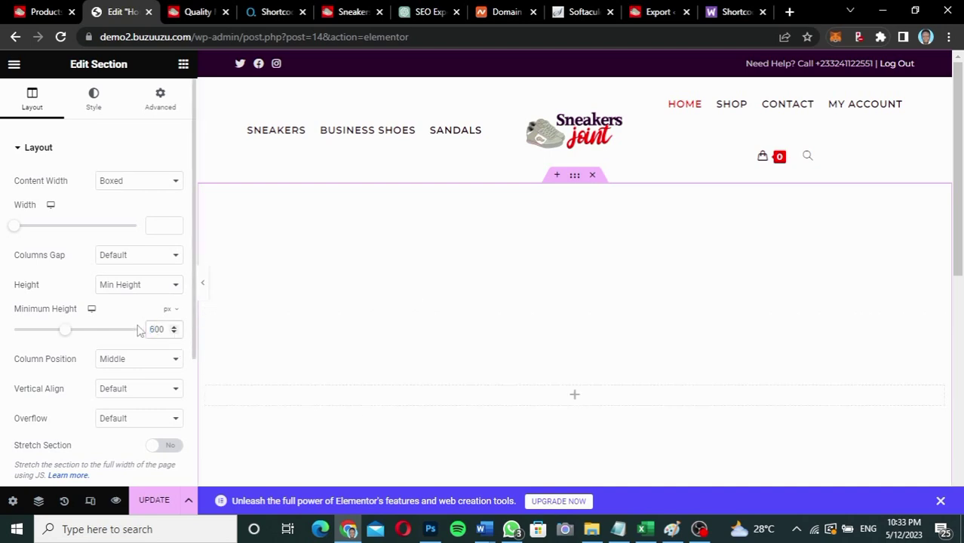
scroll(449, 408, down, 2)
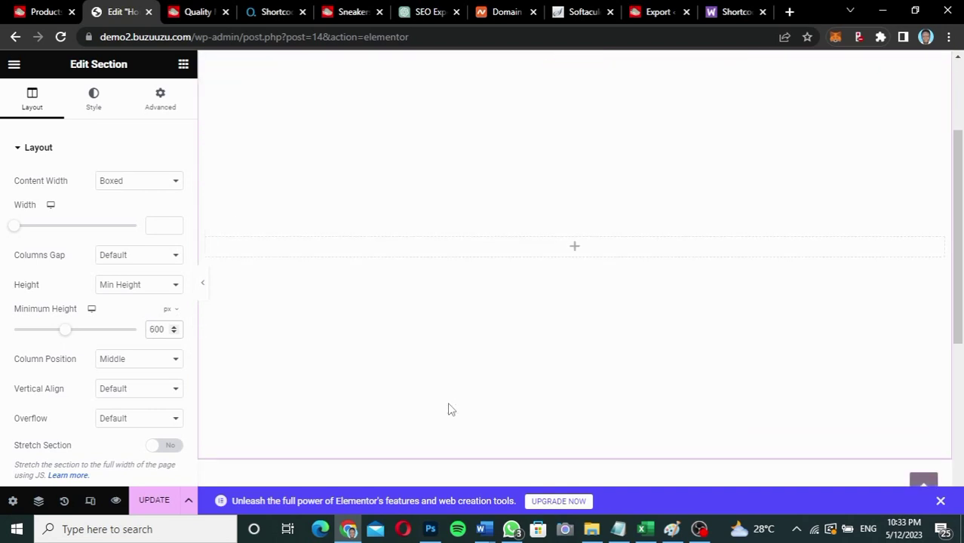
scroll(450, 408, up, 1)
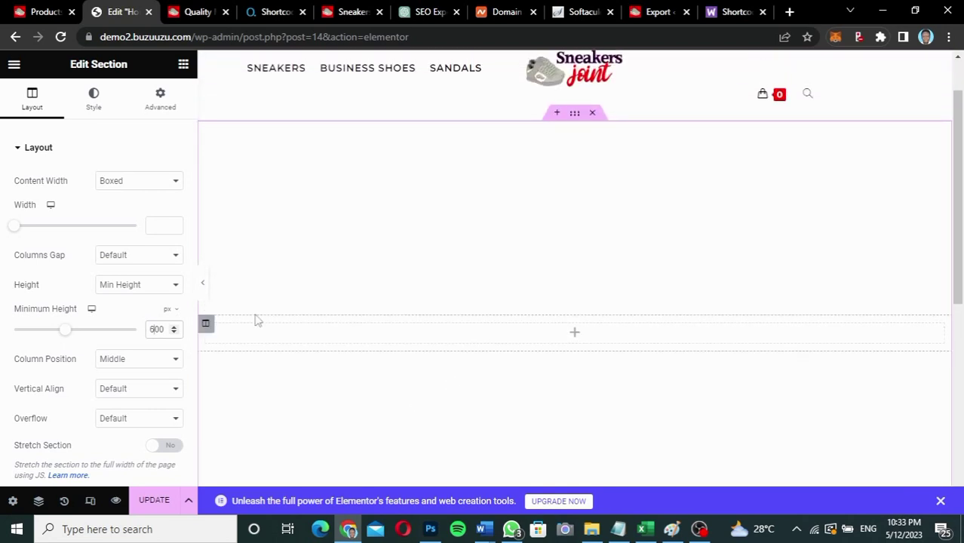
- Set the section's background type to Slideshow and open the image gallery selection for it
click(93, 108)
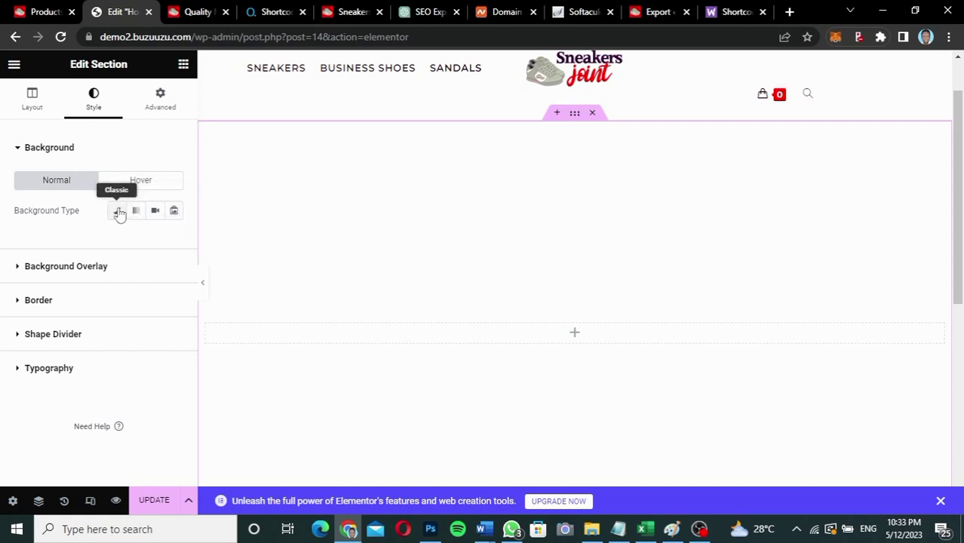
click(173, 212)
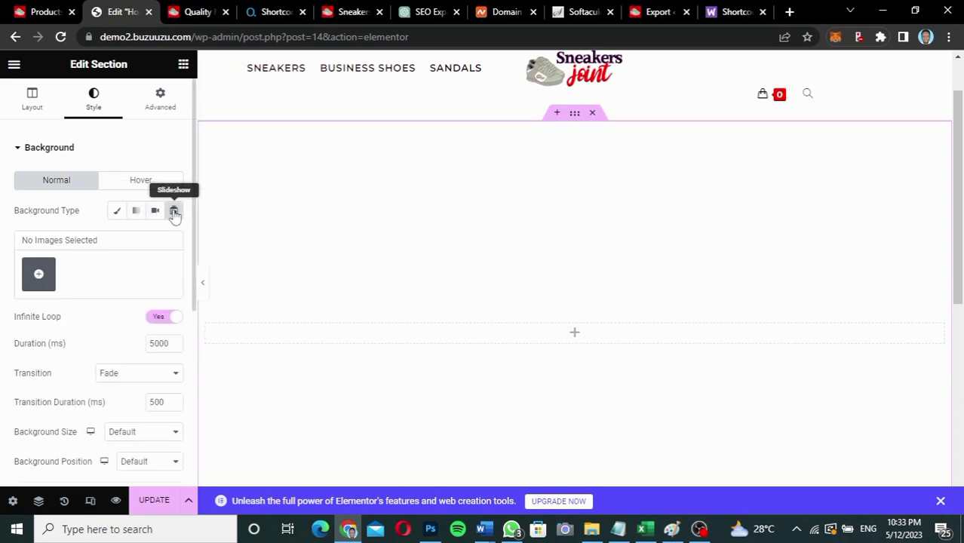
click(39, 275)
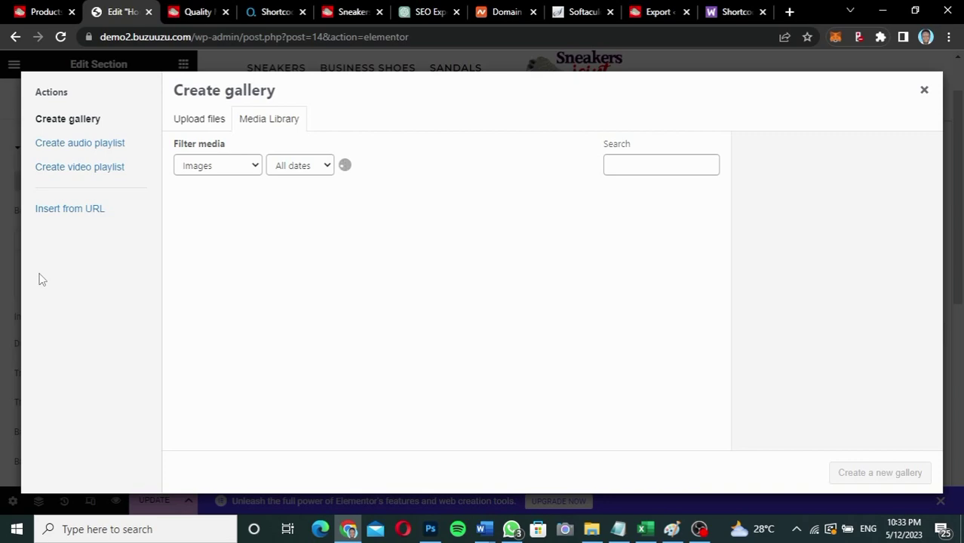
- Select six shoe photos from the media library, from the red-and-black sneakers to the brown pair on yellow cloth, and insert them as the slideshow gallery
drag(722, 213, 713, 402)
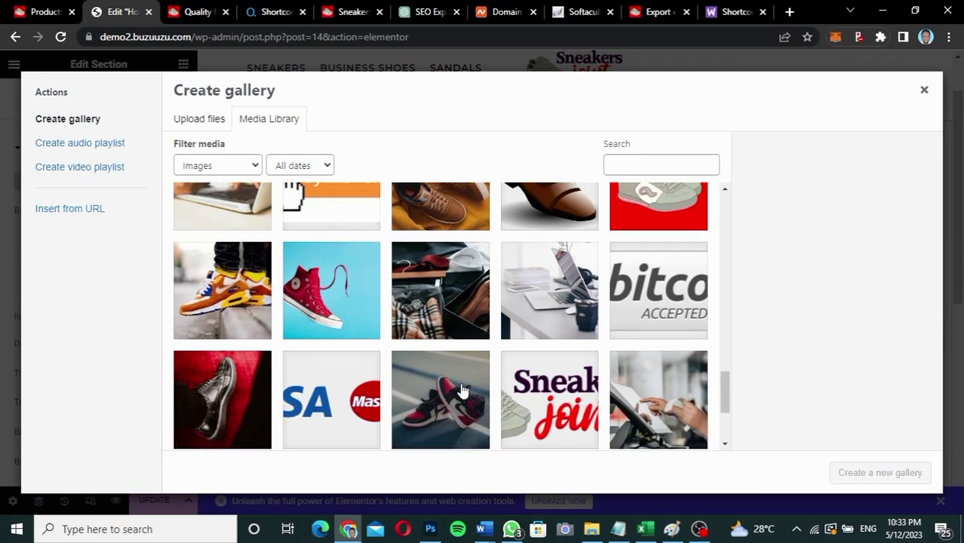
click(463, 390)
click(208, 412)
click(446, 302)
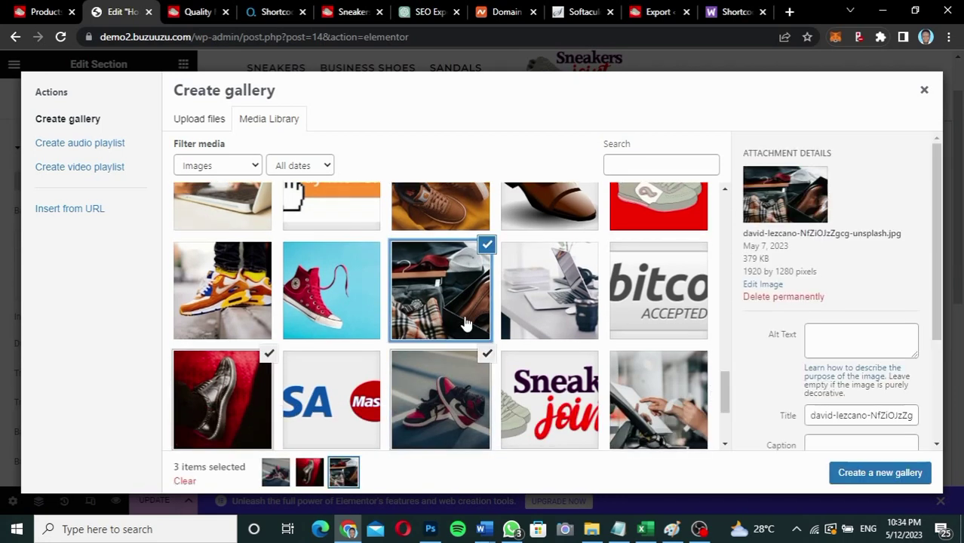
click(317, 302)
click(261, 298)
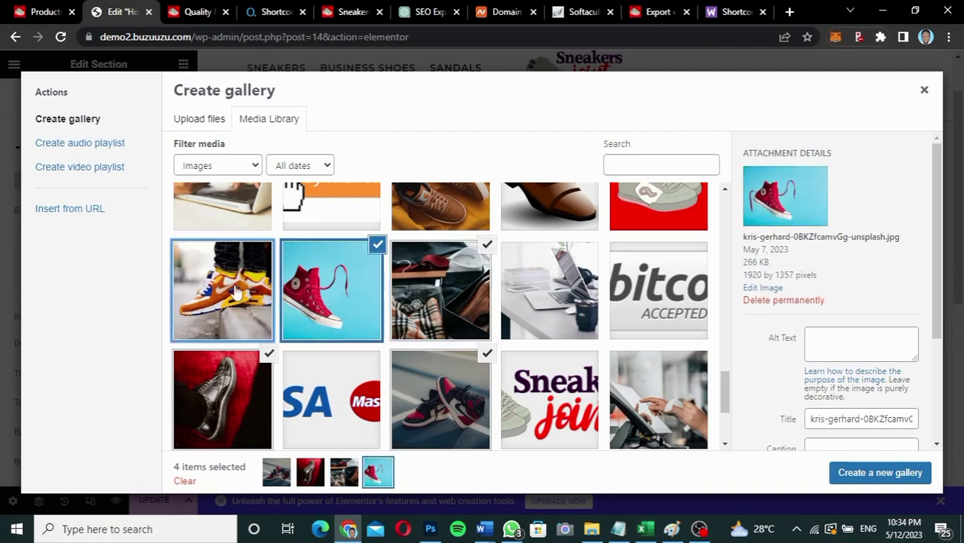
click(443, 226)
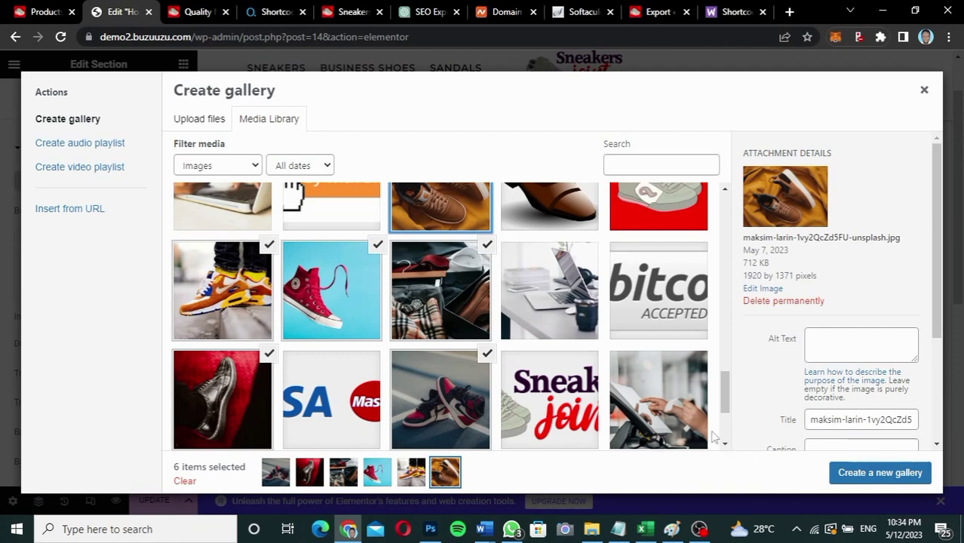
click(870, 473)
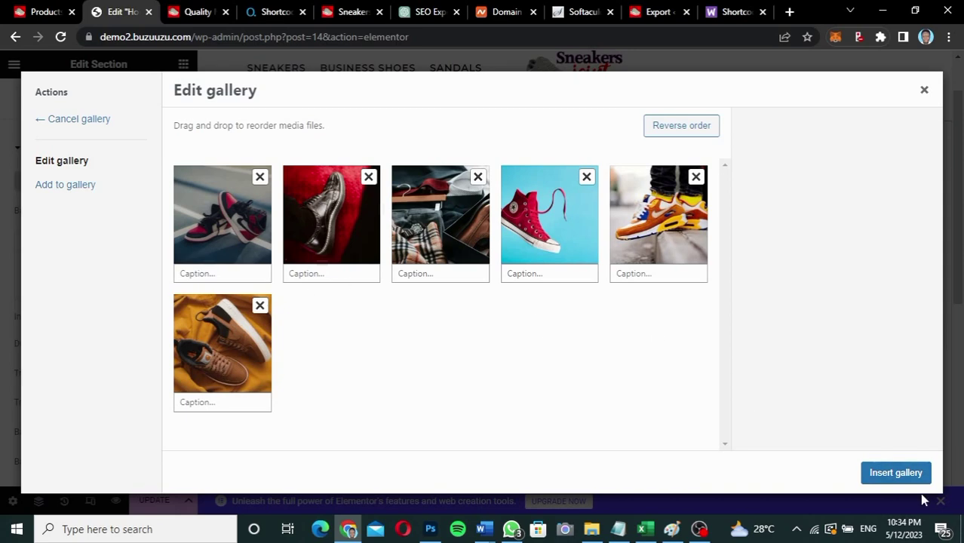
click(888, 473)
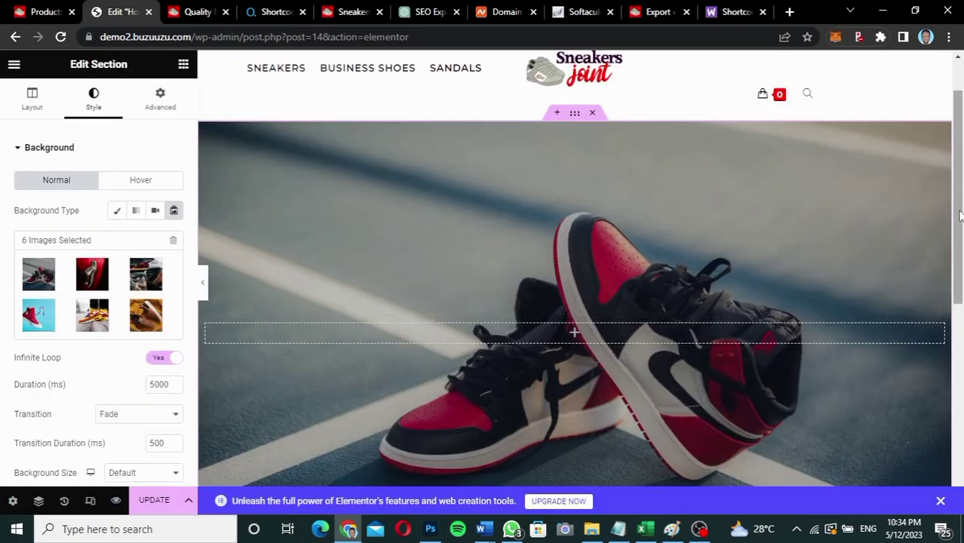
- Set the slideshow's background size to Cover and check the images in the section
drag(961, 199, 962, 253)
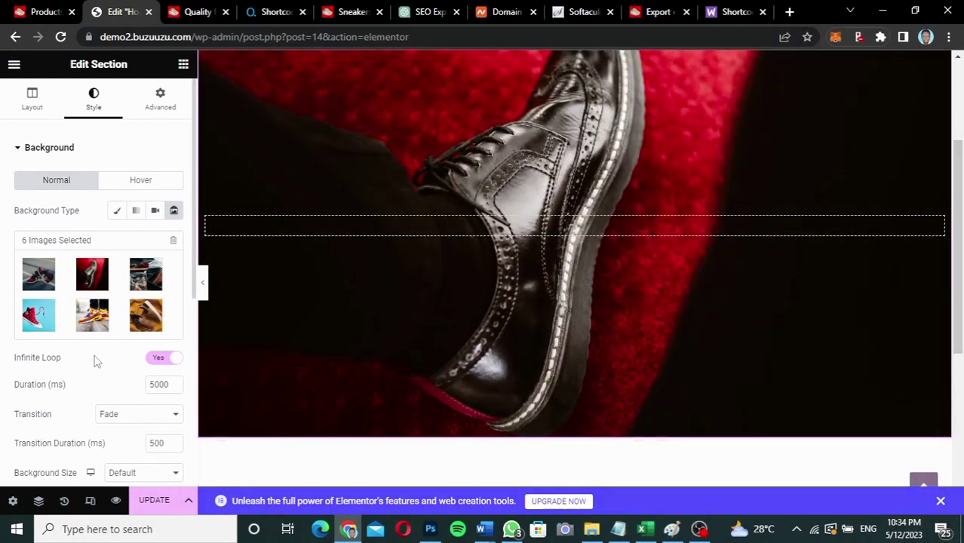
scroll(96, 361, down, 1)
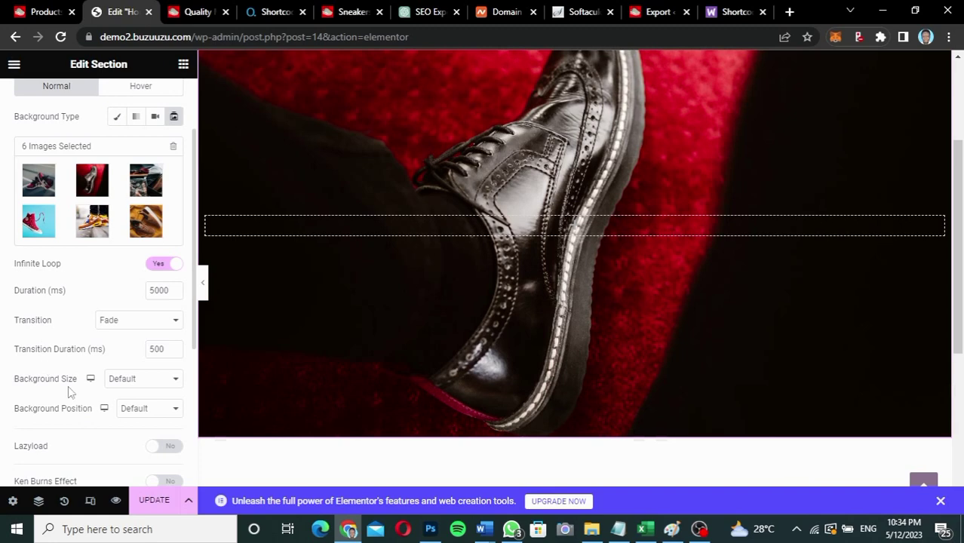
scroll(68, 386, down, 1)
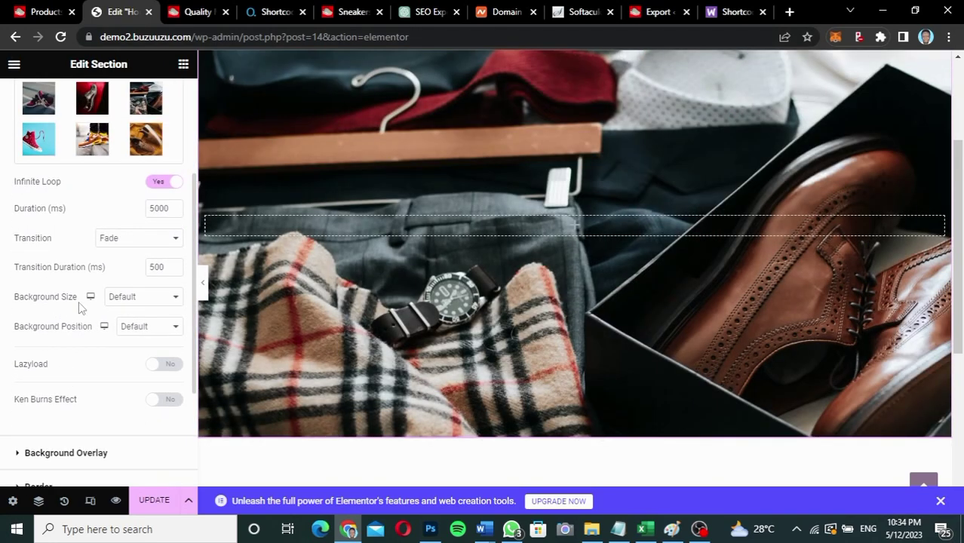
click(149, 301)
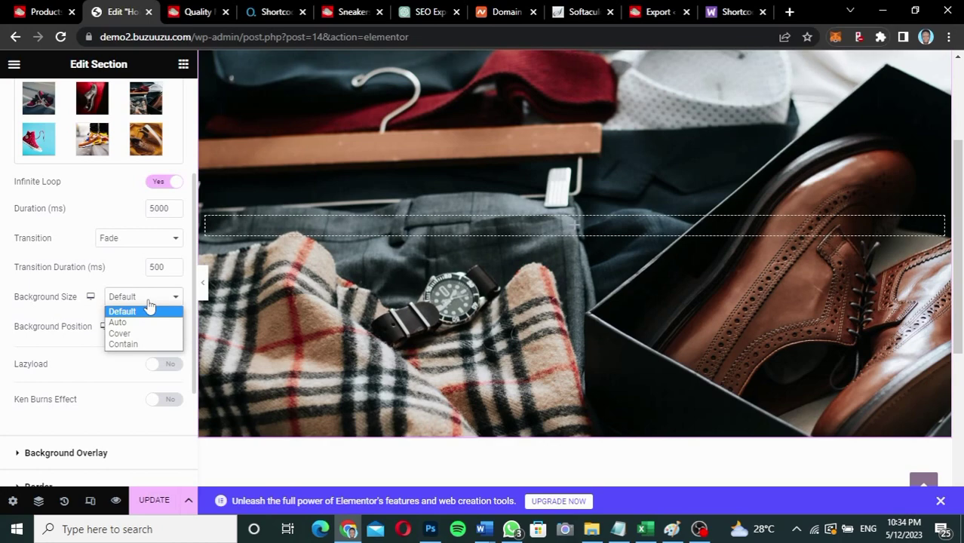
click(120, 333)
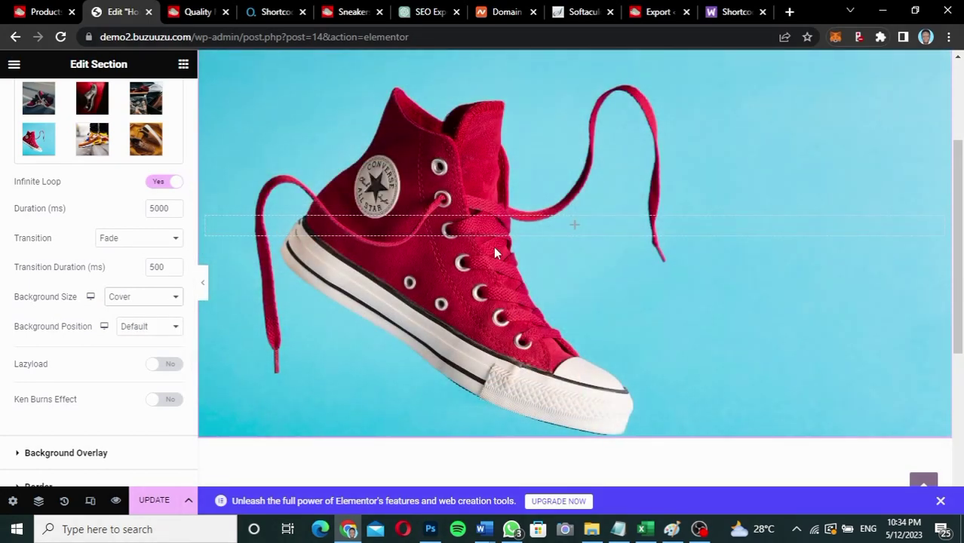
scroll(495, 253, up, 2)
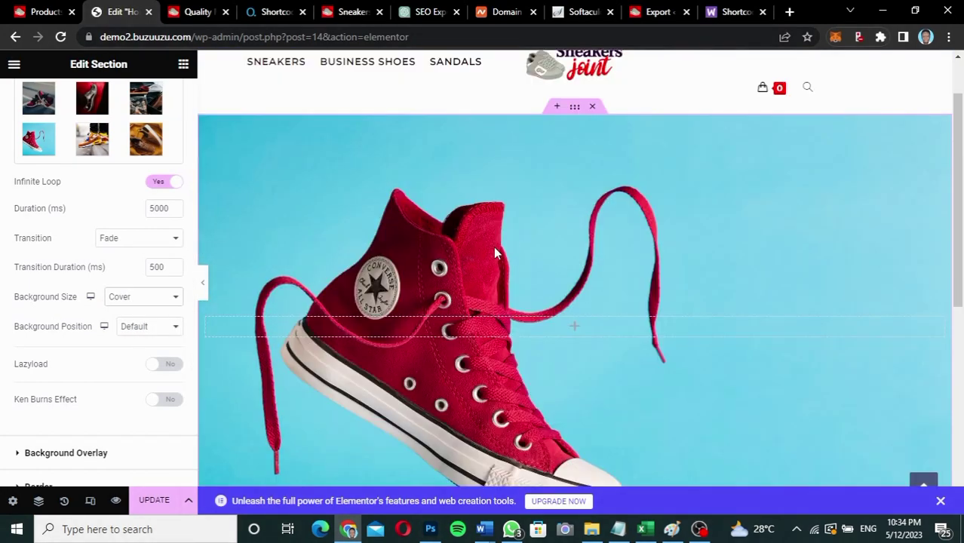
scroll(495, 253, up, 1)
- Give the section a gradient background overlay with the dark purple-red #310018 as its first color
scroll(30, 308, down, 3)
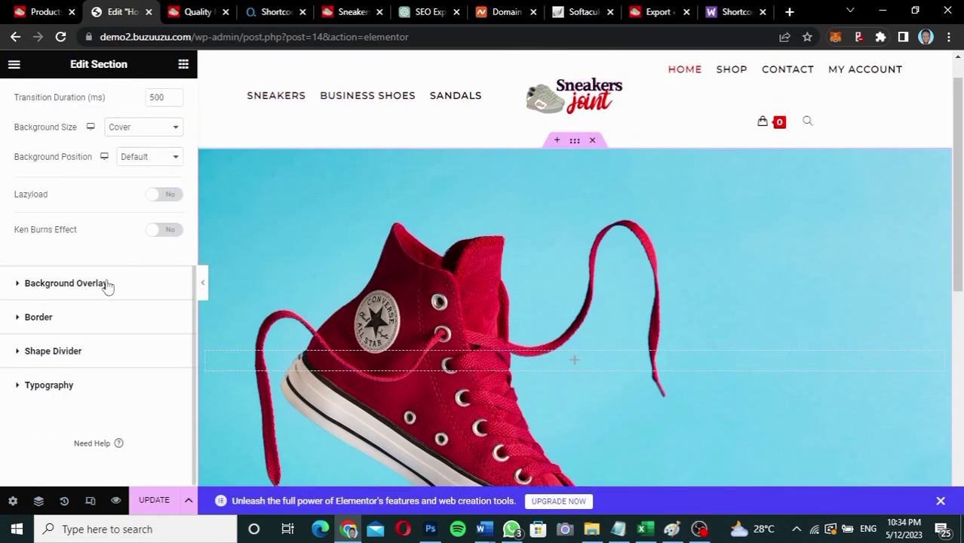
click(62, 293)
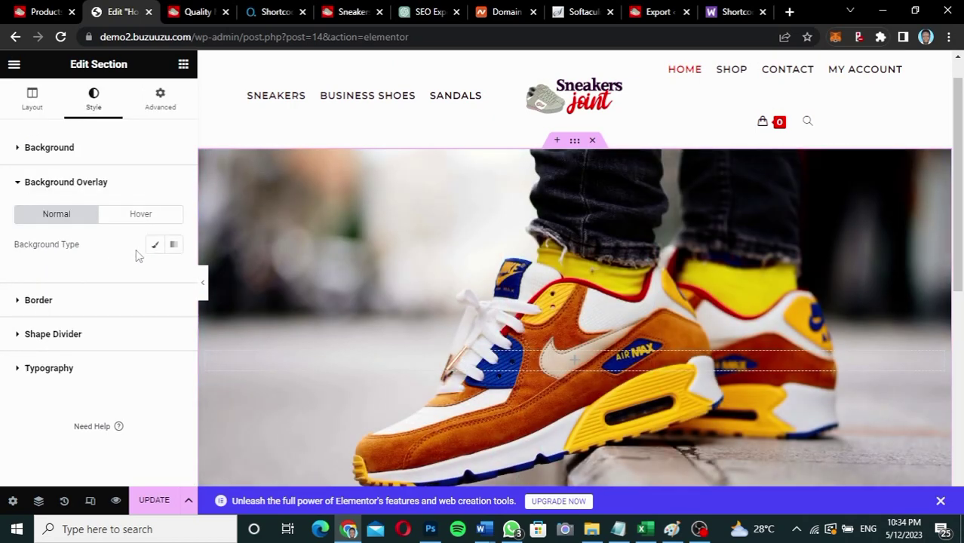
click(173, 249)
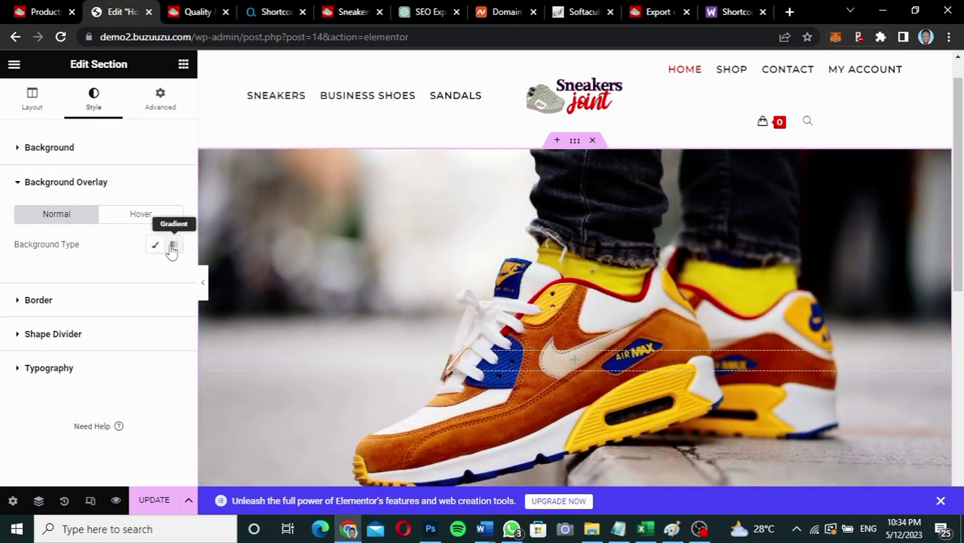
click(172, 276)
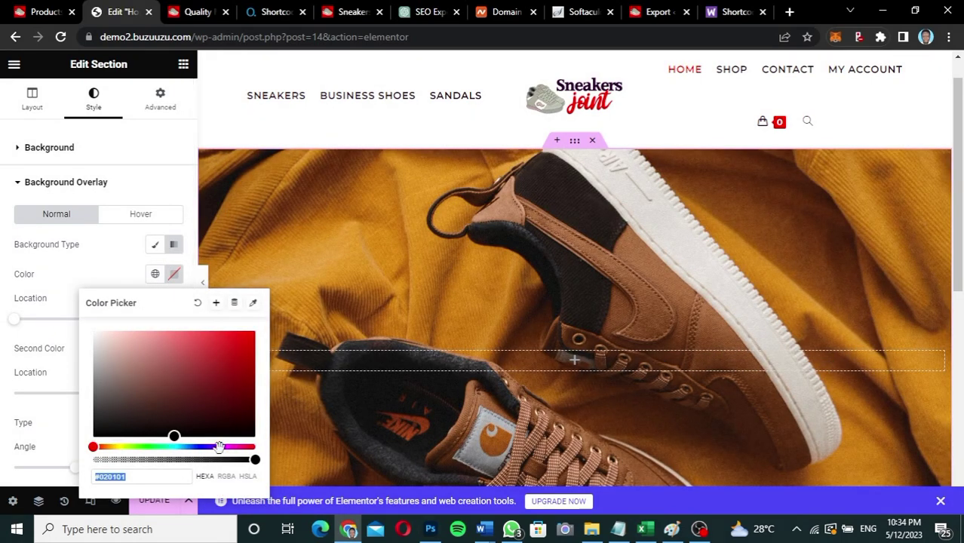
click(218, 447)
drag(218, 448, 224, 448)
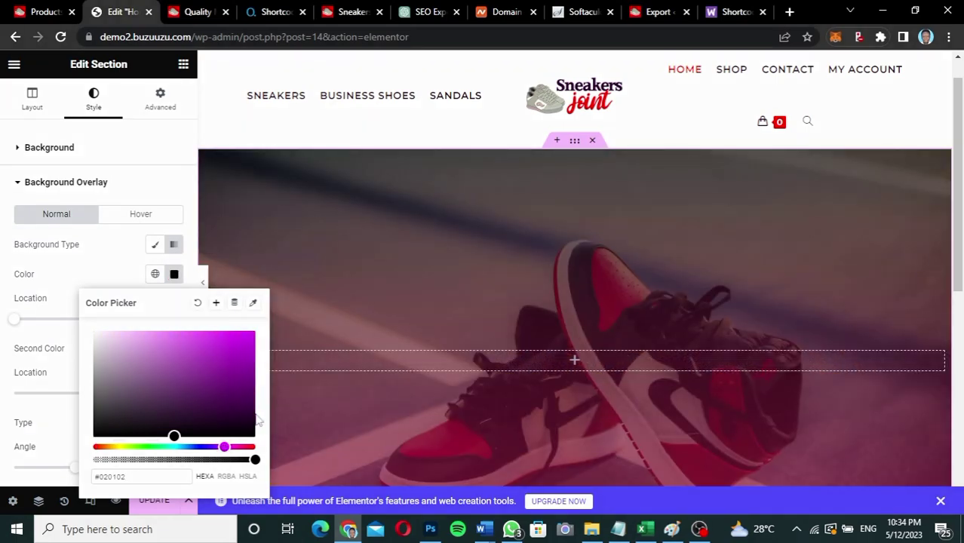
click(221, 449)
drag(221, 449, 243, 448)
drag(253, 400, 253, 417)
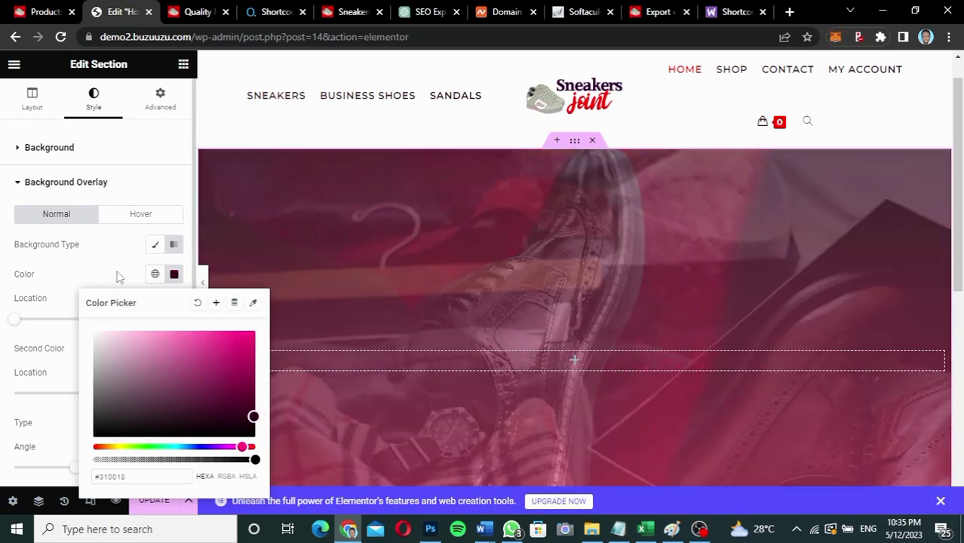
click(117, 274)
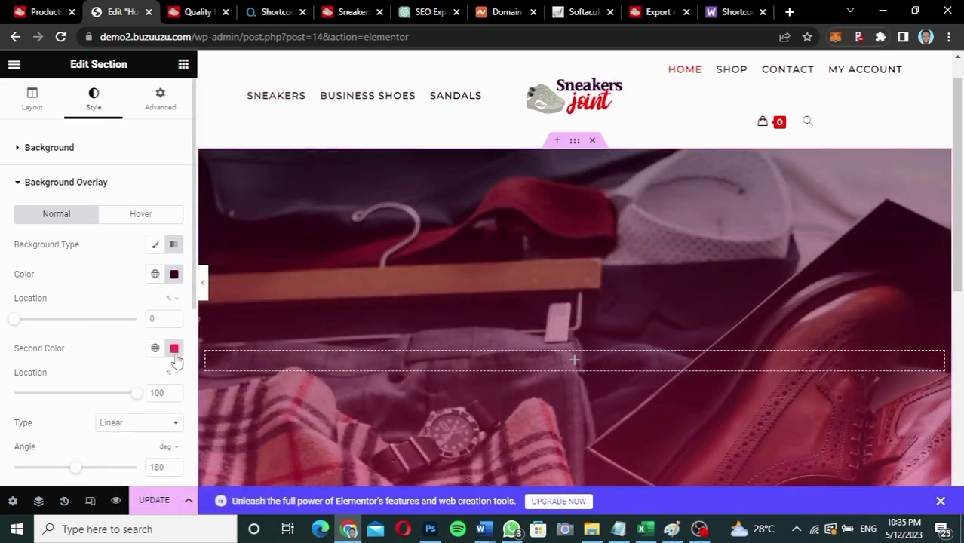
- Change the overlay gradient's second color to a very dark red
click(174, 350)
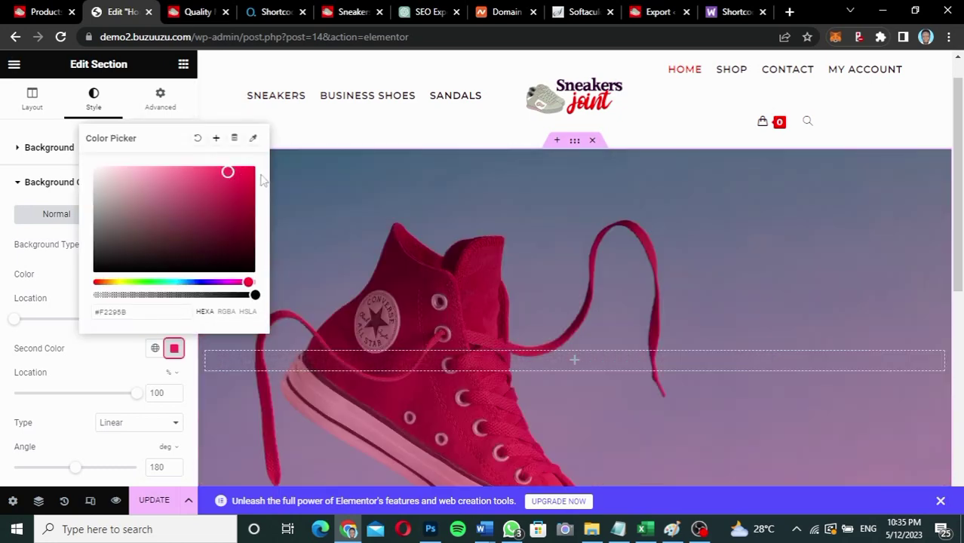
drag(253, 173, 260, 174)
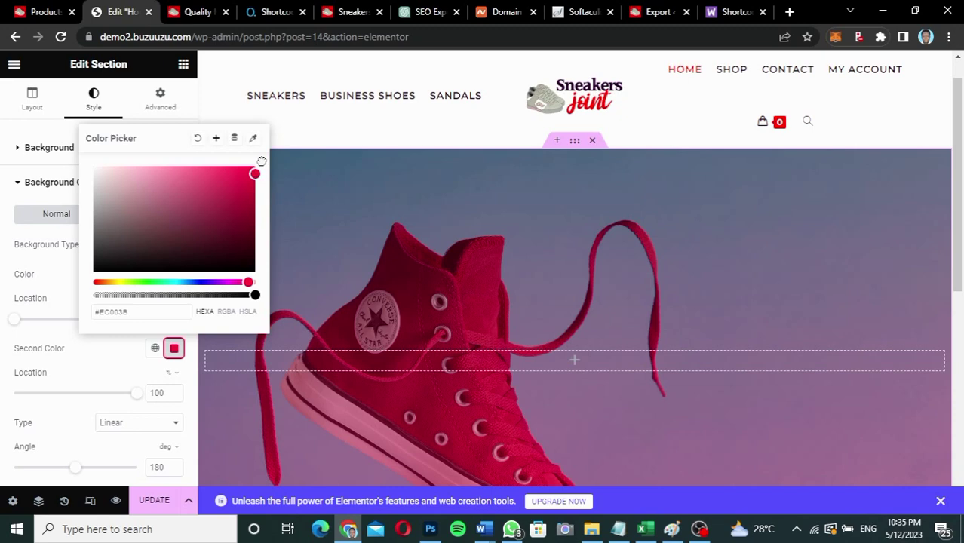
click(259, 166)
drag(250, 282, 74, 286)
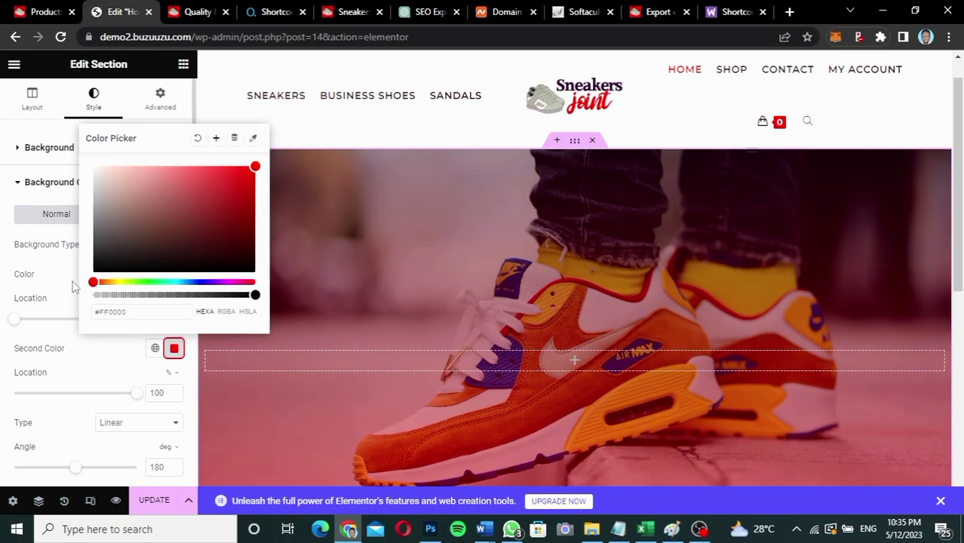
click(251, 233)
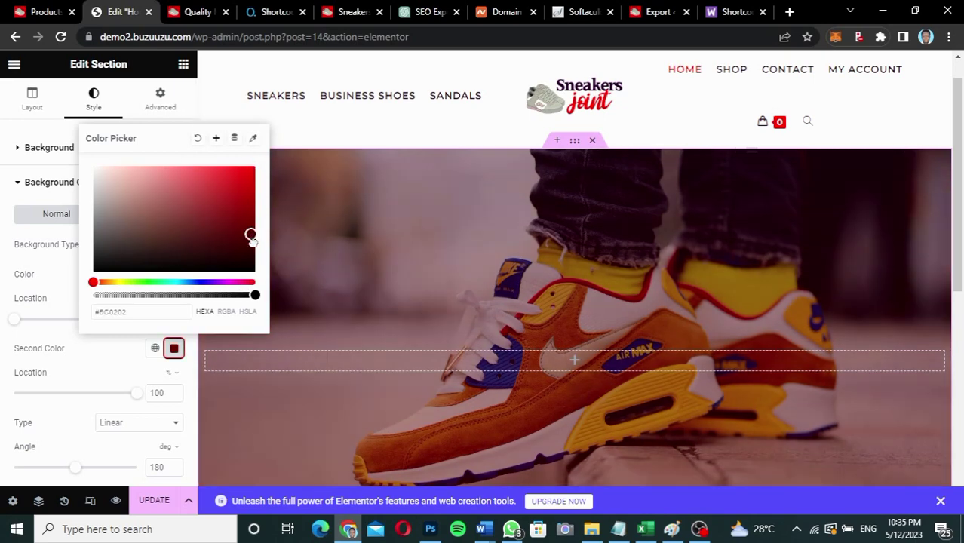
drag(253, 241, 254, 246)
click(160, 376)
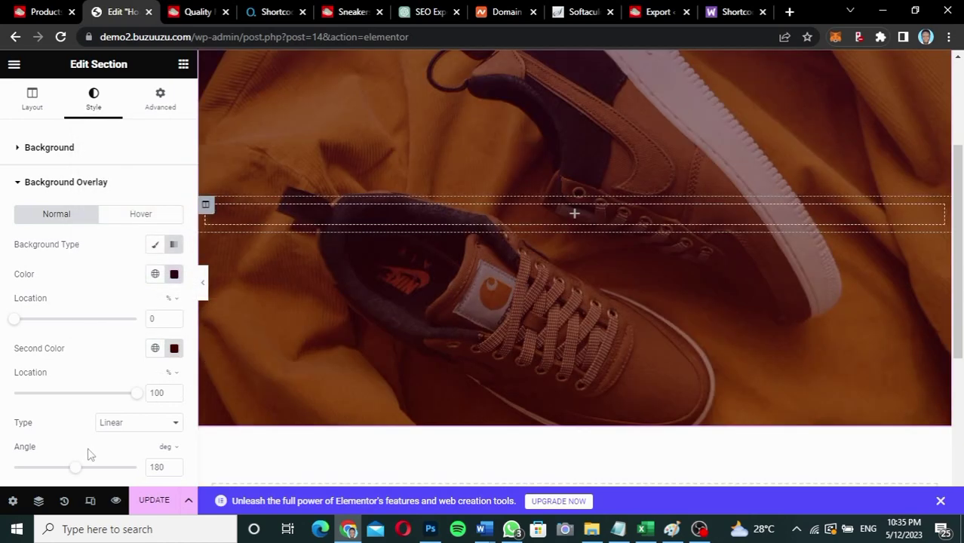
- Set the background overlay's opacity to 0.70 and check the darkened slideshow
scroll(98, 455, down, 1)
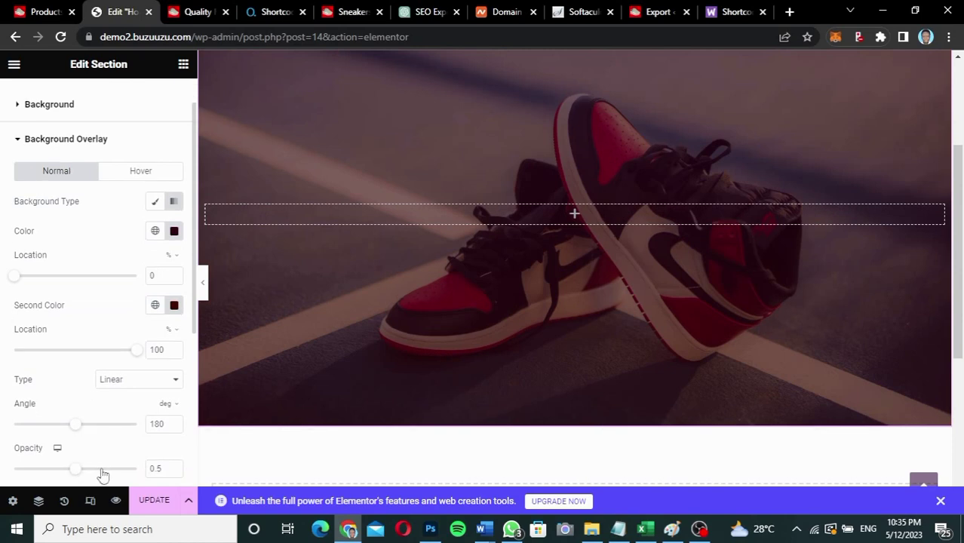
click(103, 470)
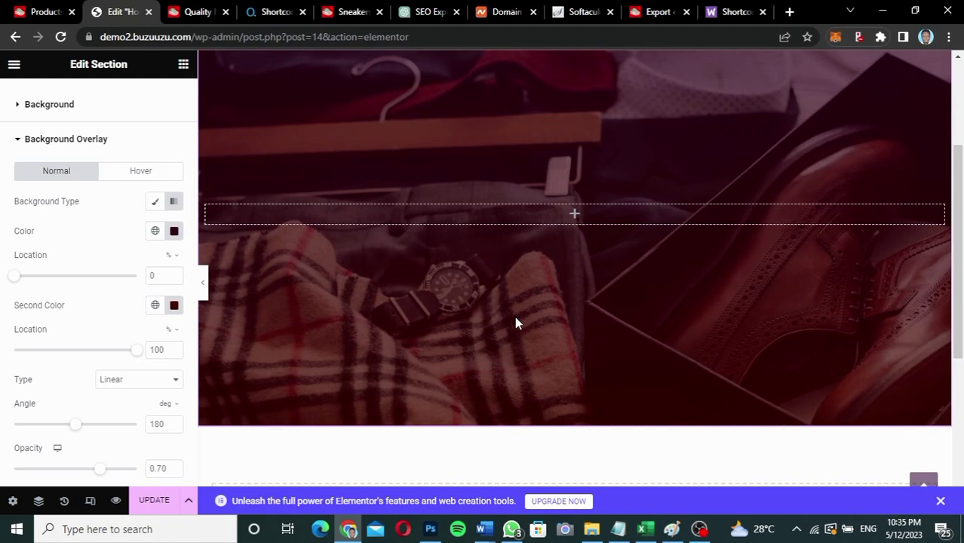
scroll(516, 322, up, 2)
scroll(516, 323, down, 1)
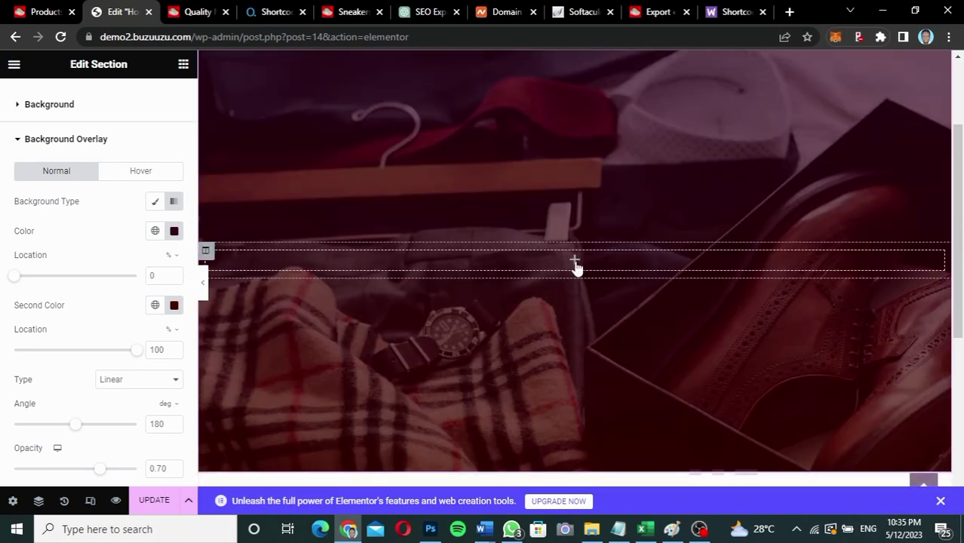
- Copy the hero heading "Sneakers & Business Shoes for Everyday Use" from the reference site's home page
click(344, 13)
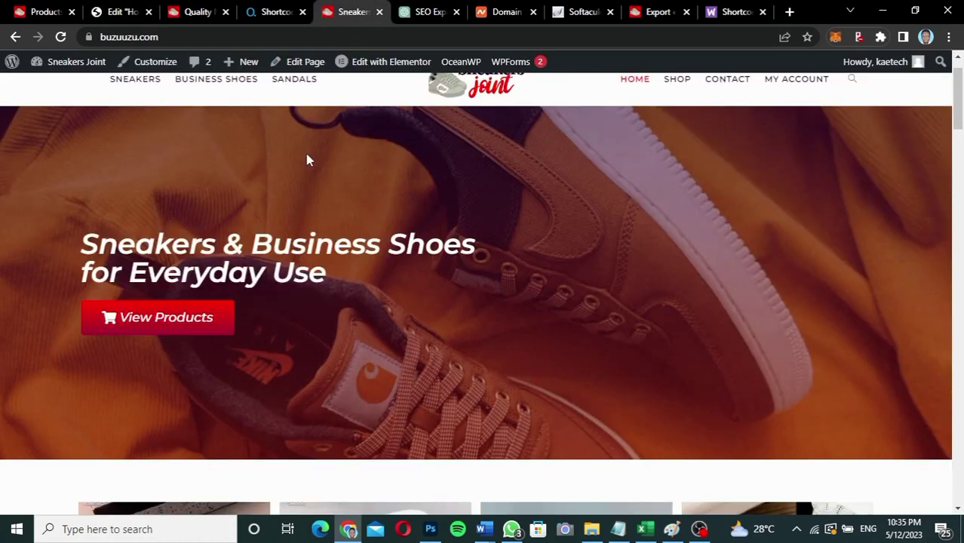
drag(85, 236, 377, 274)
key(ctrl+c)
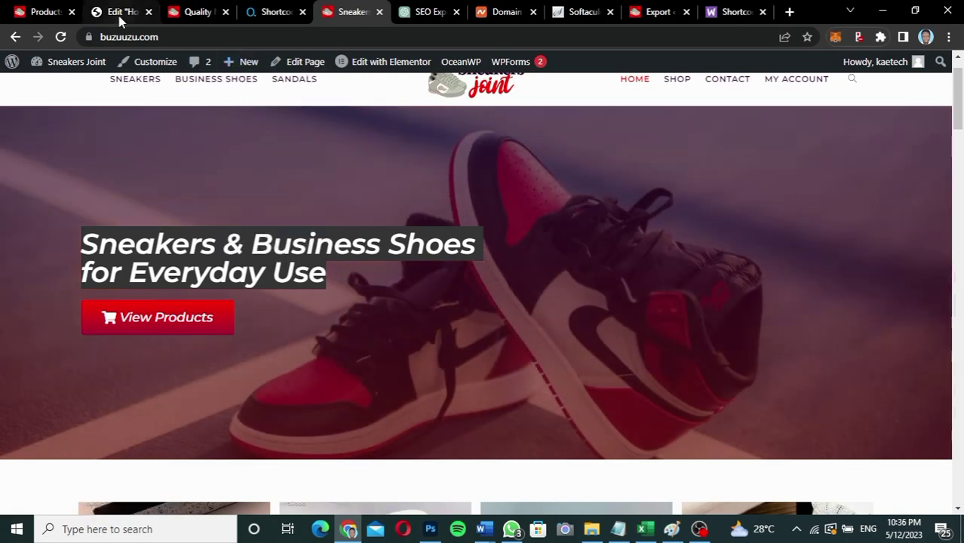
- Back in the Home page editor, add a Heading widget to the hero section with the copied text as its title
click(120, 13)
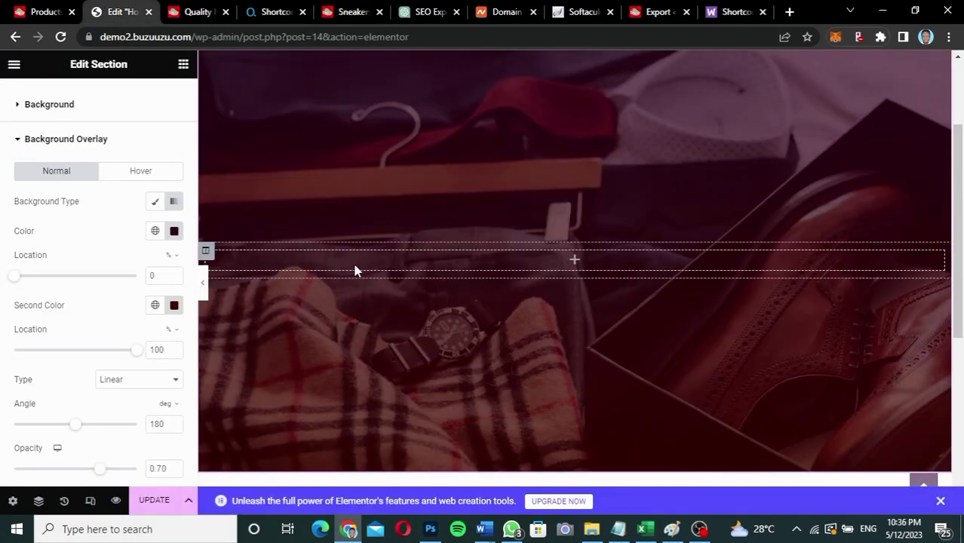
click(575, 264)
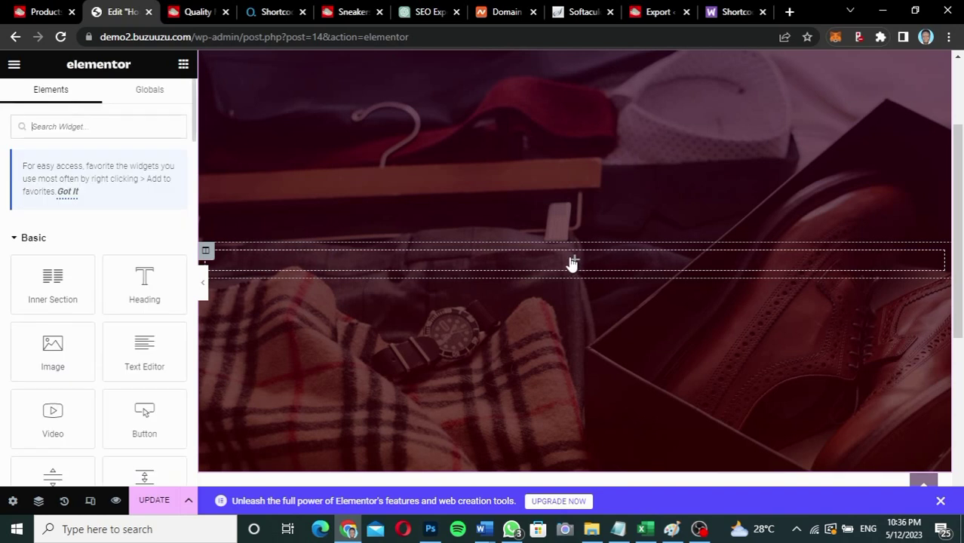
drag(140, 285, 422, 264)
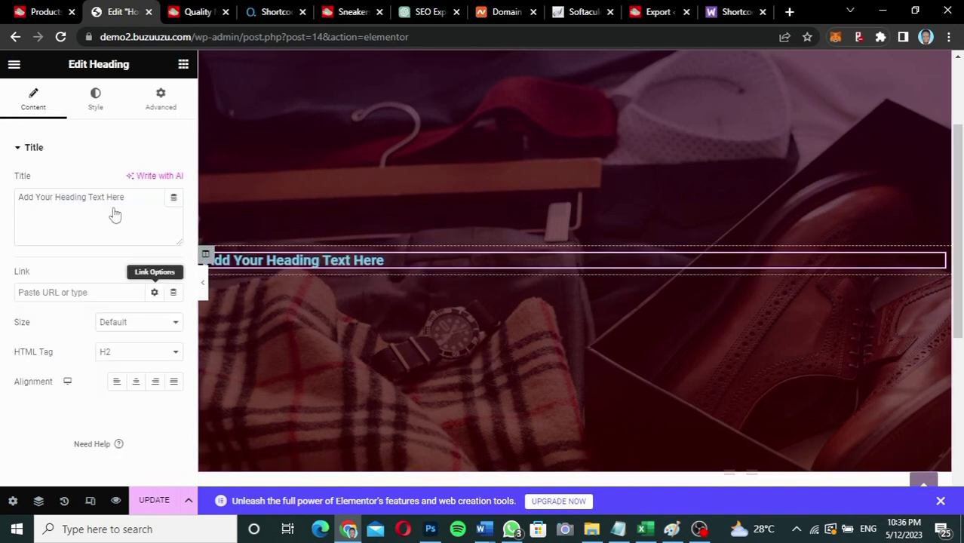
drag(140, 197, 6, 199)
key(ctrl+v)
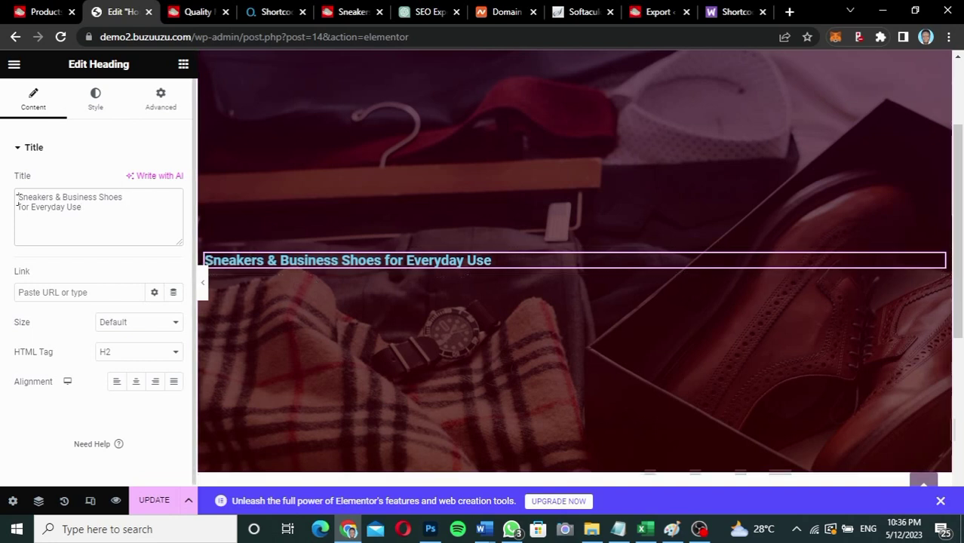
- Italicize the heading title with an <i> tag and insert a <br/> line break after "Sneakers & Business Shoes"
click(17, 198)
text(<i>)
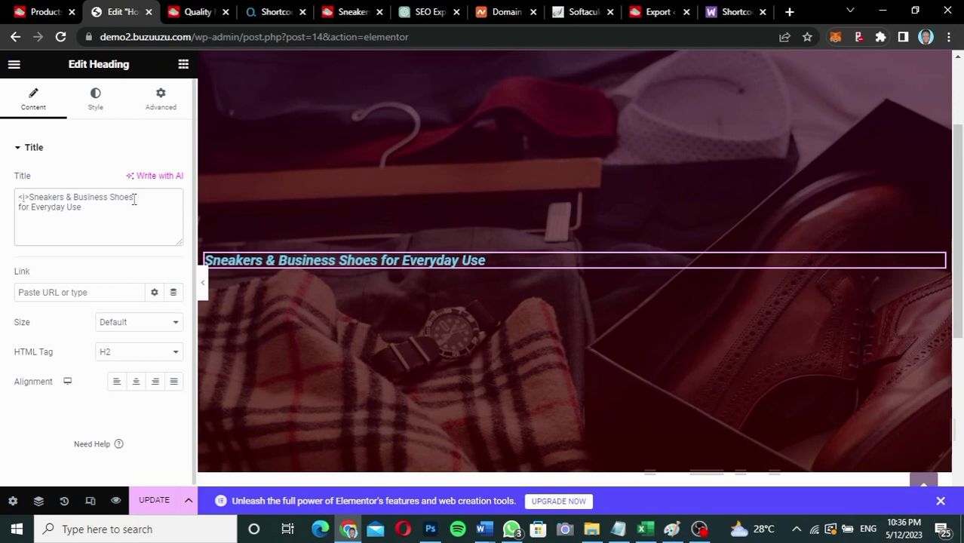
text(<)
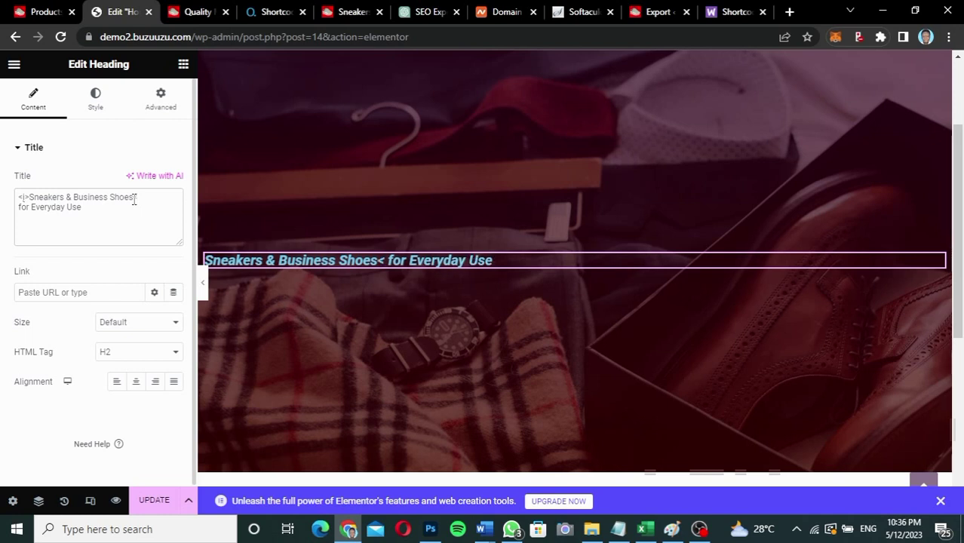
text(br/>)
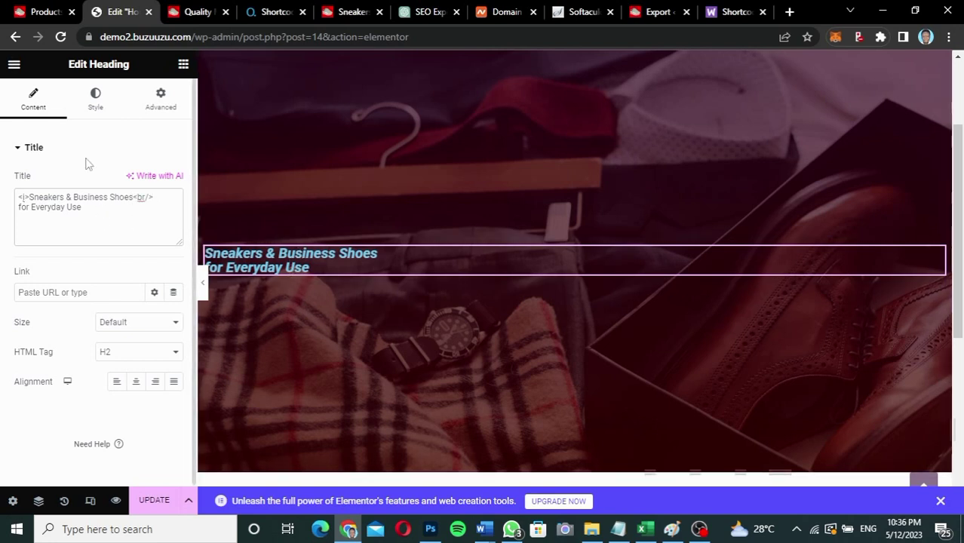
- Set the hero heading's text color to white, #FFFFFF
click(98, 103)
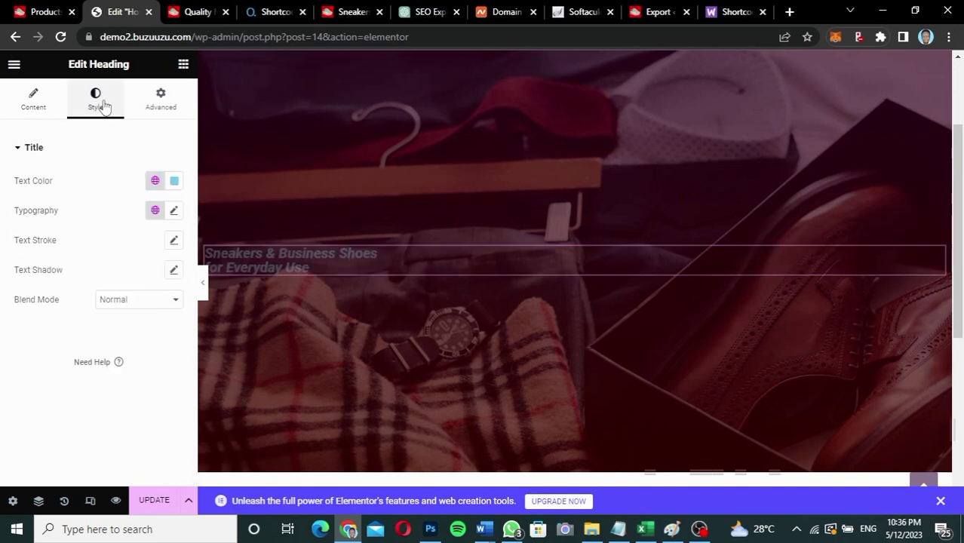
click(174, 184)
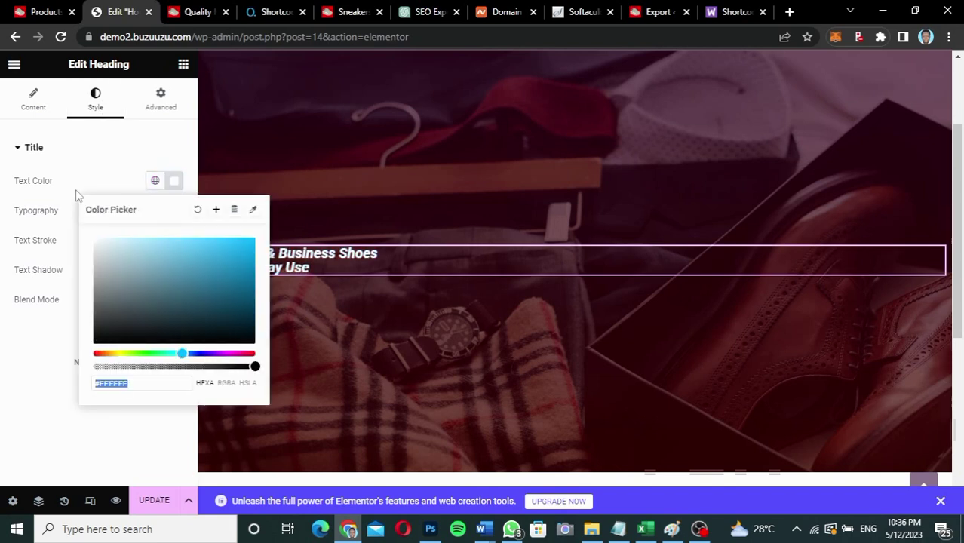
click(78, 193)
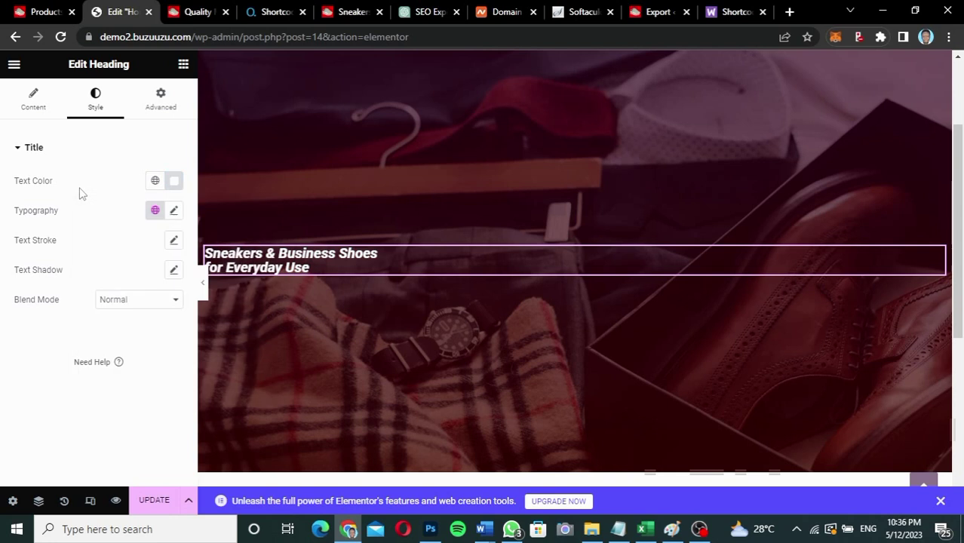
- Change the hero heading's font family to Montserrat
click(174, 212)
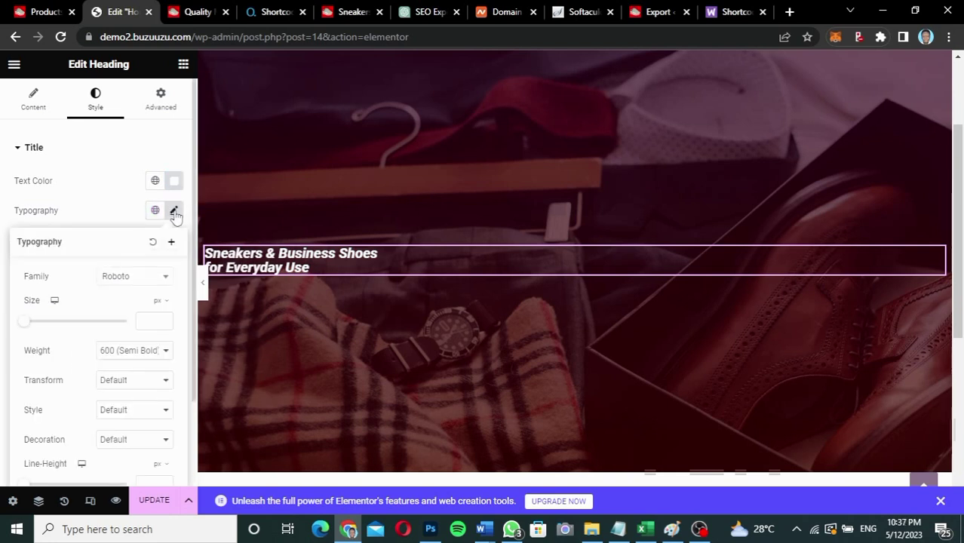
click(149, 279)
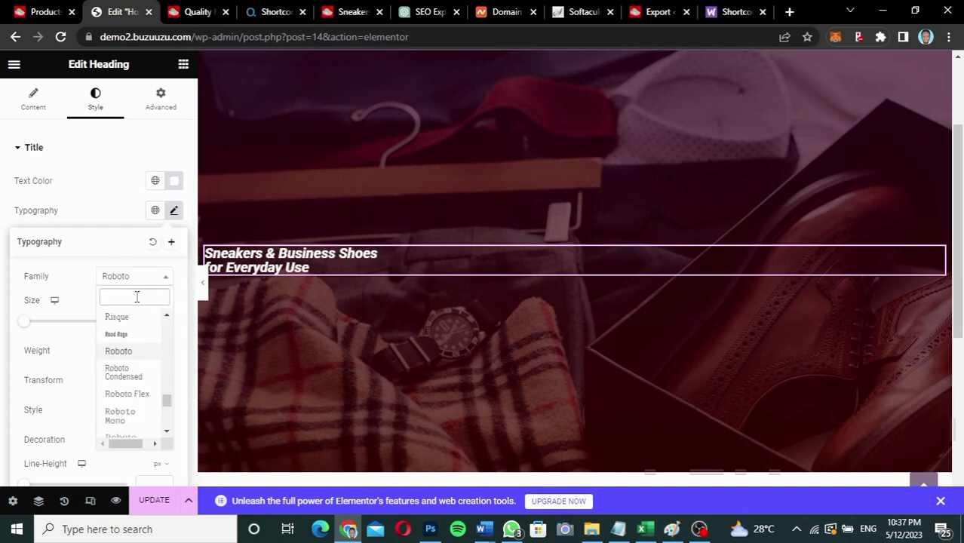
text(monts)
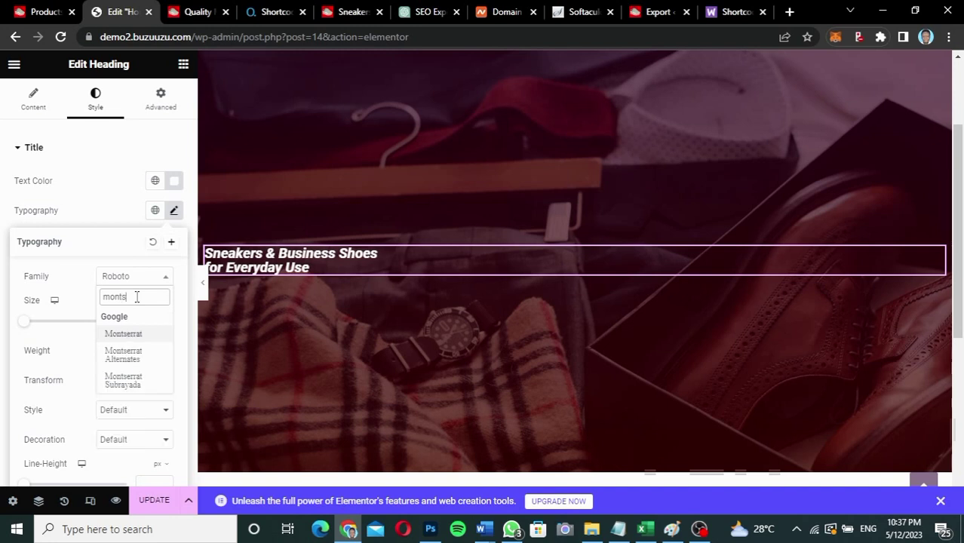
click(137, 334)
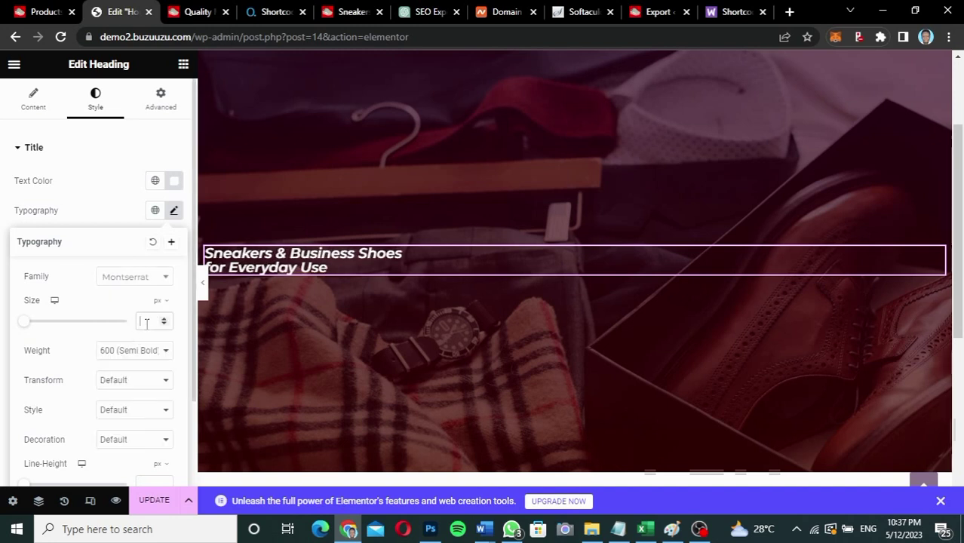
- Try font sizes of 70, 60 and 50 px on the hero heading and settle on 45 px
click(146, 323)
text(70)
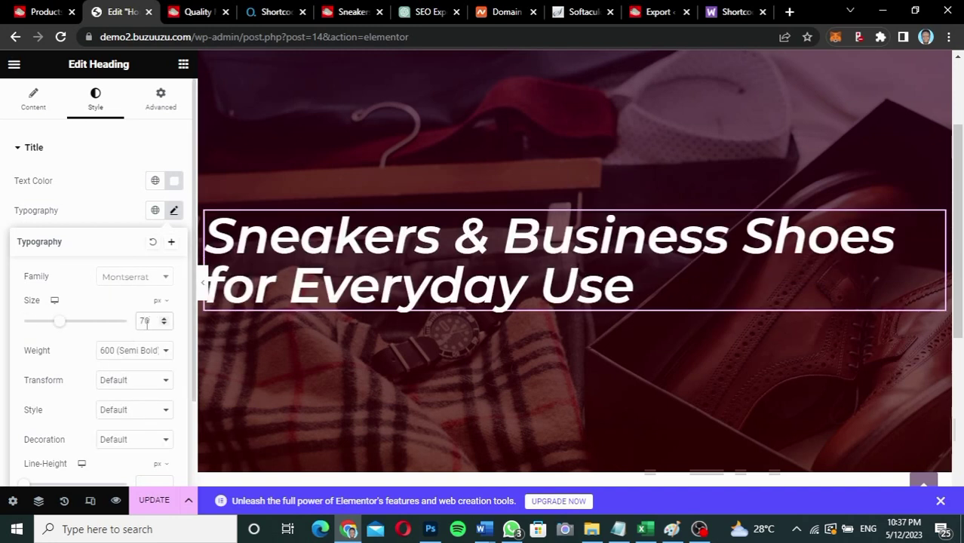
drag(149, 323, 126, 321)
text(60)
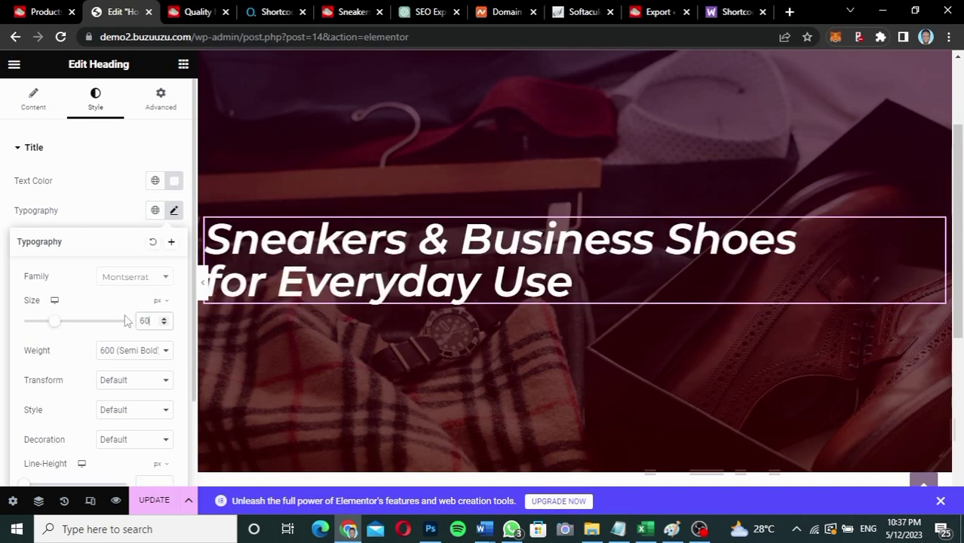
key(BackSpace)
key(BackSpace)
text(50)
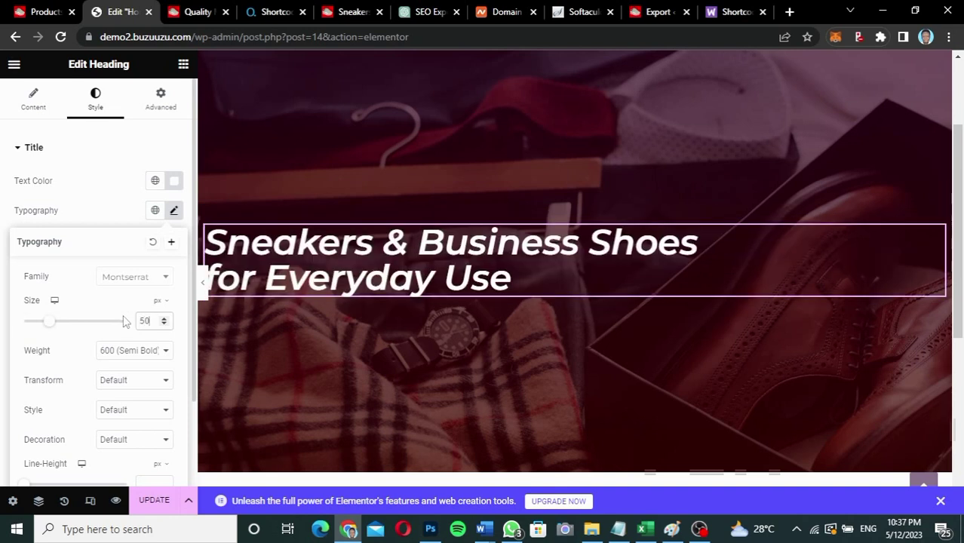
key(BackSpace)
key(BackSpace)
text(45)
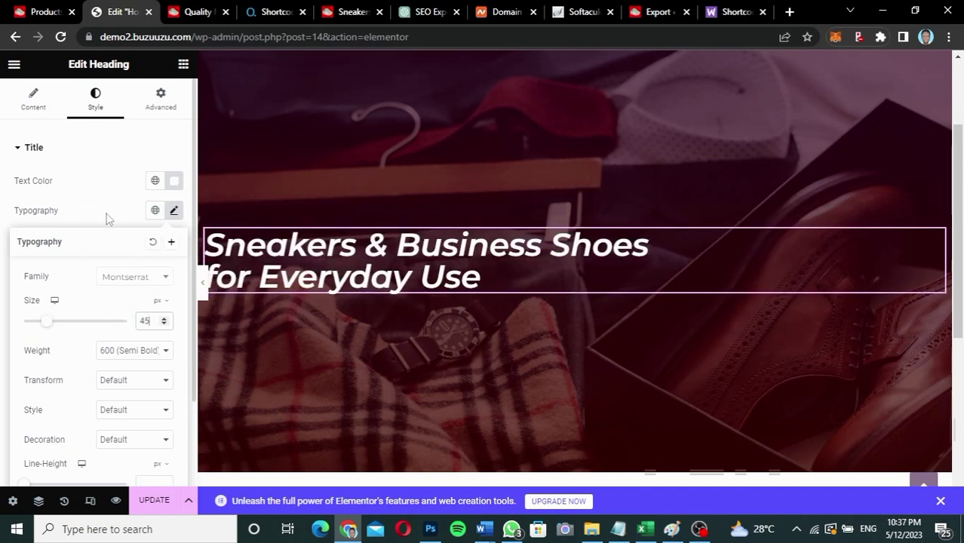
click(108, 215)
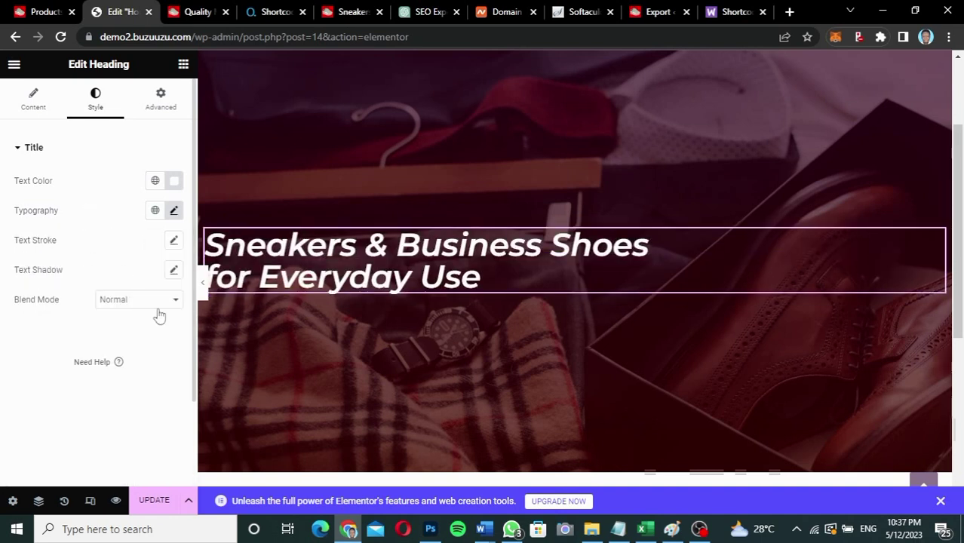
- Add a Button widget below the hero heading and set its text to "VIEW PRODUCTS"
click(183, 65)
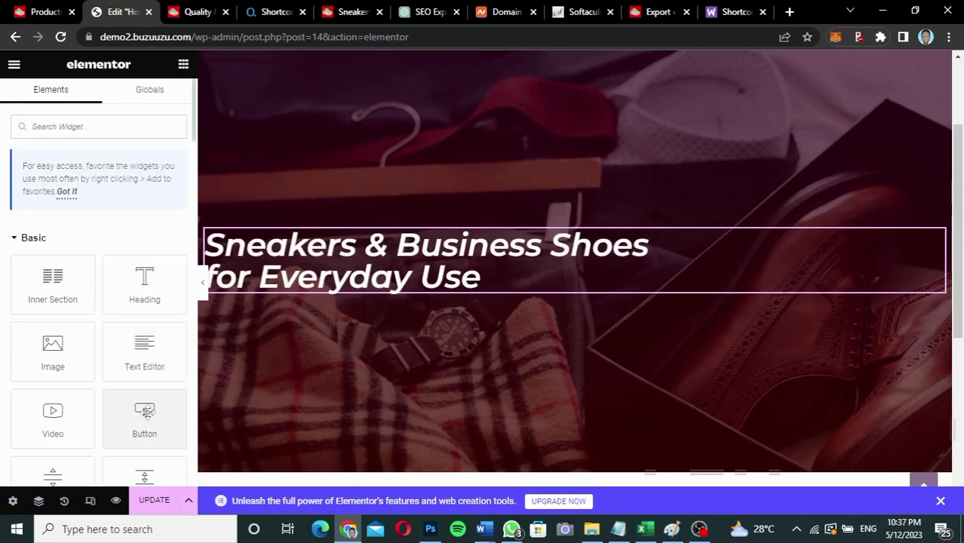
drag(143, 411, 319, 295)
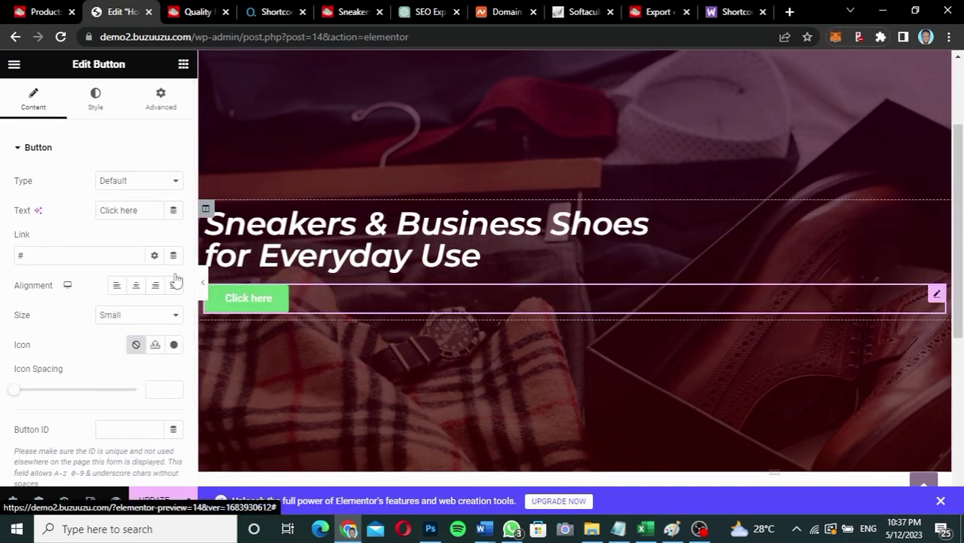
drag(145, 212, 67, 211)
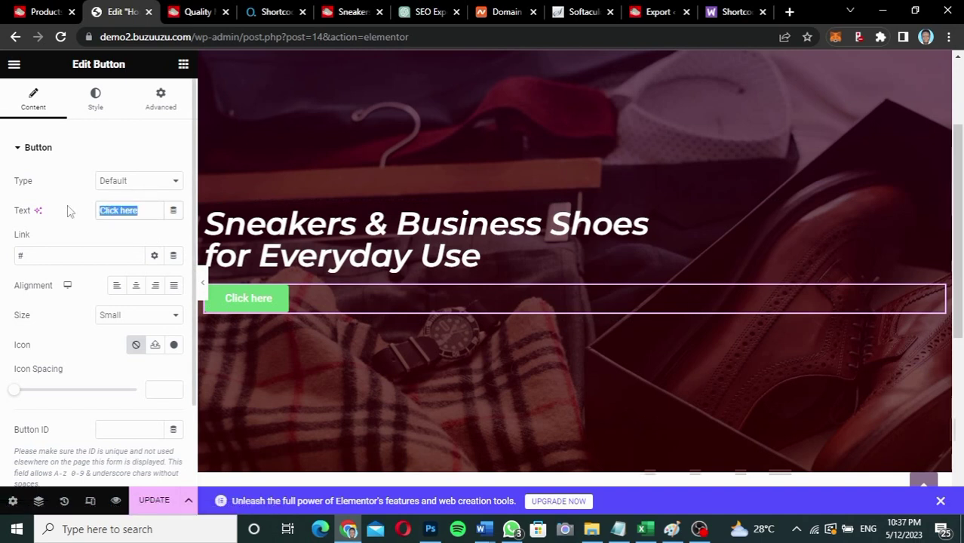
text(VIEW PR)
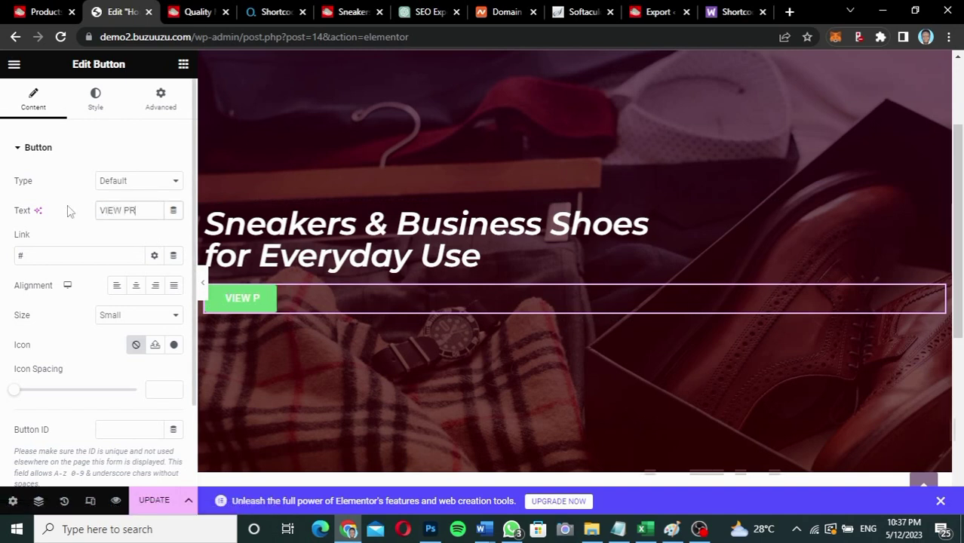
text(ODUCTS)
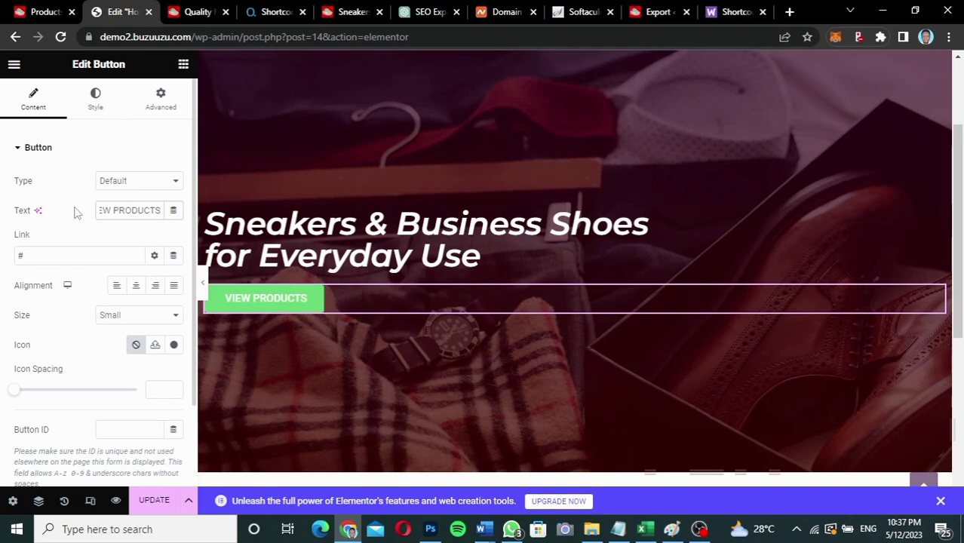
- Link the VIEW PRODUCTS button to the Shop page
drag(58, 255, 14, 260)
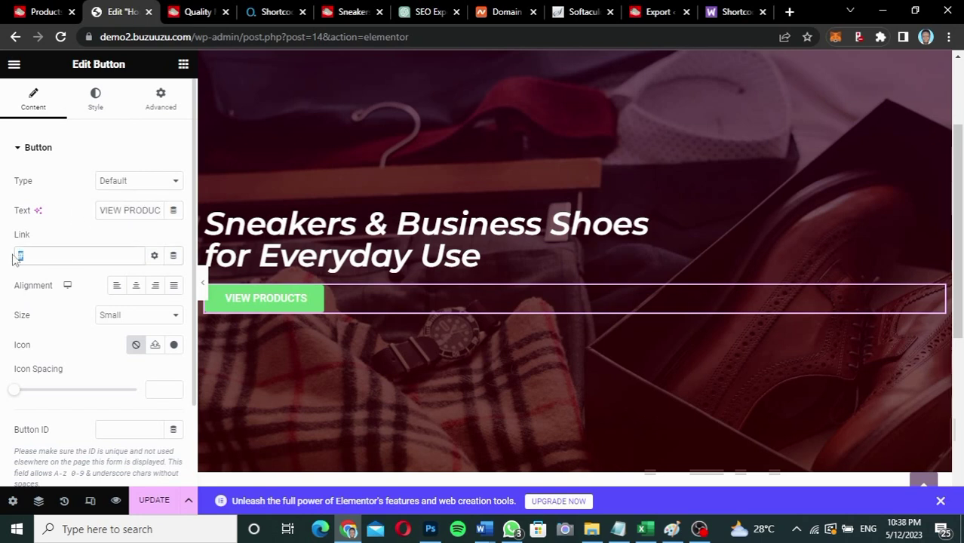
text(shop)
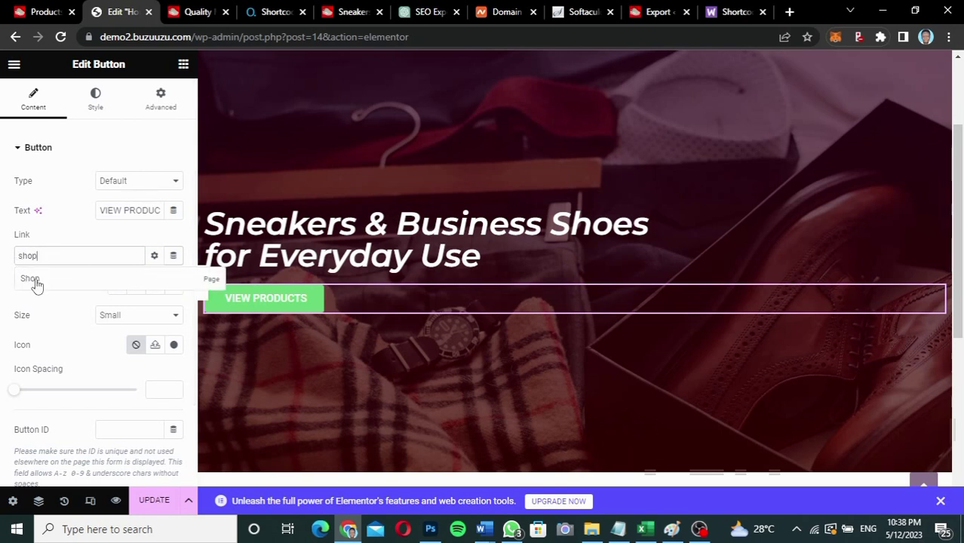
click(35, 282)
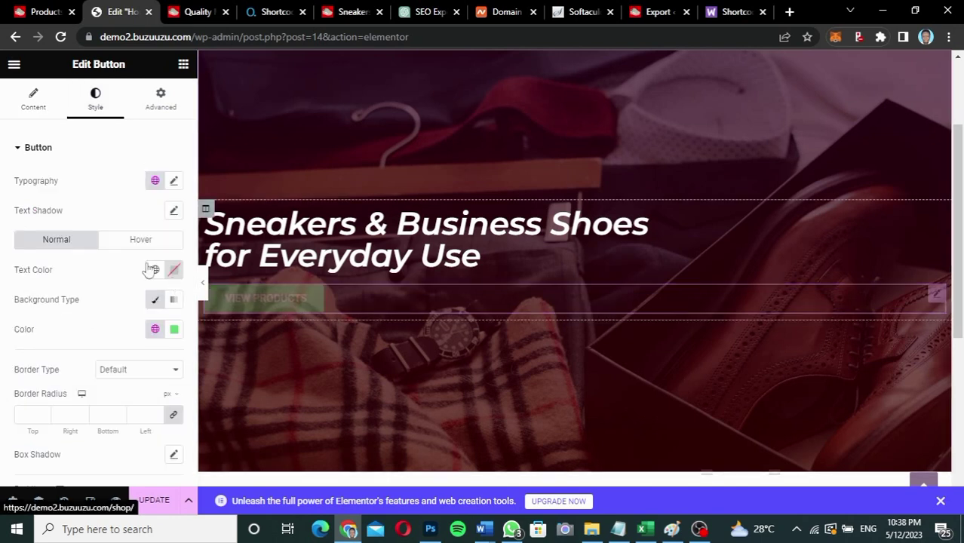
- Set the VIEW PRODUCTS button's typography to the Montserrat font at 18 px
click(174, 184)
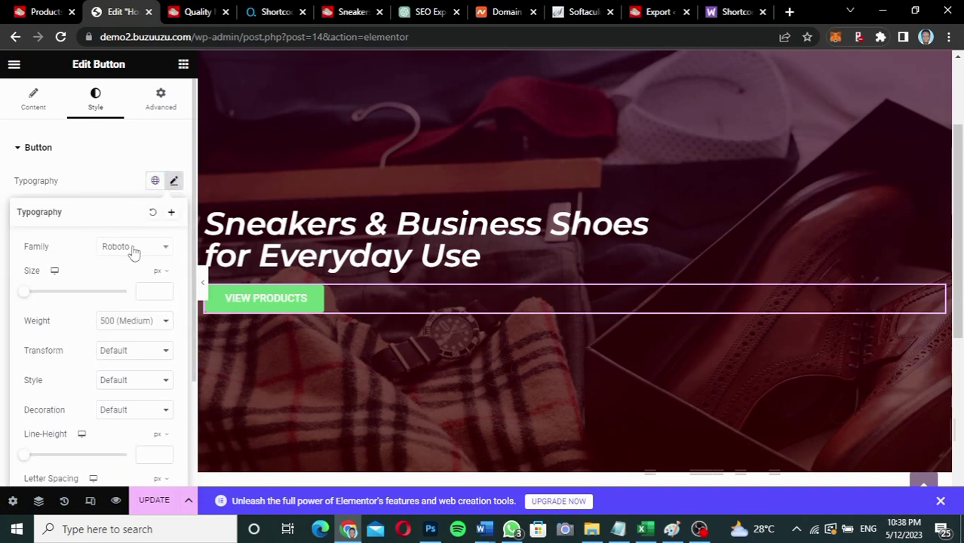
click(145, 290)
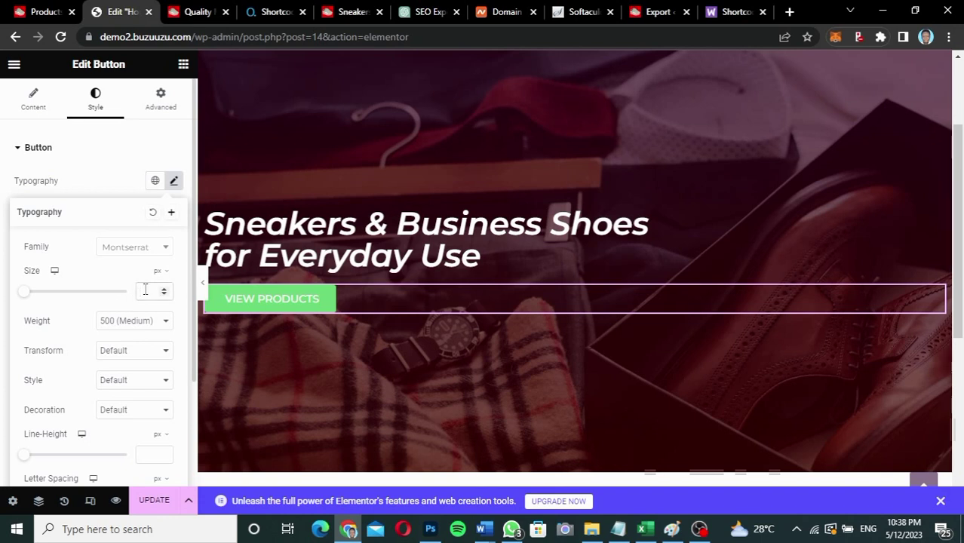
text(18)
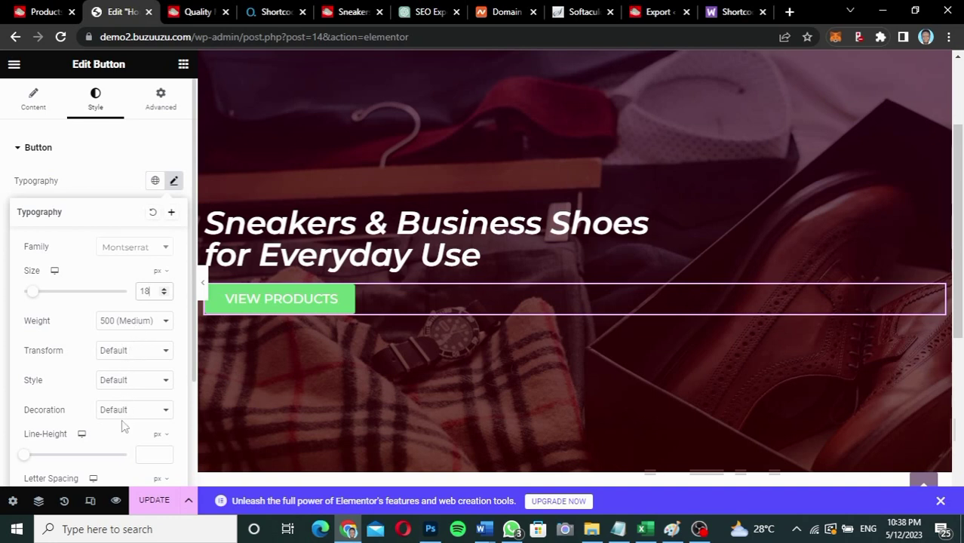
scroll(123, 423, down, 2)
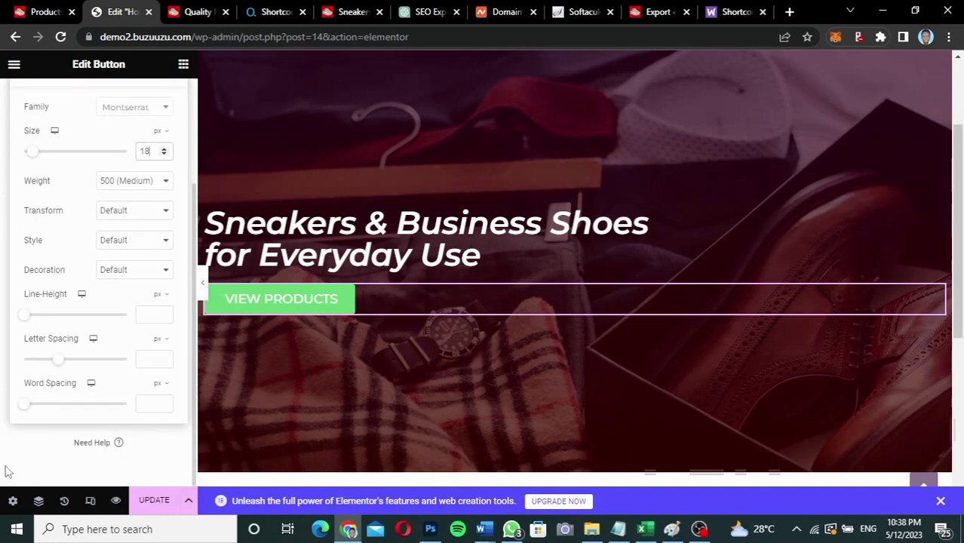
click(5, 467)
scroll(143, 291, up, 1)
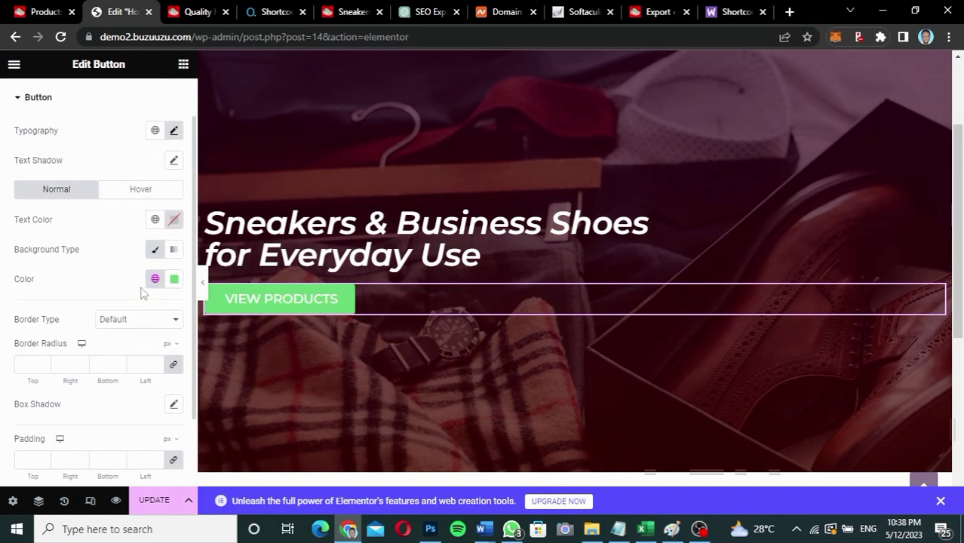
scroll(143, 293, down, 1)
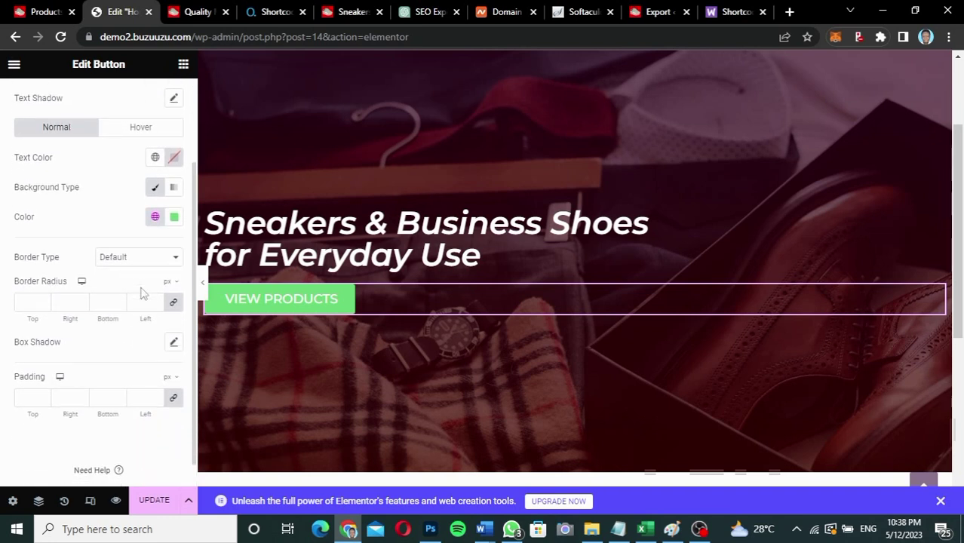
- Switch the VIEW PRODUCTS button's background to a gradient and set its first color to red #FA0000
scroll(140, 293, up, 2)
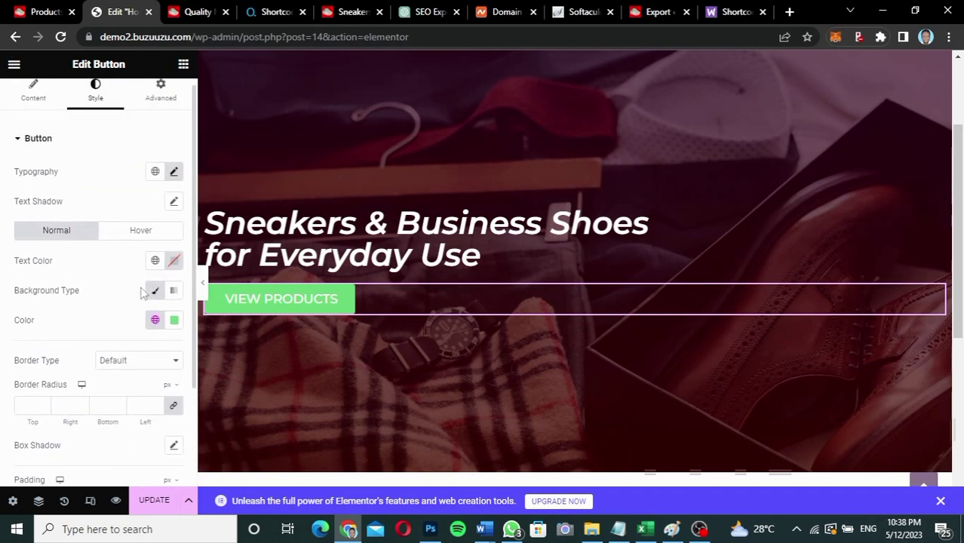
scroll(141, 293, up, 1)
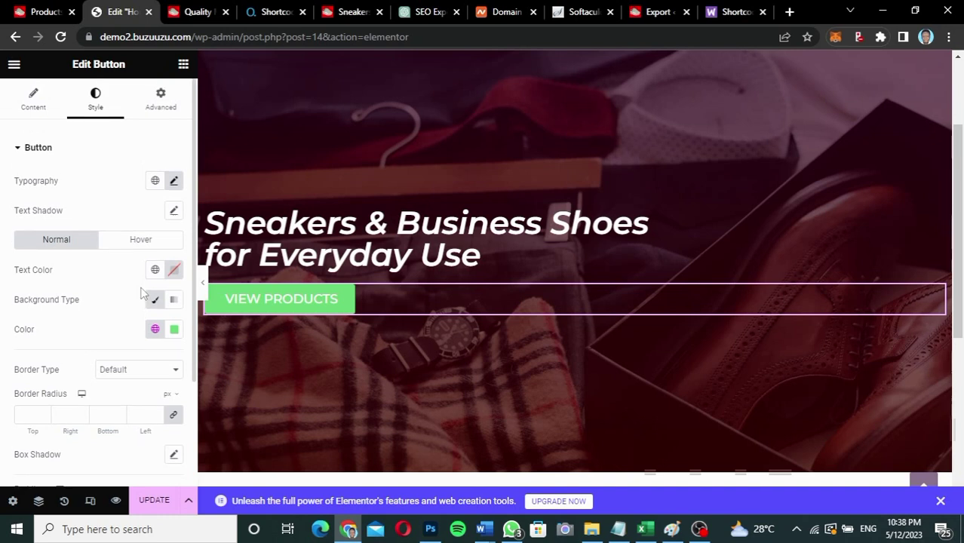
scroll(140, 293, down, 2)
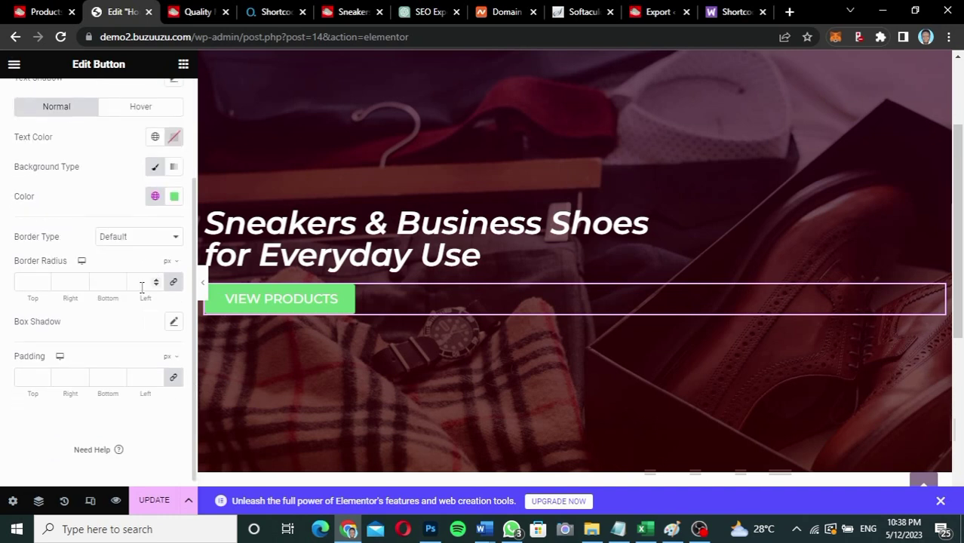
scroll(141, 287, up, 2)
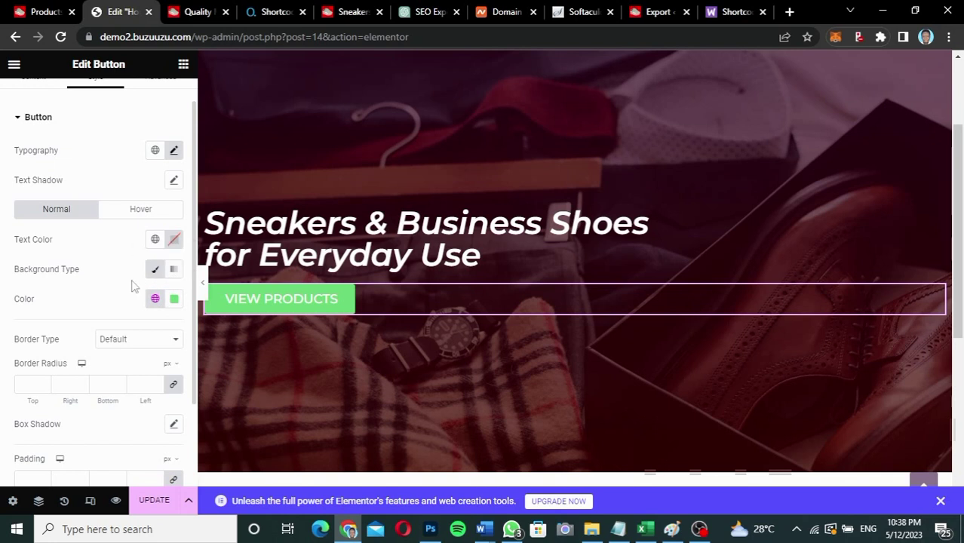
click(174, 270)
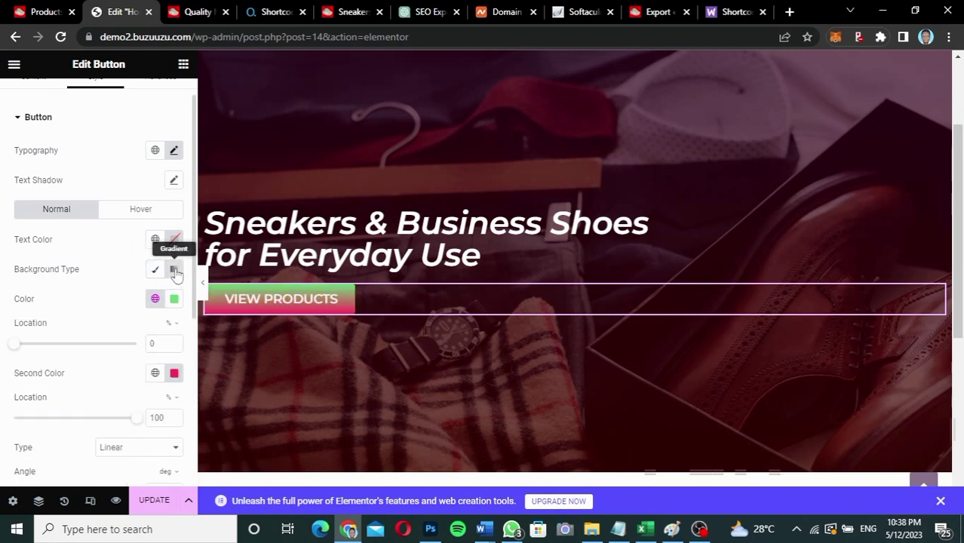
scroll(174, 361, down, 1)
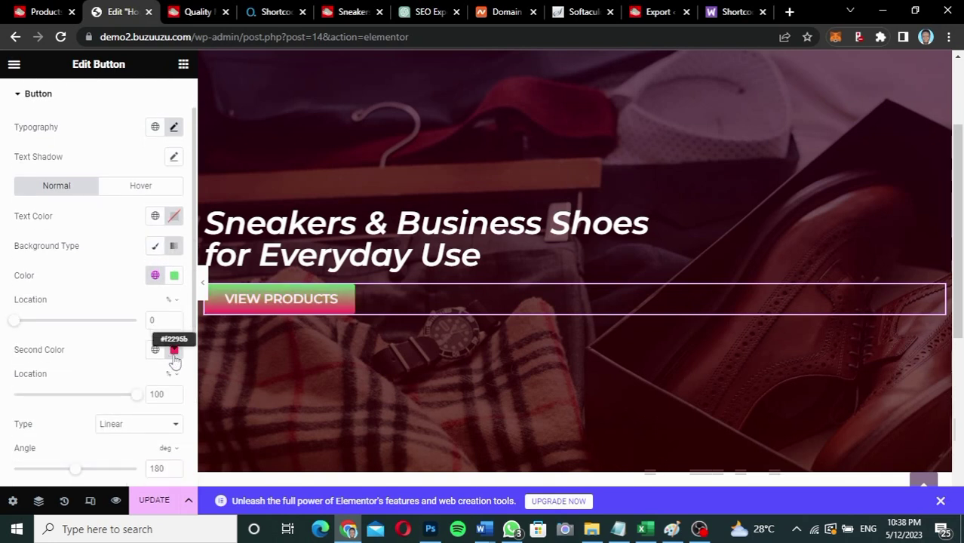
click(175, 276)
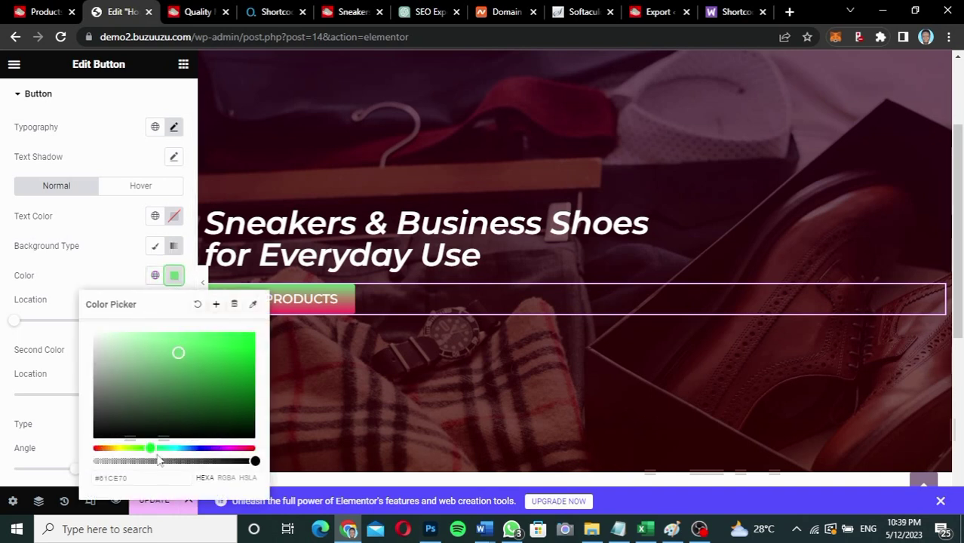
drag(154, 448, 82, 453)
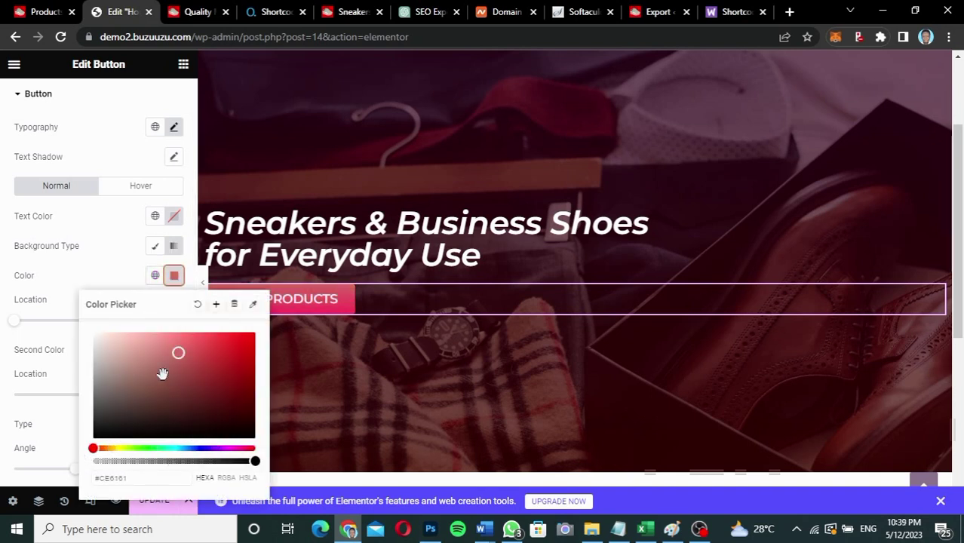
drag(179, 353, 255, 335)
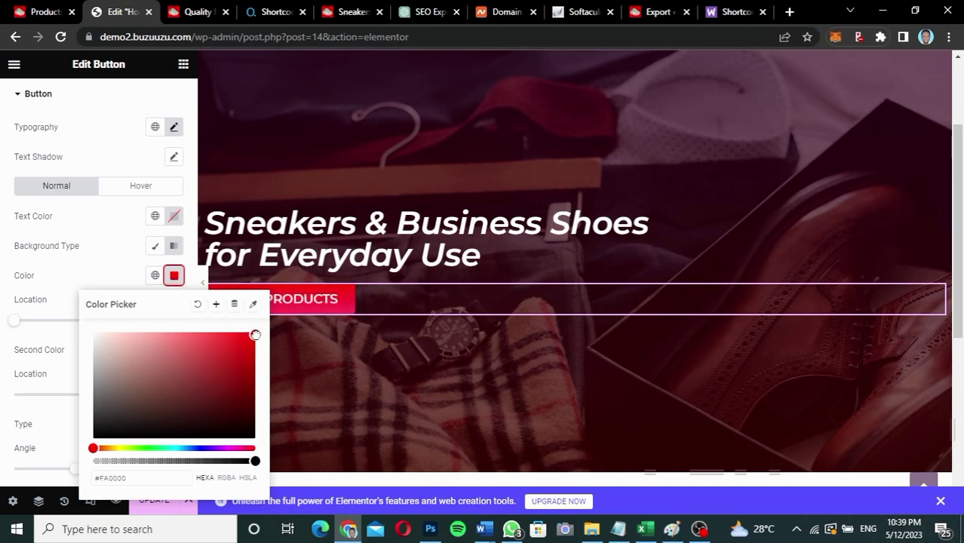
click(114, 277)
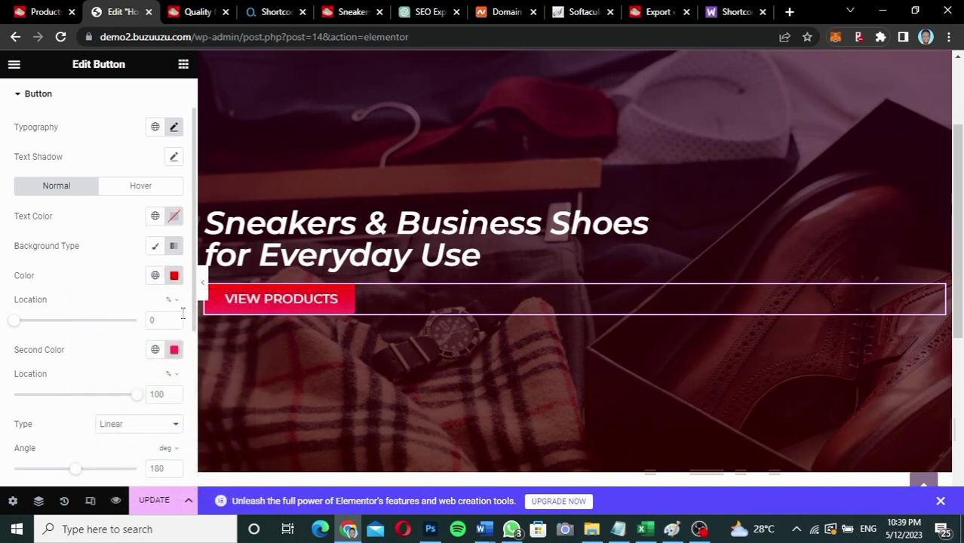
- Set the second color of the VIEW PRODUCTS button's gradient to dark red #4D0101
click(175, 349)
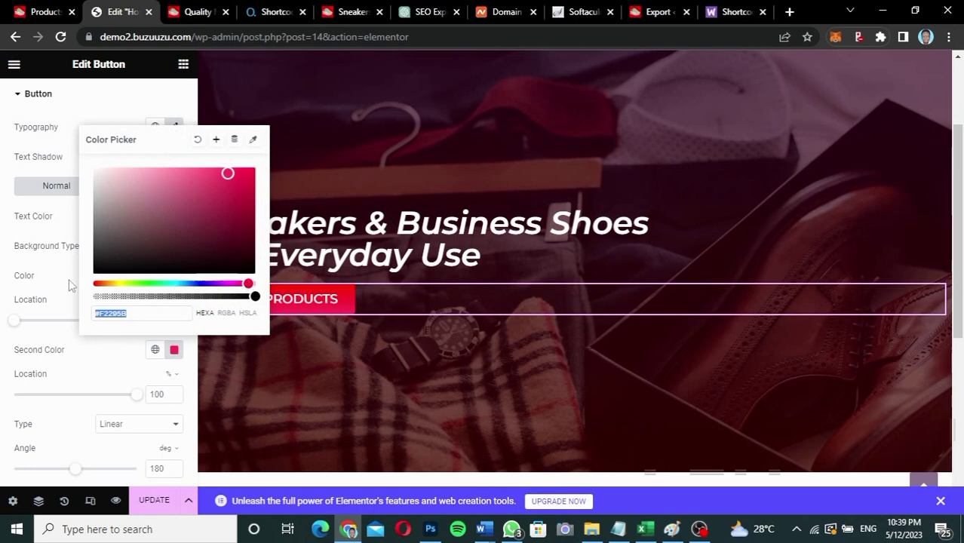
drag(248, 284, 69, 285)
drag(229, 176, 253, 242)
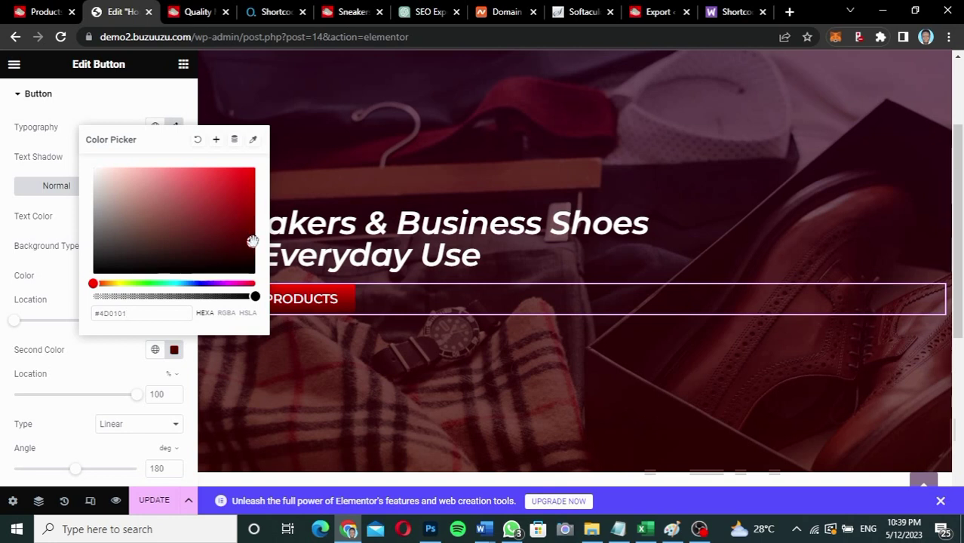
click(55, 288)
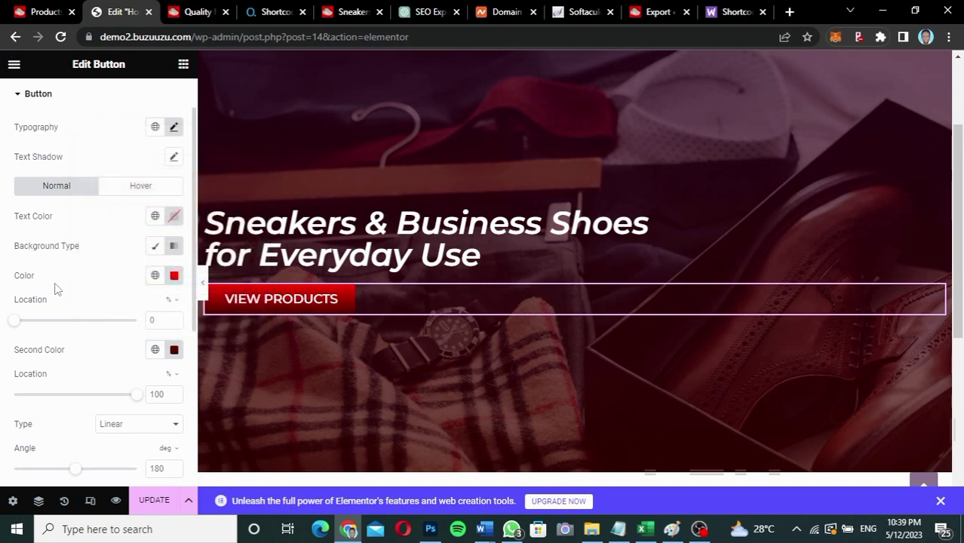
scroll(95, 293, up, 1)
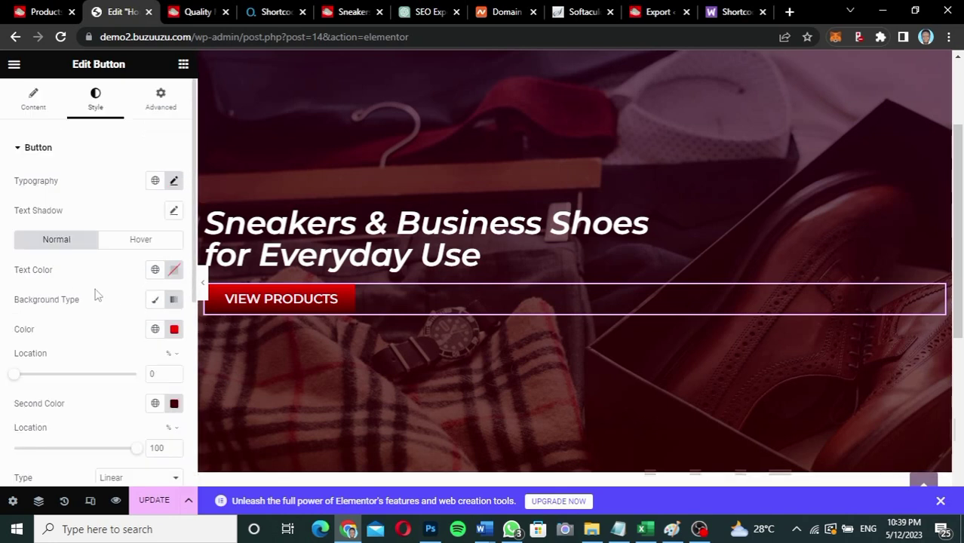
- Add the shopping cart icon from the icon library to the VIEW PRODUCTS button and update the page
click(35, 111)
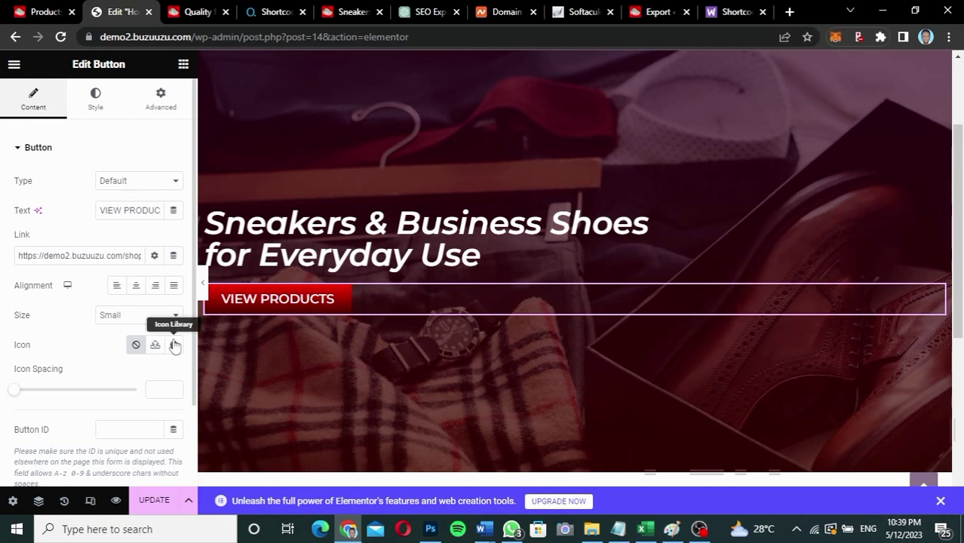
click(175, 345)
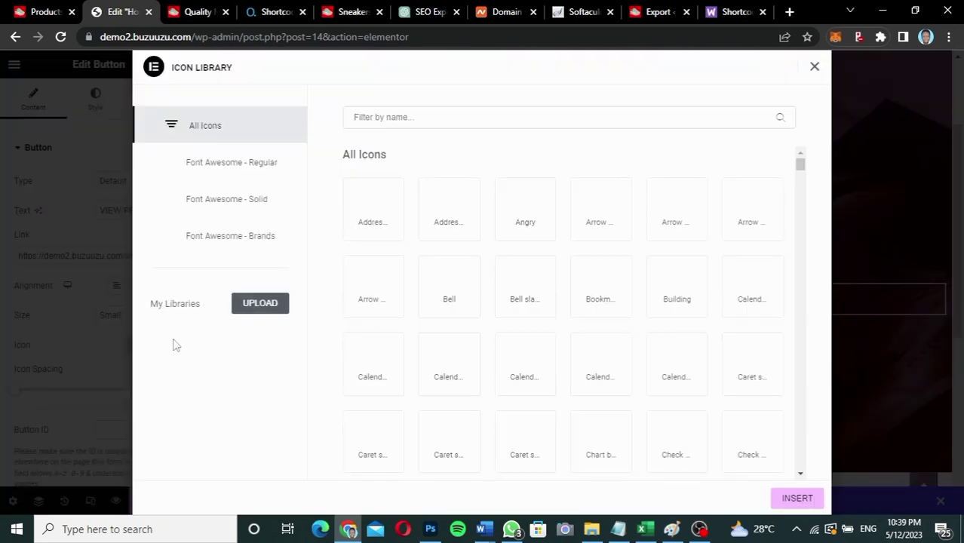
click(415, 116)
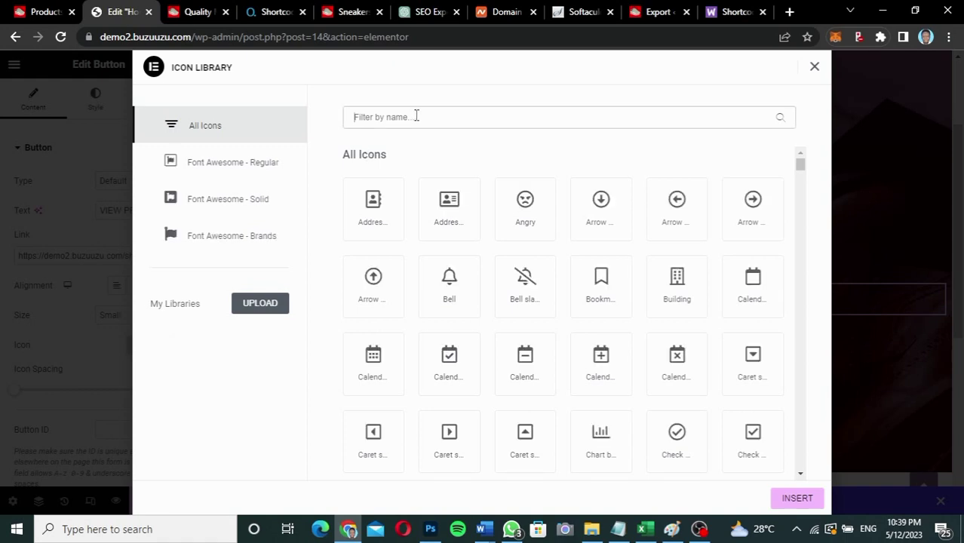
text(shop)
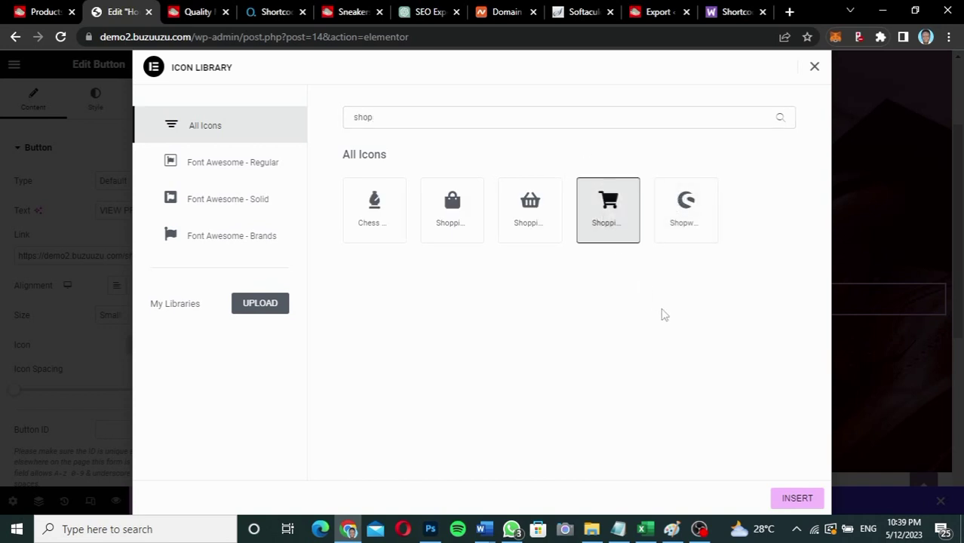
click(777, 501)
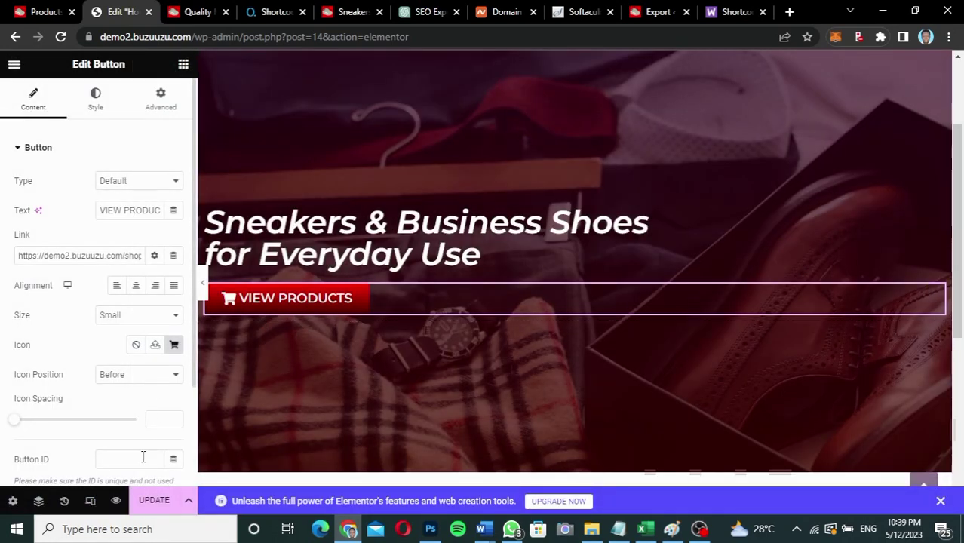
click(154, 500)
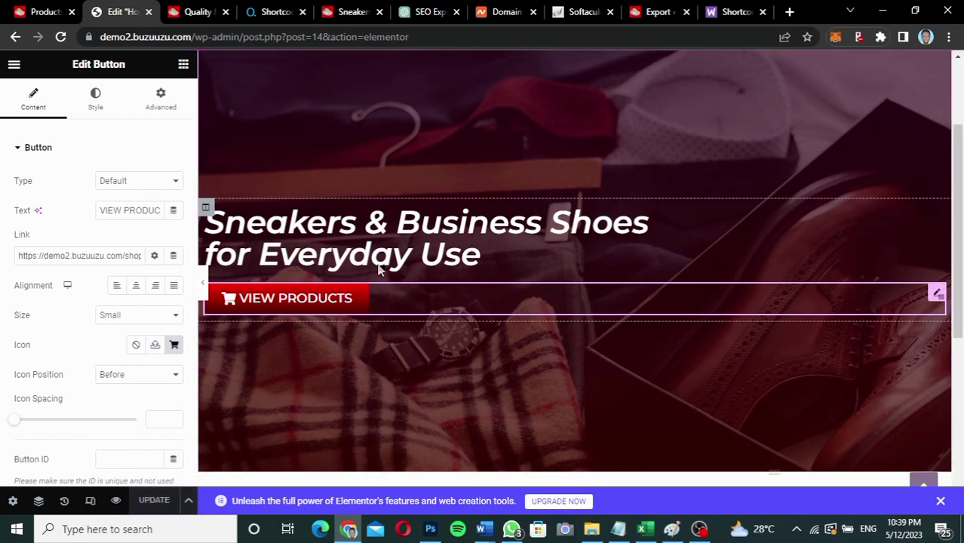
- Add a single-column section below the hero with 50 px top and bottom margins, and open the widget list for it
scroll(380, 266, up, 2)
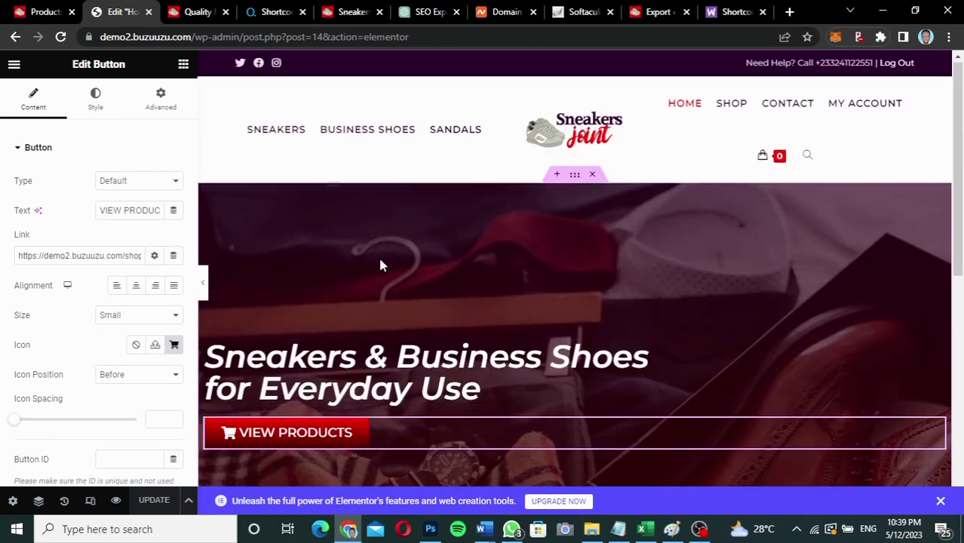
scroll(381, 265, down, 5)
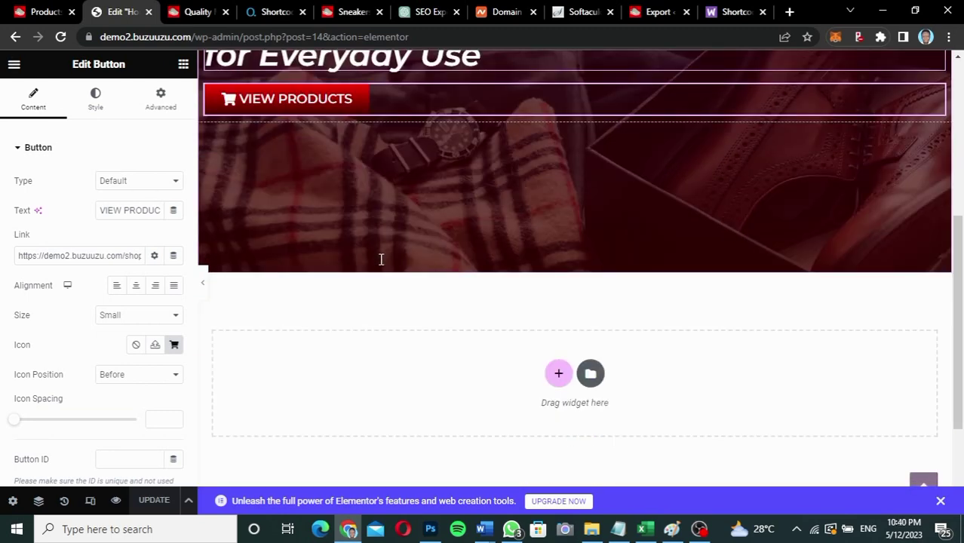
scroll(381, 259, down, 2)
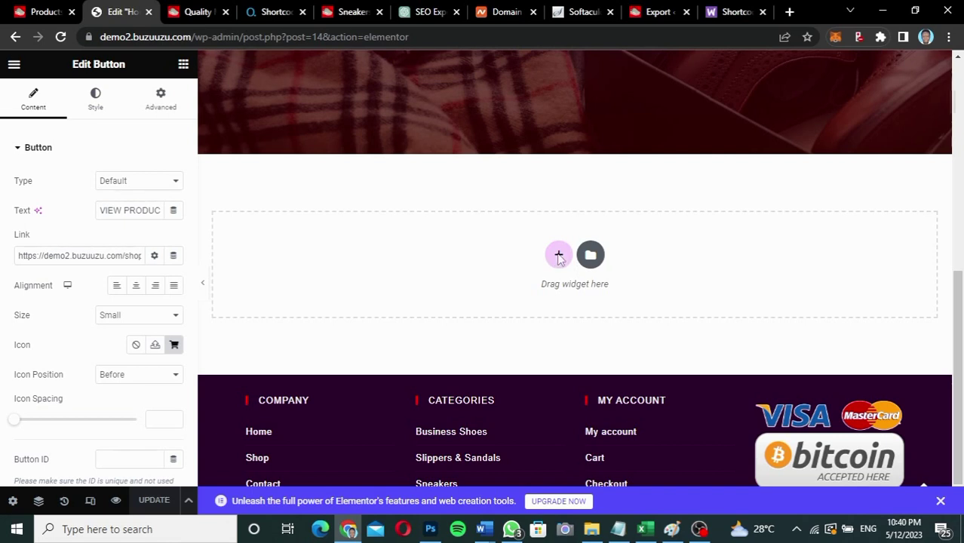
click(559, 257)
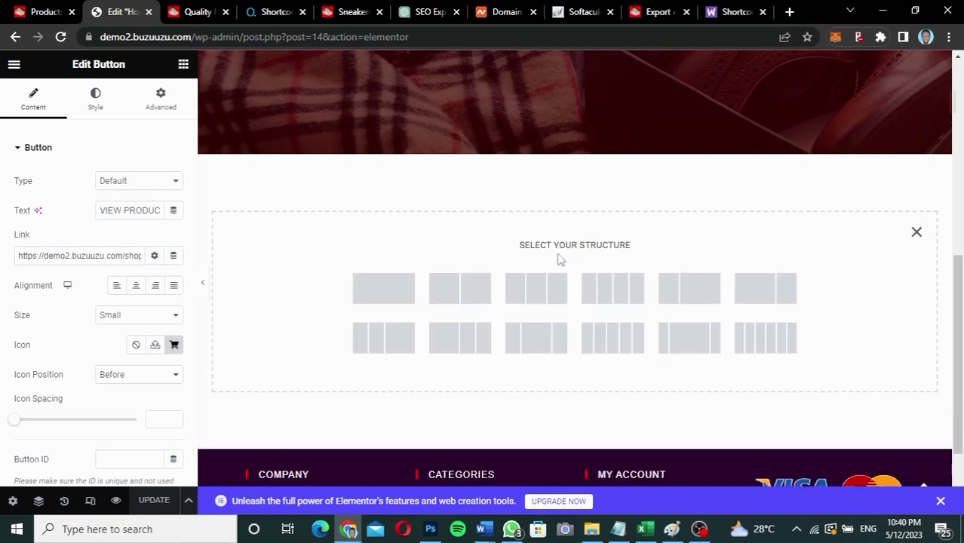
click(382, 295)
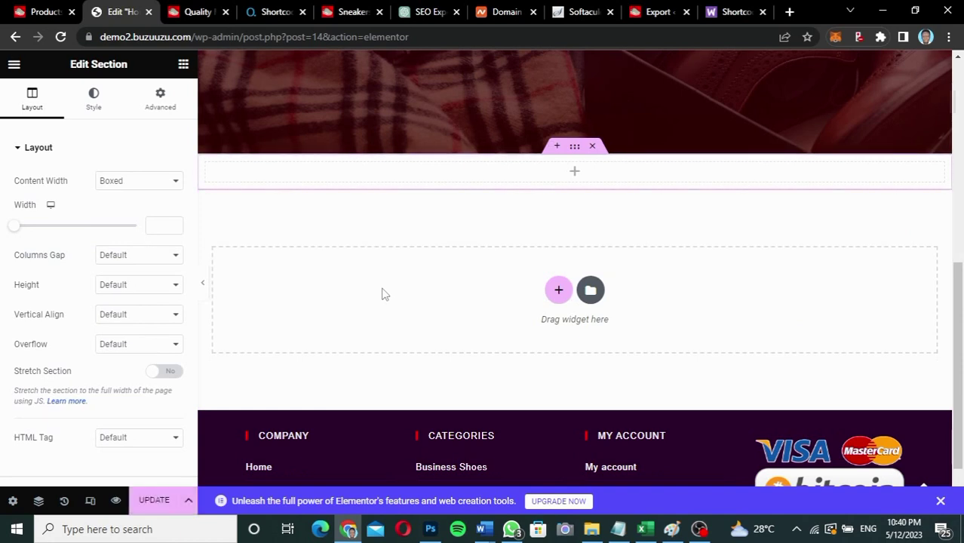
click(160, 105)
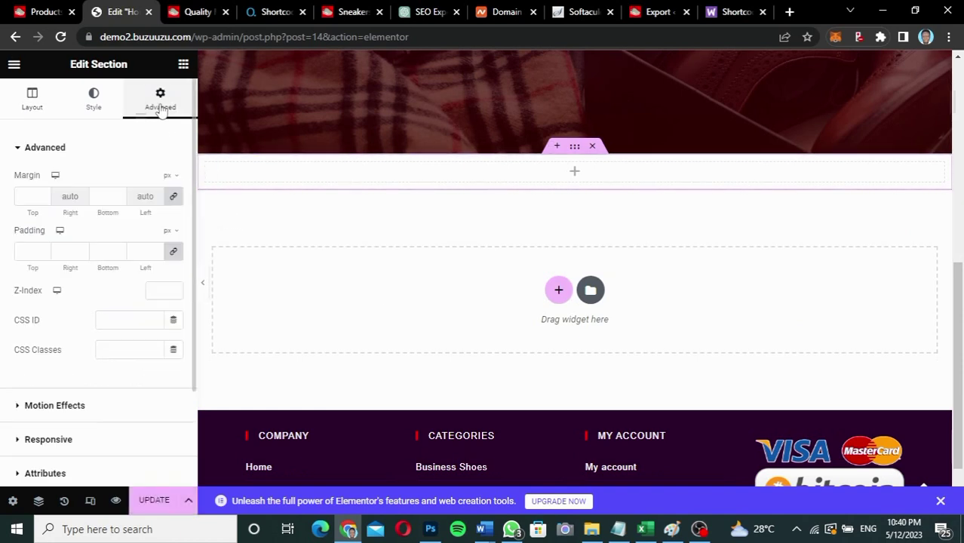
click(28, 197)
text(50)
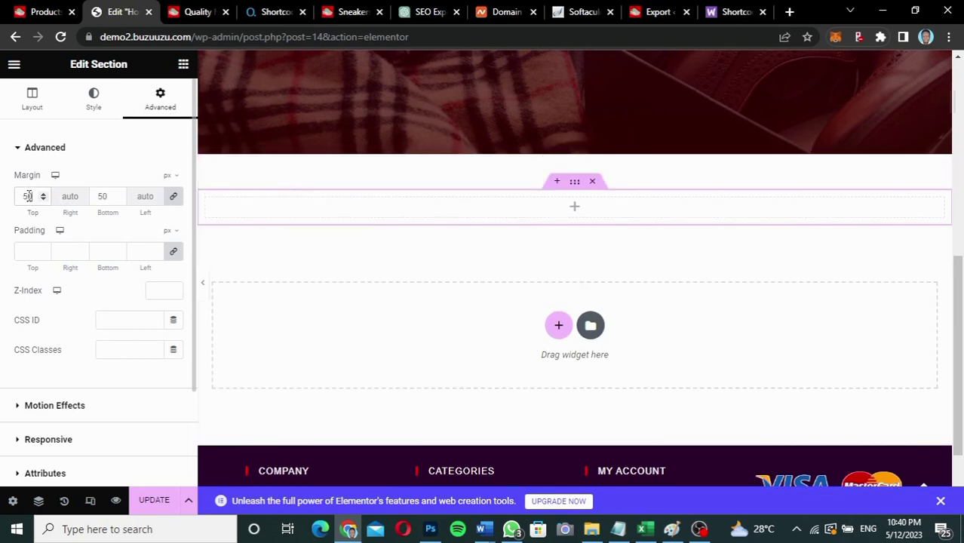
click(576, 210)
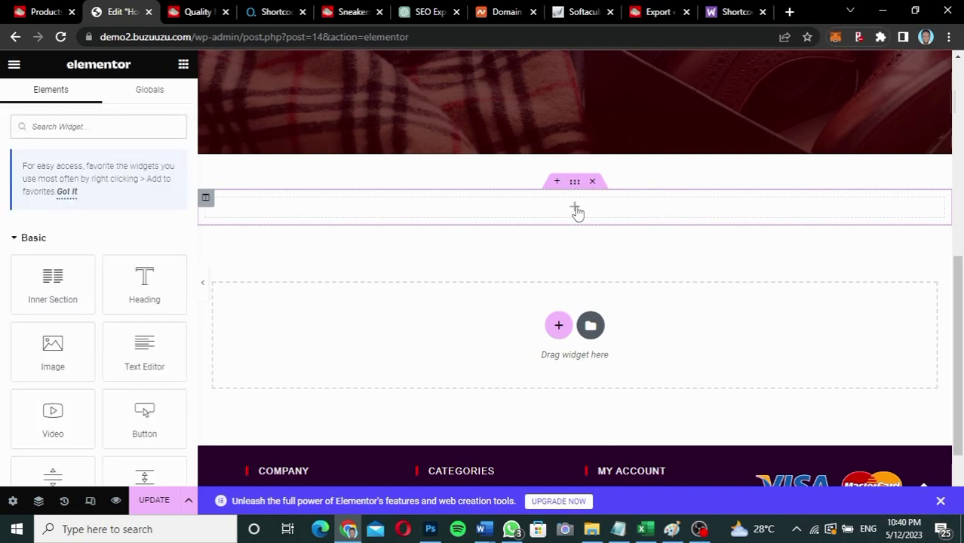
- Search the web for woocommerce shortcodes and find the Featured Products example in the WooCommerce shortcodes documentation
click(789, 11)
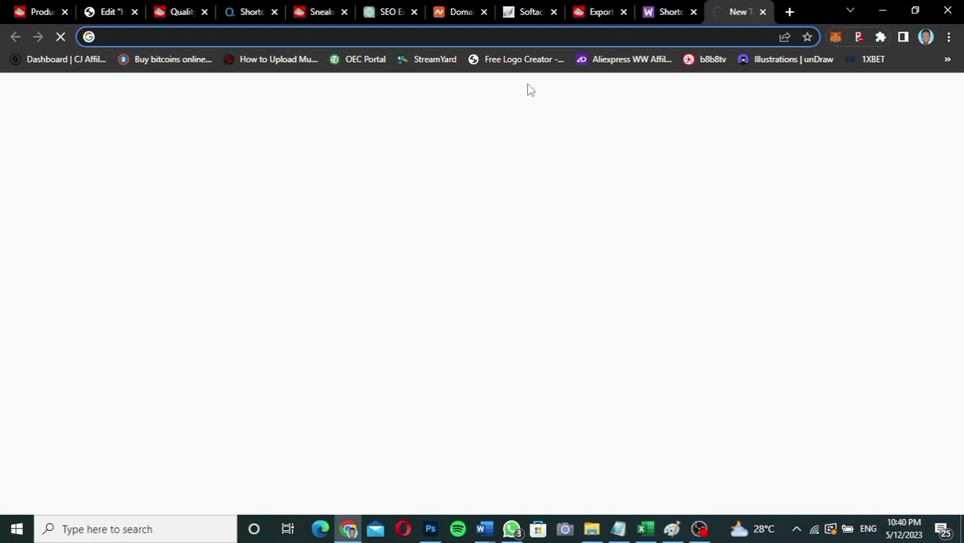
text(wooc)
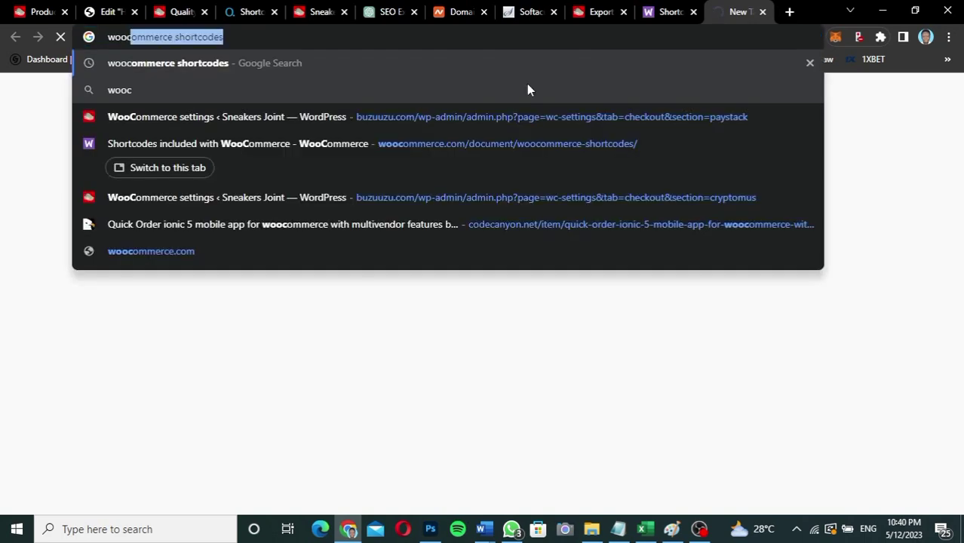
key(Return)
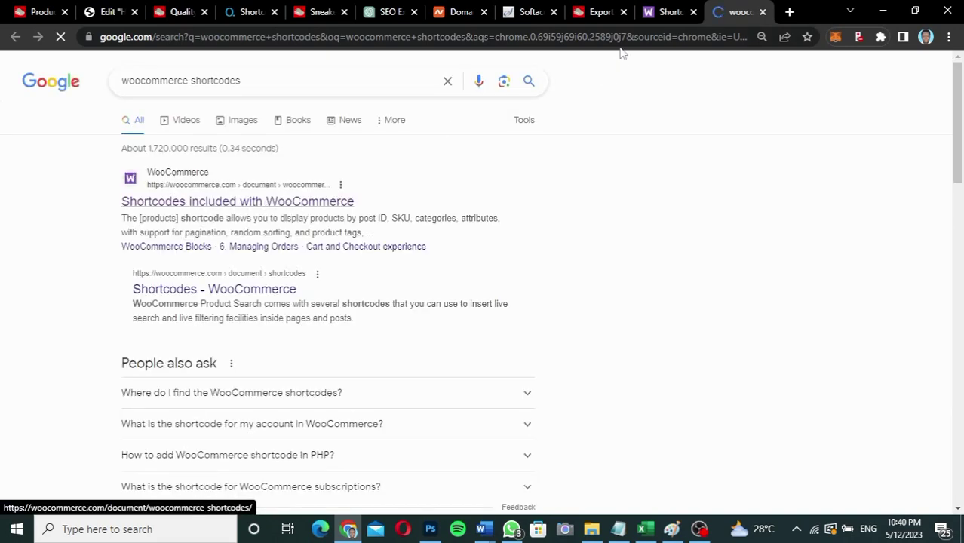
click(664, 16)
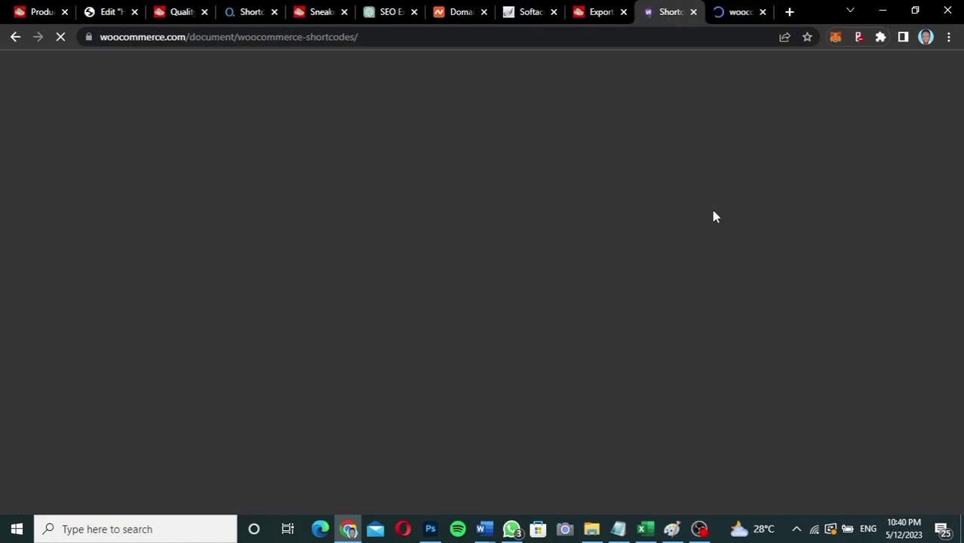
click(763, 12)
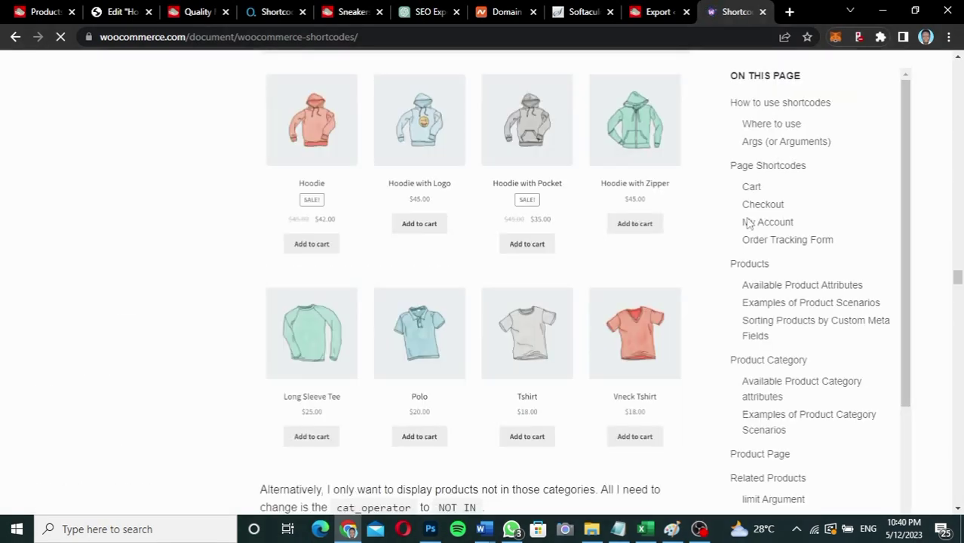
drag(958, 278, 959, 228)
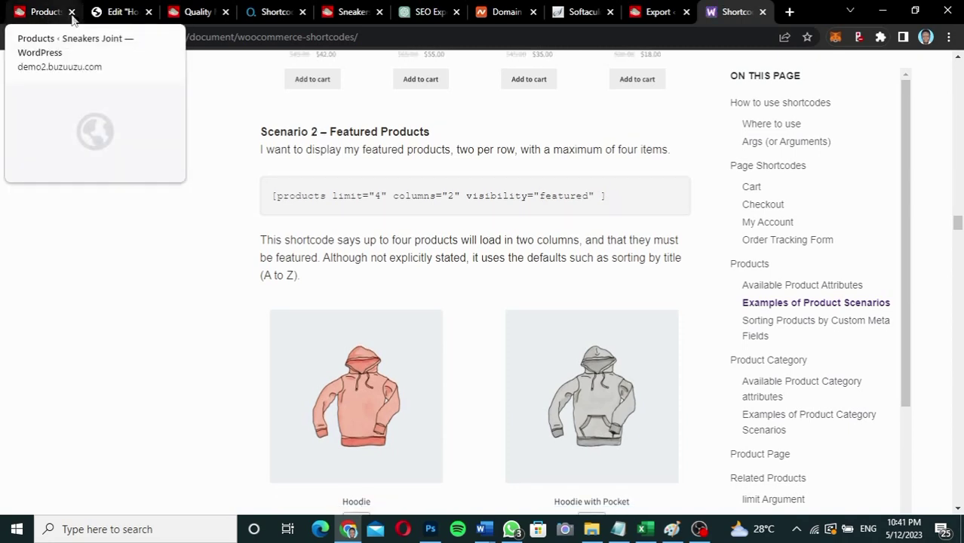
- In the store's product list, unmark Louis Vuitton Trainer Sneakers Low as featured and mark it as featured again
click(40, 21)
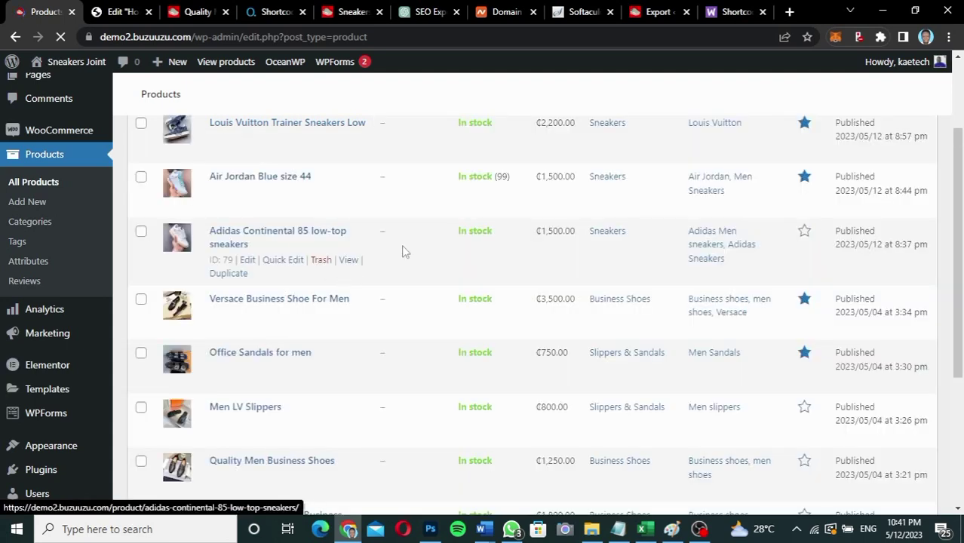
drag(960, 256, 960, 204)
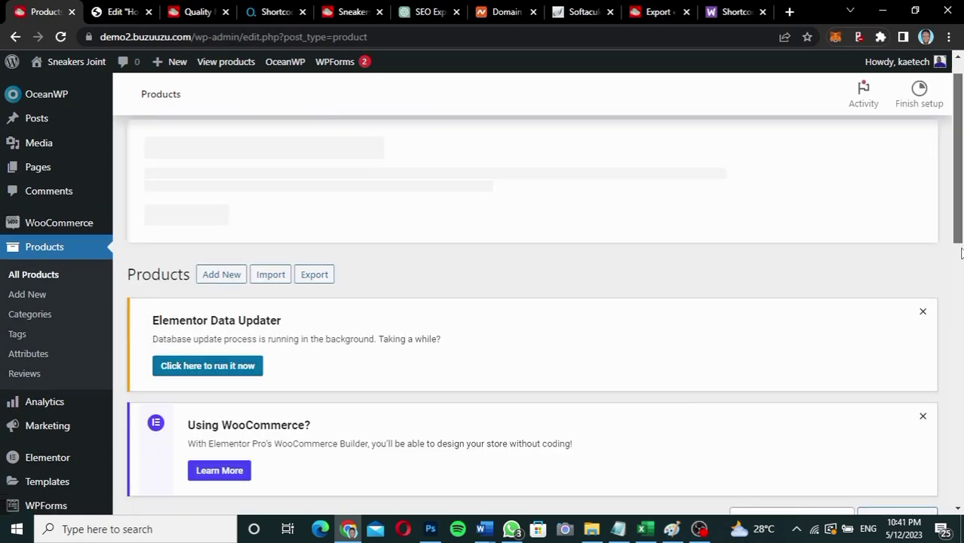
drag(962, 249, 961, 341)
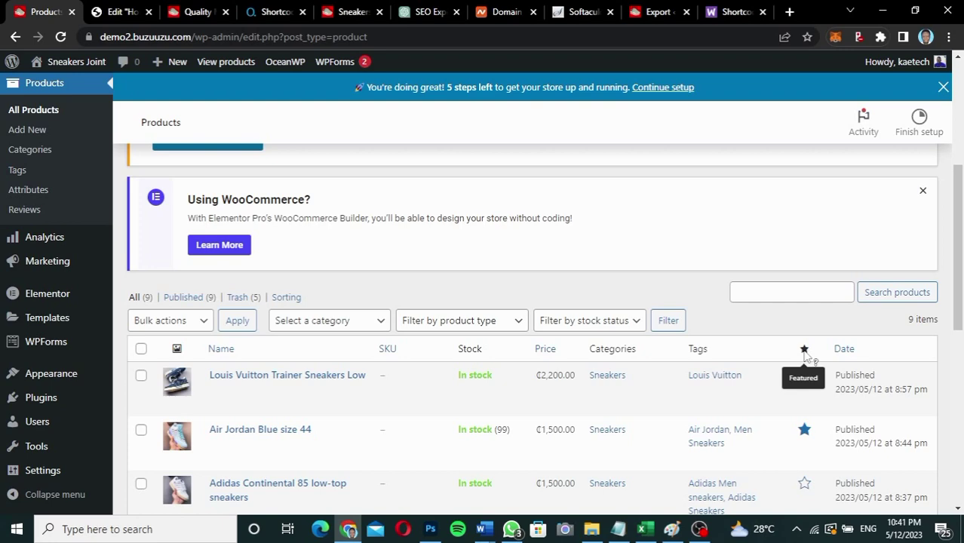
drag(958, 295, 956, 344)
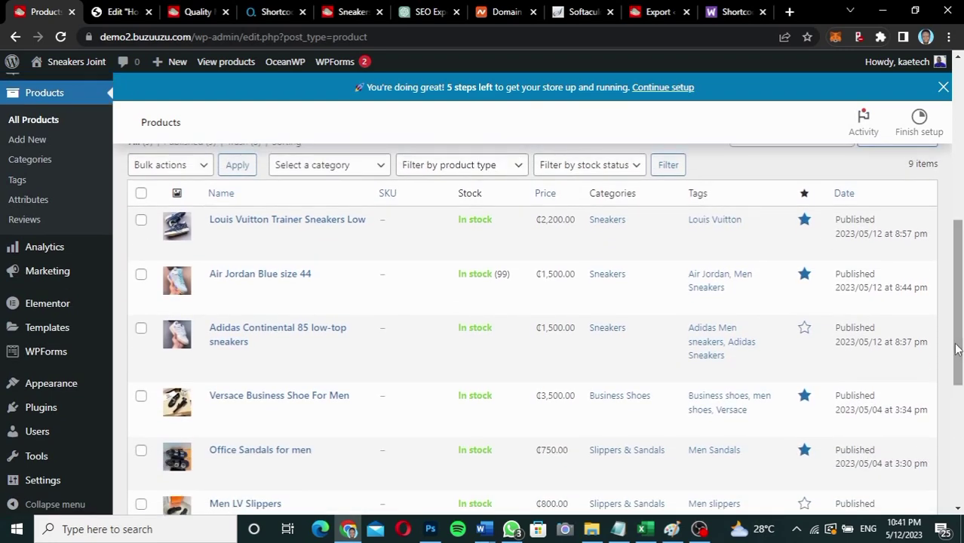
click(805, 222)
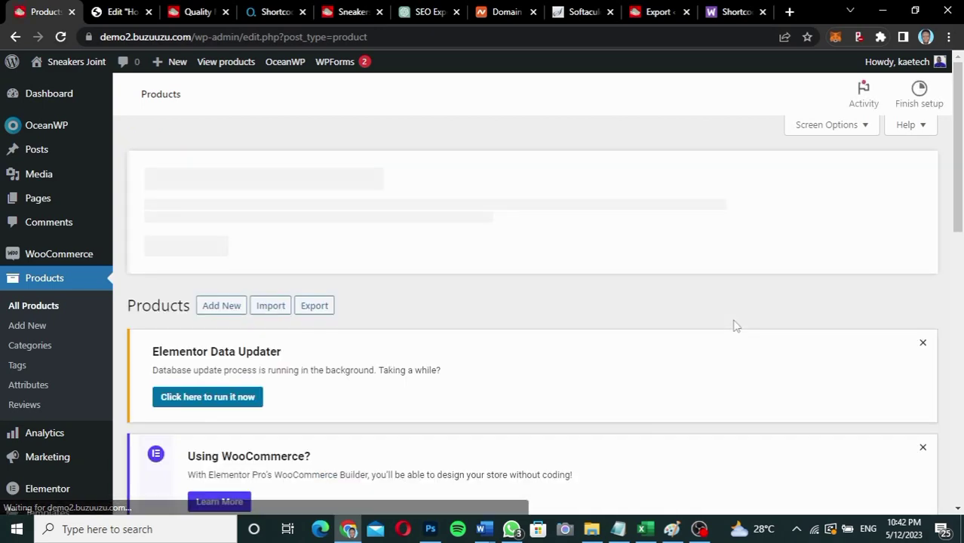
scroll(736, 326, down, 3)
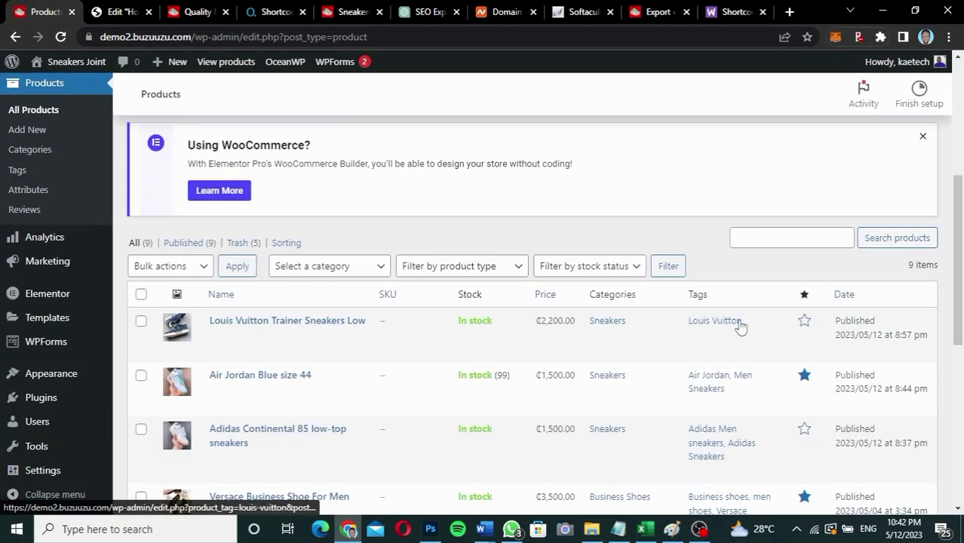
click(806, 322)
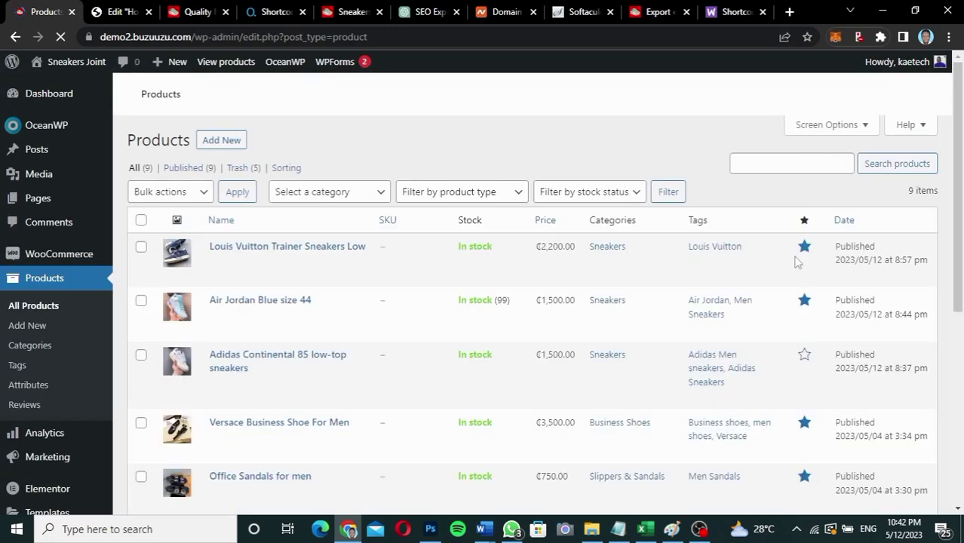
- Copy the documentation's Featured Products shortcode [products limit="4" columns="2" visibility="featured" ] into a new Shortcode widget in the empty section below the hero
click(727, 14)
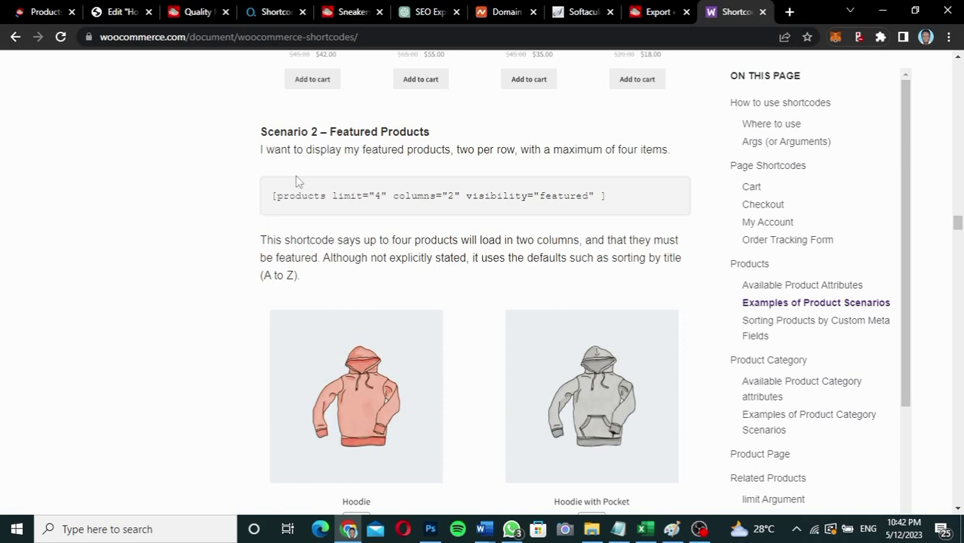
drag(273, 196, 607, 209)
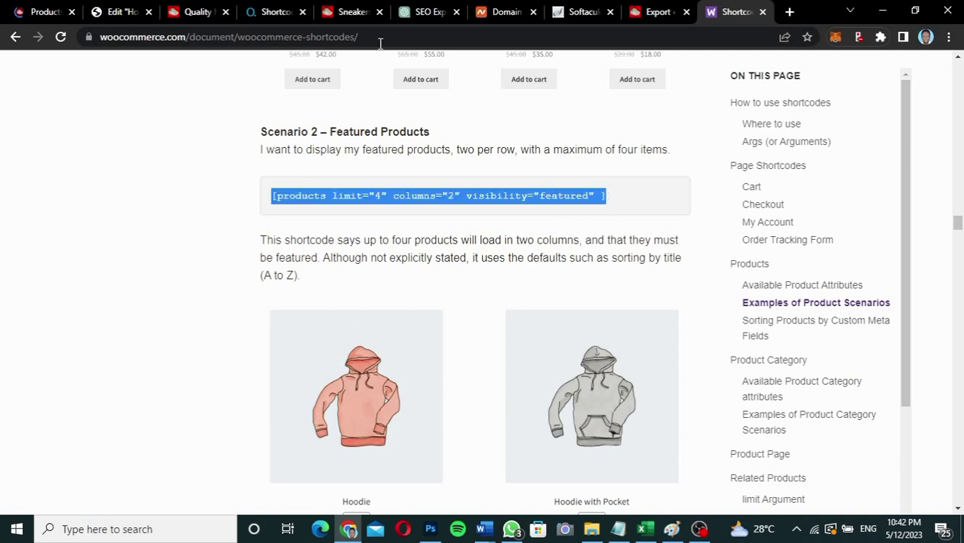
click(118, 15)
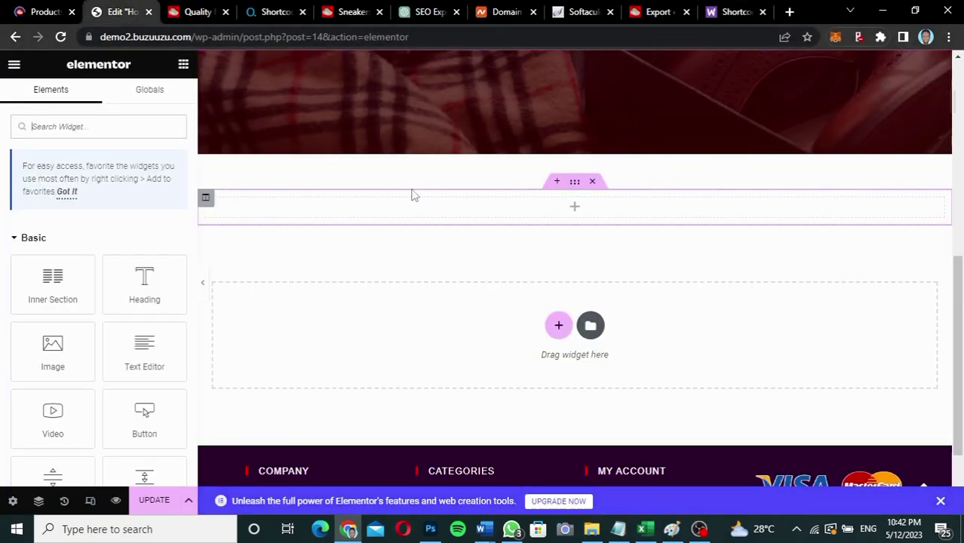
click(135, 134)
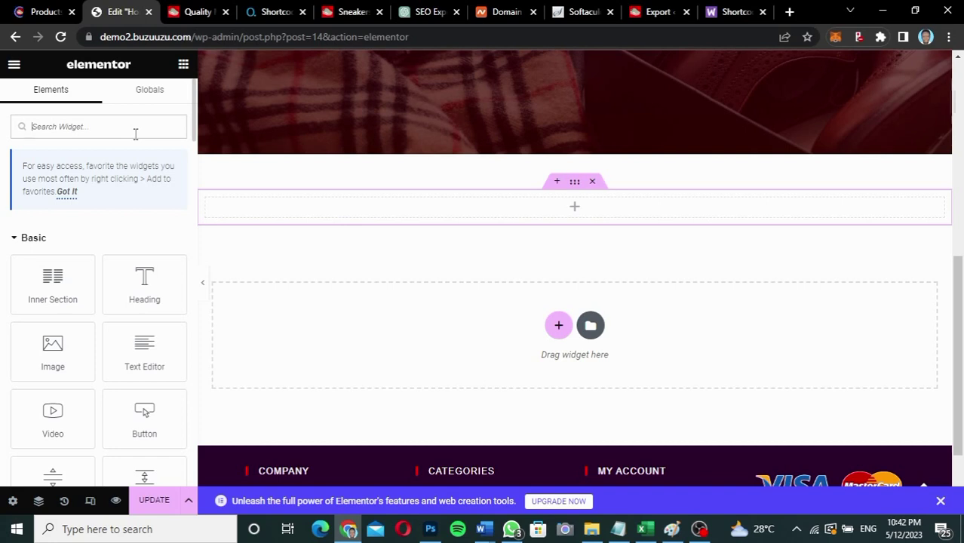
text(short)
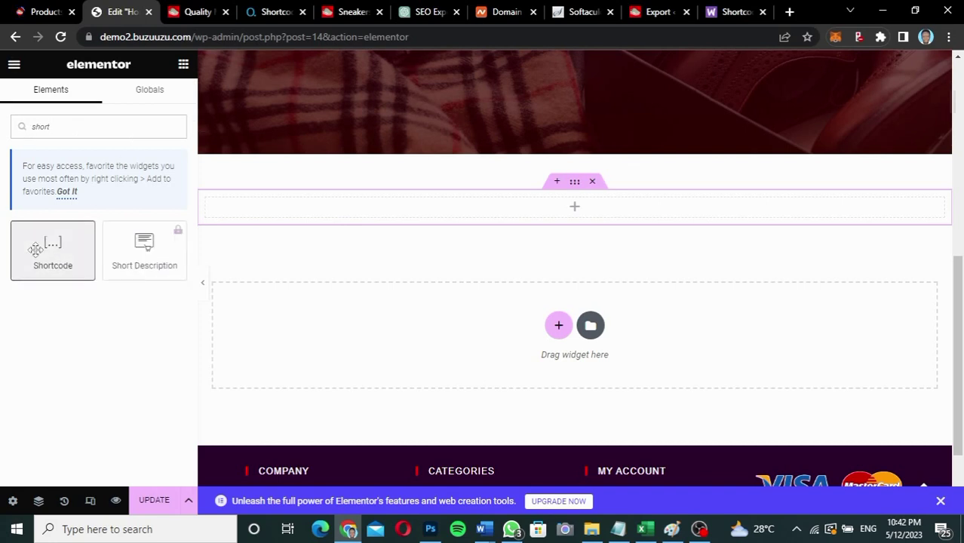
drag(35, 250, 378, 205)
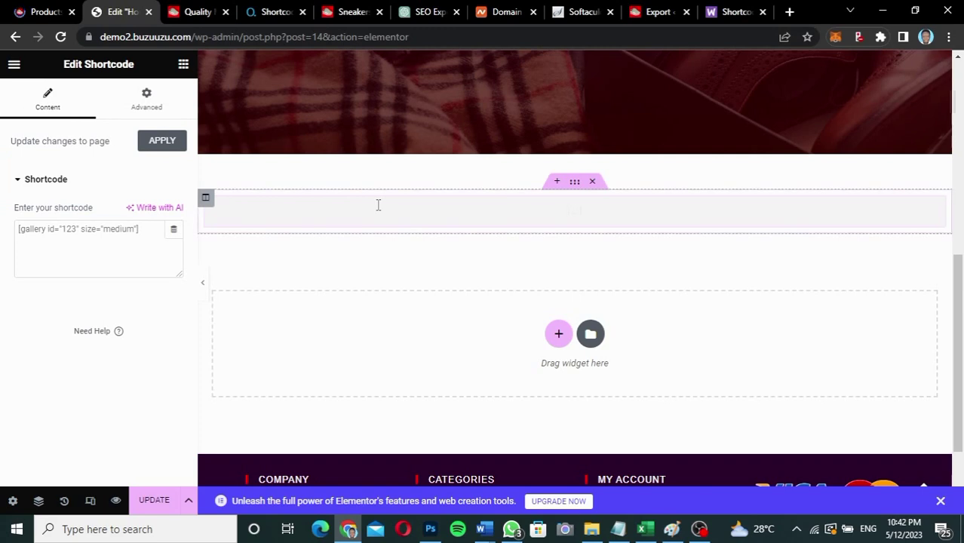
click(68, 237)
text([products limit="4" columns="2" visibility="featured" ])
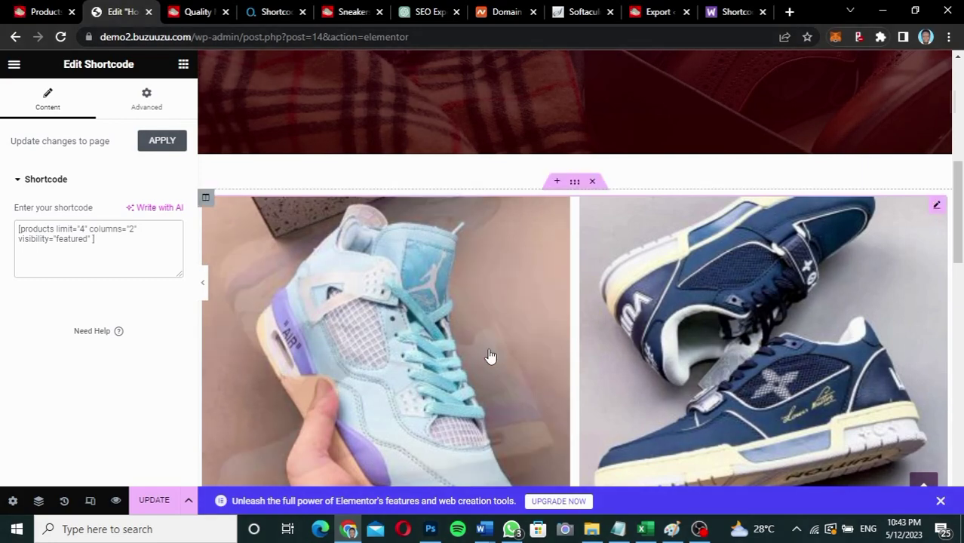
- Compare the featured products layout with the reference store's home page and set the shortcode's columns value to 4
scroll(489, 355, down, 6)
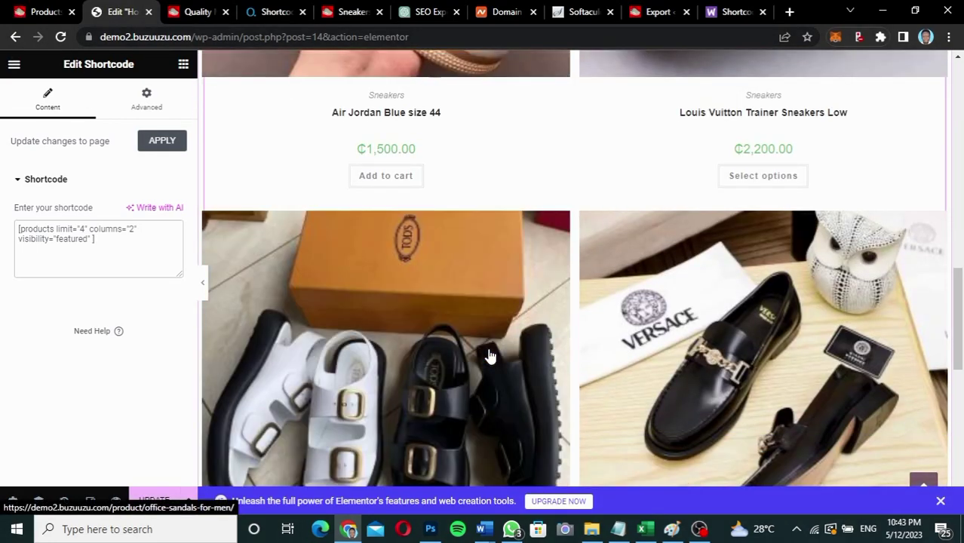
scroll(490, 356, up, 3)
right_click(490, 355)
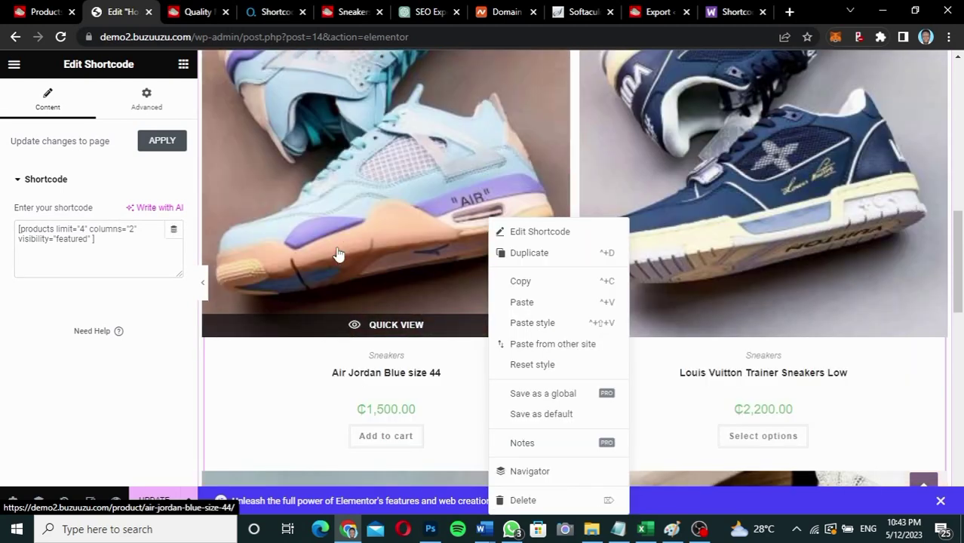
click(338, 255)
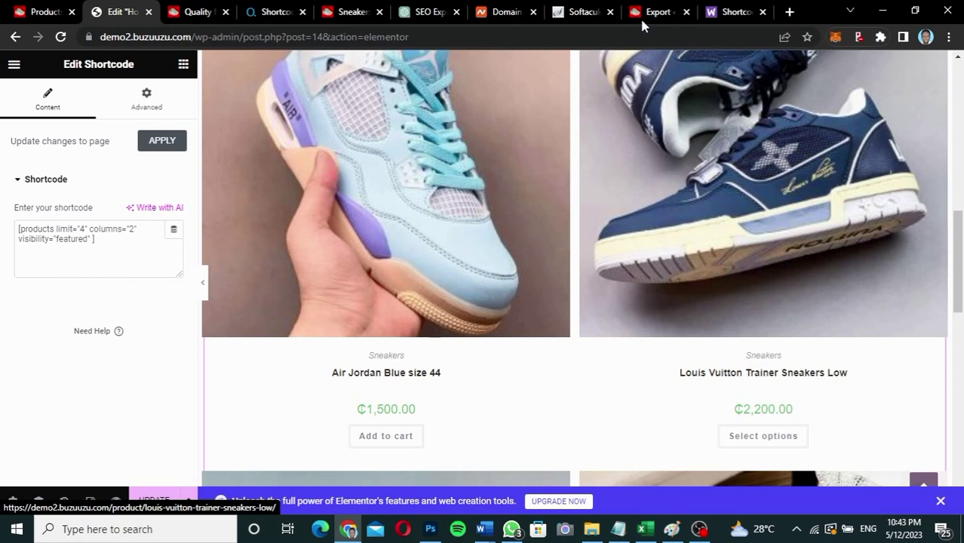
click(335, 13)
scroll(417, 240, down, 3)
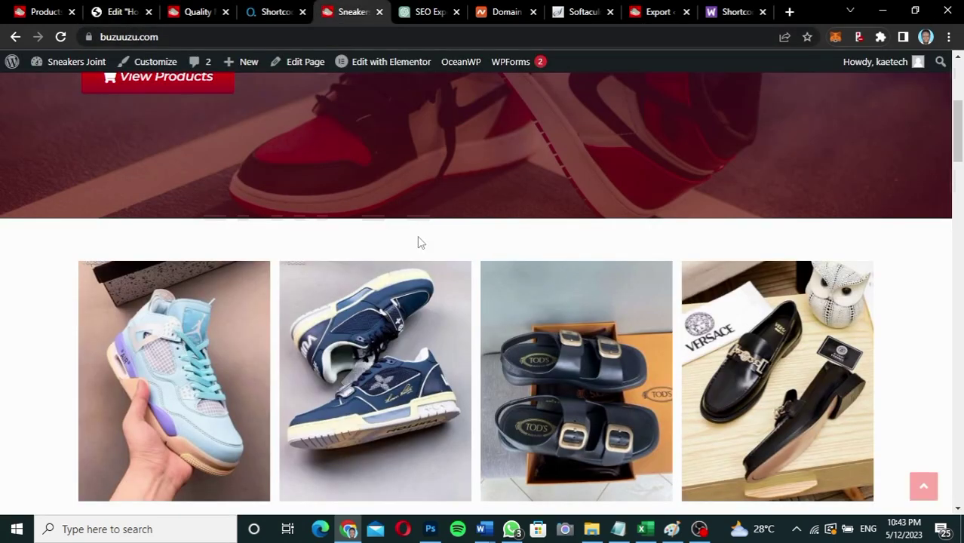
scroll(421, 241, down, 1)
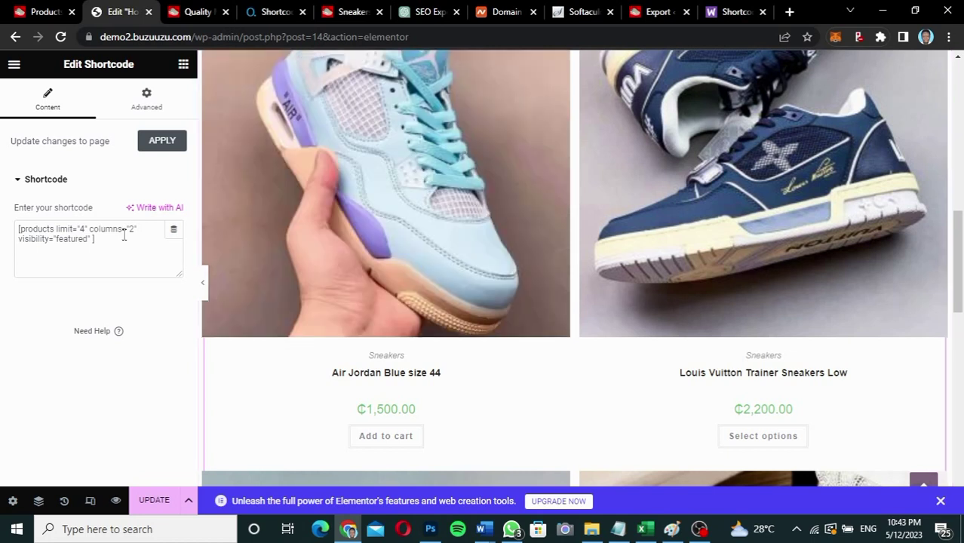
click(142, 271)
key(BackSpace)
text(4)
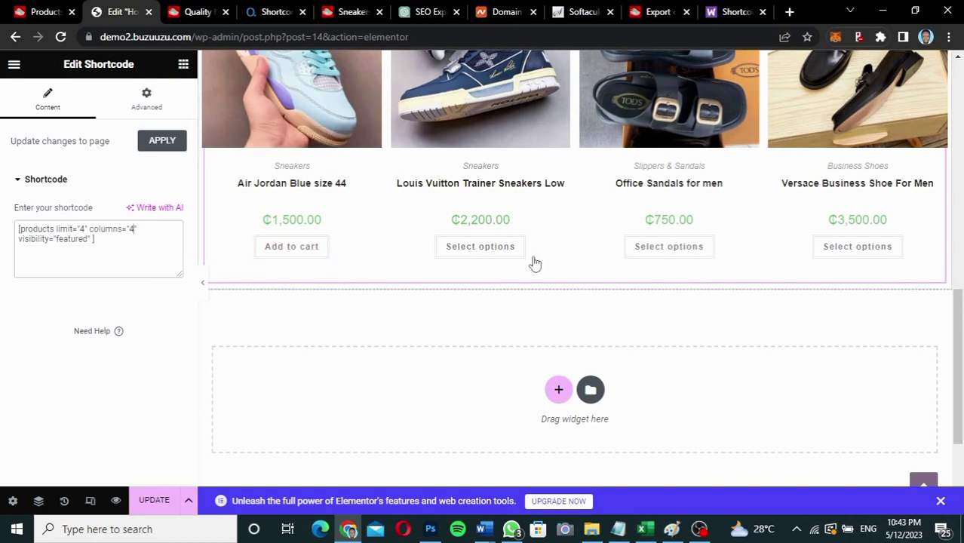
scroll(596, 261, up, 2)
scroll(596, 261, up, 1)
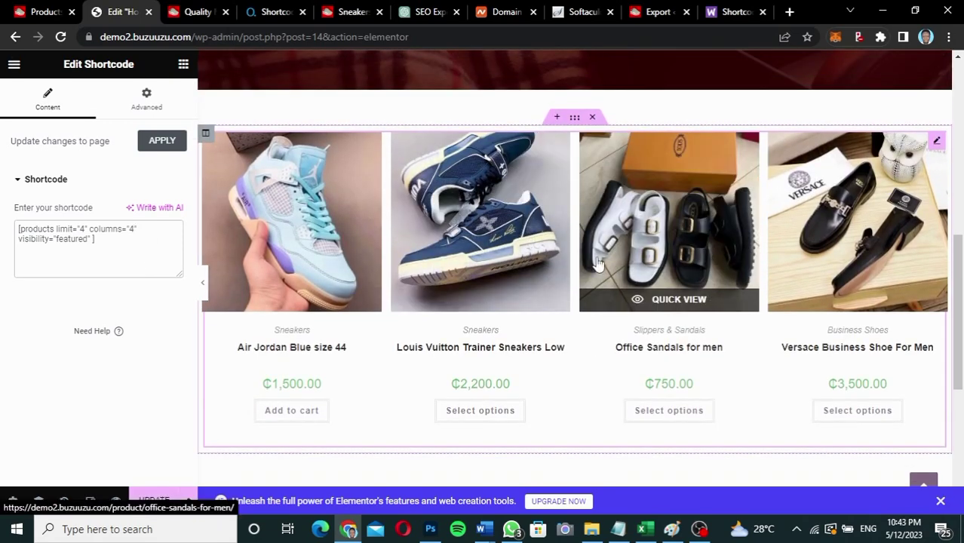
- Copy the hero section and paste it below the featured products section
scroll(596, 261, up, 4)
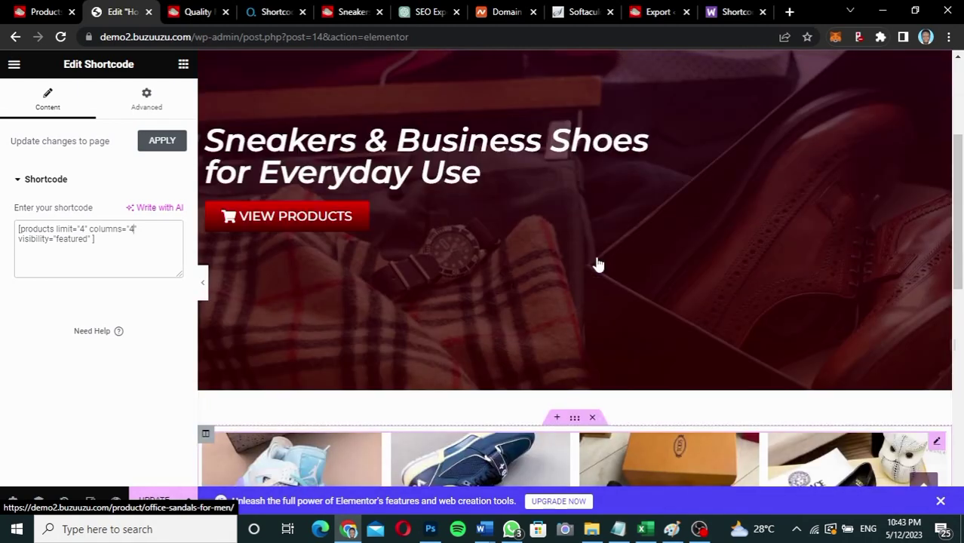
scroll(596, 261, up, 2)
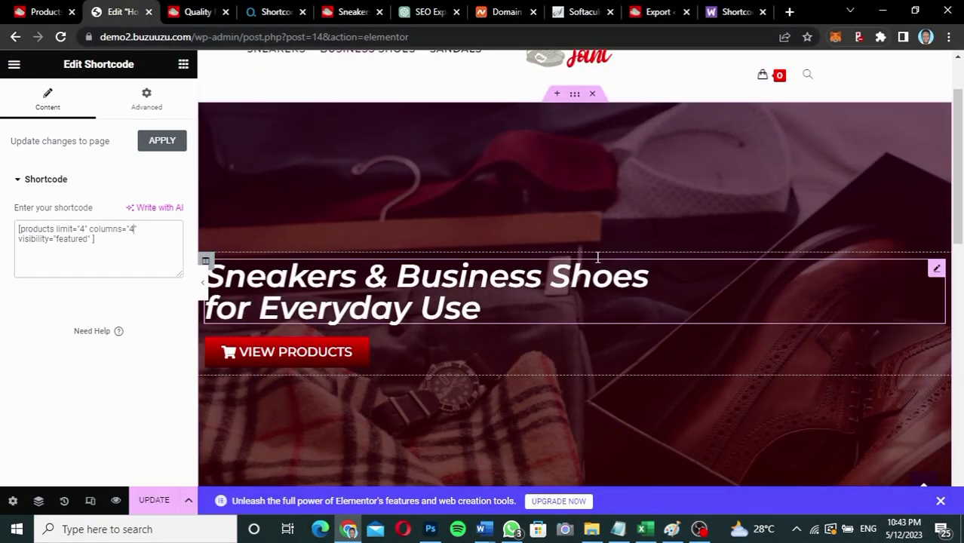
scroll(597, 258, down, 3)
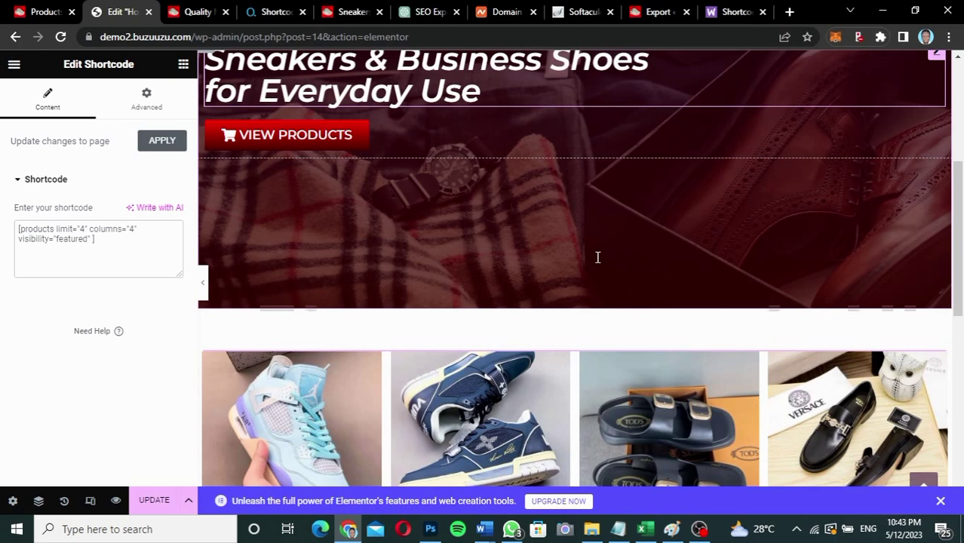
scroll(597, 258, up, 4)
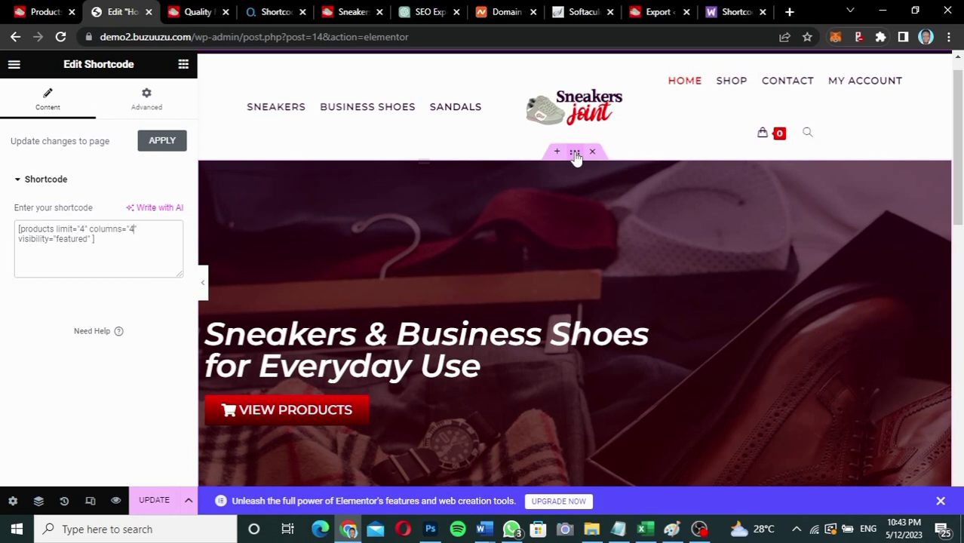
right_click(575, 156)
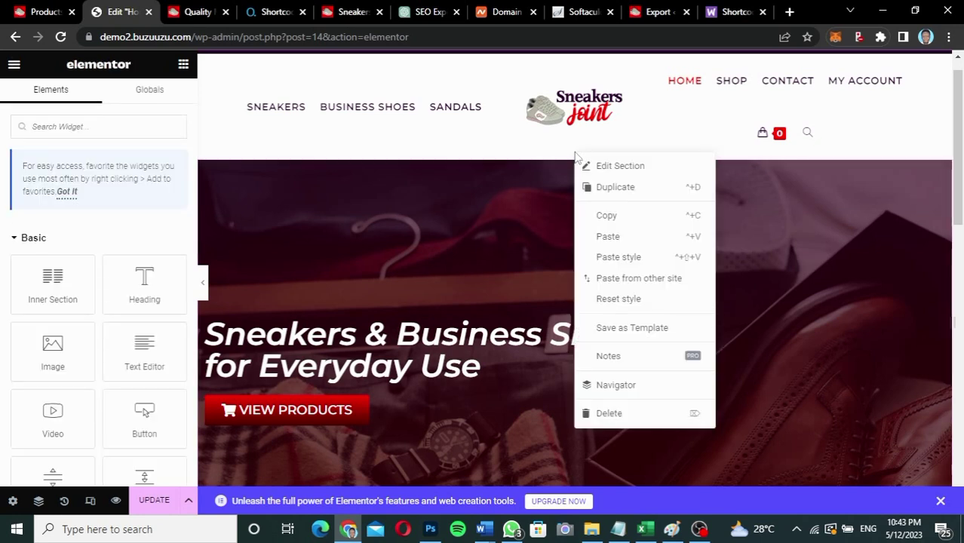
click(606, 216)
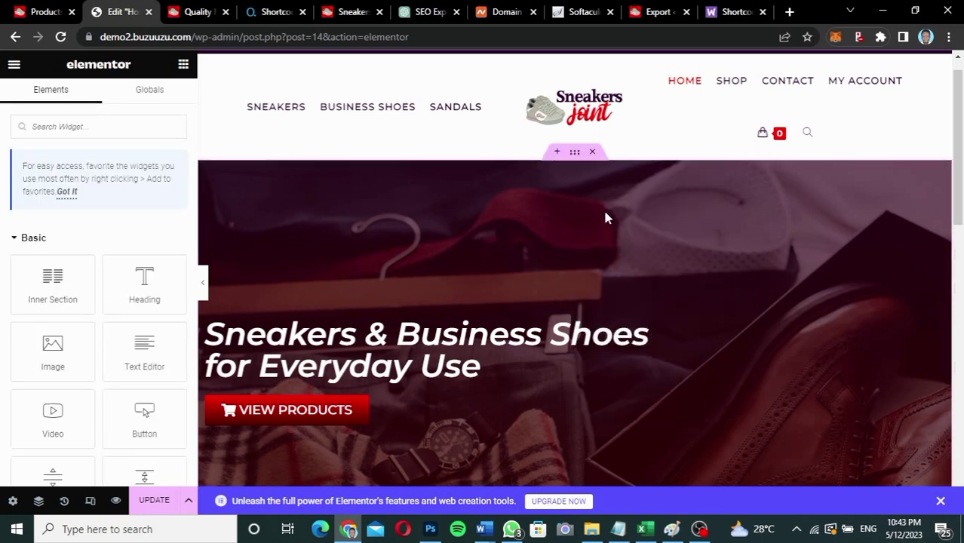
scroll(605, 217, down, 10)
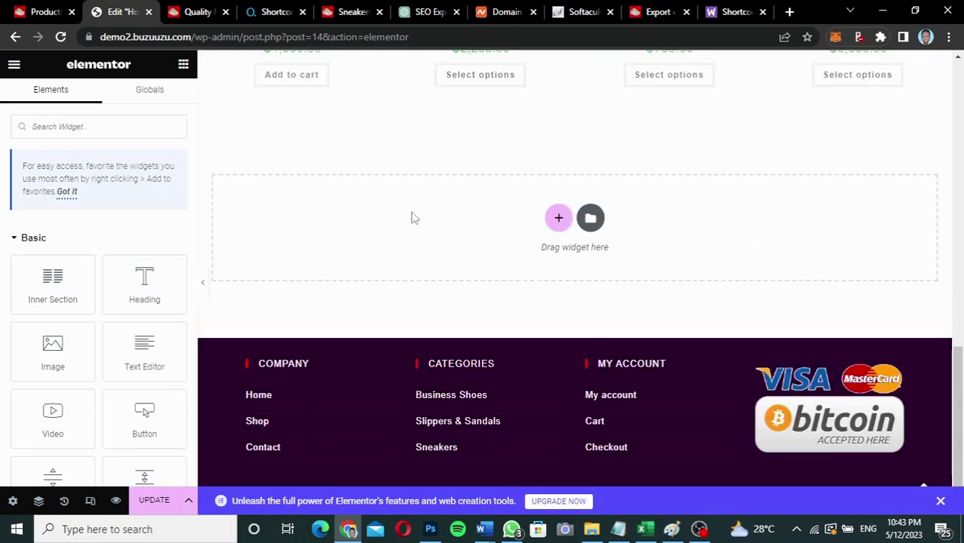
right_click(400, 218)
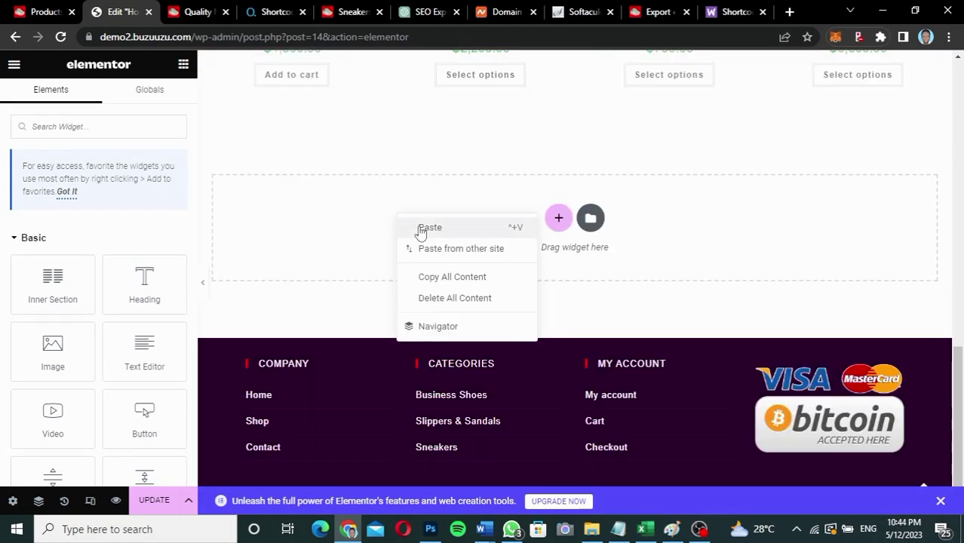
click(419, 228)
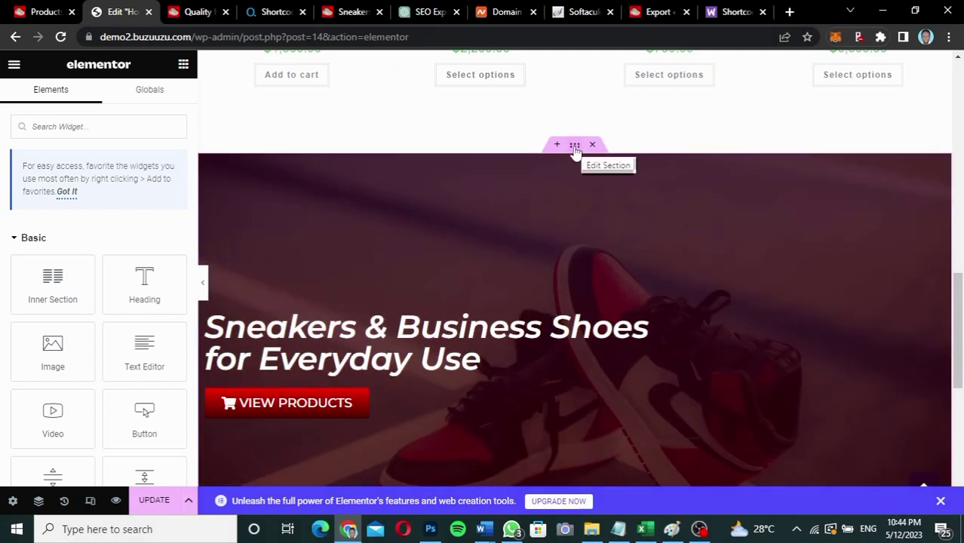
- Set the minimum height of the pasted hero section to 400 px
click(575, 145)
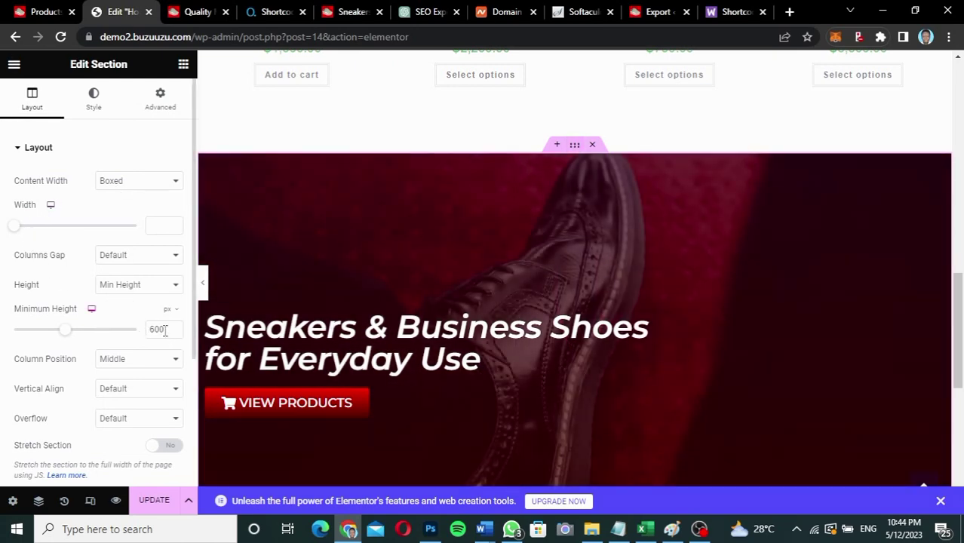
drag(156, 330, 141, 329)
text(4)
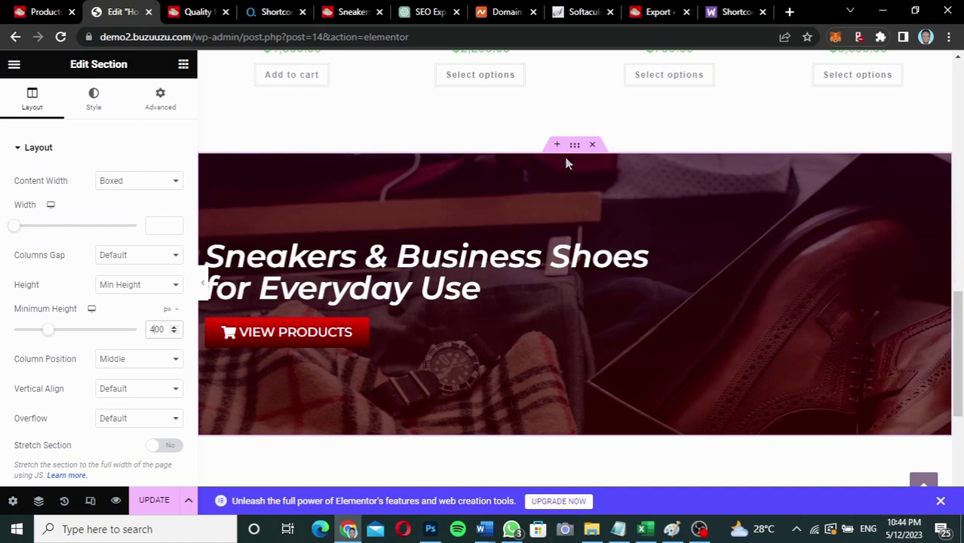
- Delete all images from the background slideshow gallery of the pasted hero section
click(94, 102)
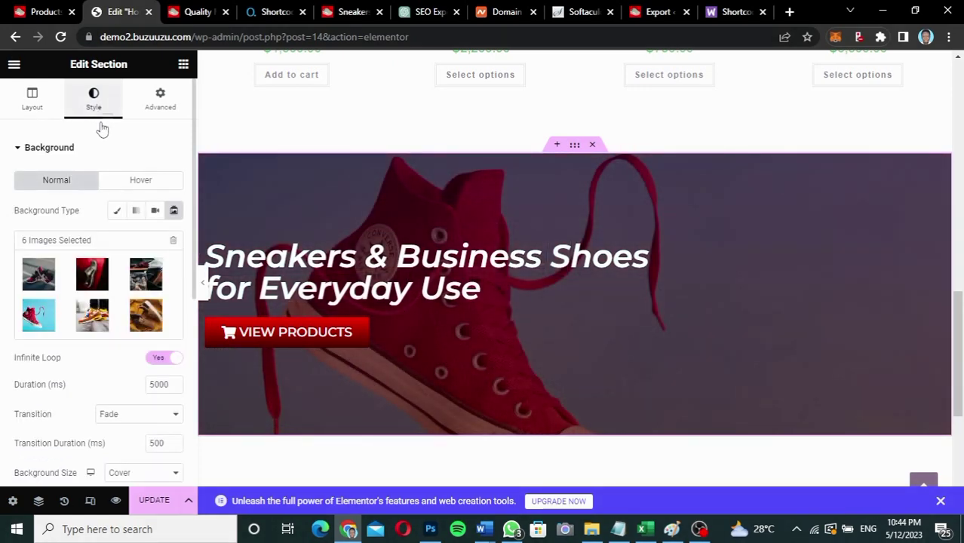
click(173, 240)
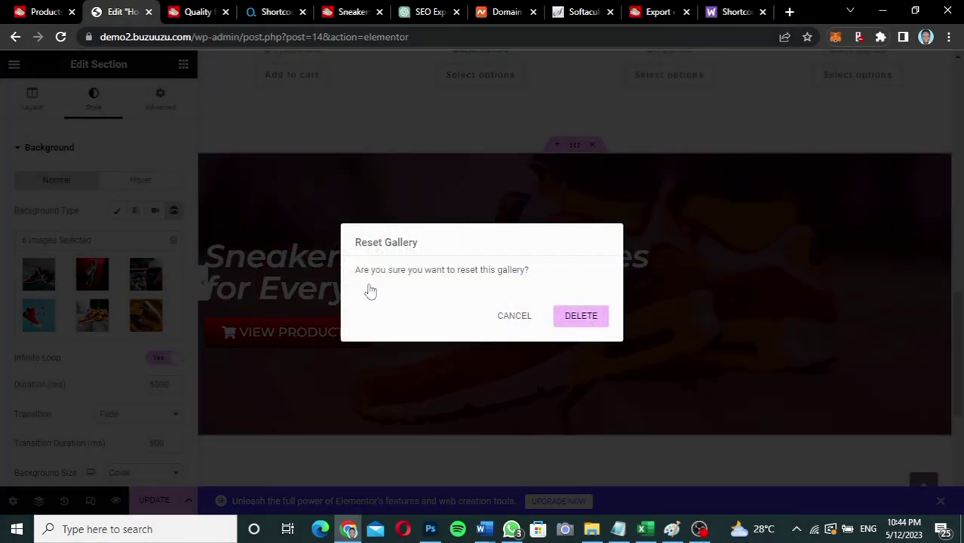
key(Return)
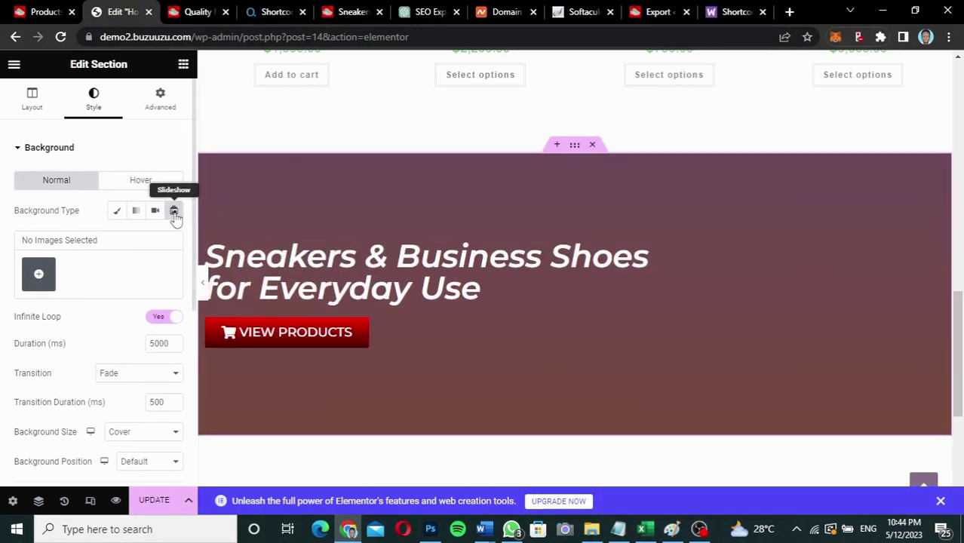
- Give the pasted section a classic background using the clothing and brown shoe image, matching the reference store's business shoes banner
click(118, 213)
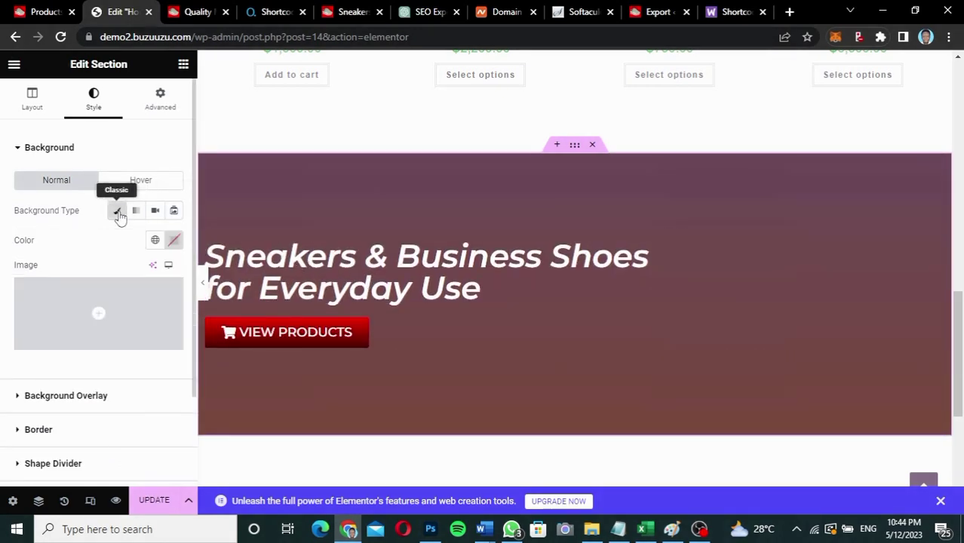
click(116, 304)
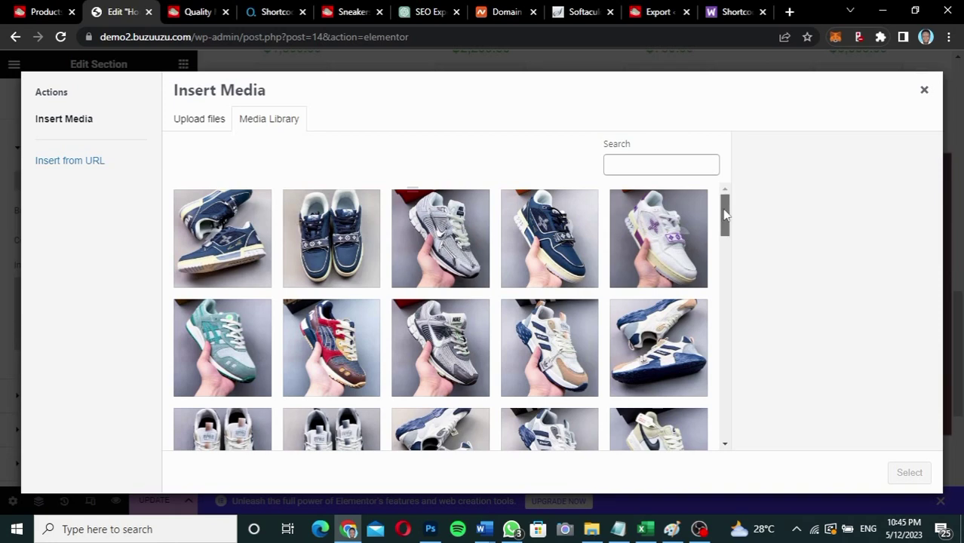
click(346, 13)
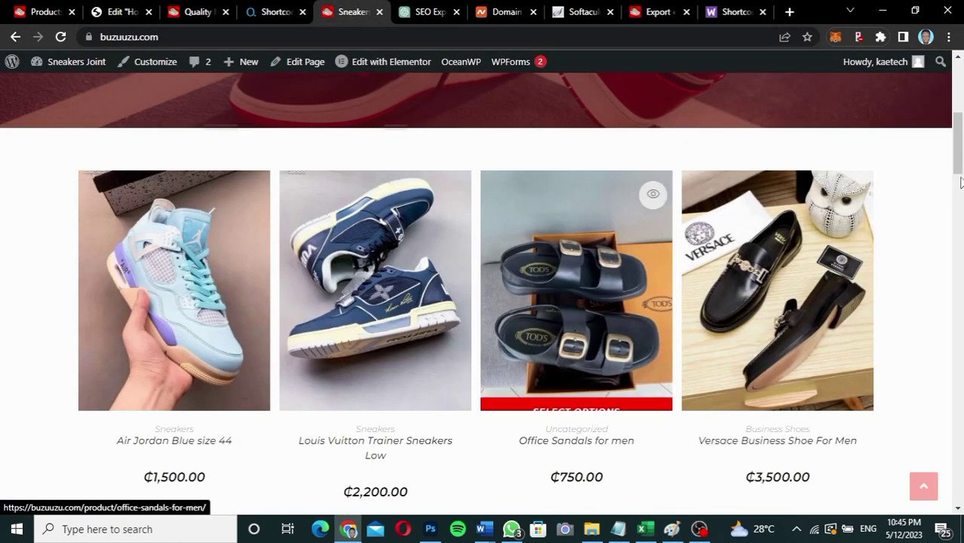
scroll(961, 182, down, 1)
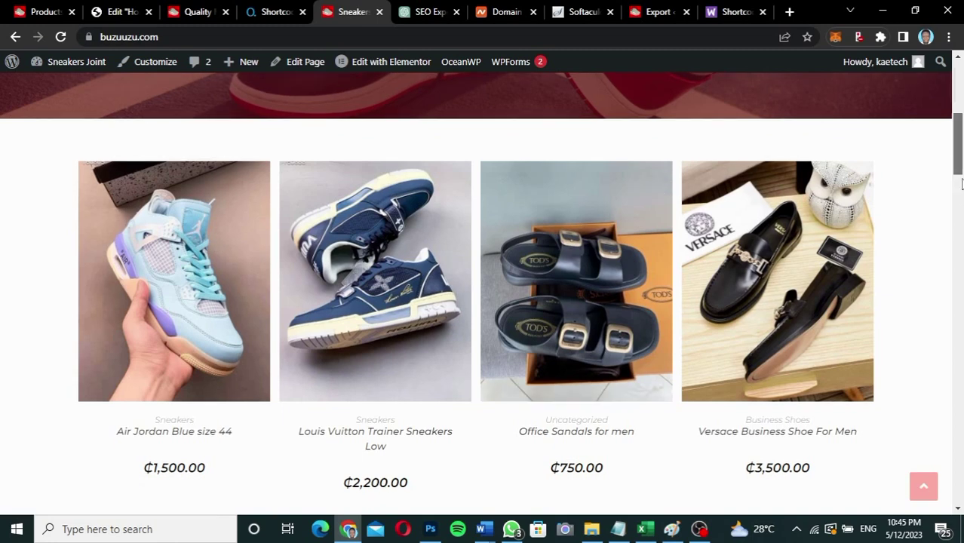
scroll(961, 182, down, 8)
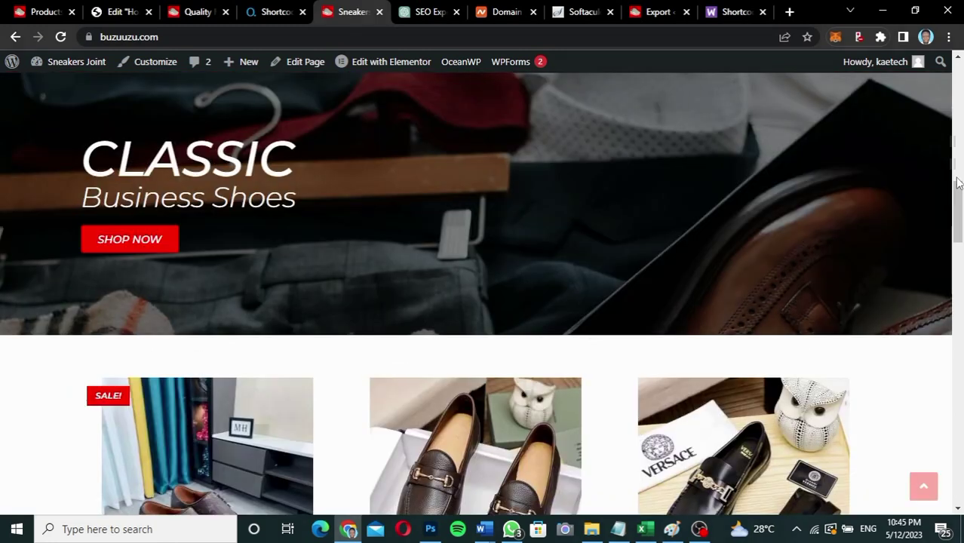
scroll(958, 156, up, 6)
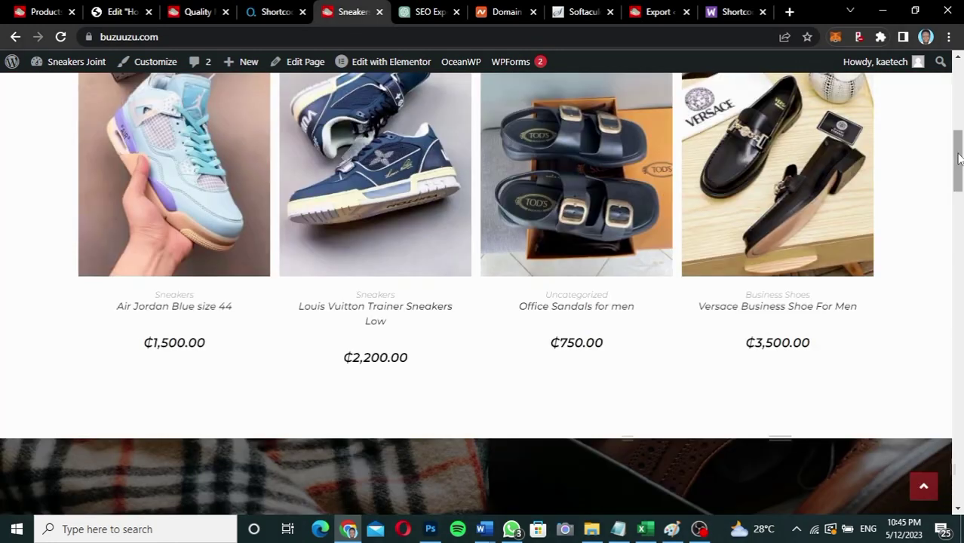
drag(960, 157, 961, 205)
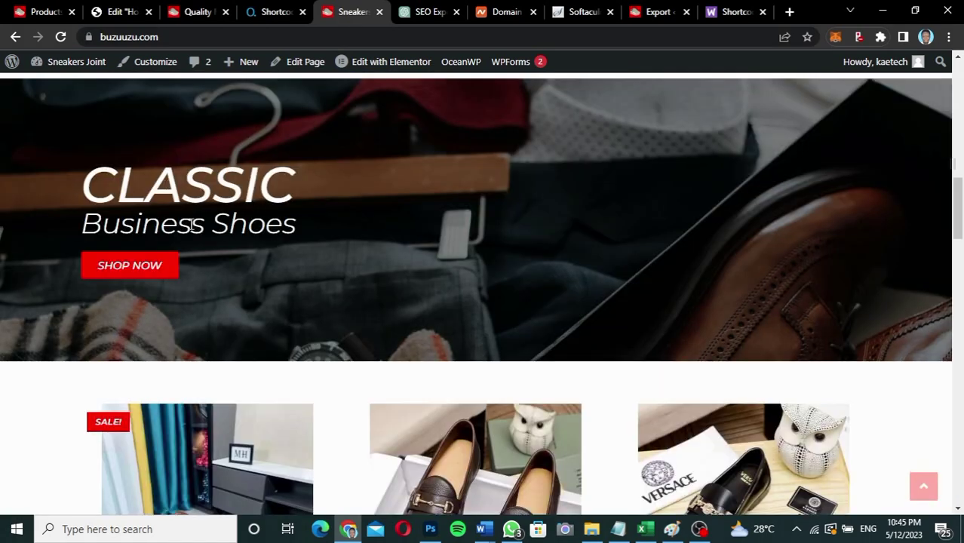
click(118, 13)
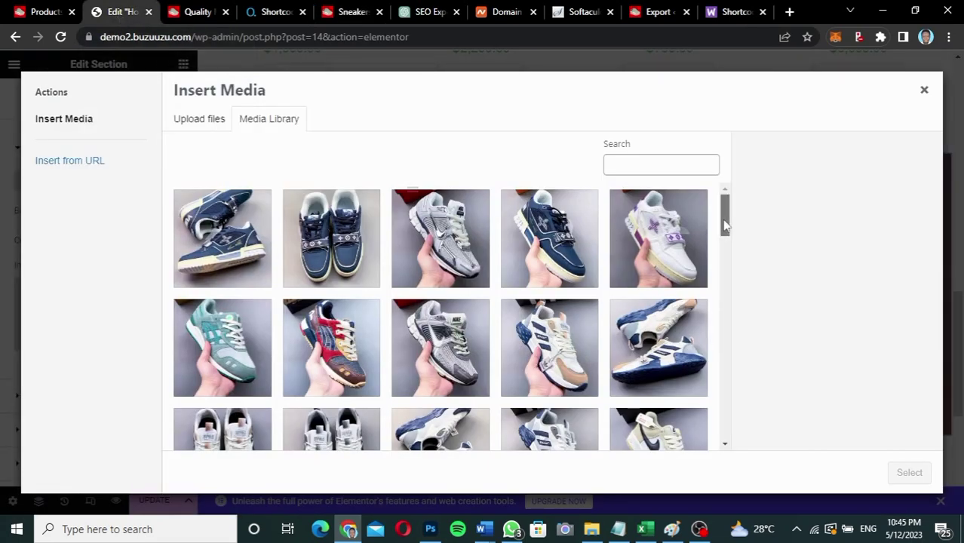
drag(721, 222, 720, 390)
click(458, 348)
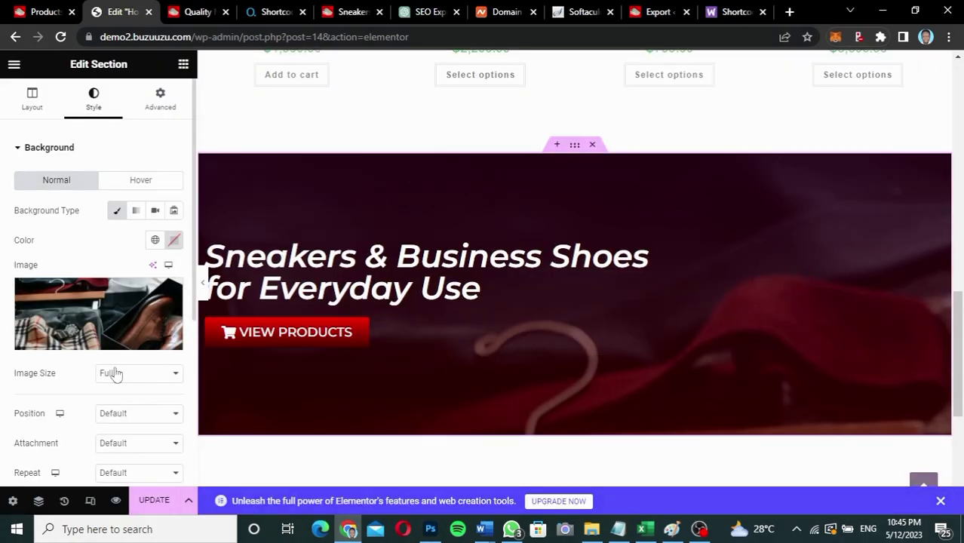
- Set the banner background image's position to Center Center and its attachment to Fixed, and check the scrolling effect
scroll(115, 372, down, 2)
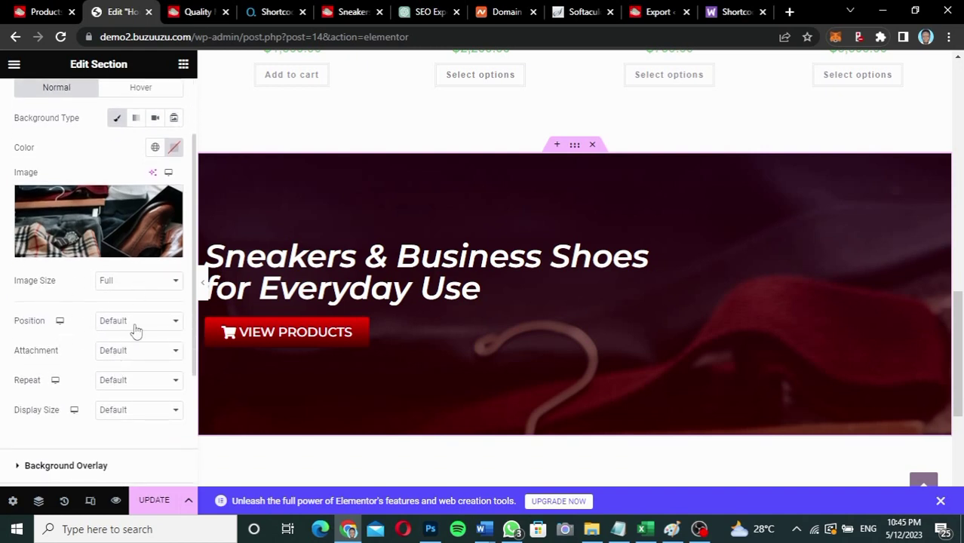
click(145, 324)
click(141, 348)
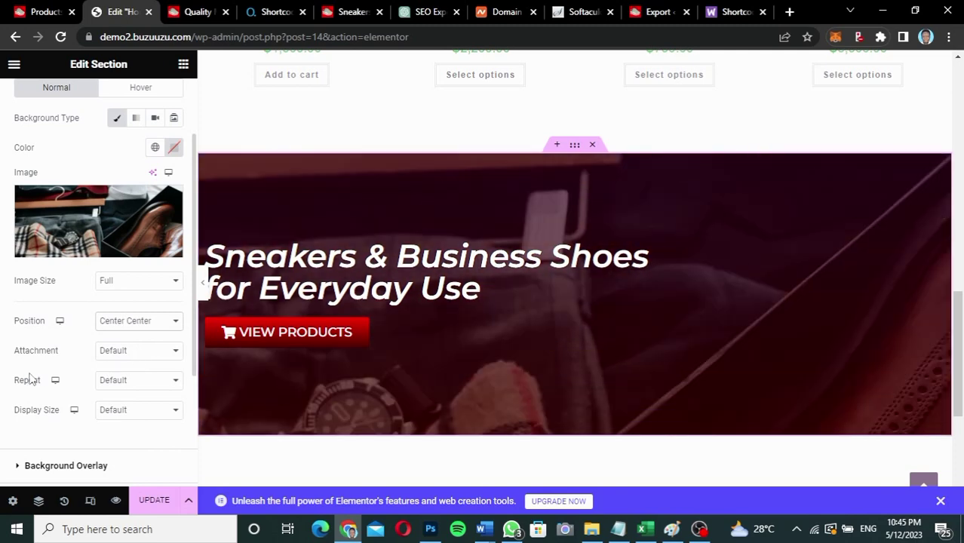
click(133, 354)
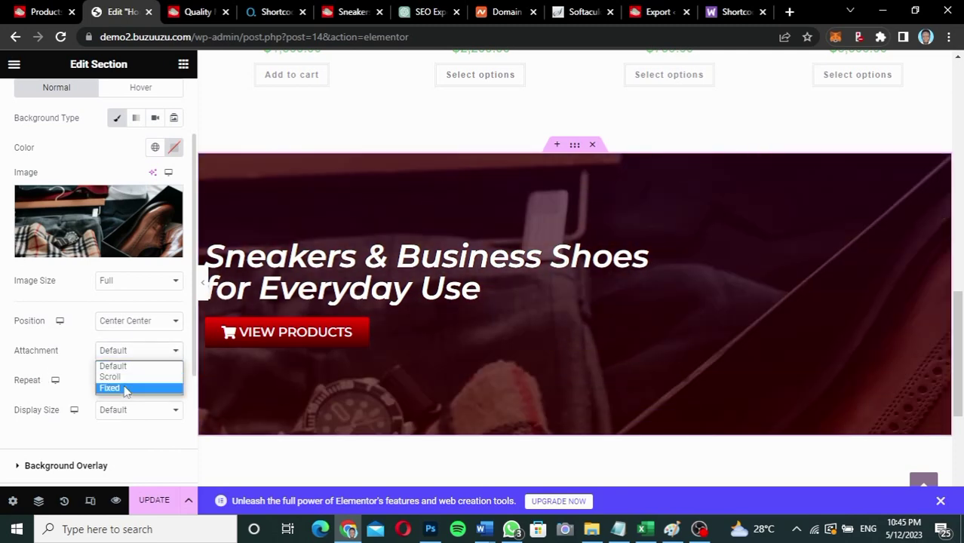
click(126, 389)
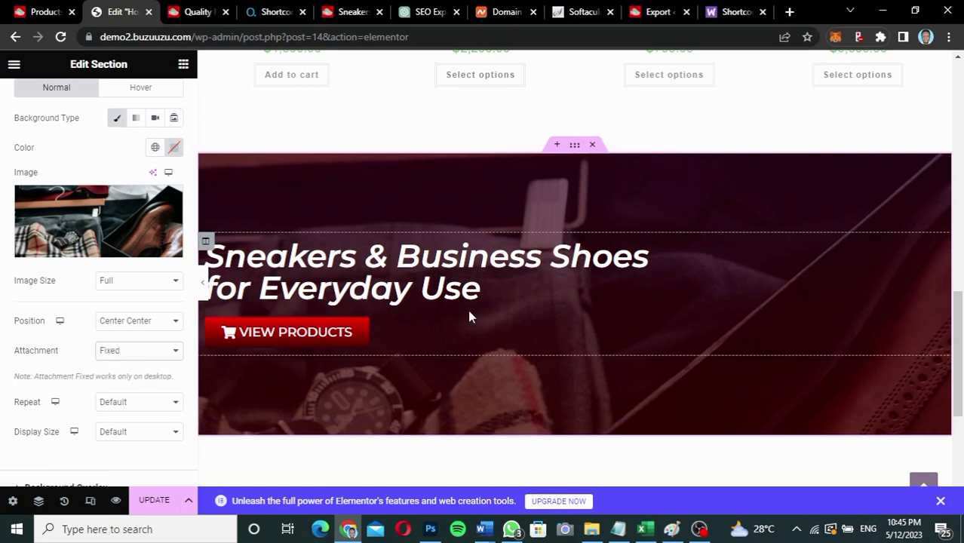
scroll(468, 316, down, 2)
scroll(469, 316, down, 1)
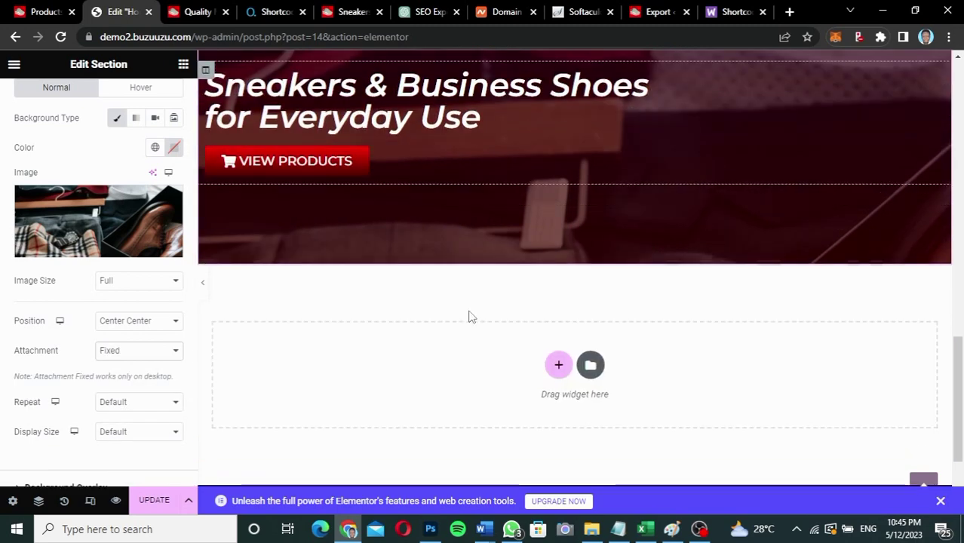
scroll(469, 316, up, 1)
scroll(468, 316, up, 1)
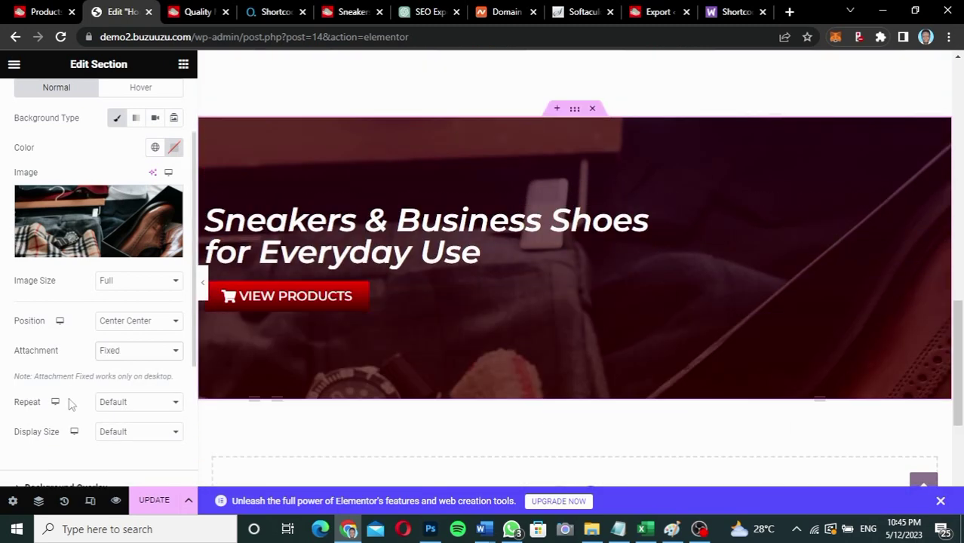
- Set the banner background image to No-repeat with a Cover display size
click(146, 413)
click(127, 428)
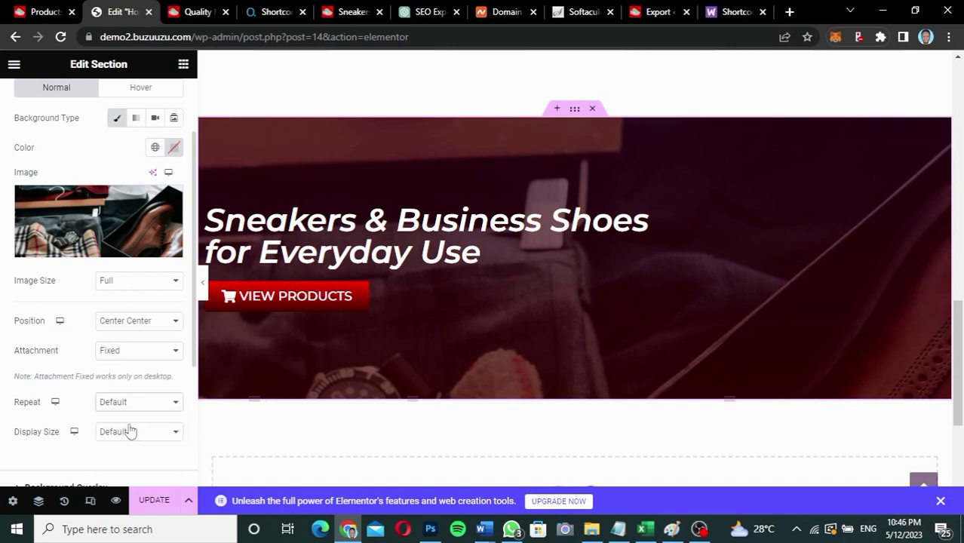
click(129, 438)
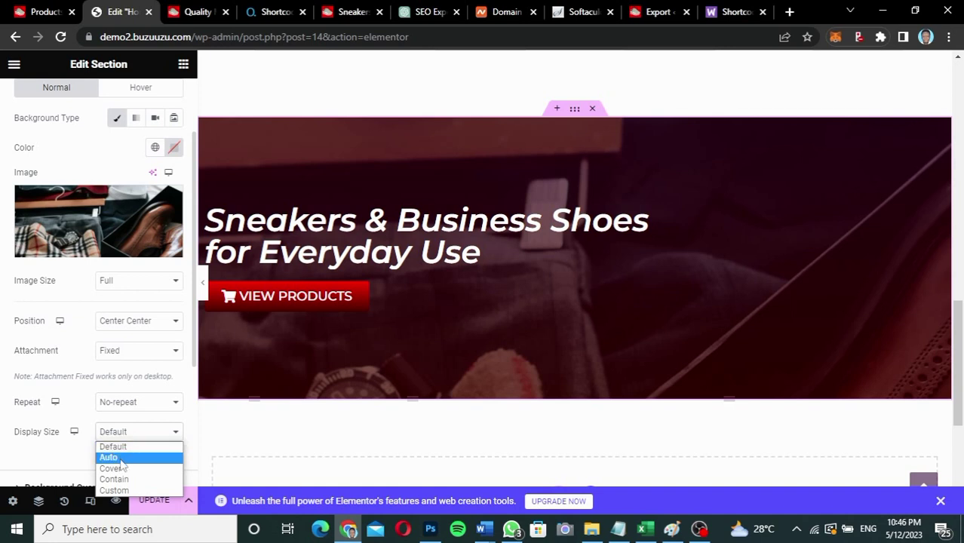
click(113, 468)
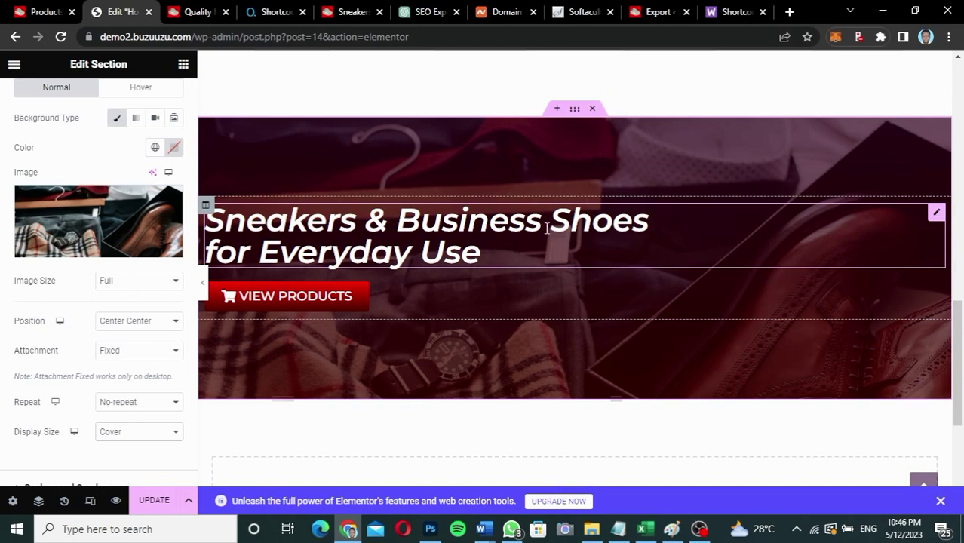
- Replace the banner heading's text with "CLASSIC", copied from the reference store's business shoes banner
click(935, 215)
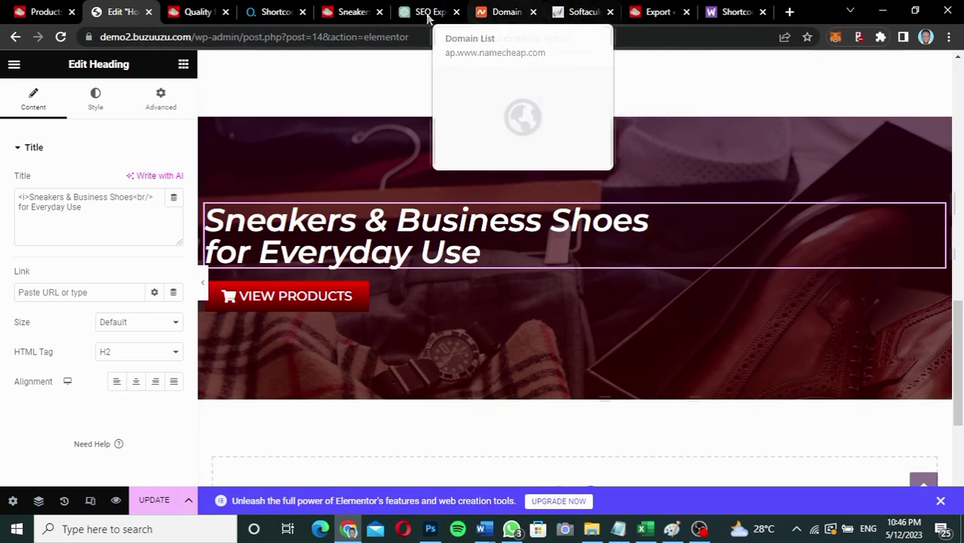
click(348, 13)
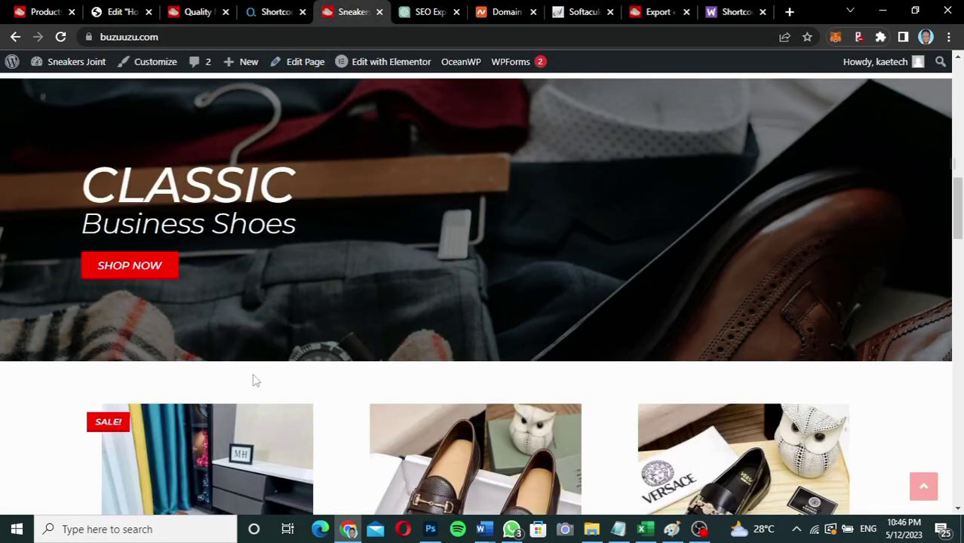
drag(83, 189, 290, 192)
key(ctrl+c)
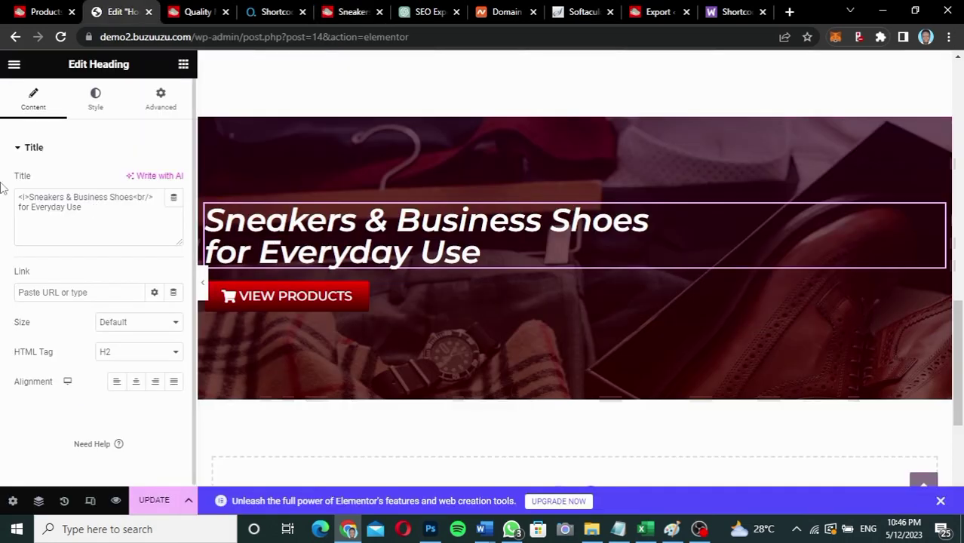
drag(83, 209, 3, 188)
key(ctrl+v)
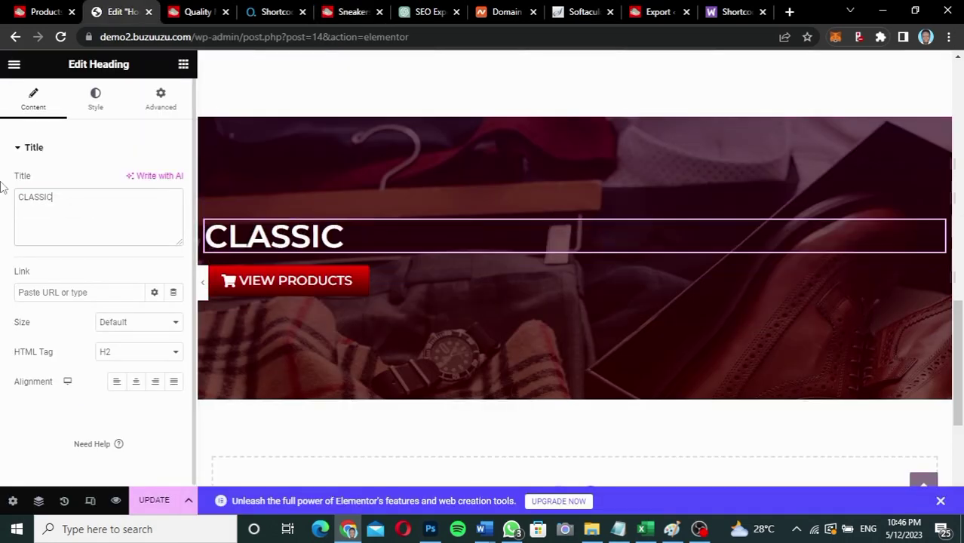
- Set the CLASSIC heading's typography to a size of 70 px and italic style
click(102, 105)
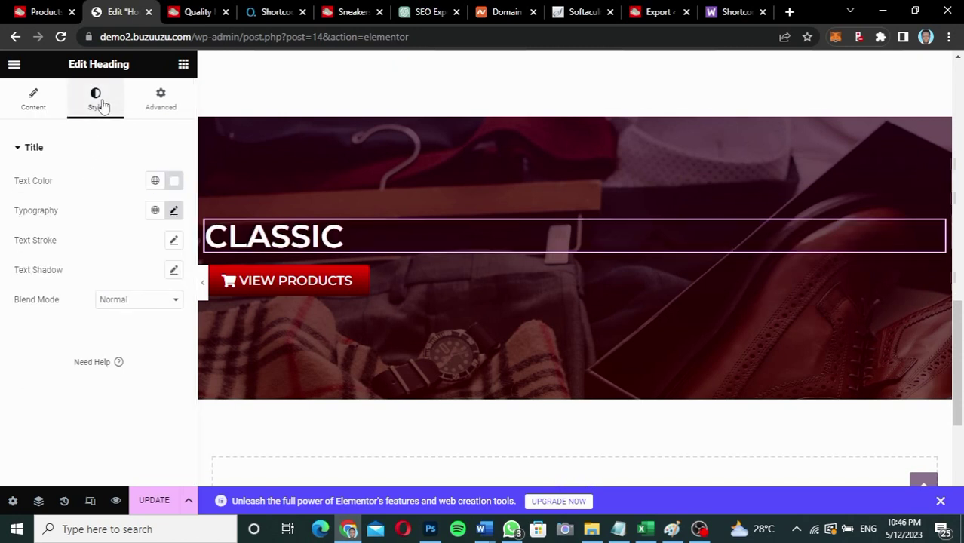
click(173, 213)
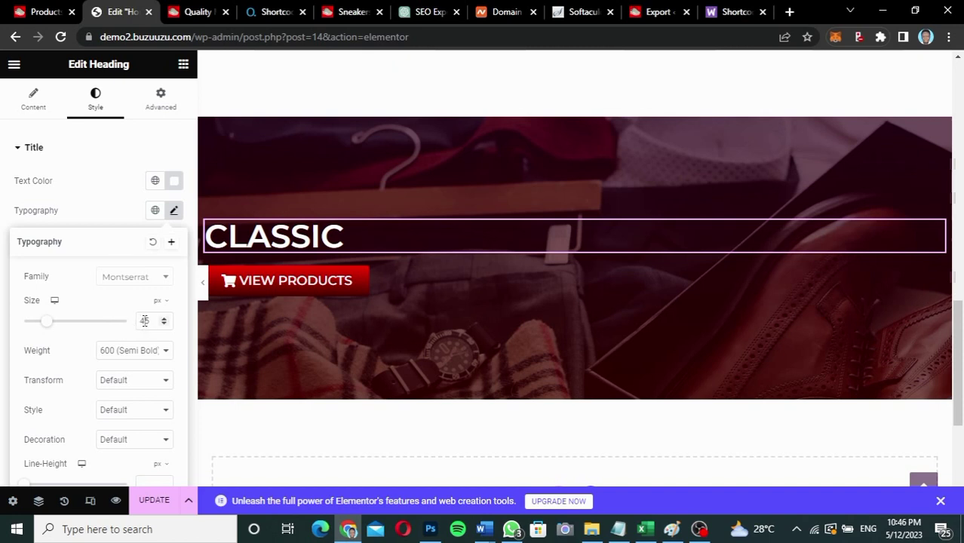
drag(148, 321, 125, 317)
text(70)
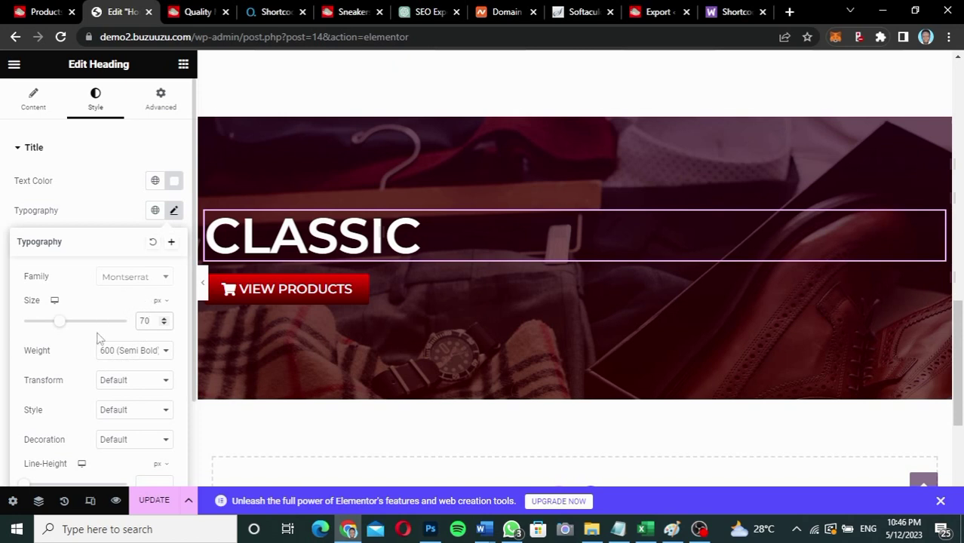
click(132, 412)
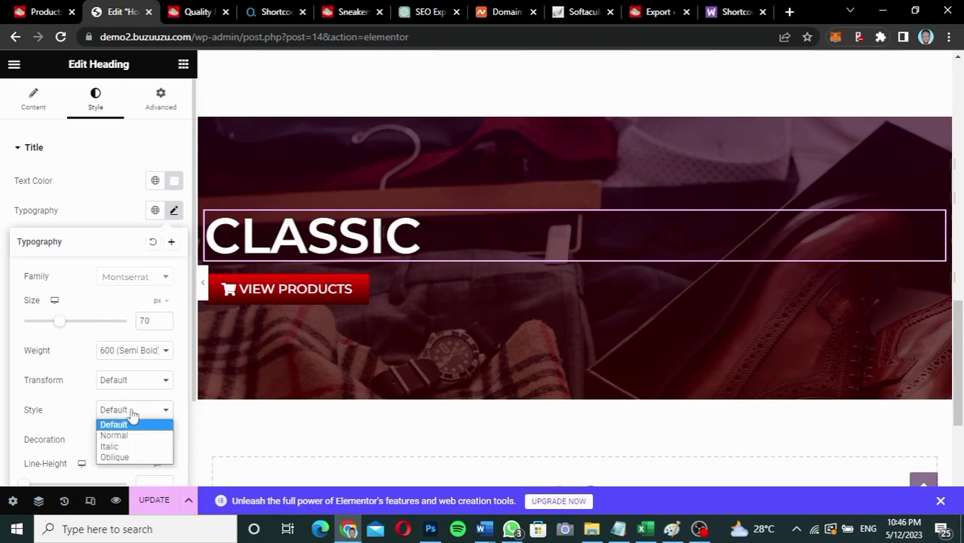
click(125, 445)
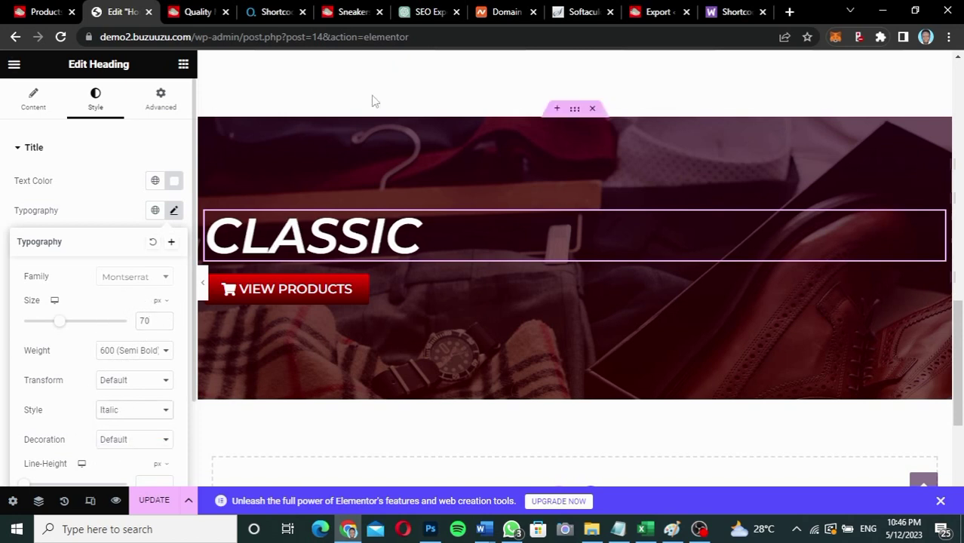
- Duplicate the CLASSIC heading and replace the copy's text with "Business Shoes" from the reference store's banner
click(336, 13)
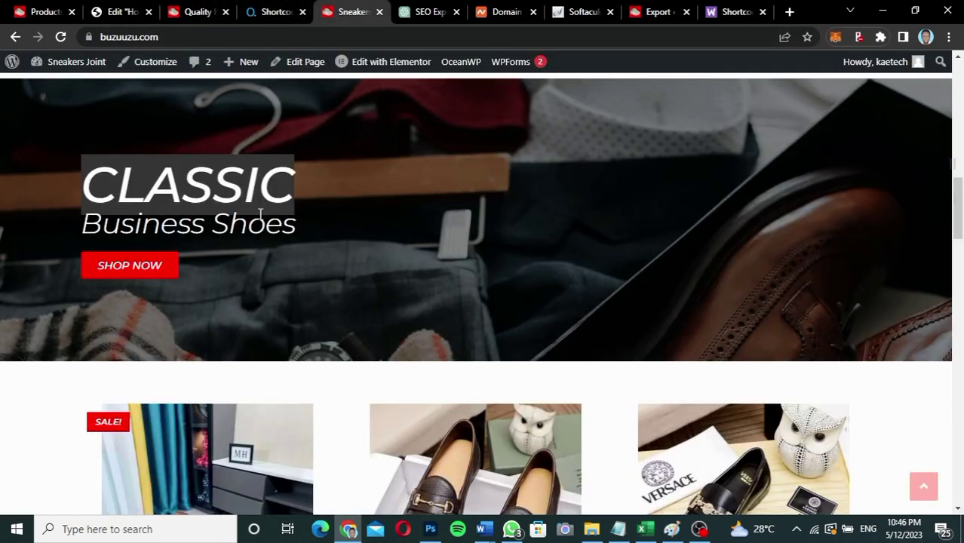
click(294, 226)
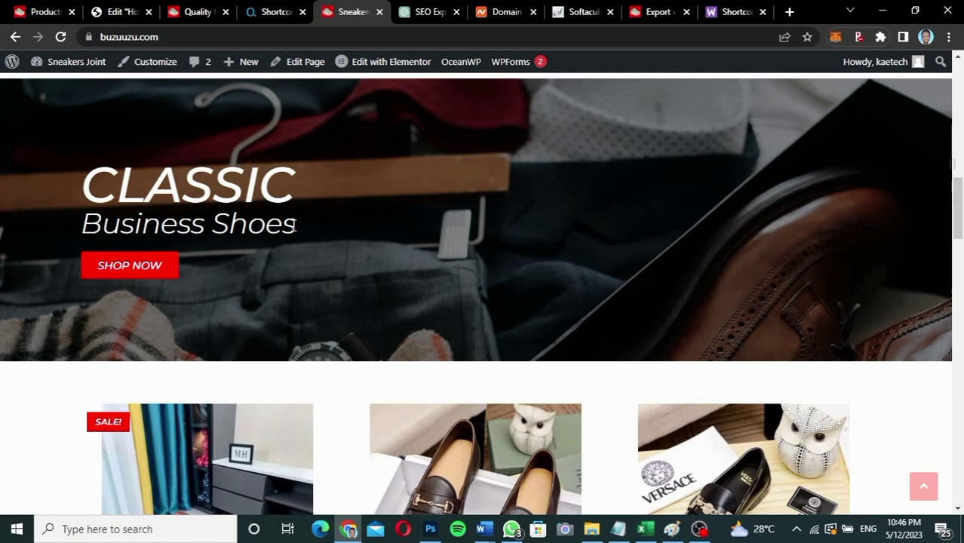
drag(295, 226, 89, 225)
key(ctrl+c)
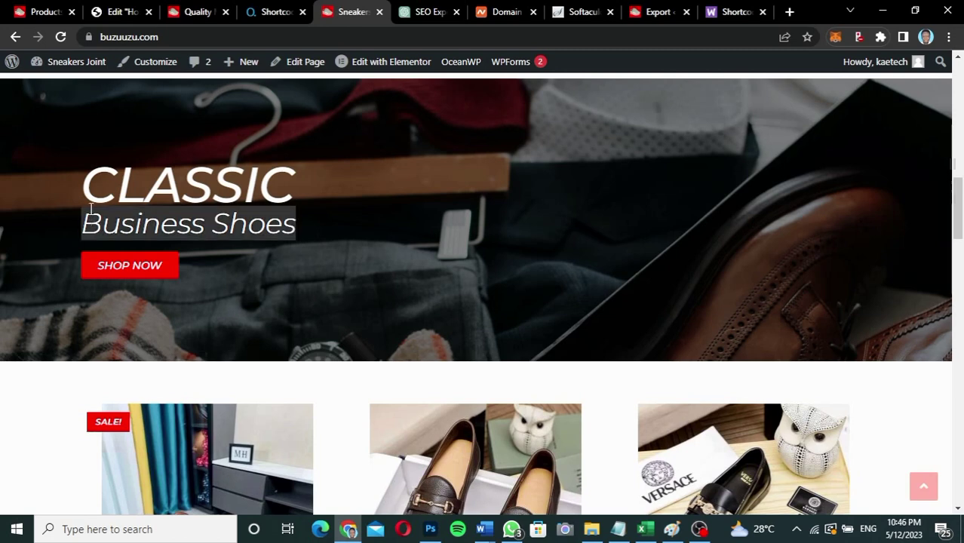
click(117, 12)
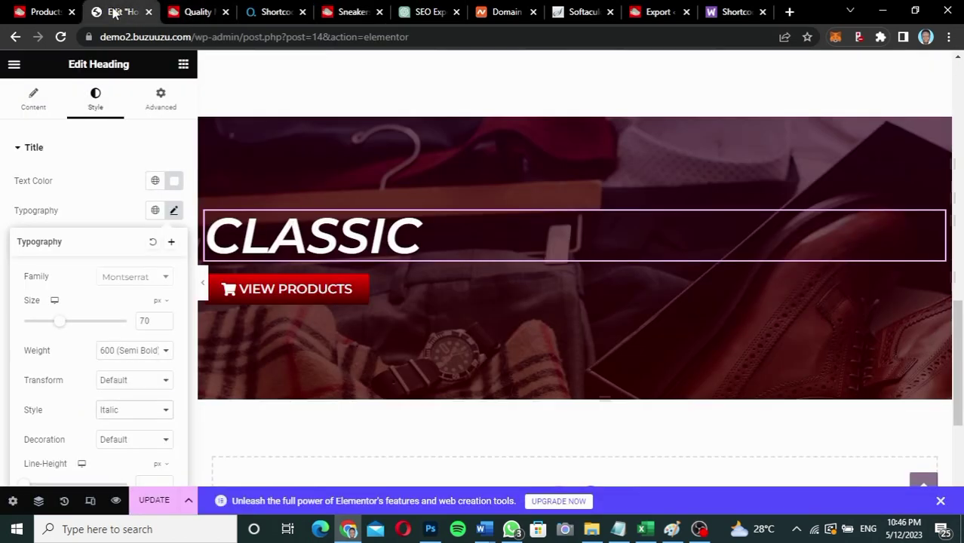
right_click(570, 238)
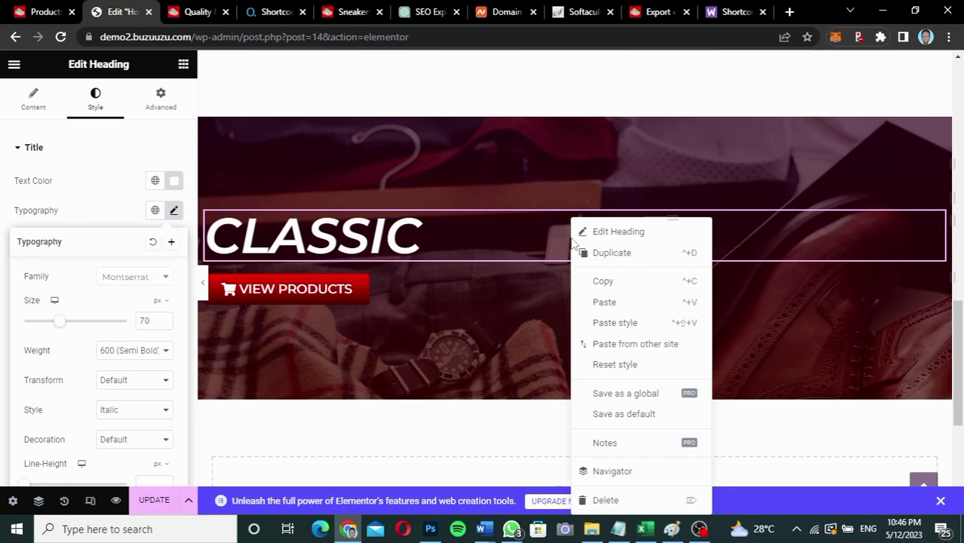
click(620, 255)
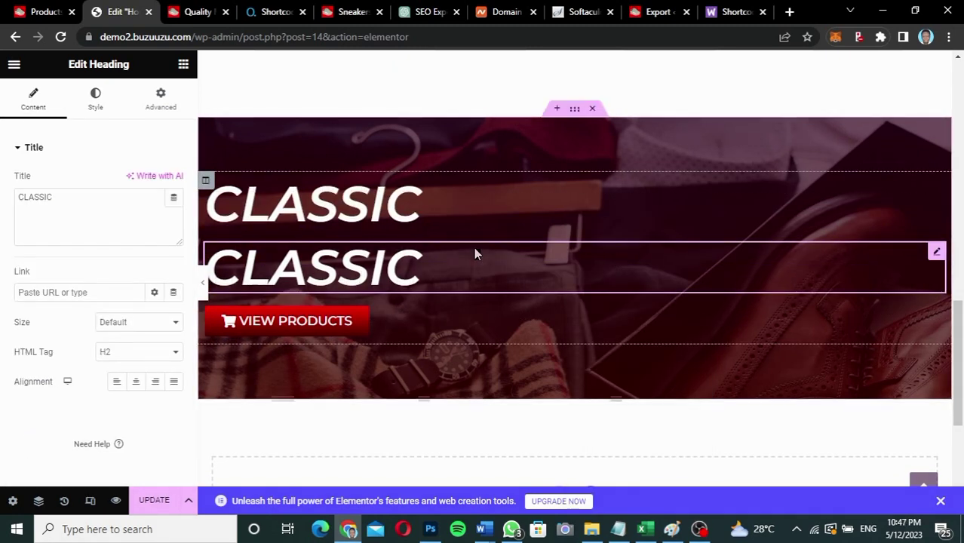
drag(77, 199, 2, 196)
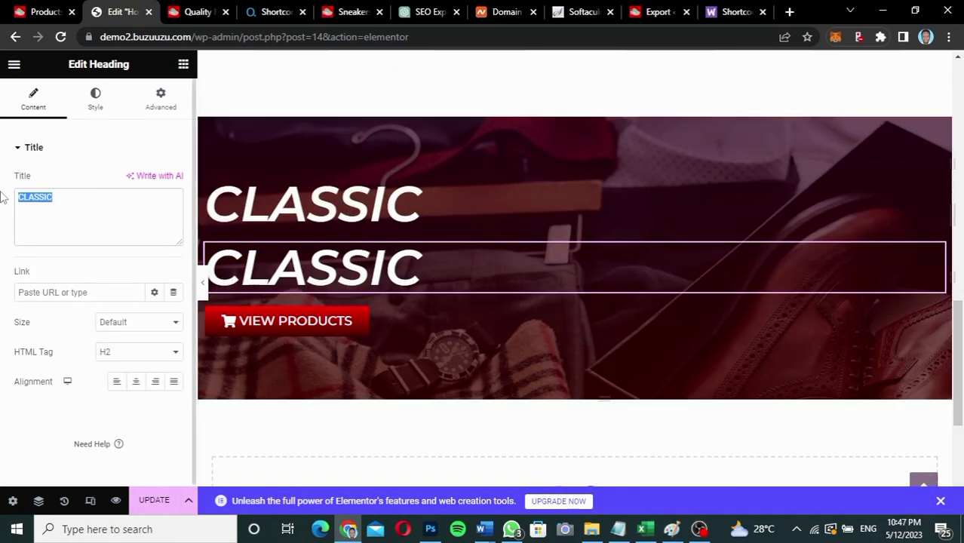
key(ctrl+v)
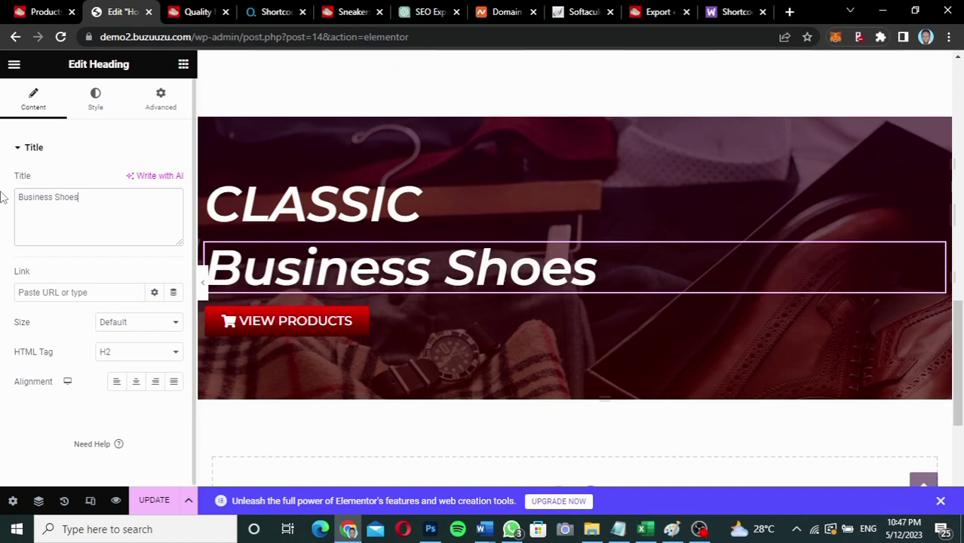
- Set the "Business Shoes" heading's typography to a size of 45 px and a weight of 400 (Normal)
click(94, 94)
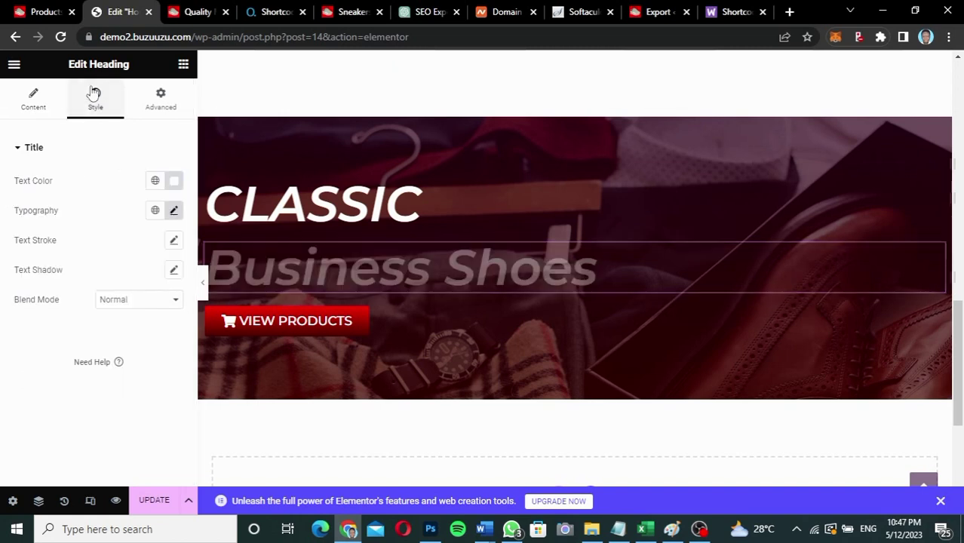
click(174, 211)
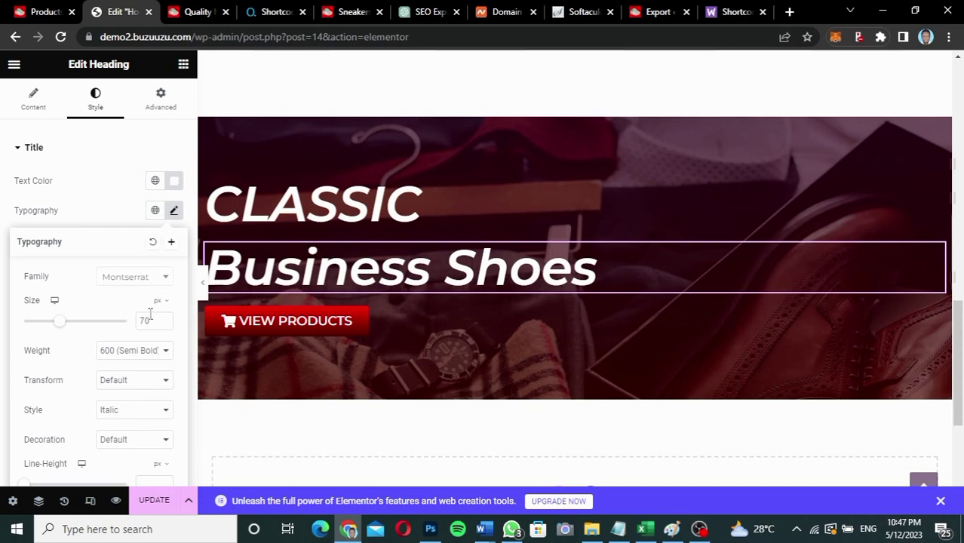
drag(149, 320, 131, 323)
text(30)
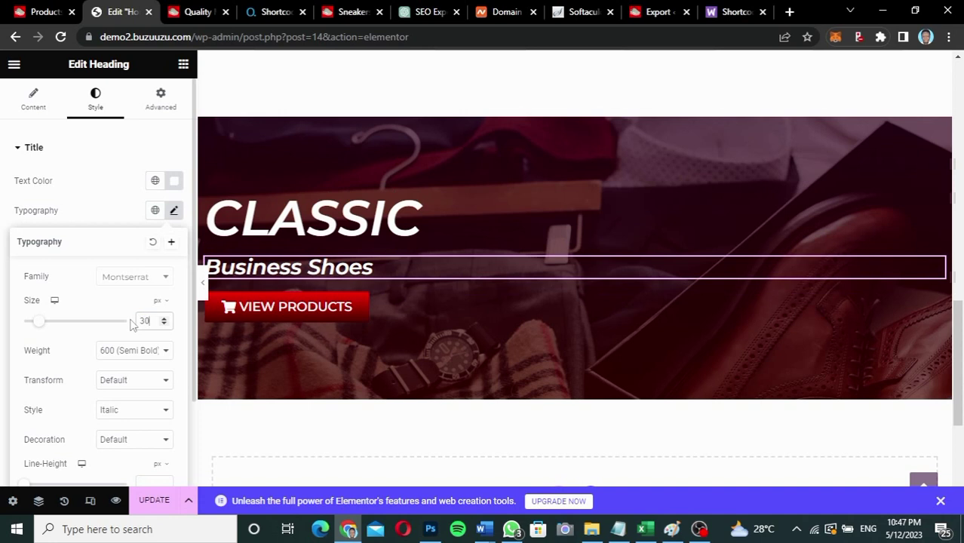
key(BackSpace)
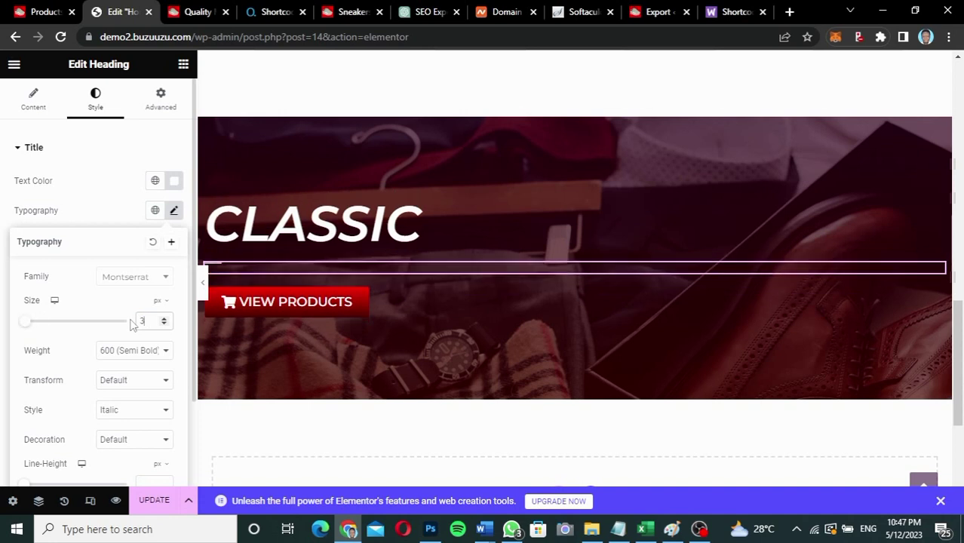
text(5)
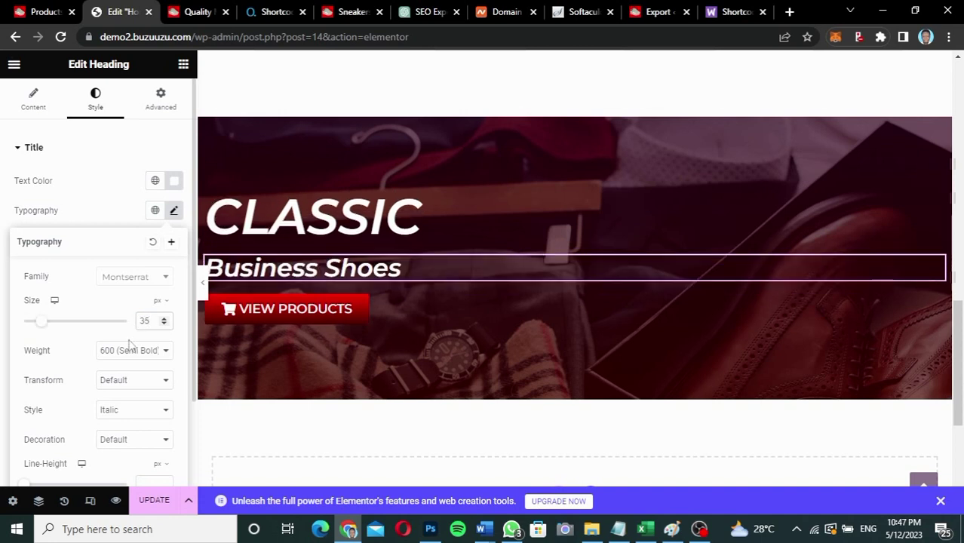
click(130, 350)
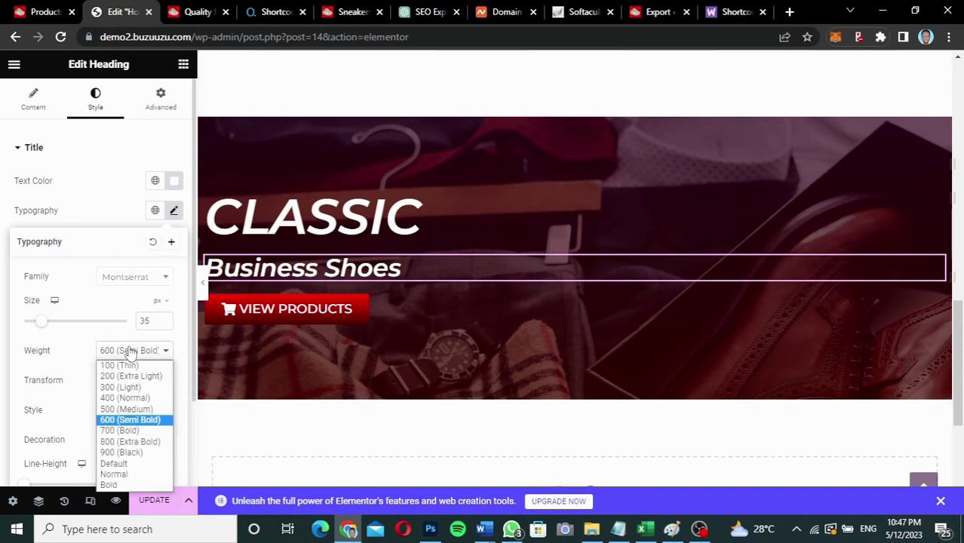
click(120, 399)
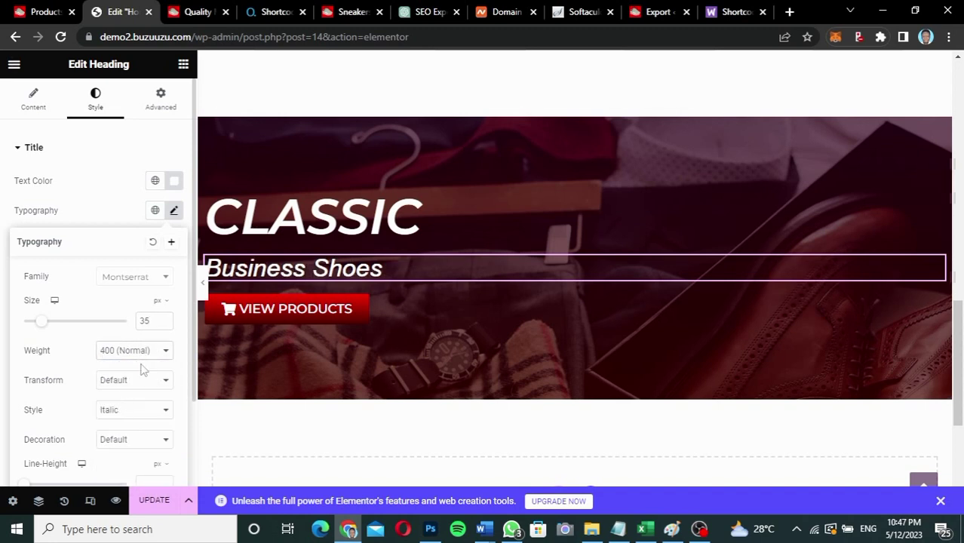
drag(153, 324, 136, 322)
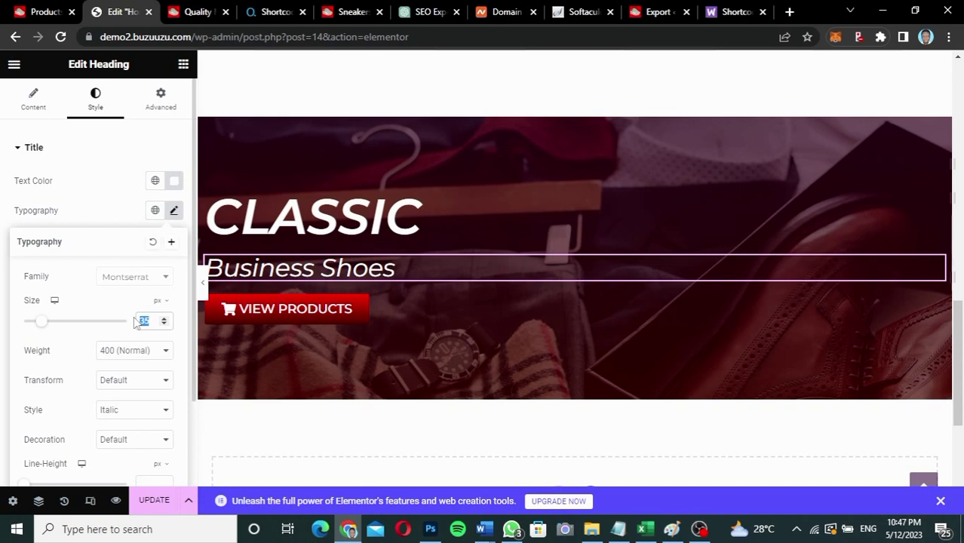
text(45)
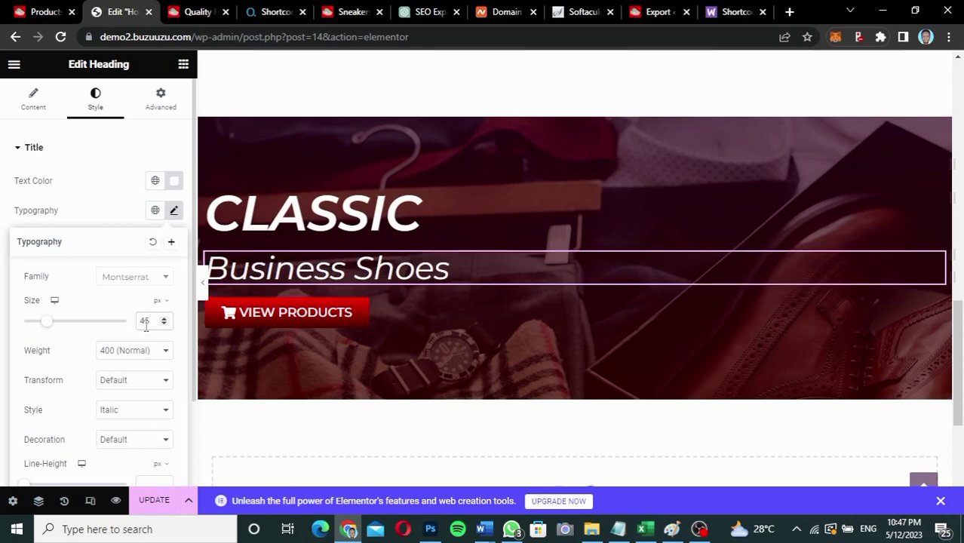
- Unlink the "Business Shoes" heading's margin values and set its top margin to -20 px
click(169, 113)
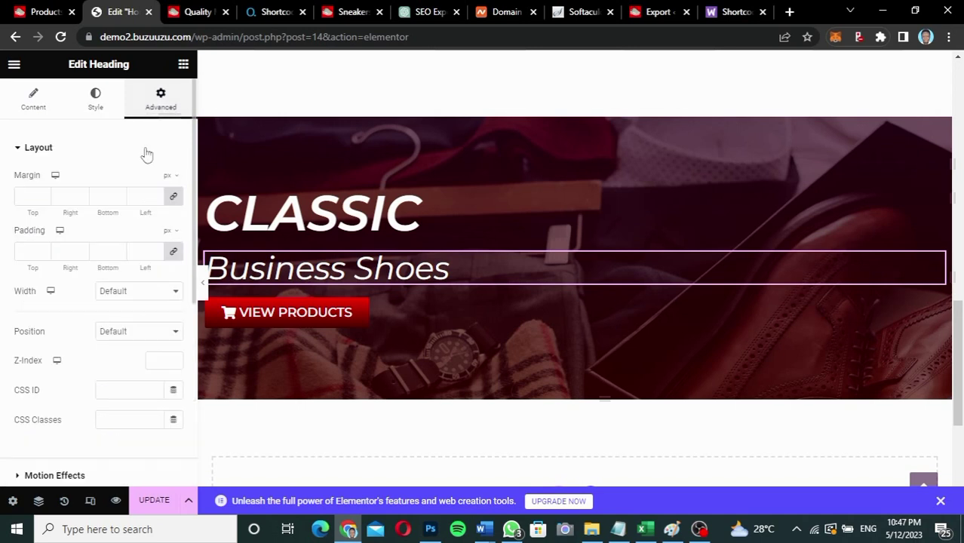
click(174, 198)
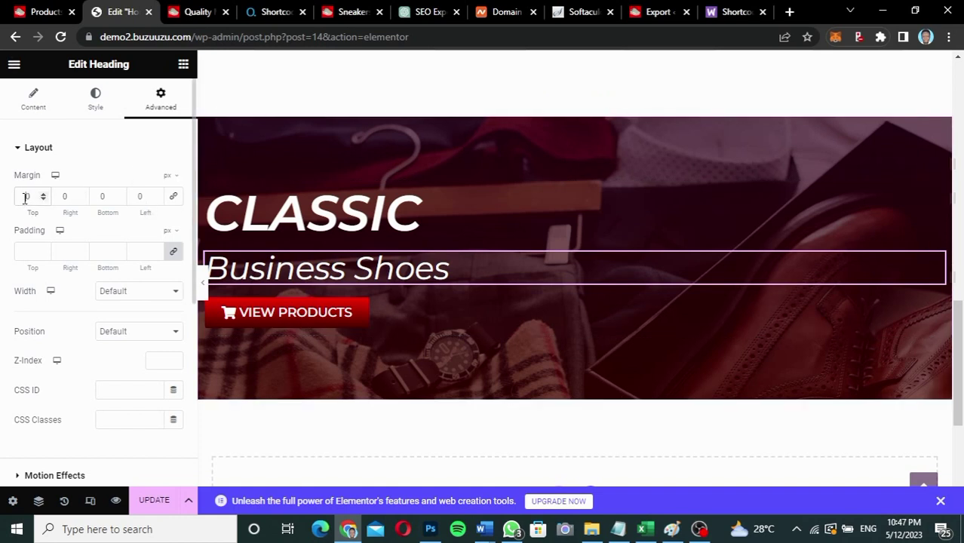
text(-2)
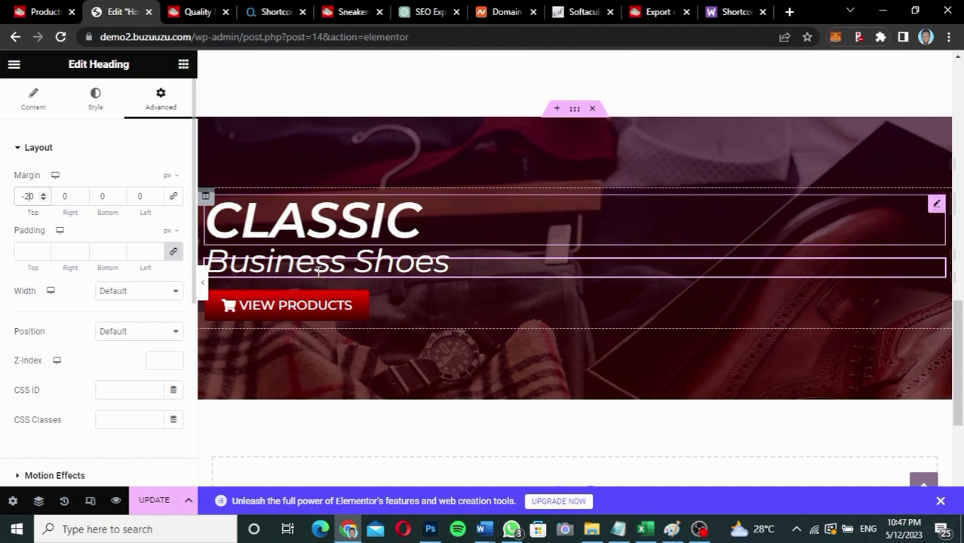
- Link the banner's VIEW PRODUCTS button to the Business Shoes category page, using the address copied from the store's navigation
click(405, 316)
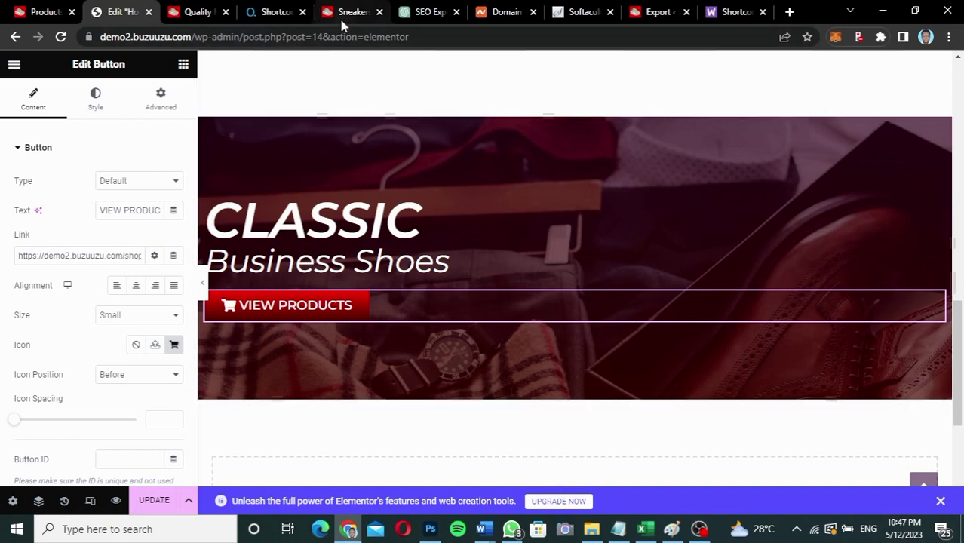
click(191, 13)
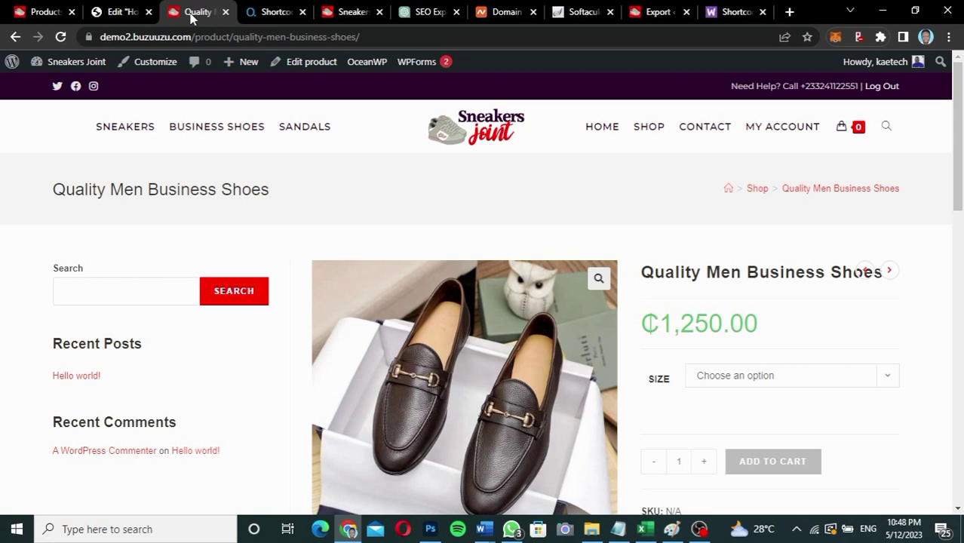
right_click(216, 134)
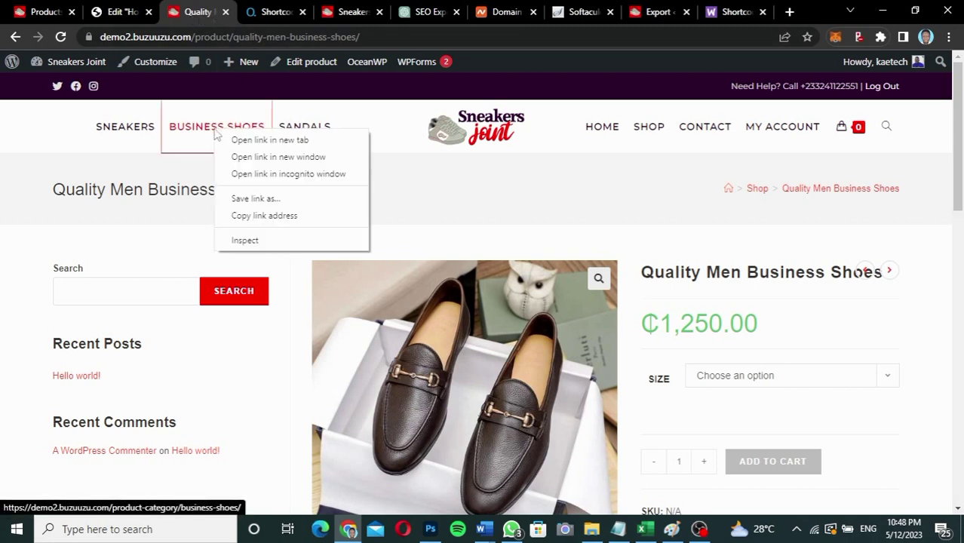
click(255, 216)
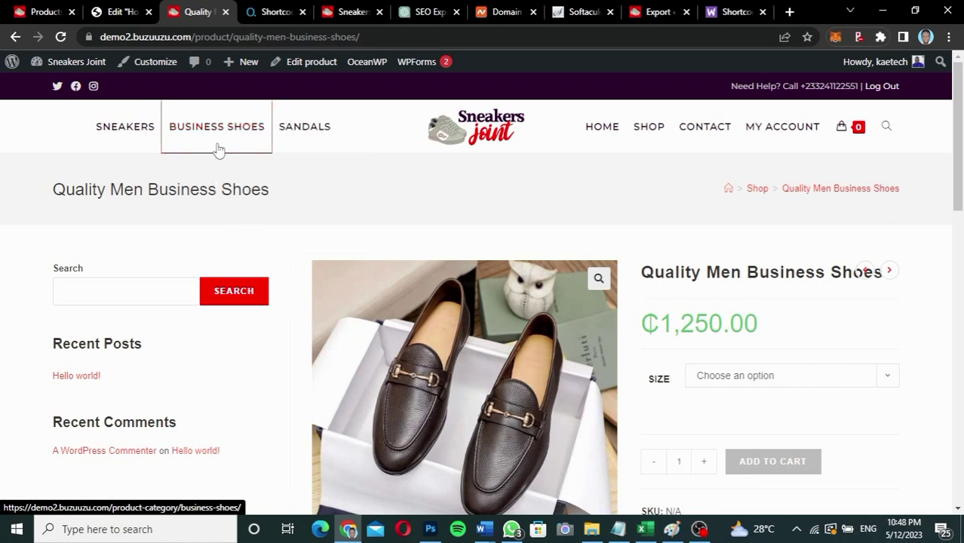
click(120, 13)
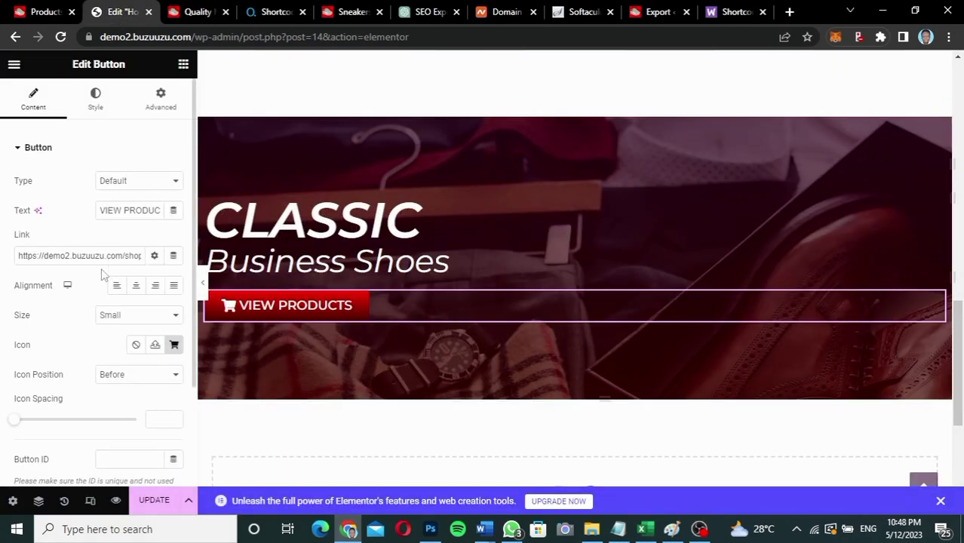
triple_click(108, 256)
key(ctrl+v)
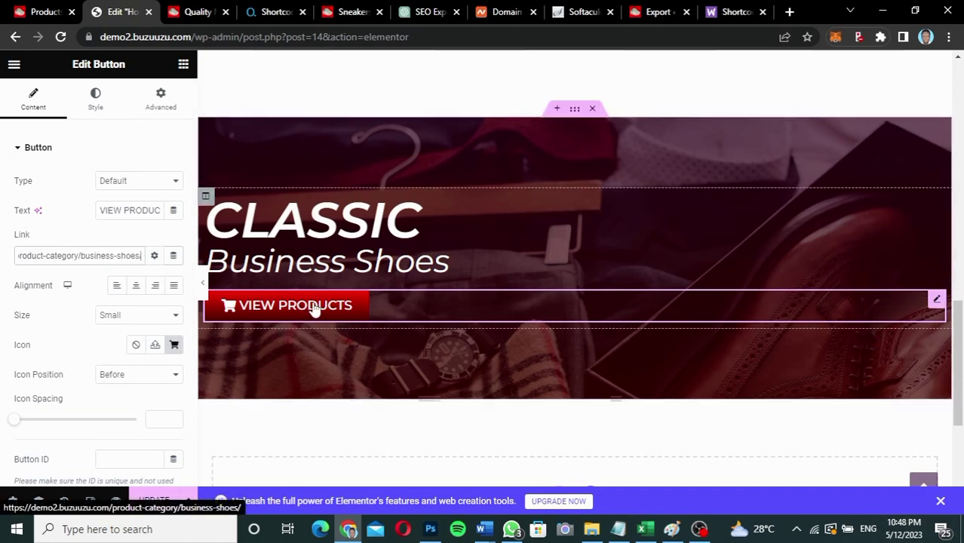
- Change the banner button's text to "SHOP NOW" to match the reference store and remove its cart icon
click(350, 14)
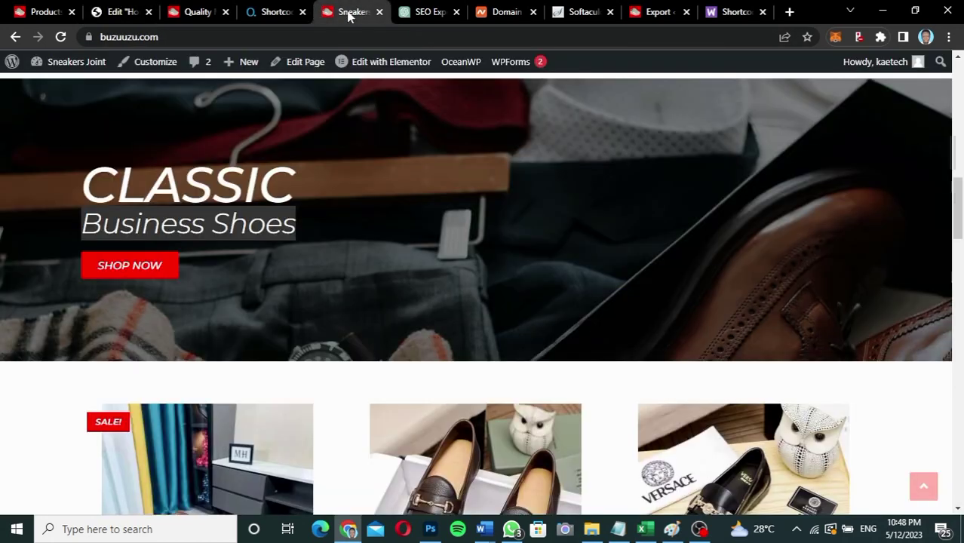
click(123, 14)
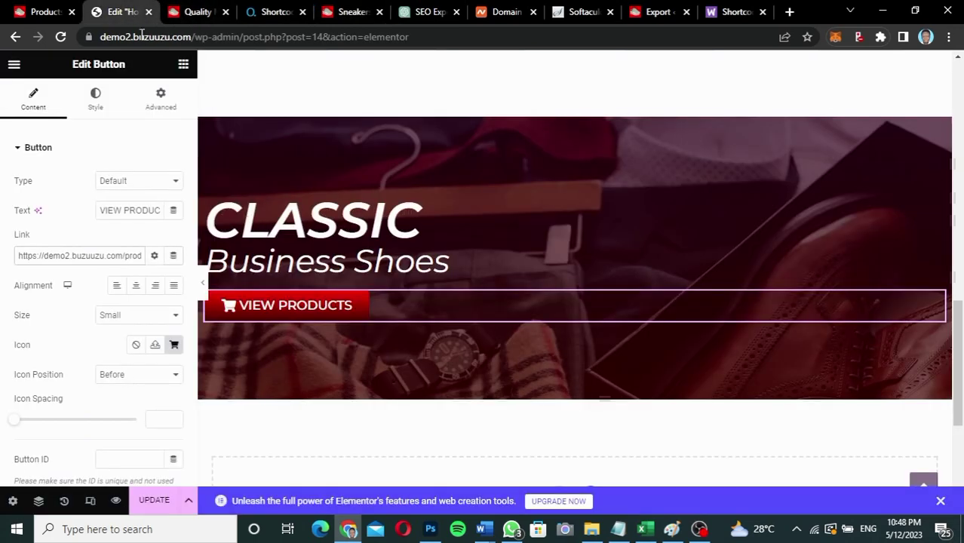
triple_click(140, 212)
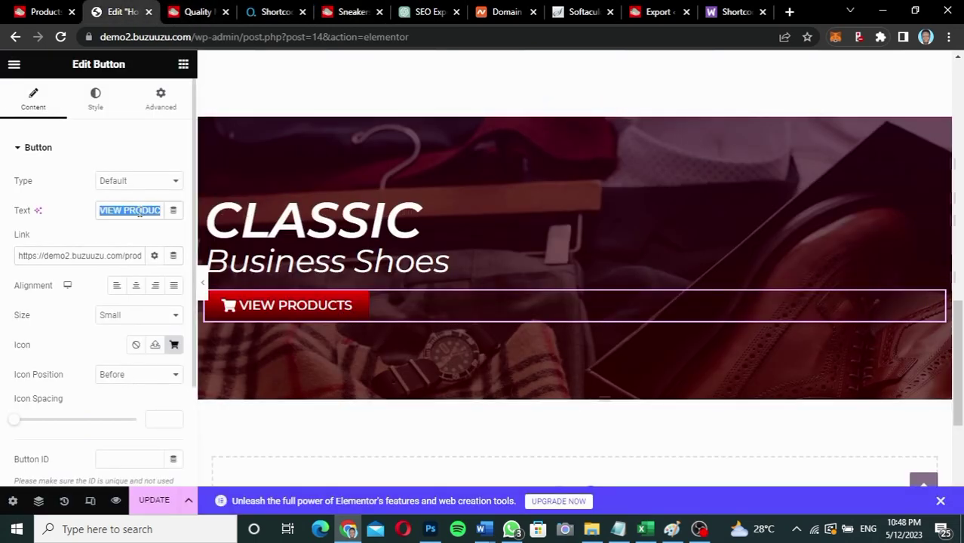
text(SHOP NOW)
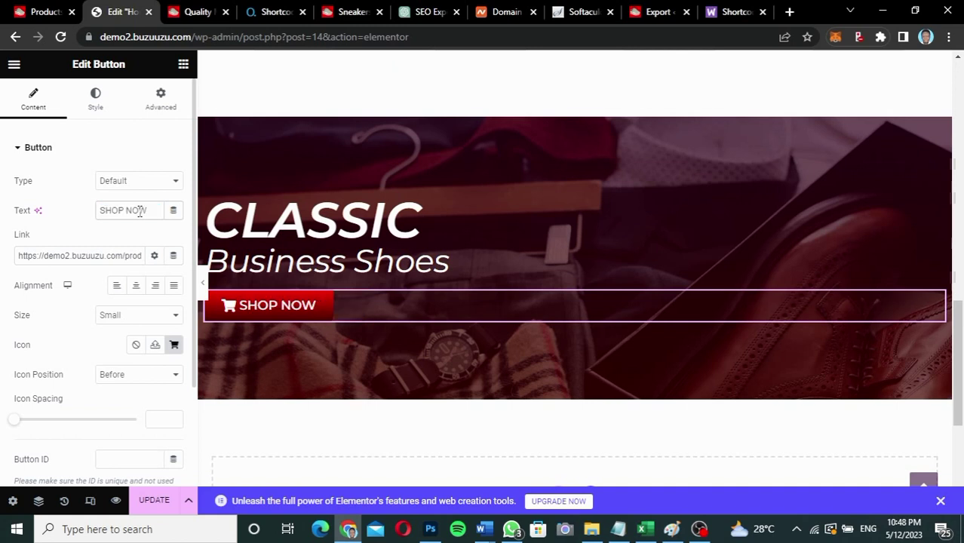
click(136, 345)
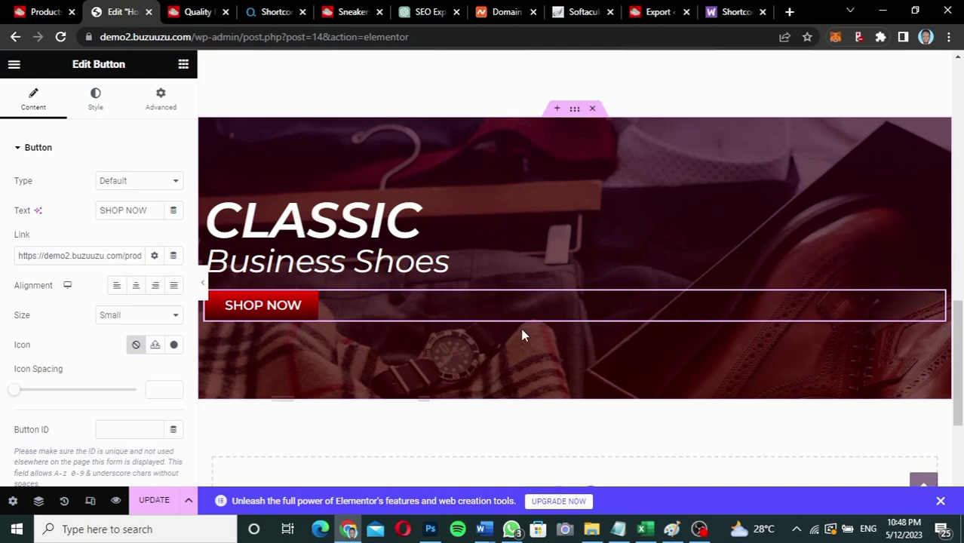
- Copy the featured products section and paste it below the "CLASSIC Business Shoes" banner
scroll(522, 335, down, 1)
scroll(522, 335, down, 1)
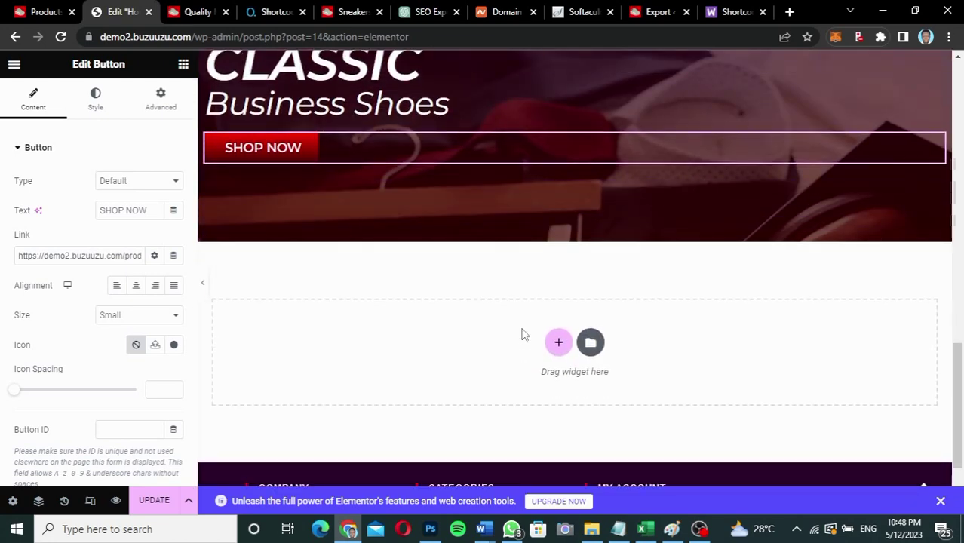
scroll(577, 360, up, 2)
scroll(576, 360, down, 4)
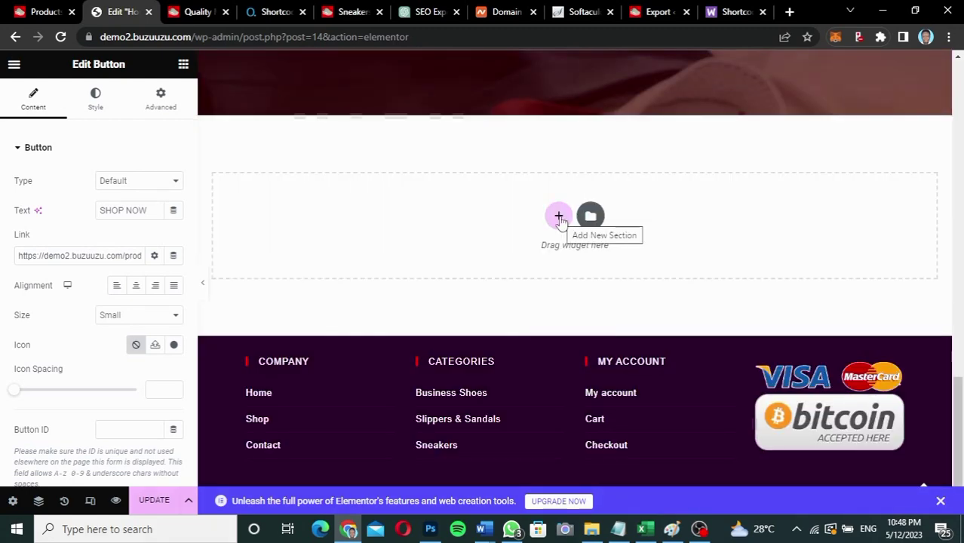
click(559, 218)
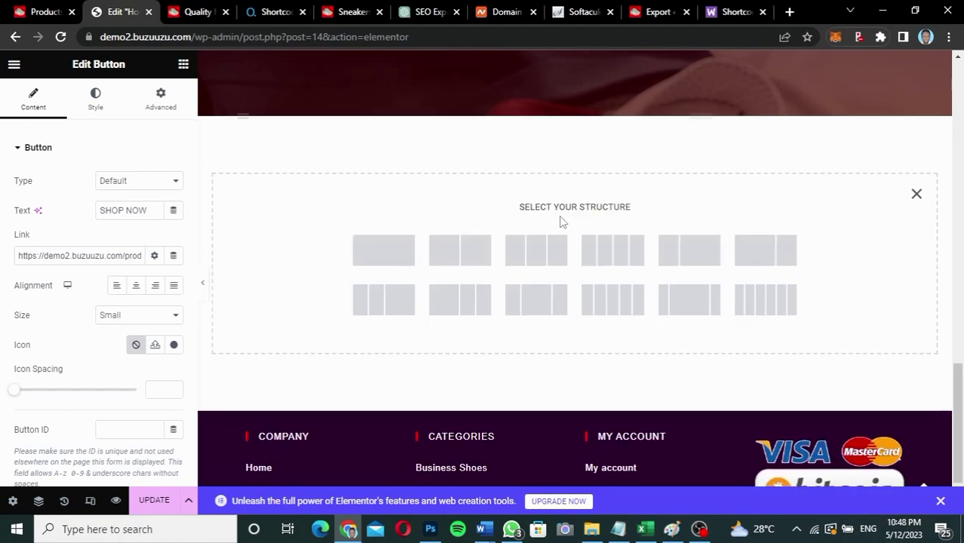
scroll(560, 221, up, 3)
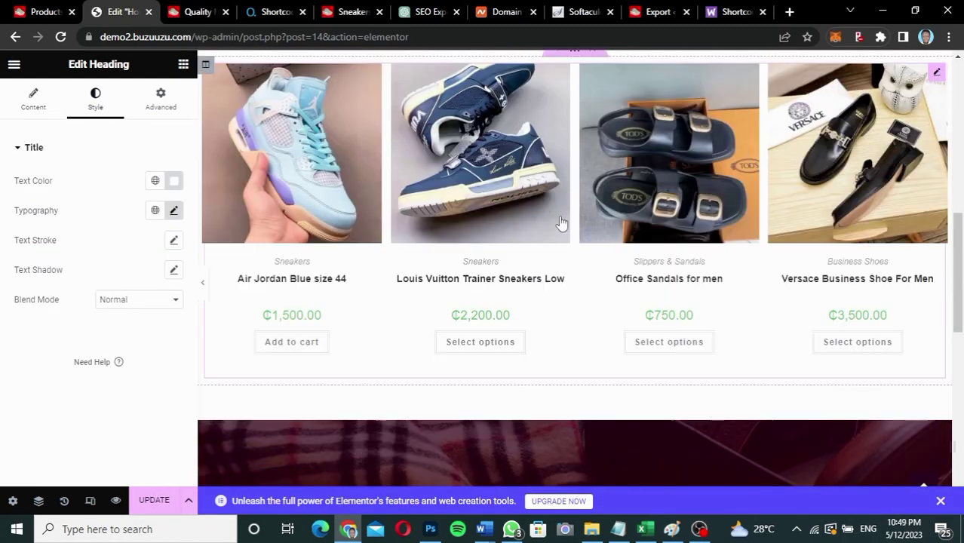
scroll(563, 216, up, 3)
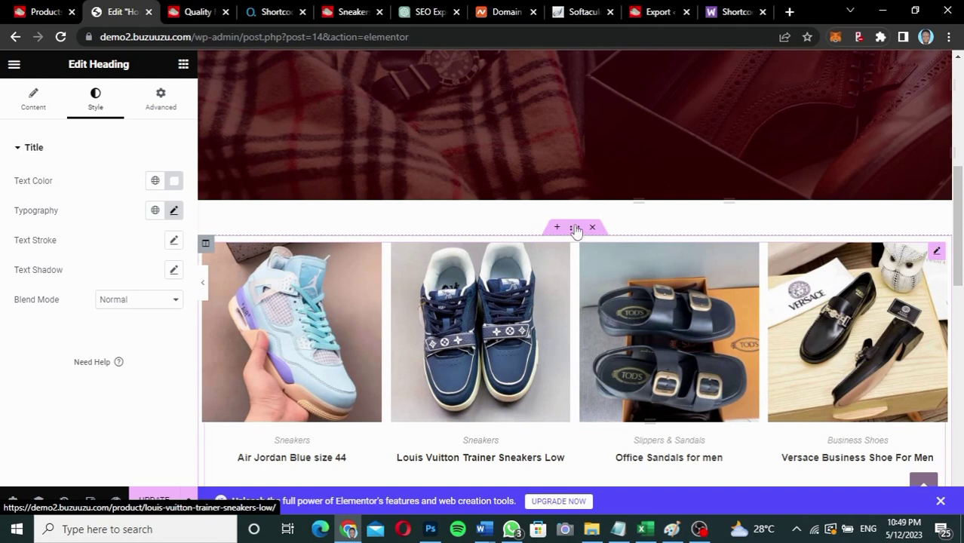
right_click(575, 230)
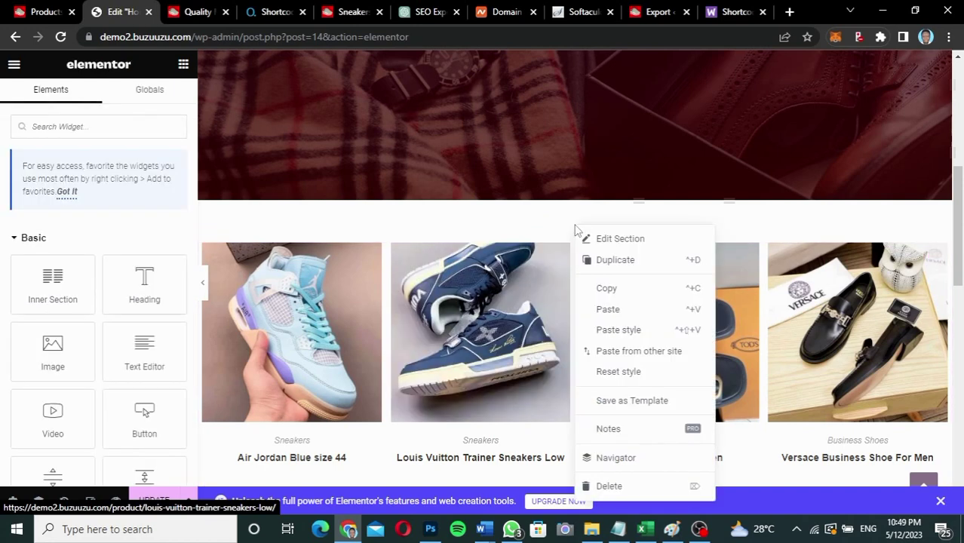
click(603, 288)
scroll(601, 293, down, 2)
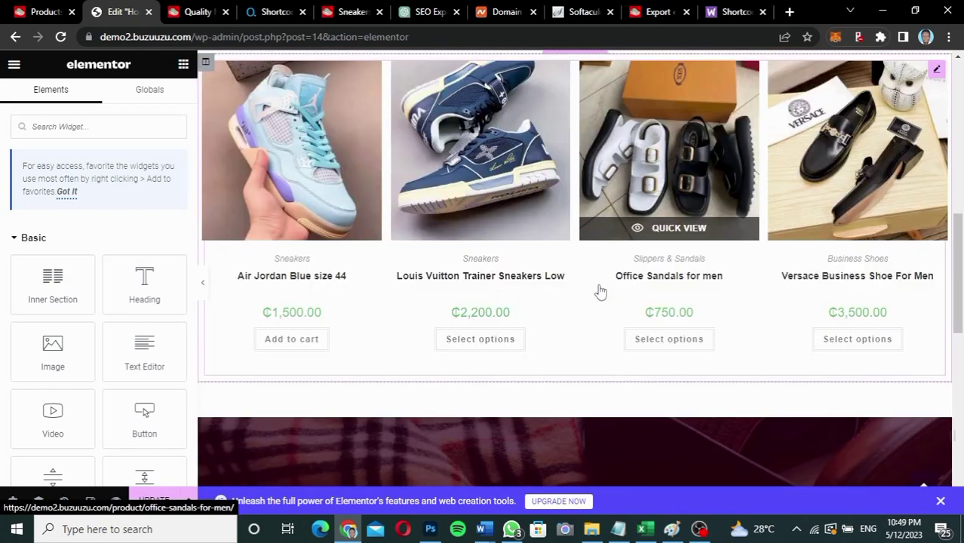
scroll(601, 293, down, 5)
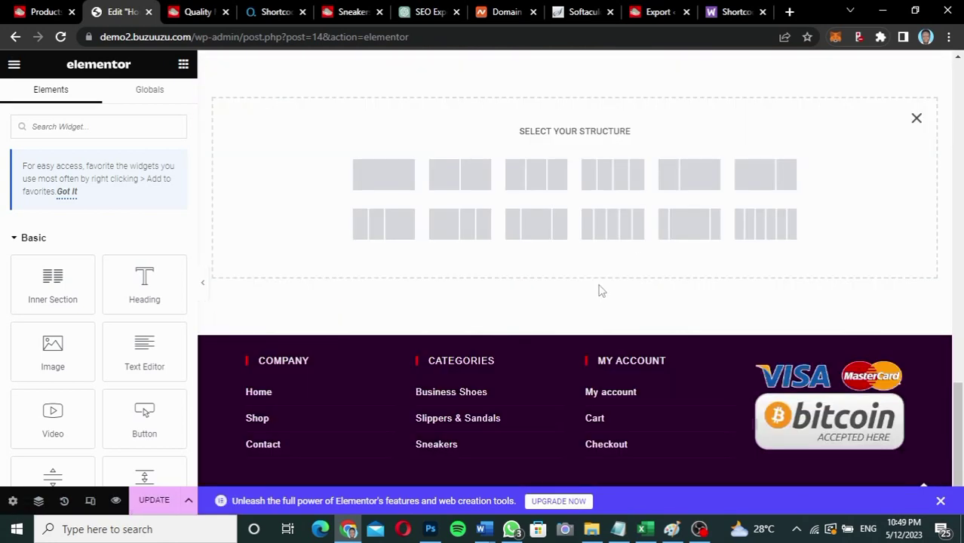
right_click(292, 123)
click(326, 131)
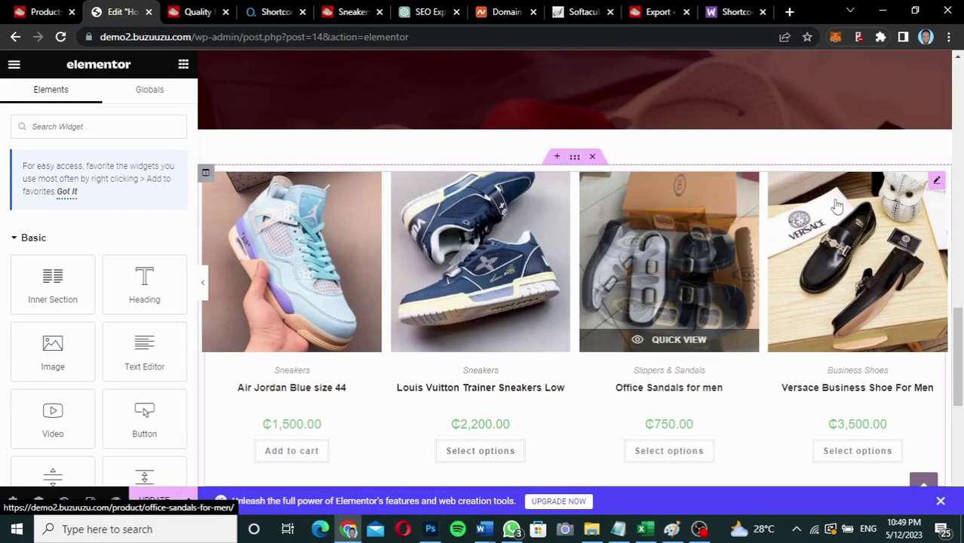
- Open the pasted products shortcode for editing and copy the "Scenario 5 – Specific Categories" shortcode from the WooCommerce shortcodes documentation
click(936, 183)
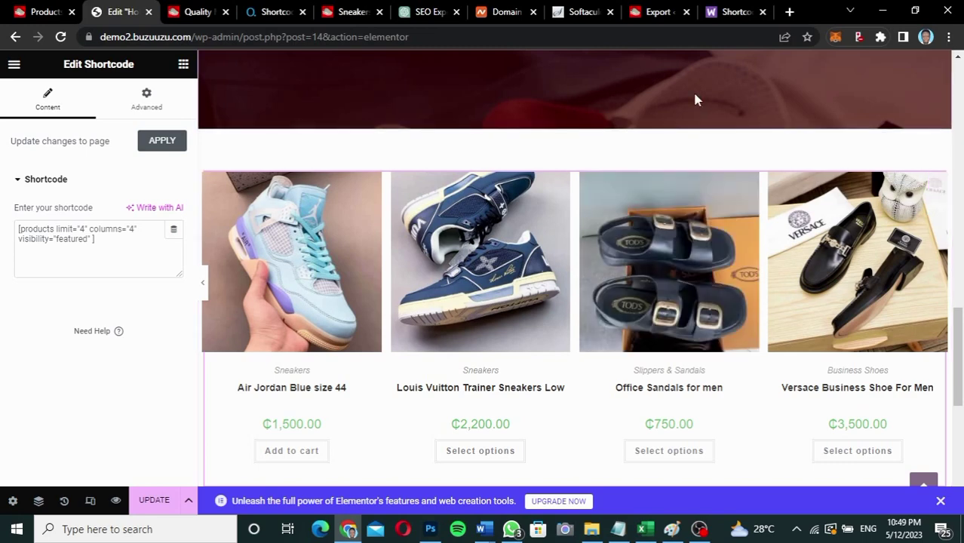
scroll(696, 100, up, 2)
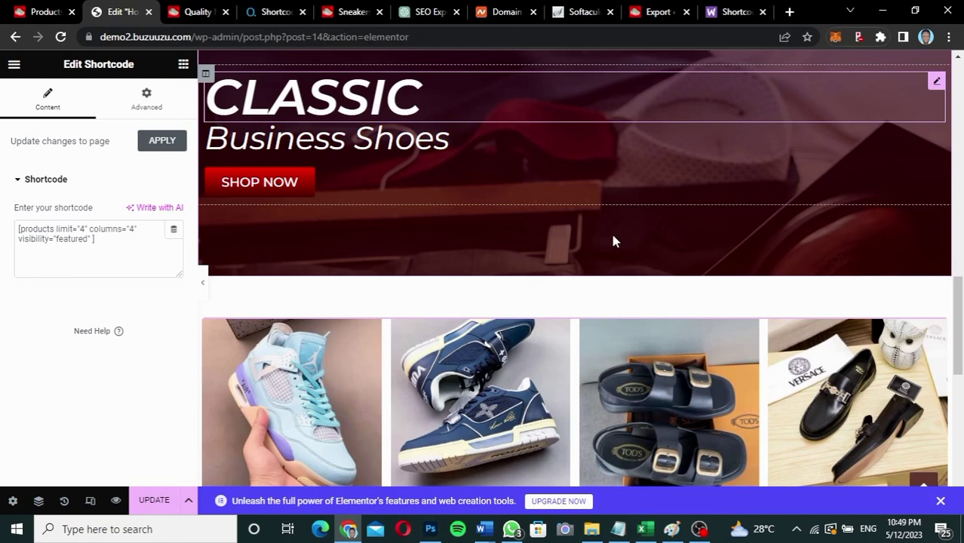
scroll(613, 240, down, 1)
click(732, 17)
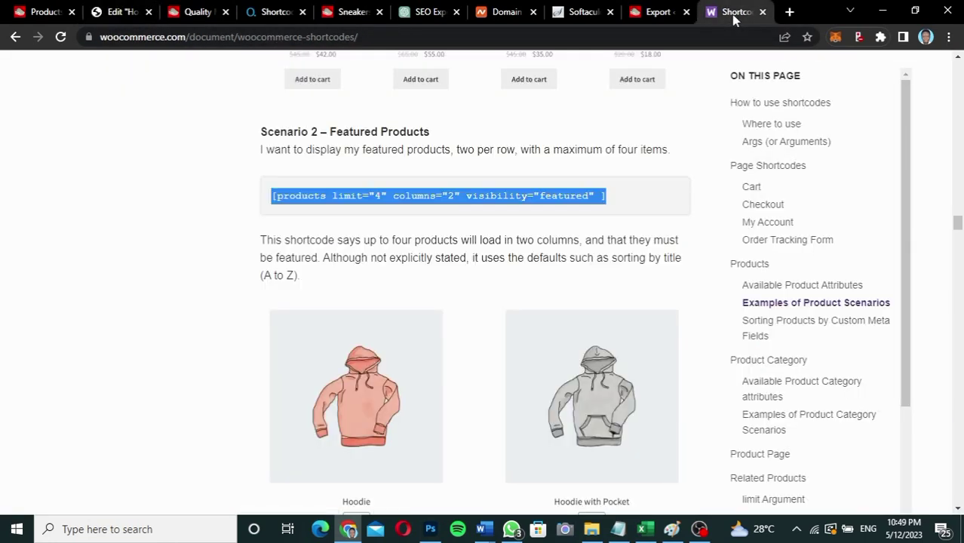
scroll(680, 219, up, 2)
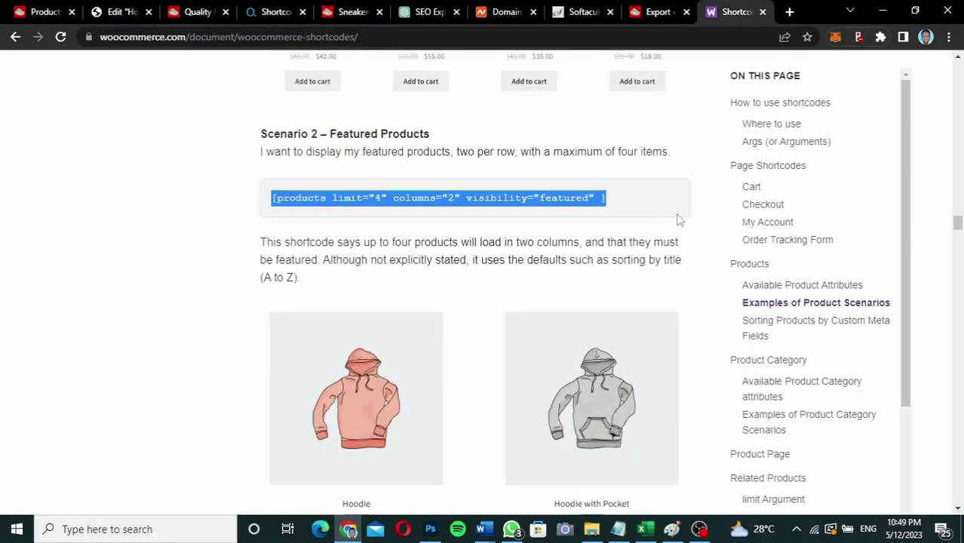
scroll(679, 219, up, 4)
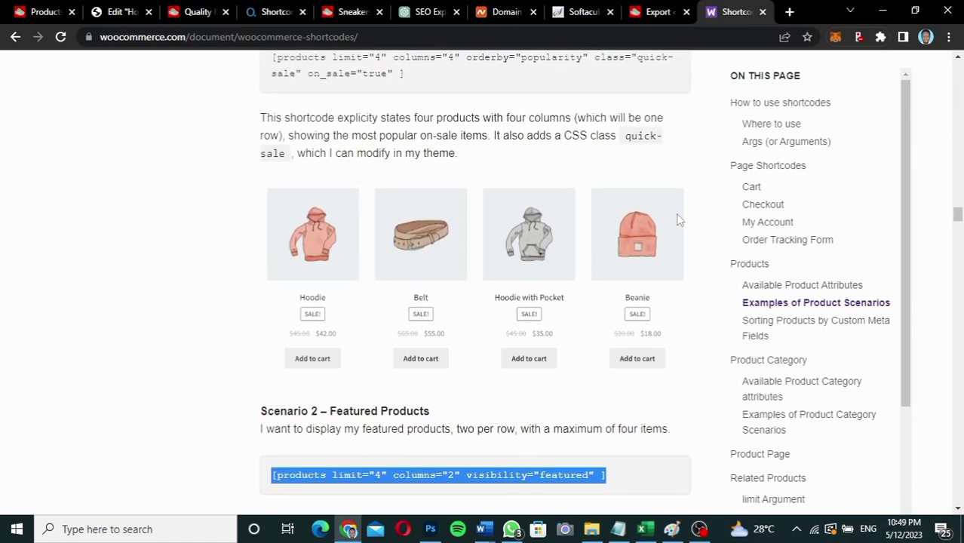
scroll(679, 219, down, 8)
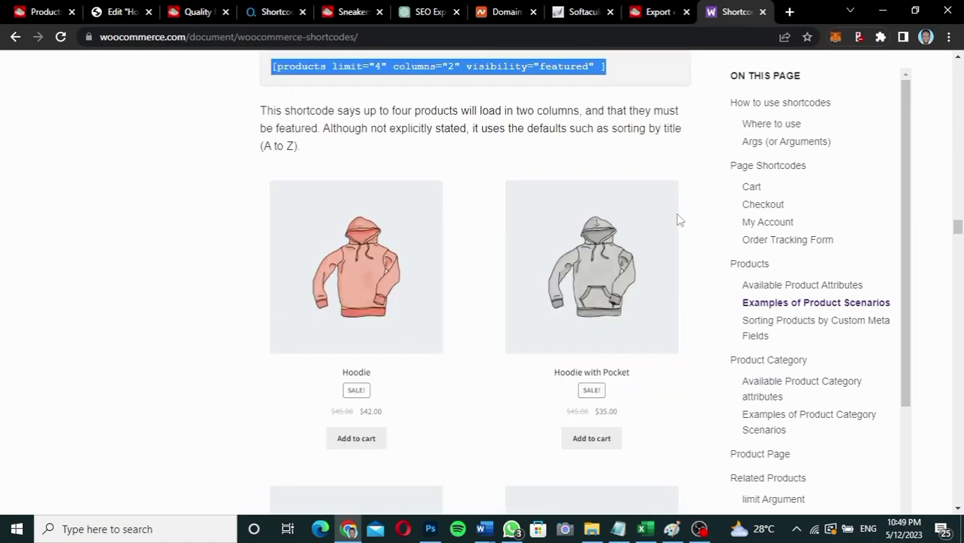
scroll(679, 219, down, 5)
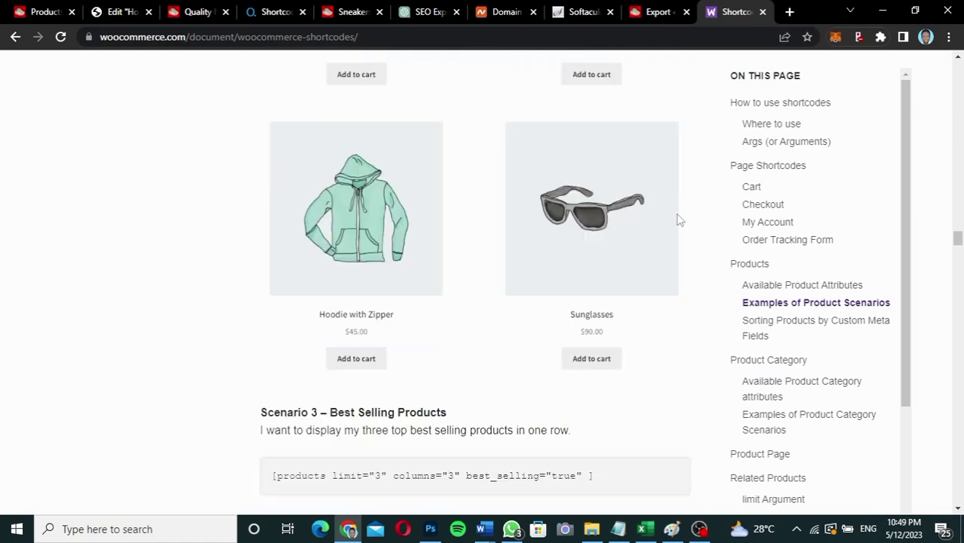
scroll(679, 219, down, 6)
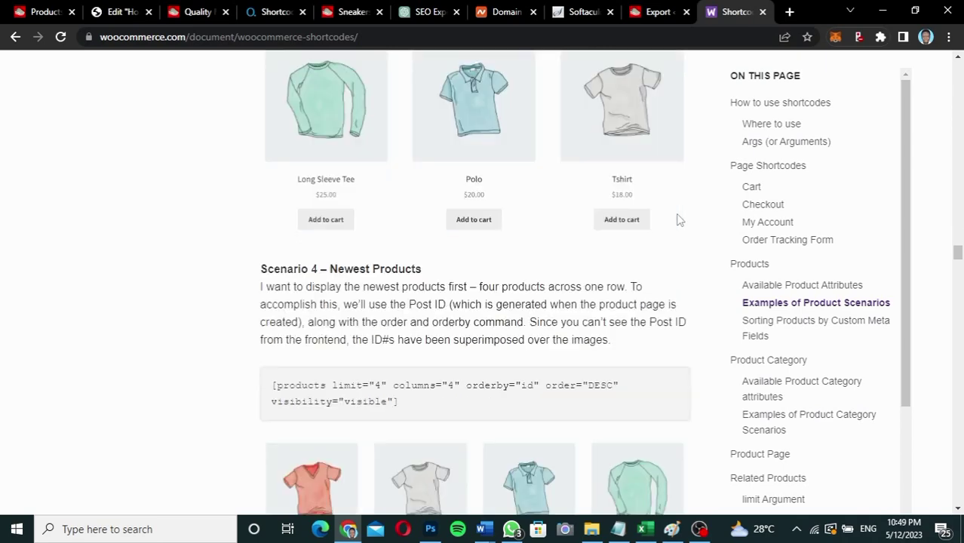
scroll(679, 219, down, 2)
scroll(679, 219, down, 4)
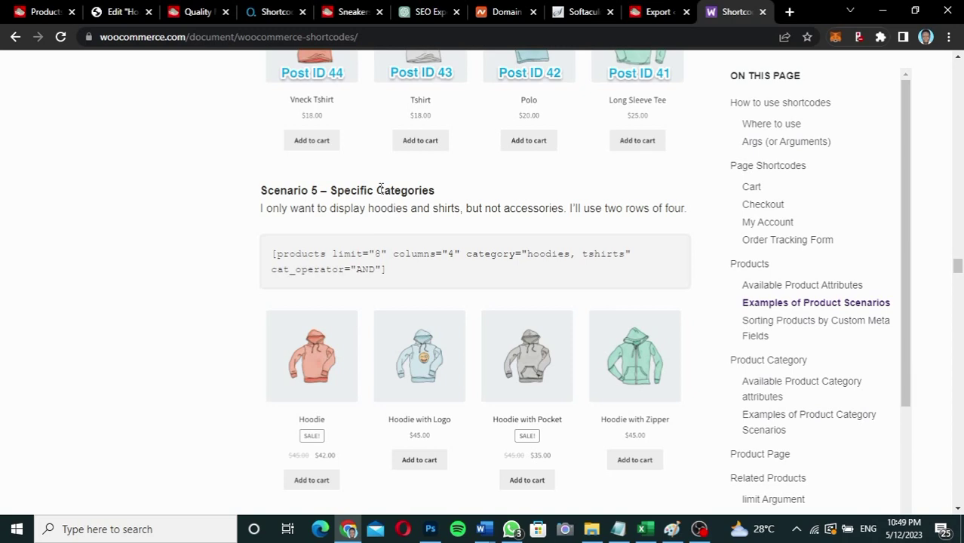
drag(273, 255, 388, 270)
key(ctrl+c)
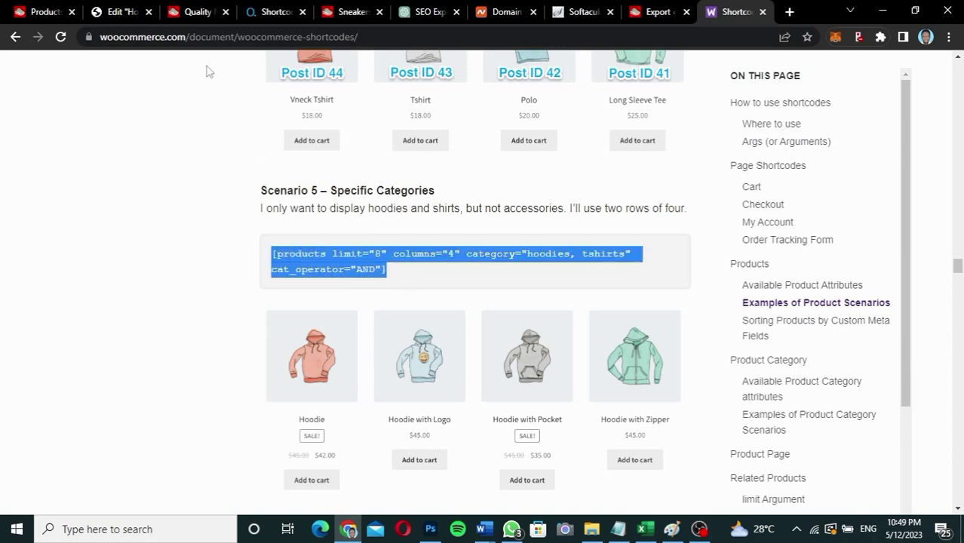
- Return to the Elementor page and replace the shortcode below the "CLASSIC Business Shoes" banner with the copied specific-categories shortcode
click(113, 12)
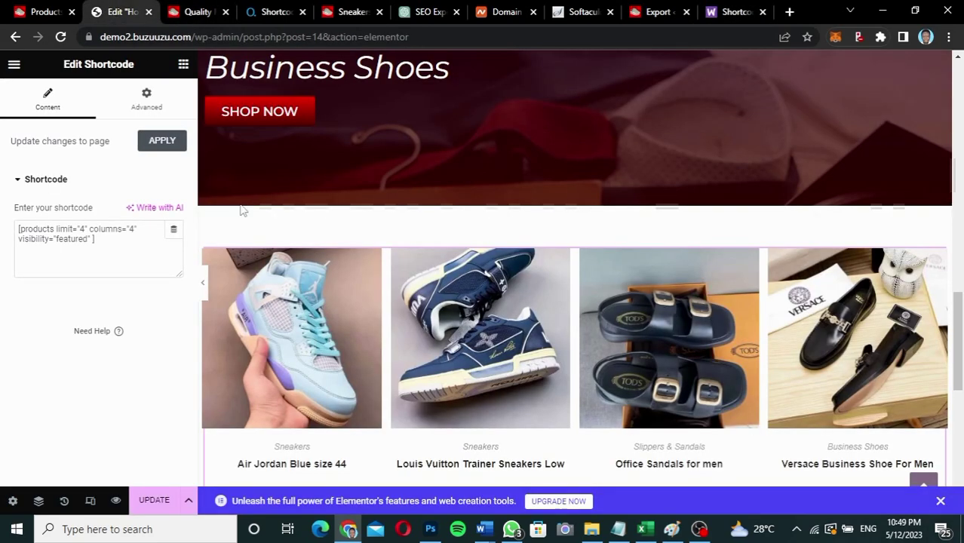
drag(112, 238, 2, 217)
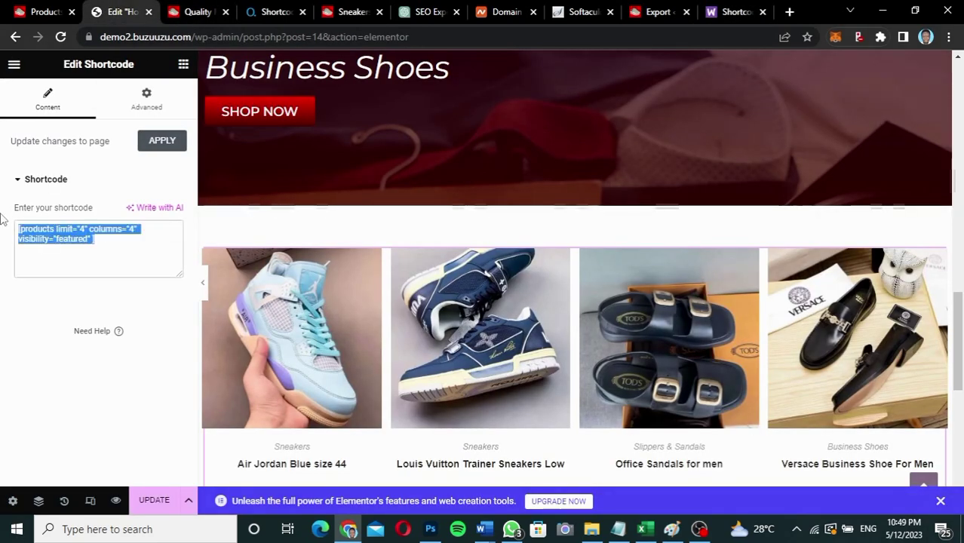
key(ctrl+v)
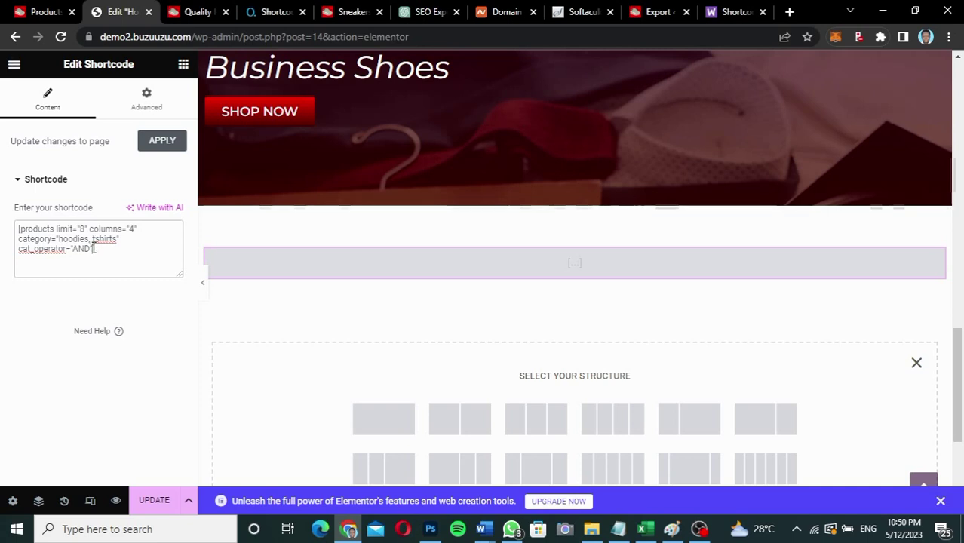
- Remove cat_operator="AND" from the shortcode and set its category to "business-shoes"
drag(94, 250, 18, 249)
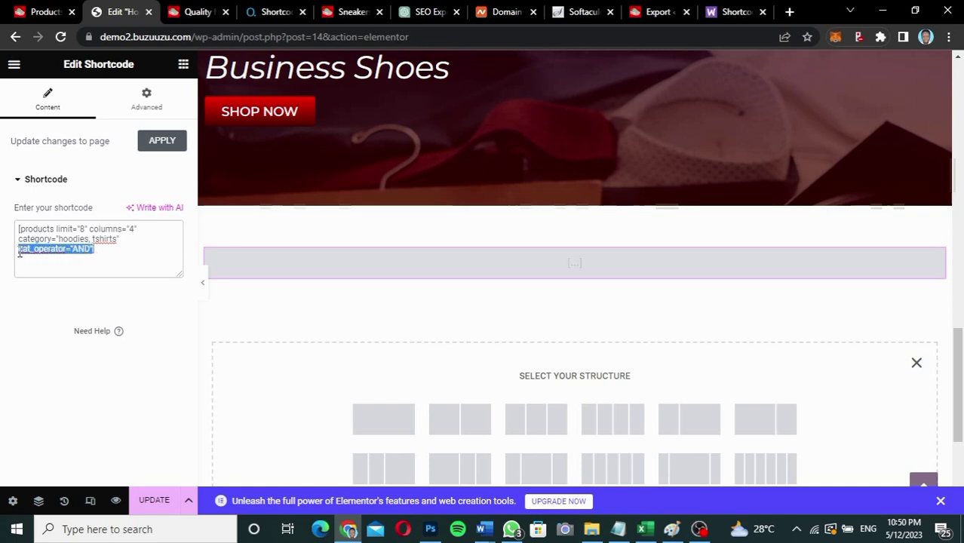
key(BackSpace)
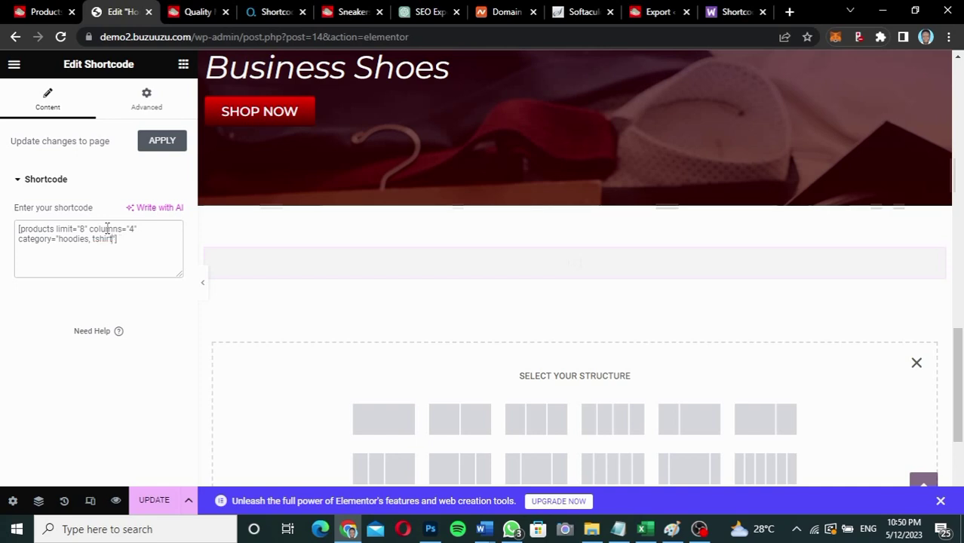
key(BackSpace)
key(BackSpace)
key(BackSpace)
key(BackSpace)
key(BackSpace)
key(BackSpace)
key(BackSpace)
key(BackSpace)
key(BackSpace)
key(BackSpace)
key(BackSpace)
key(BackSpace)
key(BackSpace)
key(BackSpace)
key(BackSpace)
key(BackSpace)
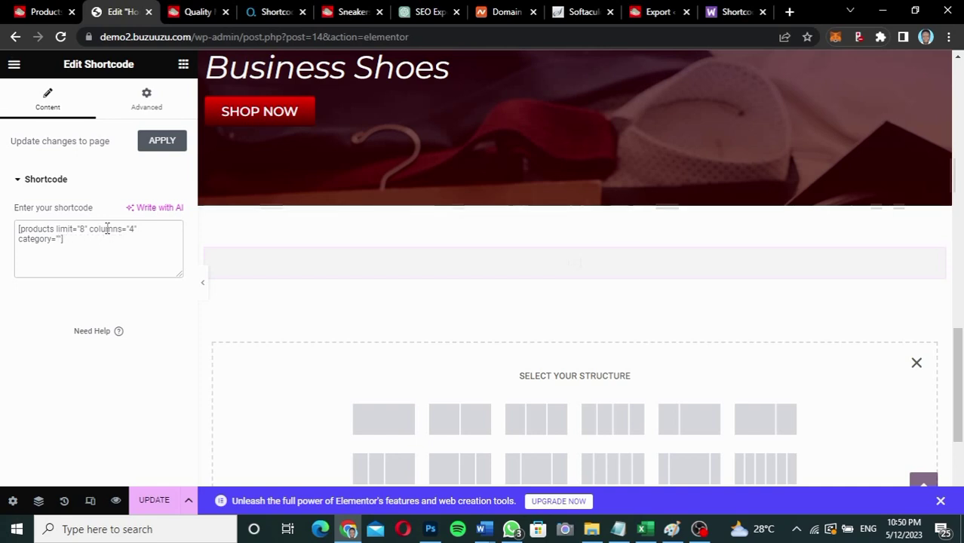
text(BUsiness)
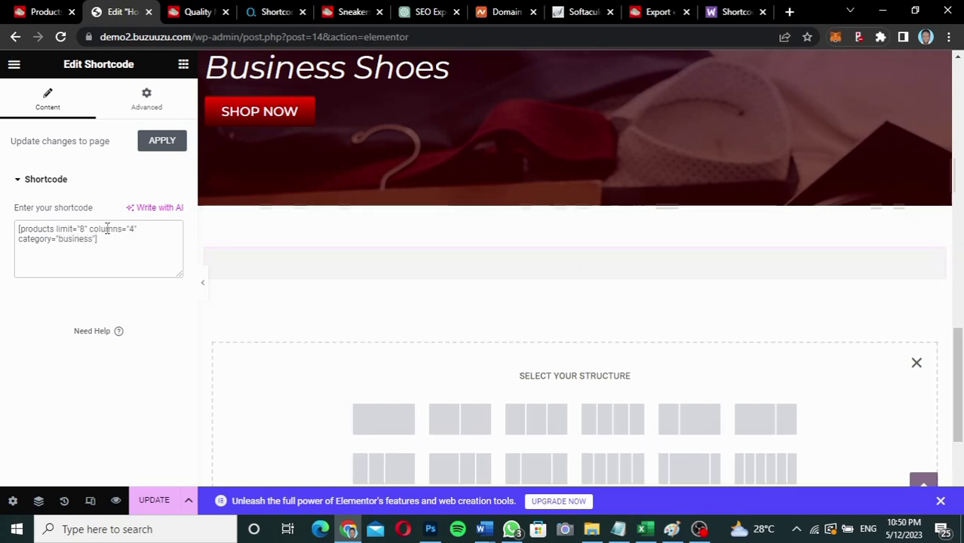
text(-shoes)
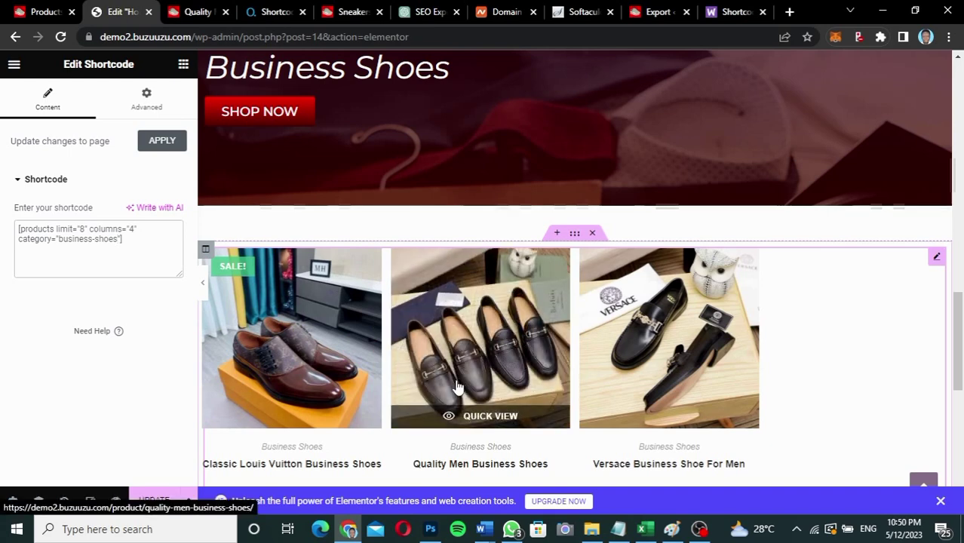
- Set both the limit and the columns of the business-shoes shortcode to 3
click(84, 229)
key(BackSpace)
text(1)
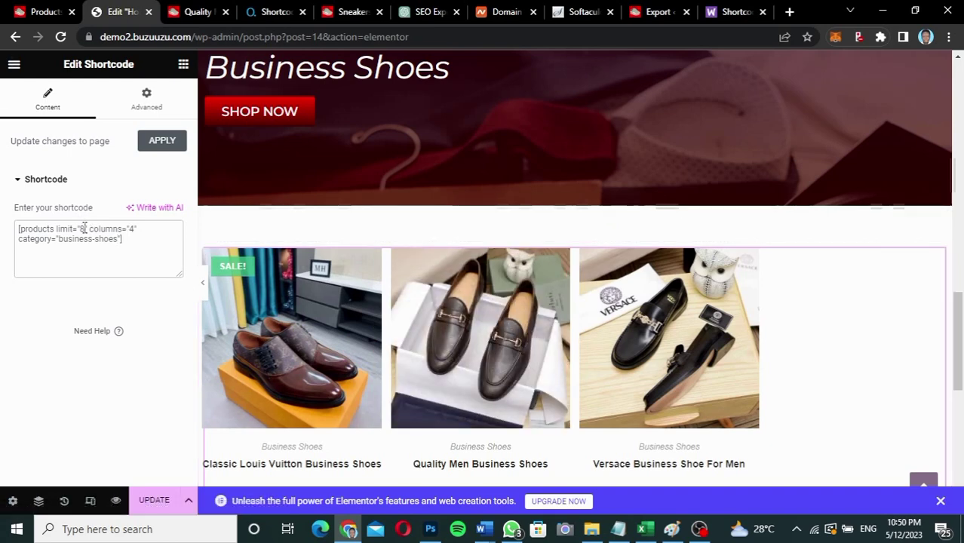
key(BackSpace)
text(3)
key(BackSpace)
text(3)
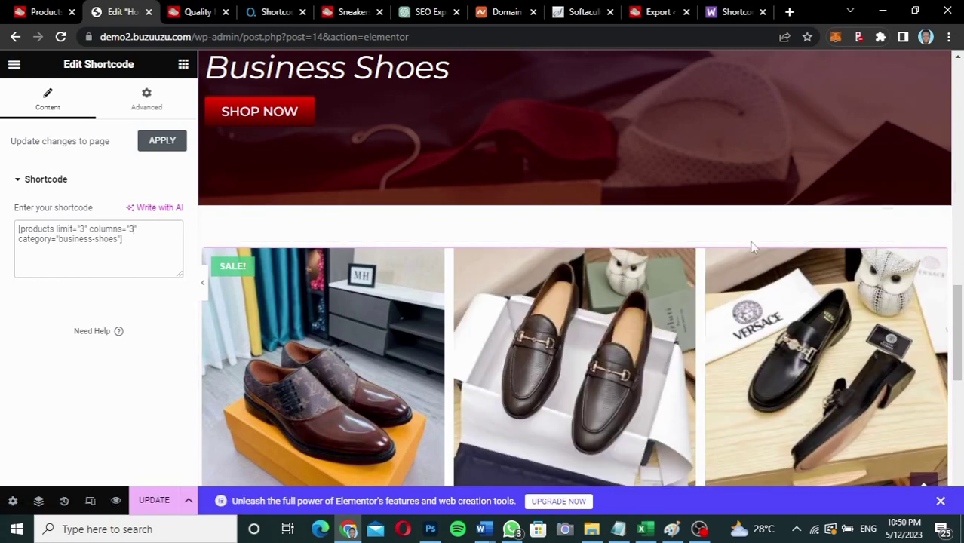
- Copy the "CLASSIC Business Shoes" banner section and update the page to save the changes
scroll(958, 329, up, 3)
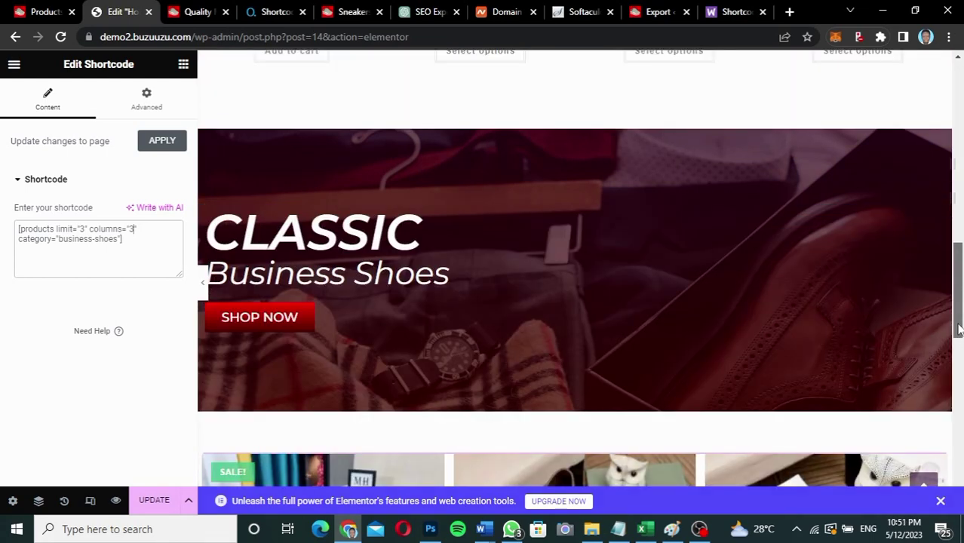
drag(961, 352, 960, 329)
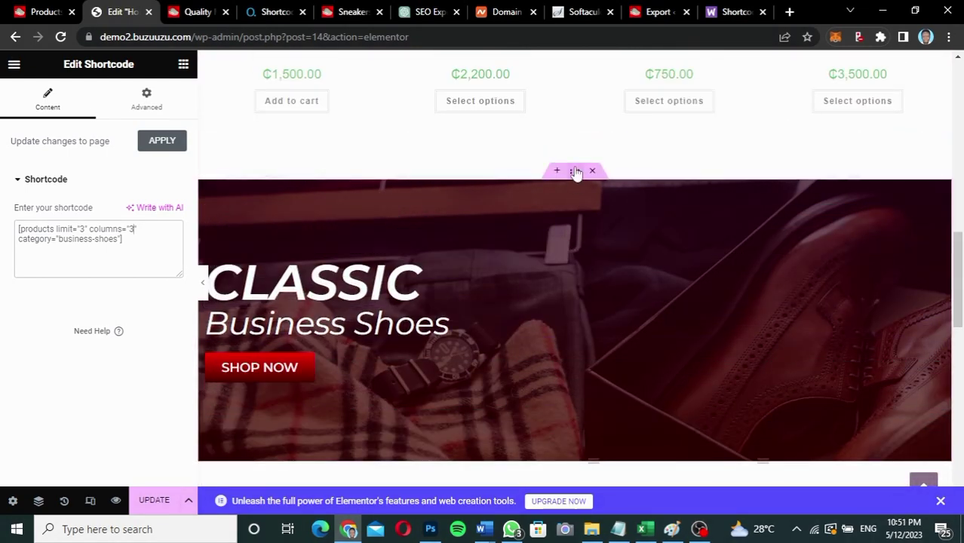
right_click(576, 173)
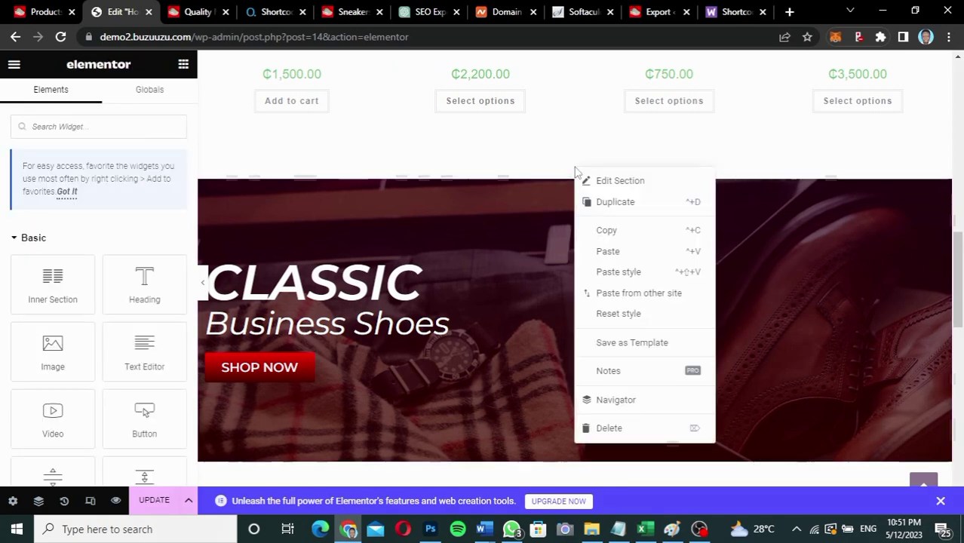
click(605, 233)
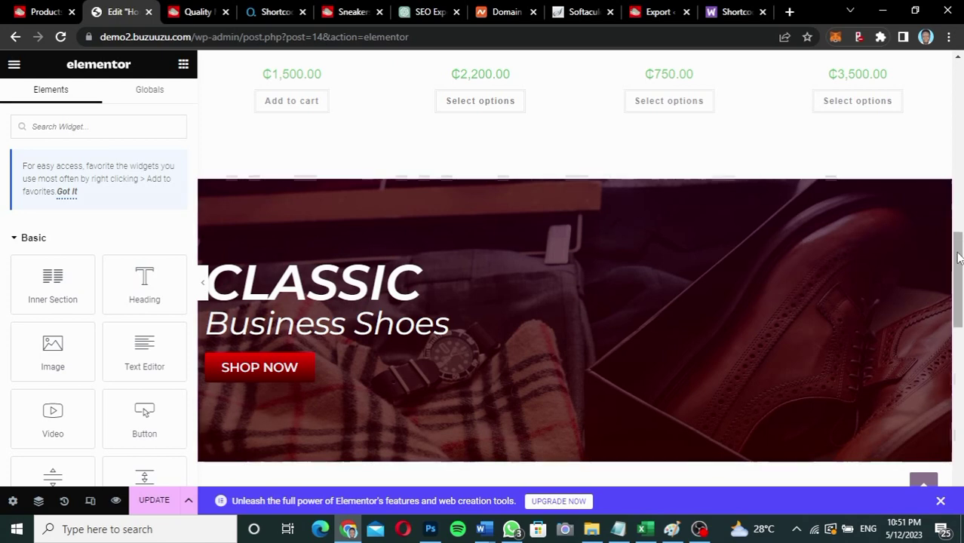
mouse_move(958, 258)
mouse_down()
mouse_move(958, 235)
mouse_move(958, 245)
mouse_up()
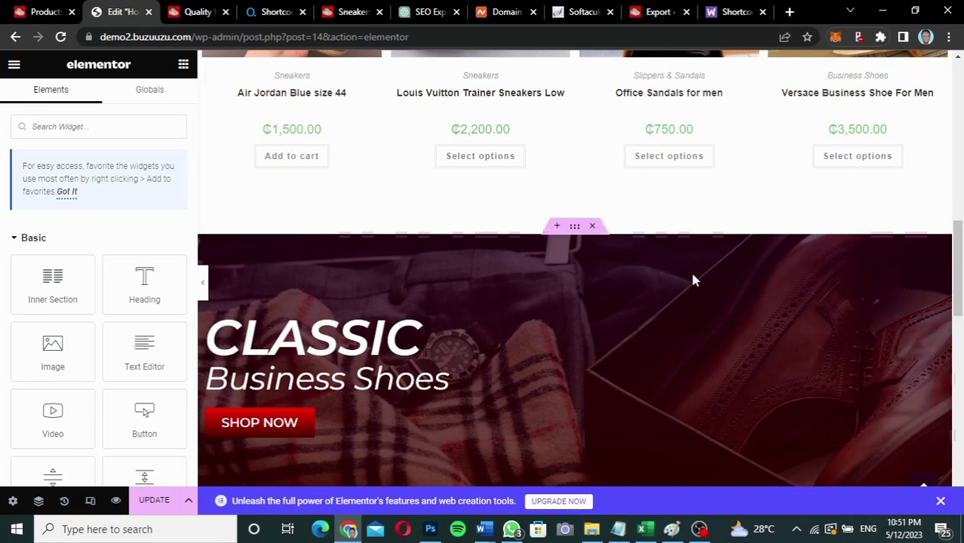
click(154, 501)
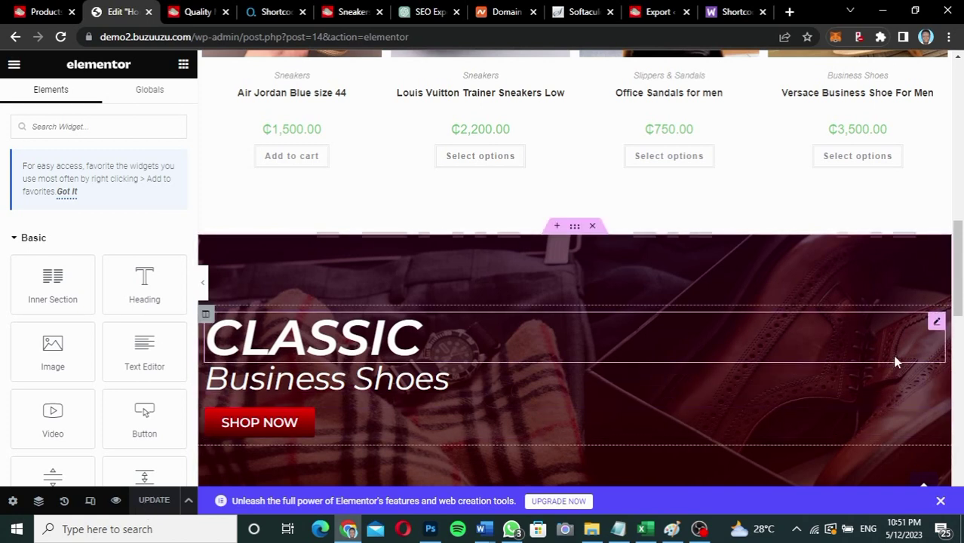
- Turn on responsive mode and view the hero banner in the tablet and mobile layouts
drag(959, 300, 962, 170)
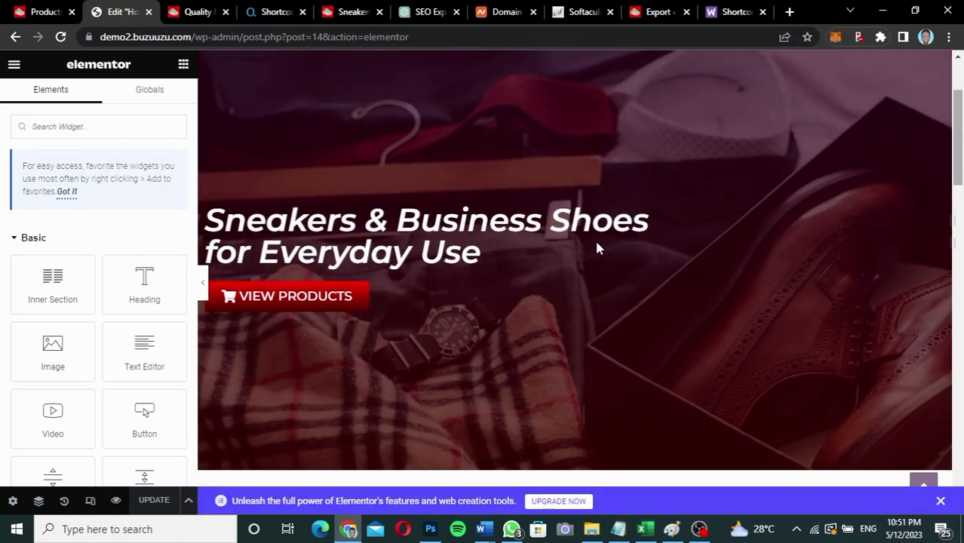
click(91, 502)
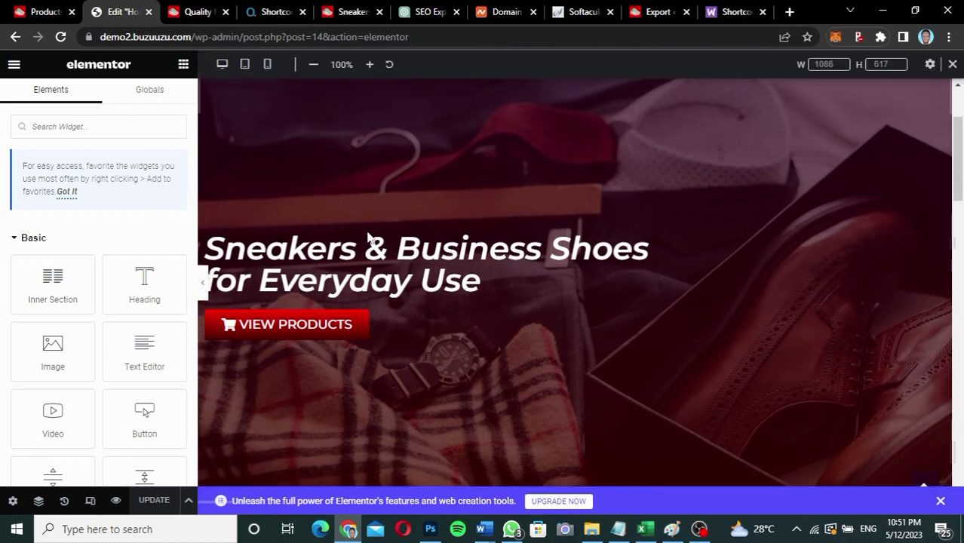
click(245, 66)
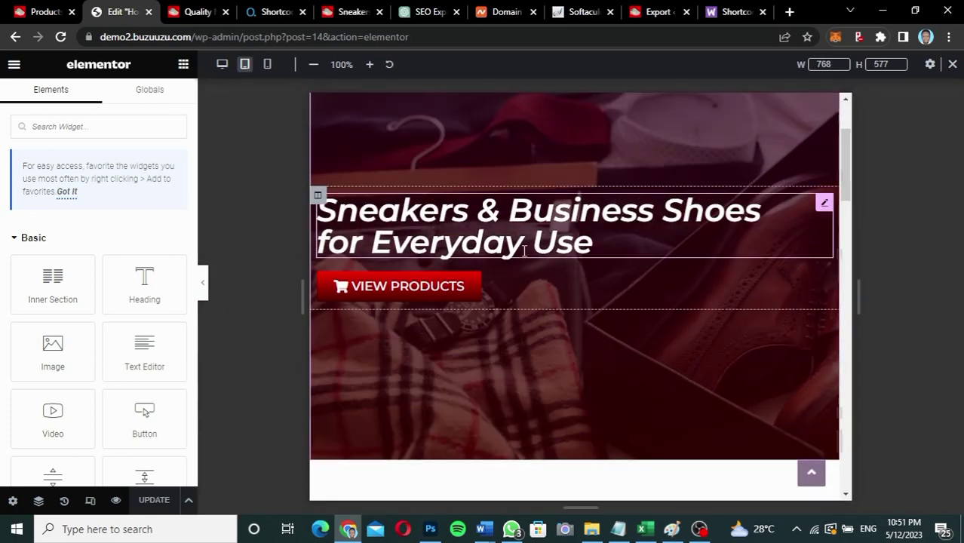
click(267, 65)
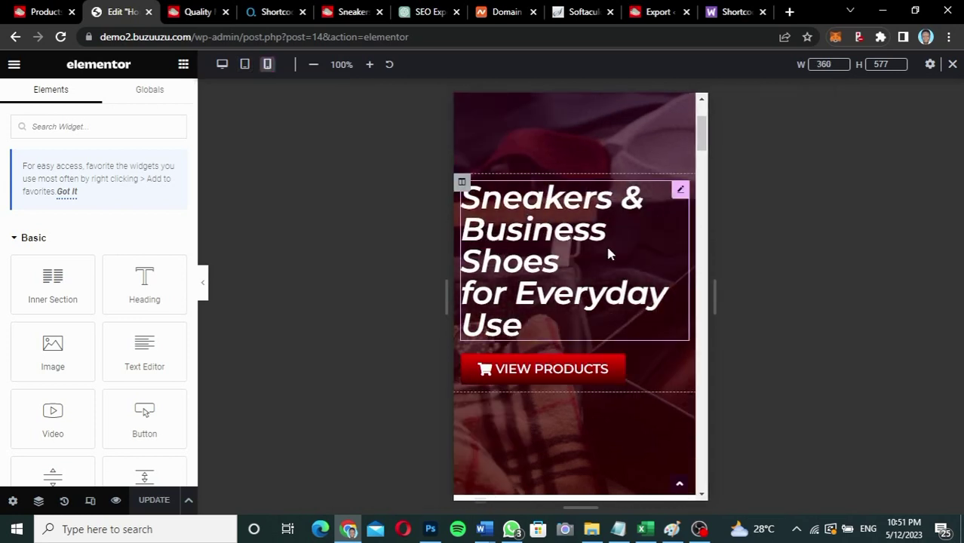
scroll(610, 255, up, 2)
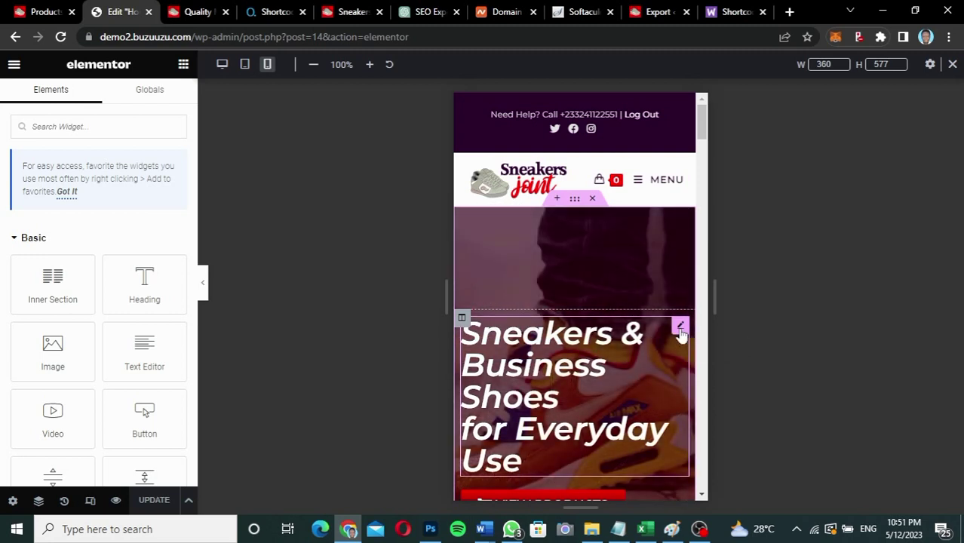
- Set the mobile font size of the "Sneakers & Business Shoes for Everyday Use" heading to 25 px
click(680, 329)
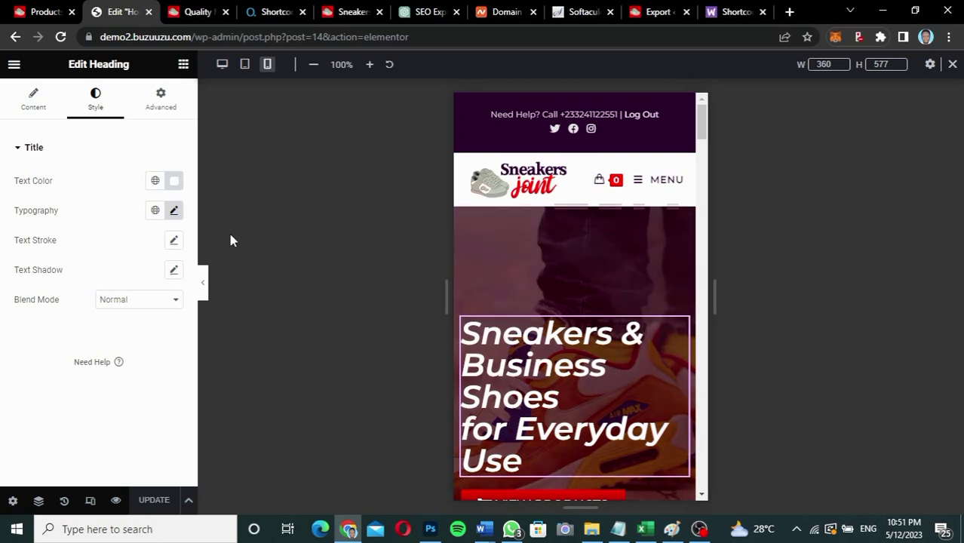
click(174, 214)
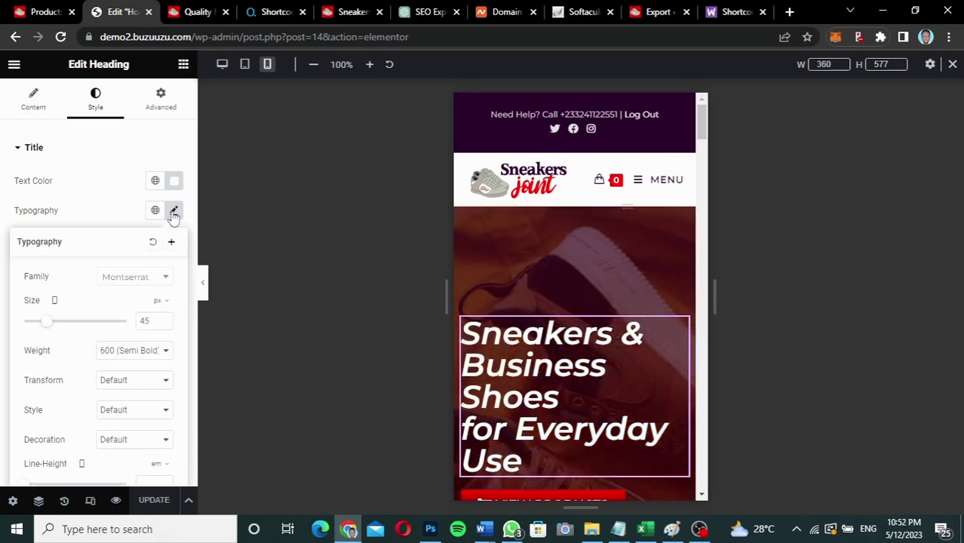
click(151, 321)
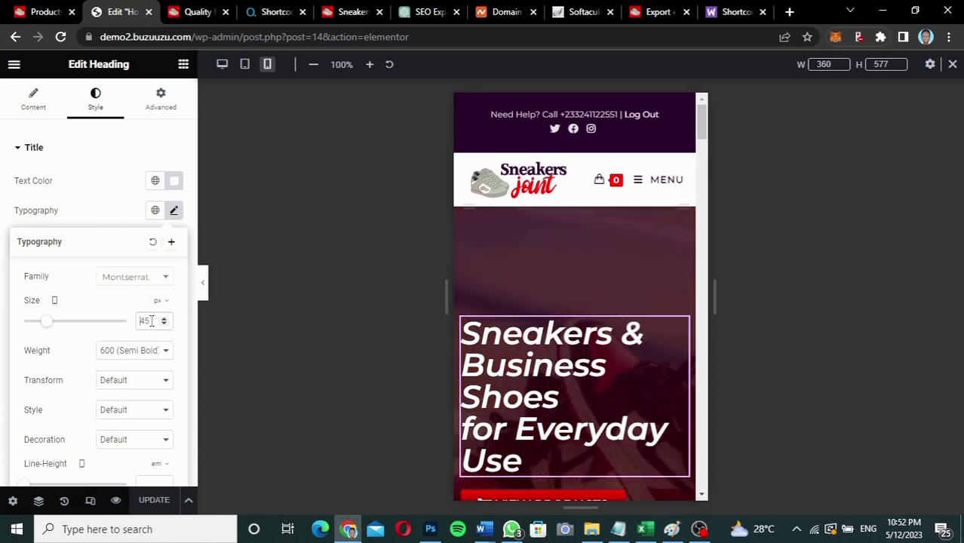
key(BackSpace)
key(BackSpace)
text(25)
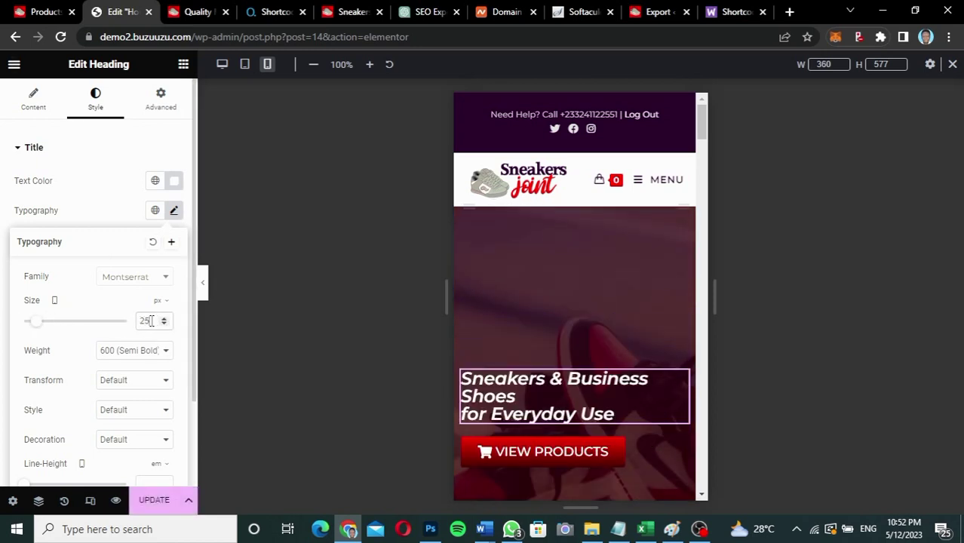
- Center the "Sneakers & Business Shoes for Everyday Use" heading in the mobile layout and set its font size to 21 px
click(105, 215)
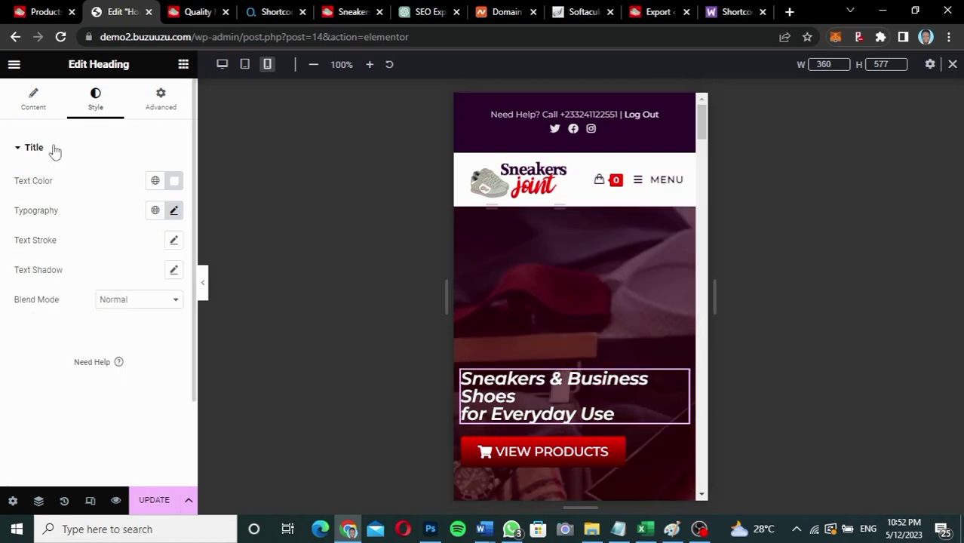
click(36, 112)
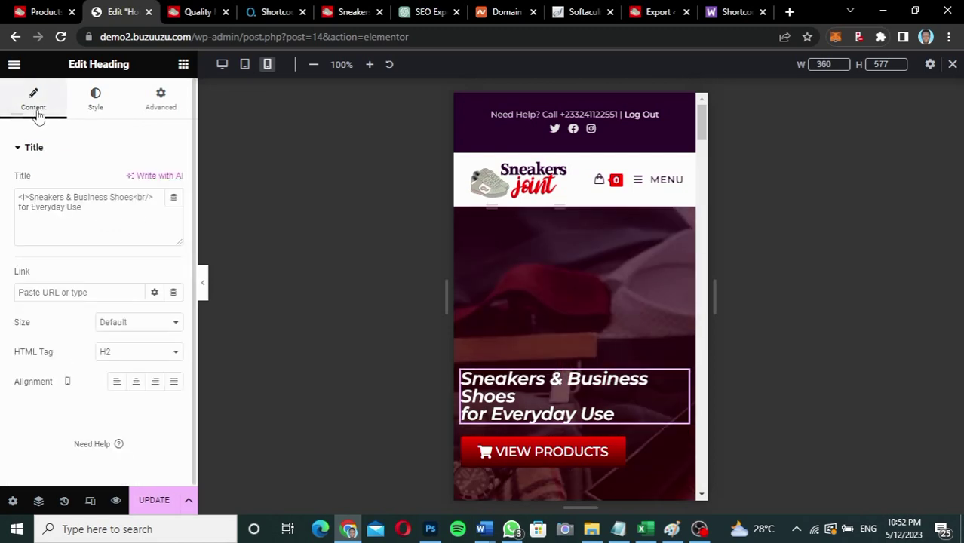
click(135, 382)
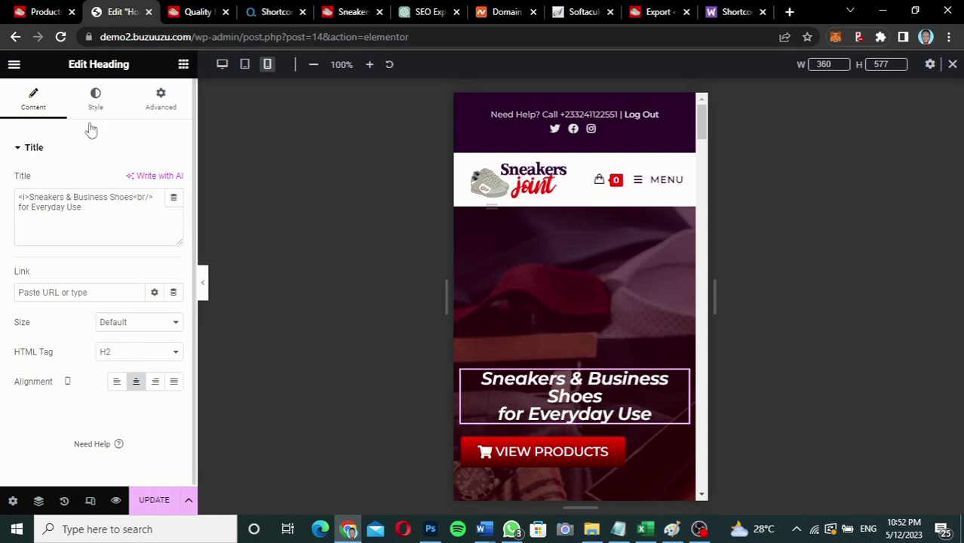
click(101, 94)
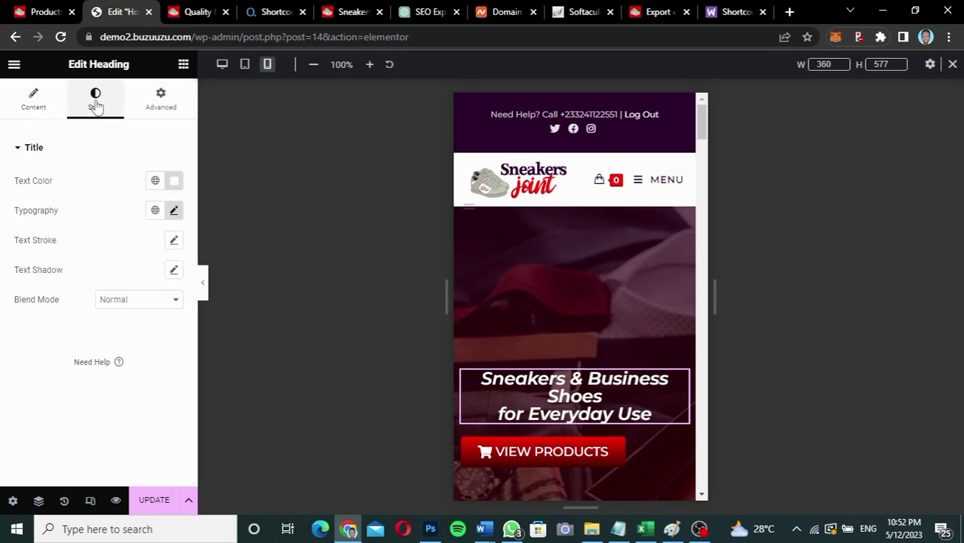
click(173, 212)
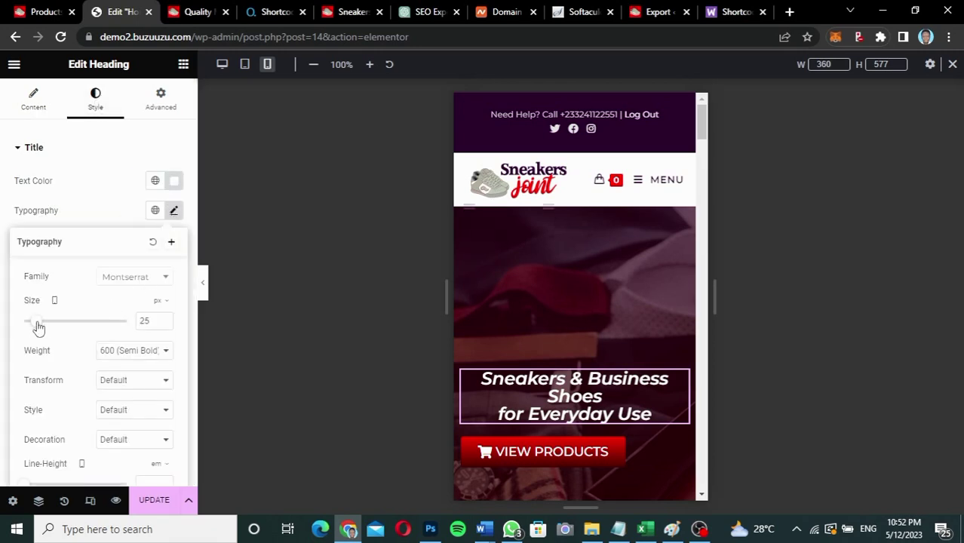
drag(38, 327, 35, 327)
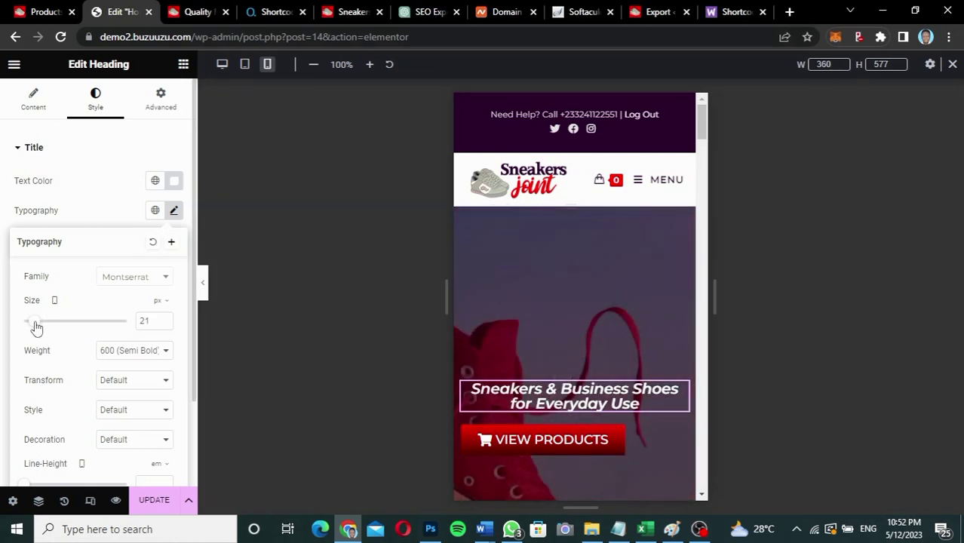
click(109, 219)
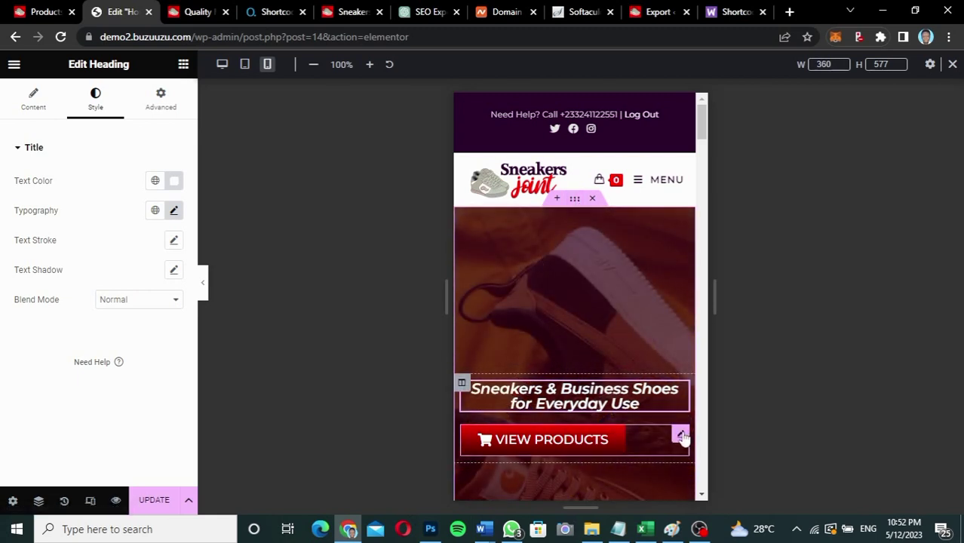
- Center the VIEW PRODUCTS button of the hero banner in the mobile layout
click(682, 436)
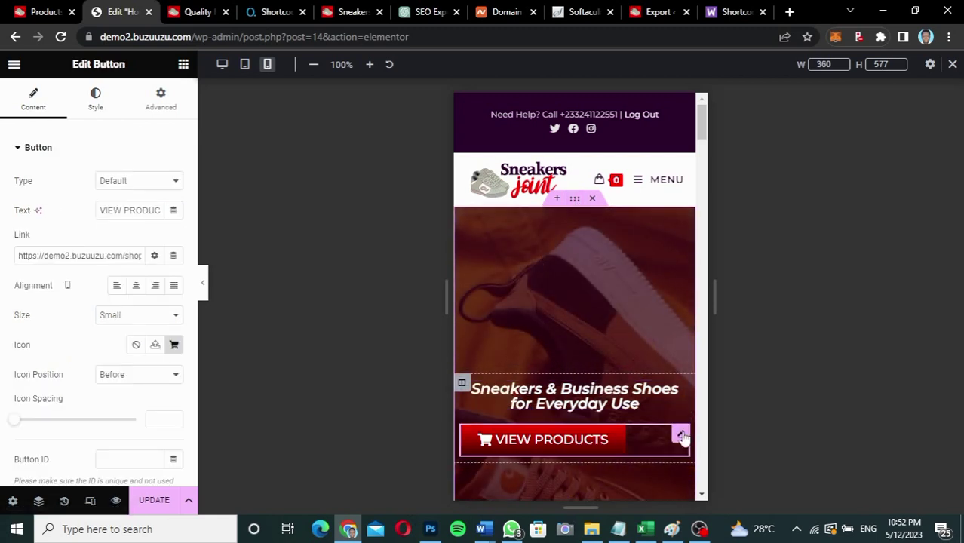
click(137, 287)
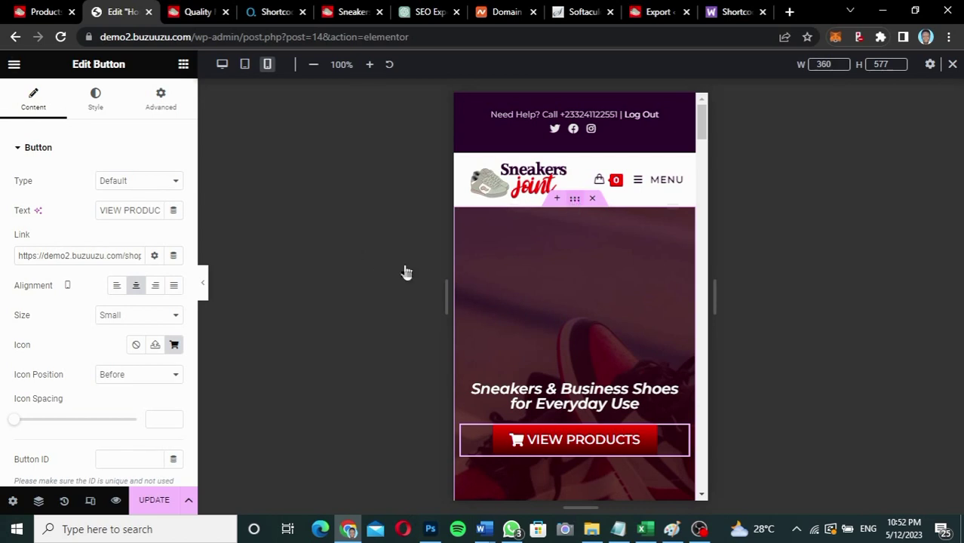
- Reduce the hero section's minimum height in the mobile layout to 327 px
click(573, 199)
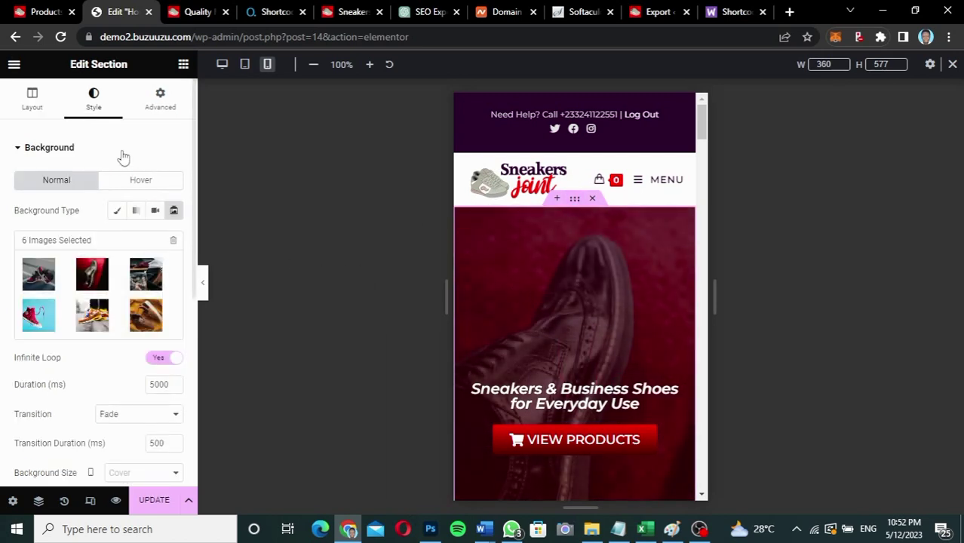
click(36, 106)
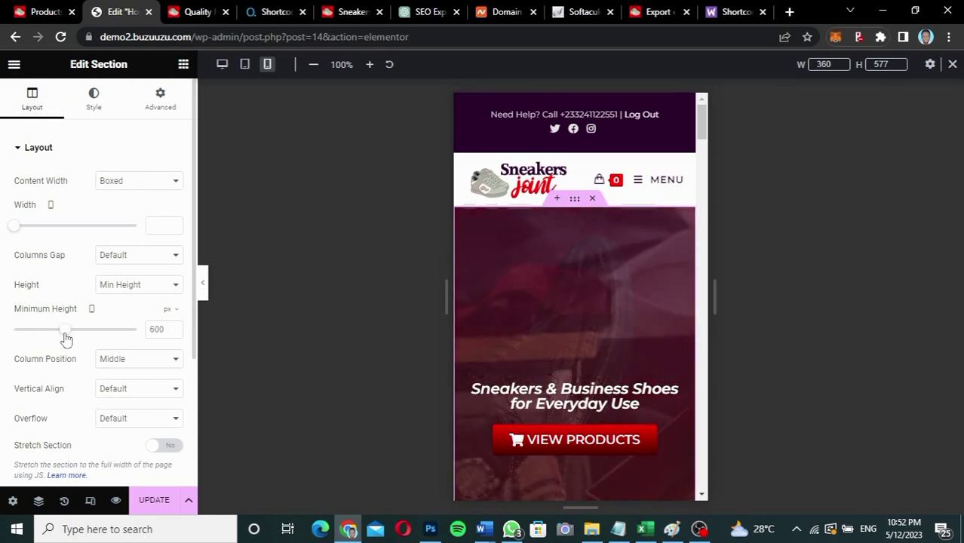
drag(65, 335, 52, 333)
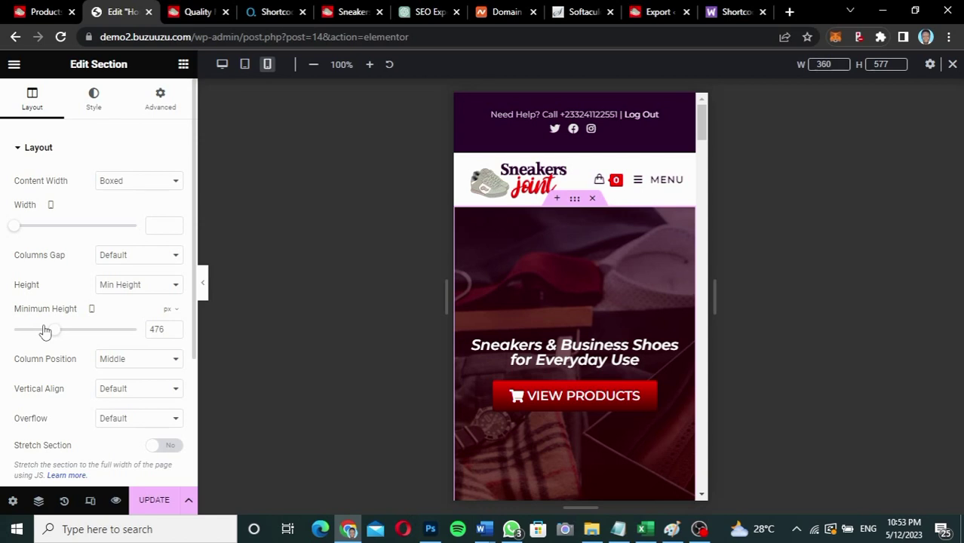
drag(56, 332, 50, 334)
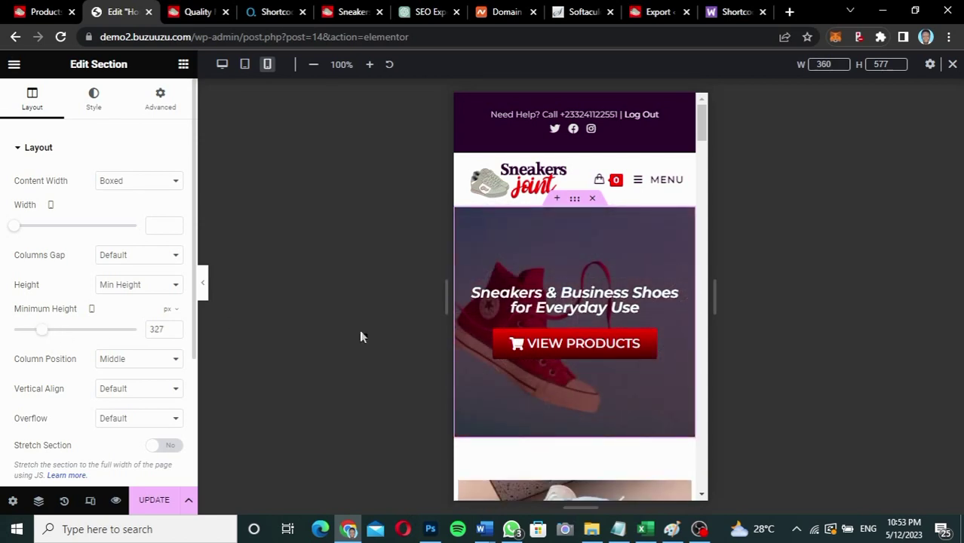
- Examine how the sneaker products below the hero banner are laid out in the mobile view
scroll(579, 385, down, 3)
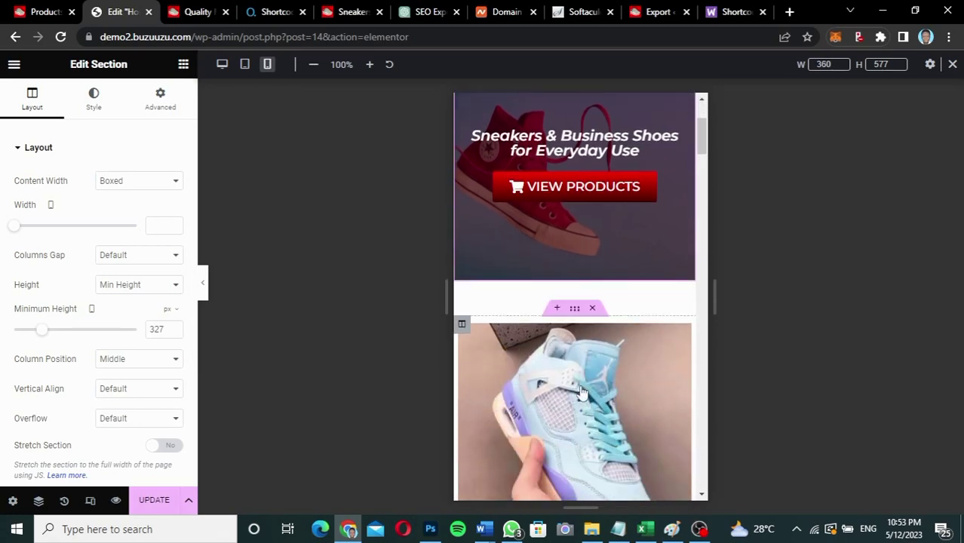
scroll(581, 392, down, 5)
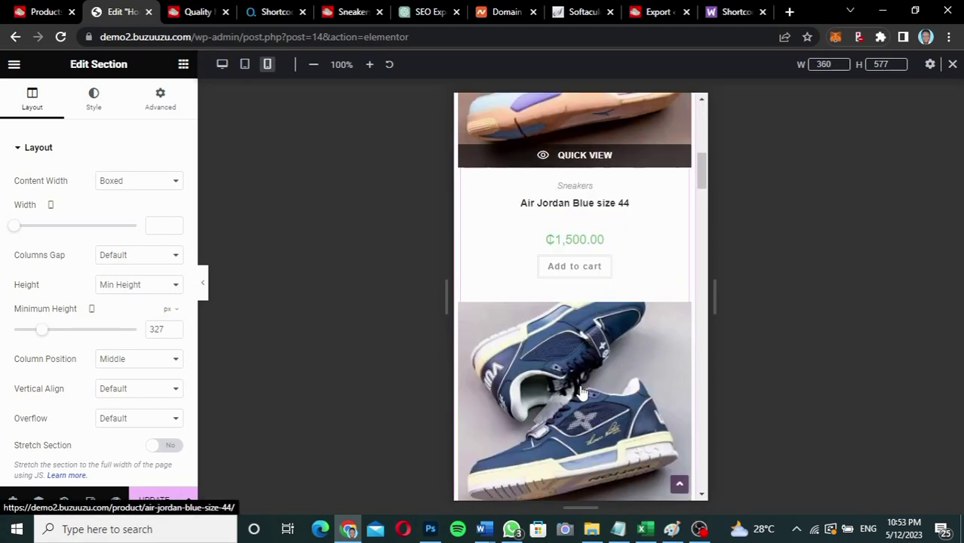
scroll(581, 392, down, 4)
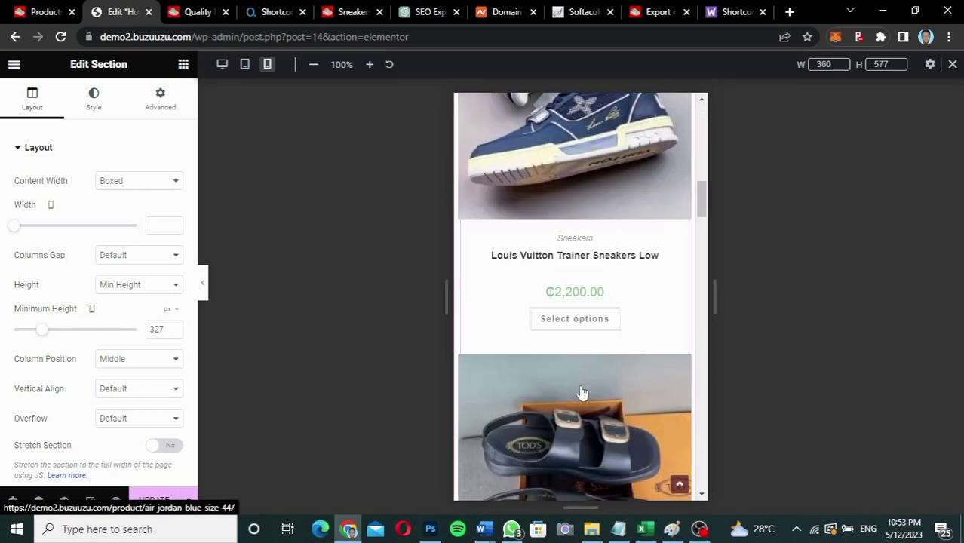
- Set the font size of the CLASSIC banner heading to 37 px for the mobile view
scroll(581, 393, down, 6)
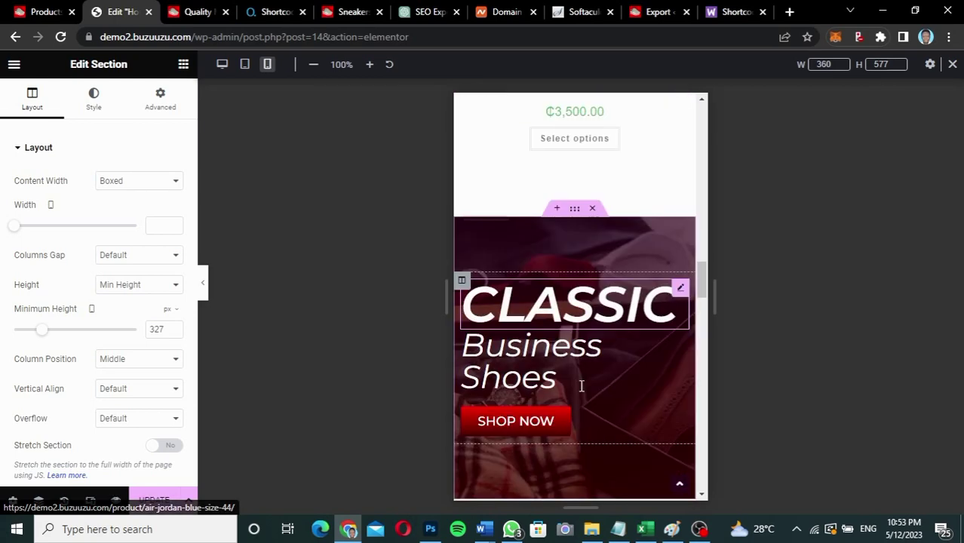
scroll(581, 385, down, 1)
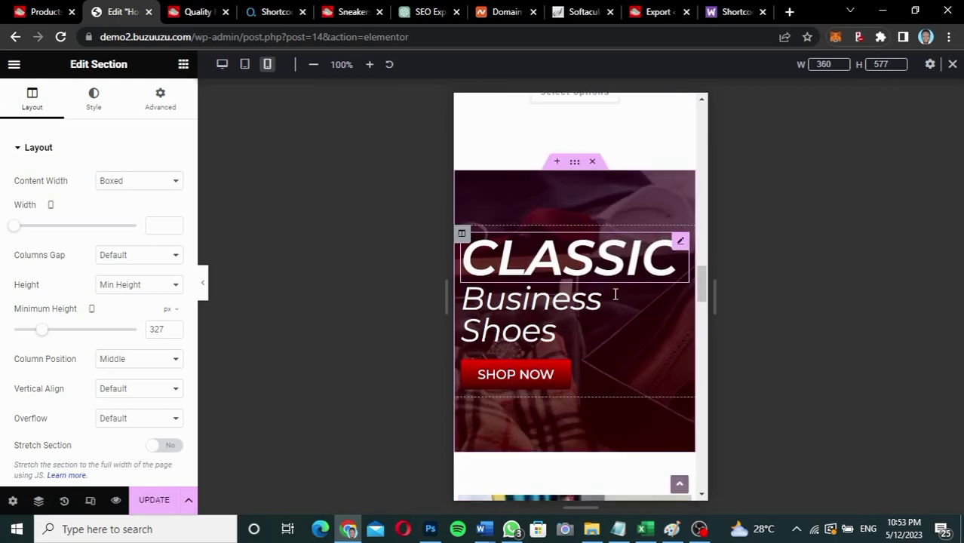
click(680, 241)
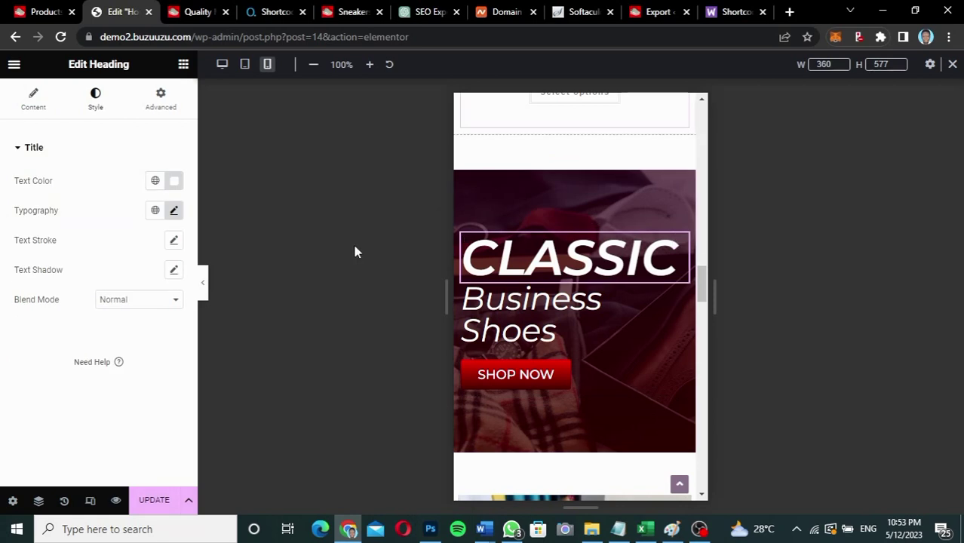
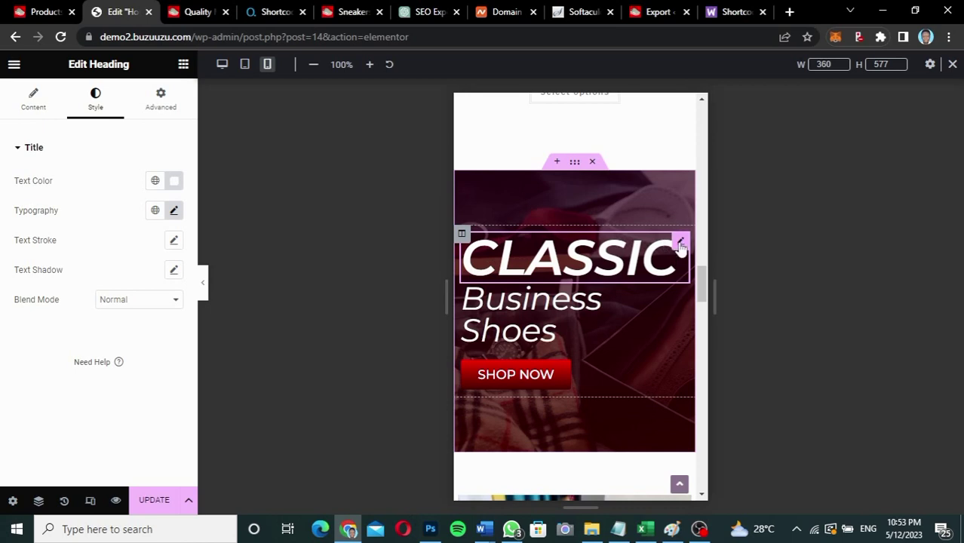
click(173, 212)
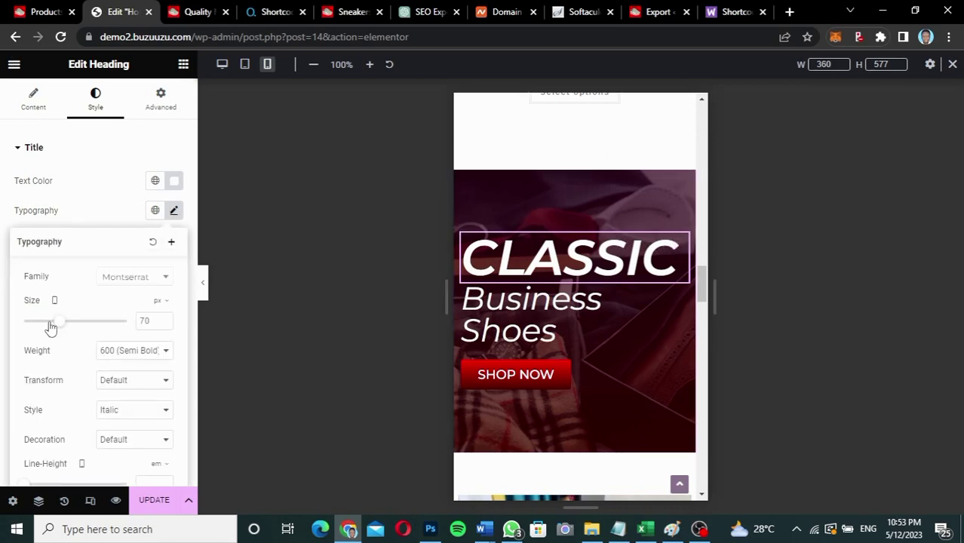
drag(58, 326, 41, 325)
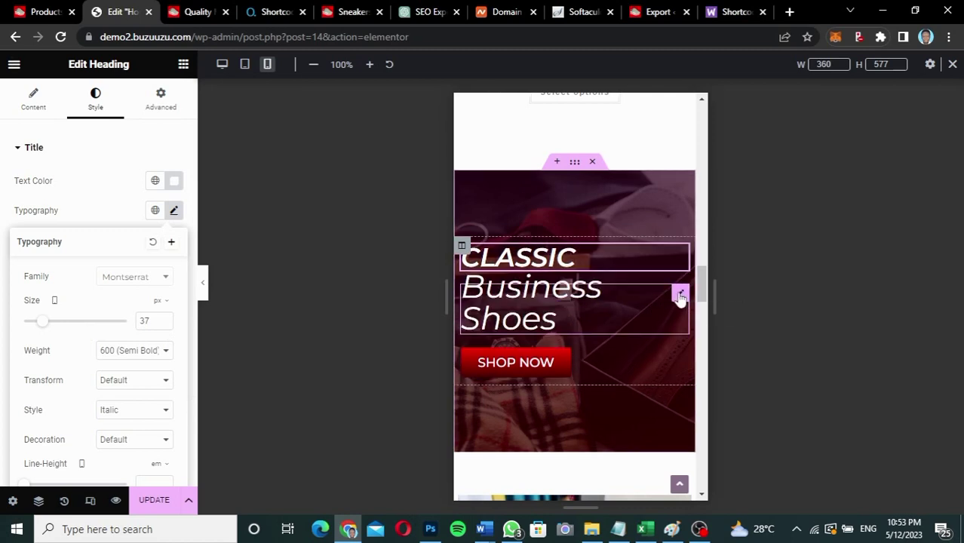
- Set the font size of the Business Shoes heading to 26 px for the mobile view
click(681, 295)
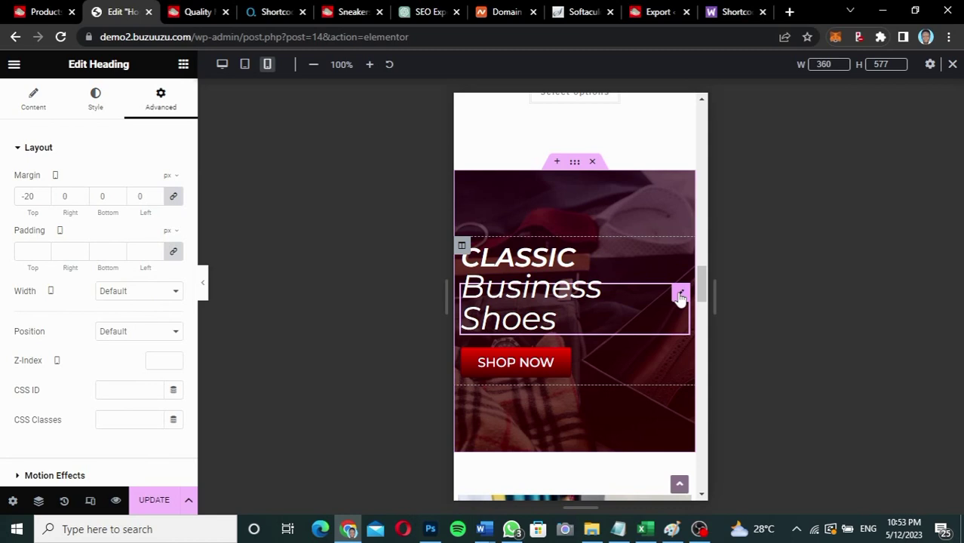
click(96, 101)
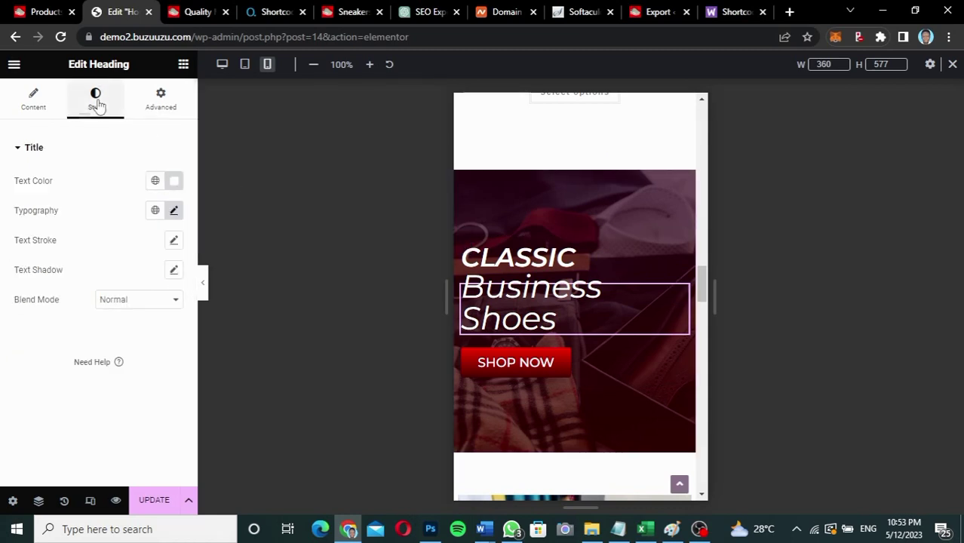
click(174, 212)
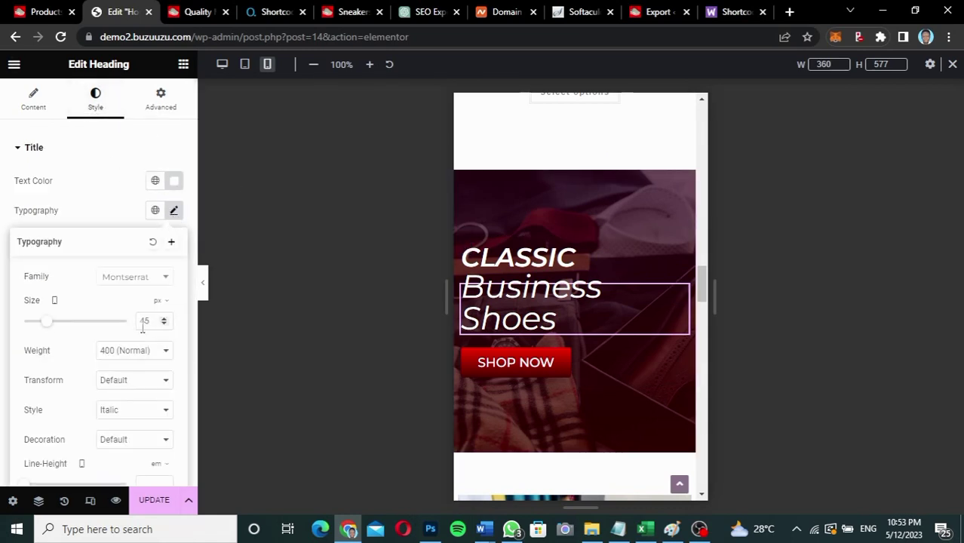
drag(47, 320, 38, 327)
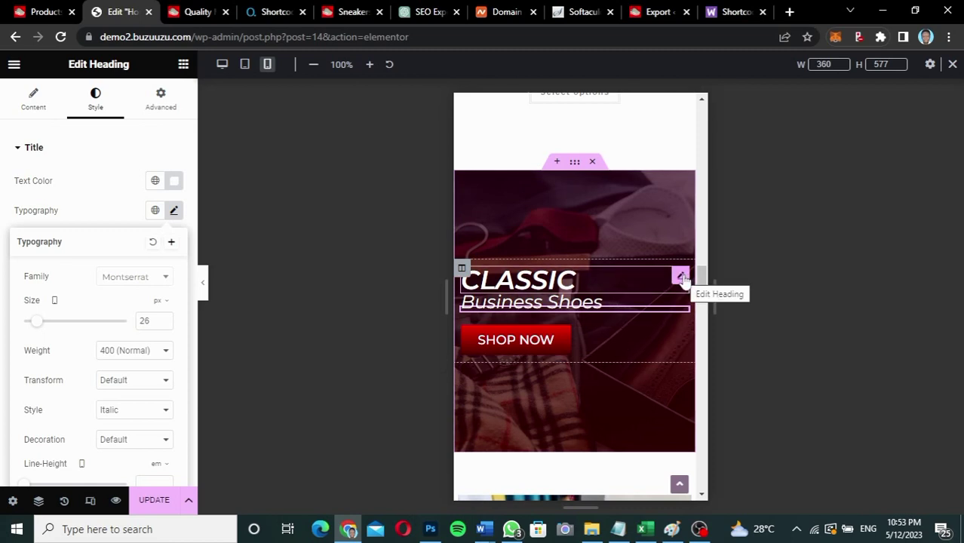
- Center-align the Business Shoes heading, the CLASSIC heading and the SHOP NOW button for the mobile view
click(44, 109)
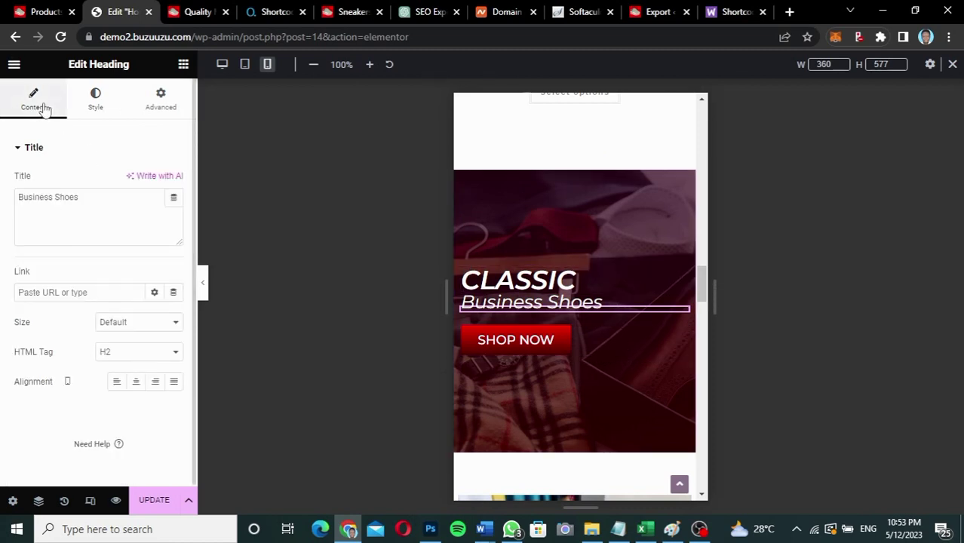
click(133, 383)
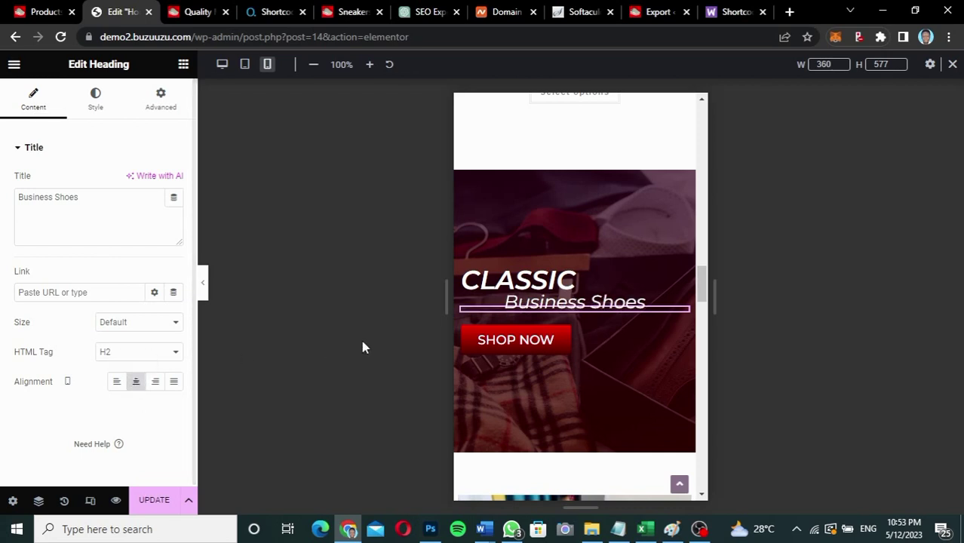
click(678, 276)
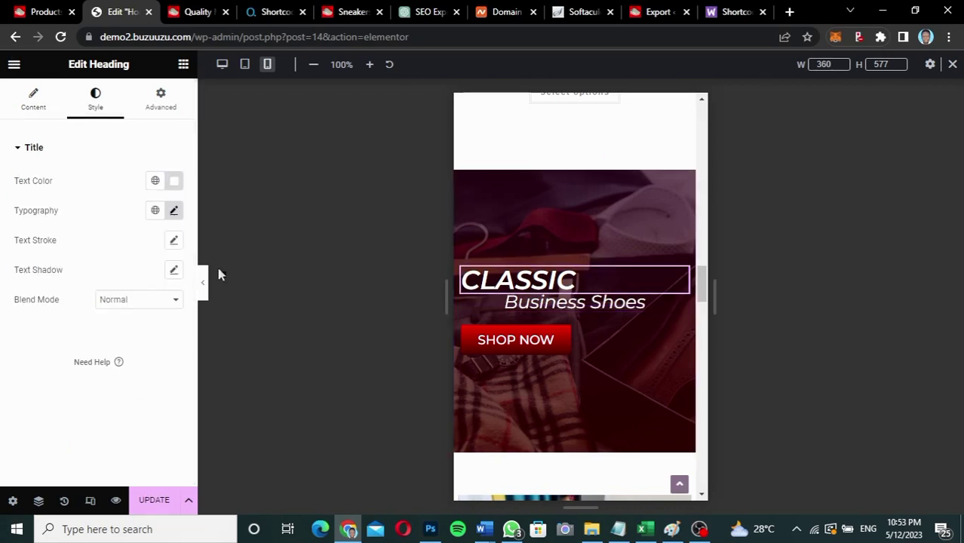
click(39, 111)
click(136, 382)
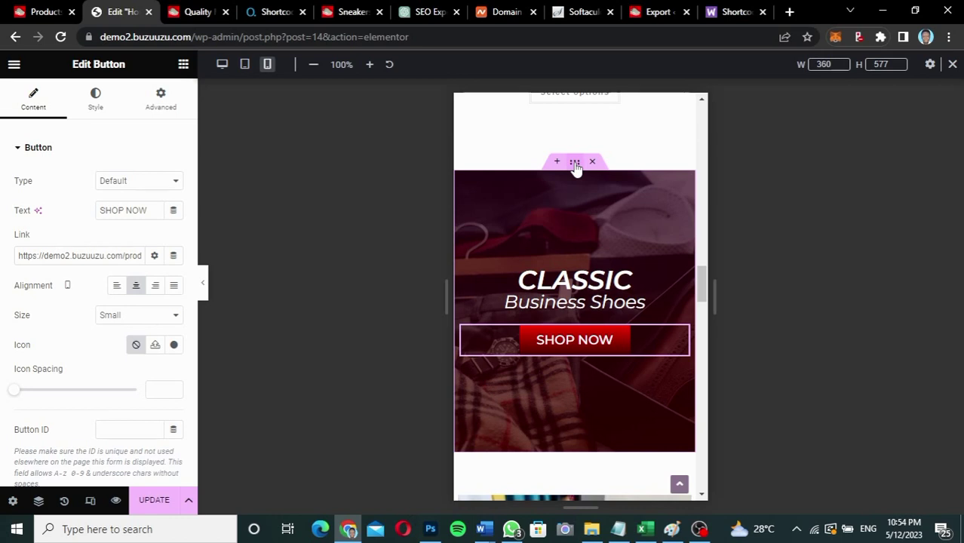
- Set the Classic Business Shoes banner section's minimum height to 232 px for mobile and save the page
click(575, 165)
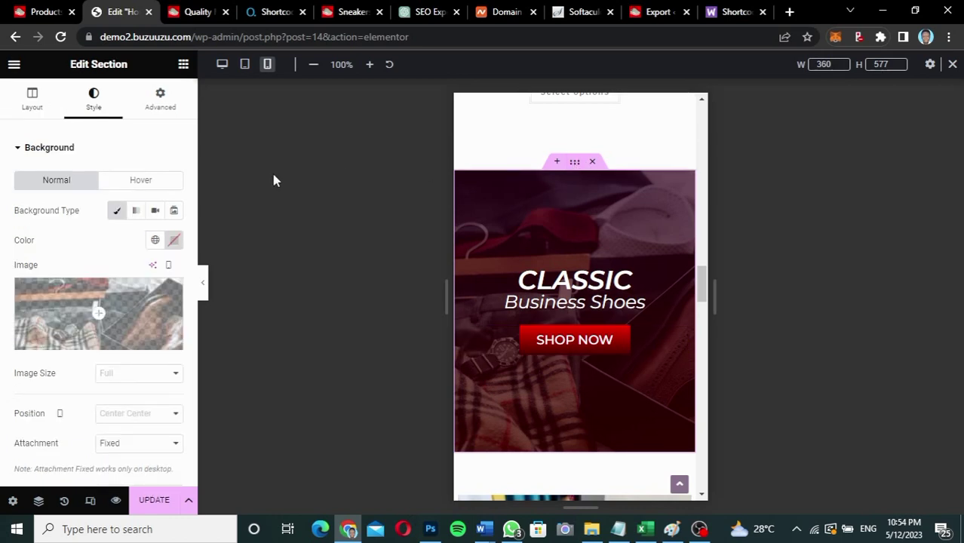
click(32, 102)
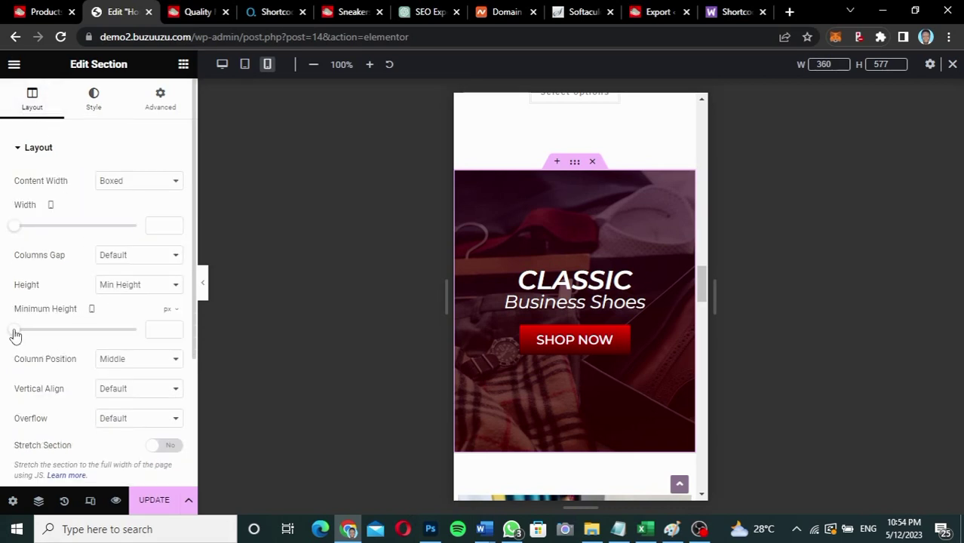
drag(16, 331, 35, 336)
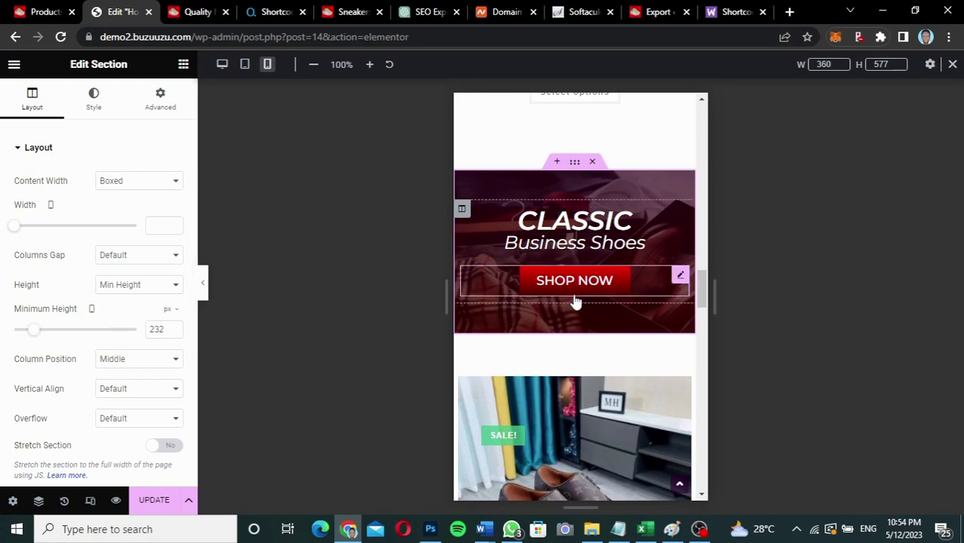
scroll(576, 303, down, 10)
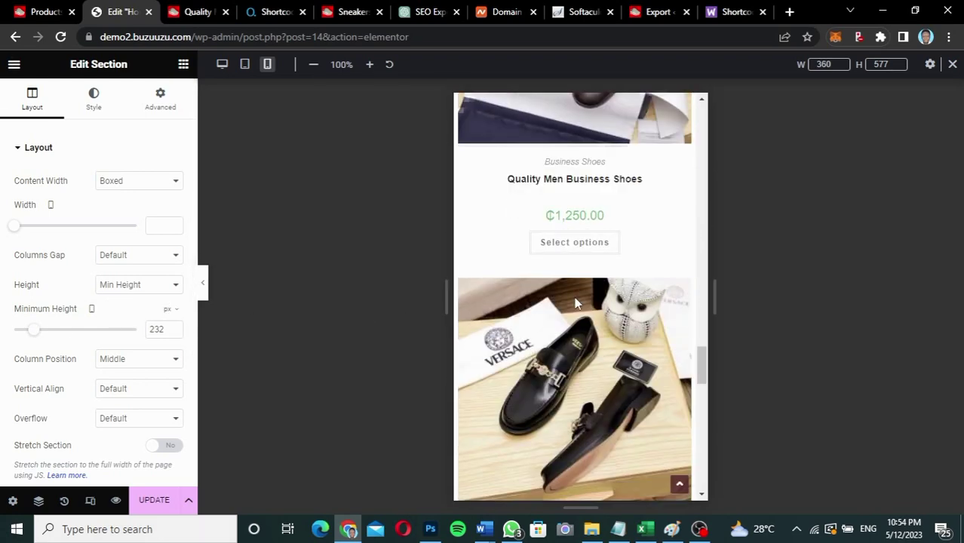
scroll(576, 303, up, 4)
scroll(575, 303, up, 4)
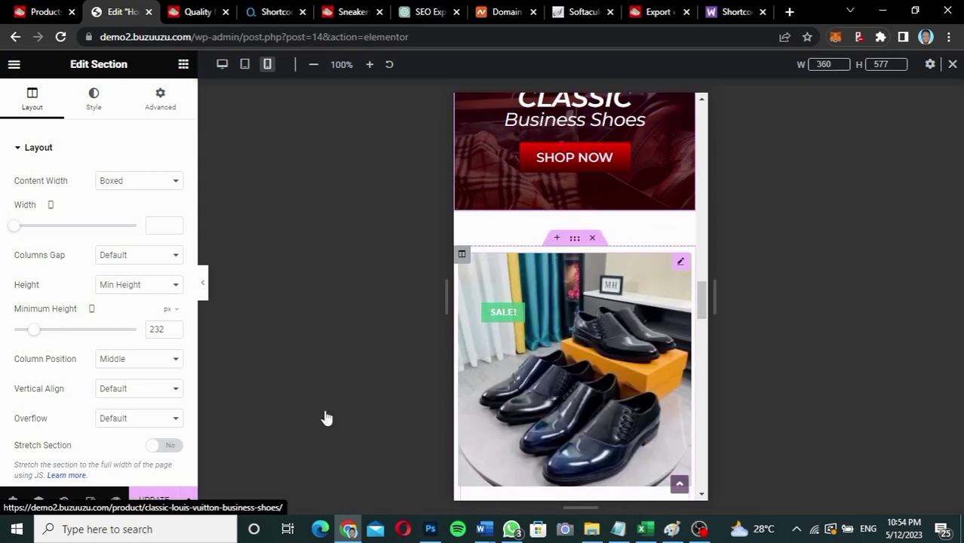
key(ctrl+s)
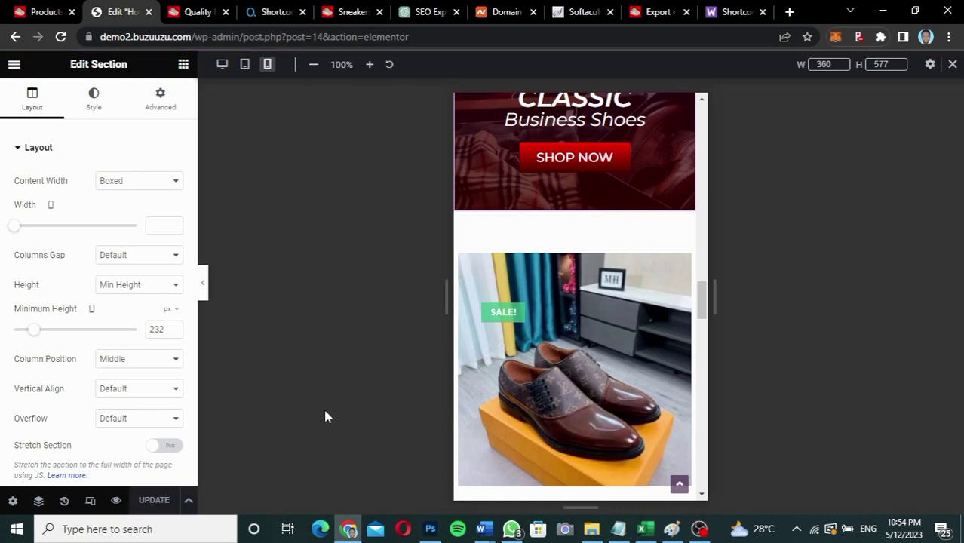
- In the desktop view, copy the Classic Business Shoes banner section and paste it into the empty area below the business shoe products
click(222, 64)
scroll(596, 190, up, 5)
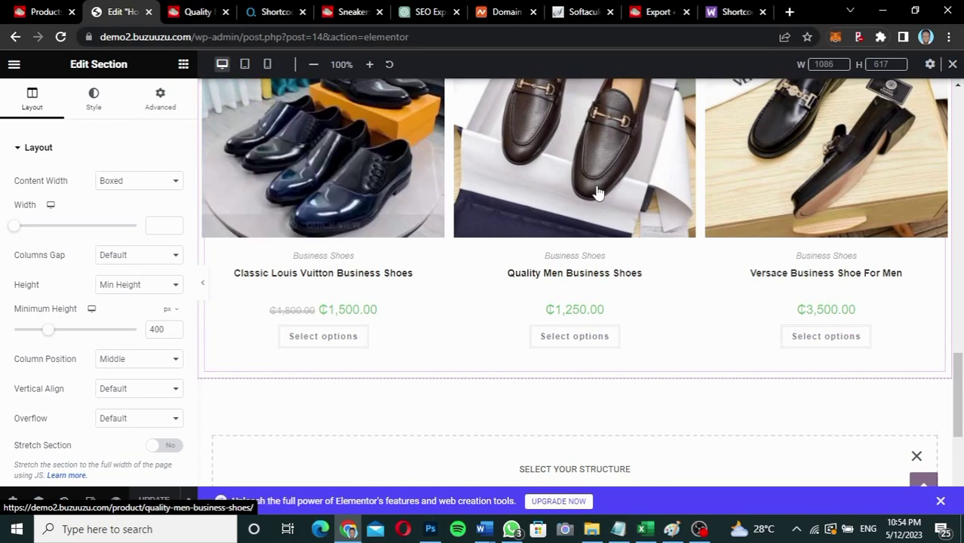
scroll(596, 192, up, 8)
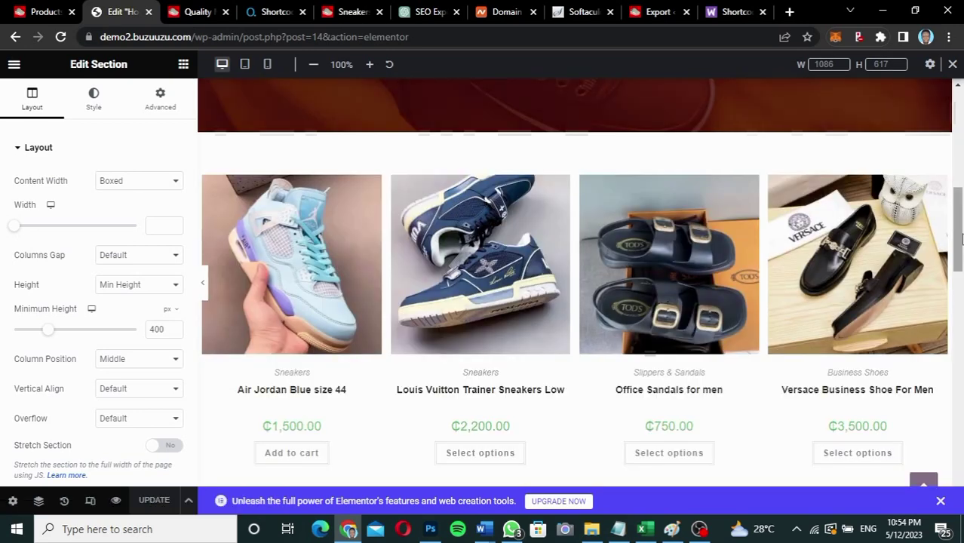
drag(961, 239, 959, 345)
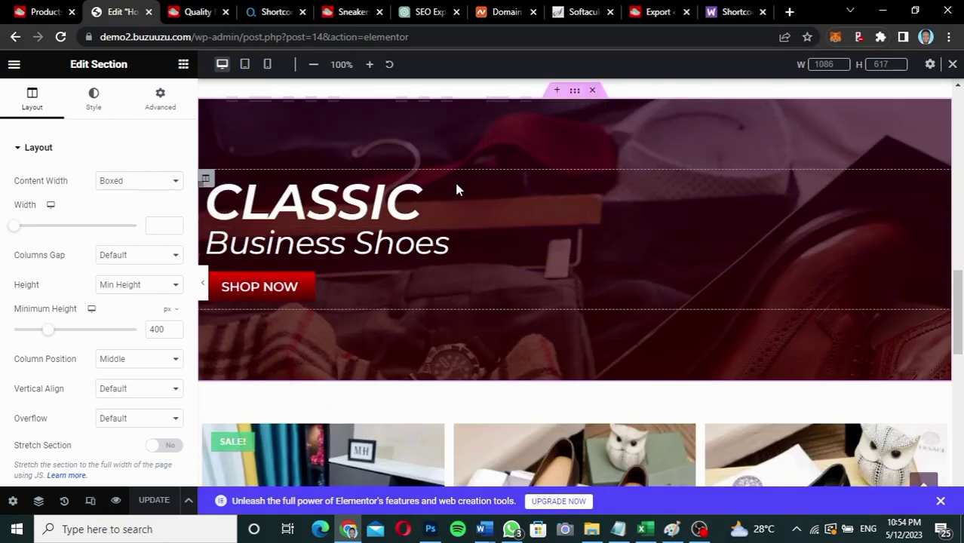
right_click(574, 92)
click(604, 155)
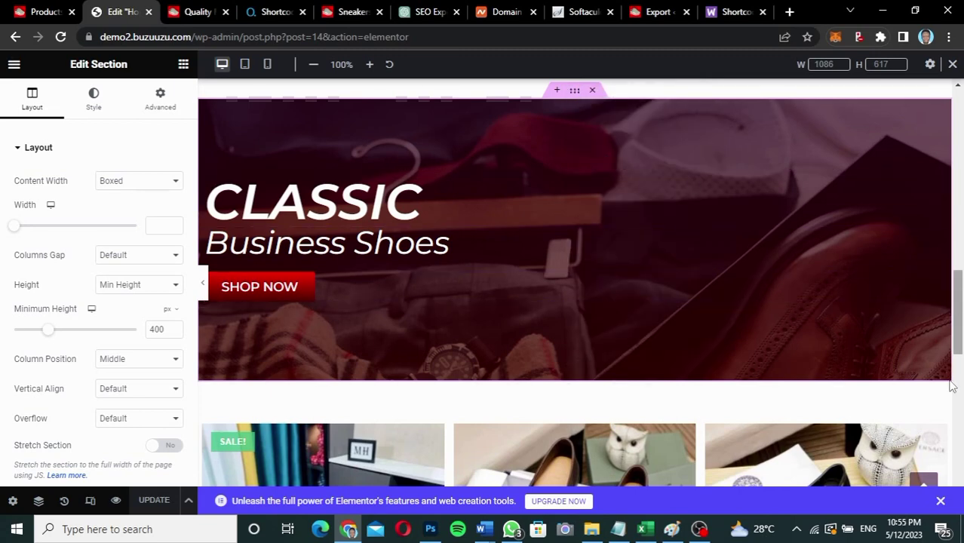
scroll(952, 387, down, 5)
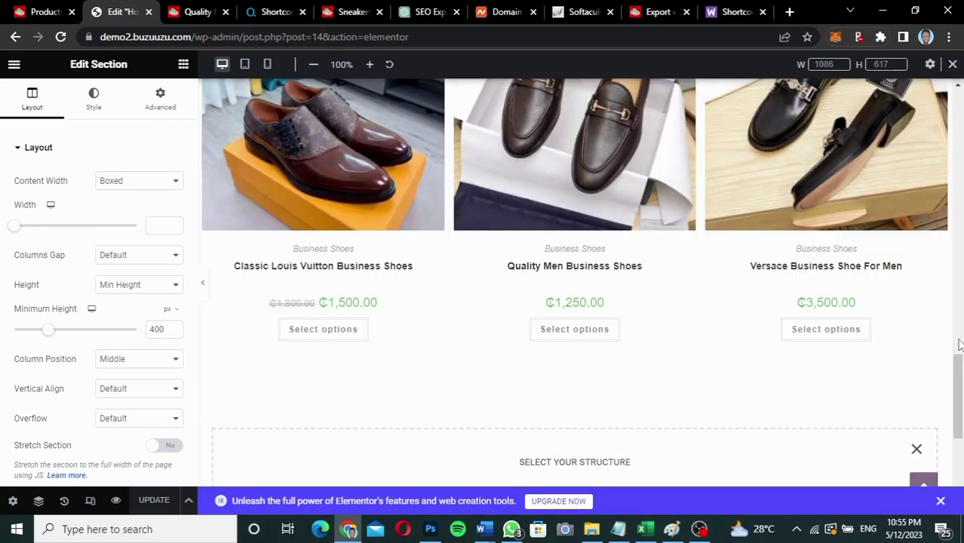
drag(958, 372, 959, 403)
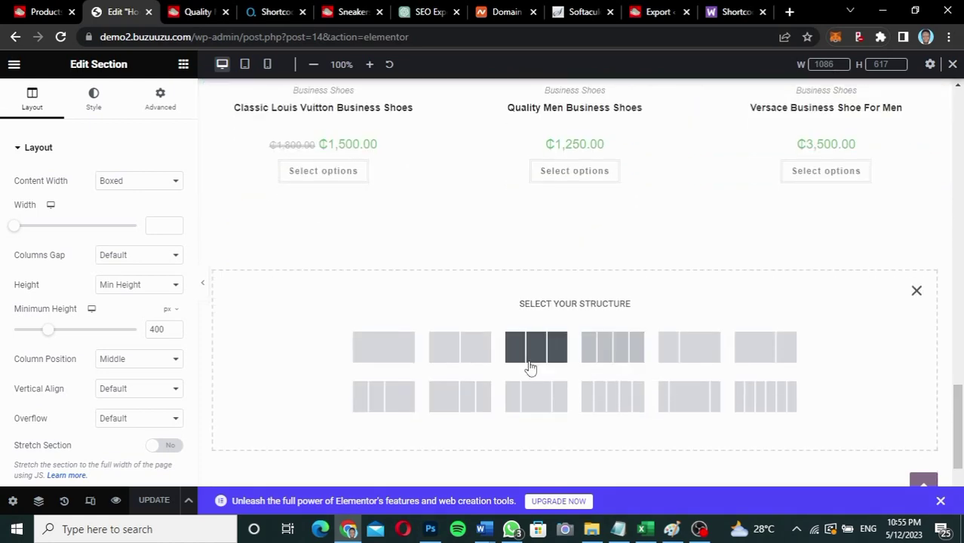
right_click(296, 313)
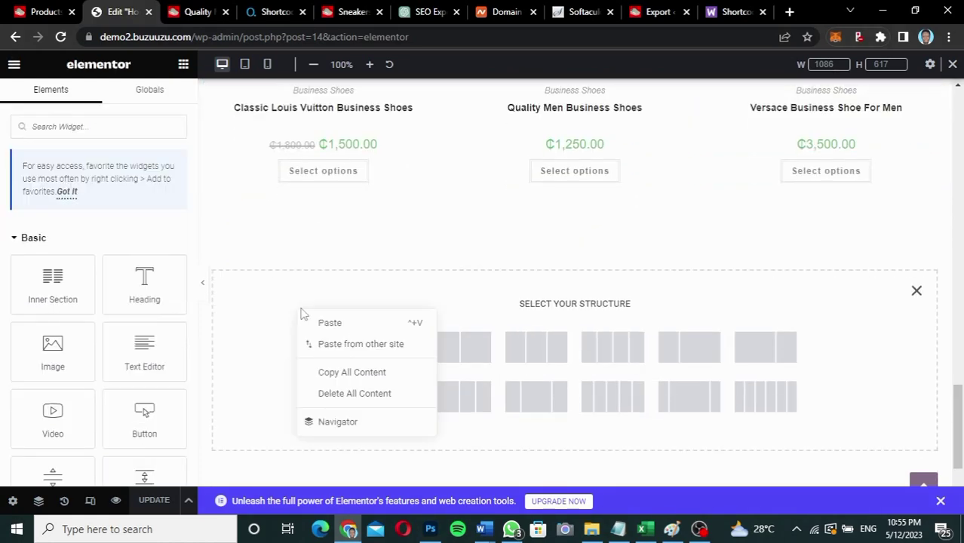
click(330, 323)
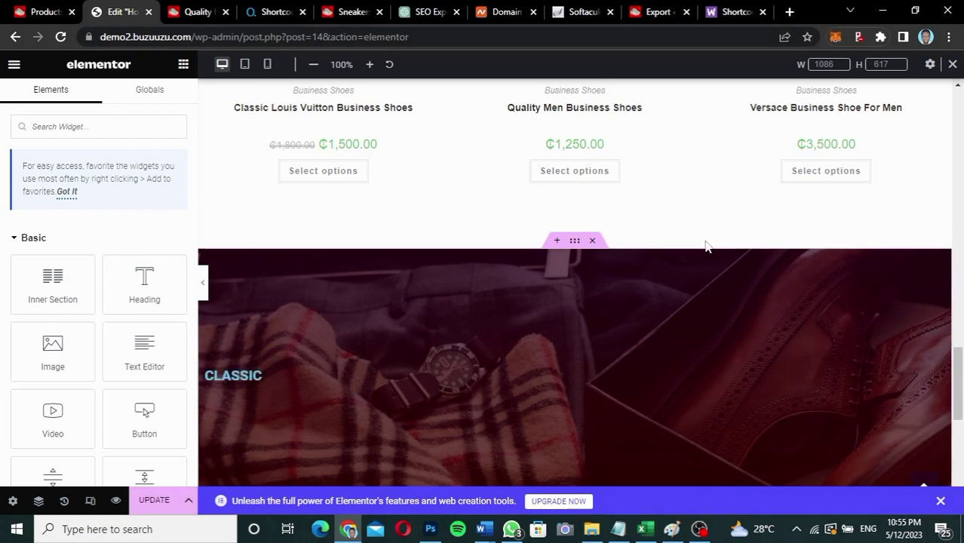
- Copy the three-product business shoes section and paste it at the end of the page, below the duplicated banner
scroll(707, 247, up, 3)
scroll(708, 246, up, 2)
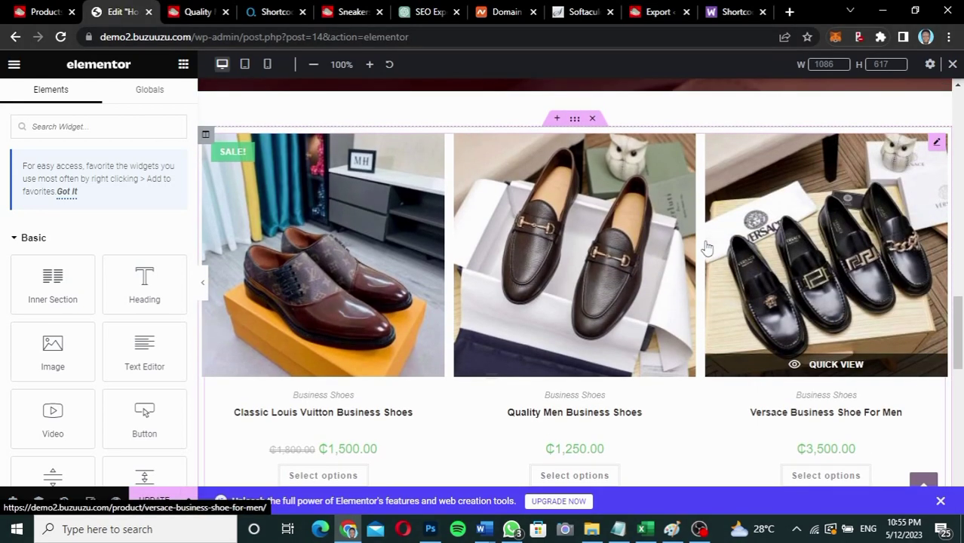
right_click(575, 126)
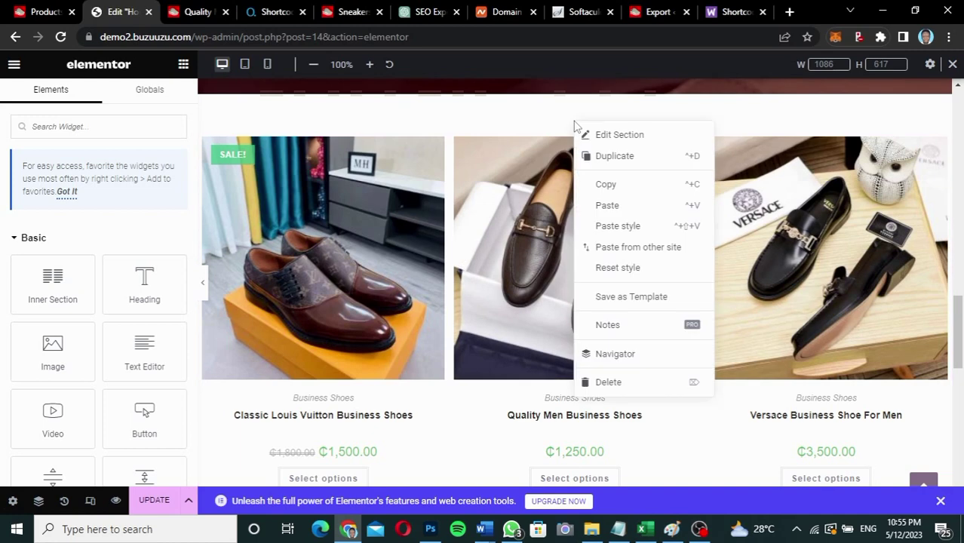
click(608, 185)
scroll(613, 192, down, 4)
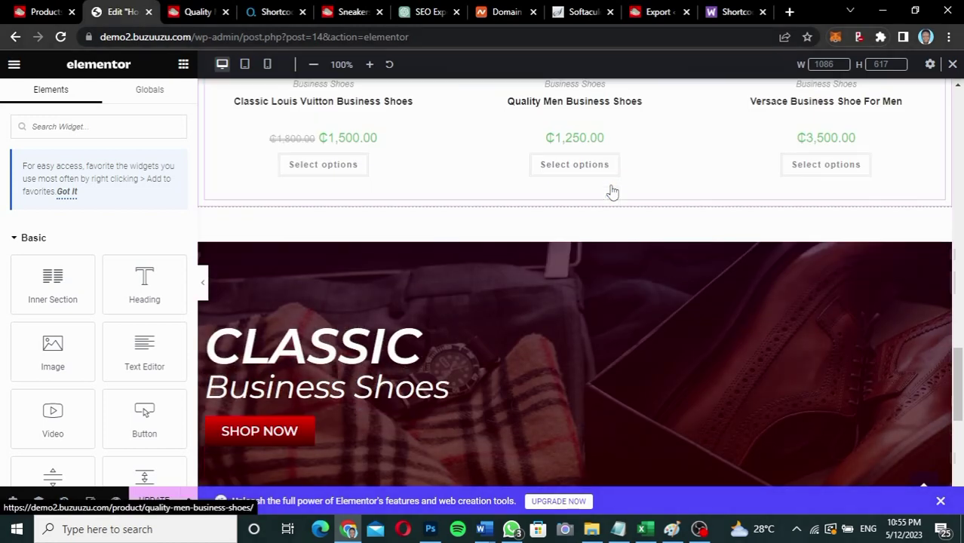
scroll(611, 192, down, 3)
scroll(333, 270, down, 3)
right_click(335, 270)
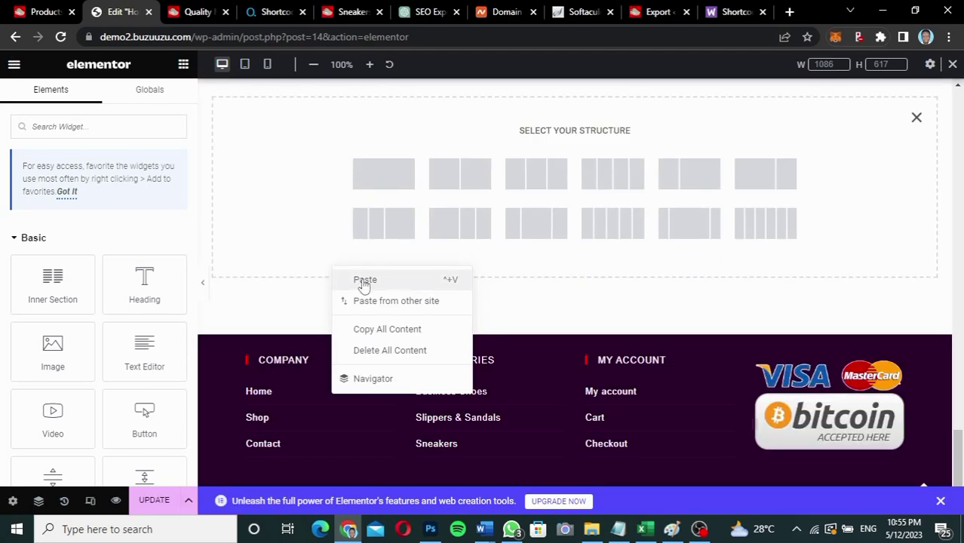
click(364, 280)
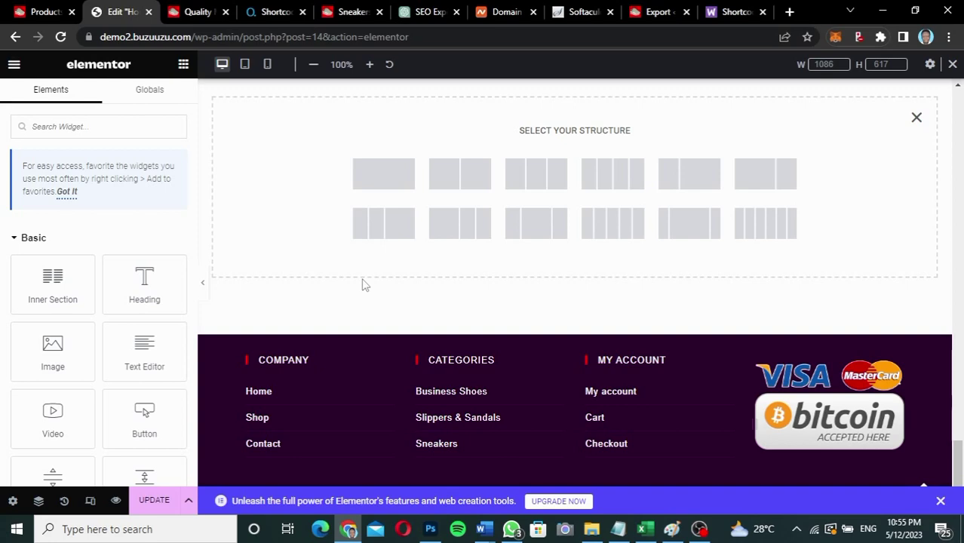
scroll(362, 284, up, 10)
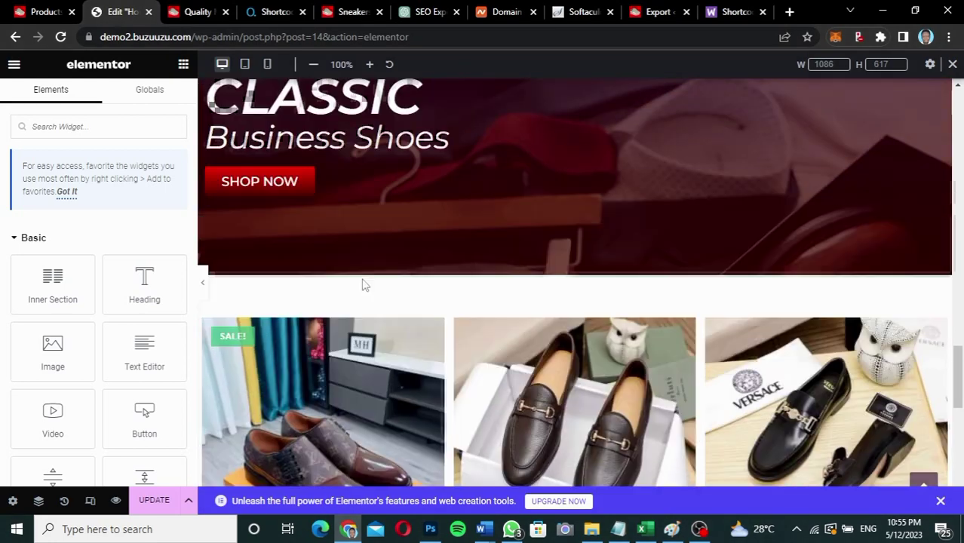
scroll(362, 285, up, 1)
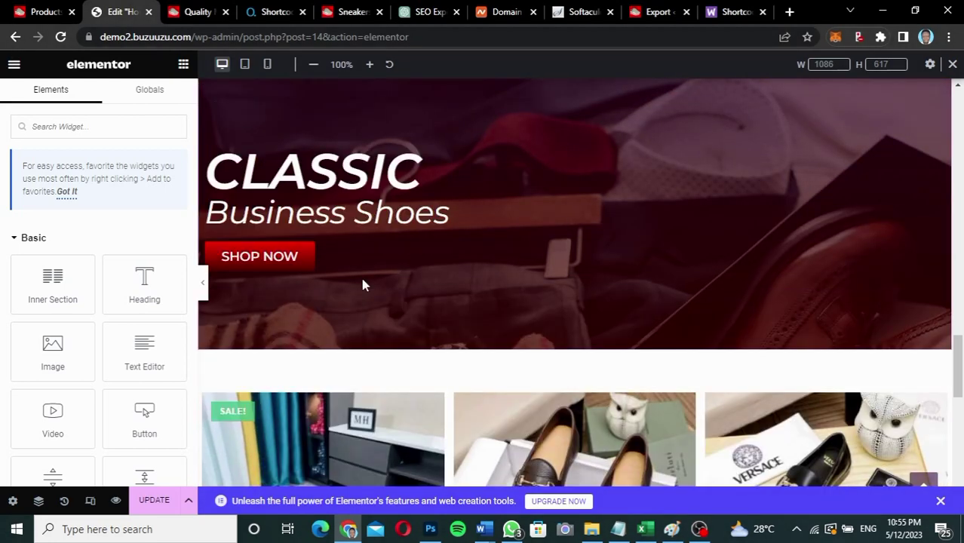
- Copy the Classic Business Shoes banner section and paste it into the empty area at the end of the page
scroll(363, 285, up, 1)
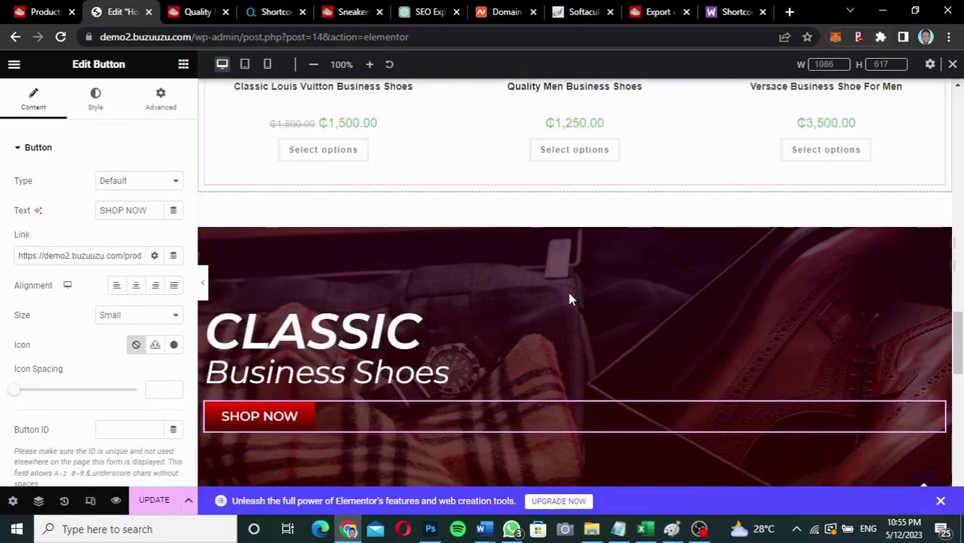
scroll(570, 351, down, 1)
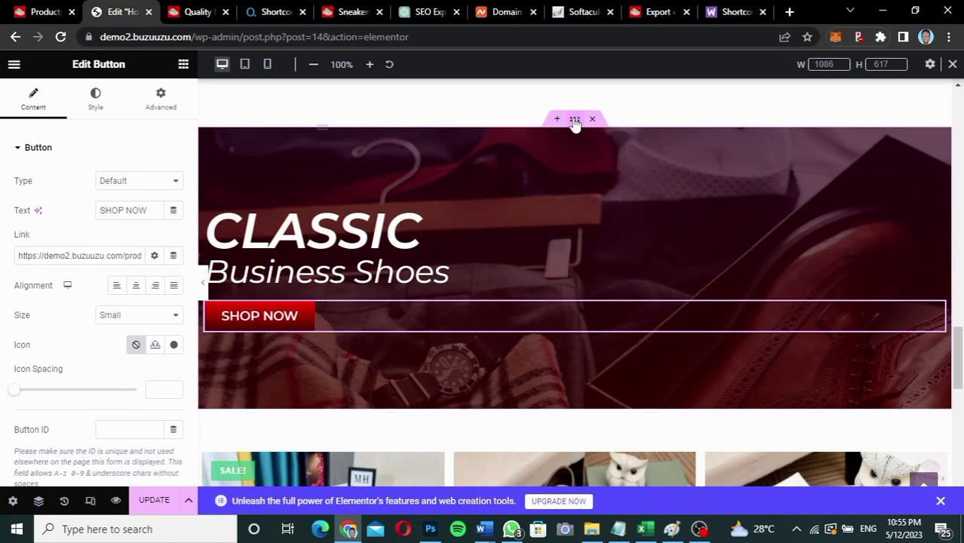
right_click(575, 121)
click(605, 181)
scroll(605, 179, down, 7)
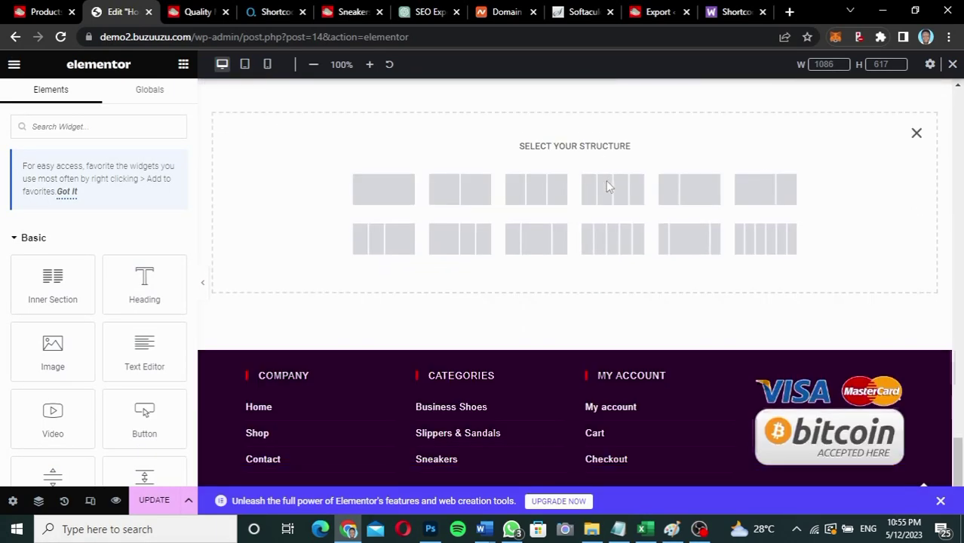
right_click(257, 133)
click(270, 141)
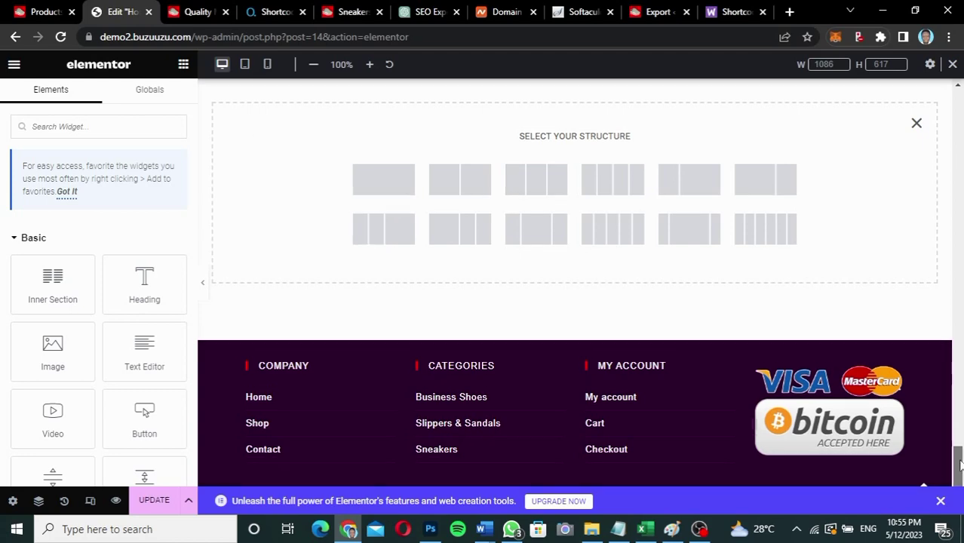
- Copy the three-product business shoes section and paste it below the newly added banner at the page's end
drag(960, 463, 961, 356)
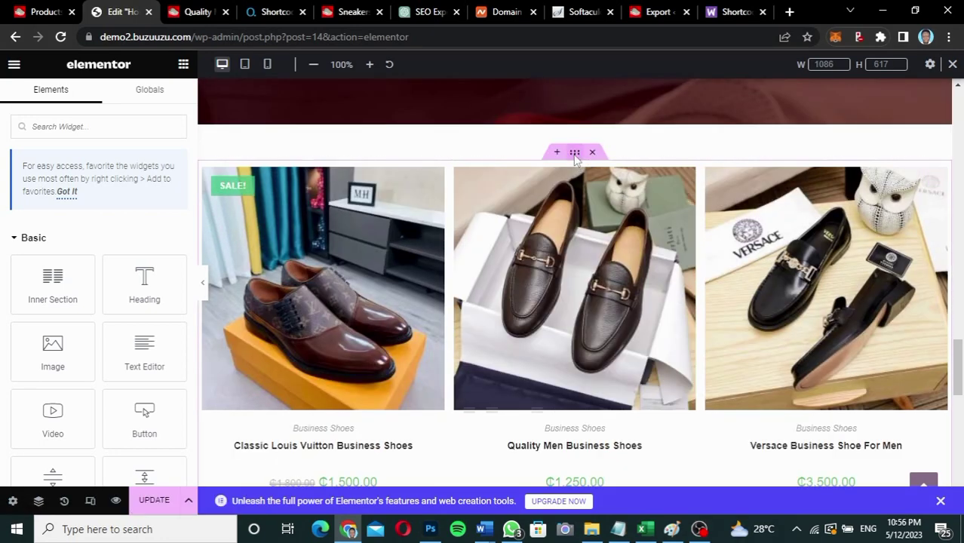
right_click(575, 153)
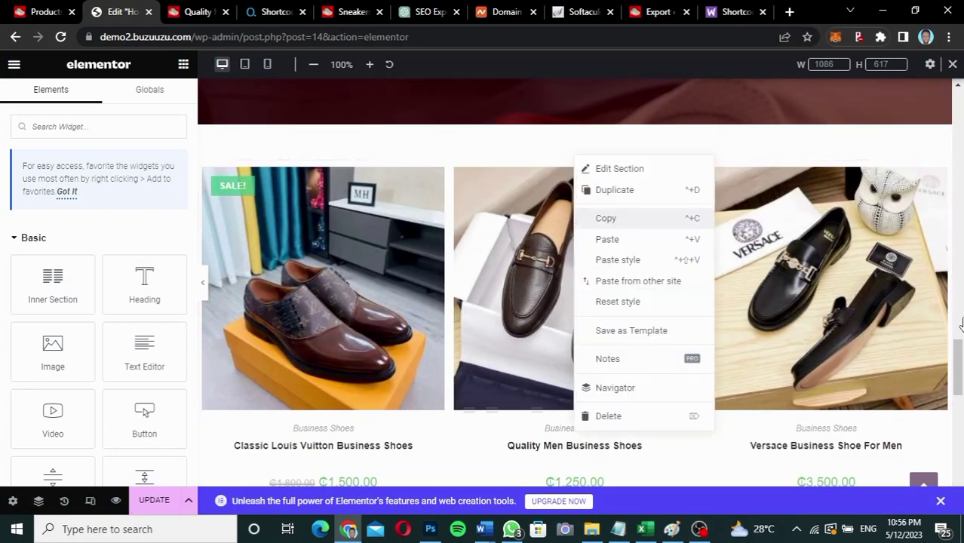
click(956, 363)
scroll(959, 363, down, 7)
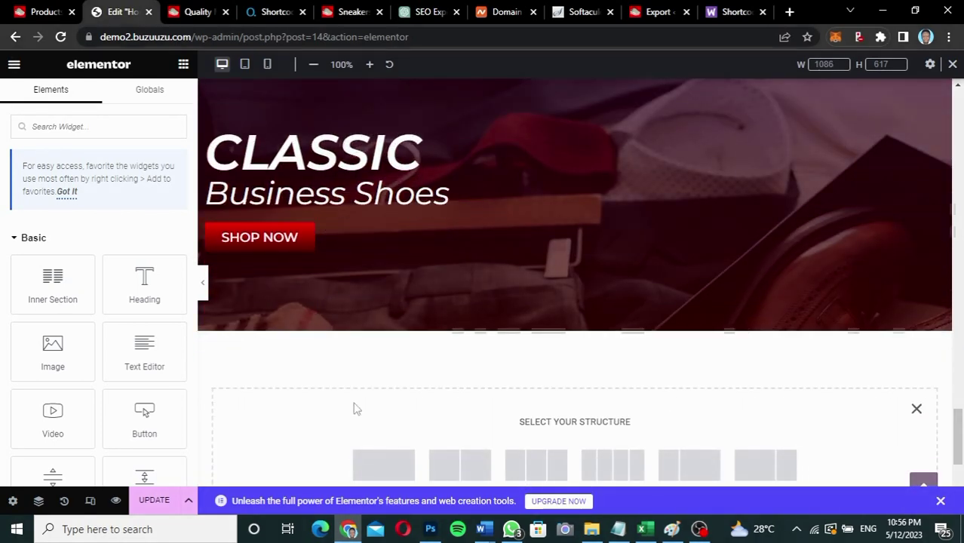
right_click(355, 408)
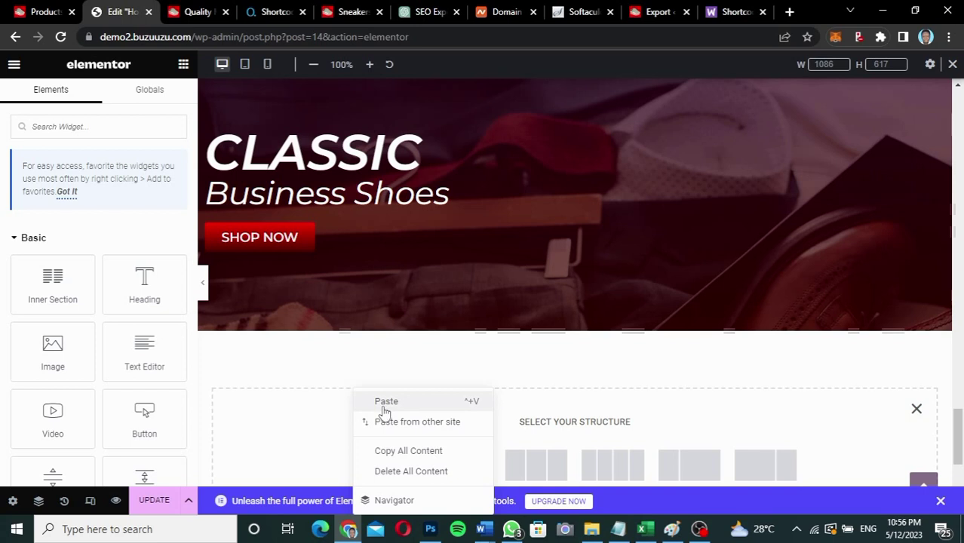
click(384, 403)
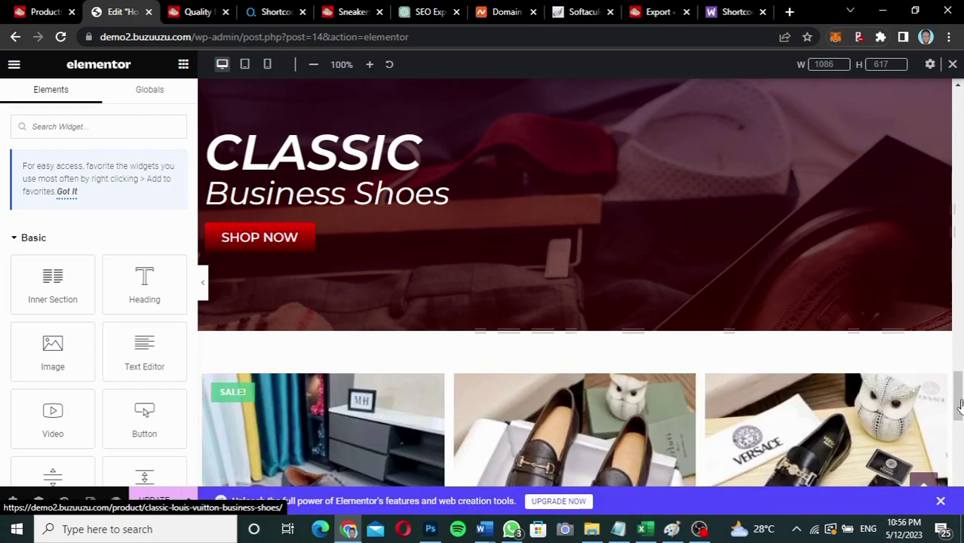
- Open the background image selection for the first duplicated Classic Business Shoes banner section
drag(956, 377, 960, 197)
drag(958, 219, 961, 312)
mouse_move(560, 129)
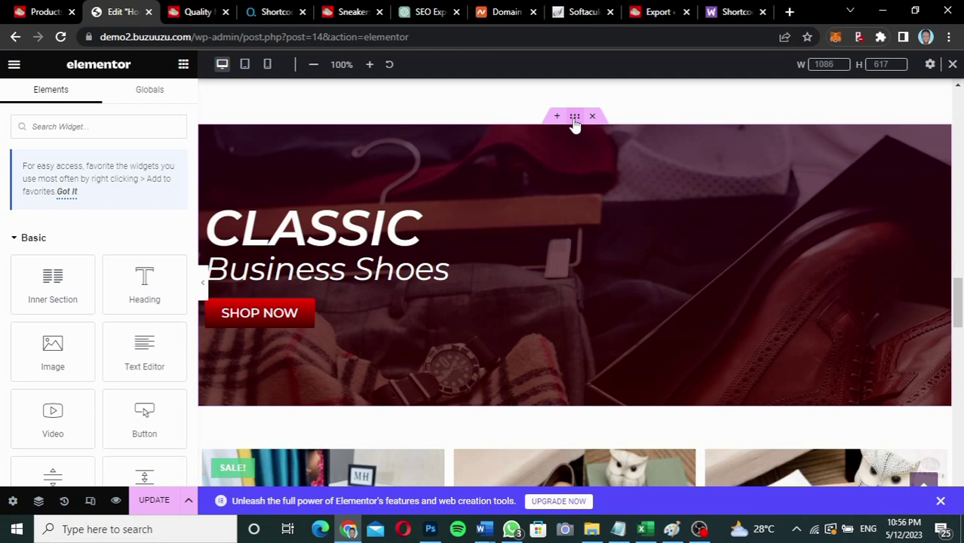
click(575, 118)
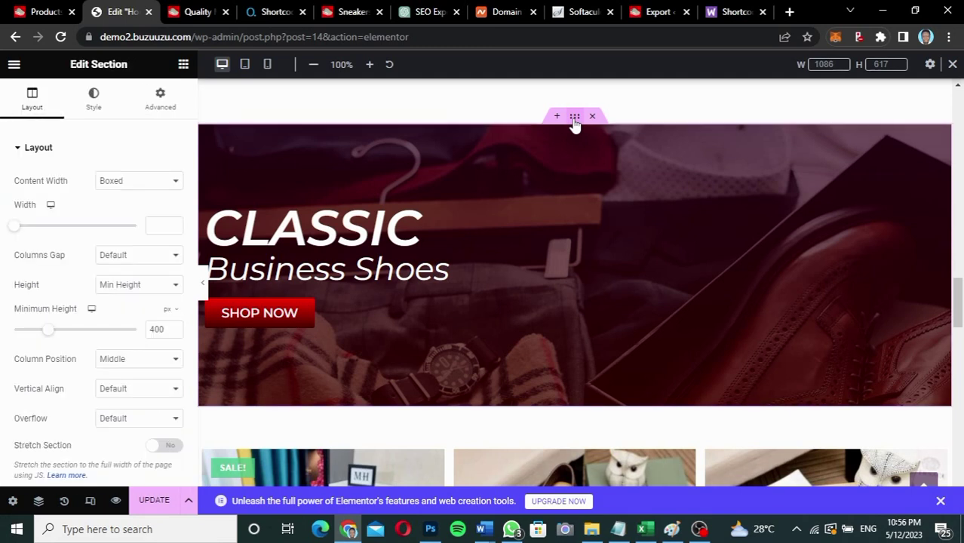
click(96, 107)
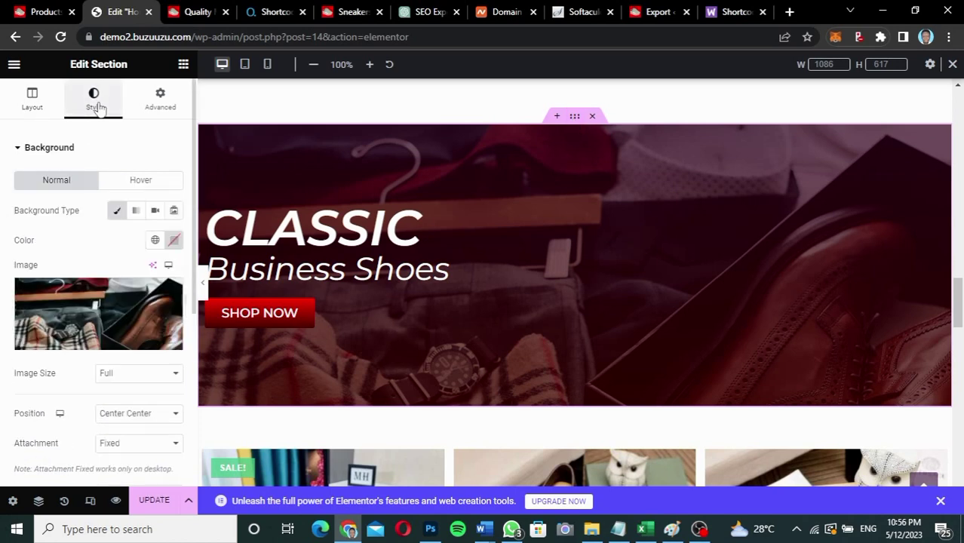
click(106, 303)
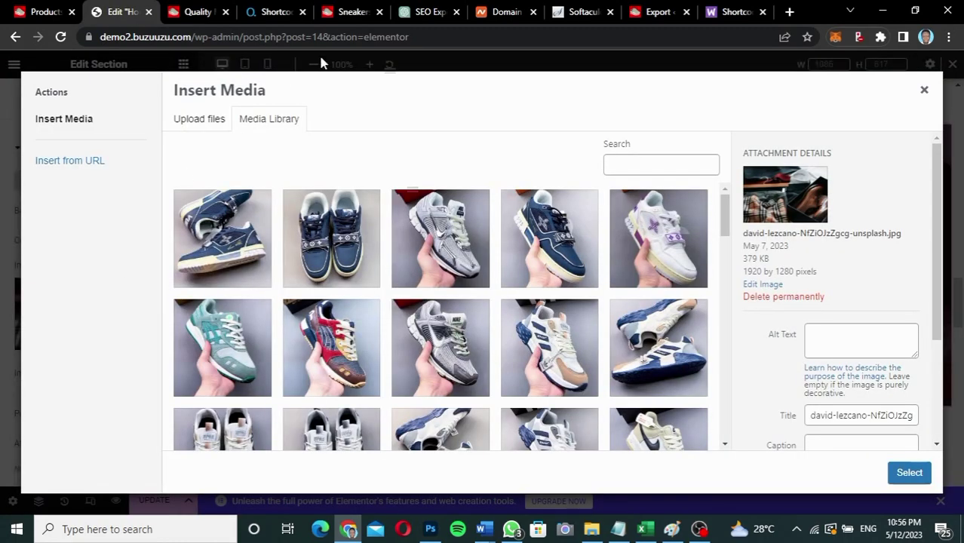
- Check the sneakers banner on the buzuuzu.com reference site and set the orange Air Max sneakers photo as the duplicated banner's background image
click(341, 12)
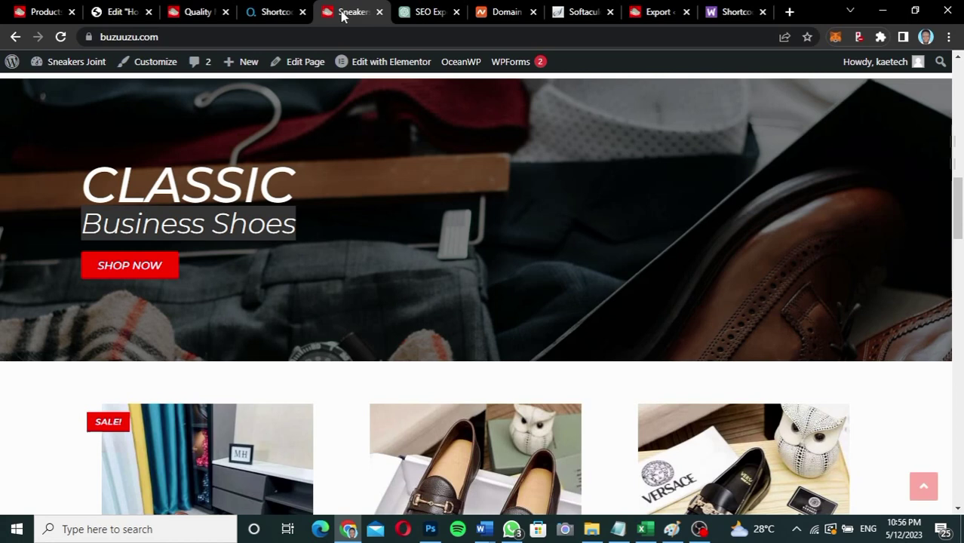
scroll(455, 254, down, 3)
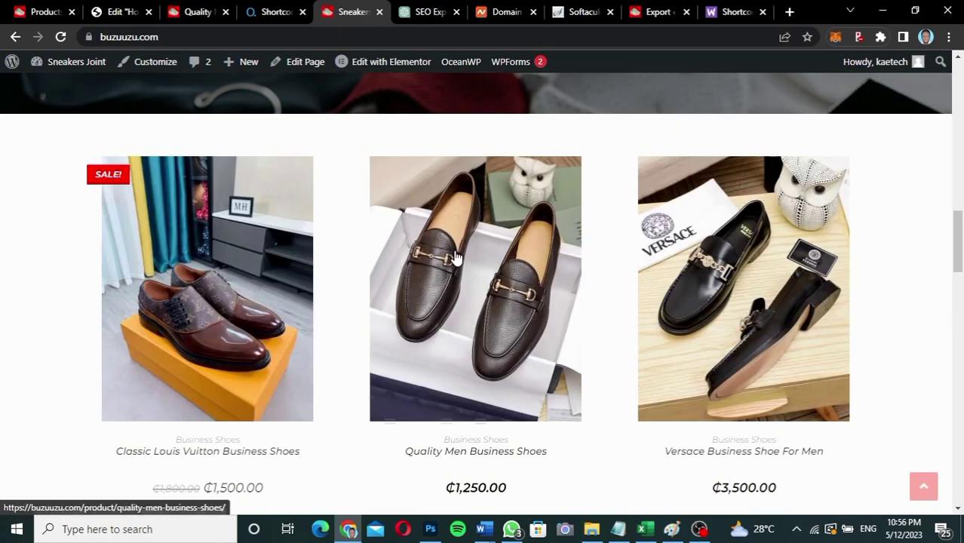
scroll(455, 256, down, 4)
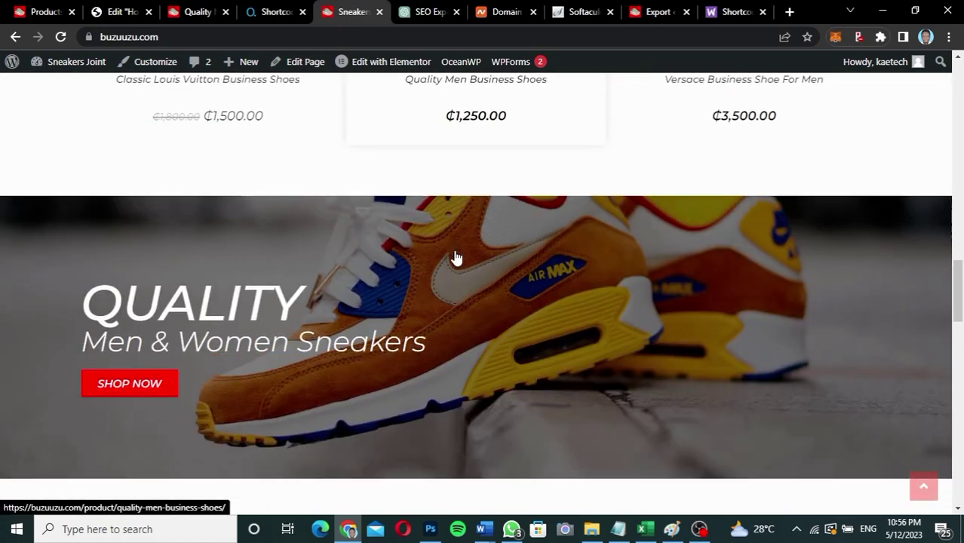
click(113, 14)
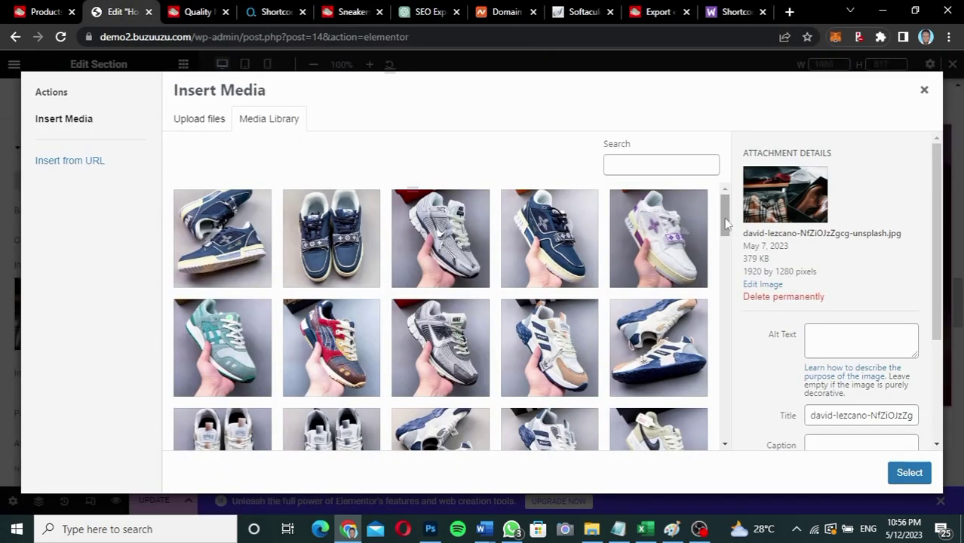
drag(725, 220, 720, 323)
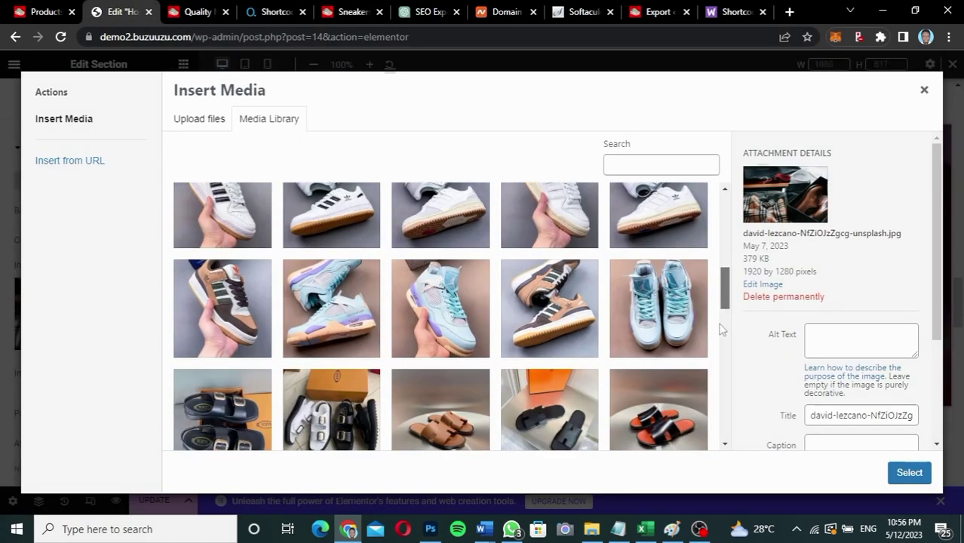
scroll(721, 330, down, 10)
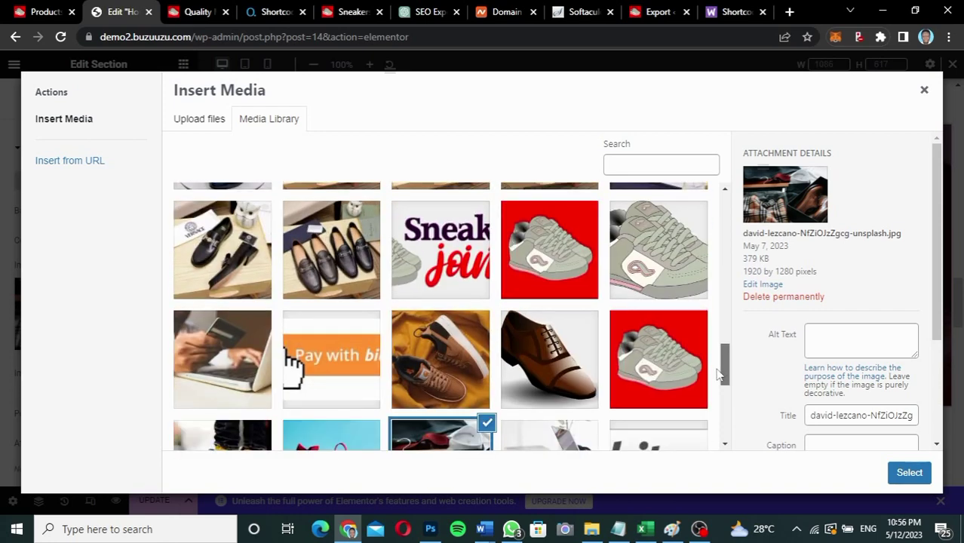
click(218, 342)
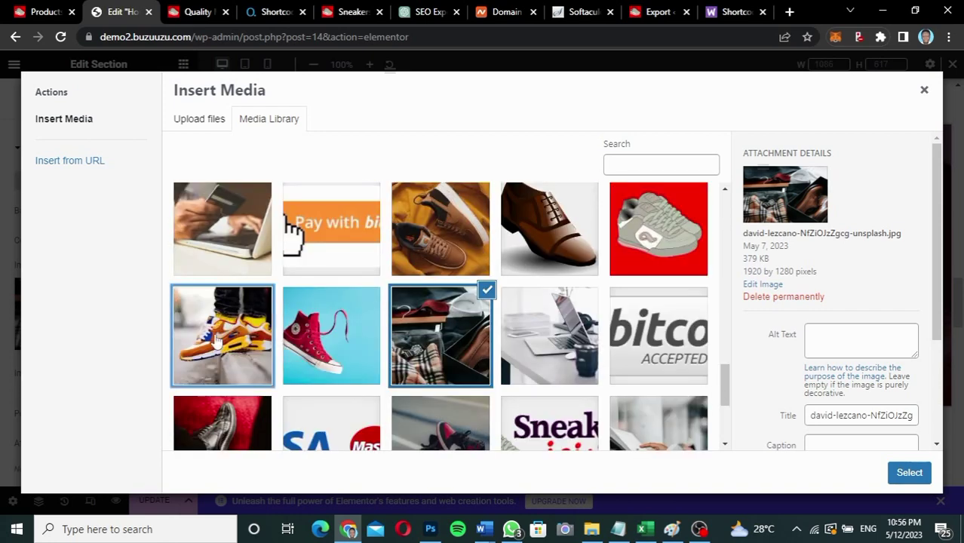
click(905, 474)
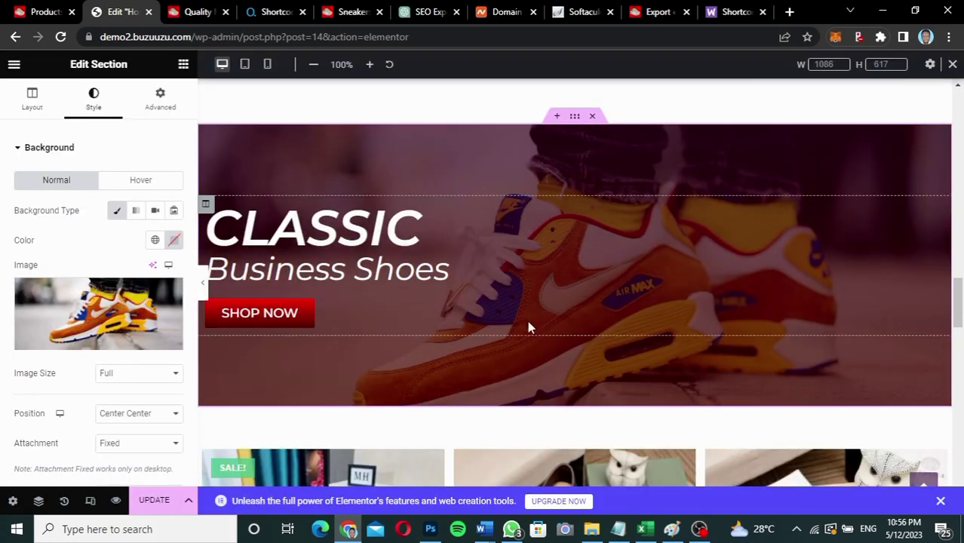
- Copy the heading QUALITY from the reference site's sneakers banner and replace the duplicated banner's CLASSIC heading with it
click(348, 12)
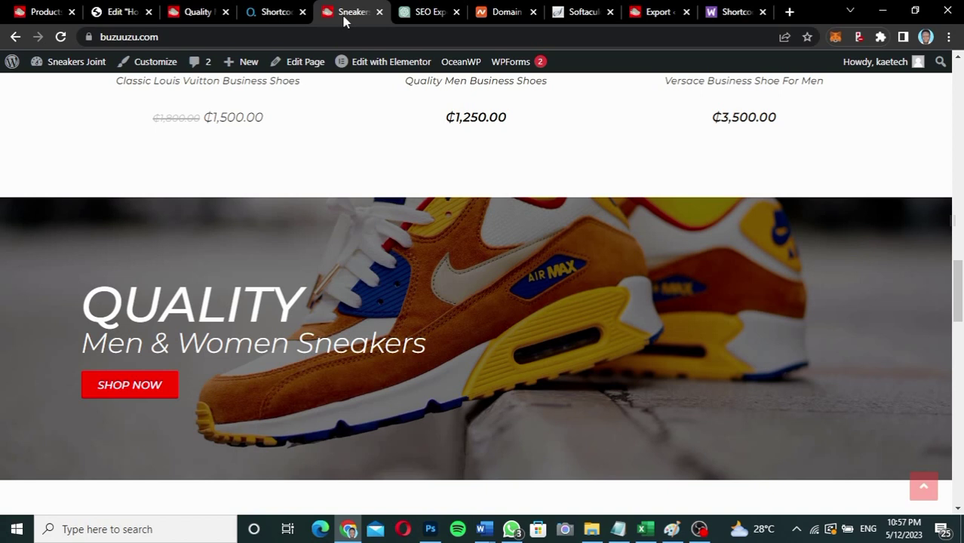
drag(298, 304, 81, 298)
key(ctrl+c)
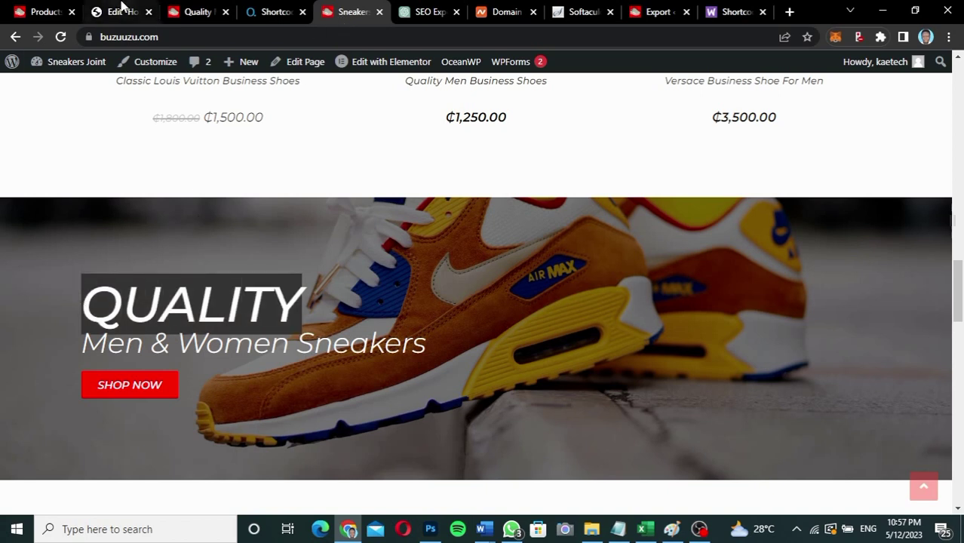
click(121, 11)
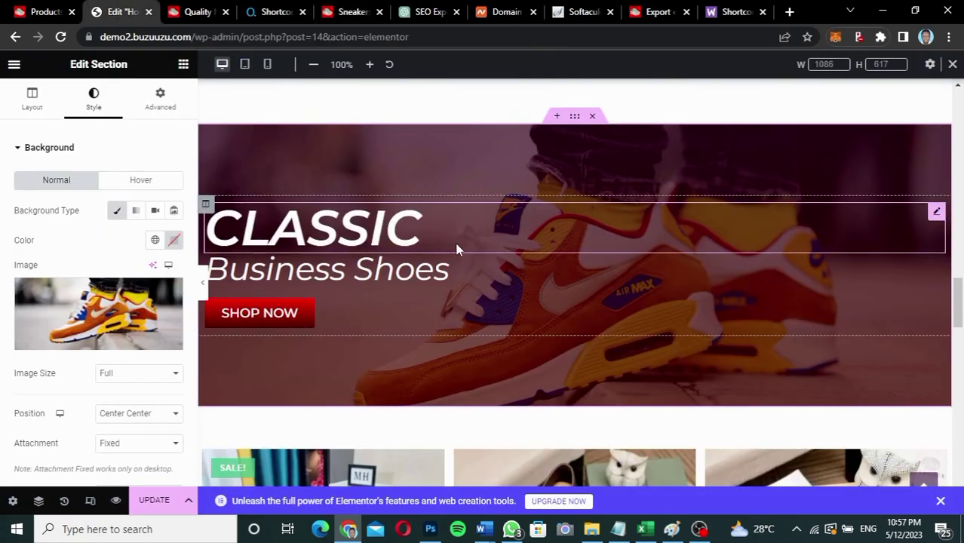
click(455, 249)
click(109, 219)
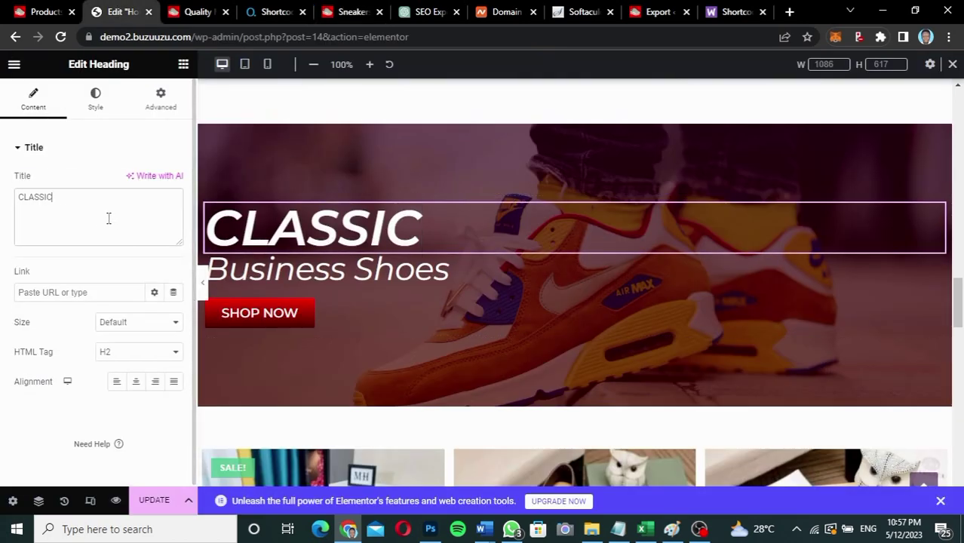
key(ctrl+a)
key(ctrl+v)
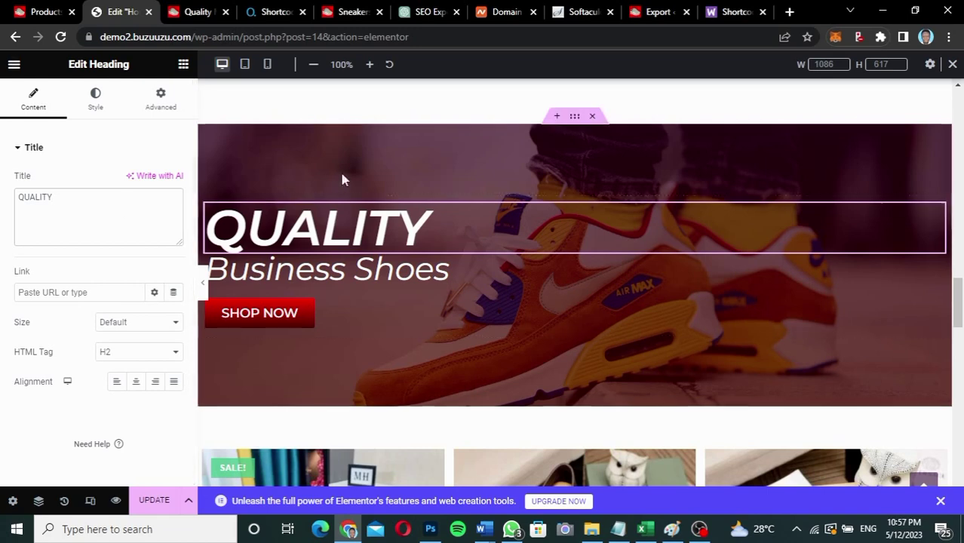
- Copy the subheading "Men & Women Sneakers" from the reference site and replace the duplicated banner's Business Shoes heading with it
click(352, 12)
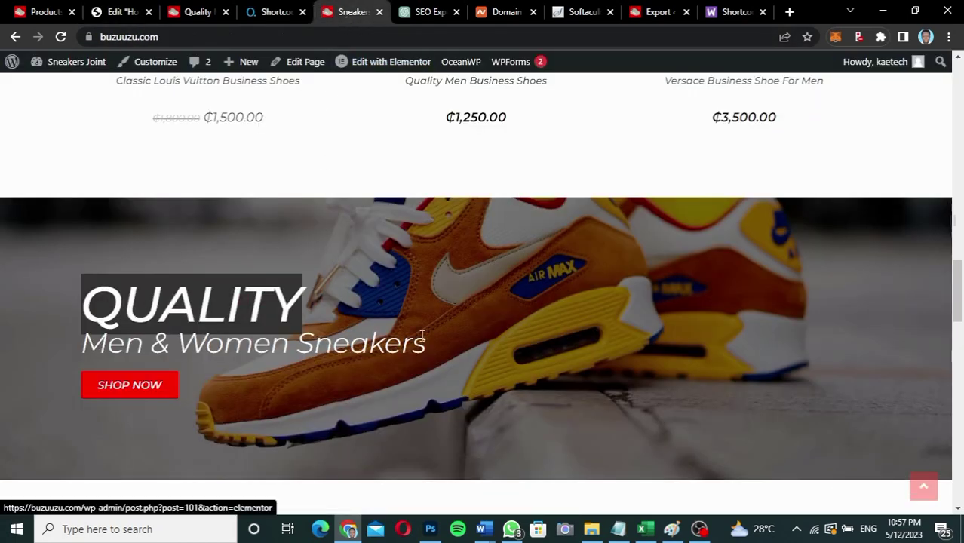
drag(426, 345, 87, 349)
key(ctrl+c)
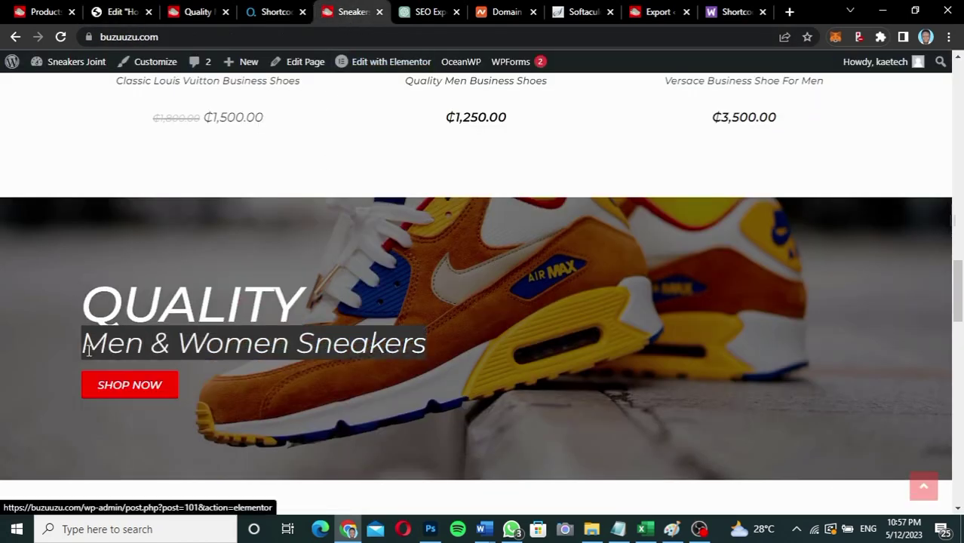
click(114, 12)
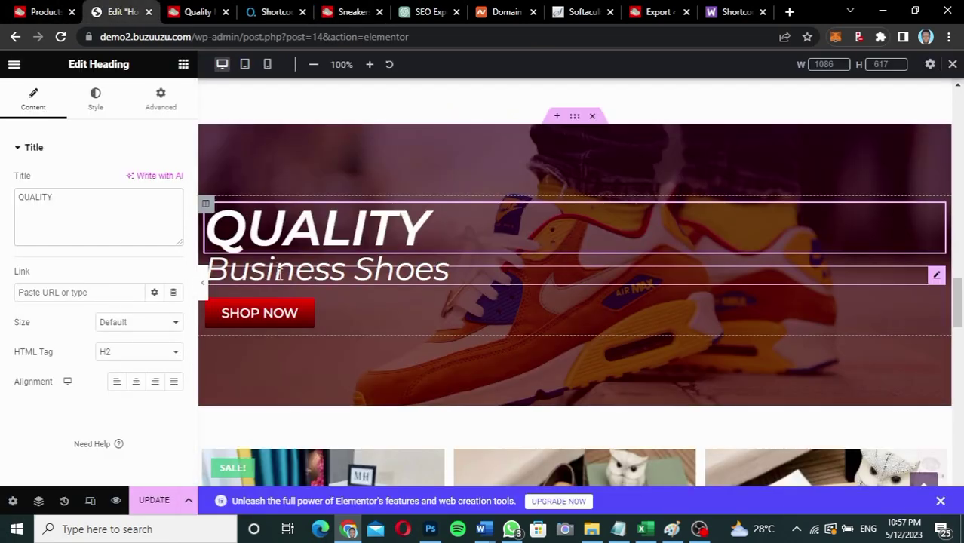
drag(106, 205, 5, 197)
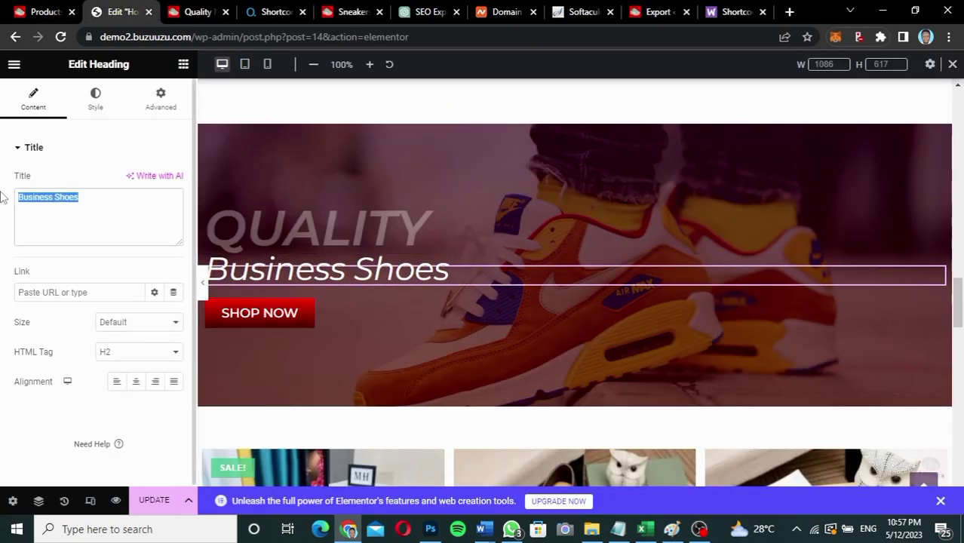
key(ctrl+v)
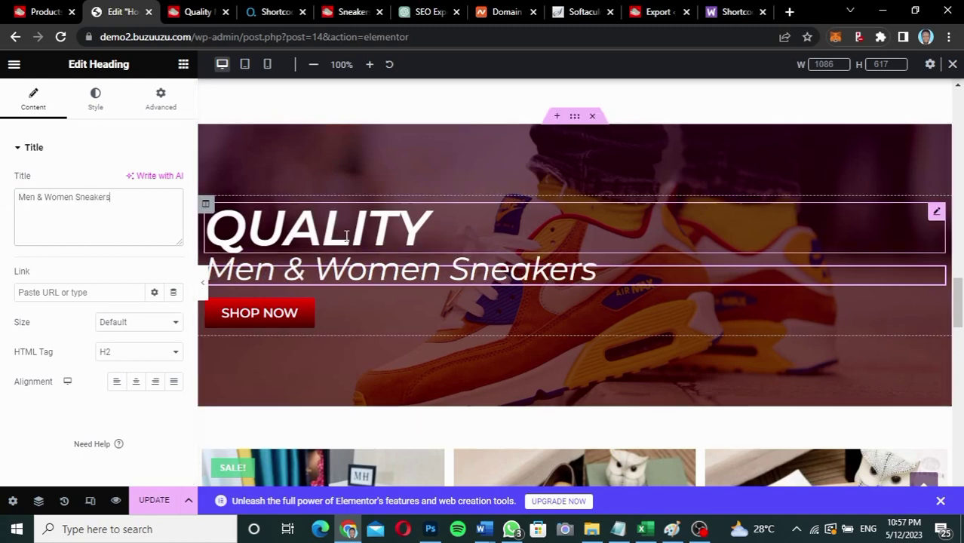
- Copy the Sneakers category link from the store's navigation and set it as the QUALITY sneakers banner's SHOP NOW button link
click(386, 311)
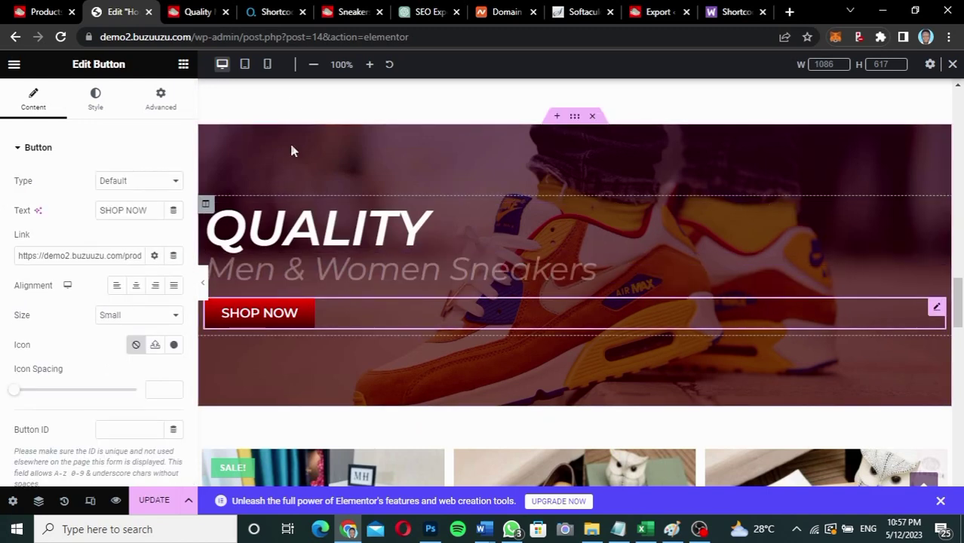
click(355, 14)
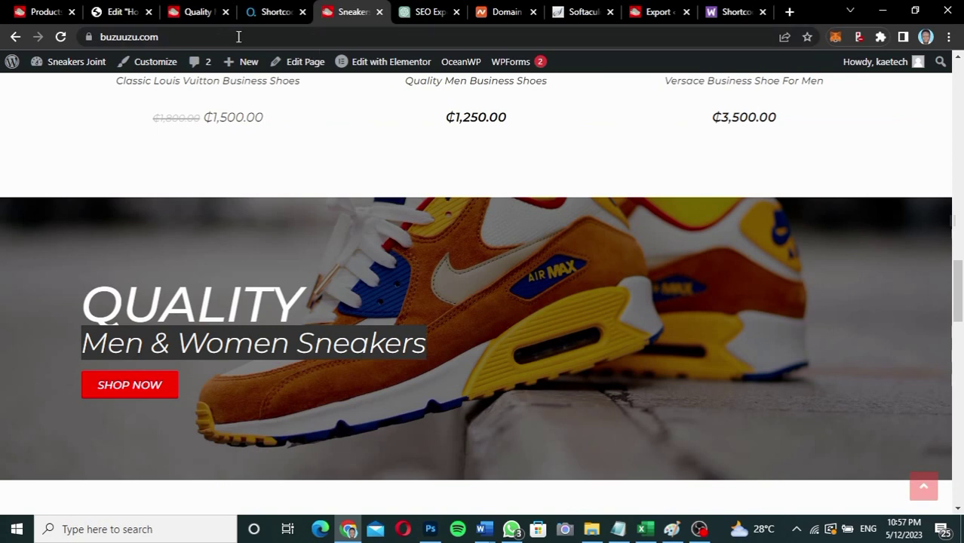
click(194, 16)
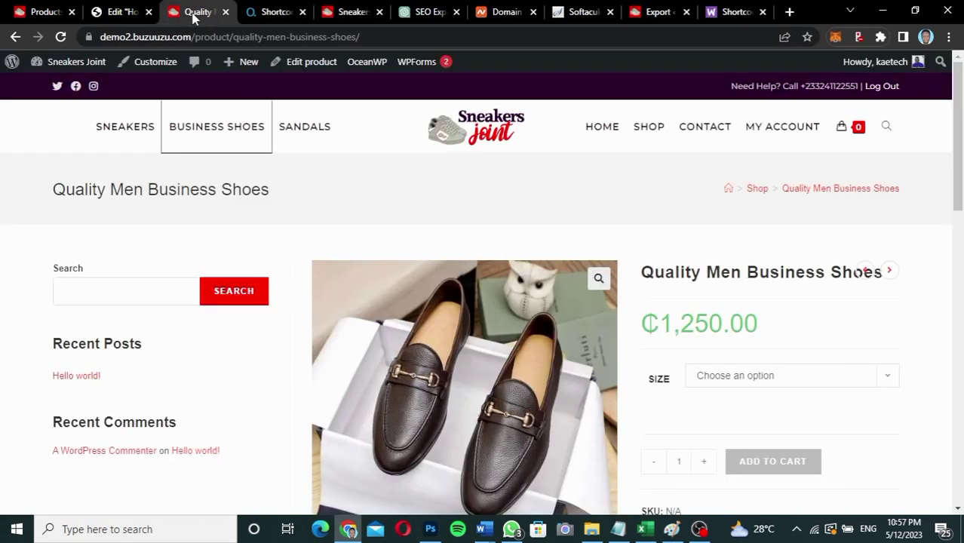
right_click(127, 126)
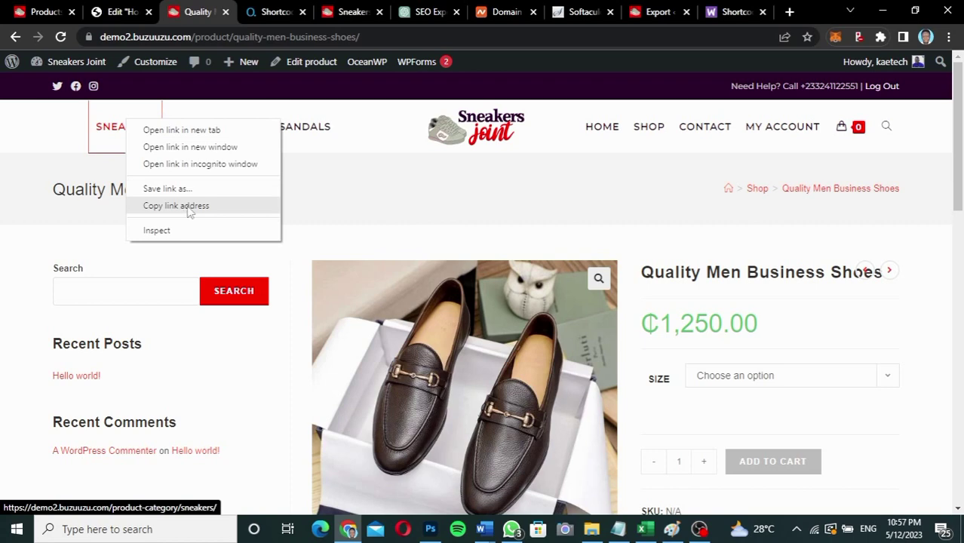
click(188, 207)
click(120, 13)
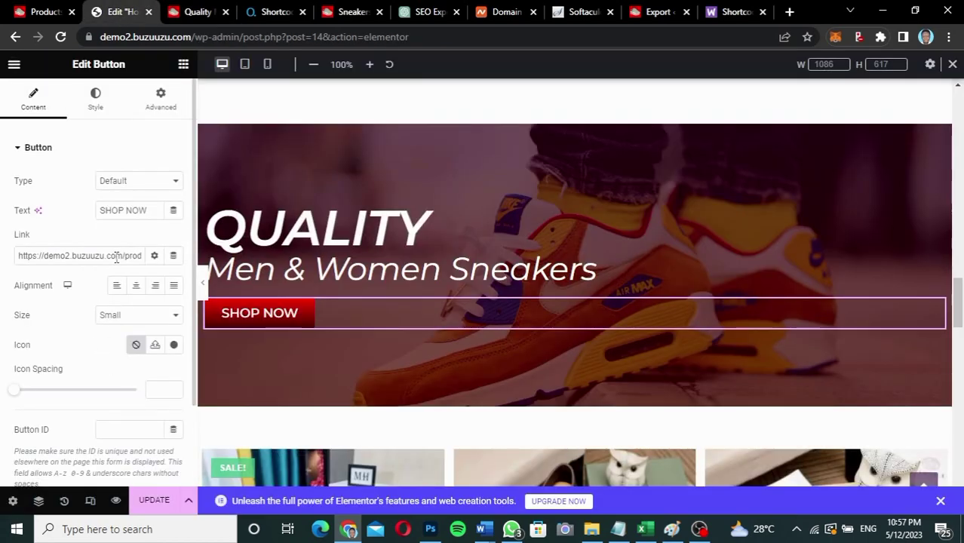
triple_click(117, 256)
key(ctrl+v)
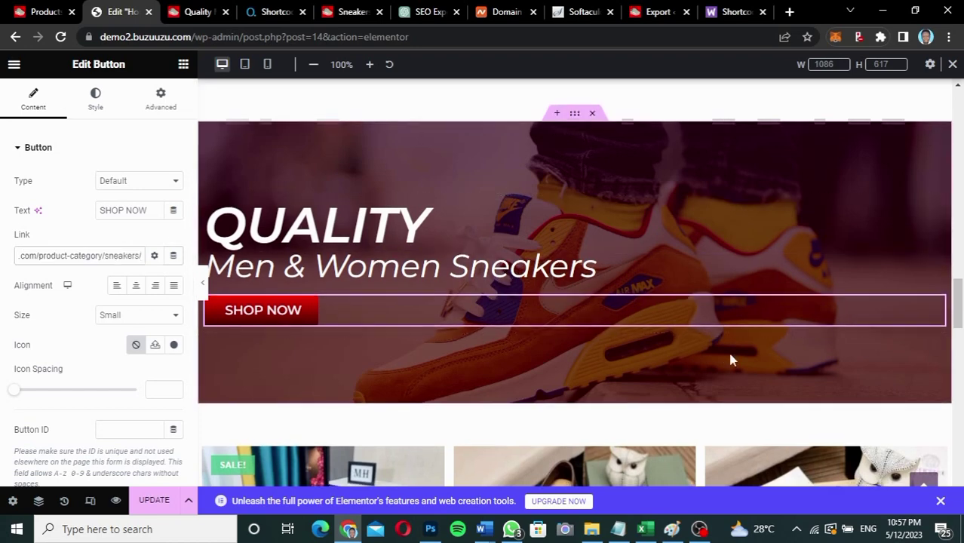
- Change the product shortcode's category below the sneakers banner from business-shoes to sneakers
scroll(729, 361, down, 2)
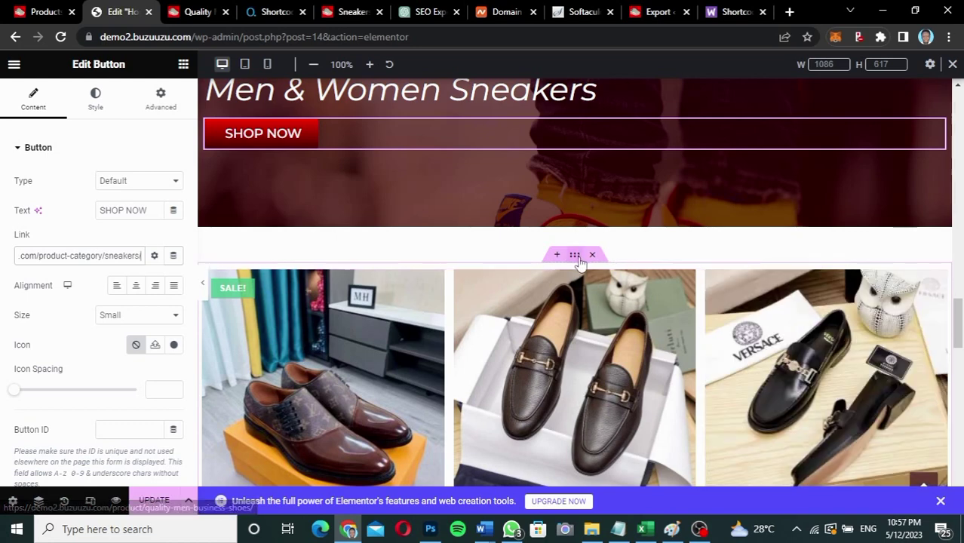
click(936, 279)
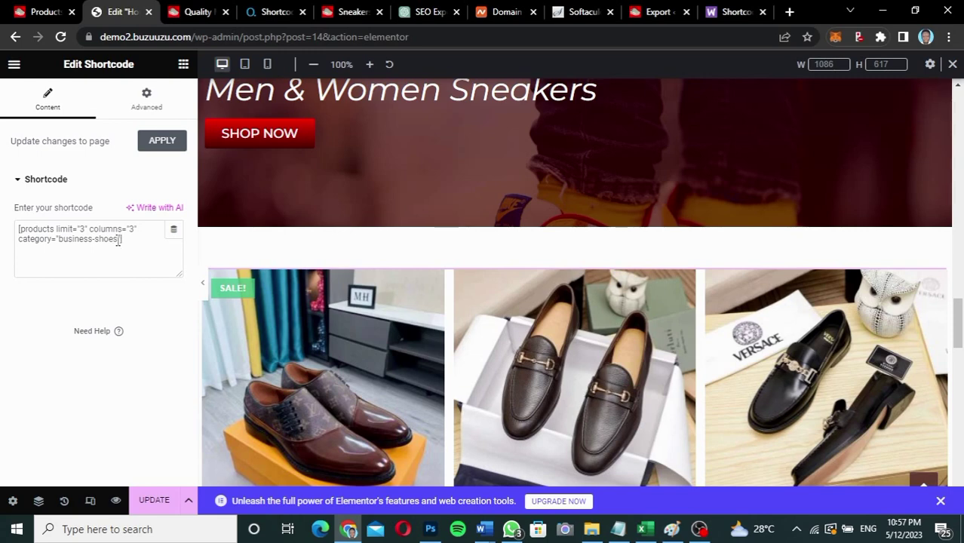
drag(118, 240, 64, 240)
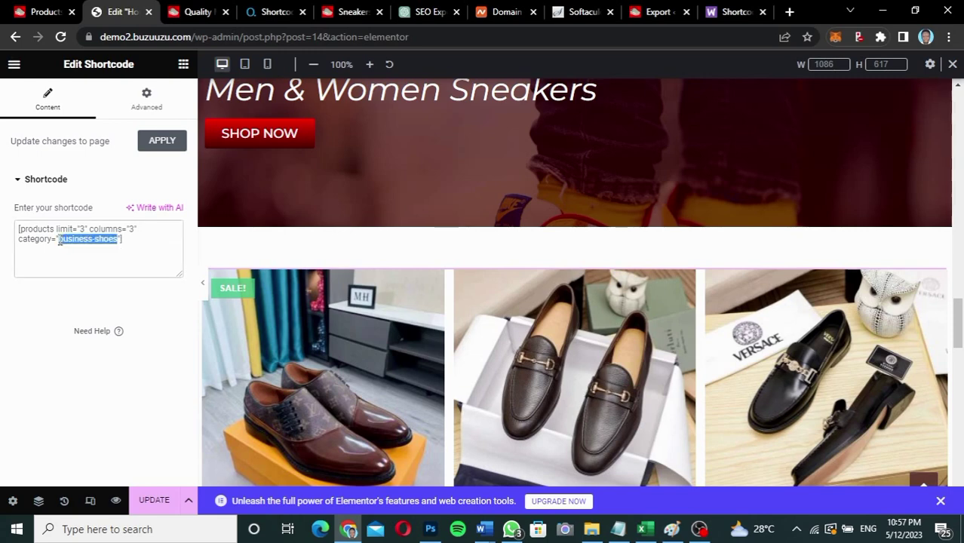
text(sneakers)
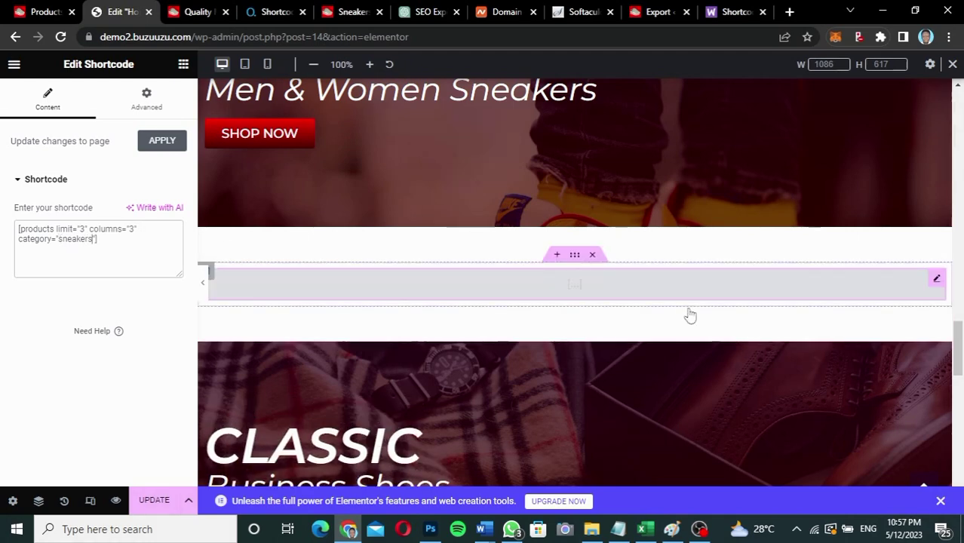
scroll(830, 340, down, 3)
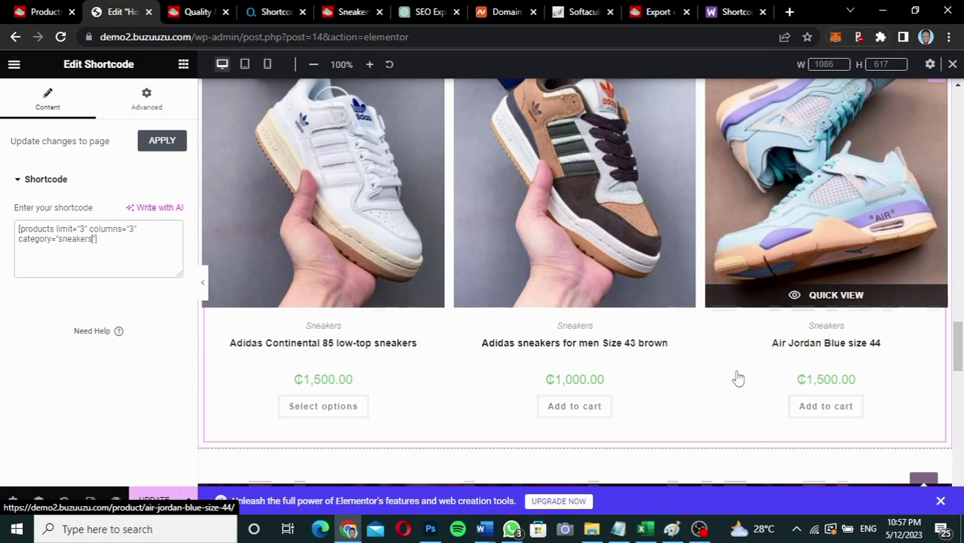
- Find the sandals banner on the buzuuzu.com reference site, copy its SLEEK & NEAT heading and return to the page editor
scroll(738, 377, down, 3)
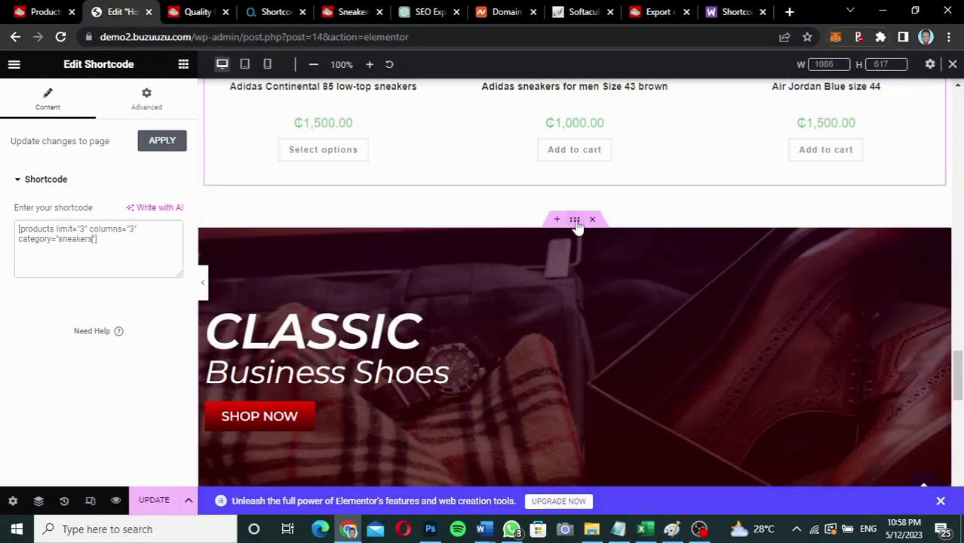
click(350, 12)
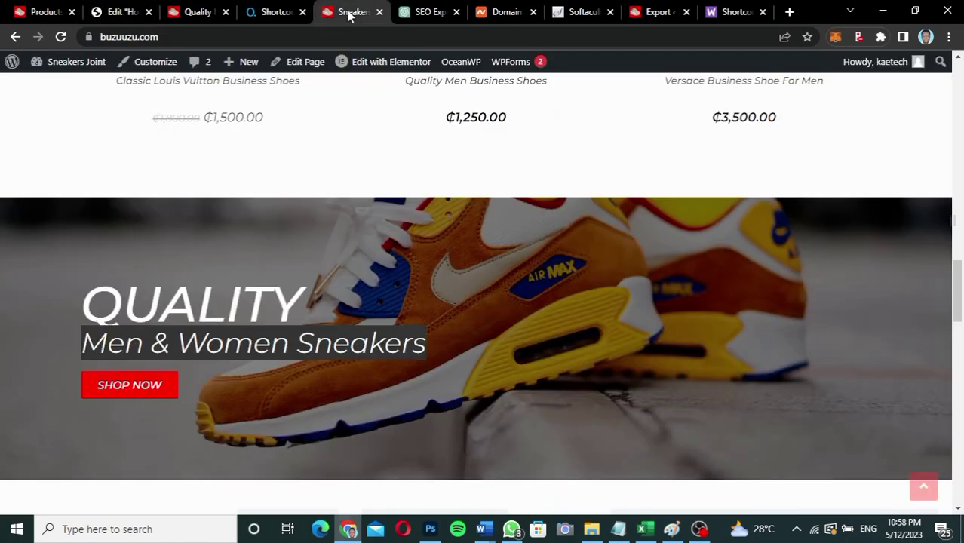
scroll(427, 267, down, 6)
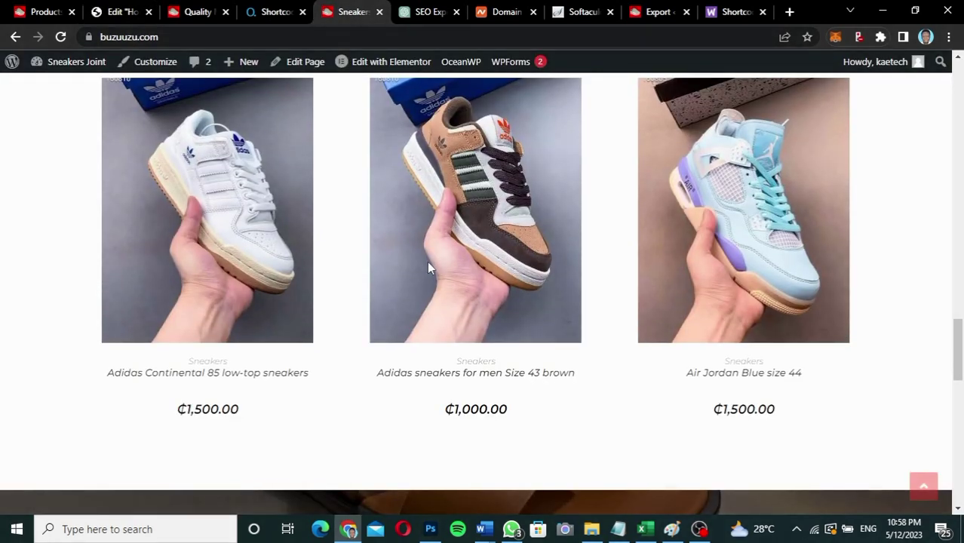
scroll(427, 267, down, 5)
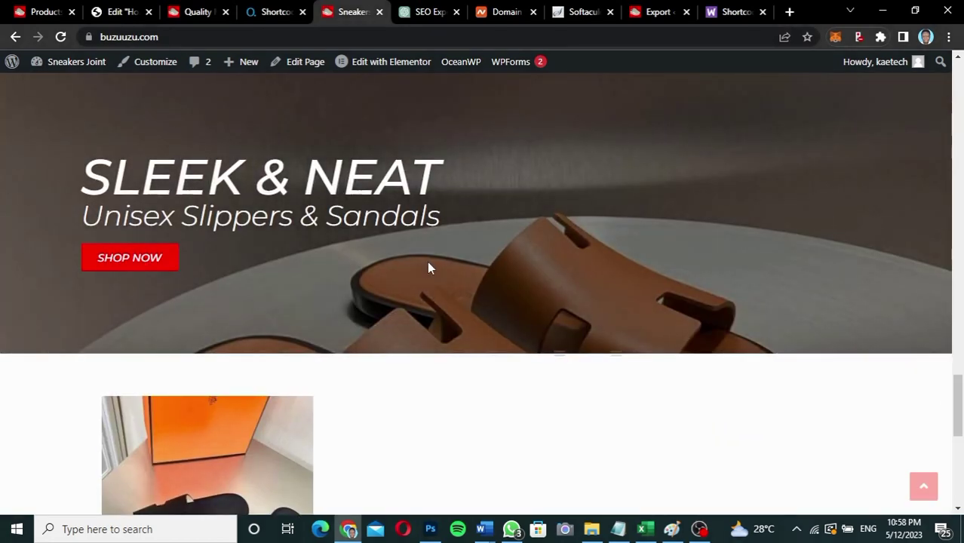
drag(83, 175, 447, 186)
key(ctrl+c)
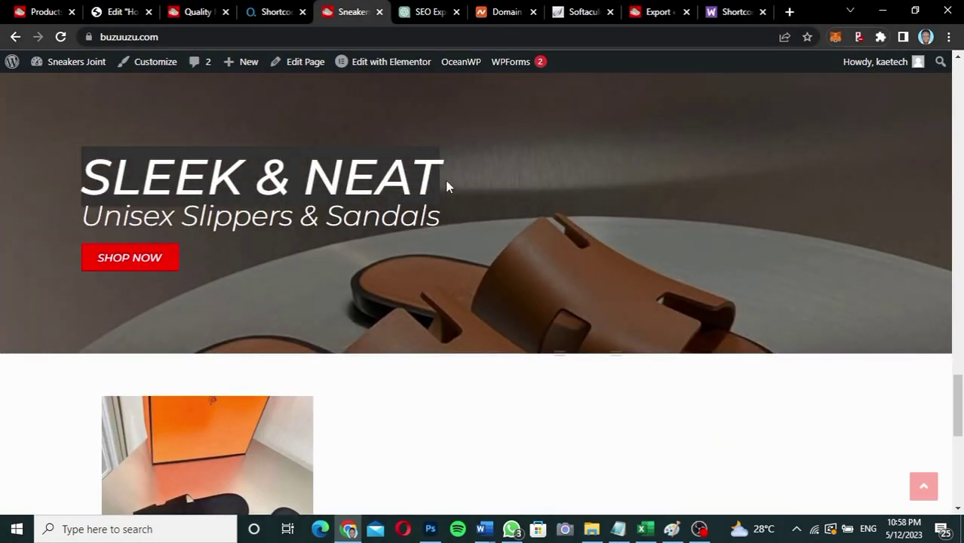
click(104, 15)
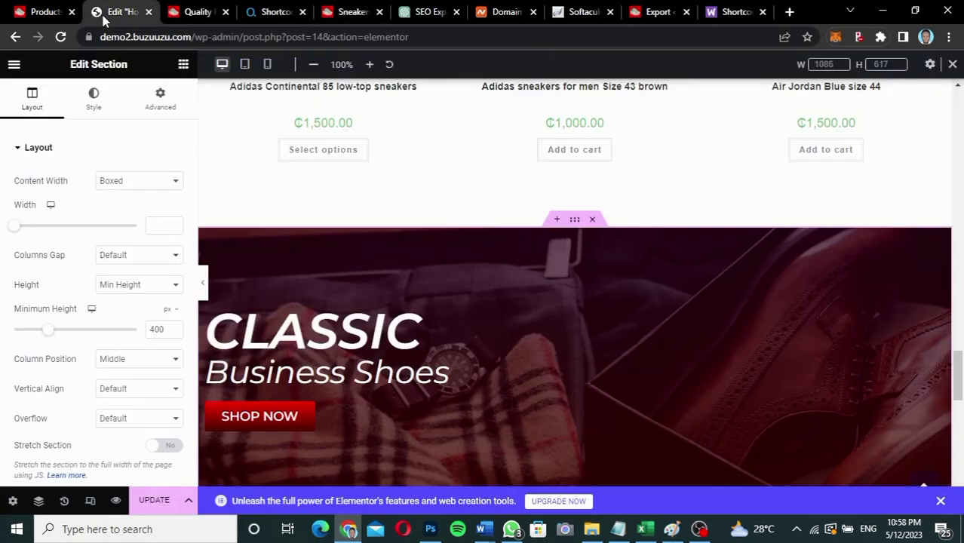
- Set the brown sandals photo IMG-20230430-WA0049.jpg as the background image of the remaining duplicated Classic Business Shoes banner
click(94, 102)
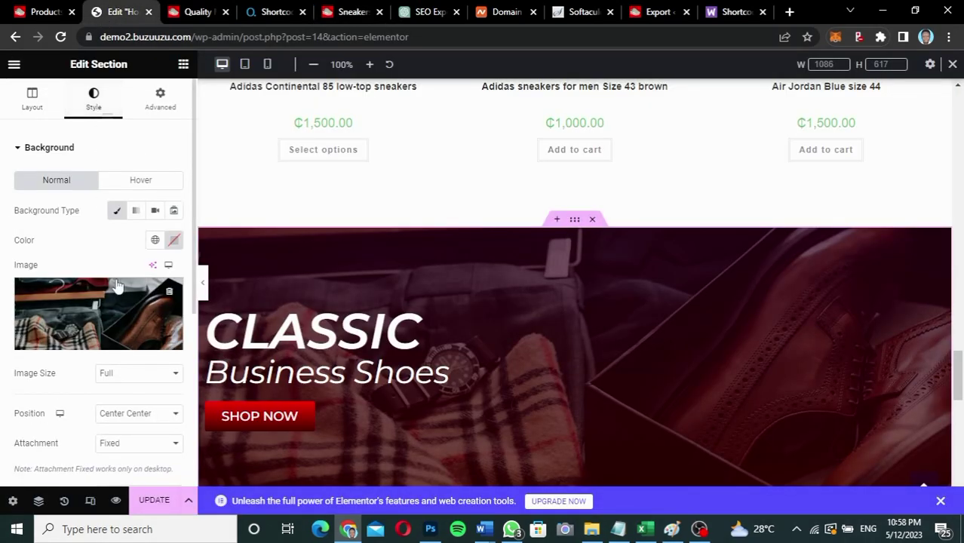
click(106, 310)
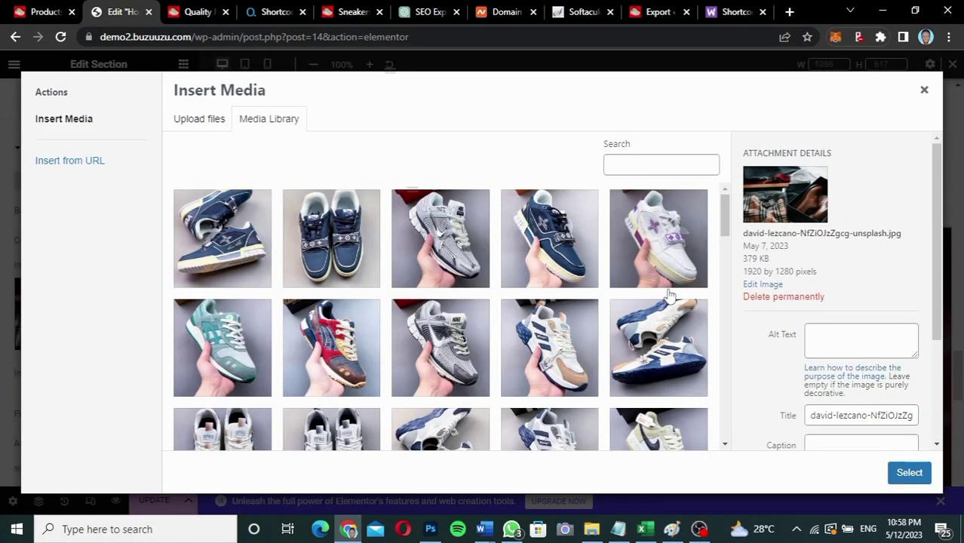
drag(726, 223, 725, 322)
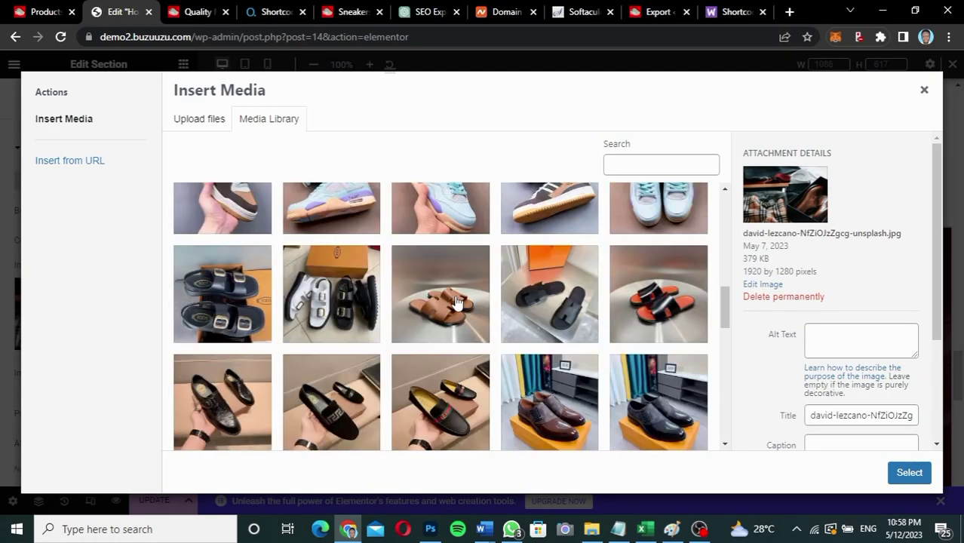
click(456, 301)
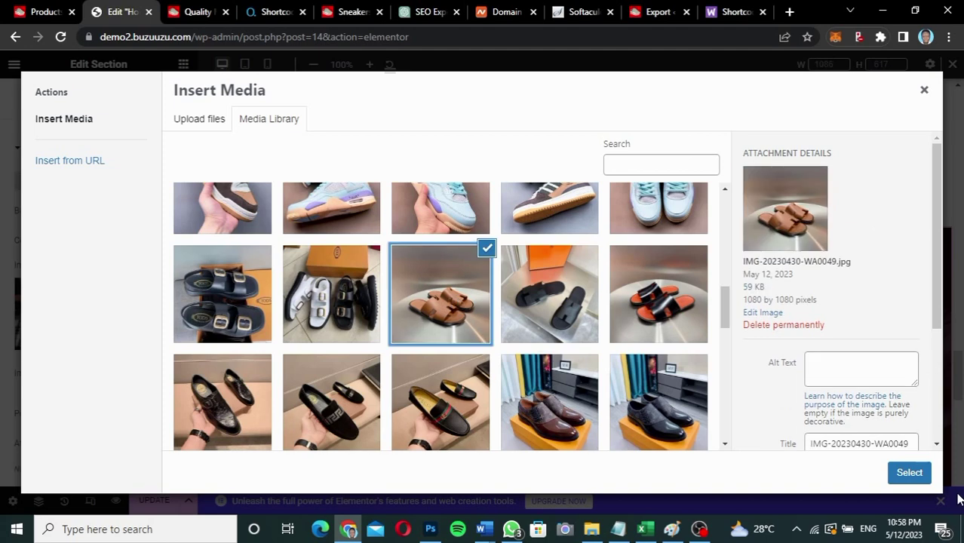
double_click(445, 283)
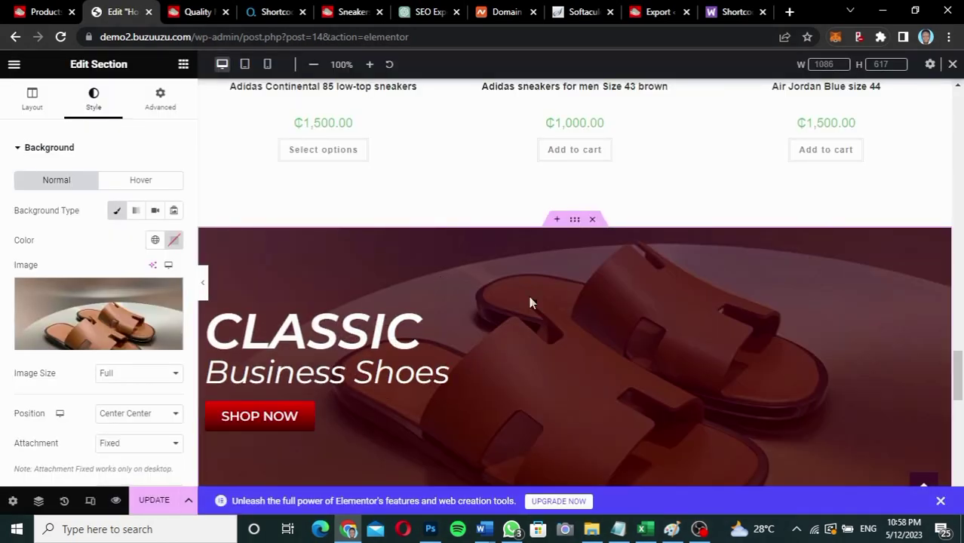
- Replace the sandals banner's CLASSIC heading with the copied text SLEEK & NEAT
click(381, 338)
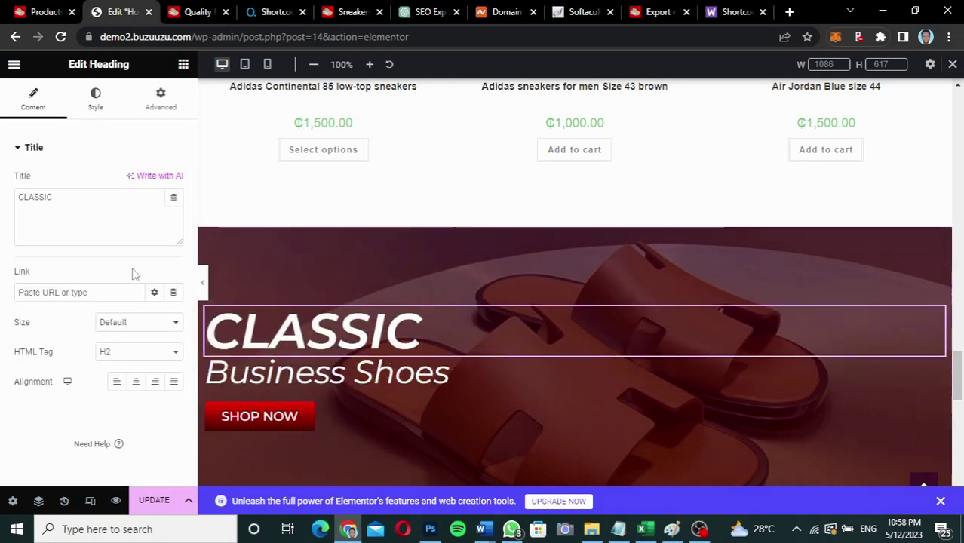
drag(58, 209, 2, 194)
key(ctrl+v)
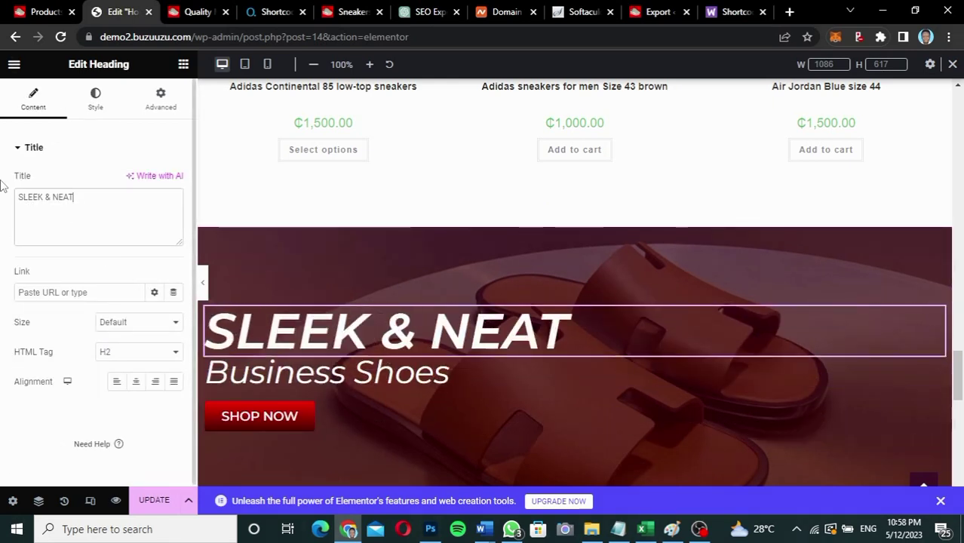
- Copy the subheading "Unisex Slippers & Sandals" from the reference site and replace the sandals banner's Business Shoes heading with it
click(351, 14)
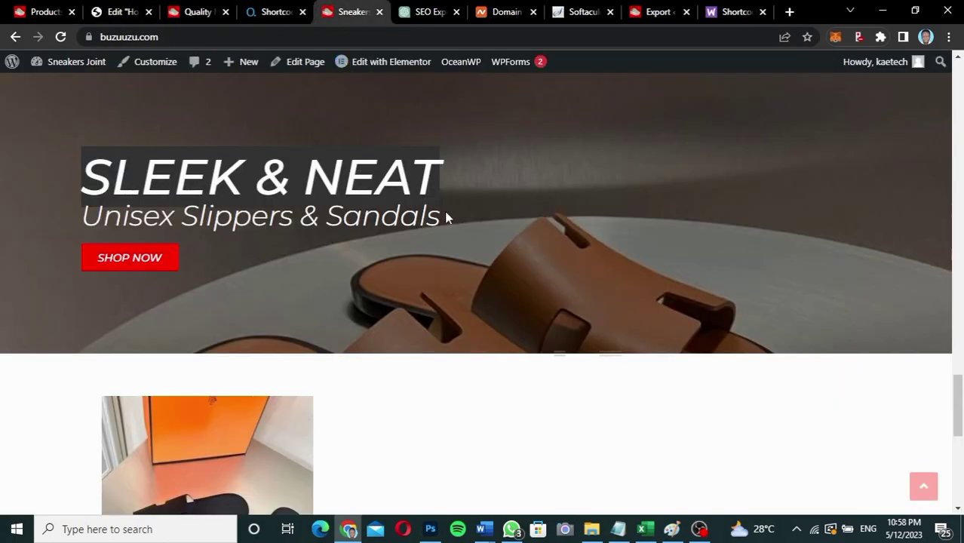
drag(444, 218, 85, 218)
key(ctrl+c)
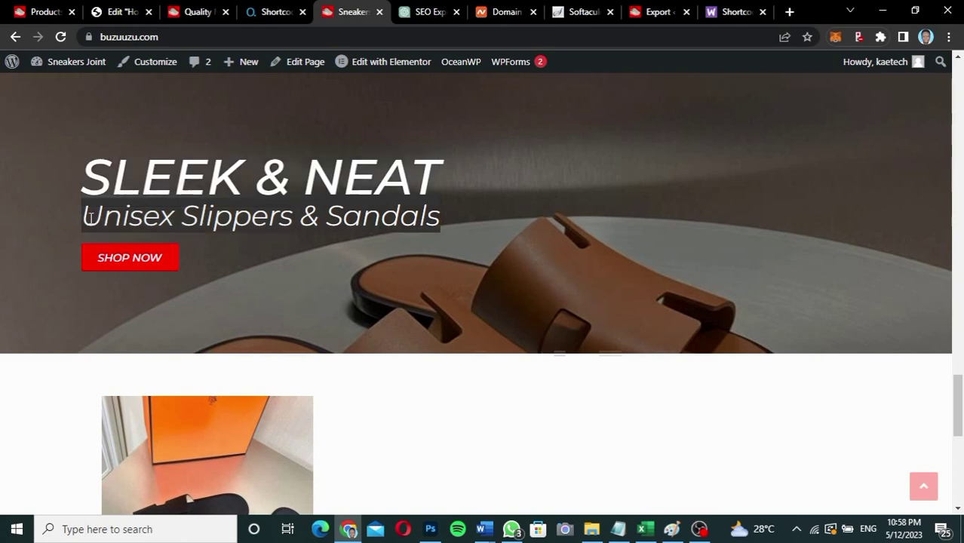
click(121, 11)
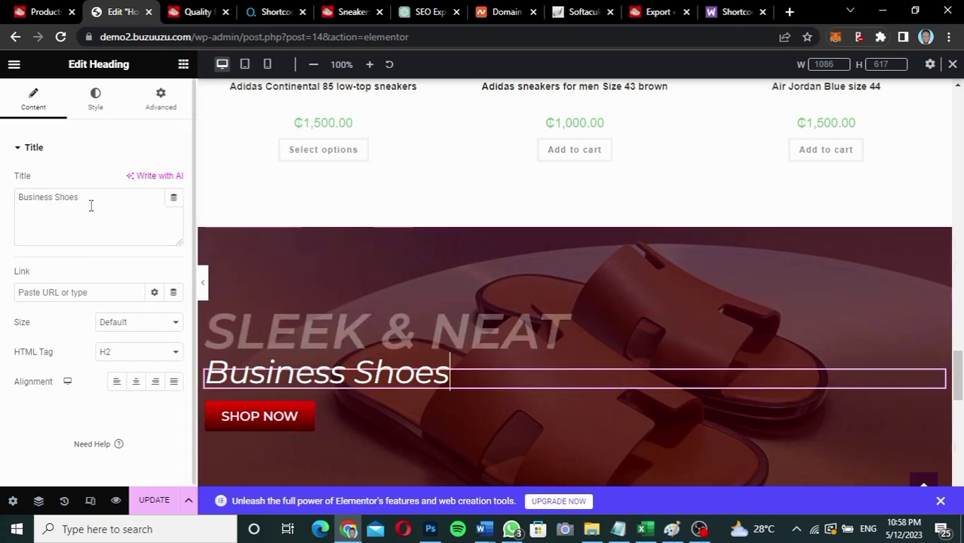
drag(90, 205, 2, 180)
key(ctrl+v)
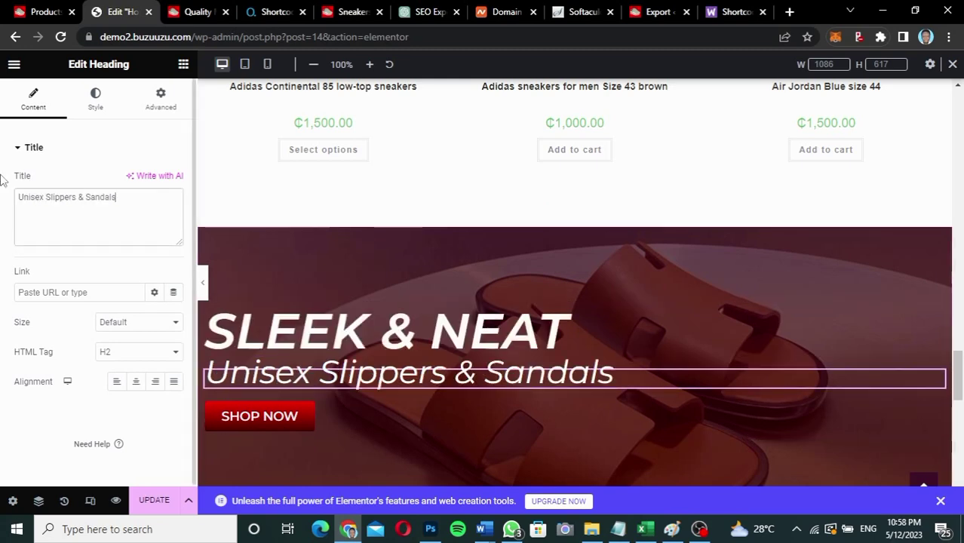
- Copy the Sandals category link from the store's navigation and set it as the SLEEK & NEAT banner's SHOP NOW button link
scroll(466, 309, down, 2)
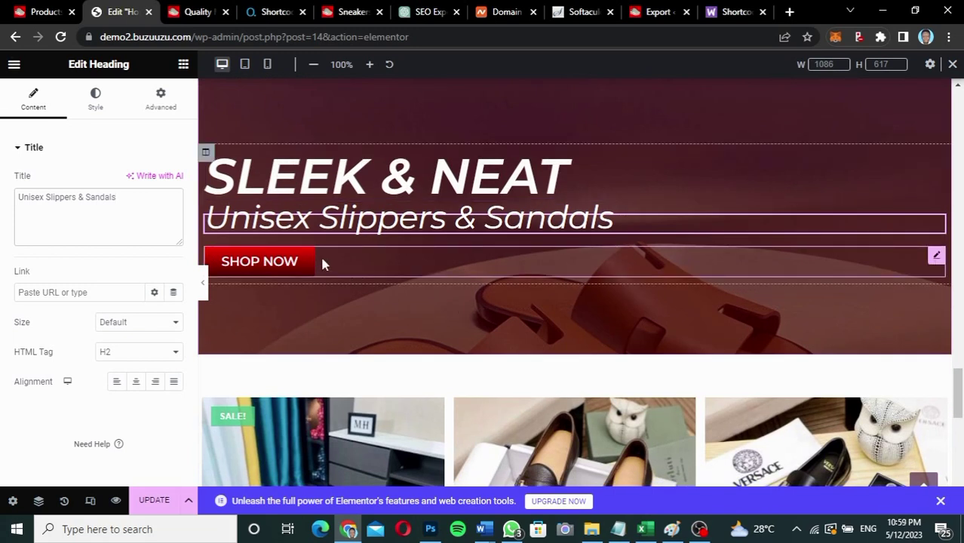
click(182, 16)
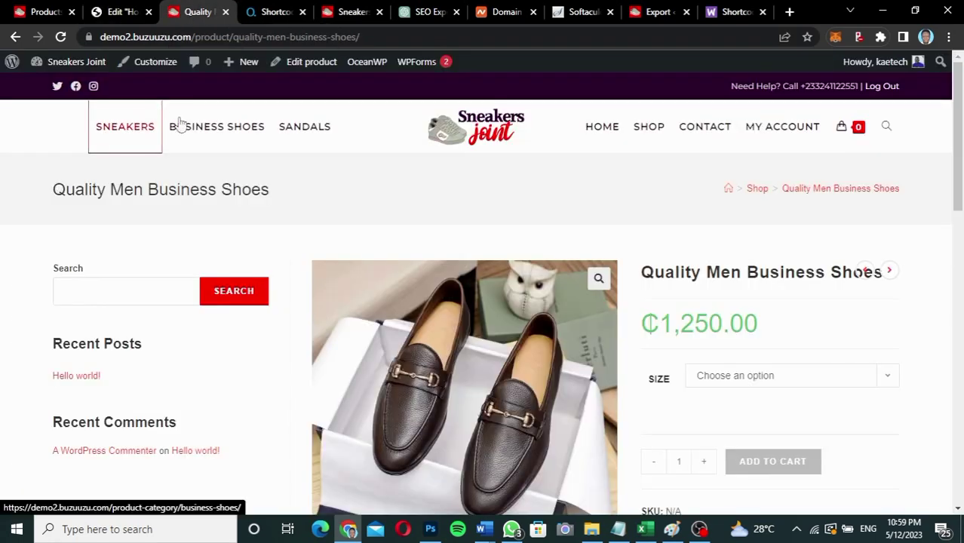
right_click(293, 126)
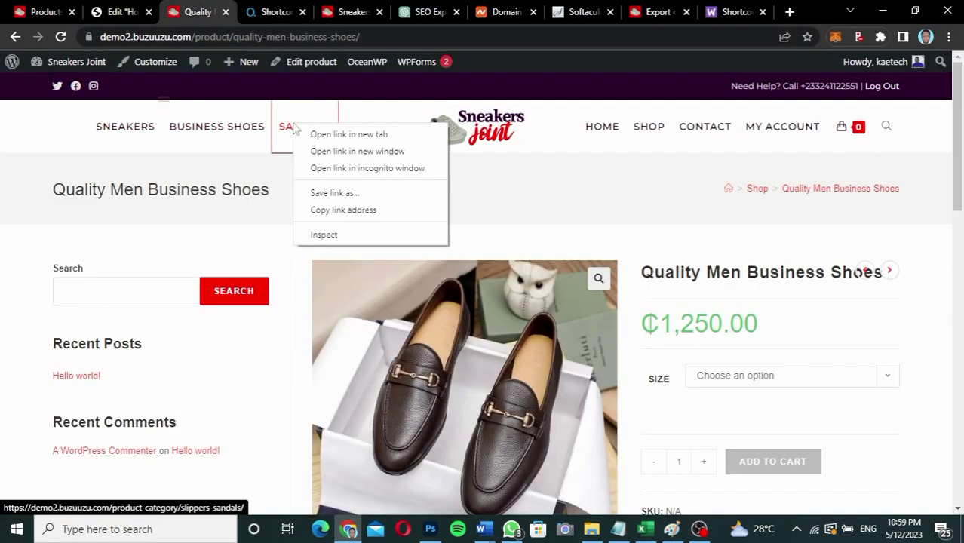
click(343, 210)
click(119, 13)
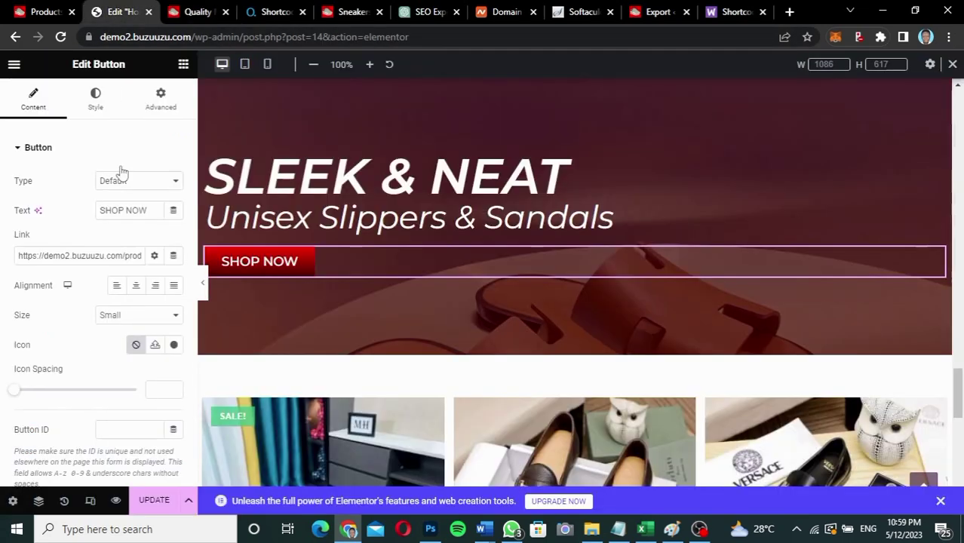
triple_click(108, 254)
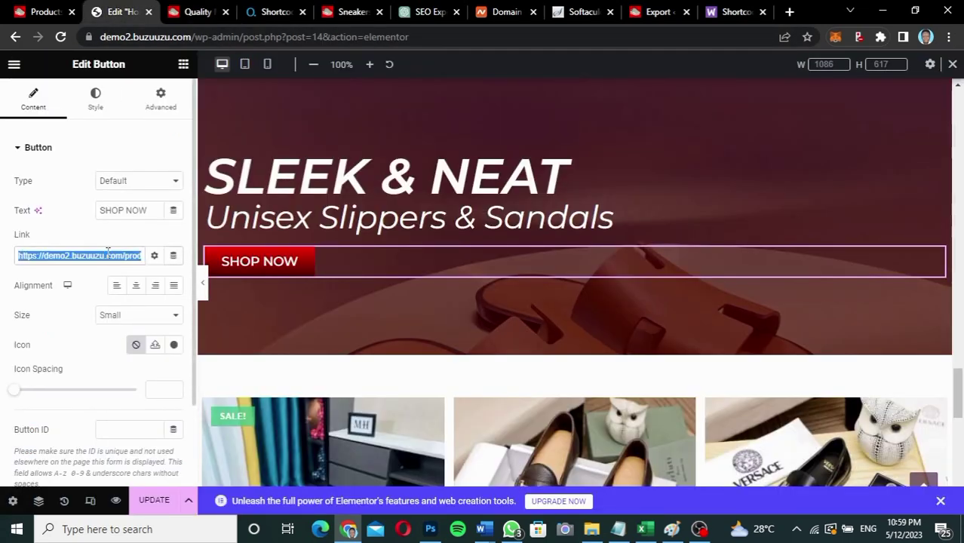
key(ctrl+v)
- Set the category in the products shortcode below the SLEEK & NEAT banner to slippers-sandals and update the page
scroll(540, 367, down, 2)
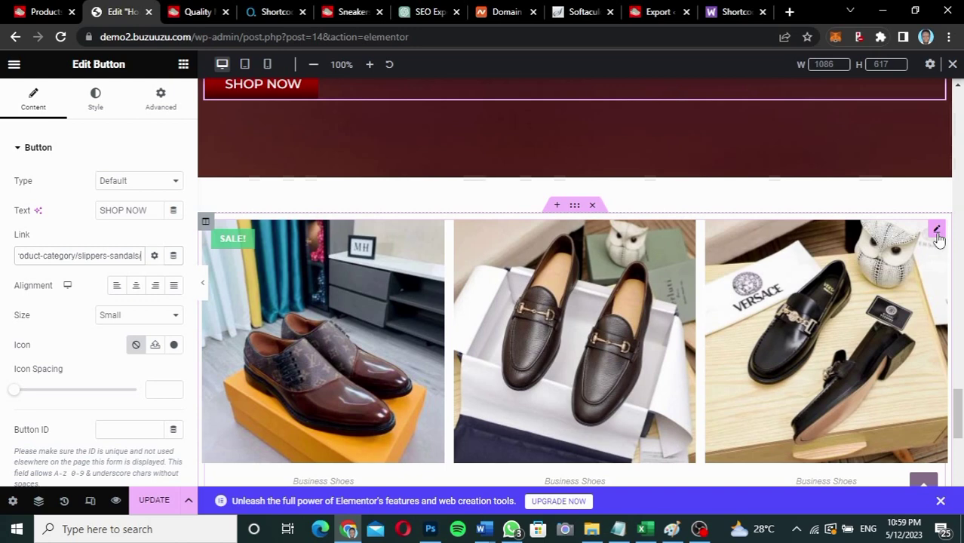
click(937, 230)
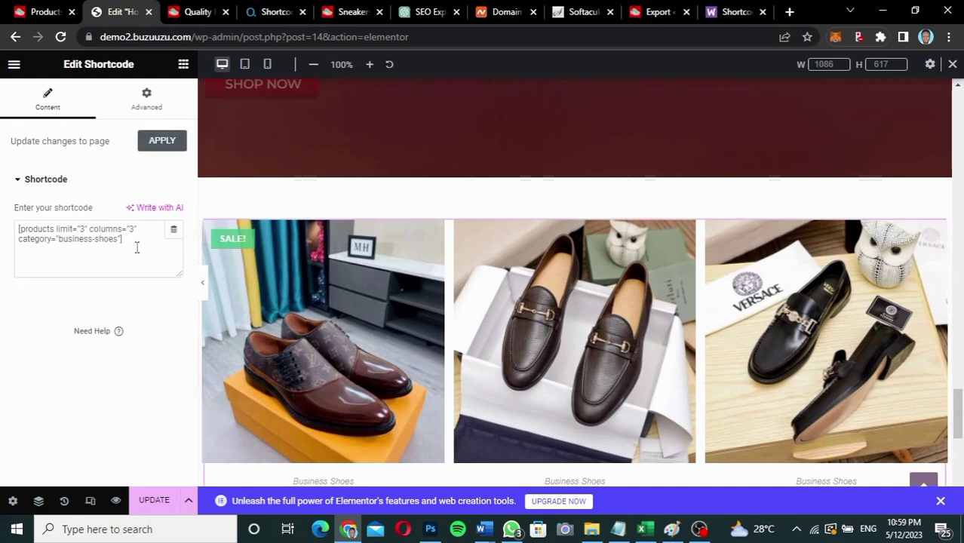
drag(119, 239, 59, 235)
text(s)
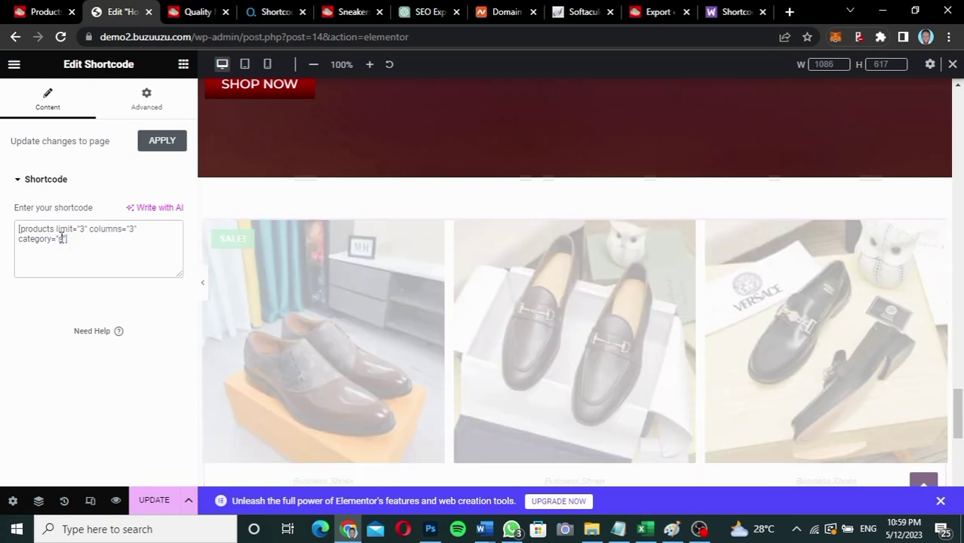
text(lippers)
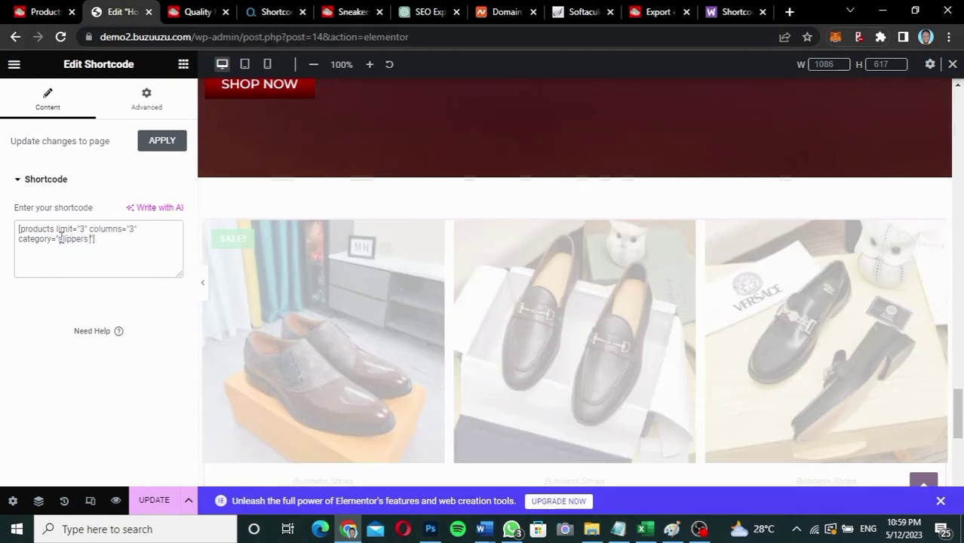
text(-san)
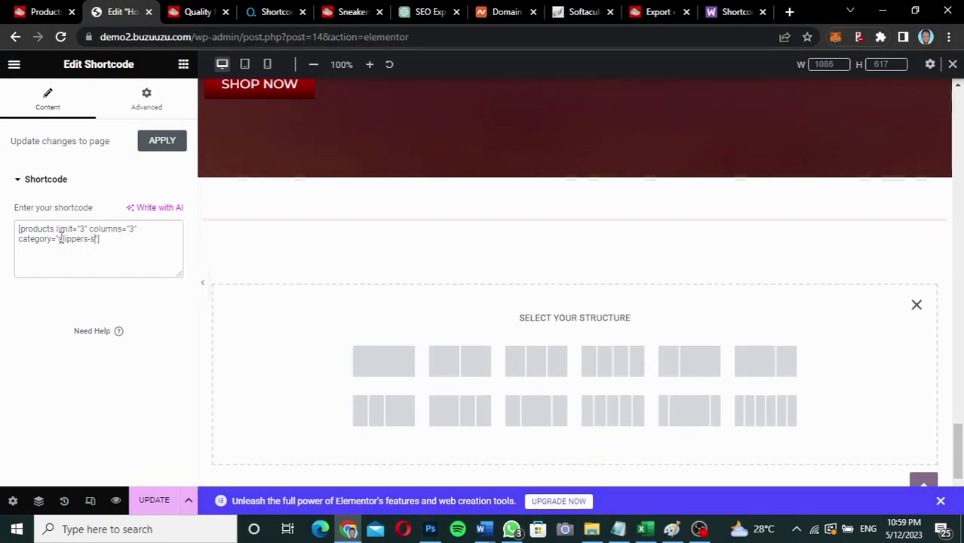
text(dals)
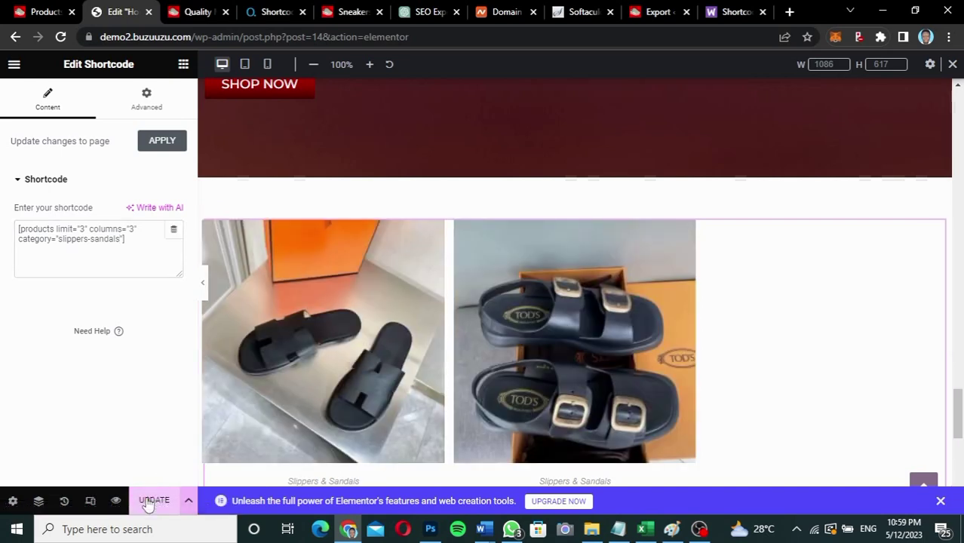
click(153, 501)
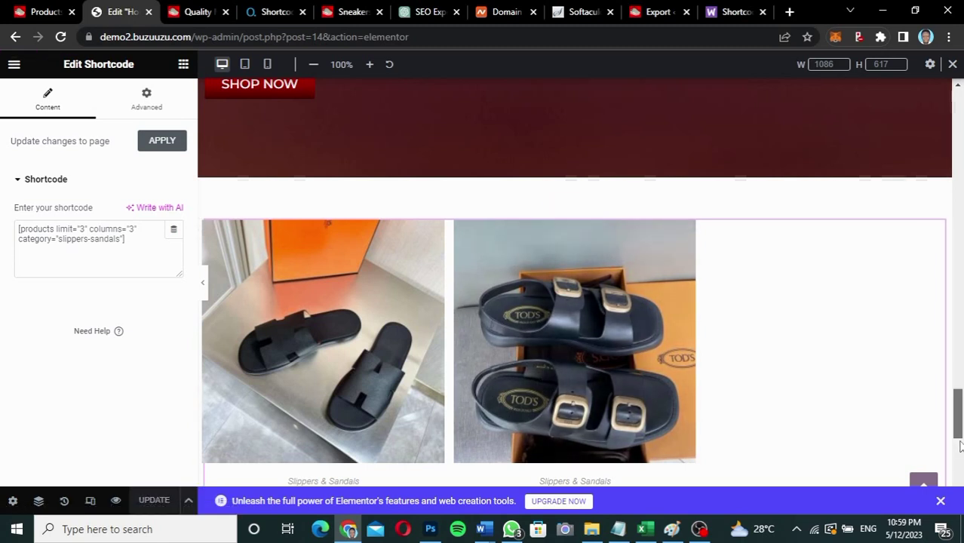
- Open the live home page and check its header and hero banner in the iPhone 12 Pro device preview
drag(960, 447, 960, 113)
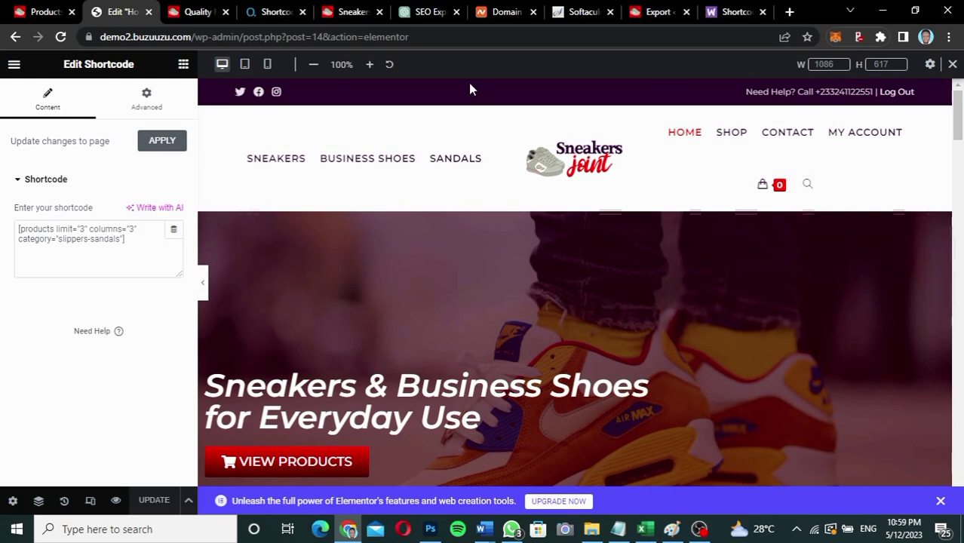
click(198, 12)
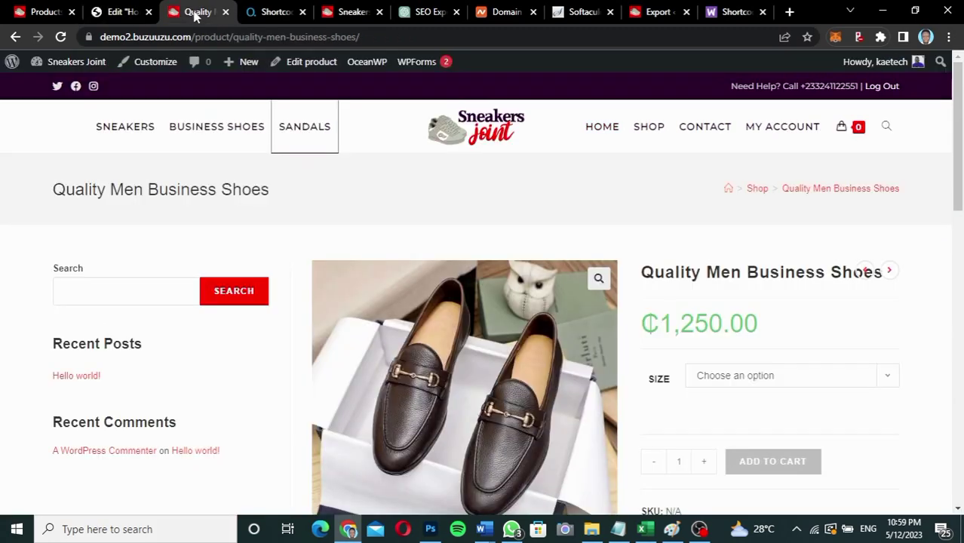
click(601, 129)
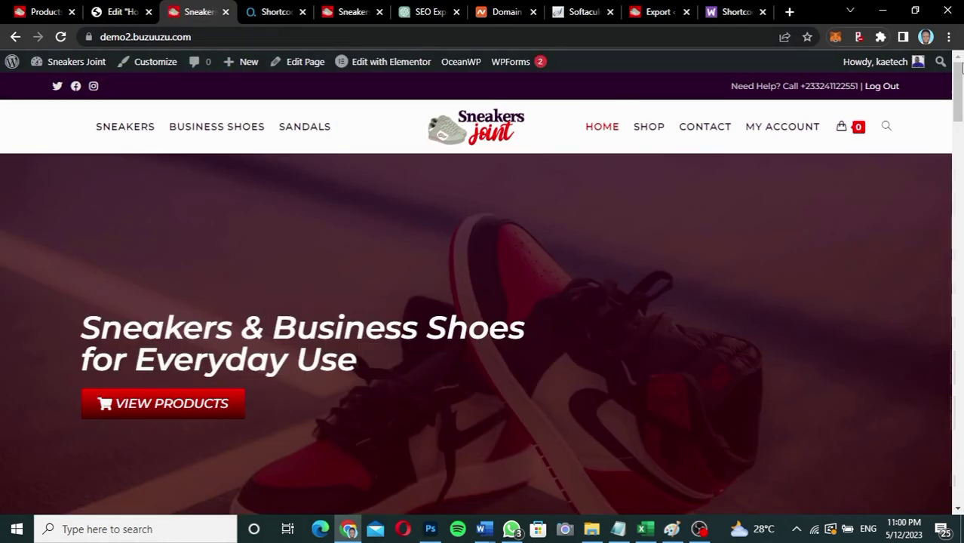
drag(961, 121, 963, 53)
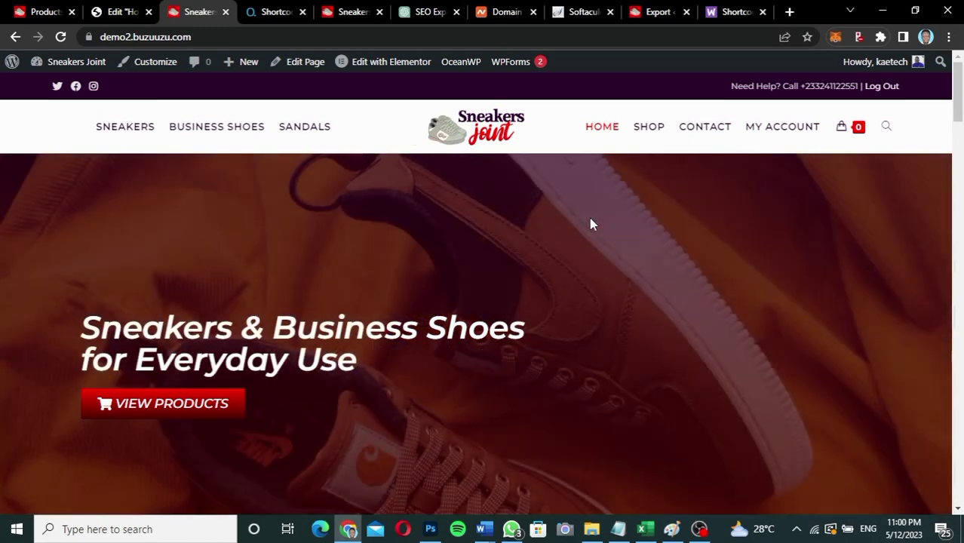
right_click(590, 224)
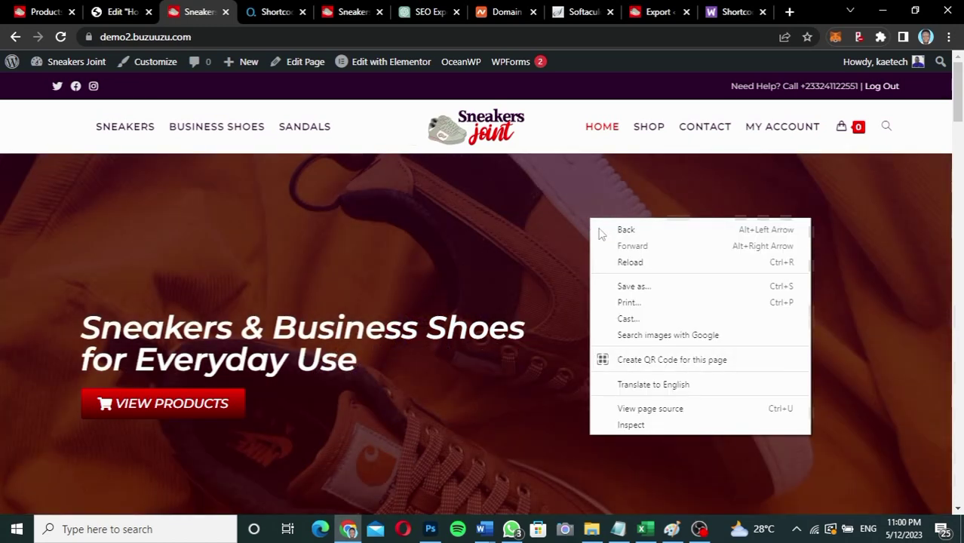
click(650, 427)
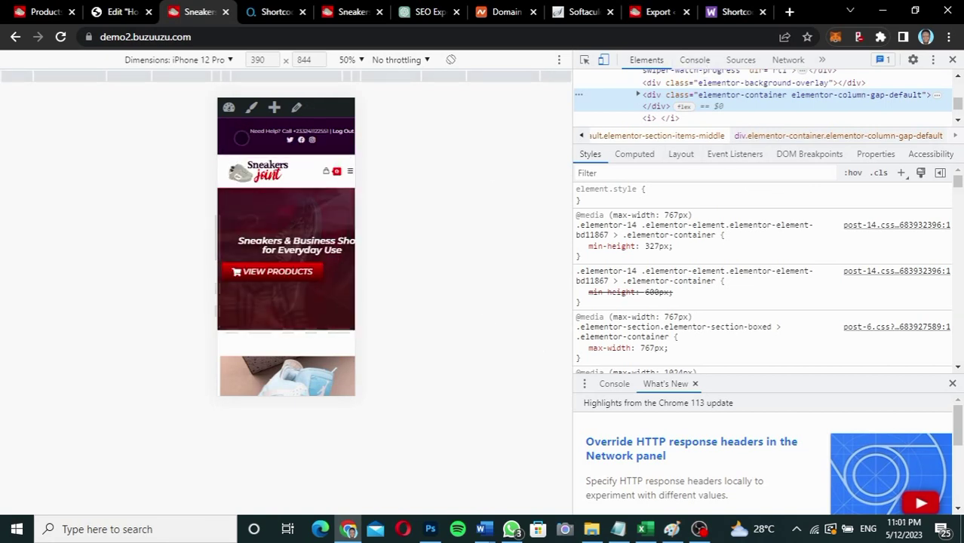
click(952, 60)
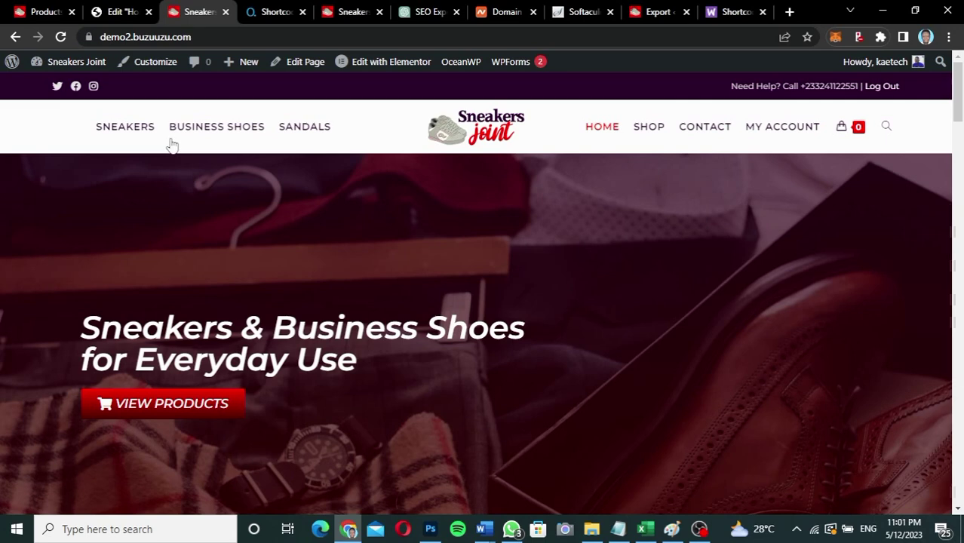
- Switch the home page editor to the mobile portrait view and set the hero heading's font size to 22 px
click(120, 12)
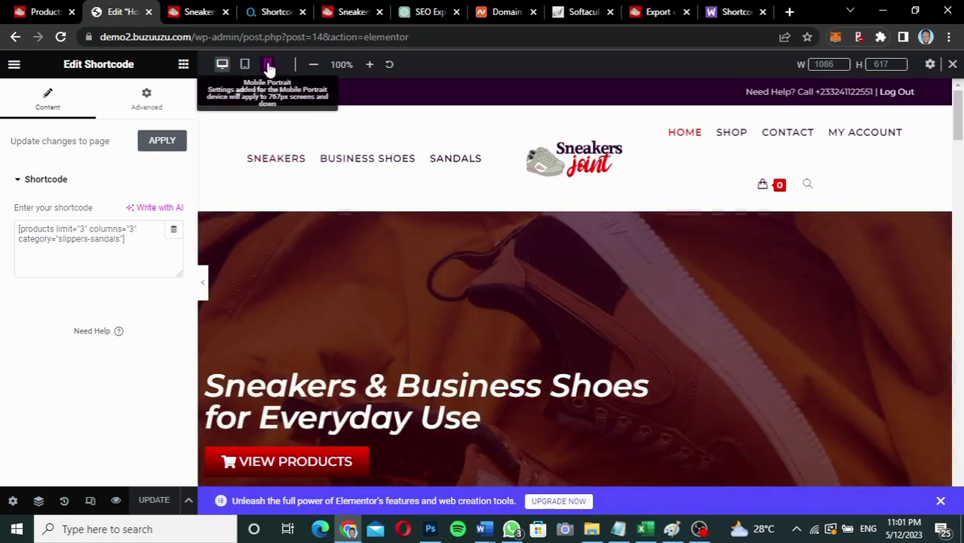
click(269, 66)
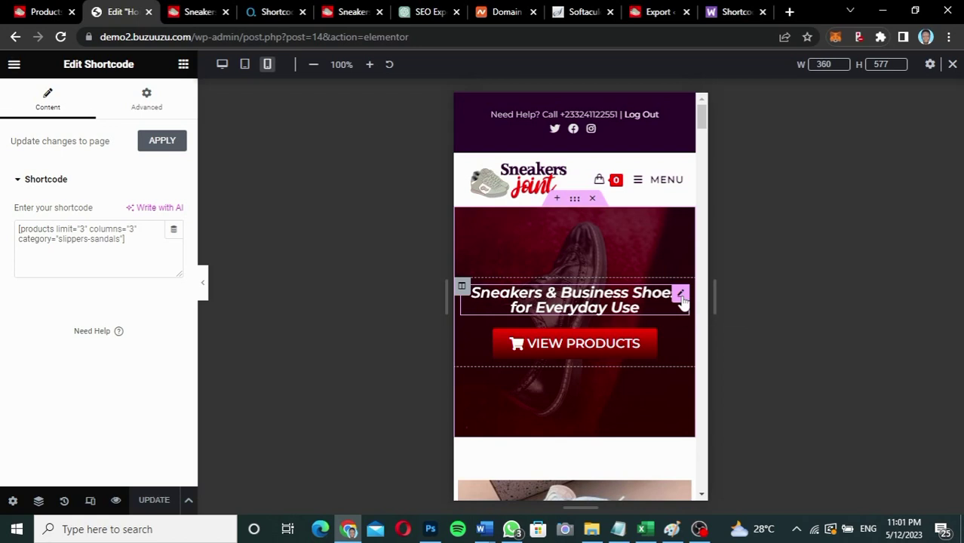
click(681, 295)
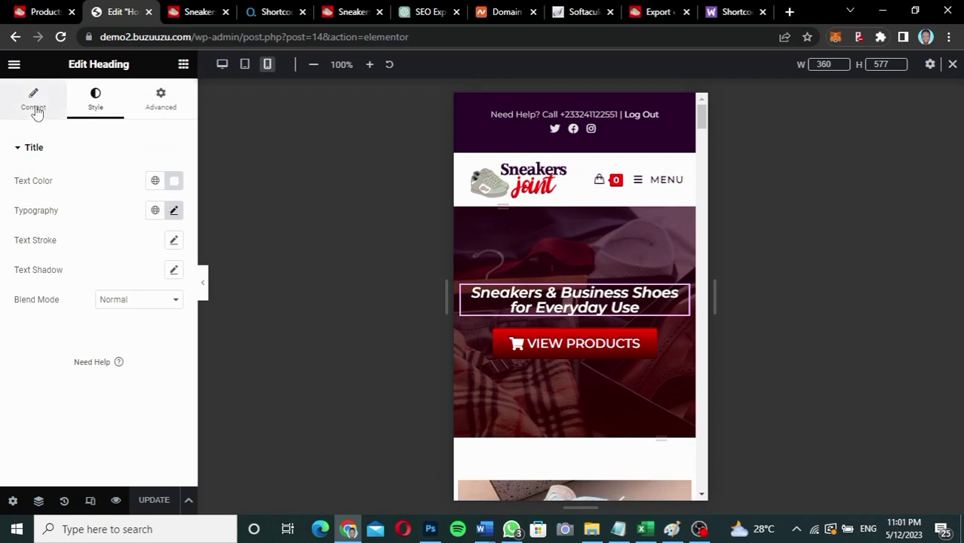
click(174, 212)
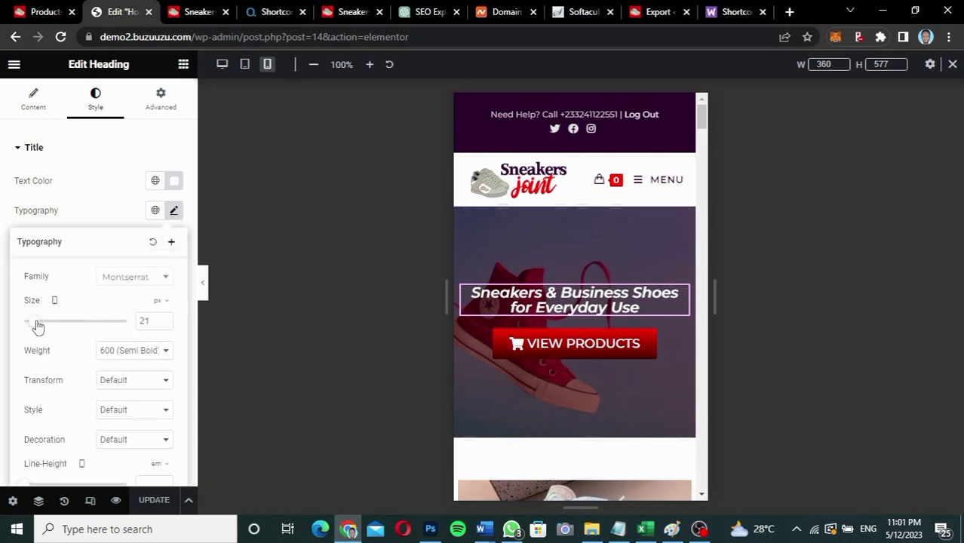
drag(36, 325, 44, 322)
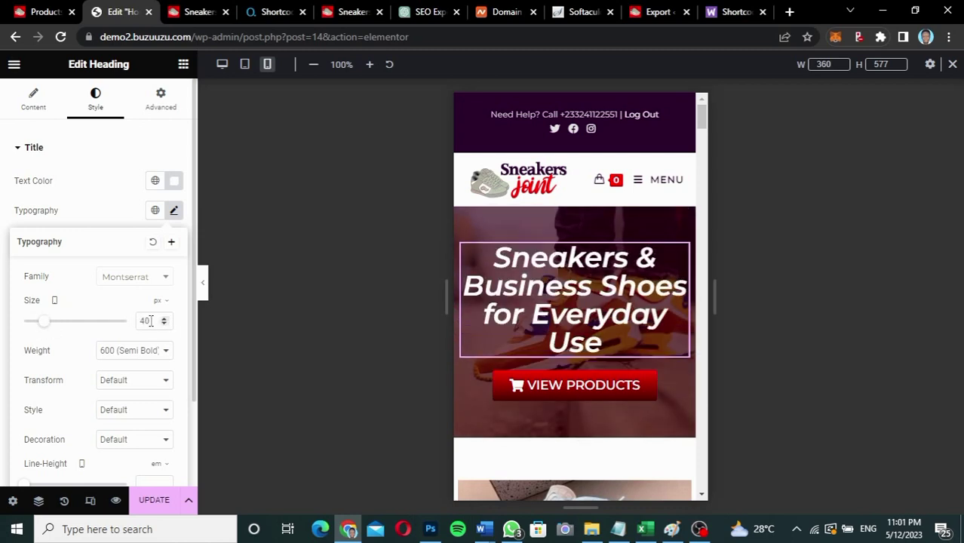
drag(154, 322, 136, 322)
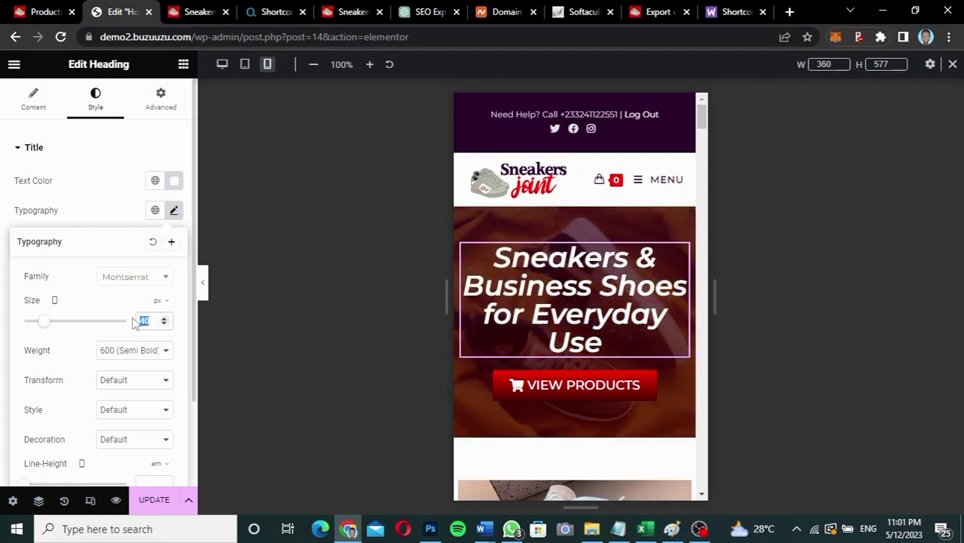
text(30)
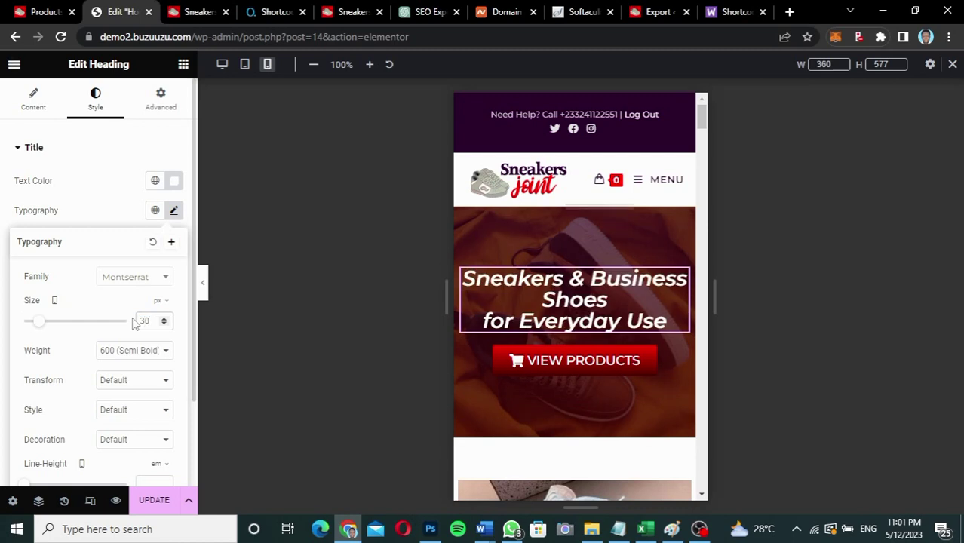
click(100, 216)
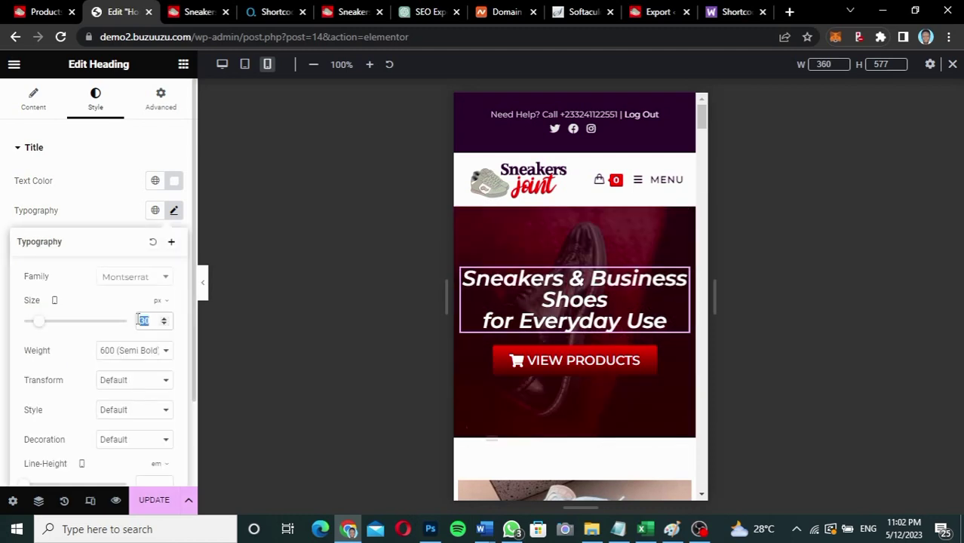
text(20)
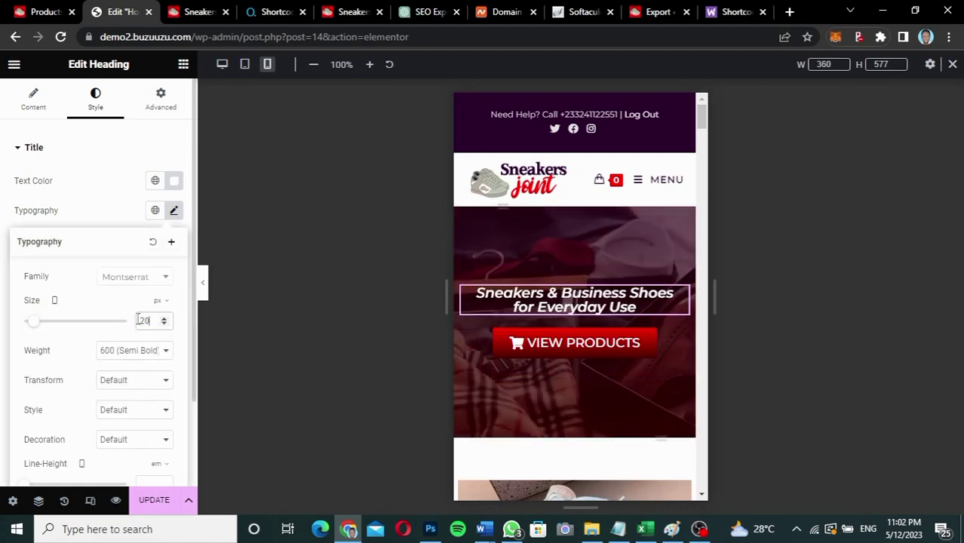
key(BackSpace)
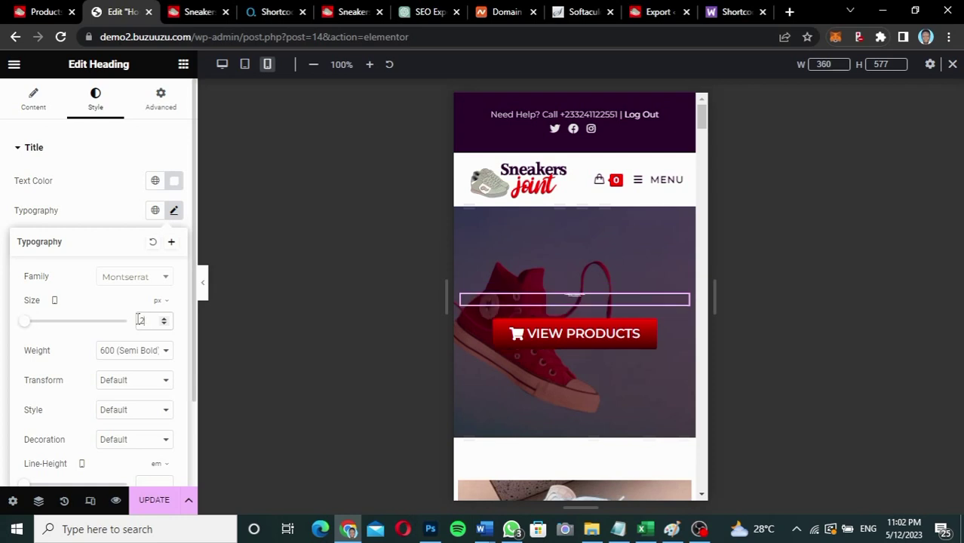
text(2)
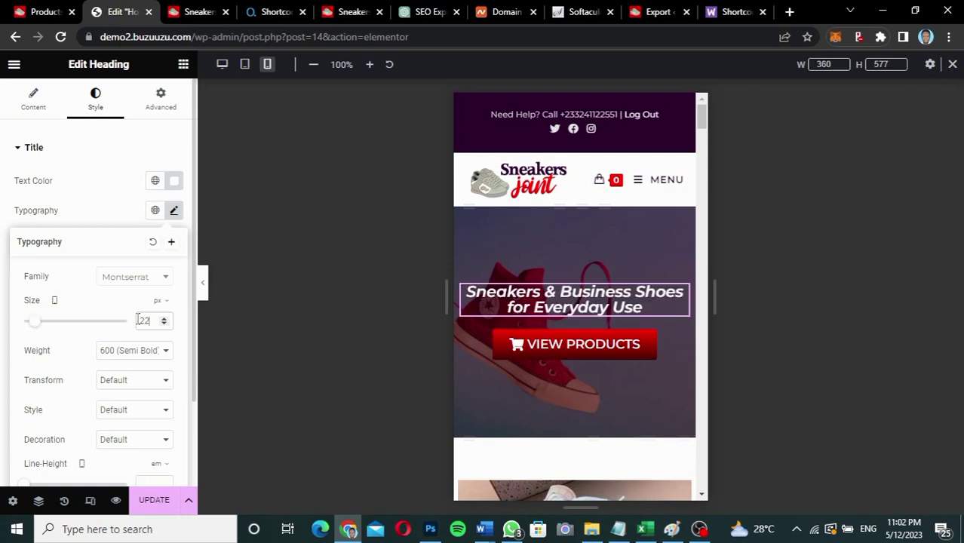
click(108, 219)
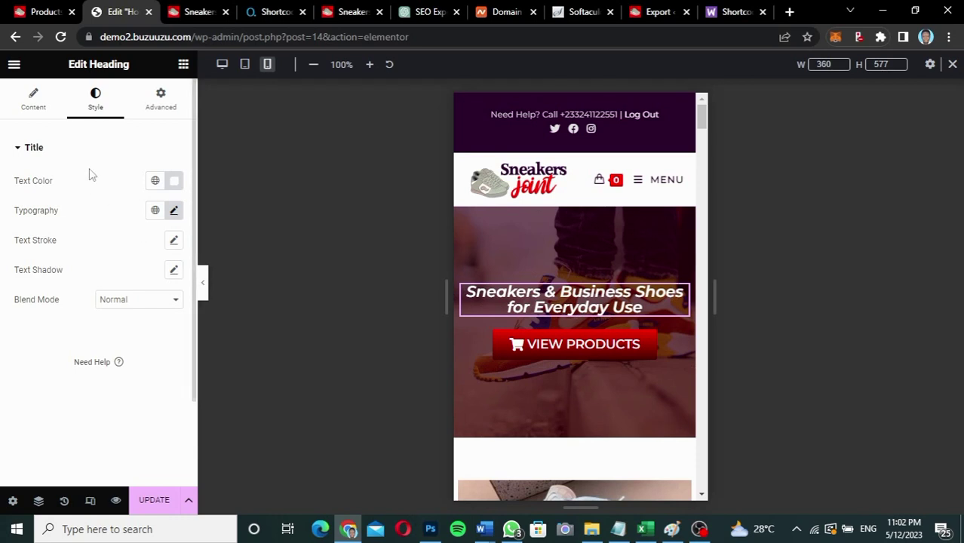
- Left-align the hero heading and the VIEW PRODUCTS button for mobile and update the page
click(30, 107)
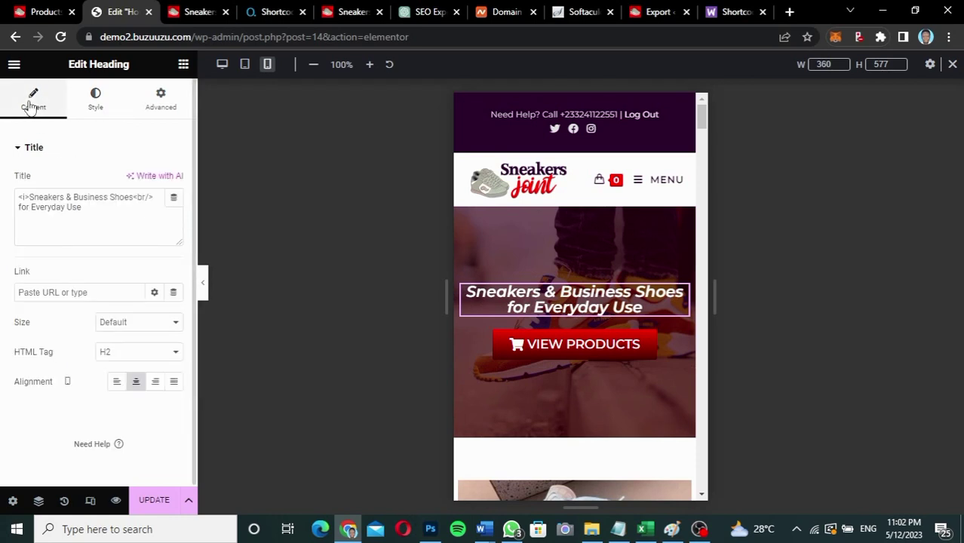
click(115, 383)
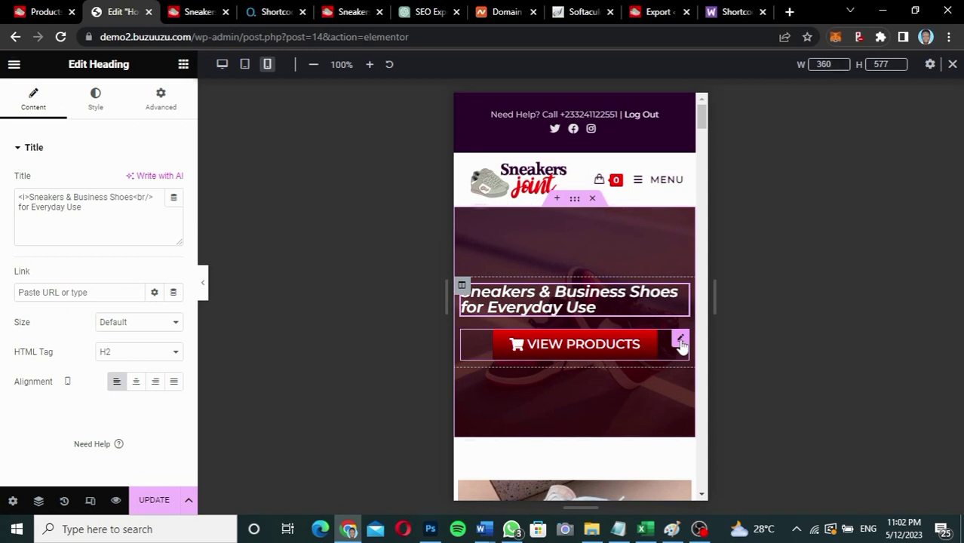
click(680, 340)
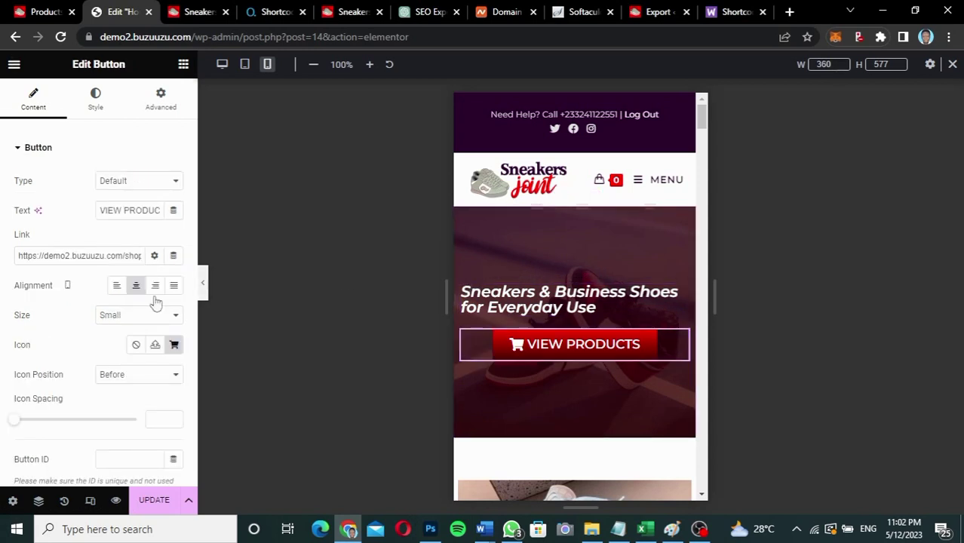
click(114, 287)
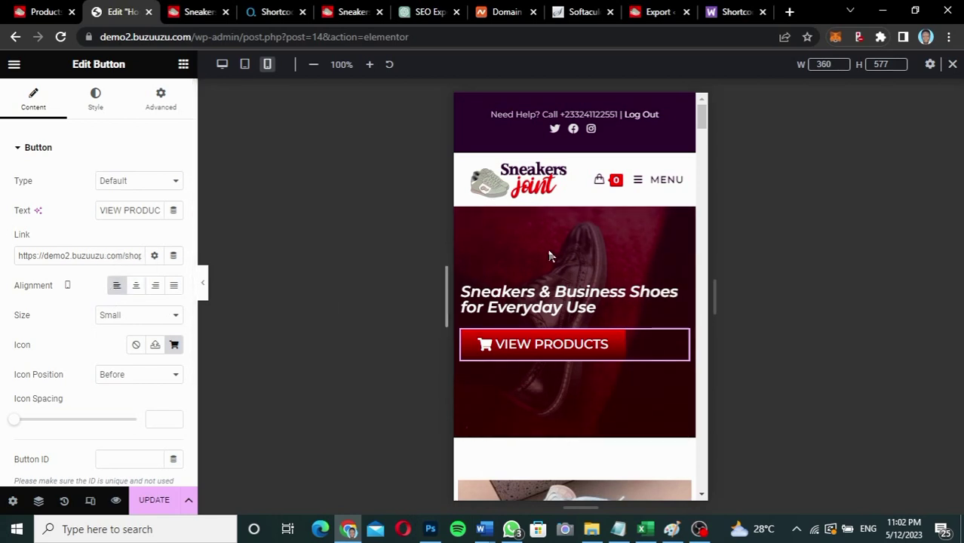
click(154, 501)
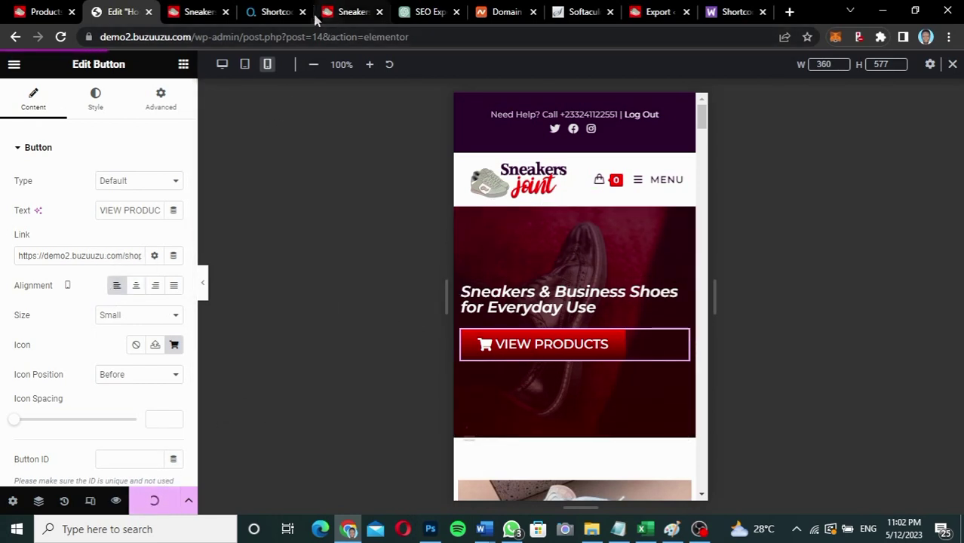
- Reload the live home page and check the hero banner and product listing in the iPhone 12 Pro device preview
click(185, 11)
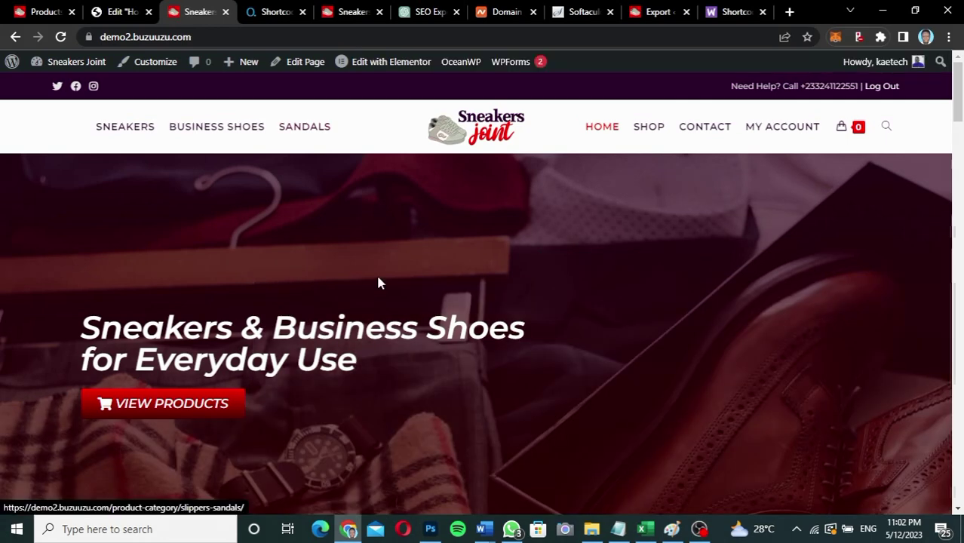
click(61, 37)
right_click(608, 295)
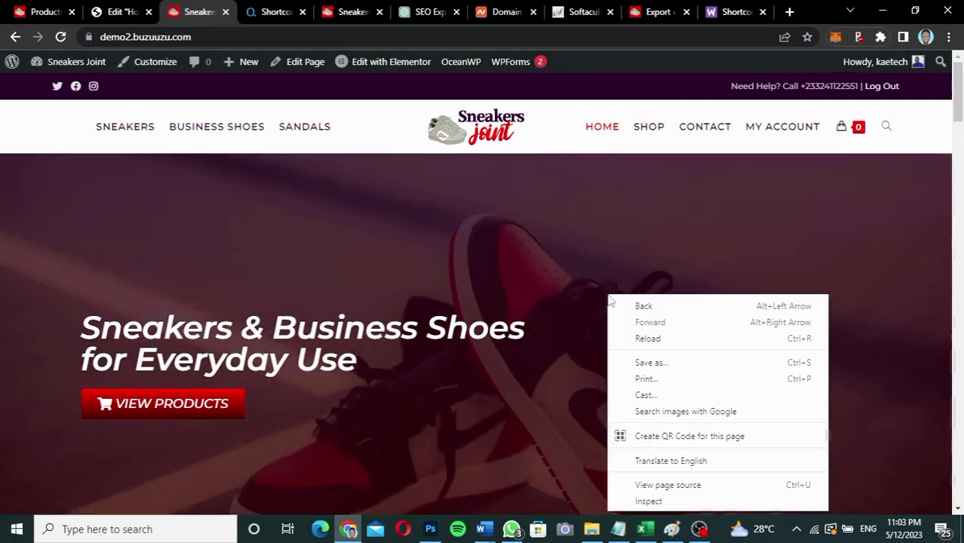
click(666, 510)
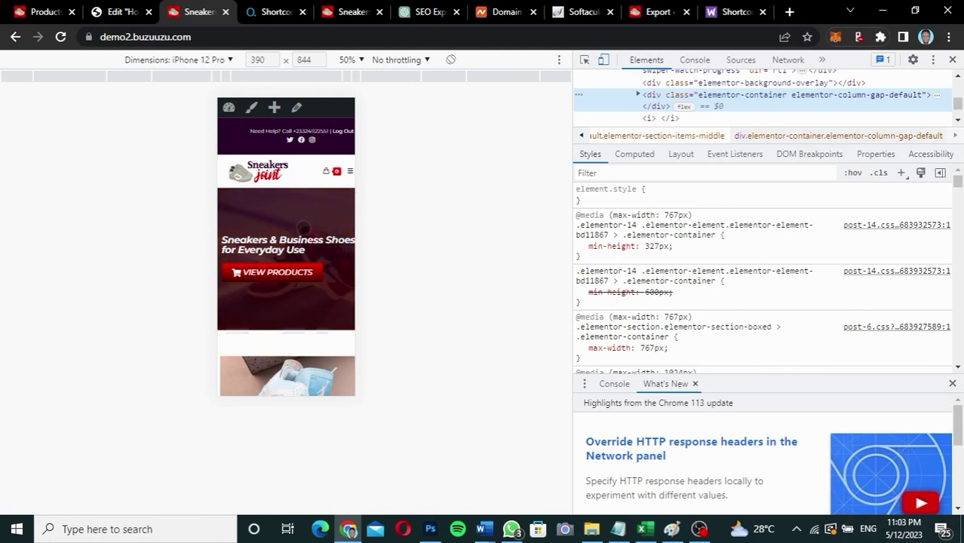
scroll(302, 227, down, 10)
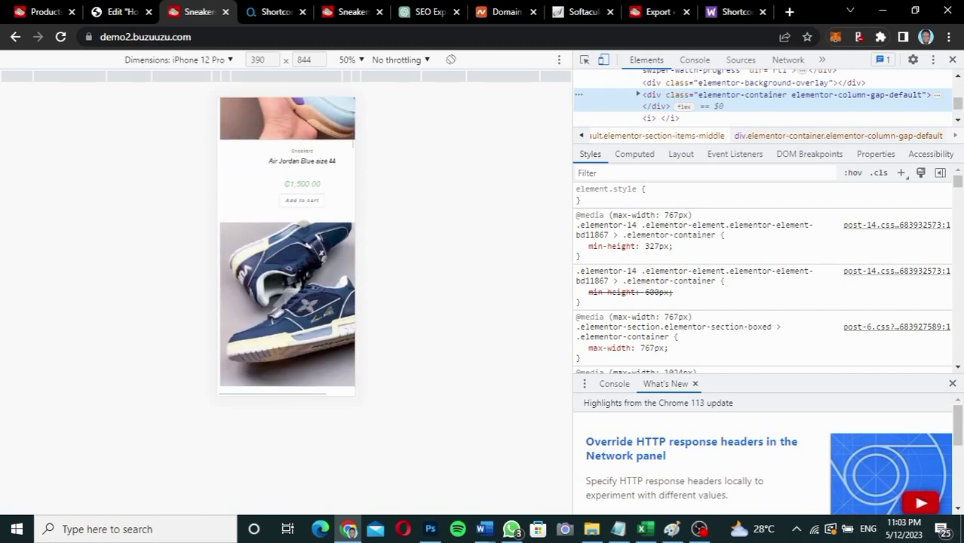
- Review the hero banner in the mobile preview, close the developer tools and look through the home page's desktop layout
scroll(302, 227, up, 3)
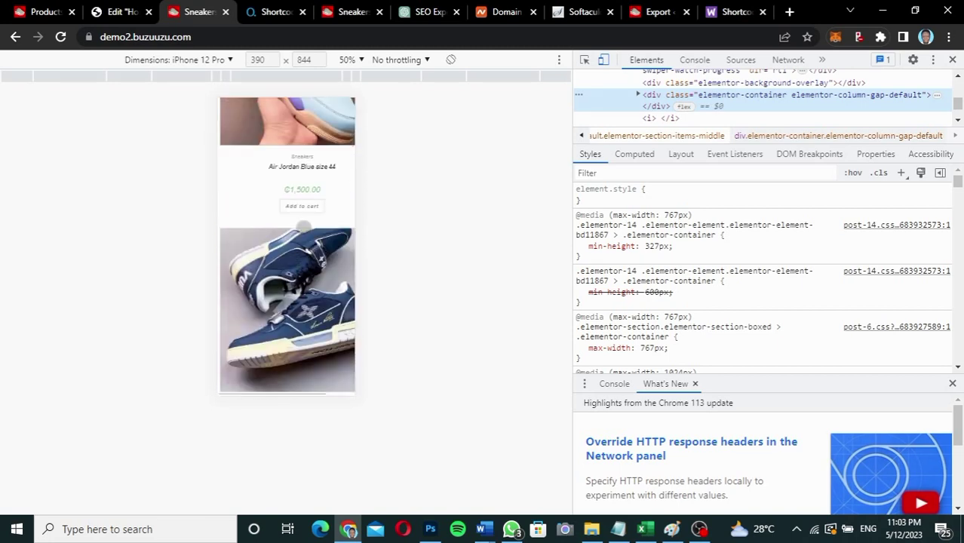
scroll(302, 227, up, 7)
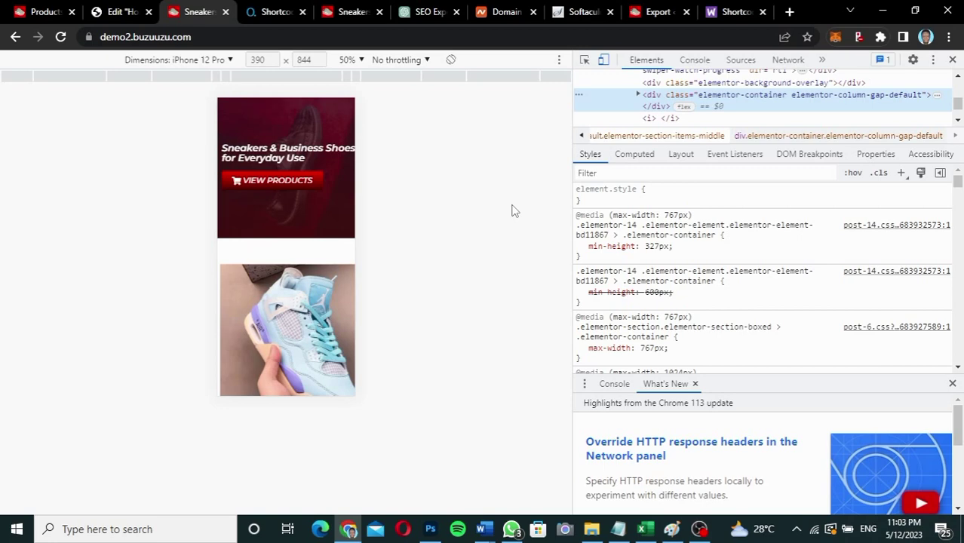
key(F12)
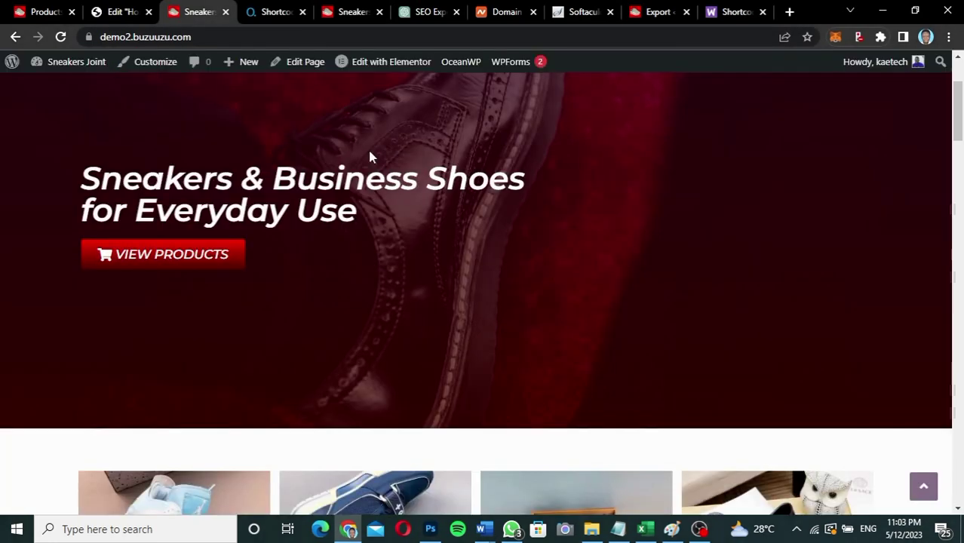
scroll(547, 262, down, 8)
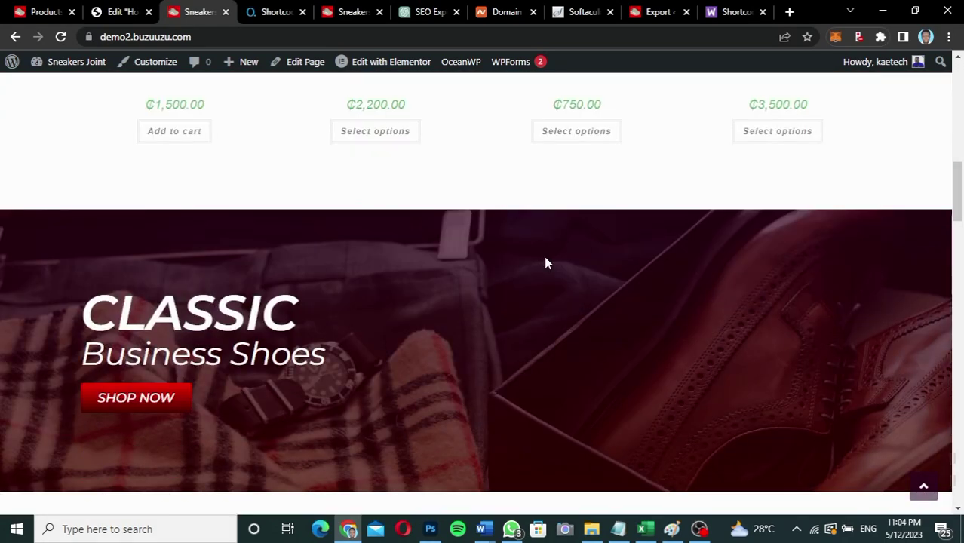
scroll(547, 264, down, 8)
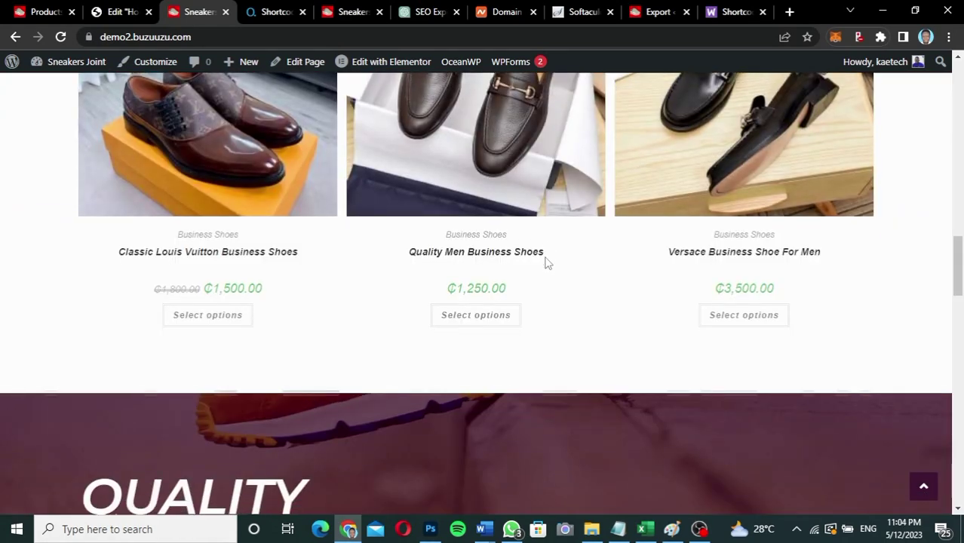
scroll(547, 263, down, 8)
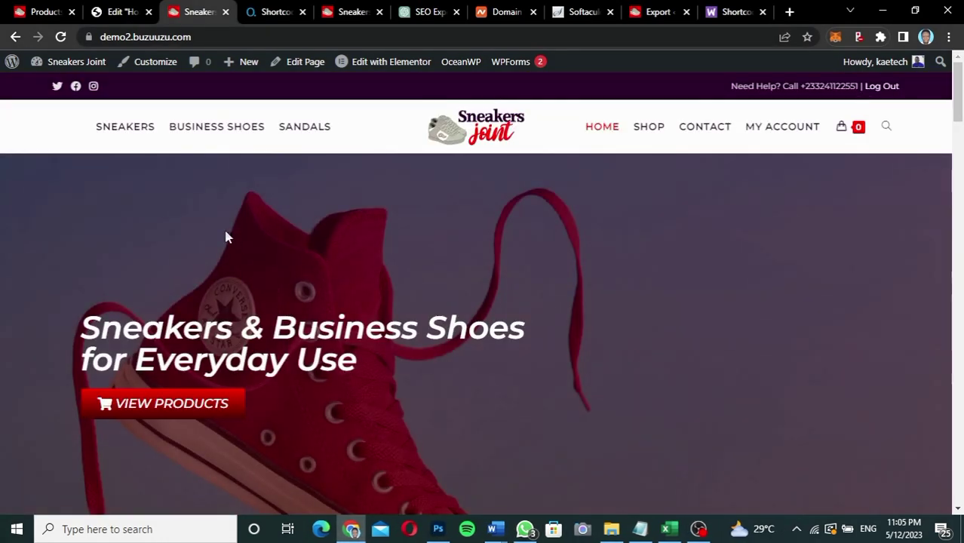
- Switch to the WordPress dashboard's Products page and open the theme customizer
click(59, 12)
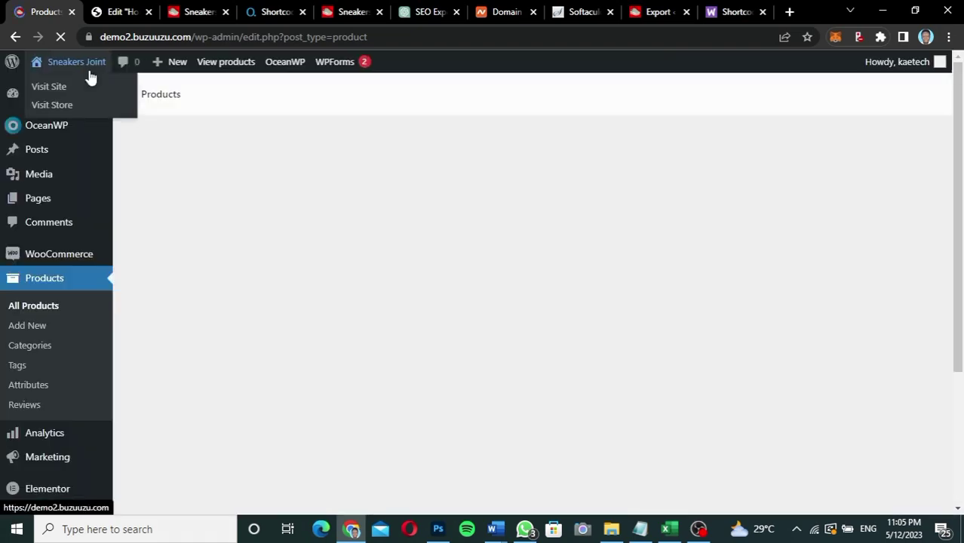
scroll(58, 360, down, 4)
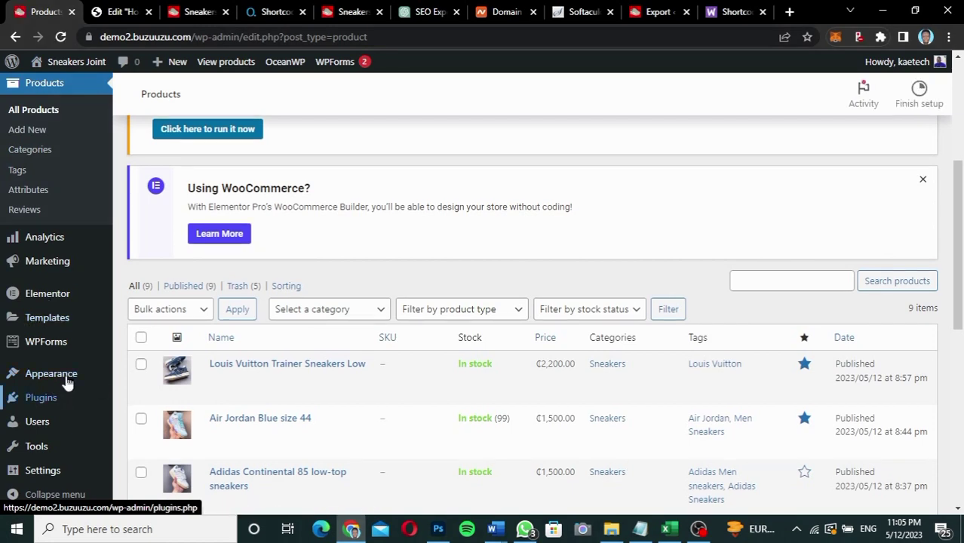
mouse_move(53, 372)
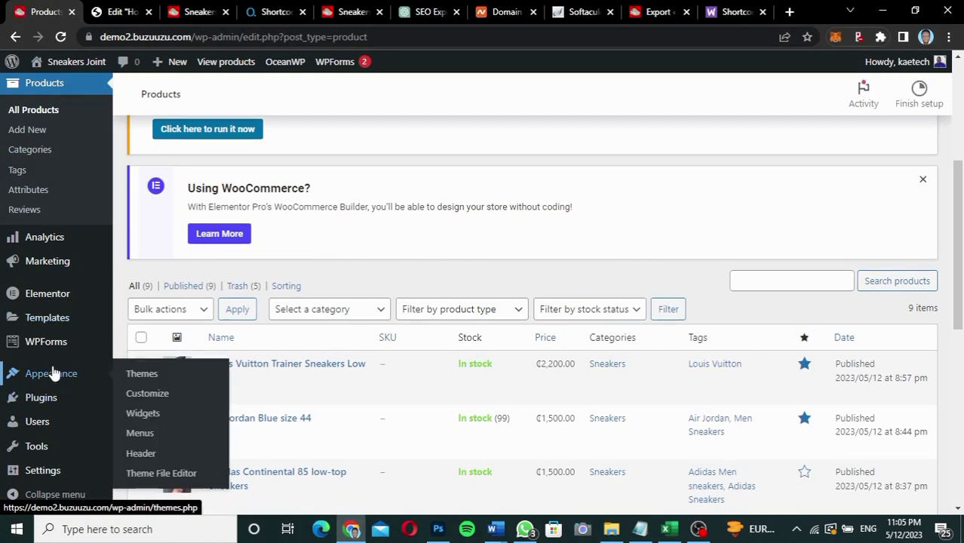
click(147, 396)
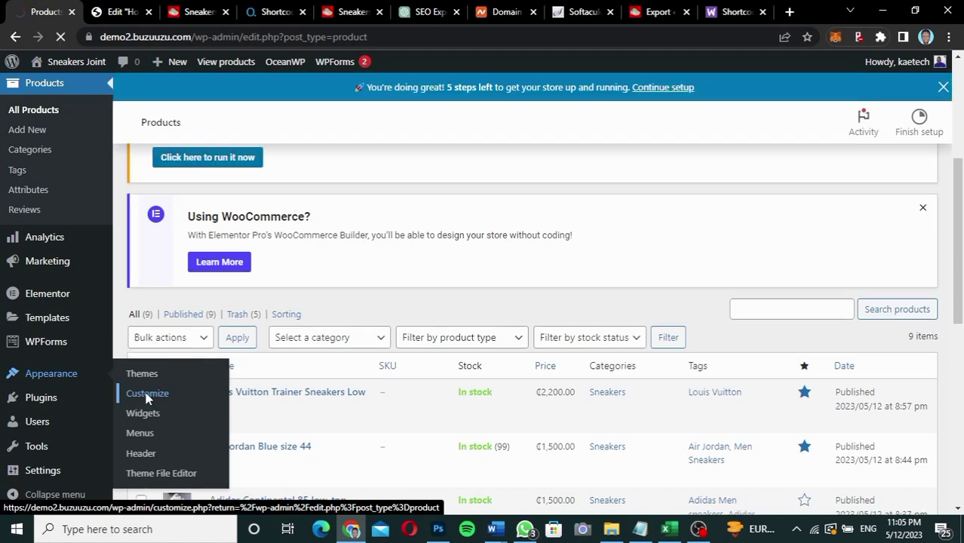
- Return to the home page's Elementor editor and exit it to the WordPress page editor
click(113, 21)
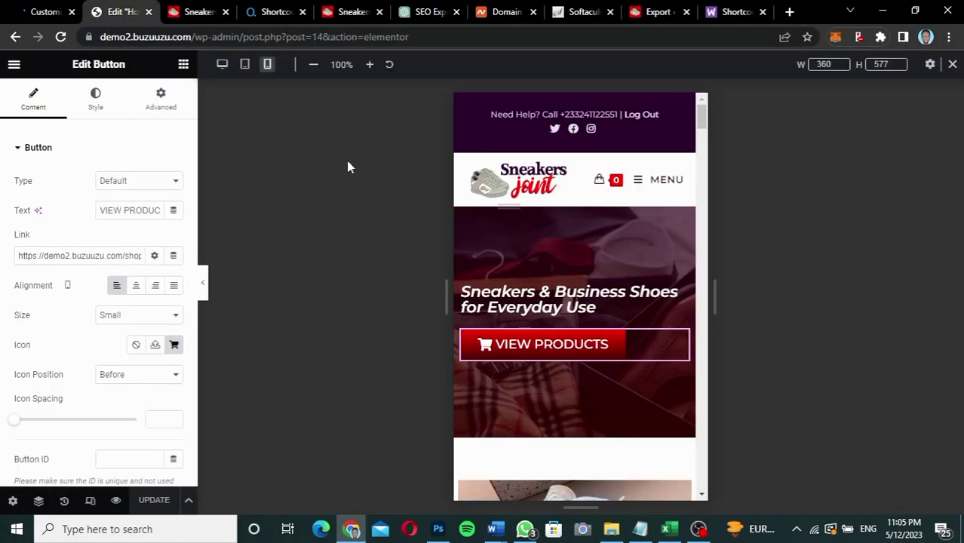
click(15, 67)
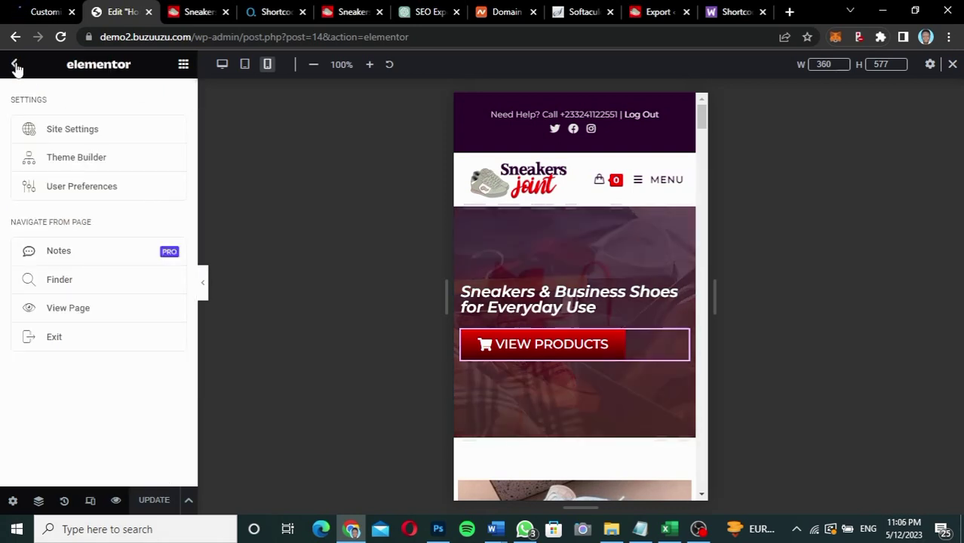
click(53, 341)
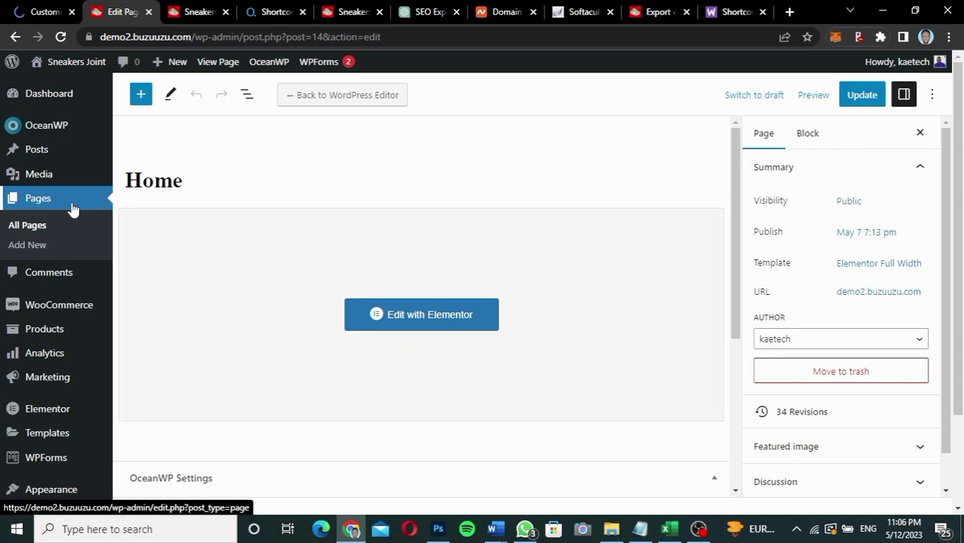
- Open the Shop page for editing from the list of all pages
click(38, 225)
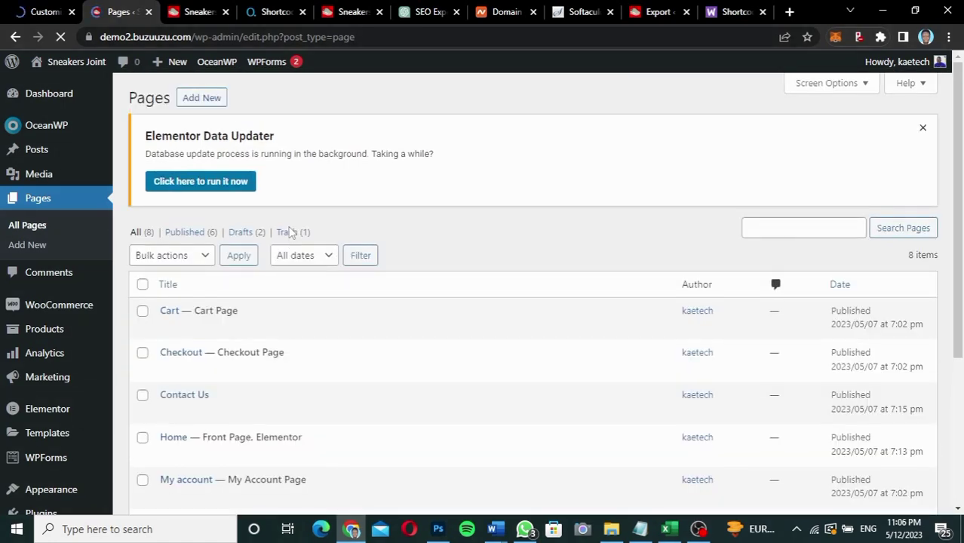
scroll(253, 344, down, 2)
scroll(253, 344, down, 3)
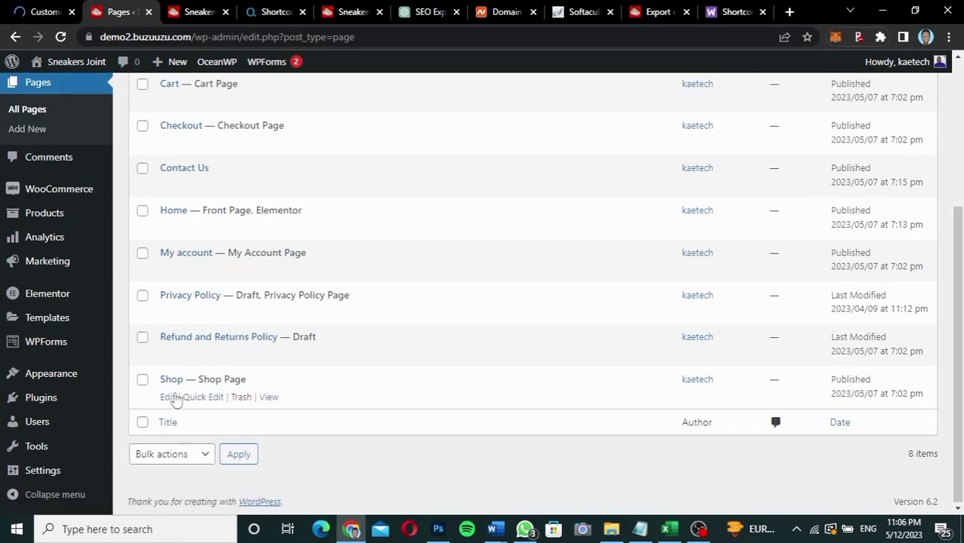
click(168, 398)
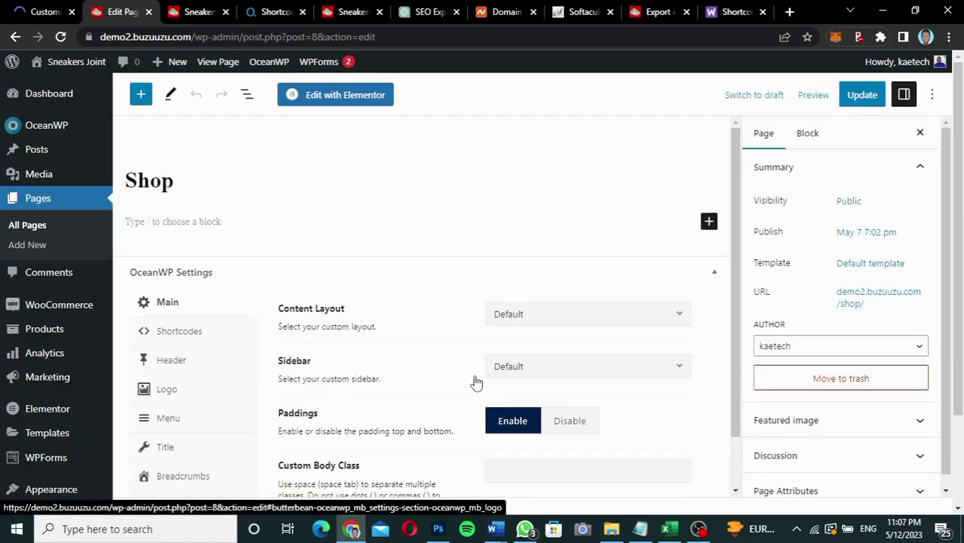
- Set the Shop page's custom title to "Our Shop" in the OceanWP title settings
scroll(476, 381, down, 1)
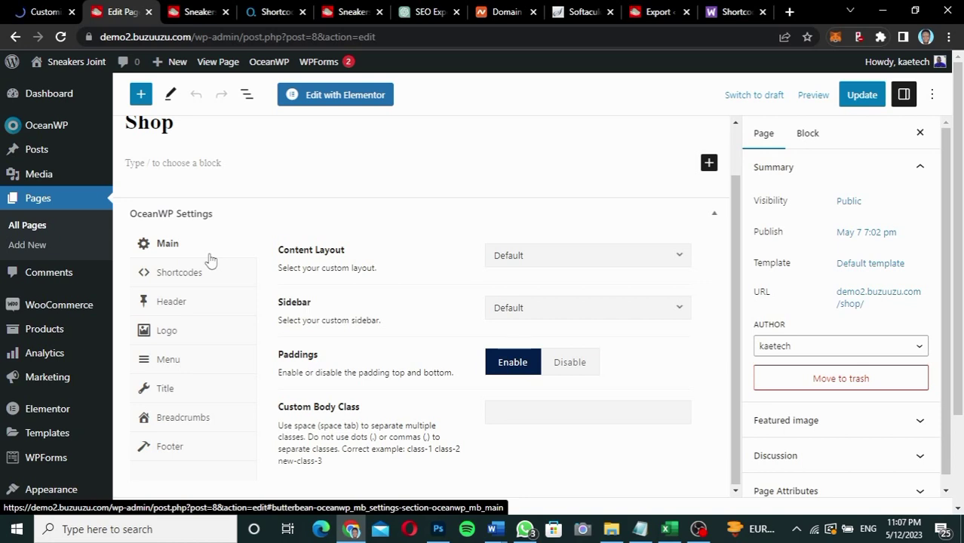
click(179, 311)
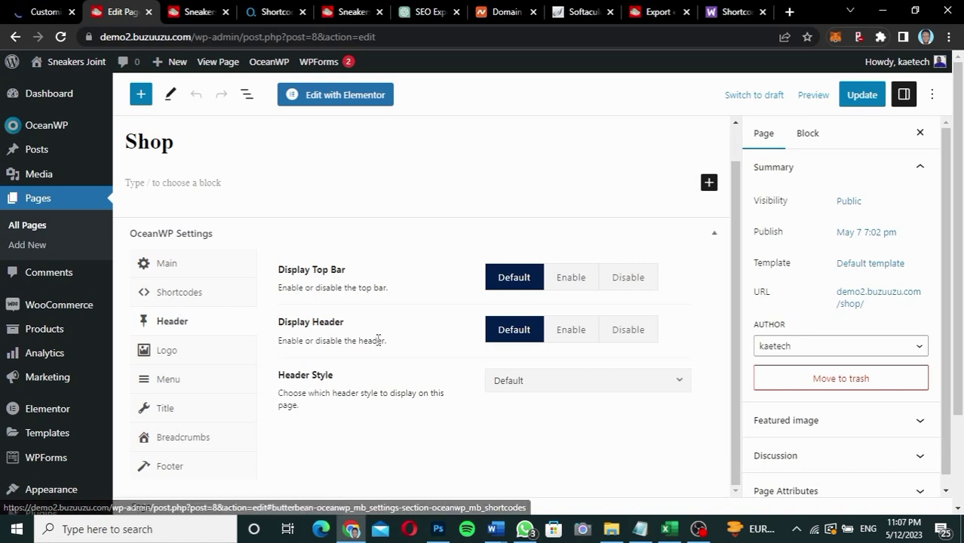
click(162, 410)
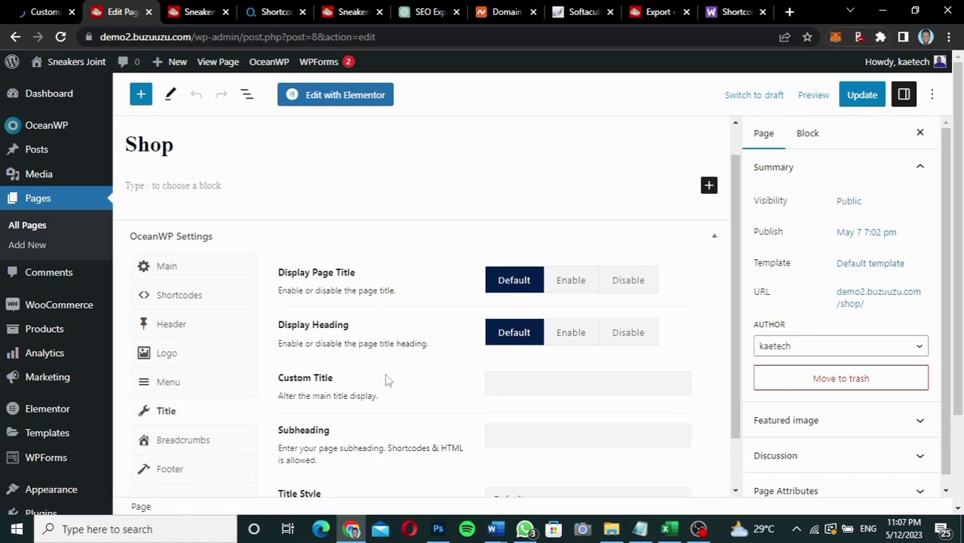
scroll(388, 379, down, 1)
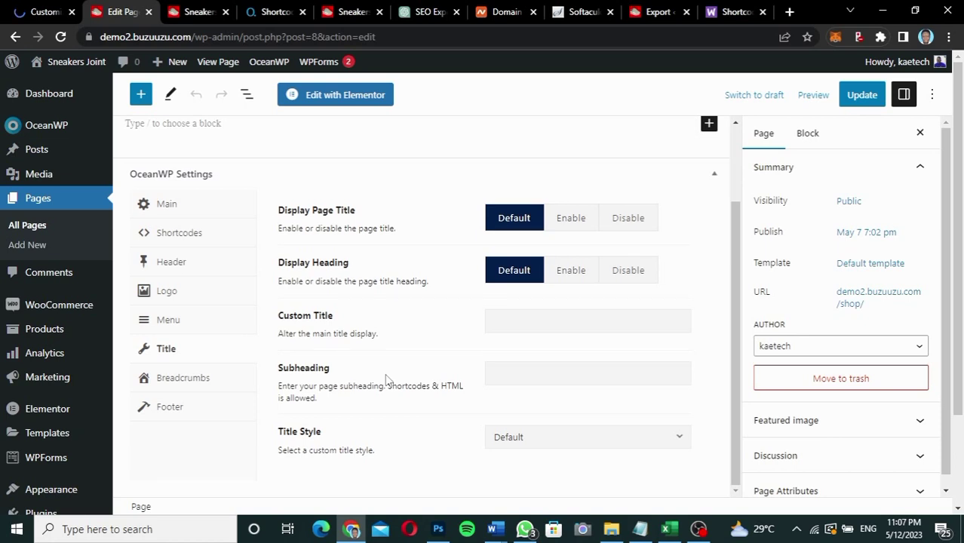
click(573, 445)
click(573, 445)
text(ou)
key(BackSpace)
text(ur Shop)
- Enter "Welcome to Sneakers Joint shop" as the Shop page's subheading
click(504, 378)
text(We)
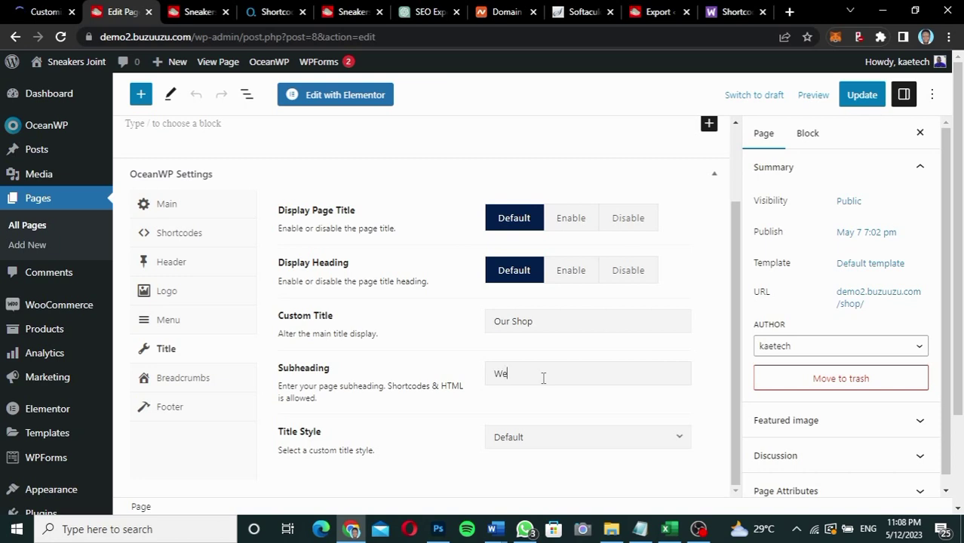
text(lcome to Sneakers J)
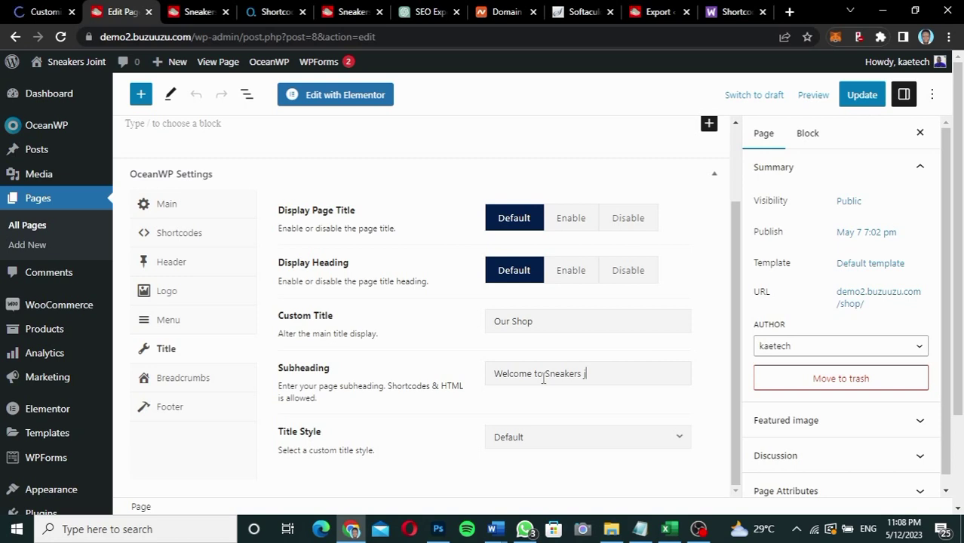
text(oint)
key(Left)
key(BackSpace)
text(J)
key(End)
text(shop)
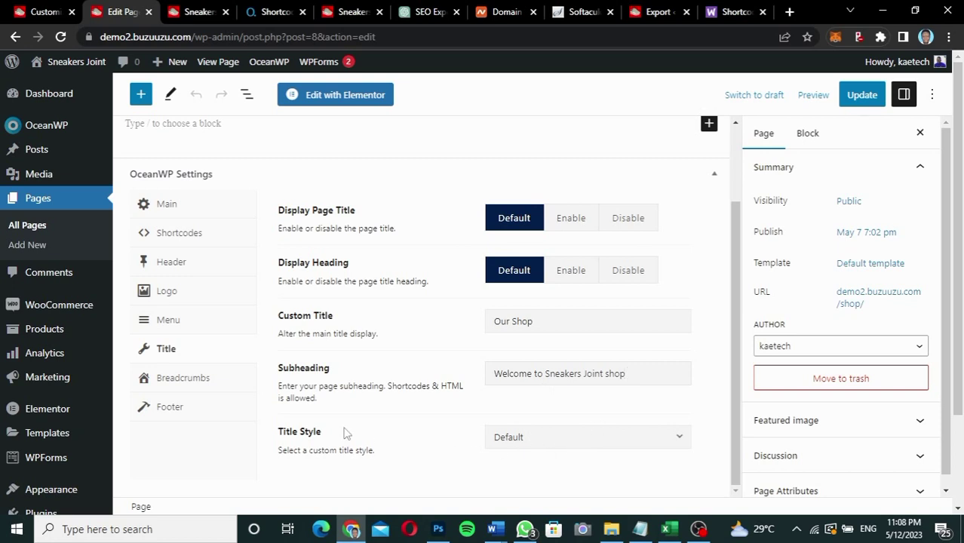
- Set the Shop page's title style to Background Image and open the image selection for the title background
click(577, 447)
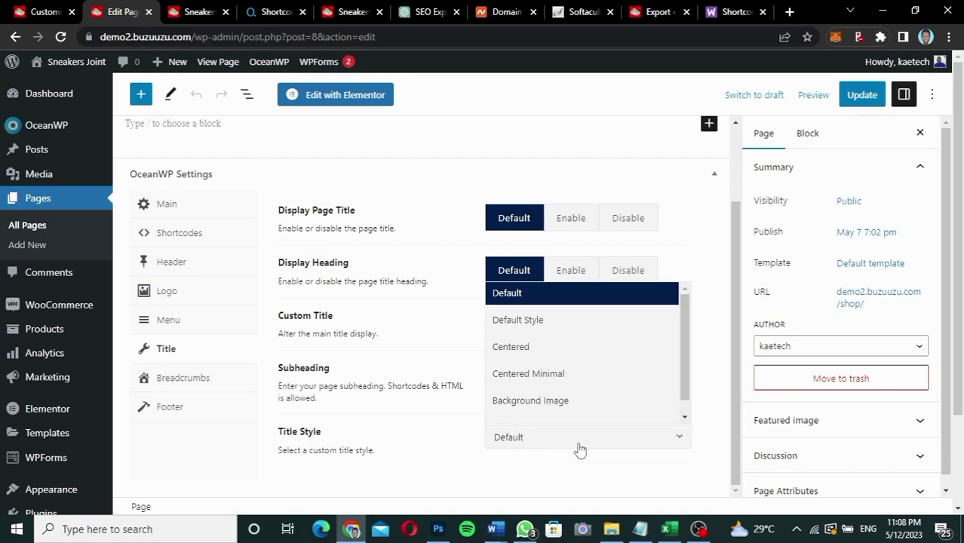
click(559, 401)
scroll(561, 403, down, 4)
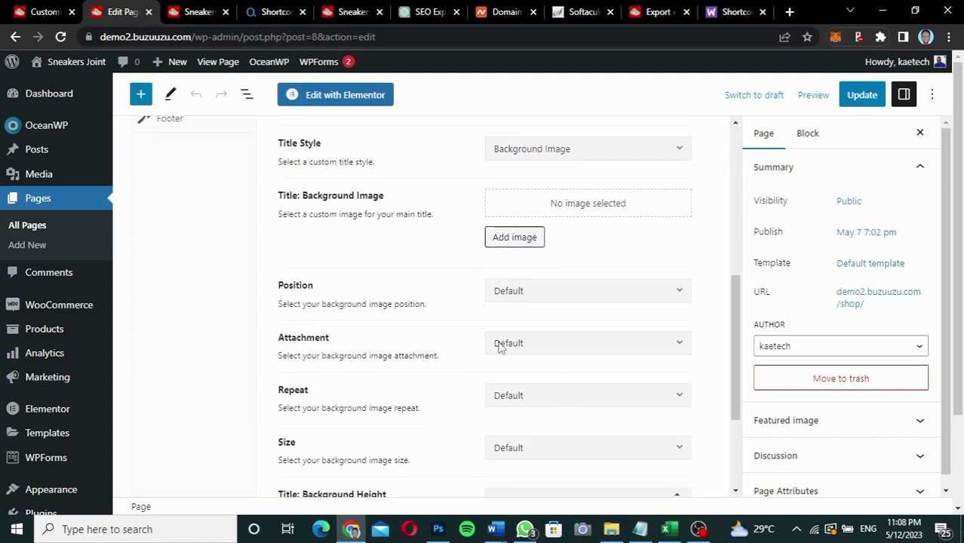
click(519, 238)
- Open the shop page of the reference site buzuuzu.com and examine its title banner
click(349, 14)
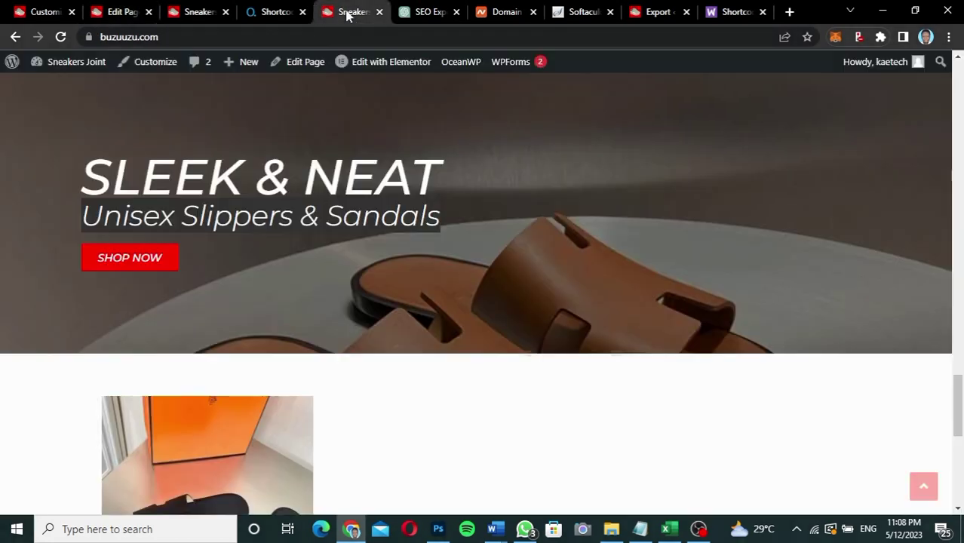
scroll(505, 226, up, 2)
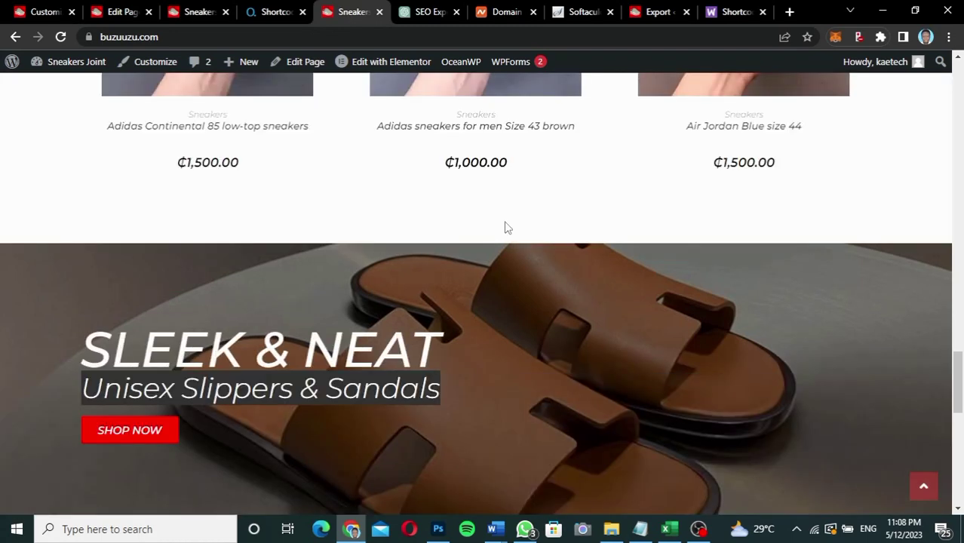
scroll(506, 228, up, 2)
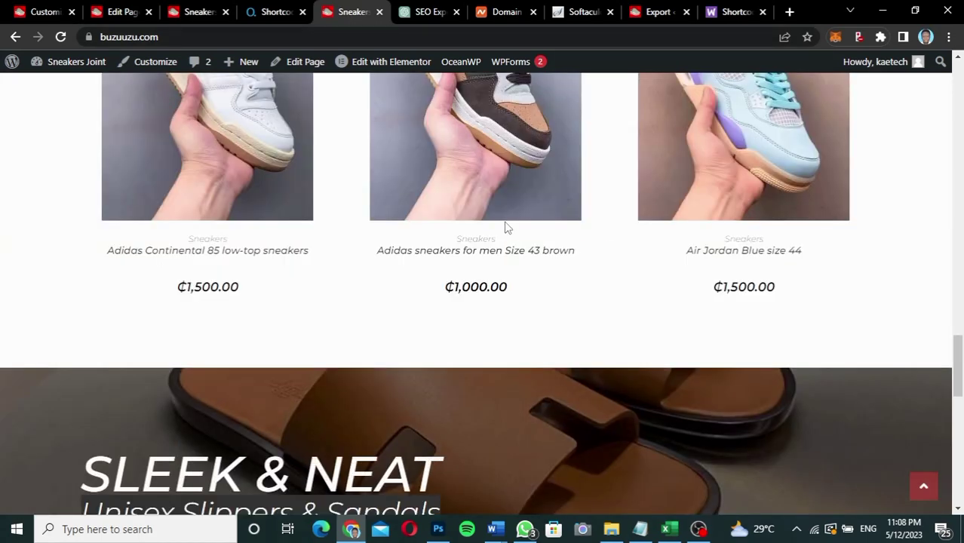
scroll(506, 228, up, 8)
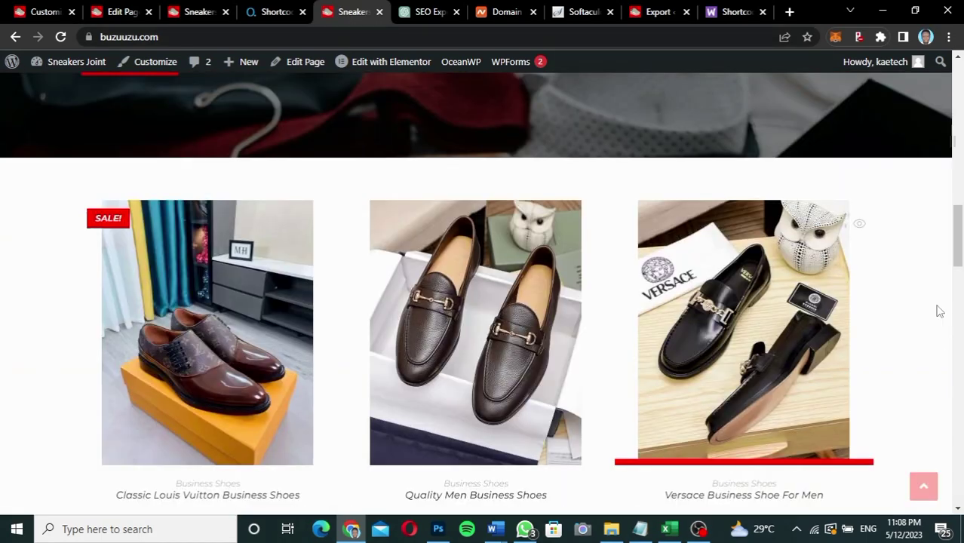
scroll(939, 311, up, 5)
scroll(687, 189, up, 3)
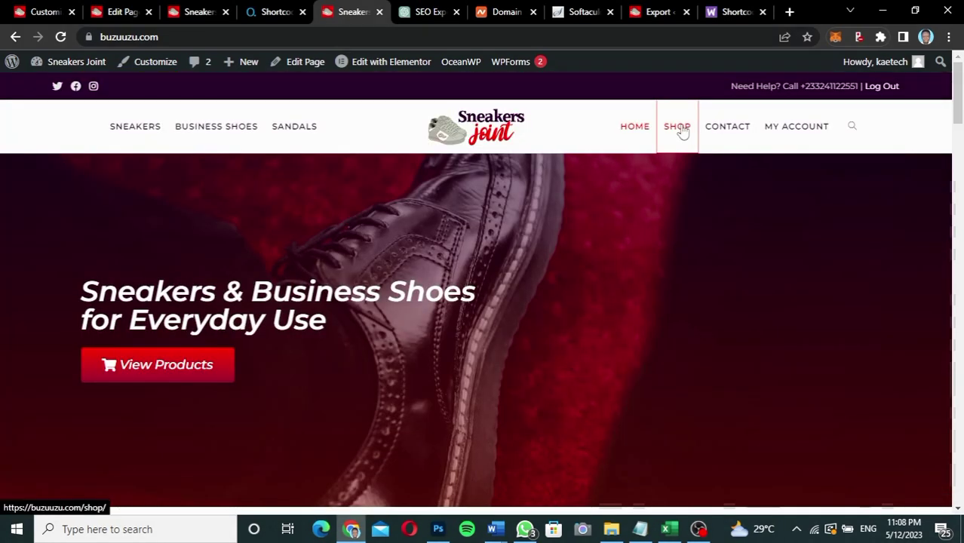
click(681, 128)
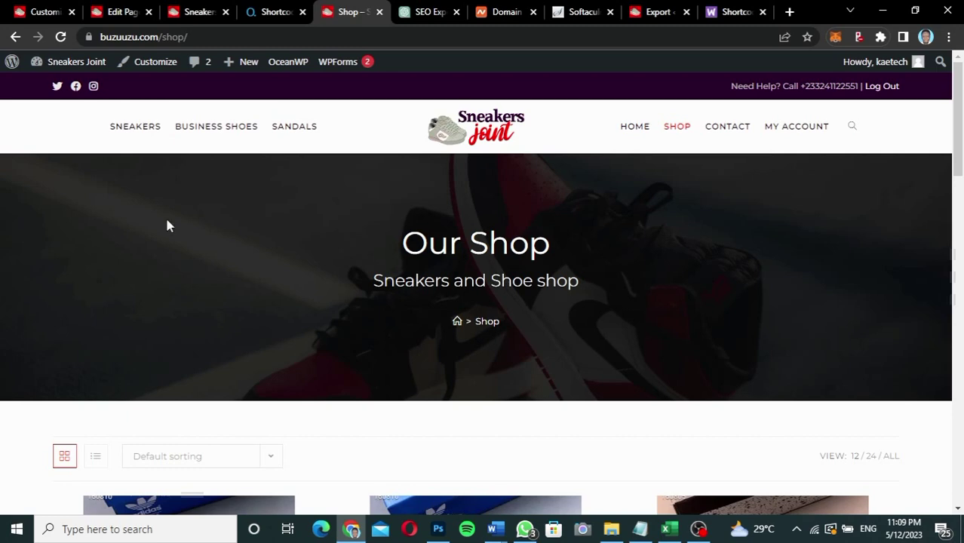
- Set the media library photo of the red and black sneakers as the Shop page's title background image
click(118, 12)
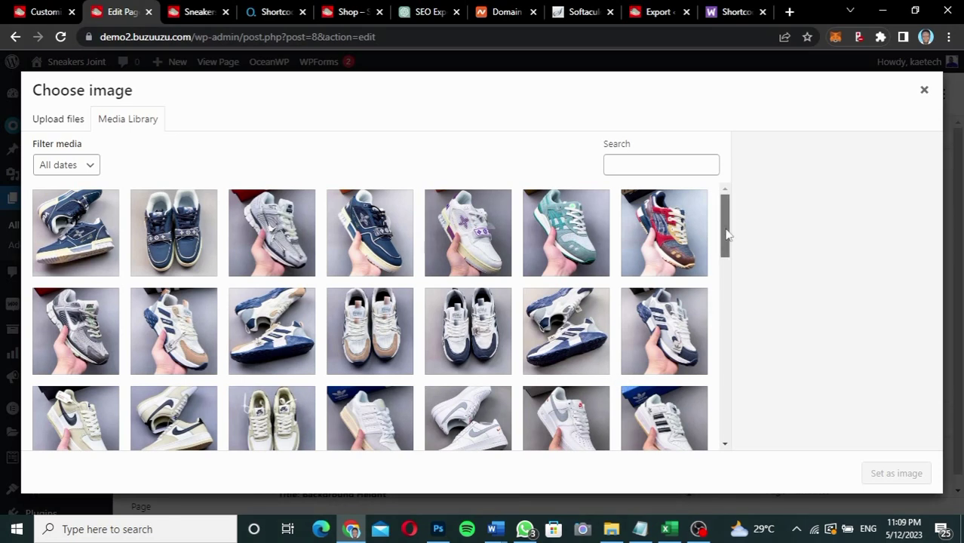
drag(727, 235, 723, 368)
click(664, 366)
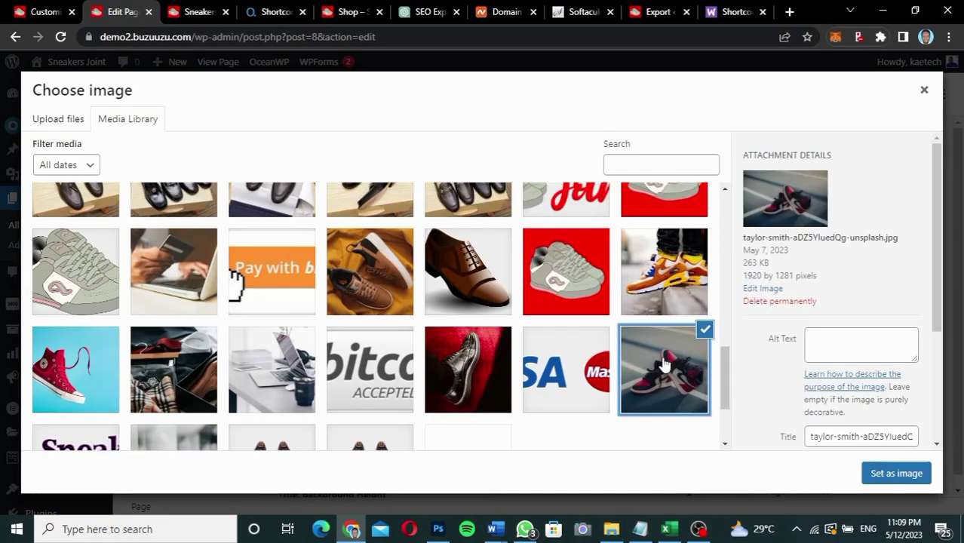
click(903, 473)
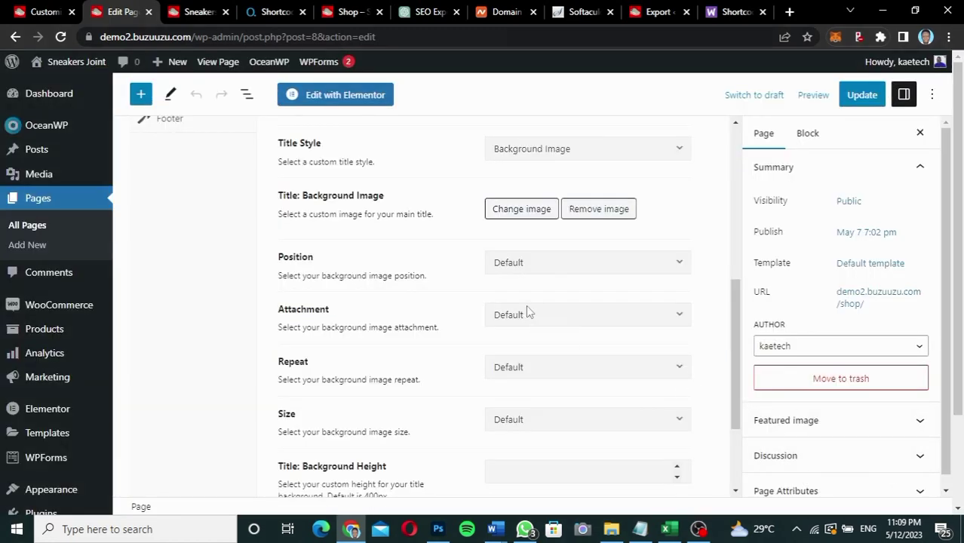
scroll(526, 305, down, 2)
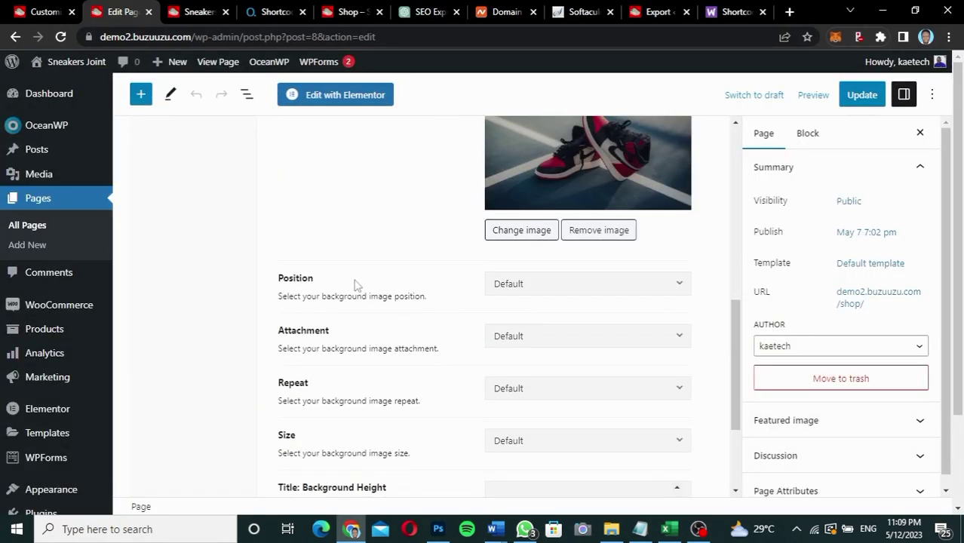
- Set the title background image's position to Center Center, its repeat to No-repeat and its size to Cover
click(529, 294)
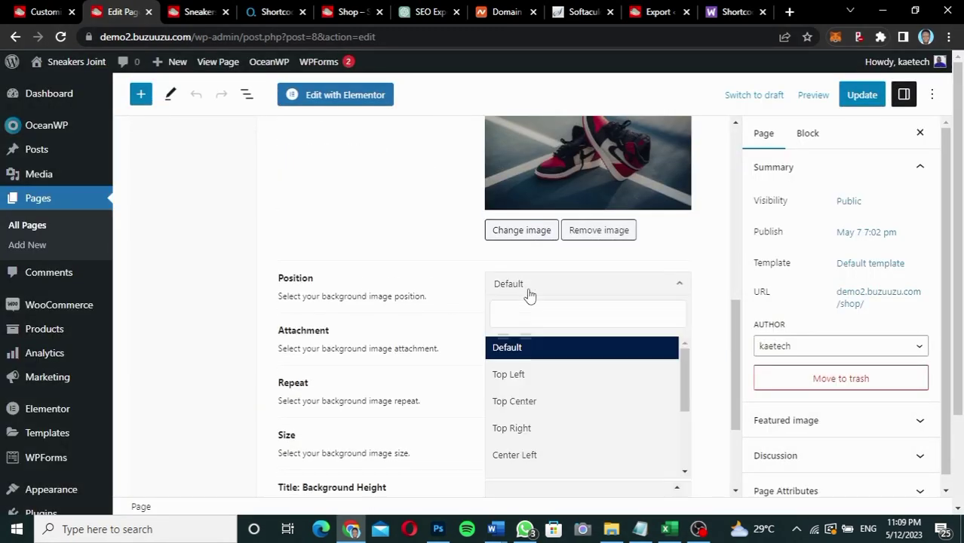
scroll(528, 430, down, 1)
click(532, 405)
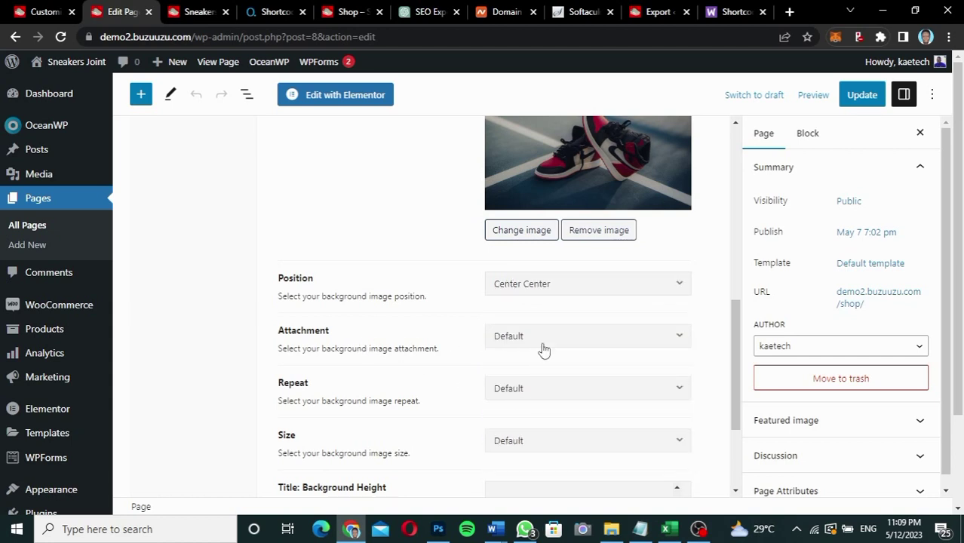
scroll(444, 404, down, 2)
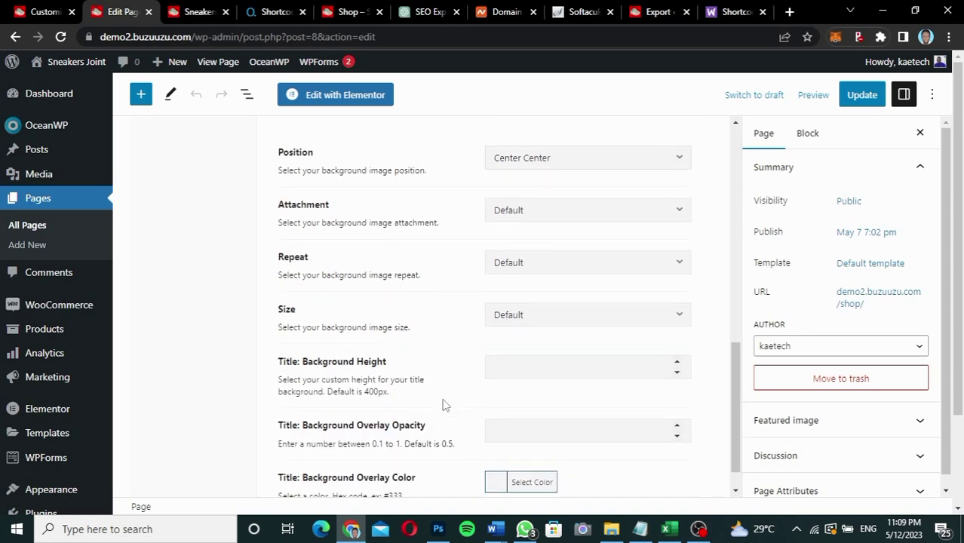
click(555, 264)
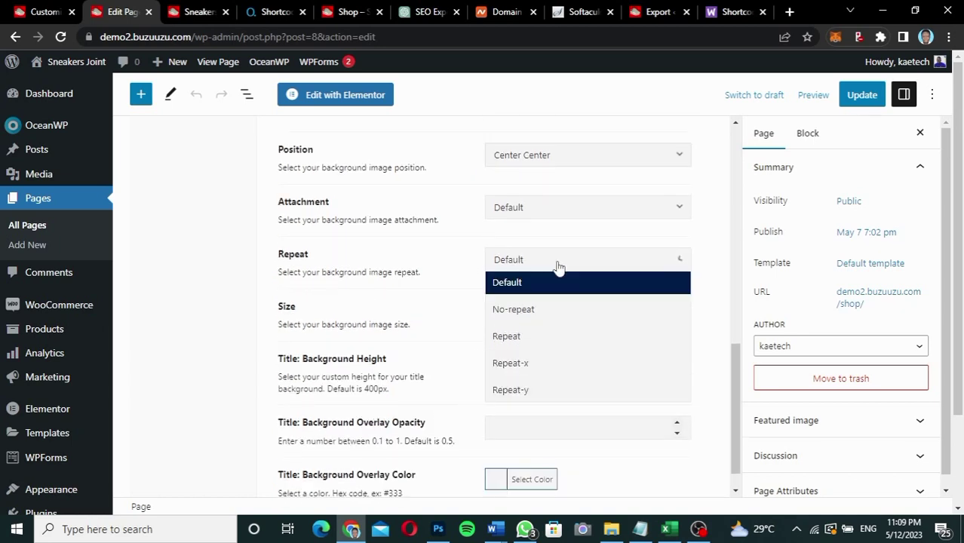
click(539, 310)
click(536, 313)
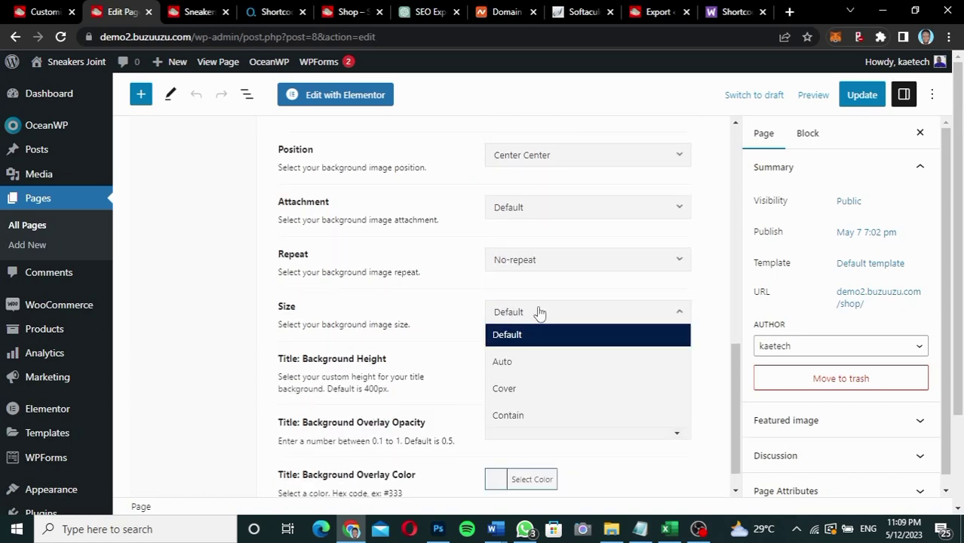
click(515, 389)
- Set the title background height to 250, overlay opacity to 0.8 and overlay color to near-black #0a0a0a, and update the Shop page
scroll(425, 367, down, 1)
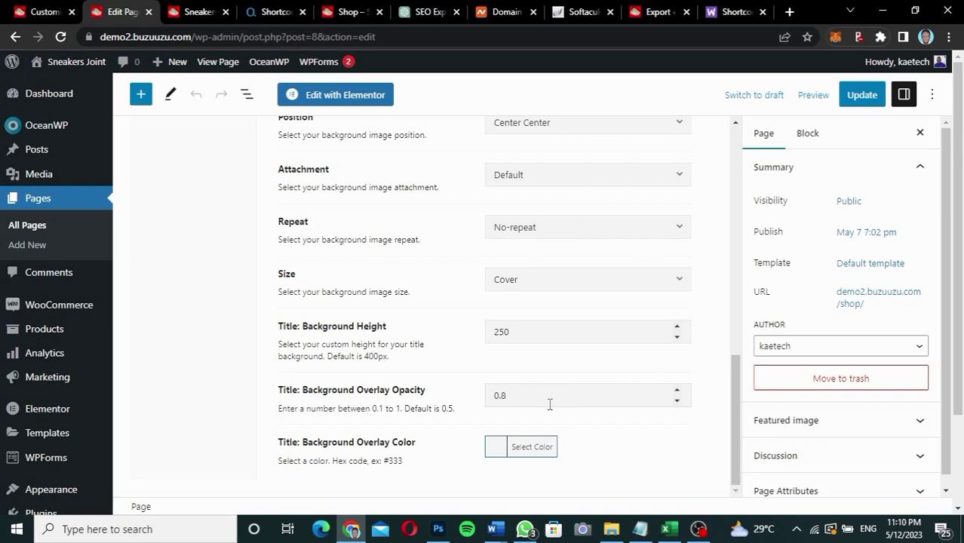
click(494, 451)
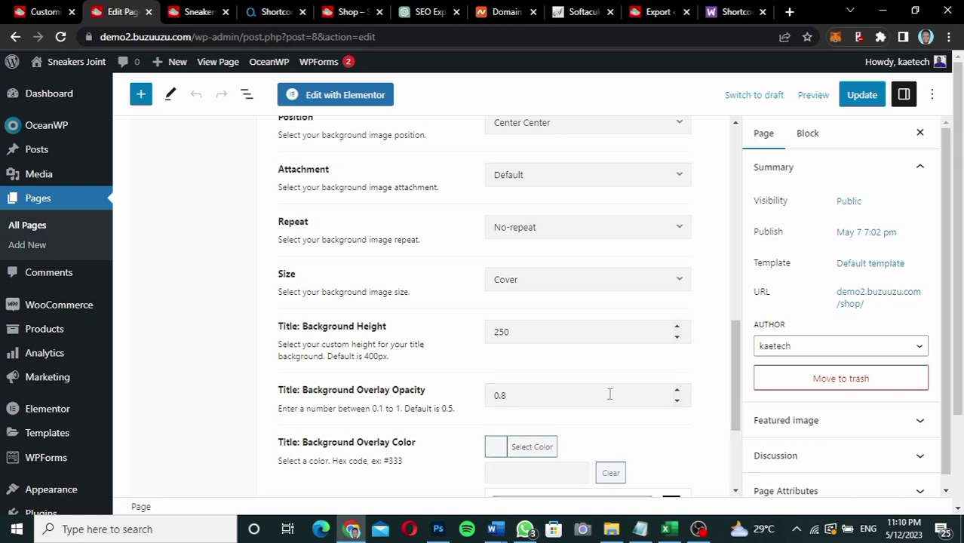
scroll(494, 483, down, 3)
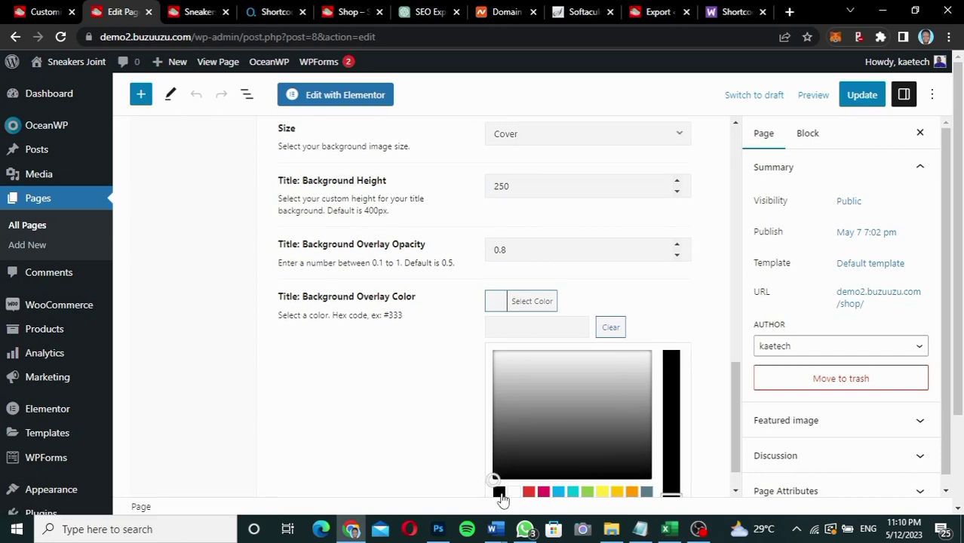
click(499, 493)
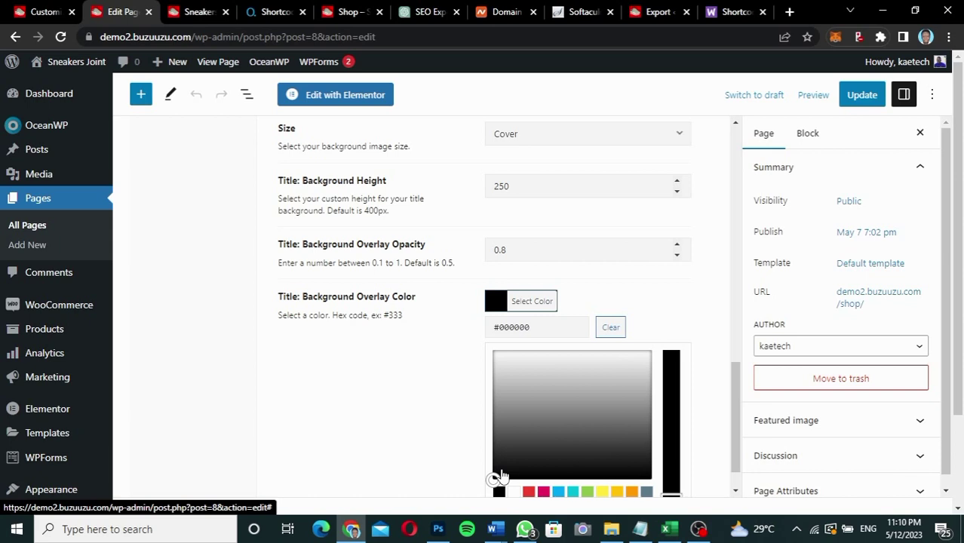
drag(501, 477, 501, 471)
scroll(484, 482, down, 1)
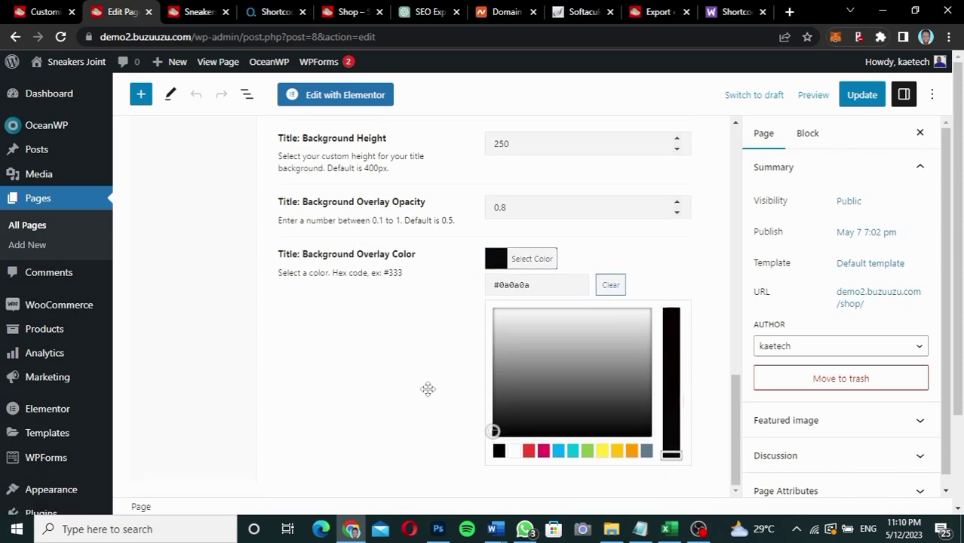
click(428, 390)
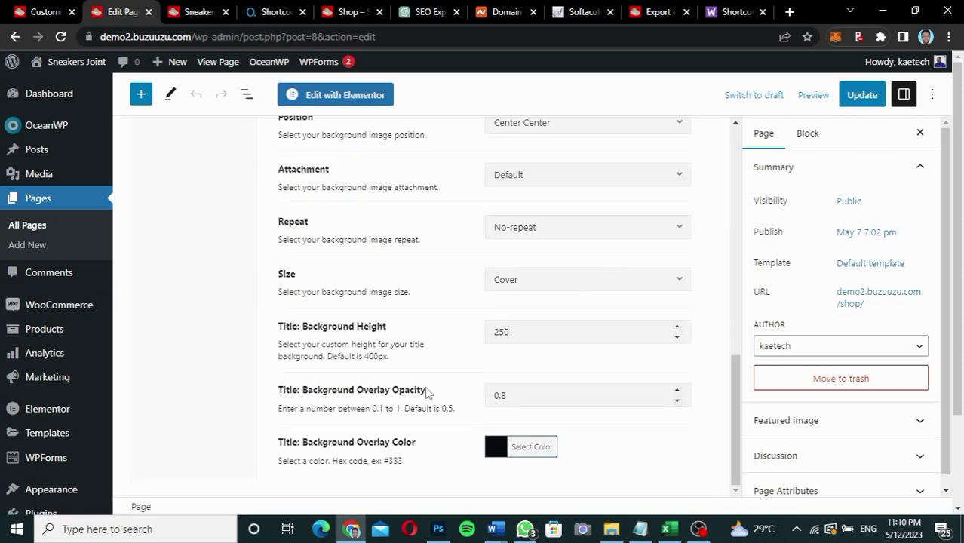
click(856, 96)
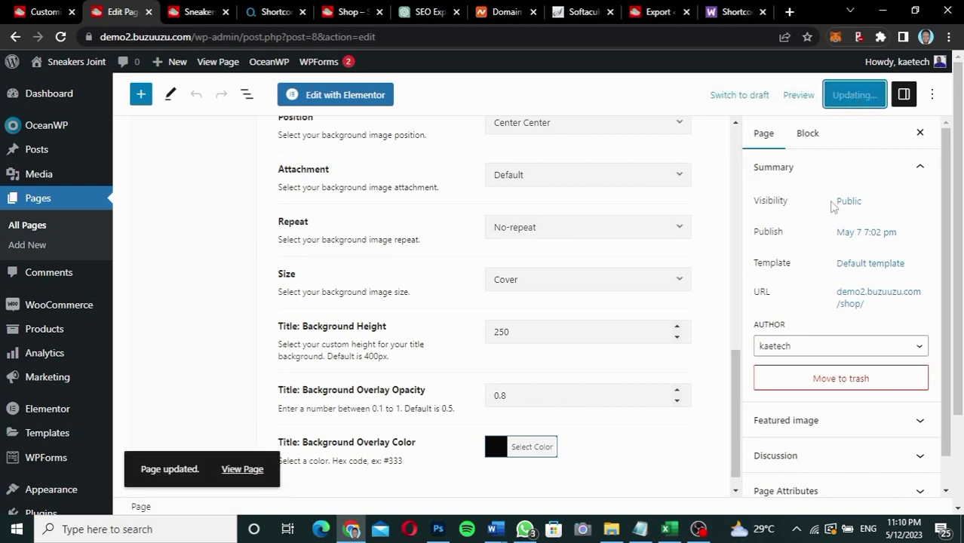
- Change the Shop page's template from the default to Theme and update the page
click(870, 264)
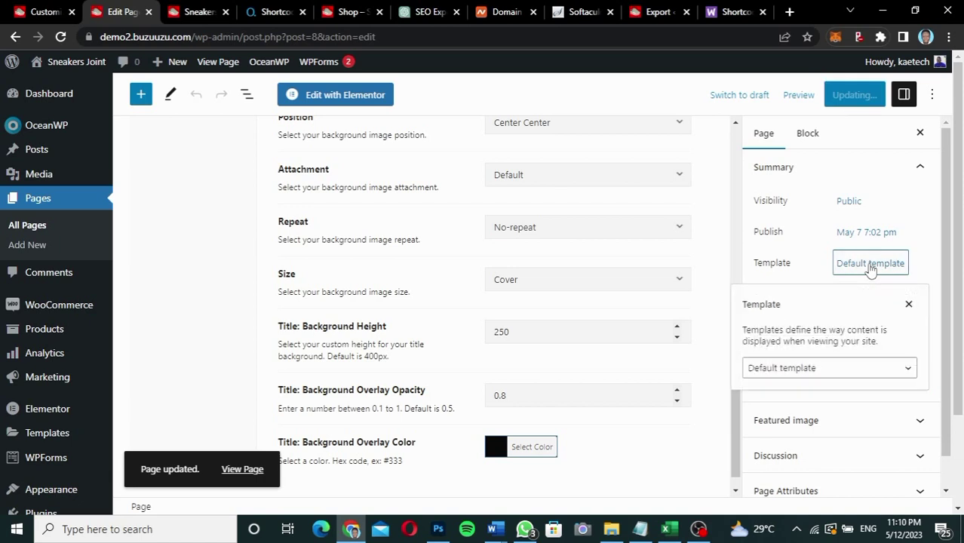
click(793, 368)
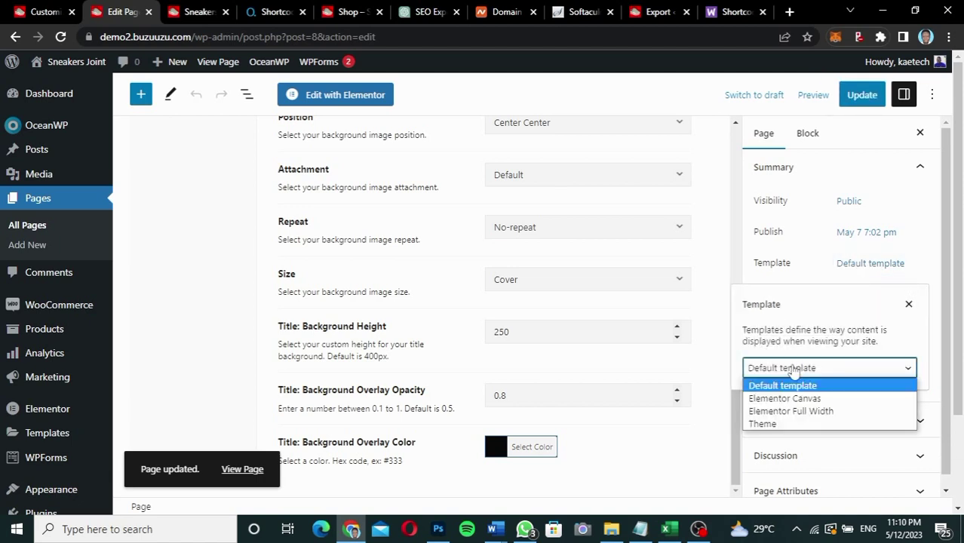
click(777, 424)
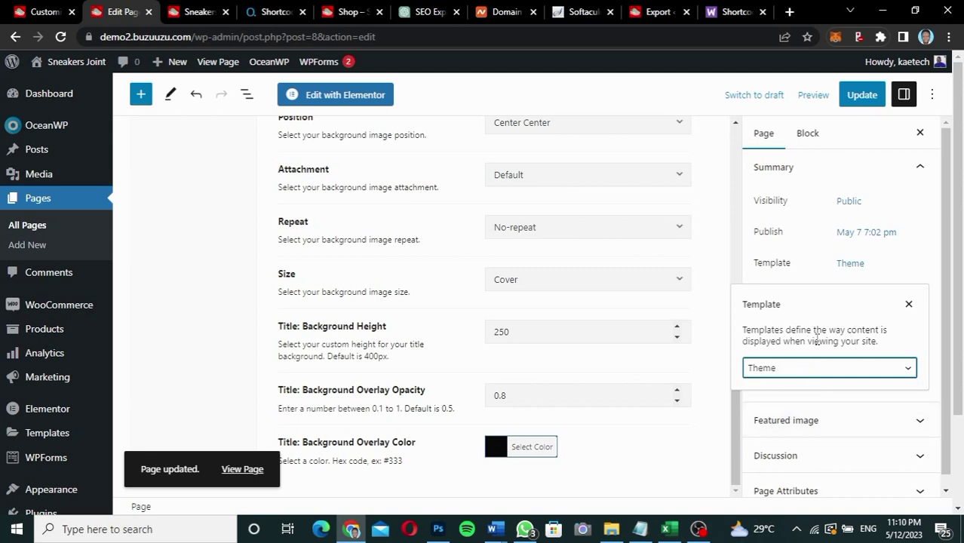
click(821, 284)
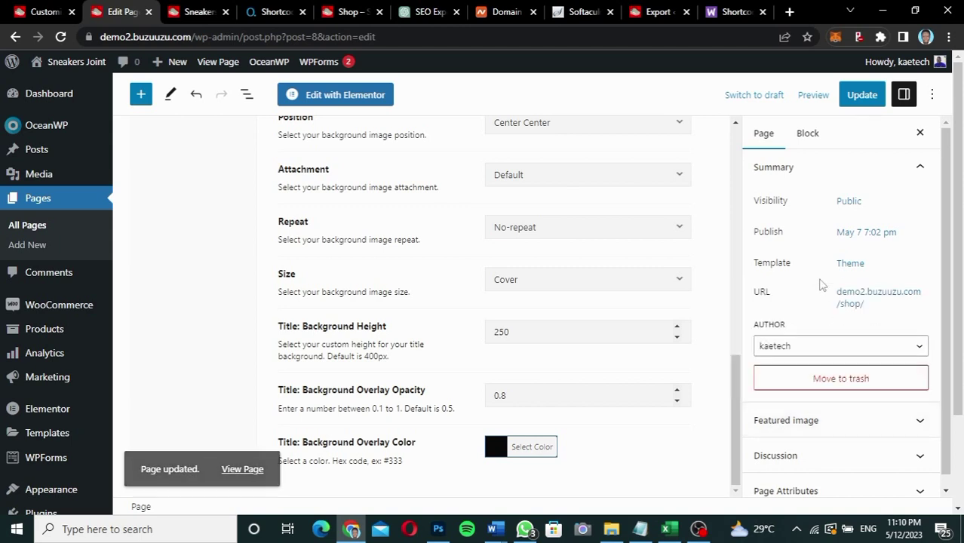
click(862, 94)
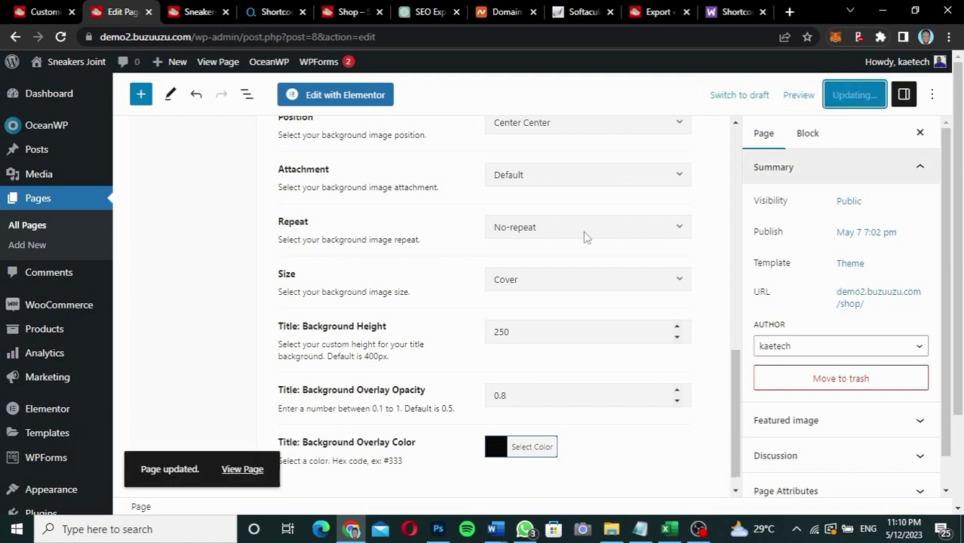
- Open the live Shop page of the Sneakers Joint site and check its title banner and page layout
scroll(359, 279, up, 5)
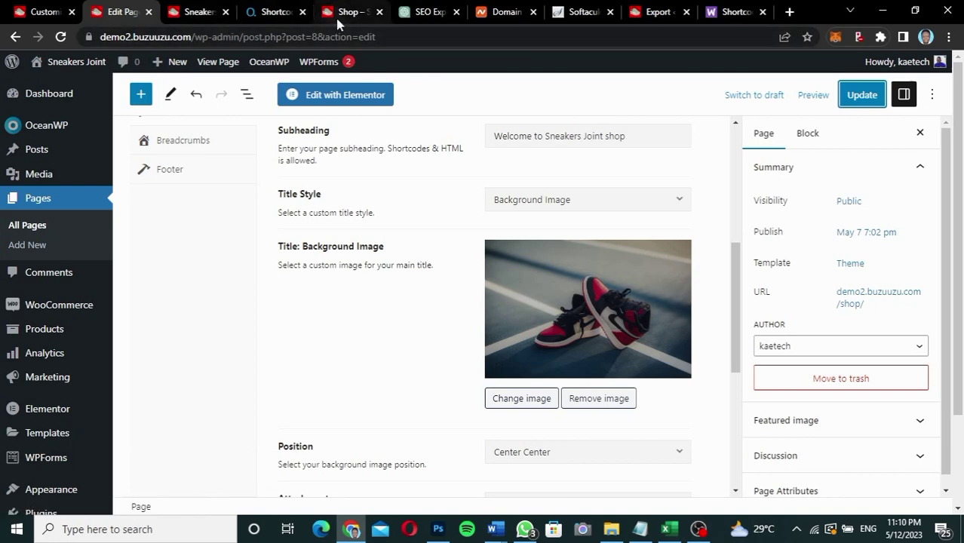
click(195, 13)
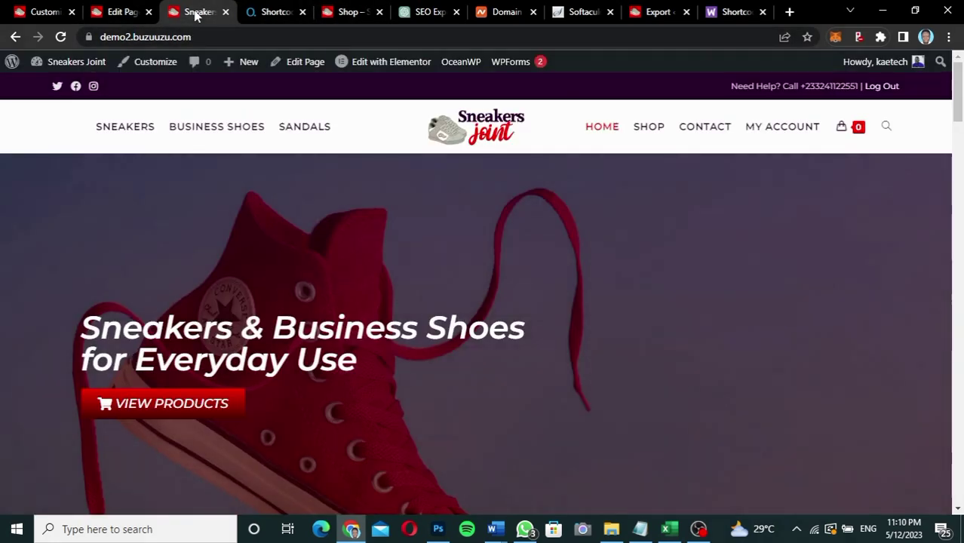
click(649, 126)
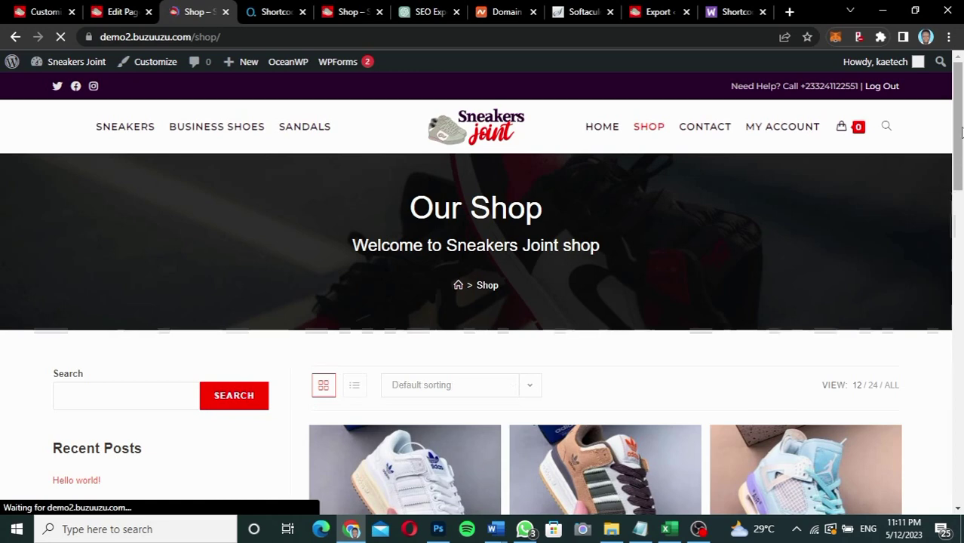
drag(958, 128, 961, 149)
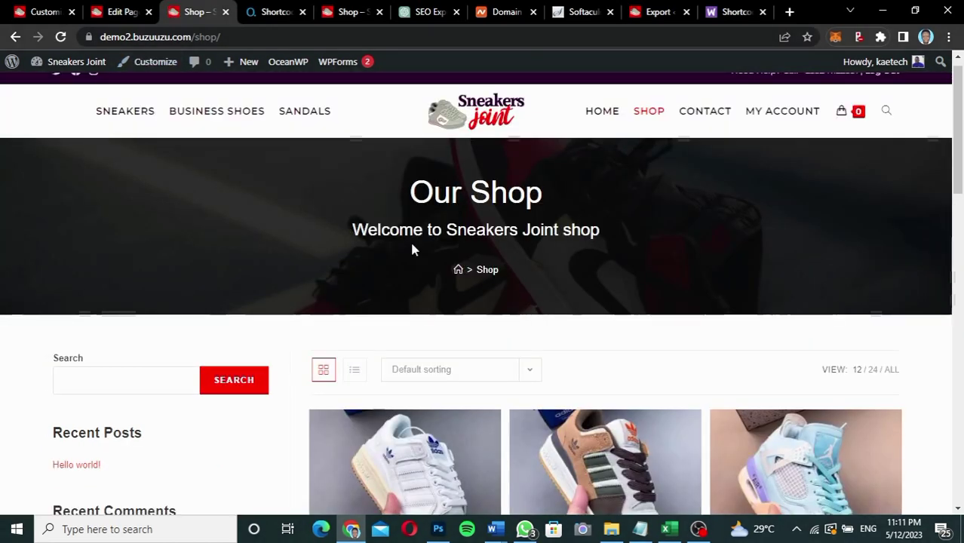
- Open the WooCommerce Archives settings in the site customizer
click(33, 13)
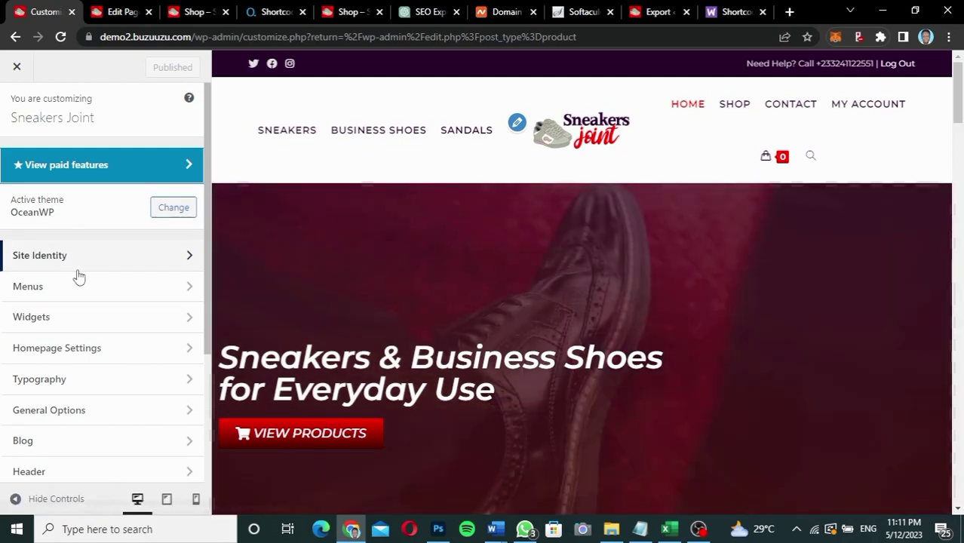
scroll(79, 277, down, 2)
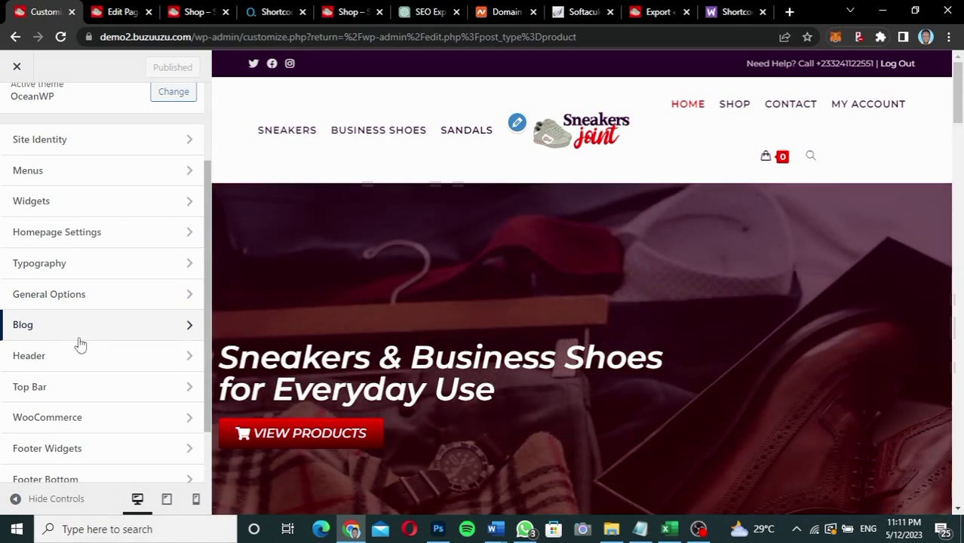
scroll(80, 344, down, 1)
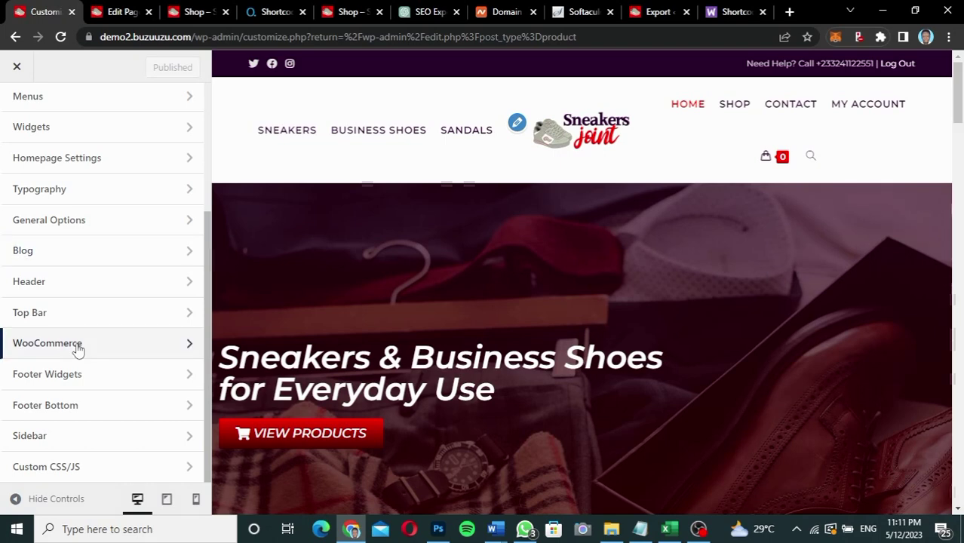
click(78, 346)
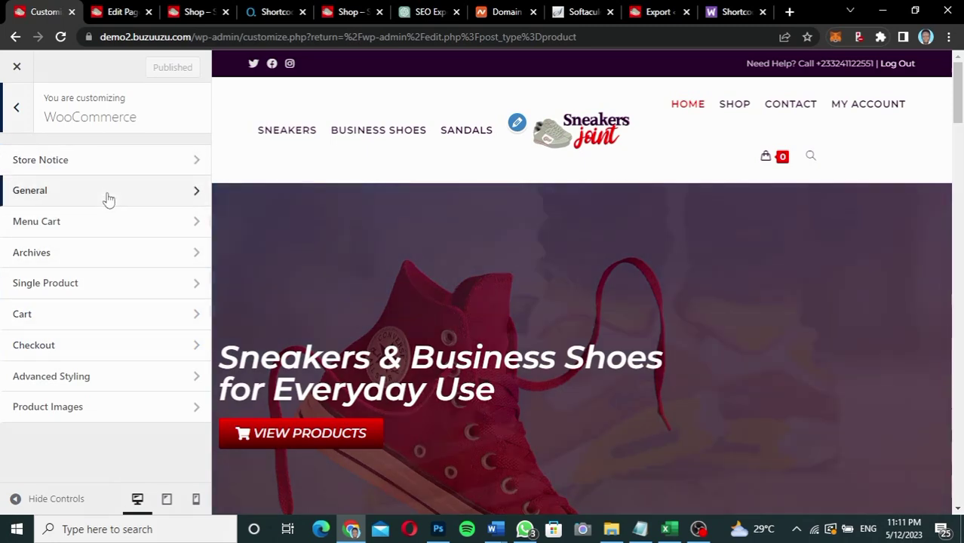
click(104, 259)
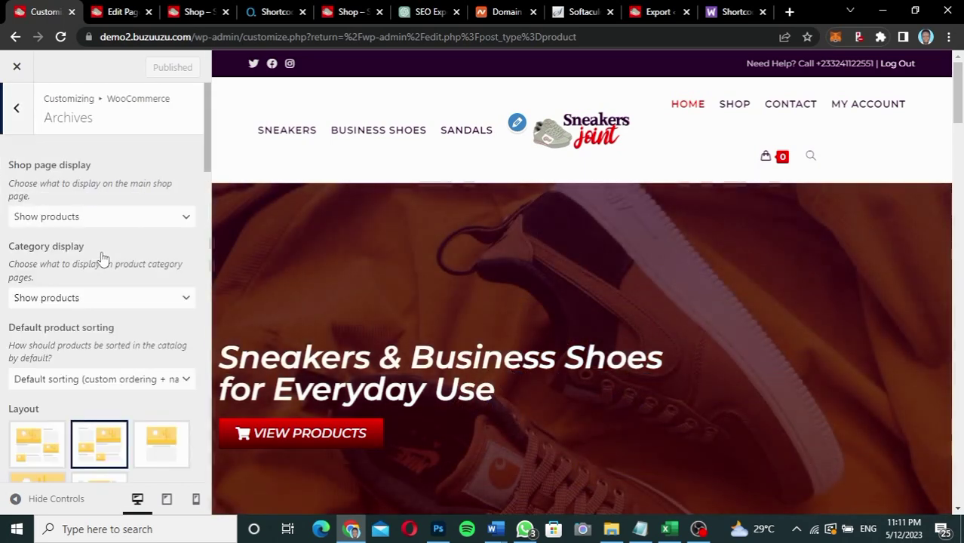
- Set the shop archive layout to the third option, a single content column without sidebars, and publish the change
scroll(130, 323, down, 1)
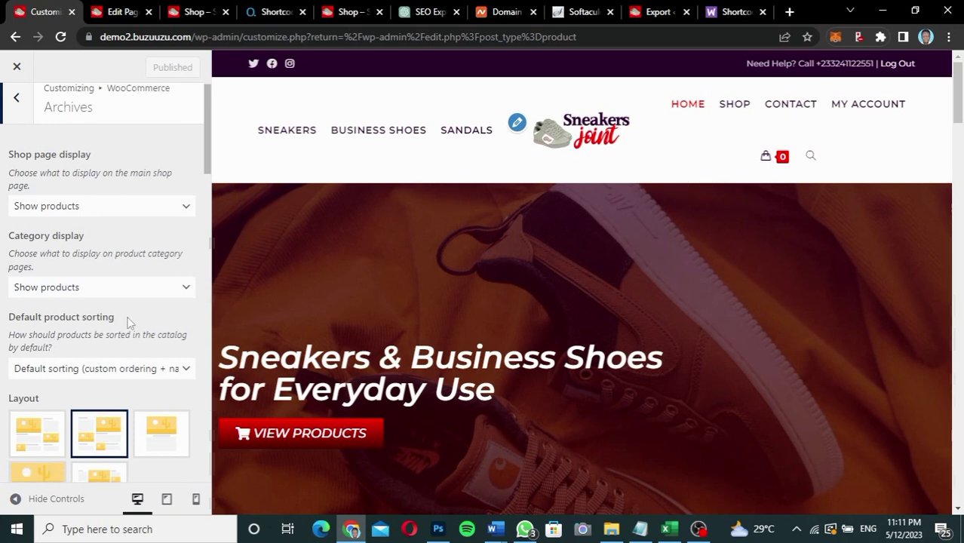
scroll(130, 323, down, 3)
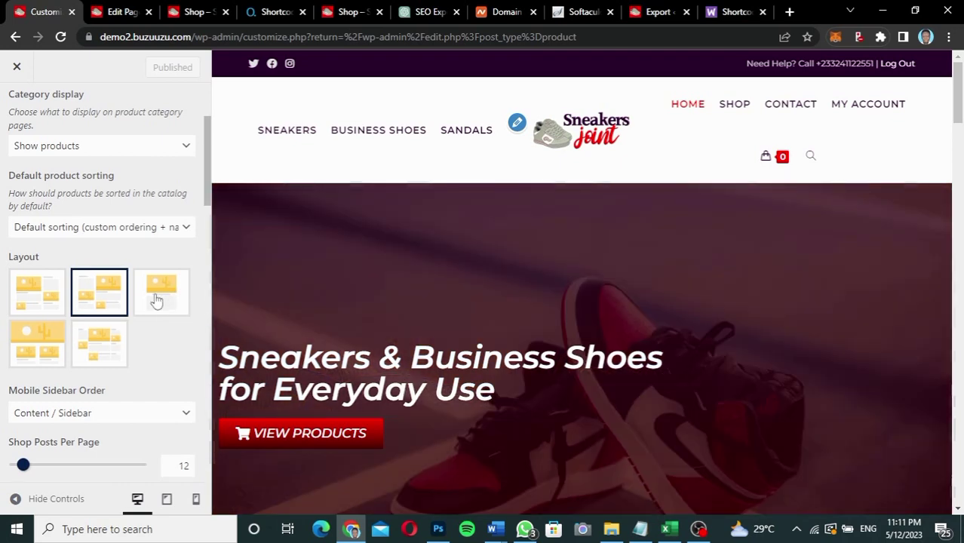
scroll(155, 300, down, 1)
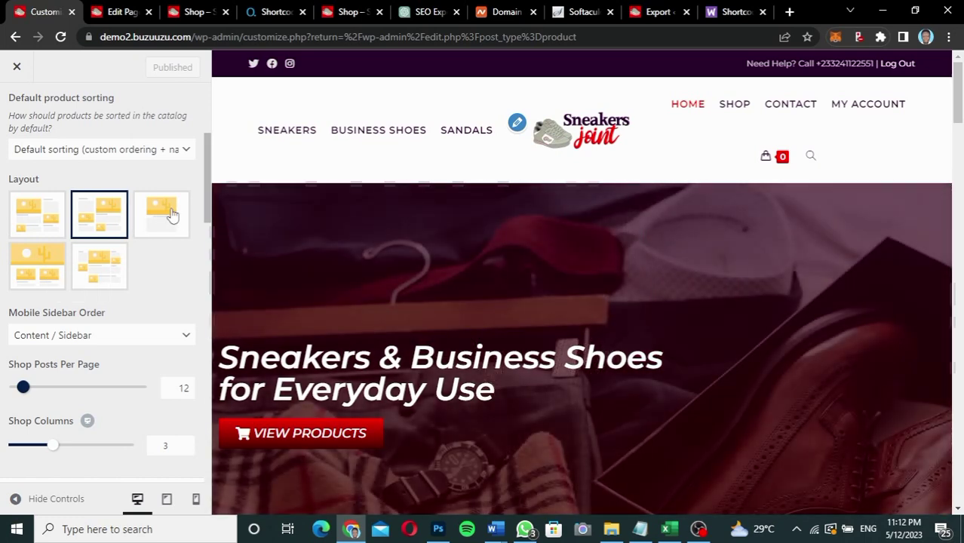
click(172, 215)
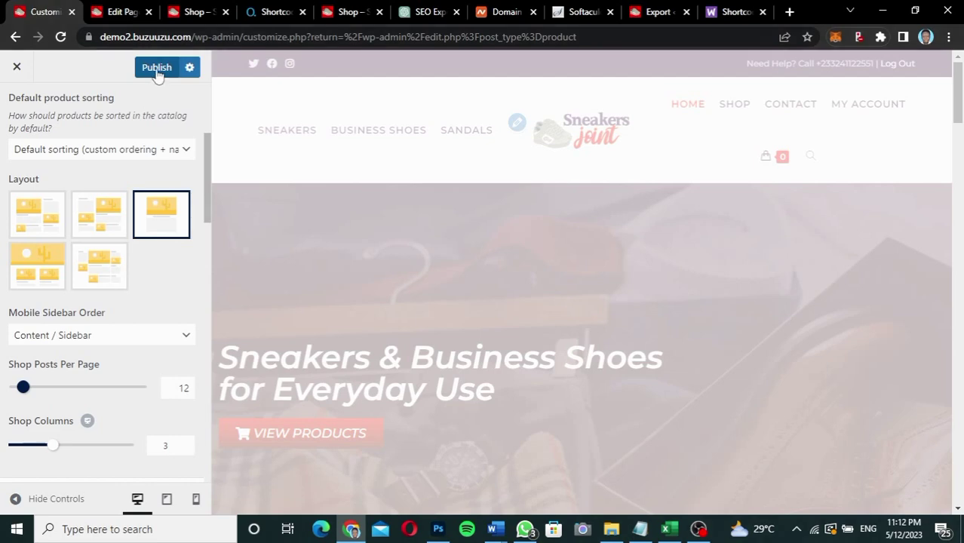
click(157, 72)
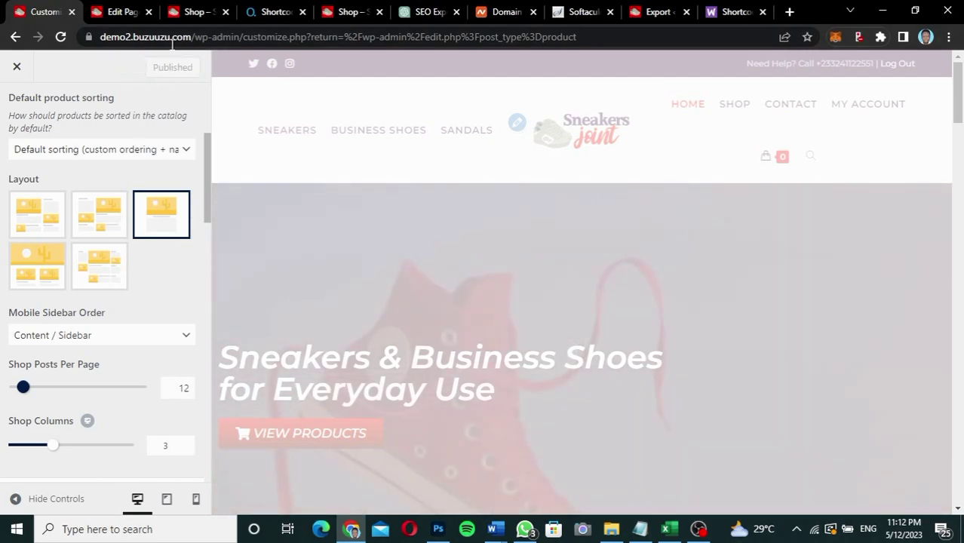
- Reload the live Shop page and check its product grid with the new layout
click(192, 12)
click(61, 37)
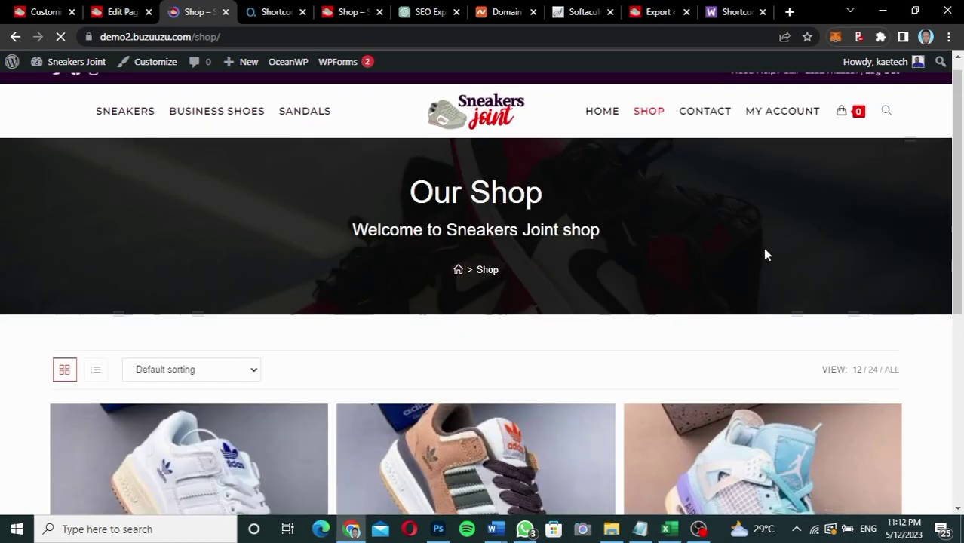
mouse_move(956, 142)
mouse_down()
mouse_move(938, 455)
mouse_move(939, 334)
mouse_move(958, 142)
mouse_move(956, 258)
mouse_move(961, 128)
mouse_up()
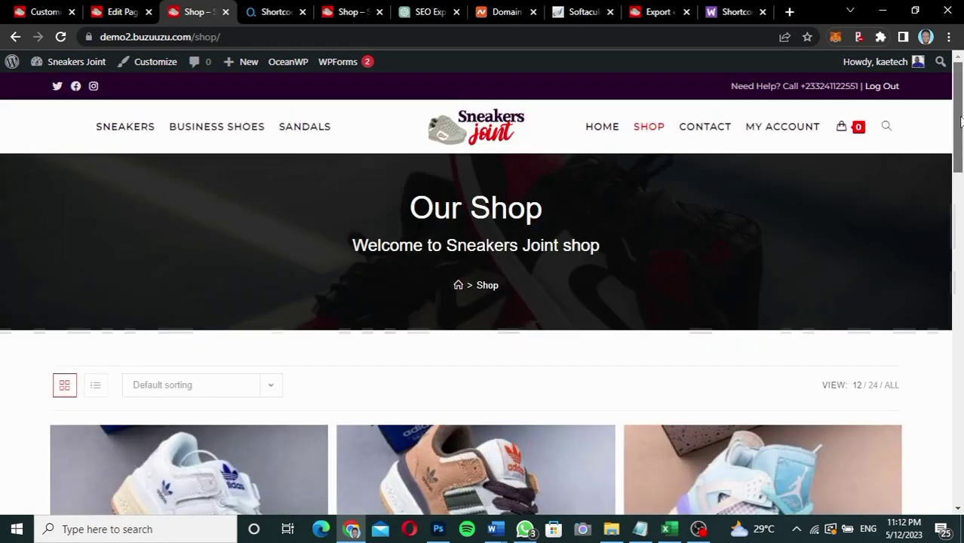
- Return to the customizer's WooCommerce Archives settings and review the product element, media, alignment and conditional options against the previewed product cards
click(41, 12)
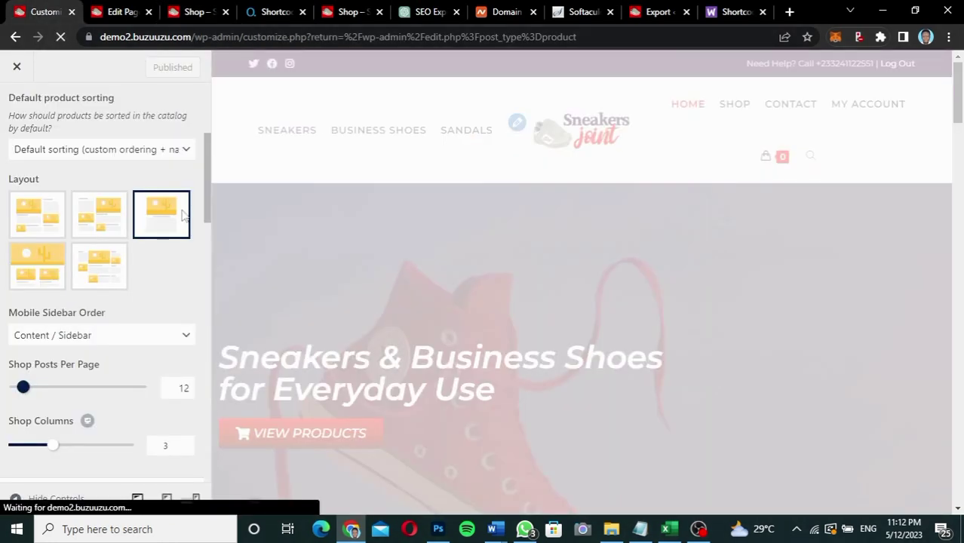
drag(204, 216, 200, 316)
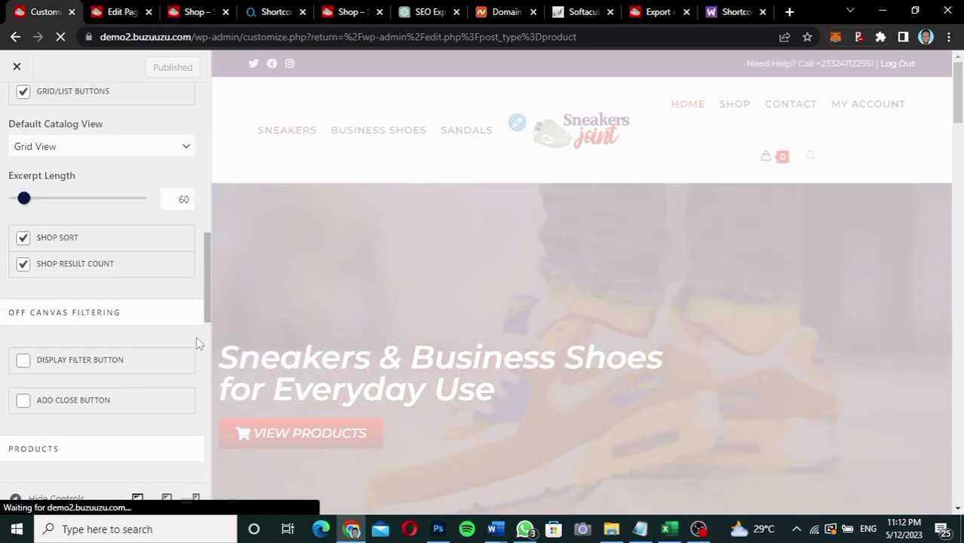
scroll(196, 340, down, 3)
scroll(198, 375, down, 5)
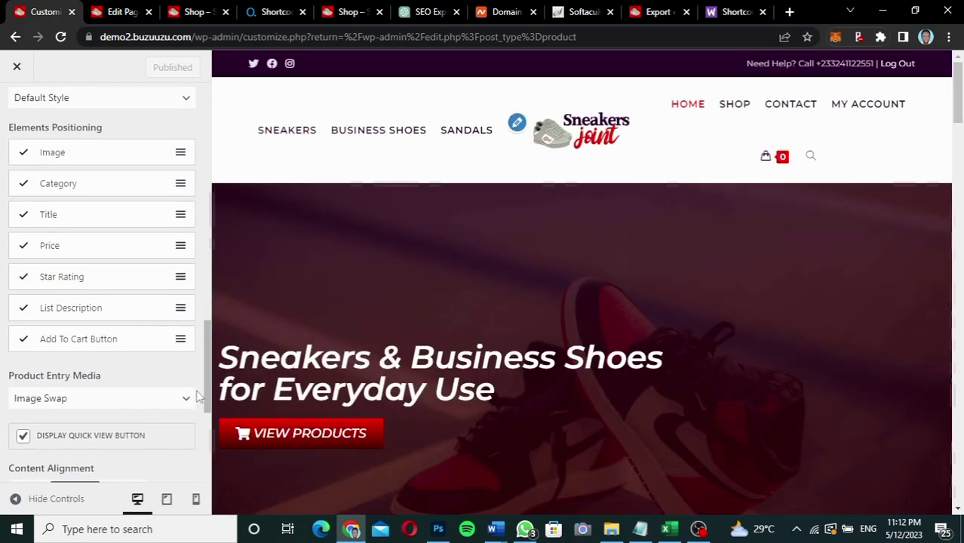
scroll(390, 384, down, 5)
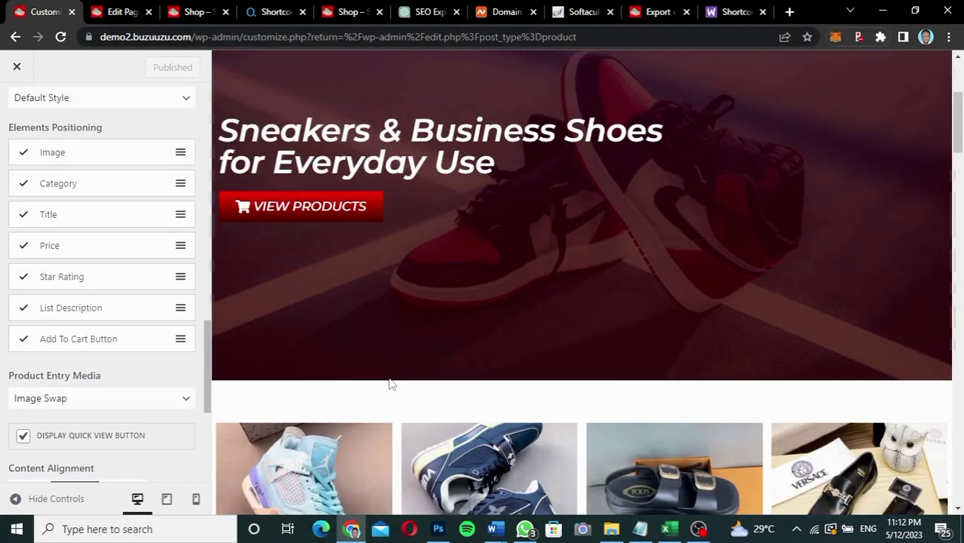
scroll(389, 383, down, 1)
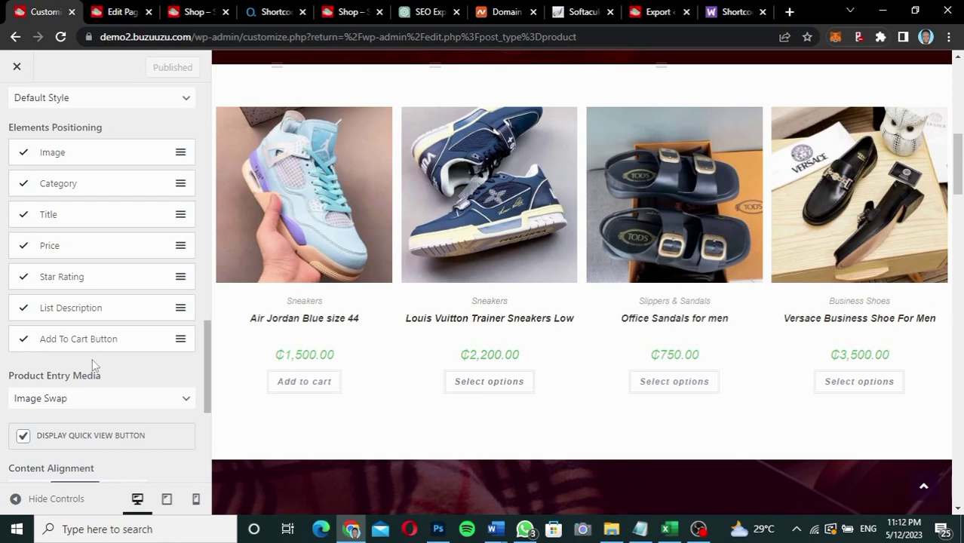
scroll(138, 351, down, 4)
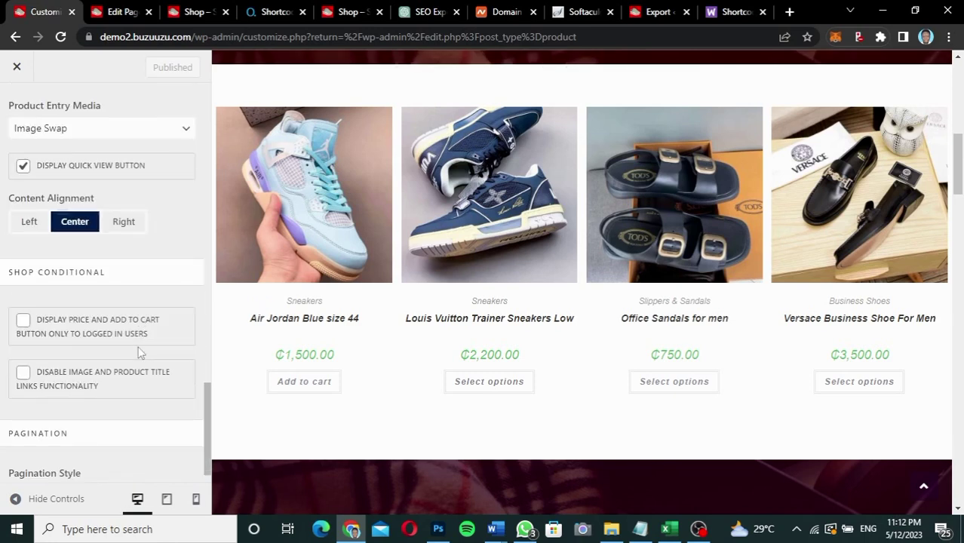
scroll(140, 350, down, 1)
scroll(139, 352, up, 1)
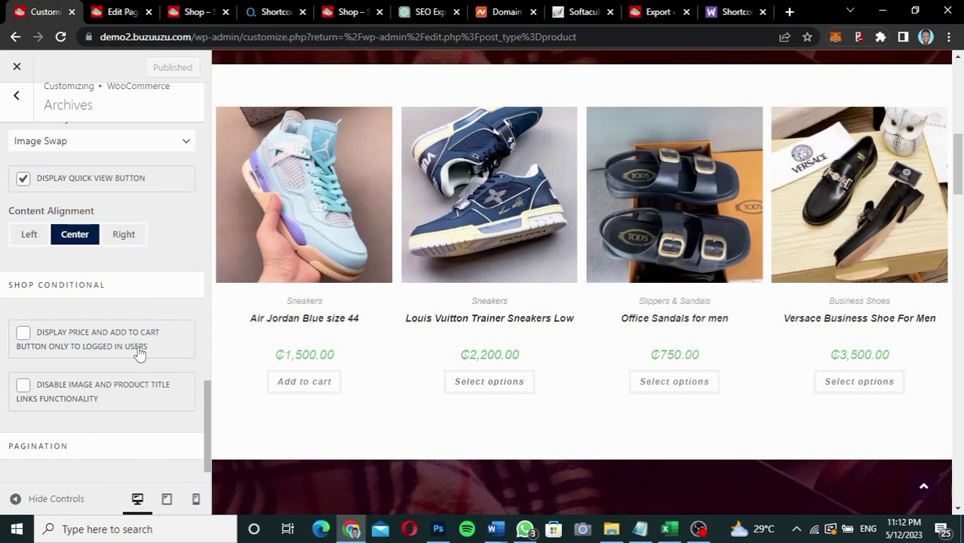
scroll(139, 353, down, 2)
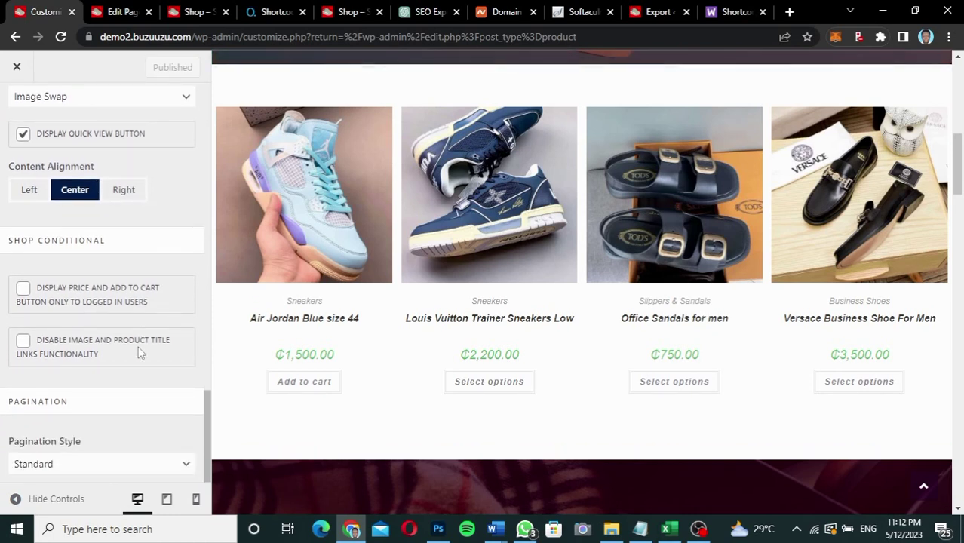
scroll(138, 351, up, 3)
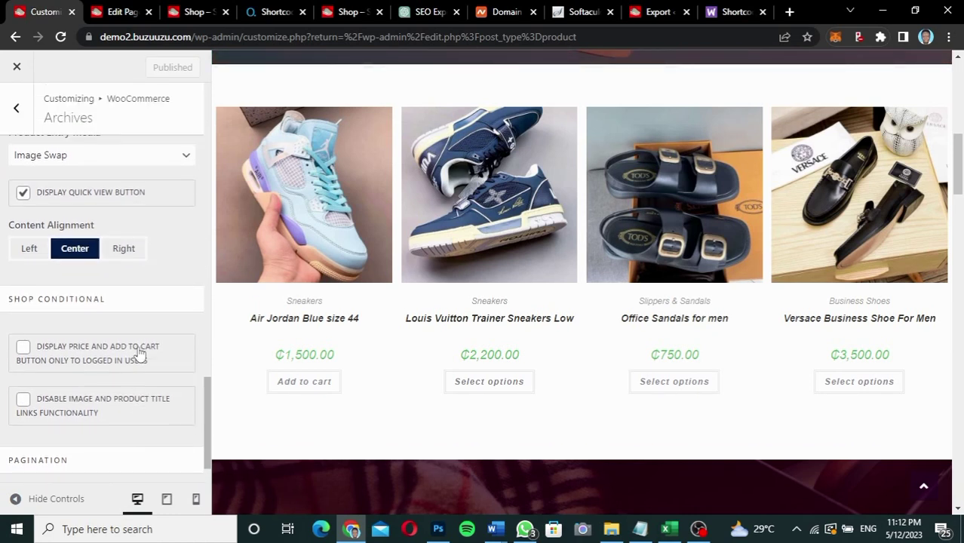
scroll(139, 351, up, 3)
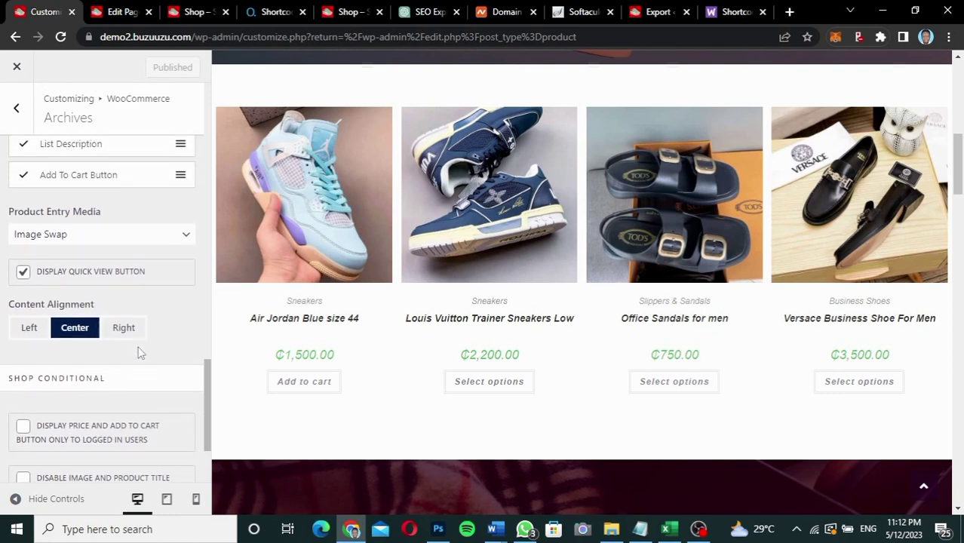
scroll(138, 352, up, 2)
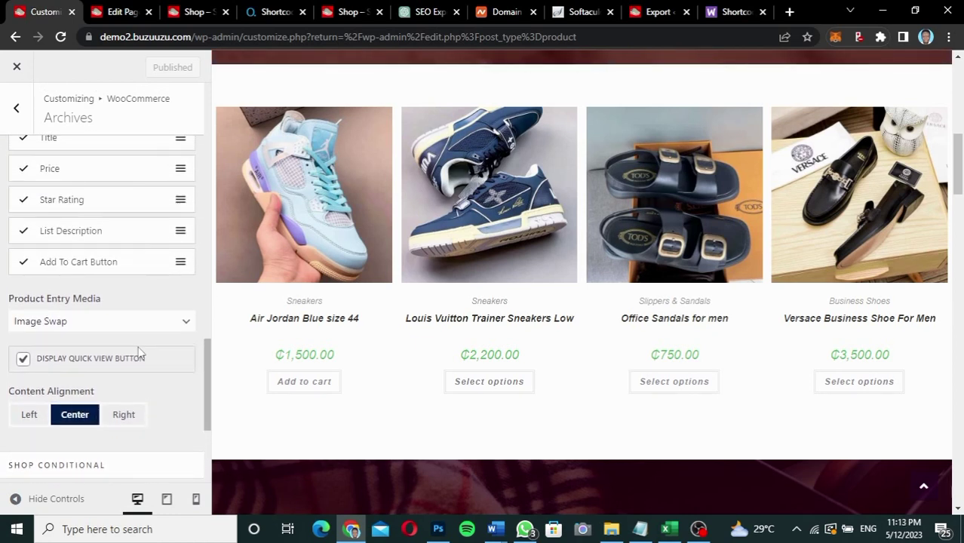
scroll(138, 352, up, 3)
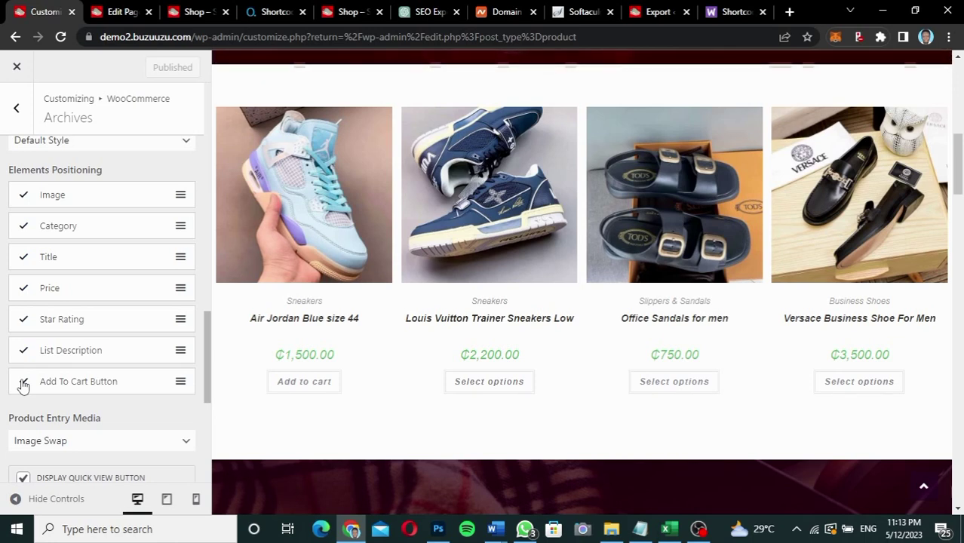
- Turn off the Add To Cart Button element and publish the archive products with Hover Style
click(23, 383)
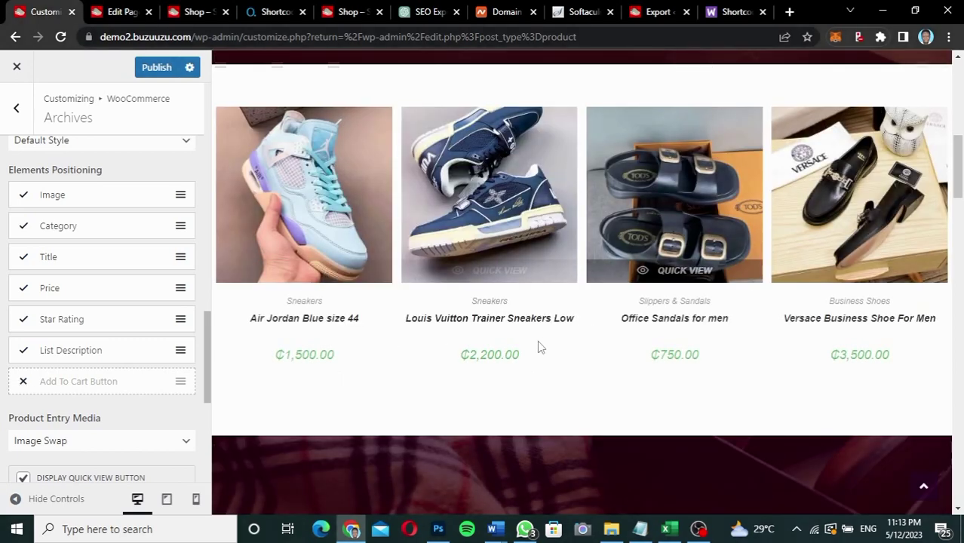
click(134, 143)
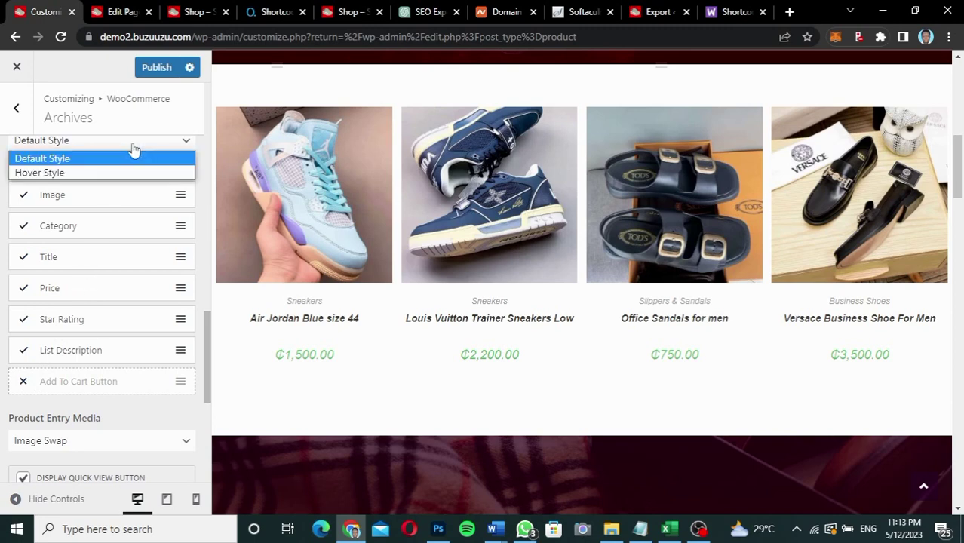
click(60, 174)
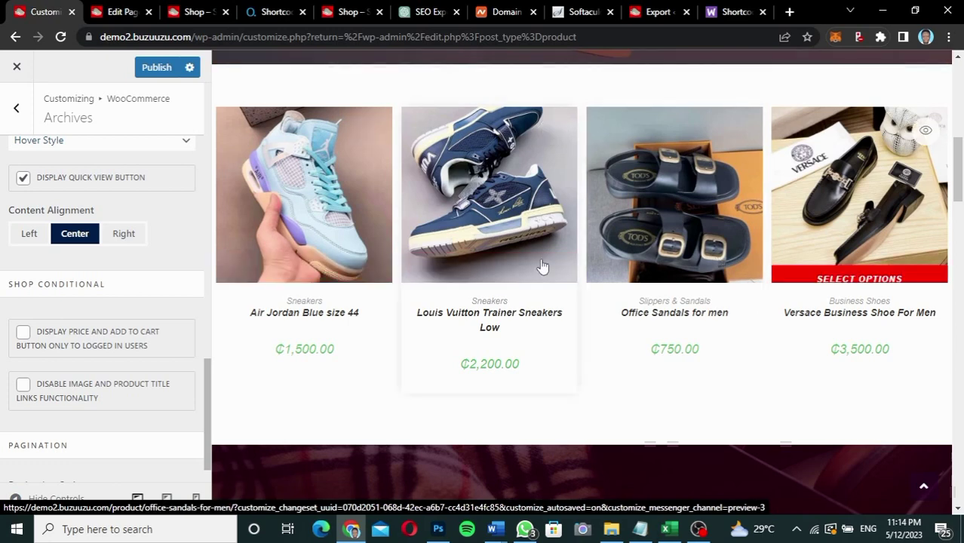
scroll(167, 332, up, 5)
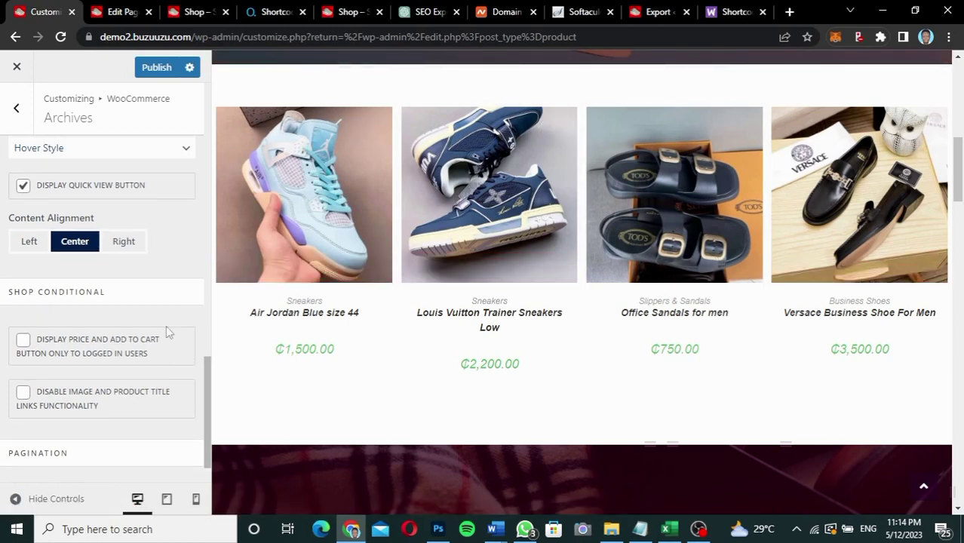
scroll(167, 331, up, 6)
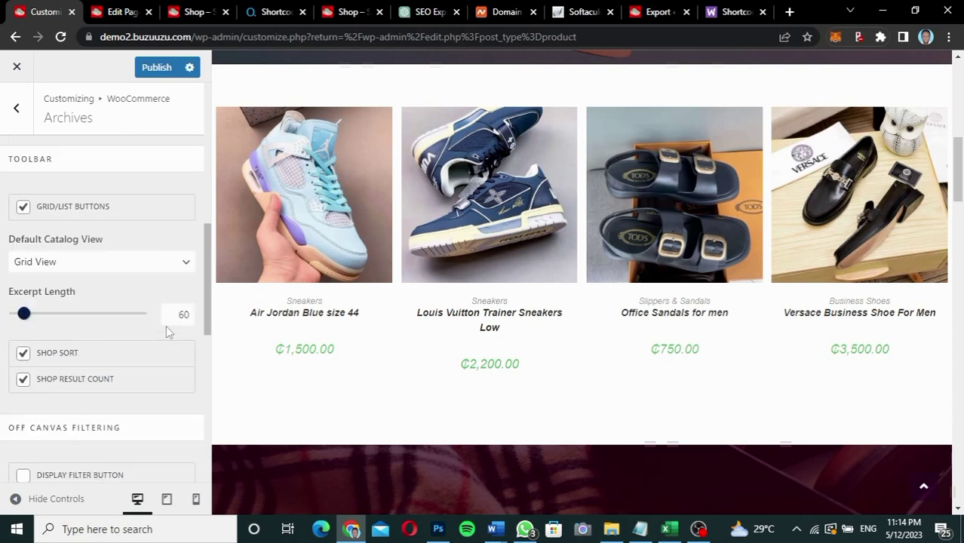
click(165, 67)
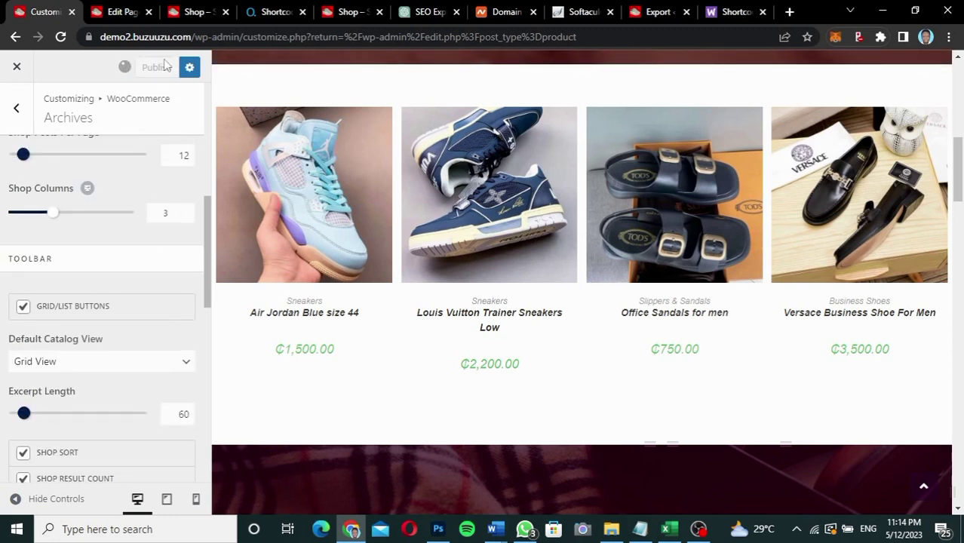
- Set the WooCommerce Single Product layout to the third option, a single content column without sidebars, and publish the change
scroll(125, 232, up, 1)
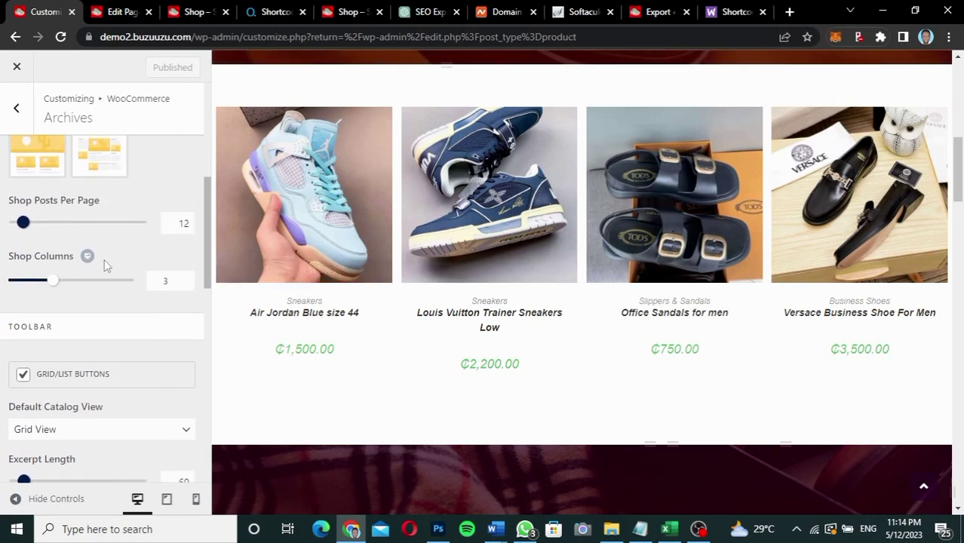
scroll(105, 258, up, 4)
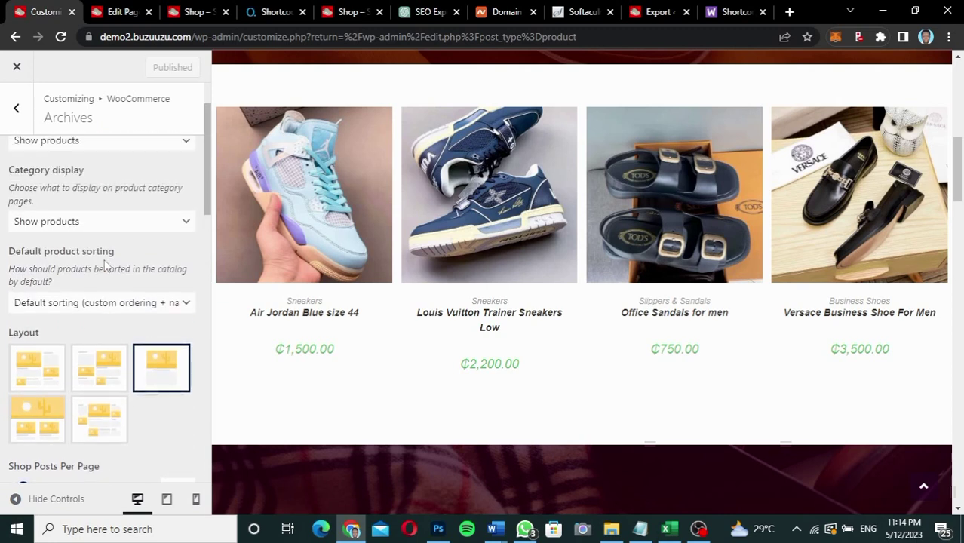
scroll(104, 258, up, 1)
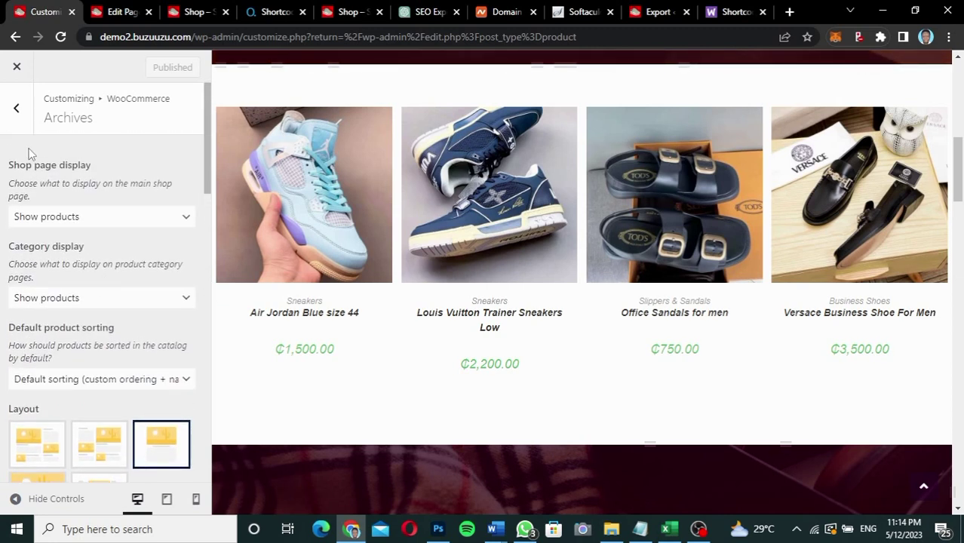
click(18, 110)
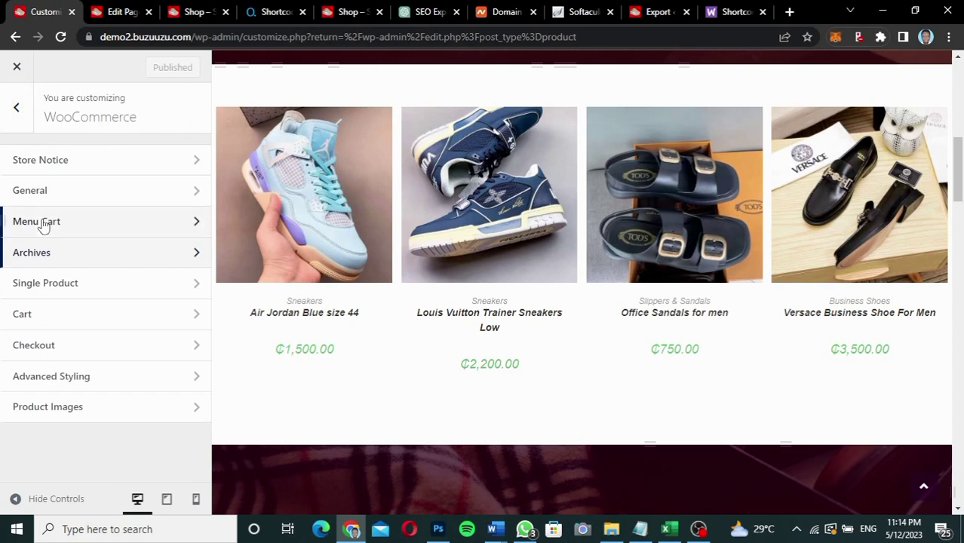
click(62, 294)
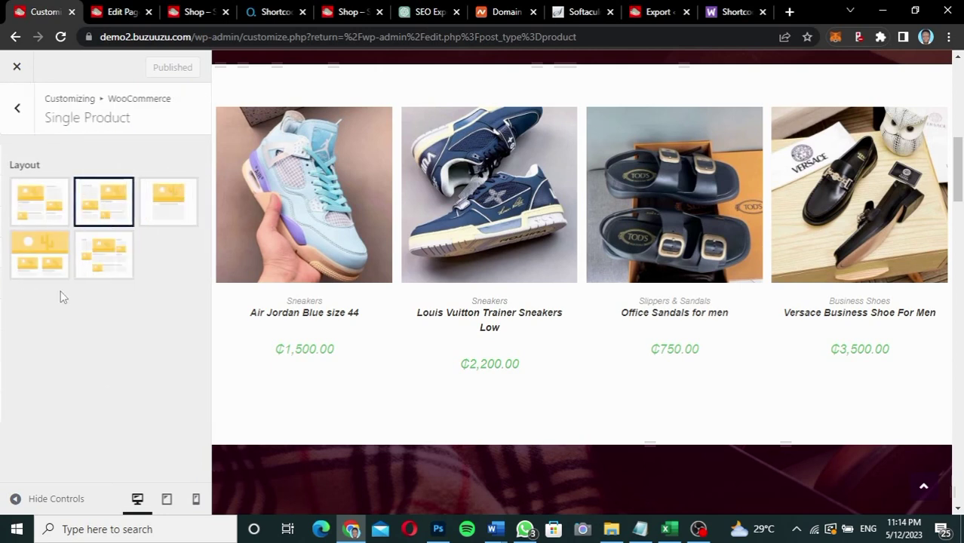
click(169, 200)
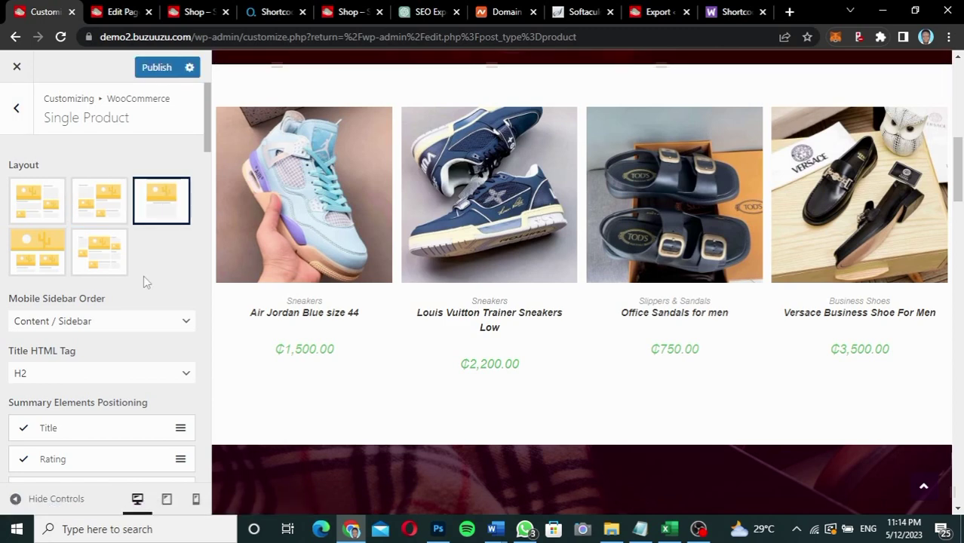
scroll(144, 277, down, 3)
scroll(146, 281, down, 5)
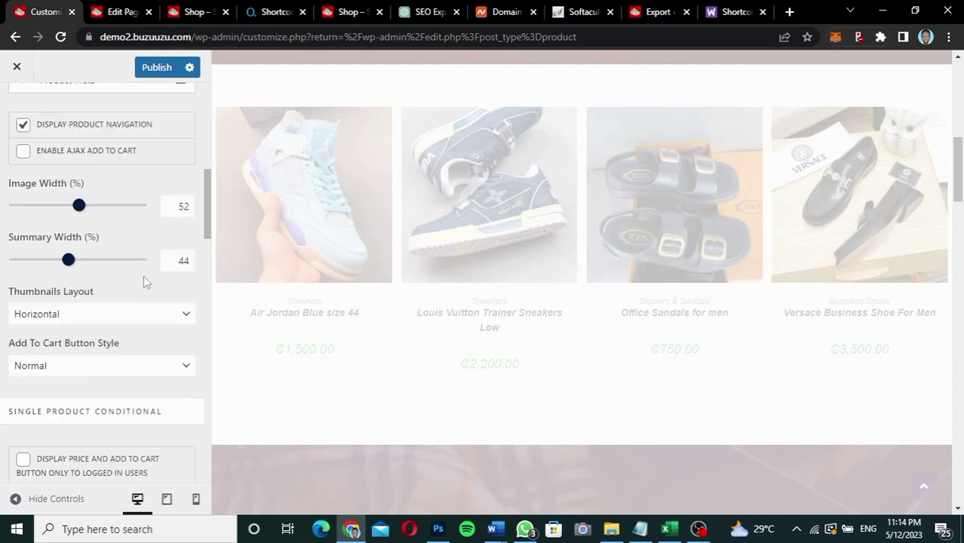
scroll(145, 281, down, 4)
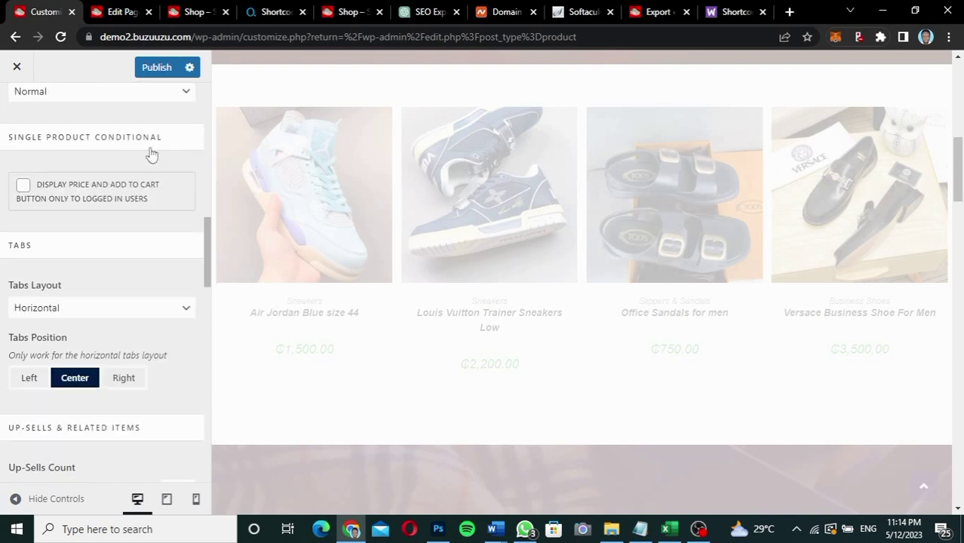
click(157, 68)
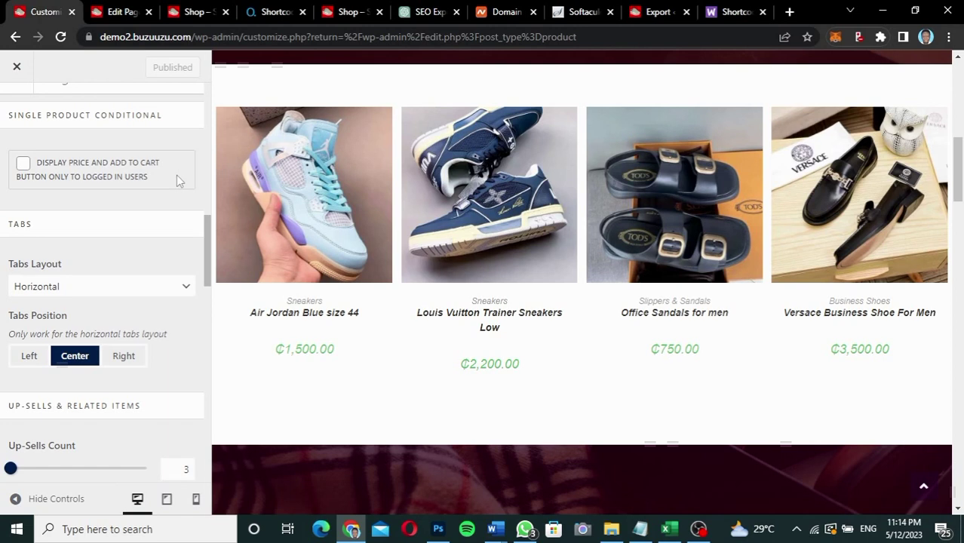
- Check the distraction-free and cross-sells options in the WooCommerce Cart settings
scroll(176, 175, up, 10)
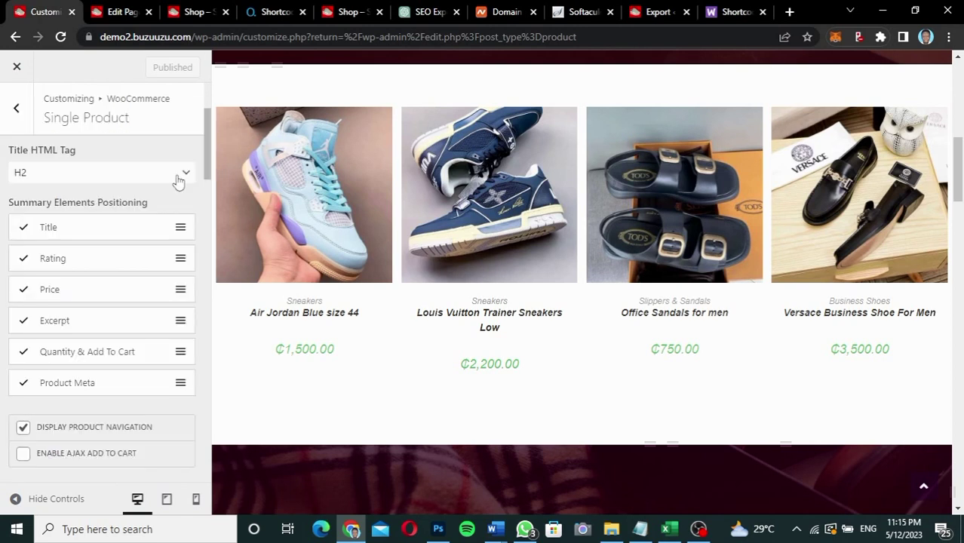
click(16, 110)
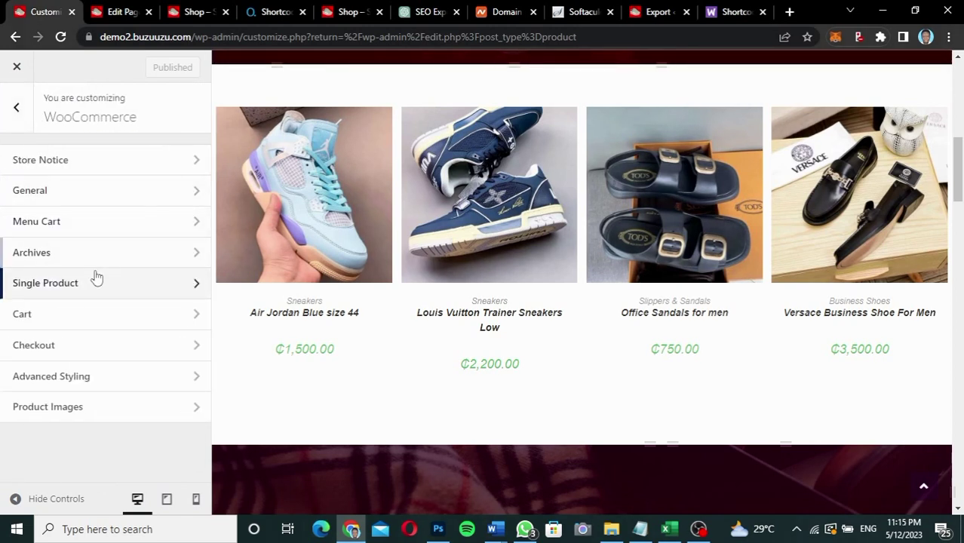
click(101, 318)
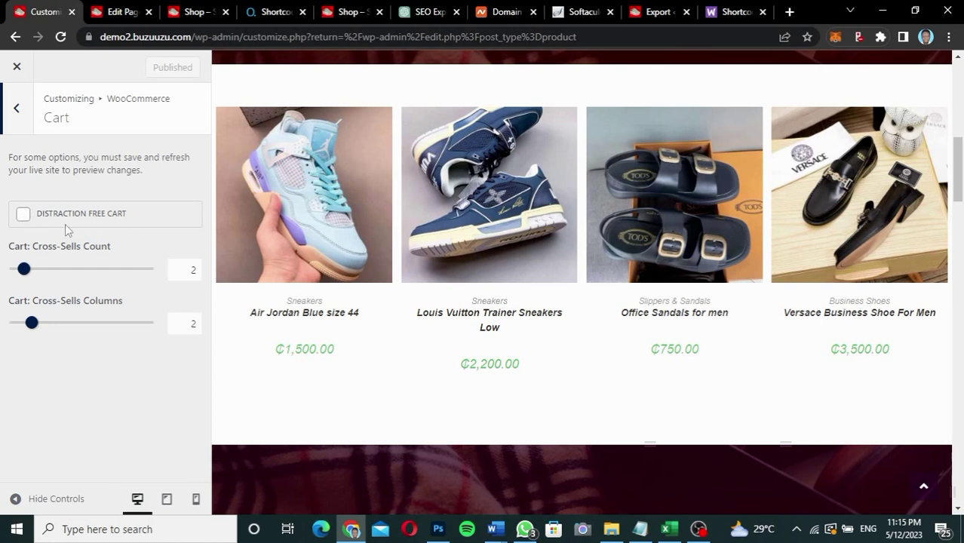
click(13, 114)
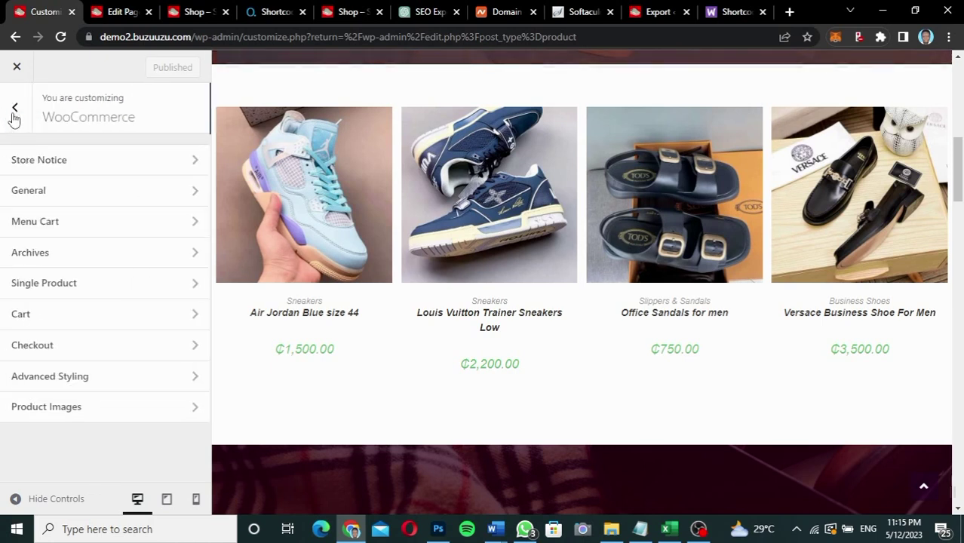
- Enable Multi-Step Checkout in the WooCommerce Checkout settings and publish the change
click(54, 347)
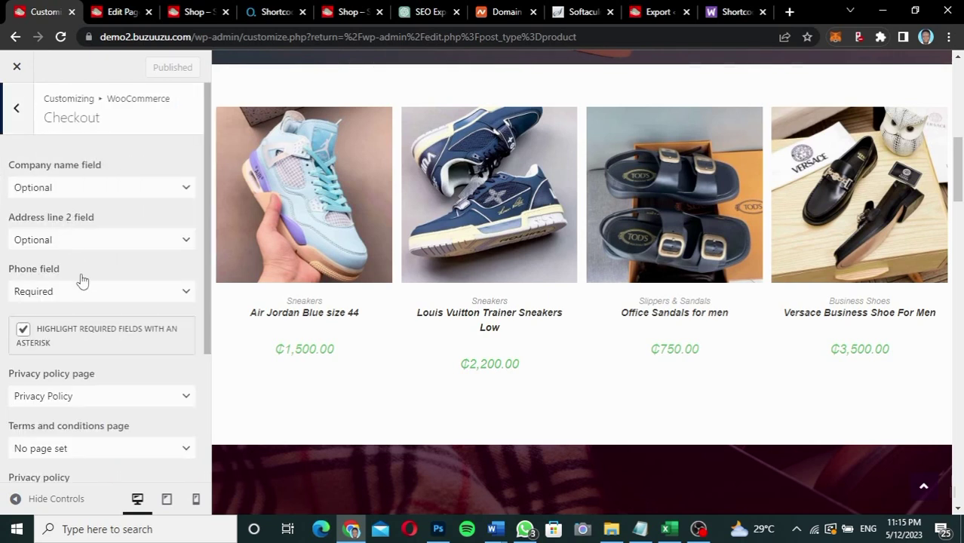
scroll(82, 280, down, 5)
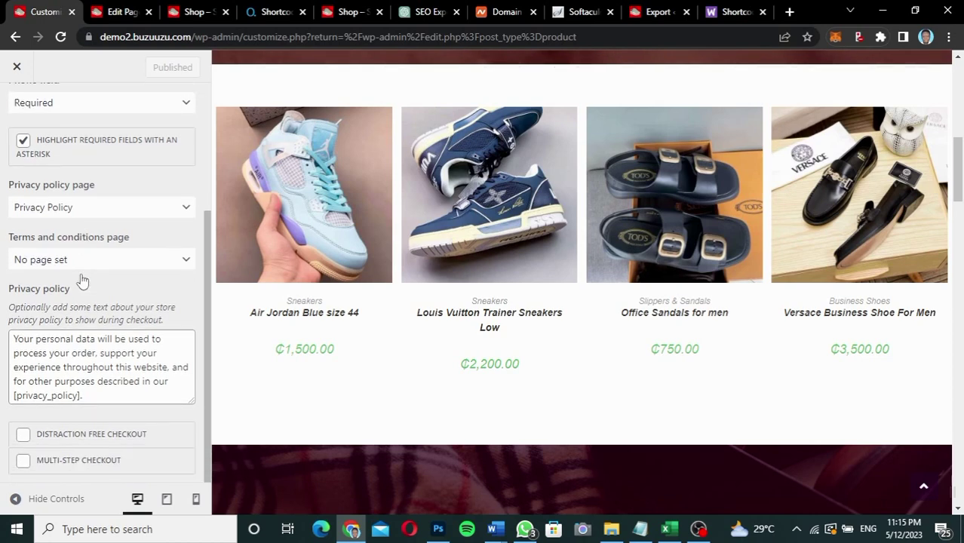
click(23, 461)
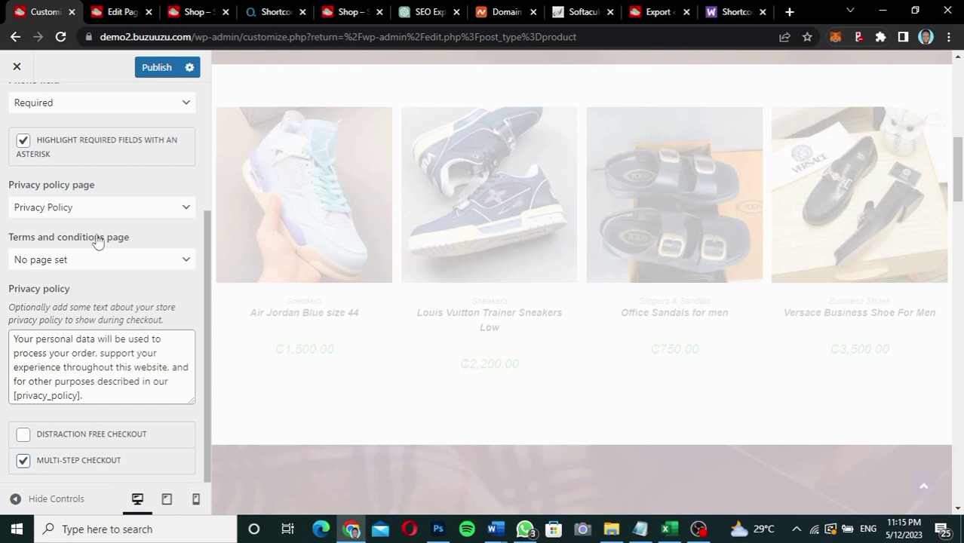
scroll(98, 240, up, 3)
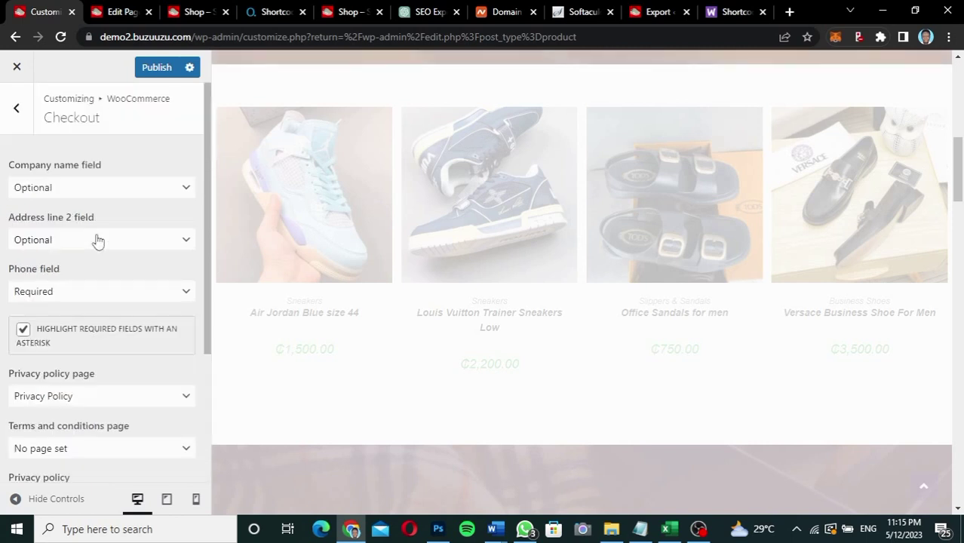
click(157, 68)
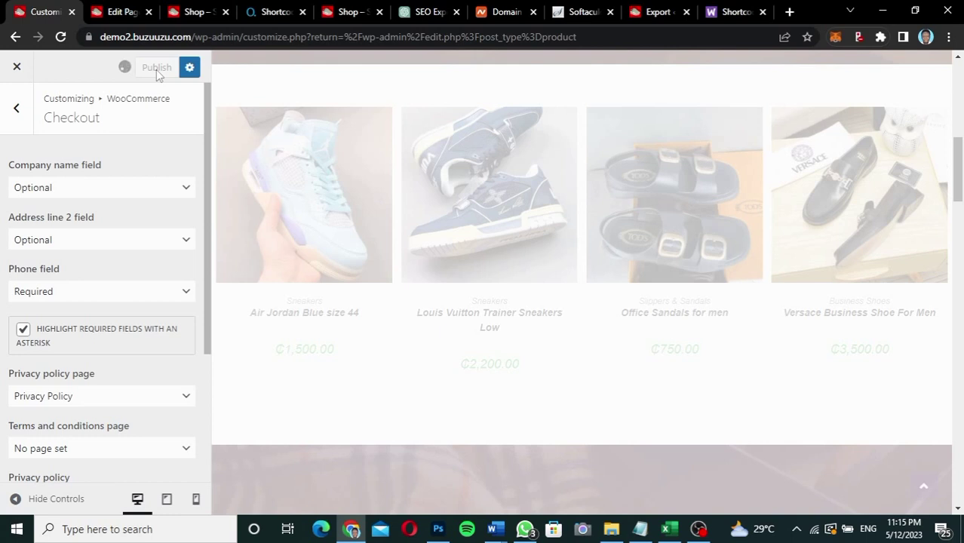
- Set the On Sale Background color to pure red #ff0000 in WooCommerce's Advanced Styling settings
click(19, 112)
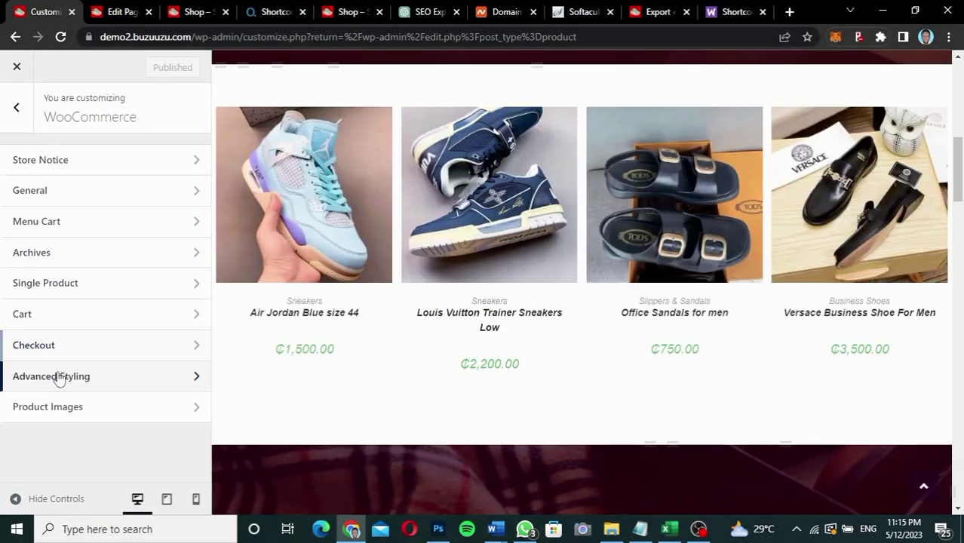
click(59, 378)
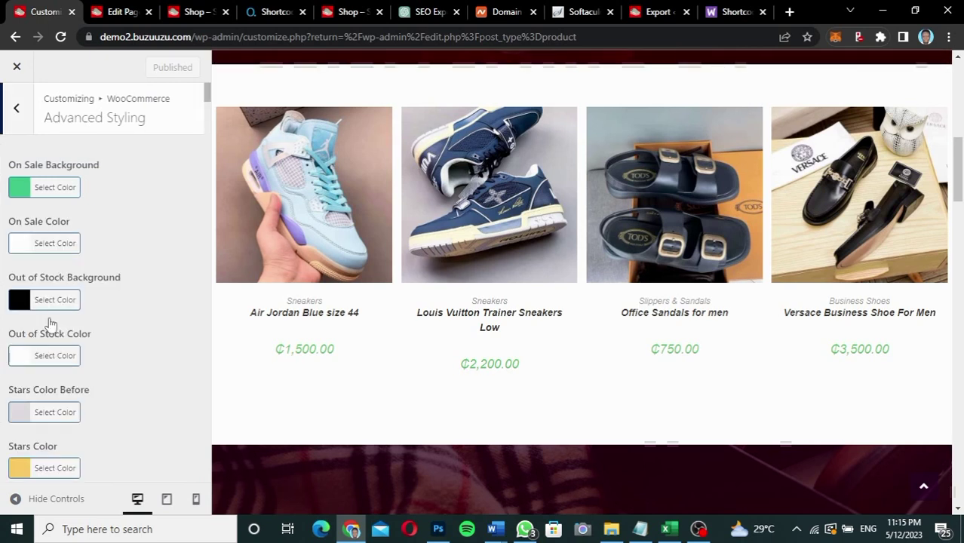
click(20, 194)
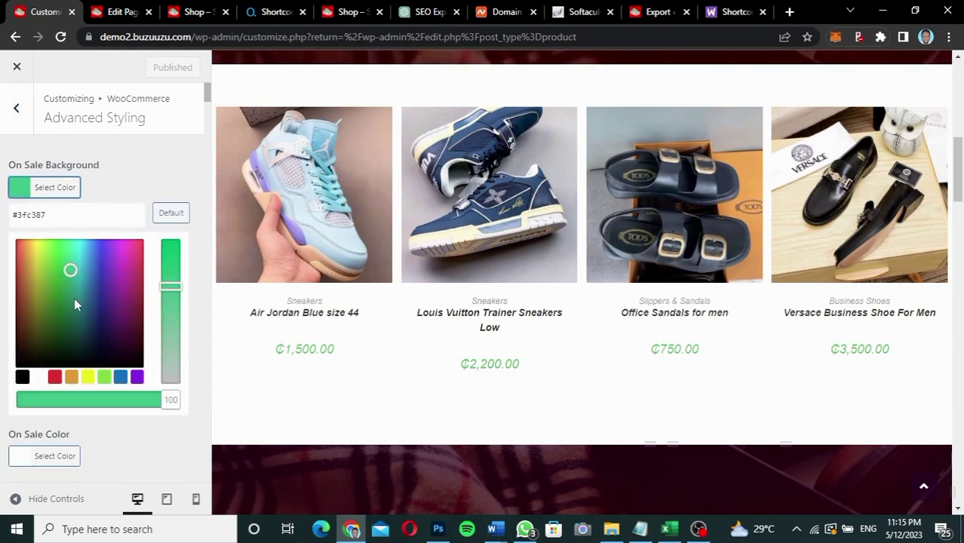
drag(68, 272, 12, 243)
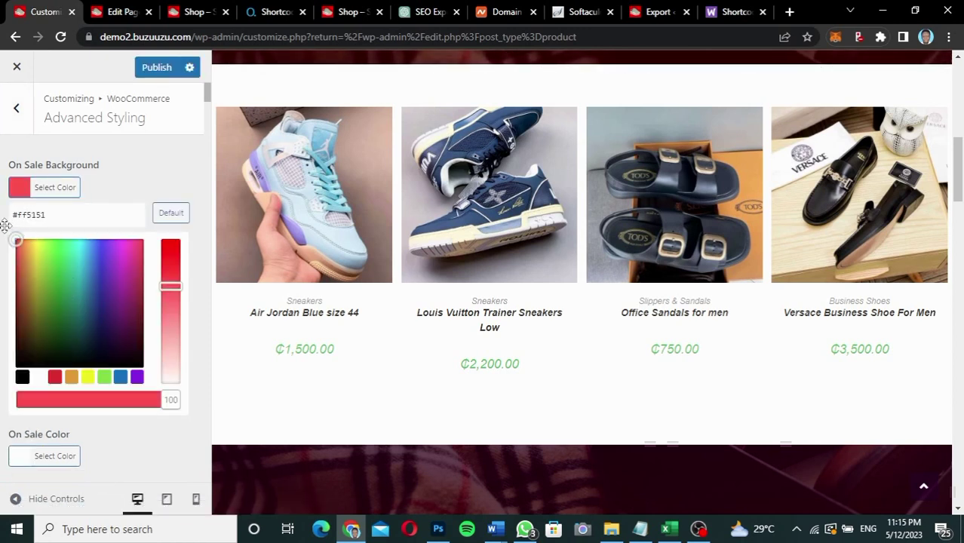
click(10, 256)
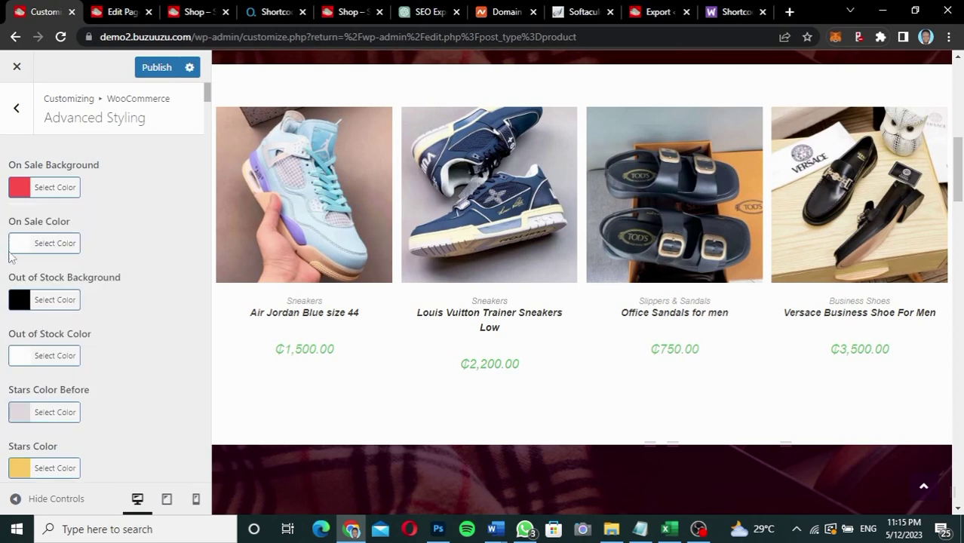
click(21, 188)
drag(171, 286, 171, 242)
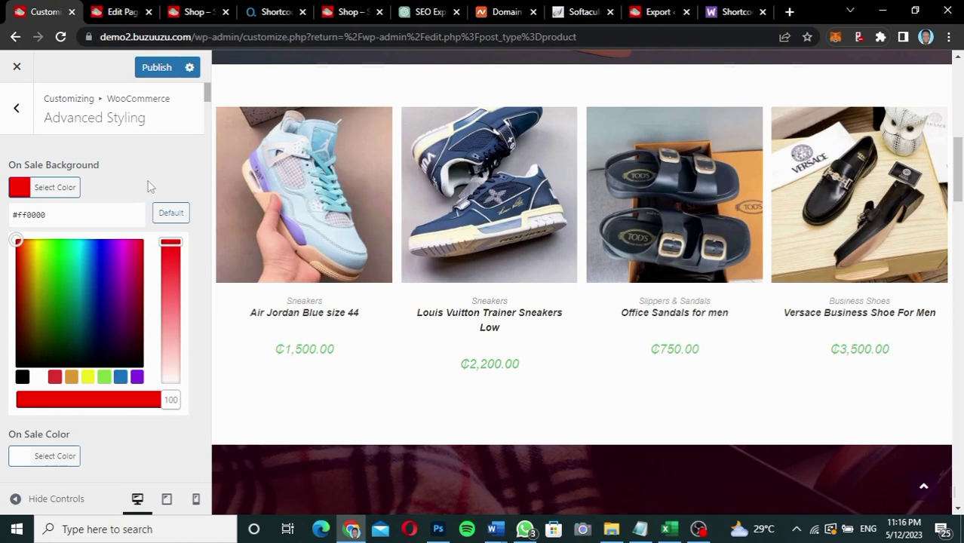
click(171, 166)
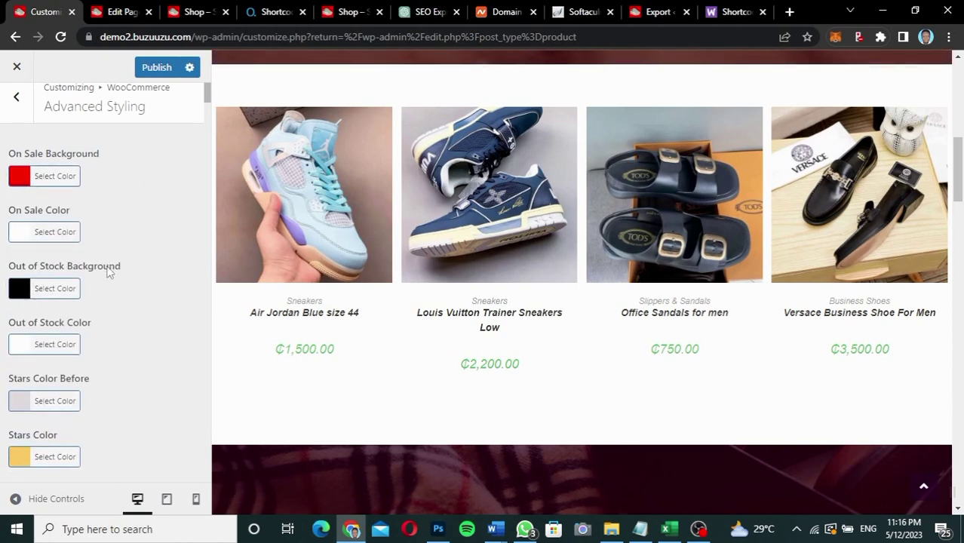
- Set the Price Color under Product Entry to black and publish the styling changes
scroll(107, 270, down, 2)
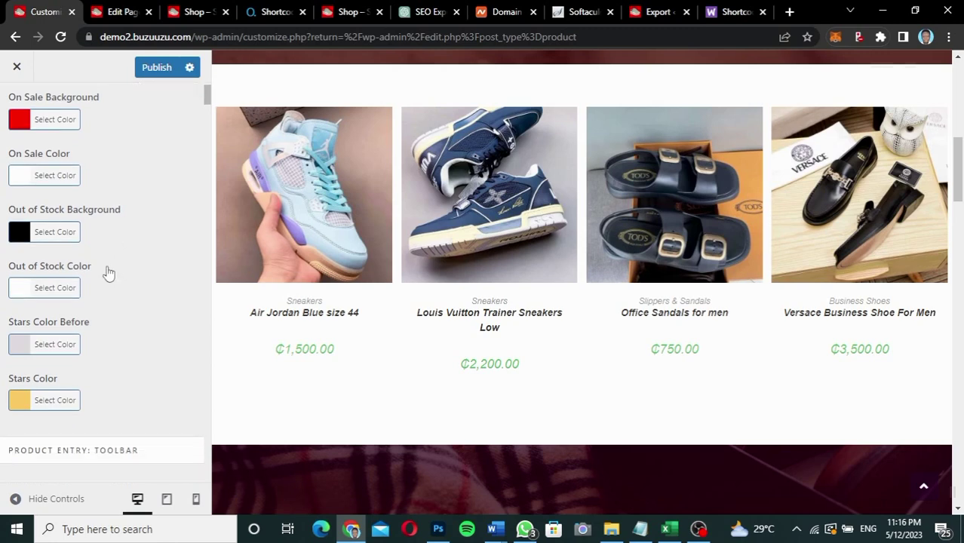
scroll(108, 273, down, 1)
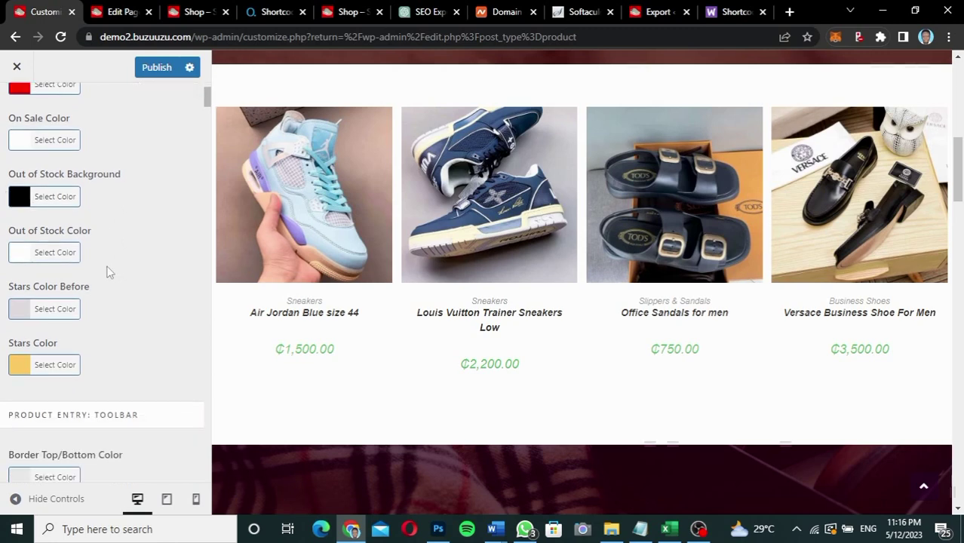
scroll(107, 272, down, 3)
scroll(108, 271, down, 5)
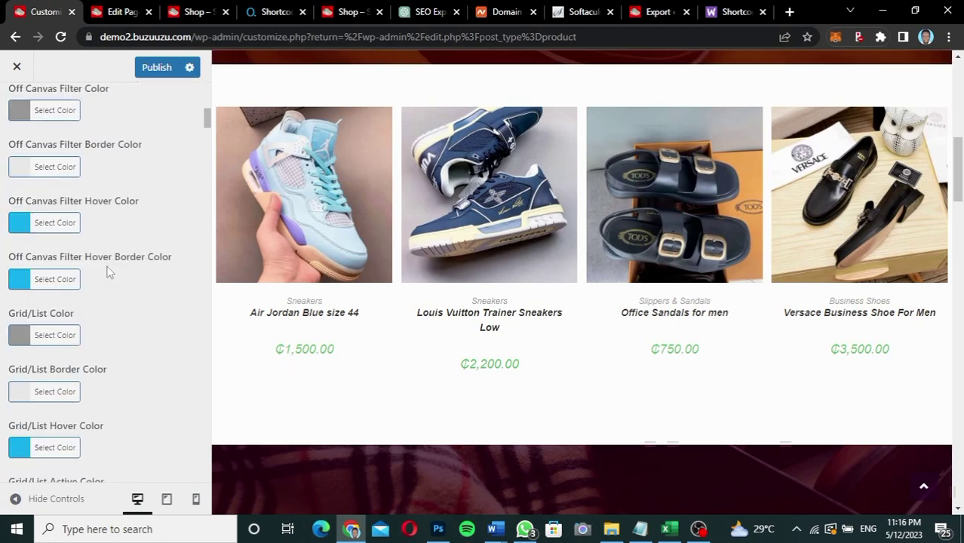
scroll(108, 271, down, 4)
scroll(108, 271, down, 12)
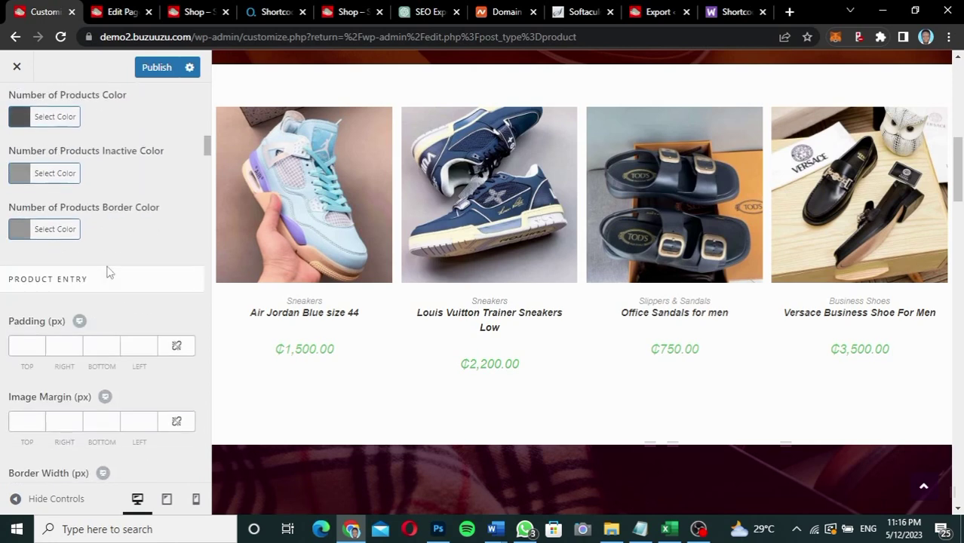
scroll(108, 272, down, 9)
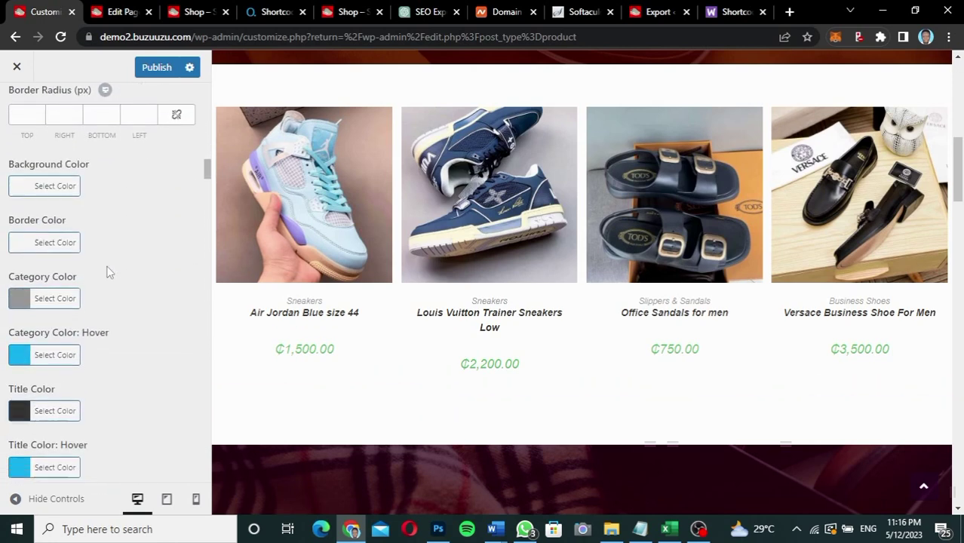
scroll(108, 271, down, 1)
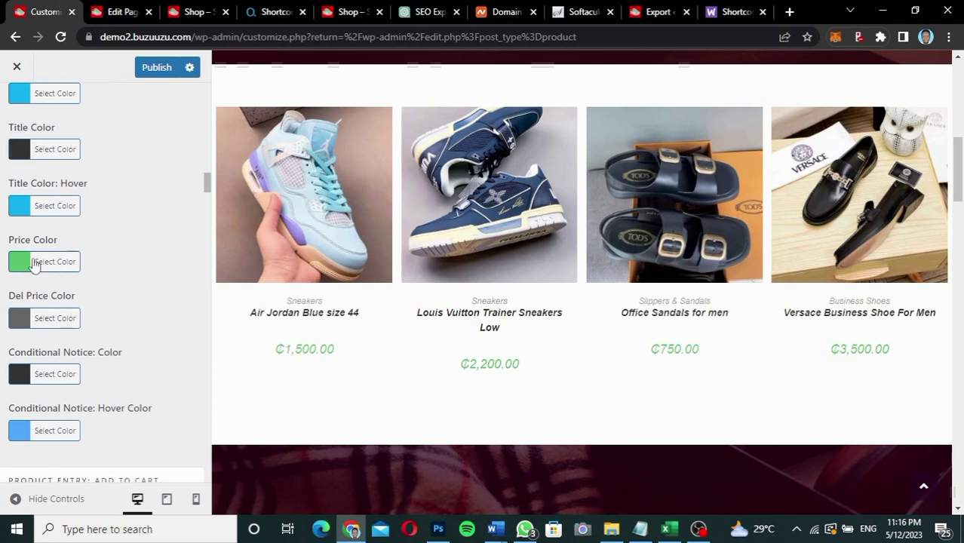
click(22, 261)
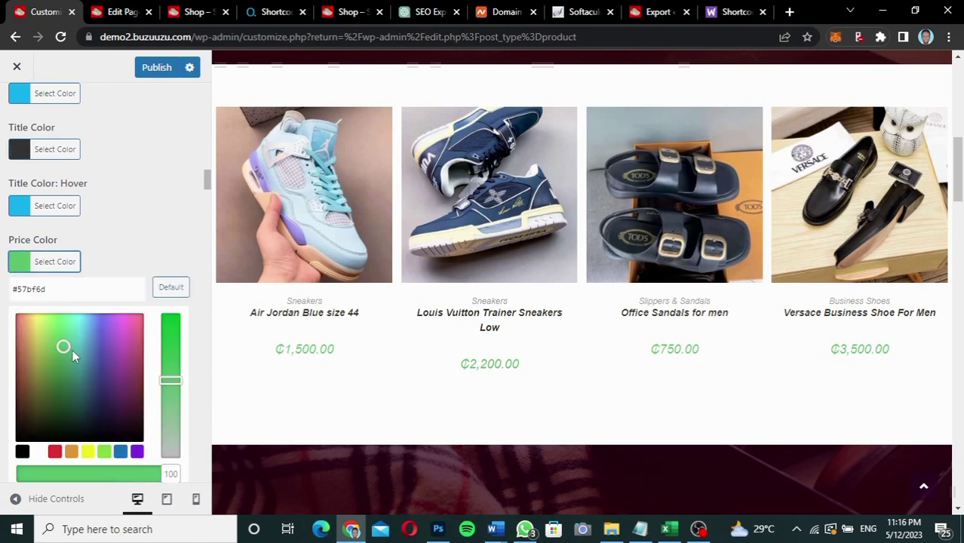
click(22, 451)
click(2, 465)
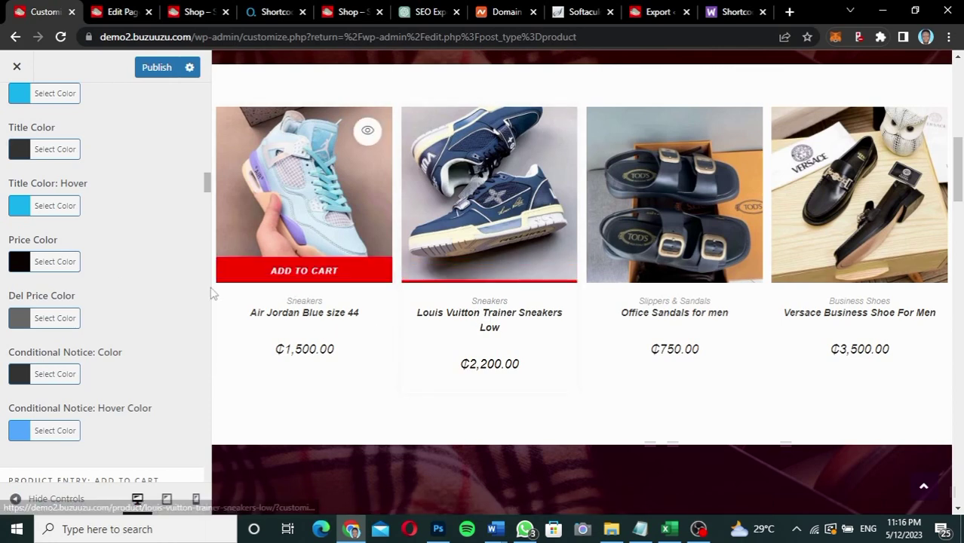
click(157, 68)
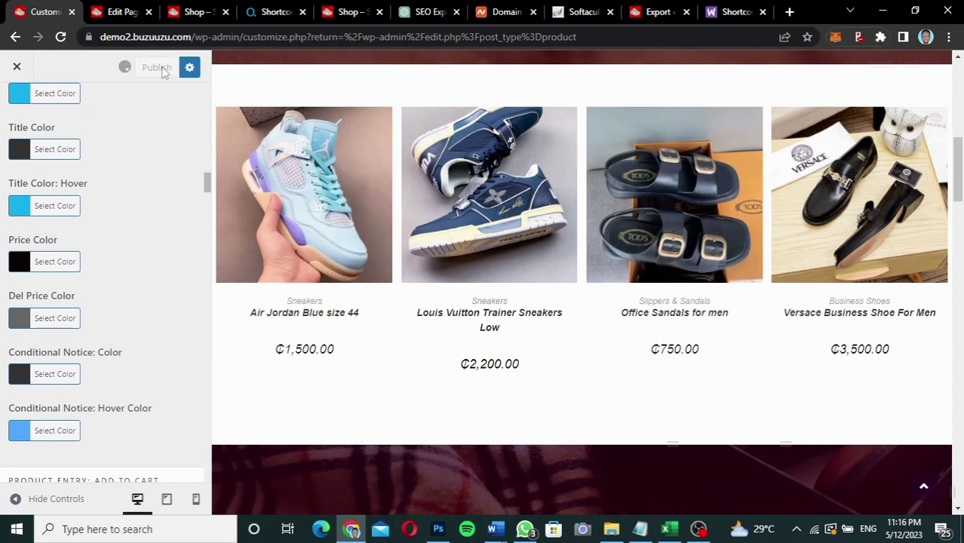
- Set the Price Color under Single Product to black #000000 and publish the change
scroll(45, 257, down, 6)
click(45, 258)
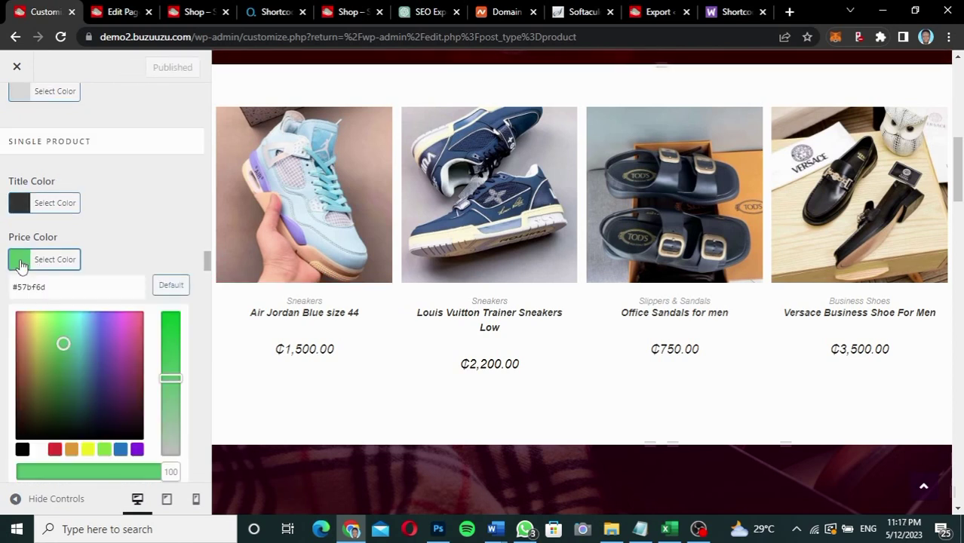
click(22, 450)
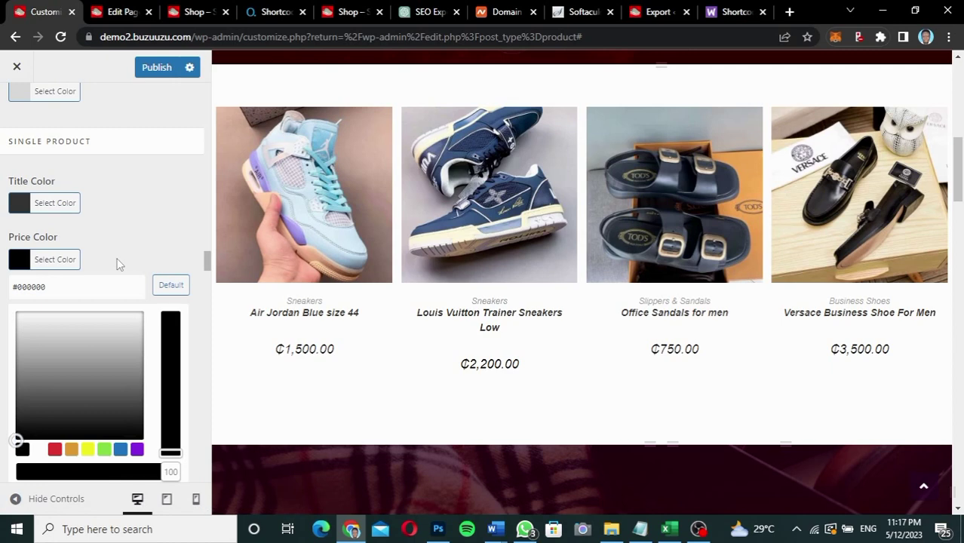
click(162, 68)
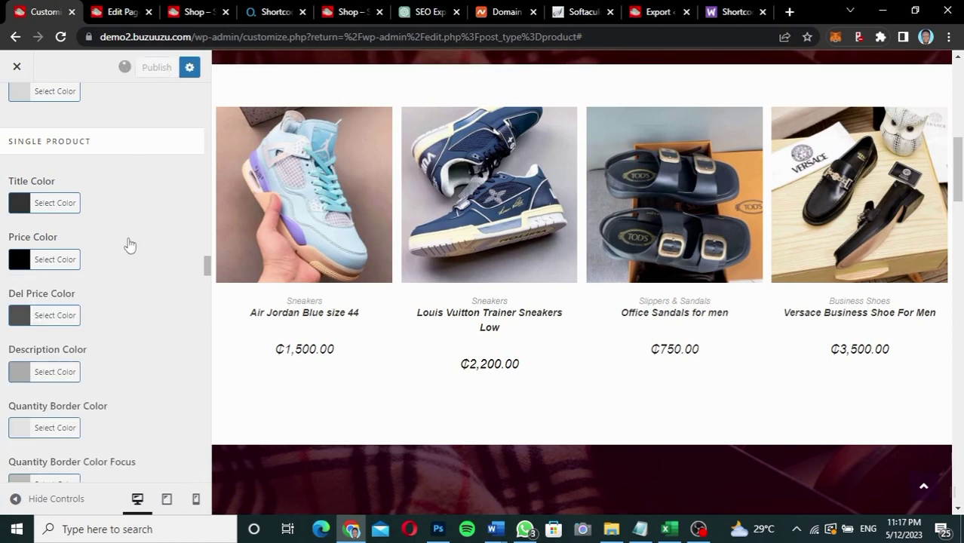
- Open the WooCommerce Archives settings and examine the product cards on the buzuuzu.com shop page for comparison
scroll(130, 245, up, 3)
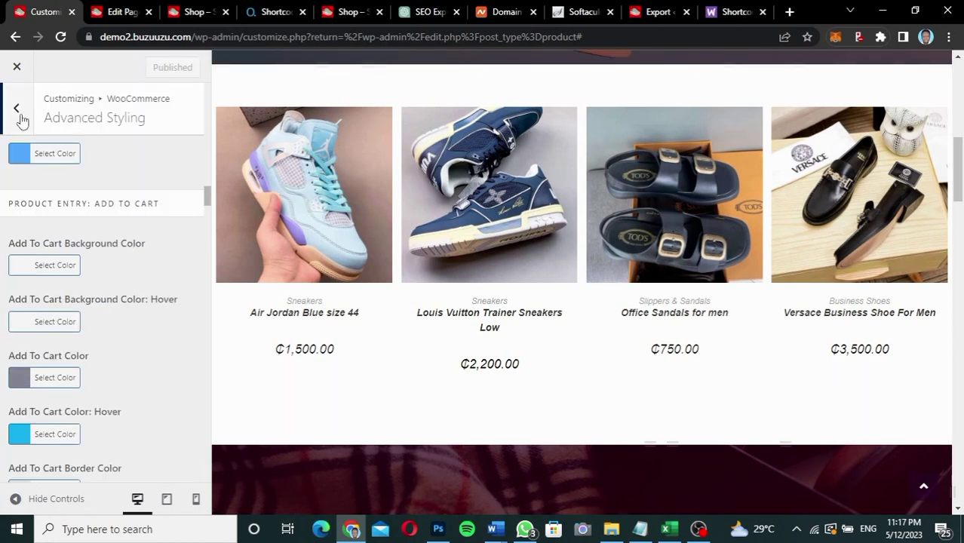
click(17, 109)
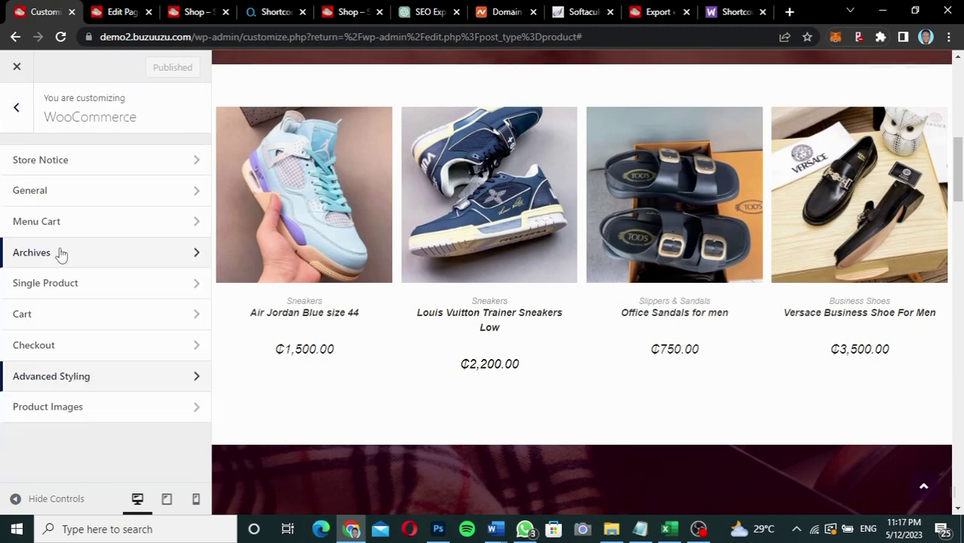
click(61, 253)
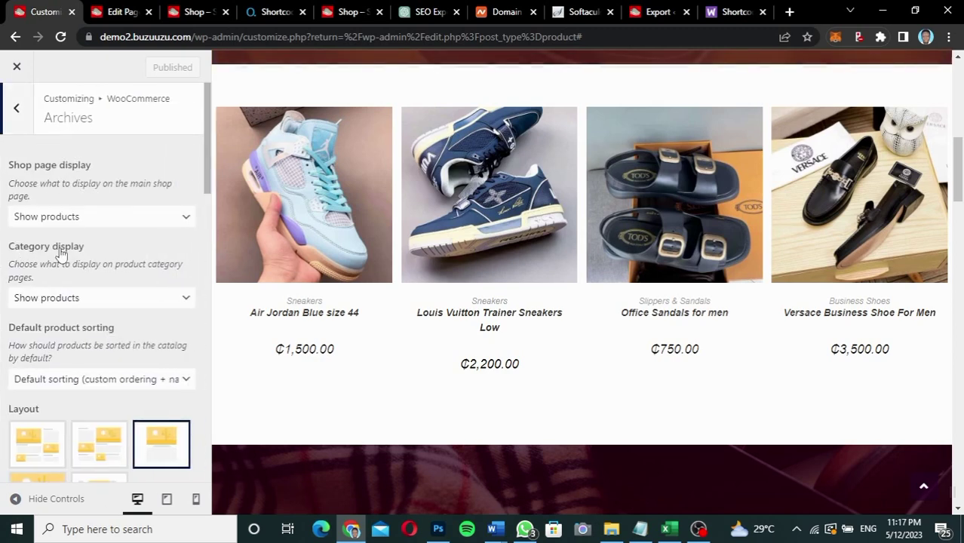
scroll(61, 253, down, 5)
click(348, 11)
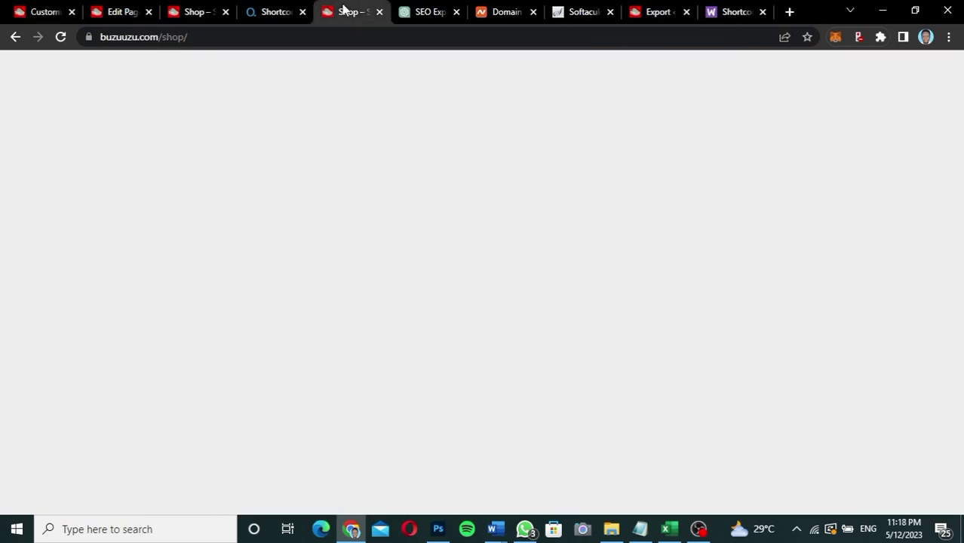
scroll(381, 300, down, 4)
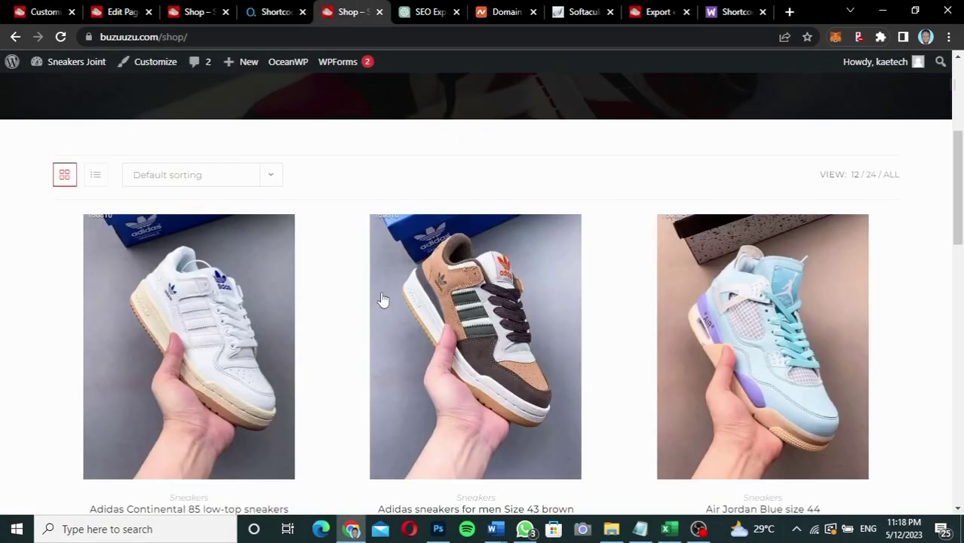
scroll(381, 300, down, 2)
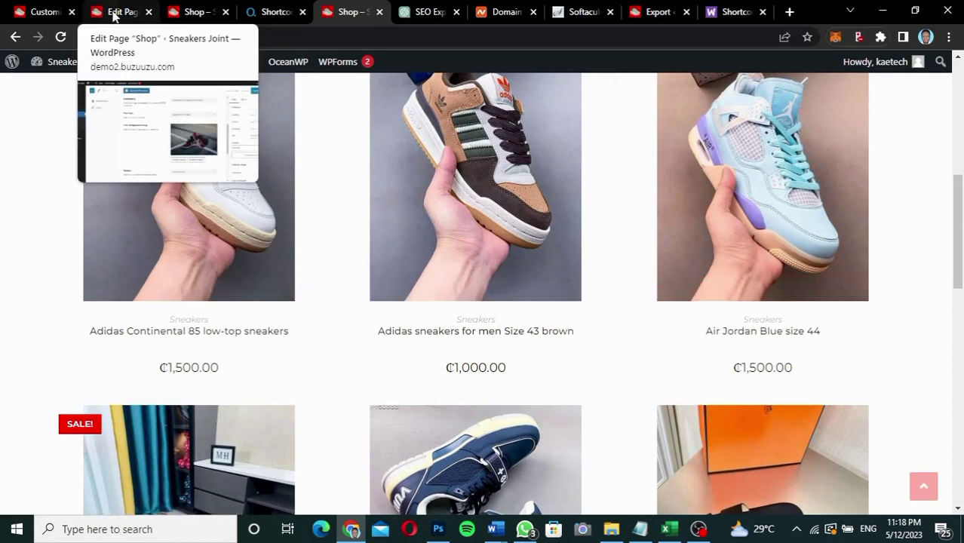
- Check the product cards in the customizer preview against the reference shop and switch to the Shop page's editor
click(47, 12)
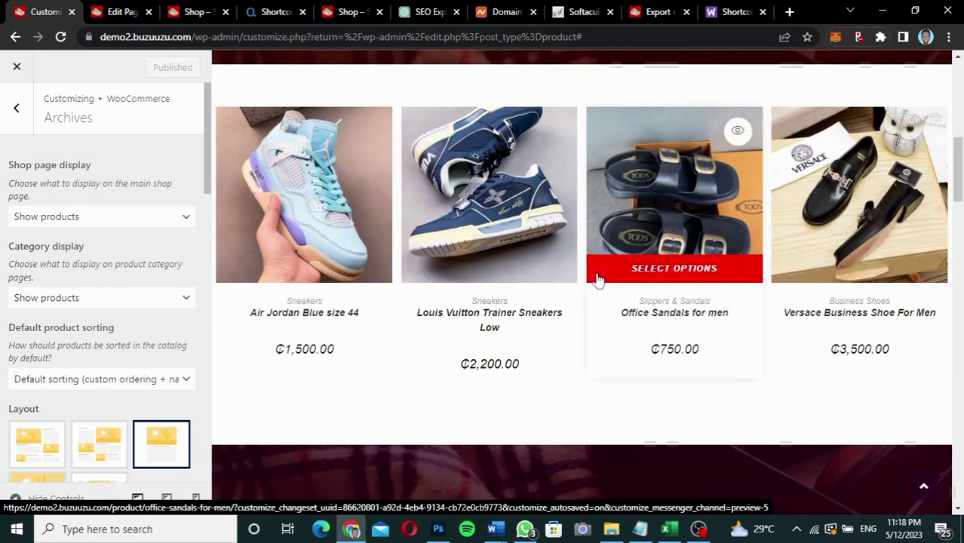
scroll(452, 271, down, 1)
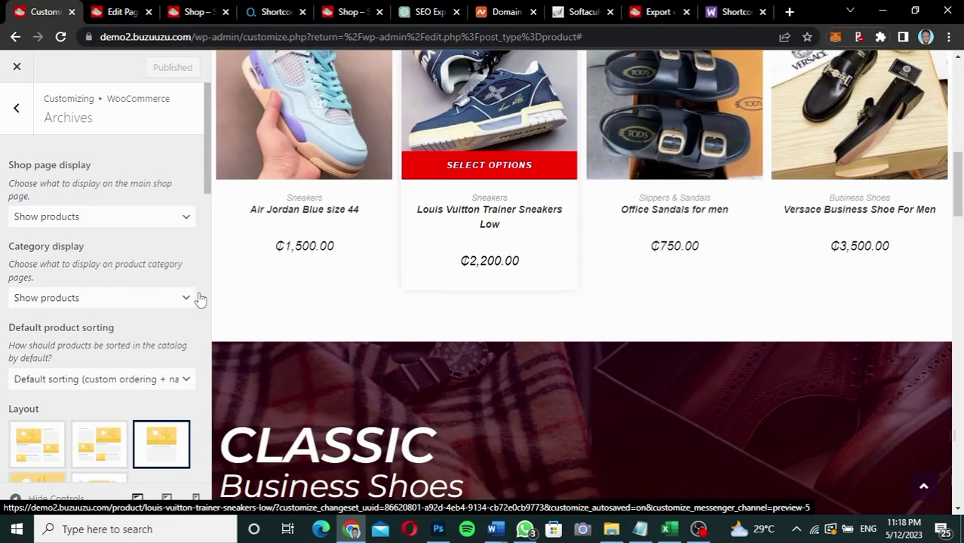
scroll(225, 275, down, 2)
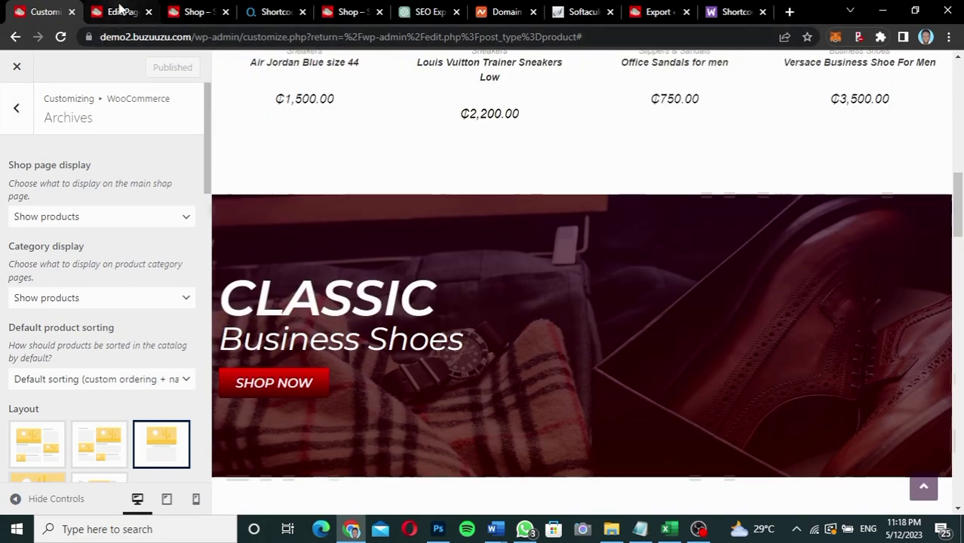
click(121, 12)
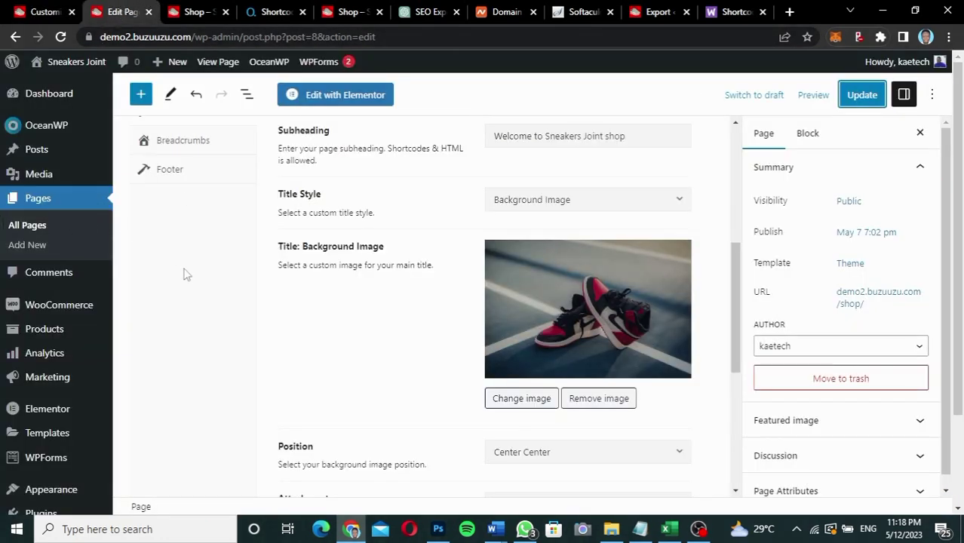
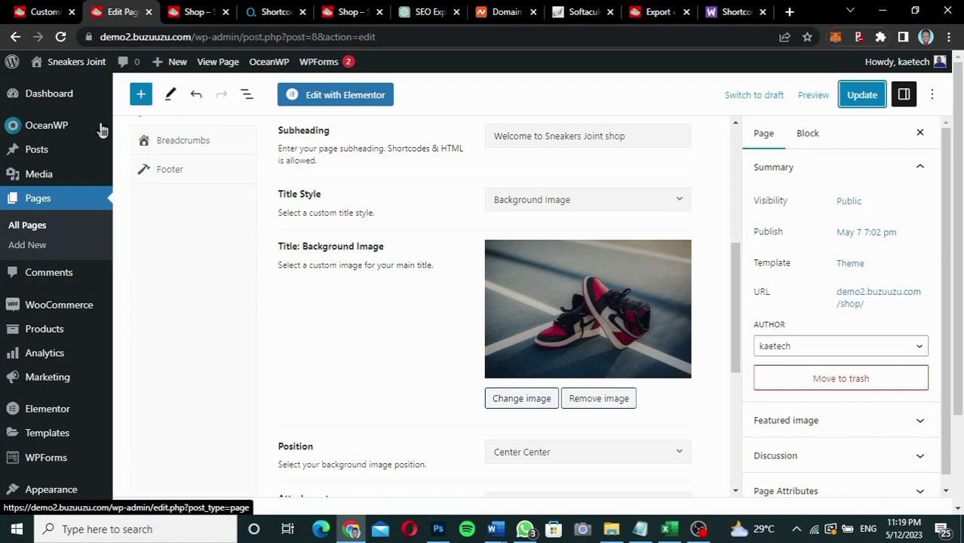
- Add the brown Adidas sneakers for men Size 43 to the cart from the demo2 shop page
click(339, 14)
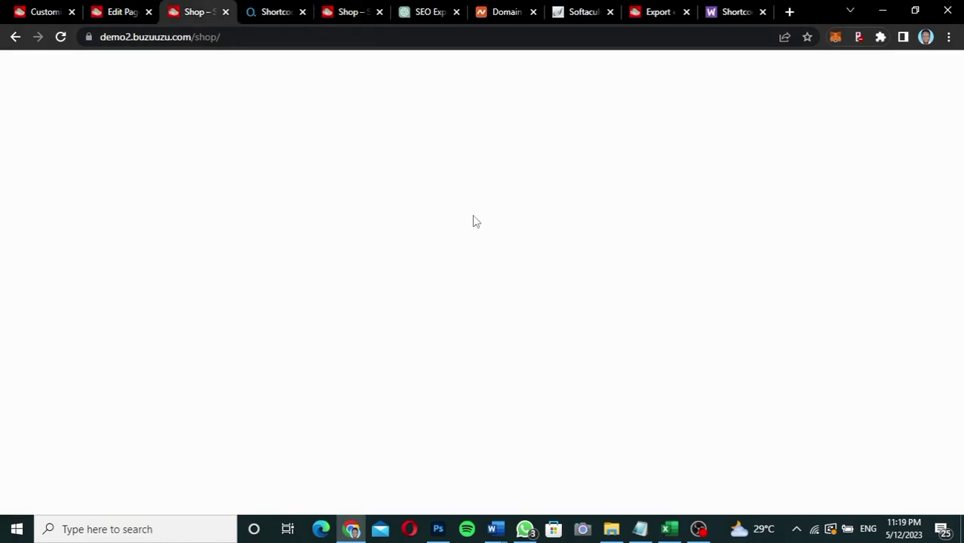
scroll(606, 306, down, 3)
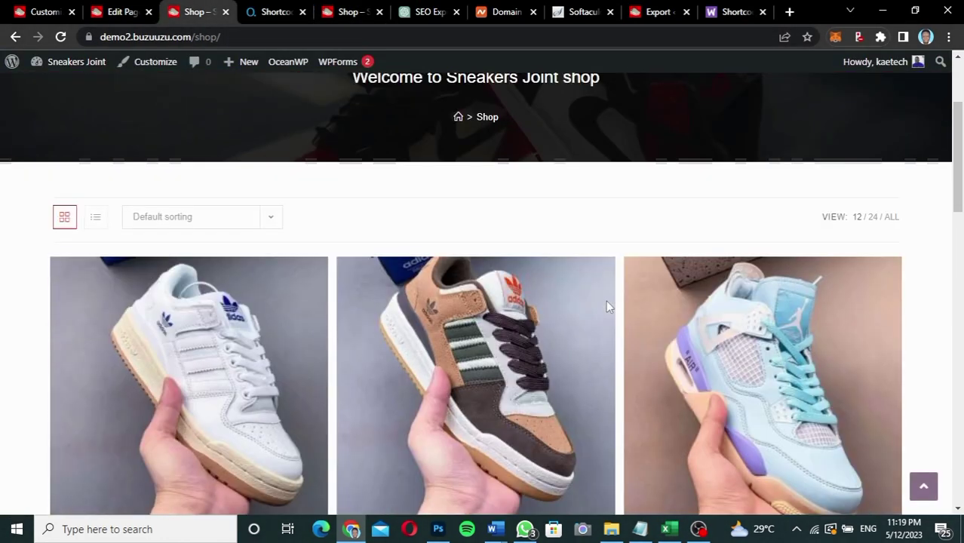
scroll(607, 306, down, 3)
click(492, 326)
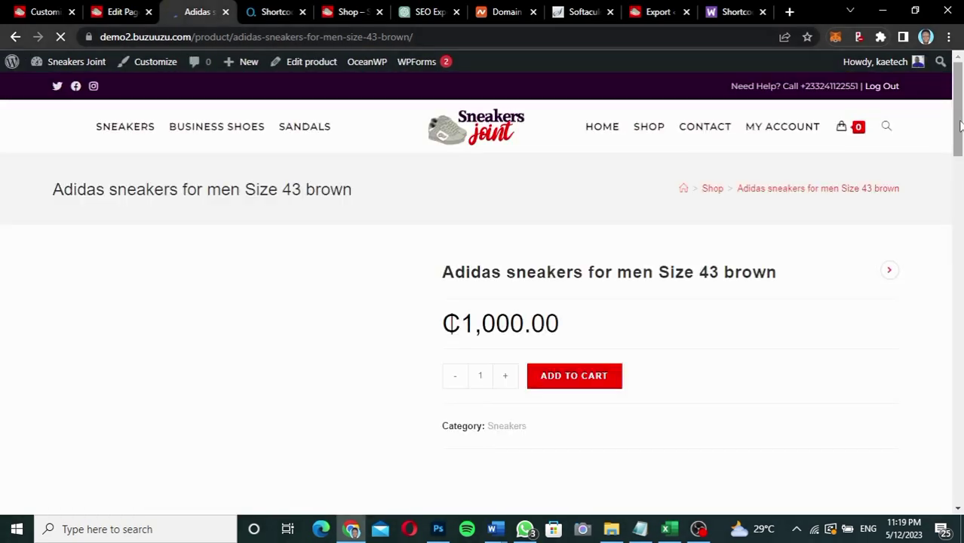
drag(957, 126, 924, 111)
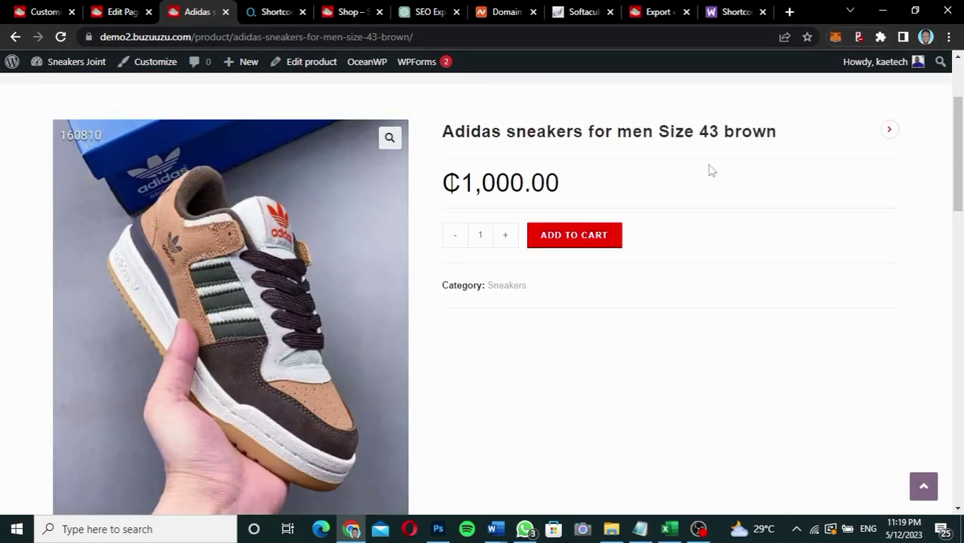
click(574, 235)
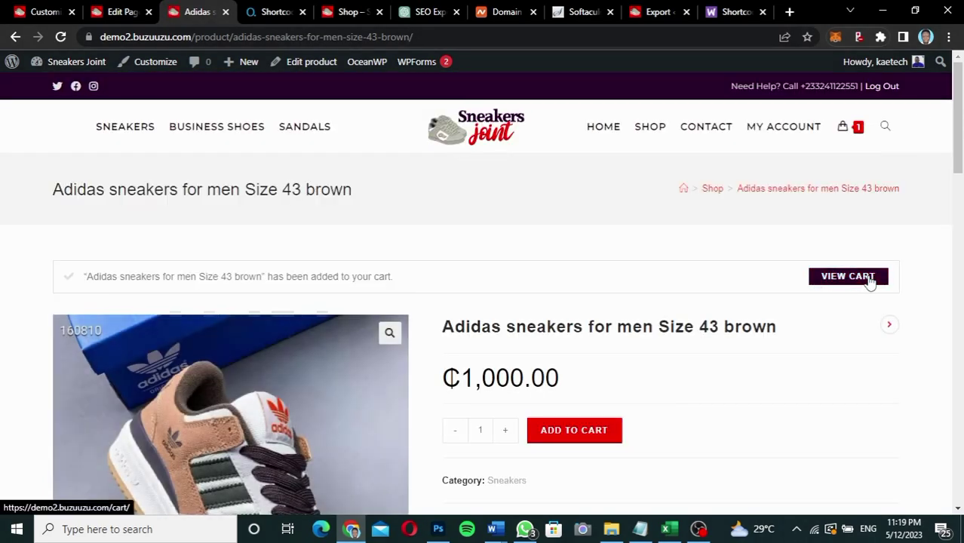
- View the cart with the brown Adidas sneakers and proceed to checkout
click(863, 279)
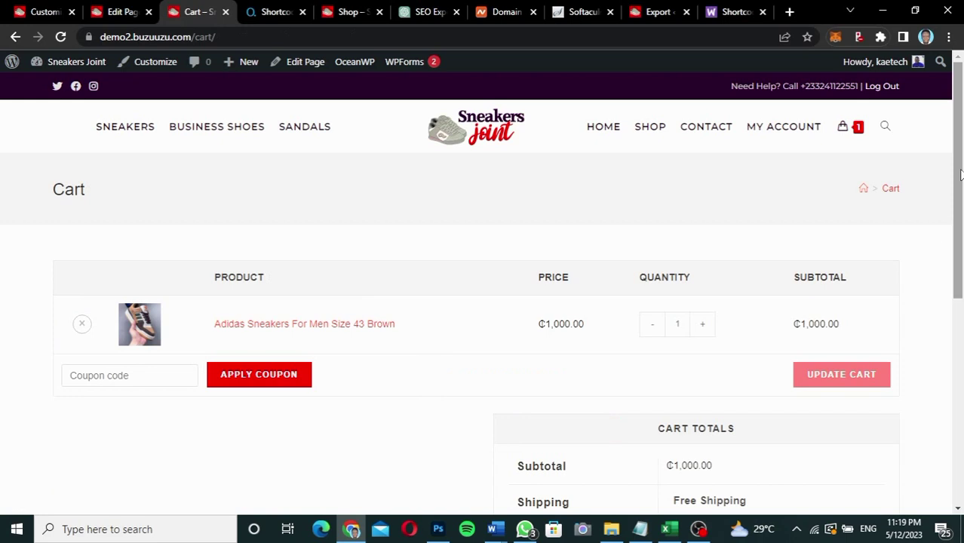
drag(959, 174, 952, 291)
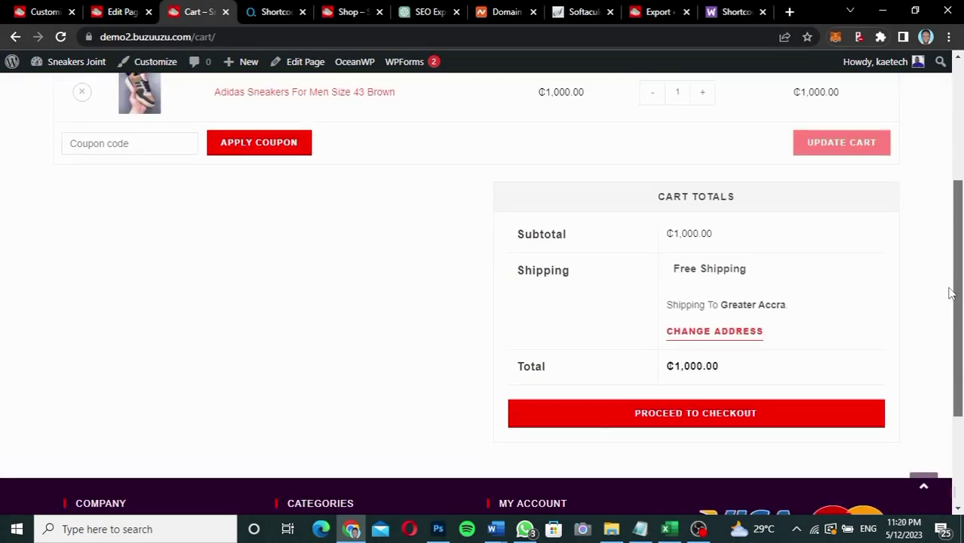
click(688, 409)
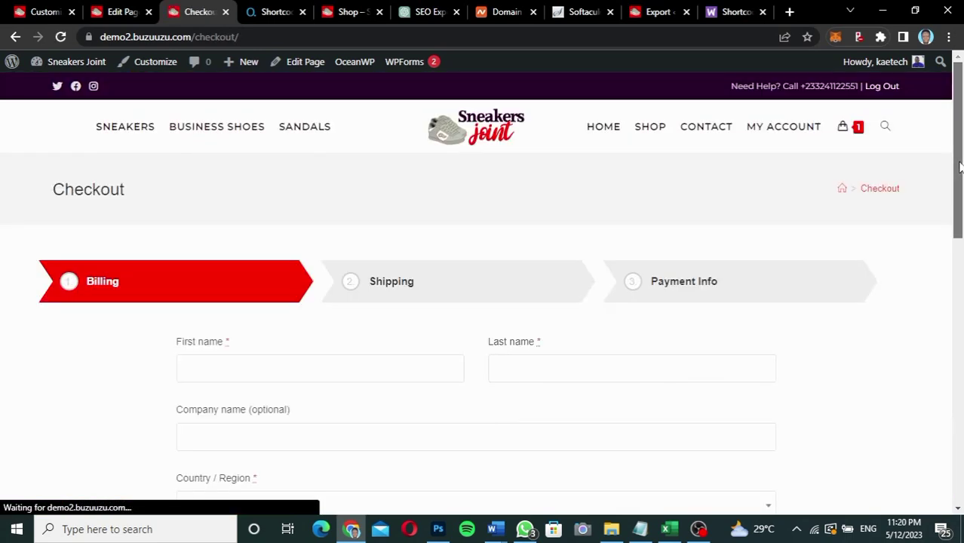
- Fill in the billing details from a saved address, continue through Shipping to Payment Info, and review the order's payment methods
drag(960, 168, 942, 234)
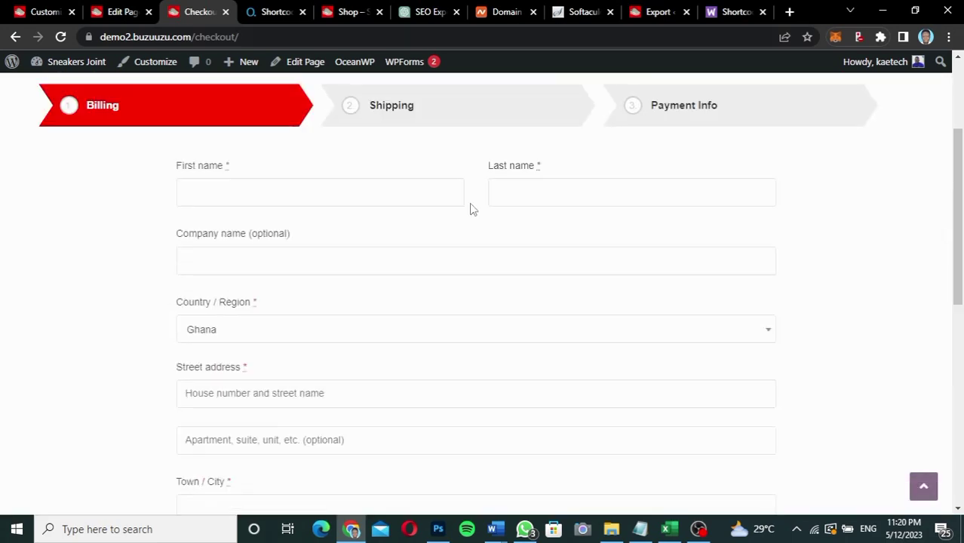
click(442, 190)
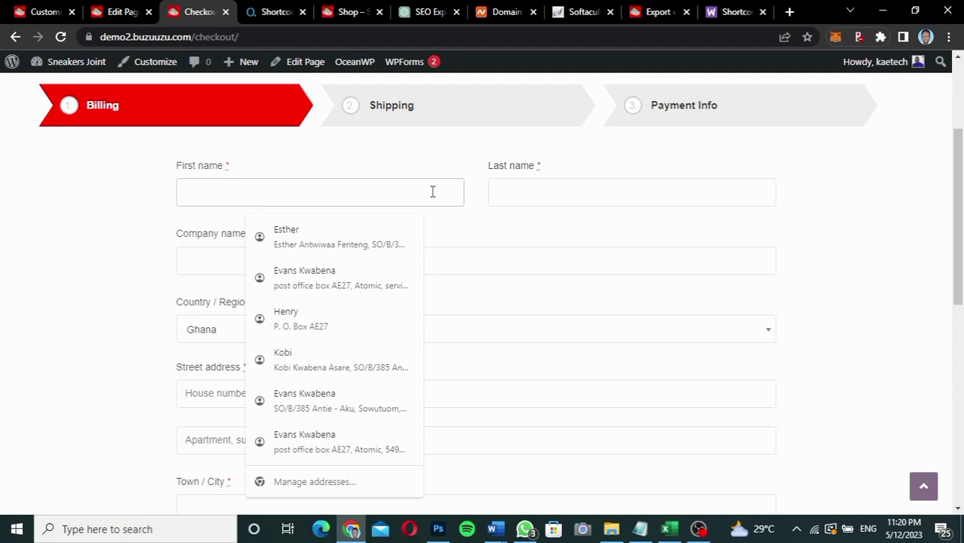
click(322, 255)
scroll(662, 302, down, 5)
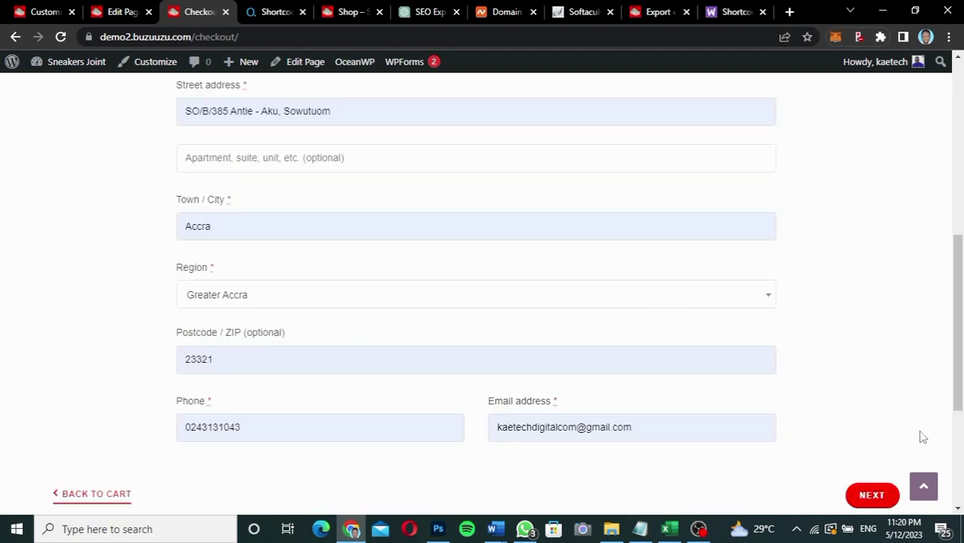
click(873, 497)
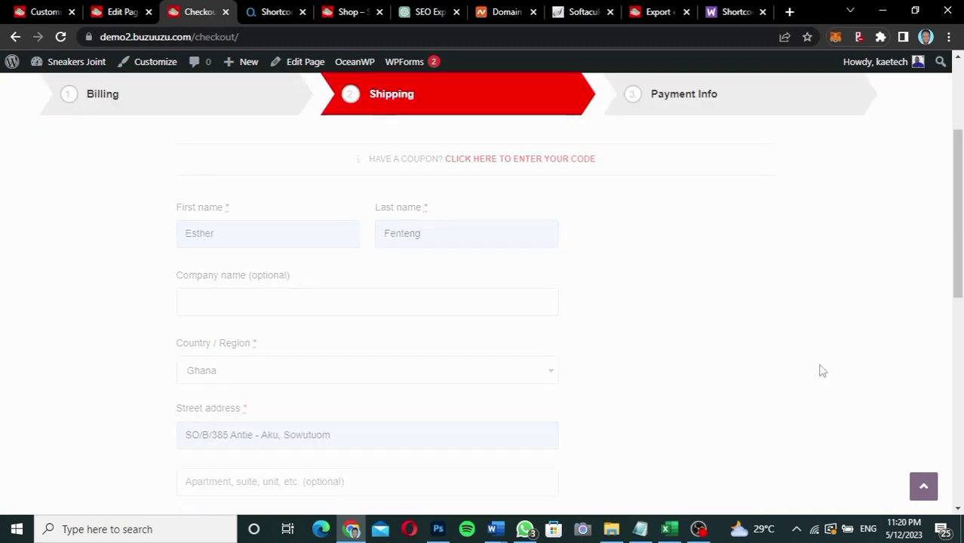
click(875, 359)
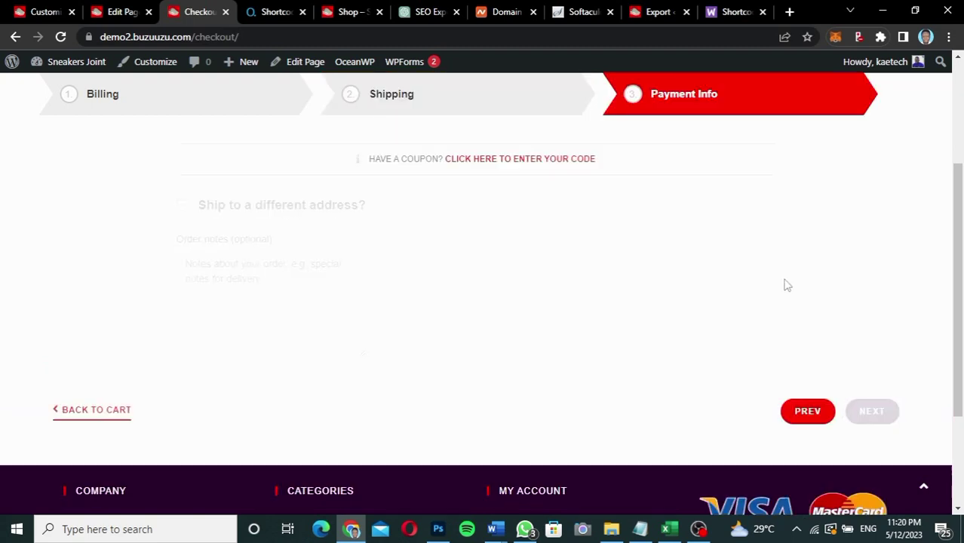
drag(956, 266, 945, 328)
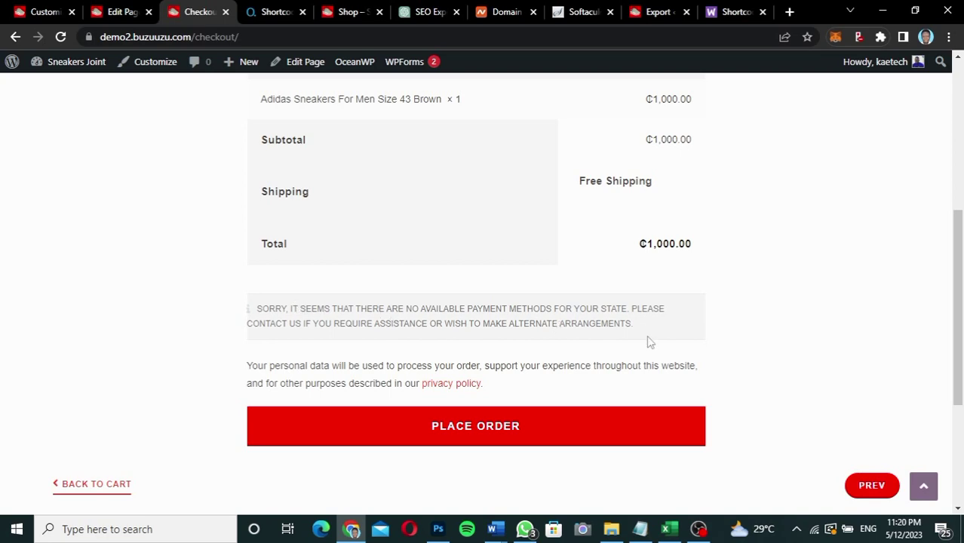
- Glance at the reference shop page and open the Payments section of the demo2 store's WooCommerce settings
click(354, 15)
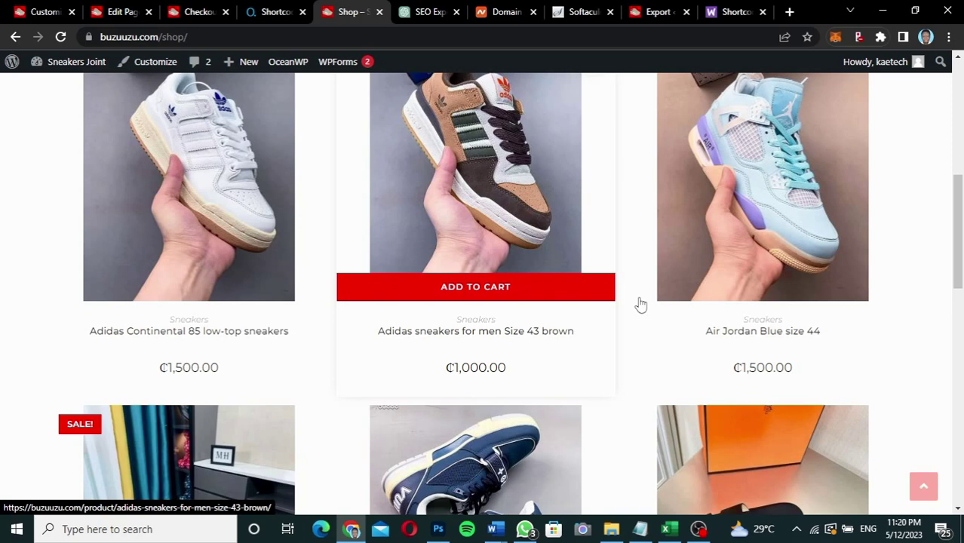
drag(960, 262, 956, 202)
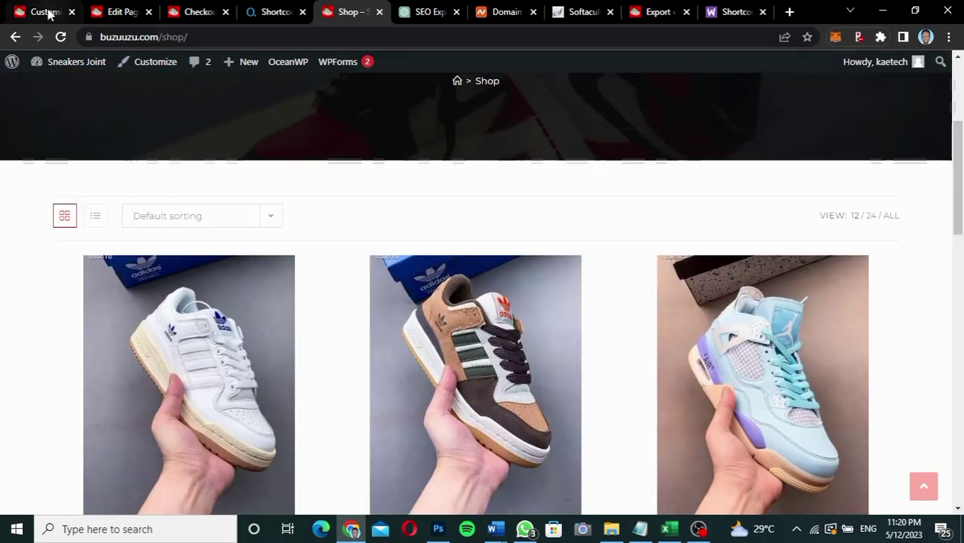
click(126, 13)
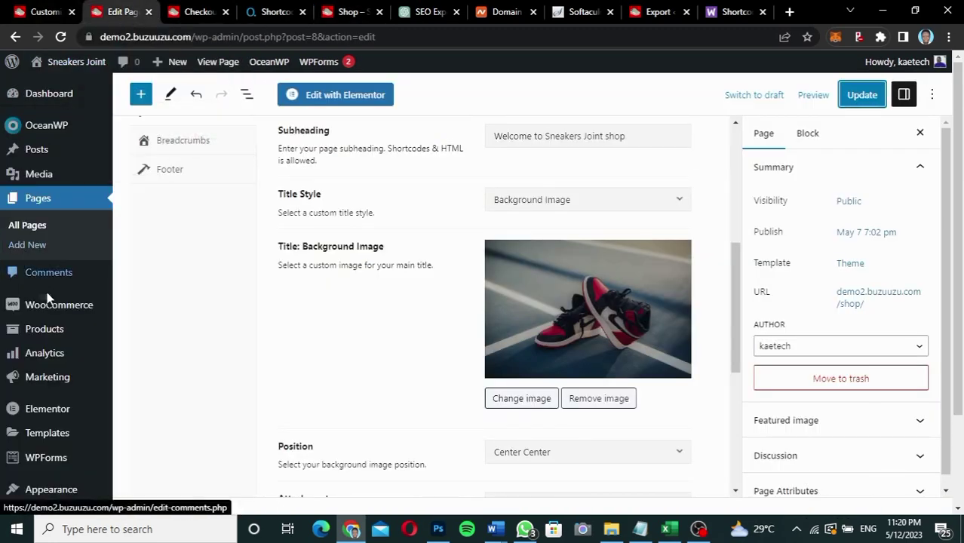
mouse_move(47, 305)
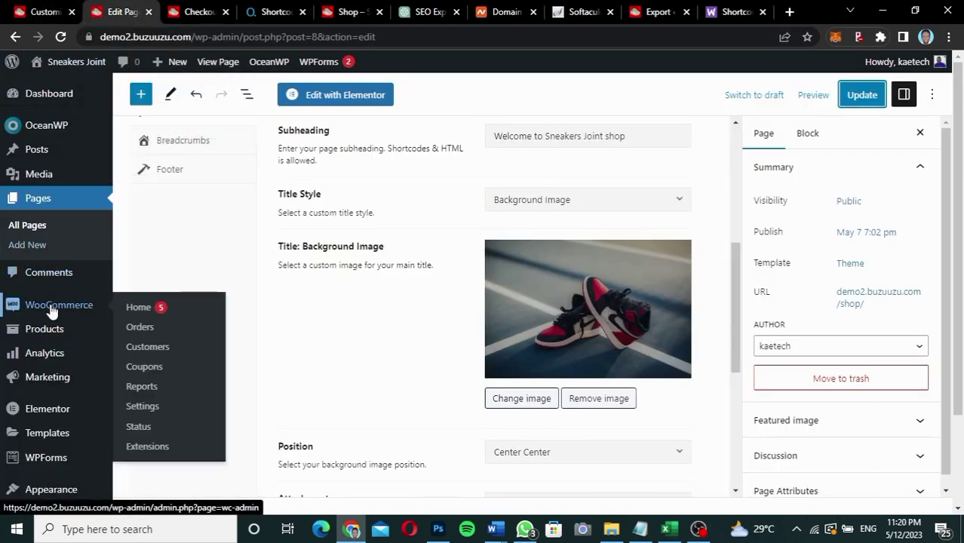
click(132, 411)
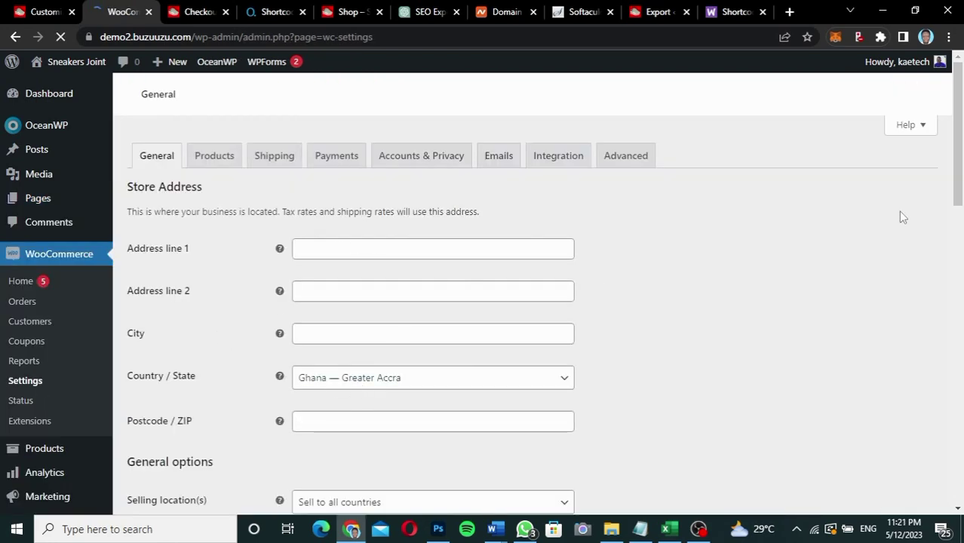
scroll(902, 219, down, 8)
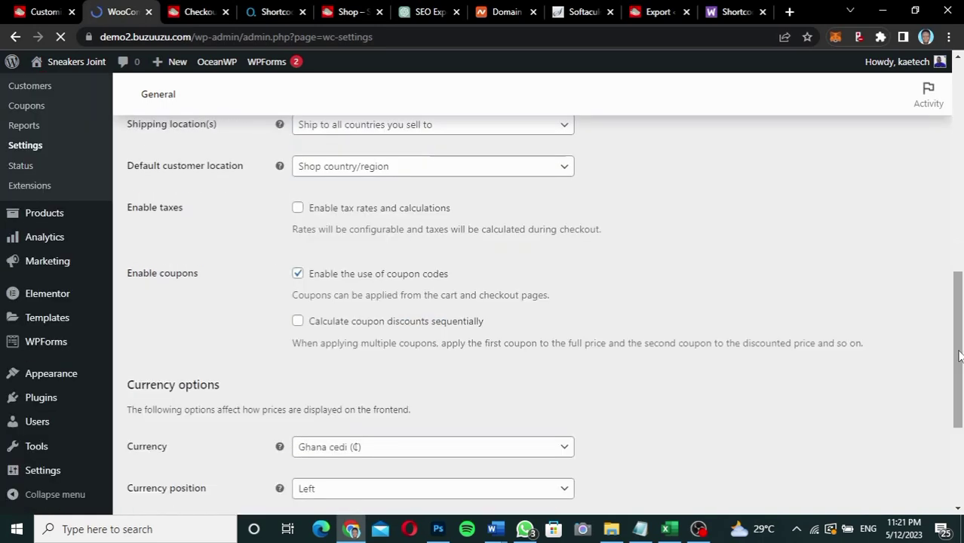
drag(960, 355, 959, 158)
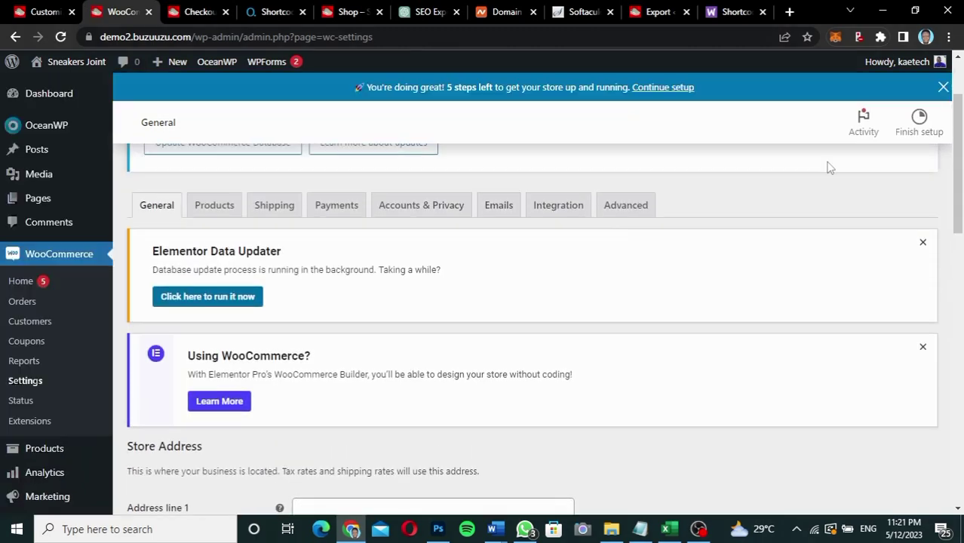
click(335, 235)
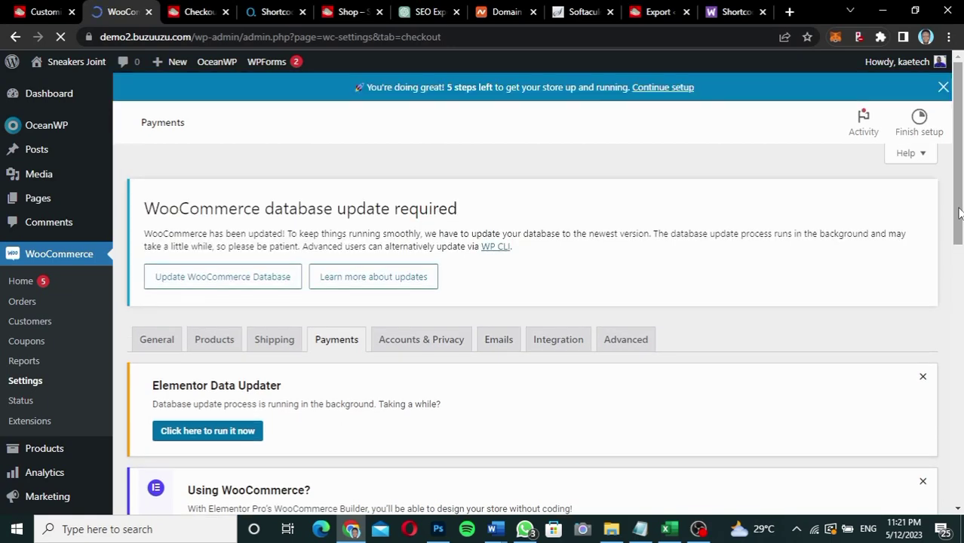
- Enable the Cash on delivery payment method and save the changes
drag(960, 213, 948, 354)
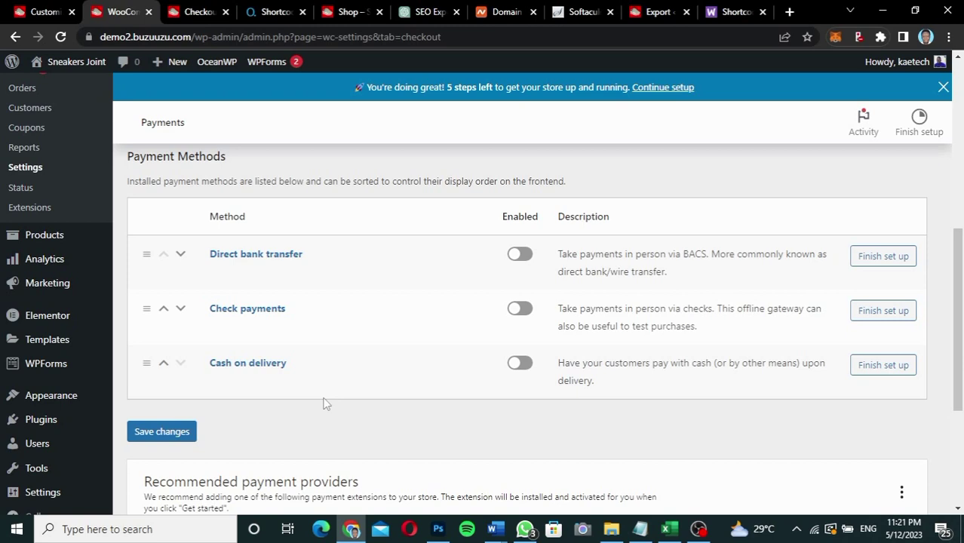
click(521, 365)
scroll(366, 401, down, 1)
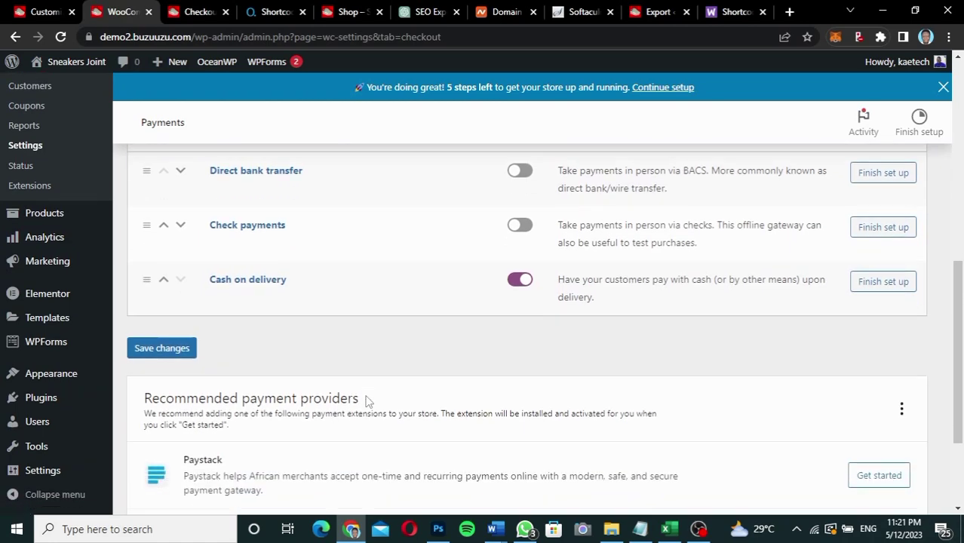
click(171, 352)
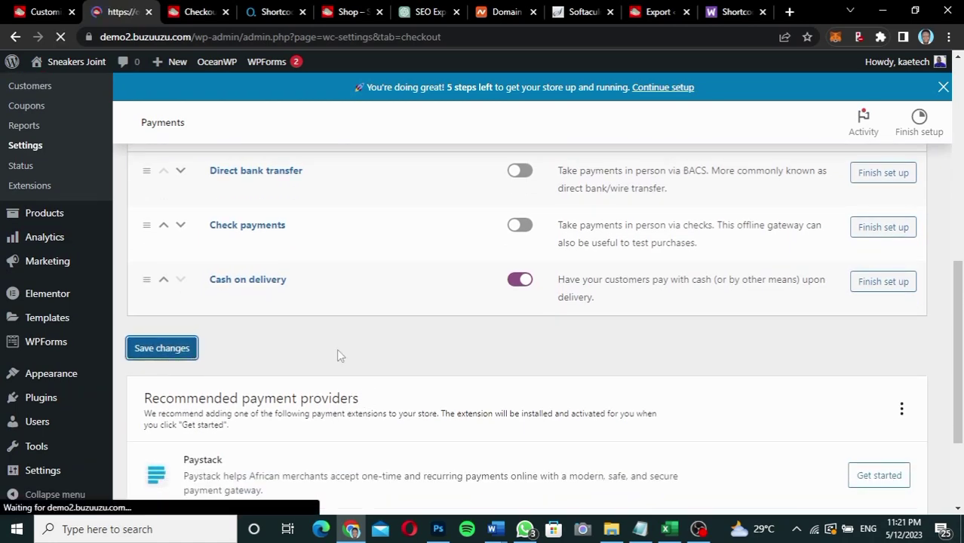
scroll(339, 356, down, 3)
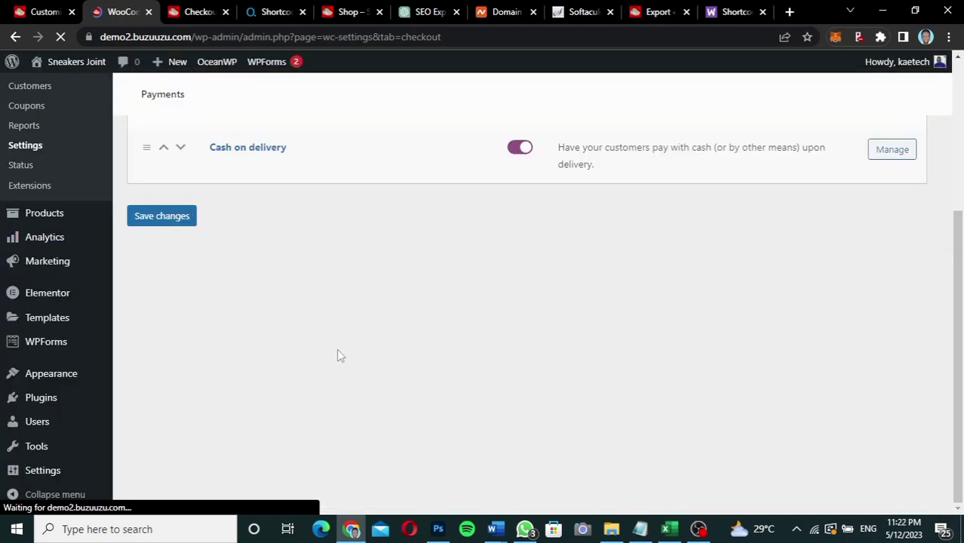
scroll(337, 348, up, 5)
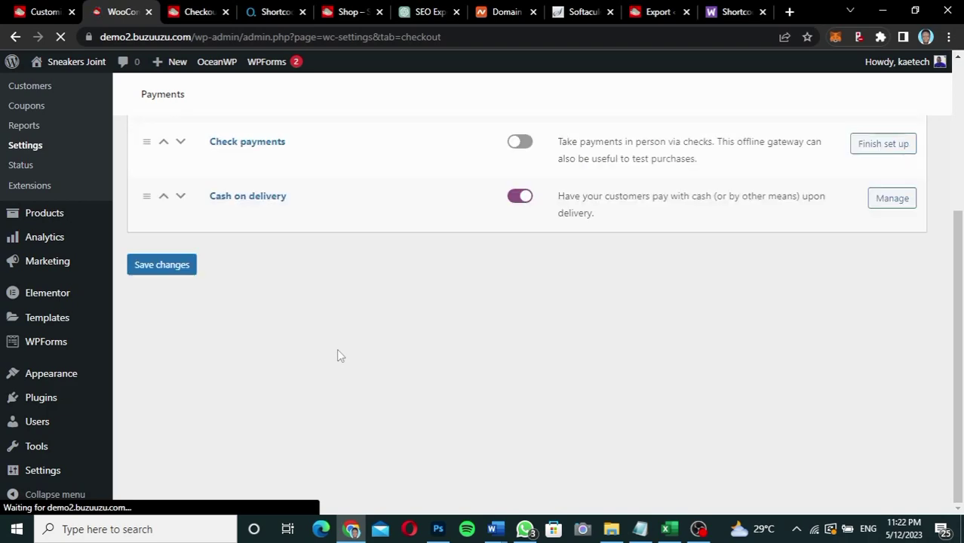
- Start the setup of Paystack from the recommended payment providers and enable it as a payment method
scroll(336, 349, down, 5)
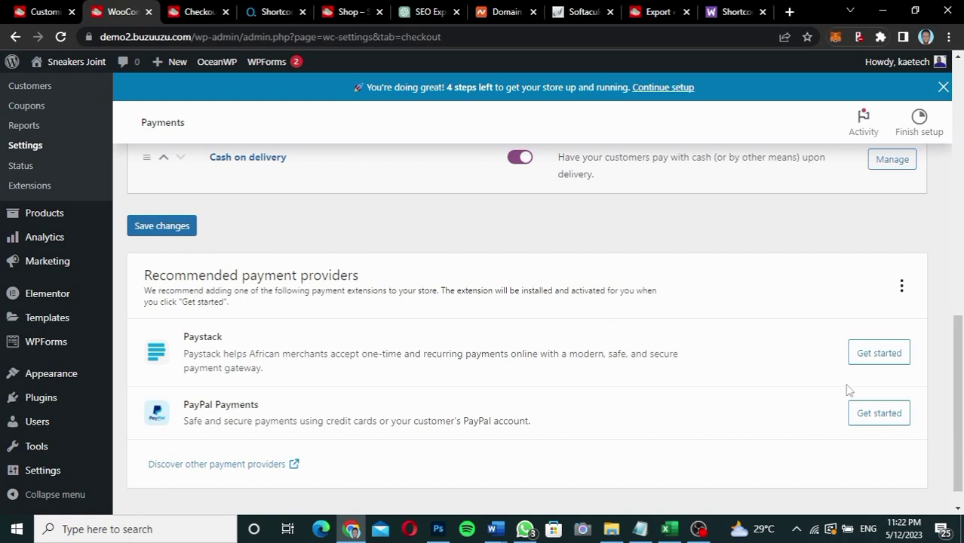
click(881, 356)
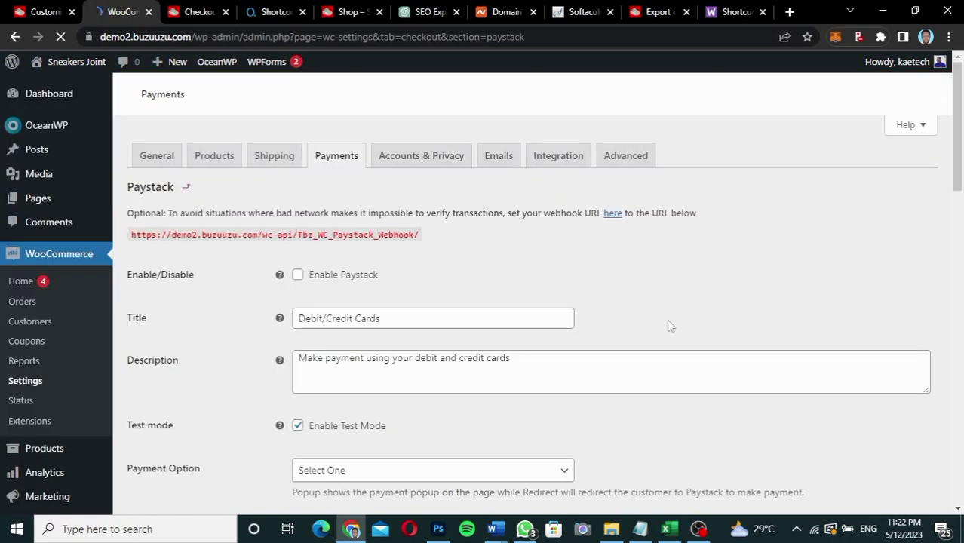
scroll(669, 326, down, 1)
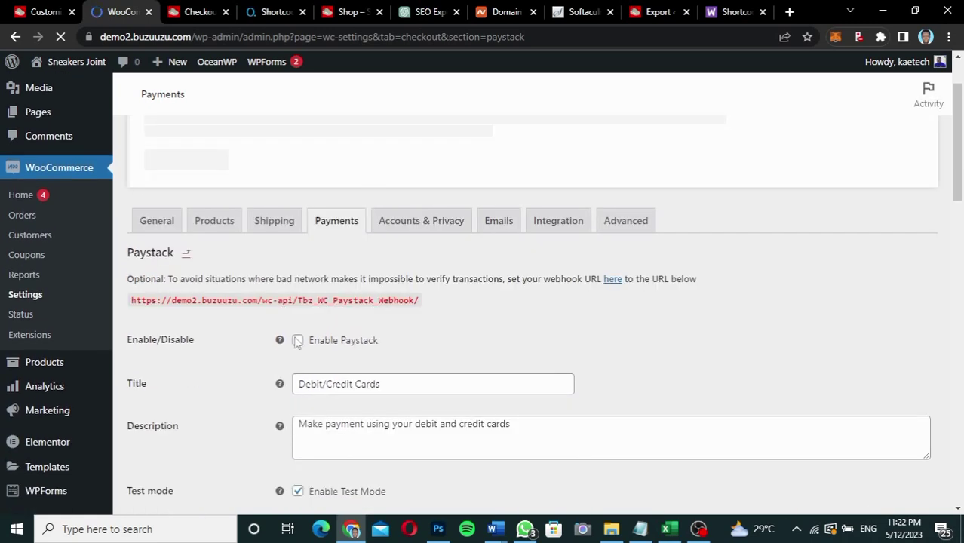
click(298, 341)
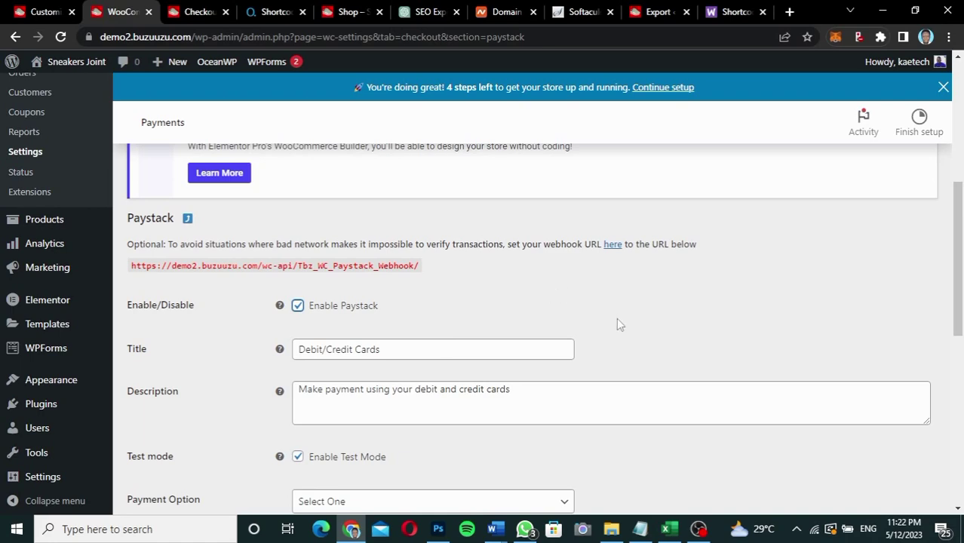
- Examine the Paystack options, including test mode, payment option, test secret and public keys, split payment, saved cards and custom metadata
scroll(616, 323, down, 3)
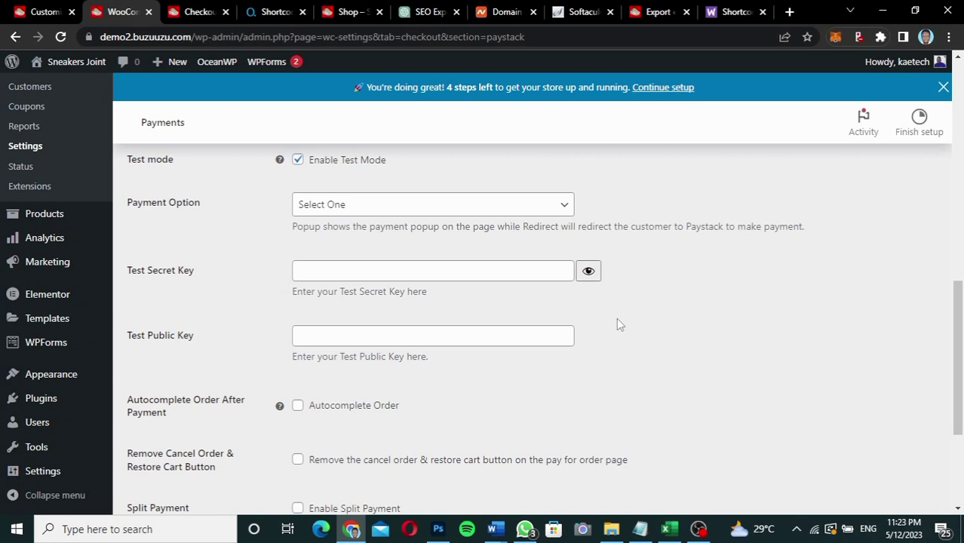
scroll(616, 318, down, 3)
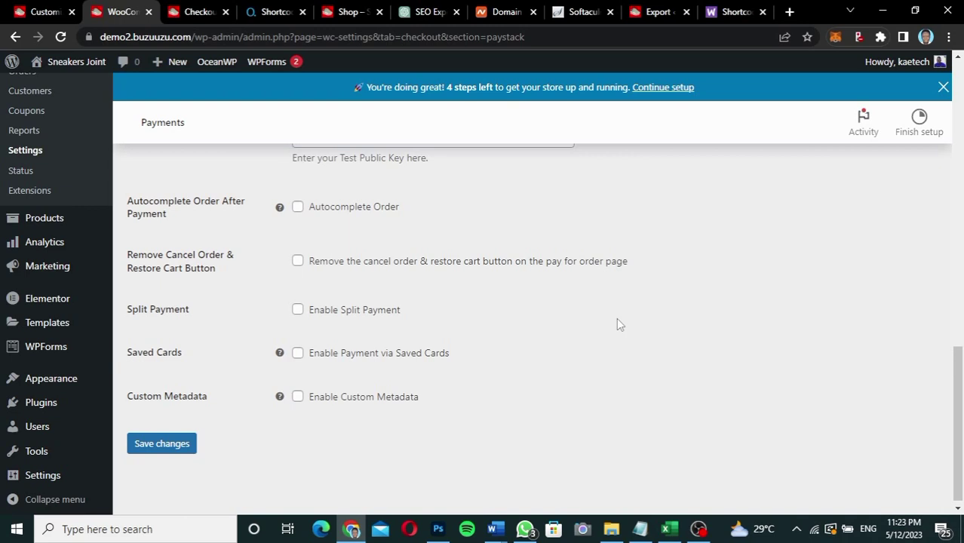
scroll(617, 319, up, 1)
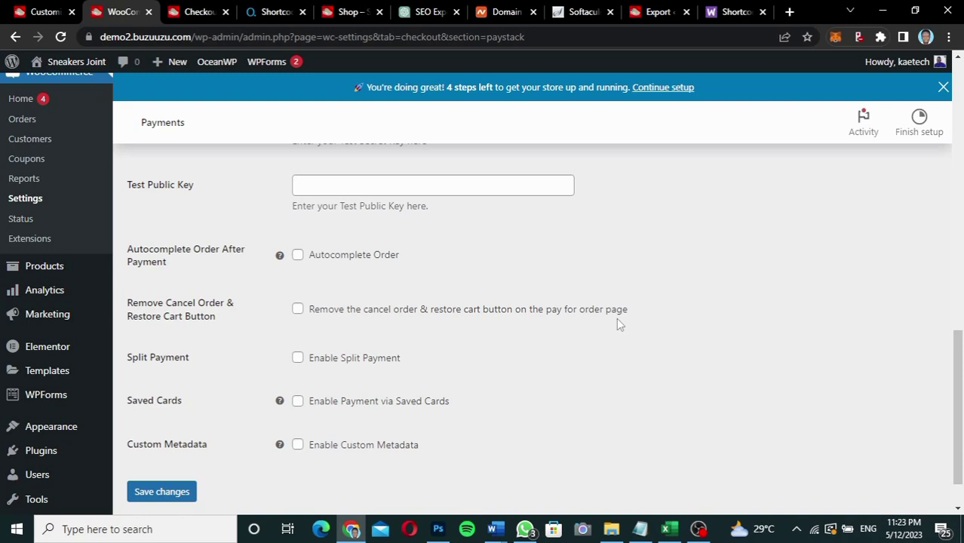
scroll(617, 319, up, 10)
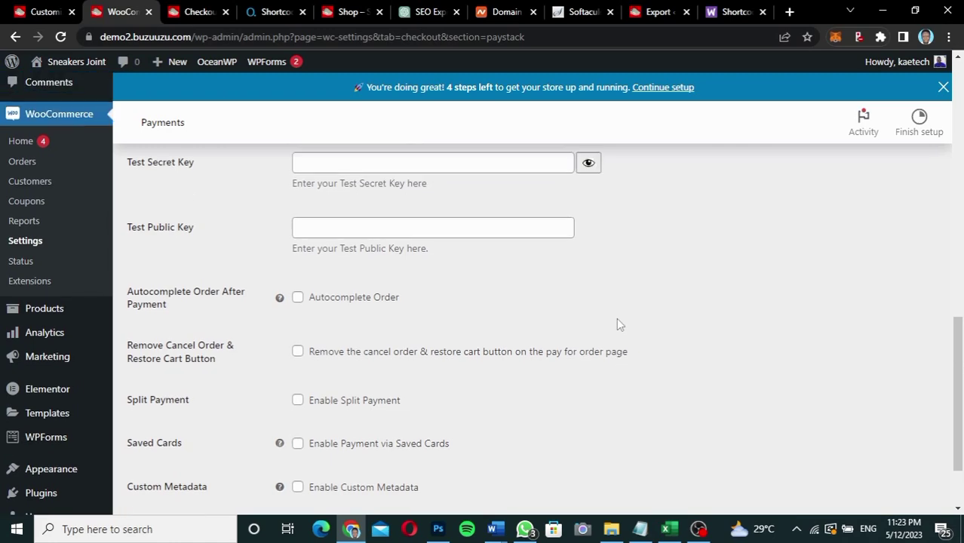
scroll(617, 319, down, 3)
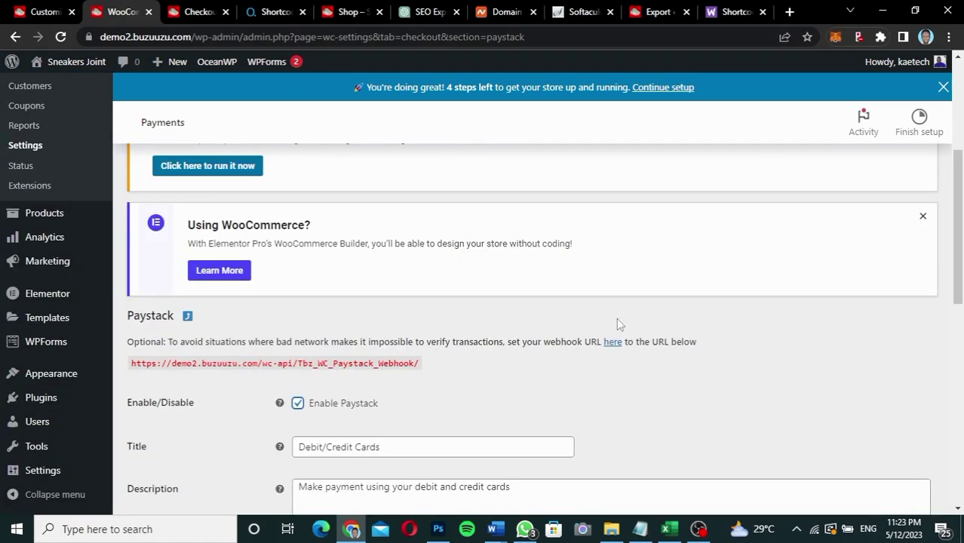
scroll(617, 323, down, 5)
scroll(616, 323, down, 3)
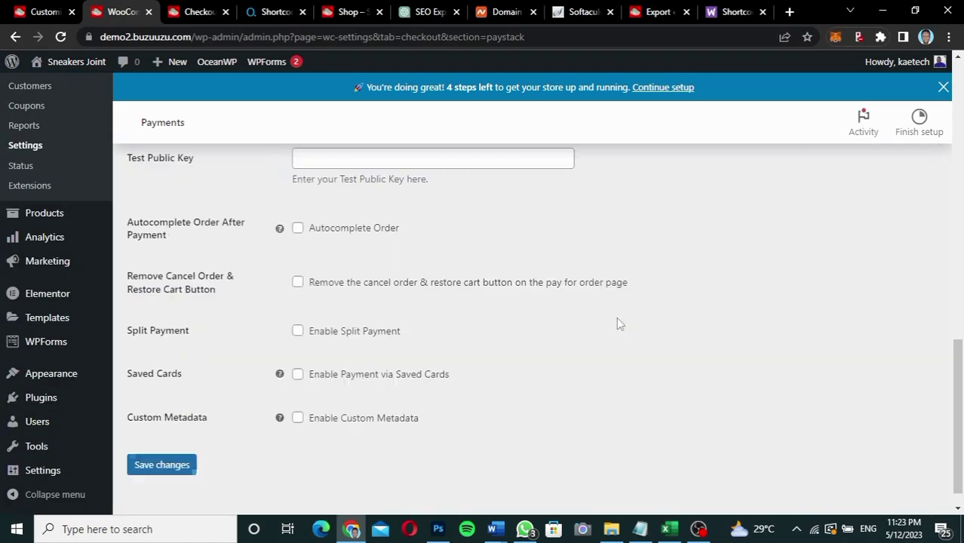
scroll(616, 323, up, 3)
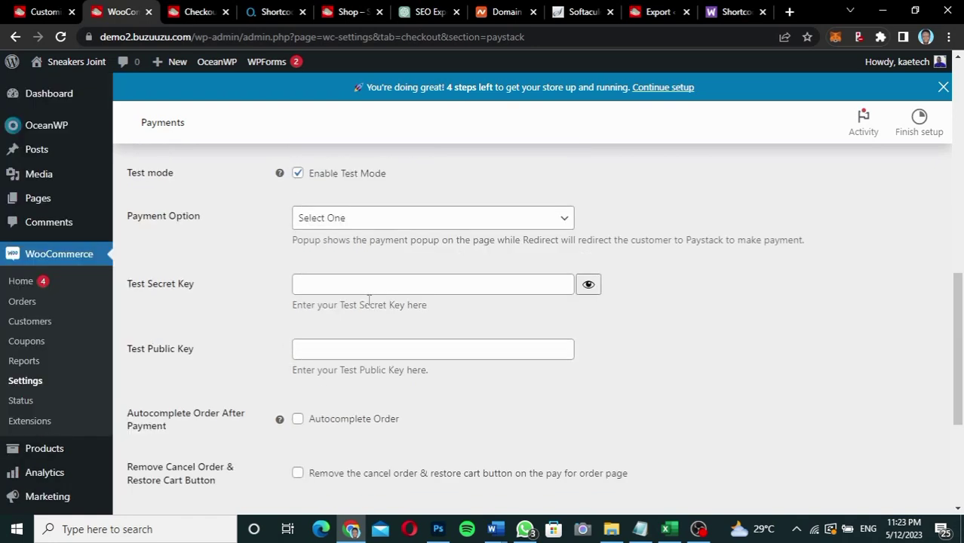
scroll(485, 429, down, 3)
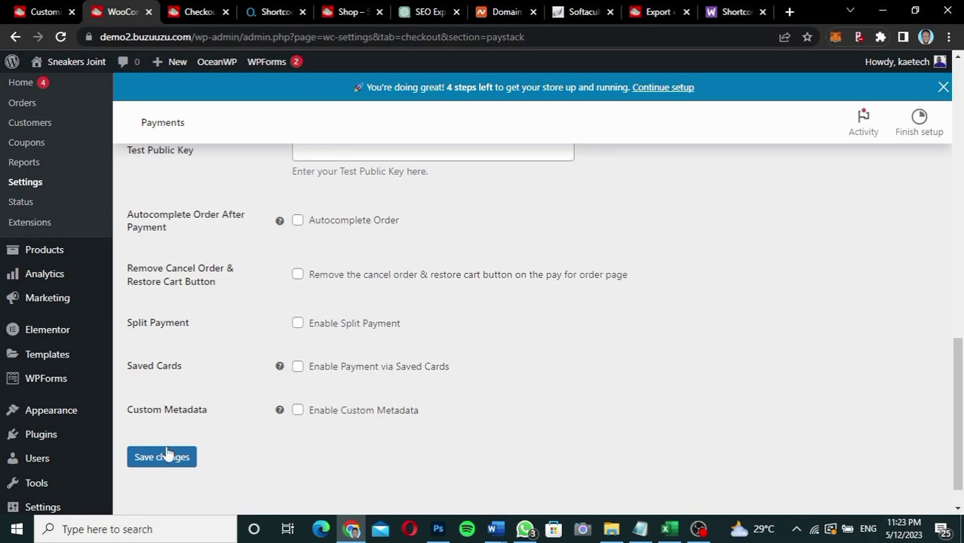
scroll(428, 355, up, 3)
right_click(428, 355)
scroll(427, 353, up, 3)
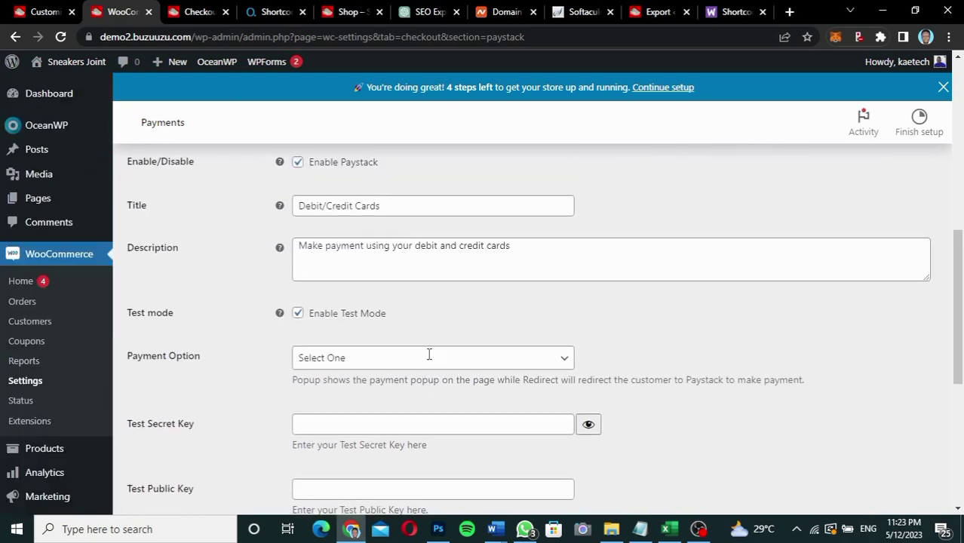
scroll(427, 353, up, 1)
- Save the Paystack payment settings
scroll(427, 354, down, 5)
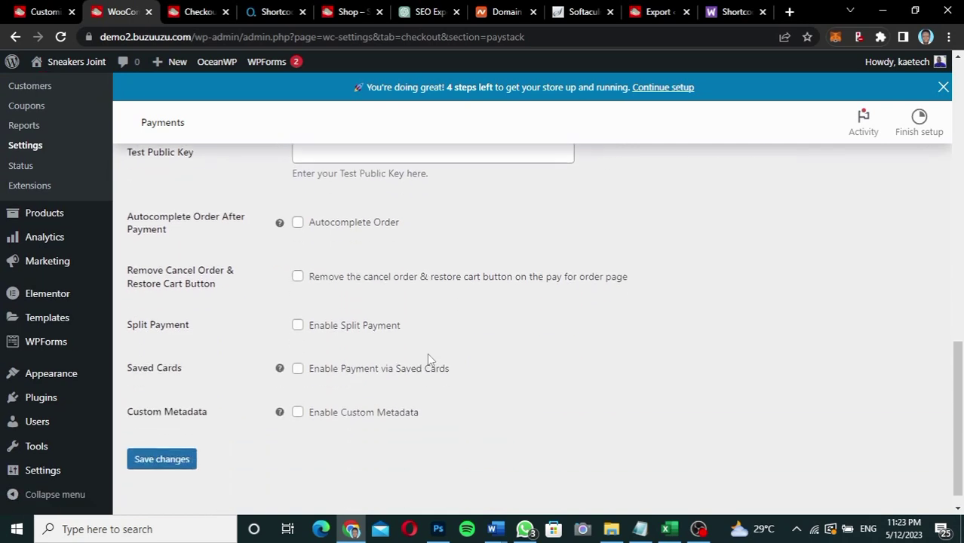
click(168, 459)
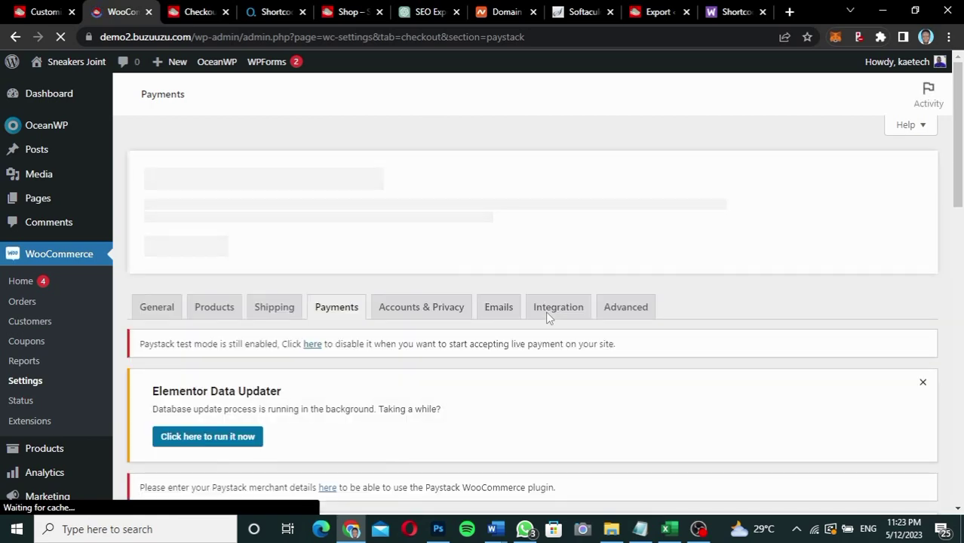
scroll(547, 315, down, 3)
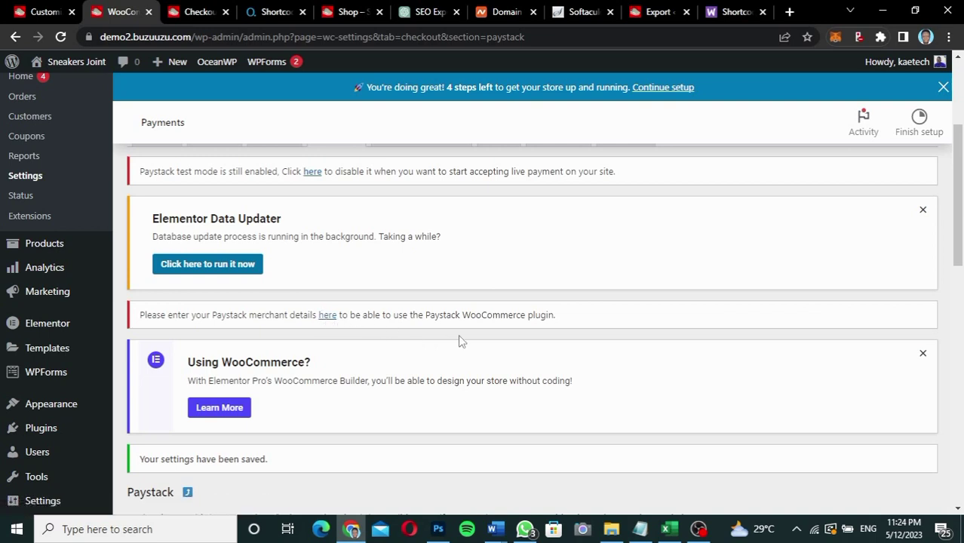
- Reload the store's checkout page, continue to Payment Info and check the payment methods offered for the order
click(196, 11)
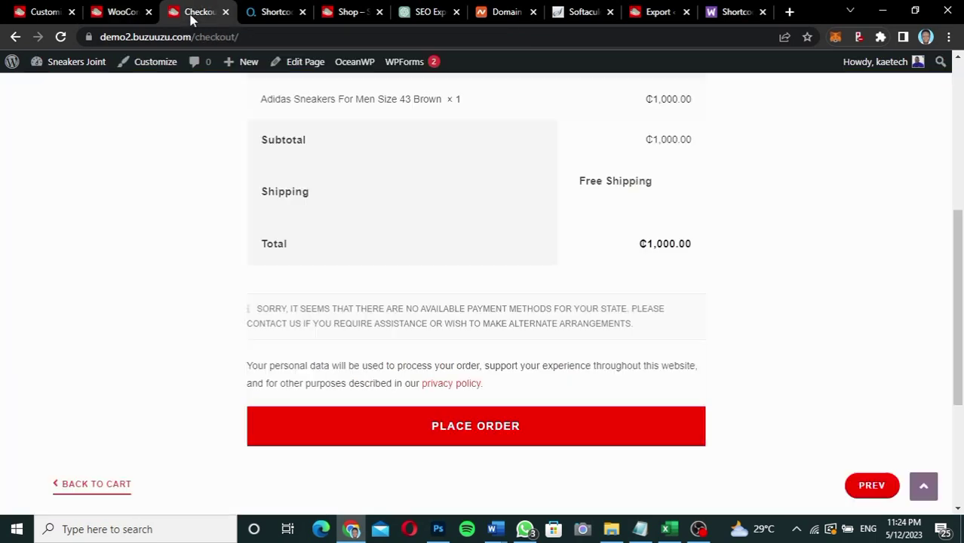
click(60, 36)
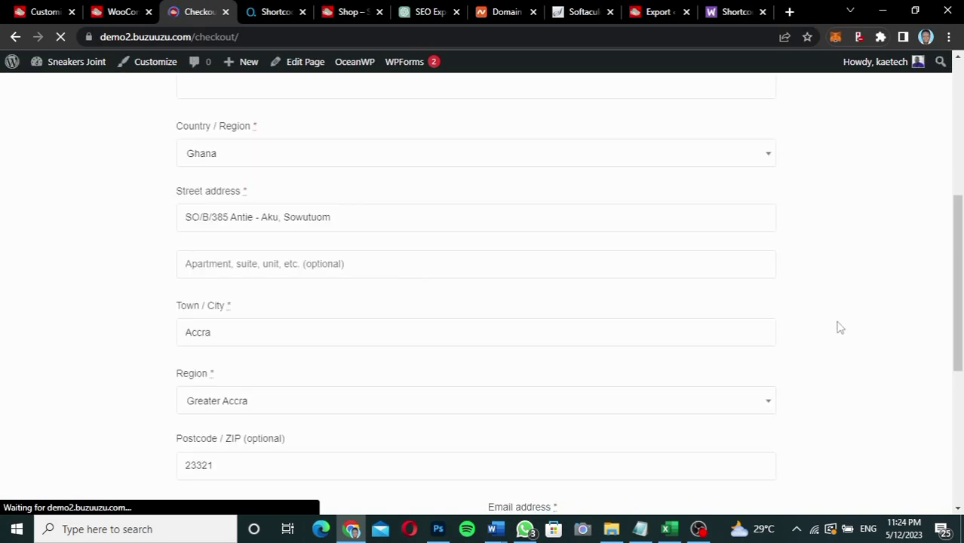
scroll(842, 329, down, 3)
click(873, 366)
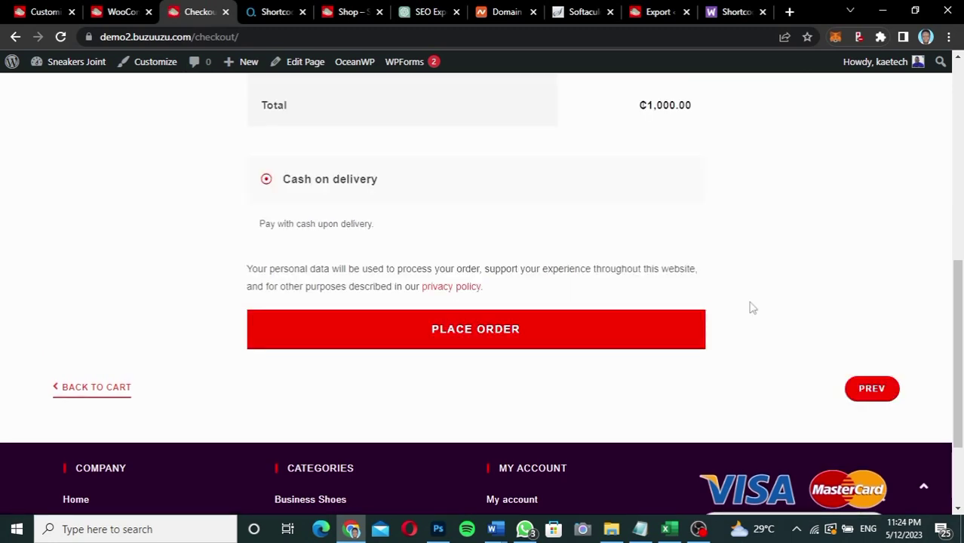
scroll(752, 308, up, 1)
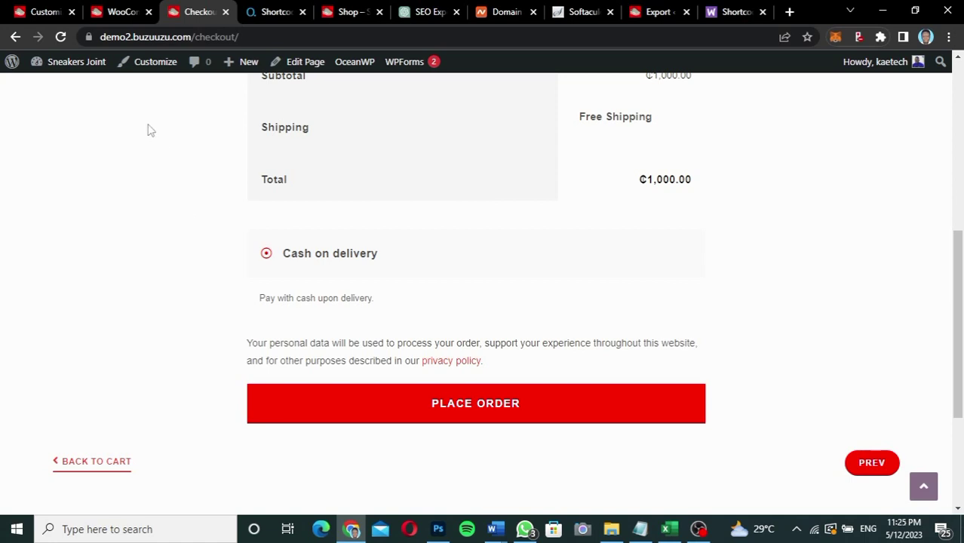
click(114, 15)
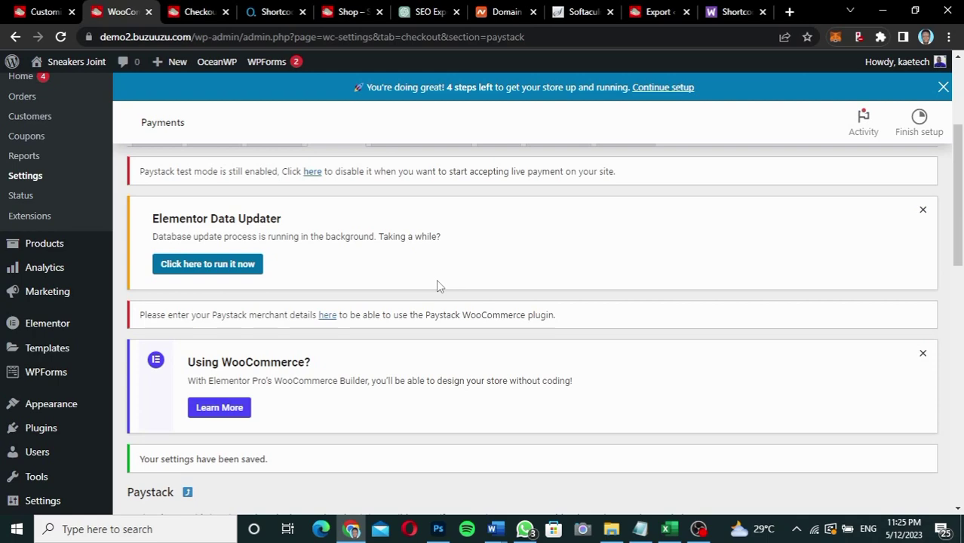
scroll(436, 286, up, 3)
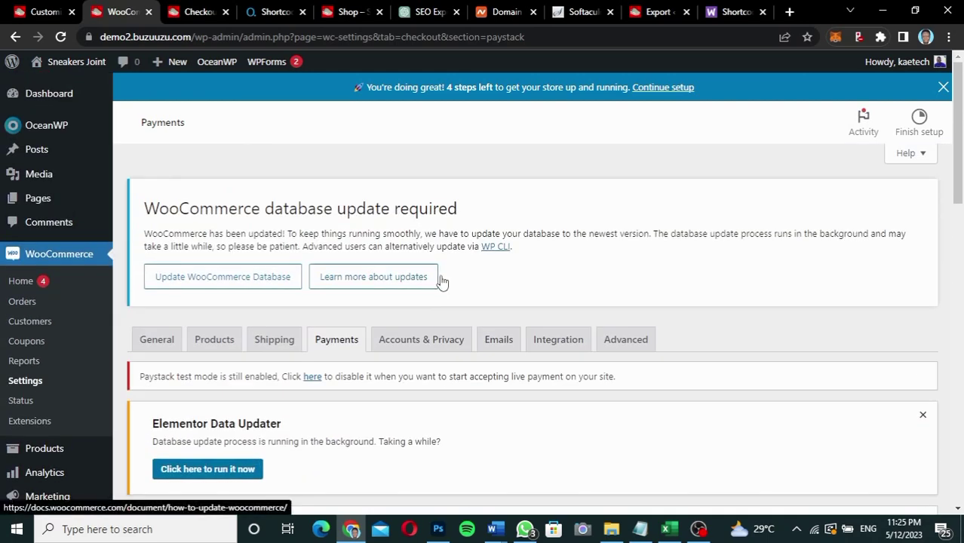
mouse_move(37, 94)
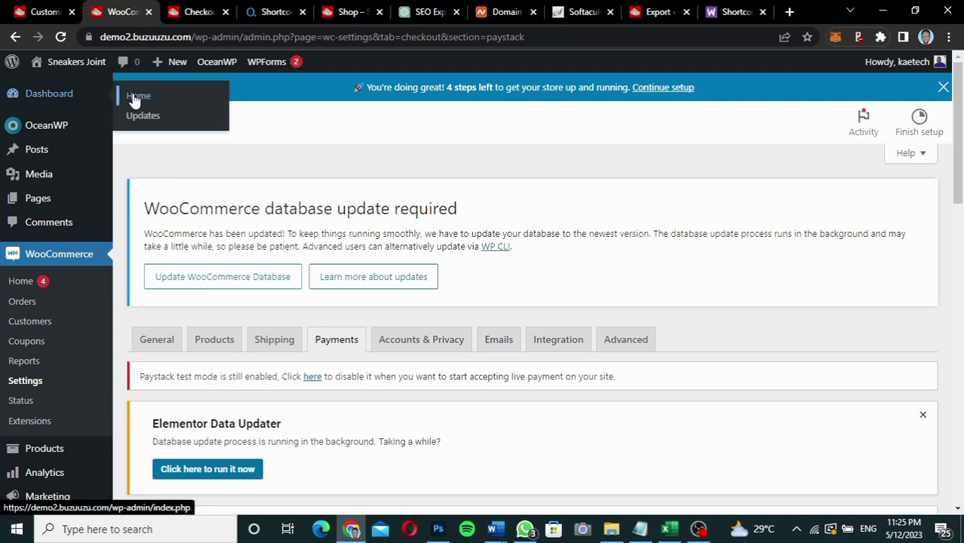
- Open the store's home page from checkout and review its hero banner, featured products, Classic Business Shoes and Quality Men & Women Sneakers sections
click(196, 11)
scroll(286, 163, up, 5)
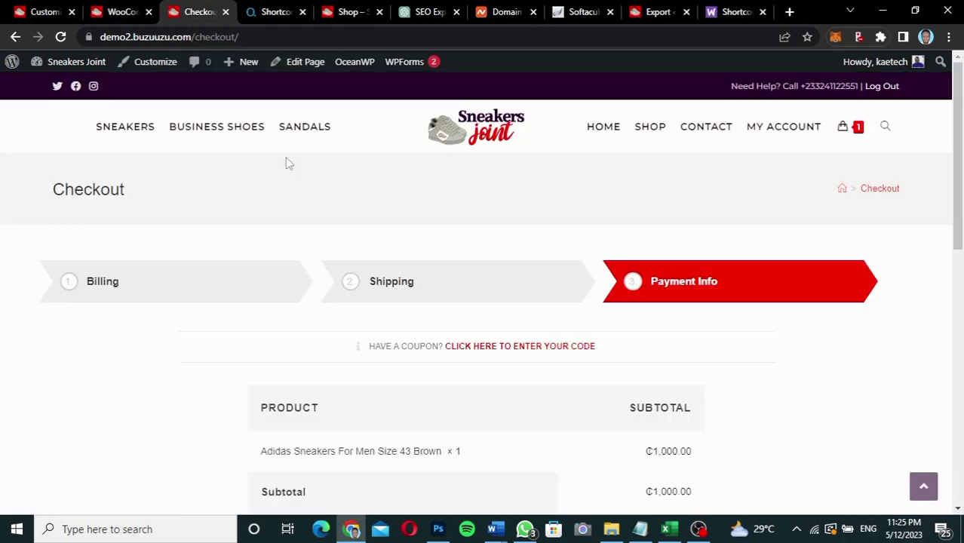
click(475, 126)
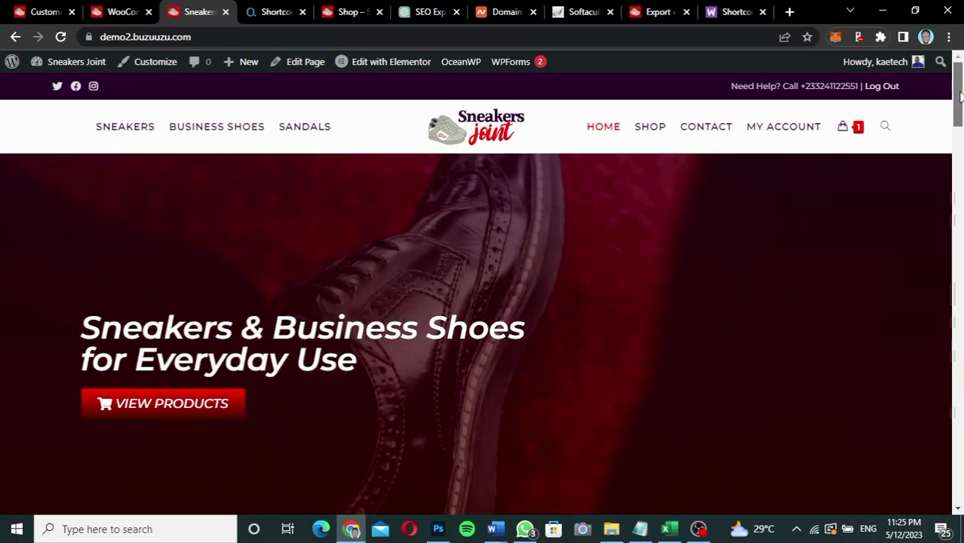
scroll(954, 151, down, 1)
scroll(951, 213, down, 4)
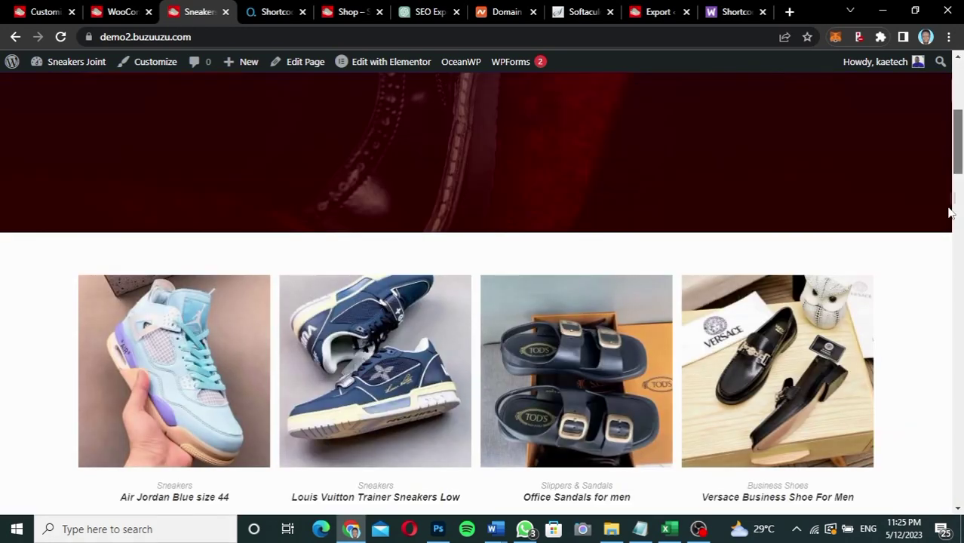
drag(959, 122, 960, 200)
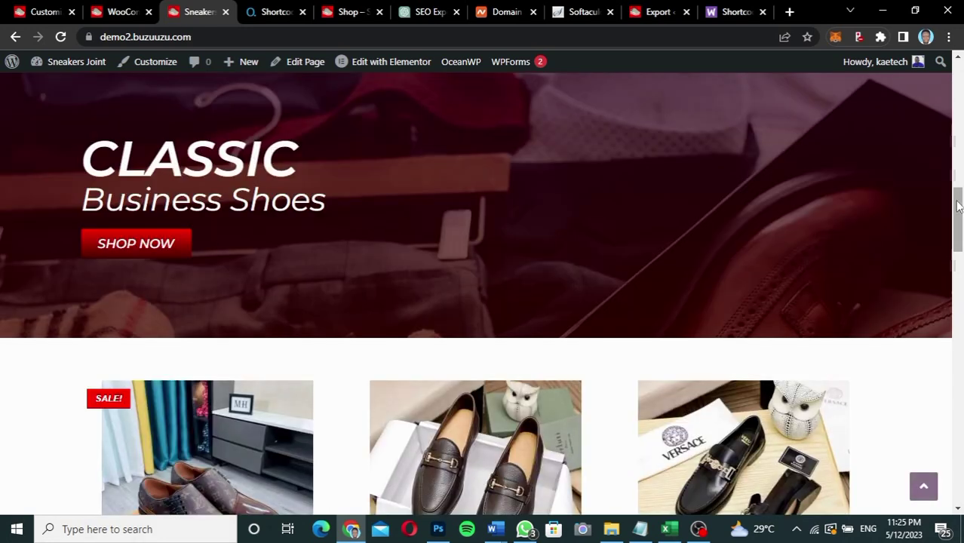
drag(959, 205, 959, 172)
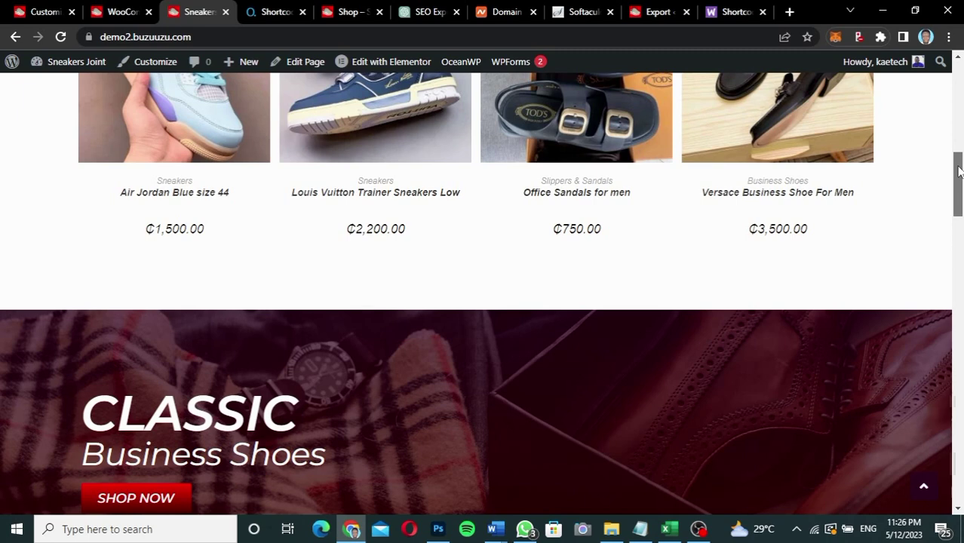
drag(959, 171, 959, 215)
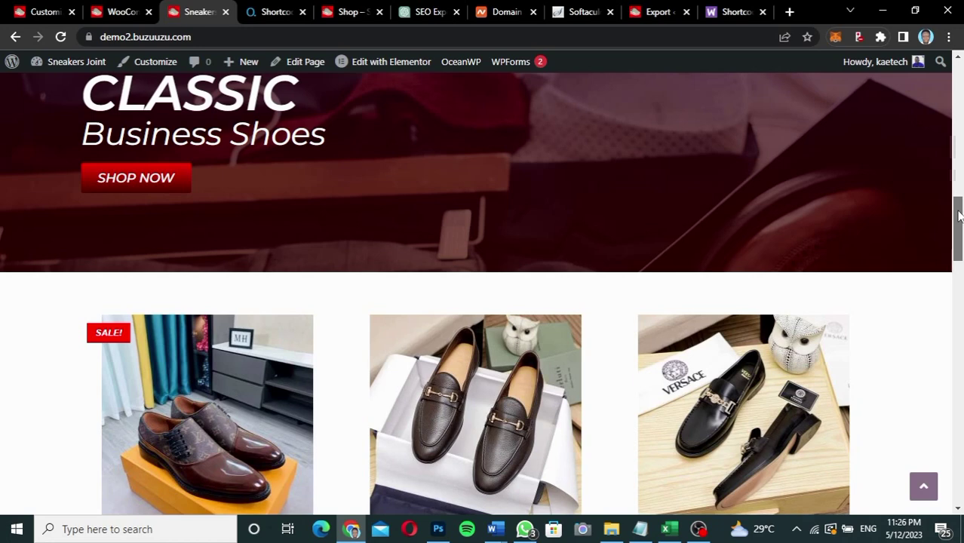
drag(959, 216, 960, 254)
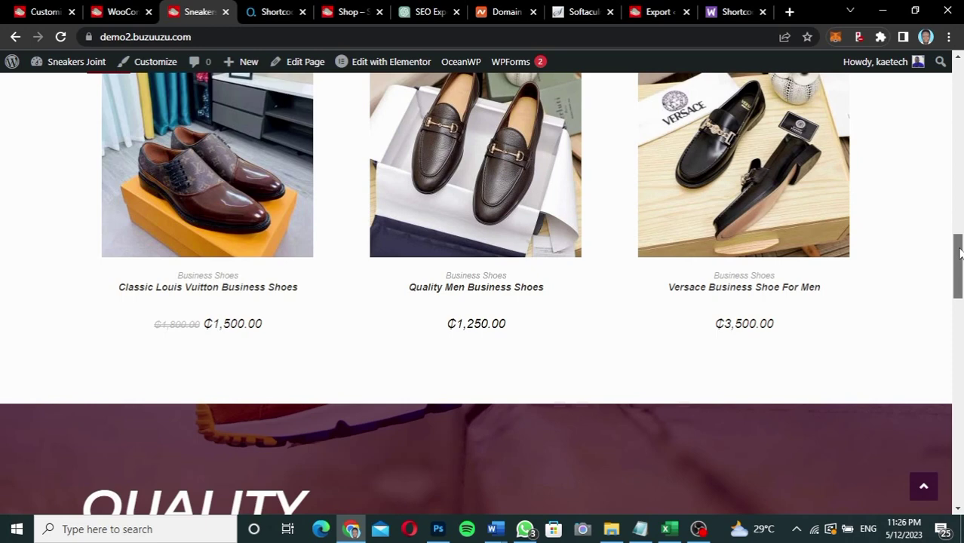
drag(960, 254, 960, 312)
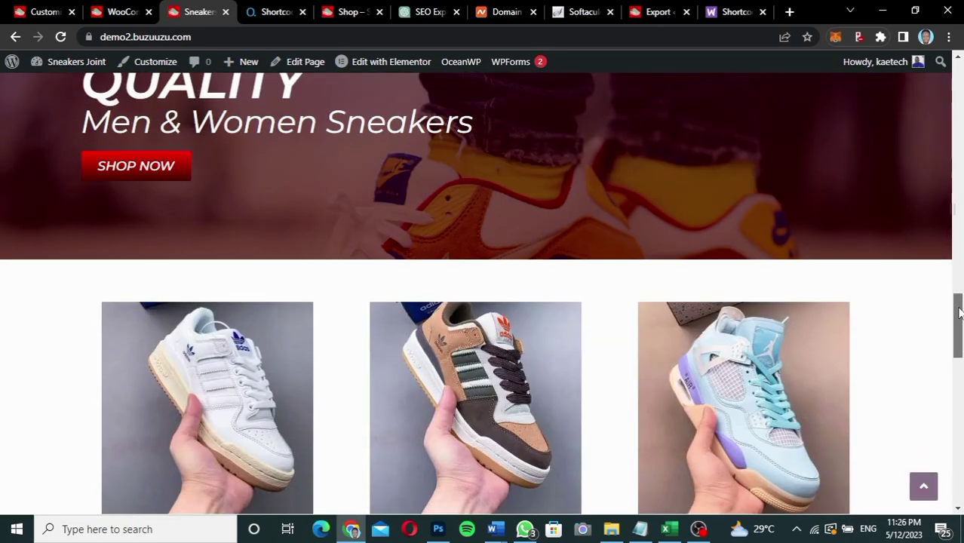